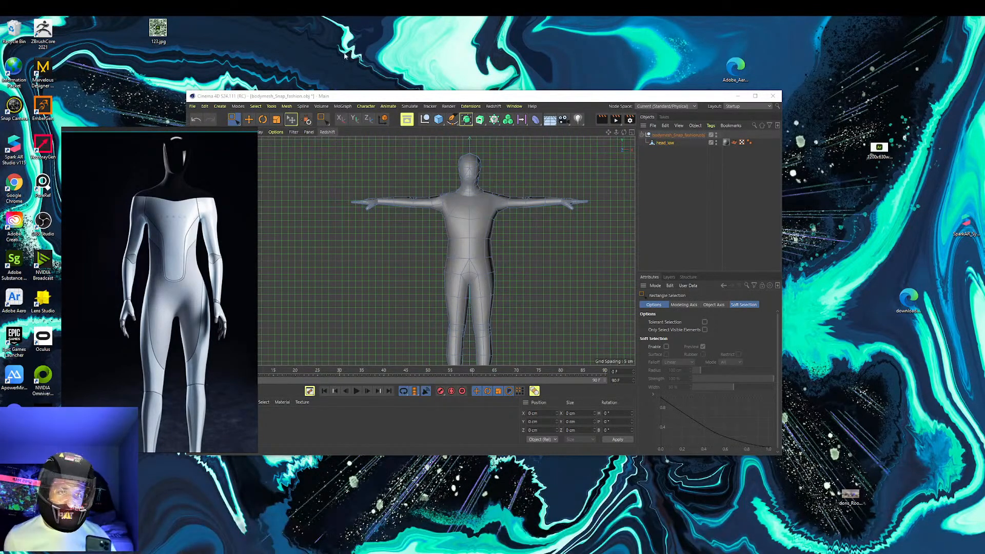
Maximize the modeling window and frame the complete T-posed body mesh in the front view
{"action": "left_click", "coordinate": [755, 96]}
{"action": "scroll", "coordinate": [150, 248], "scroll_direction": "down", "scroll_amount": 2}
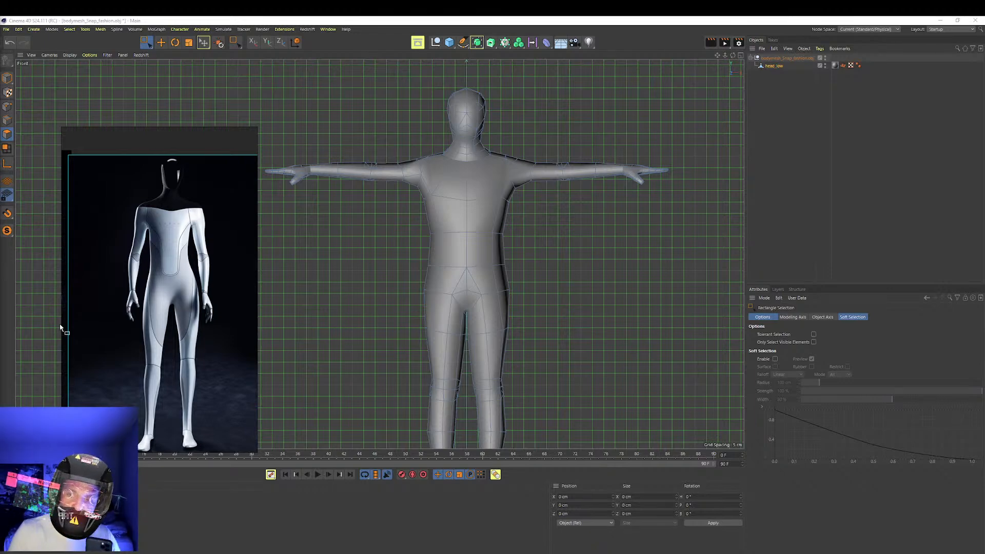
{"action": "scroll", "coordinate": [578, 235], "scroll_direction": "down", "scroll_amount": 5}
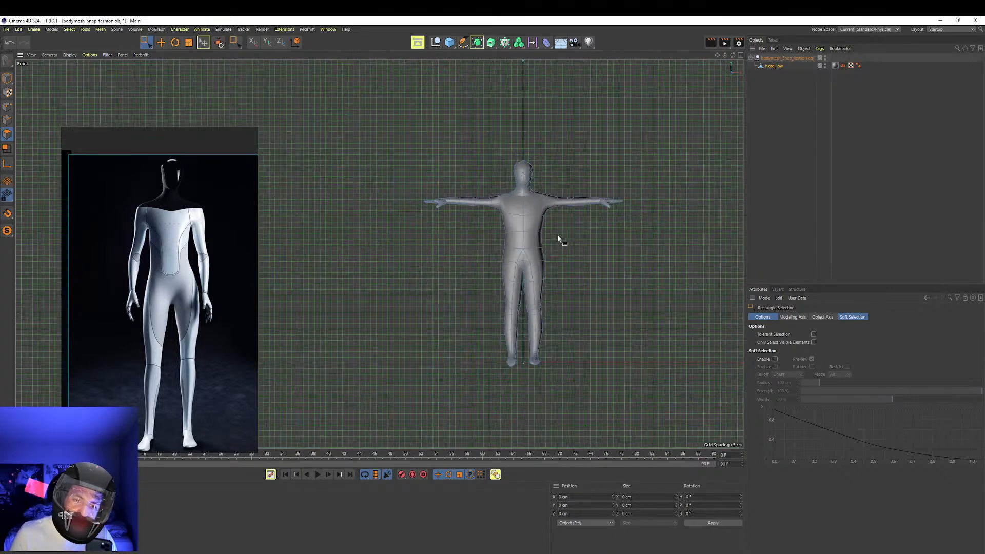
{"action": "scroll", "coordinate": [537, 231], "scroll_direction": "up", "scroll_amount": 8}
{"action": "middle_click_drag", "start_coordinate": [531, 230], "coordinate": [487, 375], "text": "alt"}
{"action": "scroll", "coordinate": [534, 286], "scroll_direction": "down", "scroll_amount": 3}
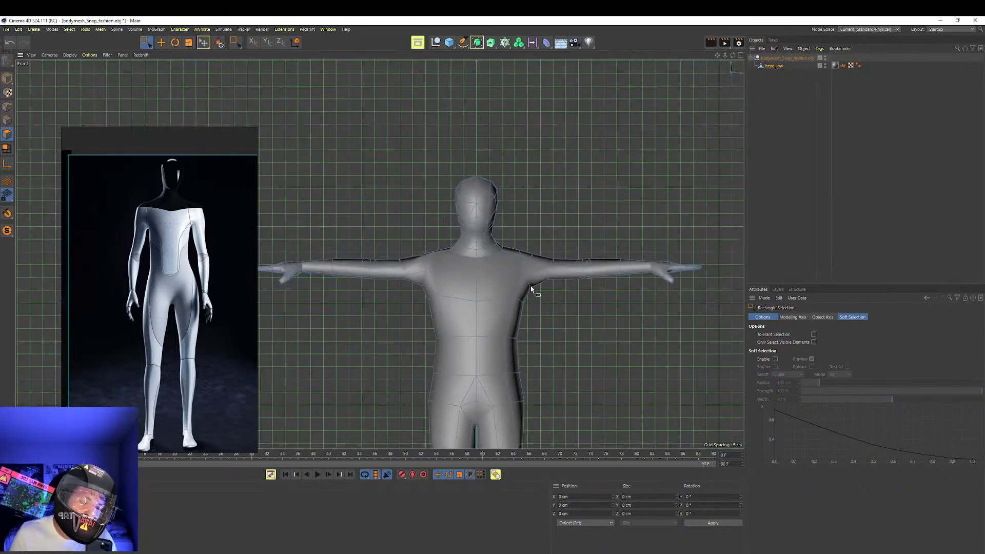
{"action": "middle_click_drag", "start_coordinate": [532, 285], "coordinate": [530, 220], "text": "alt"}
{"action": "scroll", "coordinate": [508, 261], "scroll_direction": "down", "scroll_amount": 4}
{"action": "scroll", "coordinate": [188, 254], "scroll_direction": "down", "scroll_amount": 1}
{"action": "scroll", "coordinate": [180, 260], "scroll_direction": "up", "scroll_amount": 1}
Place the reference window beside the body mesh and fit the full-length robot figure inside it
{"action": "right_click_drag", "start_coordinate": [180, 260], "coordinate": [287, 250]}
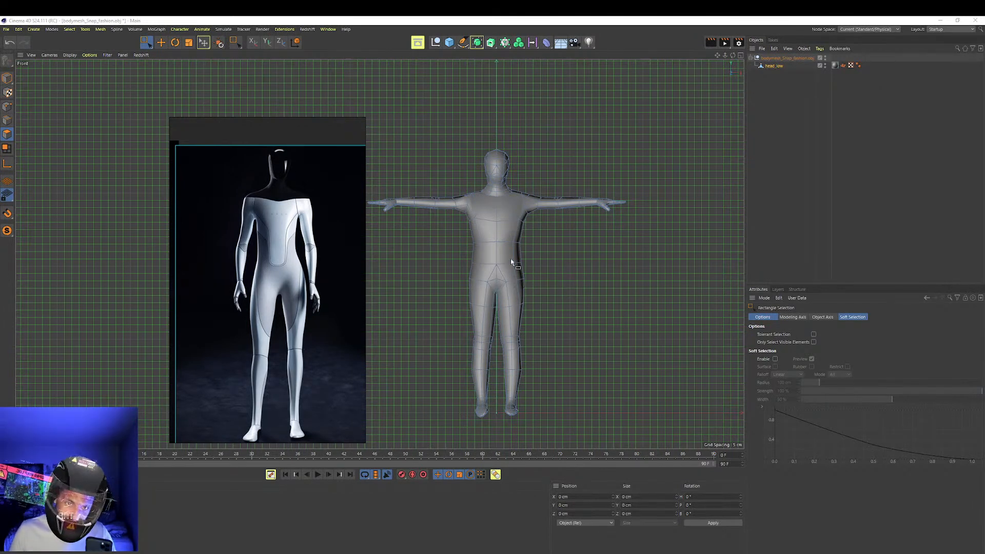
{"action": "scroll", "coordinate": [289, 313], "scroll_direction": "down", "scroll_amount": 1}
{"action": "scroll", "coordinate": [292, 319], "scroll_direction": "up", "scroll_amount": 1}
{"action": "scroll", "coordinate": [343, 261], "scroll_direction": "down", "scroll_amount": 1}
{"action": "scroll", "coordinate": [335, 267], "scroll_direction": "up", "scroll_amount": 1}
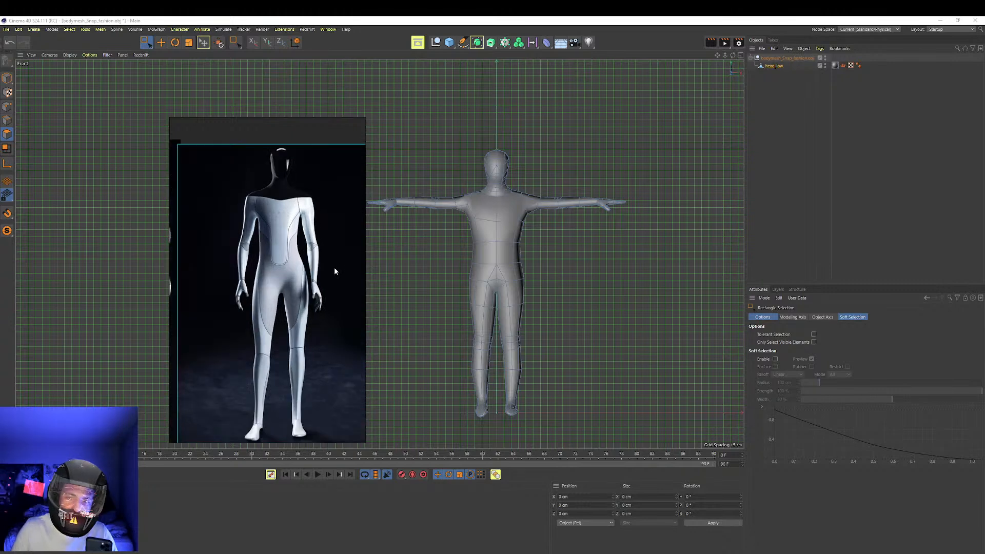
{"action": "scroll", "coordinate": [310, 265], "scroll_direction": "down", "scroll_amount": 1}
{"action": "scroll", "coordinate": [308, 241], "scroll_direction": "up", "scroll_amount": 1}
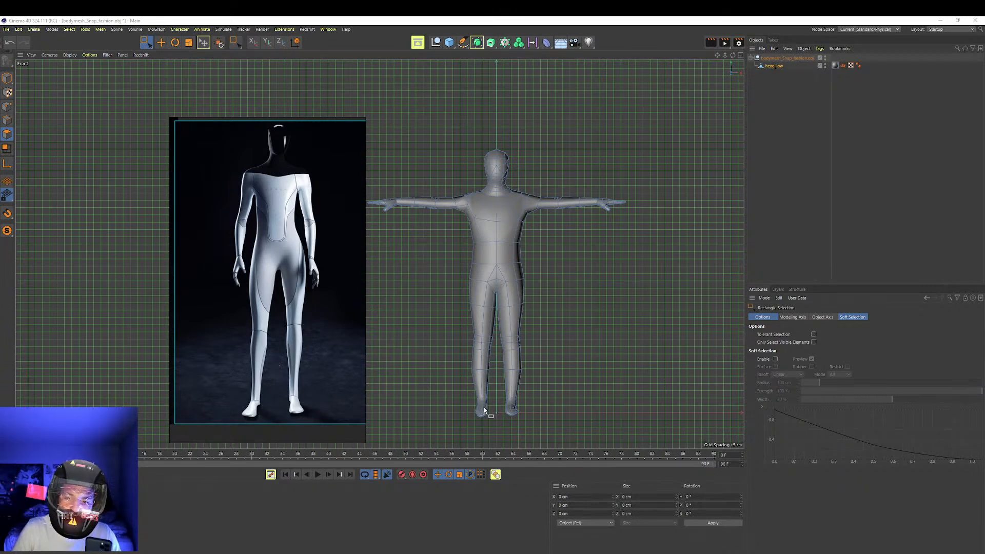
Lengthen the legs by selecting the body above the lower legs and raising it, repeating this from the thighs up
{"action": "left_click_drag", "start_coordinate": [648, 387], "coordinate": [350, 109]}
{"action": "left_click_drag", "start_coordinate": [503, 195], "coordinate": [502, 181]}
{"action": "left_click_drag", "start_coordinate": [626, 311], "coordinate": [354, 93]}
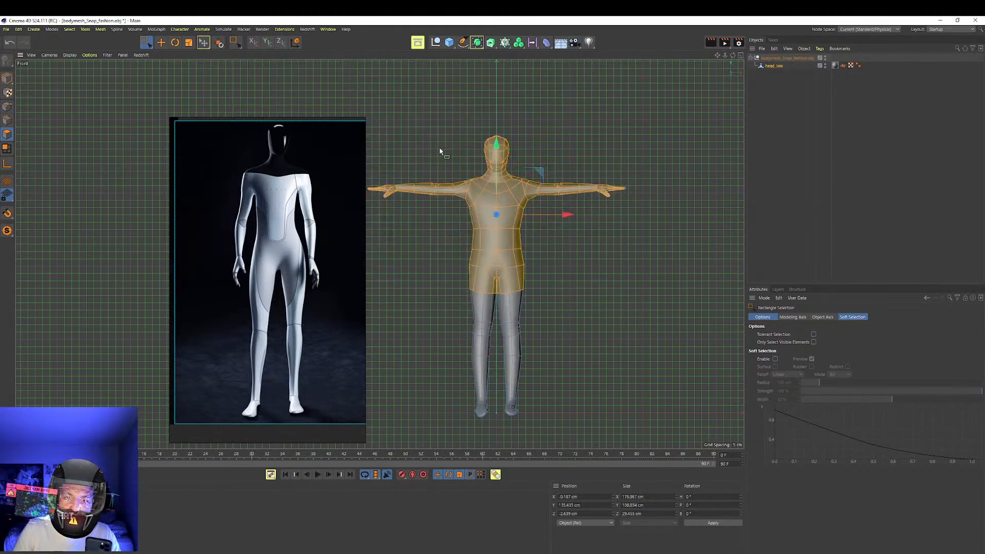
{"action": "left_click_drag", "start_coordinate": [494, 148], "coordinate": [509, 136]}
Select the head polygons and scale them down uniformly to about 15.5 cm wide and 24.5 cm high
{"action": "left_click_drag", "start_coordinate": [463, 103], "coordinate": [526, 169]}
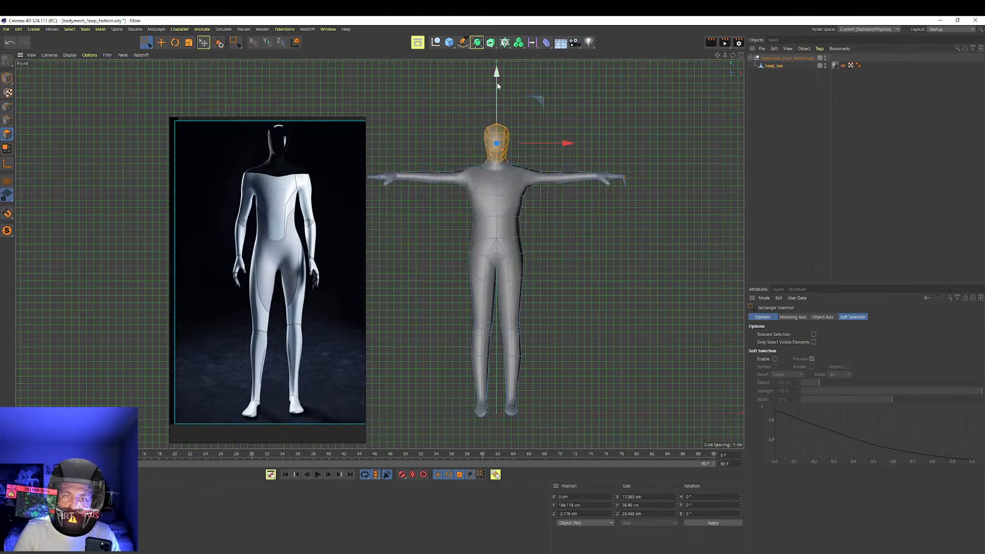
{"action": "key", "text": "t"}
{"action": "left_click_drag", "start_coordinate": [550, 86], "coordinate": [539, 104]}
{"action": "key", "text": "e"}
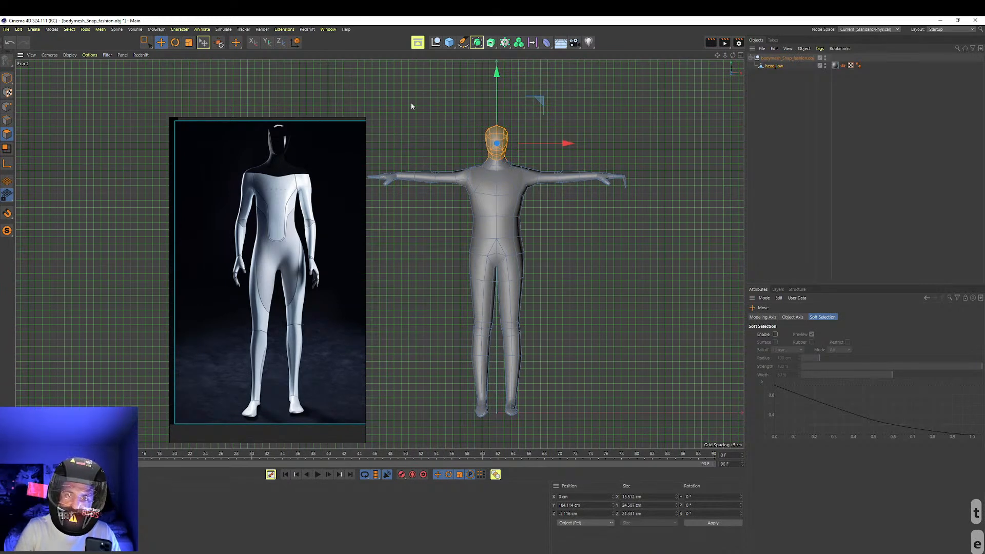
Select the torso from the neck to the hips and narrow it along the X axis
{"action": "left_click", "coordinate": [143, 43]}
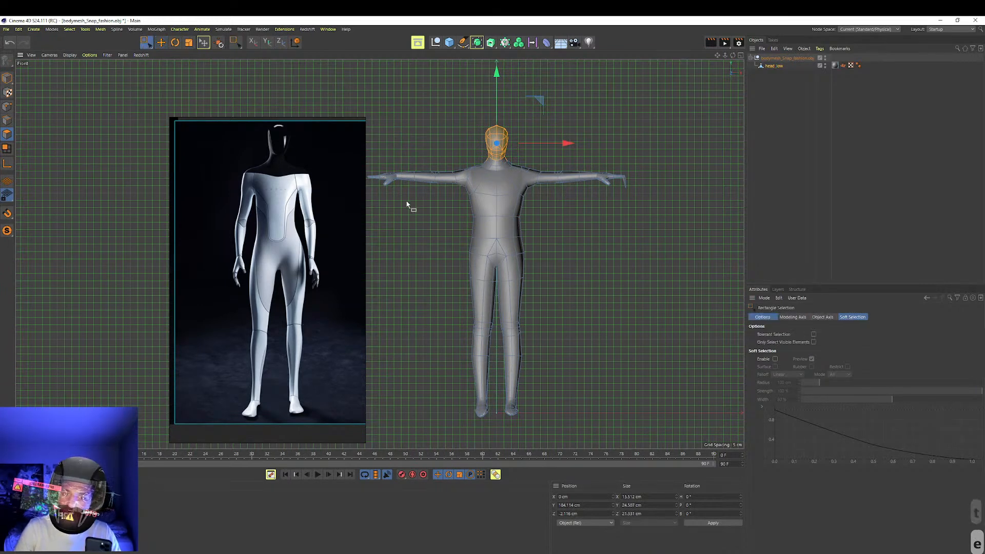
{"action": "left_click_drag", "start_coordinate": [657, 439], "coordinate": [544, 149]}
{"action": "left_click_drag", "start_coordinate": [463, 157], "coordinate": [532, 270]}
{"action": "key", "text": "t"}
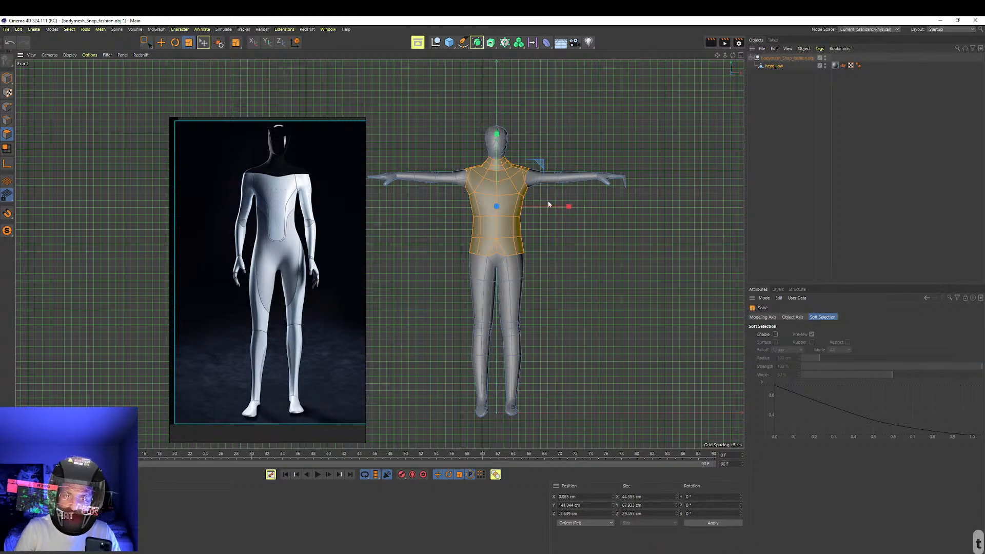
{"action": "left_click_drag", "start_coordinate": [565, 207], "coordinate": [556, 216]}
{"action": "left_click", "coordinate": [558, 267]}
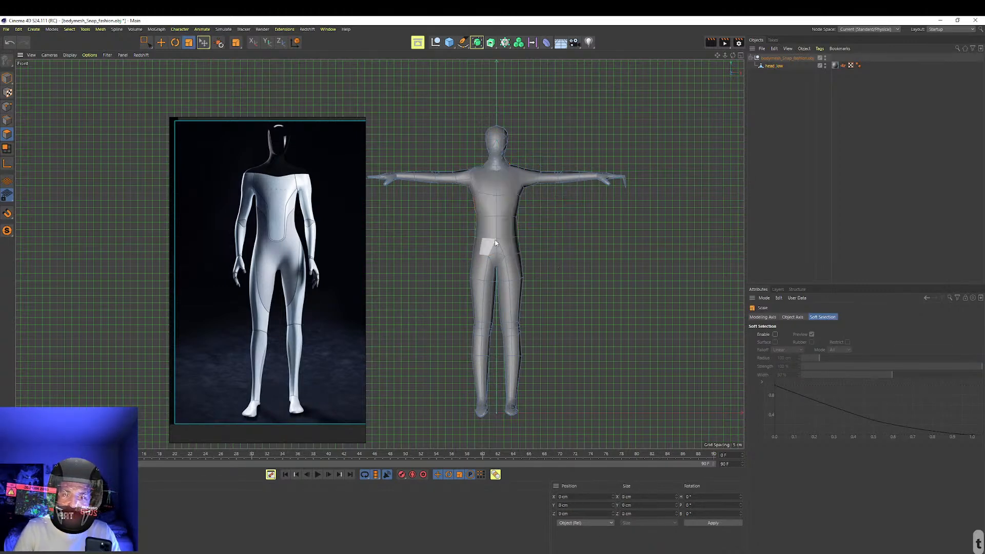
Select the pelvis and upper thigh polygons and scale them slightly along the X axis
{"action": "left_click", "coordinate": [147, 43]}
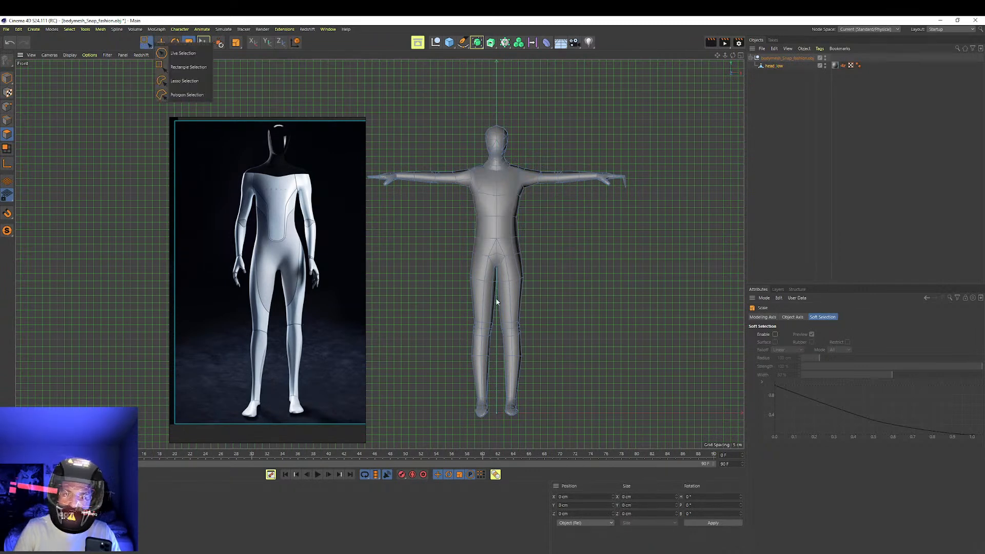
{"action": "left_click", "coordinate": [460, 239]}
{"action": "left_click", "coordinate": [146, 42]}
{"action": "left_click_drag", "start_coordinate": [459, 231], "coordinate": [557, 297]}
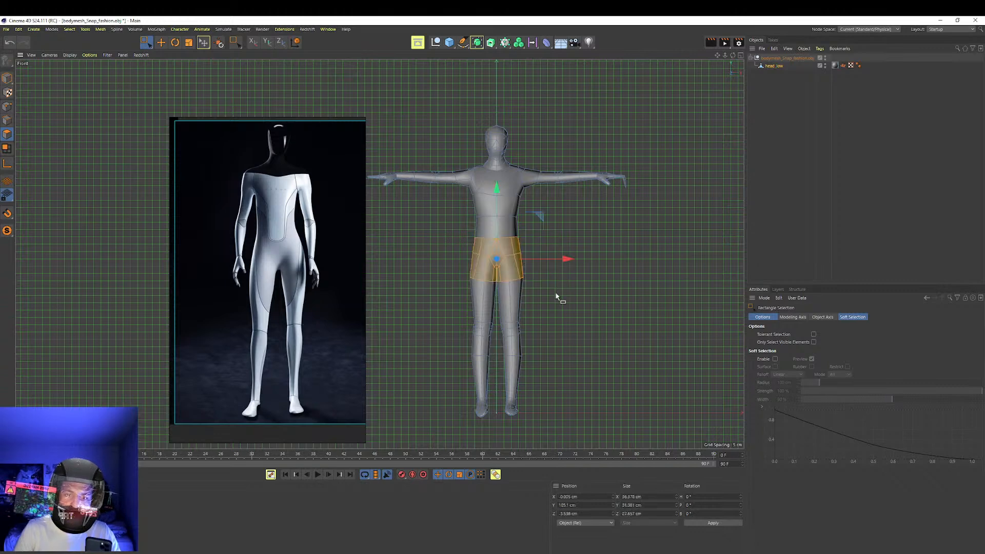
{"action": "key", "text": "t"}
{"action": "left_click_drag", "start_coordinate": [569, 259], "coordinate": [569, 265]}
{"action": "left_click", "coordinate": [556, 233]}
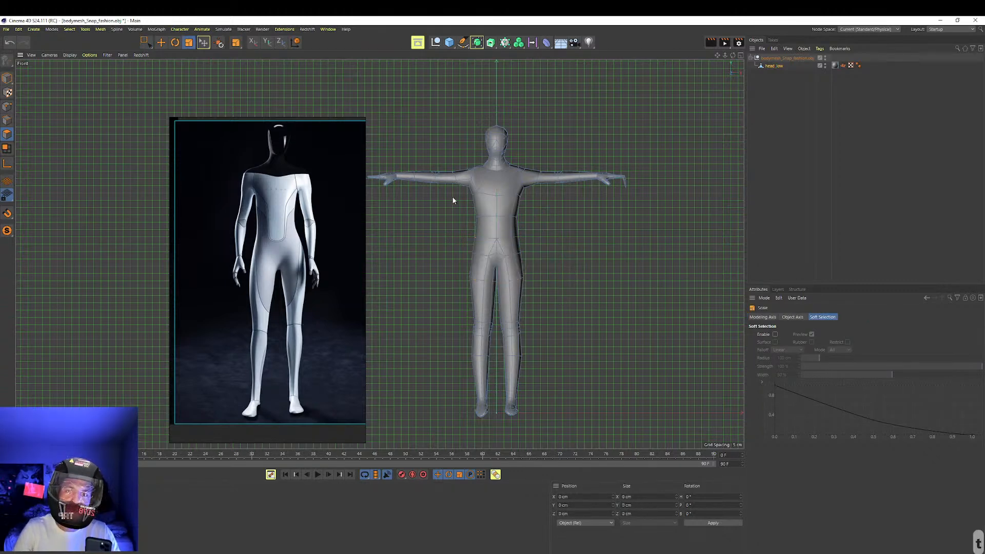
Delete the front polygons of the distorted spike hanging below the fingertips of the outstretched hand
{"action": "right_click_drag", "start_coordinate": [629, 172], "coordinate": [662, 162], "text": "alt"}
{"action": "left_click_drag", "start_coordinate": [608, 192], "coordinate": [581, 209], "text": "alt"}
{"action": "right_click_drag", "start_coordinate": [633, 180], "coordinate": [668, 160], "text": "alt"}
{"action": "left_click_drag", "start_coordinate": [583, 179], "coordinate": [591, 205], "text": "alt"}
{"action": "right_click_drag", "start_coordinate": [613, 188], "coordinate": [529, 203], "text": "alt"}
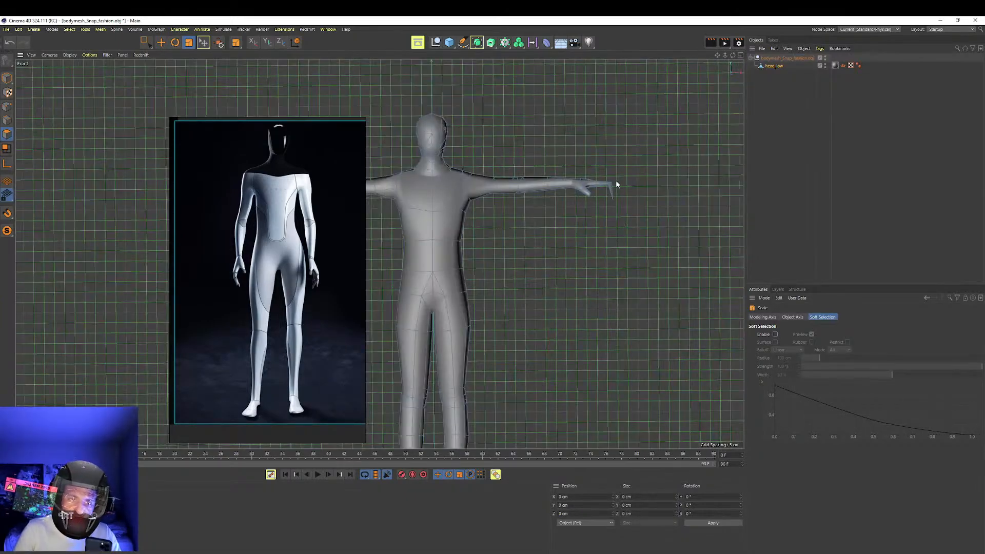
{"action": "right_click_drag", "start_coordinate": [613, 186], "coordinate": [691, 180], "text": "alt"}
{"action": "left_click", "coordinate": [535, 216]}
{"action": "right_click_drag", "start_coordinate": [565, 201], "coordinate": [440, 229], "text": "alt"}
{"action": "right_click_drag", "start_coordinate": [535, 213], "coordinate": [652, 174], "text": "alt"}
{"action": "middle_click_drag", "start_coordinate": [660, 173], "coordinate": [624, 203], "text": "alt"}
{"action": "right_click_drag", "start_coordinate": [619, 203], "coordinate": [666, 187], "text": "alt"}
{"action": "middle_click_drag", "start_coordinate": [666, 187], "coordinate": [574, 242], "text": "alt"}
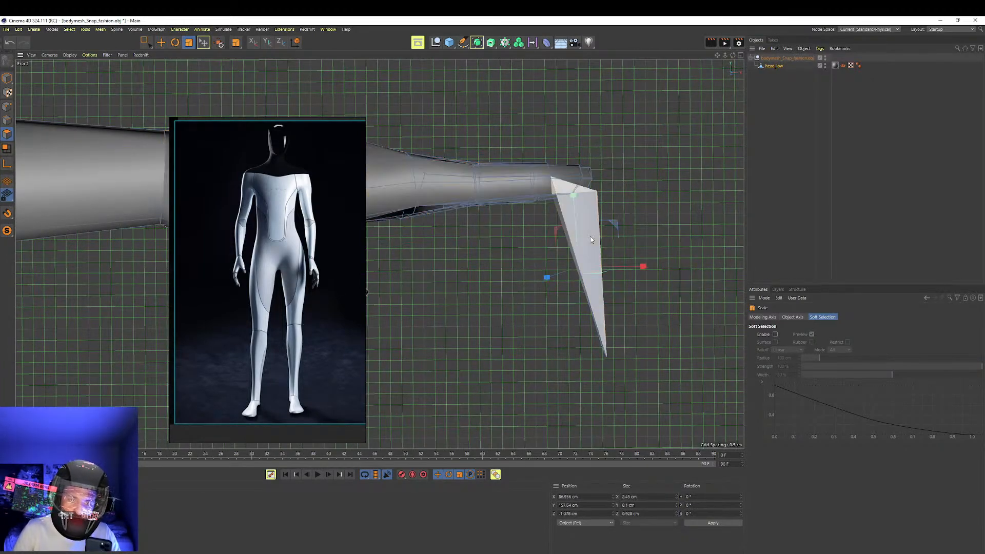
{"action": "key", "text": "Delete"}
{"action": "key", "text": "Delete"}
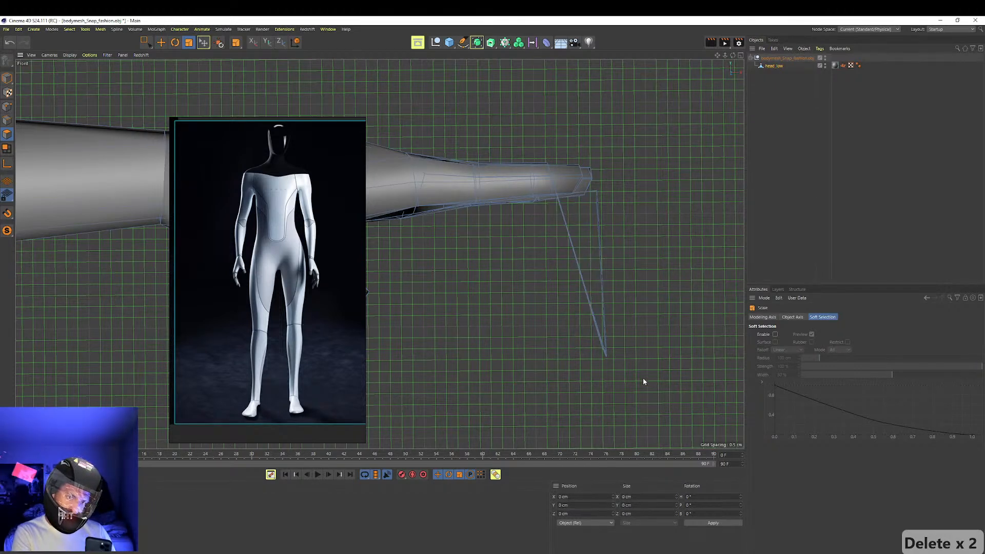
Delete the remaining polygons of the distorted spike below the fingertip one by one
{"action": "left_click", "coordinate": [599, 337]}
{"action": "key", "text": "Delete"}
{"action": "left_click", "coordinate": [602, 342]}
{"action": "key", "text": "Delete"}
{"action": "left_click", "coordinate": [606, 349]}
{"action": "key", "text": "Delete"}
{"action": "left_click", "coordinate": [604, 351]}
{"action": "key", "text": "Delete"}
{"action": "left_click", "coordinate": [602, 341]}
{"action": "key", "text": "Delete"}
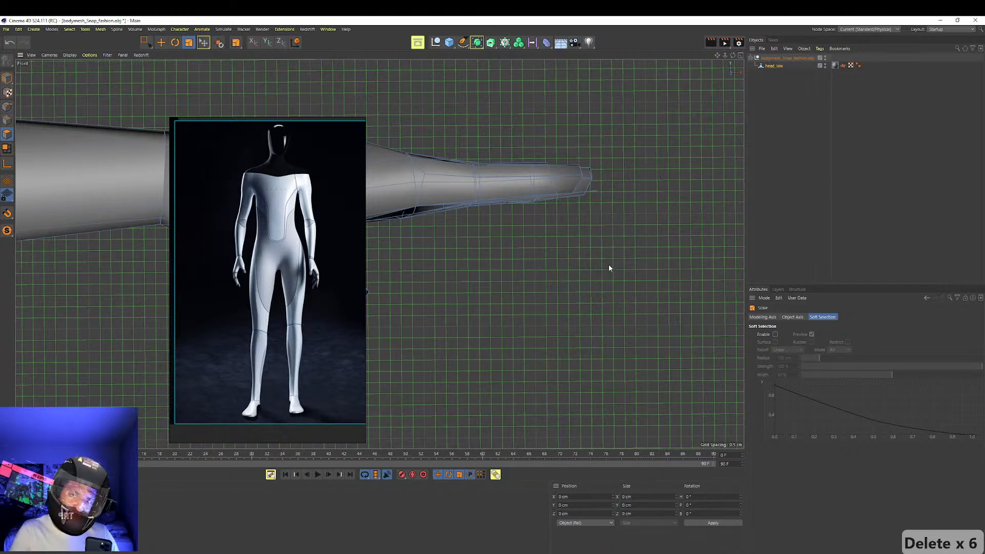
Reposition the robot reference window directly beside the full body mesh, with the image shifted inside its frame
{"action": "right_click_drag", "start_coordinate": [601, 254], "coordinate": [496, 255], "text": "alt"}
{"action": "middle_click_drag", "start_coordinate": [546, 265], "coordinate": [598, 200], "text": "alt"}
{"action": "left_click_drag", "start_coordinate": [523, 212], "coordinate": [584, 215], "text": "alt"}
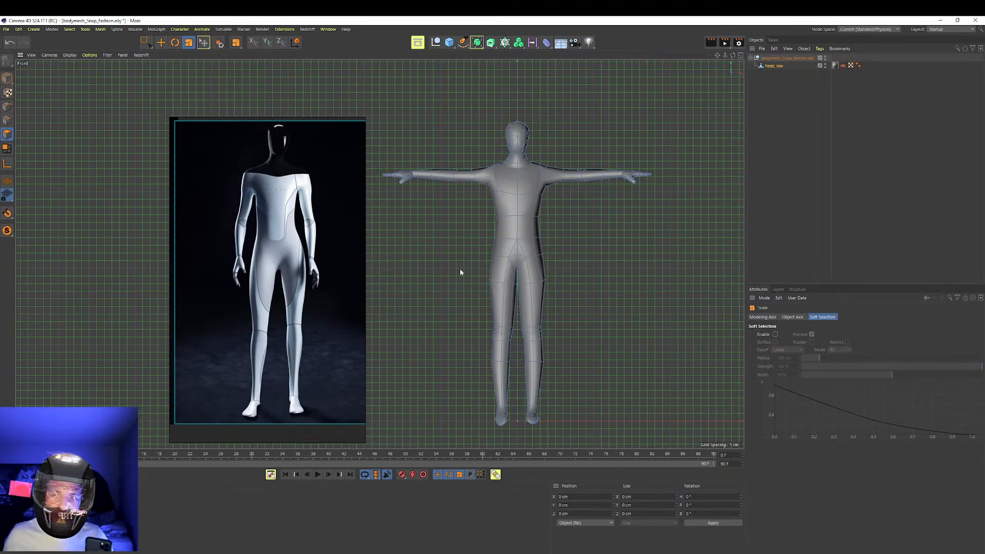
{"action": "mouse_move", "coordinate": [291, 227]}
{"action": "left_mouse_down"}
{"action": "mouse_move", "coordinate": [452, 221]}
{"action": "mouse_move", "coordinate": [276, 228]}
{"action": "mouse_move", "coordinate": [297, 229]}
{"action": "left_mouse_up"}
{"action": "right_click", "coordinate": [296, 228]}
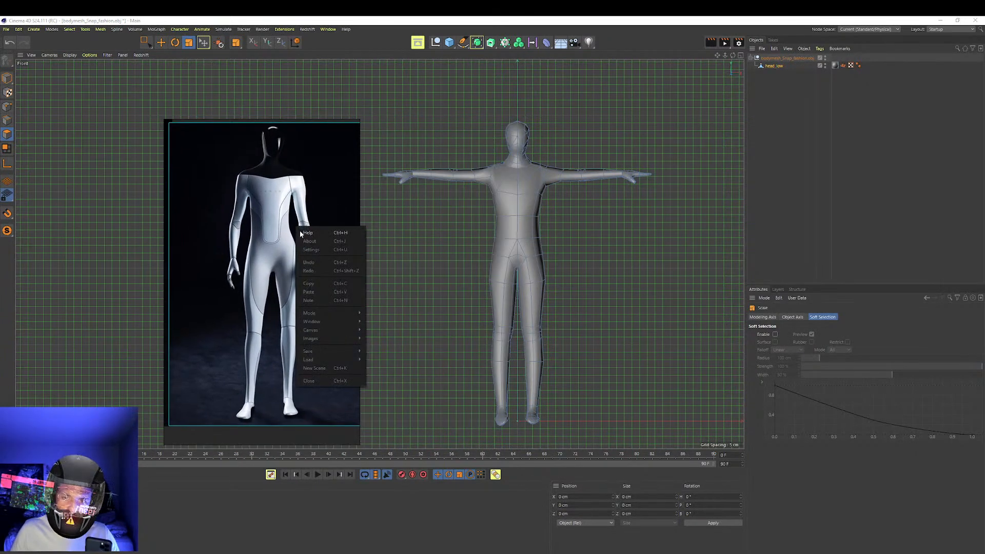
{"action": "right_click_drag", "start_coordinate": [315, 158], "coordinate": [381, 165]}
{"action": "scroll", "coordinate": [381, 164], "scroll_direction": "down", "scroll_amount": 3}
{"action": "scroll", "coordinate": [382, 164], "scroll_direction": "up", "scroll_amount": 4}
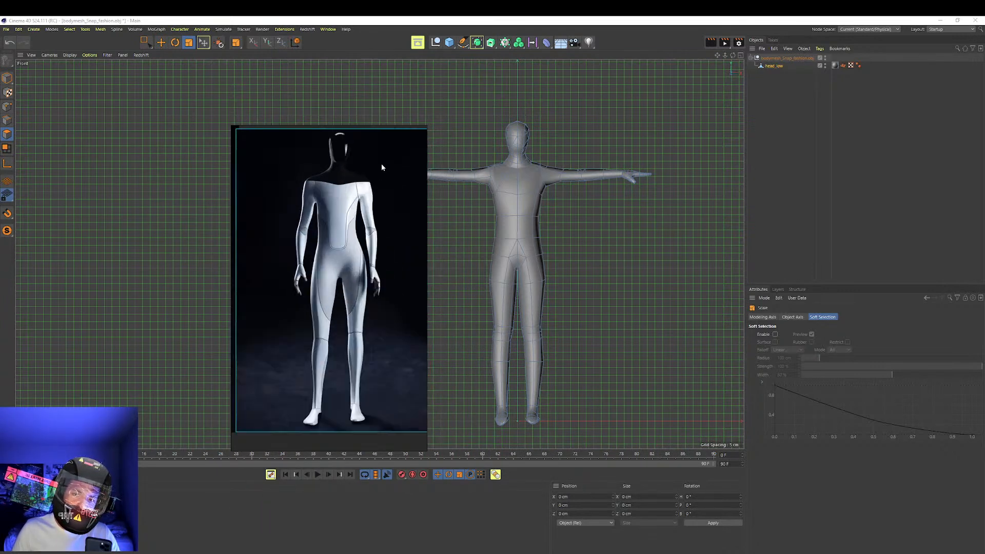
{"action": "scroll", "coordinate": [381, 200], "scroll_direction": "down", "scroll_amount": 1}
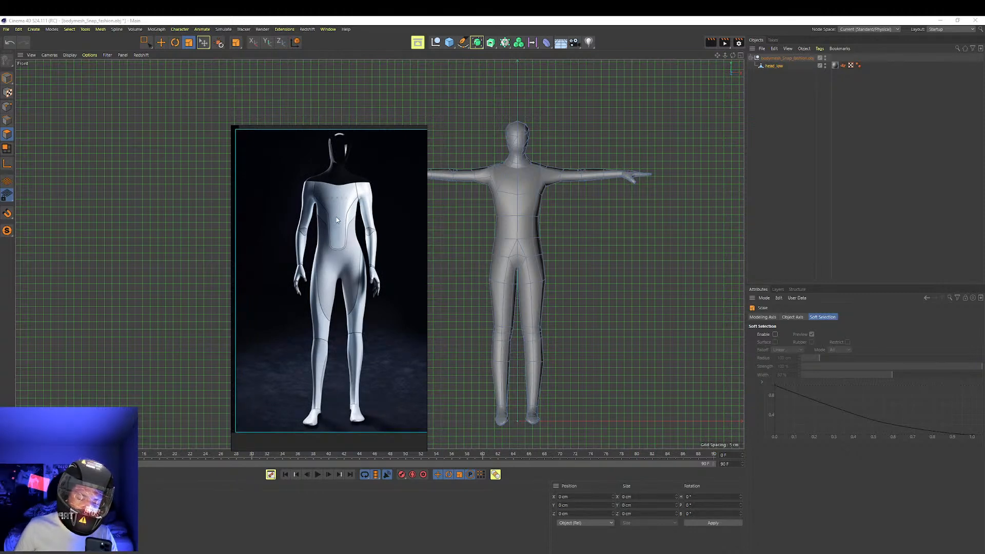
{"action": "left_click_drag", "start_coordinate": [389, 237], "coordinate": [349, 237]}
{"action": "mouse_move", "coordinate": [285, 319]}
{"action": "middle_mouse_down"}
{"action": "mouse_move", "coordinate": [299, 361]}
{"action": "mouse_move", "coordinate": [301, 314]}
{"action": "mouse_move", "coordinate": [297, 324]}
{"action": "middle_mouse_up"}
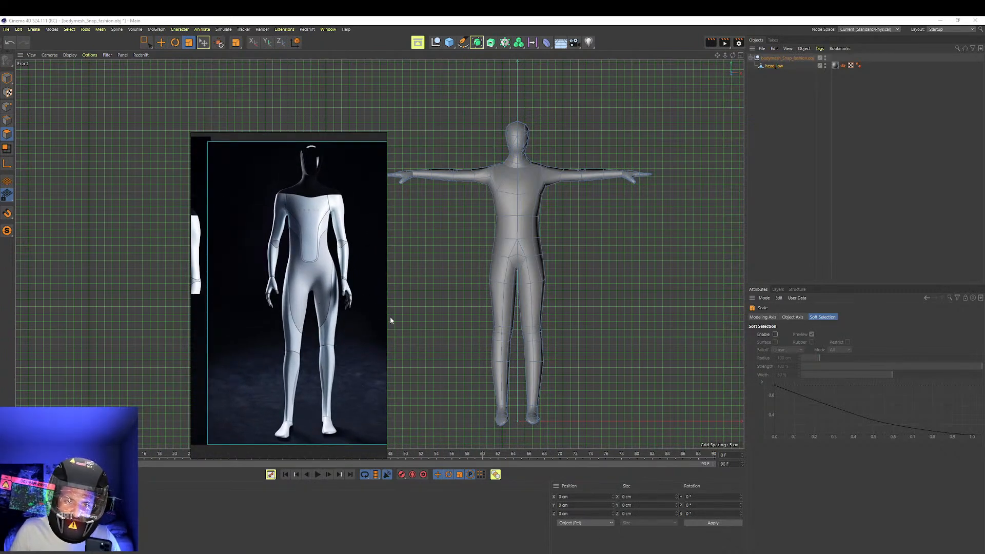
{"action": "left_click_drag", "start_coordinate": [362, 311], "coordinate": [365, 291]}
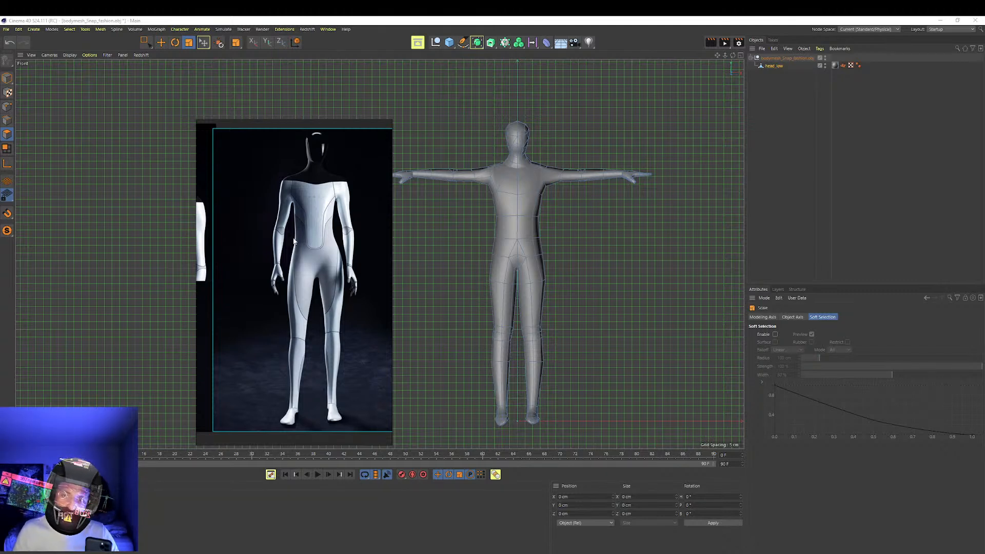
Match the displayed size of the reference figure and the body mesh for a side-by-side comparison
{"action": "scroll", "coordinate": [294, 240], "scroll_direction": "down", "scroll_amount": 3}
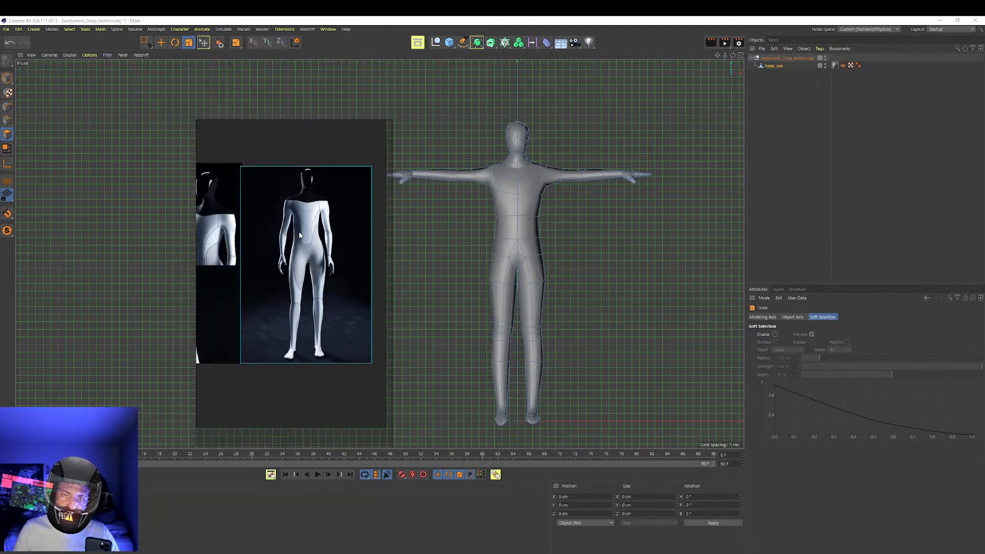
{"action": "scroll", "coordinate": [300, 236], "scroll_direction": "up", "scroll_amount": 3}
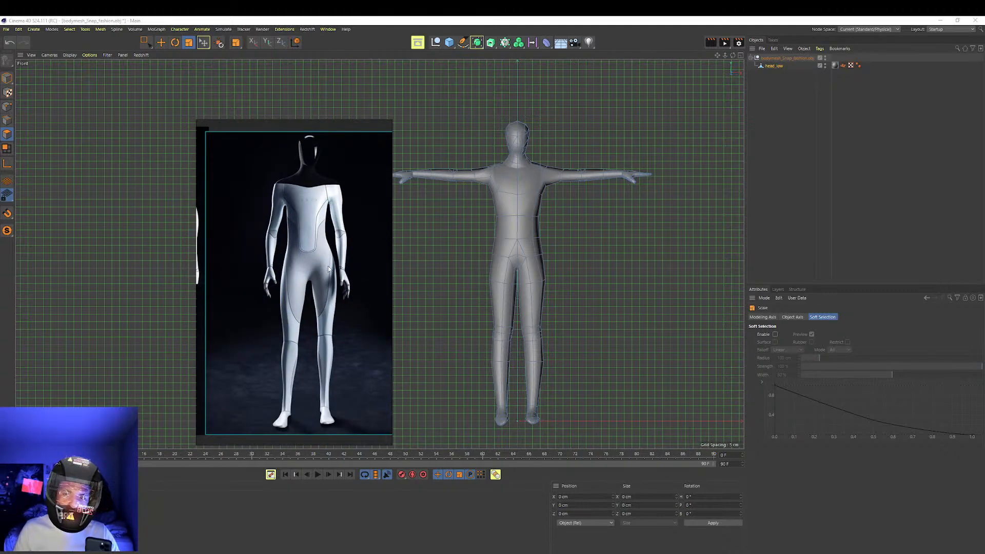
{"action": "scroll", "coordinate": [520, 212], "scroll_direction": "down", "scroll_amount": 3}
{"action": "scroll", "coordinate": [523, 212], "scroll_direction": "up", "scroll_amount": 3}
{"action": "middle_click_drag", "start_coordinate": [523, 212], "coordinate": [539, 214], "text": "alt"}
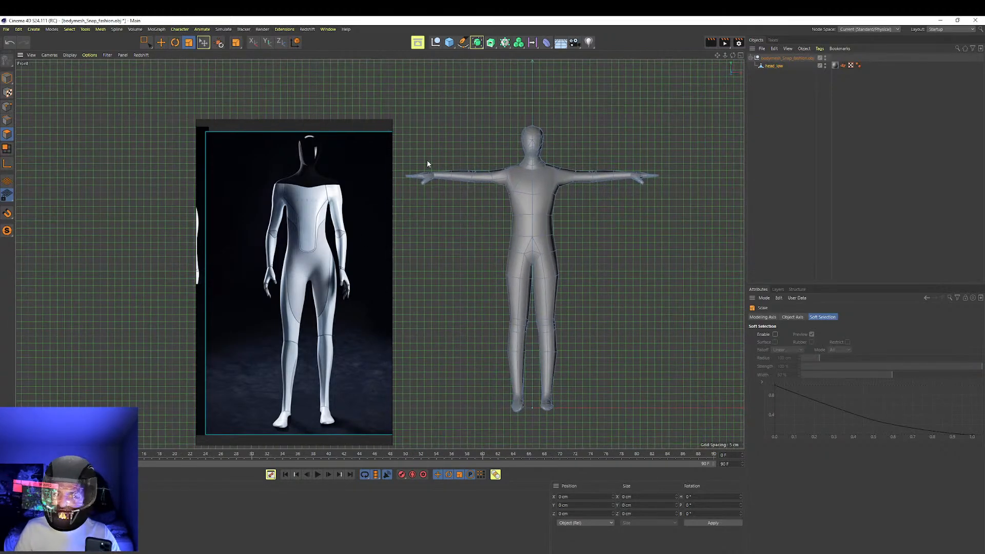
Lower the reference window's master opacity to roughly the middle of its range in the color settings
{"action": "right_click", "coordinate": [369, 189]}
{"action": "left_click", "coordinate": [318, 182]}
{"action": "left_click_drag", "start_coordinate": [434, 205], "coordinate": [342, 217]}
{"action": "right_click", "coordinate": [343, 217]}
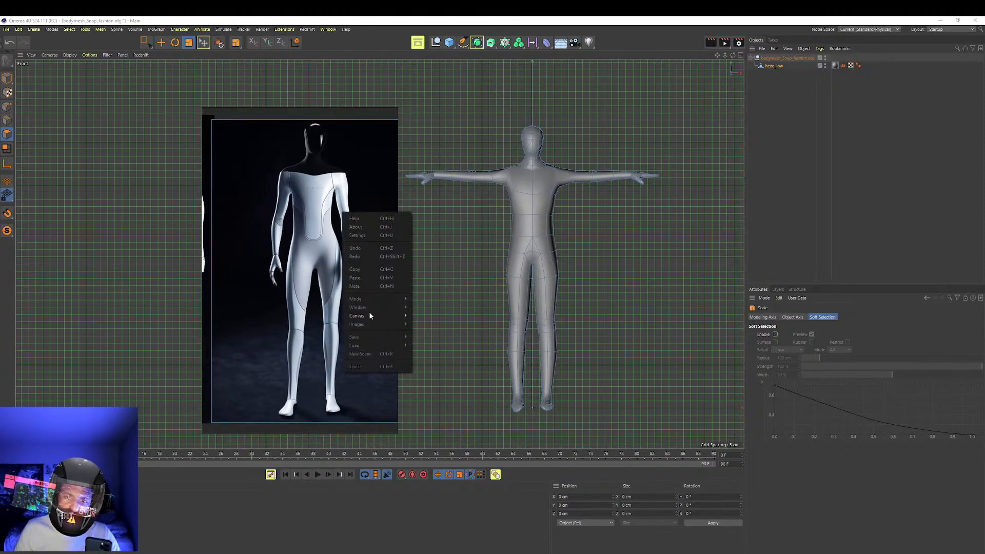
{"action": "mouse_move", "coordinate": [375, 317]}
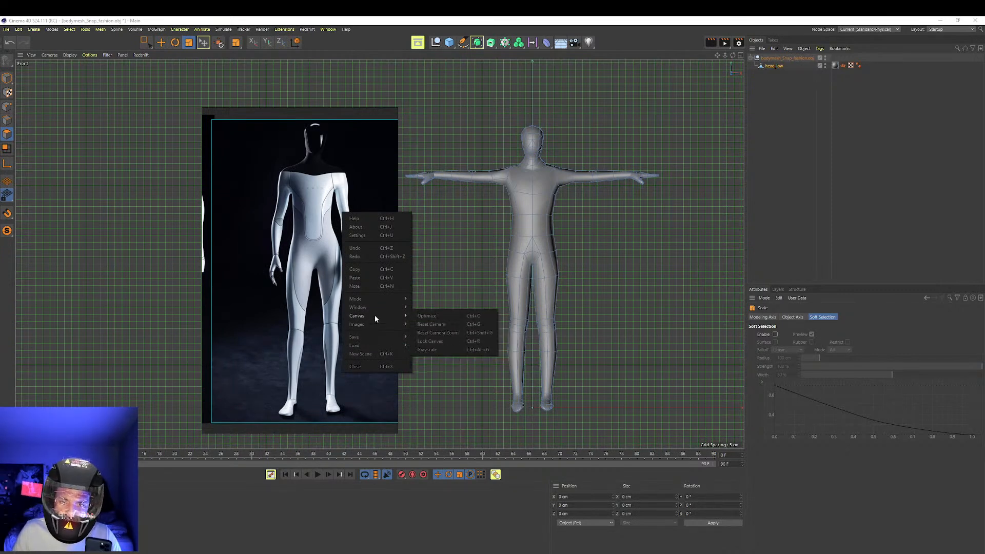
{"action": "mouse_move", "coordinate": [379, 299]}
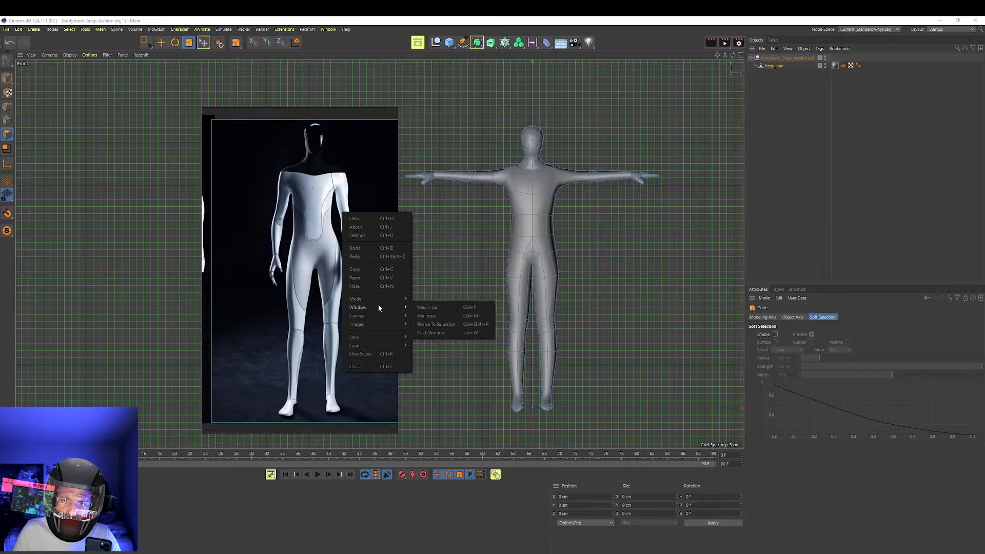
{"action": "left_click", "coordinate": [389, 236]}
{"action": "left_click_drag", "start_coordinate": [373, 306], "coordinate": [332, 313]}
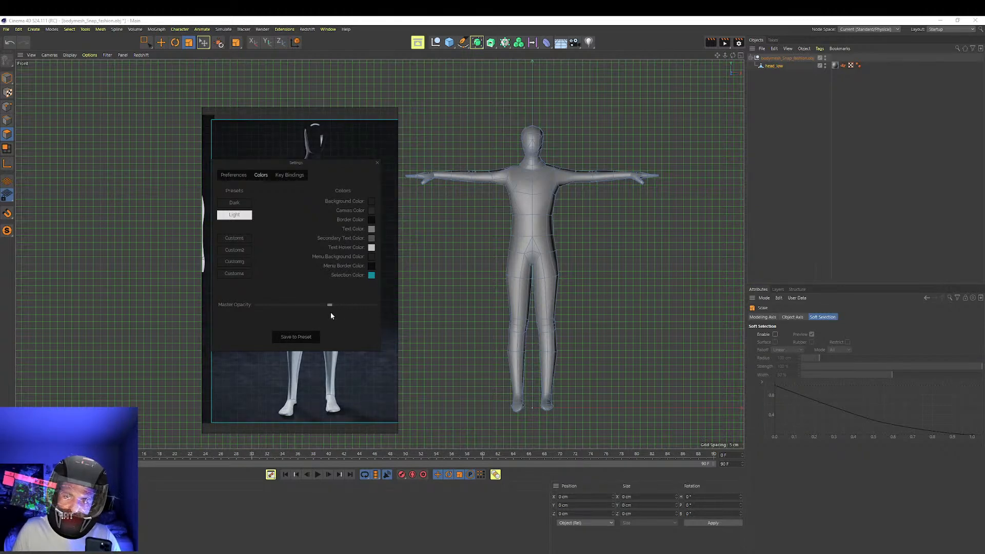
{"action": "left_click", "coordinate": [377, 163]}
Overlay the reference window on the body mesh and lower its master opacity further, keeping the settings window clear of the figures
{"action": "left_click_drag", "start_coordinate": [331, 201], "coordinate": [555, 199]}
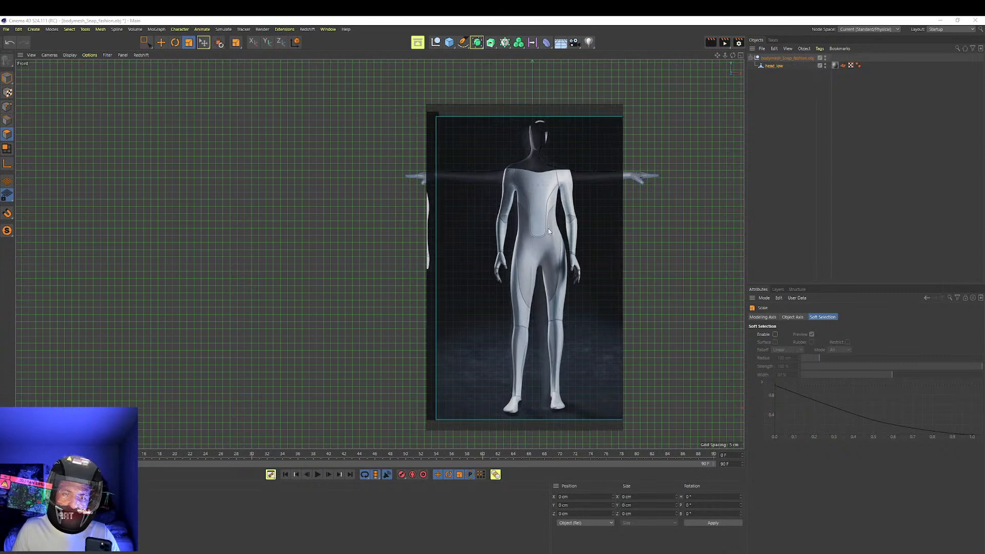
{"action": "right_click", "coordinate": [578, 258]}
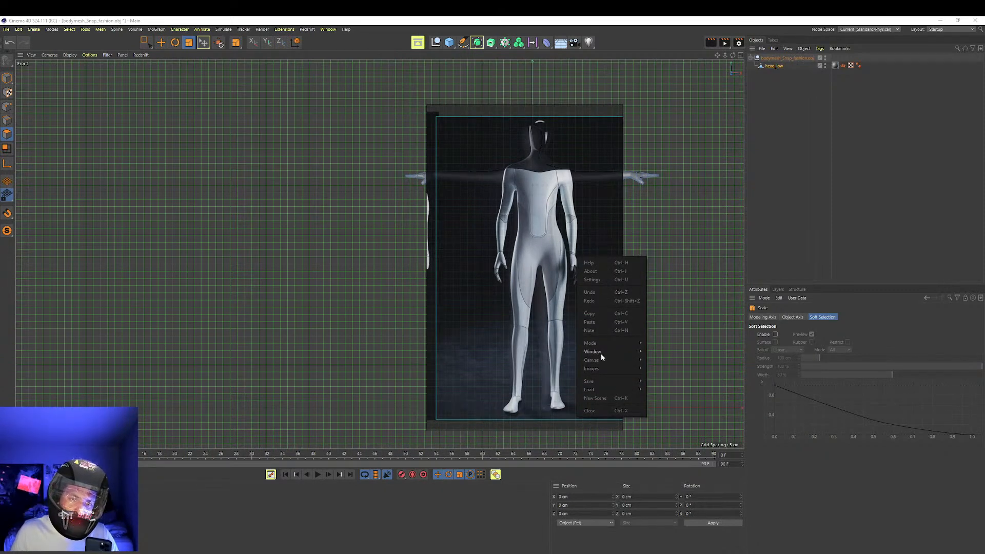
{"action": "left_click", "coordinate": [603, 280]}
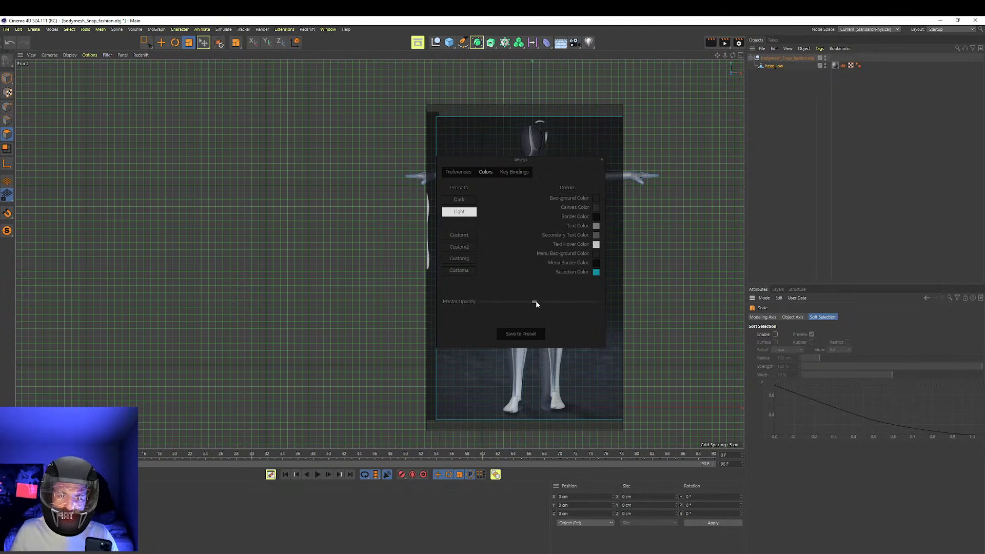
{"action": "left_click_drag", "start_coordinate": [520, 305], "coordinate": [507, 311]}
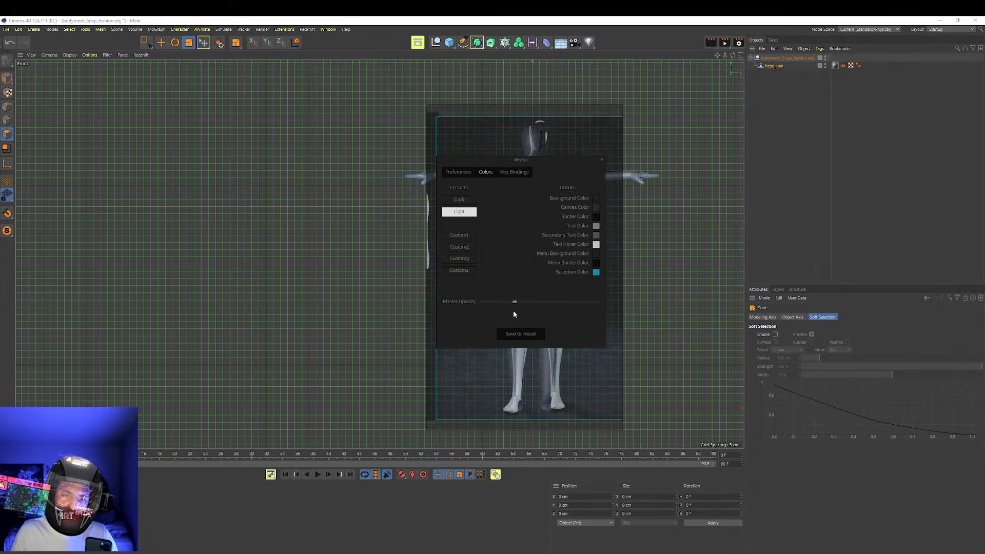
{"action": "left_click_drag", "start_coordinate": [554, 176], "coordinate": [294, 179]}
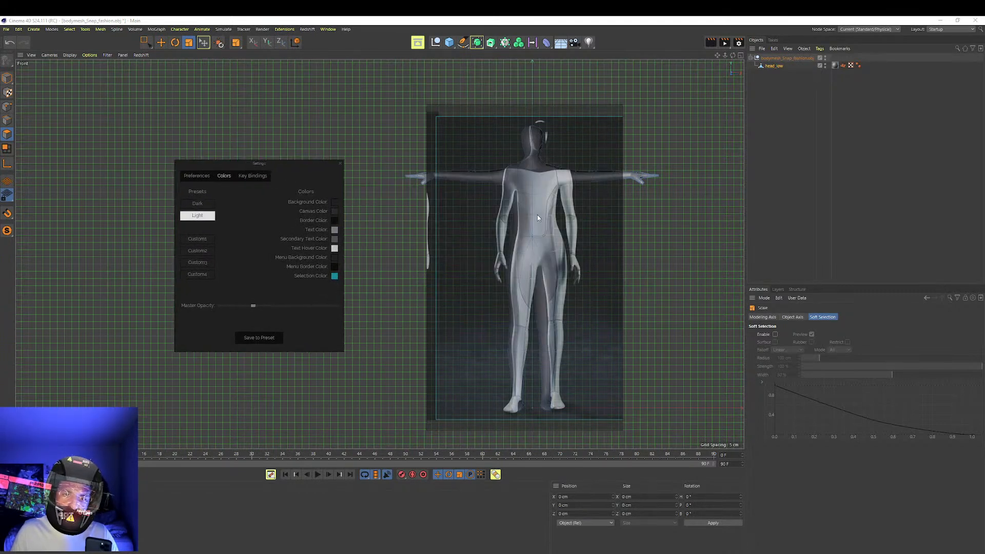
Align the translucent reference figure over the body mesh for a proportion comparison, and shift it partly off the mesh
{"action": "left_click_drag", "start_coordinate": [546, 204], "coordinate": [567, 249]}
{"action": "left_click_drag", "start_coordinate": [569, 216], "coordinate": [551, 221]}
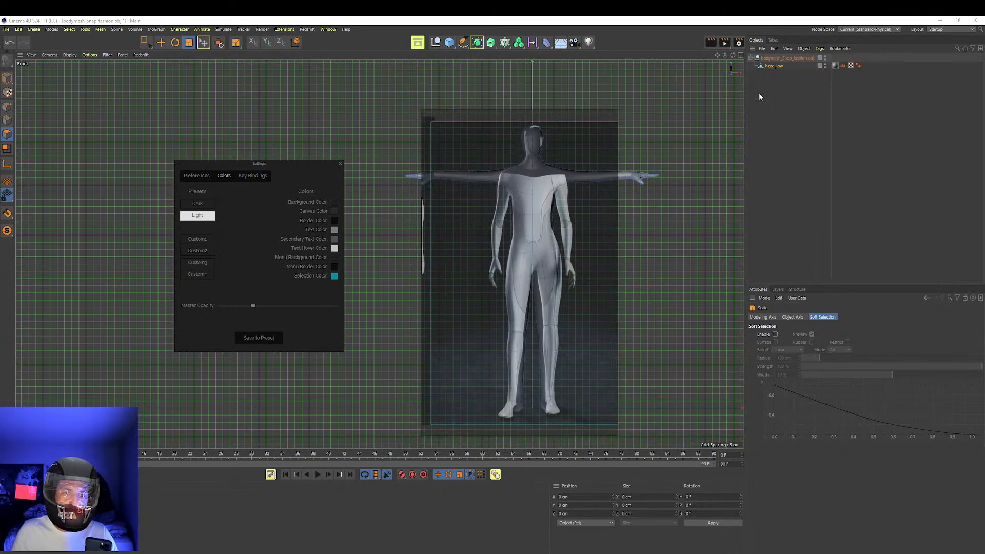
{"action": "left_click_drag", "start_coordinate": [511, 306], "coordinate": [454, 302]}
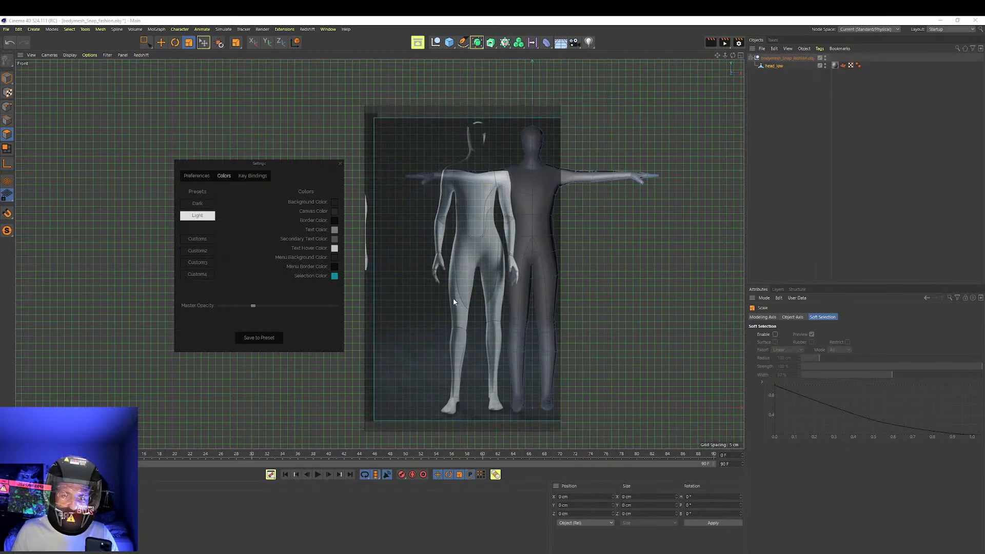
Select the head, arm and torso polygons of head_low, raise them to about 145.37 cm in Y, and overlay the reference again
{"action": "left_click", "coordinate": [775, 68]}
{"action": "left_click", "coordinate": [149, 45]}
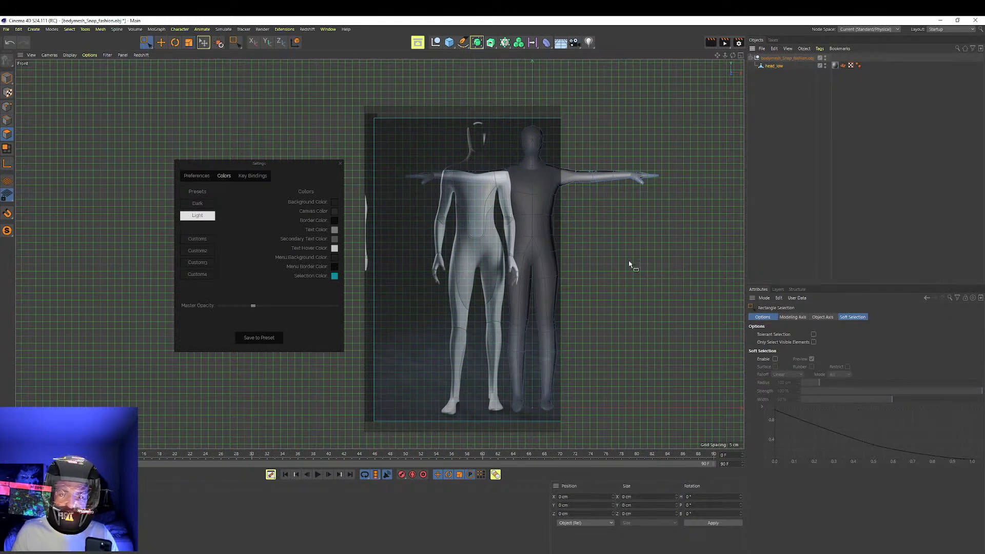
{"action": "left_click_drag", "start_coordinate": [696, 292], "coordinate": [374, 97]}
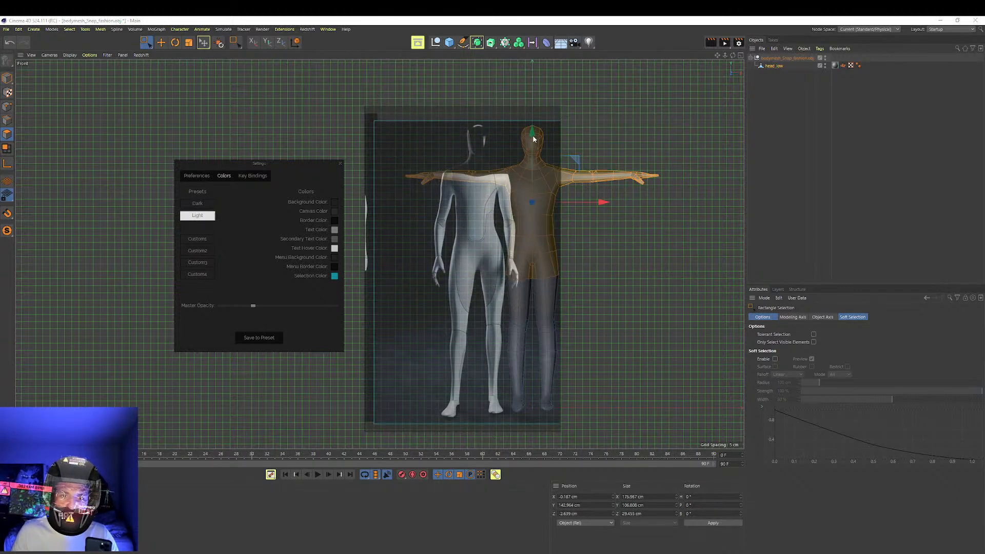
{"action": "key", "text": "ctrl+z"}
{"action": "left_click_drag", "start_coordinate": [499, 191], "coordinate": [426, 187]}
{"action": "left_click_drag", "start_coordinate": [532, 132], "coordinate": [534, 129]}
{"action": "left_click_drag", "start_coordinate": [400, 174], "coordinate": [534, 192]}
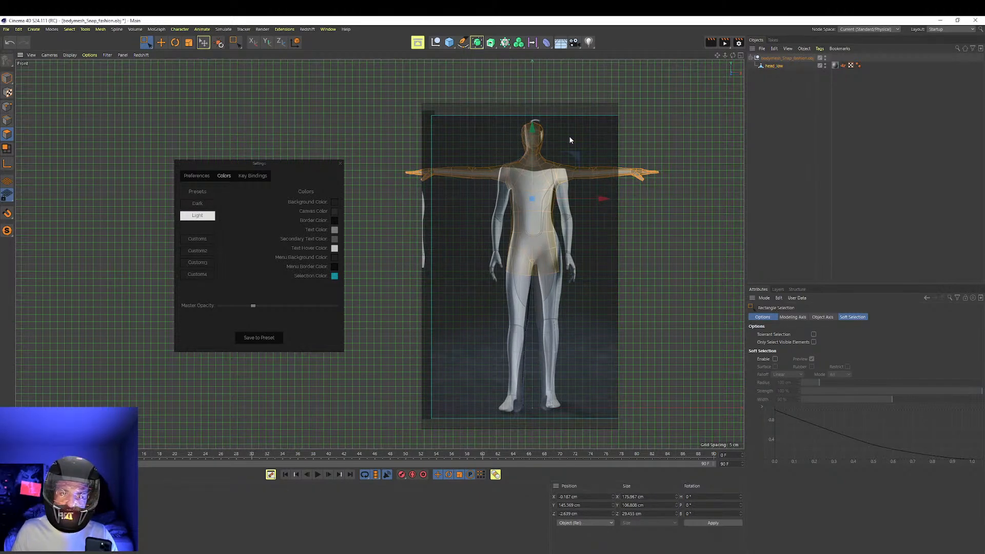
{"action": "left_click_drag", "start_coordinate": [422, 121], "coordinate": [389, 202]}
{"action": "right_click_drag", "start_coordinate": [503, 203], "coordinate": [522, 219]}
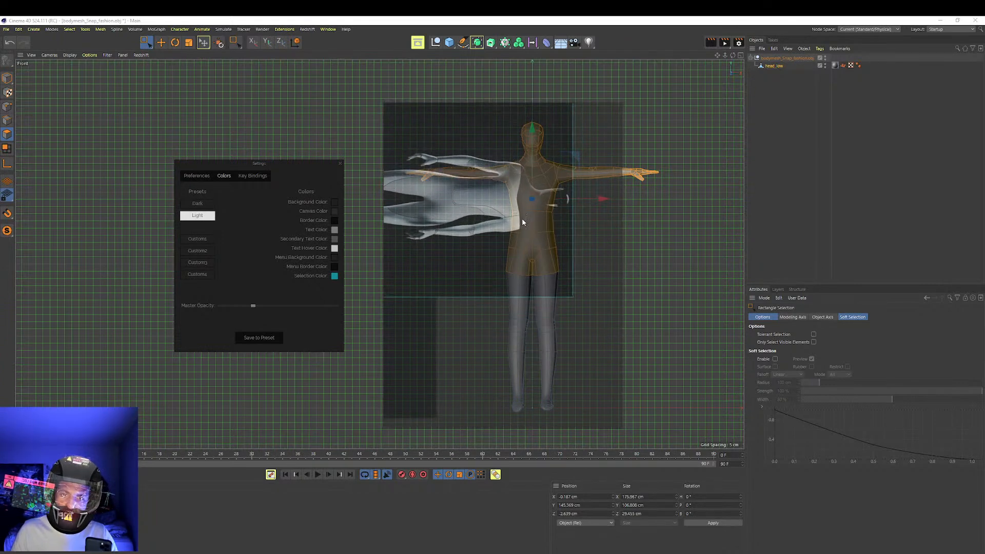
{"action": "left_click_drag", "start_coordinate": [573, 300], "coordinate": [485, 222]}
{"action": "right_click_drag", "start_coordinate": [486, 222], "coordinate": [537, 302]}
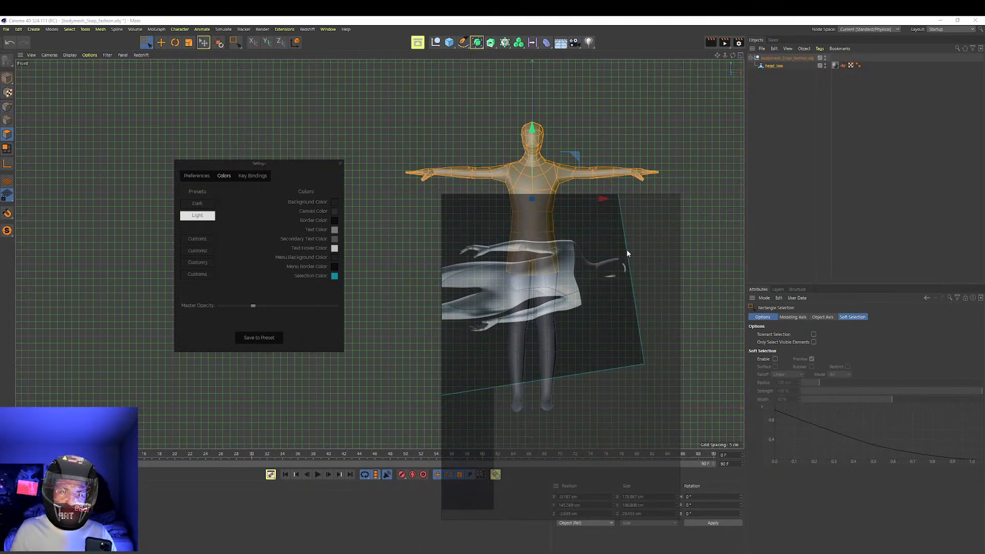
{"action": "left_click_drag", "start_coordinate": [648, 365], "coordinate": [554, 184]}
{"action": "right_click_drag", "start_coordinate": [536, 290], "coordinate": [648, 273]}
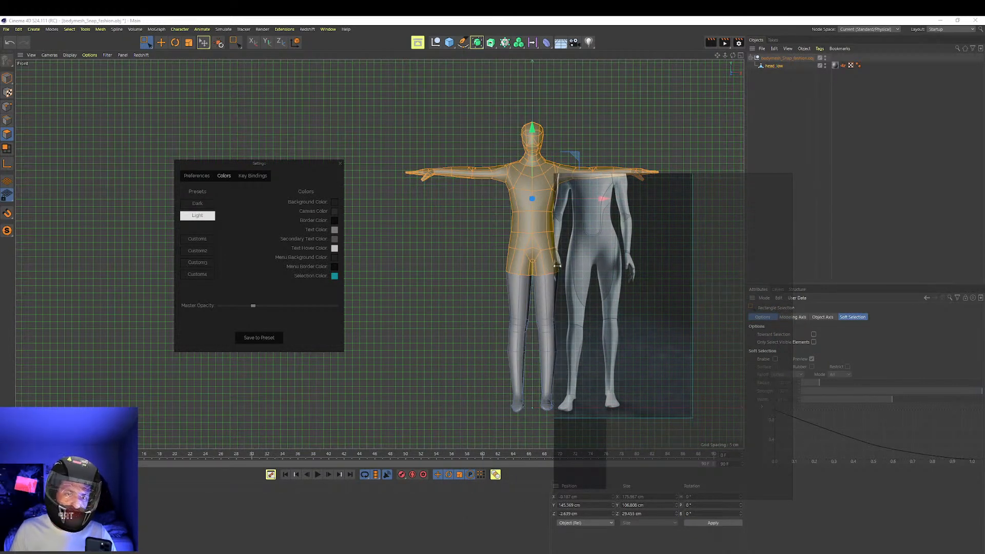
Place the reference window beside the body mesh and reframe the robot image within a narrower area
{"action": "right_click_drag", "start_coordinate": [611, 285], "coordinate": [490, 319]}
{"action": "left_click_drag", "start_coordinate": [555, 346], "coordinate": [408, 314]}
{"action": "scroll", "coordinate": [410, 307], "scroll_direction": "up", "scroll_amount": 3}
{"action": "middle_click_drag", "start_coordinate": [410, 303], "coordinate": [412, 318]}
{"action": "scroll", "coordinate": [413, 317], "scroll_direction": "down", "scroll_amount": 2}
{"action": "right_click_drag", "start_coordinate": [413, 316], "coordinate": [385, 277]}
{"action": "scroll", "coordinate": [385, 277], "scroll_direction": "up", "scroll_amount": 3}
{"action": "scroll", "coordinate": [385, 277], "scroll_direction": "down", "scroll_amount": 2}
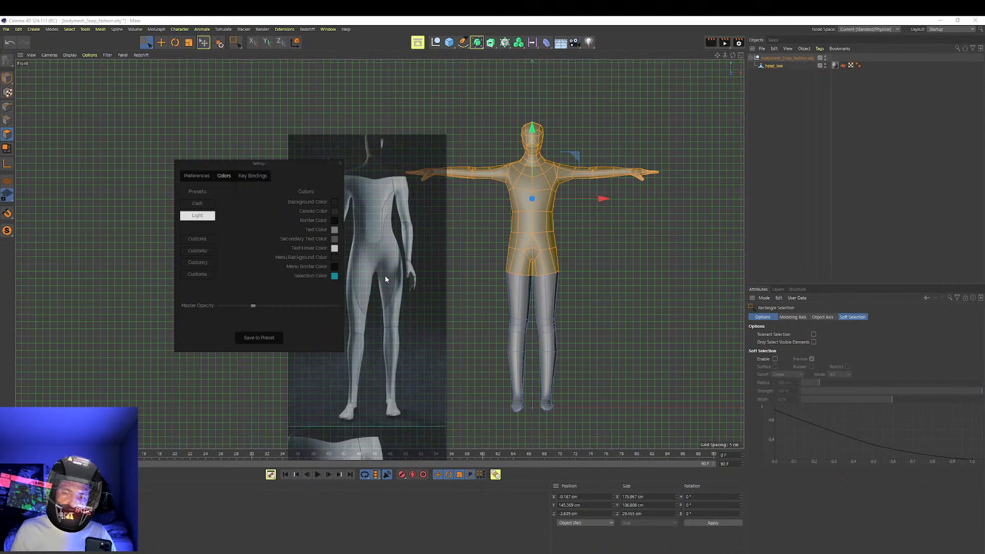
Switch to edge mode and a full-size perspective view, framed closely on the gap below the crotch
{"action": "scroll", "coordinate": [545, 275], "scroll_direction": "up", "scroll_amount": 5}
{"action": "left_click_drag", "start_coordinate": [532, 272], "coordinate": [531, 253], "text": "alt"}
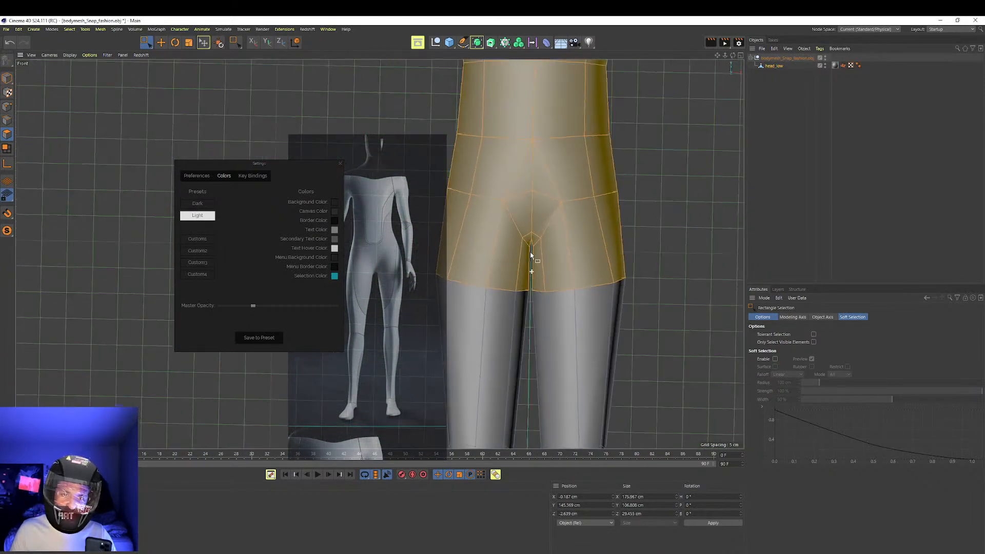
{"action": "scroll", "coordinate": [537, 260], "scroll_direction": "down", "scroll_amount": 2}
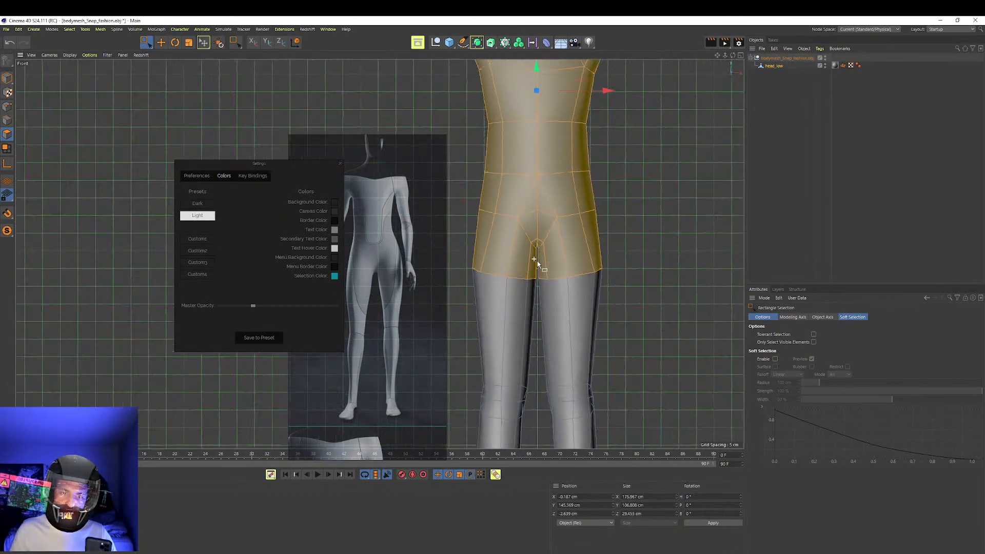
{"action": "scroll", "coordinate": [540, 269], "scroll_direction": "up", "scroll_amount": 1}
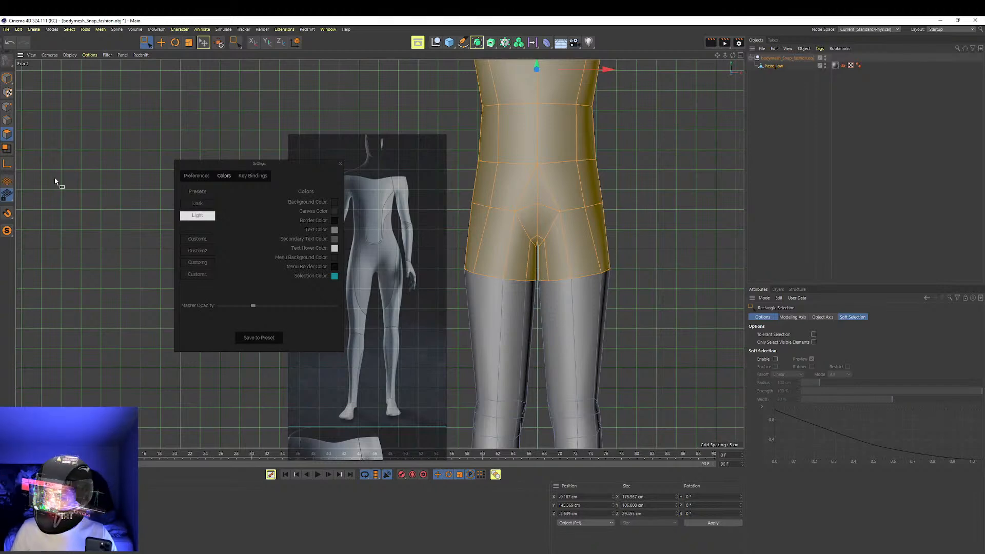
{"action": "left_click", "coordinate": [10, 123]}
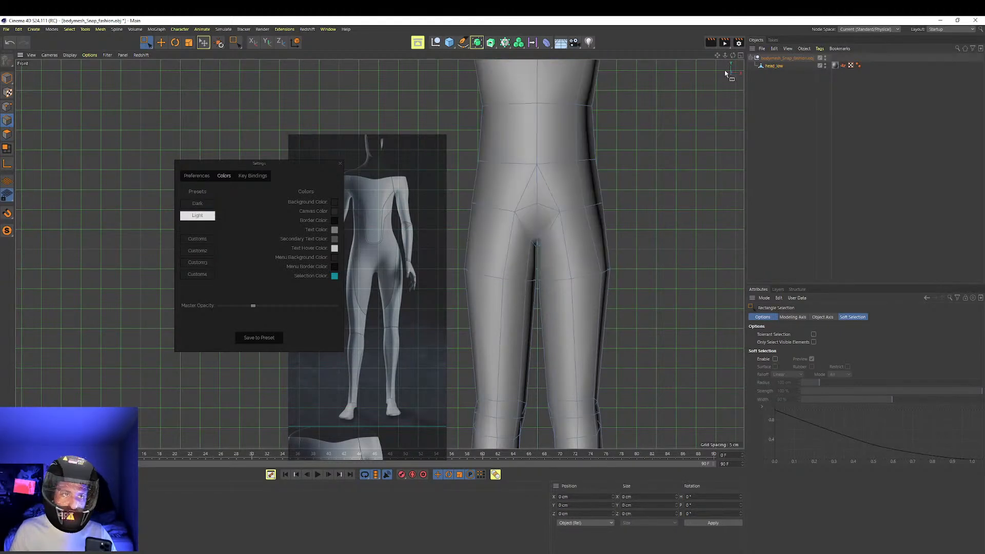
{"action": "left_click", "coordinate": [740, 55]}
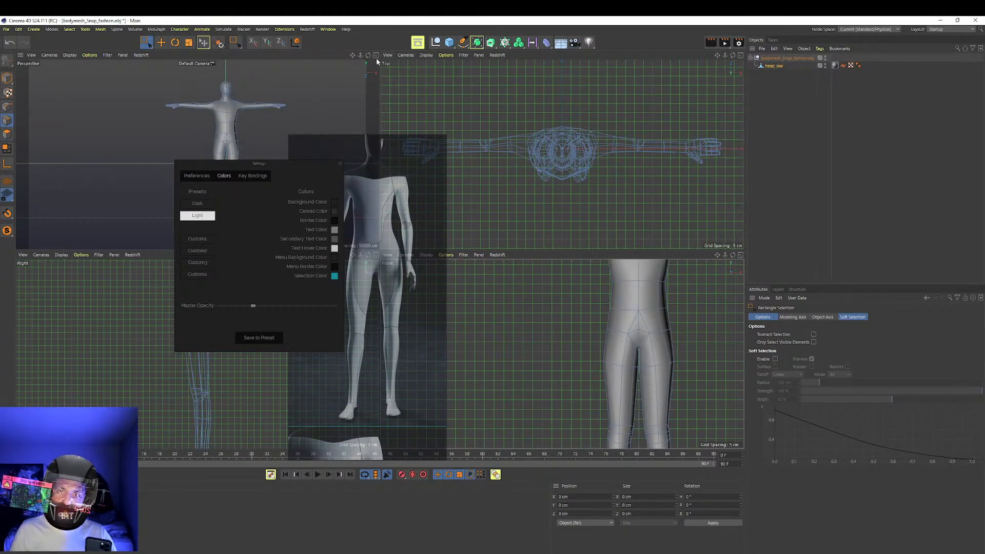
{"action": "left_click", "coordinate": [376, 55]}
{"action": "left_click_drag", "start_coordinate": [602, 314], "coordinate": [490, 254], "text": "alt"}
{"action": "right_click_drag", "start_coordinate": [489, 254], "coordinate": [598, 220], "text": "alt"}
{"action": "left_click_drag", "start_coordinate": [557, 230], "coordinate": [523, 263], "text": "alt"}
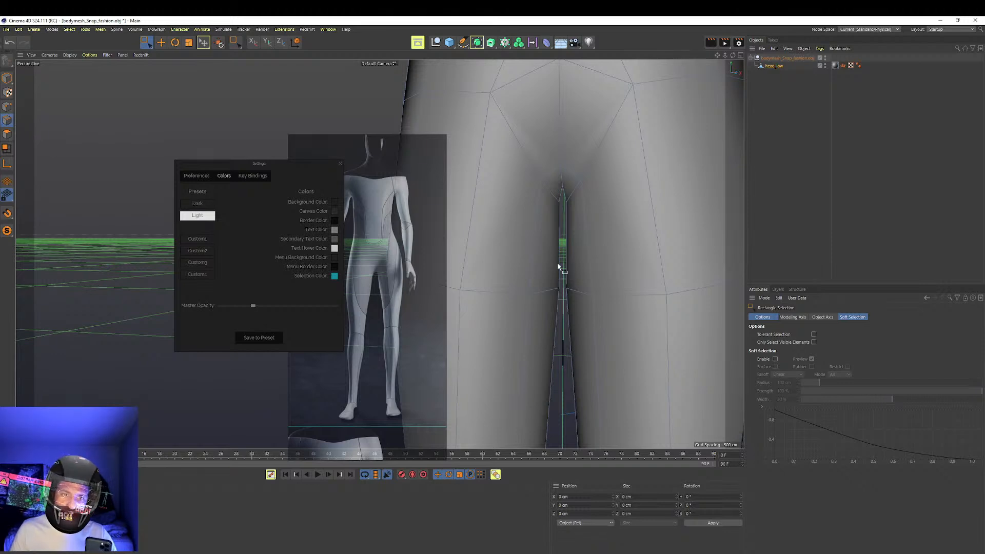
Activate Live Selection in edge mode for the head_low mesh, keeping the gap between the upper thighs in view
{"action": "left_click", "coordinate": [774, 66]}
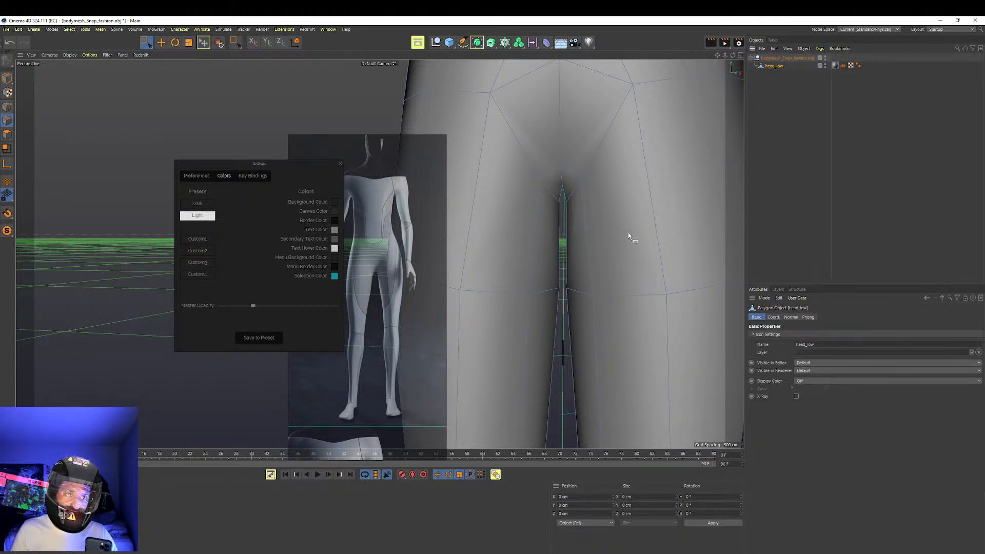
{"action": "left_click_drag", "start_coordinate": [552, 268], "coordinate": [554, 271], "text": "alt"}
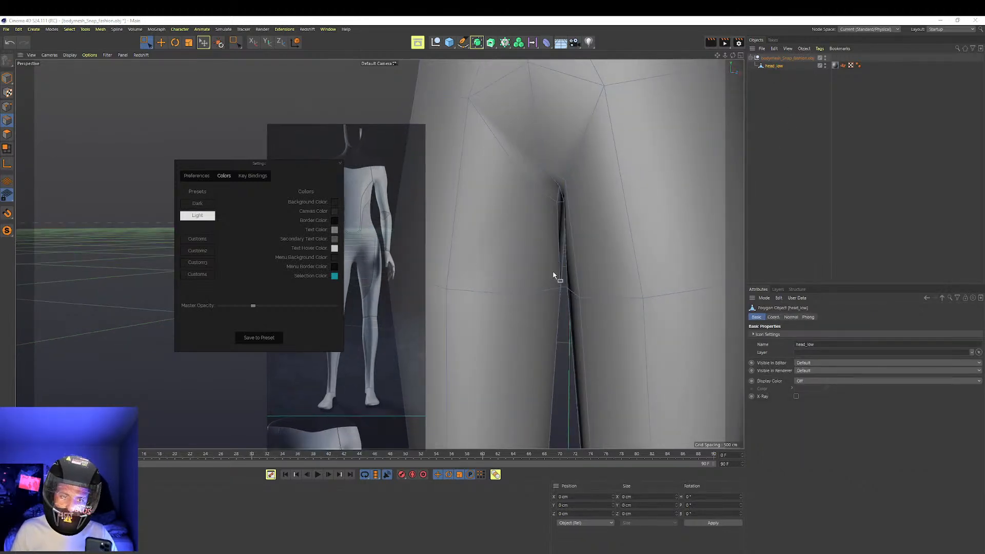
{"action": "left_click", "coordinate": [7, 136]}
{"action": "left_click", "coordinate": [6, 120]}
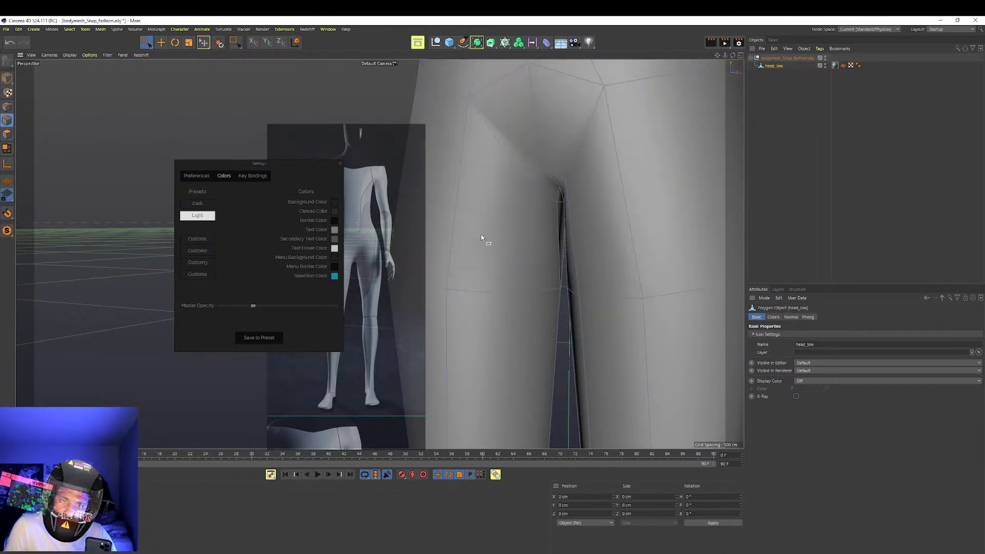
{"action": "left_click", "coordinate": [147, 42]}
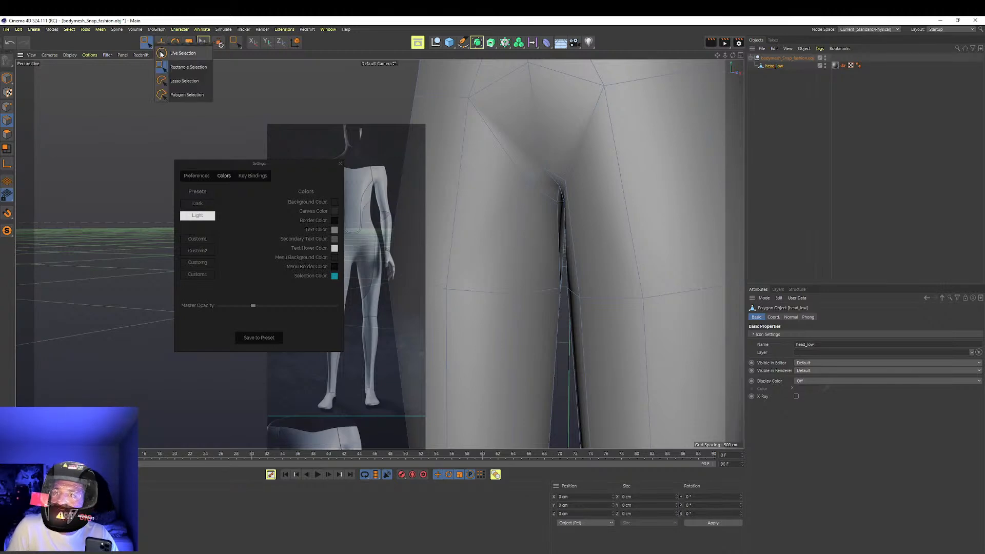
{"action": "left_click", "coordinate": [164, 54]}
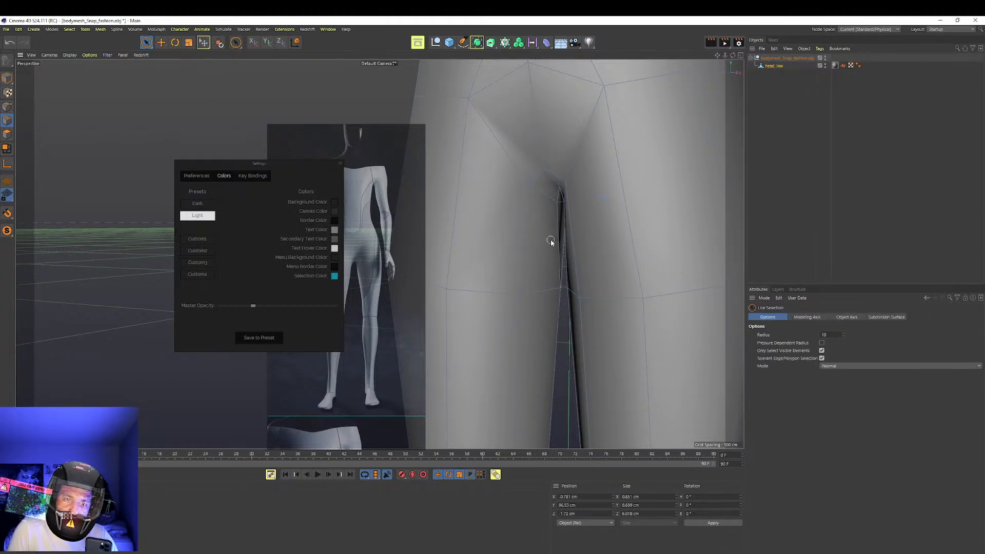
Undo the latest changes made around the inner-thigh edges below the crotch
{"action": "key", "text": "ctrl+z"}
{"action": "key", "text": "ctrl+z"}
{"action": "key", "text": "ctrl+z"}
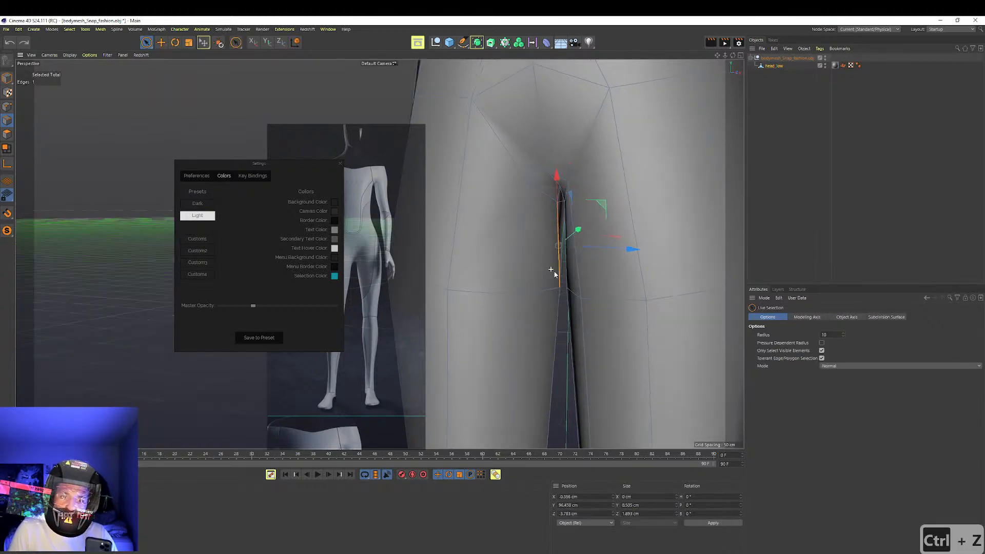
{"action": "key", "text": "ctrl+z"}
{"action": "key", "text": "ctrl+z"}
{"action": "key", "text": "ctrl+z"}
{"action": "key", "text": "ctrl+z"}
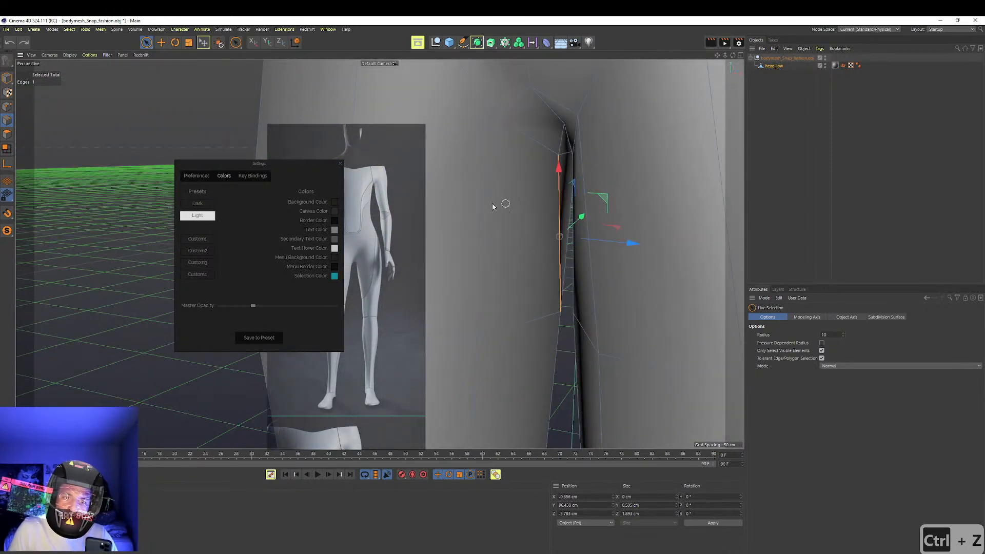
In polygon mode, select the two inner-thigh polygons below the crotch and adjust them with the Scale tool
{"action": "left_click", "coordinate": [6, 134]}
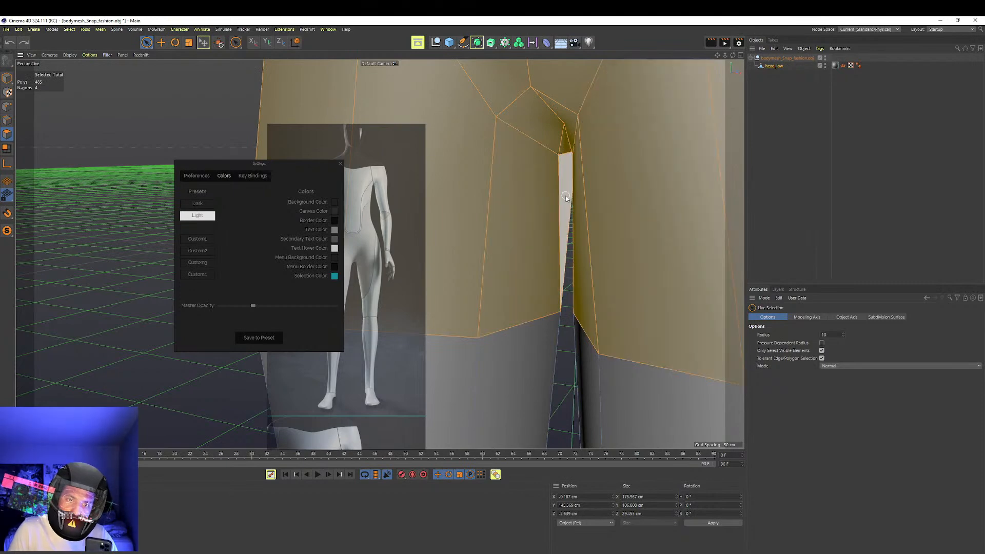
{"action": "left_click", "coordinate": [539, 252]}
{"action": "left_click_drag", "start_coordinate": [539, 252], "coordinate": [675, 263], "text": "alt"}
{"action": "key", "text": "t"}
{"action": "scroll", "coordinate": [593, 230], "scroll_direction": "down", "scroll_amount": 2}
{"action": "left_click_drag", "start_coordinate": [592, 230], "coordinate": [590, 256], "text": "alt"}
Deselect the mesh and inspect the legs and the whole body from several angles
{"action": "left_click", "coordinate": [793, 149]}
{"action": "right_click_drag", "start_coordinate": [644, 224], "coordinate": [605, 242], "text": "alt"}
{"action": "middle_click_drag", "start_coordinate": [604, 243], "coordinate": [570, 298], "text": "alt"}
{"action": "right_click_drag", "start_coordinate": [571, 298], "coordinate": [544, 251], "text": "alt"}
{"action": "left_click_drag", "start_coordinate": [577, 260], "coordinate": [622, 276], "text": "alt"}
{"action": "right_click_drag", "start_coordinate": [622, 276], "coordinate": [605, 279], "text": "alt"}
{"action": "left_click_drag", "start_coordinate": [605, 279], "coordinate": [563, 248], "text": "alt"}
{"action": "middle_click_drag", "start_coordinate": [563, 248], "coordinate": [531, 226], "text": "alt"}
{"action": "right_click_drag", "start_coordinate": [519, 256], "coordinate": [513, 262], "text": "alt"}
{"action": "middle_click_drag", "start_coordinate": [527, 271], "coordinate": [549, 305], "text": "alt"}
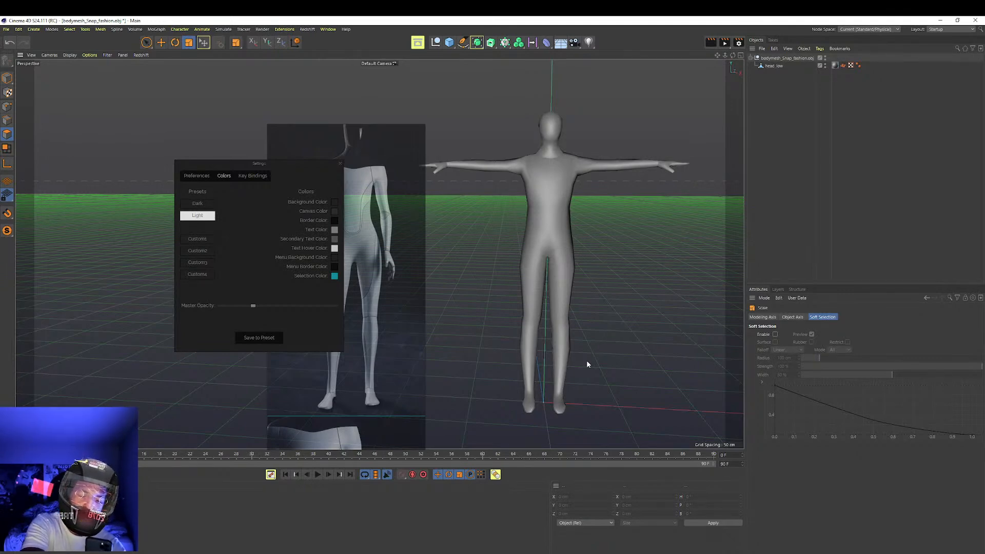
Move the reference settings window well away from the figures and place the full robot reference directly beside the body mesh
{"action": "left_click_drag", "start_coordinate": [265, 302], "coordinate": [118, 278]}
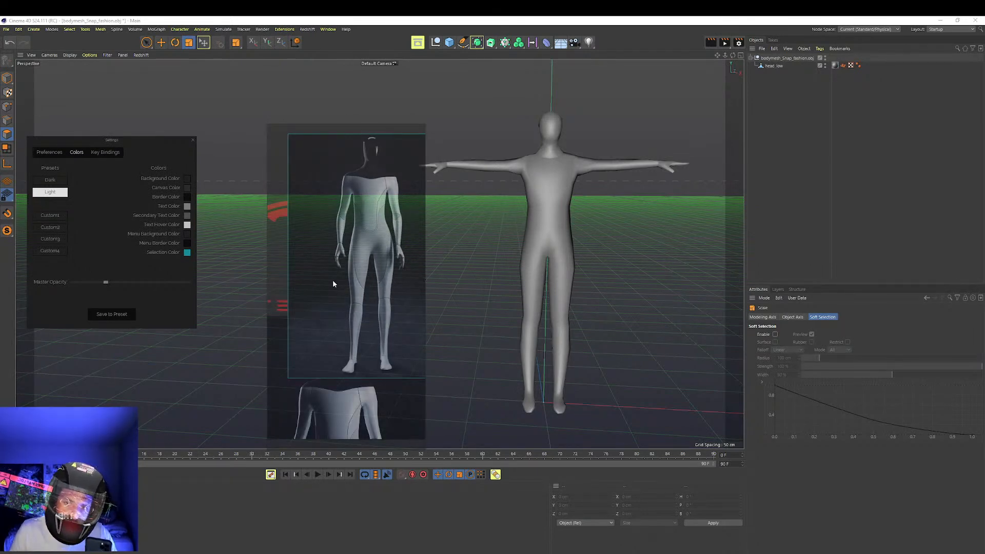
{"action": "left_click_drag", "start_coordinate": [331, 283], "coordinate": [398, 227]}
{"action": "left_click_drag", "start_coordinate": [610, 217], "coordinate": [614, 195], "text": "alt"}
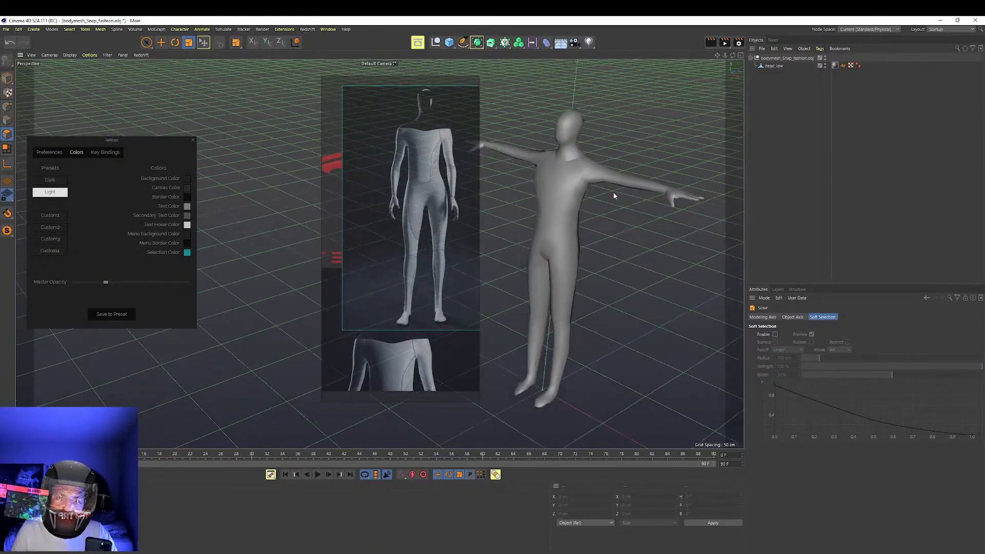
Set the perspective viewport display to Gouraud Shading (Lines) and check the wireframe on the body
{"action": "left_click", "coordinate": [74, 55]}
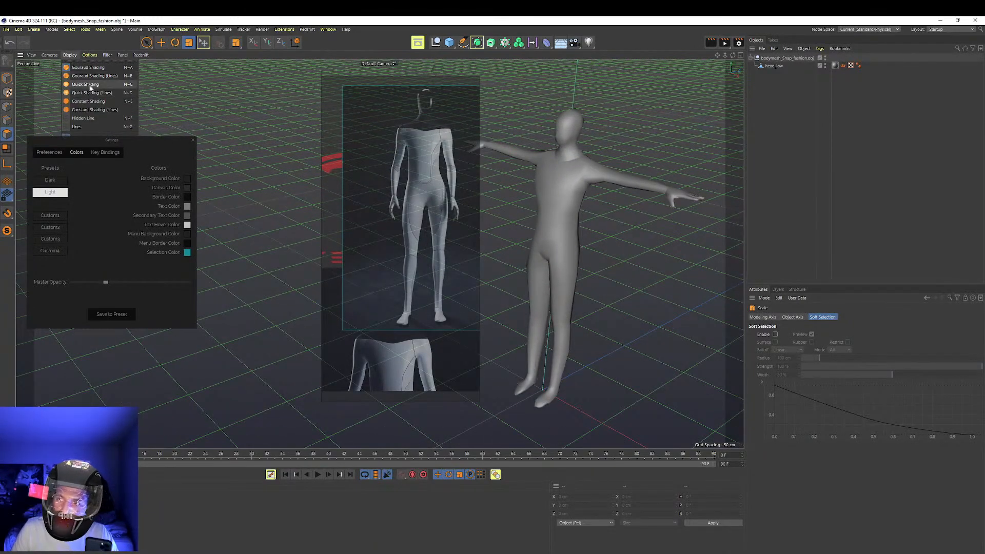
{"action": "left_click", "coordinate": [94, 76]}
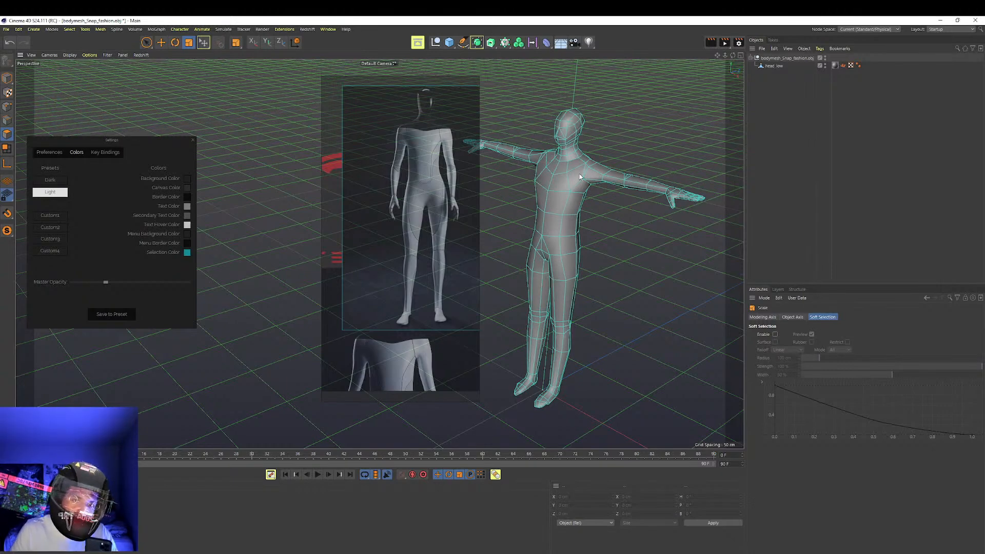
{"action": "scroll", "coordinate": [634, 166], "scroll_direction": "up", "scroll_amount": 4}
{"action": "scroll", "coordinate": [603, 204], "scroll_direction": "down", "scroll_amount": 1}
Move the reference window clear of the mesh and add a Subdivision Surface generator to the scene
{"action": "right_click_drag", "start_coordinate": [401, 223], "coordinate": [264, 230]}
{"action": "left_click", "coordinate": [771, 68]}
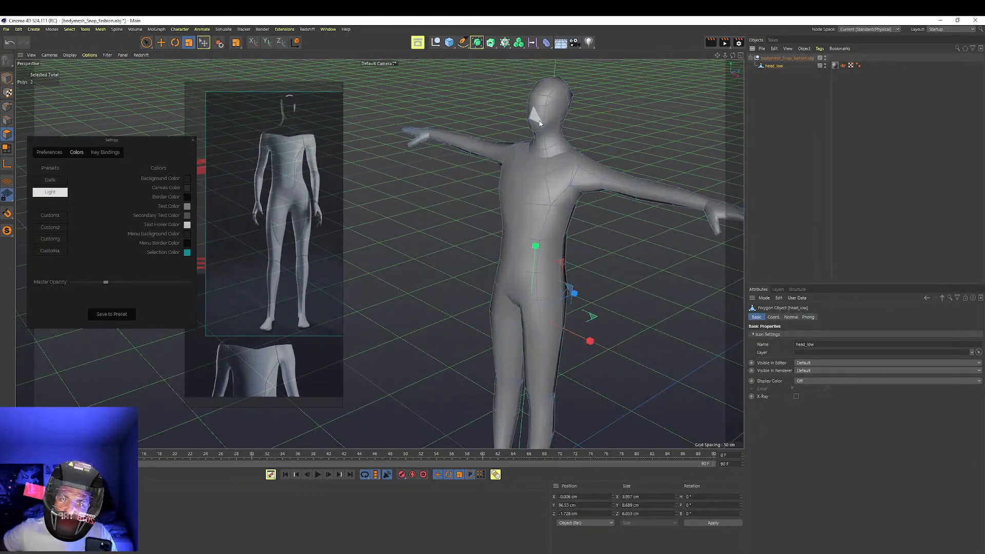
{"action": "left_click", "coordinate": [477, 42]}
{"action": "left_click", "coordinate": [513, 53]}
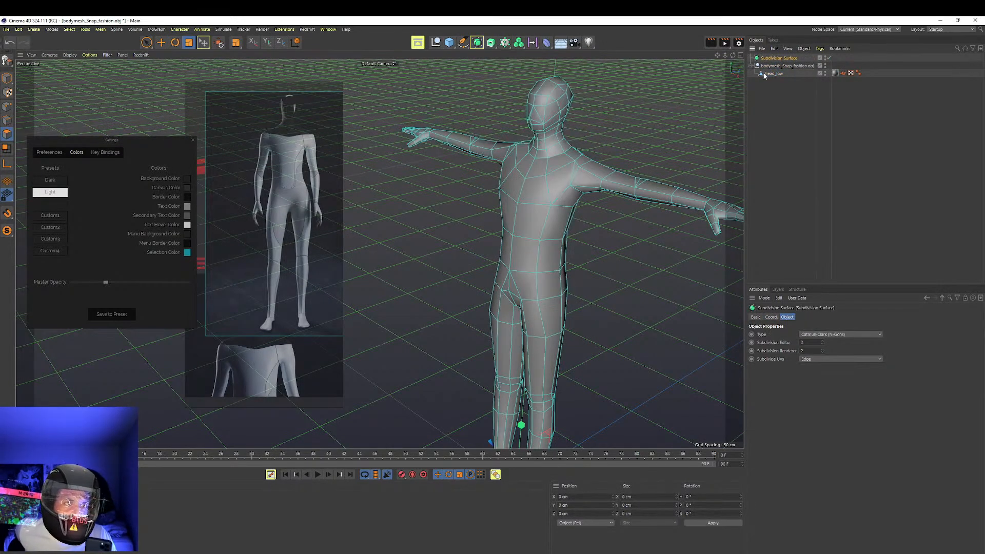
Nest the head_low mesh under the Subdivision Surface and set both the editor and renderer subdivision levels to 3
{"action": "left_click_drag", "start_coordinate": [774, 61], "coordinate": [773, 62]}
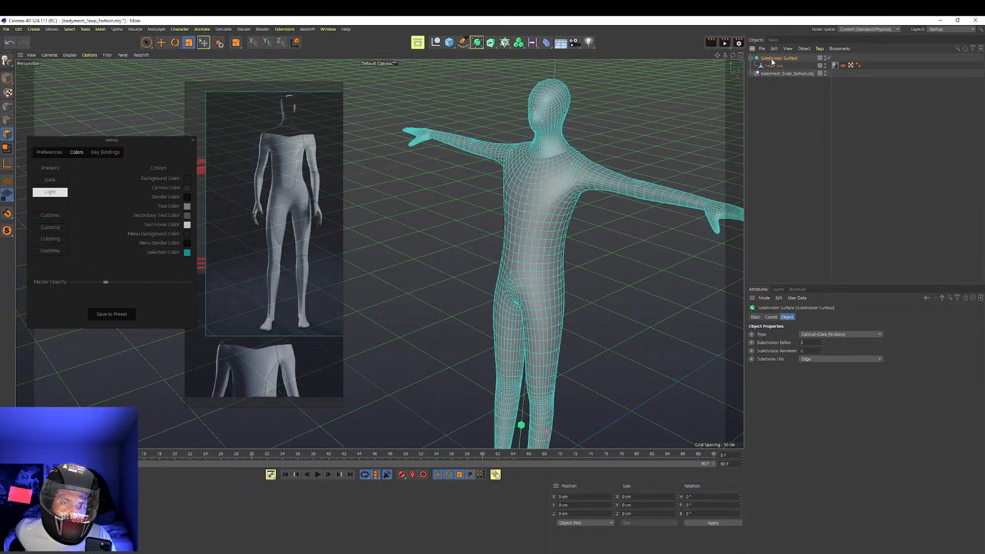
{"action": "scroll", "coordinate": [544, 202], "scroll_direction": "up", "scroll_amount": 6}
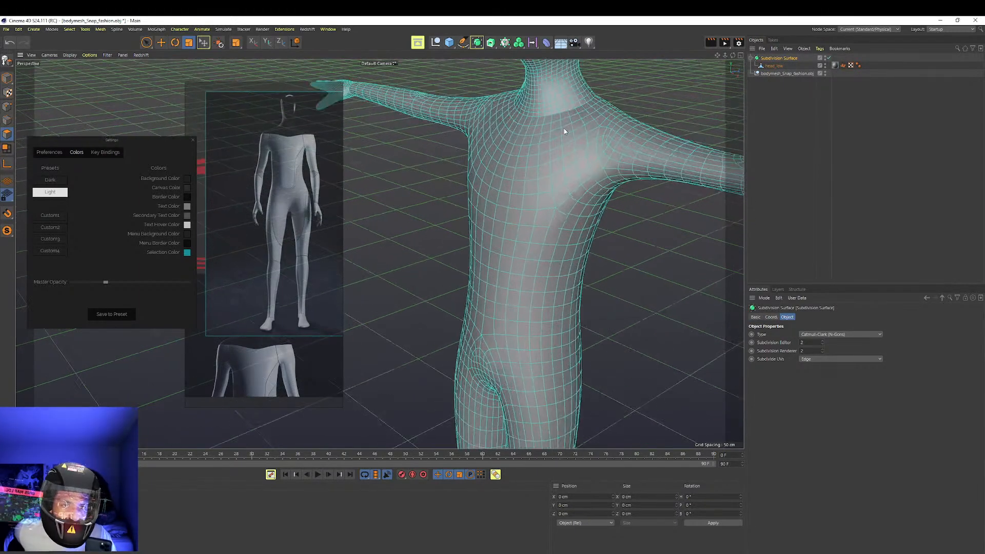
{"action": "left_click", "coordinate": [822, 344]}
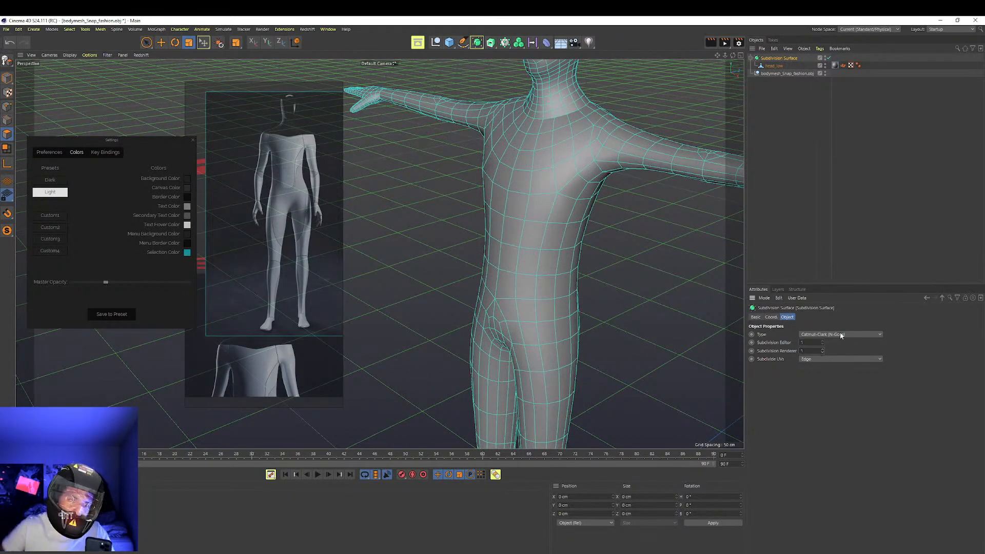
{"action": "left_click", "coordinate": [822, 341]}
{"action": "left_click", "coordinate": [823, 341]}
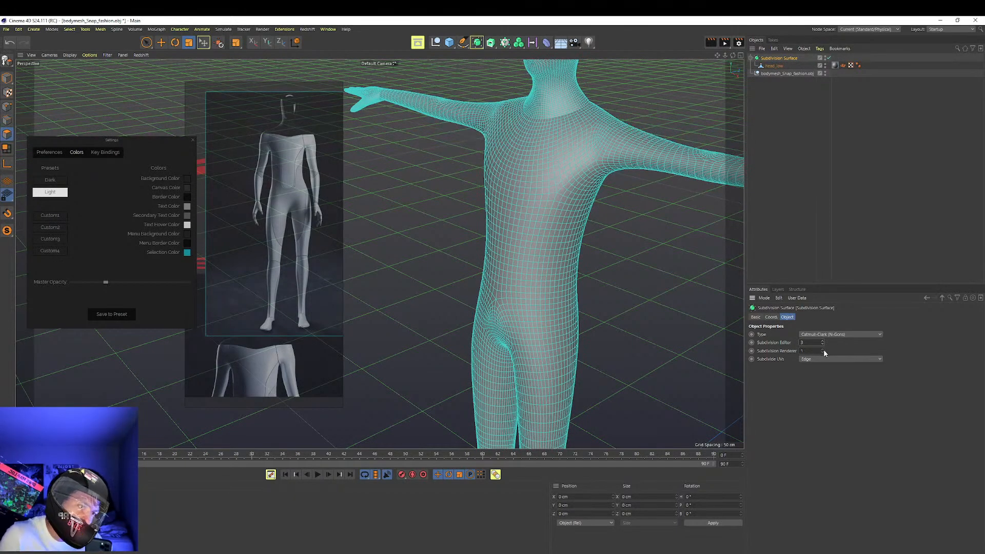
{"action": "left_click_drag", "start_coordinate": [484, 176], "coordinate": [482, 312], "text": "alt"}
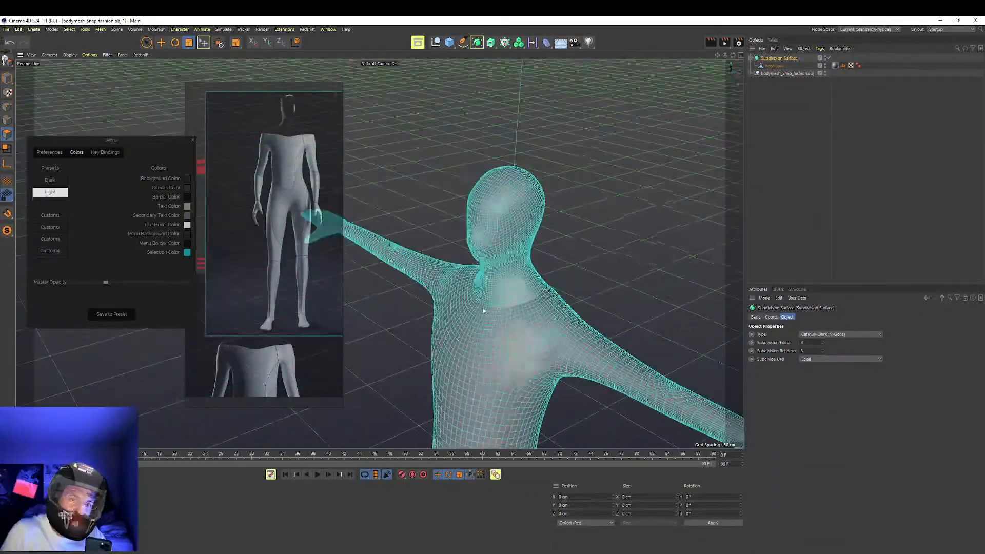
{"action": "middle_click_drag", "start_coordinate": [482, 312], "coordinate": [504, 188], "text": "alt"}
{"action": "left_click_drag", "start_coordinate": [504, 188], "coordinate": [509, 204], "text": "alt"}
Duplicate the head_low mesh, place the copy outside the Subdivision Surface at the end of the object list, and name it Low_Poly
{"action": "left_click", "coordinate": [781, 134]}
{"action": "left_click", "coordinate": [775, 58]}
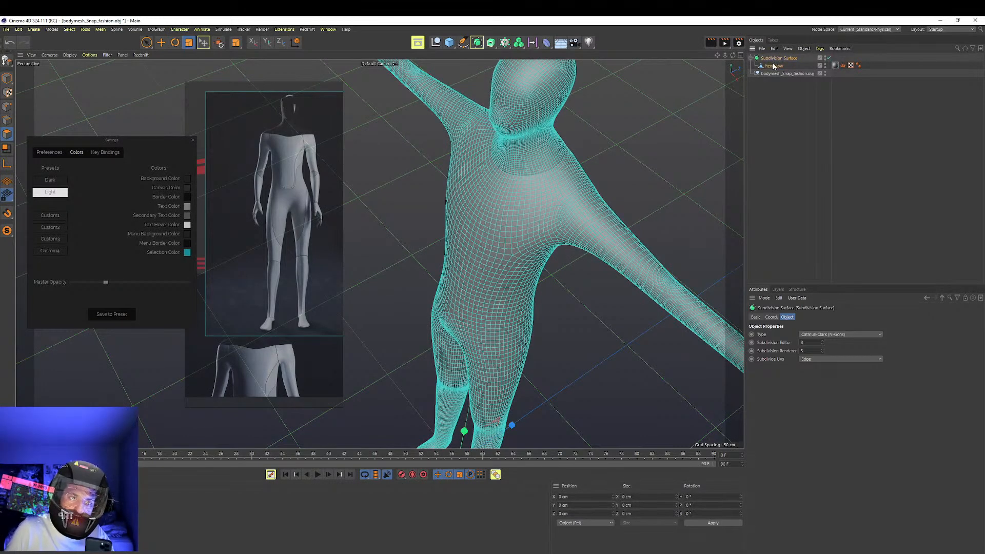
{"action": "left_click", "coordinate": [773, 65]}
{"action": "key", "text": "ctrl+c"}
{"action": "key", "text": "ctrl+v"}
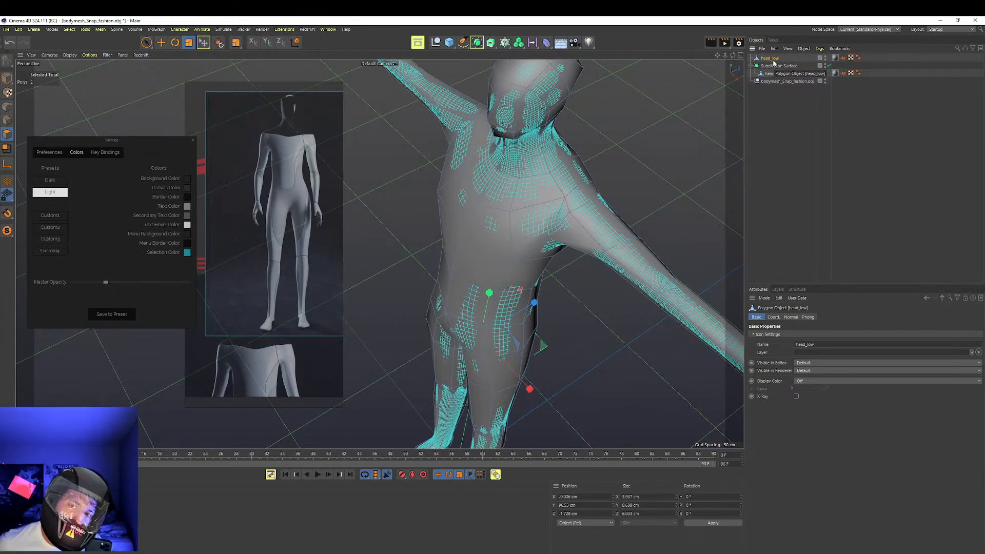
{"action": "left_click_drag", "start_coordinate": [775, 61], "coordinate": [776, 87]}
{"action": "double_click", "coordinate": [771, 81]}
{"action": "type", "text": "Low_Poly"}
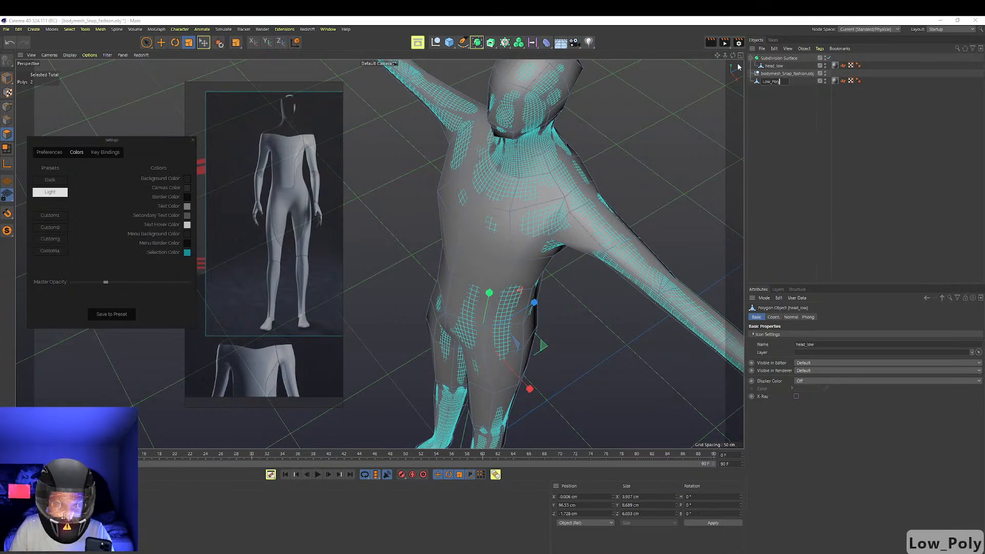
{"action": "key", "text": "Return"}
Bake the Subdivision Surface and its head_low mesh into a single polygon object with Connect Objects + Delete
{"action": "left_click", "coordinate": [781, 64]}
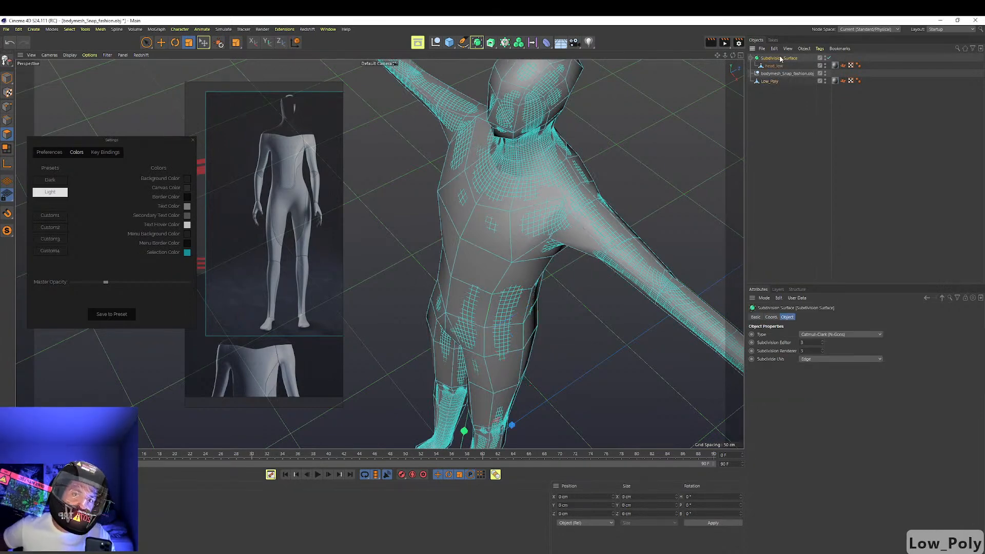
{"action": "left_click_drag", "start_coordinate": [543, 187], "coordinate": [524, 176], "text": "alt"}
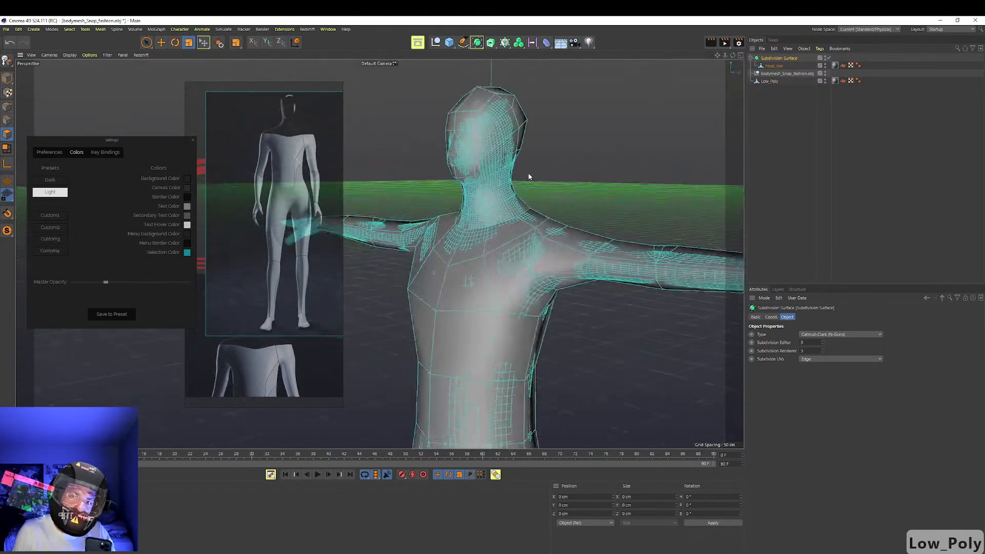
{"action": "right_click", "coordinate": [780, 58]}
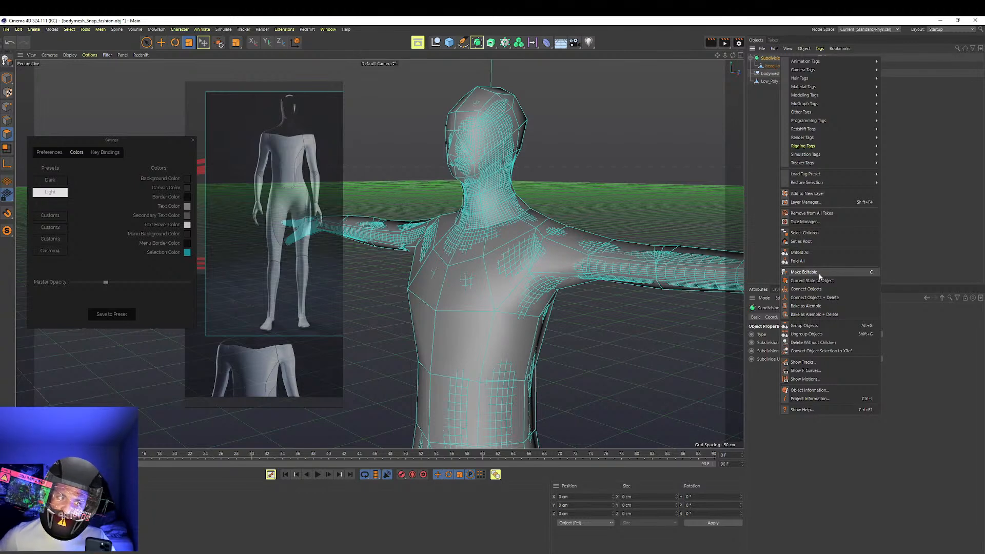
{"action": "left_click", "coordinate": [827, 300]}
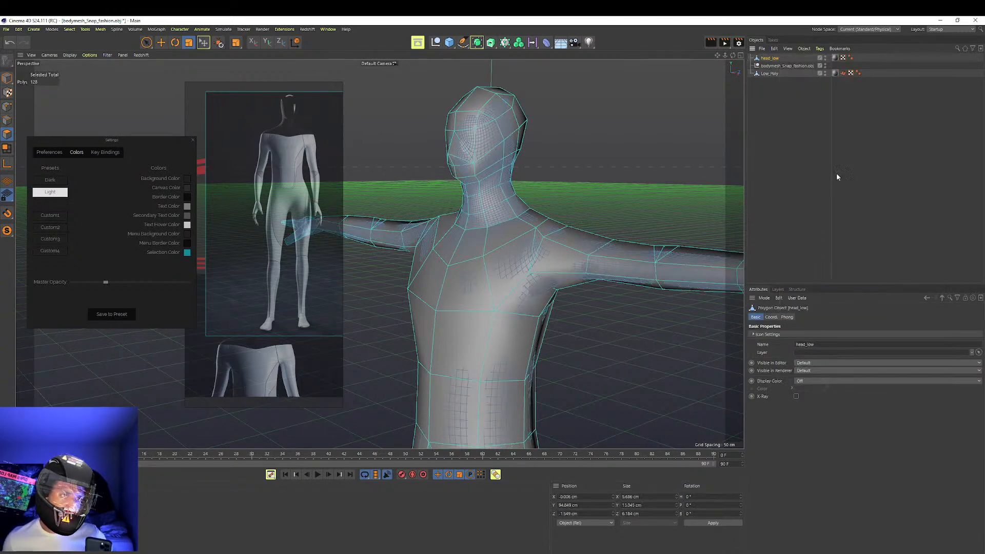
Hide the Low_Poly copy and rename the baked smooth mesh Hi_polygon
{"action": "left_click", "coordinate": [774, 74]}
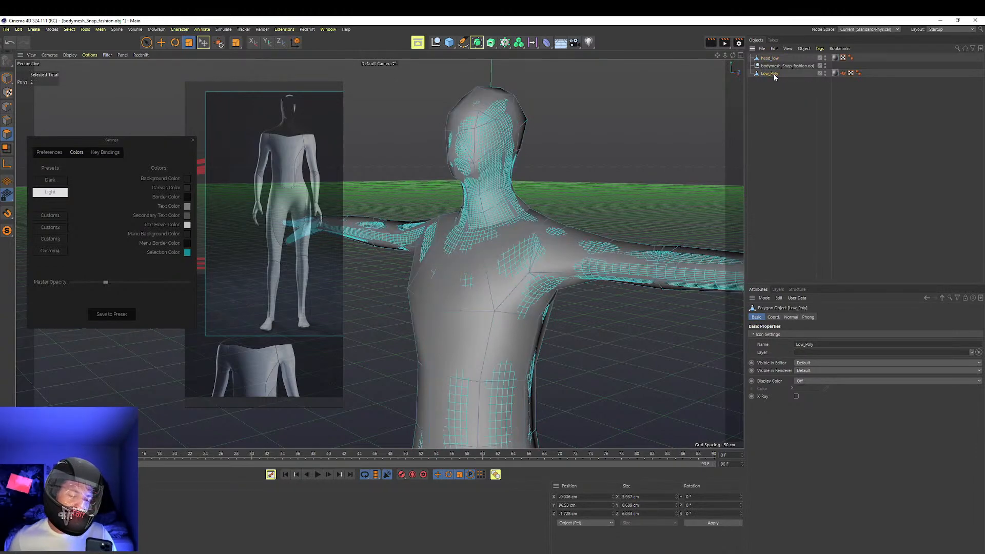
{"action": "left_click", "coordinate": [825, 73]}
{"action": "double_click", "coordinate": [770, 59]}
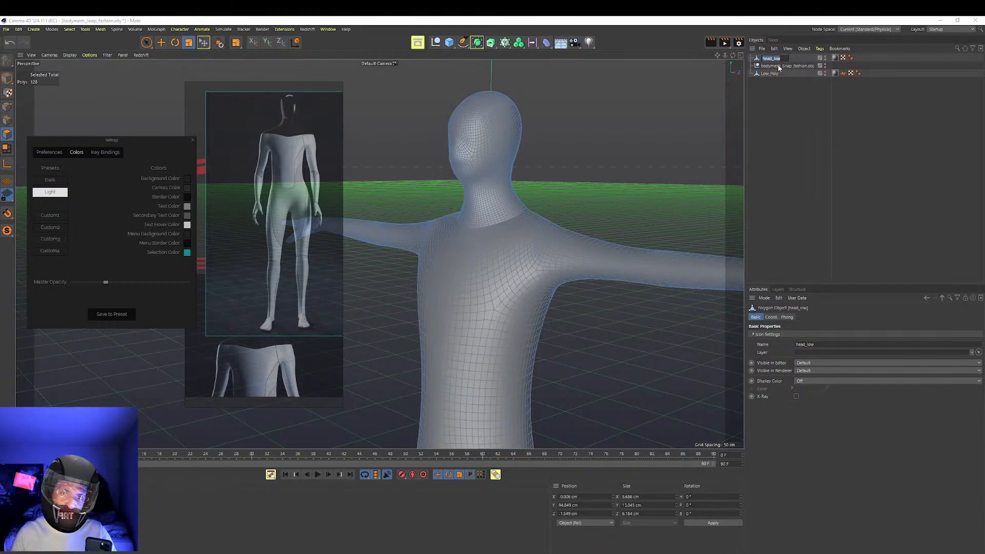
{"action": "type", "text": "H"}
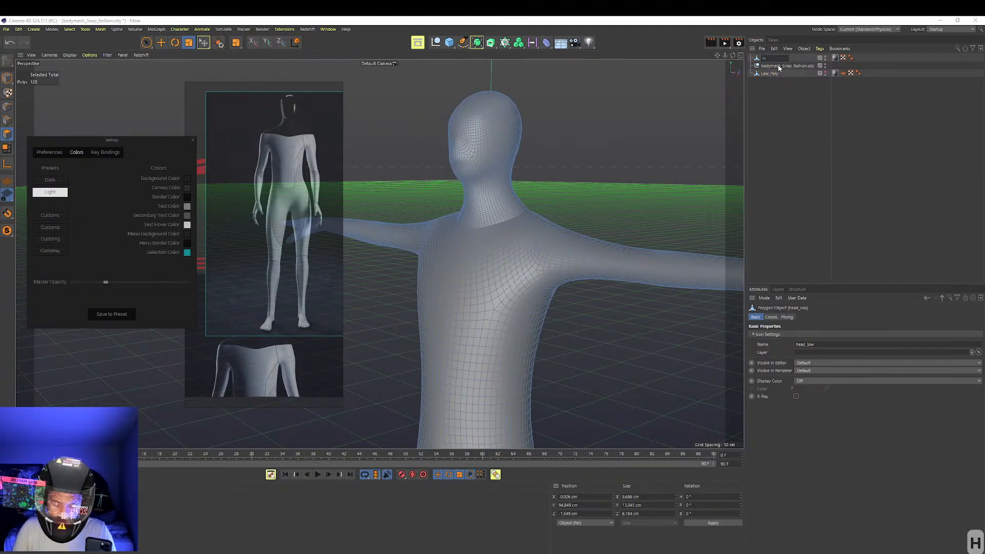
{"action": "type", "text": "i_polygin"}
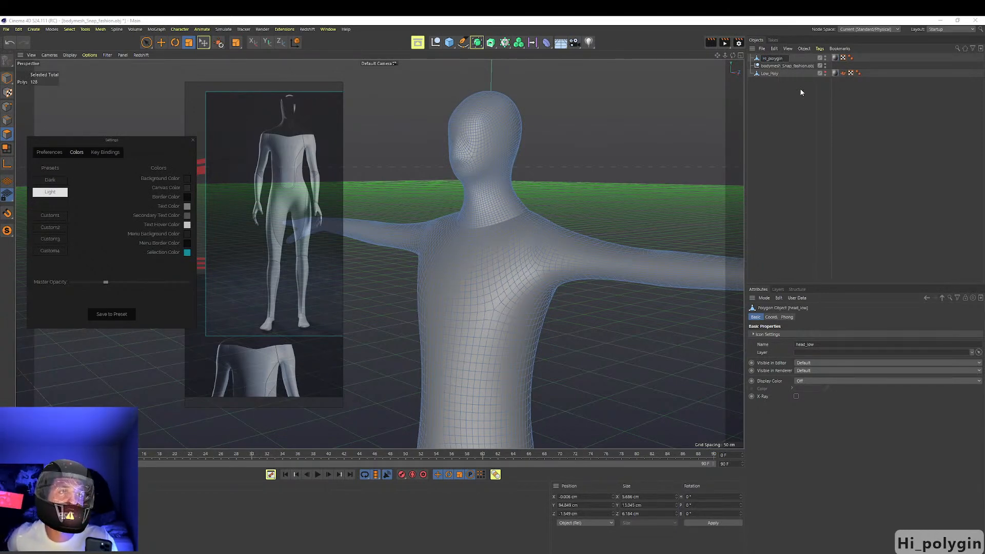
{"action": "key", "text": "BackSpace"}
{"action": "key", "text": "BackSpace"}
{"action": "type", "text": "on"}
{"action": "key", "text": "Return"}
Examine the robot reference images from head to full body and compare their proportions with the smooth mesh
{"action": "scroll", "coordinate": [312, 211], "scroll_direction": "down", "scroll_amount": 1}
{"action": "scroll", "coordinate": [298, 196], "scroll_direction": "up", "scroll_amount": 2}
{"action": "mouse_move", "coordinate": [298, 169]}
{"action": "middle_mouse_down"}
{"action": "mouse_move", "coordinate": [457, 164]}
{"action": "mouse_move", "coordinate": [281, 150]}
{"action": "mouse_move", "coordinate": [368, 158]}
{"action": "mouse_move", "coordinate": [297, 160]}
{"action": "middle_mouse_up"}
{"action": "scroll", "coordinate": [267, 150], "scroll_direction": "down", "scroll_amount": 2}
{"action": "left_click_drag", "start_coordinate": [297, 199], "coordinate": [265, 455]}
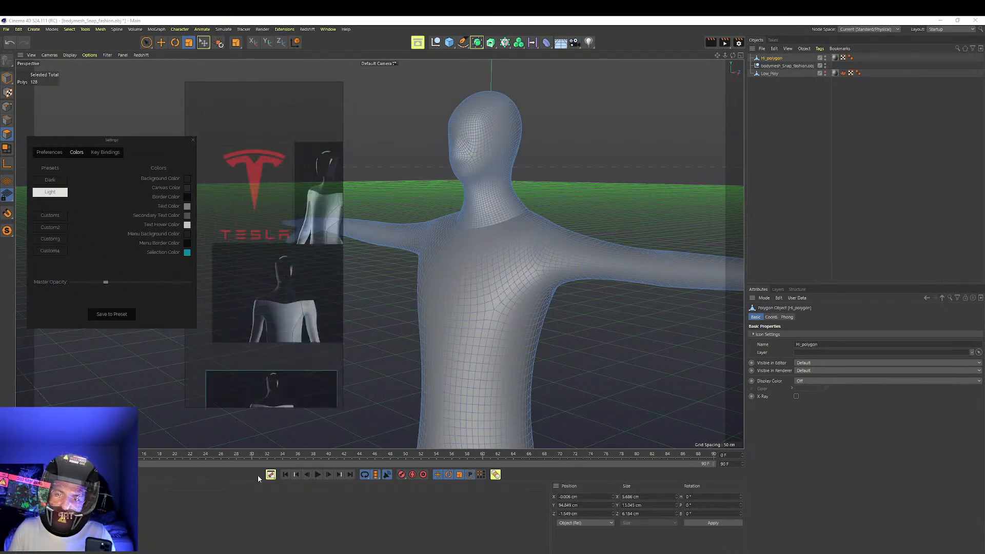
{"action": "scroll", "coordinate": [303, 304], "scroll_direction": "up", "scroll_amount": 3}
{"action": "scroll", "coordinate": [294, 276], "scroll_direction": "down", "scroll_amount": 1}
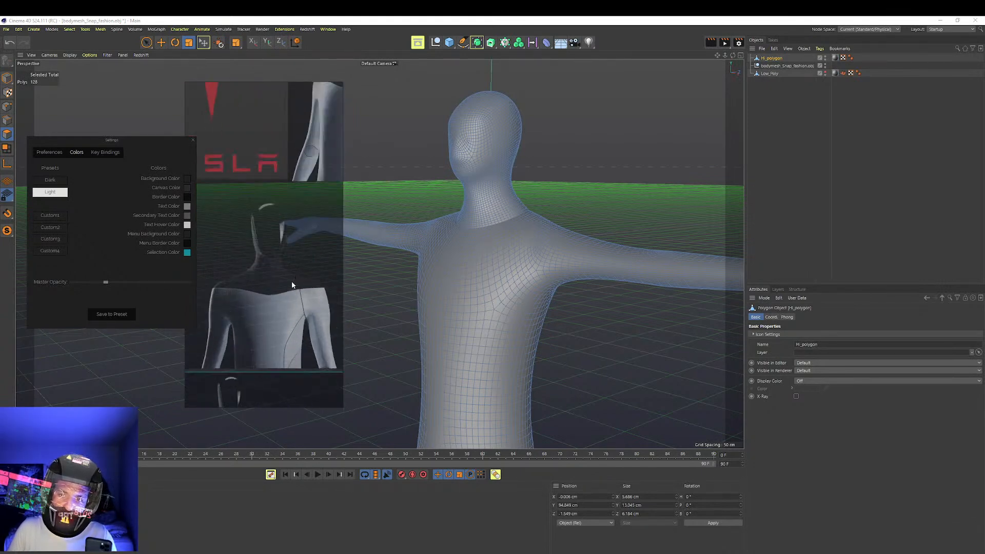
{"action": "scroll", "coordinate": [293, 282], "scroll_direction": "down", "scroll_amount": 4}
{"action": "middle_click_drag", "start_coordinate": [291, 311], "coordinate": [333, 272]}
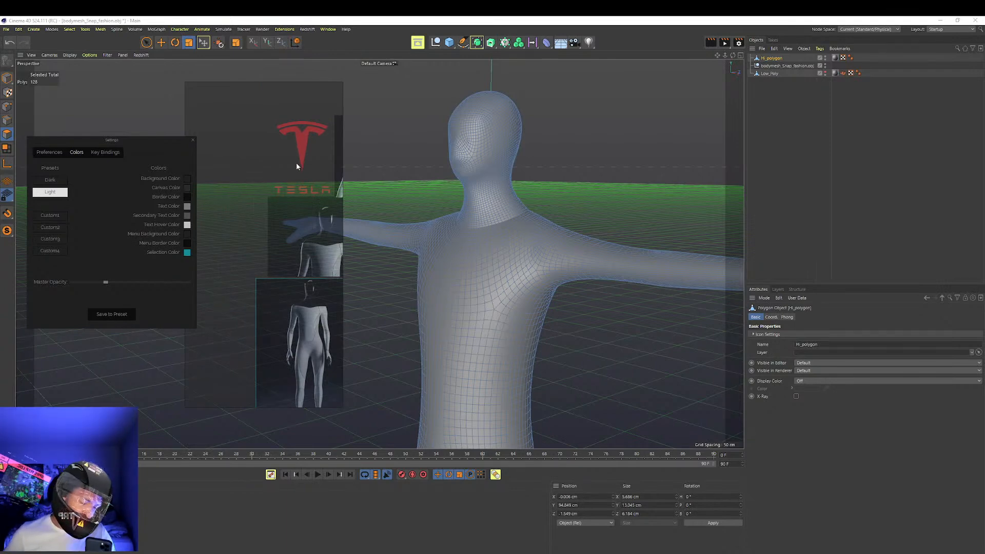
{"action": "scroll", "coordinate": [288, 152], "scroll_direction": "up", "scroll_amount": 3}
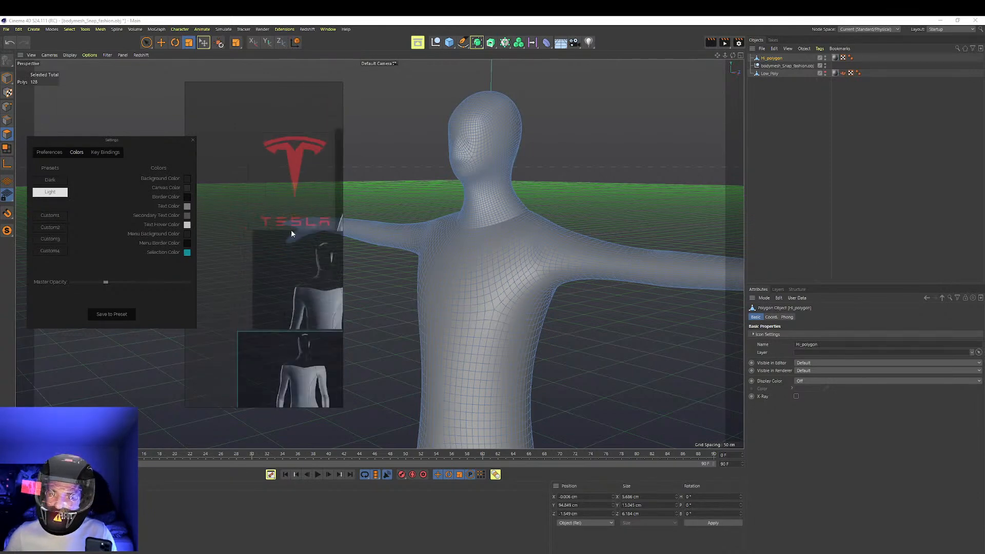
{"action": "scroll", "coordinate": [281, 231], "scroll_direction": "down", "scroll_amount": 3}
{"action": "scroll", "coordinate": [298, 212], "scroll_direction": "up", "scroll_amount": 5}
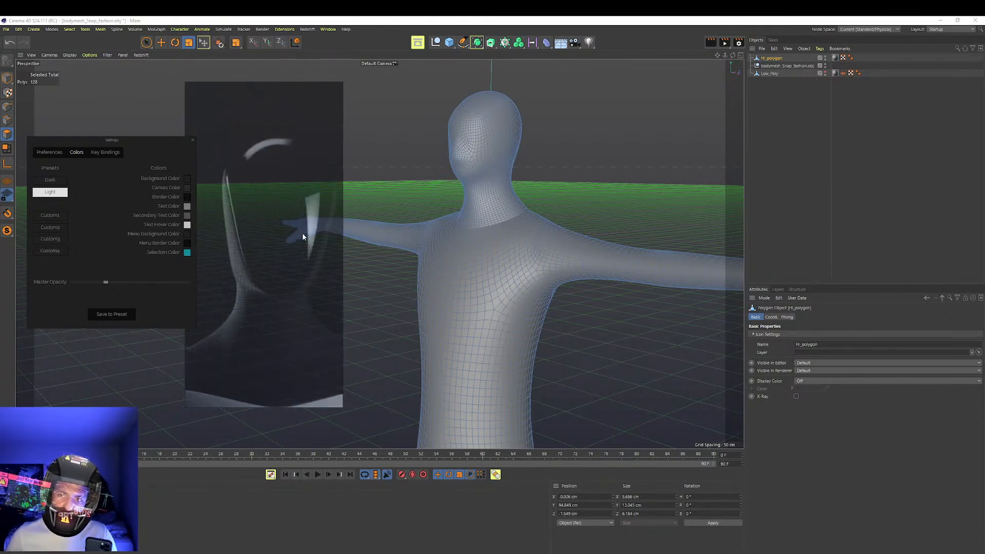
{"action": "scroll", "coordinate": [303, 237], "scroll_direction": "down", "scroll_amount": 5}
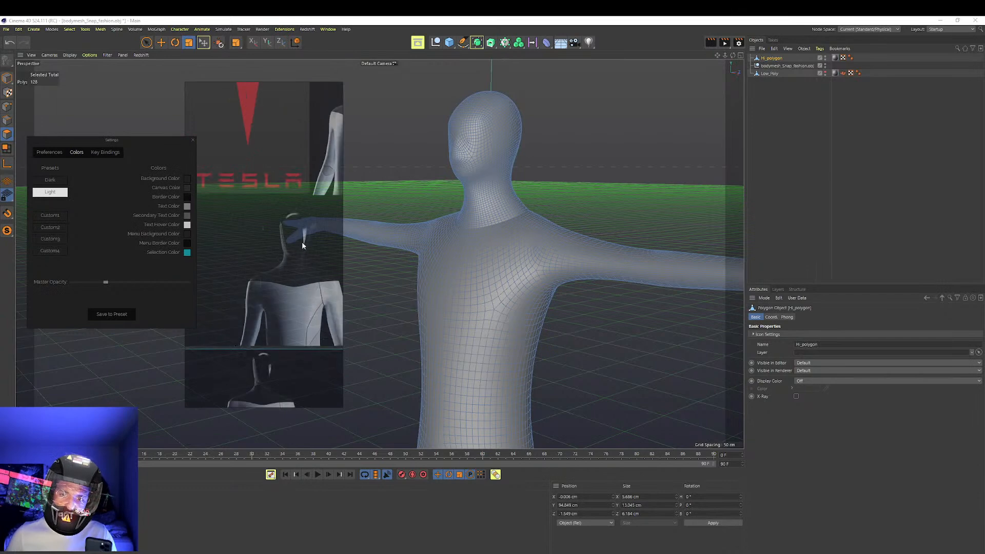
{"action": "scroll", "coordinate": [312, 232], "scroll_direction": "down", "scroll_amount": 2}
{"action": "scroll", "coordinate": [409, 229], "scroll_direction": "down", "scroll_amount": 3}
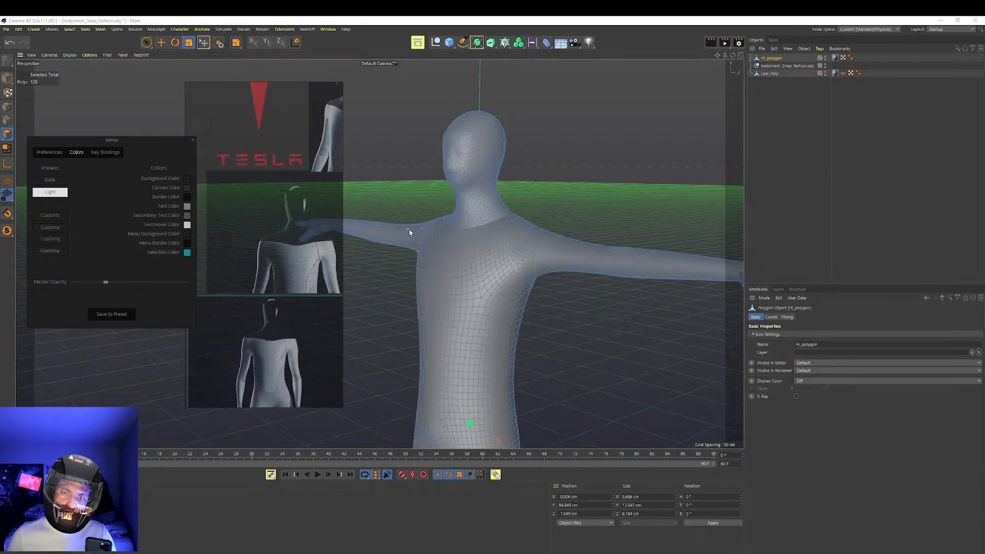
{"action": "scroll", "coordinate": [327, 248], "scroll_direction": "down", "scroll_amount": 2}
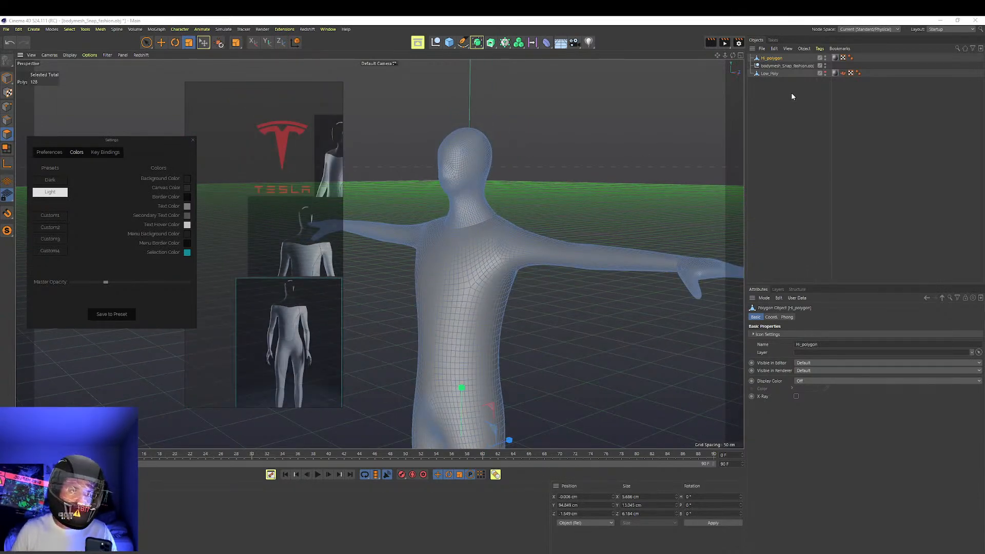
Delete the Low_Poly copy from the scene
{"action": "left_click_drag", "start_coordinate": [718, 147], "coordinate": [608, 162], "text": "alt"}
{"action": "left_click", "coordinate": [825, 72]}
{"action": "left_click", "coordinate": [791, 81]}
{"action": "left_click", "coordinate": [769, 74]}
{"action": "key", "text": "Delete"}
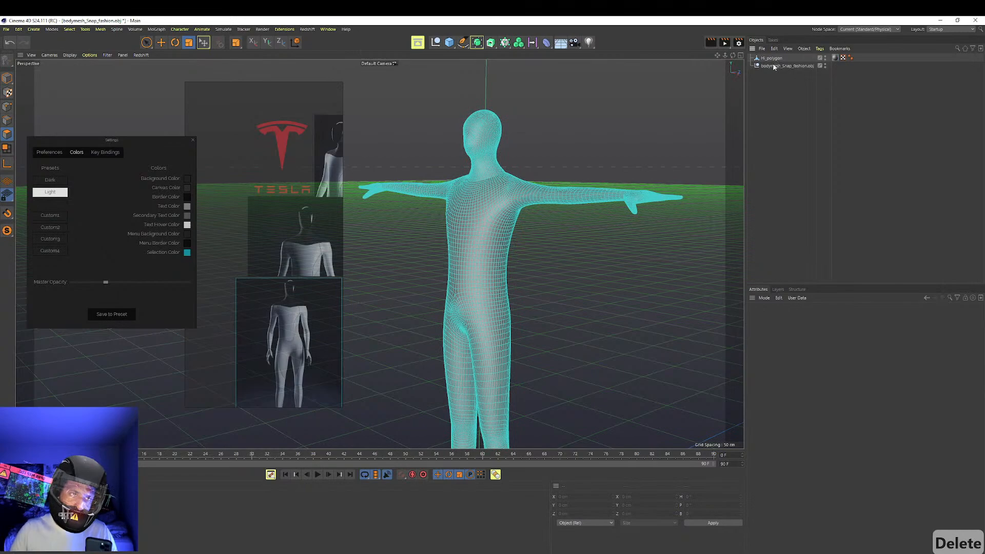
Select the Hi_polygon mesh, view it from the front, and clear the reference settings window out of the workspace
{"action": "left_click", "coordinate": [772, 58]}
{"action": "mouse_move", "coordinate": [460, 187]}
{"action": "left_mouse_down", "text": "alt"}
{"action": "mouse_move", "coordinate": [472, 180]}
{"action": "mouse_move", "coordinate": [526, 226]}
{"action": "mouse_move", "coordinate": [537, 181]}
{"action": "left_mouse_up", "text": "alt"}
{"action": "left_click", "coordinate": [7, 30]}
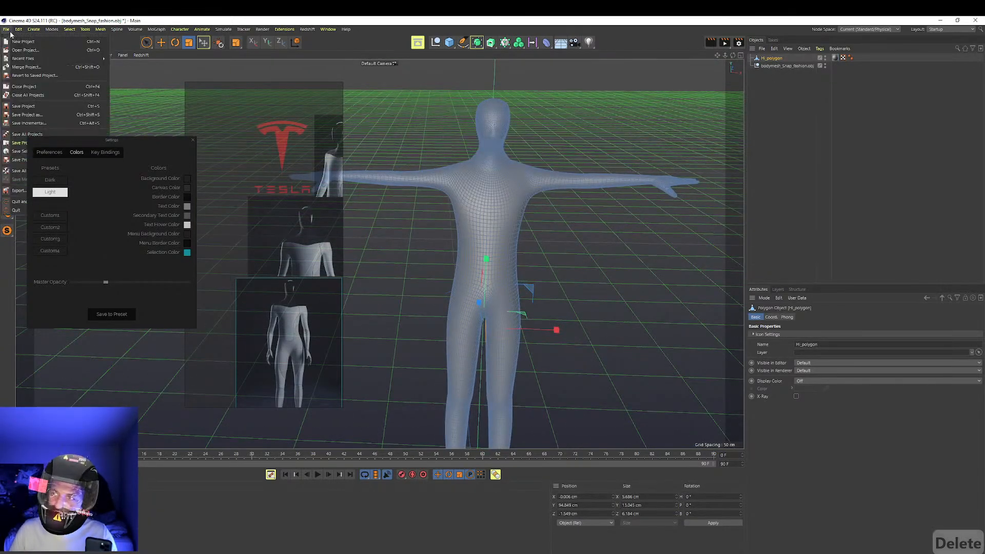
{"action": "left_click_drag", "start_coordinate": [130, 183], "coordinate": [0, 272]}
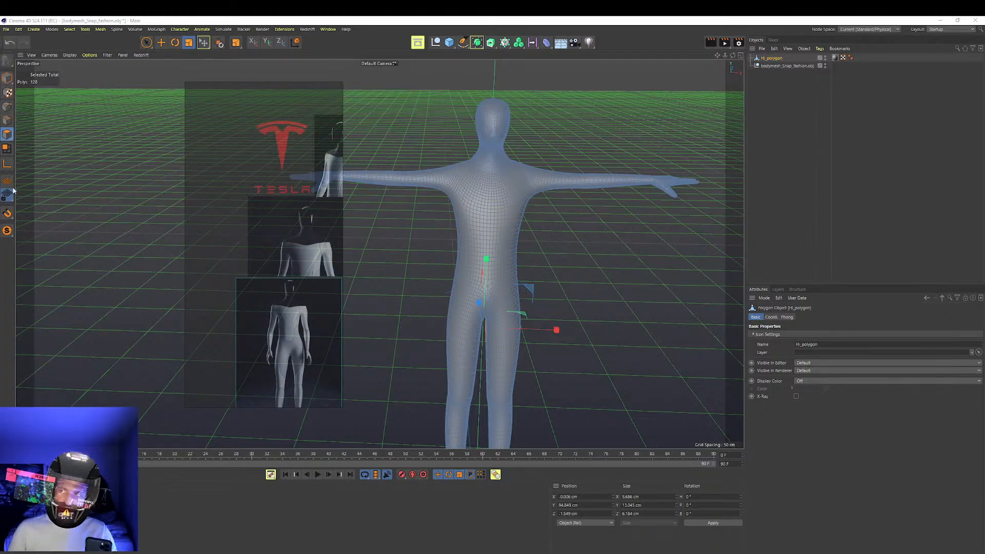
Start a Wavefront OBJ export with the current export options and move the reference images clear of the save dialog
{"action": "left_click", "coordinate": [6, 29]}
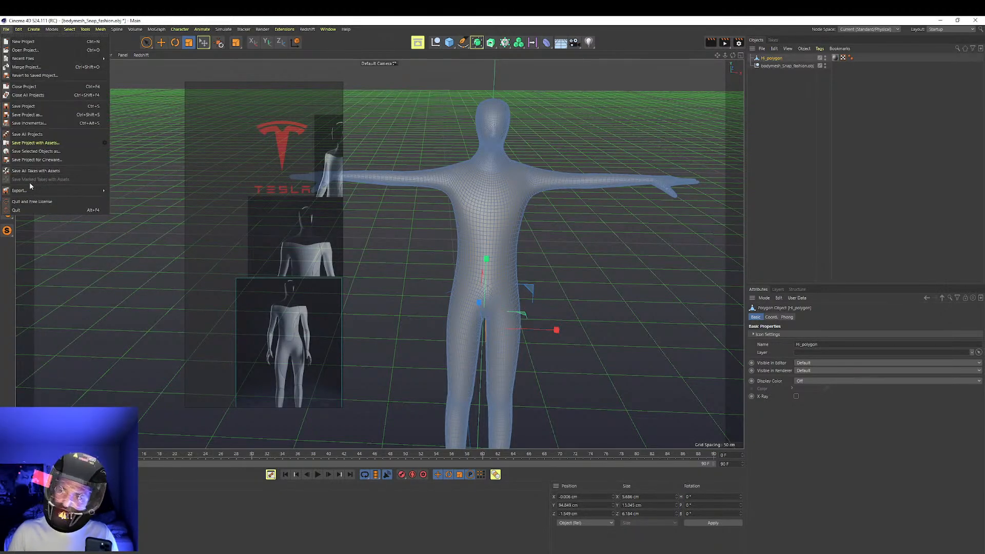
{"action": "mouse_move", "coordinate": [30, 190]}
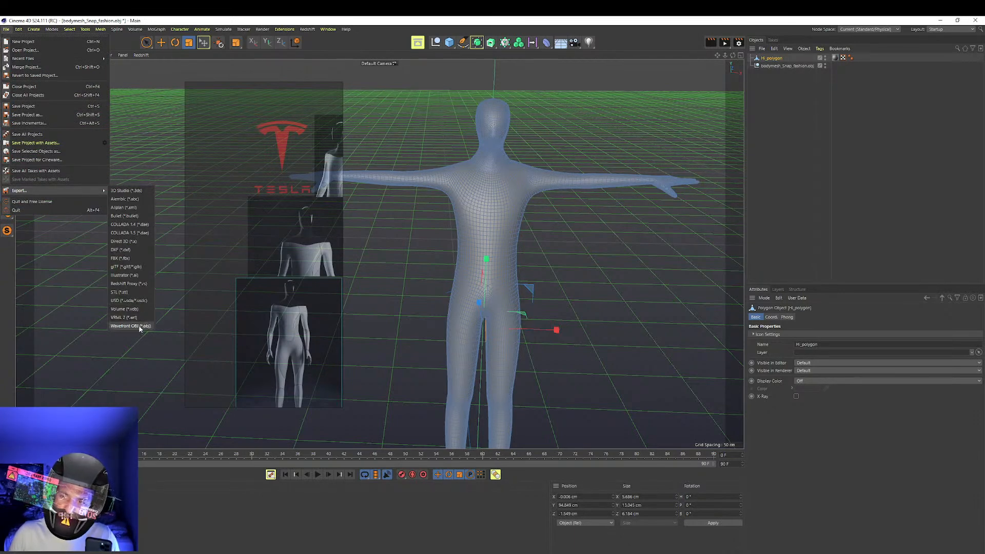
{"action": "left_click", "coordinate": [130, 326]}
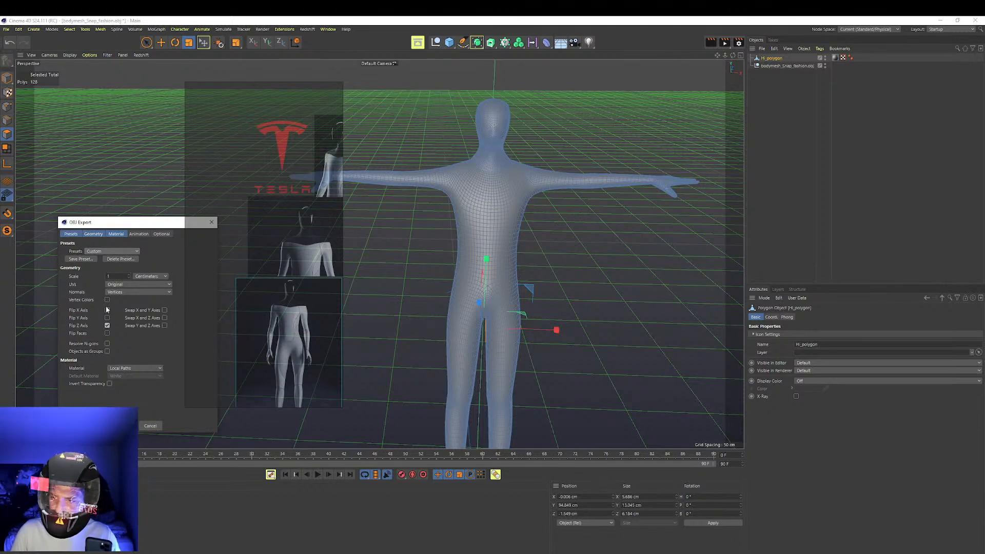
{"action": "left_click", "coordinate": [127, 427]}
{"action": "right_click_drag", "start_coordinate": [267, 171], "coordinate": [217, 418]}
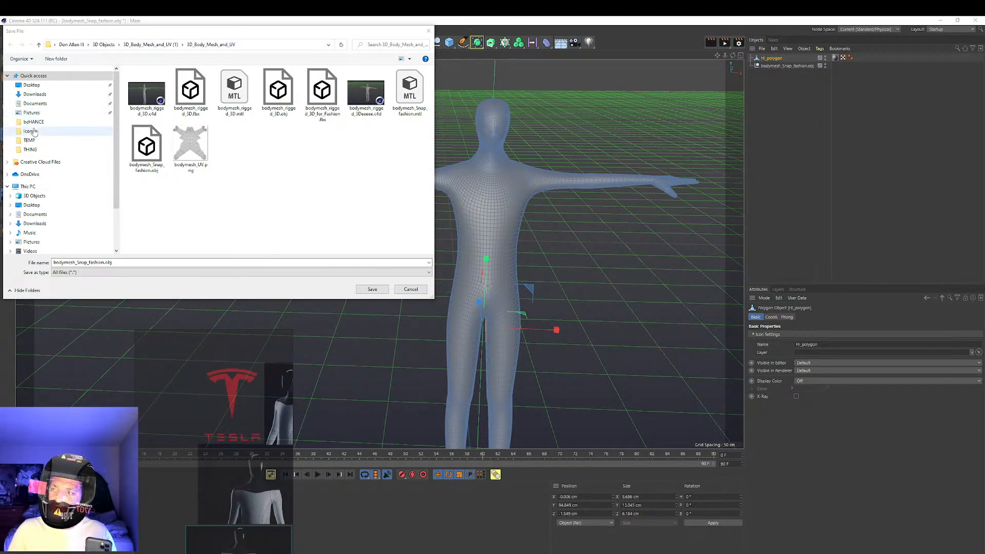
Create a folder named Tesla_bot inside the 2021 folder on New Volume (F:) and open it as the save location
{"action": "scroll", "coordinate": [36, 123], "scroll_direction": "down", "scroll_amount": 2}
{"action": "left_click", "coordinate": [40, 226]}
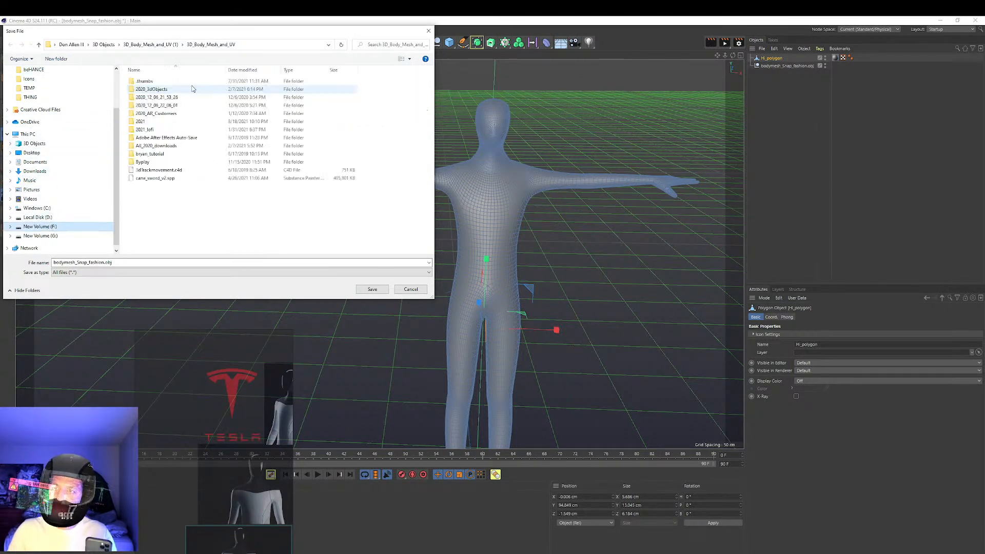
{"action": "double_click", "coordinate": [134, 129]}
{"action": "right_click", "coordinate": [129, 120]}
{"action": "mouse_move", "coordinate": [190, 201]}
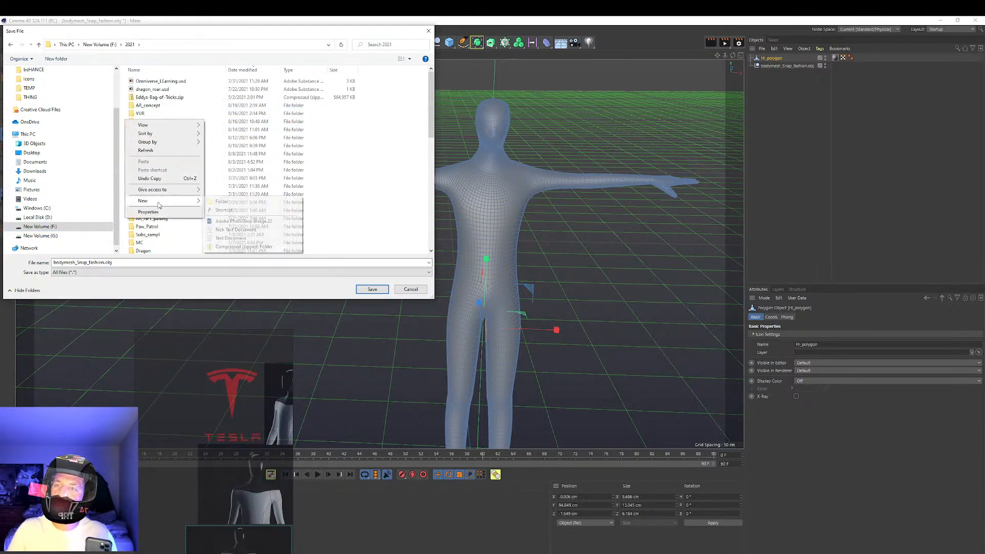
{"action": "left_click", "coordinate": [221, 202]}
{"action": "type", "text": "Tes"}
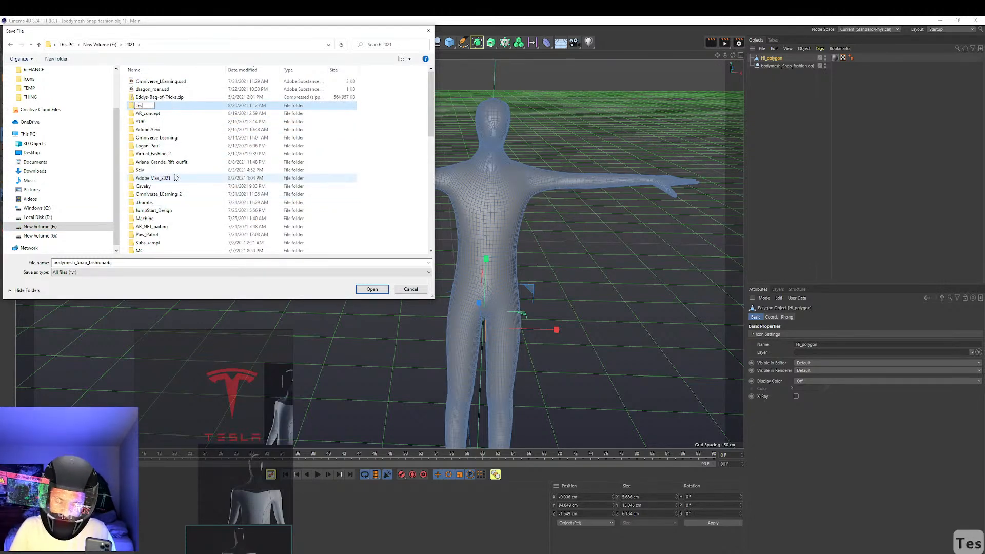
{"action": "type", "text": "la_bot"}
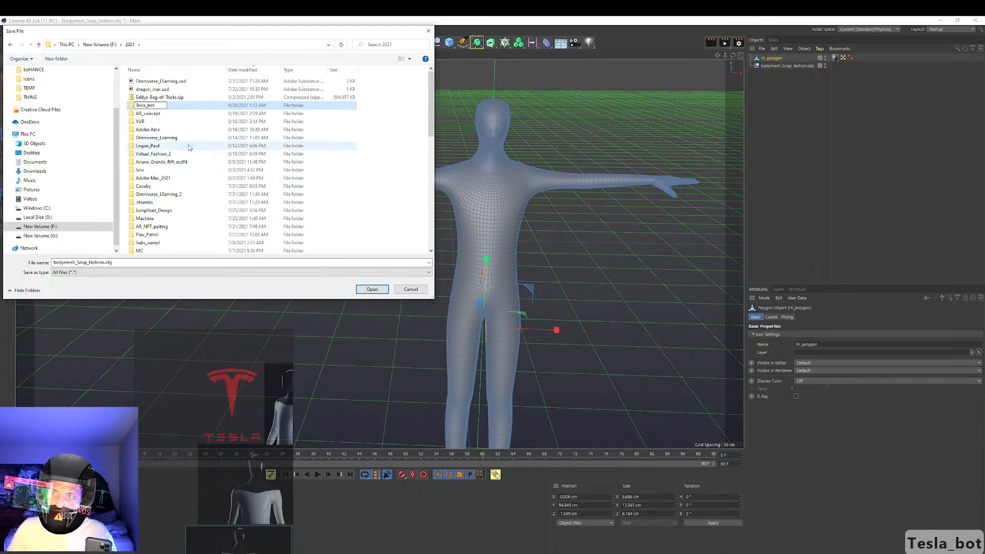
{"action": "key", "text": "Return"}
{"action": "double_click", "coordinate": [157, 105]}
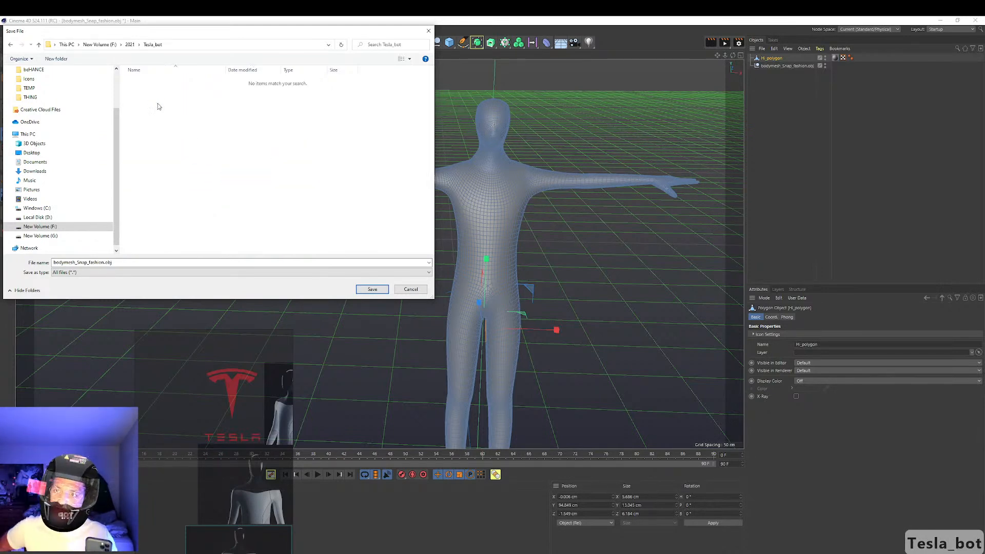
Create a mesh subfolder in Tesla_bot and save the export there as bodymesh_Snap_fashion.obj
{"action": "right_click", "coordinate": [260, 168]}
{"action": "mouse_move", "coordinate": [318, 249]}
{"action": "left_click", "coordinate": [359, 250]}
{"action": "type", "text": "mesh"}
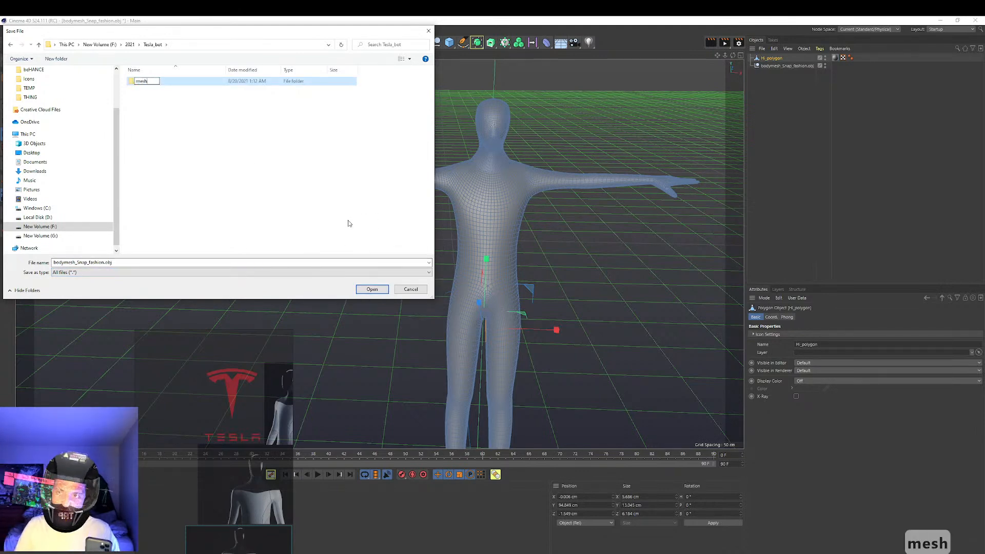
{"action": "left_click", "coordinate": [355, 211]}
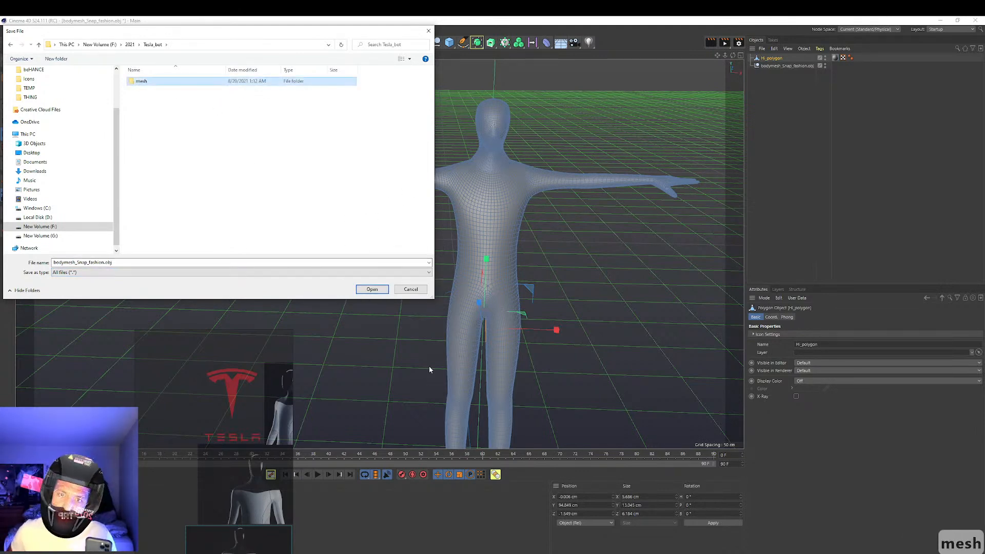
{"action": "left_click", "coordinate": [380, 290]}
{"action": "left_click", "coordinate": [375, 290]}
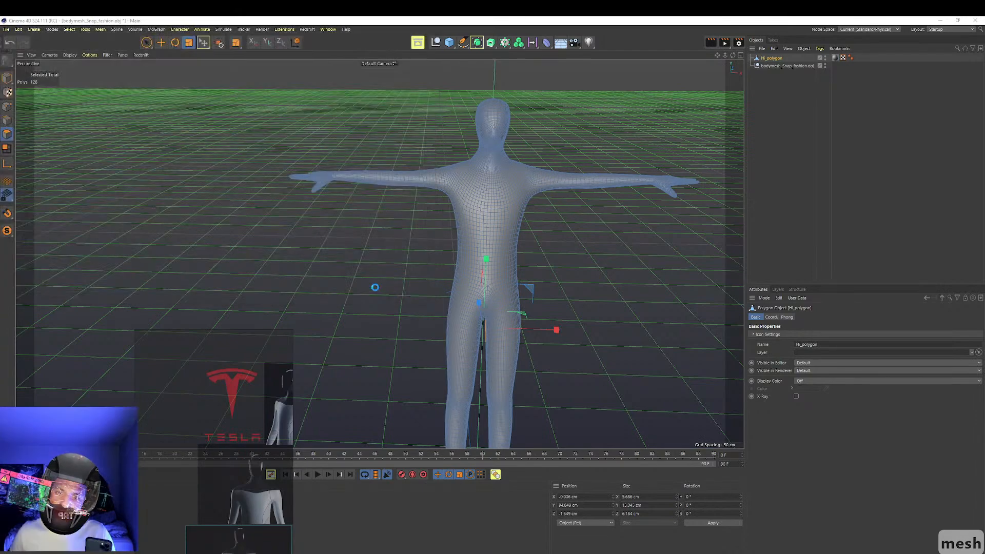
Switch from Cinema 4D to ZBrushCore and enlarge the robot images on the reference board
{"action": "left_click", "coordinate": [941, 20]}
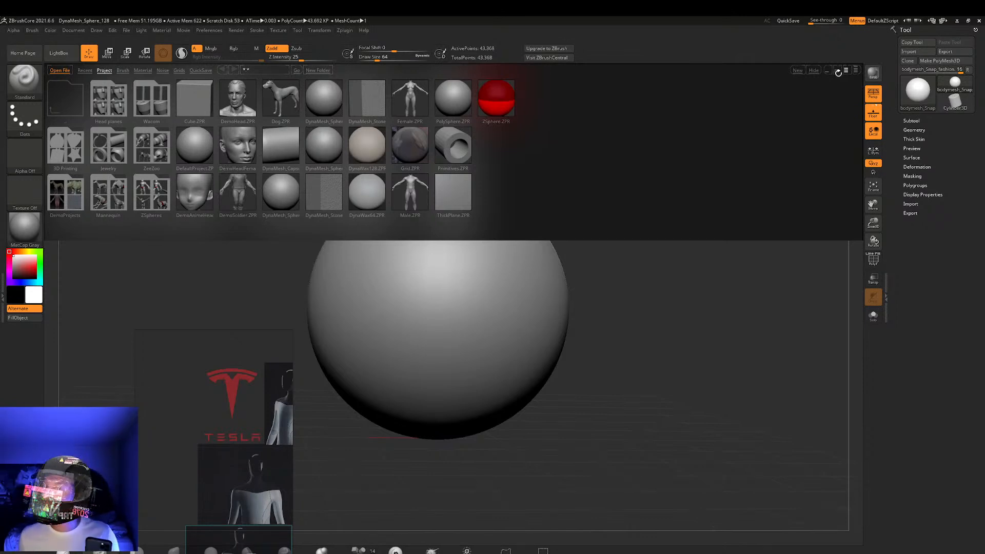
{"action": "scroll", "coordinate": [213, 404], "scroll_direction": "down", "scroll_amount": 1}
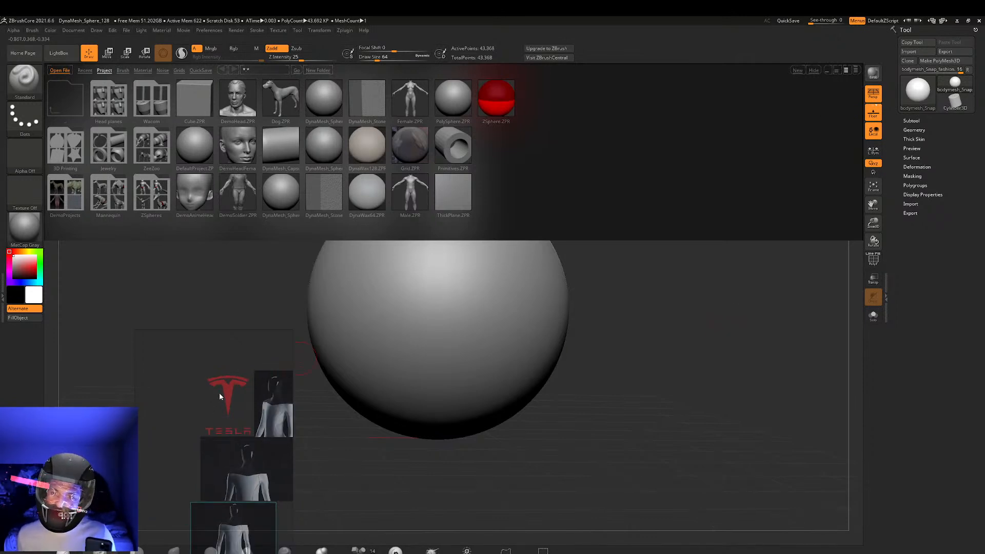
{"action": "middle_click_drag", "start_coordinate": [220, 393], "coordinate": [174, 368]}
{"action": "scroll", "coordinate": [189, 367], "scroll_direction": "up", "scroll_amount": 2}
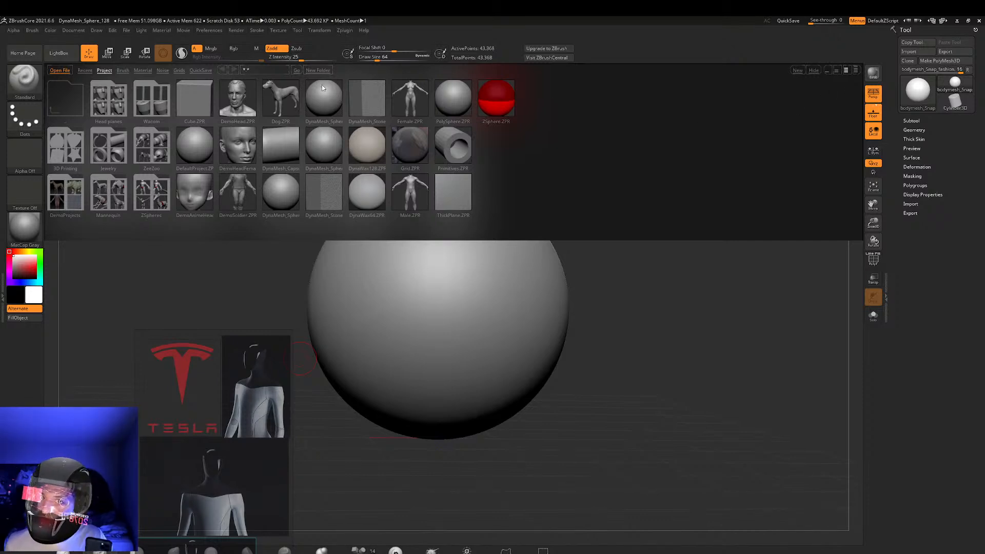
Import the exported body OBJ from the 2021 > Tesla_bot > mesh folder as the current tool
{"action": "left_click", "coordinate": [297, 31]}
{"action": "left_click", "coordinate": [314, 55]}
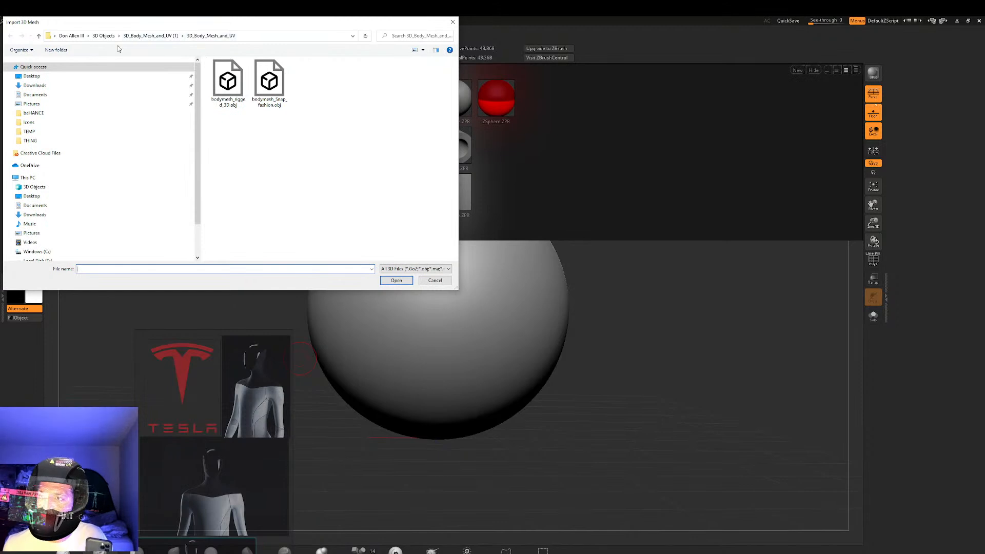
{"action": "left_click", "coordinate": [30, 141]}
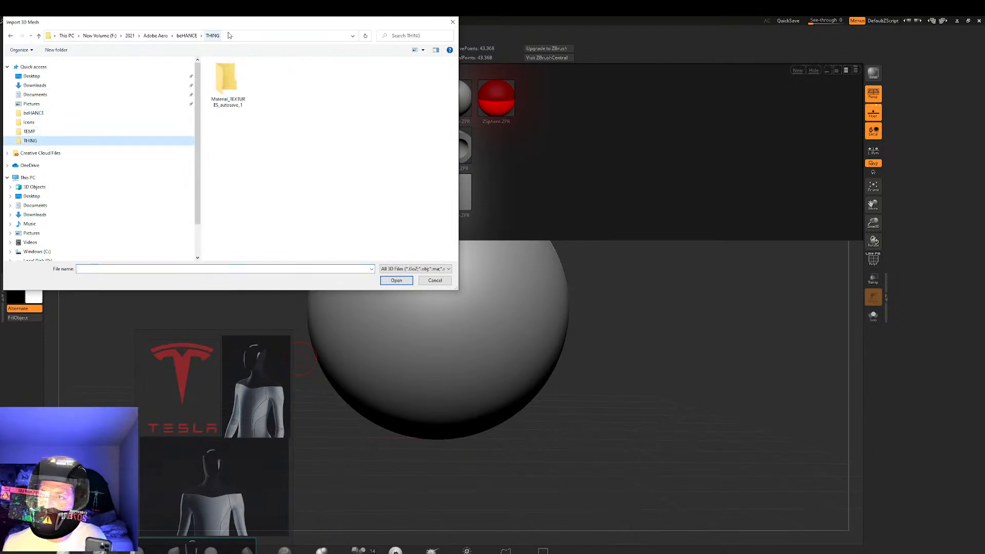
{"action": "left_click", "coordinate": [129, 35]}
{"action": "double_click", "coordinate": [230, 75]}
{"action": "double_click", "coordinate": [231, 74]}
{"action": "left_click", "coordinate": [241, 99]}
{"action": "left_click", "coordinate": [390, 280]}
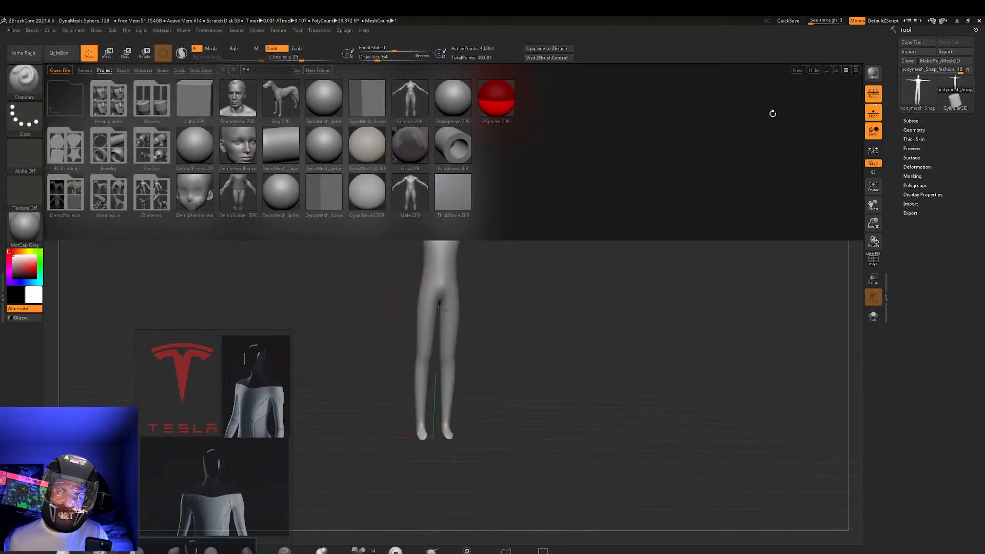
Shrink and hide the LightBox browser to clear the canvas, and undo the stray stroke on the imported body
{"action": "left_click", "coordinate": [827, 72]}
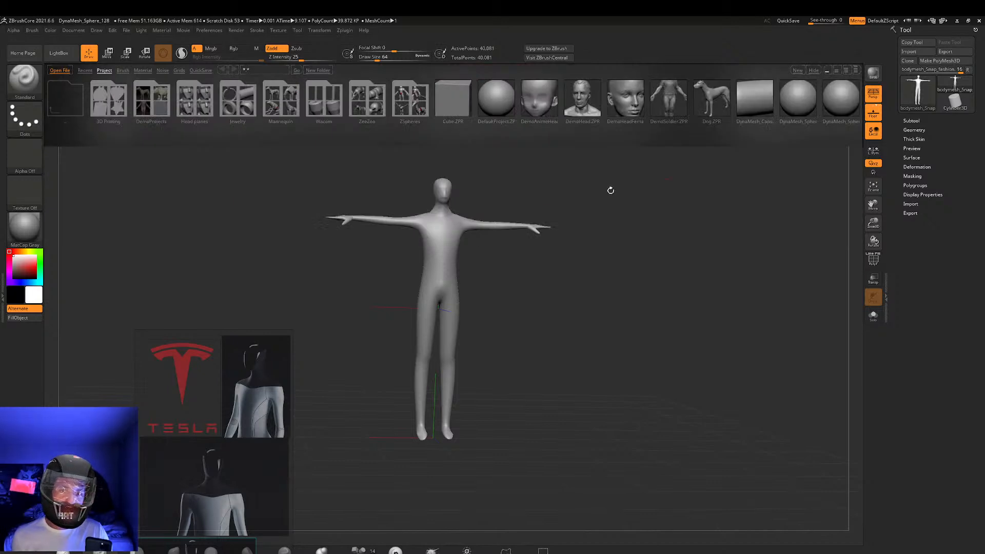
{"action": "mouse_move", "coordinate": [529, 274]}
{"action": "left_mouse_down"}
{"action": "mouse_move", "coordinate": [468, 259]}
{"action": "mouse_move", "coordinate": [513, 268]}
{"action": "mouse_move", "coordinate": [521, 253]}
{"action": "mouse_move", "coordinate": [533, 260]}
{"action": "left_mouse_up"}
{"action": "right_click_drag", "start_coordinate": [534, 260], "coordinate": [494, 307], "text": "alt"}
{"action": "right_click_drag", "start_coordinate": [494, 307], "coordinate": [713, 272], "text": "ctrl"}
{"action": "mouse_move", "coordinate": [453, 318]}
{"action": "right_mouse_down", "text": "ctrl"}
{"action": "mouse_move", "coordinate": [429, 308]}
{"action": "mouse_move", "coordinate": [521, 334]}
{"action": "mouse_move", "coordinate": [539, 387]}
{"action": "mouse_move", "coordinate": [548, 369]}
{"action": "right_mouse_up", "text": "ctrl"}
{"action": "mouse_move", "coordinate": [451, 311]}
{"action": "left_mouse_down", "text": "shift"}
{"action": "mouse_move", "coordinate": [433, 302]}
{"action": "mouse_move", "coordinate": [445, 306]}
{"action": "left_mouse_up", "text": "shift"}
{"action": "key", "text": "ctrl+z"}
{"action": "mouse_move", "coordinate": [534, 244]}
{"action": "right_mouse_down", "text": "alt"}
{"action": "mouse_move", "coordinate": [544, 260]}
{"action": "mouse_move", "coordinate": [547, 205]}
{"action": "right_mouse_up", "text": "alt"}
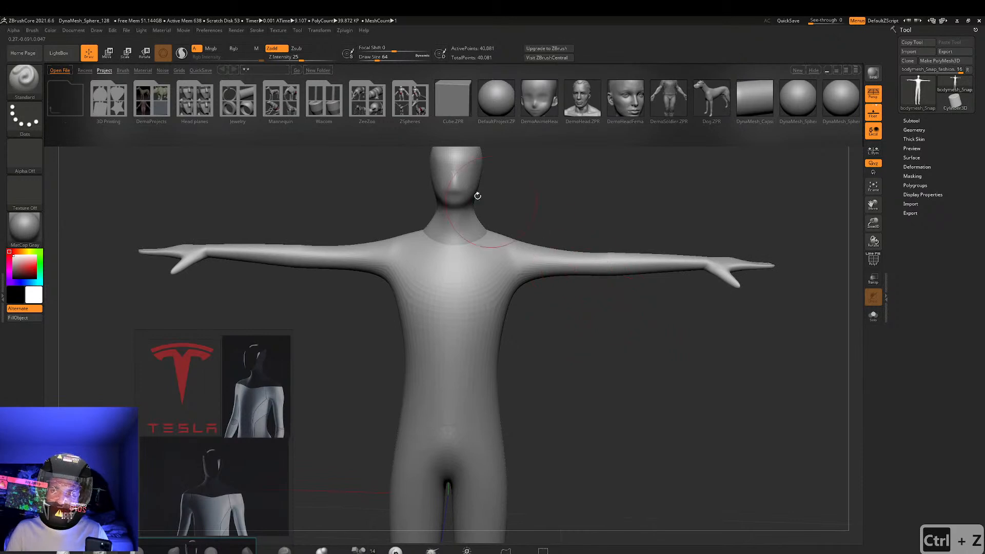
{"action": "left_click", "coordinate": [815, 72]}
Place the reference board beside the figure with all robot images showing, and undo the stray stroke on the torso
{"action": "right_click_drag", "start_coordinate": [626, 372], "coordinate": [654, 183], "text": "alt"}
{"action": "scroll", "coordinate": [268, 400], "scroll_direction": "down", "scroll_amount": 2}
{"action": "middle_click_drag", "start_coordinate": [267, 400], "coordinate": [213, 277]}
{"action": "mouse_move", "coordinate": [554, 199]}
{"action": "left_mouse_down"}
{"action": "mouse_move", "coordinate": [575, 215]}
{"action": "mouse_move", "coordinate": [552, 205]}
{"action": "mouse_move", "coordinate": [521, 249]}
{"action": "left_mouse_up"}
{"action": "mouse_move", "coordinate": [513, 301]}
{"action": "left_mouse_down"}
{"action": "mouse_move", "coordinate": [475, 172]}
{"action": "mouse_move", "coordinate": [495, 282]}
{"action": "left_mouse_up"}
{"action": "key", "text": "ctrl+z"}
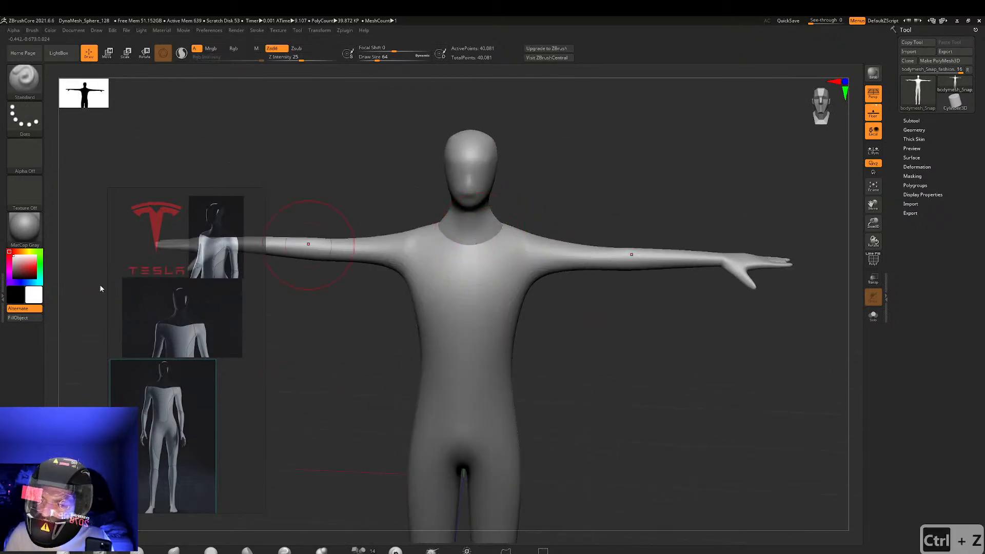
Choose the Move brush and undo the trial stroke near the neck
{"action": "left_click", "coordinate": [174, 551]}
{"action": "key", "text": "ctrl+z"}
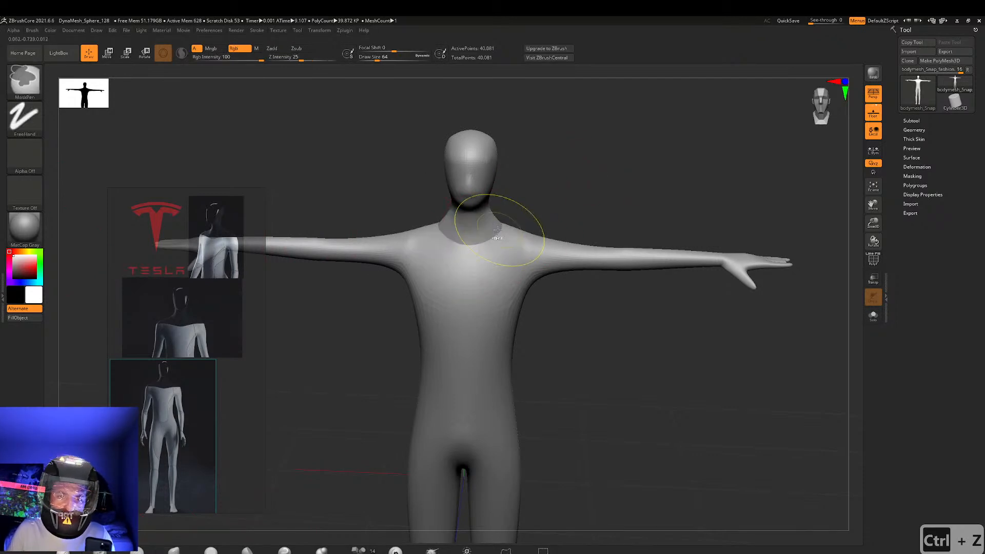
{"action": "right_click_drag", "start_coordinate": [517, 246], "coordinate": [596, 242], "text": "ctrl"}
{"action": "mouse_move", "coordinate": [504, 214]}
{"action": "left_mouse_down"}
{"action": "mouse_move", "coordinate": [483, 218]}
{"action": "mouse_move", "coordinate": [497, 222]}
{"action": "left_mouse_up"}
{"action": "key", "text": "ctrl+z"}
{"action": "right_click_drag", "start_coordinate": [553, 203], "coordinate": [552, 262]}
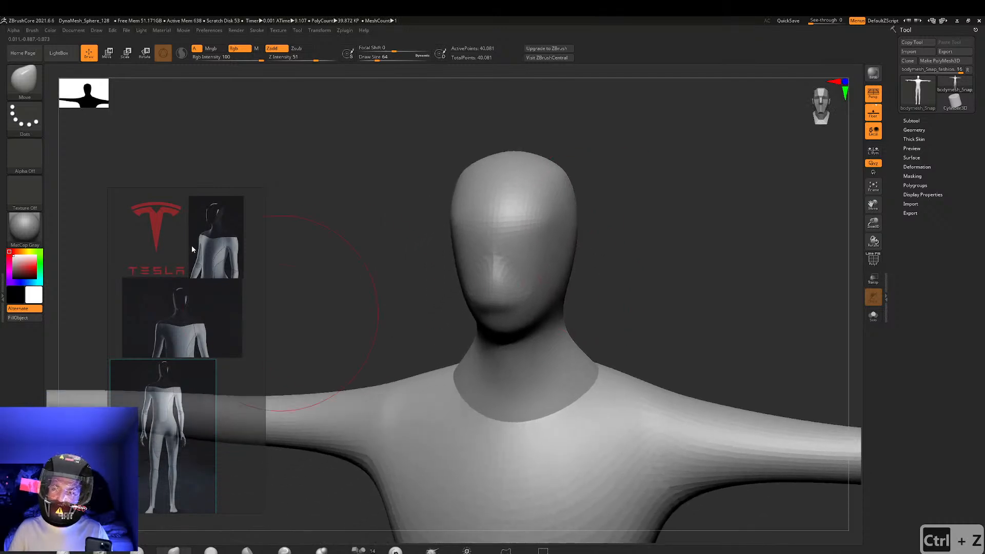
Make the semi-transparent reference board fully opaque so the robot images stand out from the canvas
{"action": "scroll", "coordinate": [192, 246], "scroll_direction": "up", "scroll_amount": 3}
{"action": "scroll", "coordinate": [196, 308], "scroll_direction": "down", "scroll_amount": 1}
{"action": "middle_click_drag", "start_coordinate": [185, 336], "coordinate": [227, 286]}
{"action": "right_click", "coordinate": [185, 292]}
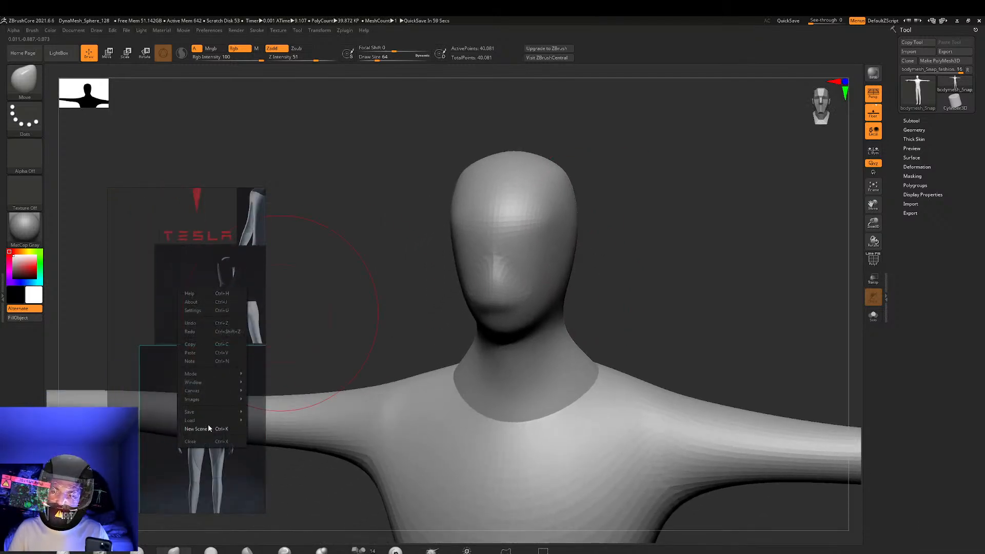
{"action": "left_click", "coordinate": [203, 314]}
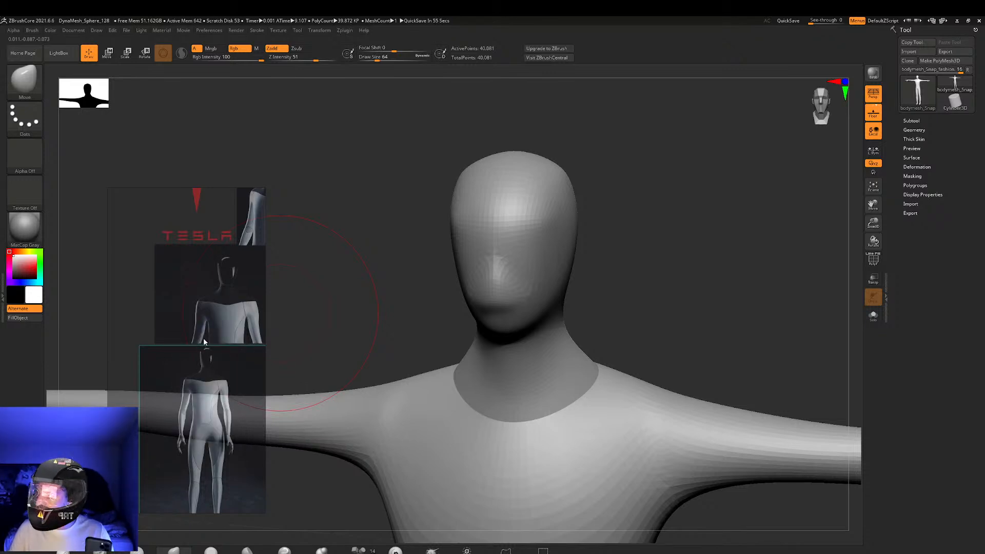
{"action": "right_click", "coordinate": [201, 319]}
{"action": "left_click", "coordinate": [219, 343]}
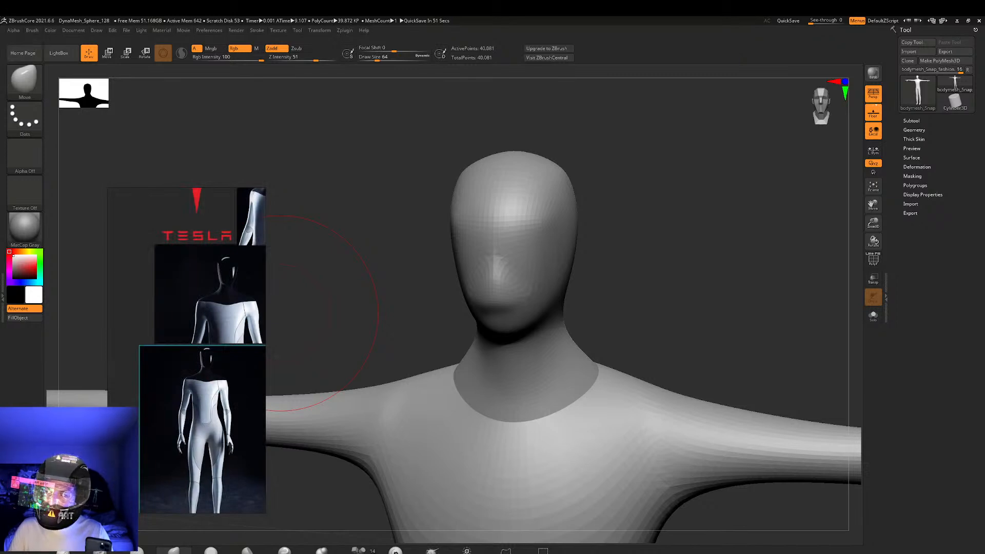
Enlarge the robot's head on the reference board and place the board directly beside the model's head
{"action": "scroll", "coordinate": [224, 285], "scroll_direction": "up", "scroll_amount": 4}
{"action": "middle_click_drag", "start_coordinate": [224, 286], "coordinate": [183, 360]}
{"action": "scroll", "coordinate": [199, 321], "scroll_direction": "up", "scroll_amount": 6}
{"action": "scroll", "coordinate": [200, 325], "scroll_direction": "down", "scroll_amount": 5}
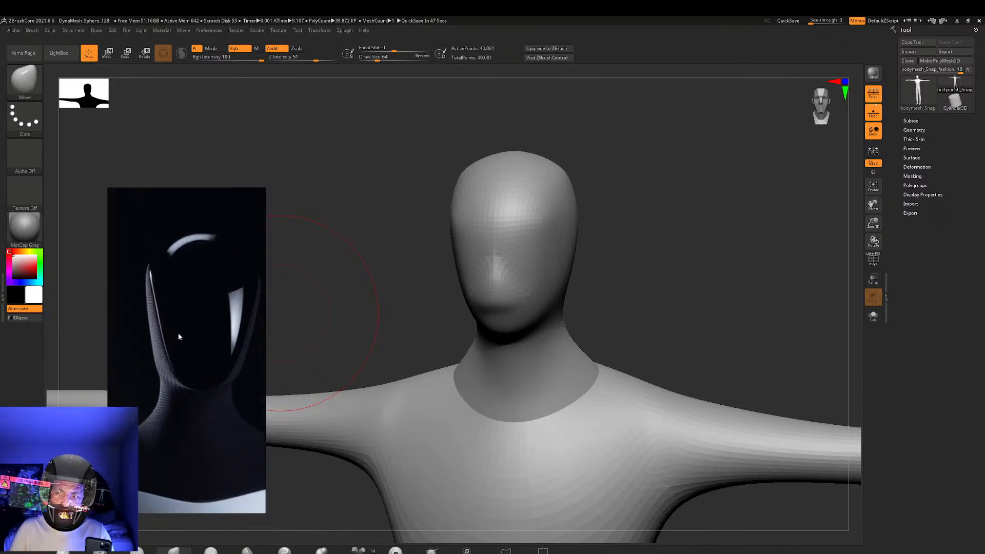
{"action": "scroll", "coordinate": [215, 300], "scroll_direction": "up", "scroll_amount": 4}
{"action": "scroll", "coordinate": [219, 323], "scroll_direction": "up", "scroll_amount": 2}
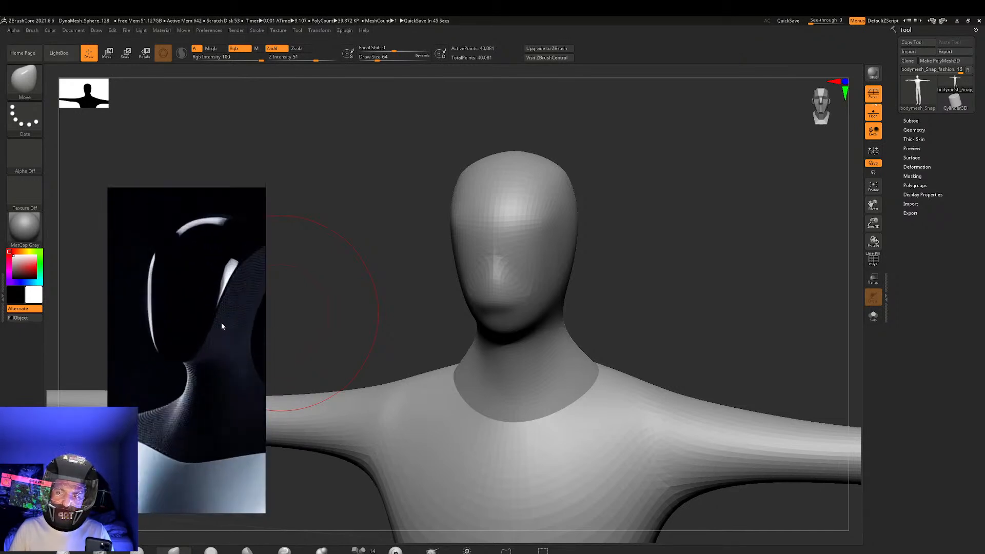
{"action": "left_click_drag", "start_coordinate": [213, 318], "coordinate": [284, 248]}
Reduce the Move brush's draw size to about 22, rework the nose area of the face, and undo the last stroke
{"action": "mouse_move", "coordinate": [580, 217]}
{"action": "right_mouse_down"}
{"action": "mouse_move", "coordinate": [526, 217]}
{"action": "mouse_move", "coordinate": [572, 214]}
{"action": "right_mouse_up"}
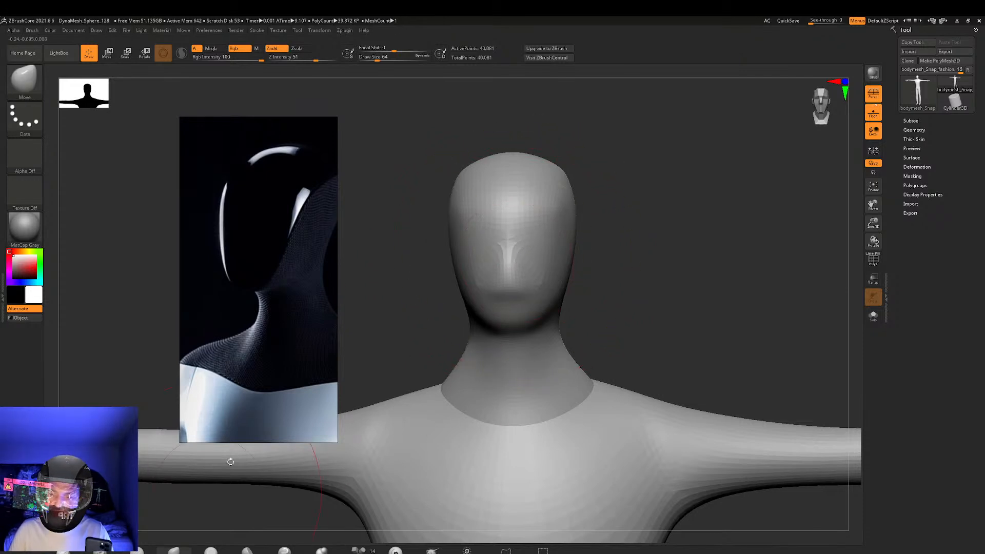
{"action": "right_click_drag", "start_coordinate": [529, 259], "coordinate": [552, 242], "text": "ctrl"}
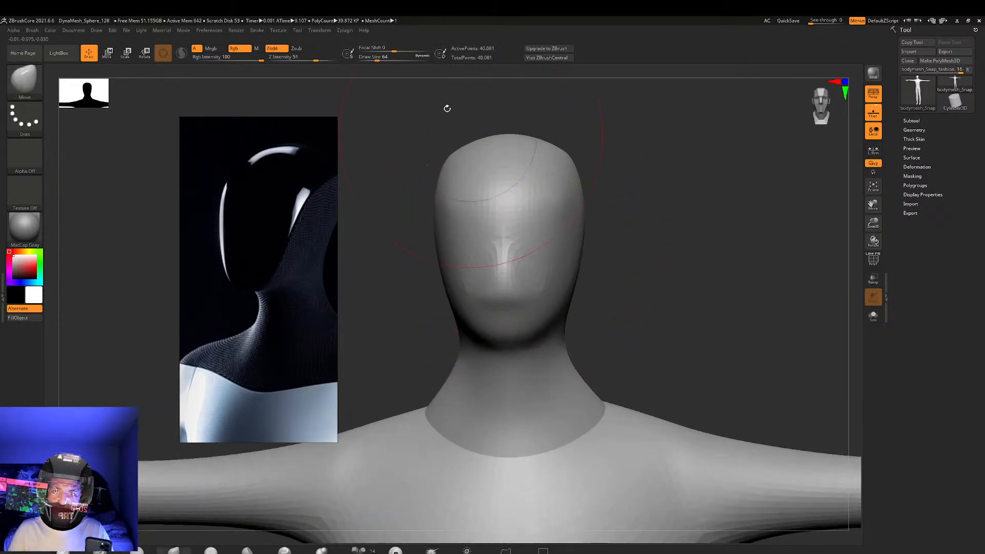
{"action": "right_click_drag", "start_coordinate": [519, 200], "coordinate": [356, 81]}
{"action": "right_click_drag", "start_coordinate": [557, 153], "coordinate": [632, 148], "text": "shift"}
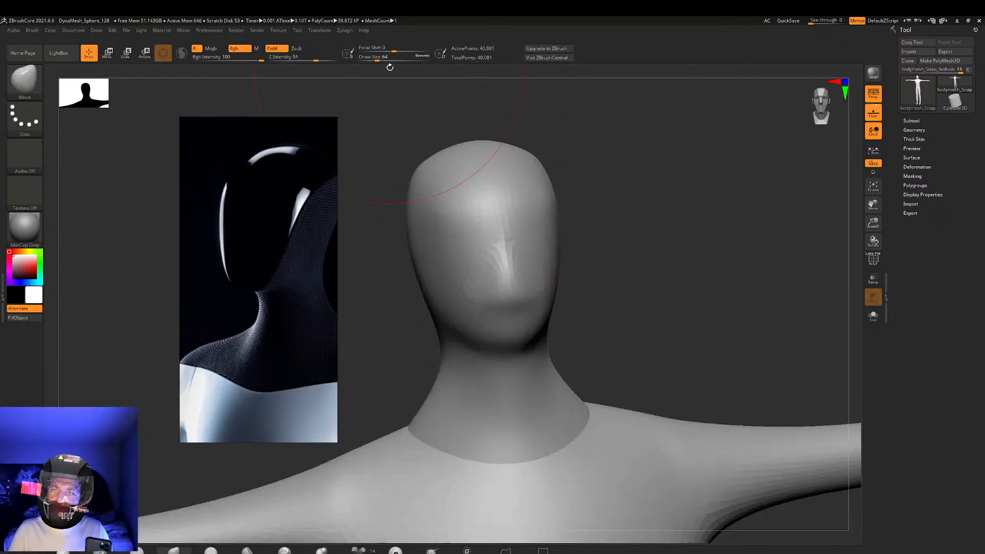
{"action": "left_click_drag", "start_coordinate": [392, 61], "coordinate": [371, 61]}
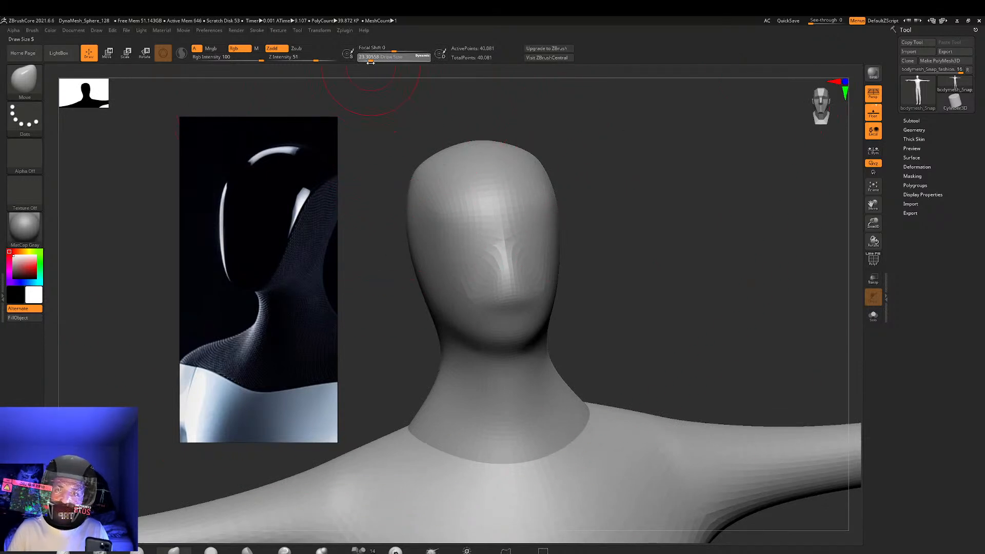
{"action": "mouse_move", "coordinate": [510, 278]}
{"action": "left_mouse_down", "text": "shift"}
{"action": "mouse_move", "coordinate": [508, 257]}
{"action": "mouse_move", "coordinate": [511, 285]}
{"action": "left_mouse_up", "text": "shift"}
{"action": "right_click_drag", "start_coordinate": [510, 285], "coordinate": [586, 226]}
{"action": "left_click_drag", "start_coordinate": [516, 236], "coordinate": [549, 247], "text": "shift"}
{"action": "left_click_drag", "start_coordinate": [536, 173], "coordinate": [535, 226], "text": "shift"}
{"action": "mouse_move", "coordinate": [611, 205]}
{"action": "right_mouse_down"}
{"action": "mouse_move", "coordinate": [642, 218]}
{"action": "mouse_move", "coordinate": [624, 221]}
{"action": "right_mouse_up"}
{"action": "mouse_move", "coordinate": [550, 240]}
{"action": "left_mouse_down", "text": "shift"}
{"action": "mouse_move", "coordinate": [534, 212]}
{"action": "mouse_move", "coordinate": [525, 224]}
{"action": "left_mouse_up", "text": "shift"}
{"action": "key", "text": "ctrl+z"}
Switch to the ClayBuildup brush and undo the latest strokes on the nose area
{"action": "key", "text": "b"}
{"action": "key", "text": "c"}
{"action": "key", "text": "b"}
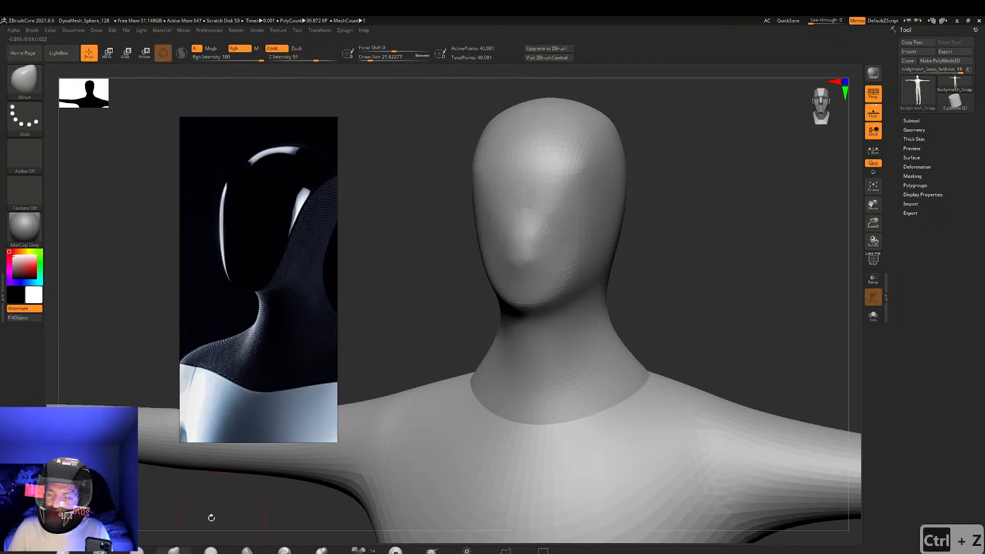
{"action": "mouse_move", "coordinate": [520, 203]}
{"action": "left_mouse_down"}
{"action": "mouse_move", "coordinate": [527, 238]}
{"action": "mouse_move", "coordinate": [519, 226]}
{"action": "left_mouse_up"}
{"action": "key", "text": "ctrl+z"}
{"action": "key", "text": "ctrl+z"}
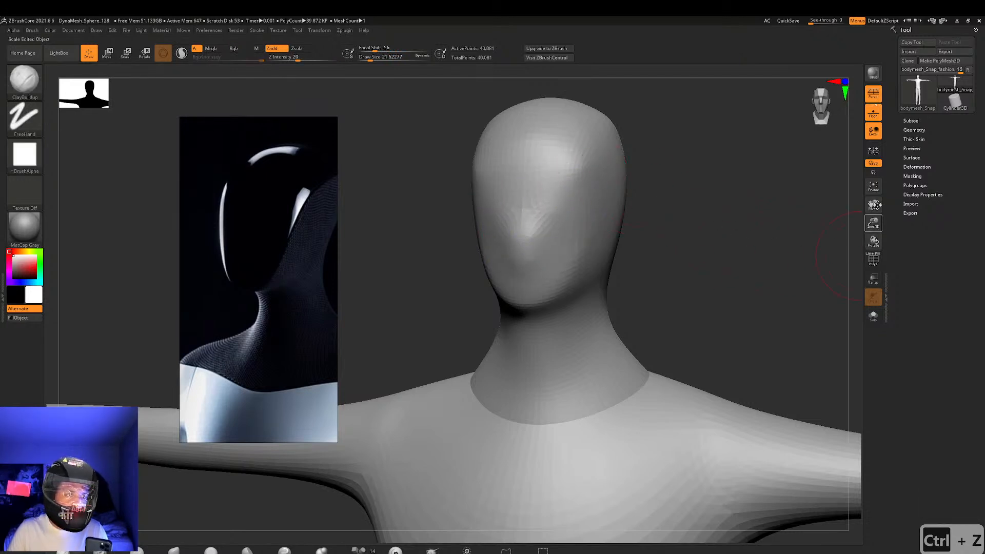
Set the body mesh's DynaMesh resolution to 456
{"action": "left_click", "coordinate": [914, 130]}
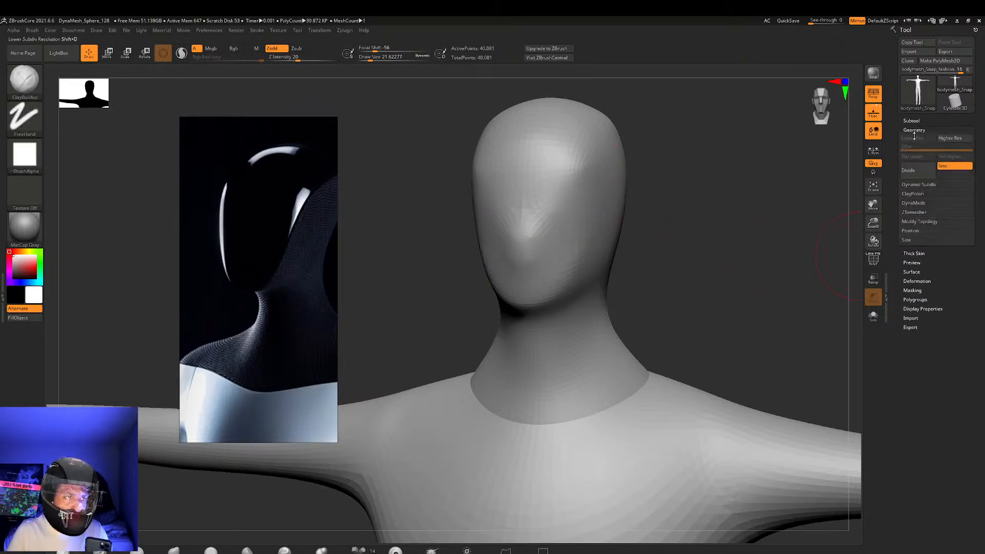
{"action": "left_click", "coordinate": [915, 203]}
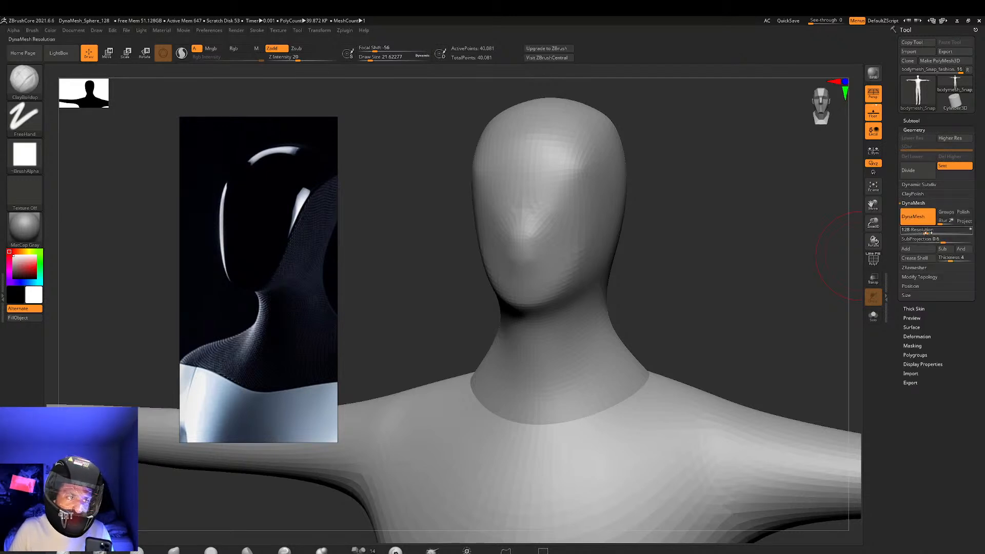
{"action": "left_click_drag", "start_coordinate": [931, 234], "coordinate": [947, 234]}
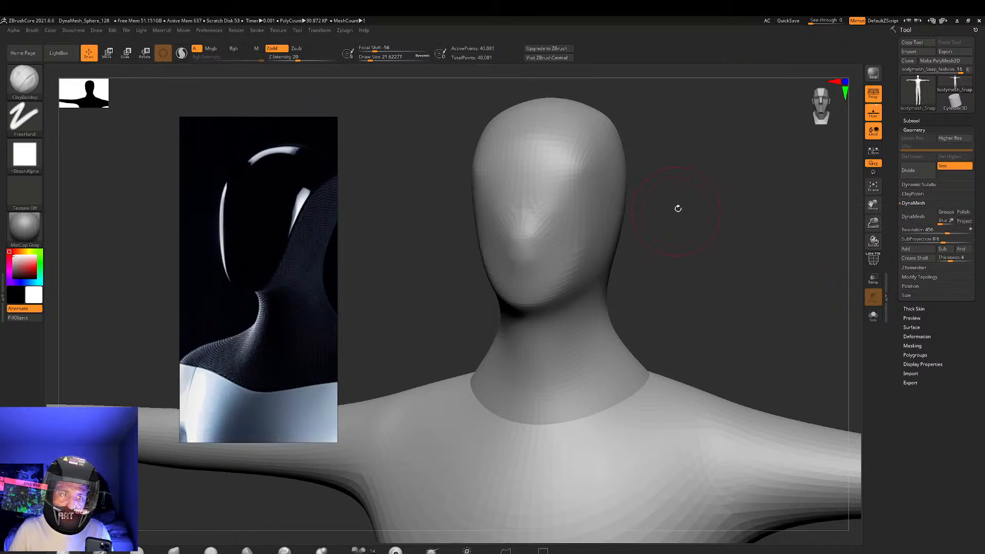
{"action": "right_click_drag", "start_coordinate": [679, 197], "coordinate": [669, 198], "text": "shift"}
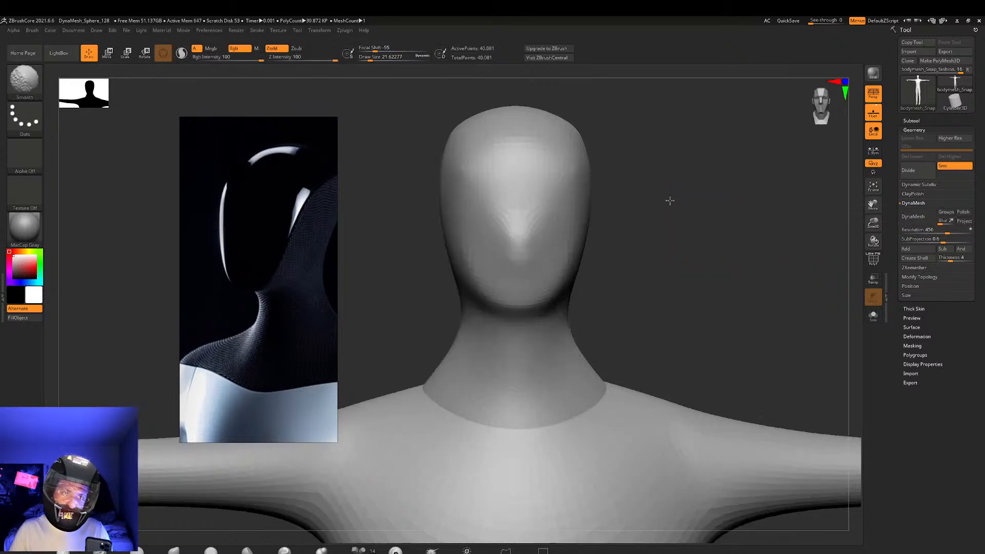
{"action": "right_click_drag", "start_coordinate": [611, 170], "coordinate": [562, 155], "text": "alt"}
{"action": "mouse_move", "coordinate": [561, 155]}
{"action": "right_mouse_down", "text": "ctrl"}
{"action": "mouse_move", "coordinate": [621, 213]}
{"action": "mouse_move", "coordinate": [576, 191]}
{"action": "right_mouse_up", "text": "ctrl"}
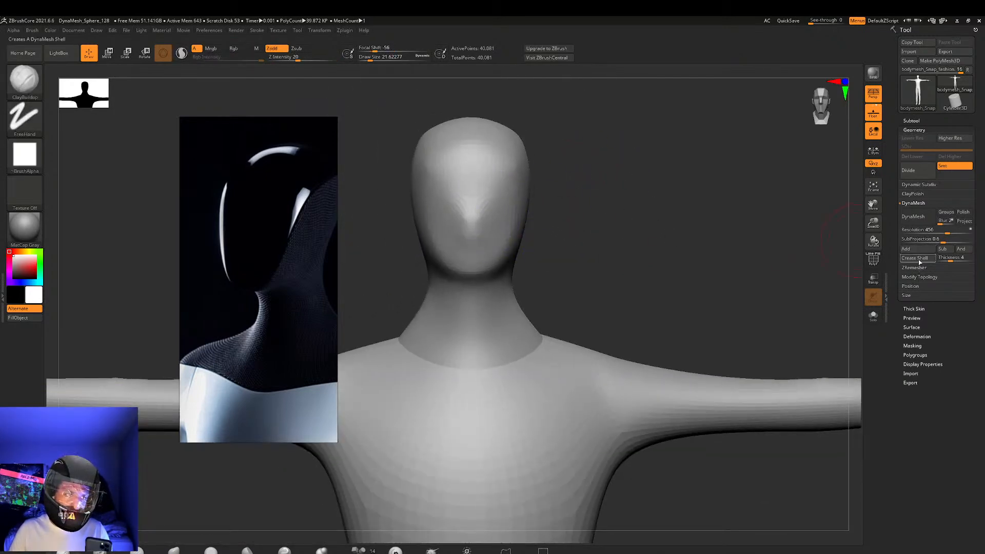
Remesh the body with DynaMesh and smooth the seam around the base of the neck
{"action": "left_click", "coordinate": [922, 219]}
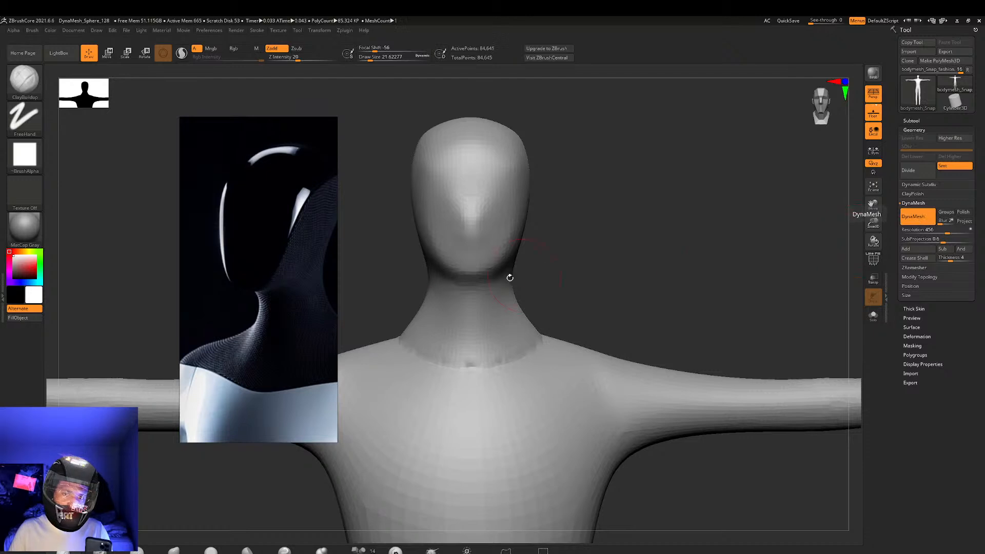
{"action": "mouse_move", "coordinate": [626, 279]}
{"action": "right_mouse_down"}
{"action": "mouse_move", "coordinate": [579, 275]}
{"action": "mouse_move", "coordinate": [605, 277]}
{"action": "mouse_move", "coordinate": [586, 295]}
{"action": "right_mouse_up"}
{"action": "mouse_move", "coordinate": [535, 344]}
{"action": "right_mouse_down"}
{"action": "mouse_move", "coordinate": [536, 334]}
{"action": "mouse_move", "coordinate": [538, 377]}
{"action": "right_mouse_up"}
{"action": "mouse_move", "coordinate": [544, 335]}
{"action": "left_mouse_down", "text": "shift"}
{"action": "mouse_move", "coordinate": [570, 326]}
{"action": "mouse_move", "coordinate": [493, 337]}
{"action": "left_mouse_up", "text": "shift"}
{"action": "mouse_move", "coordinate": [714, 216]}
{"action": "right_mouse_down", "text": "alt"}
{"action": "mouse_move", "coordinate": [532, 250]}
{"action": "mouse_move", "coordinate": [612, 250]}
{"action": "right_mouse_up", "text": "alt"}
{"action": "mouse_move", "coordinate": [676, 223]}
{"action": "right_mouse_down", "text": "ctrl"}
{"action": "mouse_move", "coordinate": [493, 259]}
{"action": "mouse_move", "coordinate": [650, 210]}
{"action": "mouse_move", "coordinate": [612, 272]}
{"action": "mouse_move", "coordinate": [611, 312]}
{"action": "right_mouse_up", "text": "ctrl"}
{"action": "mouse_move", "coordinate": [567, 225]}
{"action": "right_mouse_down"}
{"action": "mouse_move", "coordinate": [558, 215]}
{"action": "mouse_move", "coordinate": [640, 183]}
{"action": "mouse_move", "coordinate": [640, 171]}
{"action": "mouse_move", "coordinate": [697, 218]}
{"action": "mouse_move", "coordinate": [675, 440]}
{"action": "mouse_move", "coordinate": [641, 478]}
{"action": "right_mouse_up"}
{"action": "right_click_drag", "start_coordinate": [724, 321], "coordinate": [544, 281]}
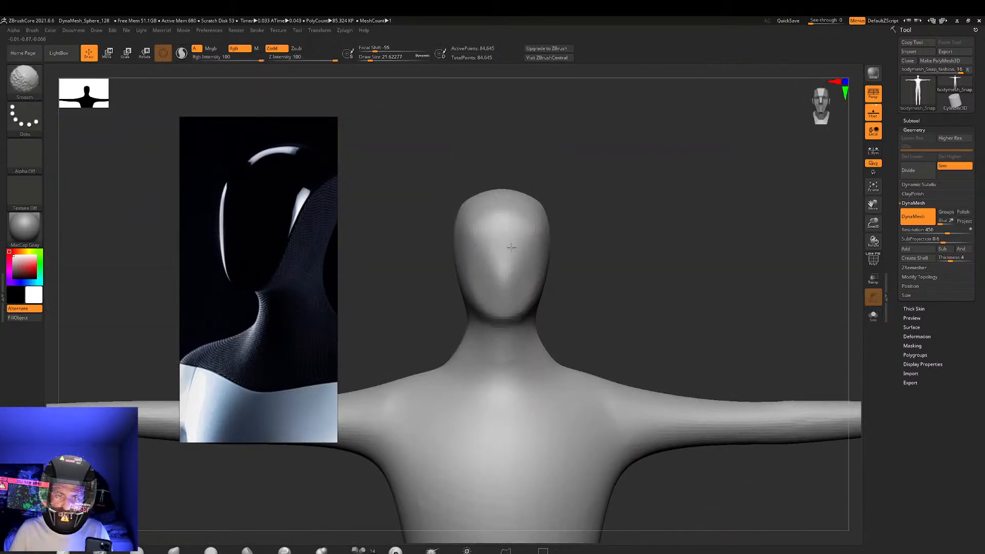
Smooth the remaining nose ridge on the face and the sides of the head
{"action": "mouse_move", "coordinate": [567, 231]}
{"action": "left_mouse_down"}
{"action": "mouse_move", "coordinate": [554, 251]}
{"action": "mouse_move", "coordinate": [563, 264]}
{"action": "mouse_move", "coordinate": [611, 267]}
{"action": "mouse_move", "coordinate": [598, 279]}
{"action": "mouse_move", "coordinate": [584, 242]}
{"action": "mouse_move", "coordinate": [585, 257]}
{"action": "left_mouse_up"}
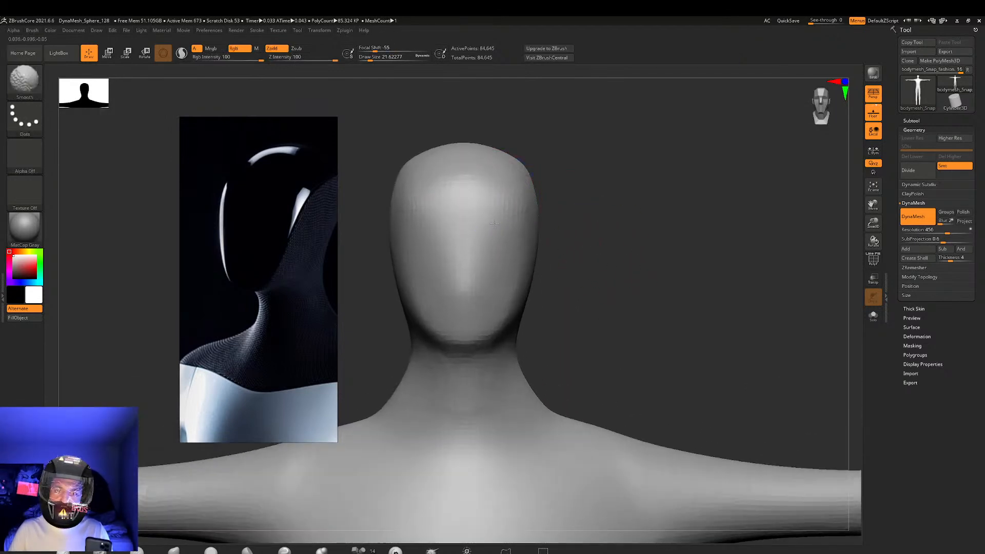
{"action": "left_click_drag", "start_coordinate": [578, 193], "coordinate": [519, 184]}
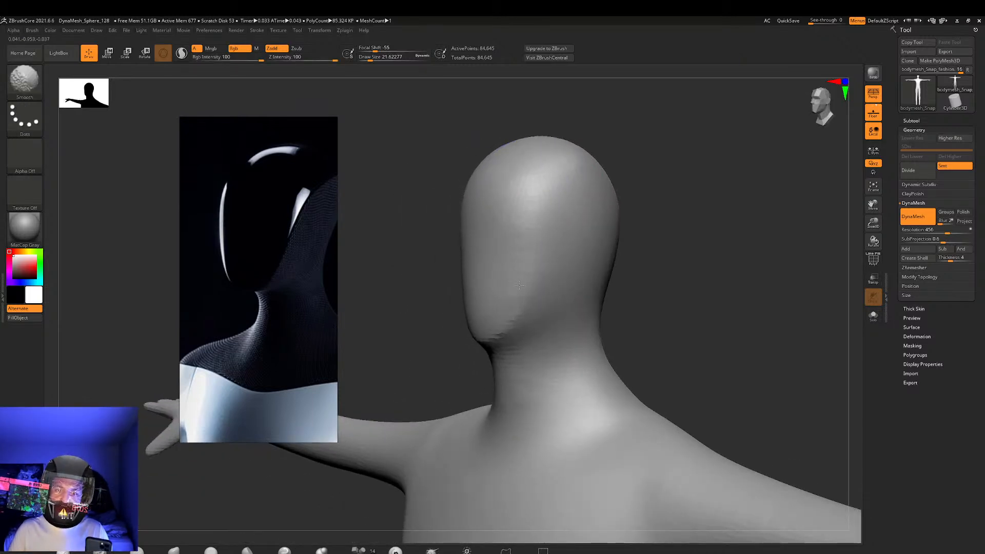
{"action": "left_click_drag", "start_coordinate": [696, 276], "coordinate": [669, 285]}
Examine the robot's head and shoulders across the reference images, finishing with a close-up of the front-facing head
{"action": "scroll", "coordinate": [275, 304], "scroll_direction": "down", "scroll_amount": 6}
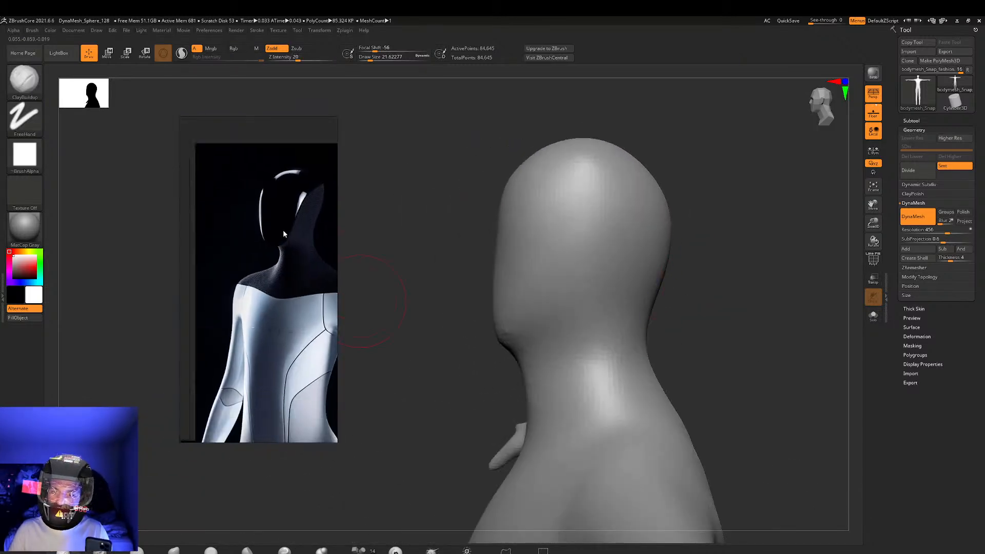
{"action": "scroll", "coordinate": [284, 268], "scroll_direction": "down", "scroll_amount": 3}
{"action": "scroll", "coordinate": [276, 220], "scroll_direction": "up", "scroll_amount": 8}
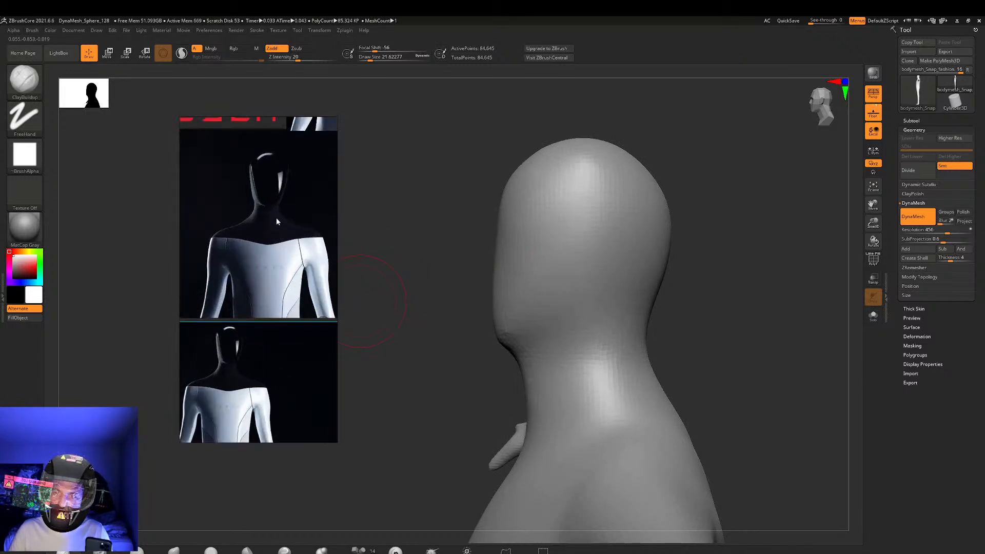
{"action": "scroll", "coordinate": [276, 220], "scroll_direction": "down", "scroll_amount": 2}
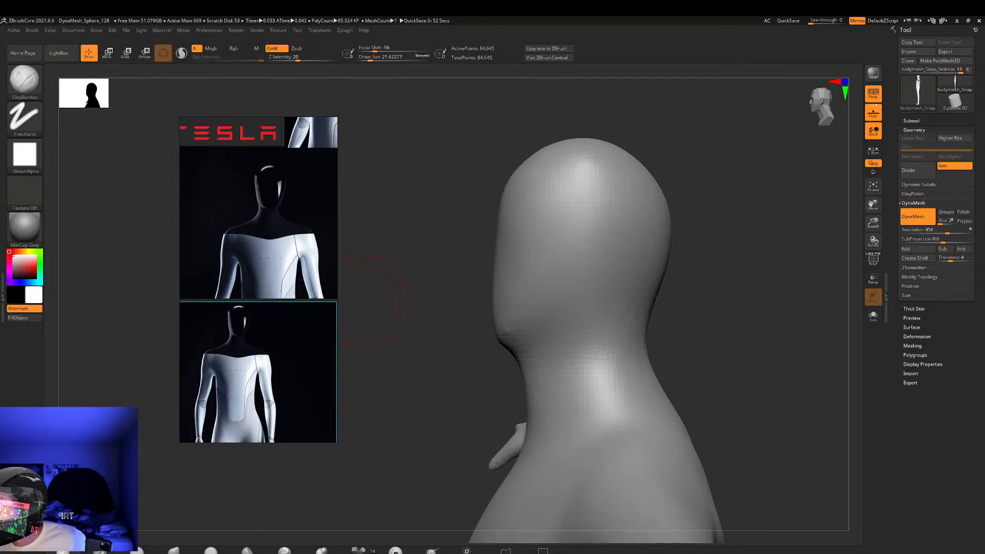
{"action": "left_click_drag", "start_coordinate": [474, 245], "coordinate": [413, 237]}
{"action": "scroll", "coordinate": [272, 191], "scroll_direction": "up", "scroll_amount": 5}
{"action": "scroll", "coordinate": [262, 191], "scroll_direction": "up", "scroll_amount": 2}
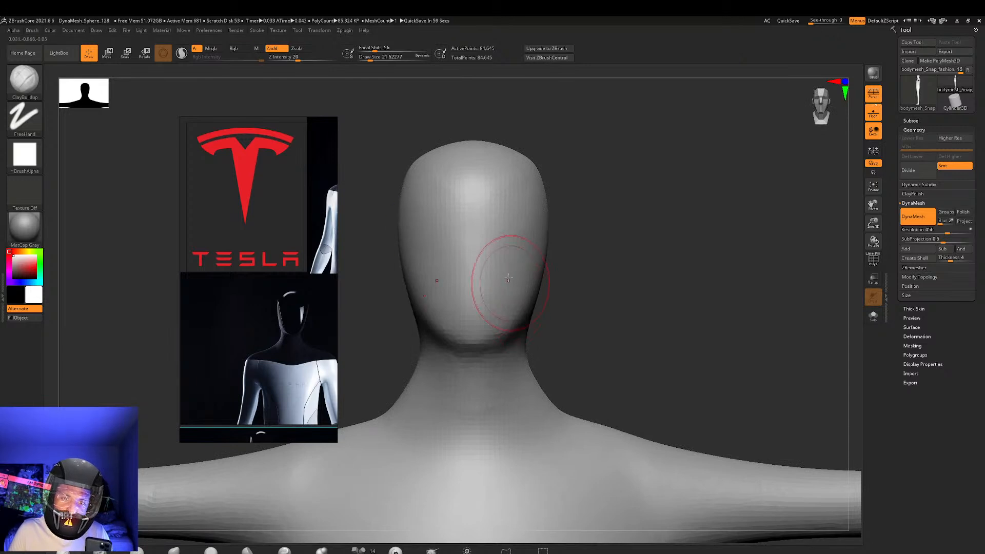
{"action": "scroll", "coordinate": [315, 276], "scroll_direction": "down", "scroll_amount": 3}
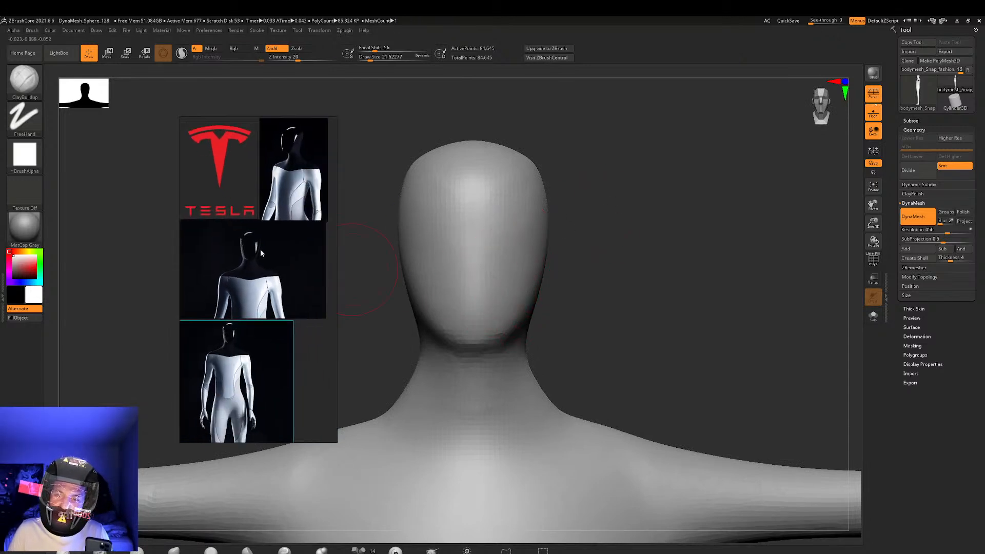
{"action": "scroll", "coordinate": [257, 226], "scroll_direction": "up", "scroll_amount": 4}
{"action": "scroll", "coordinate": [289, 292], "scroll_direction": "up", "scroll_amount": 5}
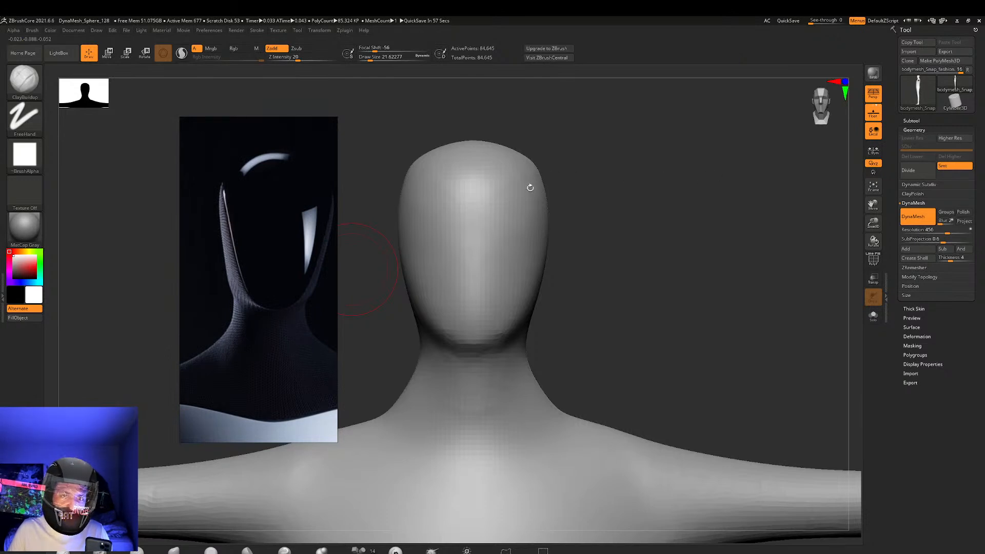
Rework the crown and the front of the face with ClayBuildup strokes, and smooth them to follow the reference head
{"action": "mouse_move", "coordinate": [529, 201]}
{"action": "left_mouse_down"}
{"action": "mouse_move", "coordinate": [635, 236]}
{"action": "mouse_move", "coordinate": [715, 216]}
{"action": "mouse_move", "coordinate": [576, 275]}
{"action": "mouse_move", "coordinate": [572, 256]}
{"action": "left_mouse_up"}
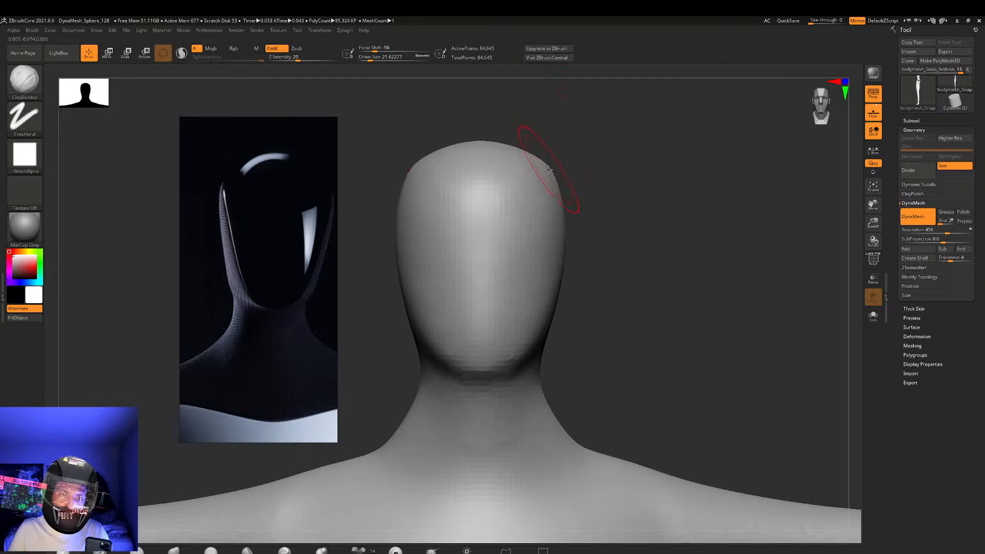
{"action": "key", "text": "ctrl+z"}
{"action": "left_click_drag", "start_coordinate": [576, 167], "coordinate": [713, 180]}
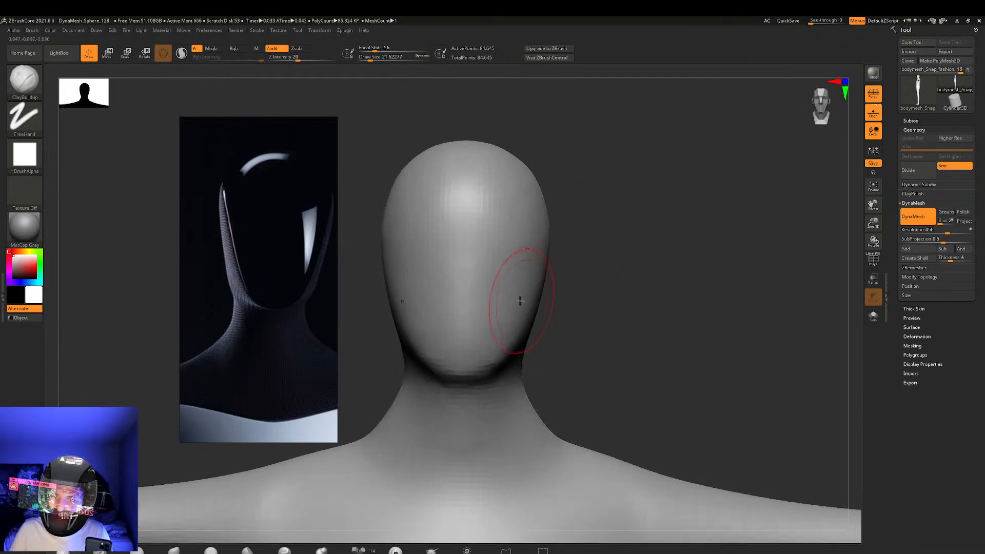
{"action": "mouse_move", "coordinate": [458, 339]}
{"action": "left_mouse_down"}
{"action": "mouse_move", "coordinate": [498, 277]}
{"action": "mouse_move", "coordinate": [488, 312]}
{"action": "mouse_move", "coordinate": [527, 241]}
{"action": "mouse_move", "coordinate": [446, 275]}
{"action": "mouse_move", "coordinate": [441, 318]}
{"action": "left_mouse_up"}
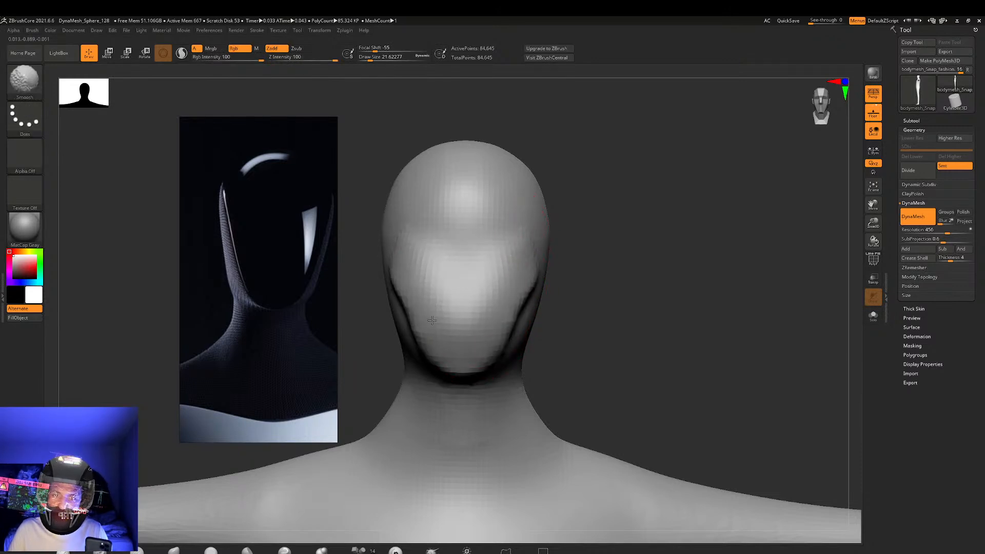
{"action": "mouse_move", "coordinate": [759, 242]}
{"action": "left_mouse_down"}
{"action": "mouse_move", "coordinate": [570, 233]}
{"action": "mouse_move", "coordinate": [739, 221]}
{"action": "mouse_move", "coordinate": [616, 231]}
{"action": "left_mouse_up"}
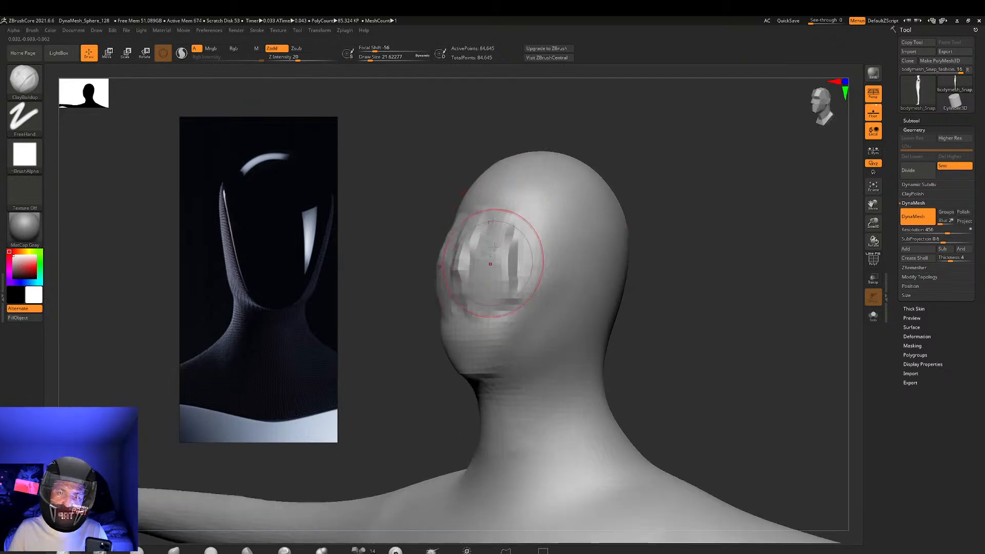
{"action": "mouse_move", "coordinate": [688, 257]}
{"action": "left_mouse_down"}
{"action": "mouse_move", "coordinate": [706, 266]}
{"action": "mouse_move", "coordinate": [689, 268]}
{"action": "left_mouse_up"}
{"action": "mouse_move", "coordinate": [631, 247]}
{"action": "left_mouse_down"}
{"action": "mouse_move", "coordinate": [670, 226]}
{"action": "mouse_move", "coordinate": [677, 211]}
{"action": "mouse_move", "coordinate": [646, 264]}
{"action": "left_mouse_up"}
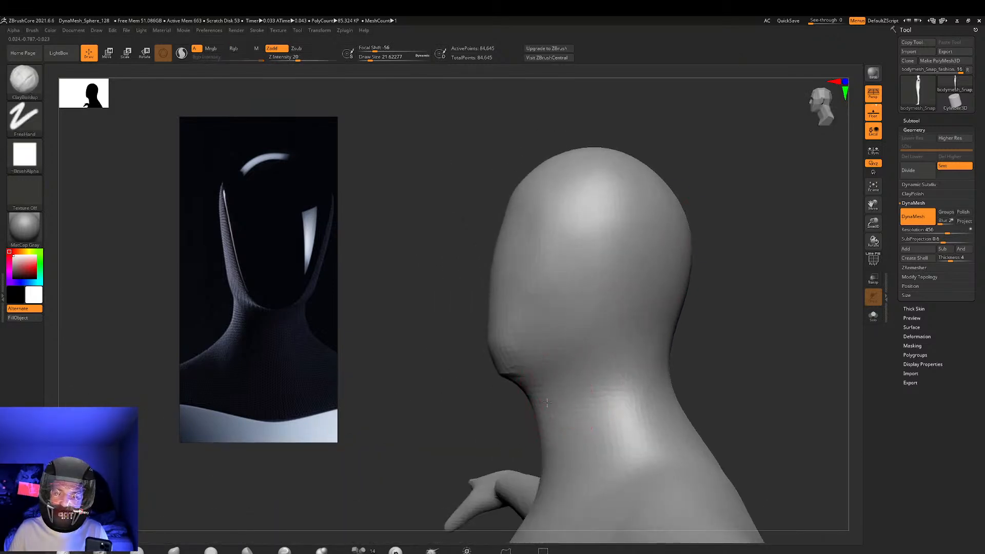
Try to build up the front of the neck under the chin with ClayBuildup, and undo the last strokes
{"action": "mouse_move", "coordinate": [648, 357]}
{"action": "left_mouse_down"}
{"action": "mouse_move", "coordinate": [754, 308]}
{"action": "mouse_move", "coordinate": [741, 241]}
{"action": "mouse_move", "coordinate": [713, 262]}
{"action": "mouse_move", "coordinate": [677, 248]}
{"action": "mouse_move", "coordinate": [661, 259]}
{"action": "left_mouse_up"}
{"action": "left_click_drag", "start_coordinate": [545, 285], "coordinate": [513, 287]}
{"action": "left_click_drag", "start_coordinate": [690, 288], "coordinate": [672, 272]}
{"action": "mouse_move", "coordinate": [519, 301]}
{"action": "left_mouse_down", "text": "shift"}
{"action": "mouse_move", "coordinate": [536, 303]}
{"action": "mouse_move", "coordinate": [549, 287]}
{"action": "left_mouse_up", "text": "shift"}
{"action": "mouse_move", "coordinate": [677, 300]}
{"action": "left_mouse_down"}
{"action": "mouse_move", "coordinate": [644, 303]}
{"action": "mouse_move", "coordinate": [655, 312]}
{"action": "mouse_move", "coordinate": [640, 321]}
{"action": "mouse_move", "coordinate": [664, 322]}
{"action": "left_mouse_up"}
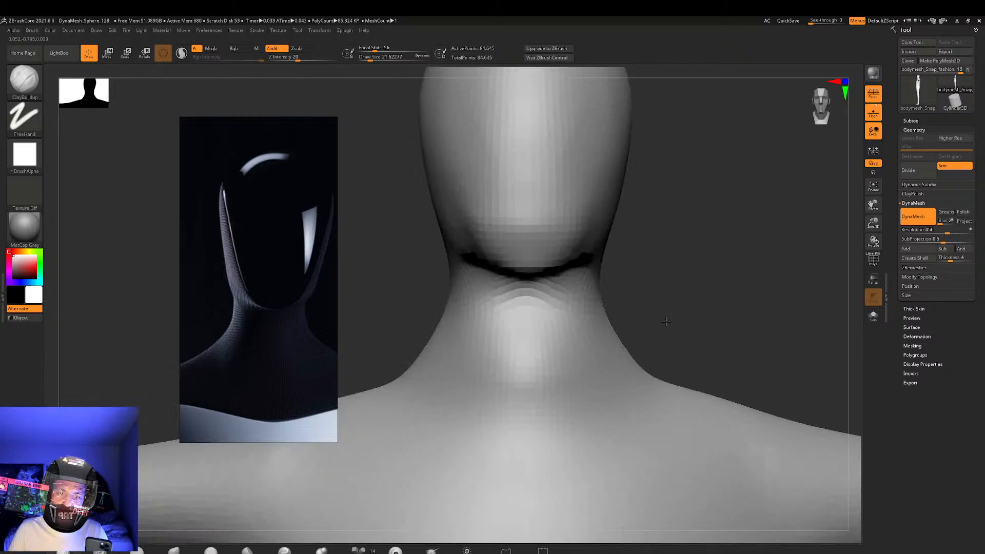
{"action": "key", "text": "ctrl+z"}
{"action": "key", "text": "ctrl+z"}
Compare the whole body mesh with the robot reference, checking the head, the arm and hand, and the subtool list
{"action": "left_click_drag", "start_coordinate": [748, 287], "coordinate": [662, 271]}
{"action": "mouse_move", "coordinate": [626, 300]}
{"action": "left_mouse_down"}
{"action": "mouse_move", "coordinate": [677, 323]}
{"action": "mouse_move", "coordinate": [666, 308]}
{"action": "mouse_move", "coordinate": [696, 308]}
{"action": "mouse_move", "coordinate": [662, 313]}
{"action": "mouse_move", "coordinate": [695, 315]}
{"action": "mouse_move", "coordinate": [656, 293]}
{"action": "mouse_move", "coordinate": [641, 332]}
{"action": "left_mouse_up"}
{"action": "scroll", "coordinate": [280, 295], "scroll_direction": "down", "scroll_amount": 5}
{"action": "middle_click_drag", "start_coordinate": [280, 295], "coordinate": [287, 324]}
{"action": "scroll", "coordinate": [230, 276], "scroll_direction": "down", "scroll_amount": 3}
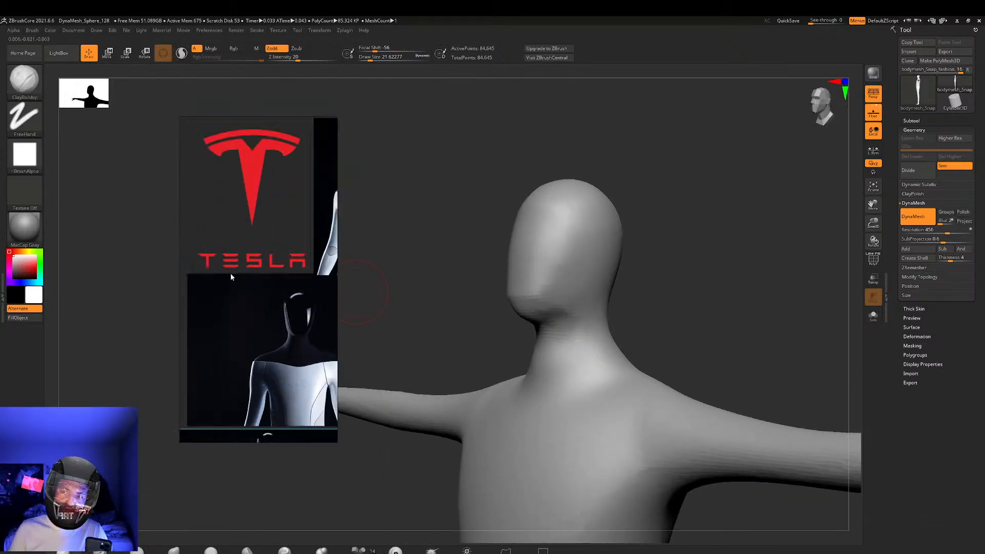
{"action": "left_click_drag", "start_coordinate": [677, 277], "coordinate": [599, 320]}
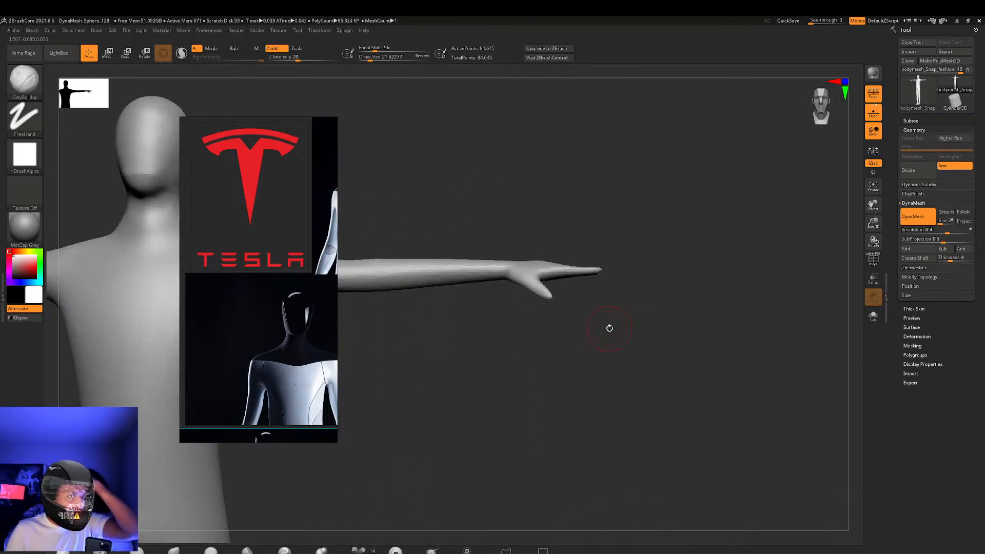
{"action": "mouse_move", "coordinate": [929, 90]}
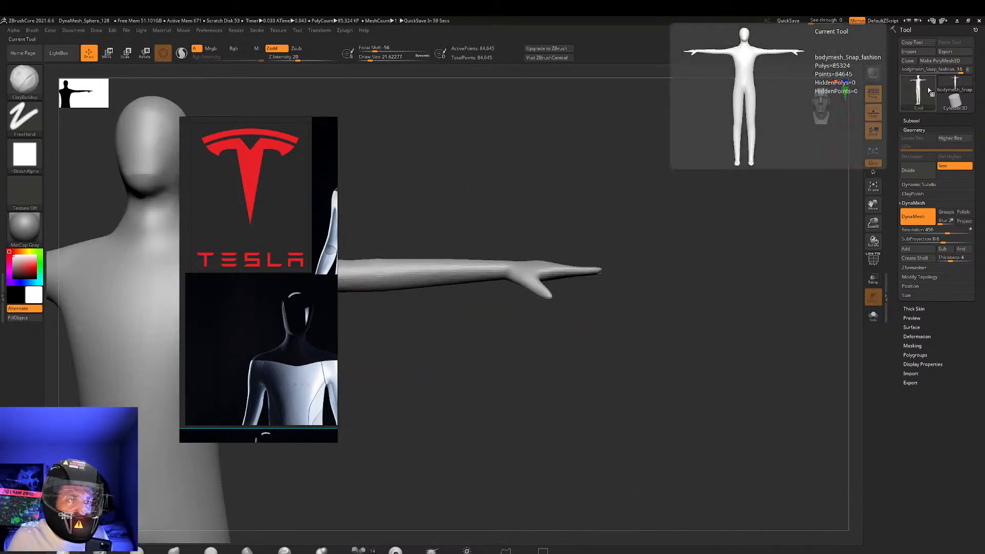
{"action": "mouse_move", "coordinate": [959, 86]}
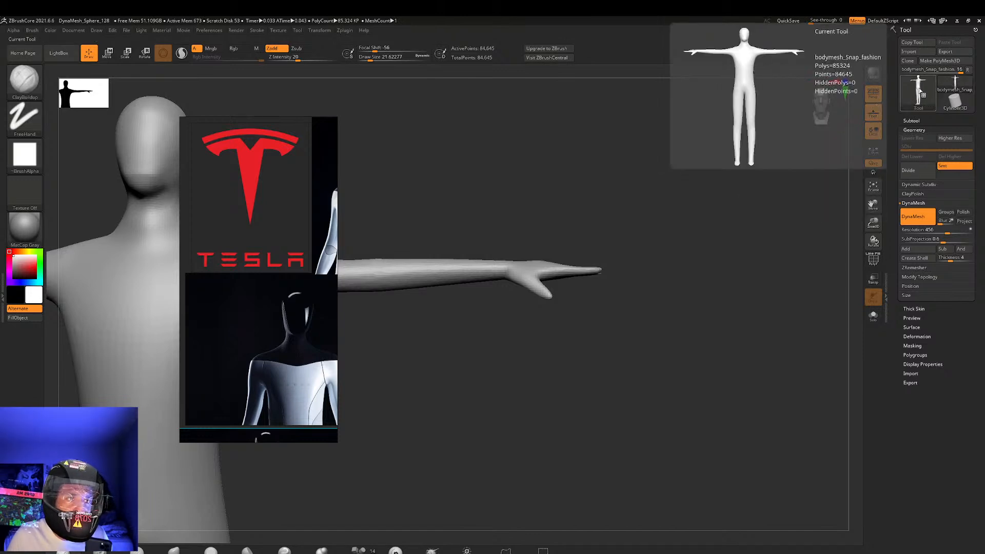
{"action": "left_click_drag", "start_coordinate": [561, 190], "coordinate": [583, 144], "text": "alt"}
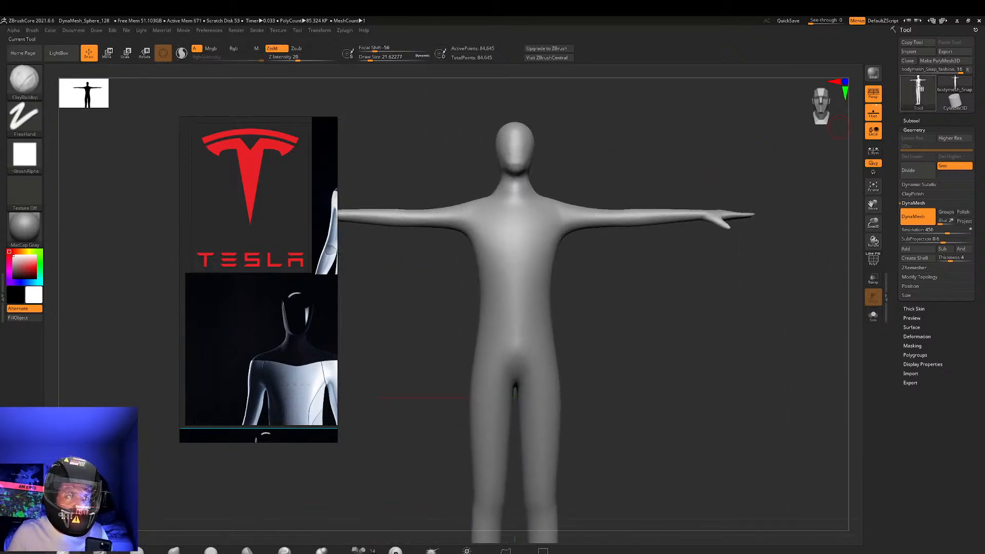
{"action": "left_click", "coordinate": [911, 121]}
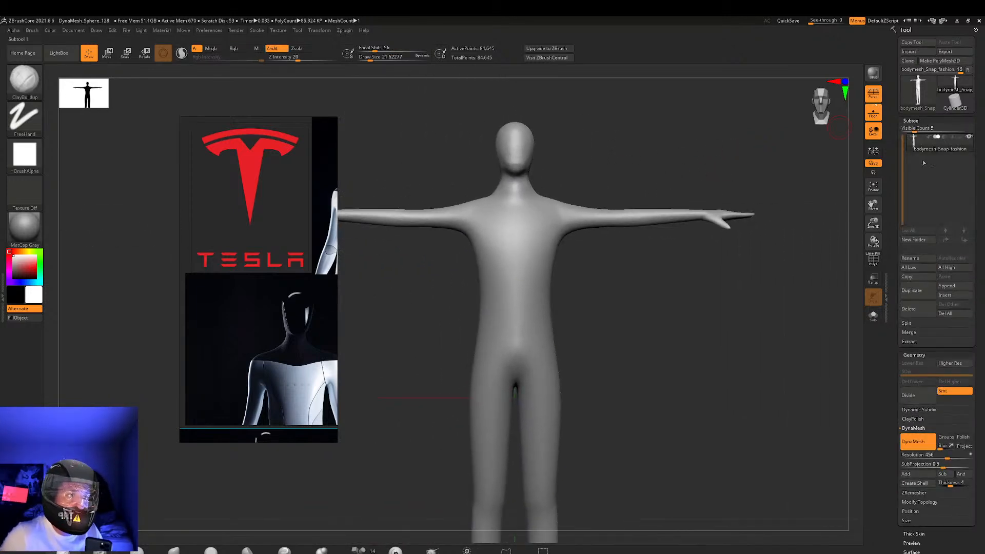
{"action": "mouse_move", "coordinate": [963, 145]}
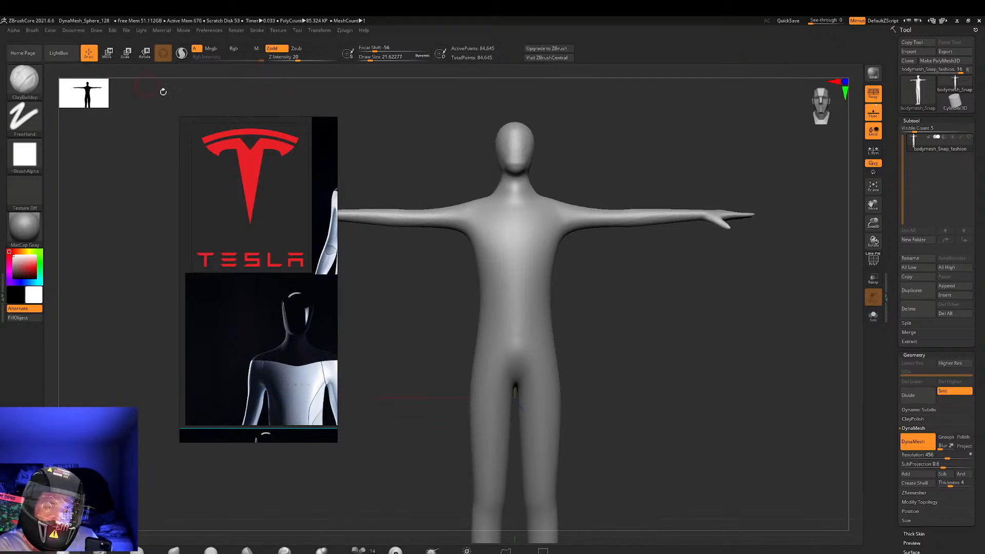
{"action": "left_click_drag", "start_coordinate": [577, 504], "coordinate": [745, 315]}
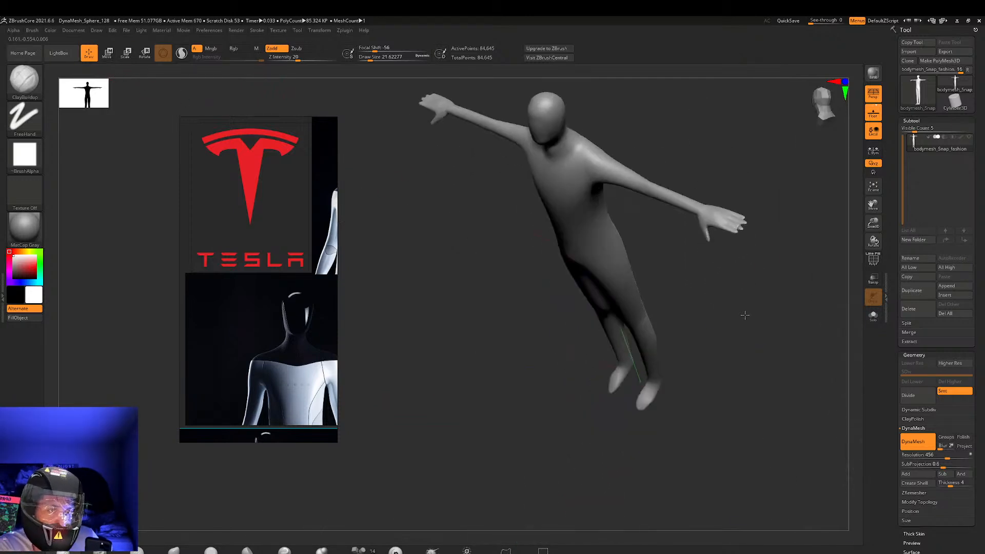
{"action": "right_click_drag", "start_coordinate": [738, 203], "coordinate": [605, 249], "text": "ctrl"}
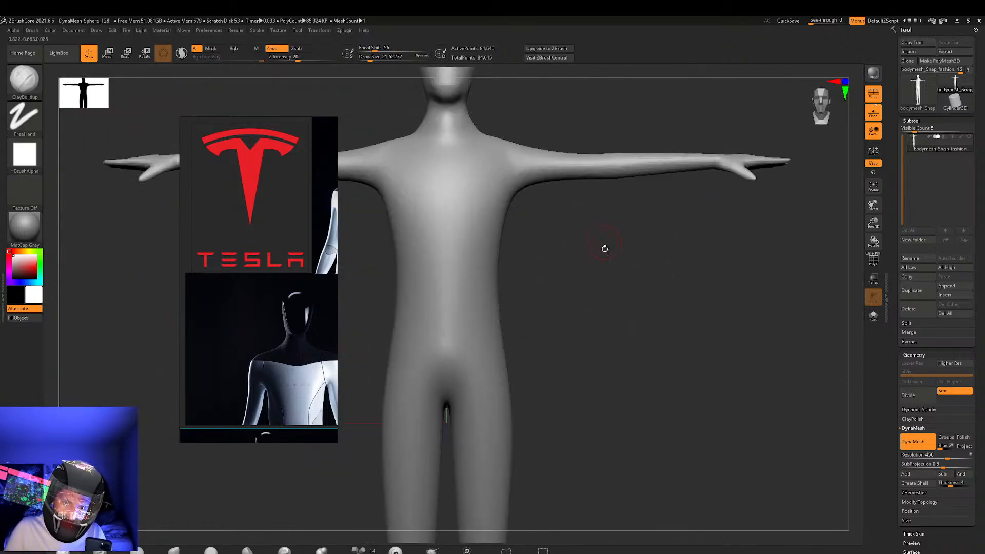
Switch to Cinema 4D and examine the high-poly body mesh from all sides, including the hands, legs and feet
{"action": "left_click", "coordinate": [958, 21]}
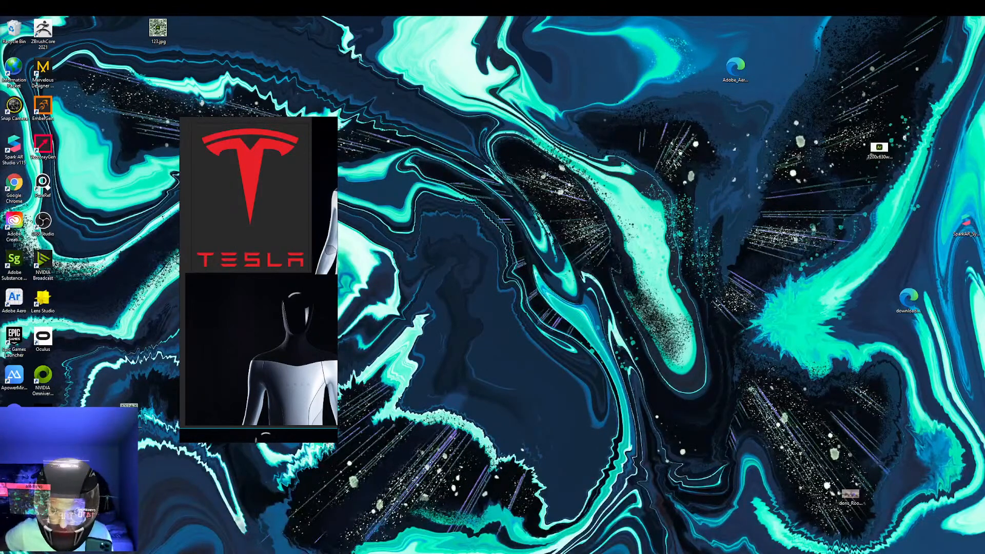
{"action": "key", "text": "alt+Tab"}
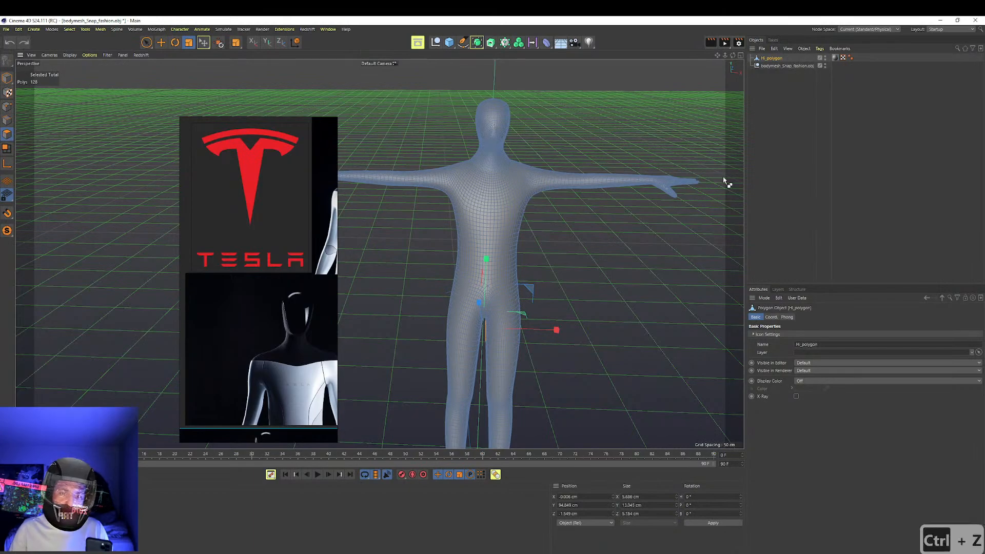
{"action": "left_click", "coordinate": [800, 148]}
{"action": "left_click_drag", "start_coordinate": [636, 210], "coordinate": [579, 255], "text": "alt"}
{"action": "right_click_drag", "start_coordinate": [603, 273], "coordinate": [666, 224], "text": "alt"}
{"action": "middle_click_drag", "start_coordinate": [666, 223], "coordinate": [581, 162], "text": "alt"}
{"action": "left_click_drag", "start_coordinate": [581, 162], "coordinate": [595, 407], "text": "alt"}
{"action": "middle_click_drag", "start_coordinate": [639, 301], "coordinate": [509, 134], "text": "alt"}
{"action": "right_click_drag", "start_coordinate": [495, 202], "coordinate": [578, 220], "text": "alt"}
{"action": "mouse_move", "coordinate": [548, 229]}
{"action": "left_mouse_down", "text": "alt"}
{"action": "mouse_move", "coordinate": [532, 200]}
{"action": "mouse_move", "coordinate": [515, 198]}
{"action": "mouse_move", "coordinate": [501, 149]}
{"action": "mouse_move", "coordinate": [605, 245]}
{"action": "mouse_move", "coordinate": [508, 188]}
{"action": "mouse_move", "coordinate": [518, 205]}
{"action": "mouse_move", "coordinate": [451, 224]}
{"action": "mouse_move", "coordinate": [558, 230]}
{"action": "mouse_move", "coordinate": [577, 187]}
{"action": "mouse_move", "coordinate": [526, 232]}
{"action": "mouse_move", "coordinate": [542, 230]}
{"action": "left_mouse_up", "text": "alt"}
{"action": "right_click_drag", "start_coordinate": [616, 158], "coordinate": [390, 220], "text": "alt"}
{"action": "middle_click_drag", "start_coordinate": [390, 221], "coordinate": [517, 308], "text": "alt"}
{"action": "left_click_drag", "start_coordinate": [516, 308], "coordinate": [552, 210], "text": "alt"}
{"action": "right_click_drag", "start_coordinate": [551, 210], "coordinate": [423, 168], "text": "alt"}
{"action": "right_click_drag", "start_coordinate": [488, 169], "coordinate": [319, 180], "text": "alt"}
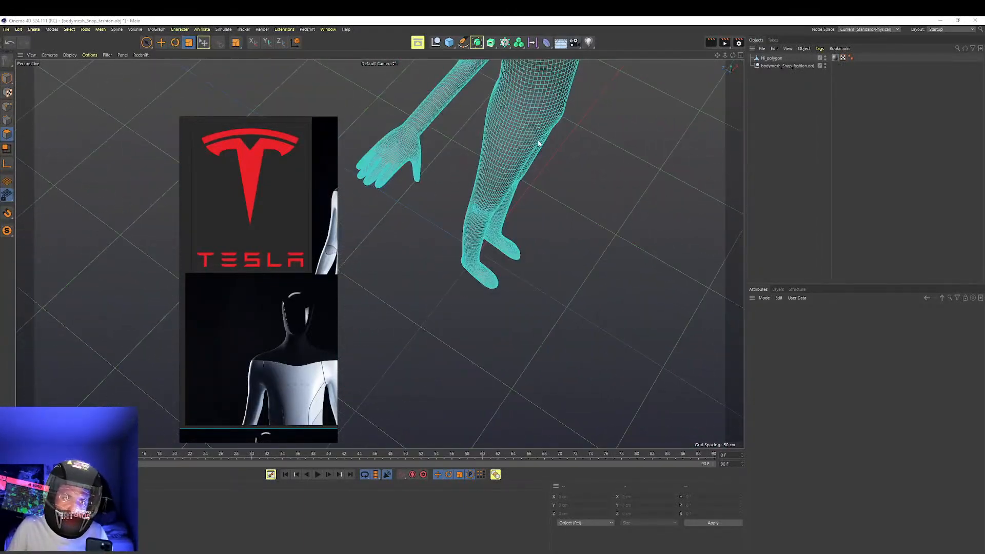
{"action": "left_click_drag", "start_coordinate": [537, 144], "coordinate": [691, 107], "text": "alt"}
{"action": "right_click_drag", "start_coordinate": [672, 140], "coordinate": [577, 217], "text": "alt"}
Undo the earlier edits until the head_low mesh is back inside its Subdivision Surface, and hide the Subdivision Surface in the viewport
{"action": "key", "text": "ctrl+z"}
{"action": "key", "text": "ctrl+z"}
{"action": "key", "text": "ctrl+z"}
{"action": "key", "text": "ctrl+z"}
{"action": "key", "text": "ctrl+z"}
{"action": "key", "text": "ctrl+z"}
{"action": "key", "text": "ctrl+z"}
{"action": "key", "text": "ctrl+z"}
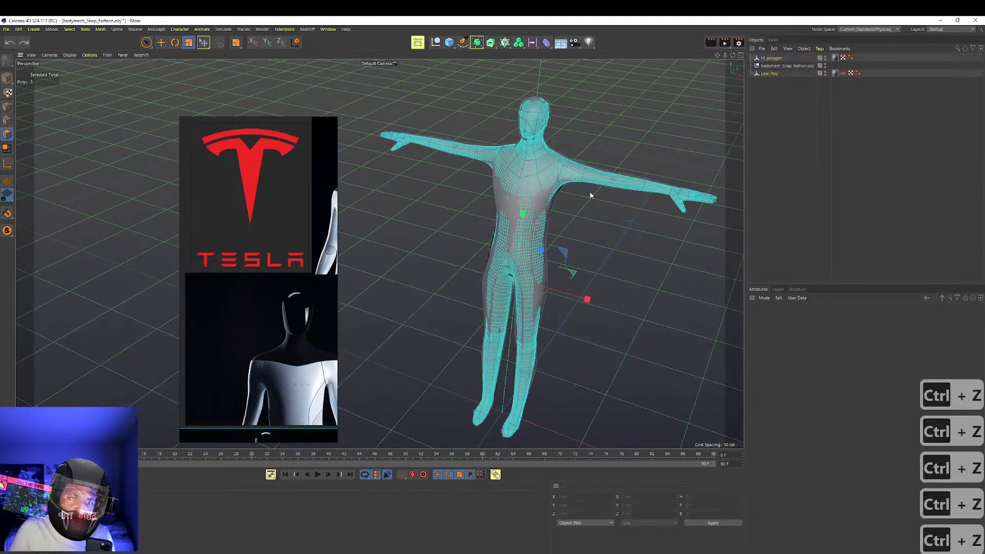
{"action": "key", "text": "ctrl+z"}
{"action": "key", "text": "ctrl+z"}
{"action": "key", "text": "ctrl+z"}
{"action": "key", "text": "ctrl+z"}
{"action": "key", "text": "ctrl+z"}
{"action": "key", "text": "ctrl+z"}
{"action": "key", "text": "ctrl+z"}
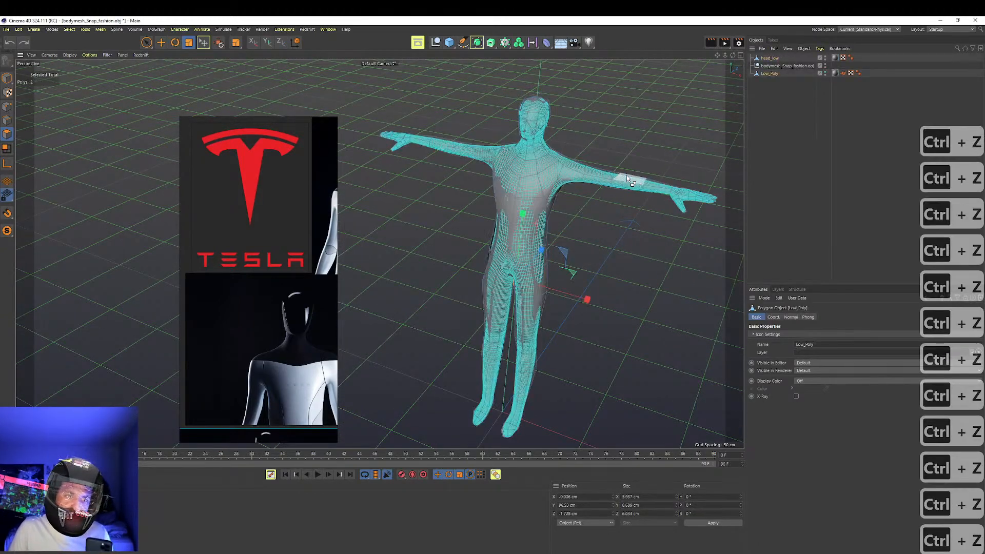
{"action": "key", "text": "ctrl+z"}
{"action": "key", "text": "ctrl+z"}
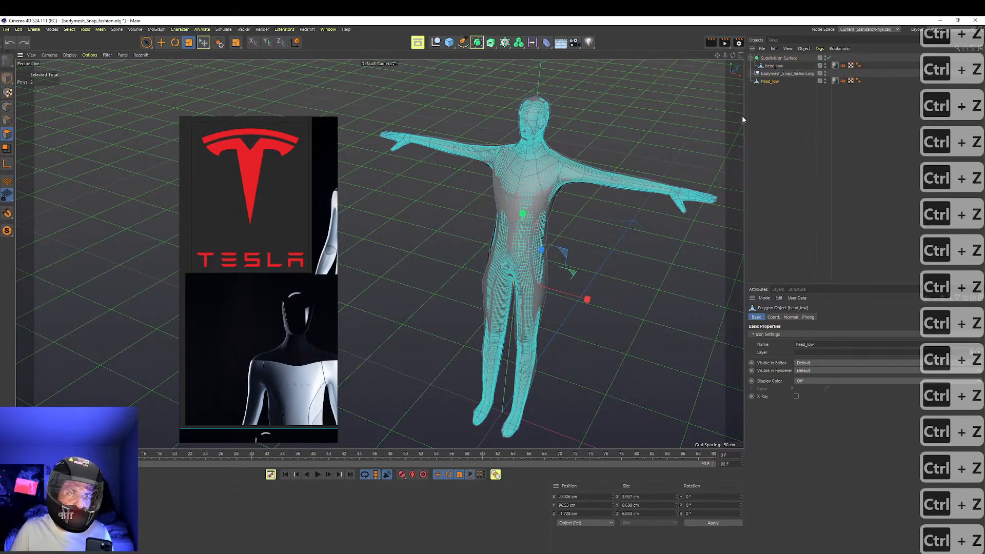
{"action": "left_click", "coordinate": [825, 58], "text": "alt"}
Start rebuilding the missing middle fingertip with the Polygon Pen, extruding polygons from the open edges of the low-poly hand
{"action": "left_click_drag", "start_coordinate": [617, 226], "coordinate": [679, 198], "text": "alt"}
{"action": "scroll", "coordinate": [679, 198], "scroll_direction": "up", "scroll_amount": 4}
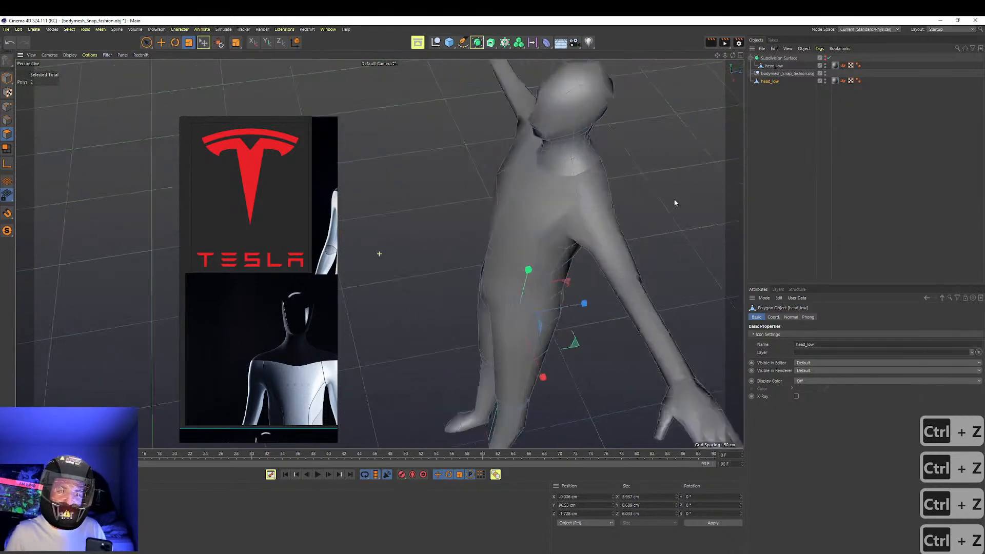
{"action": "middle_click_drag", "start_coordinate": [667, 290], "coordinate": [583, 124], "text": "alt"}
{"action": "left_click_drag", "start_coordinate": [583, 124], "coordinate": [568, 226], "text": "alt"}
{"action": "scroll", "coordinate": [627, 223], "scroll_direction": "up", "scroll_amount": 5}
{"action": "left_click_drag", "start_coordinate": [627, 222], "coordinate": [532, 244], "text": "alt"}
{"action": "key", "text": "m"}
{"action": "key", "text": "e"}
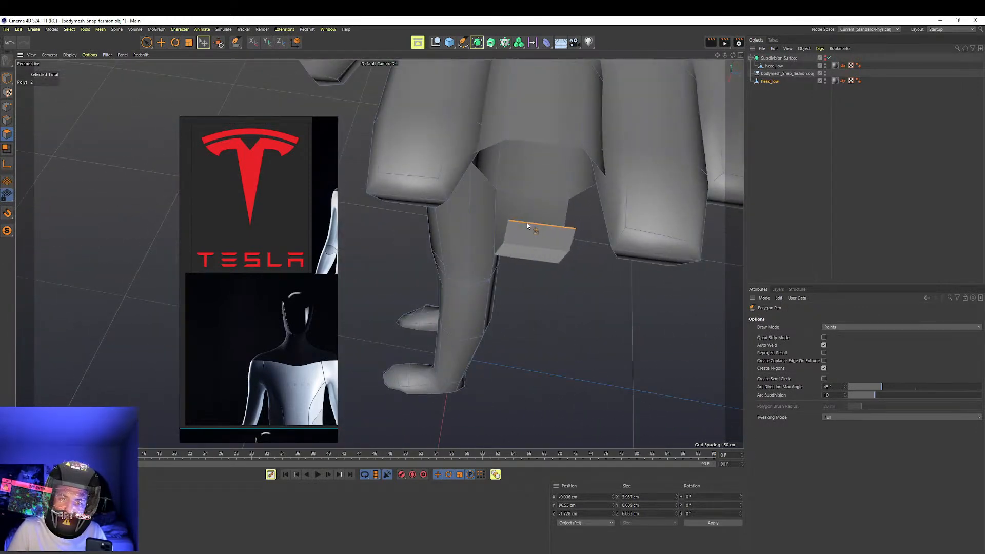
{"action": "mouse_move", "coordinate": [521, 152]}
{"action": "left_mouse_down", "text": "ctrl"}
{"action": "mouse_move", "coordinate": [573, 110]}
{"action": "mouse_move", "coordinate": [530, 141]}
{"action": "left_mouse_up", "text": "ctrl"}
{"action": "key", "text": "ctrl+z"}
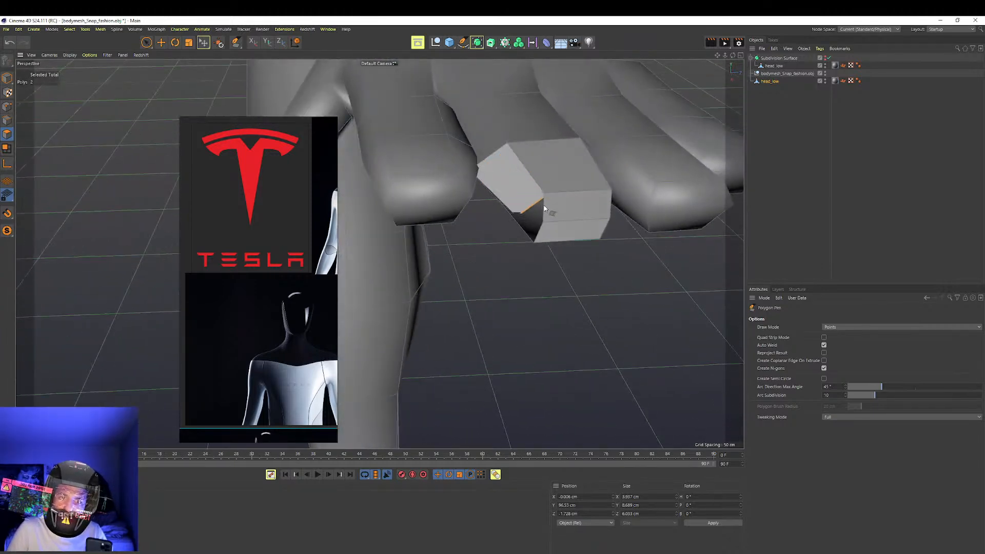
Close the remaining sides and underside of the middle fingertip with the Polygon Pen
{"action": "left_click_drag", "start_coordinate": [546, 218], "coordinate": [452, 287], "text": "alt"}
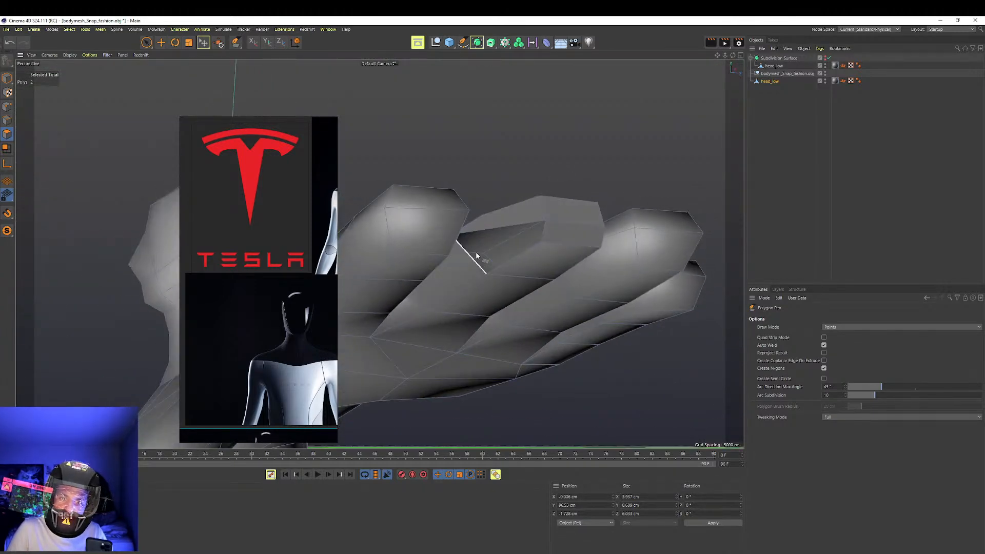
{"action": "mouse_move", "coordinate": [551, 232]}
{"action": "left_mouse_down", "text": "alt"}
{"action": "mouse_move", "coordinate": [475, 266]}
{"action": "mouse_move", "coordinate": [588, 215]}
{"action": "mouse_move", "coordinate": [460, 221]}
{"action": "mouse_move", "coordinate": [520, 254]}
{"action": "mouse_move", "coordinate": [560, 166]}
{"action": "mouse_move", "coordinate": [548, 233]}
{"action": "left_mouse_up", "text": "alt"}
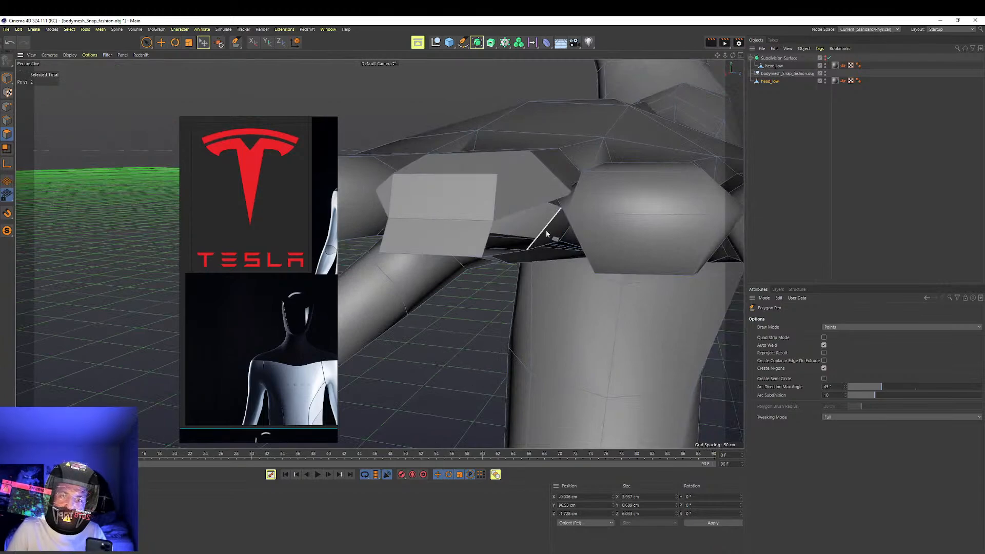
{"action": "left_click_drag", "start_coordinate": [488, 243], "coordinate": [494, 276], "text": "alt"}
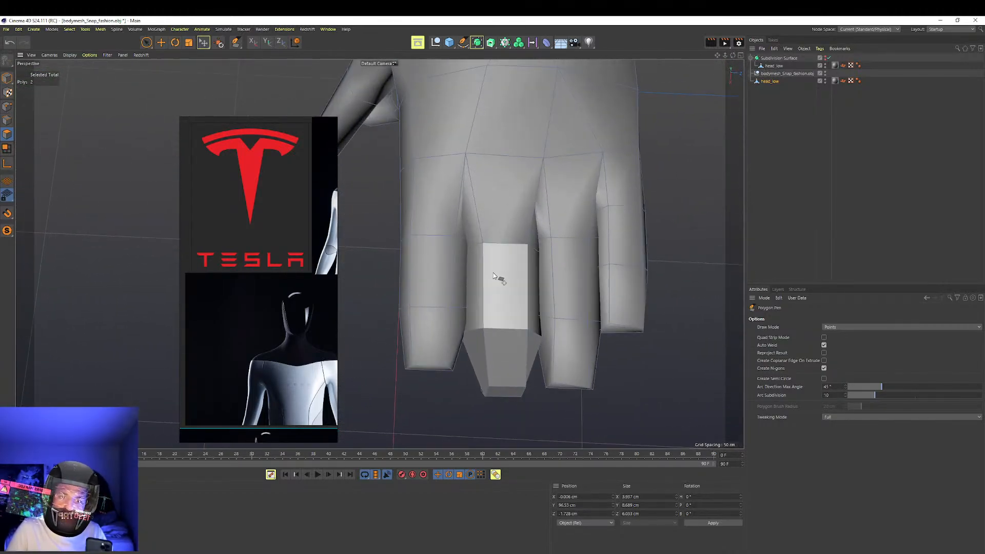
Replace the old head_low inside the Subdivision Surface with the repaired head_low, and show the smoothed result
{"action": "left_click", "coordinate": [773, 66]}
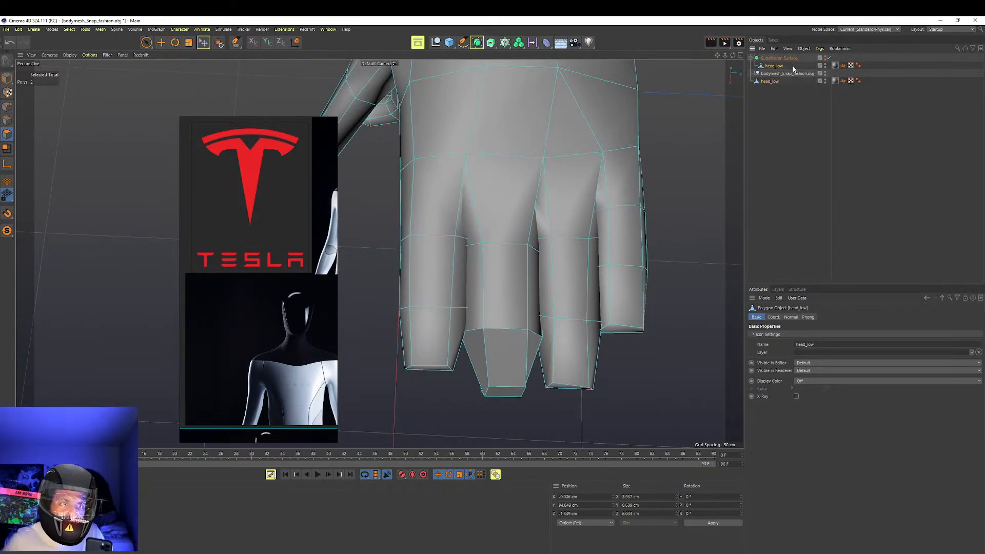
{"action": "key", "text": "Delete"}
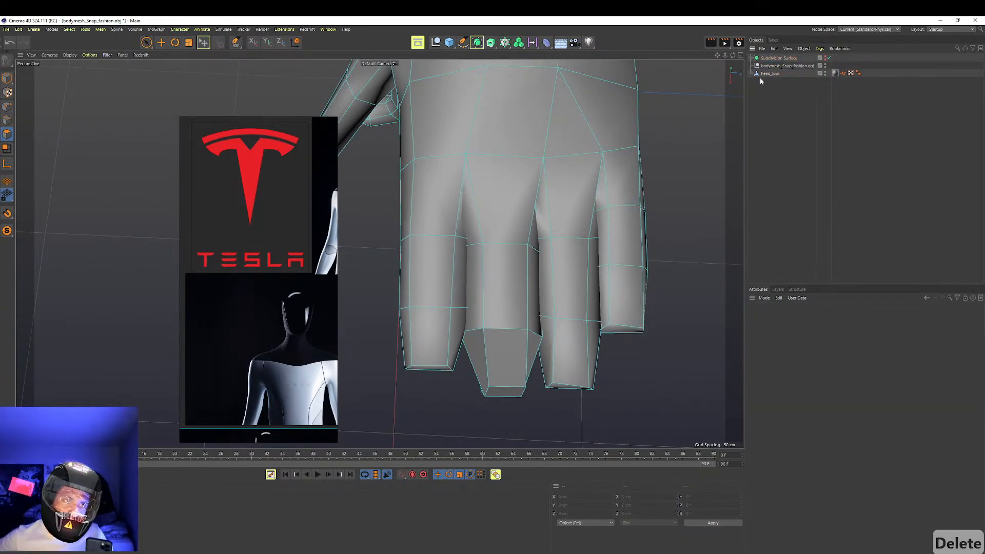
{"action": "left_click_drag", "start_coordinate": [768, 74], "coordinate": [771, 59]}
{"action": "left_click", "coordinate": [780, 59]}
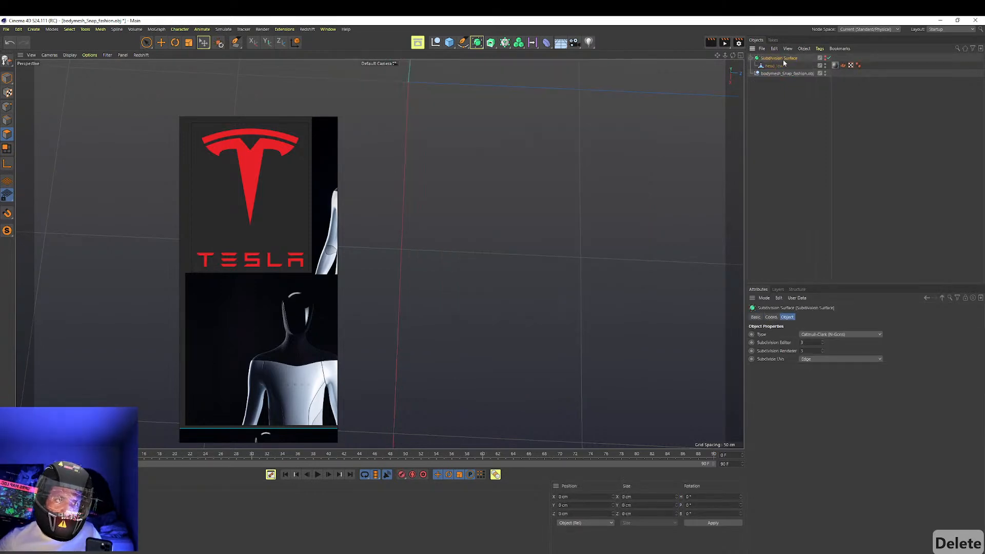
{"action": "left_click", "coordinate": [829, 58]}
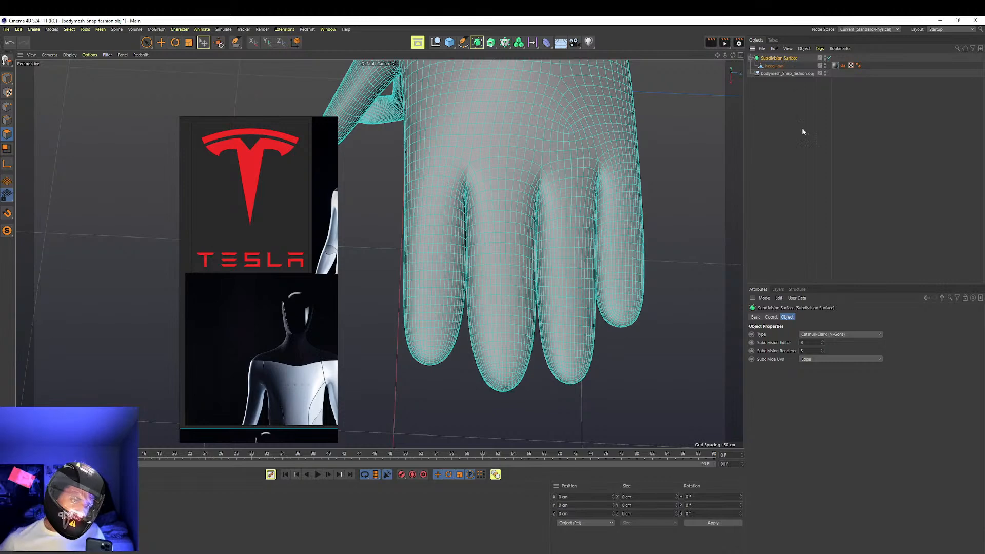
Set the Subdivision Surface's editor level to 1 and its renderer level to 2
{"action": "left_click", "coordinate": [824, 342]}
{"action": "left_click", "coordinate": [824, 343]}
{"action": "left_click", "coordinate": [822, 345]}
{"action": "left_click", "coordinate": [822, 345]}
{"action": "left_click", "coordinate": [822, 345]}
{"action": "left_click", "coordinate": [822, 345]}
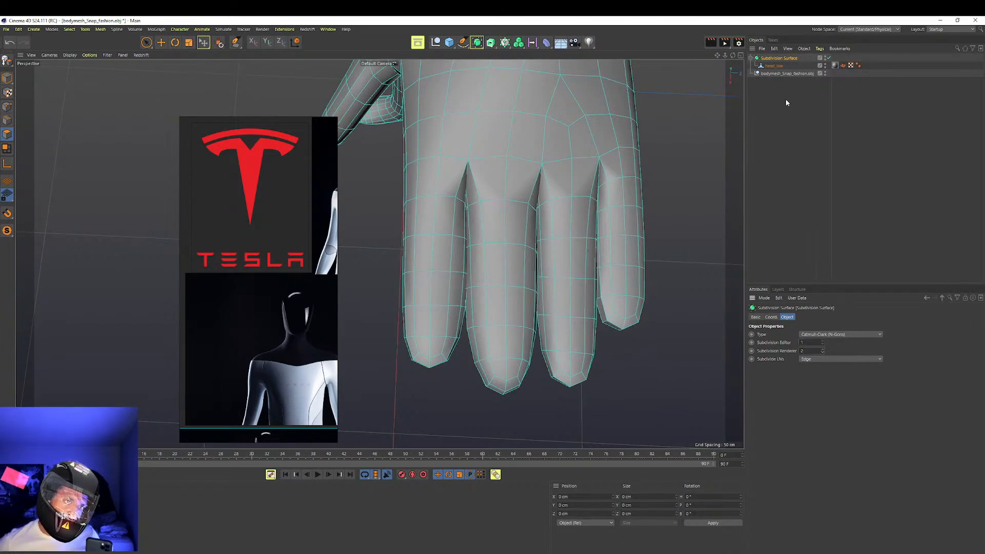
Select the polygon loops around the index finger of the head_low mesh with Loop Selection
{"action": "left_click", "coordinate": [776, 67]}
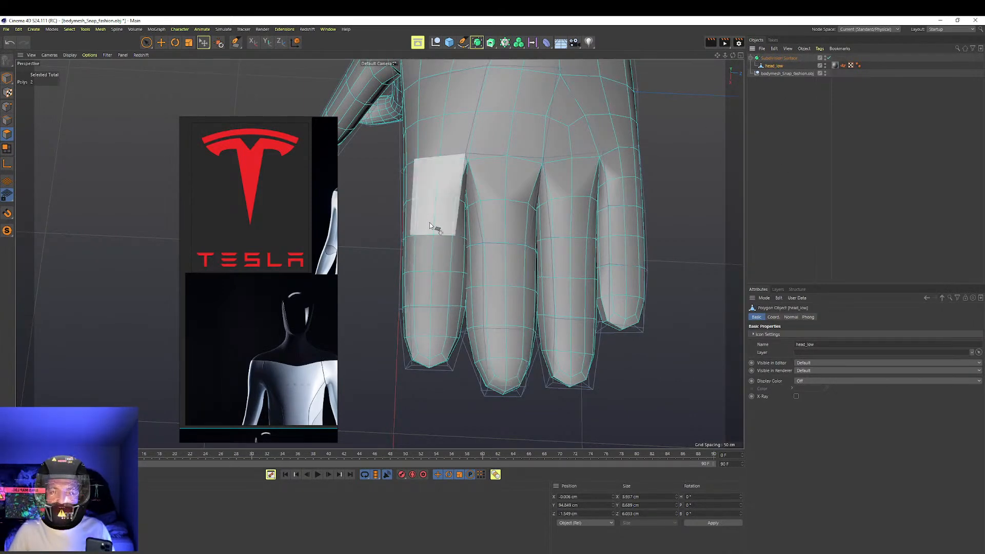
{"action": "scroll", "coordinate": [428, 226], "scroll_direction": "down", "scroll_amount": 3}
{"action": "scroll", "coordinate": [428, 226], "scroll_direction": "up", "scroll_amount": 1}
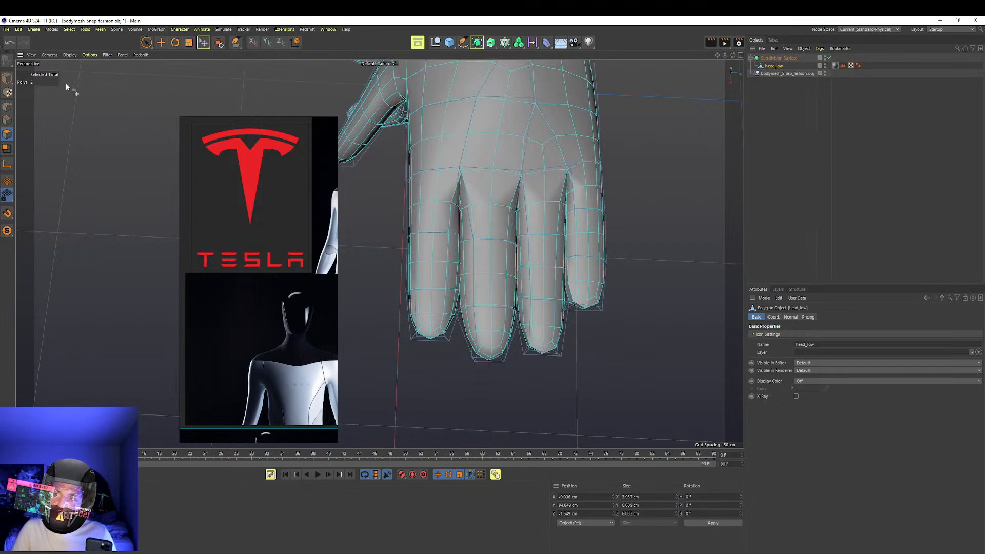
{"action": "key", "text": "u"}
{"action": "key", "text": "l"}
{"action": "left_click", "coordinate": [440, 208]}
{"action": "left_click", "coordinate": [440, 310], "text": "shift"}
{"action": "mouse_move", "coordinate": [440, 309]}
{"action": "left_mouse_down", "text": "alt"}
{"action": "mouse_move", "coordinate": [424, 294]}
{"action": "mouse_move", "coordinate": [436, 321]}
{"action": "left_mouse_up", "text": "alt"}
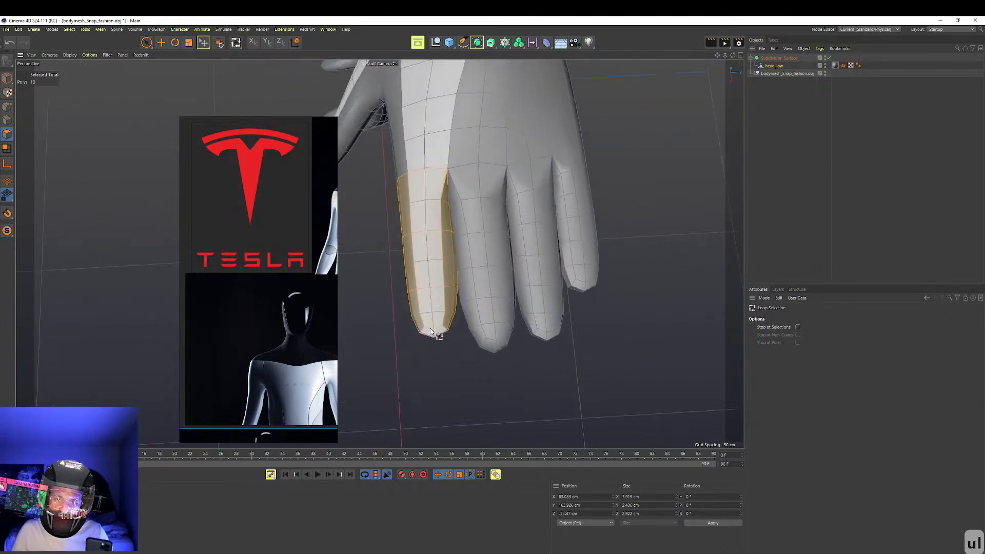
Undo the accidental changes and add the index fingertip's polygons to the selection with Live Selection
{"action": "left_click", "coordinate": [147, 42]}
{"action": "left_click_drag", "start_coordinate": [466, 281], "coordinate": [443, 254], "text": "alt"}
{"action": "key", "text": "ctrl+z"}
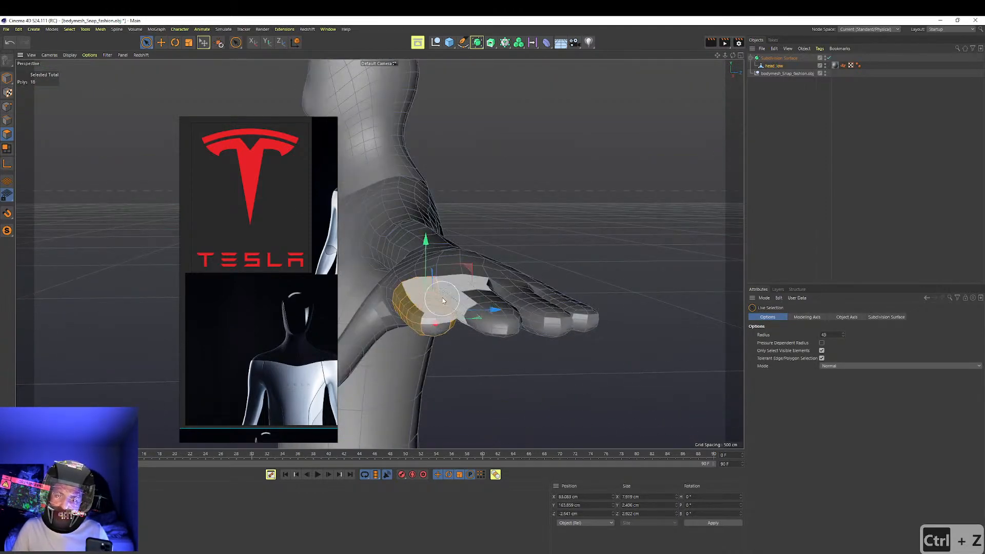
{"action": "key", "text": "ctrl+z"}
{"action": "left_click_drag", "start_coordinate": [438, 324], "coordinate": [466, 267], "text": "alt"}
{"action": "left_click", "coordinate": [426, 216], "text": "shift"}
Turn off the Subdivision Surface to work on the unsmoothed hand with the index finger still selected
{"action": "scroll", "coordinate": [501, 249], "scroll_direction": "down", "scroll_amount": 5}
{"action": "left_click_drag", "start_coordinate": [488, 233], "coordinate": [495, 292], "text": "alt"}
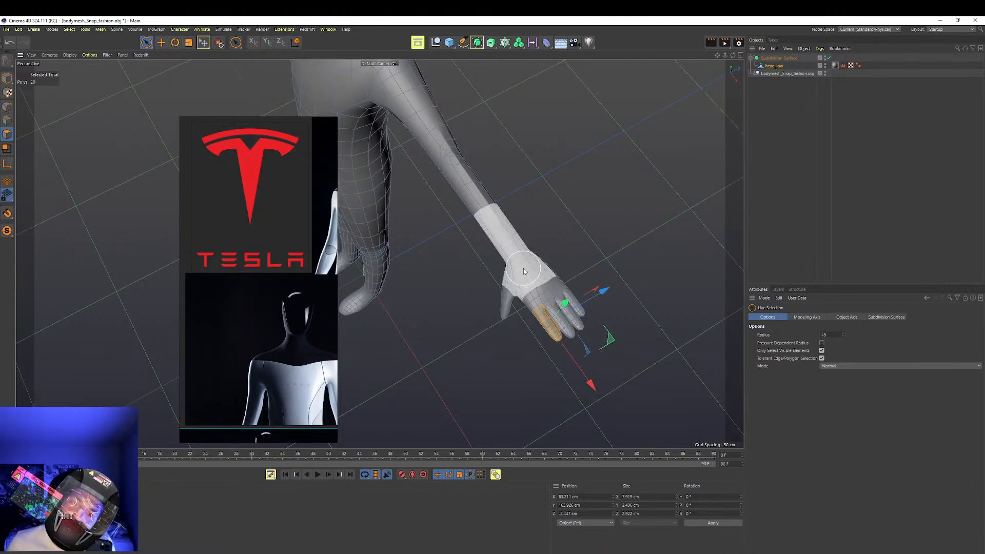
{"action": "left_click_drag", "start_coordinate": [554, 211], "coordinate": [349, 207], "text": "alt"}
{"action": "left_click", "coordinate": [829, 58]}
{"action": "middle_click_drag", "start_coordinate": [476, 422], "coordinate": [451, 211], "text": "alt"}
{"action": "right_click_drag", "start_coordinate": [451, 212], "coordinate": [534, 191], "text": "alt"}
{"action": "left_click_drag", "start_coordinate": [493, 198], "coordinate": [506, 233], "text": "alt"}
{"action": "right_click_drag", "start_coordinate": [517, 207], "coordinate": [469, 203], "text": "alt"}
{"action": "scroll", "coordinate": [470, 204], "scroll_direction": "up", "scroll_amount": 3}
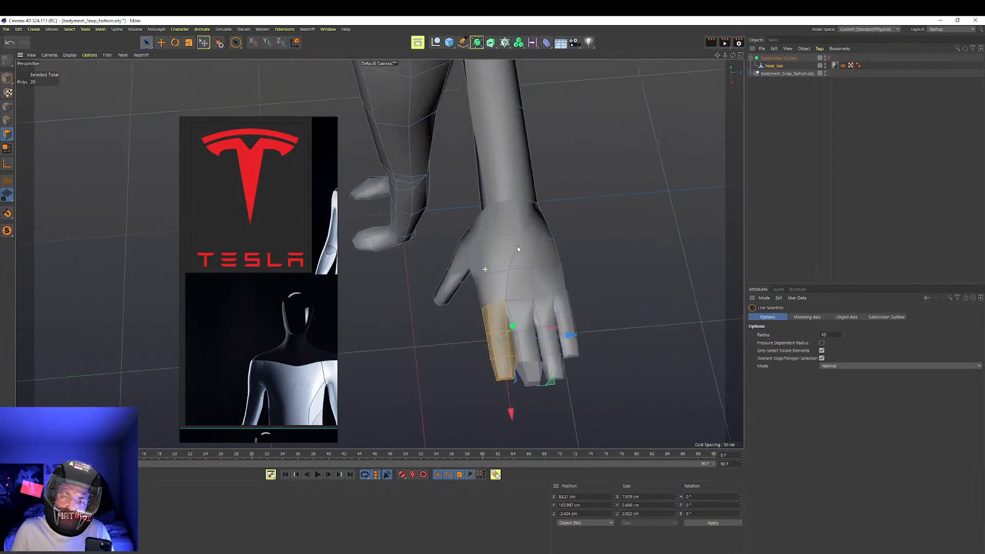
Move the index finger selection's modeling axis to the knuckle at its base, and undo the unwanted rotation
{"action": "key", "text": "r"}
{"action": "scroll", "coordinate": [532, 282], "scroll_direction": "up", "scroll_amount": 3}
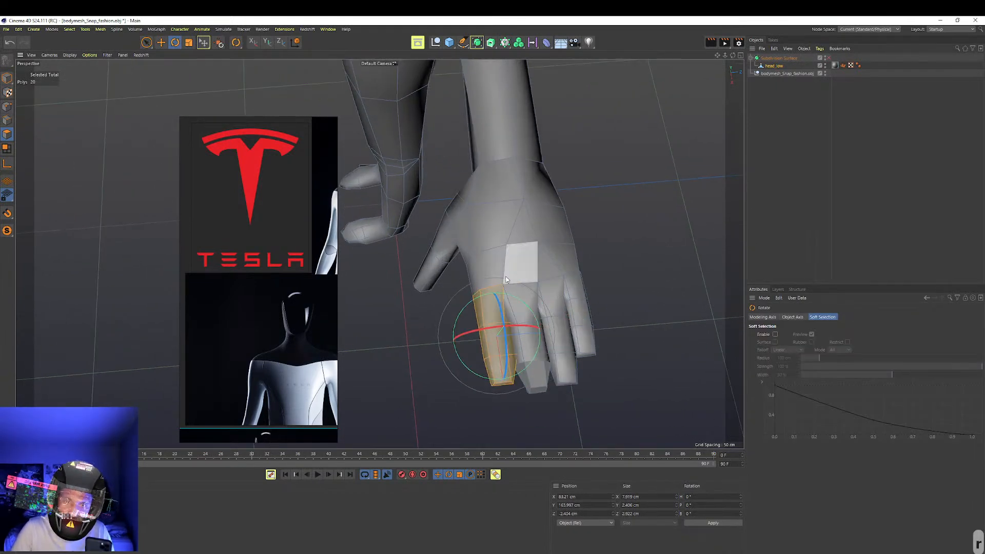
{"action": "key", "text": "e"}
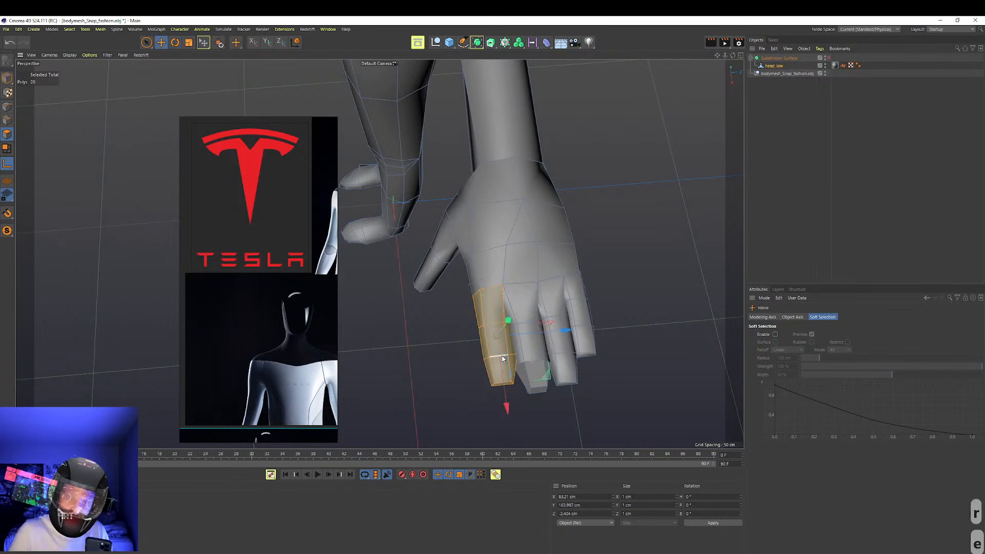
{"action": "left_click_drag", "start_coordinate": [503, 385], "coordinate": [521, 331]}
{"action": "key", "text": "r"}
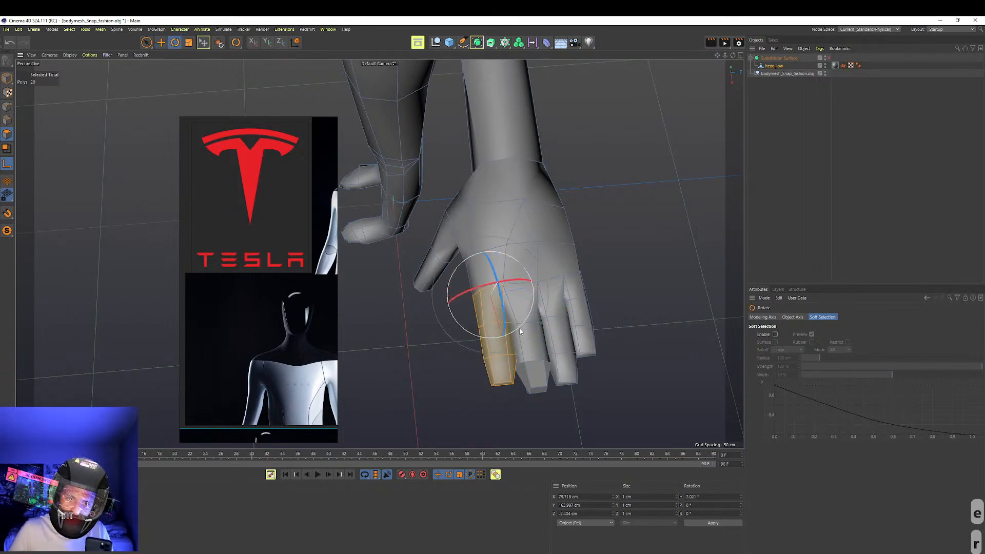
{"action": "key", "text": "ctrl+z"}
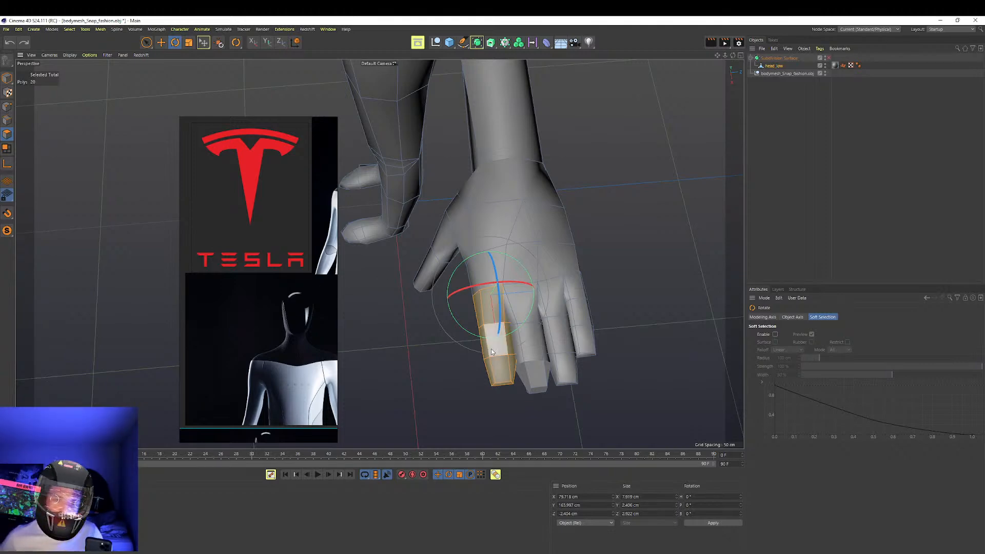
Rotate the index finger about its base away from the middle finger, and nudge it into place
{"action": "left_click_drag", "start_coordinate": [514, 333], "coordinate": [501, 338]}
{"action": "left_click_drag", "start_coordinate": [496, 302], "coordinate": [518, 333], "text": "alt"}
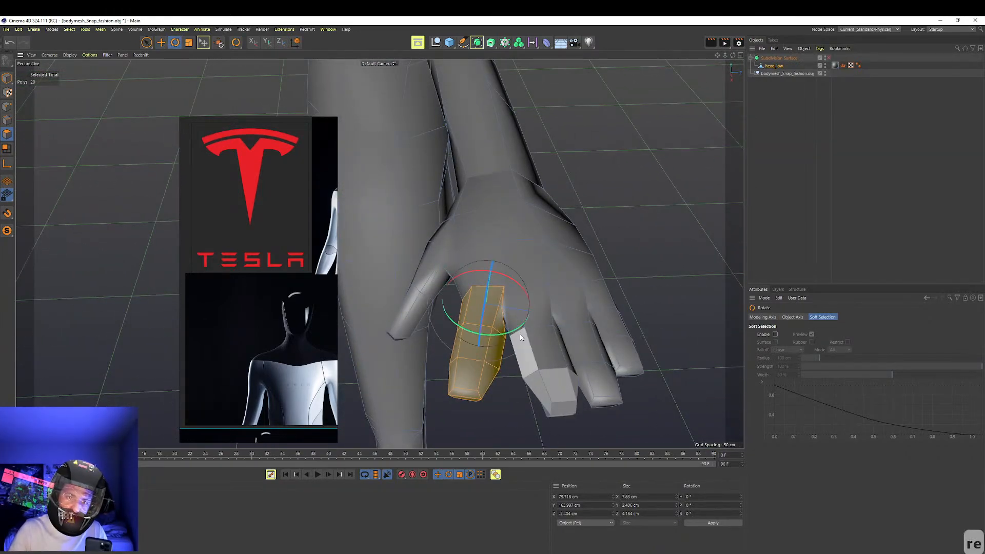
{"action": "key", "text": "e"}
{"action": "left_click_drag", "start_coordinate": [525, 342], "coordinate": [567, 308]}
Select the whole little finger, using Loop Selection for its segments and Live Selection for the tip
{"action": "key", "text": "u"}
{"action": "key", "text": "l"}
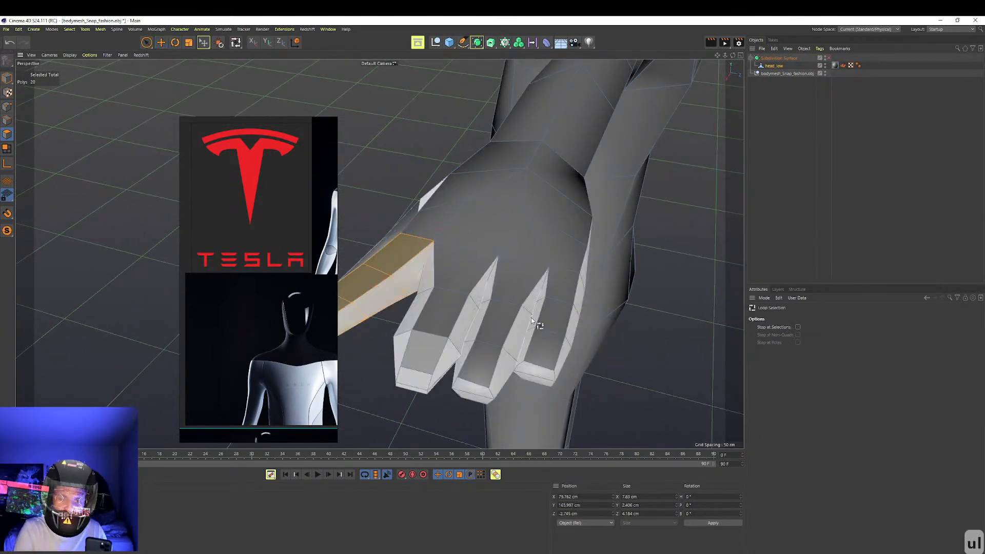
{"action": "left_click", "coordinate": [571, 296]}
{"action": "left_click", "coordinate": [571, 319], "text": "shift"}
{"action": "left_click", "coordinate": [561, 349], "text": "shift"}
{"action": "left_click_drag", "start_coordinate": [538, 383], "coordinate": [523, 359], "text": "alt"}
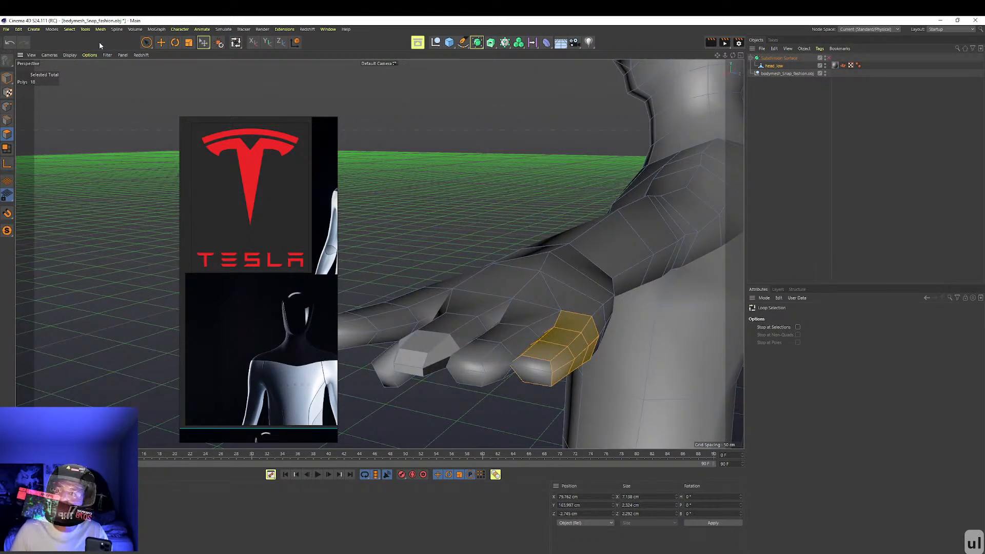
{"action": "left_click", "coordinate": [147, 42]}
{"action": "left_click_drag", "start_coordinate": [554, 319], "coordinate": [520, 234], "text": "alt"}
{"action": "middle_click_drag", "start_coordinate": [492, 341], "coordinate": [482, 340]}
{"action": "left_click", "coordinate": [483, 342], "text": "shift"}
Move the little finger selection's modeling axis to its base and rotate the finger outward from the hand
{"action": "left_click_drag", "start_coordinate": [495, 286], "coordinate": [489, 319], "text": "alt"}
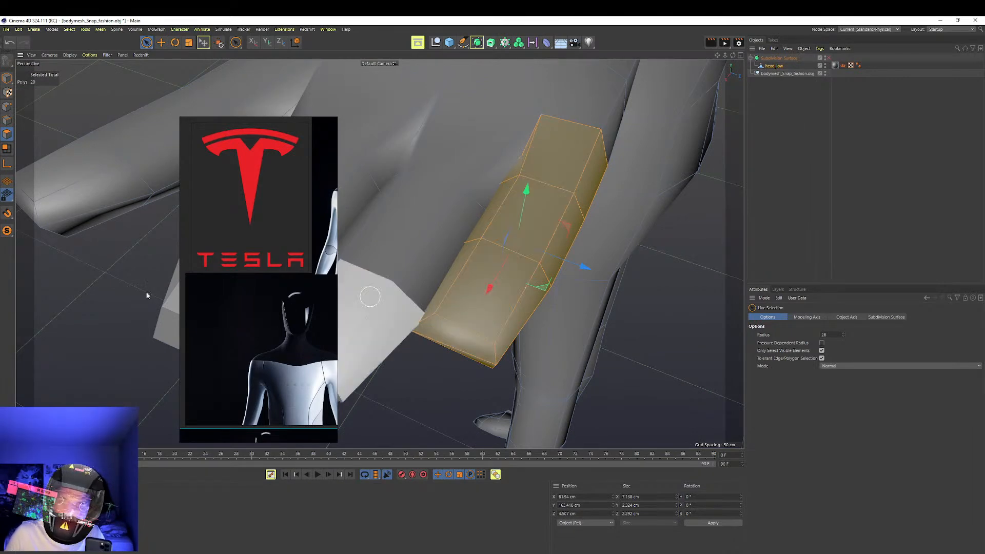
{"action": "left_click", "coordinate": [7, 164]}
{"action": "left_click_drag", "start_coordinate": [529, 226], "coordinate": [378, 252], "text": "alt"}
{"action": "left_click_drag", "start_coordinate": [418, 365], "coordinate": [510, 241]}
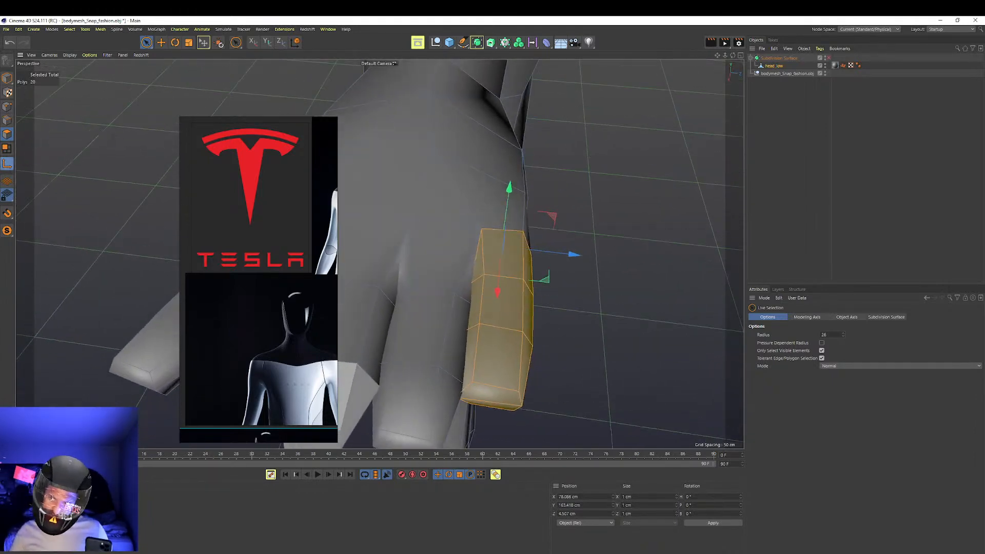
{"action": "left_click_drag", "start_coordinate": [446, 256], "coordinate": [436, 221], "text": "alt"}
{"action": "key", "text": "r"}
{"action": "left_click_drag", "start_coordinate": [519, 237], "coordinate": [535, 233]}
{"action": "left_click_drag", "start_coordinate": [516, 211], "coordinate": [508, 191], "text": "alt"}
Clear the selection and select the whole middle finger with Loop Selection, adding its tip with Live Selection
{"action": "key", "text": "ctrl+a"}
{"action": "left_click", "coordinate": [508, 237]}
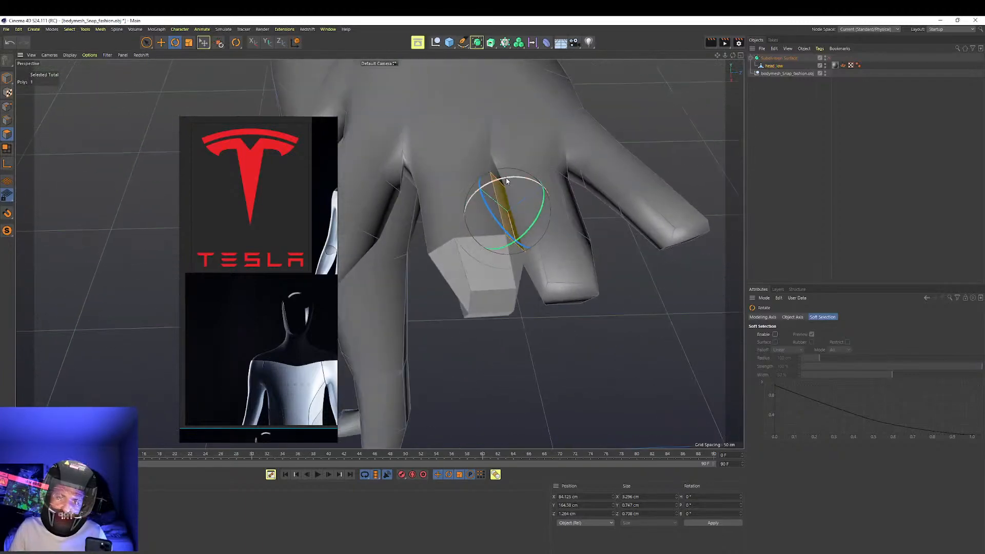
{"action": "key", "text": "u"}
{"action": "key", "text": "l"}
{"action": "left_click", "coordinate": [455, 161]}
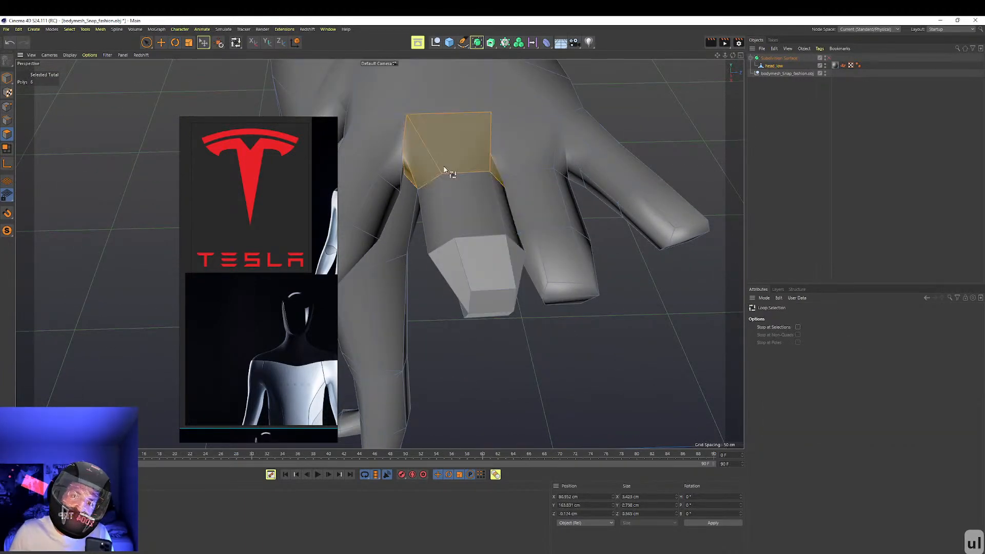
{"action": "left_click", "coordinate": [468, 262], "text": "shift"}
{"action": "left_click_drag", "start_coordinate": [481, 294], "coordinate": [450, 235], "text": "alt"}
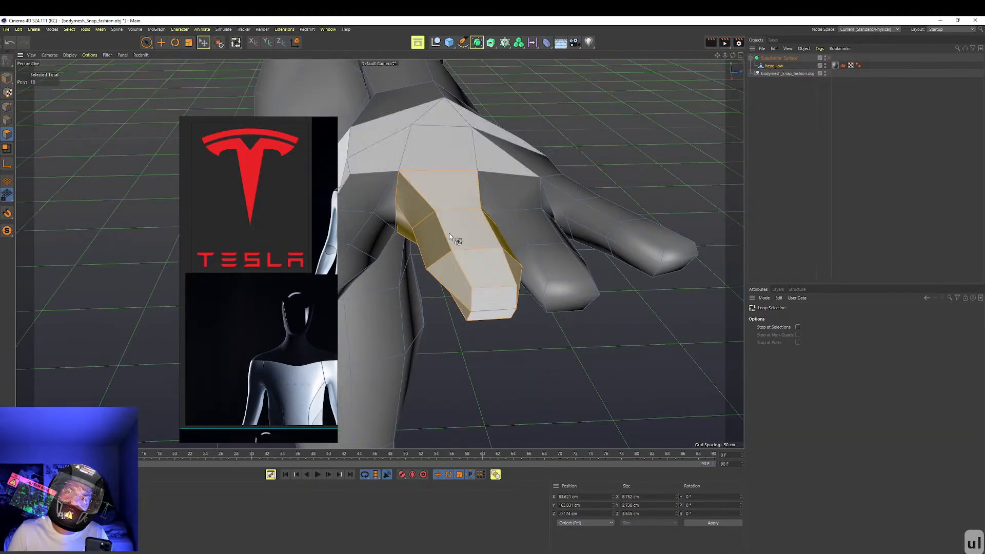
{"action": "left_click", "coordinate": [147, 42]}
{"action": "left_click", "coordinate": [471, 285], "text": "shift"}
{"action": "left_click_drag", "start_coordinate": [469, 288], "coordinate": [488, 194], "text": "alt"}
Nudge the middle finger into place with the Move tool, and turn the Subdivision Surface back on
{"action": "key", "text": "r"}
{"action": "key", "text": "w"}
{"action": "key", "text": "e"}
{"action": "left_click_drag", "start_coordinate": [470, 244], "coordinate": [706, 106], "text": "alt"}
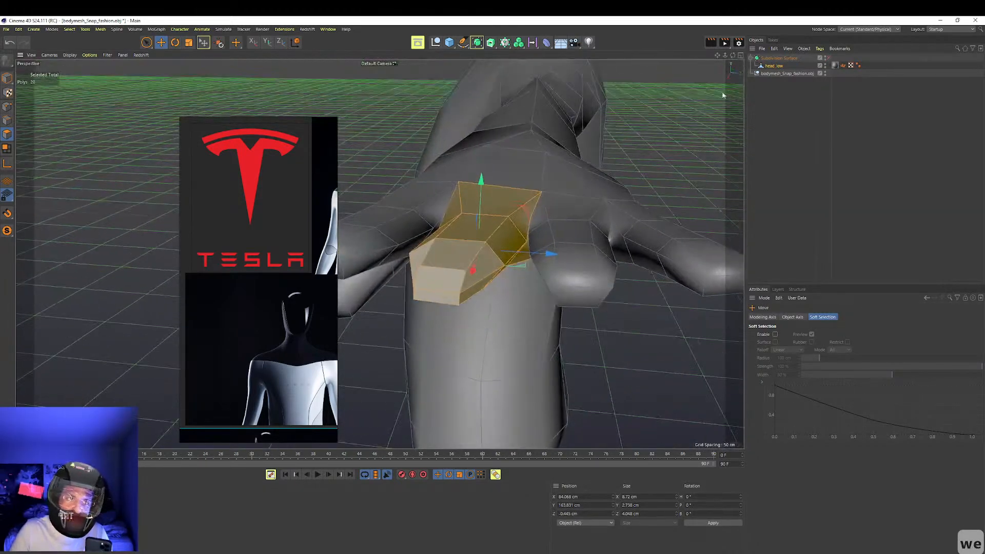
{"action": "left_click", "coordinate": [828, 58]}
{"action": "mouse_move", "coordinate": [552, 221]}
{"action": "left_mouse_down", "text": "alt"}
{"action": "mouse_move", "coordinate": [523, 245]}
{"action": "mouse_move", "coordinate": [554, 285]}
{"action": "mouse_move", "coordinate": [539, 241]}
{"action": "mouse_move", "coordinate": [557, 264]}
{"action": "mouse_move", "coordinate": [523, 281]}
{"action": "mouse_move", "coordinate": [535, 225]}
{"action": "left_mouse_up", "text": "alt"}
{"action": "scroll", "coordinate": [535, 226], "scroll_direction": "down", "scroll_amount": 3}
{"action": "middle_click_drag", "start_coordinate": [535, 220], "coordinate": [546, 281], "text": "alt"}
{"action": "scroll", "coordinate": [546, 281], "scroll_direction": "down", "scroll_amount": 6}
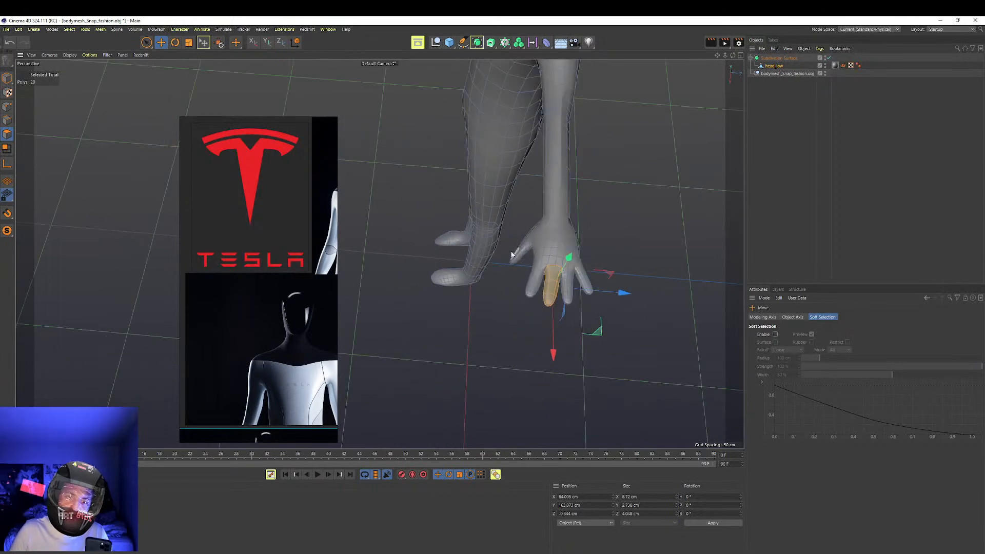
{"action": "left_click_drag", "start_coordinate": [498, 271], "coordinate": [554, 218], "text": "alt"}
{"action": "middle_click_drag", "start_coordinate": [554, 219], "coordinate": [592, 289], "text": "alt"}
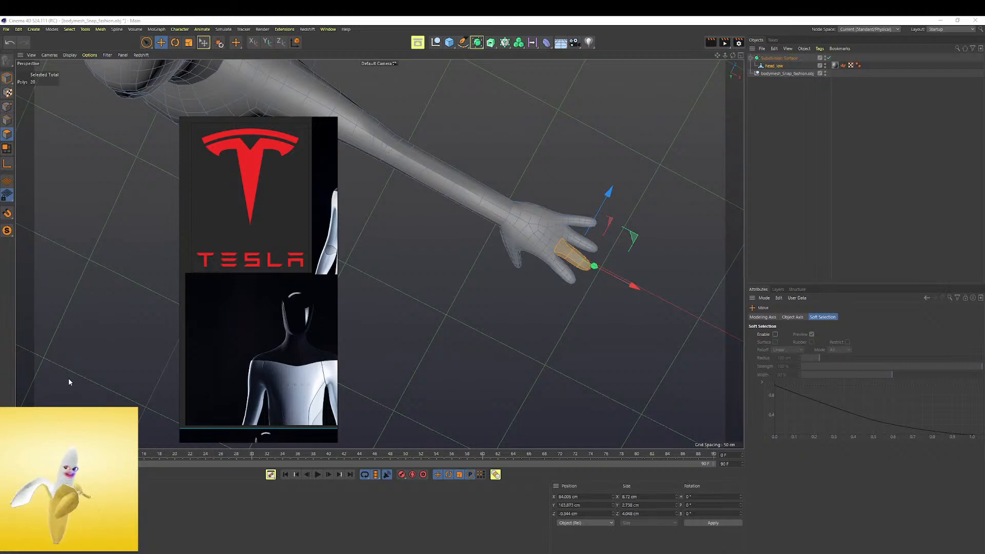
Move the webcam filter window aside and minimize it
{"action": "left_click_drag", "start_coordinate": [0, 290], "coordinate": [682, 233]}
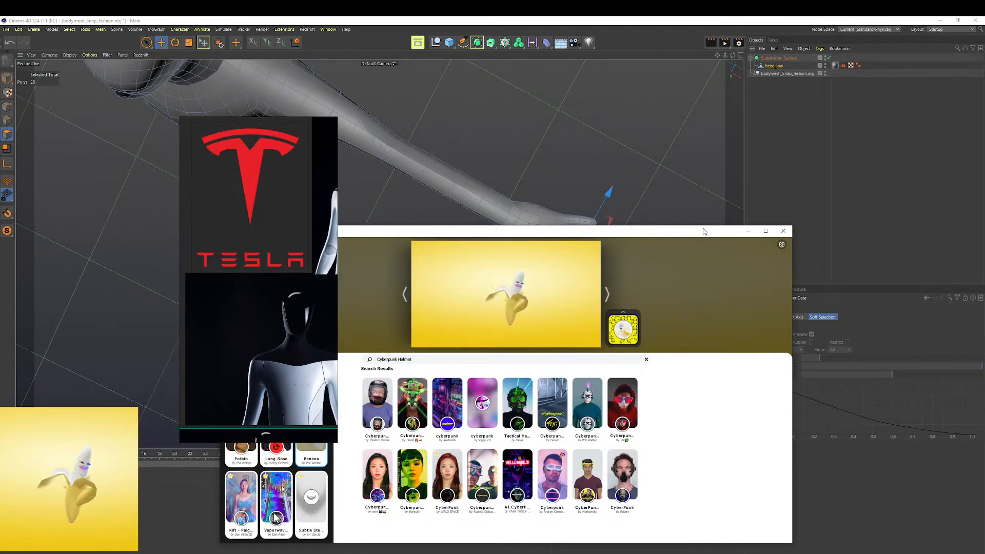
{"action": "left_click", "coordinate": [748, 231]}
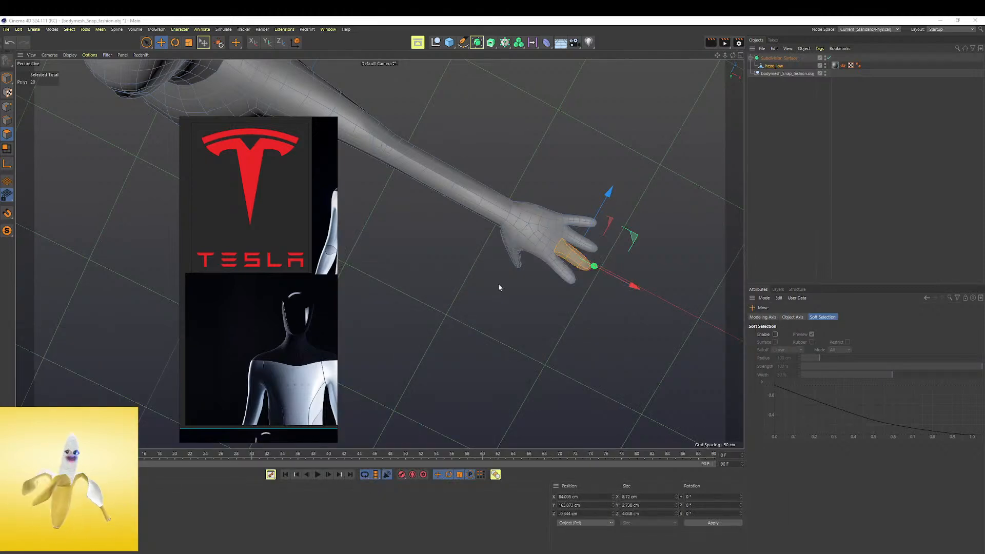
Select the whole index finger of the opposite hand, using Loop Selection for its segments and Live Selection for the tip
{"action": "left_click_drag", "start_coordinate": [407, 289], "coordinate": [491, 284], "text": "alt"}
{"action": "left_click_drag", "start_coordinate": [536, 237], "coordinate": [520, 262], "text": "alt"}
{"action": "right_click_drag", "start_coordinate": [520, 262], "coordinate": [480, 275], "text": "alt"}
{"action": "left_click_drag", "start_coordinate": [480, 275], "coordinate": [634, 392], "text": "alt"}
{"action": "middle_click_drag", "start_coordinate": [431, 190], "coordinate": [498, 261], "text": "alt"}
{"action": "left_click_drag", "start_coordinate": [497, 262], "coordinate": [449, 253], "text": "alt"}
{"action": "right_click_drag", "start_coordinate": [449, 253], "coordinate": [462, 261], "text": "alt"}
{"action": "left_click_drag", "start_coordinate": [462, 261], "coordinate": [464, 275], "text": "alt"}
{"action": "key", "text": "u"}
{"action": "key", "text": "l"}
{"action": "left_click", "coordinate": [449, 324]}
{"action": "left_click_drag", "start_coordinate": [450, 360], "coordinate": [450, 256], "text": "alt"}
{"action": "left_click", "coordinate": [146, 43]}
{"action": "left_click", "coordinate": [456, 319], "text": "shift"}
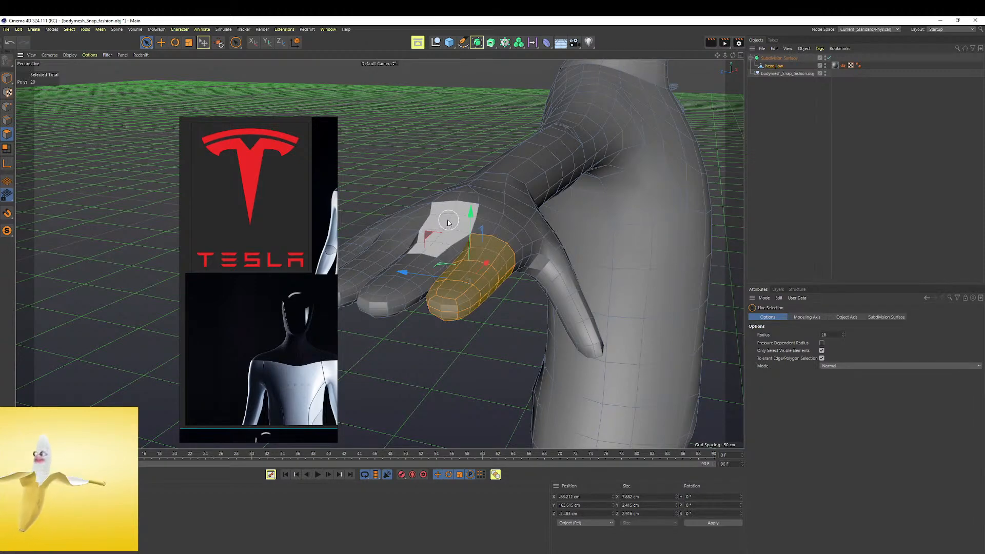
Move the selected index finger's modeling axis to the finger base and rotate the finger outward, away from the middle finger
{"action": "left_click_drag", "start_coordinate": [449, 222], "coordinate": [288, 220], "text": "alt"}
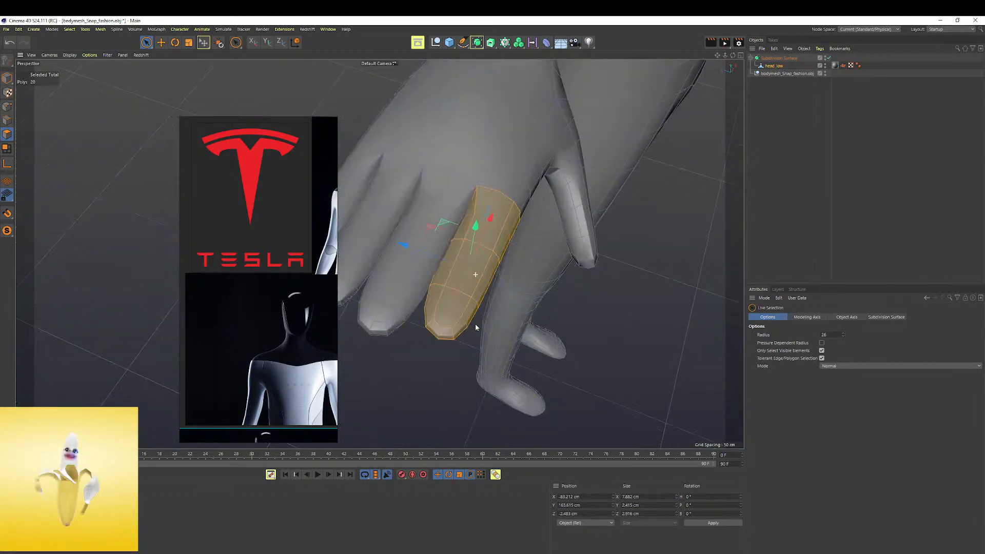
{"action": "left_click", "coordinate": [7, 163]}
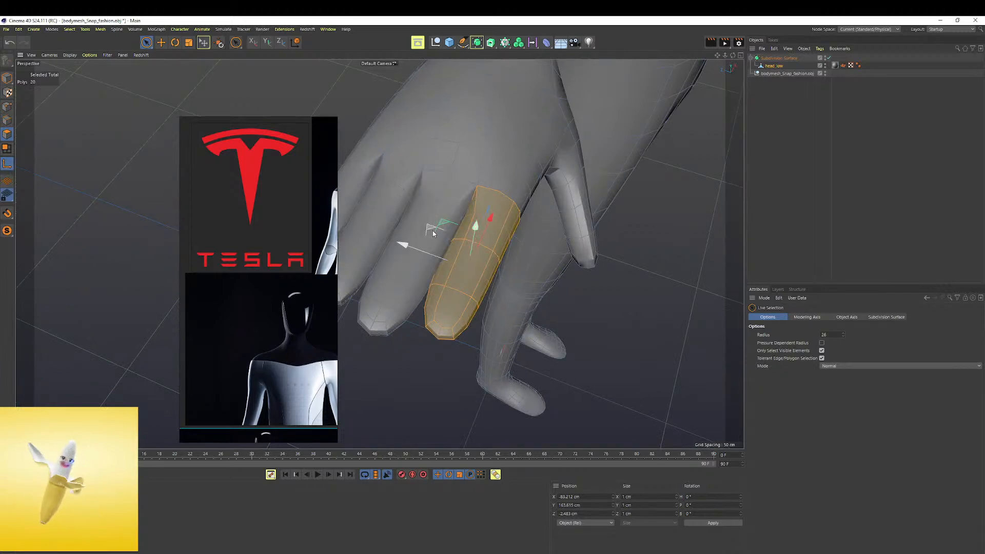
{"action": "left_click_drag", "start_coordinate": [472, 221], "coordinate": [491, 240], "text": "alt"}
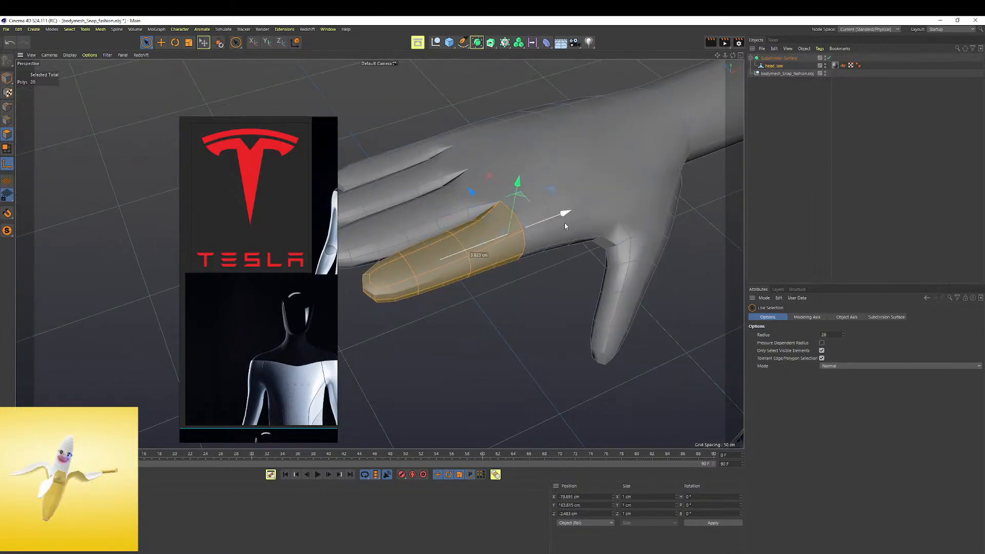
{"action": "left_click_drag", "start_coordinate": [564, 225], "coordinate": [568, 223]}
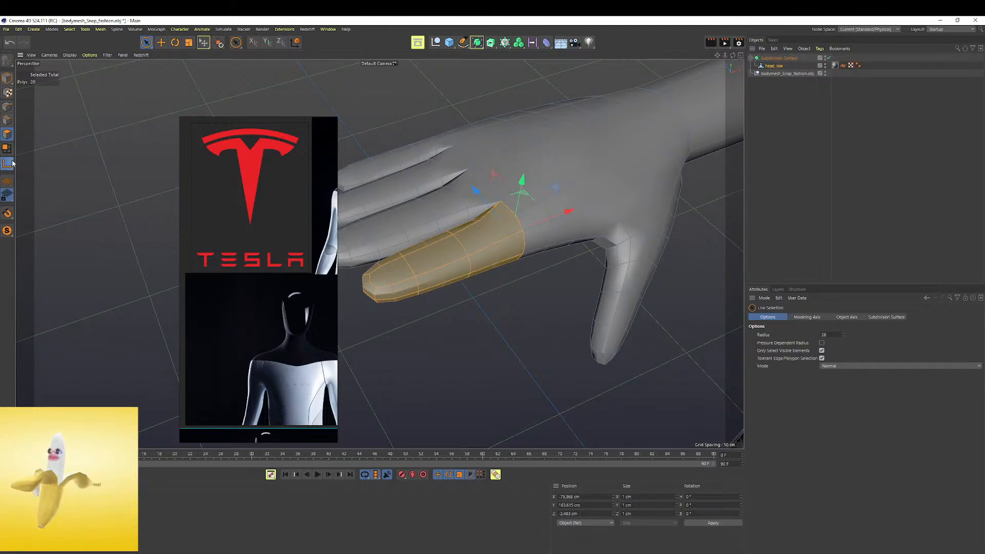
{"action": "left_click_drag", "start_coordinate": [498, 297], "coordinate": [524, 208], "text": "alt"}
{"action": "key", "text": "r"}
{"action": "middle_click_drag", "start_coordinate": [599, 248], "coordinate": [780, 285], "text": "alt"}
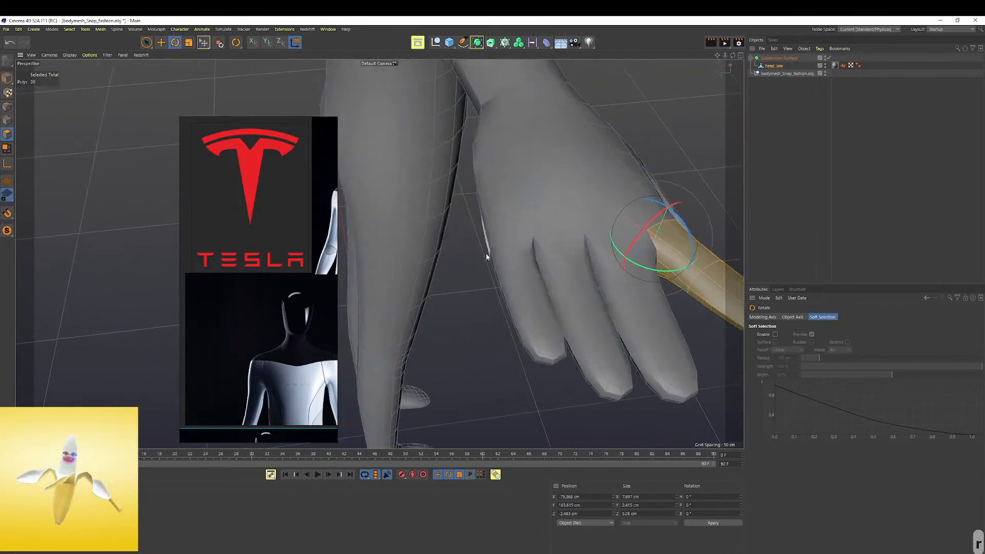
Select the whole little finger, using Loop Selection plus Live Selection for the tip, and shift its axis to the finger base
{"action": "key", "text": "u"}
{"action": "key", "text": "l"}
{"action": "left_click", "coordinate": [512, 256]}
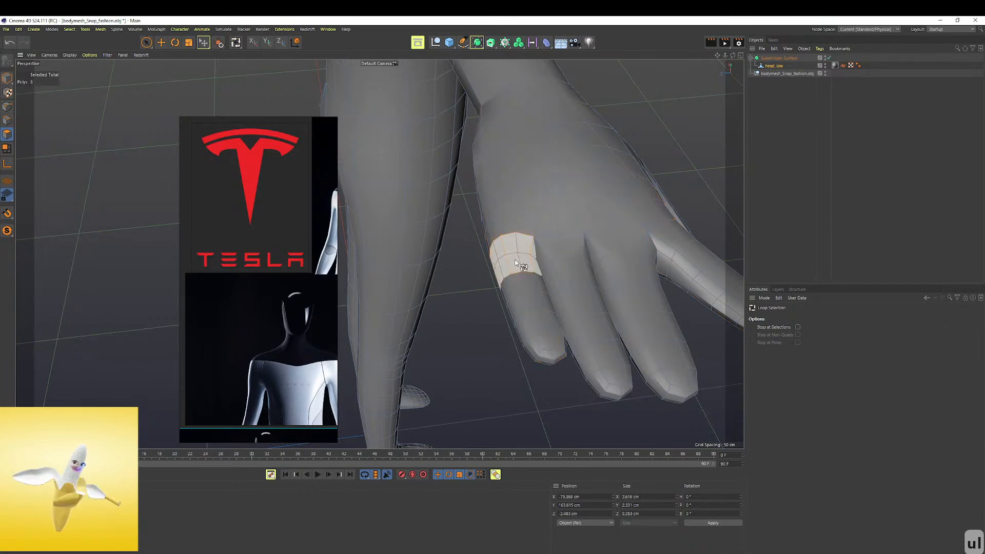
{"action": "left_click", "coordinate": [541, 293], "text": "shift"}
{"action": "left_click", "coordinate": [557, 335], "text": "shift"}
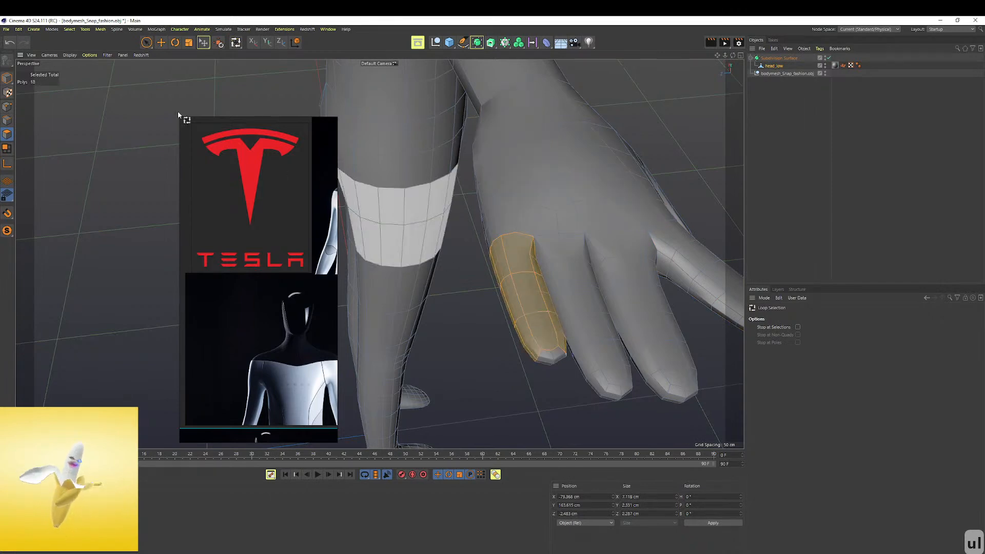
{"action": "left_click", "coordinate": [144, 45]}
{"action": "left_click_drag", "start_coordinate": [531, 335], "coordinate": [572, 405], "text": "alt"}
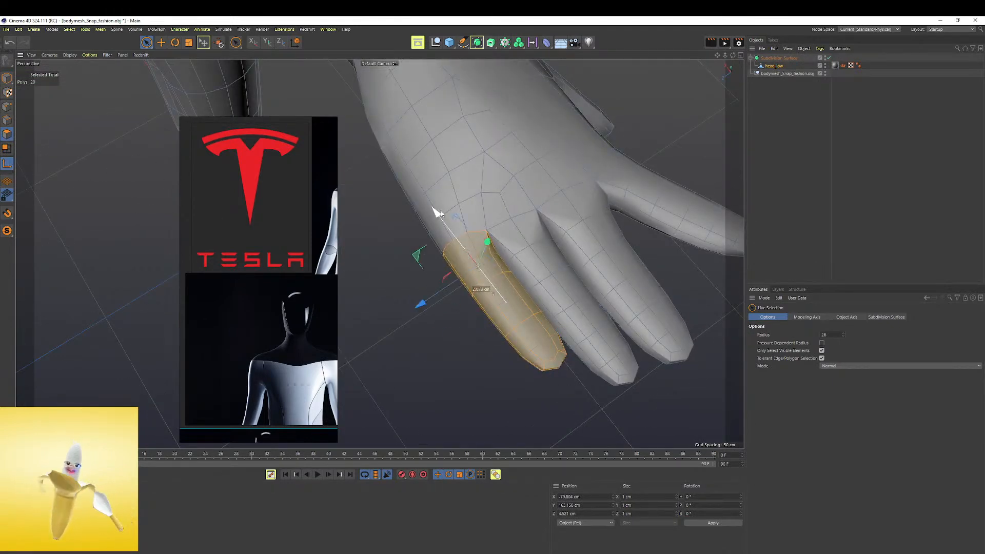
Rotate the little finger outward about its base, away from the ring finger
{"action": "key", "text": "r"}
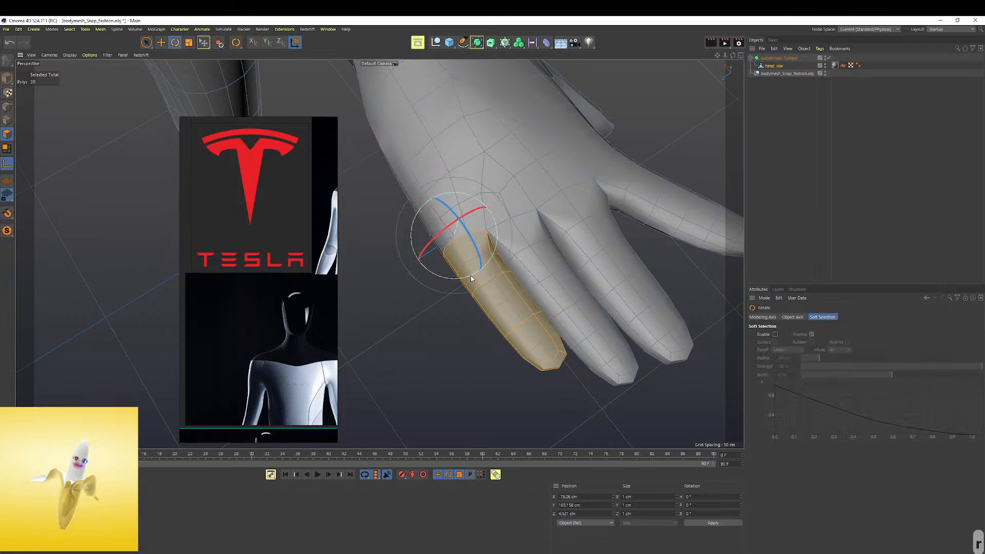
{"action": "left_click_drag", "start_coordinate": [447, 280], "coordinate": [401, 291]}
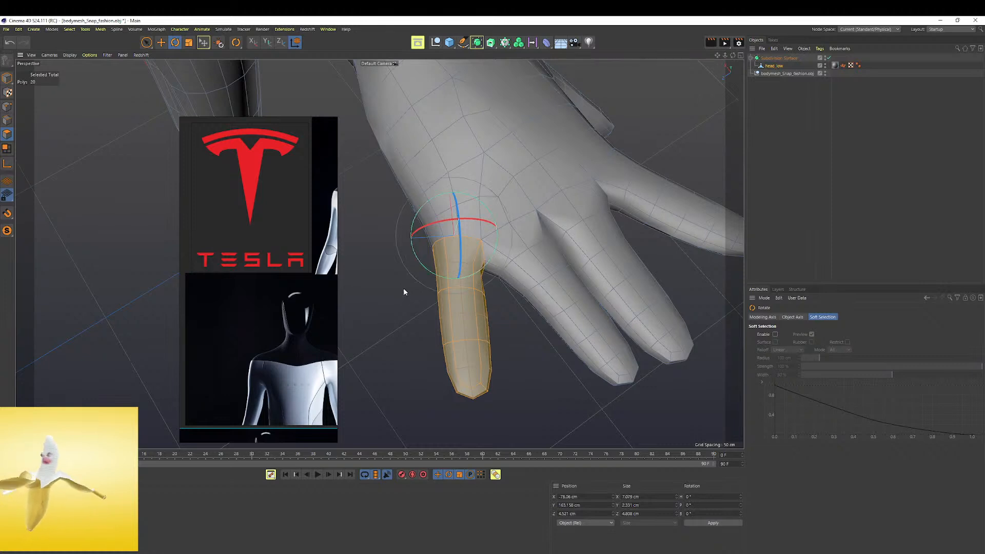
{"action": "left_click_drag", "start_coordinate": [539, 260], "coordinate": [529, 239], "text": "alt"}
Select the whole ring finger, using Loop Selection for its segments and Live Selection for the tip
{"action": "key", "text": "u"}
{"action": "key", "text": "l"}
{"action": "left_click", "coordinate": [528, 254]}
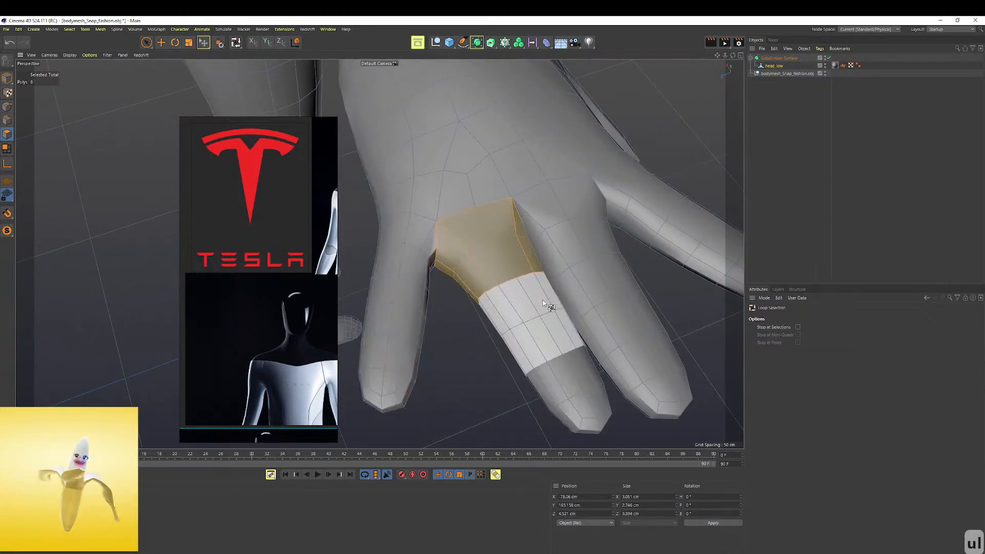
{"action": "left_click", "coordinate": [551, 310], "text": "shift"}
{"action": "left_click_drag", "start_coordinate": [599, 380], "coordinate": [564, 334], "text": "alt"}
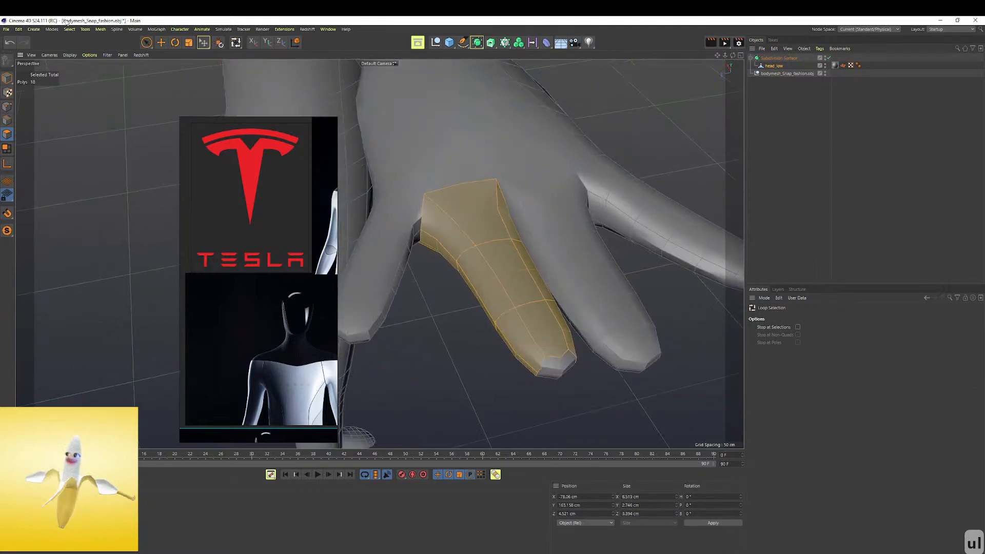
{"action": "left_click", "coordinate": [146, 44]}
{"action": "mouse_move", "coordinate": [546, 385]}
{"action": "left_mouse_down", "text": "shift"}
{"action": "mouse_move", "coordinate": [575, 374]}
{"action": "mouse_move", "coordinate": [563, 328]}
{"action": "mouse_move", "coordinate": [541, 352]}
{"action": "left_mouse_up", "text": "shift"}
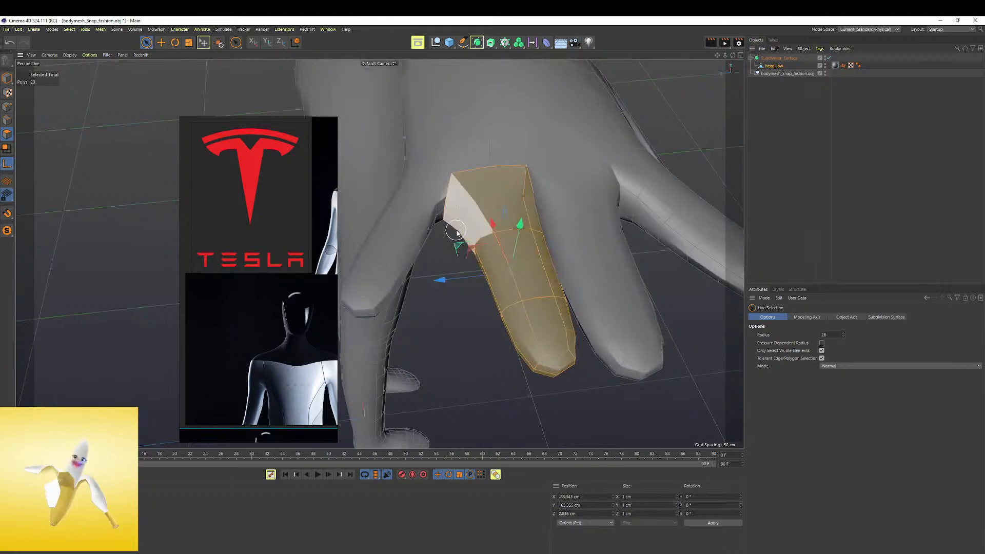
Shift the ring finger's axis to its base and rotate the finger toward the little finger
{"action": "left_click_drag", "start_coordinate": [468, 157], "coordinate": [515, 194], "text": "alt"}
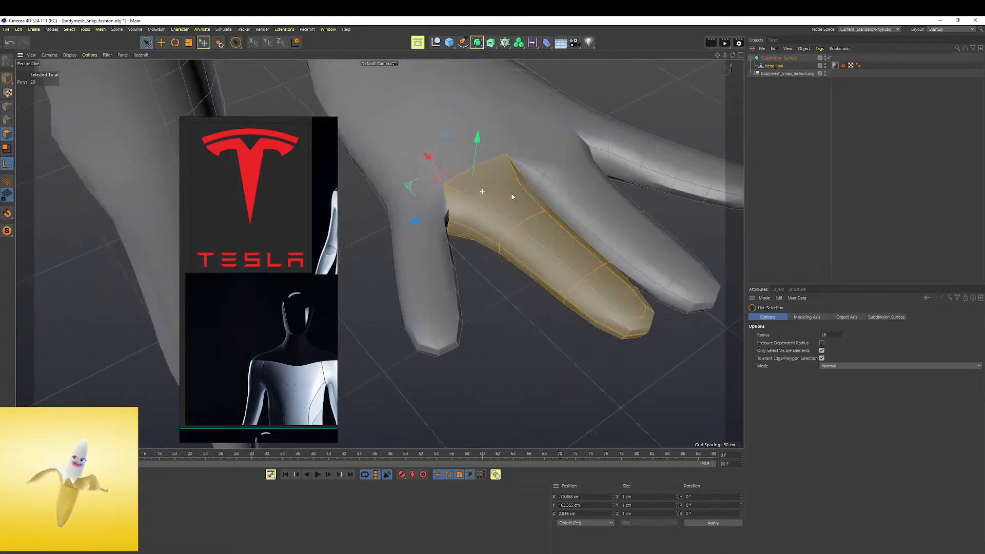
{"action": "key", "text": "r"}
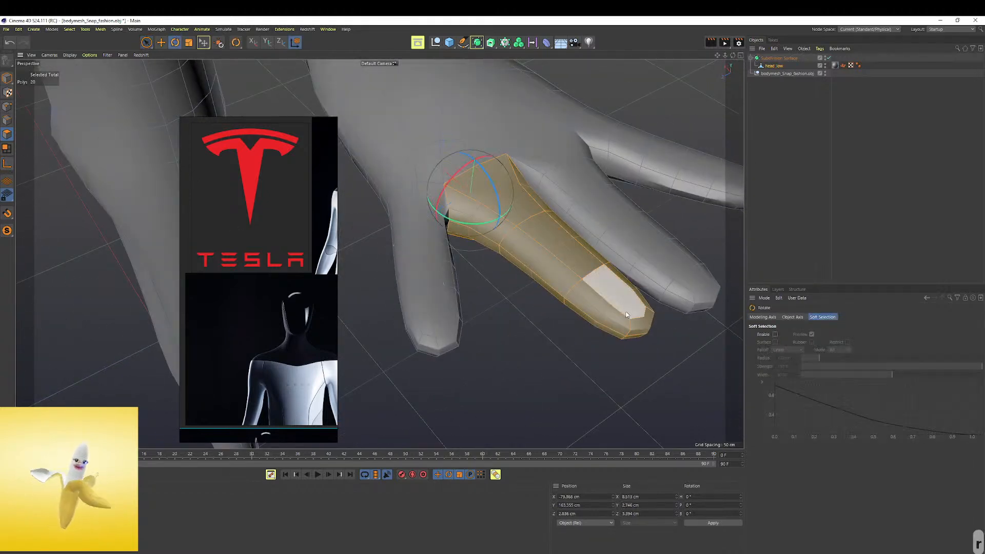
{"action": "left_click_drag", "start_coordinate": [477, 227], "coordinate": [459, 234]}
{"action": "left_click_drag", "start_coordinate": [483, 200], "coordinate": [583, 211], "text": "alt"}
Examine the whole body and the head from several angles against the Tesla reference, clearing the finger selection
{"action": "scroll", "coordinate": [584, 211], "scroll_direction": "down", "scroll_amount": 5}
{"action": "middle_click_drag", "start_coordinate": [584, 211], "coordinate": [458, 347], "text": "alt"}
{"action": "left_click_drag", "start_coordinate": [509, 280], "coordinate": [434, 211], "text": "alt"}
{"action": "scroll", "coordinate": [517, 266], "scroll_direction": "down", "scroll_amount": 3}
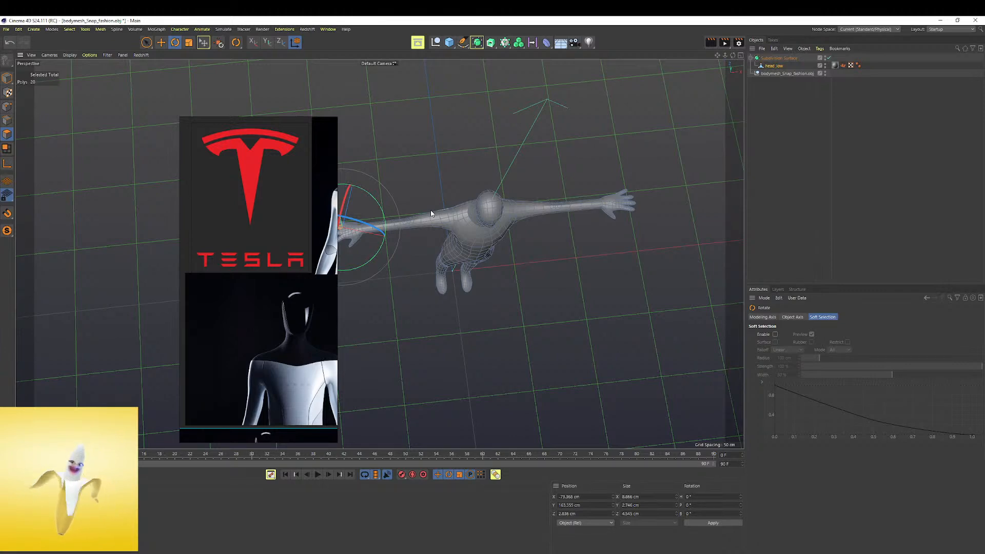
{"action": "left_click_drag", "start_coordinate": [513, 236], "coordinate": [537, 158], "text": "alt"}
{"action": "scroll", "coordinate": [485, 224], "scroll_direction": "up", "scroll_amount": 8}
{"action": "middle_click_drag", "start_coordinate": [545, 255], "coordinate": [533, 221], "text": "alt"}
{"action": "left_click_drag", "start_coordinate": [532, 221], "coordinate": [503, 236], "text": "alt"}
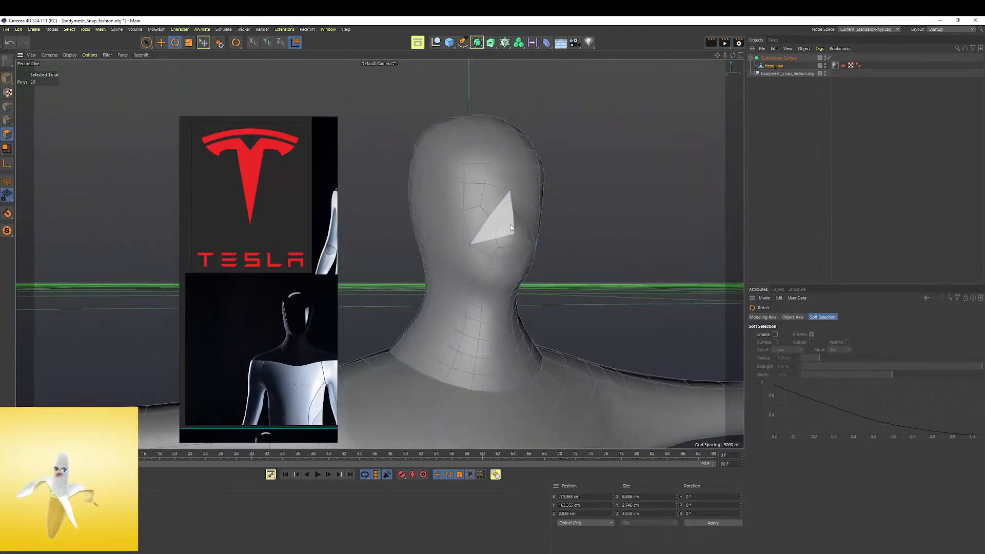
{"action": "key", "text": "Delete"}
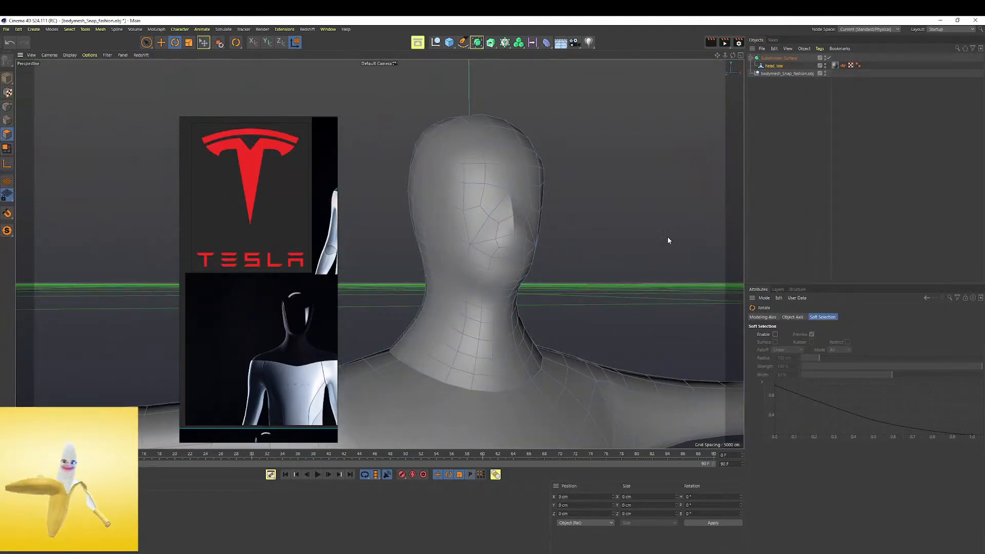
{"action": "left_click_drag", "start_coordinate": [696, 245], "coordinate": [585, 245], "text": "alt"}
{"action": "scroll", "coordinate": [485, 241], "scroll_direction": "down", "scroll_amount": 7}
{"action": "left_click_drag", "start_coordinate": [485, 240], "coordinate": [275, 301], "text": "alt"}
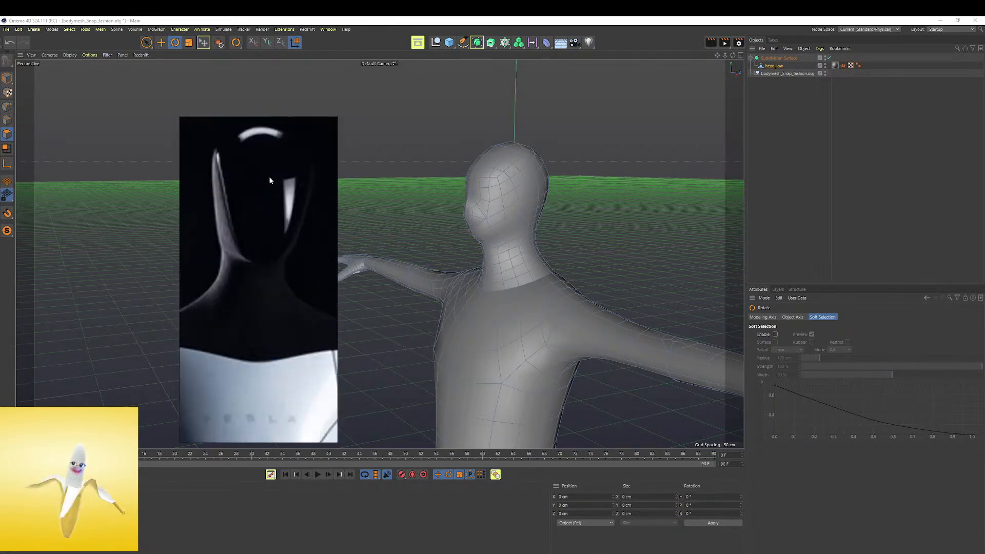
Select the head_low mesh under the Subdivision Surface and change the interface layout to Sculpt
{"action": "left_click", "coordinate": [788, 59]}
{"action": "left_click", "coordinate": [774, 66]}
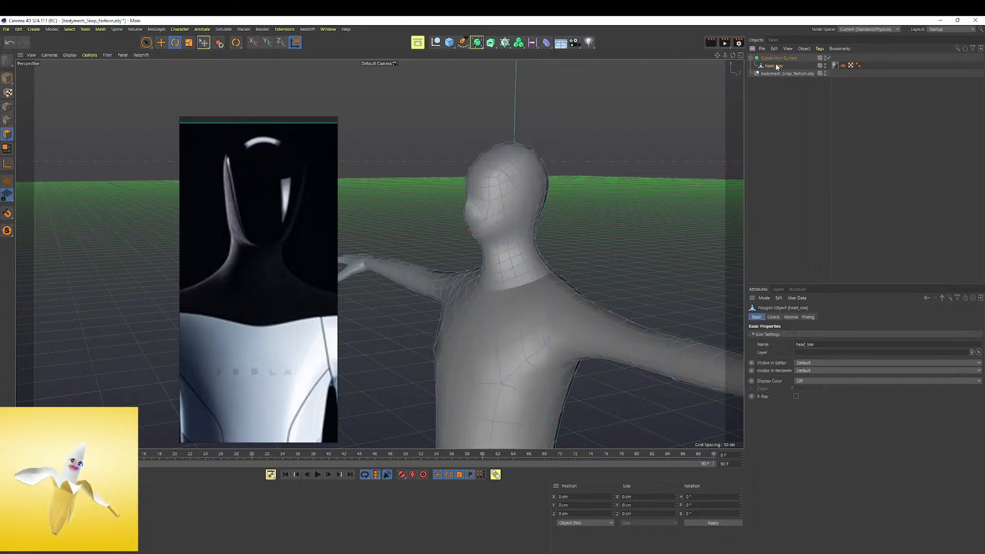
{"action": "left_click", "coordinate": [773, 59]}
{"action": "left_click", "coordinate": [772, 66]}
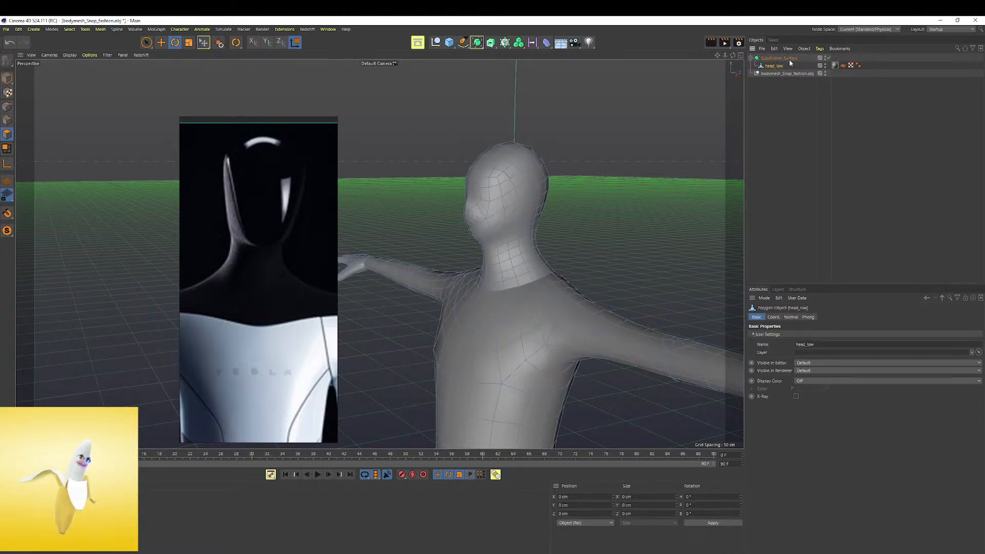
{"action": "left_click", "coordinate": [956, 31]}
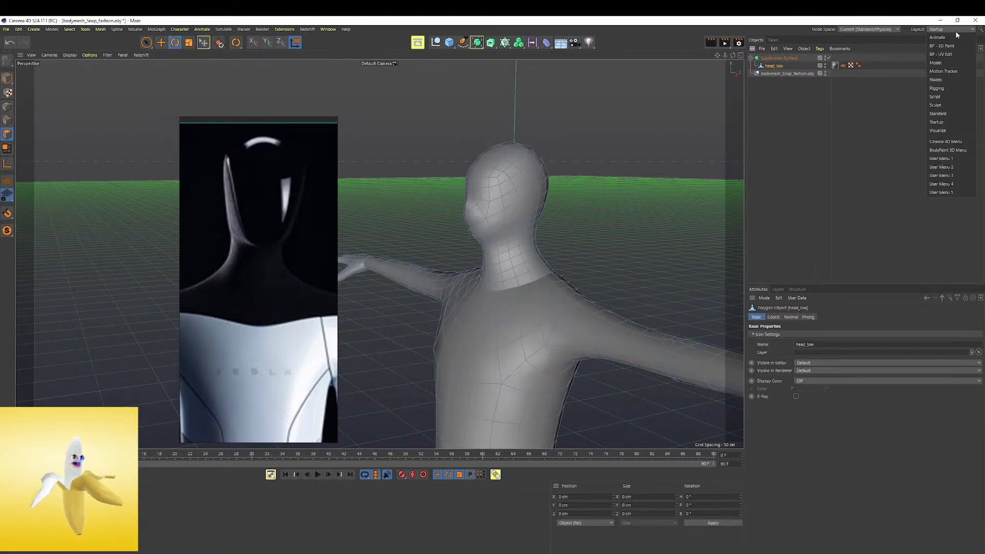
{"action": "left_click", "coordinate": [937, 105]}
Select the two triangular polygons in the middle of the face and activate the Draw sculpting brush
{"action": "scroll", "coordinate": [457, 267], "scroll_direction": "up", "scroll_amount": 2}
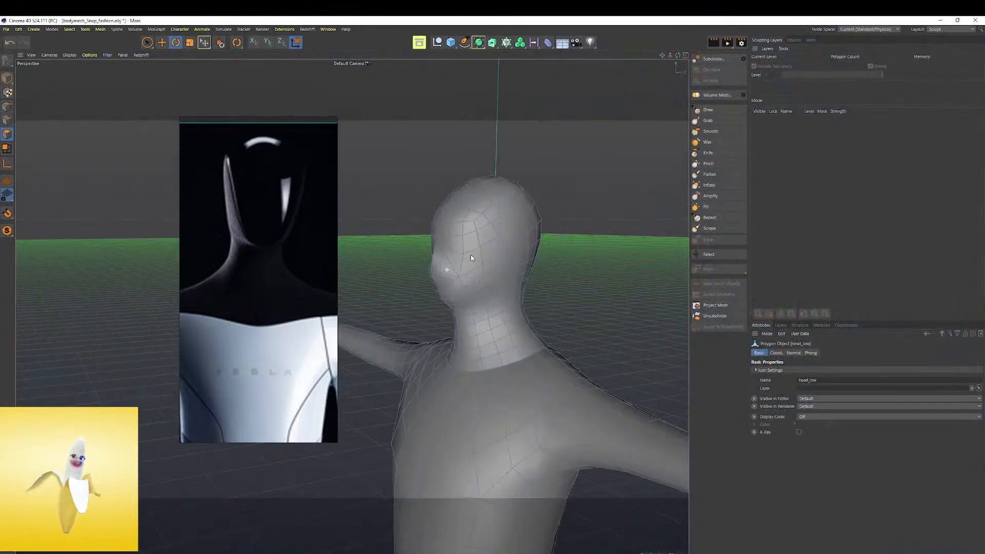
{"action": "left_click_drag", "start_coordinate": [480, 251], "coordinate": [525, 237], "text": "alt"}
{"action": "scroll", "coordinate": [444, 263], "scroll_direction": "up", "scroll_amount": 3}
{"action": "left_click_drag", "start_coordinate": [445, 262], "coordinate": [450, 273], "text": "alt"}
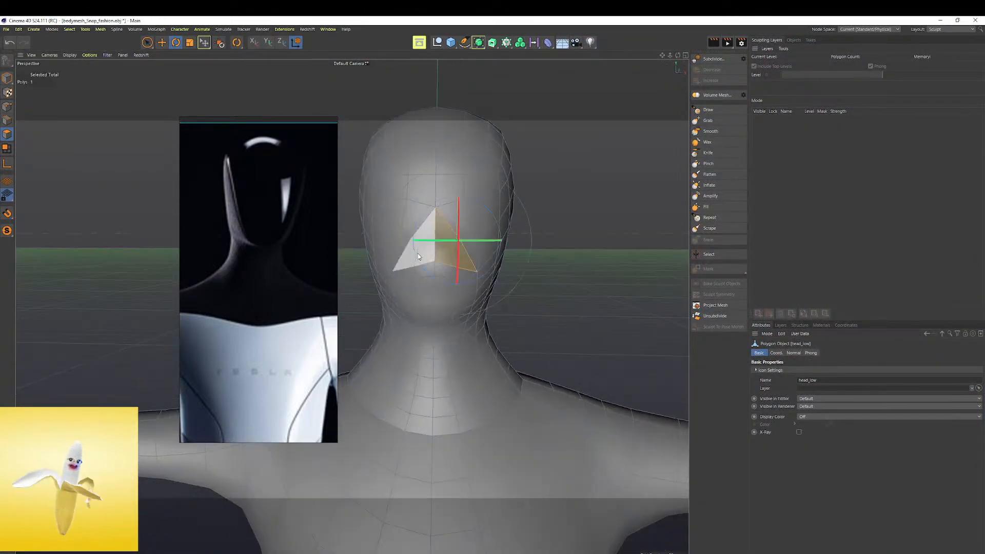
{"action": "left_click", "coordinate": [714, 113]}
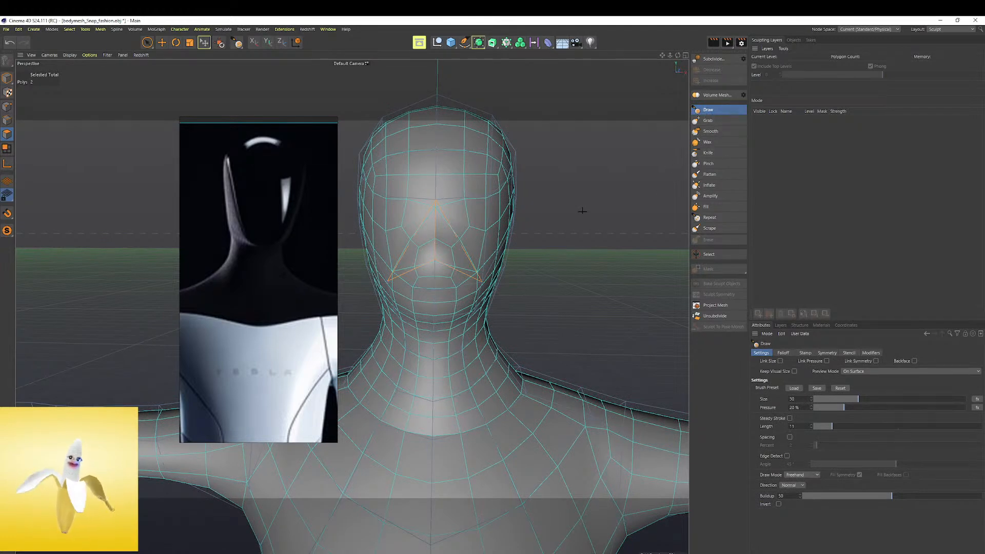
Change the interface layout to Standard and turn off the Subdivision Surface
{"action": "left_click", "coordinate": [964, 30]}
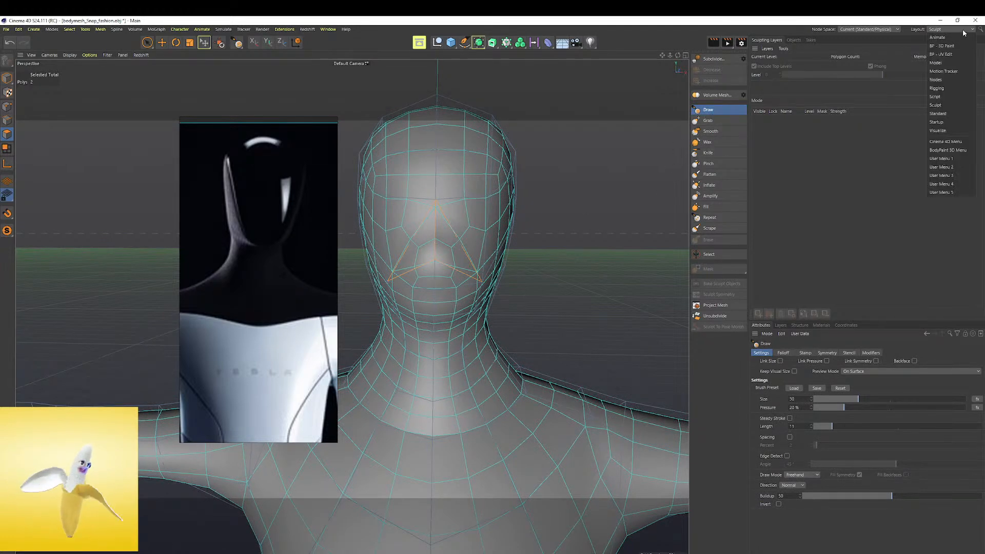
{"action": "left_click", "coordinate": [953, 114]}
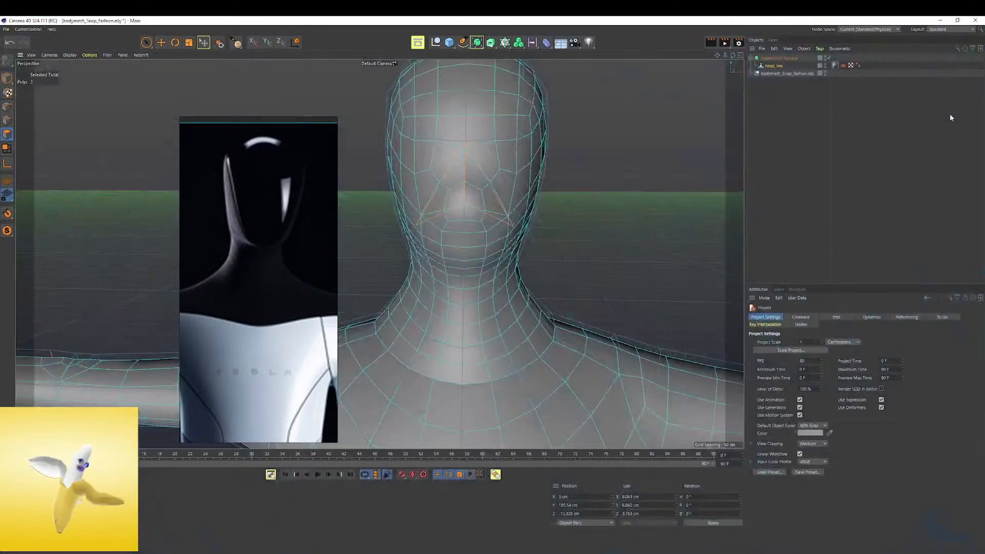
{"action": "left_click", "coordinate": [829, 59]}
Select all polygons of the body mesh, try a brush stroke on the face and undo it
{"action": "right_click_drag", "start_coordinate": [492, 193], "coordinate": [459, 198], "text": "alt"}
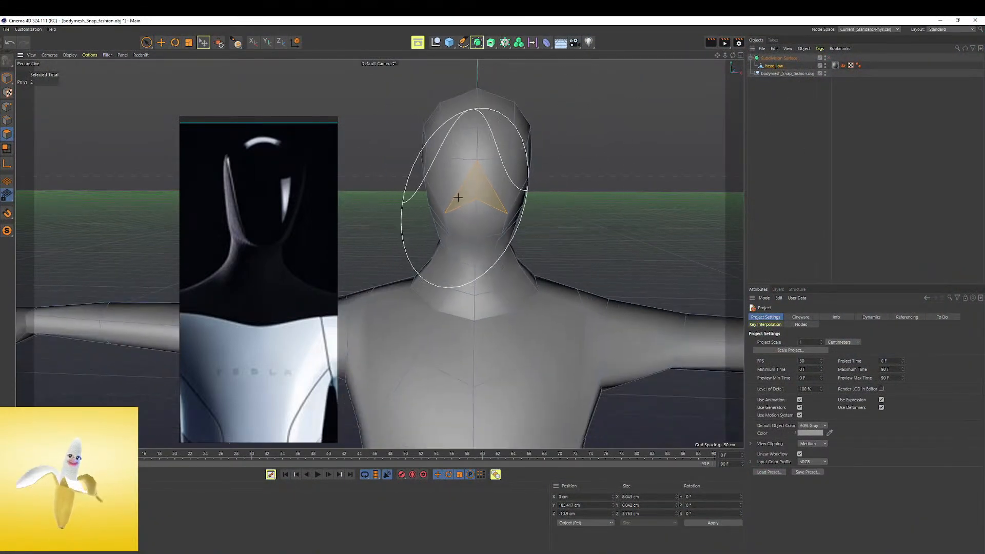
{"action": "left_click_drag", "start_coordinate": [459, 198], "coordinate": [457, 185], "text": "alt"}
{"action": "right_click_drag", "start_coordinate": [457, 186], "coordinate": [489, 177], "text": "alt"}
{"action": "middle_click_drag", "start_coordinate": [491, 177], "coordinate": [447, 179]}
{"action": "left_click_drag", "start_coordinate": [455, 187], "coordinate": [602, 198], "text": "alt"}
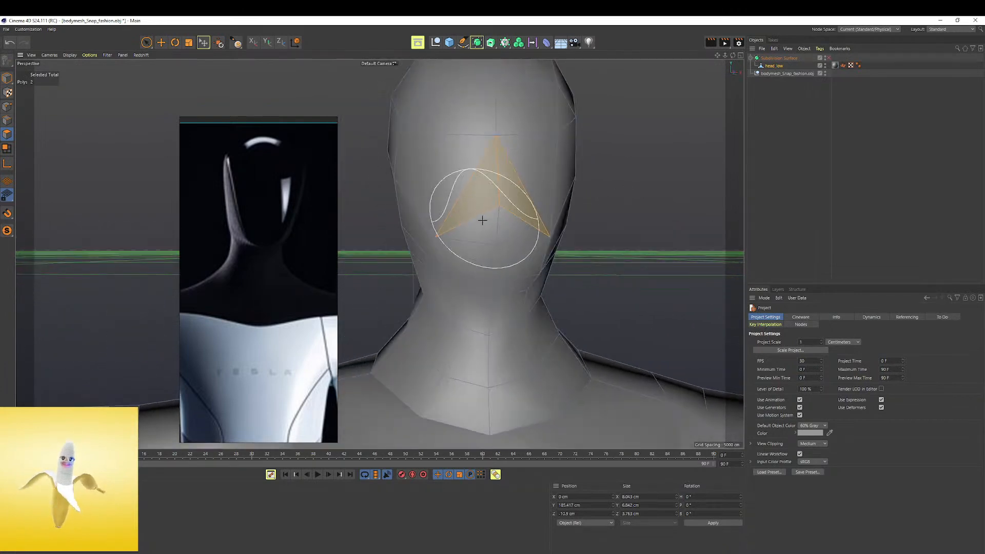
{"action": "key", "text": "ctrl+a"}
{"action": "left_click_drag", "start_coordinate": [488, 207], "coordinate": [565, 209], "text": "alt"}
{"action": "key", "text": "ctrl+z"}
Show the angled head view in the reference, return to the Sculpt layout and activate the Grab brush
{"action": "left_click_drag", "start_coordinate": [495, 202], "coordinate": [483, 205]}
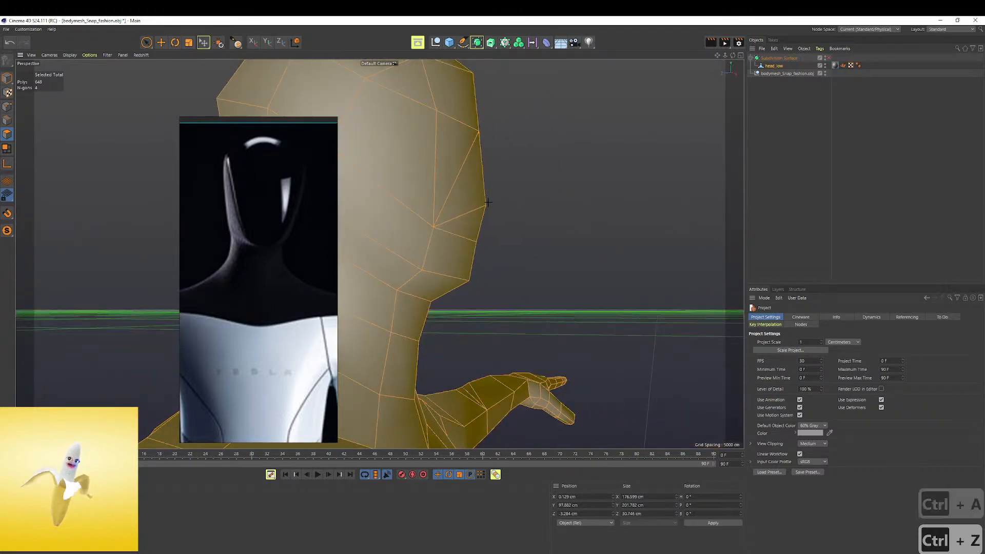
{"action": "scroll", "coordinate": [238, 216], "scroll_direction": "down", "scroll_amount": 5}
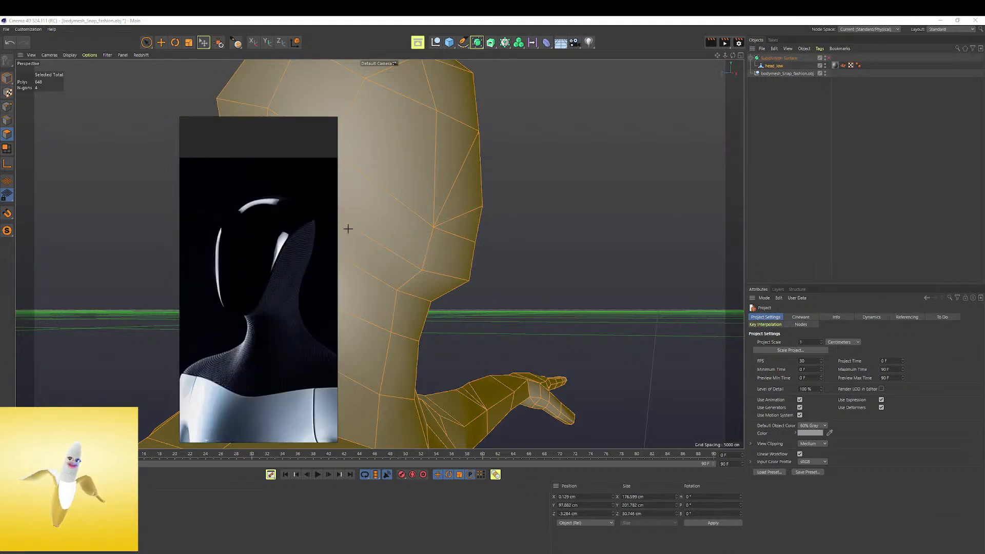
{"action": "scroll", "coordinate": [462, 179], "scroll_direction": "down", "scroll_amount": 5}
{"action": "left_click_drag", "start_coordinate": [463, 179], "coordinate": [499, 200], "text": "alt"}
{"action": "middle_click_drag", "start_coordinate": [499, 195], "coordinate": [521, 241], "text": "alt"}
{"action": "left_click_drag", "start_coordinate": [520, 241], "coordinate": [513, 215], "text": "alt"}
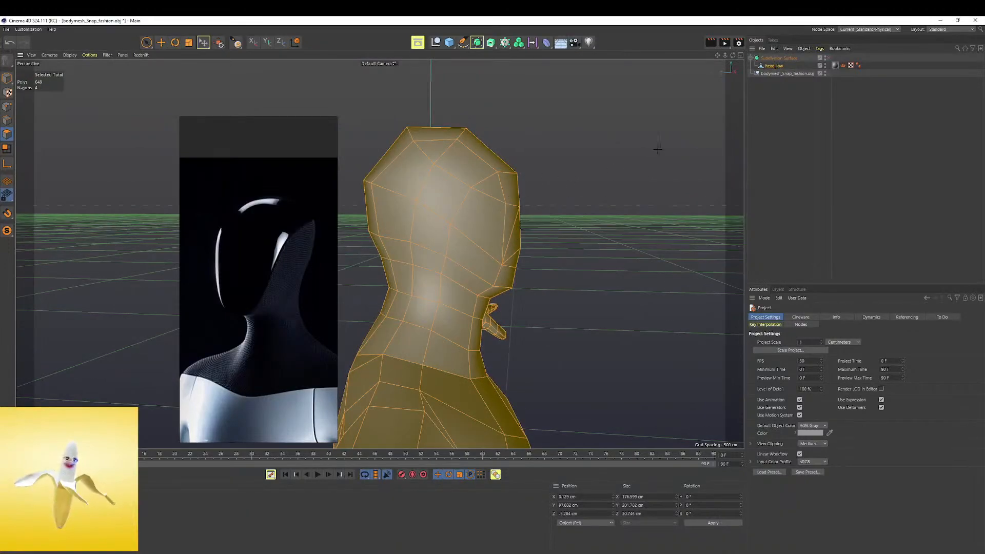
{"action": "left_click", "coordinate": [960, 29]}
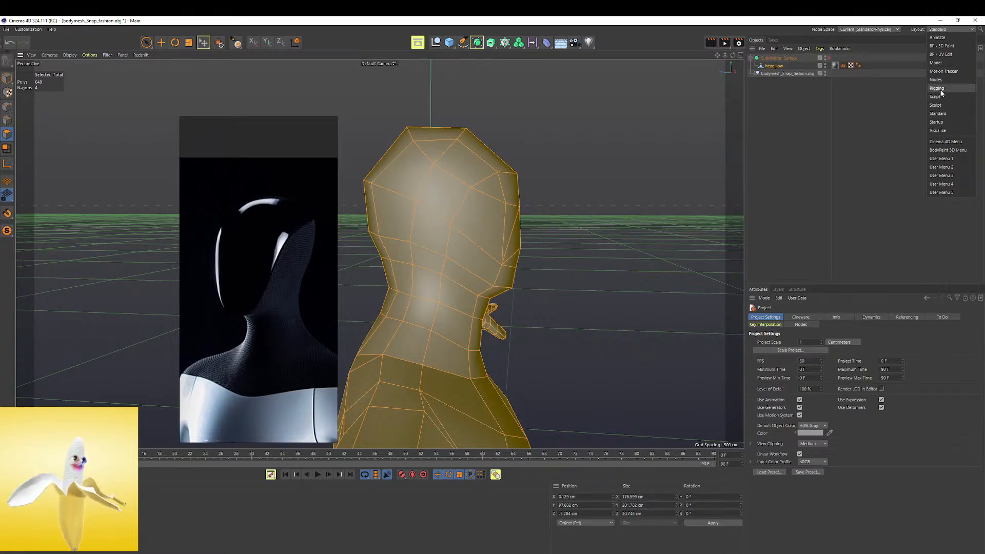
{"action": "left_click", "coordinate": [938, 105]}
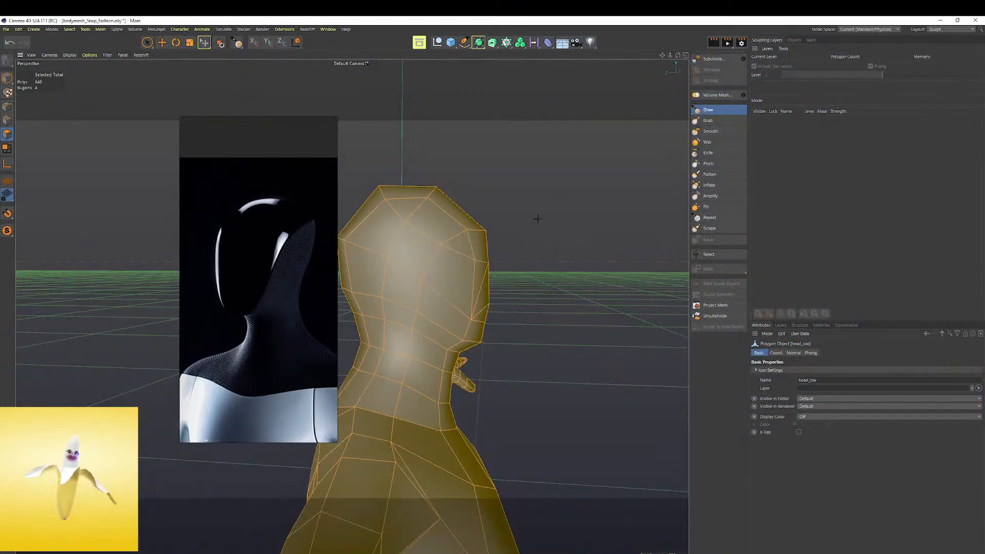
{"action": "left_click", "coordinate": [708, 121]}
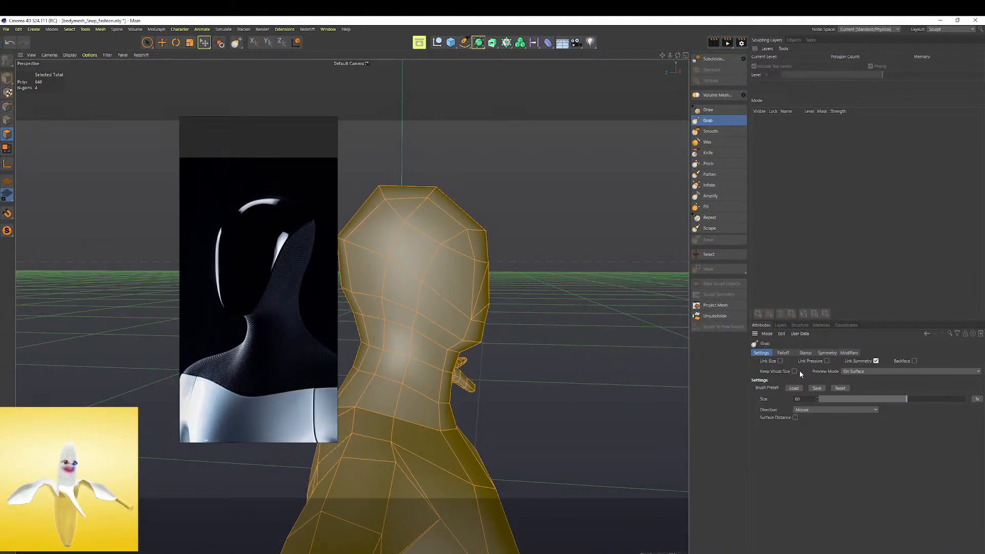
Enable X (YZ) symmetry for the Grab brush and pull the sides and back of the head towards the reference shape
{"action": "left_click", "coordinate": [827, 353]}
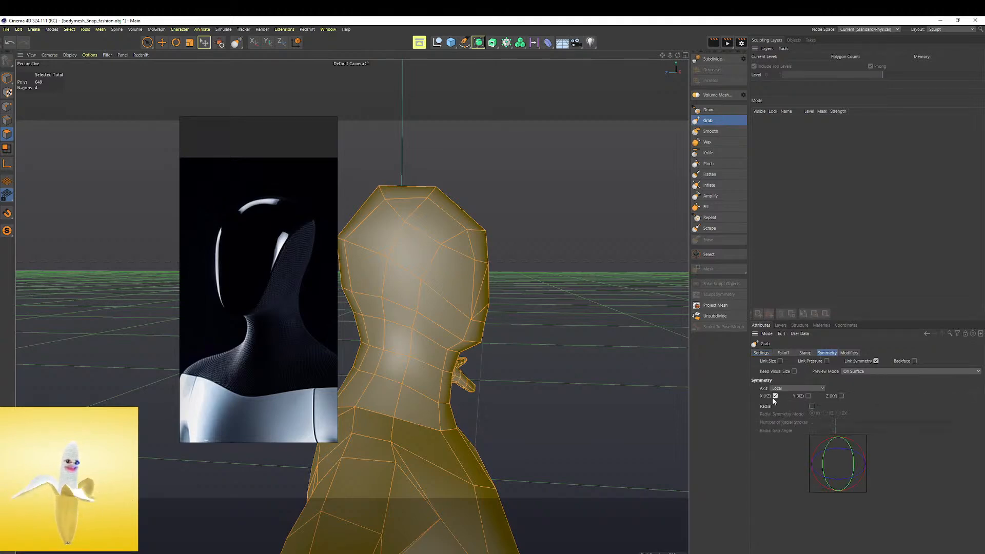
{"action": "left_click_drag", "start_coordinate": [431, 286], "coordinate": [479, 290], "text": "alt"}
{"action": "middle_click_drag", "start_coordinate": [515, 266], "coordinate": [454, 272]}
{"action": "mouse_move", "coordinate": [547, 251]}
{"action": "left_mouse_down"}
{"action": "mouse_move", "coordinate": [574, 234]}
{"action": "mouse_move", "coordinate": [587, 242]}
{"action": "mouse_move", "coordinate": [558, 246]}
{"action": "mouse_move", "coordinate": [532, 235]}
{"action": "left_mouse_up"}
{"action": "key", "text": "ctrl+z"}
{"action": "middle_click_drag", "start_coordinate": [532, 236], "coordinate": [512, 213], "text": "alt"}
{"action": "scroll", "coordinate": [217, 292], "scroll_direction": "down", "scroll_amount": 10}
{"action": "scroll", "coordinate": [246, 306], "scroll_direction": "up", "scroll_amount": 12}
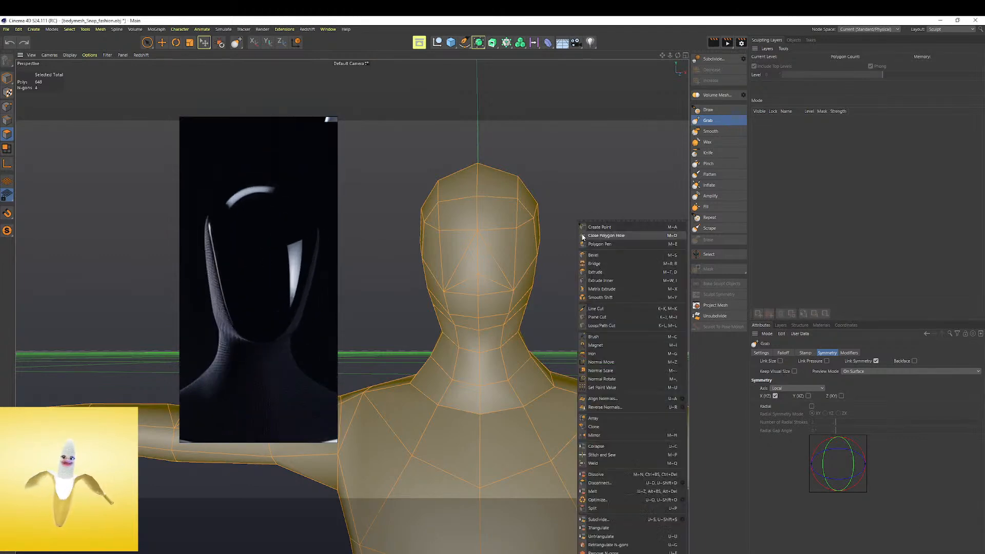
{"action": "key", "text": "m"}
{"action": "key", "text": "d"}
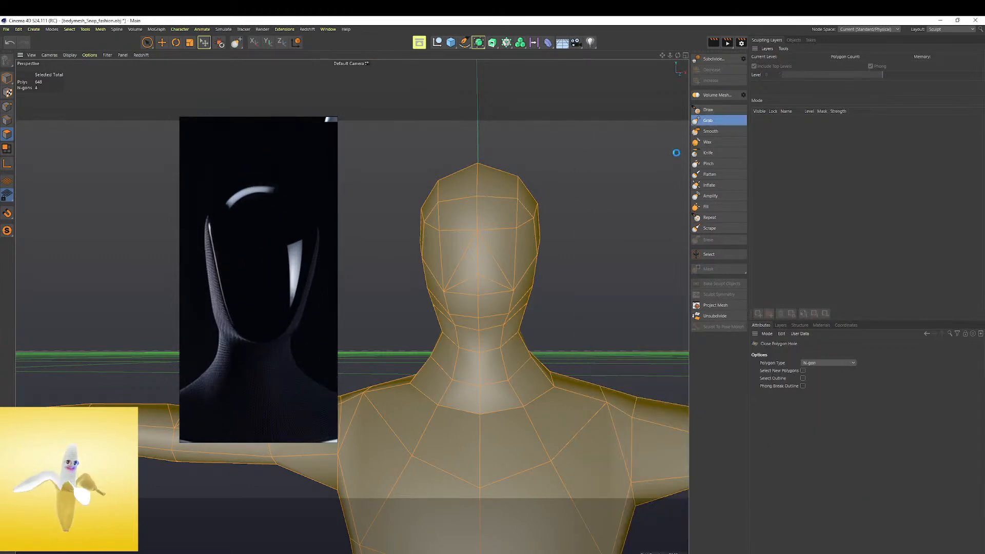
{"action": "left_click", "coordinate": [707, 126]}
Try to pull the front of the neck inward with the Grab brush and undo the strokes
{"action": "left_click_drag", "start_coordinate": [523, 303], "coordinate": [492, 277], "text": "alt"}
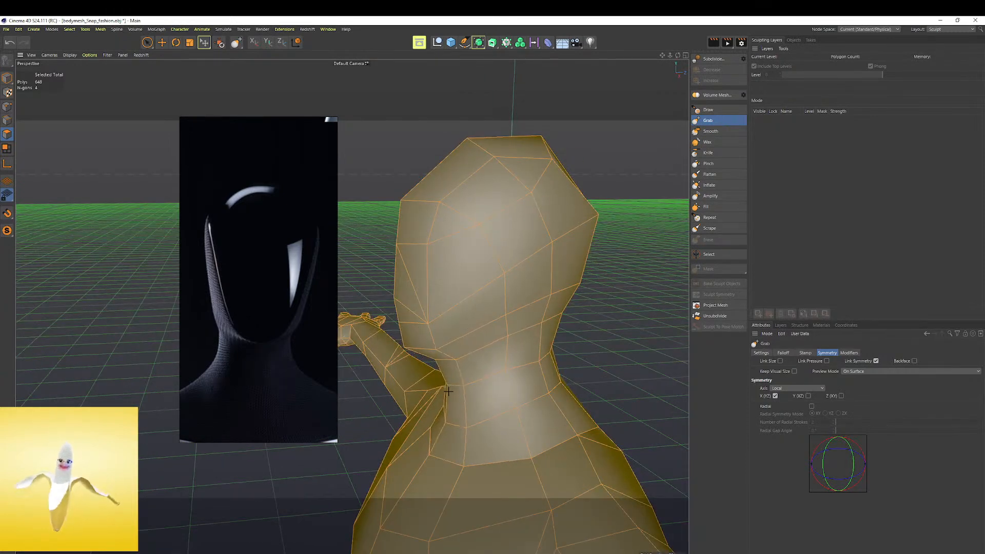
{"action": "left_click_drag", "start_coordinate": [446, 392], "coordinate": [457, 388]}
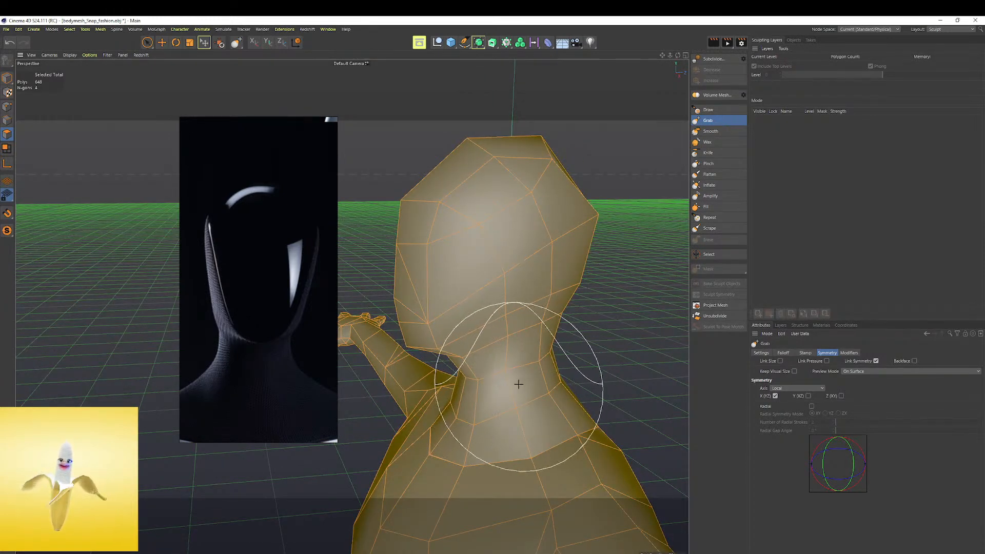
{"action": "key", "text": "ctrl+z"}
{"action": "key", "text": "ctrl+z"}
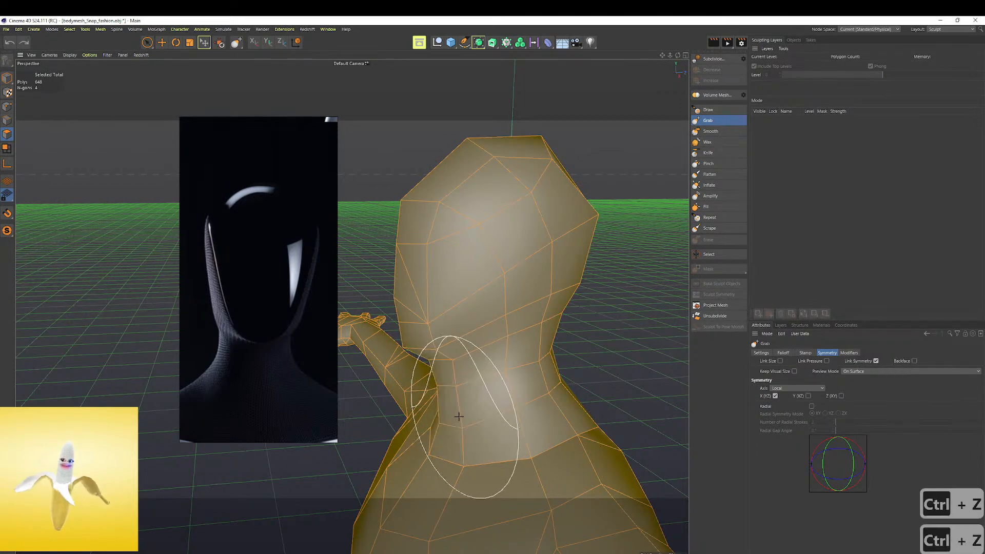
{"action": "left_click_drag", "start_coordinate": [460, 416], "coordinate": [449, 411], "text": "alt"}
{"action": "key", "text": "ctrl+z"}
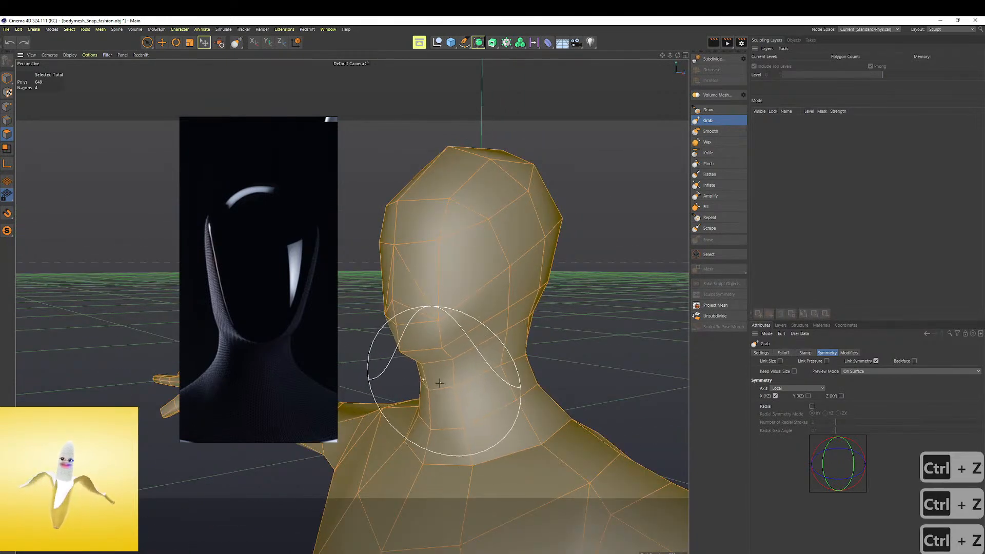
{"action": "key", "text": "ctrl+z"}
Resize the Grab brush and reshape the neck symmetrically below the jaw and above the shoulders
{"action": "middle_click_drag", "start_coordinate": [435, 392], "coordinate": [465, 392]}
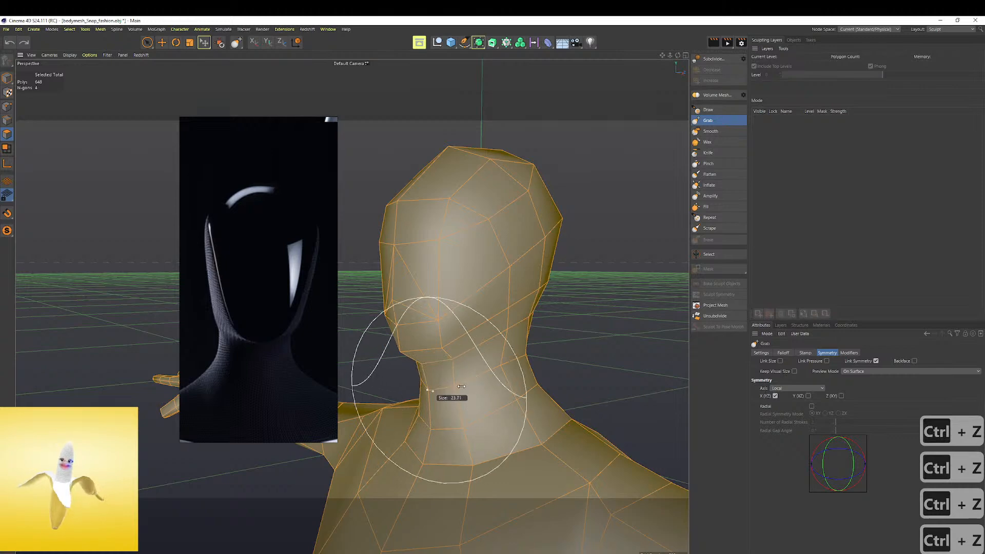
{"action": "left_click_drag", "start_coordinate": [462, 381], "coordinate": [527, 381], "text": "alt"}
{"action": "middle_click_drag", "start_coordinate": [460, 392], "coordinate": [445, 392]}
{"action": "left_click_drag", "start_coordinate": [461, 387], "coordinate": [472, 374]}
{"action": "left_click_drag", "start_coordinate": [472, 374], "coordinate": [468, 376]}
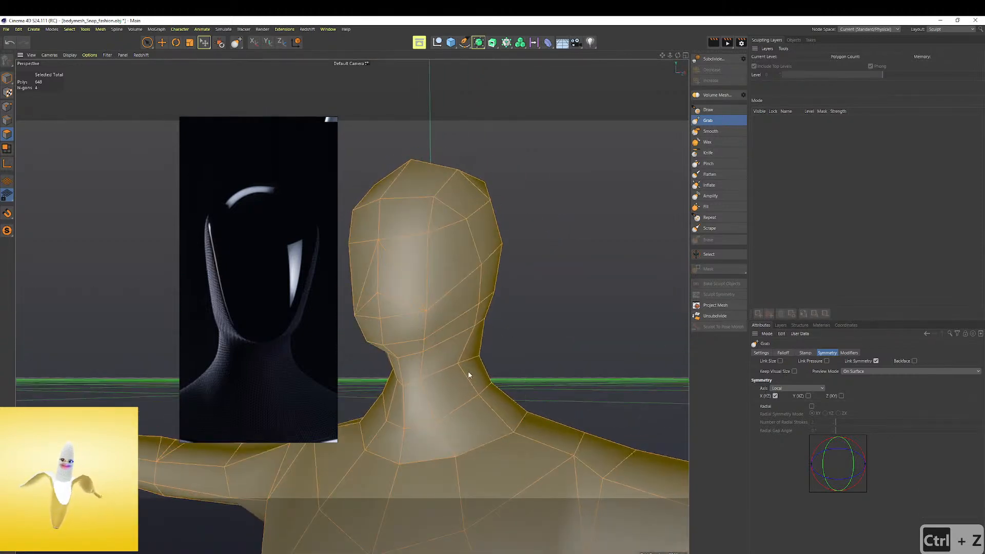
{"action": "scroll", "coordinate": [382, 348], "scroll_direction": "down", "scroll_amount": 1}
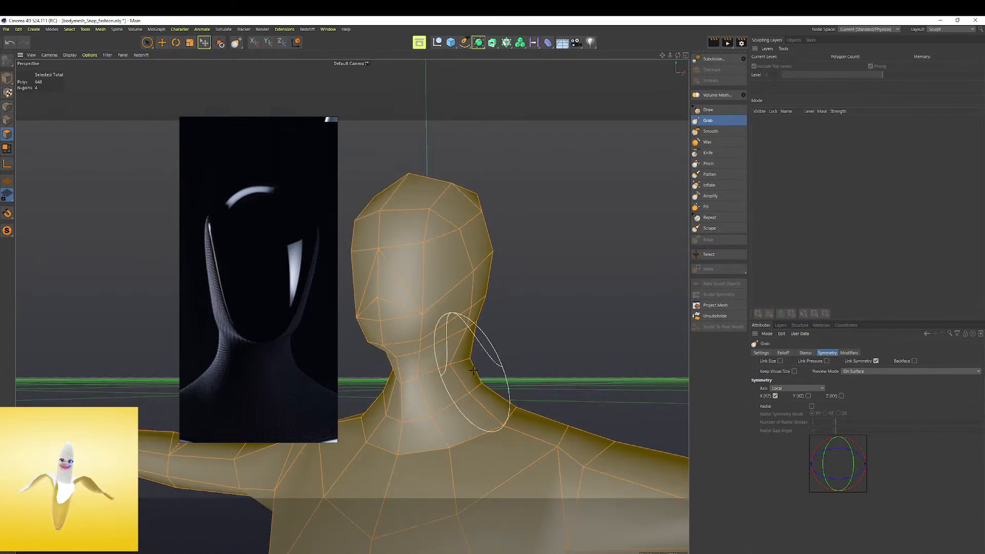
{"action": "left_click_drag", "start_coordinate": [473, 370], "coordinate": [477, 375], "text": "alt"}
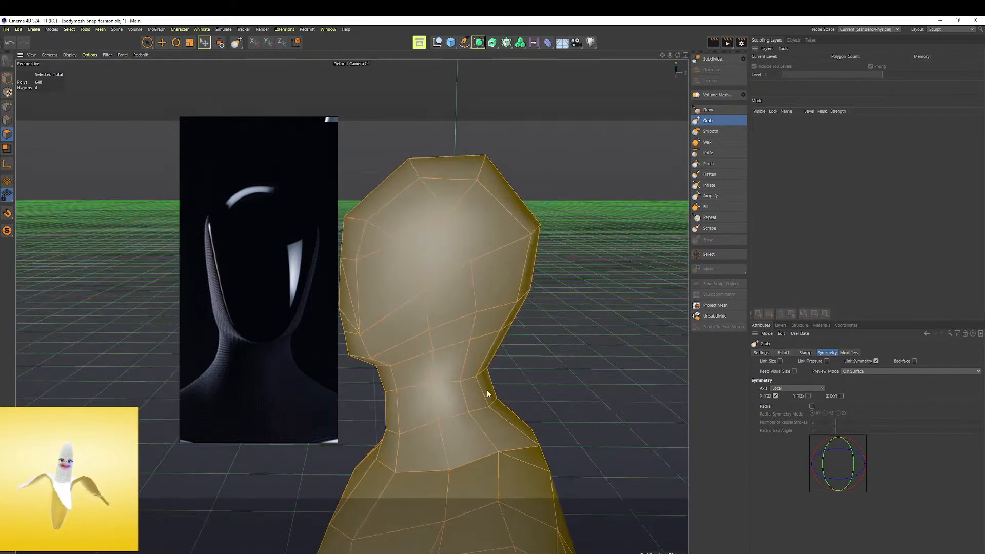
{"action": "mouse_move", "coordinate": [439, 374]}
{"action": "left_mouse_down", "text": "alt"}
{"action": "mouse_move", "coordinate": [478, 323]}
{"action": "mouse_move", "coordinate": [565, 302]}
{"action": "left_mouse_up", "text": "alt"}
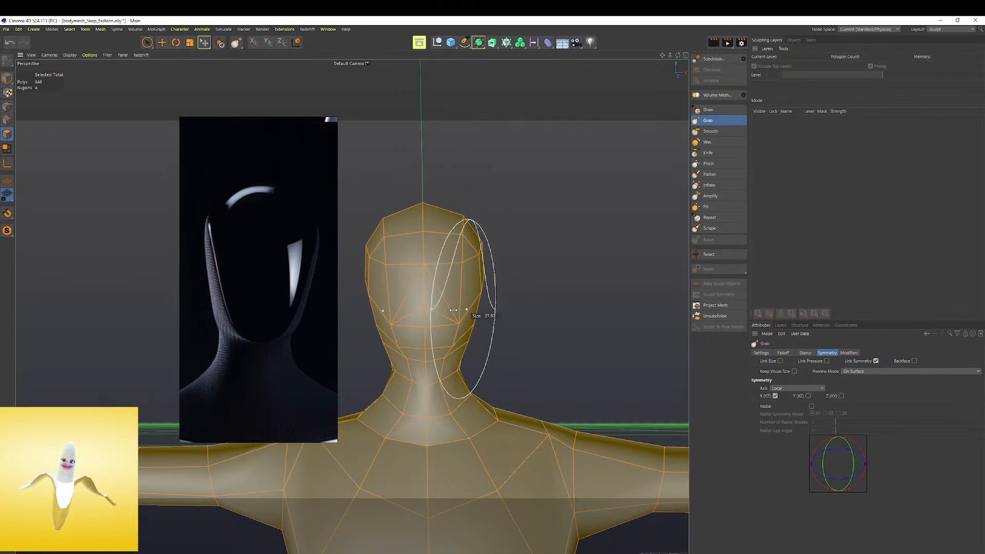
{"action": "left_click_drag", "start_coordinate": [466, 324], "coordinate": [352, 308], "text": "alt"}
Examine the whole body from the front and compare its torso, hip and leg proportions with the robot reference
{"action": "left_click_drag", "start_coordinate": [532, 287], "coordinate": [574, 303], "text": "alt"}
{"action": "scroll", "coordinate": [575, 304], "scroll_direction": "down", "scroll_amount": 8}
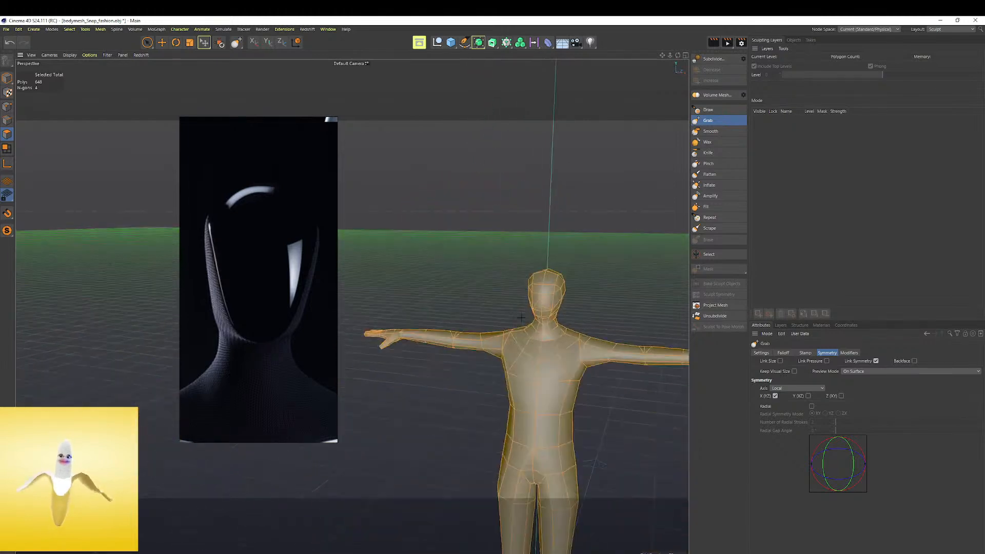
{"action": "middle_click_drag", "start_coordinate": [574, 303], "coordinate": [559, 285], "text": "alt"}
{"action": "mouse_move", "coordinate": [515, 280]}
{"action": "left_mouse_down", "text": "alt"}
{"action": "mouse_move", "coordinate": [519, 337]}
{"action": "mouse_move", "coordinate": [501, 365]}
{"action": "left_mouse_up", "text": "alt"}
{"action": "scroll", "coordinate": [523, 278], "scroll_direction": "up", "scroll_amount": 5}
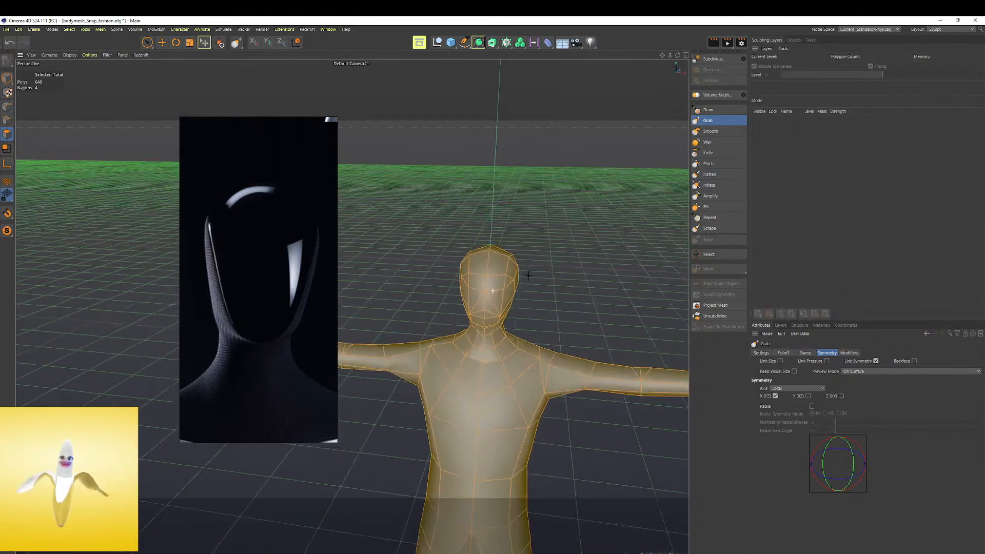
{"action": "left_click_drag", "start_coordinate": [527, 275], "coordinate": [520, 249], "text": "alt"}
{"action": "middle_click_drag", "start_coordinate": [487, 295], "coordinate": [521, 288]}
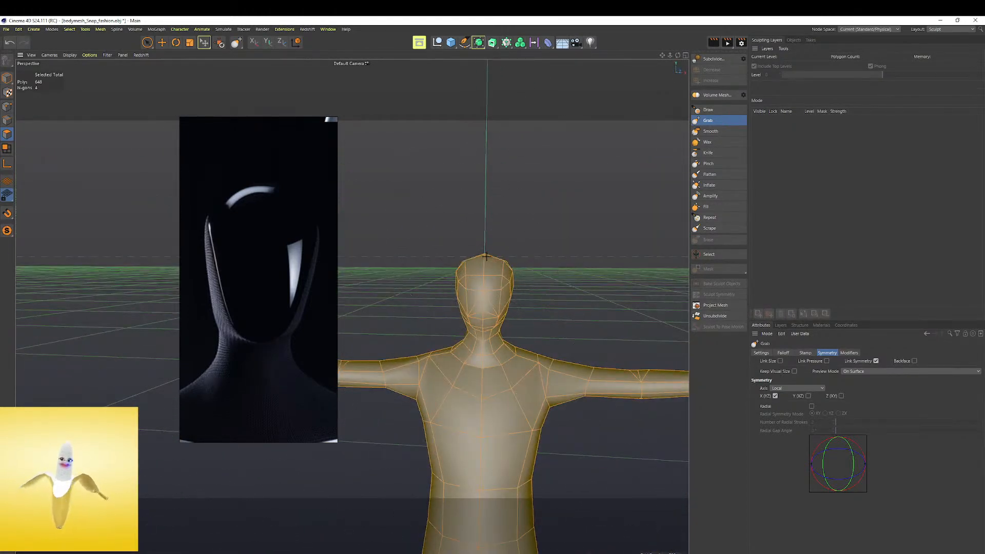
{"action": "scroll", "coordinate": [528, 292], "scroll_direction": "down", "scroll_amount": 5}
{"action": "left_click_drag", "start_coordinate": [455, 312], "coordinate": [539, 252], "text": "alt"}
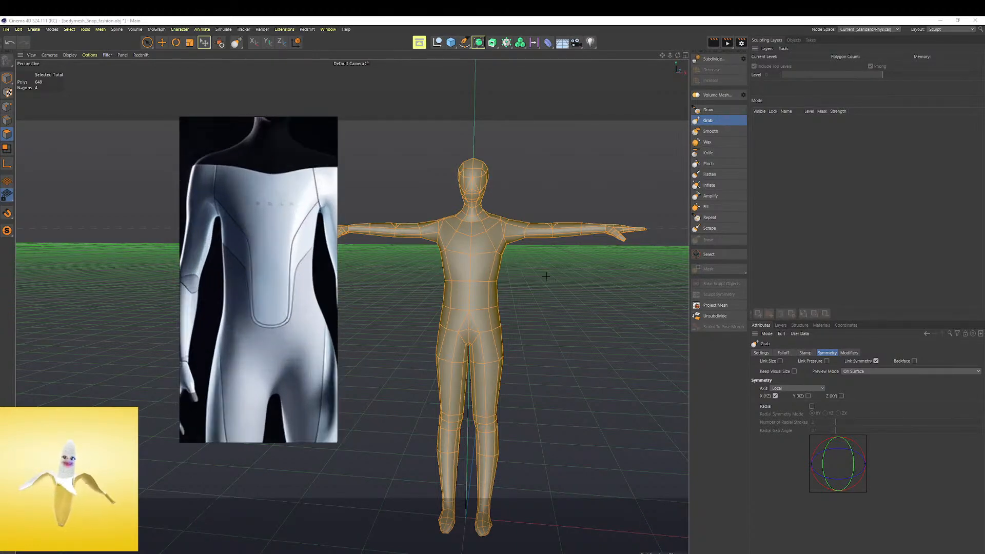
{"action": "scroll", "coordinate": [527, 247], "scroll_direction": "up", "scroll_amount": 3}
{"action": "scroll", "coordinate": [507, 269], "scroll_direction": "up", "scroll_amount": 2}
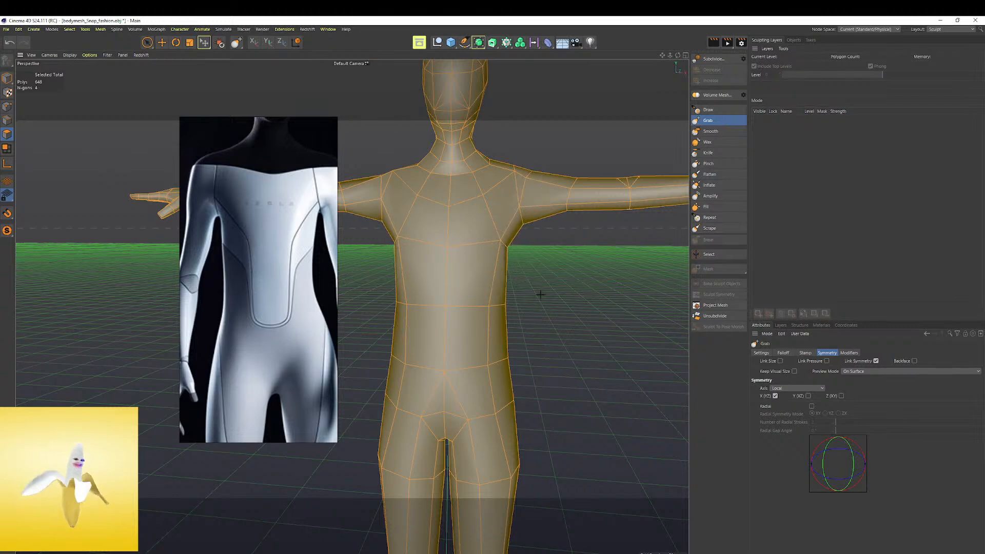
{"action": "scroll", "coordinate": [540, 294], "scroll_direction": "down", "scroll_amount": 2}
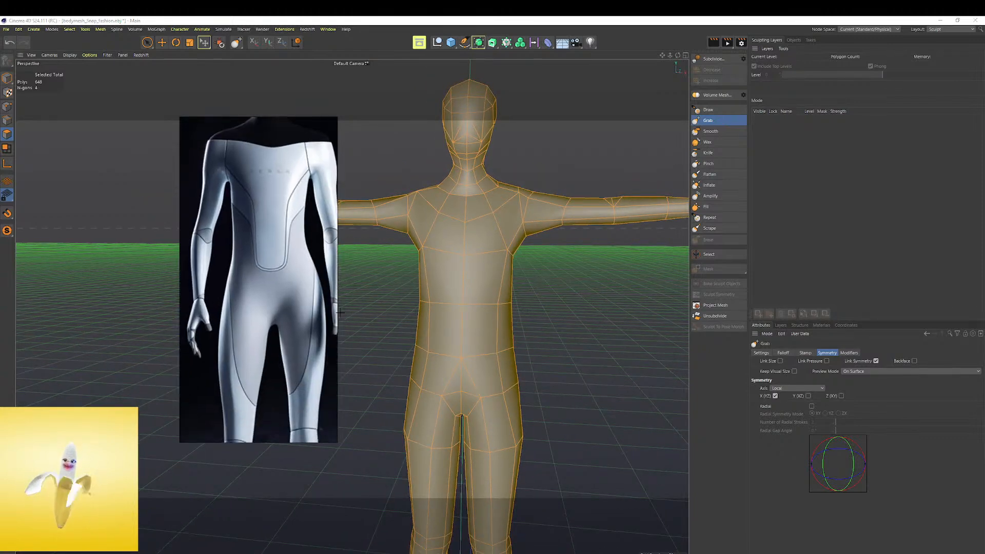
{"action": "left_click_drag", "start_coordinate": [516, 393], "coordinate": [521, 393]}
{"action": "scroll", "coordinate": [281, 295], "scroll_direction": "down", "scroll_amount": 3}
{"action": "middle_click_drag", "start_coordinate": [282, 366], "coordinate": [277, 309]}
{"action": "middle_click_drag", "start_coordinate": [479, 448], "coordinate": [471, 240], "text": "alt"}
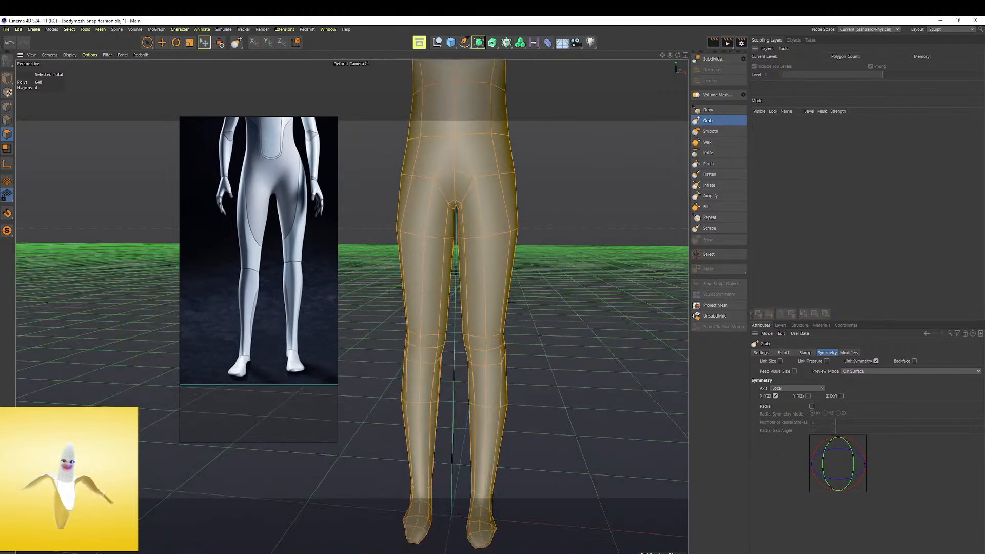
Reshape both legs around the knees and calves with the symmetric Grab brush, undoing one stroke
{"action": "left_click_drag", "start_coordinate": [504, 264], "coordinate": [489, 354], "text": "alt"}
{"action": "left_click_drag", "start_coordinate": [489, 390], "coordinate": [479, 308], "text": "alt"}
{"action": "right_click_drag", "start_coordinate": [477, 405], "coordinate": [516, 383], "text": "alt"}
{"action": "middle_click_drag", "start_coordinate": [516, 383], "coordinate": [492, 325], "text": "alt"}
{"action": "middle_click_drag", "start_coordinate": [492, 324], "coordinate": [449, 325]}
{"action": "left_click_drag", "start_coordinate": [511, 345], "coordinate": [465, 319]}
{"action": "key", "text": "ctrl+z"}
{"action": "left_click_drag", "start_coordinate": [522, 346], "coordinate": [526, 345]}
{"action": "mouse_move", "coordinate": [546, 313]}
{"action": "left_mouse_down", "text": "alt"}
{"action": "mouse_move", "coordinate": [455, 311]}
{"action": "mouse_move", "coordinate": [515, 315]}
{"action": "left_mouse_up", "text": "alt"}
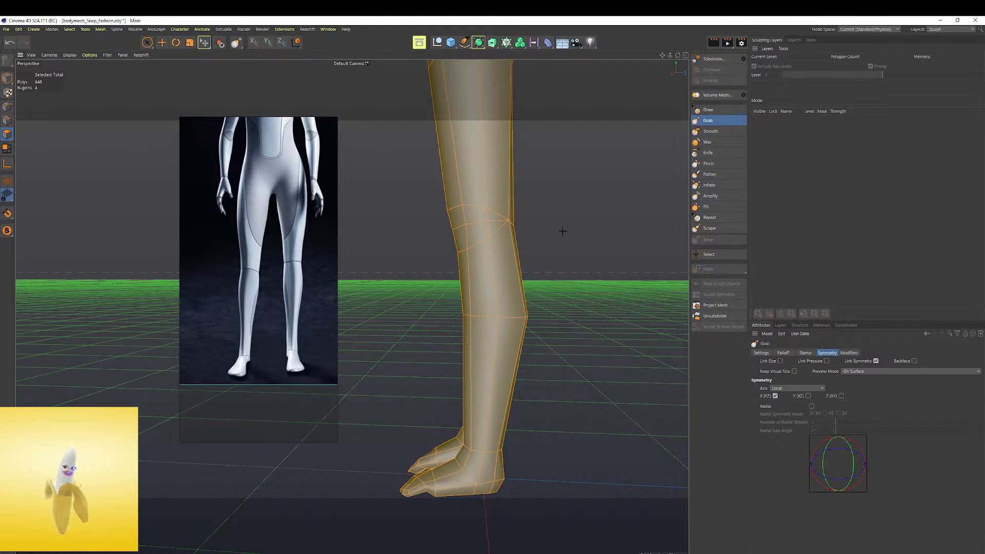
Examine the full body in profile and bring the head and shoulders of the reference into view
{"action": "scroll", "coordinate": [509, 213], "scroll_direction": "down", "scroll_amount": 2}
{"action": "scroll", "coordinate": [550, 210], "scroll_direction": "down", "scroll_amount": 5}
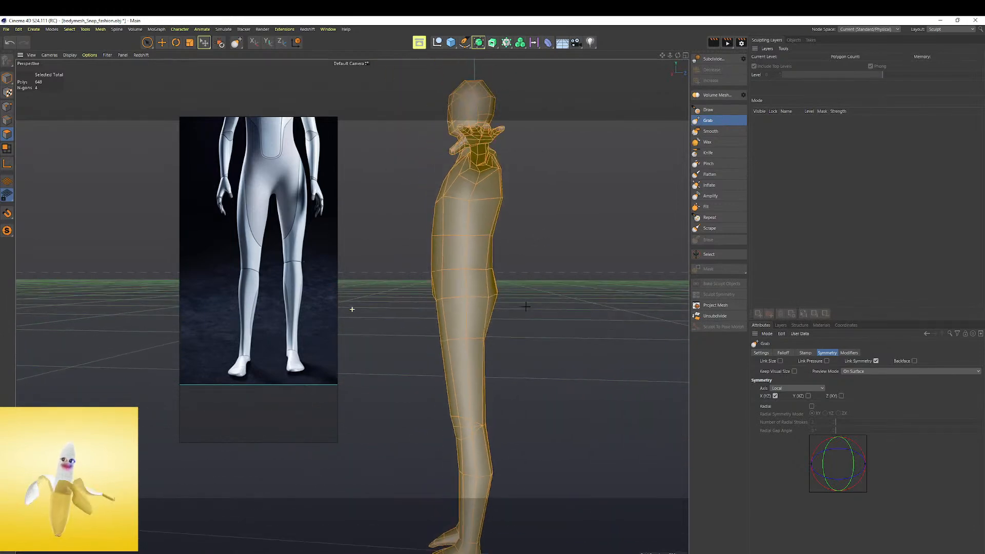
{"action": "scroll", "coordinate": [295, 222], "scroll_direction": "down", "scroll_amount": 2}
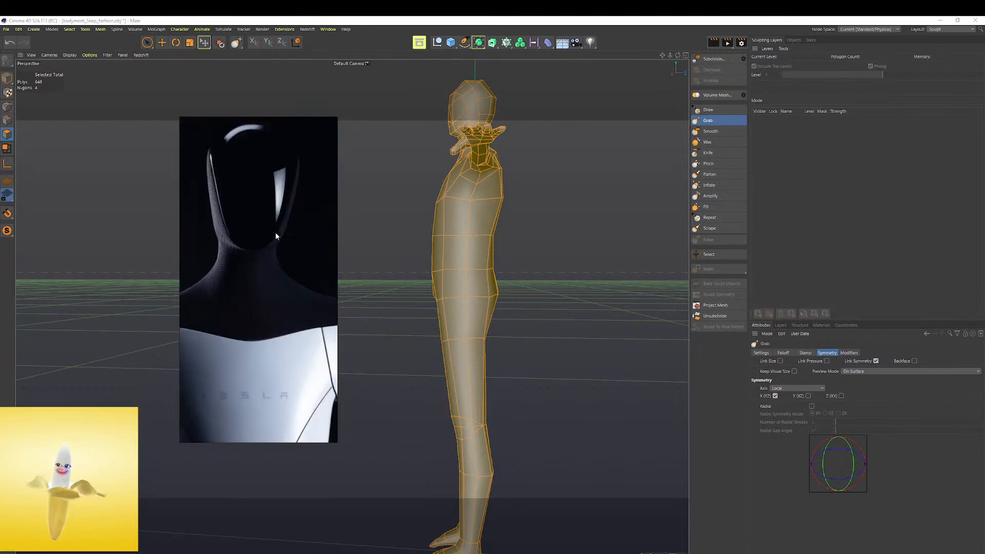
{"action": "scroll", "coordinate": [346, 290], "scroll_direction": "down", "scroll_amount": 3}
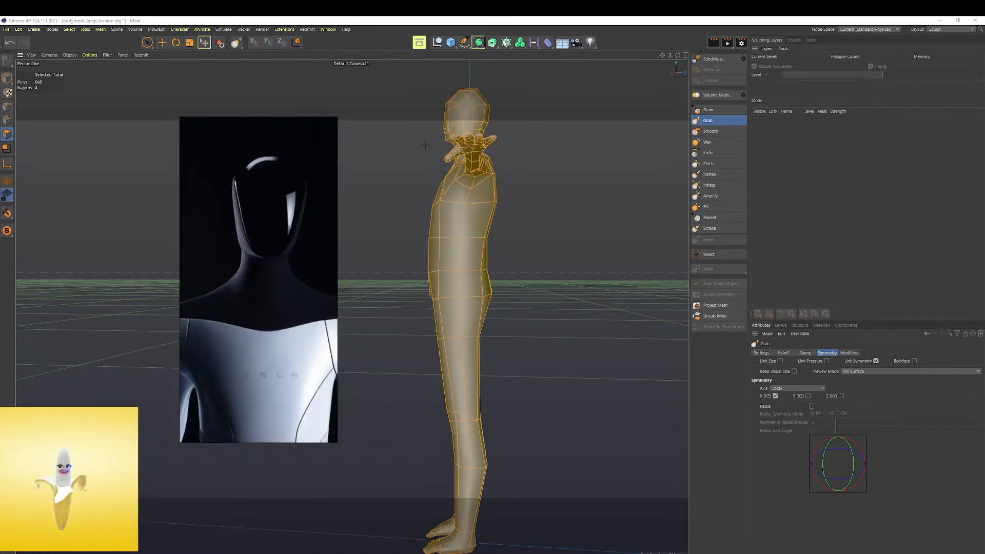
{"action": "left_click_drag", "start_coordinate": [428, 145], "coordinate": [352, 308], "text": "alt"}
{"action": "middle_click_drag", "start_coordinate": [404, 153], "coordinate": [501, 389], "text": "alt"}
{"action": "mouse_move", "coordinate": [501, 390]}
{"action": "left_mouse_down", "text": "alt"}
{"action": "mouse_move", "coordinate": [554, 286]}
{"action": "mouse_move", "coordinate": [433, 288]}
{"action": "left_mouse_up", "text": "alt"}
Examine the head and neck close up from several angles, and the full figure against the reference
{"action": "scroll", "coordinate": [493, 273], "scroll_direction": "up", "scroll_amount": 5}
{"action": "middle_click_drag", "start_coordinate": [446, 288], "coordinate": [411, 288]}
{"action": "scroll", "coordinate": [475, 272], "scroll_direction": "up", "scroll_amount": 4}
{"action": "mouse_move", "coordinate": [459, 273]}
{"action": "left_mouse_down", "text": "alt"}
{"action": "mouse_move", "coordinate": [491, 272]}
{"action": "mouse_move", "coordinate": [483, 281]}
{"action": "left_mouse_up", "text": "alt"}
{"action": "mouse_move", "coordinate": [471, 279]}
{"action": "left_mouse_down"}
{"action": "mouse_move", "coordinate": [471, 288]}
{"action": "mouse_move", "coordinate": [470, 264]}
{"action": "mouse_move", "coordinate": [536, 266]}
{"action": "left_mouse_up"}
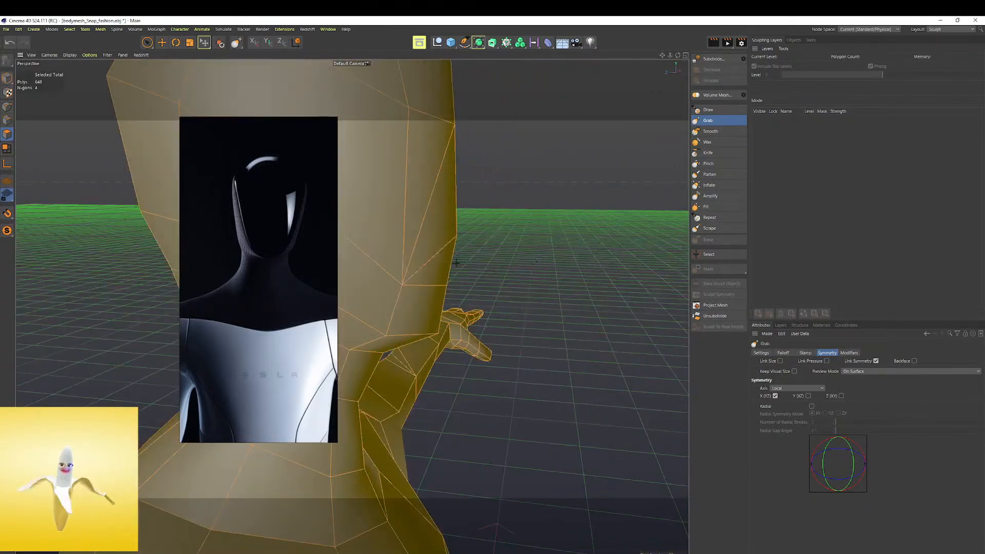
{"action": "middle_click_drag", "start_coordinate": [473, 209], "coordinate": [508, 321], "text": "alt"}
{"action": "scroll", "coordinate": [508, 323], "scroll_direction": "down", "scroll_amount": 4}
{"action": "mouse_move", "coordinate": [465, 315]}
{"action": "left_mouse_down", "text": "alt"}
{"action": "mouse_move", "coordinate": [491, 280]}
{"action": "mouse_move", "coordinate": [422, 310]}
{"action": "mouse_move", "coordinate": [469, 311]}
{"action": "mouse_move", "coordinate": [500, 265]}
{"action": "mouse_move", "coordinate": [531, 273]}
{"action": "mouse_move", "coordinate": [329, 305]}
{"action": "left_mouse_up", "text": "alt"}
{"action": "scroll", "coordinate": [531, 273], "scroll_direction": "down", "scroll_amount": 3}
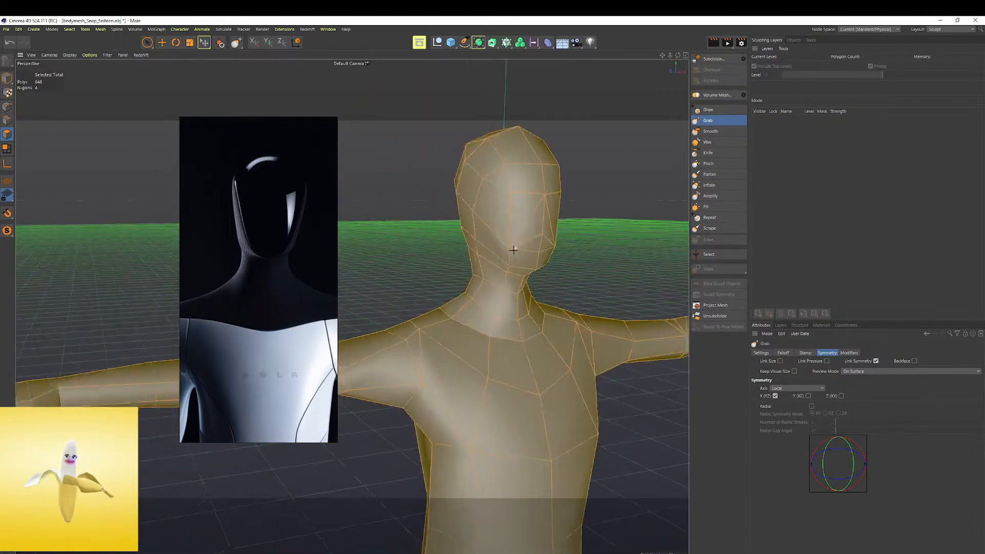
{"action": "scroll", "coordinate": [515, 246], "scroll_direction": "down", "scroll_amount": 5}
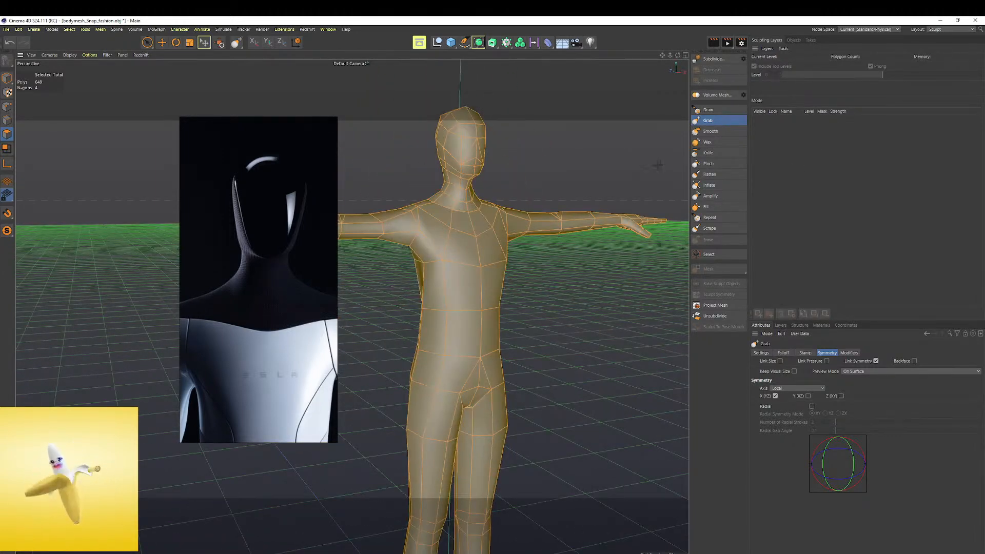
{"action": "mouse_move", "coordinate": [522, 202]}
{"action": "left_mouse_down", "text": "alt"}
{"action": "mouse_move", "coordinate": [474, 213]}
{"action": "mouse_move", "coordinate": [513, 202]}
{"action": "left_mouse_up", "text": "alt"}
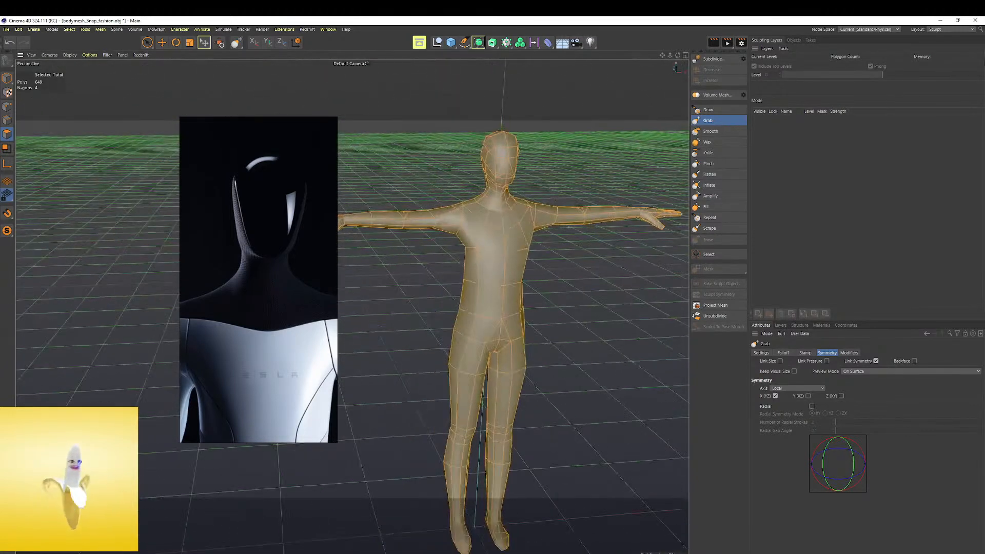
Change the interface layout to Startup, turn on the Subdivision Surface and select it
{"action": "left_click", "coordinate": [965, 29]}
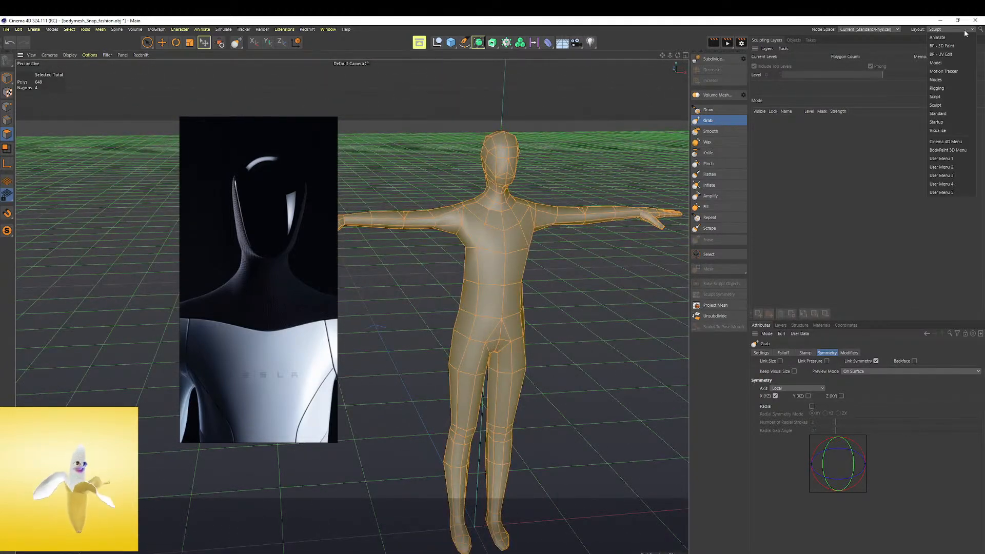
{"action": "left_click", "coordinate": [949, 122]}
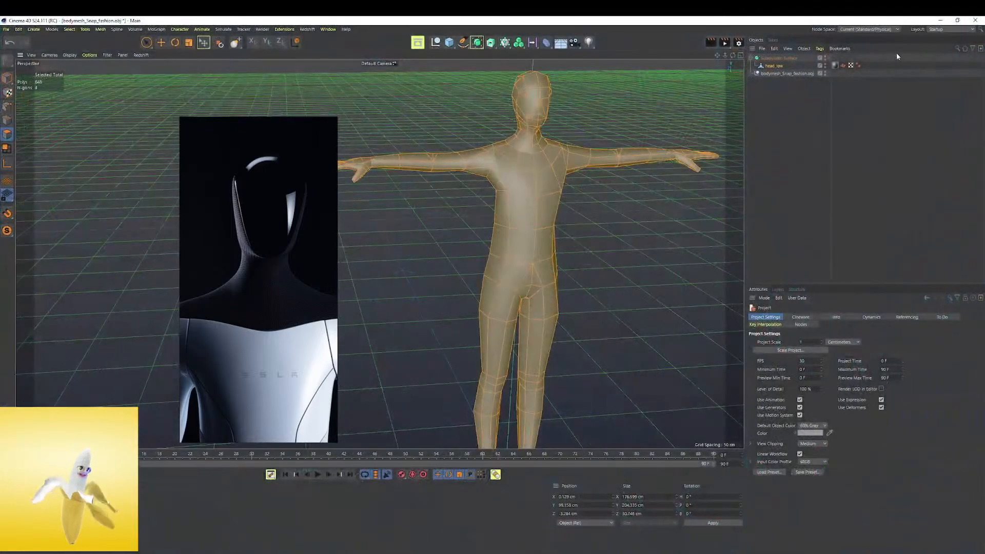
{"action": "left_click", "coordinate": [828, 57]}
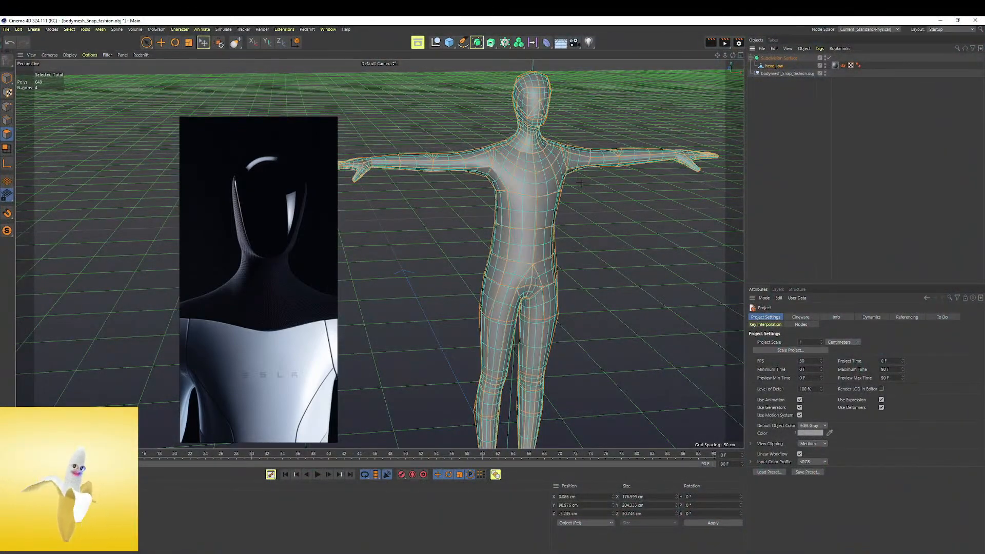
{"action": "left_click", "coordinate": [781, 58]}
{"action": "scroll", "coordinate": [550, 159], "scroll_direction": "up", "scroll_amount": 5}
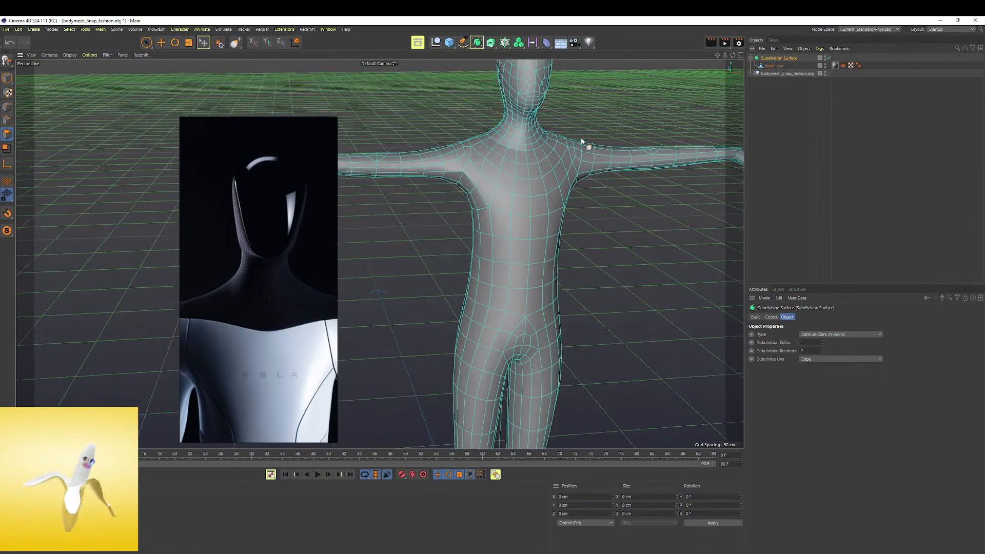
Set the viewport display to Gouraud Shading and compare the smoothed body with the full-length reference
{"action": "left_click_drag", "start_coordinate": [587, 135], "coordinate": [496, 151], "text": "alt"}
{"action": "left_click", "coordinate": [70, 54]}
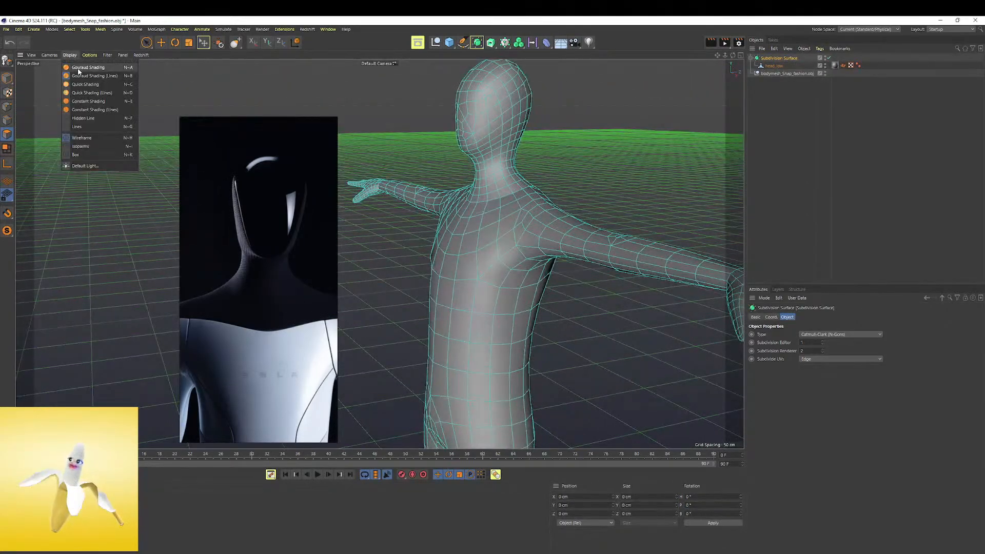
{"action": "left_click", "coordinate": [78, 67]}
{"action": "mouse_move", "coordinate": [524, 205]}
{"action": "left_mouse_down", "text": "alt"}
{"action": "mouse_move", "coordinate": [433, 205]}
{"action": "mouse_move", "coordinate": [554, 187]}
{"action": "mouse_move", "coordinate": [448, 153]}
{"action": "mouse_move", "coordinate": [559, 164]}
{"action": "mouse_move", "coordinate": [507, 146]}
{"action": "mouse_move", "coordinate": [498, 174]}
{"action": "mouse_move", "coordinate": [517, 182]}
{"action": "mouse_move", "coordinate": [382, 180]}
{"action": "mouse_move", "coordinate": [269, 248]}
{"action": "left_mouse_up", "text": "alt"}
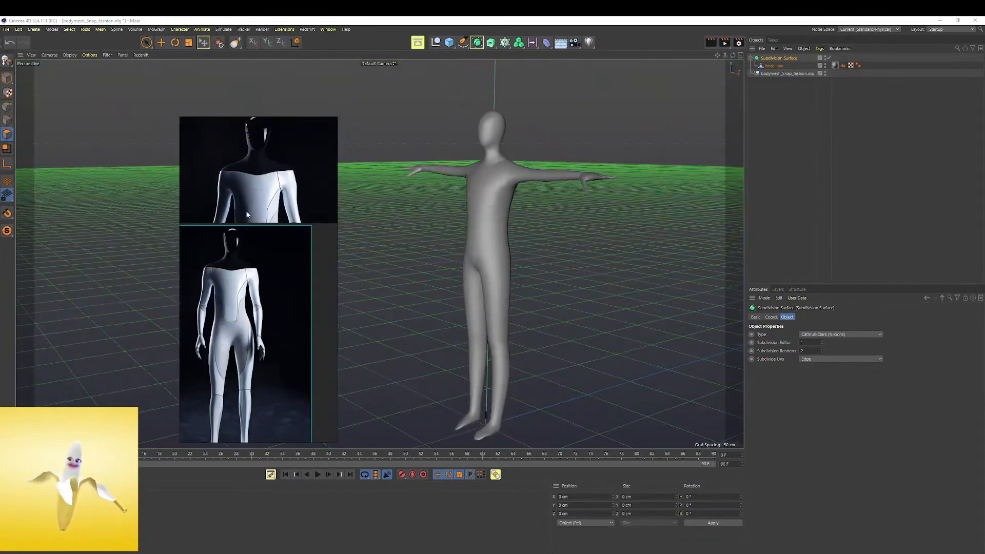
{"action": "left_click_drag", "start_coordinate": [501, 220], "coordinate": [468, 236], "text": "alt"}
{"action": "right_click_drag", "start_coordinate": [469, 236], "coordinate": [537, 236], "text": "alt"}
{"action": "left_click_drag", "start_coordinate": [501, 236], "coordinate": [762, 108], "text": "alt"}
Select the head_low mesh and refine the hips and backs of the knees with symmetric Grab strokes
{"action": "left_click", "coordinate": [774, 67]}
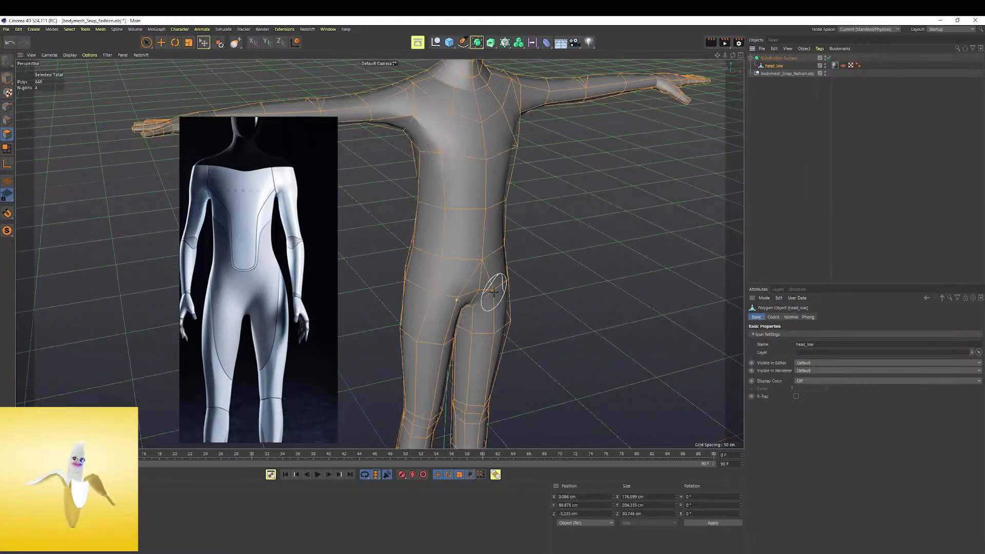
{"action": "left_click_drag", "start_coordinate": [495, 277], "coordinate": [501, 251], "text": "alt"}
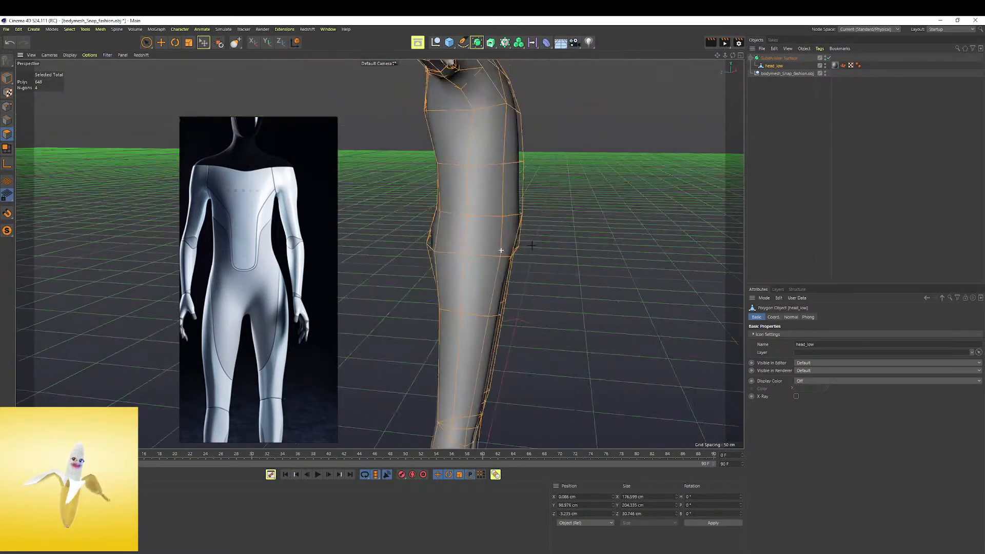
{"action": "scroll", "coordinate": [513, 236], "scroll_direction": "up", "scroll_amount": 4}
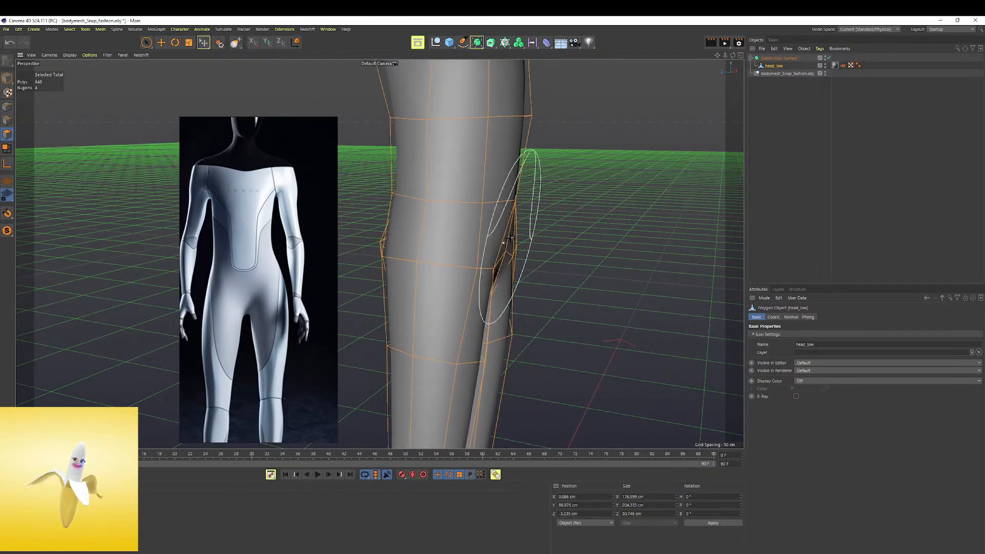
{"action": "left_click_drag", "start_coordinate": [513, 236], "coordinate": [461, 238], "text": "alt"}
{"action": "right_click_drag", "start_coordinate": [461, 239], "coordinate": [417, 237], "text": "alt"}
{"action": "middle_click_drag", "start_coordinate": [418, 237], "coordinate": [381, 253], "text": "alt"}
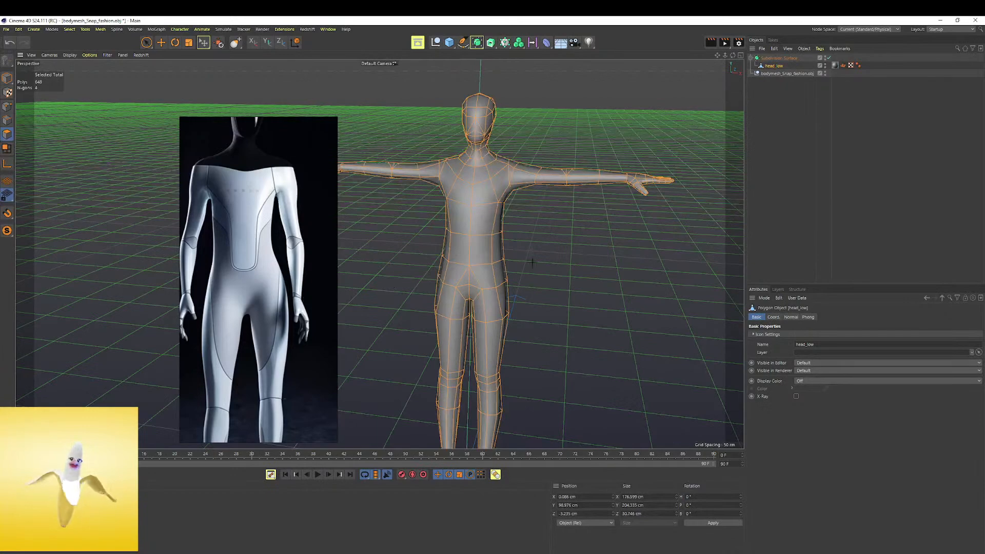
Reshape the buttocks and upper thighs in profile with symmetric Grab strokes
{"action": "left_click_drag", "start_coordinate": [531, 258], "coordinate": [362, 255], "text": "alt"}
{"action": "middle_click_drag", "start_coordinate": [362, 254], "coordinate": [487, 233], "text": "alt"}
{"action": "left_click_drag", "start_coordinate": [488, 234], "coordinate": [476, 219], "text": "alt"}
{"action": "right_click_drag", "start_coordinate": [475, 219], "coordinate": [545, 179], "text": "alt"}
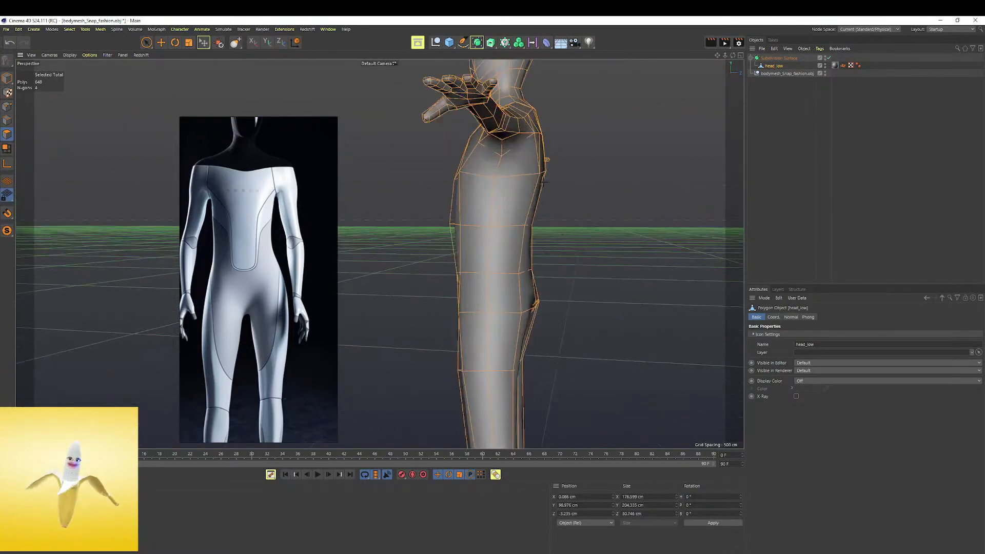
{"action": "left_click_drag", "start_coordinate": [545, 180], "coordinate": [525, 236], "text": "alt"}
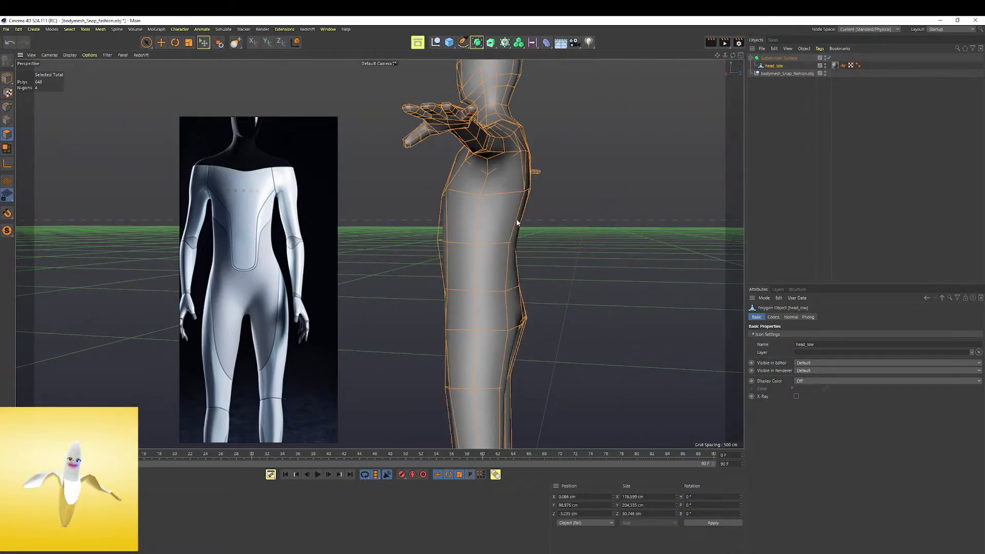
{"action": "left_click_drag", "start_coordinate": [522, 201], "coordinate": [545, 206], "text": "alt"}
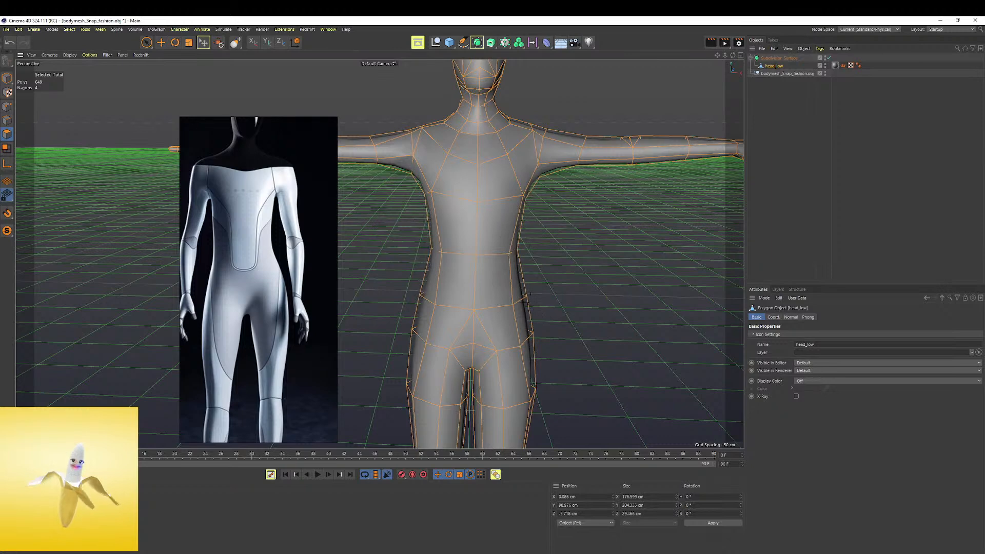
Undo the last Grab stroke and refine the outer contour of the hips and upper thighs symmetrically
{"action": "key", "text": "ctrl+z"}
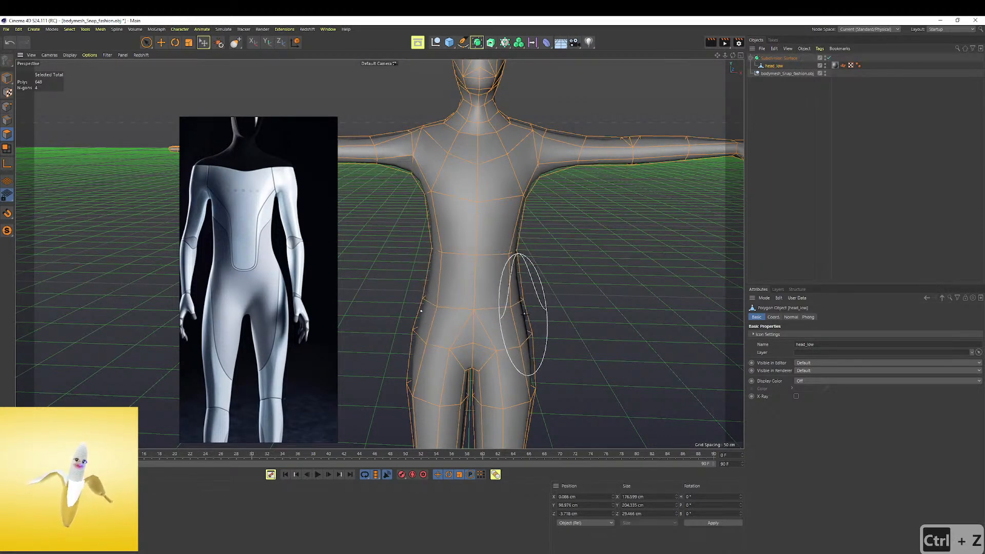
{"action": "left_click_drag", "start_coordinate": [524, 332], "coordinate": [519, 293], "text": "alt"}
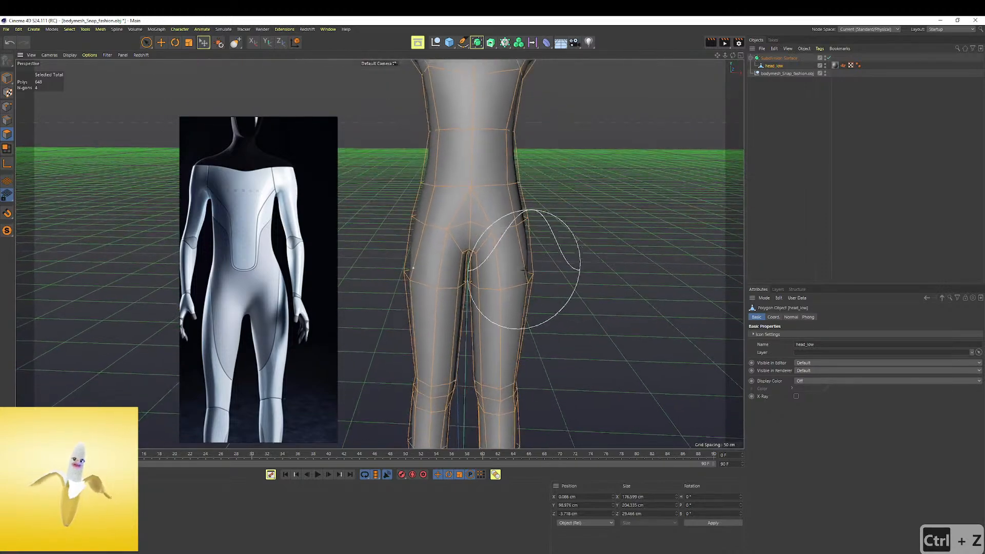
{"action": "middle_click_drag", "start_coordinate": [519, 292], "coordinate": [526, 236], "text": "alt"}
{"action": "scroll", "coordinate": [301, 351], "scroll_direction": "down", "scroll_amount": 2}
Bring the reference's legs and feet into view and reshape the ankles and feet to match with symmetric Grab strokes
{"action": "middle_click_drag", "start_coordinate": [265, 331], "coordinate": [268, 238]}
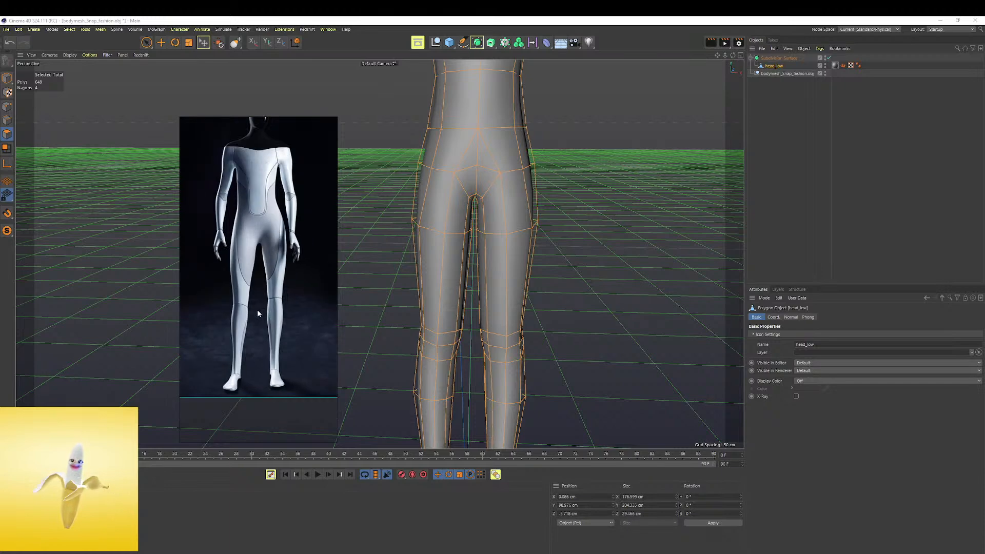
{"action": "scroll", "coordinate": [252, 321], "scroll_direction": "up", "scroll_amount": 2}
{"action": "middle_click_drag", "start_coordinate": [261, 295], "coordinate": [271, 227]}
{"action": "middle_click_drag", "start_coordinate": [504, 361], "coordinate": [514, 169], "text": "alt"}
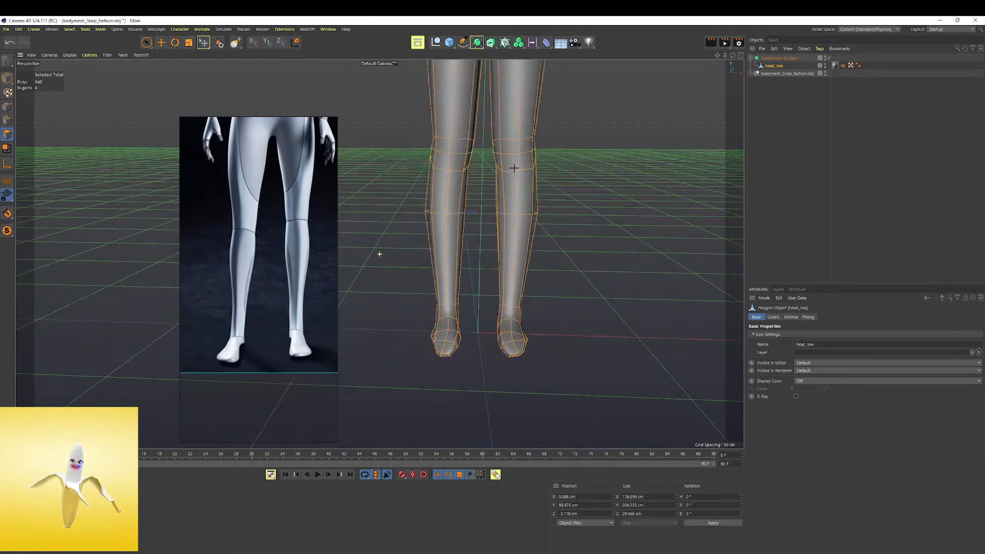
{"action": "left_click_drag", "start_coordinate": [507, 302], "coordinate": [476, 310], "text": "alt"}
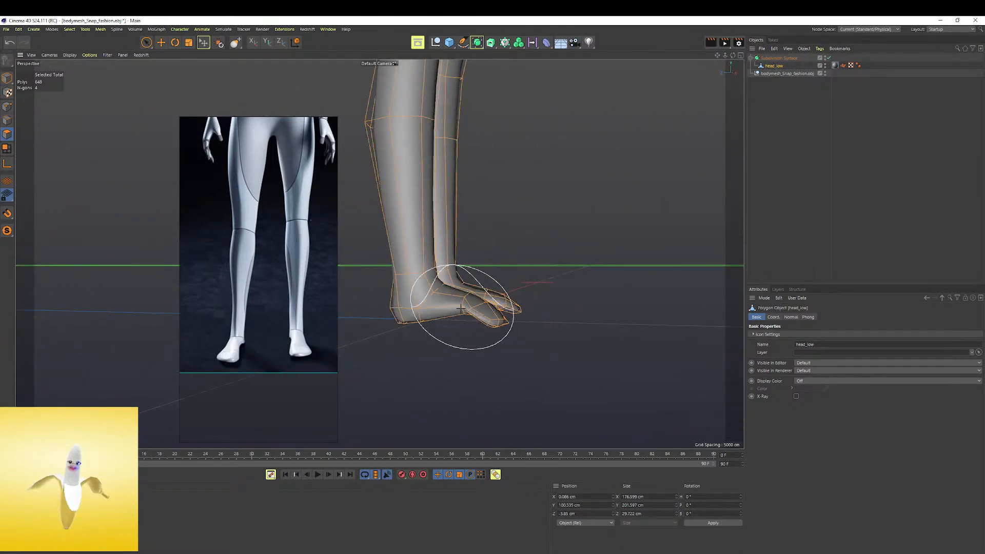
{"action": "scroll", "coordinate": [493, 311], "scroll_direction": "up", "scroll_amount": 6}
{"action": "mouse_move", "coordinate": [494, 304]}
{"action": "left_mouse_down", "text": "alt"}
{"action": "mouse_move", "coordinate": [524, 286]}
{"action": "mouse_move", "coordinate": [498, 283]}
{"action": "mouse_move", "coordinate": [446, 332]}
{"action": "mouse_move", "coordinate": [416, 326]}
{"action": "mouse_move", "coordinate": [472, 278]}
{"action": "left_mouse_up", "text": "alt"}
{"action": "middle_click_drag", "start_coordinate": [548, 282], "coordinate": [440, 261], "text": "alt"}
{"action": "mouse_move", "coordinate": [457, 263]}
{"action": "left_mouse_down"}
{"action": "mouse_move", "coordinate": [461, 290]}
{"action": "mouse_move", "coordinate": [475, 277]}
{"action": "mouse_move", "coordinate": [503, 283]}
{"action": "left_mouse_up"}
{"action": "middle_click_drag", "start_coordinate": [422, 256], "coordinate": [484, 250], "text": "alt"}
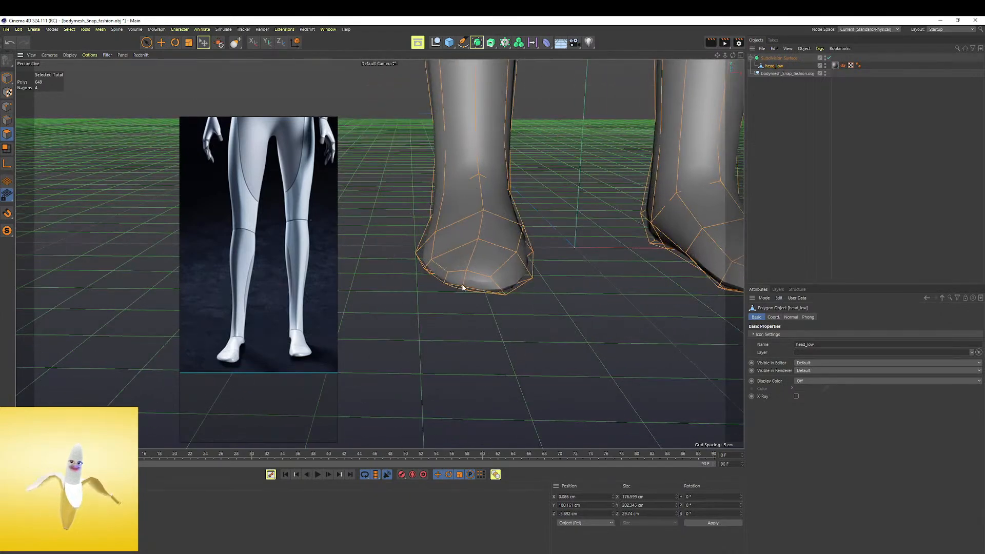
Even out the soles and refine the toes, sides and heels of both feet with small Grab strokes
{"action": "left_click_drag", "start_coordinate": [463, 292], "coordinate": [503, 286]}
{"action": "mouse_move", "coordinate": [517, 276]}
{"action": "left_mouse_down"}
{"action": "mouse_move", "coordinate": [523, 266]}
{"action": "mouse_move", "coordinate": [503, 268]}
{"action": "mouse_move", "coordinate": [539, 270]}
{"action": "mouse_move", "coordinate": [528, 257]}
{"action": "mouse_move", "coordinate": [501, 266]}
{"action": "left_mouse_up"}
{"action": "left_click_drag", "start_coordinate": [436, 264], "coordinate": [436, 259]}
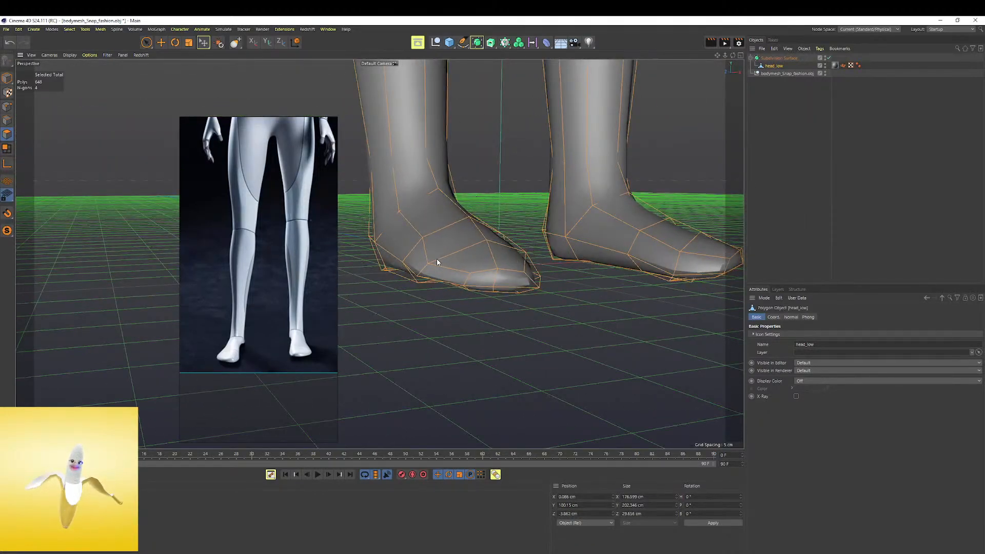
{"action": "middle_click_drag", "start_coordinate": [407, 257], "coordinate": [474, 257], "text": "alt"}
{"action": "mouse_move", "coordinate": [474, 257]}
{"action": "left_mouse_down", "text": "alt"}
{"action": "mouse_move", "coordinate": [562, 254]}
{"action": "mouse_move", "coordinate": [538, 246]}
{"action": "left_mouse_up", "text": "alt"}
{"action": "middle_click_drag", "start_coordinate": [547, 266], "coordinate": [563, 267]}
{"action": "left_click_drag", "start_coordinate": [562, 266], "coordinate": [557, 277]}
{"action": "mouse_move", "coordinate": [556, 258]}
{"action": "left_mouse_down", "text": "alt"}
{"action": "mouse_move", "coordinate": [535, 263]}
{"action": "mouse_move", "coordinate": [546, 237]}
{"action": "mouse_move", "coordinate": [543, 248]}
{"action": "left_mouse_up", "text": "alt"}
{"action": "mouse_move", "coordinate": [406, 272]}
{"action": "left_mouse_down"}
{"action": "mouse_move", "coordinate": [402, 265]}
{"action": "mouse_move", "coordinate": [413, 274]}
{"action": "mouse_move", "coordinate": [474, 267]}
{"action": "left_mouse_up"}
{"action": "mouse_move", "coordinate": [453, 231]}
{"action": "left_mouse_down", "text": "alt"}
{"action": "mouse_move", "coordinate": [510, 233]}
{"action": "mouse_move", "coordinate": [475, 261]}
{"action": "left_mouse_up", "text": "alt"}
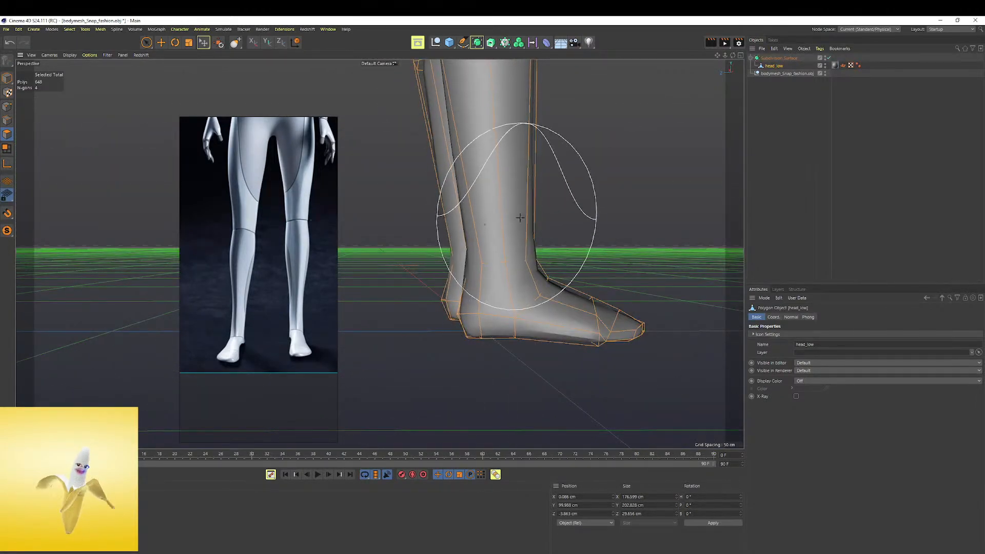
Refine the shins, calves and thighs in profile with Grab strokes running up the legs
{"action": "scroll", "coordinate": [519, 217], "scroll_direction": "down", "scroll_amount": 2}
{"action": "middle_click_drag", "start_coordinate": [519, 217], "coordinate": [526, 282], "text": "alt"}
{"action": "middle_click_drag", "start_coordinate": [387, 184], "coordinate": [378, 253], "text": "alt"}
{"action": "scroll", "coordinate": [524, 212], "scroll_direction": "down", "scroll_amount": 3}
{"action": "middle_click_drag", "start_coordinate": [525, 212], "coordinate": [526, 277], "text": "alt"}
{"action": "left_click_drag", "start_coordinate": [543, 220], "coordinate": [482, 222], "text": "alt"}
{"action": "right_click_drag", "start_coordinate": [544, 215], "coordinate": [493, 225], "text": "alt"}
{"action": "middle_click_drag", "start_coordinate": [543, 242], "coordinate": [546, 312], "text": "alt"}
{"action": "mouse_move", "coordinate": [519, 237]}
{"action": "left_mouse_down", "text": "alt"}
{"action": "mouse_move", "coordinate": [445, 260]}
{"action": "mouse_move", "coordinate": [519, 248]}
{"action": "mouse_move", "coordinate": [516, 201]}
{"action": "left_mouse_up", "text": "alt"}
{"action": "right_click_drag", "start_coordinate": [515, 201], "coordinate": [545, 198], "text": "alt"}
{"action": "left_click_drag", "start_coordinate": [546, 198], "coordinate": [518, 212], "text": "alt"}
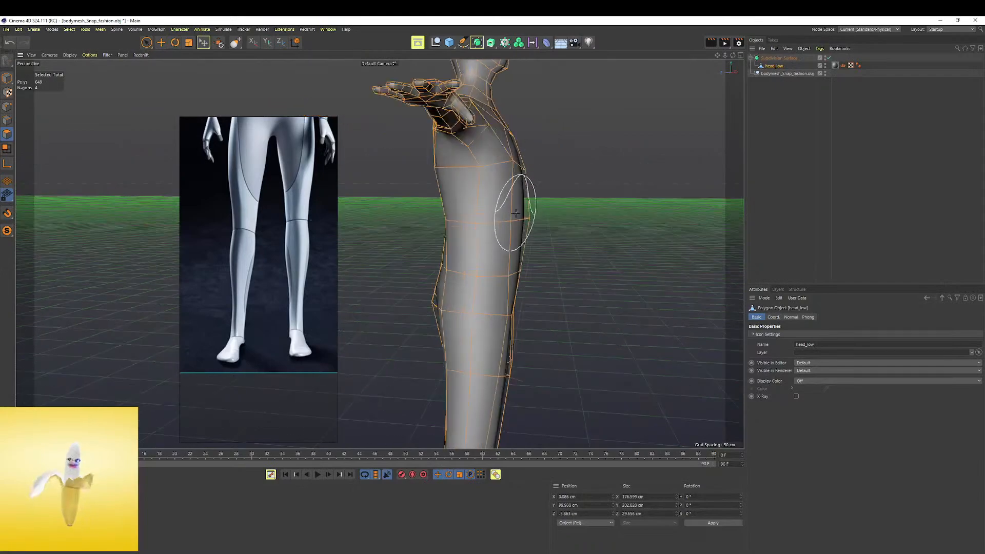
Deselect the mesh and compare the smoothed full figure with the full-length reference
{"action": "left_click_drag", "start_coordinate": [282, 229], "coordinate": [273, 390]}
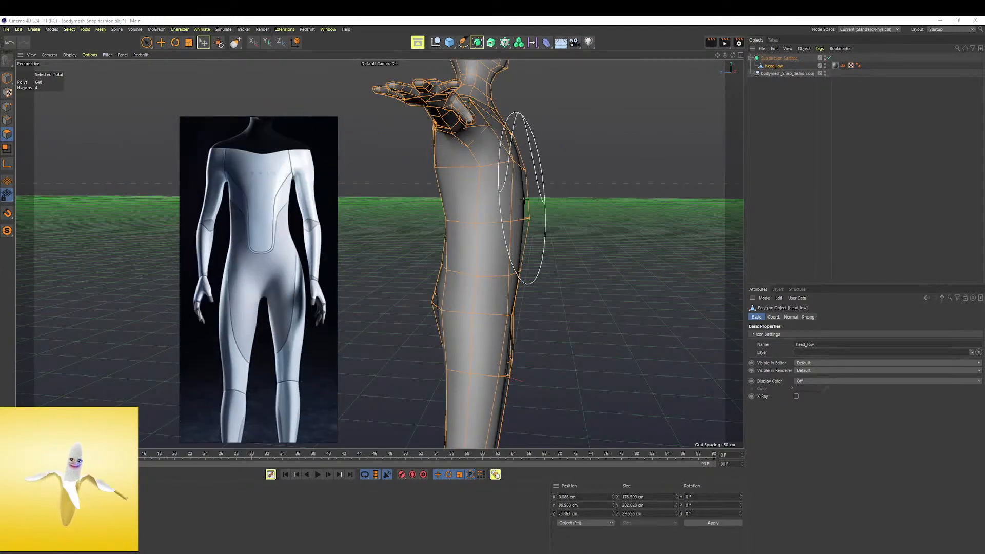
{"action": "scroll", "coordinate": [490, 190], "scroll_direction": "down", "scroll_amount": 6}
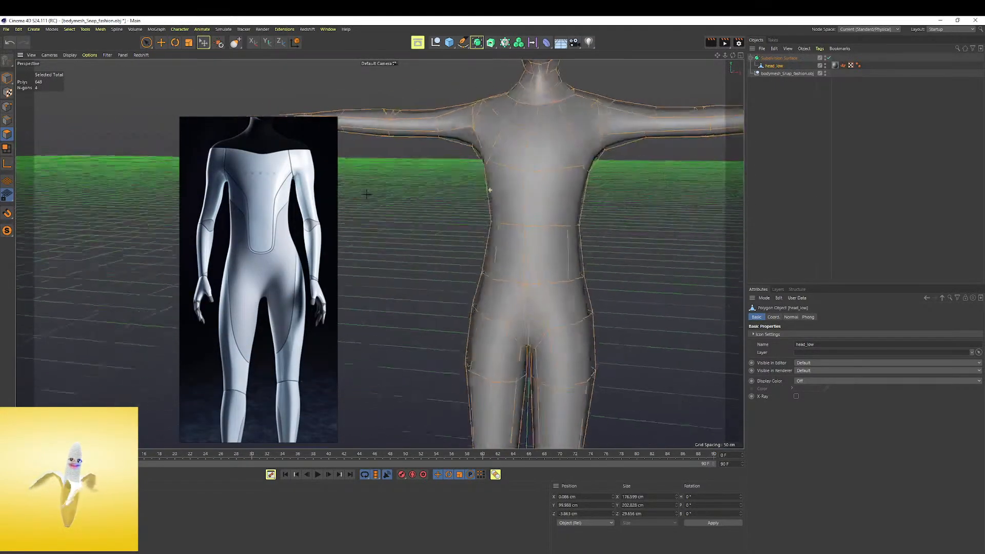
{"action": "left_click", "coordinate": [793, 133]}
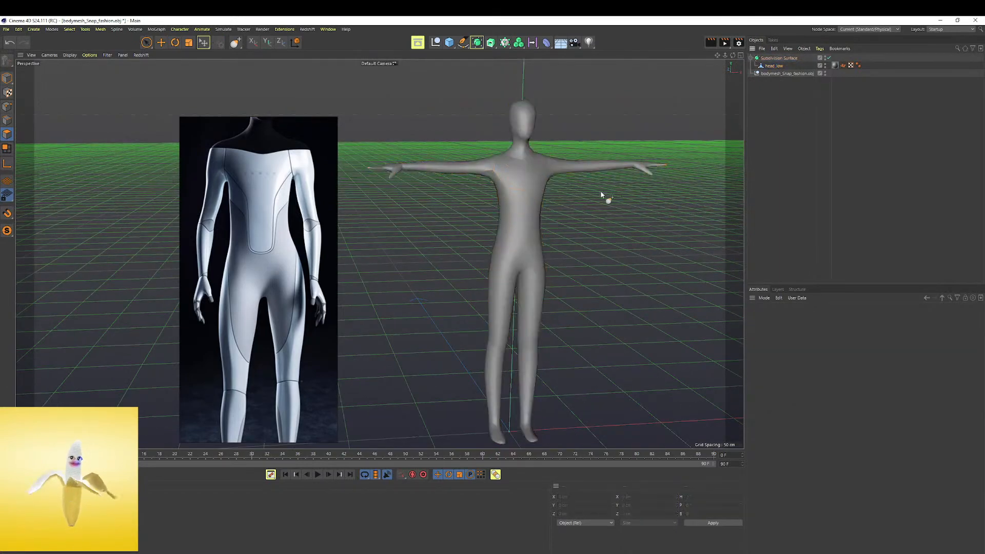
{"action": "left_click_drag", "start_coordinate": [602, 193], "coordinate": [588, 206], "text": "alt"}
{"action": "middle_click_drag", "start_coordinate": [588, 206], "coordinate": [536, 181], "text": "alt"}
{"action": "double_click", "coordinate": [248, 234]}
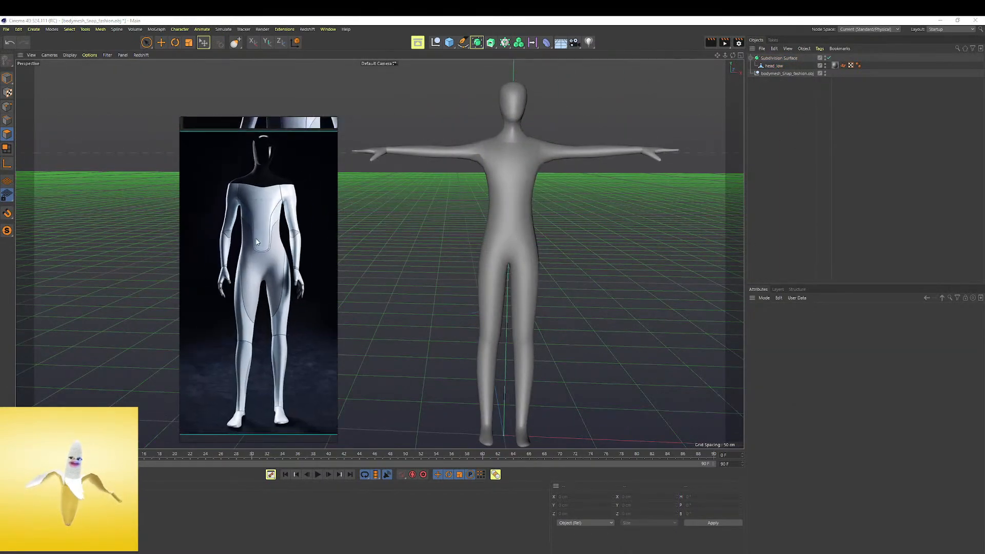
{"action": "left_click_drag", "start_coordinate": [487, 205], "coordinate": [479, 193], "text": "alt"}
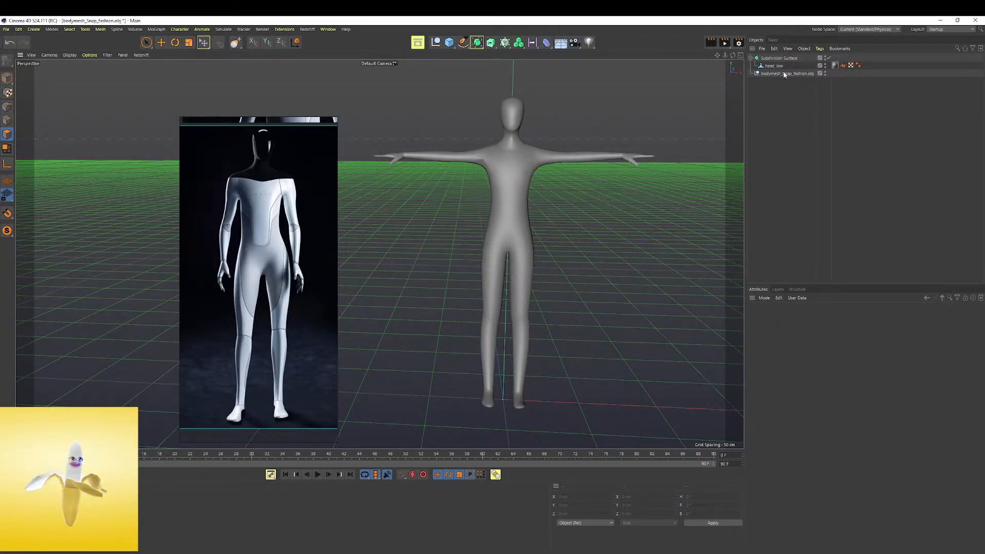
Select the head_low mesh and activate the Grab brush with X (YZ) symmetry for the waist and hips
{"action": "left_click", "coordinate": [773, 65]}
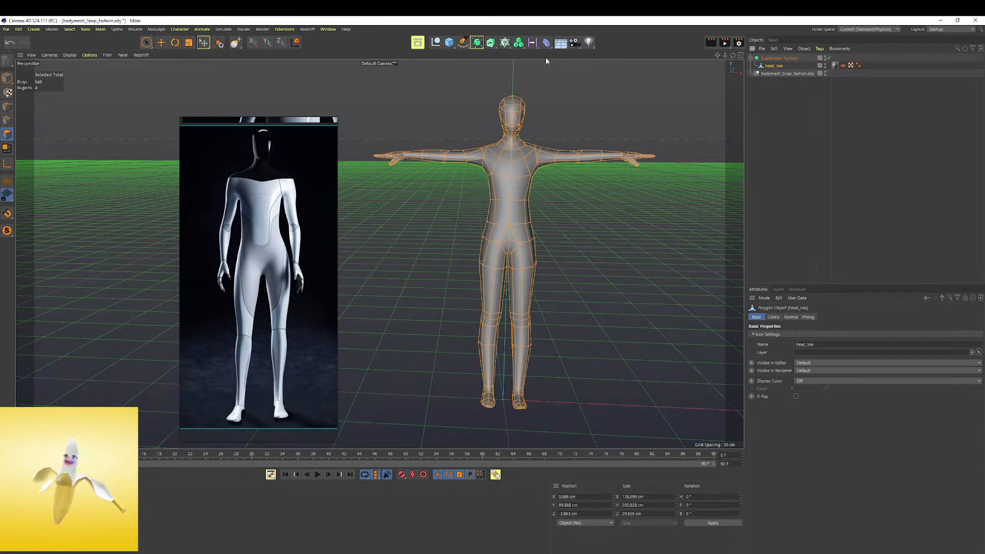
{"action": "left_click", "coordinate": [235, 41]}
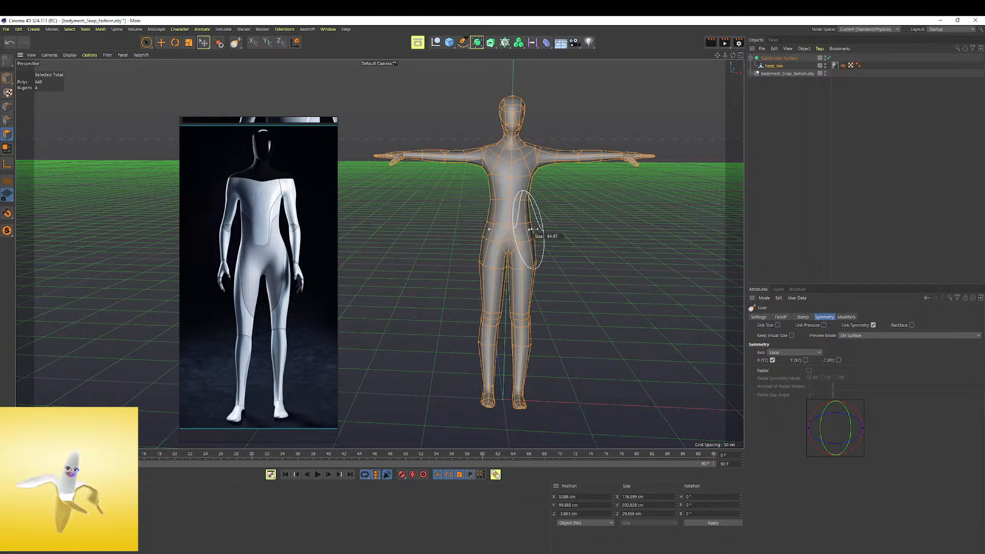
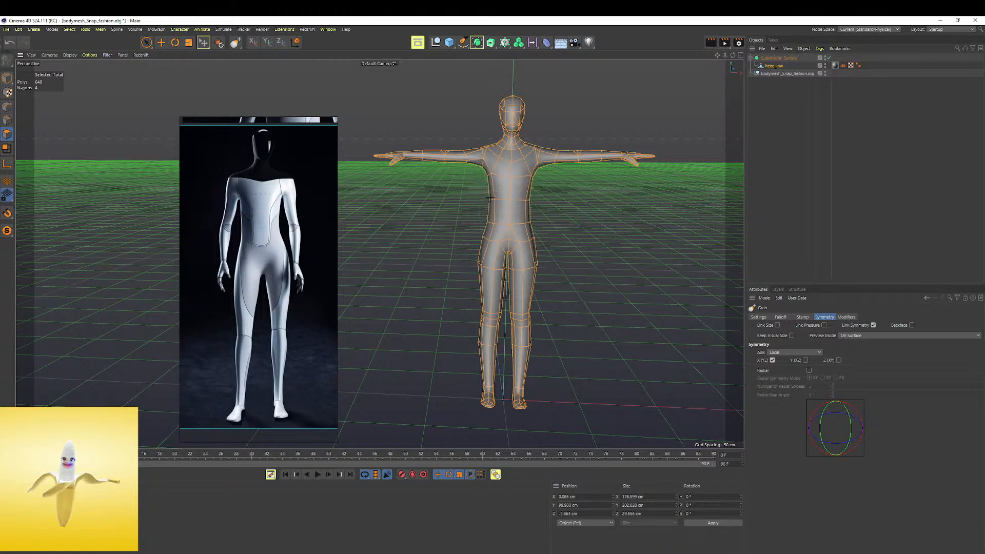
Deselect the mesh and examine the reference images of the robot's torso, neck and head
{"action": "left_click", "coordinate": [770, 115]}
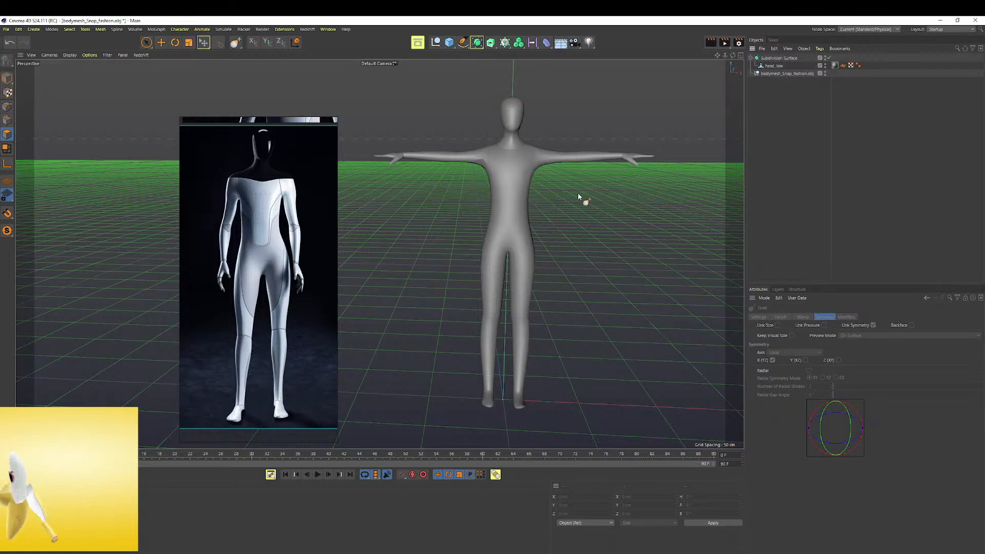
{"action": "left_click_drag", "start_coordinate": [489, 224], "coordinate": [519, 242], "text": "alt"}
{"action": "scroll", "coordinate": [269, 234], "scroll_direction": "down", "scroll_amount": 3}
{"action": "middle_click_drag", "start_coordinate": [269, 234], "coordinate": [270, 298]}
{"action": "middle_click_drag", "start_coordinate": [266, 121], "coordinate": [253, 252]}
{"action": "scroll", "coordinate": [257, 254], "scroll_direction": "up", "scroll_amount": 4}
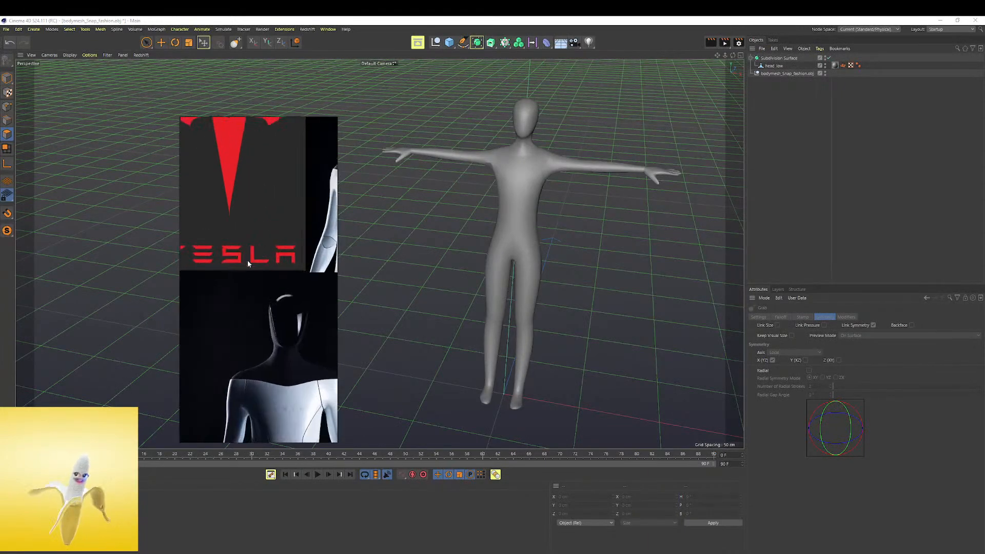
{"action": "middle_click_drag", "start_coordinate": [320, 231], "coordinate": [268, 267]}
{"action": "scroll", "coordinate": [255, 237], "scroll_direction": "up", "scroll_amount": 6}
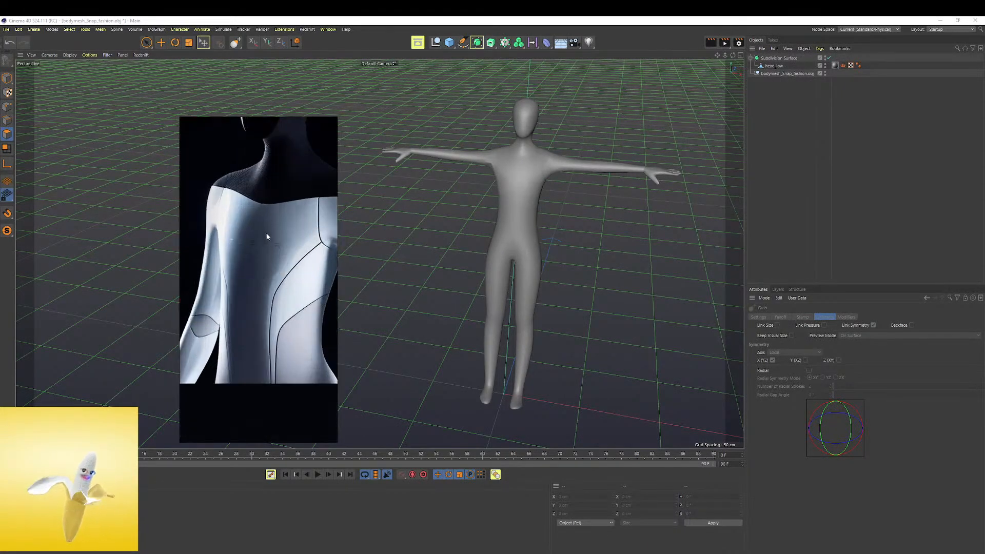
{"action": "scroll", "coordinate": [267, 236], "scroll_direction": "down", "scroll_amount": 2}
{"action": "scroll", "coordinate": [269, 233], "scroll_direction": "up", "scroll_amount": 4}
{"action": "scroll", "coordinate": [272, 230], "scroll_direction": "down", "scroll_amount": 4}
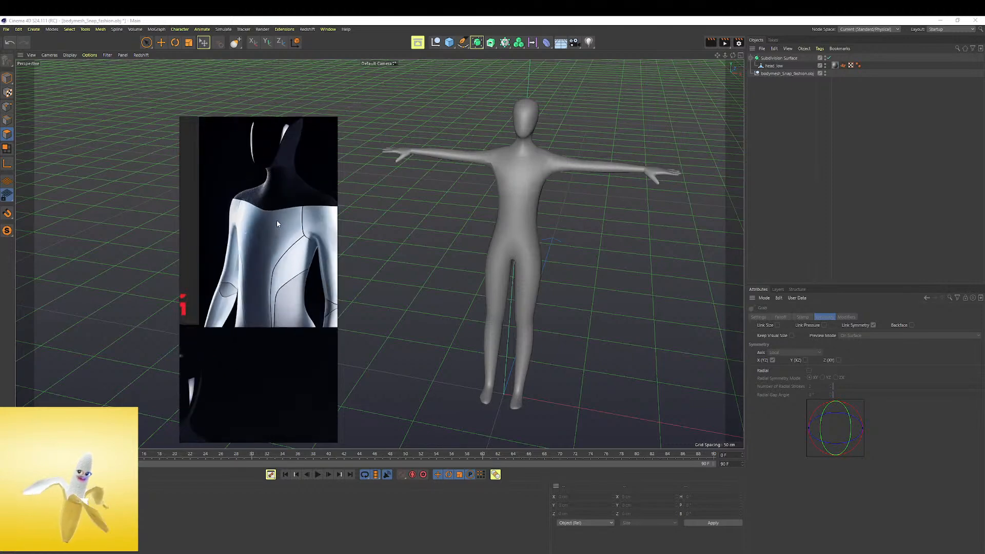
{"action": "middle_click_drag", "start_coordinate": [277, 219], "coordinate": [282, 283]}
{"action": "scroll", "coordinate": [290, 214], "scroll_direction": "up", "scroll_amount": 3}
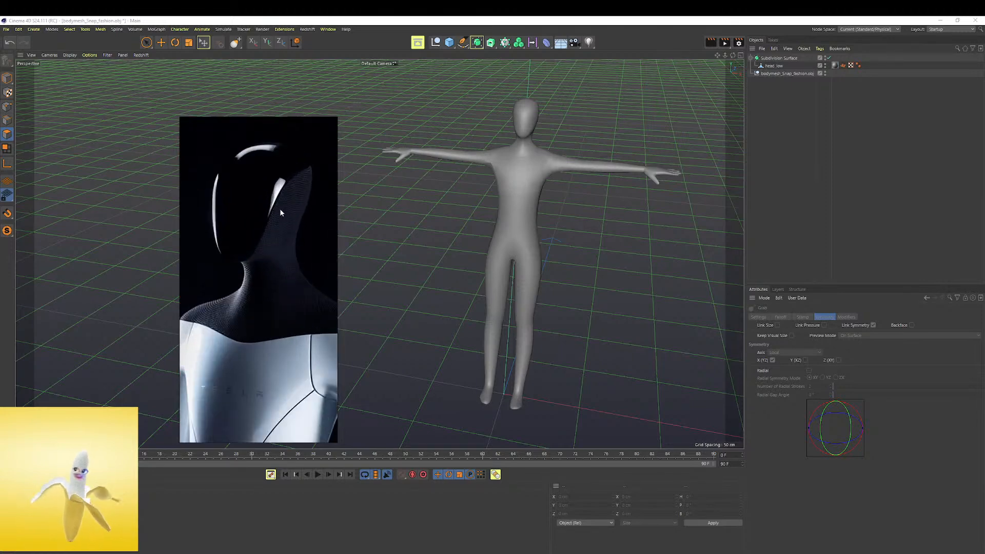
{"action": "scroll", "coordinate": [280, 210], "scroll_direction": "down", "scroll_amount": 3}
{"action": "scroll", "coordinate": [280, 215], "scroll_direction": "up", "scroll_amount": 5}
{"action": "scroll", "coordinate": [279, 213], "scroll_direction": "down", "scroll_amount": 3}
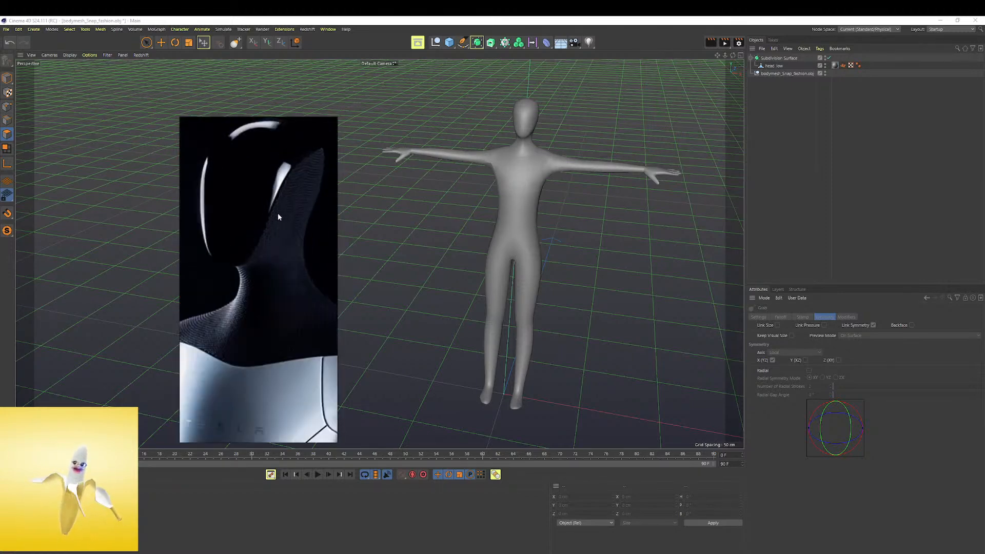
Frame the head and neck closely and select the head_low mesh for Grab sculpting
{"action": "left_click_drag", "start_coordinate": [585, 155], "coordinate": [513, 146], "text": "alt"}
{"action": "right_click_drag", "start_coordinate": [513, 146], "coordinate": [543, 145], "text": "alt"}
{"action": "left_click_drag", "start_coordinate": [536, 172], "coordinate": [528, 192], "text": "alt"}
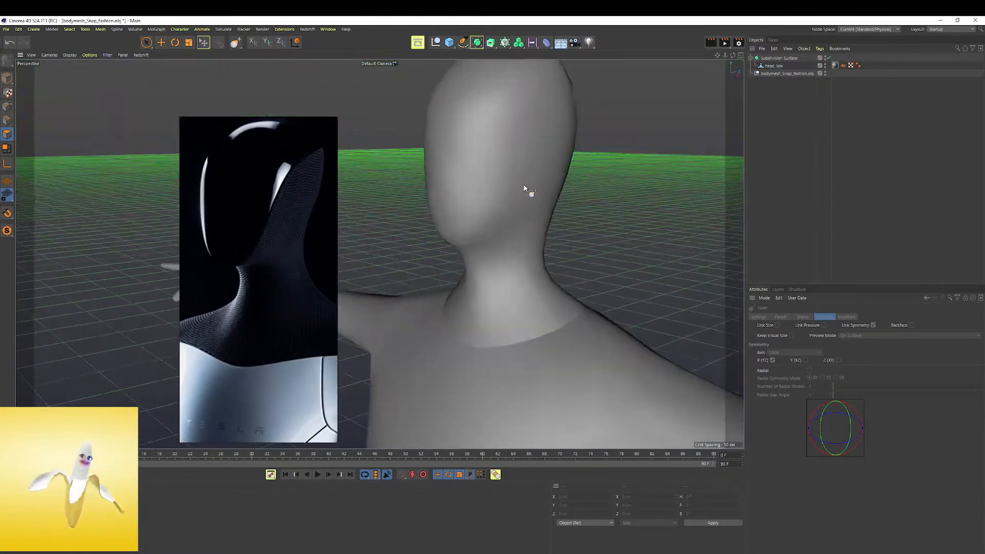
{"action": "right_click_drag", "start_coordinate": [528, 192], "coordinate": [522, 266], "text": "alt"}
{"action": "middle_click_drag", "start_coordinate": [521, 267], "coordinate": [579, 211], "text": "alt"}
{"action": "left_click", "coordinate": [765, 67]}
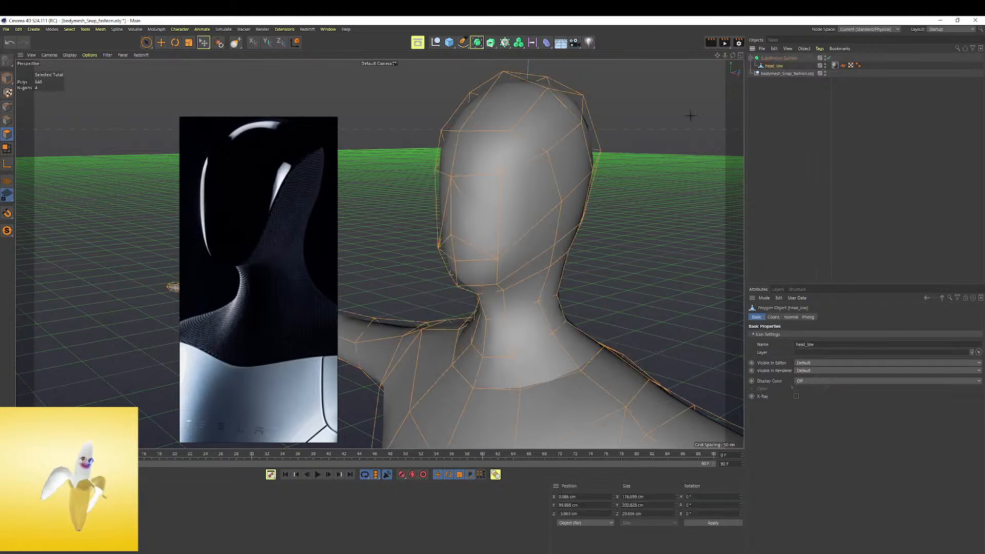
Try to reshape the chin and the front of the face with Grab strokes
{"action": "middle_click_drag", "start_coordinate": [467, 251], "coordinate": [458, 249]}
{"action": "left_click_drag", "start_coordinate": [458, 249], "coordinate": [452, 256]}
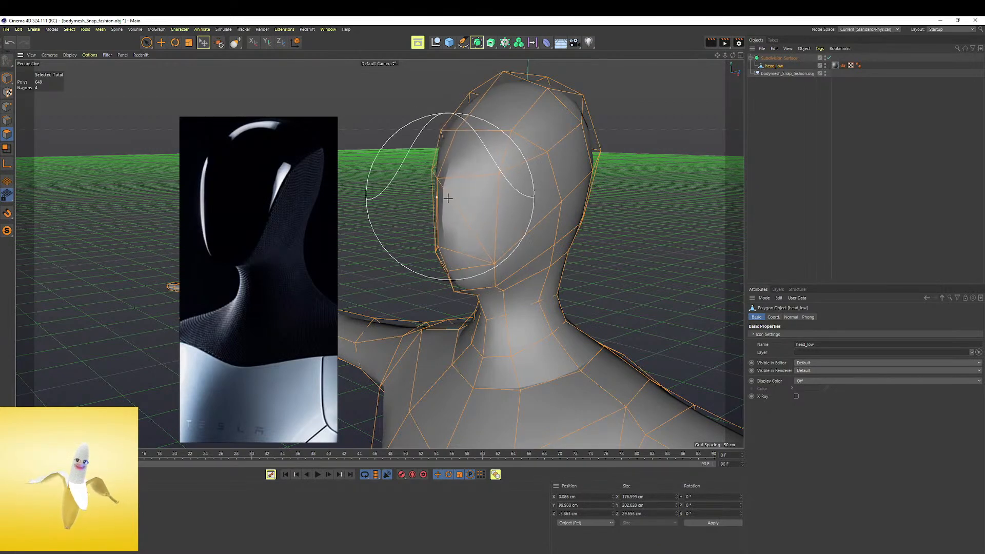
{"action": "key", "text": "ctrl+z"}
{"action": "key", "text": "ctrl+z"}
{"action": "mouse_move", "coordinate": [446, 196]}
{"action": "left_mouse_down", "text": "alt"}
{"action": "mouse_move", "coordinate": [501, 196]}
{"action": "mouse_move", "coordinate": [414, 205]}
{"action": "left_mouse_up", "text": "alt"}
{"action": "mouse_move", "coordinate": [446, 240]}
{"action": "left_mouse_down"}
{"action": "mouse_move", "coordinate": [446, 210]}
{"action": "mouse_move", "coordinate": [589, 201]}
{"action": "mouse_move", "coordinate": [478, 202]}
{"action": "mouse_move", "coordinate": [535, 189]}
{"action": "left_mouse_up"}
{"action": "key", "text": "ctrl+z"}
{"action": "key", "text": "ctrl+z"}
Switch the Subdivision Surface off, examine the face's base polygons from the front, and switch it back on
{"action": "scroll", "coordinate": [453, 221], "scroll_direction": "up", "scroll_amount": 4}
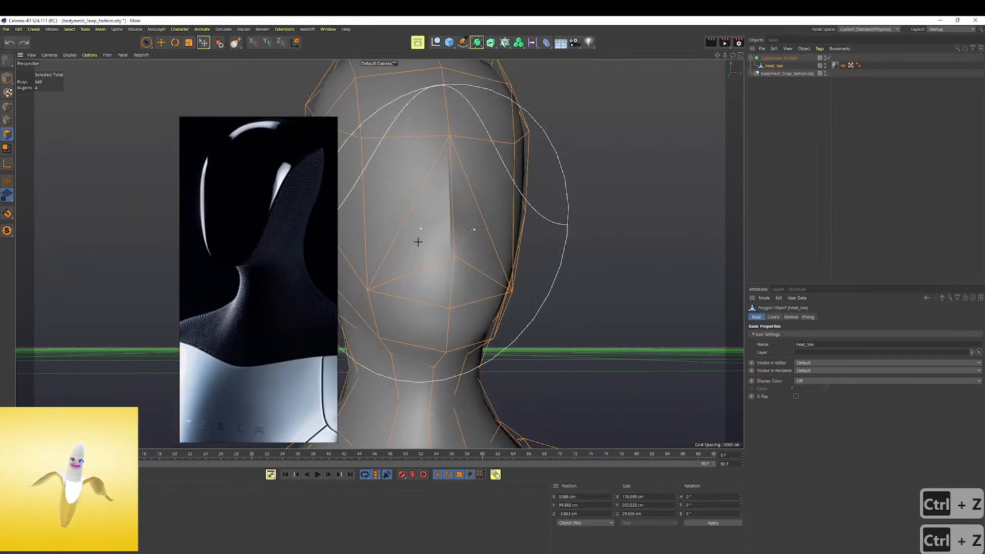
{"action": "left_click_drag", "start_coordinate": [451, 235], "coordinate": [446, 246], "text": "alt"}
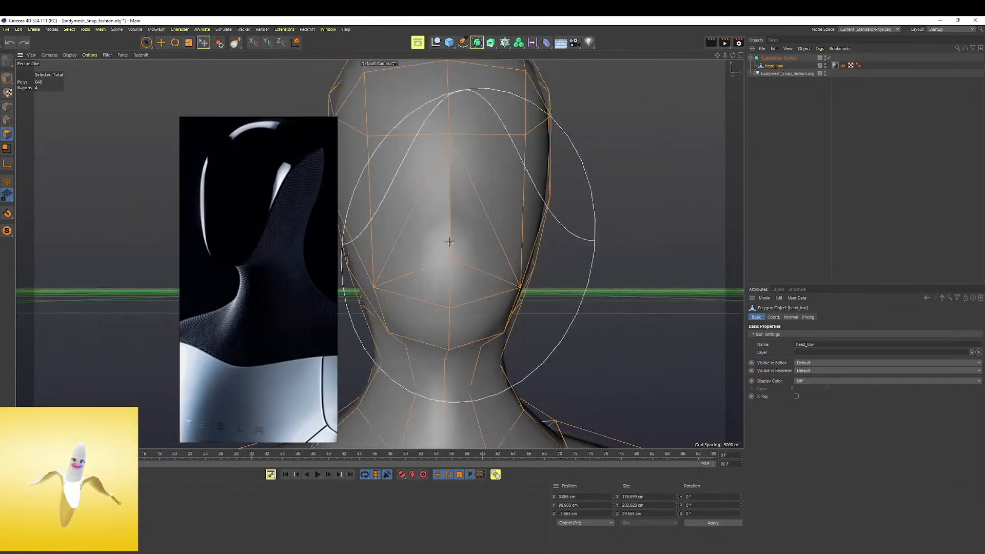
{"action": "left_click", "coordinate": [828, 57]}
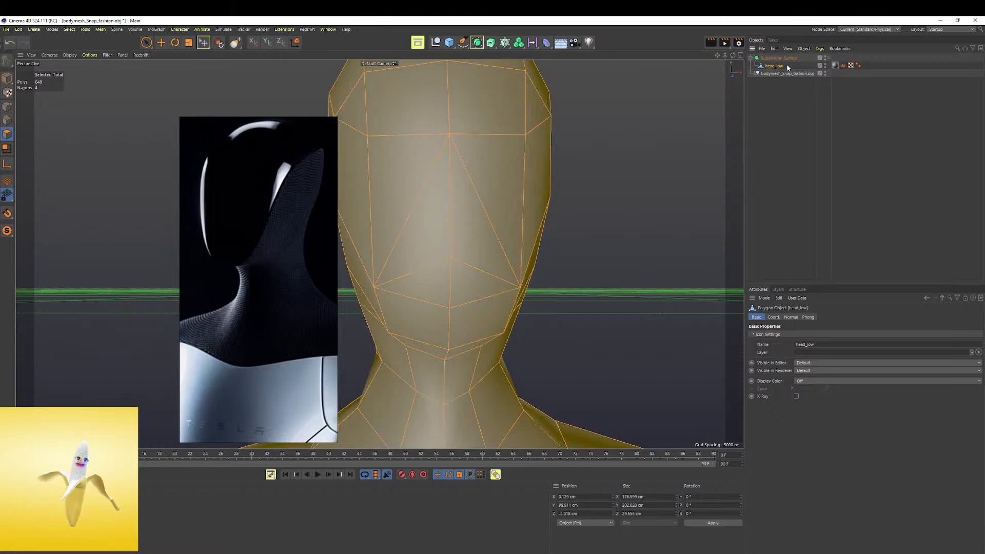
{"action": "left_click", "coordinate": [773, 58]}
{"action": "left_click", "coordinate": [770, 66]}
{"action": "middle_click_drag", "start_coordinate": [429, 229], "coordinate": [388, 232]}
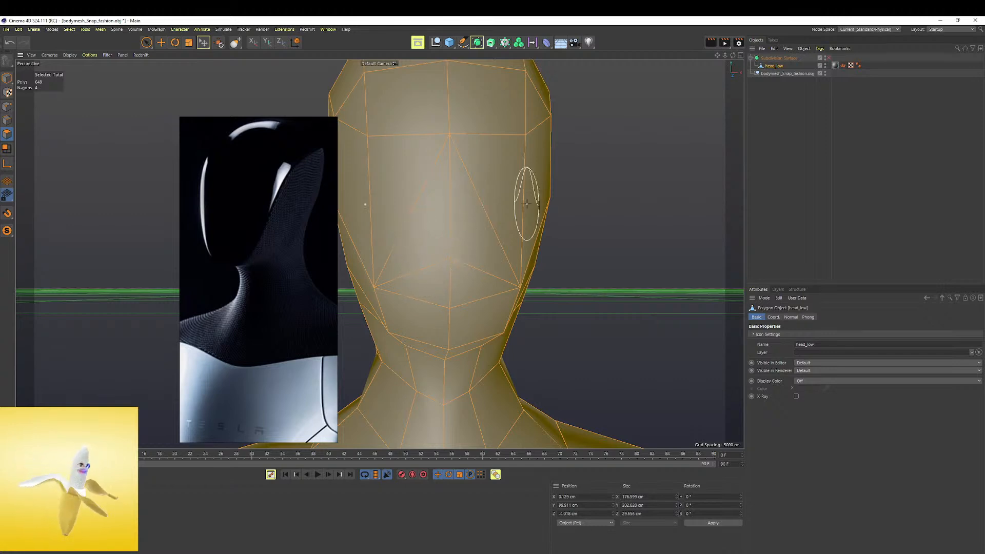
{"action": "scroll", "coordinate": [501, 216], "scroll_direction": "down", "scroll_amount": 4}
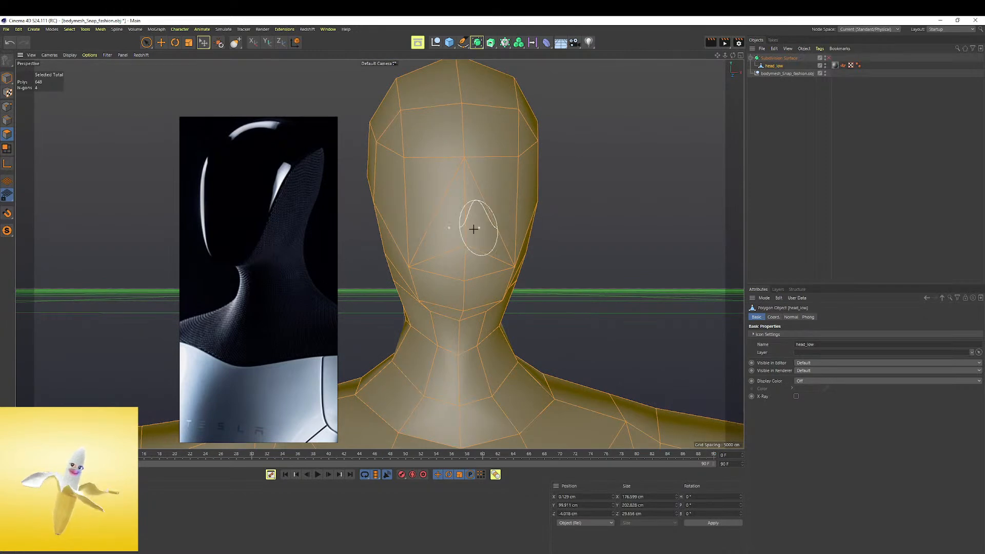
{"action": "scroll", "coordinate": [475, 228], "scroll_direction": "down", "scroll_amount": 3}
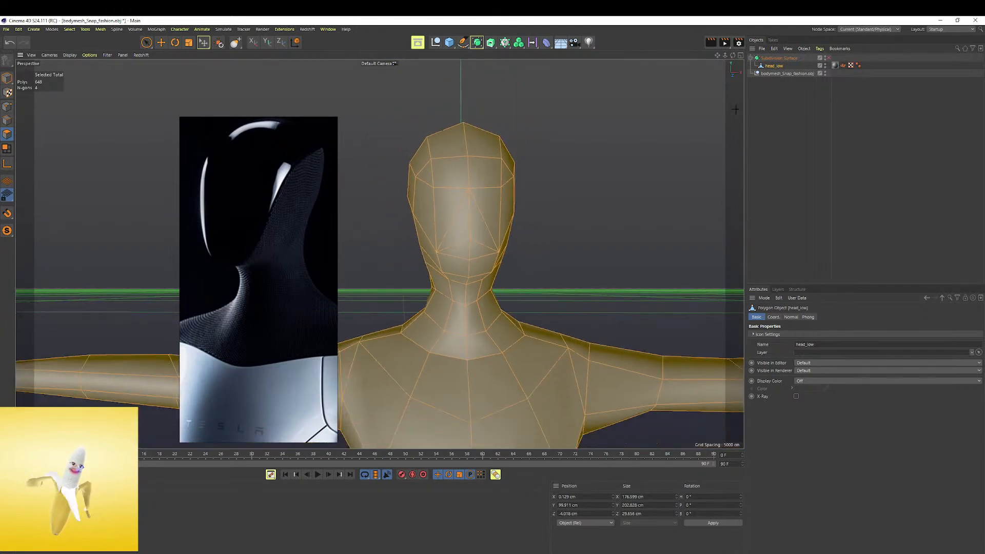
{"action": "left_click", "coordinate": [829, 57]}
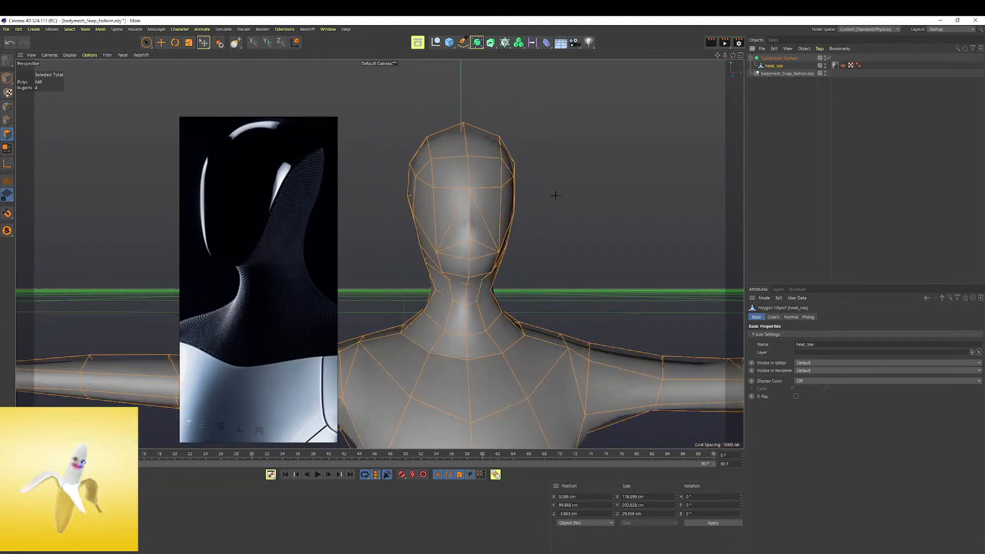
Reselect the head_low mesh and flatten the face, reshape the brow and lower the crown with Grab strokes
{"action": "left_click", "coordinate": [778, 59]}
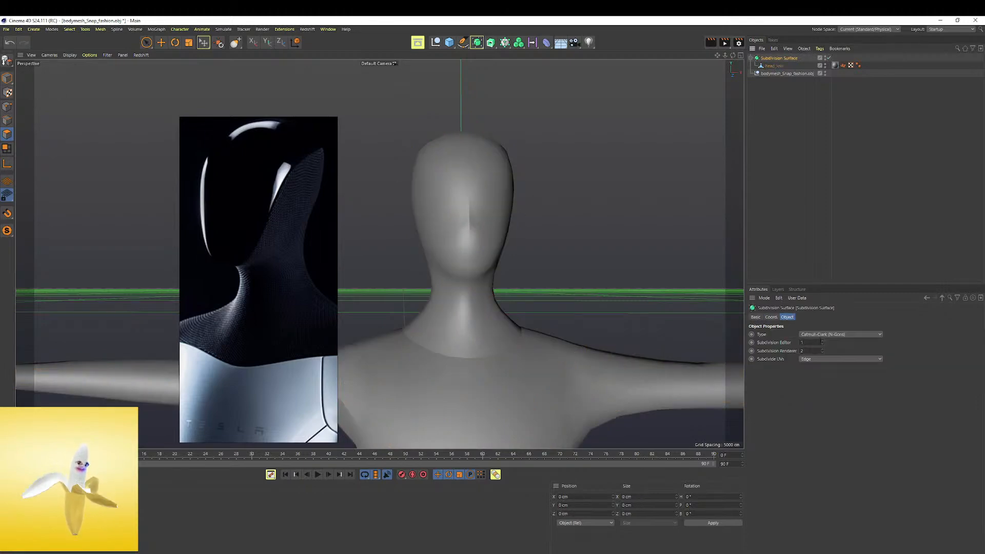
{"action": "left_click", "coordinate": [772, 66]}
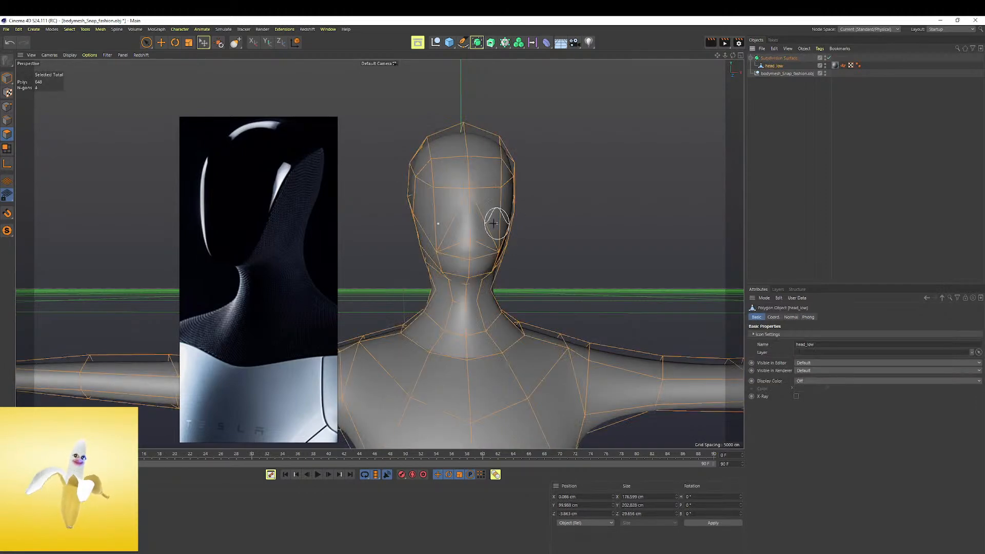
{"action": "scroll", "coordinate": [501, 200], "scroll_direction": "up", "scroll_amount": 4}
{"action": "left_click_drag", "start_coordinate": [502, 200], "coordinate": [404, 224], "text": "alt"}
{"action": "middle_click_drag", "start_coordinate": [456, 232], "coordinate": [478, 233]}
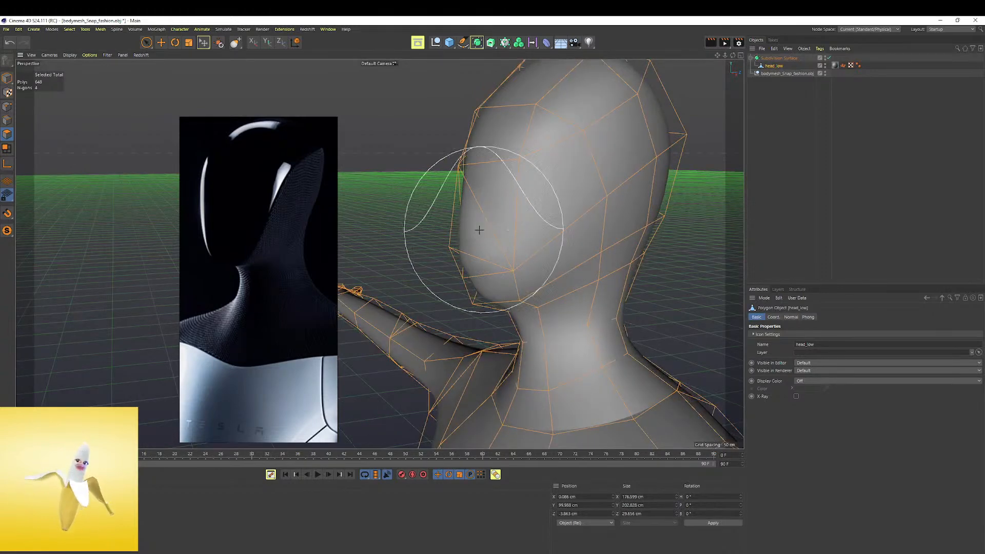
{"action": "mouse_move", "coordinate": [452, 247]}
{"action": "left_mouse_down"}
{"action": "mouse_move", "coordinate": [486, 249]}
{"action": "mouse_move", "coordinate": [470, 255]}
{"action": "mouse_move", "coordinate": [488, 263]}
{"action": "left_mouse_up"}
{"action": "left_click_drag", "start_coordinate": [487, 168], "coordinate": [477, 168]}
{"action": "middle_click_drag", "start_coordinate": [482, 174], "coordinate": [460, 225], "text": "alt"}
{"action": "mouse_move", "coordinate": [489, 175]}
{"action": "left_mouse_down"}
{"action": "mouse_move", "coordinate": [478, 166]}
{"action": "mouse_move", "coordinate": [487, 131]}
{"action": "left_mouse_up"}
{"action": "left_click_drag", "start_coordinate": [552, 107], "coordinate": [550, 120]}
{"action": "middle_click_drag", "start_coordinate": [623, 249], "coordinate": [591, 187], "text": "alt"}
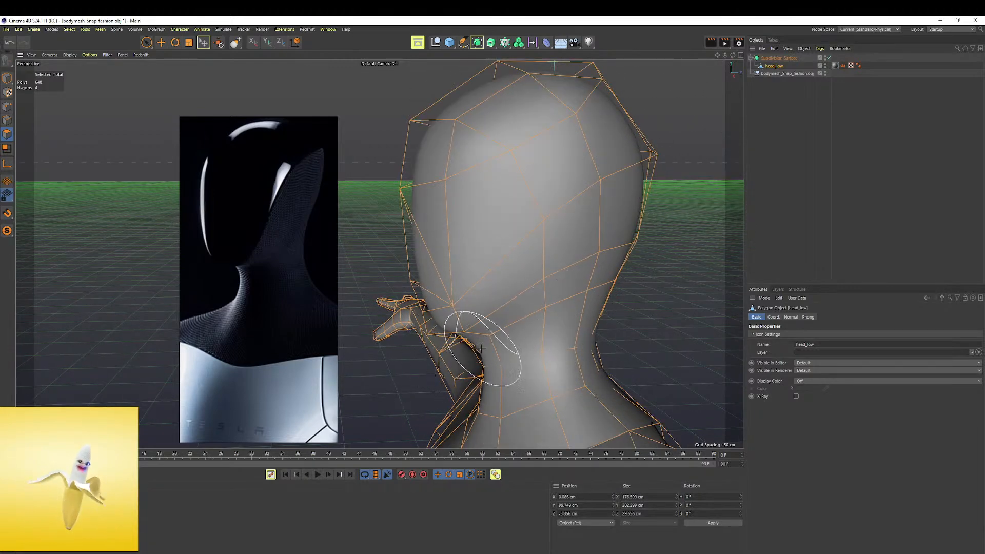
Tuck in the throat below the jaw and adjust the jawline with small Grab strokes
{"action": "middle_click_drag", "start_coordinate": [485, 354], "coordinate": [495, 355]}
{"action": "left_click_drag", "start_coordinate": [490, 353], "coordinate": [504, 348]}
{"action": "left_click_drag", "start_coordinate": [464, 319], "coordinate": [453, 321]}
{"action": "scroll", "coordinate": [282, 278], "scroll_direction": "down", "scroll_amount": 3}
{"action": "right_click_drag", "start_coordinate": [488, 233], "coordinate": [451, 249], "text": "alt"}
Resize the Grab brush and refine both sides of the neck from the front
{"action": "left_click_drag", "start_coordinate": [473, 253], "coordinate": [564, 246], "text": "alt"}
{"action": "left_click_drag", "start_coordinate": [491, 314], "coordinate": [483, 317]}
{"action": "key", "text": "ctrl+z"}
{"action": "middle_click_drag", "start_coordinate": [483, 310], "coordinate": [475, 311]}
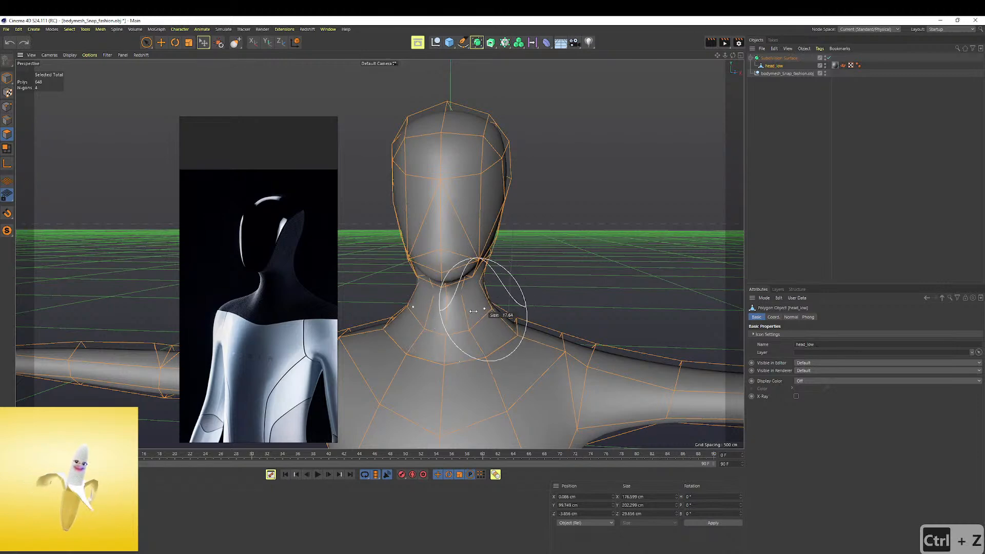
{"action": "left_click_drag", "start_coordinate": [485, 301], "coordinate": [482, 286], "text": "alt"}
Deselect the mesh and compare the smoothed head, neck and shoulders with the upper-body reference
{"action": "scroll", "coordinate": [482, 285], "scroll_direction": "down", "scroll_amount": 6}
{"action": "middle_click_drag", "start_coordinate": [488, 258], "coordinate": [492, 196], "text": "alt"}
{"action": "left_click", "coordinate": [822, 89]}
{"action": "scroll", "coordinate": [559, 193], "scroll_direction": "down", "scroll_amount": 3}
{"action": "left_click_drag", "start_coordinate": [515, 204], "coordinate": [530, 226], "text": "alt"}
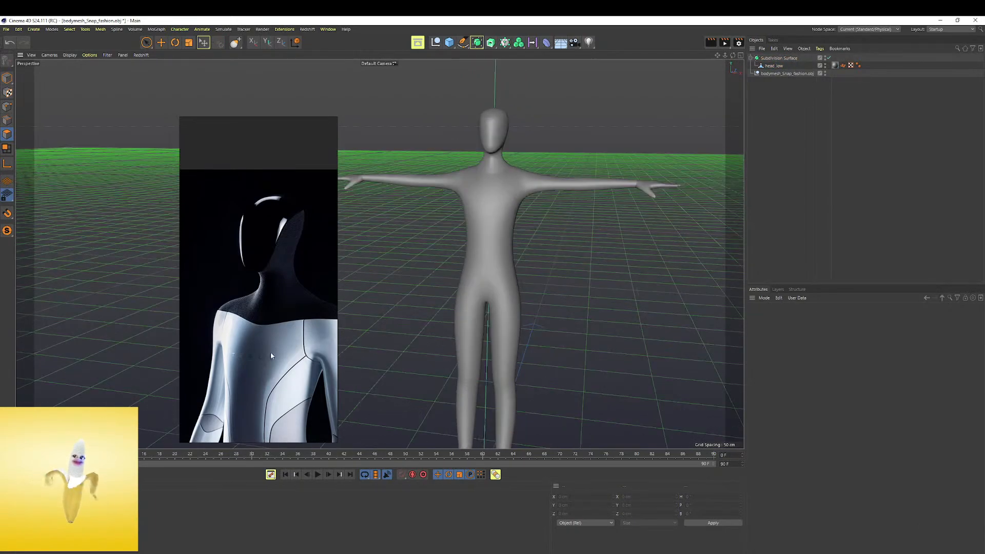
{"action": "scroll", "coordinate": [578, 161], "scroll_direction": "up", "scroll_amount": 5}
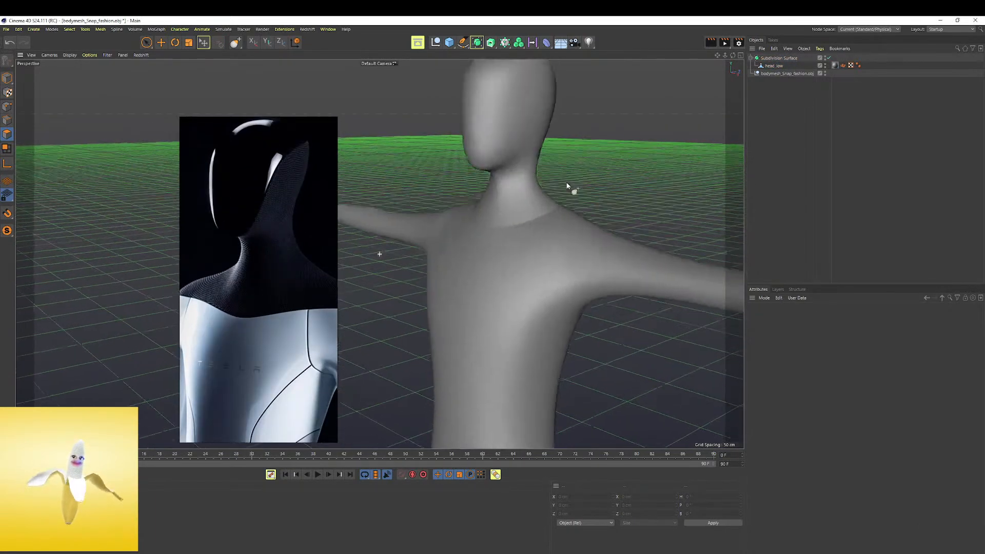
{"action": "middle_click_drag", "start_coordinate": [577, 159], "coordinate": [524, 253], "text": "alt"}
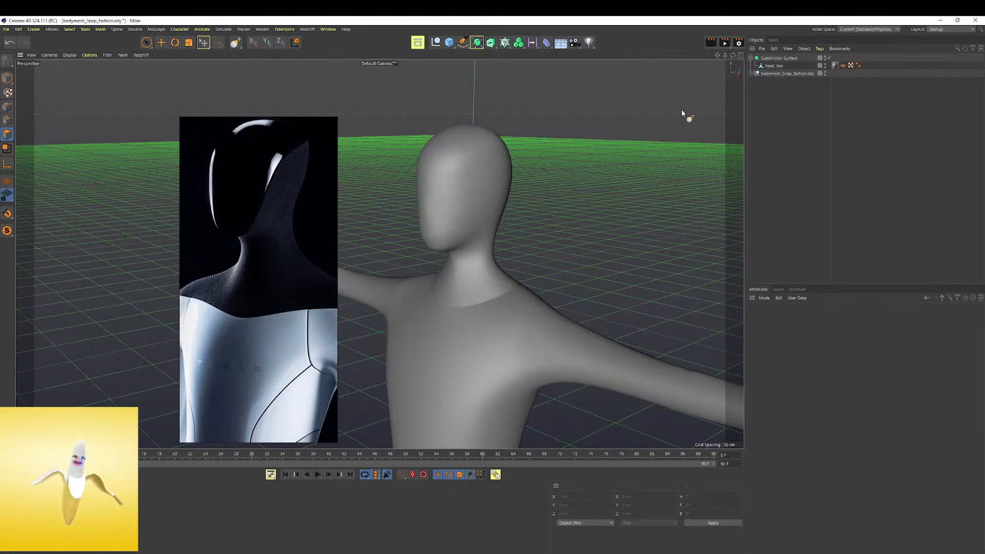
Reselect the head_low mesh and fine-tune the front of the face with the Grab brush
{"action": "left_click", "coordinate": [775, 66]}
{"action": "middle_click_drag", "start_coordinate": [431, 191], "coordinate": [440, 191]}
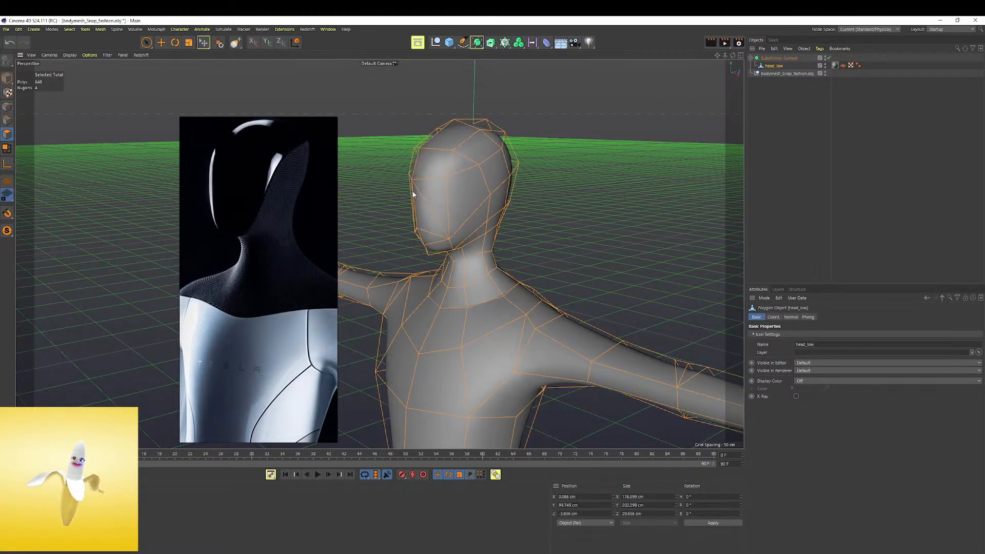
{"action": "left_click_drag", "start_coordinate": [411, 194], "coordinate": [560, 188], "text": "alt"}
{"action": "left_click_drag", "start_coordinate": [402, 182], "coordinate": [287, 195], "text": "alt"}
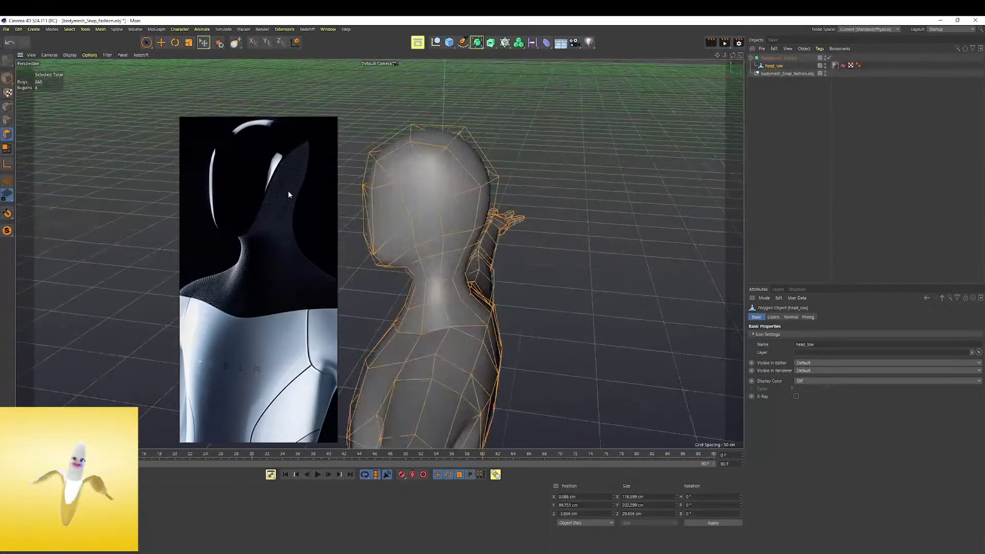
{"action": "key", "text": "ctrl+z"}
Deselect the mesh and inspect the smoothed figure from the front and back
{"action": "mouse_move", "coordinate": [353, 234]}
{"action": "left_mouse_down", "text": "alt"}
{"action": "mouse_move", "coordinate": [386, 218]}
{"action": "mouse_move", "coordinate": [537, 190]}
{"action": "mouse_move", "coordinate": [514, 200]}
{"action": "left_mouse_up", "text": "alt"}
{"action": "left_click", "coordinate": [861, 92]}
{"action": "left_click_drag", "start_coordinate": [595, 205], "coordinate": [525, 221], "text": "alt"}
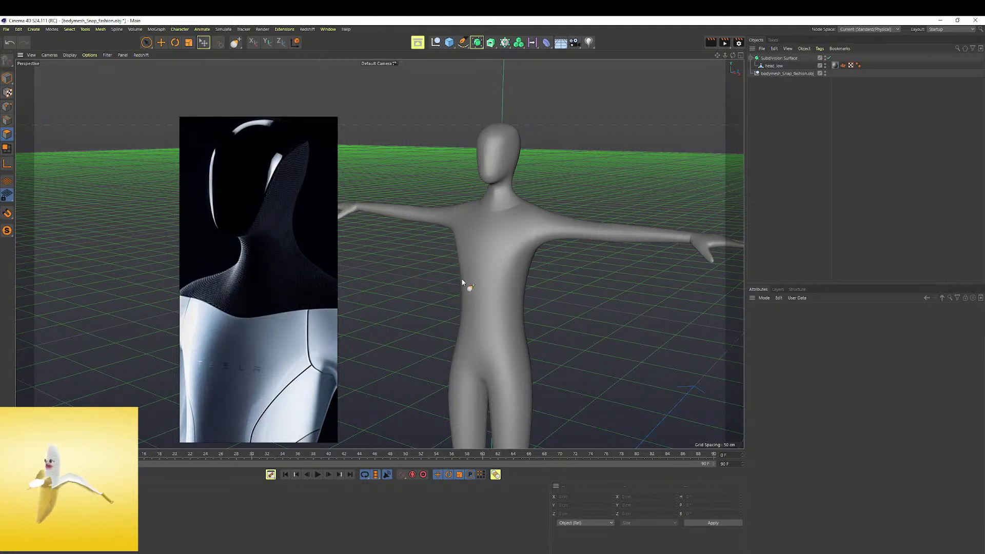
{"action": "left_click_drag", "start_coordinate": [462, 282], "coordinate": [484, 285], "text": "alt"}
{"action": "left_click_drag", "start_coordinate": [354, 341], "coordinate": [633, 168], "text": "alt"}
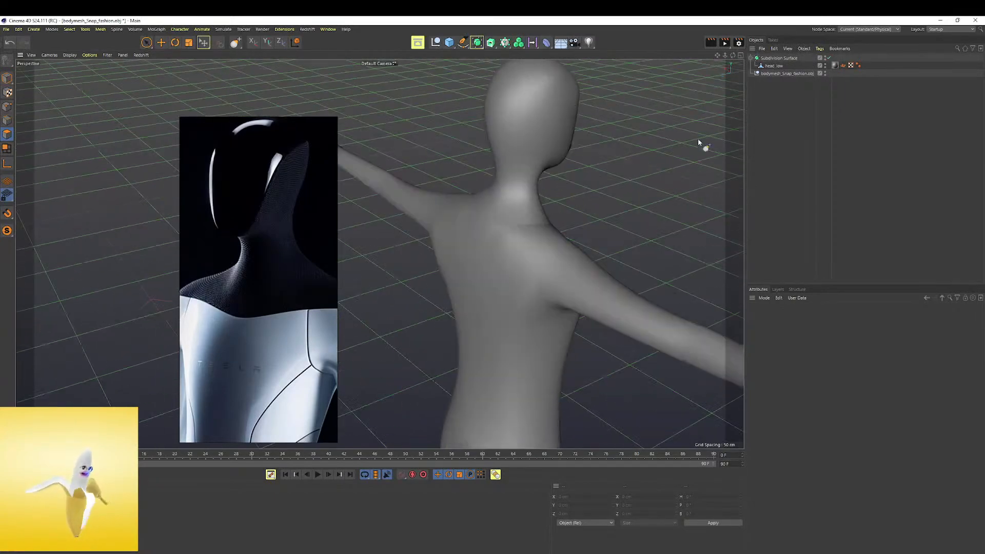
Try to reshape the back of the shoulder on the head_low mesh with a resized Grab brush
{"action": "left_click", "coordinate": [772, 66]}
{"action": "scroll", "coordinate": [494, 224], "scroll_direction": "up", "scroll_amount": 3}
{"action": "left_click_drag", "start_coordinate": [493, 223], "coordinate": [390, 272], "text": "alt"}
{"action": "scroll", "coordinate": [500, 220], "scroll_direction": "up", "scroll_amount": 3}
{"action": "scroll", "coordinate": [378, 253], "scroll_direction": "down", "scroll_amount": 5}
{"action": "left_click_drag", "start_coordinate": [518, 222], "coordinate": [546, 211], "text": "alt"}
{"action": "right_click_drag", "start_coordinate": [546, 211], "coordinate": [566, 213], "text": "alt"}
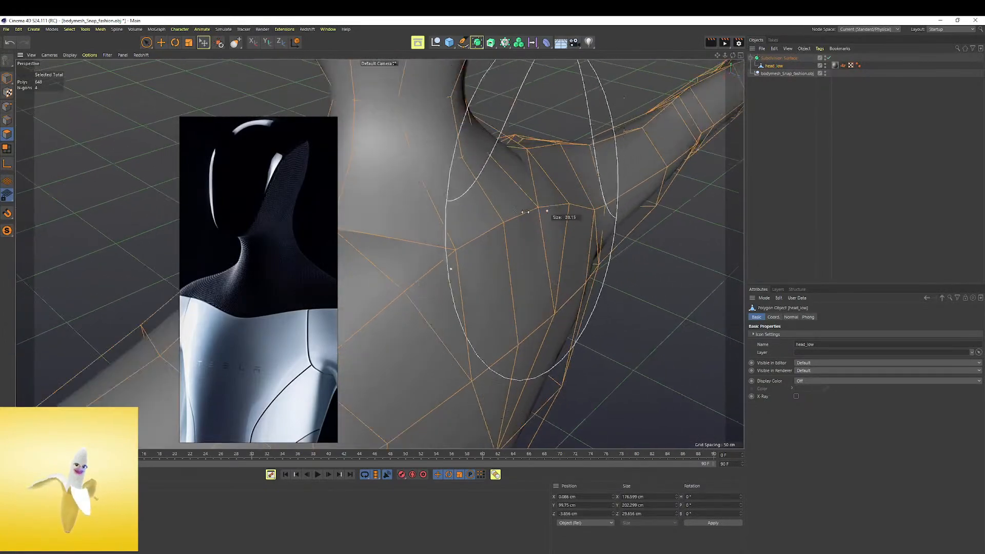
{"action": "mouse_move", "coordinate": [496, 225]}
{"action": "left_mouse_down"}
{"action": "mouse_move", "coordinate": [489, 221]}
{"action": "mouse_move", "coordinate": [554, 214]}
{"action": "mouse_move", "coordinate": [539, 220]}
{"action": "mouse_move", "coordinate": [525, 201]}
{"action": "mouse_move", "coordinate": [526, 226]}
{"action": "mouse_move", "coordinate": [451, 220]}
{"action": "mouse_move", "coordinate": [488, 210]}
{"action": "mouse_move", "coordinate": [455, 209]}
{"action": "mouse_move", "coordinate": [544, 226]}
{"action": "left_mouse_up"}
{"action": "key", "text": "ctrl+z"}
{"action": "scroll", "coordinate": [530, 222], "scroll_direction": "down", "scroll_amount": 3}
{"action": "key", "text": "ctrl+z"}
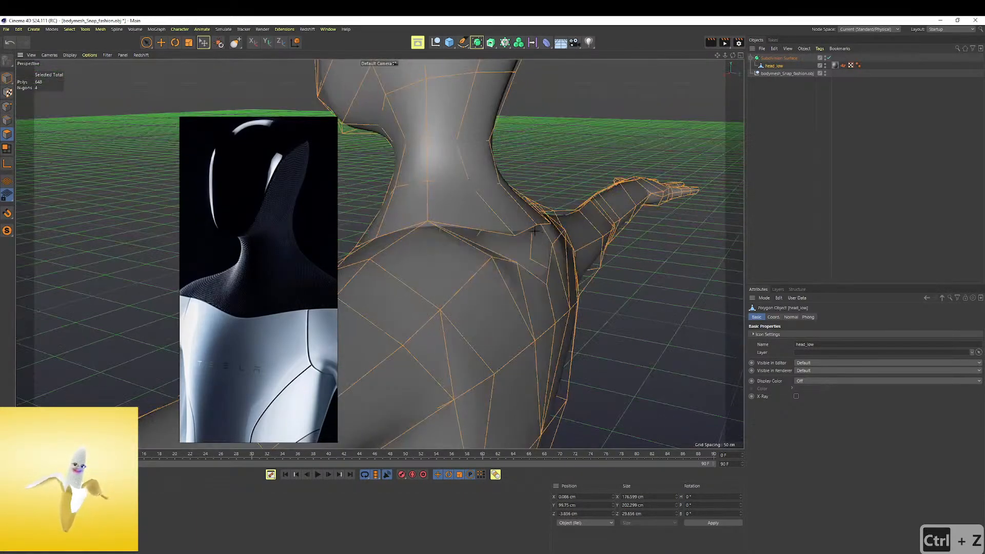
{"action": "key", "text": "ctrl+z"}
{"action": "key", "text": "ctrl+z"}
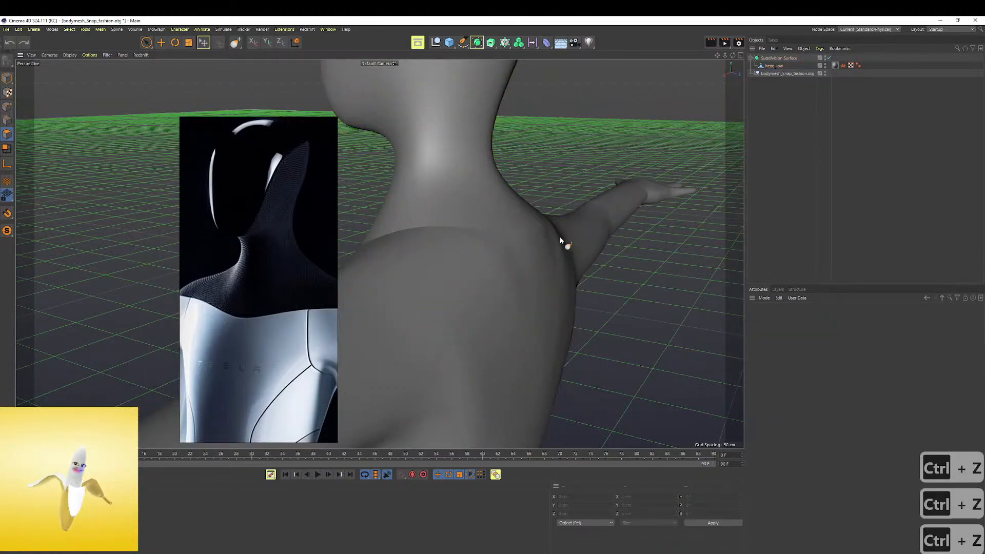
Reselect the head_low mesh and check the full figure's proportions from the front
{"action": "left_click", "coordinate": [779, 66]}
{"action": "scroll", "coordinate": [528, 213], "scroll_direction": "down", "scroll_amount": 4}
{"action": "left_click_drag", "start_coordinate": [528, 213], "coordinate": [609, 212], "text": "alt"}
{"action": "scroll", "coordinate": [513, 212], "scroll_direction": "down", "scroll_amount": 2}
{"action": "middle_click_drag", "start_coordinate": [488, 211], "coordinate": [502, 112], "text": "alt"}
{"action": "scroll", "coordinate": [508, 154], "scroll_direction": "down", "scroll_amount": 3}
{"action": "left_click_drag", "start_coordinate": [521, 220], "coordinate": [539, 247], "text": "alt"}
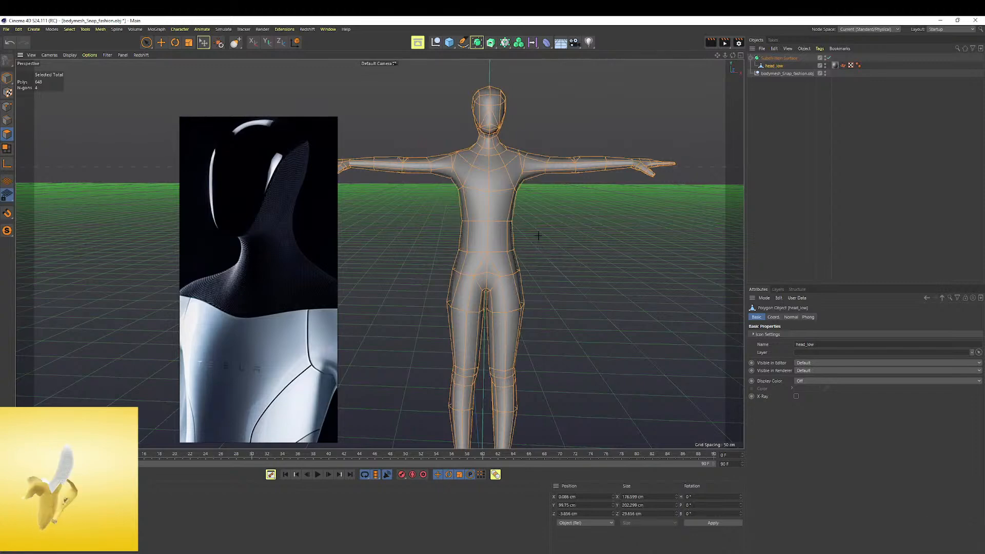
{"action": "scroll", "coordinate": [538, 235], "scroll_direction": "down", "scroll_amount": 2}
Compare the smoothed head with the frontal head reference and select the head_low mesh for chin sculpting
{"action": "left_click", "coordinate": [777, 58]}
{"action": "scroll", "coordinate": [467, 237], "scroll_direction": "up", "scroll_amount": 2}
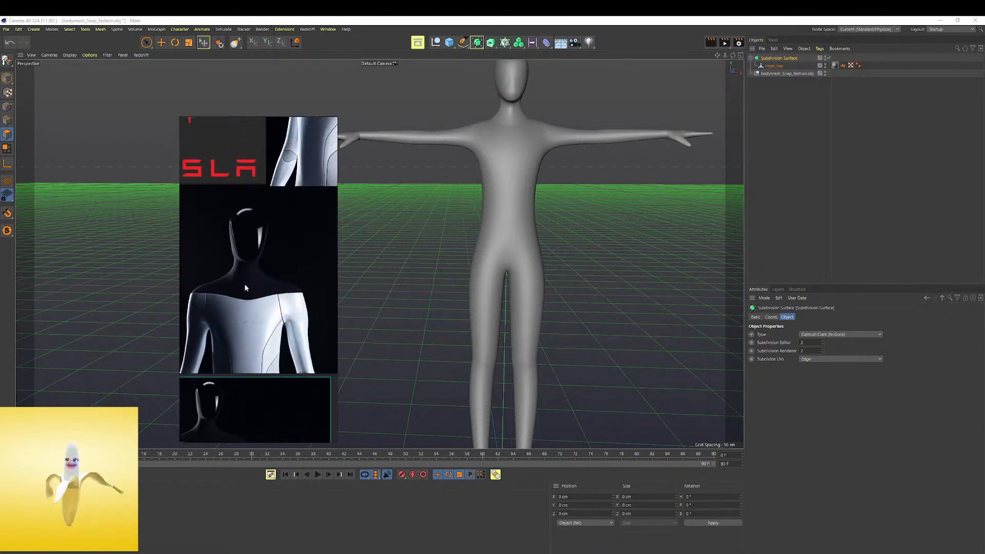
{"action": "scroll", "coordinate": [480, 140], "scroll_direction": "up", "scroll_amount": 8}
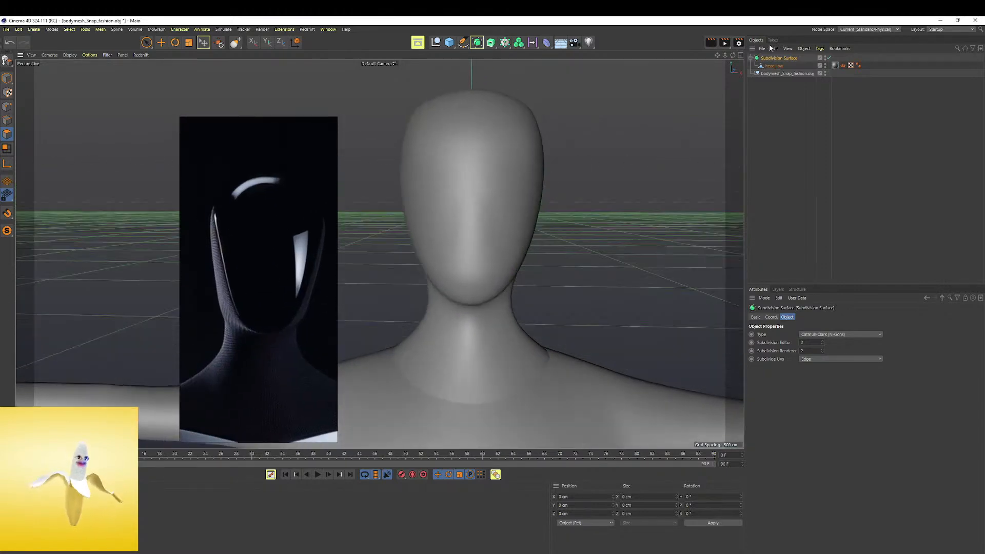
{"action": "left_click", "coordinate": [774, 65]}
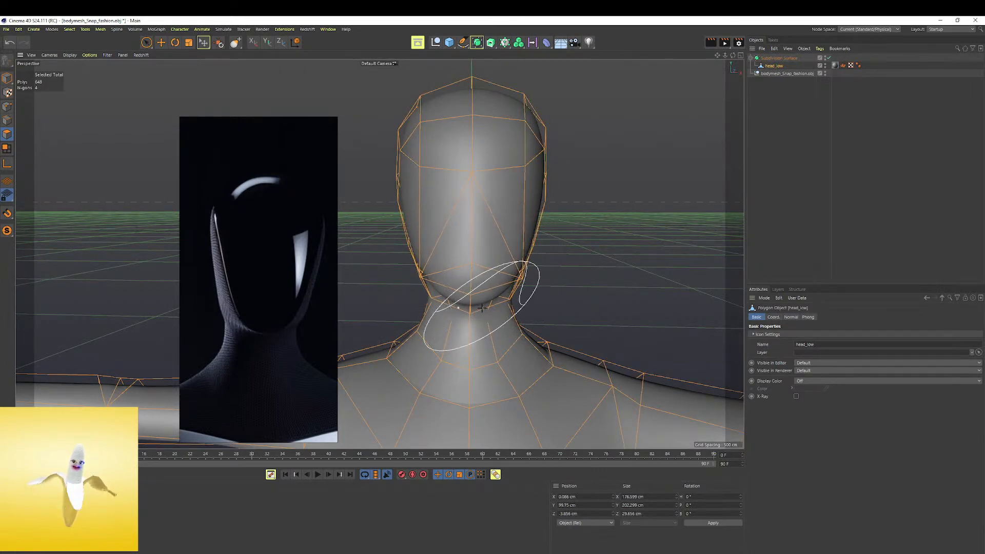
Refine the chin and the crown of the head_low mesh with the symmetric Grab brush
{"action": "left_click_drag", "start_coordinate": [485, 305], "coordinate": [493, 294]}
{"action": "mouse_move", "coordinate": [635, 264]}
{"action": "left_mouse_down", "text": "alt"}
{"action": "mouse_move", "coordinate": [493, 235]}
{"action": "mouse_move", "coordinate": [473, 308]}
{"action": "mouse_move", "coordinate": [501, 211]}
{"action": "mouse_move", "coordinate": [533, 209]}
{"action": "left_mouse_up", "text": "alt"}
{"action": "scroll", "coordinate": [533, 205], "scroll_direction": "down", "scroll_amount": 4}
{"action": "middle_click_drag", "start_coordinate": [531, 211], "coordinate": [537, 251], "text": "alt"}
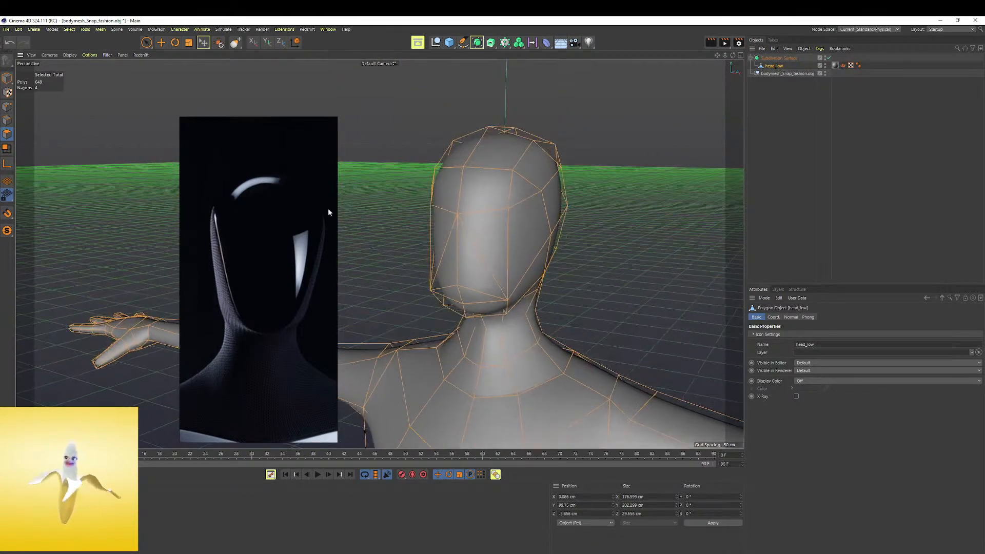
{"action": "left_click_drag", "start_coordinate": [559, 168], "coordinate": [599, 181], "text": "alt"}
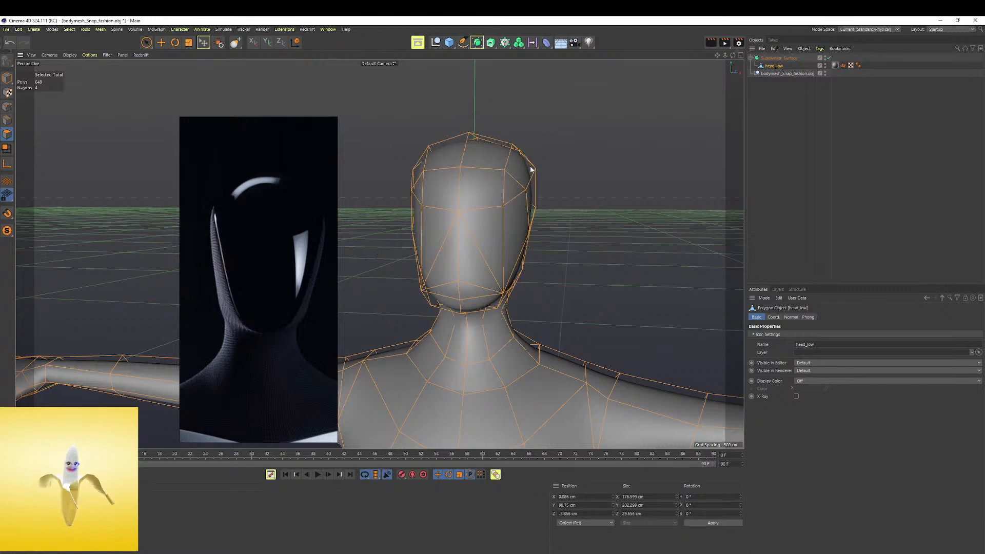
{"action": "mouse_move", "coordinate": [474, 132]}
{"action": "left_mouse_down"}
{"action": "mouse_move", "coordinate": [517, 139]}
{"action": "mouse_move", "coordinate": [447, 143]}
{"action": "left_mouse_up"}
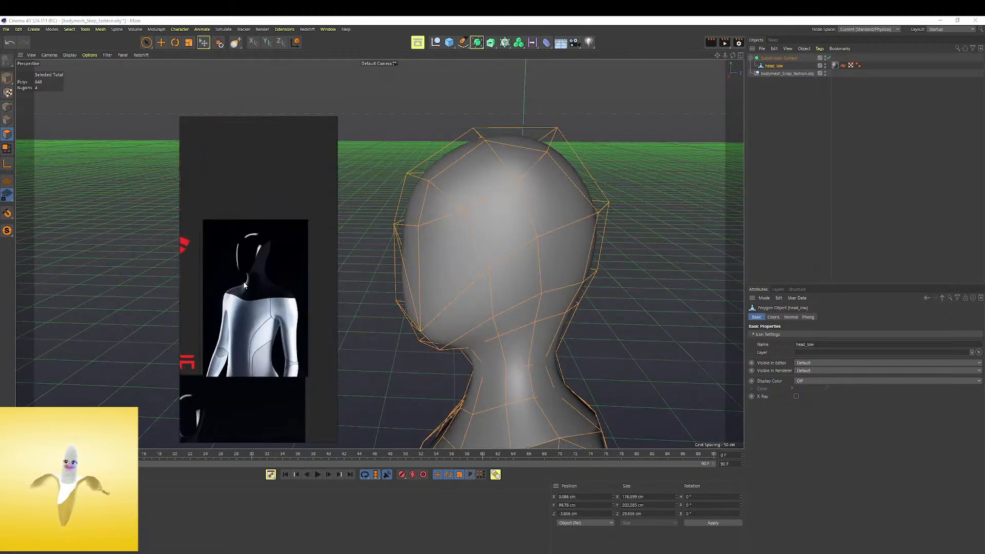
Reshape the back and upper rear curve of the head with the Grab brush to follow the angled head reference
{"action": "left_click_drag", "start_coordinate": [615, 202], "coordinate": [586, 177], "text": "alt"}
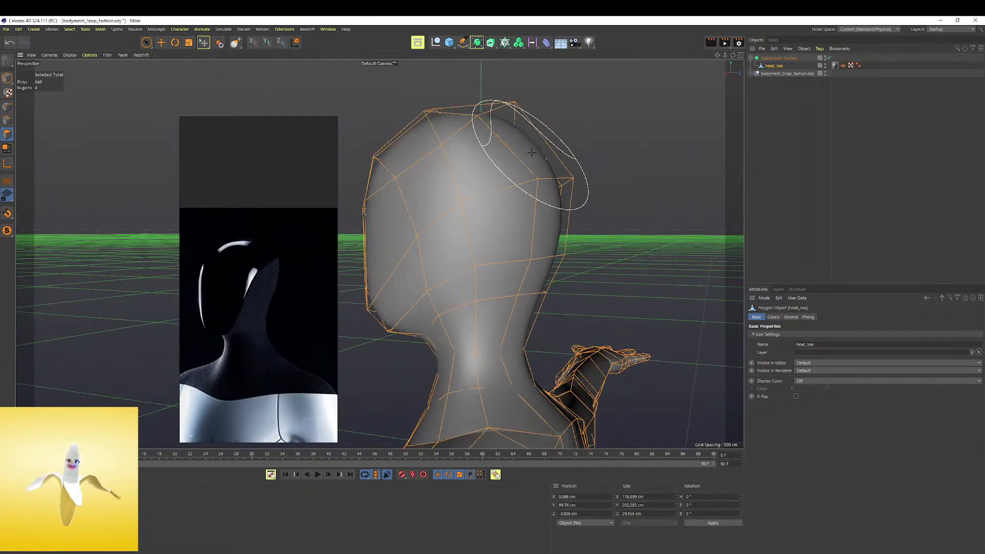
{"action": "left_click_drag", "start_coordinate": [533, 146], "coordinate": [543, 136]}
{"action": "mouse_move", "coordinate": [554, 261]}
{"action": "left_mouse_down"}
{"action": "mouse_move", "coordinate": [542, 262]}
{"action": "mouse_move", "coordinate": [563, 257]}
{"action": "left_mouse_up"}
{"action": "middle_click_drag", "start_coordinate": [563, 257], "coordinate": [564, 161], "text": "alt"}
{"action": "right_click_drag", "start_coordinate": [564, 161], "coordinate": [444, 195], "text": "alt"}
{"action": "left_click_drag", "start_coordinate": [443, 195], "coordinate": [590, 177], "text": "alt"}
Deselect the mesh and compare the smoothed head and upper body with the frontal torso reference
{"action": "left_click", "coordinate": [769, 103]}
{"action": "middle_click_drag", "start_coordinate": [548, 202], "coordinate": [518, 159], "text": "alt"}
{"action": "right_click_drag", "start_coordinate": [518, 158], "coordinate": [561, 139], "text": "alt"}
{"action": "middle_click_drag", "start_coordinate": [561, 140], "coordinate": [539, 176], "text": "alt"}
{"action": "left_click_drag", "start_coordinate": [538, 176], "coordinate": [571, 177], "text": "alt"}
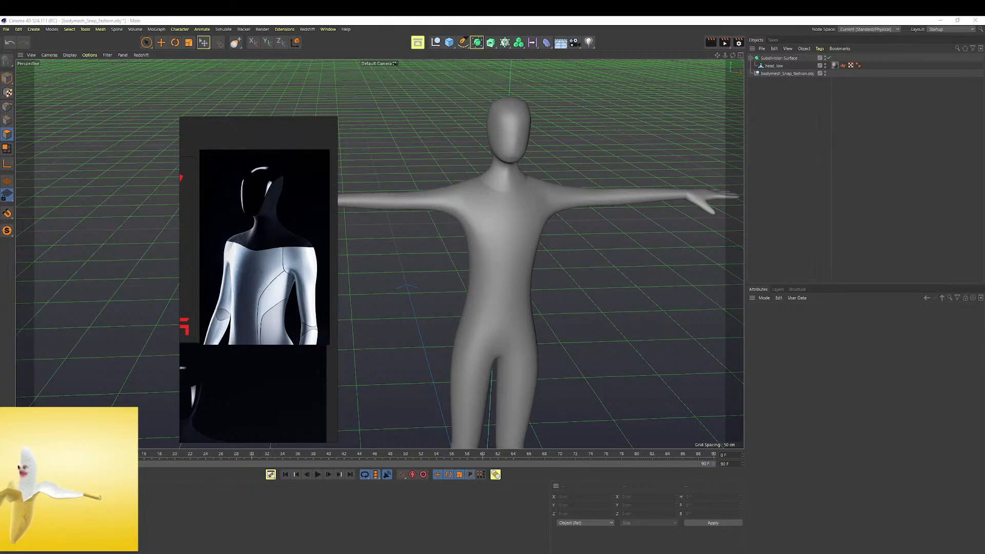
{"action": "scroll", "coordinate": [534, 186], "scroll_direction": "down", "scroll_amount": 2}
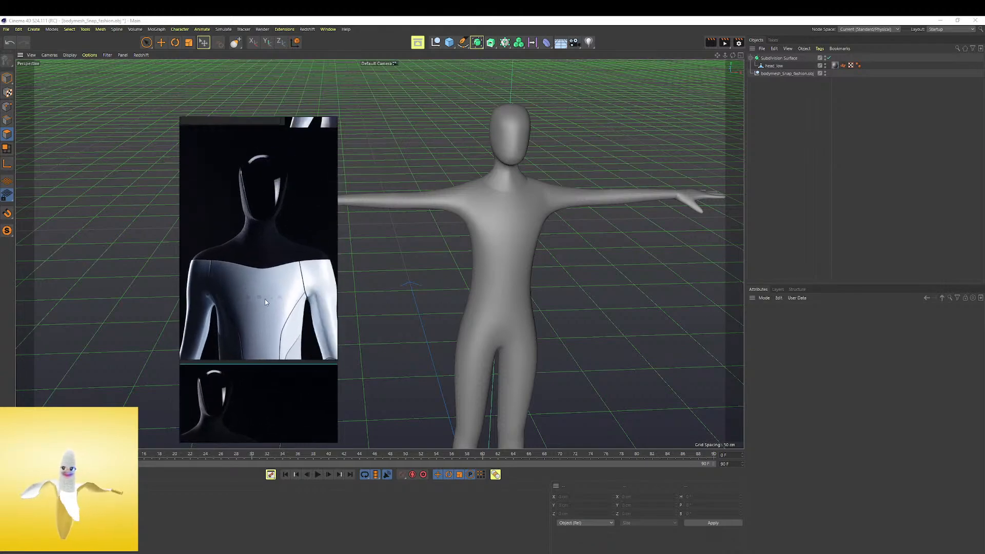
{"action": "left_click_drag", "start_coordinate": [499, 226], "coordinate": [505, 200], "text": "alt"}
{"action": "right_click_drag", "start_coordinate": [512, 153], "coordinate": [611, 117], "text": "alt"}
Reselect the head_low mesh and refine the lower cheeks and jaw symmetrically with the Grab brush
{"action": "left_click", "coordinate": [774, 65]}
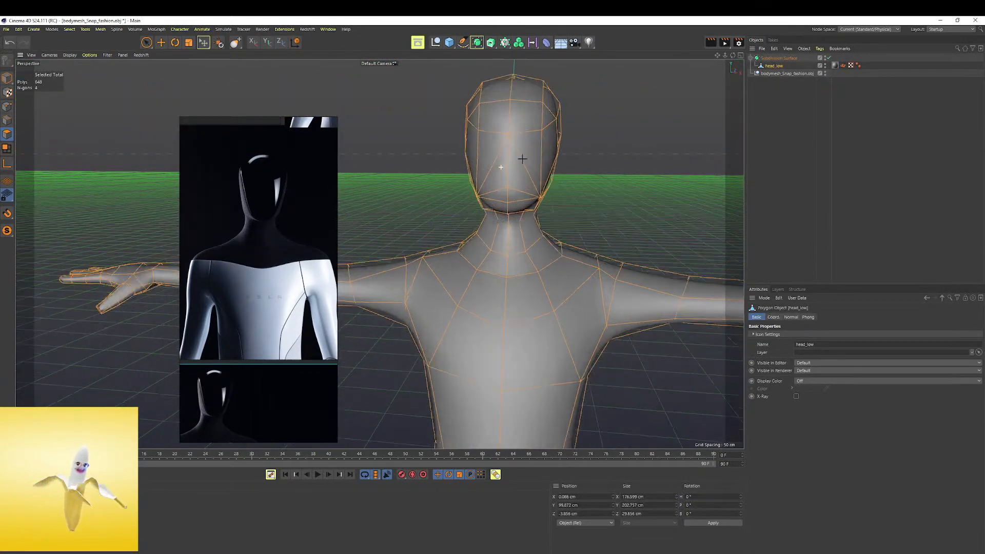
{"action": "scroll", "coordinate": [509, 165], "scroll_direction": "up", "scroll_amount": 5}
{"action": "mouse_move", "coordinate": [497, 160]}
{"action": "left_mouse_down", "text": "alt"}
{"action": "mouse_move", "coordinate": [468, 159]}
{"action": "mouse_move", "coordinate": [515, 150]}
{"action": "mouse_move", "coordinate": [503, 158]}
{"action": "mouse_move", "coordinate": [516, 162]}
{"action": "left_mouse_up", "text": "alt"}
{"action": "middle_click_drag", "start_coordinate": [516, 161], "coordinate": [493, 163]}
{"action": "mouse_move", "coordinate": [493, 163]}
{"action": "left_mouse_down", "text": "alt"}
{"action": "mouse_move", "coordinate": [506, 166]}
{"action": "mouse_move", "coordinate": [543, 221]}
{"action": "mouse_move", "coordinate": [489, 222]}
{"action": "mouse_move", "coordinate": [565, 276]}
{"action": "mouse_move", "coordinate": [583, 275]}
{"action": "mouse_move", "coordinate": [579, 213]}
{"action": "left_mouse_up", "text": "alt"}
{"action": "middle_click_drag", "start_coordinate": [580, 213], "coordinate": [579, 208], "text": "alt"}
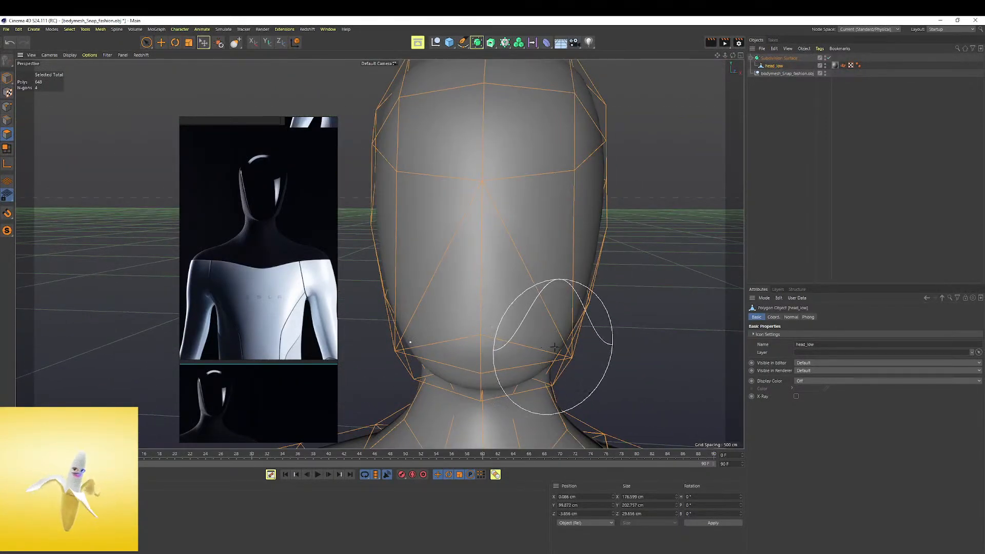
{"action": "right_click_drag", "start_coordinate": [554, 305], "coordinate": [543, 319], "text": "alt"}
Try to reshape the tops of the shoulders with the Grab brush and undo the strokes
{"action": "middle_click_drag", "start_coordinate": [590, 359], "coordinate": [529, 206], "text": "alt"}
{"action": "right_click_drag", "start_coordinate": [526, 236], "coordinate": [502, 270], "text": "alt"}
{"action": "mouse_move", "coordinate": [543, 285]}
{"action": "left_mouse_down", "text": "alt"}
{"action": "mouse_move", "coordinate": [516, 300]}
{"action": "mouse_move", "coordinate": [544, 258]}
{"action": "left_mouse_up", "text": "alt"}
{"action": "middle_click_drag", "start_coordinate": [569, 262], "coordinate": [571, 261]}
{"action": "left_click_drag", "start_coordinate": [562, 267], "coordinate": [564, 264]}
{"action": "key", "text": "ctrl+z"}
{"action": "key", "text": "ctrl+z"}
{"action": "key", "text": "ctrl+z"}
Resize the Grab brush and pull the tops of both shoulders up and outward into a squarer line
{"action": "left_click_drag", "start_coordinate": [531, 275], "coordinate": [542, 258]}
{"action": "mouse_move", "coordinate": [555, 264]}
{"action": "middle_mouse_down"}
{"action": "mouse_move", "coordinate": [565, 266]}
{"action": "mouse_move", "coordinate": [539, 266]}
{"action": "middle_mouse_up"}
{"action": "key", "text": "ctrl+z"}
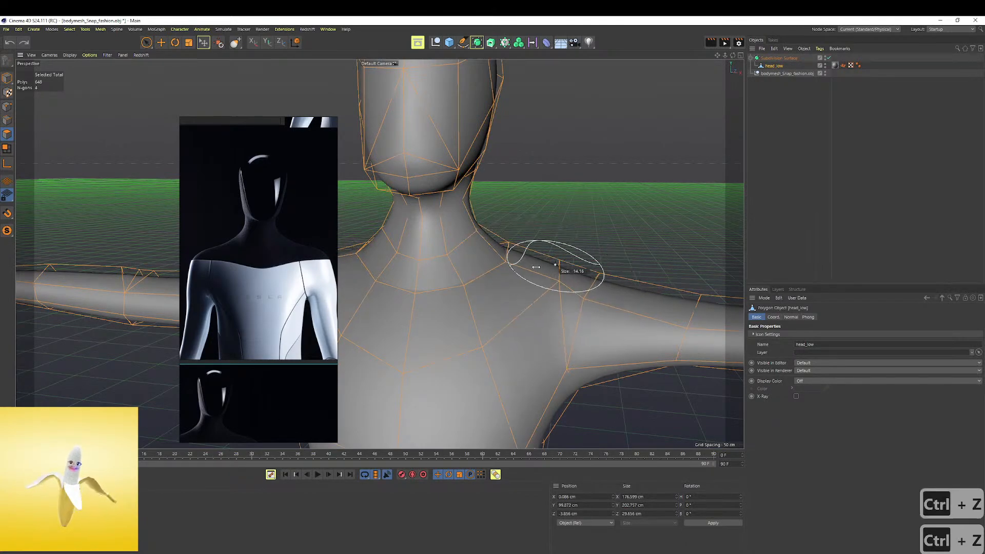
{"action": "left_click_drag", "start_coordinate": [543, 252], "coordinate": [380, 254], "text": "alt"}
{"action": "left_click_drag", "start_coordinate": [544, 214], "coordinate": [523, 217], "text": "alt"}
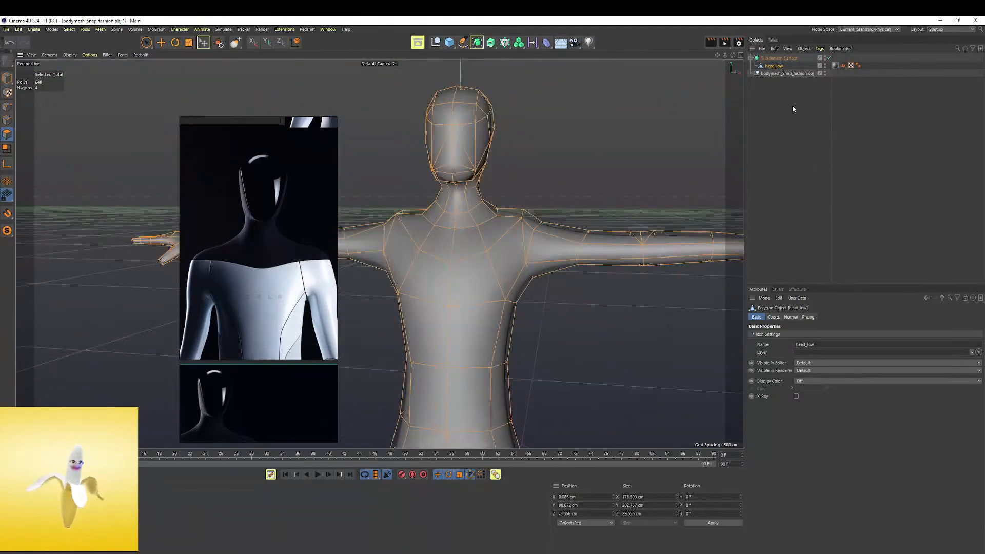
Take the selection off the mesh and compare the smoothed shoulders, torso and arms with the angled torso reference
{"action": "left_click", "coordinate": [788, 73]}
{"action": "left_click_drag", "start_coordinate": [431, 245], "coordinate": [521, 195], "text": "alt"}
{"action": "scroll", "coordinate": [533, 216], "scroll_direction": "down", "scroll_amount": 5}
{"action": "scroll", "coordinate": [528, 200], "scroll_direction": "up", "scroll_amount": 5}
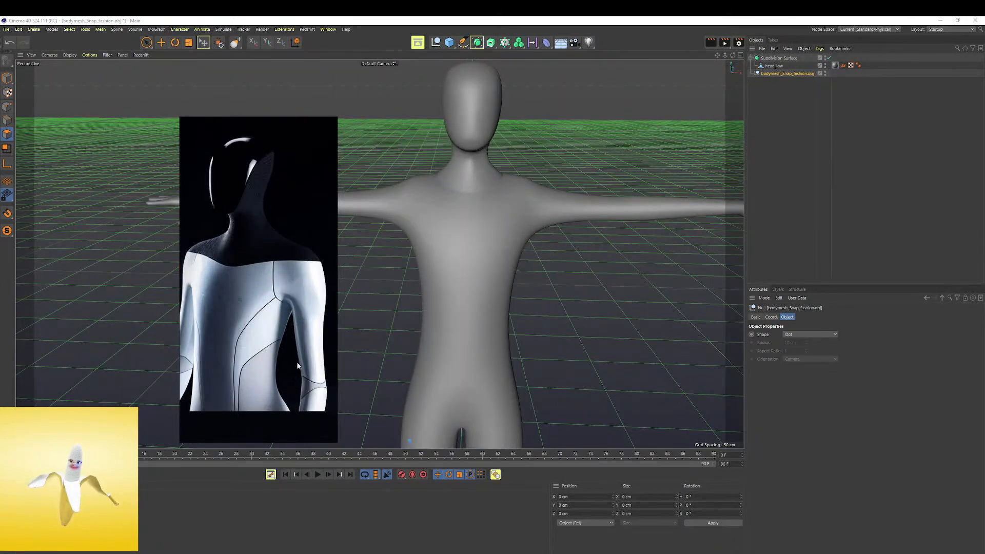
{"action": "scroll", "coordinate": [613, 205], "scroll_direction": "up", "scroll_amount": 3}
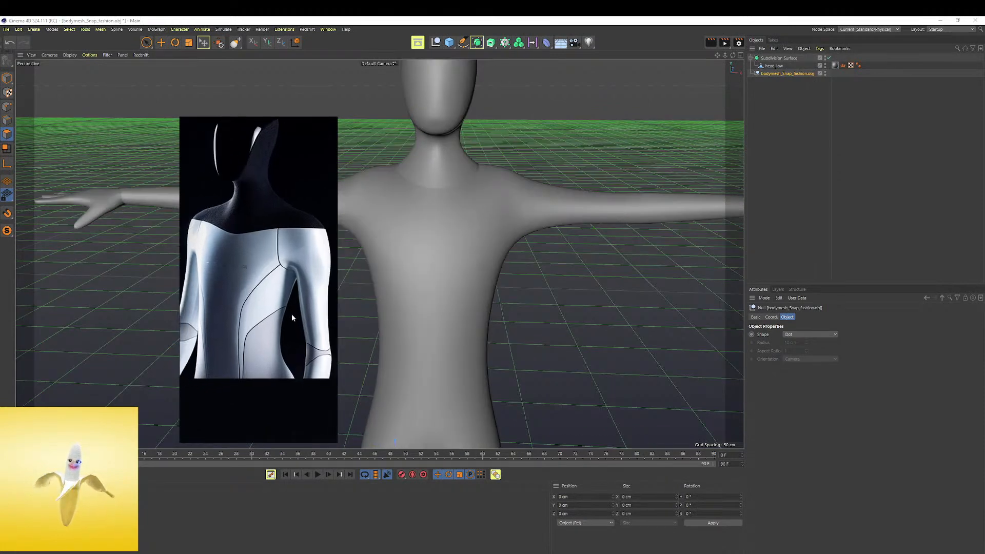
{"action": "middle_click_drag", "start_coordinate": [309, 244], "coordinate": [252, 261]}
{"action": "left_click_drag", "start_coordinate": [634, 214], "coordinate": [755, 158], "text": "alt"}
Select the head_low mesh, switch to the Sculpt layout and activate the Inflate brush
{"action": "left_click", "coordinate": [774, 66]}
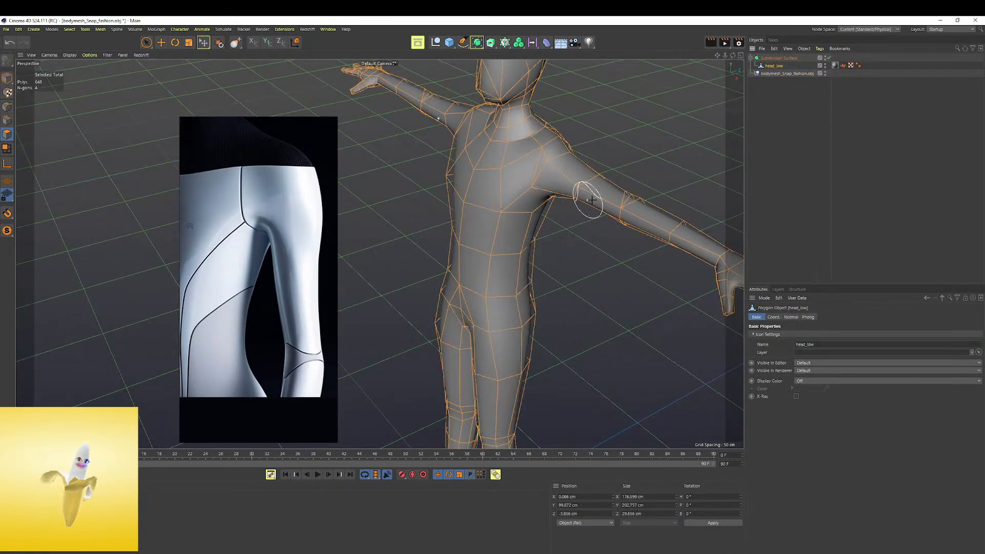
{"action": "left_click", "coordinate": [950, 30]}
{"action": "left_click", "coordinate": [946, 104]}
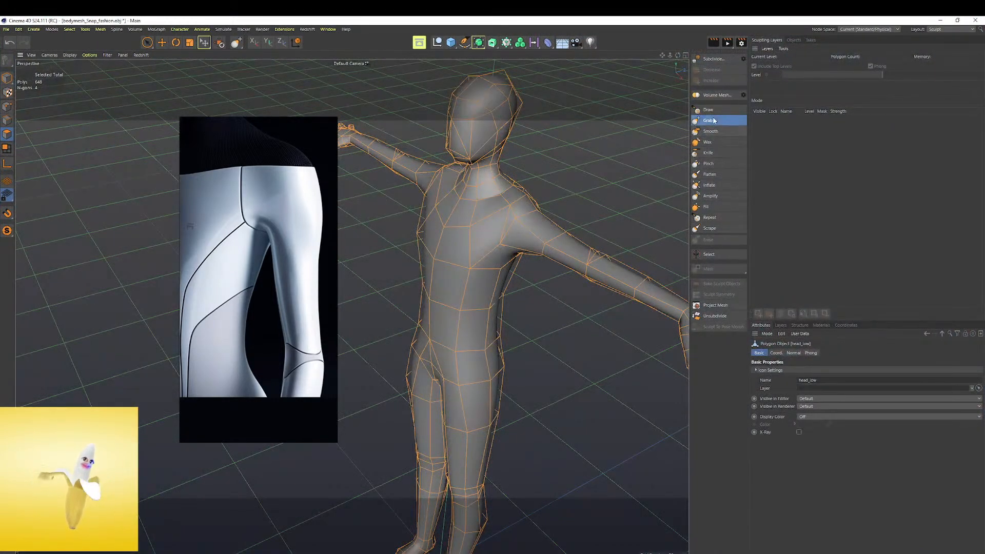
{"action": "left_click", "coordinate": [719, 184]}
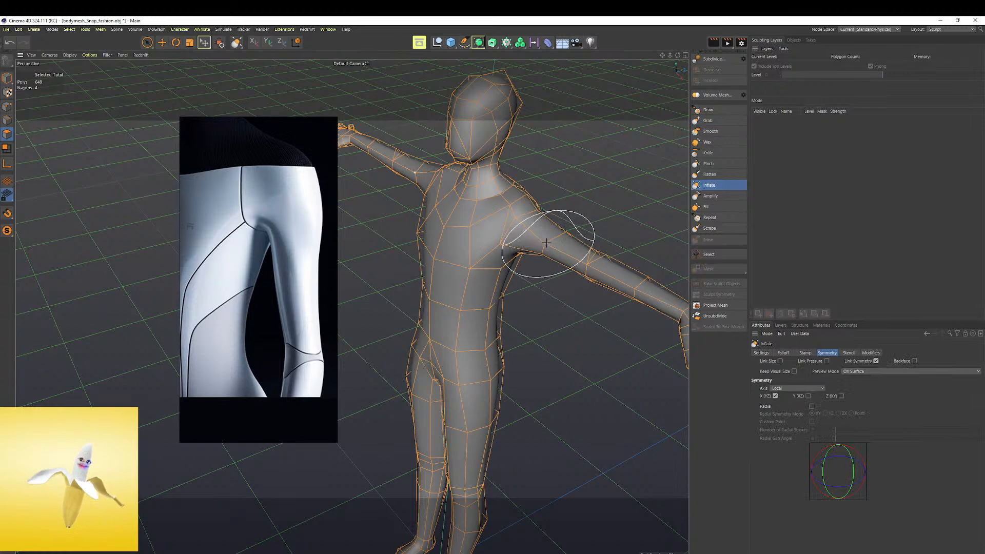
Inflate the upper arms and shoulders of the mesh symmetrically with the Inflate brush
{"action": "scroll", "coordinate": [546, 242], "scroll_direction": "up", "scroll_amount": 8}
{"action": "middle_click_drag", "start_coordinate": [516, 222], "coordinate": [530, 221]}
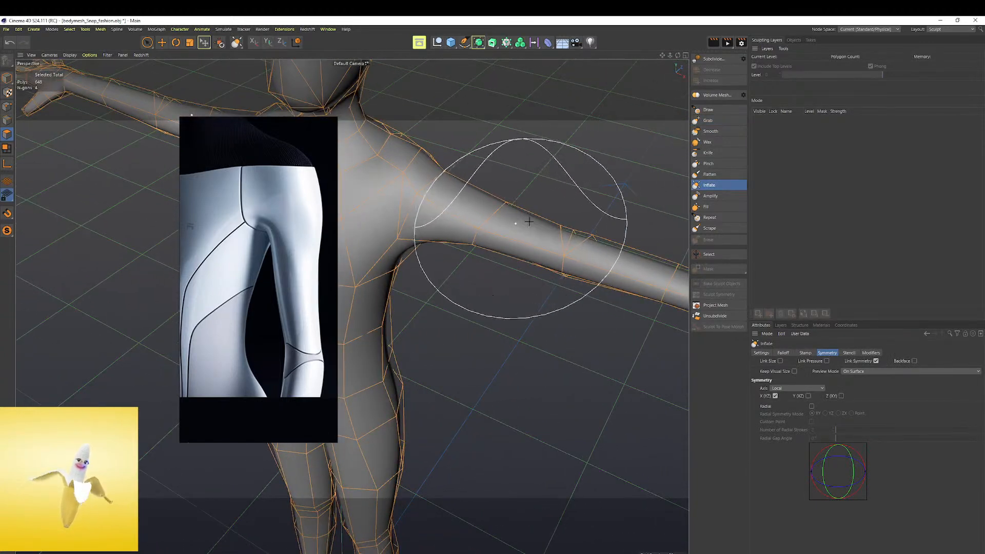
{"action": "scroll", "coordinate": [496, 218], "scroll_direction": "down", "scroll_amount": 5}
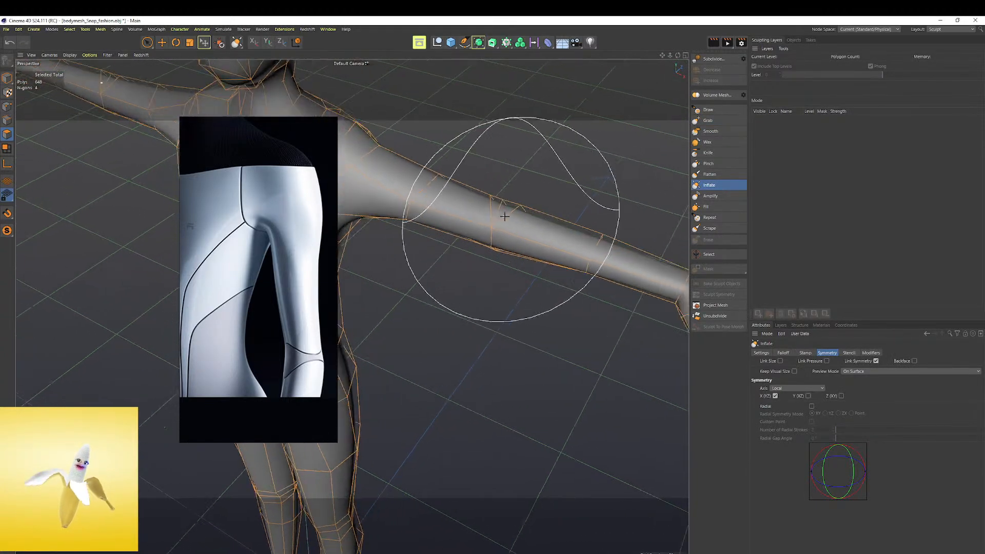
{"action": "mouse_move", "coordinate": [448, 199]}
{"action": "left_mouse_down", "text": "alt"}
{"action": "mouse_move", "coordinate": [513, 234]}
{"action": "mouse_move", "coordinate": [565, 238]}
{"action": "mouse_move", "coordinate": [534, 236]}
{"action": "mouse_move", "coordinate": [525, 246]}
{"action": "left_mouse_up", "text": "alt"}
{"action": "middle_click_drag", "start_coordinate": [489, 242], "coordinate": [517, 233], "text": "alt"}
{"action": "left_click_drag", "start_coordinate": [517, 233], "coordinate": [534, 200], "text": "alt"}
{"action": "right_click_drag", "start_coordinate": [534, 200], "coordinate": [591, 194], "text": "alt"}
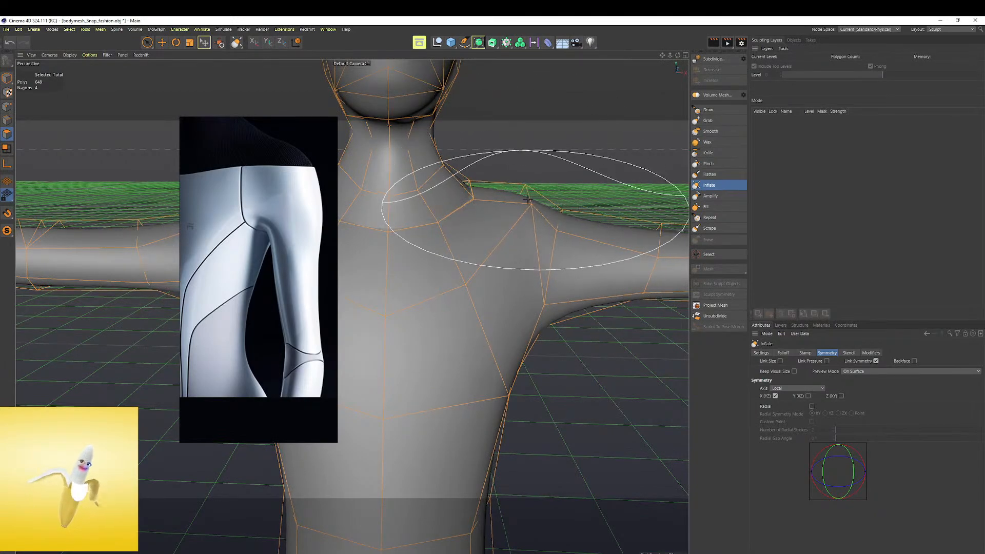
{"action": "left_click_drag", "start_coordinate": [528, 199], "coordinate": [485, 226], "text": "alt"}
{"action": "middle_click_drag", "start_coordinate": [485, 226], "coordinate": [467, 230]}
{"action": "mouse_move", "coordinate": [494, 235]}
{"action": "left_mouse_down", "text": "alt"}
{"action": "mouse_move", "coordinate": [442, 239]}
{"action": "mouse_move", "coordinate": [586, 246]}
{"action": "mouse_move", "coordinate": [487, 240]}
{"action": "left_mouse_up", "text": "alt"}
{"action": "scroll", "coordinate": [488, 240], "scroll_direction": "down", "scroll_amount": 3}
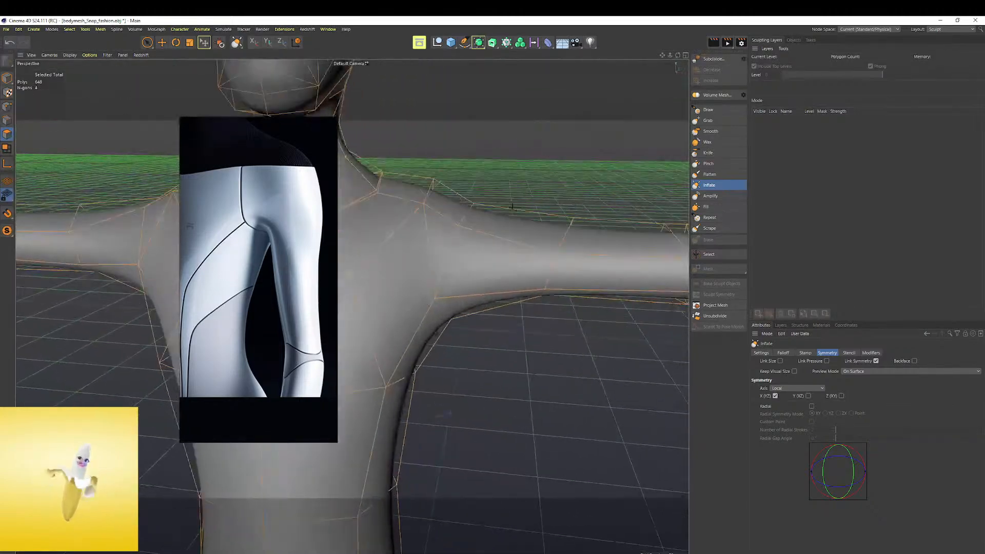
Try to inflate the chest and the sides of the torso, and undo the stroke
{"action": "middle_click_drag", "start_coordinate": [488, 240], "coordinate": [549, 176], "text": "alt"}
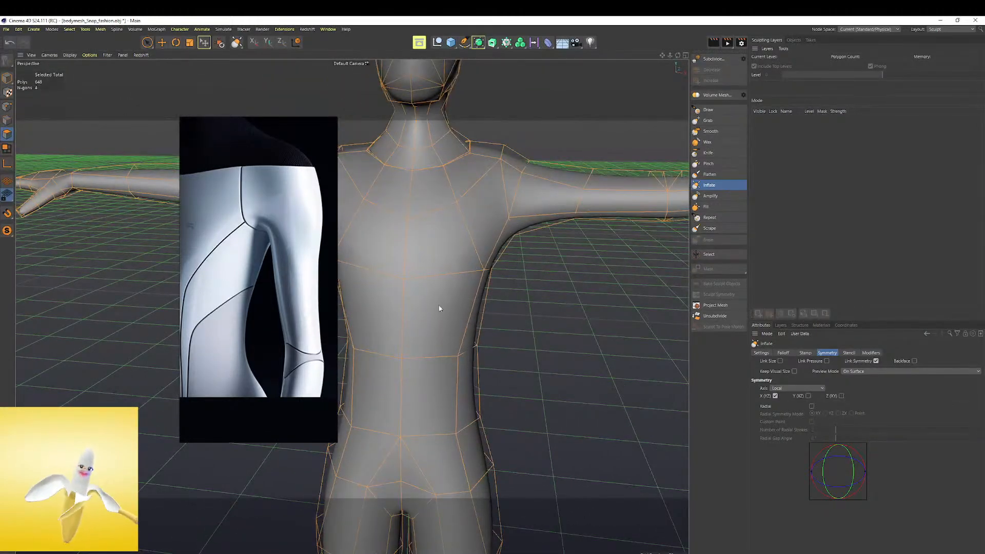
{"action": "scroll", "coordinate": [565, 272], "scroll_direction": "up", "scroll_amount": 3}
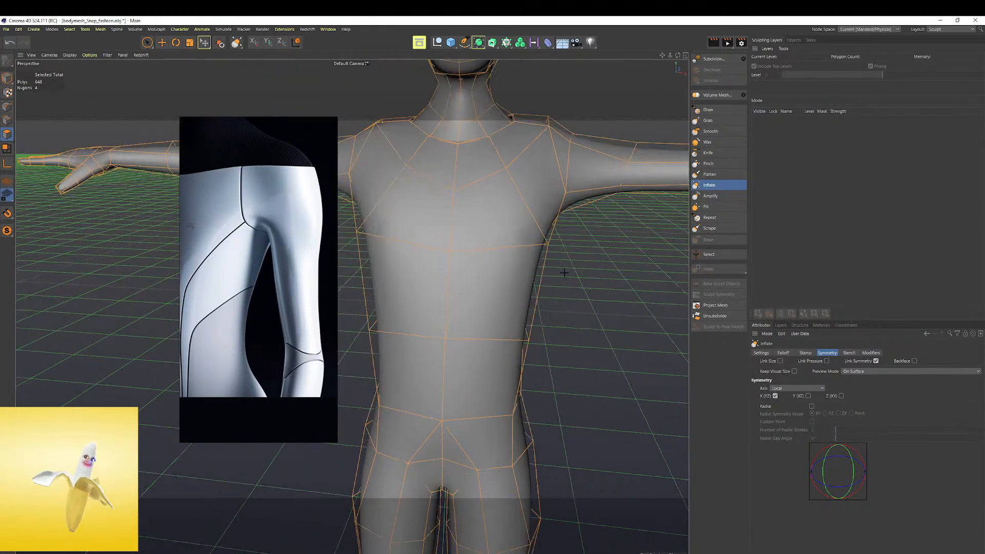
{"action": "key", "text": "ctrl+z"}
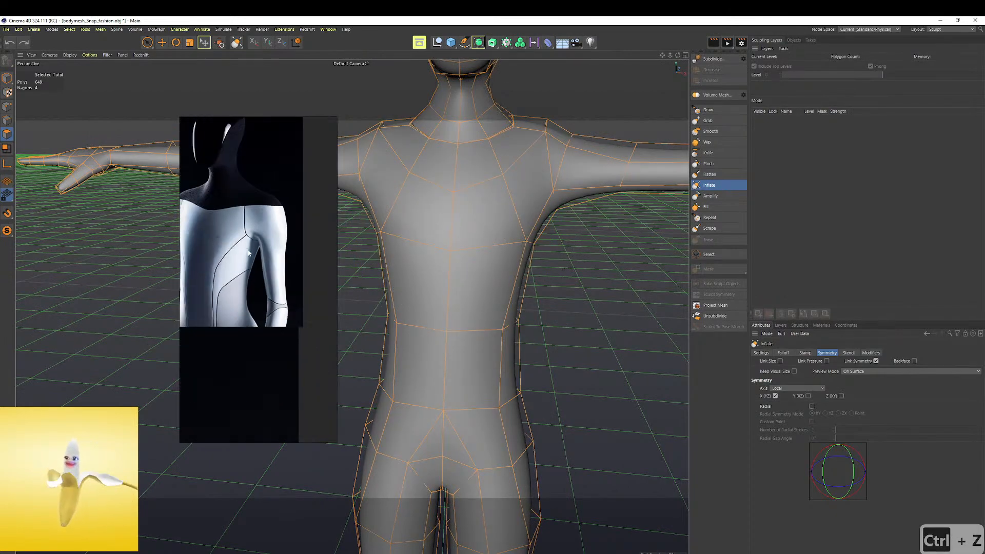
Examine the torso and leg references and compare them with the mesh's legs from the side and front
{"action": "mouse_move", "coordinate": [451, 294]}
{"action": "left_mouse_down", "text": "alt"}
{"action": "mouse_move", "coordinate": [468, 299]}
{"action": "mouse_move", "coordinate": [420, 264]}
{"action": "mouse_move", "coordinate": [457, 374]}
{"action": "mouse_move", "coordinate": [554, 399]}
{"action": "mouse_move", "coordinate": [499, 400]}
{"action": "mouse_move", "coordinate": [477, 370]}
{"action": "left_mouse_up", "text": "alt"}
{"action": "scroll", "coordinate": [272, 259], "scroll_direction": "down", "scroll_amount": 5}
{"action": "middle_click_drag", "start_coordinate": [272, 330], "coordinate": [318, 215]}
{"action": "scroll", "coordinate": [278, 357], "scroll_direction": "up", "scroll_amount": 5}
{"action": "middle_click_drag", "start_coordinate": [279, 356], "coordinate": [325, 223]}
{"action": "left_click_drag", "start_coordinate": [574, 307], "coordinate": [428, 307], "text": "alt"}
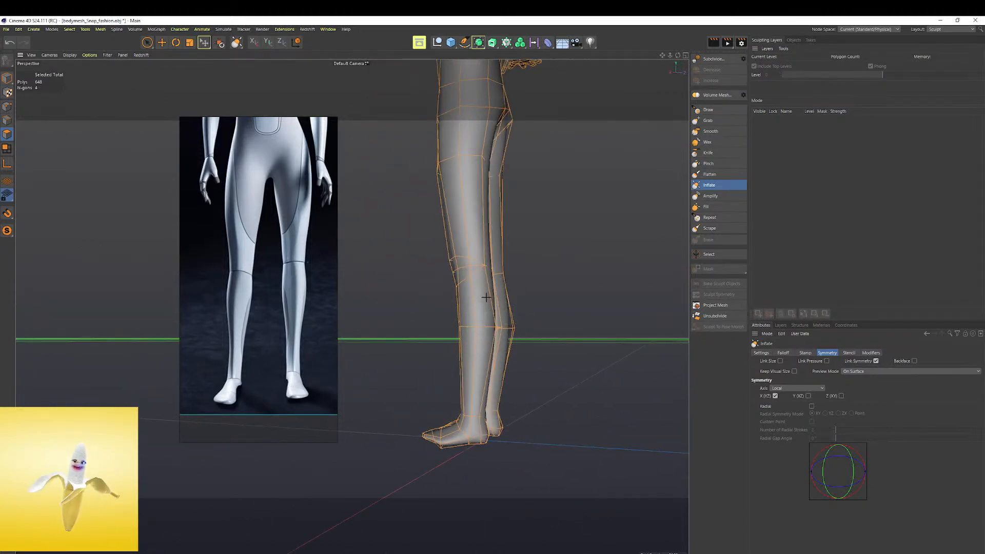
{"action": "left_click_drag", "start_coordinate": [485, 331], "coordinate": [507, 299], "text": "alt"}
{"action": "middle_click_drag", "start_coordinate": [510, 224], "coordinate": [496, 384], "text": "alt"}
{"action": "scroll", "coordinate": [506, 249], "scroll_direction": "down", "scroll_amount": 5}
{"action": "left_click_drag", "start_coordinate": [479, 249], "coordinate": [490, 244], "text": "alt"}
Switch to the Standard layout and compare the smoothed figure with the full-body reference
{"action": "left_click", "coordinate": [959, 29]}
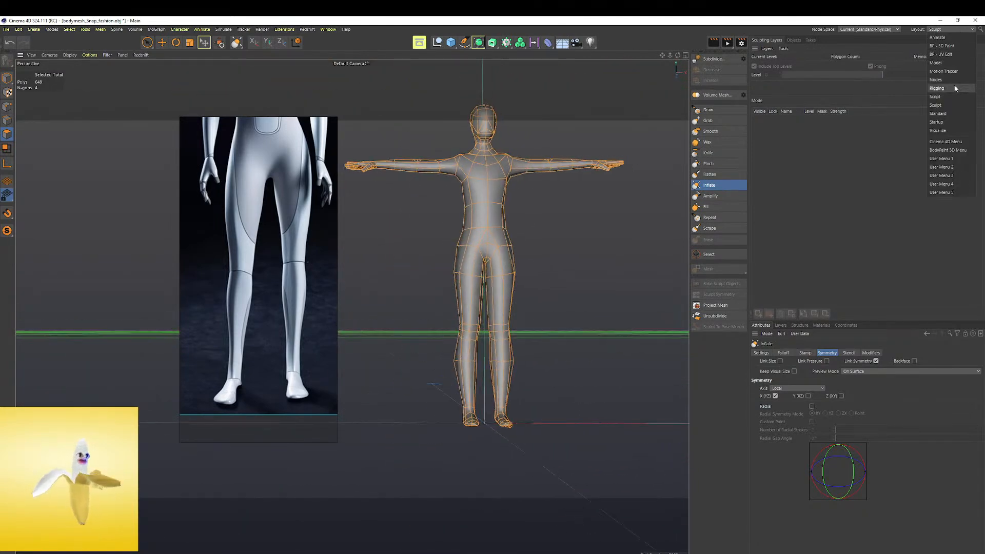
{"action": "left_click", "coordinate": [950, 112]}
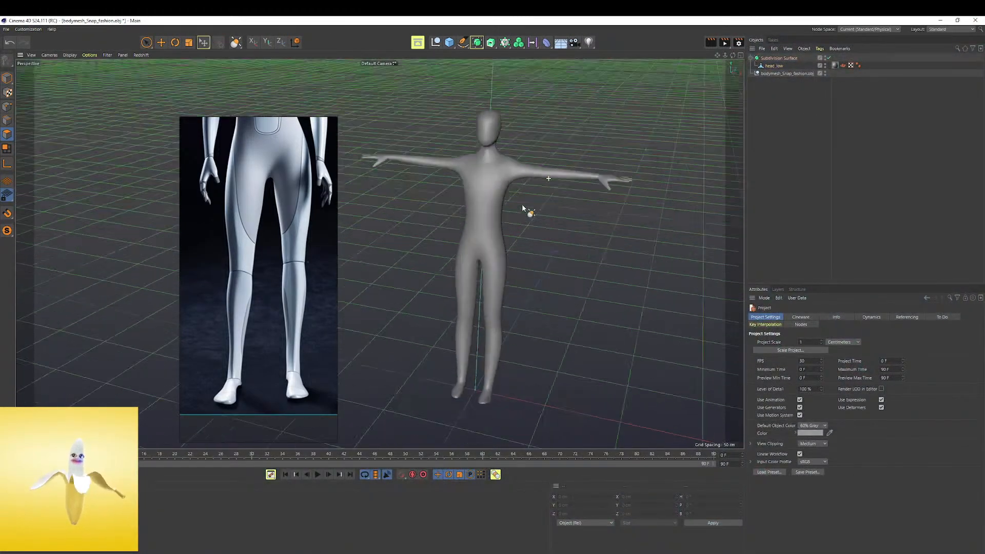
{"action": "left_click_drag", "start_coordinate": [527, 199], "coordinate": [544, 193], "text": "alt"}
{"action": "scroll", "coordinate": [266, 194], "scroll_direction": "down", "scroll_amount": 2}
{"action": "middle_click_drag", "start_coordinate": [247, 236], "coordinate": [229, 307]}
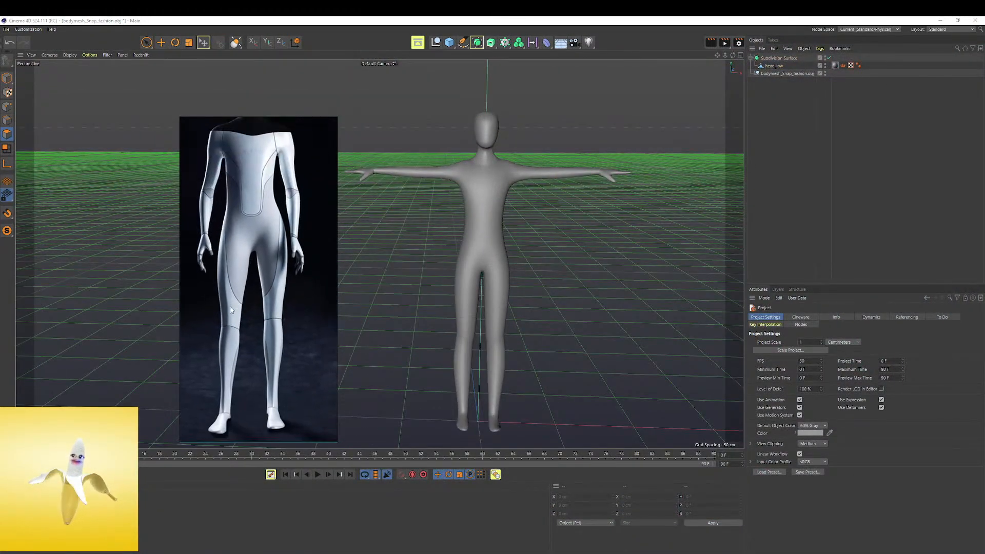
{"action": "scroll", "coordinate": [229, 306], "scroll_direction": "down", "scroll_amount": 3}
{"action": "left_click_drag", "start_coordinate": [424, 201], "coordinate": [471, 215], "text": "alt"}
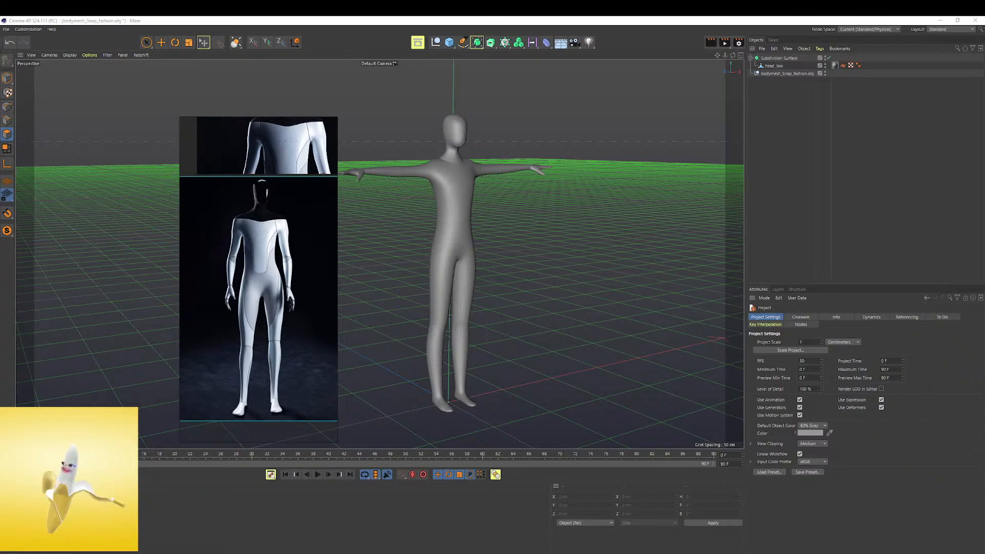
{"action": "left_click_drag", "start_coordinate": [0, 336], "coordinate": [789, 288]}
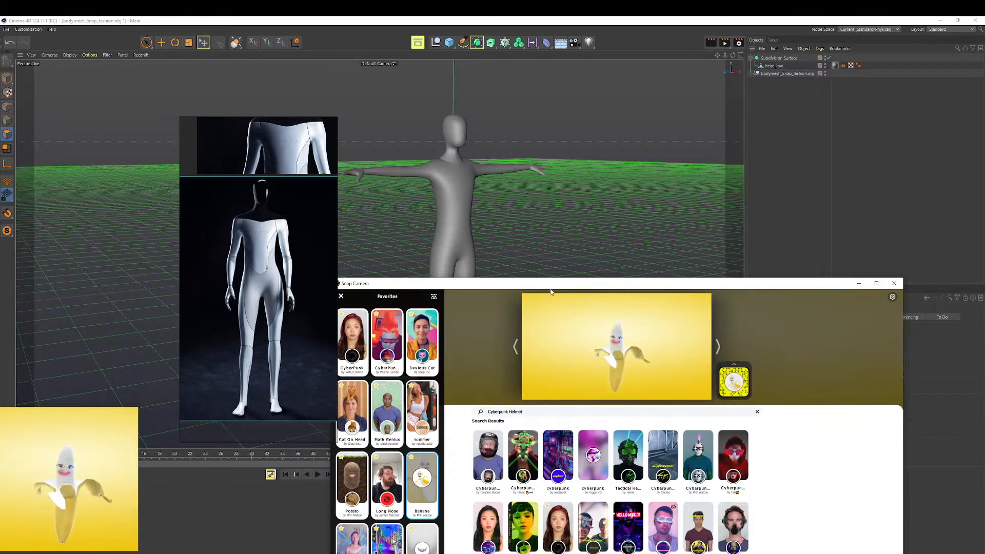
{"action": "left_click_drag", "start_coordinate": [550, 284], "coordinate": [436, 553]}
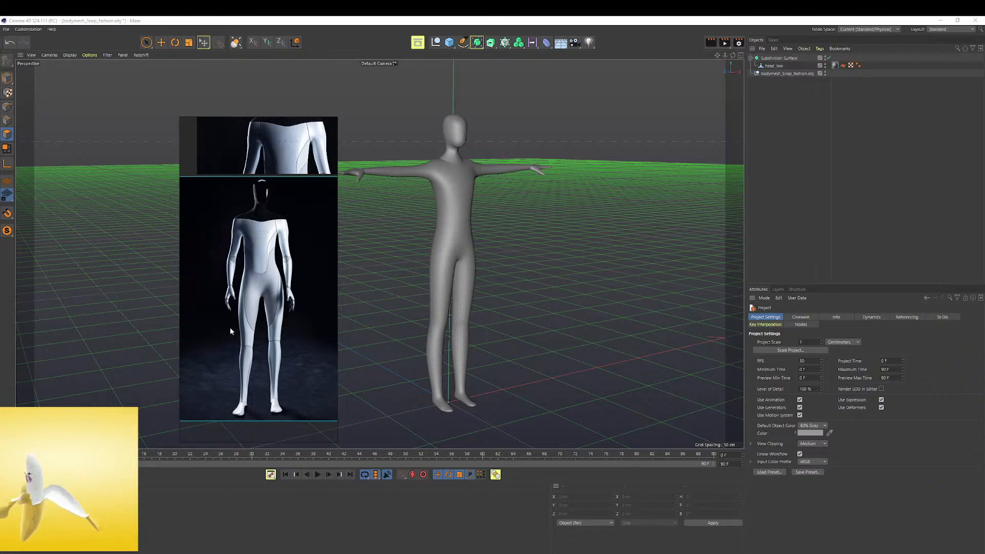
Inspect the smoothed lower legs and feet and compare them with a close-up of the reference's legs and feet
{"action": "right_click_drag", "start_coordinate": [456, 412], "coordinate": [469, 400], "text": "alt"}
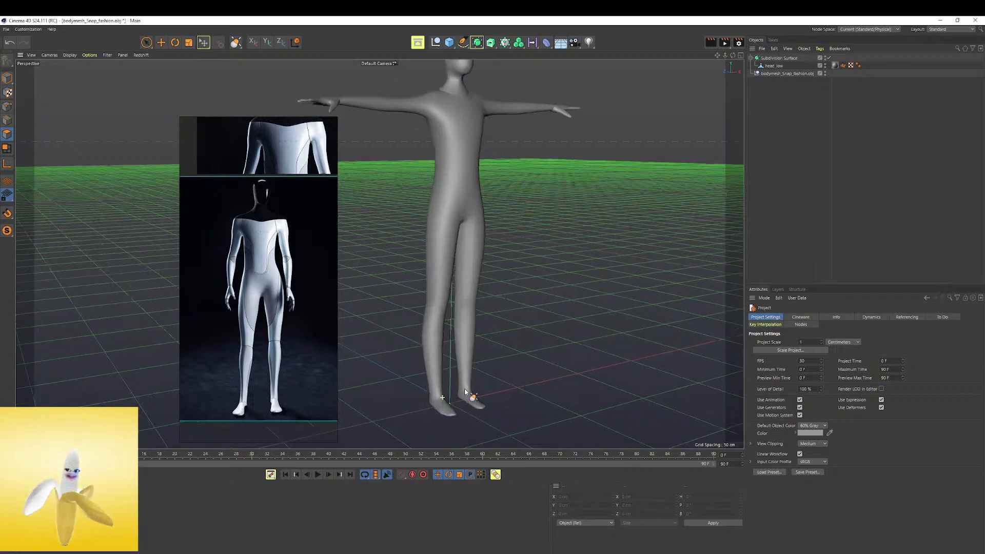
{"action": "left_click_drag", "start_coordinate": [470, 401], "coordinate": [435, 384], "text": "alt"}
{"action": "right_click_drag", "start_coordinate": [435, 384], "coordinate": [476, 381], "text": "alt"}
{"action": "middle_click_drag", "start_coordinate": [476, 380], "coordinate": [481, 332], "text": "alt"}
{"action": "middle_click_drag", "start_coordinate": [253, 360], "coordinate": [266, 291]}
{"action": "scroll", "coordinate": [278, 319], "scroll_direction": "up", "scroll_amount": 6}
{"action": "middle_click_drag", "start_coordinate": [292, 384], "coordinate": [304, 323]}
{"action": "scroll", "coordinate": [465, 366], "scroll_direction": "up", "scroll_amount": 1}
{"action": "mouse_move", "coordinate": [465, 365]}
{"action": "left_mouse_down", "text": "alt"}
{"action": "mouse_move", "coordinate": [486, 327]}
{"action": "mouse_move", "coordinate": [442, 346]}
{"action": "mouse_move", "coordinate": [452, 360]}
{"action": "left_mouse_up", "text": "alt"}
Select the head_low mesh and reshape the front and sides of the feet symmetrically with the sculpting brush
{"action": "left_click", "coordinate": [761, 72]}
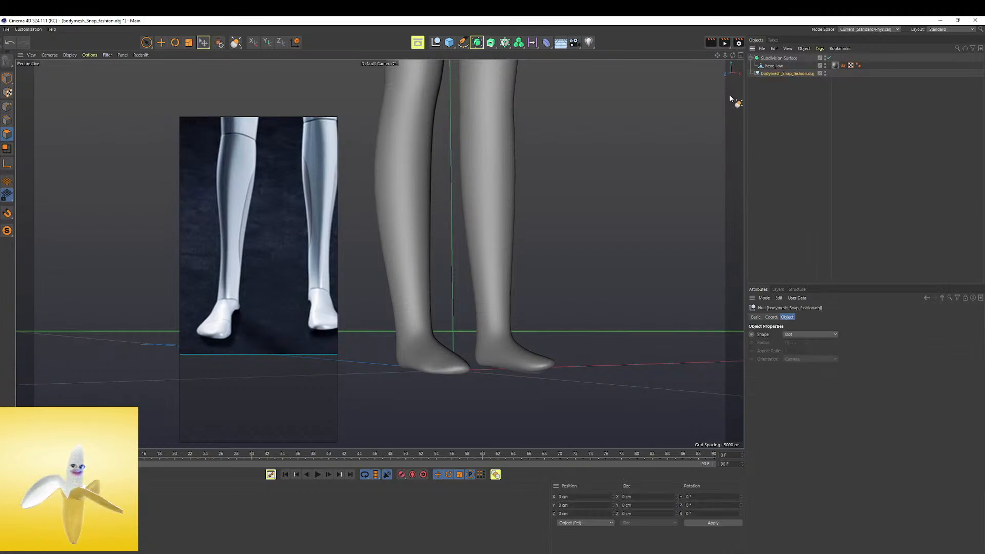
{"action": "left_click", "coordinate": [767, 67]}
{"action": "scroll", "coordinate": [431, 292], "scroll_direction": "up", "scroll_amount": 2}
{"action": "left_click_drag", "start_coordinate": [405, 238], "coordinate": [355, 273], "text": "alt"}
{"action": "mouse_move", "coordinate": [440, 369]}
{"action": "left_mouse_down"}
{"action": "mouse_move", "coordinate": [431, 368]}
{"action": "mouse_move", "coordinate": [458, 349]}
{"action": "mouse_move", "coordinate": [426, 361]}
{"action": "left_mouse_up"}
{"action": "left_click_drag", "start_coordinate": [478, 316], "coordinate": [477, 318]}
{"action": "middle_click_drag", "start_coordinate": [473, 317], "coordinate": [452, 321]}
Refine the heels and inner sides of the feet from an angled view with the sculpting brush
{"action": "mouse_move", "coordinate": [432, 370]}
{"action": "left_mouse_down", "text": "alt"}
{"action": "mouse_move", "coordinate": [444, 342]}
{"action": "mouse_move", "coordinate": [447, 391]}
{"action": "mouse_move", "coordinate": [409, 387]}
{"action": "mouse_move", "coordinate": [427, 371]}
{"action": "mouse_move", "coordinate": [442, 385]}
{"action": "mouse_move", "coordinate": [397, 374]}
{"action": "mouse_move", "coordinate": [459, 332]}
{"action": "mouse_move", "coordinate": [430, 335]}
{"action": "mouse_move", "coordinate": [460, 289]}
{"action": "left_mouse_up", "text": "alt"}
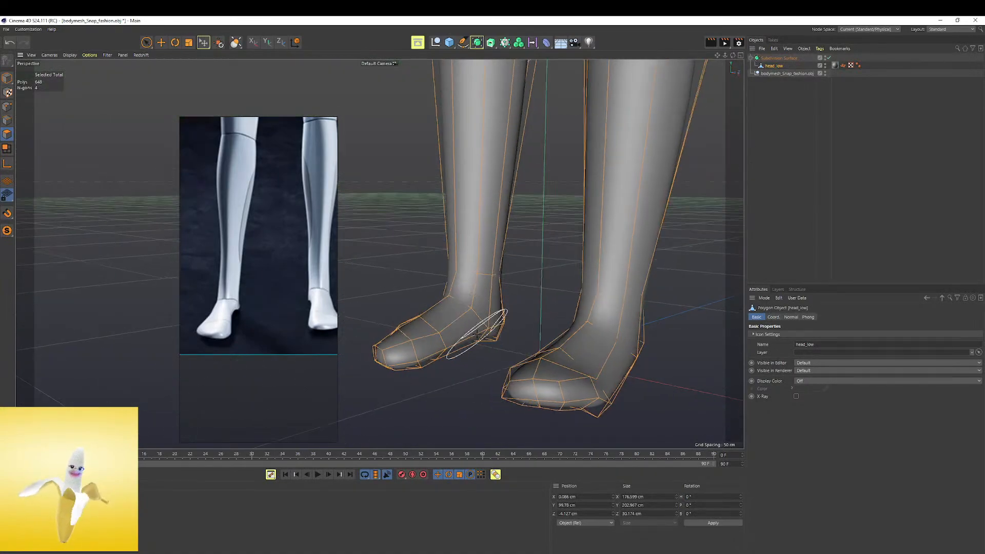
{"action": "mouse_move", "coordinate": [466, 327]}
{"action": "left_mouse_down", "text": "alt"}
{"action": "mouse_move", "coordinate": [502, 340]}
{"action": "mouse_move", "coordinate": [589, 331]}
{"action": "mouse_move", "coordinate": [501, 354]}
{"action": "mouse_move", "coordinate": [416, 349]}
{"action": "mouse_move", "coordinate": [501, 356]}
{"action": "mouse_move", "coordinate": [464, 324]}
{"action": "left_mouse_up", "text": "alt"}
{"action": "mouse_move", "coordinate": [484, 356]}
{"action": "left_mouse_down"}
{"action": "mouse_move", "coordinate": [473, 282]}
{"action": "mouse_move", "coordinate": [471, 292]}
{"action": "left_mouse_up"}
{"action": "mouse_move", "coordinate": [471, 335]}
{"action": "left_mouse_down", "text": "alt"}
{"action": "mouse_move", "coordinate": [461, 331]}
{"action": "mouse_move", "coordinate": [479, 341]}
{"action": "mouse_move", "coordinate": [501, 330]}
{"action": "mouse_move", "coordinate": [504, 298]}
{"action": "mouse_move", "coordinate": [438, 345]}
{"action": "mouse_move", "coordinate": [443, 354]}
{"action": "mouse_move", "coordinate": [451, 343]}
{"action": "left_mouse_up", "text": "alt"}
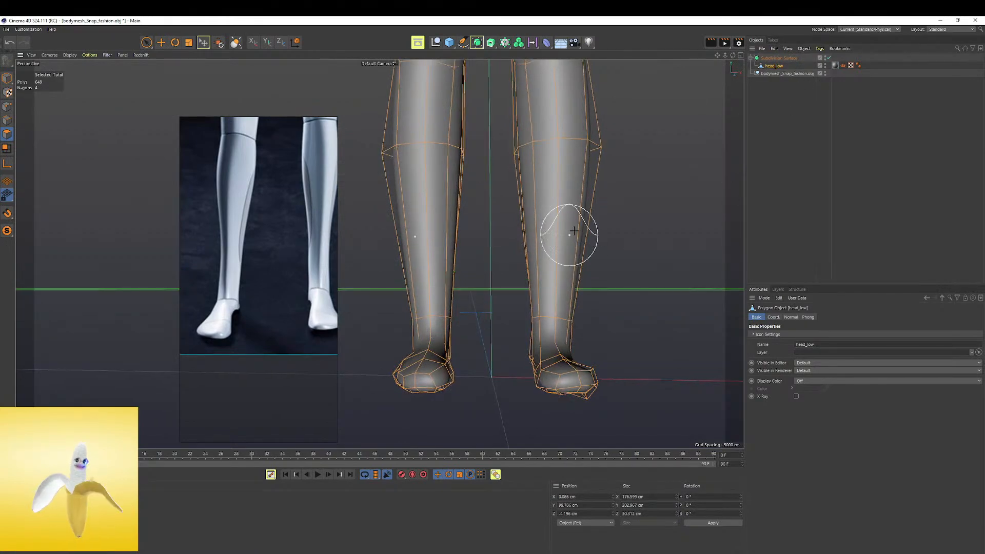
Deselect the mesh and compare the smoothed legs and feet with the full-body reference
{"action": "left_click", "coordinate": [765, 119]}
{"action": "scroll", "coordinate": [488, 277], "scroll_direction": "down", "scroll_amount": 6}
{"action": "left_click_drag", "start_coordinate": [515, 229], "coordinate": [440, 264], "text": "alt"}
{"action": "scroll", "coordinate": [257, 302], "scroll_direction": "down", "scroll_amount": 5}
{"action": "scroll", "coordinate": [257, 302], "scroll_direction": "up", "scroll_amount": 8}
{"action": "left_click_drag", "start_coordinate": [315, 259], "coordinate": [484, 363], "text": "alt"}
Sculpt the feet of the head_low mesh symmetrically into a broader, rounder shape around the toes
{"action": "middle_click_drag", "start_coordinate": [454, 420], "coordinate": [442, 353], "text": "alt"}
{"action": "left_click", "coordinate": [442, 366]}
{"action": "right_click_drag", "start_coordinate": [442, 368], "coordinate": [544, 354], "text": "alt"}
{"action": "middle_click_drag", "start_coordinate": [428, 362], "coordinate": [435, 365]}
{"action": "mouse_move", "coordinate": [414, 360]}
{"action": "left_mouse_down"}
{"action": "mouse_move", "coordinate": [397, 354]}
{"action": "mouse_move", "coordinate": [431, 361]}
{"action": "mouse_move", "coordinate": [454, 352]}
{"action": "left_mouse_up"}
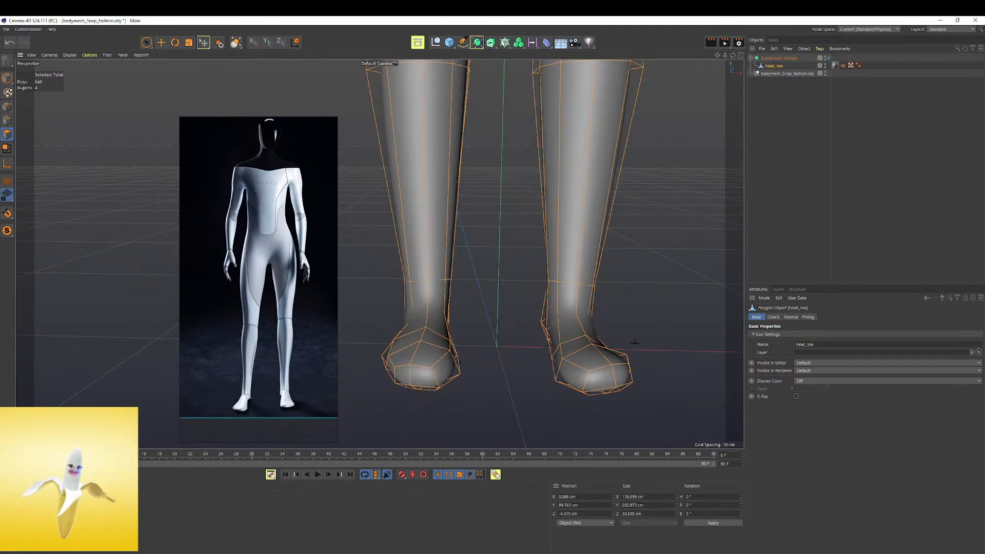
Deselect the mesh and inspect the smoothed feet and legs against the full-body reference
{"action": "right_click_drag", "start_coordinate": [599, 304], "coordinate": [519, 280], "text": "alt"}
{"action": "left_click", "coordinate": [785, 169]}
{"action": "middle_click_drag", "start_coordinate": [635, 258], "coordinate": [587, 340], "text": "alt"}
{"action": "right_click_drag", "start_coordinate": [587, 341], "coordinate": [415, 317], "text": "alt"}
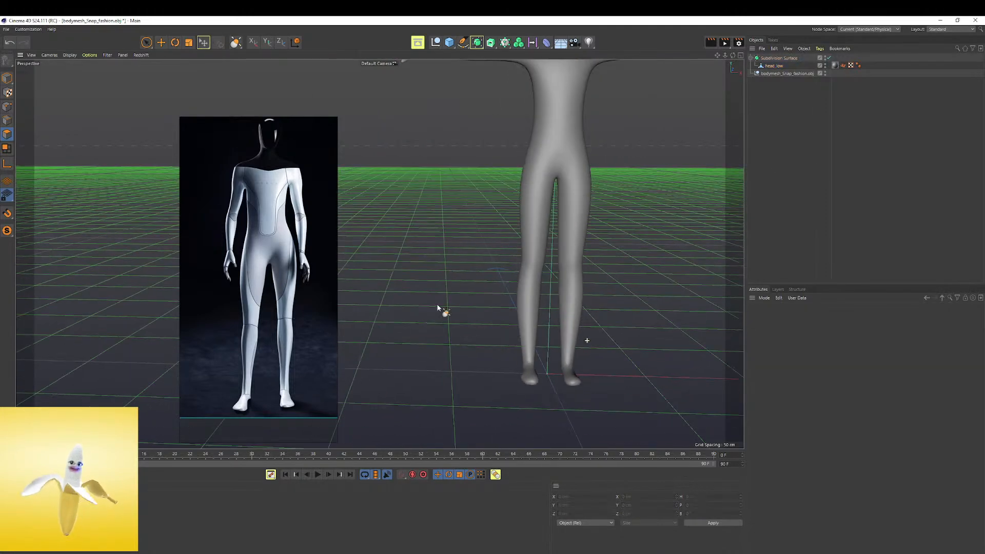
Inspect the smoothed full body and its upper back from several angles against the full-body reference
{"action": "middle_click_drag", "start_coordinate": [616, 170], "coordinate": [500, 310], "text": "alt"}
{"action": "left_click_drag", "start_coordinate": [501, 310], "coordinate": [456, 287], "text": "alt"}
{"action": "scroll", "coordinate": [444, 285], "scroll_direction": "up", "scroll_amount": 6}
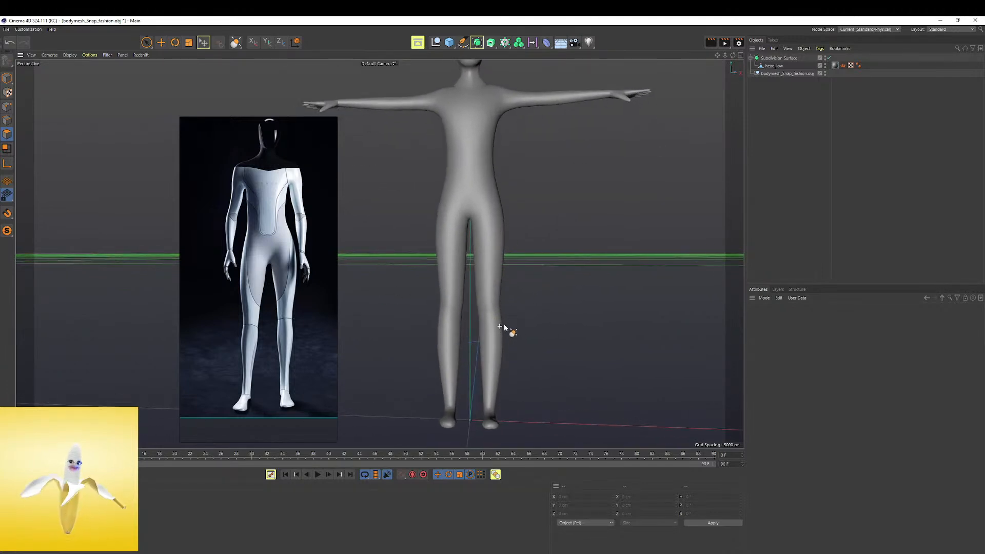
{"action": "scroll", "coordinate": [503, 325], "scroll_direction": "up", "scroll_amount": 1}
{"action": "left_click", "coordinate": [765, 65]}
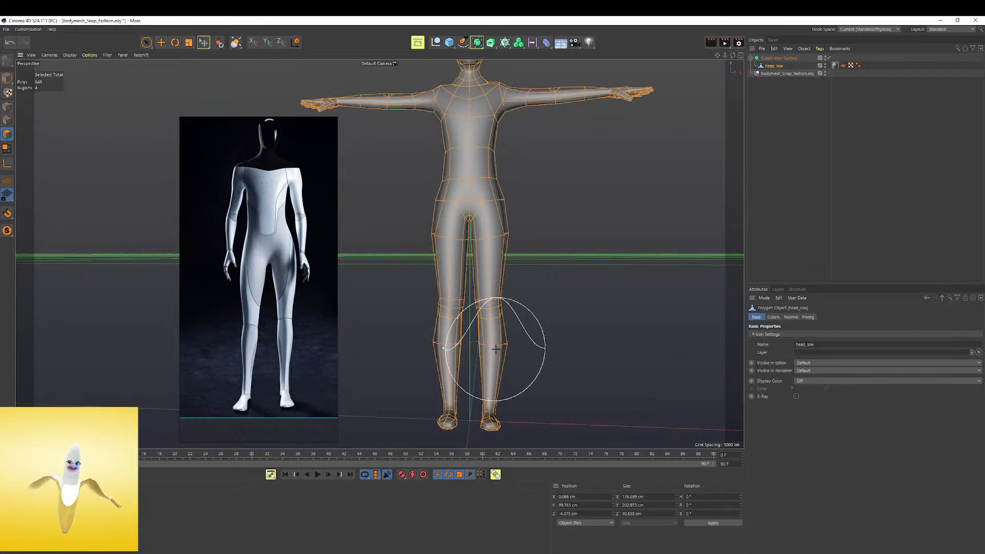
{"action": "left_click", "coordinate": [768, 139]}
{"action": "left_click_drag", "start_coordinate": [599, 259], "coordinate": [315, 319], "text": "alt"}
{"action": "right_click_drag", "start_coordinate": [540, 152], "coordinate": [640, 154], "text": "alt"}
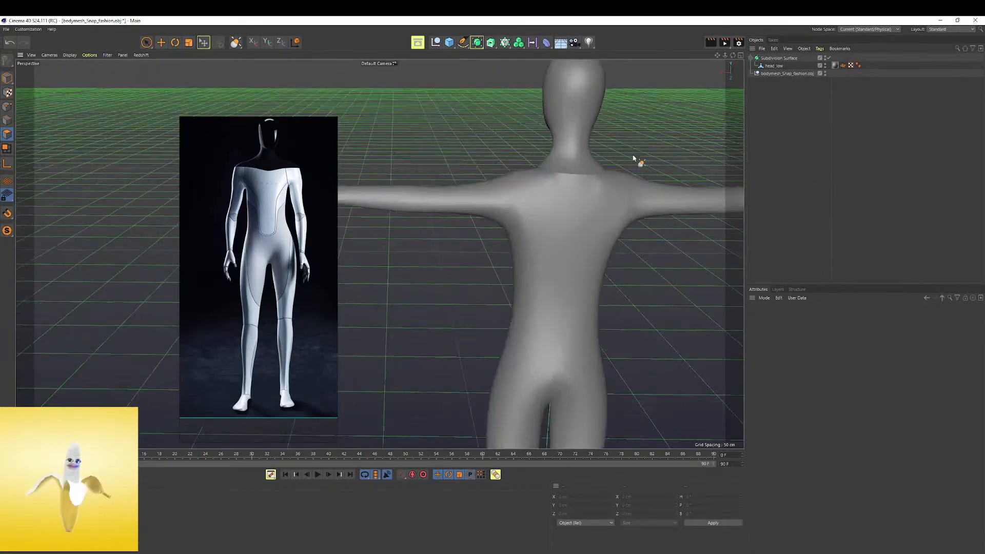
{"action": "middle_click_drag", "start_coordinate": [536, 189], "coordinate": [503, 204], "text": "alt"}
{"action": "left_click_drag", "start_coordinate": [503, 205], "coordinate": [513, 172], "text": "alt"}
Sculpt the upper back and shoulder area of the head_low mesh symmetrically, undoing the last stroke
{"action": "left_click", "coordinate": [774, 65]}
{"action": "middle_click_drag", "start_coordinate": [580, 229], "coordinate": [537, 231]}
{"action": "left_click_drag", "start_coordinate": [567, 224], "coordinate": [581, 243], "text": "alt"}
{"action": "right_click_drag", "start_coordinate": [581, 243], "coordinate": [616, 212], "text": "alt"}
{"action": "middle_click_drag", "start_coordinate": [600, 211], "coordinate": [569, 213]}
{"action": "mouse_move", "coordinate": [589, 207]}
{"action": "left_mouse_down"}
{"action": "mouse_move", "coordinate": [552, 236]}
{"action": "mouse_move", "coordinate": [598, 213]}
{"action": "mouse_move", "coordinate": [634, 217]}
{"action": "mouse_move", "coordinate": [605, 209]}
{"action": "left_mouse_up"}
{"action": "key", "text": "ctrl+z"}
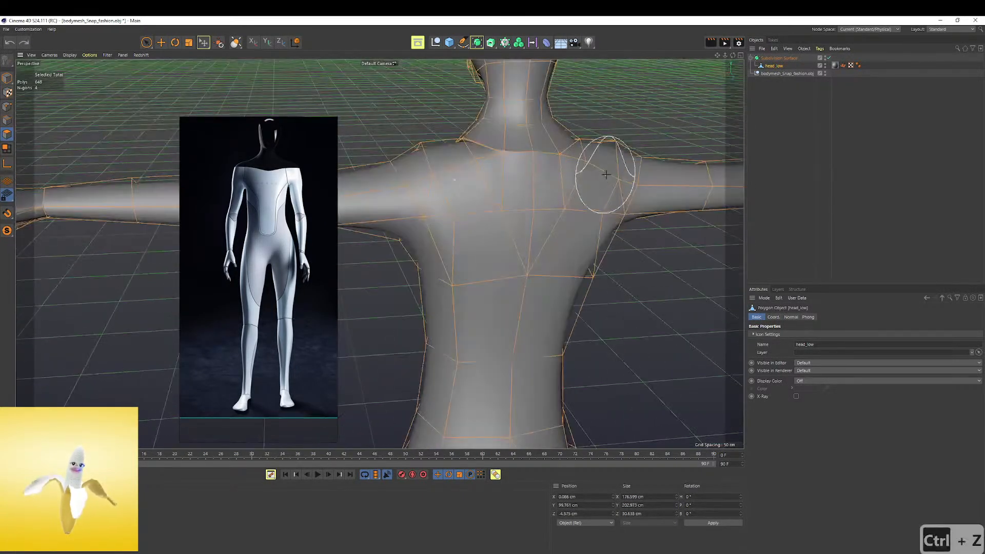
Deselect the mesh and check the smoothed shoulders, back and arms from the side and front
{"action": "mouse_move", "coordinate": [555, 277]}
{"action": "left_mouse_down"}
{"action": "mouse_move", "coordinate": [499, 299]}
{"action": "mouse_move", "coordinate": [605, 288]}
{"action": "left_mouse_up"}
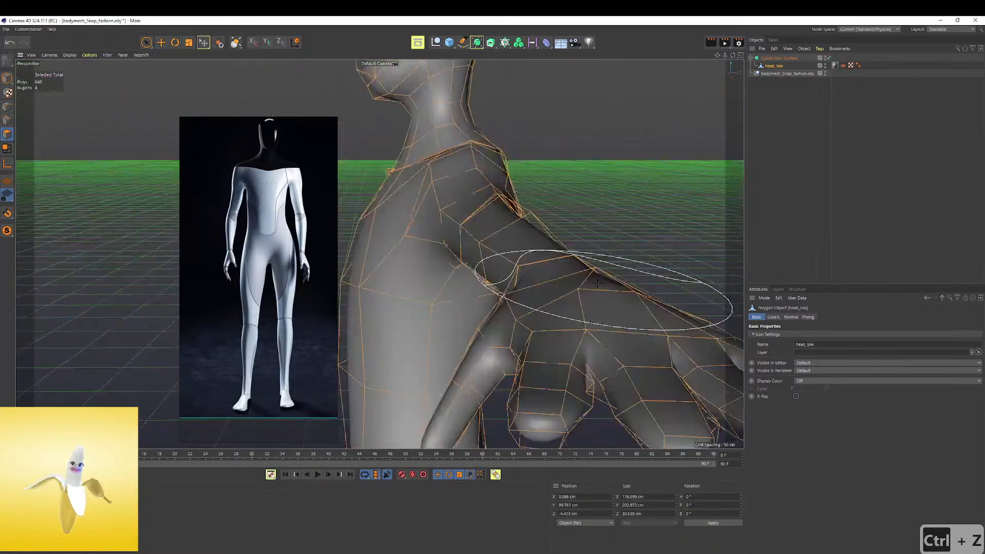
{"action": "right_click_drag", "start_coordinate": [604, 288], "coordinate": [501, 280], "text": "alt"}
{"action": "mouse_move", "coordinate": [500, 281]}
{"action": "left_mouse_down", "text": "alt"}
{"action": "mouse_move", "coordinate": [536, 237]}
{"action": "mouse_move", "coordinate": [557, 231]}
{"action": "left_mouse_up", "text": "alt"}
{"action": "left_click", "coordinate": [796, 120]}
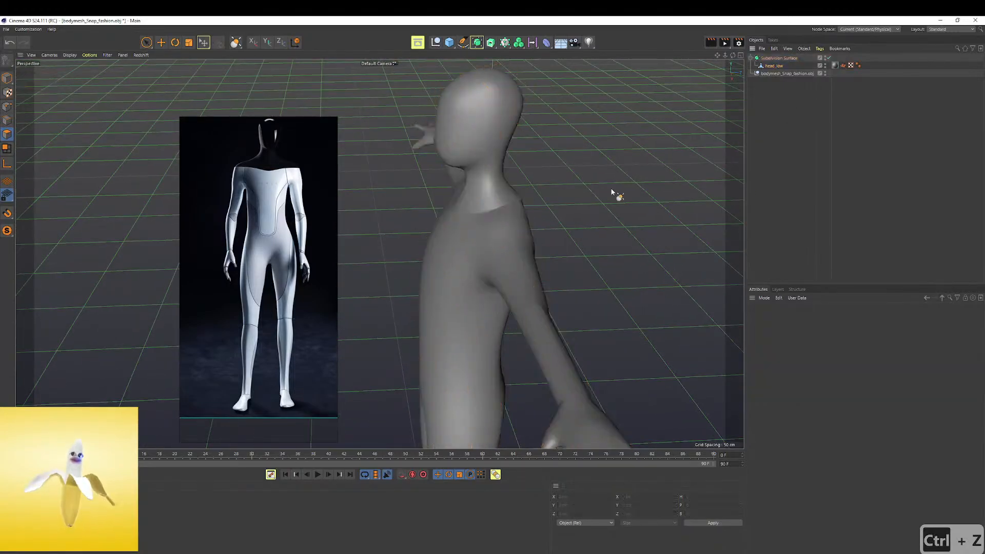
{"action": "left_click_drag", "start_coordinate": [505, 202], "coordinate": [590, 201], "text": "alt"}
{"action": "middle_click_drag", "start_coordinate": [543, 200], "coordinate": [530, 155], "text": "alt"}
{"action": "left_click_drag", "start_coordinate": [497, 152], "coordinate": [476, 139], "text": "alt"}
Examine the Tesla logo and the robot's torso images on the reference board
{"action": "scroll", "coordinate": [251, 182], "scroll_direction": "down", "scroll_amount": 3}
{"action": "middle_click_drag", "start_coordinate": [254, 177], "coordinate": [288, 241]}
{"action": "scroll", "coordinate": [234, 170], "scroll_direction": "up", "scroll_amount": 2}
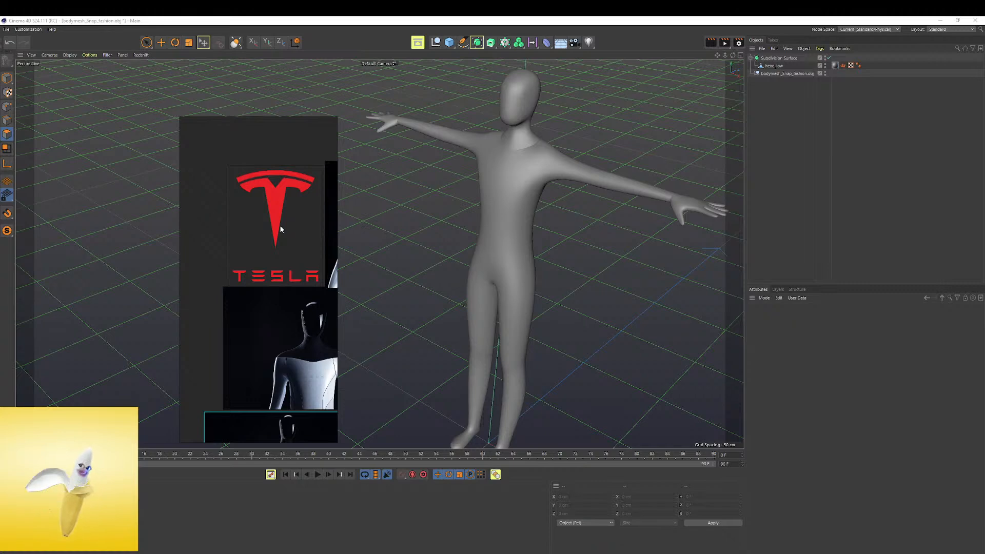
{"action": "middle_click_drag", "start_coordinate": [304, 223], "coordinate": [272, 202]}
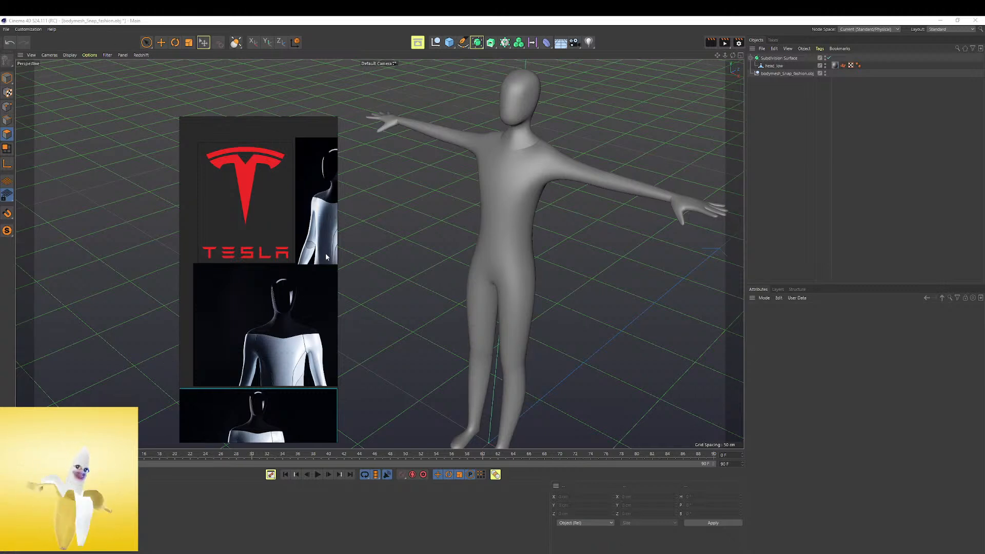
{"action": "scroll", "coordinate": [290, 234], "scroll_direction": "down", "scroll_amount": 1}
{"action": "scroll", "coordinate": [294, 224], "scroll_direction": "up", "scroll_amount": 3}
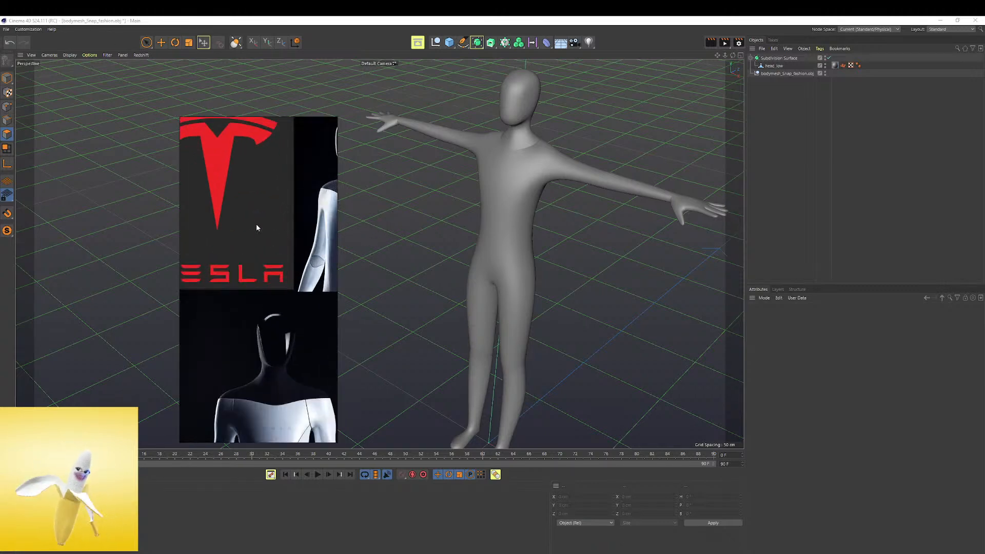
{"action": "middle_click_drag", "start_coordinate": [257, 224], "coordinate": [285, 238]}
{"action": "scroll", "coordinate": [285, 237], "scroll_direction": "down", "scroll_amount": 1}
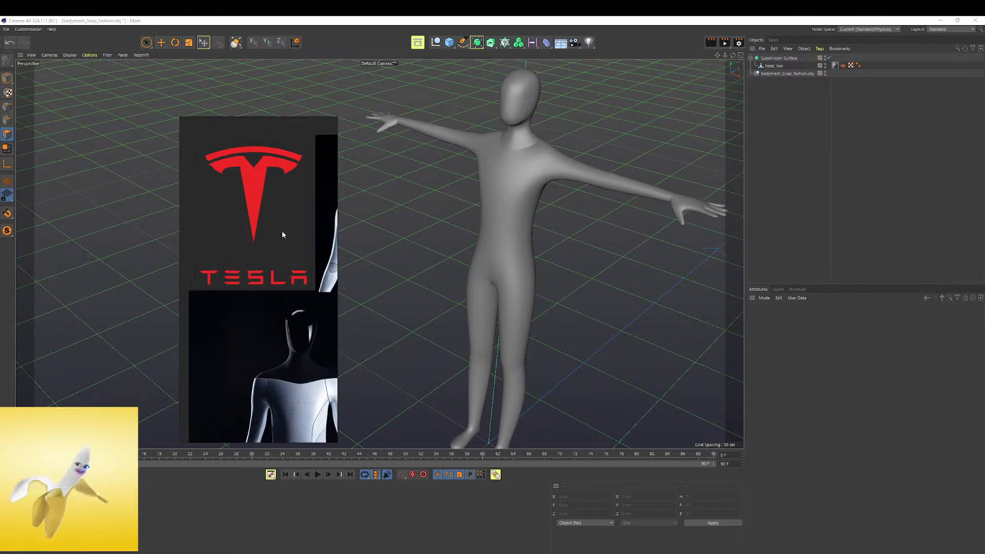
{"action": "scroll", "coordinate": [264, 195], "scroll_direction": "up", "scroll_amount": 3}
{"action": "scroll", "coordinate": [297, 205], "scroll_direction": "up", "scroll_amount": 2}
{"action": "mouse_move", "coordinate": [287, 220]}
{"action": "middle_mouse_down"}
{"action": "mouse_move", "coordinate": [270, 278]}
{"action": "mouse_move", "coordinate": [282, 238]}
{"action": "middle_mouse_up"}
{"action": "scroll", "coordinate": [285, 239], "scroll_direction": "down", "scroll_amount": 1}
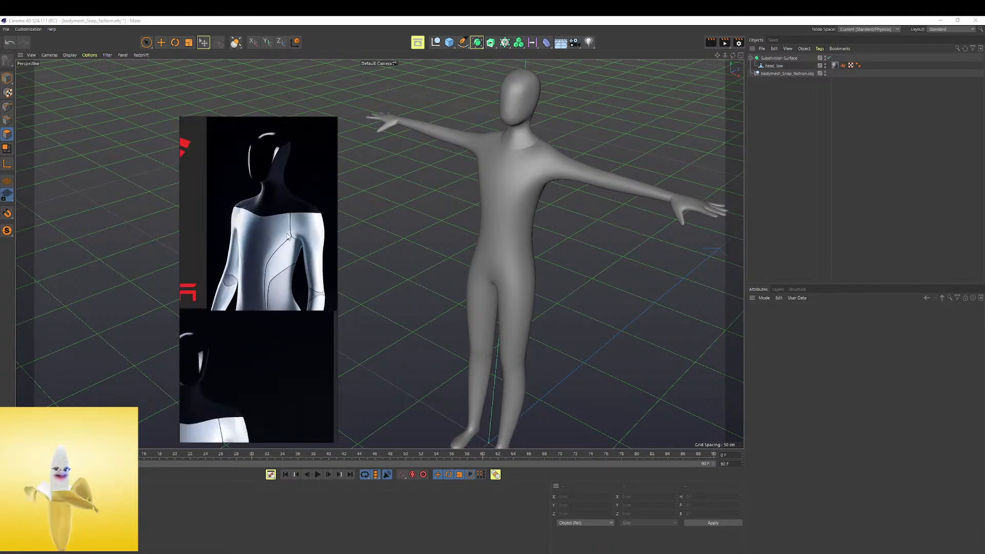
Move the reference board out of the way and switch the interface to the BP - UV Edit layout
{"action": "right_click_drag", "start_coordinate": [203, 235], "coordinate": [0, 205]}
{"action": "scroll", "coordinate": [161, 196], "scroll_direction": "down", "scroll_amount": 1}
{"action": "left_click", "coordinate": [851, 65]}
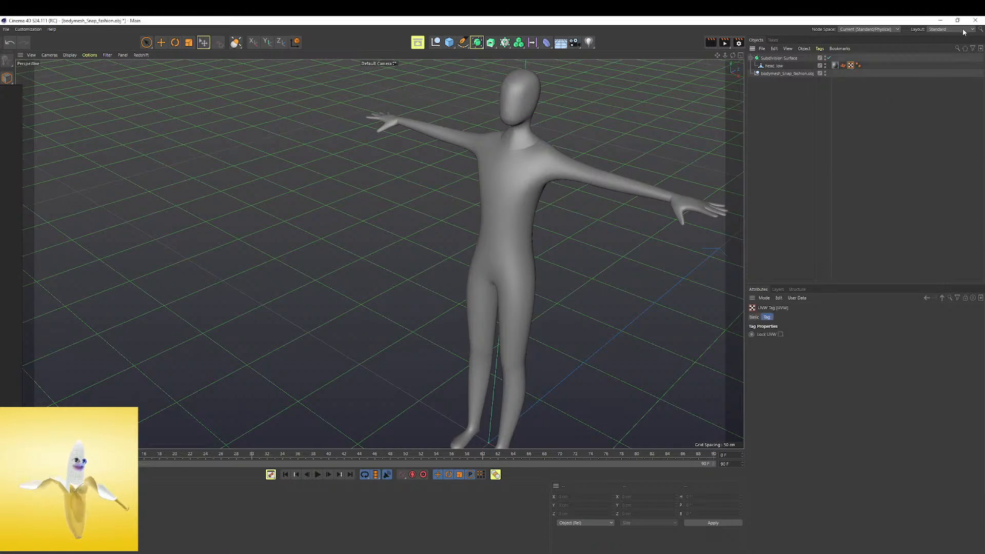
{"action": "left_click", "coordinate": [963, 30]}
{"action": "left_click", "coordinate": [959, 56]}
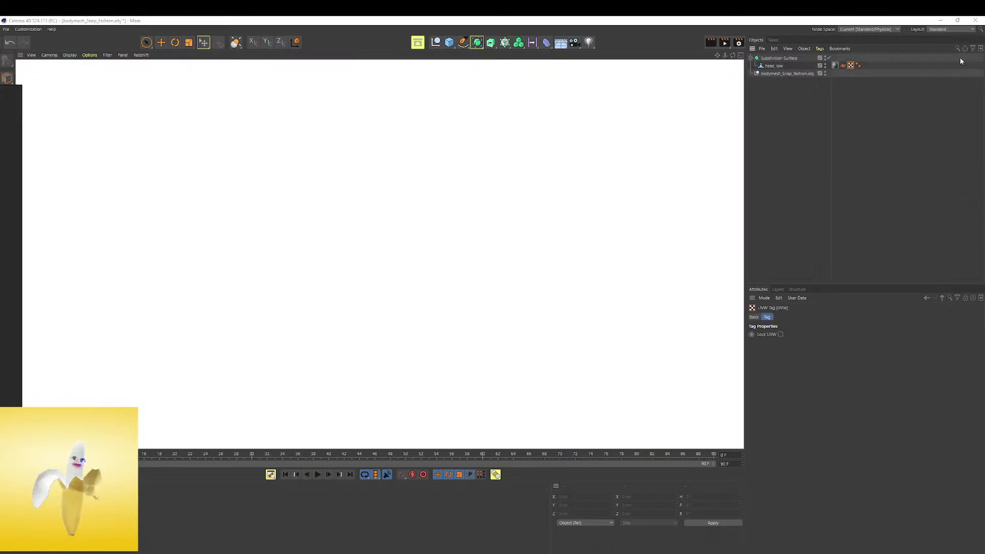
Disable the Subdivision Surface and show the UV layout of the head_low mesh
{"action": "left_click", "coordinate": [775, 66]}
{"action": "left_click", "coordinate": [829, 58]}
{"action": "left_click", "coordinate": [768, 73]}
{"action": "left_click", "coordinate": [777, 66]}
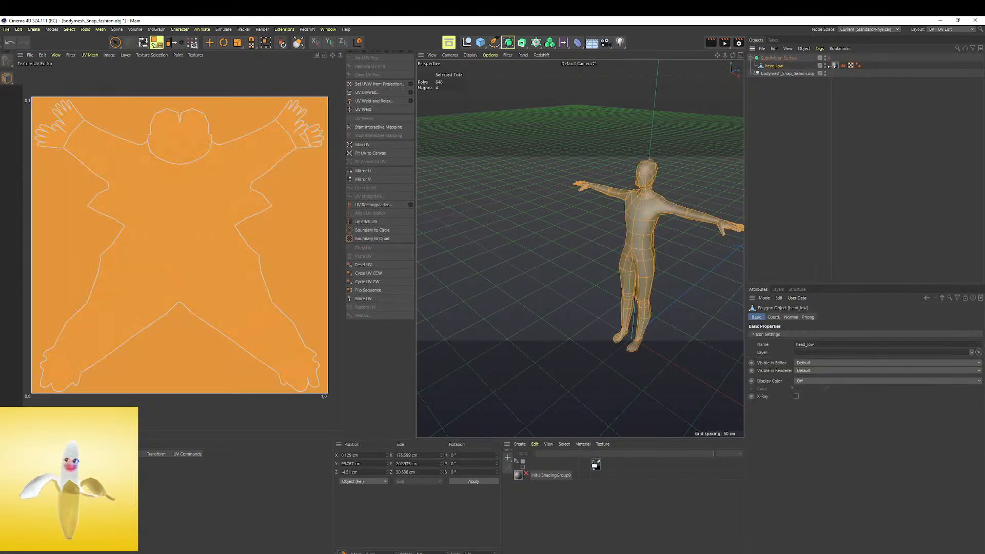
{"action": "scroll", "coordinate": [664, 250], "scroll_direction": "up", "scroll_amount": 3}
{"action": "scroll", "coordinate": [202, 159], "scroll_direction": "up", "scroll_amount": 2}
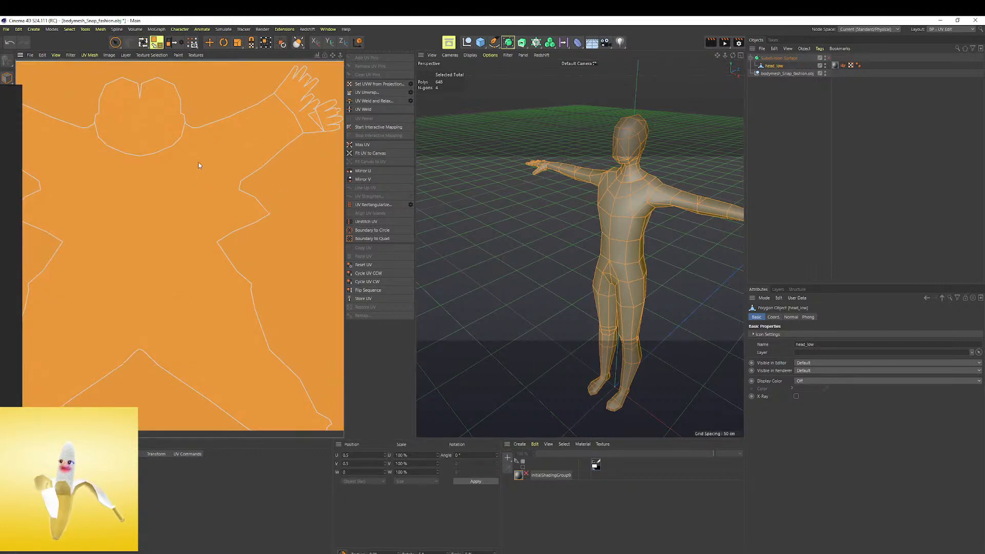
{"action": "scroll", "coordinate": [203, 162], "scroll_direction": "down", "scroll_amount": 1}
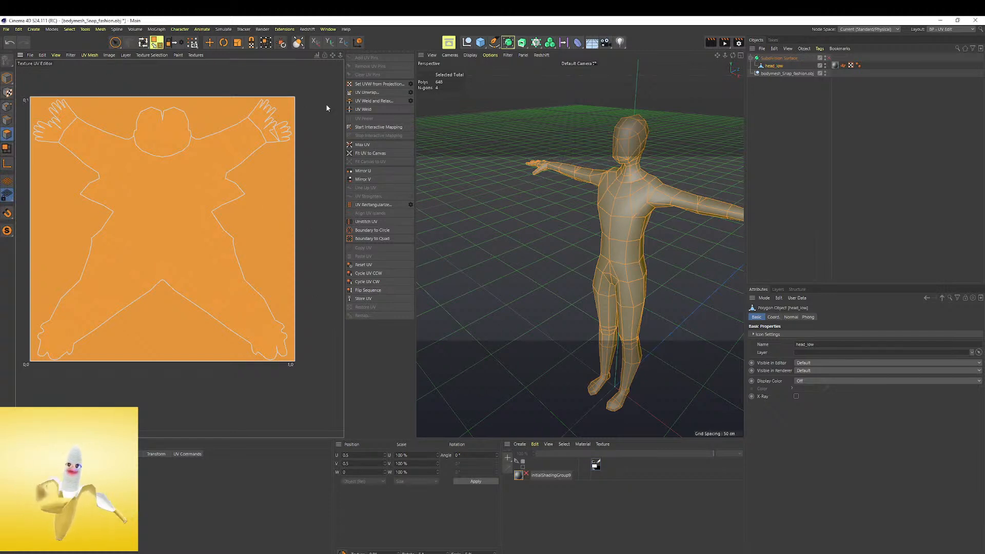
Use UV Transform to shrink the canvas-filling UV polygons of head_low and place them beside the body island
{"action": "left_click", "coordinate": [850, 65]}
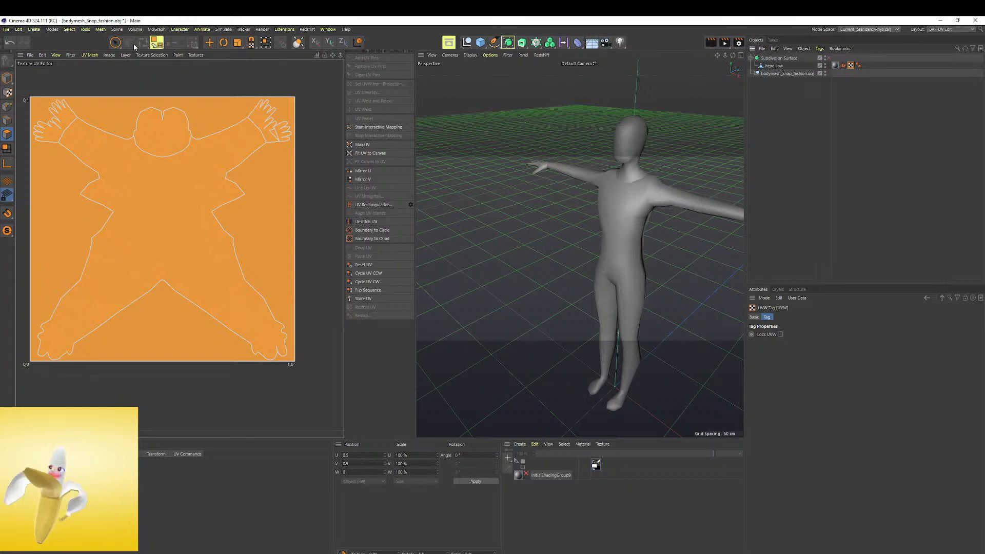
{"action": "left_click", "coordinate": [209, 42]}
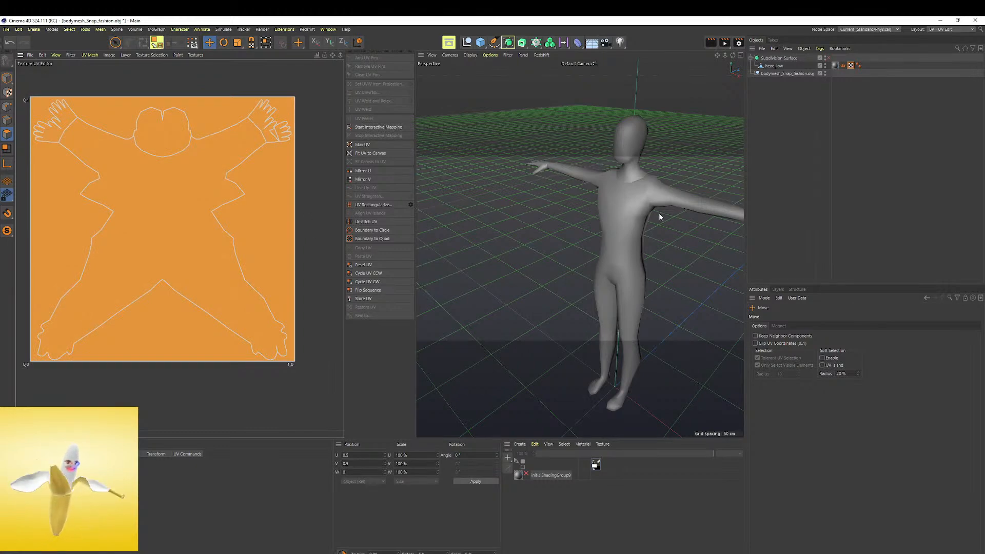
{"action": "left_click_drag", "start_coordinate": [689, 238], "coordinate": [612, 137], "text": "alt"}
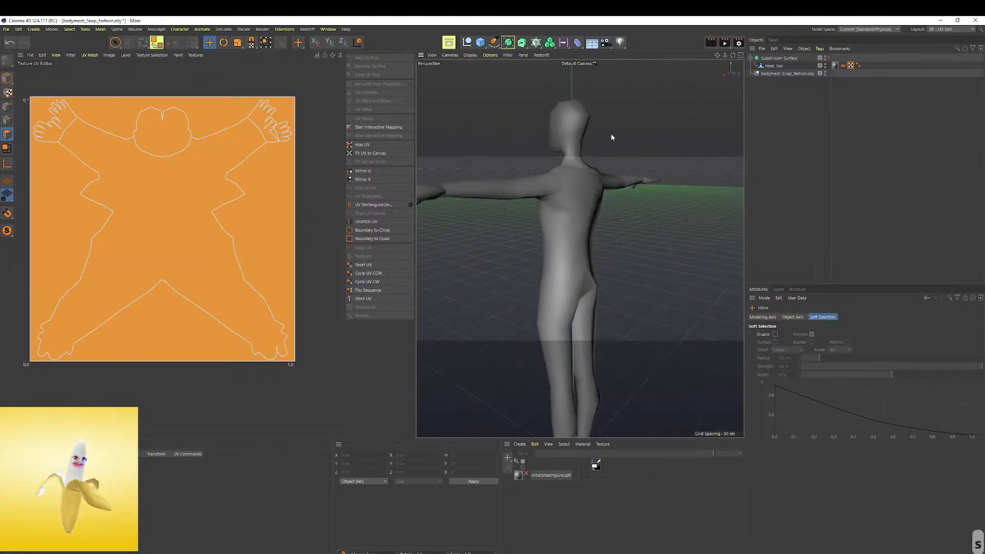
{"action": "left_click", "coordinate": [775, 66]}
{"action": "left_click_drag", "start_coordinate": [652, 163], "coordinate": [569, 101], "text": "alt"}
{"action": "left_click", "coordinate": [275, 188]}
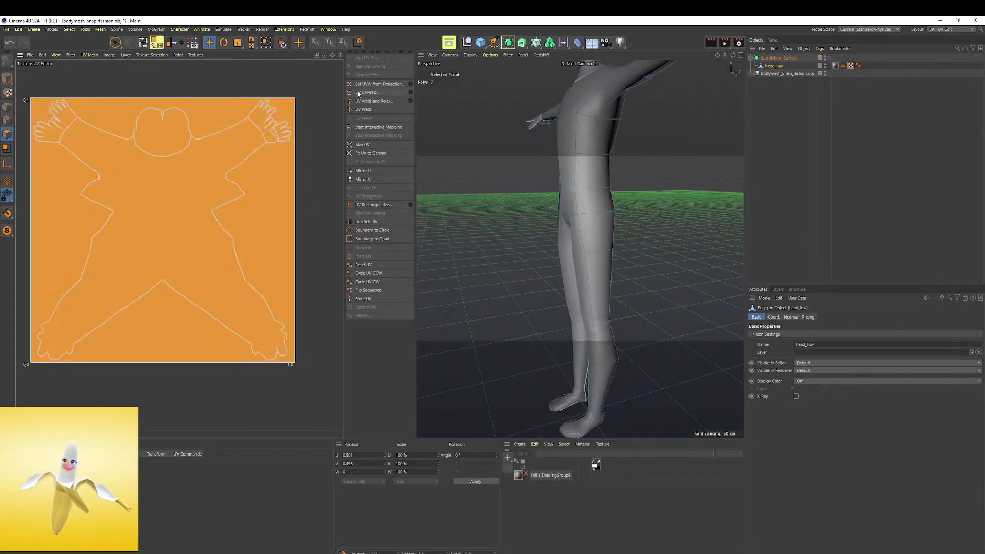
{"action": "left_click", "coordinate": [266, 42]}
{"action": "left_click_drag", "start_coordinate": [296, 98], "coordinate": [279, 203]}
Find the selected fingertip polygons on the hand and examine the matching hand area of the UV layout
{"action": "right_click_drag", "start_coordinate": [603, 190], "coordinate": [616, 134], "text": "alt"}
{"action": "middle_click_drag", "start_coordinate": [640, 119], "coordinate": [563, 204], "text": "alt"}
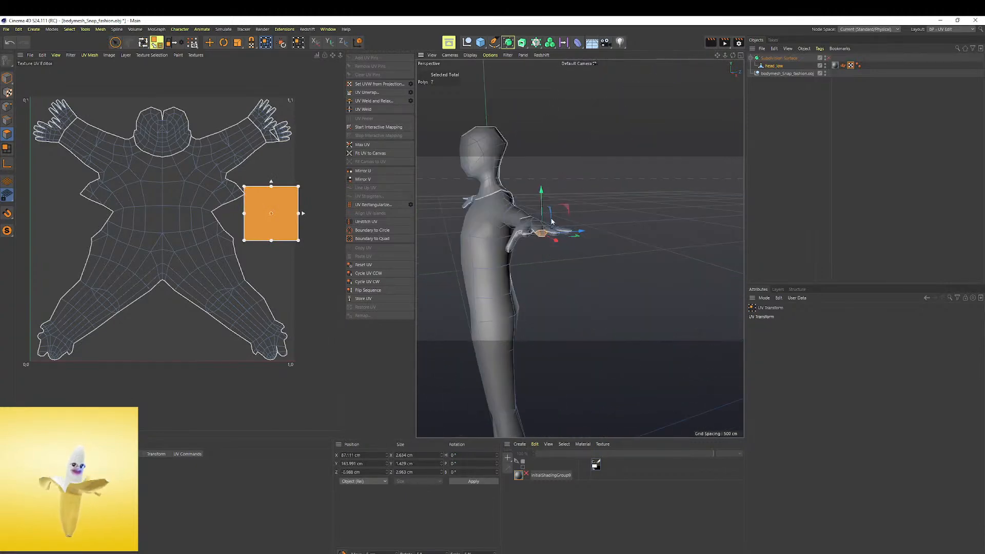
{"action": "key", "text": "s"}
{"action": "left_click_drag", "start_coordinate": [572, 277], "coordinate": [531, 277], "text": "alt"}
{"action": "right_click_drag", "start_coordinate": [531, 277], "coordinate": [446, 241], "text": "alt"}
{"action": "right_click_drag", "start_coordinate": [277, 124], "coordinate": [326, 120], "text": "alt"}
{"action": "mouse_move", "coordinate": [239, 126]}
{"action": "middle_mouse_down", "text": "alt"}
{"action": "mouse_move", "coordinate": [221, 202]}
{"action": "mouse_move", "coordinate": [228, 125]}
{"action": "middle_mouse_up", "text": "alt"}
{"action": "right_click_drag", "start_coordinate": [508, 246], "coordinate": [516, 226], "text": "alt"}
{"action": "left_click_drag", "start_coordinate": [518, 223], "coordinate": [569, 239], "text": "alt"}
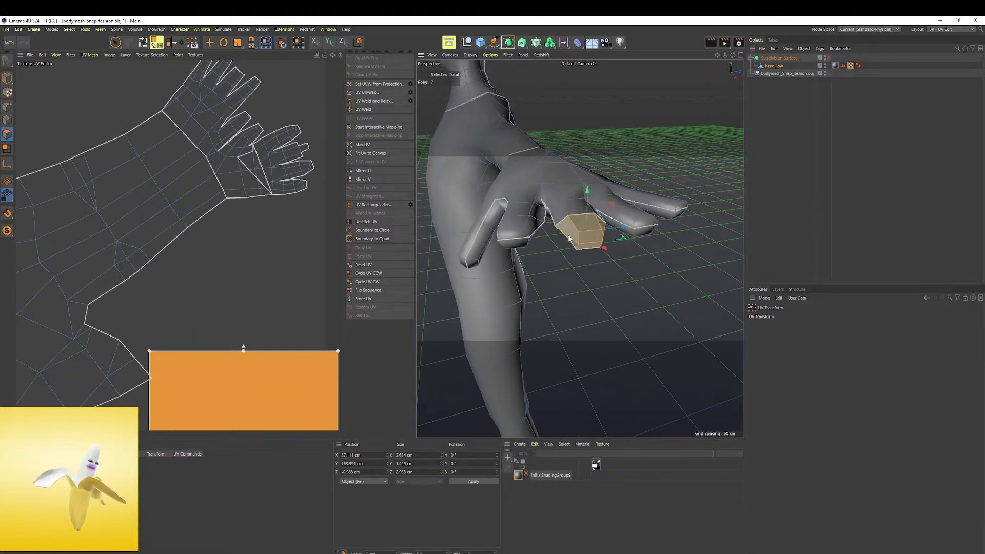
{"action": "scroll", "coordinate": [305, 324], "scroll_direction": "down", "scroll_amount": 3}
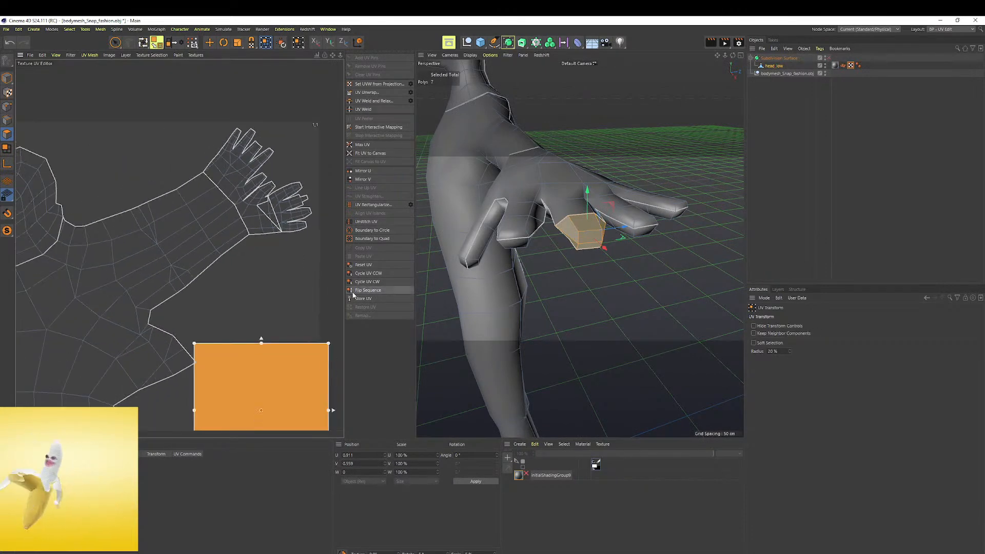
{"action": "scroll", "coordinate": [300, 270], "scroll_direction": "down", "scroll_amount": 5}
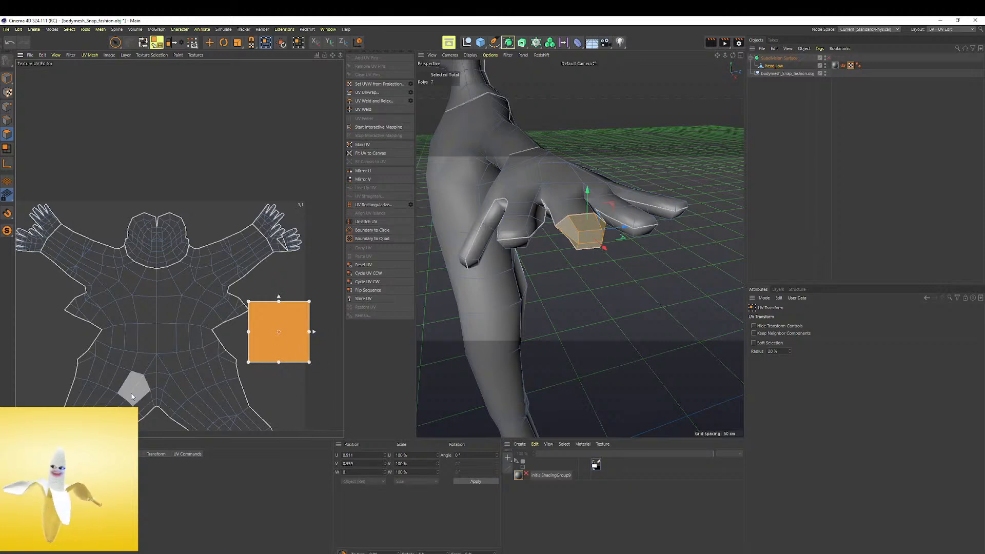
Unwrap the selected fingertip polygons into one connected, fan-shaped UV island and shrink it beside the body's hip
{"action": "left_click", "coordinate": [368, 92]}
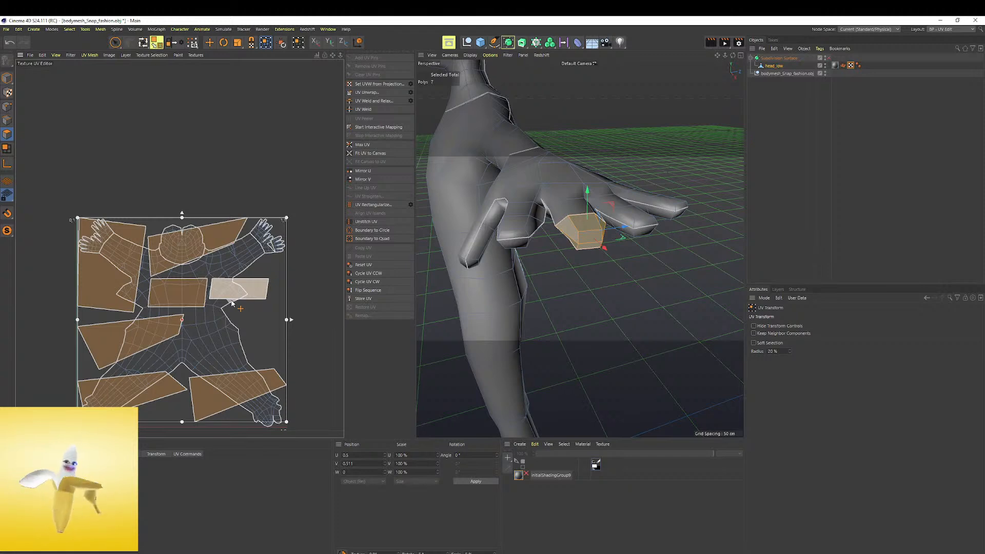
{"action": "key", "text": "ctrl+z"}
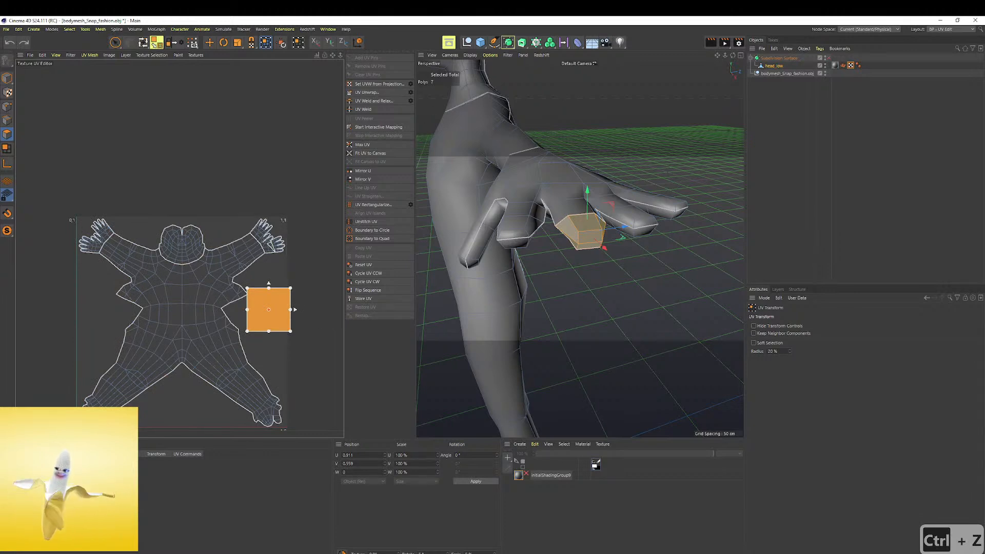
{"action": "left_click", "coordinate": [77, 485]}
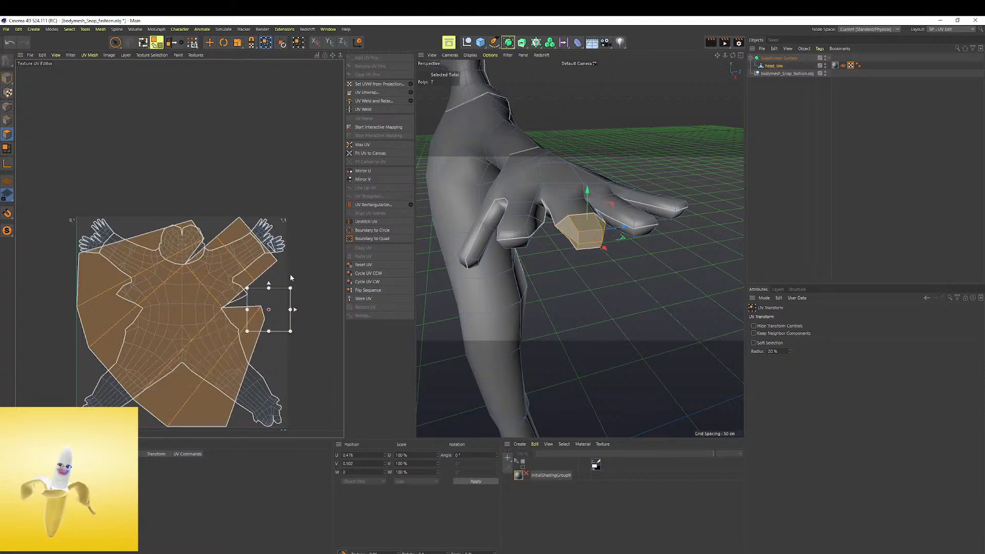
{"action": "key", "text": "ctrl+z"}
{"action": "key", "text": "ctrl+z"}
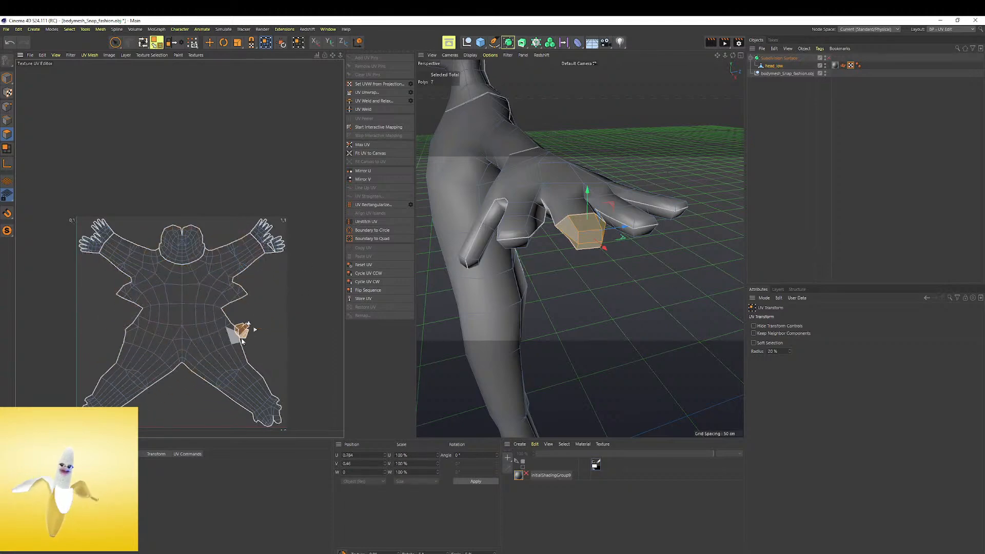
Enlarge the fingertip UV island and move it into the empty area below the forearm and hand
{"action": "scroll", "coordinate": [251, 297], "scroll_direction": "up", "scroll_amount": 2}
{"action": "scroll", "coordinate": [245, 325], "scroll_direction": "up", "scroll_amount": 3}
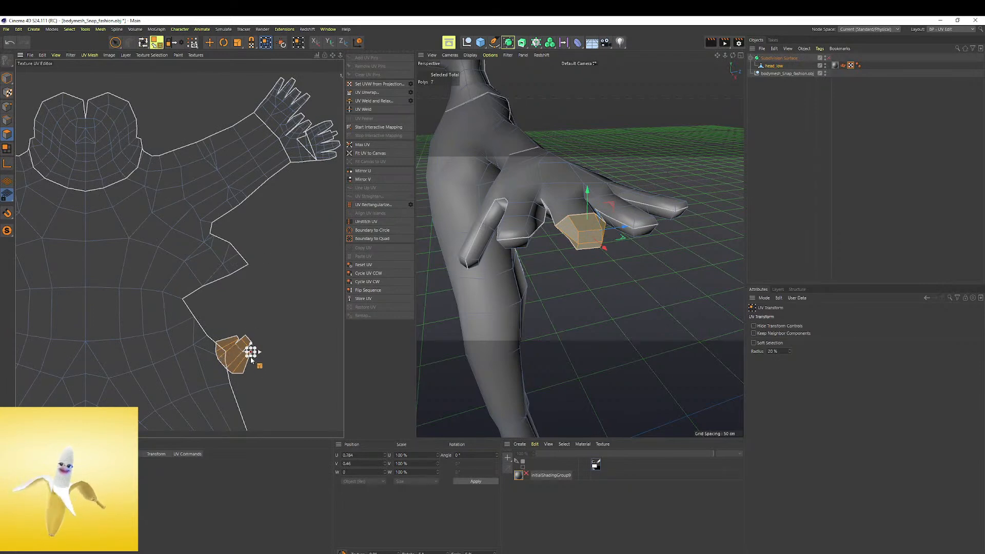
{"action": "left_click_drag", "start_coordinate": [255, 348], "coordinate": [262, 340]}
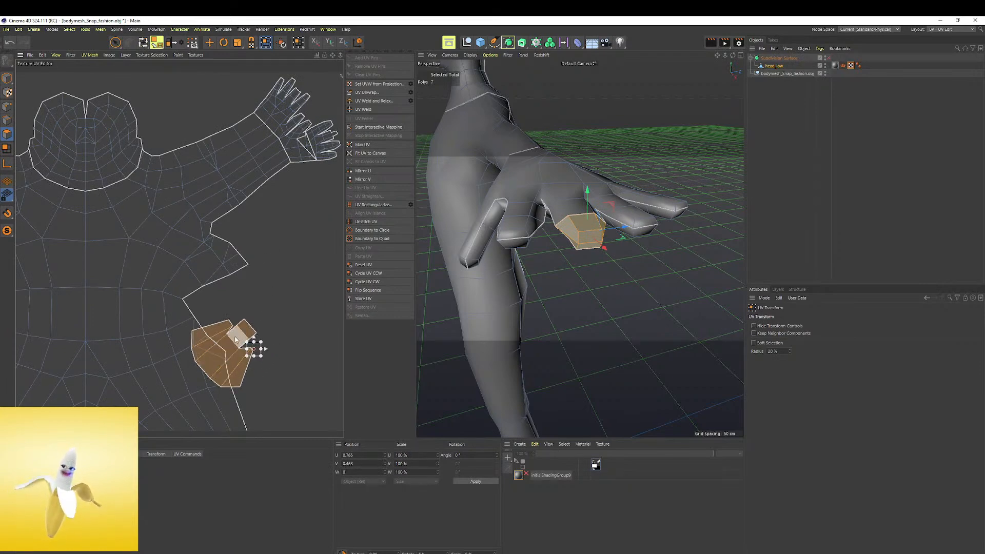
{"action": "scroll", "coordinate": [238, 337], "scroll_direction": "up", "scroll_amount": 3}
{"action": "left_click_drag", "start_coordinate": [268, 355], "coordinate": [342, 144]}
{"action": "scroll", "coordinate": [317, 162], "scroll_direction": "down", "scroll_amount": 2}
{"action": "middle_click", "coordinate": [228, 294]}
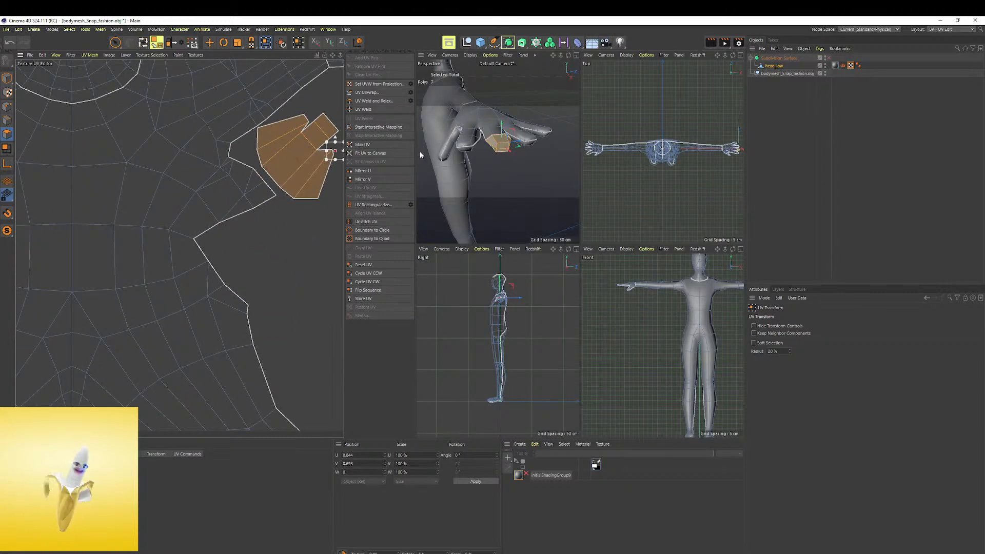
{"action": "middle_click", "coordinate": [498, 139]}
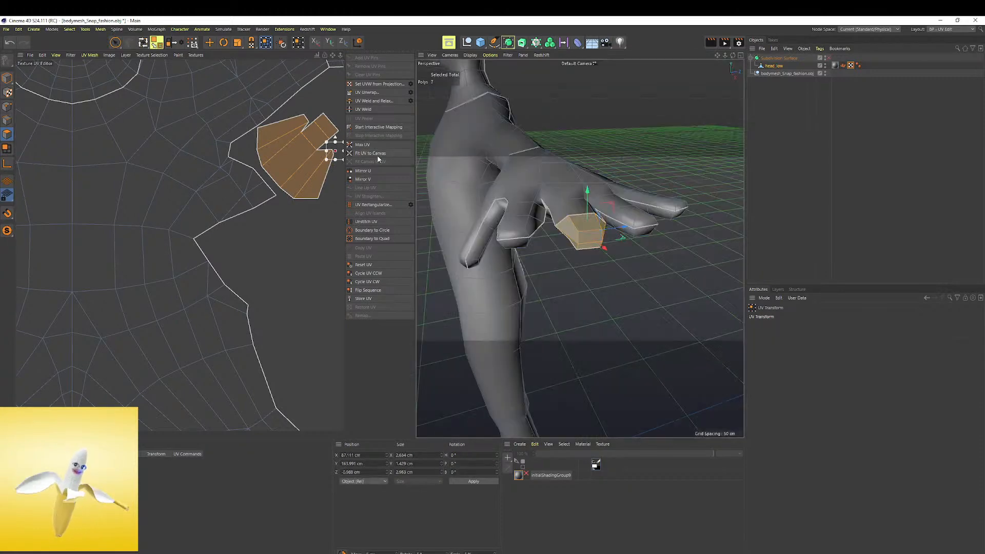
{"action": "scroll", "coordinate": [495, 167], "scroll_direction": "down", "scroll_amount": 4}
{"action": "left_click_drag", "start_coordinate": [501, 172], "coordinate": [565, 219], "text": "alt"}
{"action": "middle_click_drag", "start_coordinate": [306, 116], "coordinate": [234, 275], "text": "alt"}
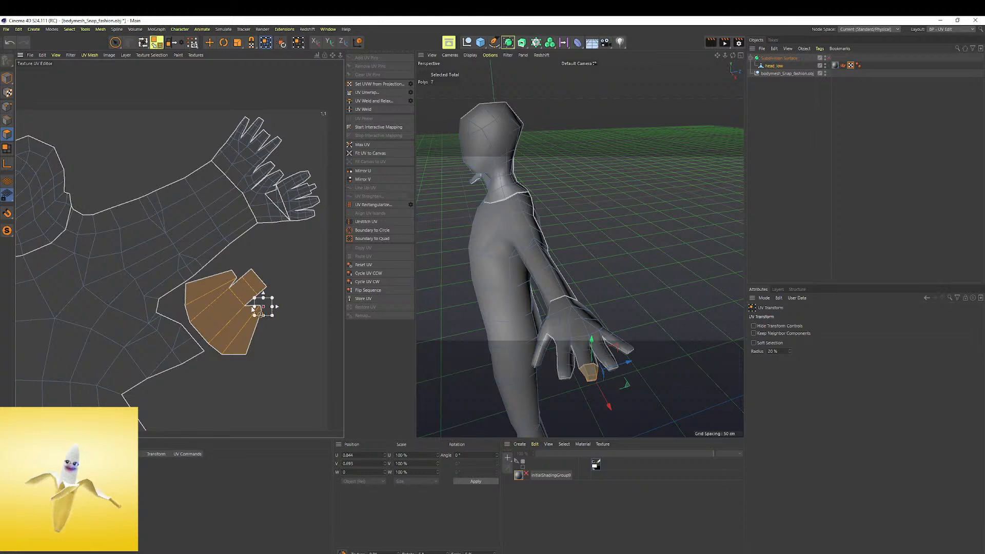
Scale the fingertip UV island down to a small fan and adjust its position below the forearm
{"action": "scroll", "coordinate": [258, 305], "scroll_direction": "up", "scroll_amount": 1}
{"action": "middle_click_drag", "start_coordinate": [284, 231], "coordinate": [271, 292], "text": "alt"}
{"action": "left_click_drag", "start_coordinate": [224, 331], "coordinate": [211, 345]}
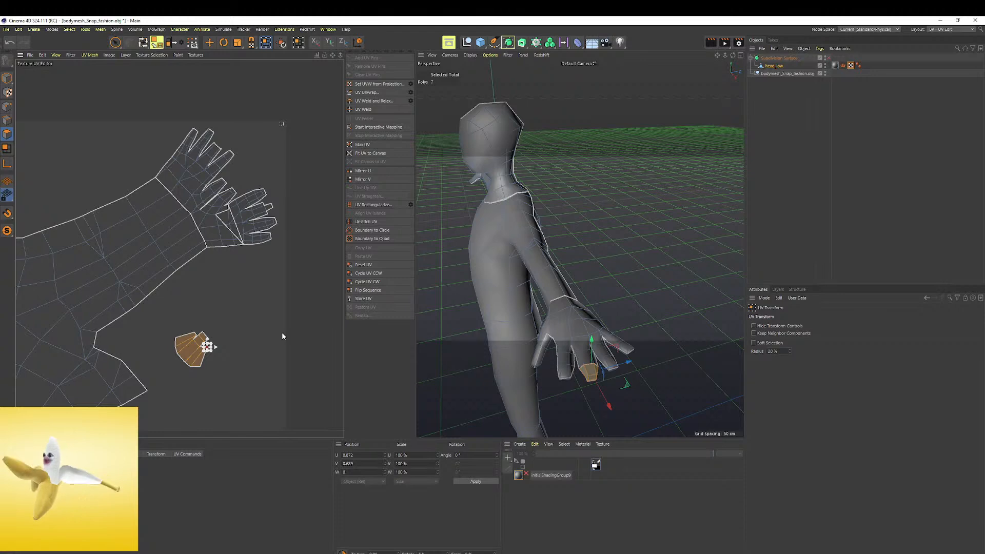
{"action": "scroll", "coordinate": [207, 332], "scroll_direction": "up", "scroll_amount": 3}
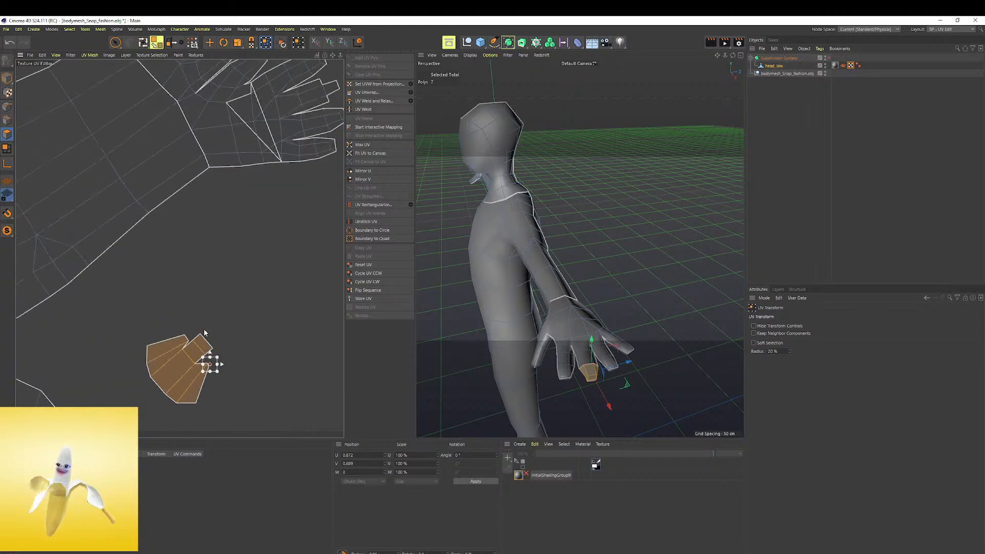
{"action": "mouse_move", "coordinate": [208, 361]}
{"action": "left_mouse_down"}
{"action": "mouse_move", "coordinate": [221, 323]}
{"action": "mouse_move", "coordinate": [203, 379]}
{"action": "left_mouse_up"}
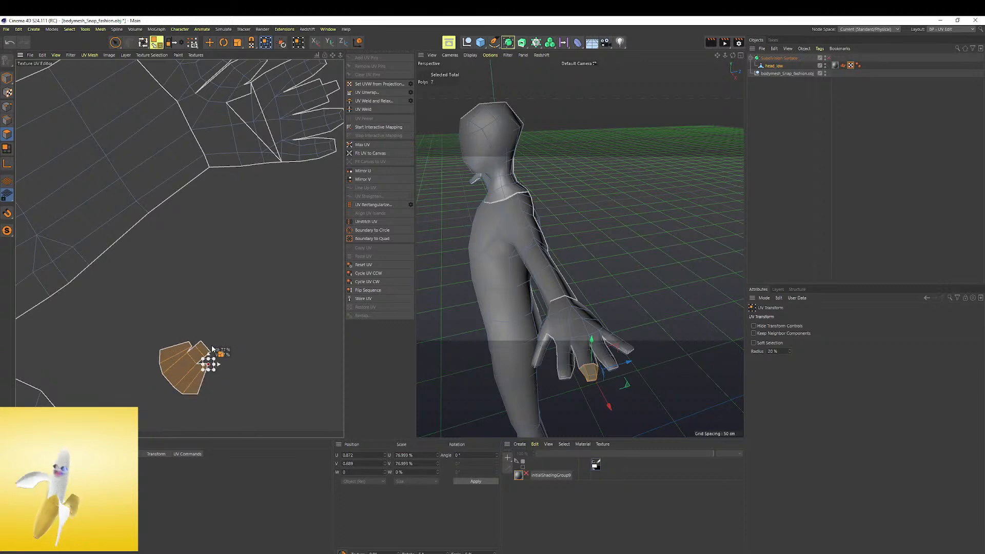
Move the fingertip UV island from below the forearm up to the empty area beside the hand's fingers
{"action": "left_click", "coordinate": [7, 79]}
{"action": "left_click", "coordinate": [7, 134]}
{"action": "left_click_drag", "start_coordinate": [182, 356], "coordinate": [294, 190]}
{"action": "scroll", "coordinate": [306, 153], "scroll_direction": "up", "scroll_amount": 2}
{"action": "scroll", "coordinate": [308, 154], "scroll_direction": "down", "scroll_amount": 3}
{"action": "middle_click_drag", "start_coordinate": [314, 123], "coordinate": [286, 263], "text": "alt"}
{"action": "scroll", "coordinate": [269, 214], "scroll_direction": "up", "scroll_amount": 2}
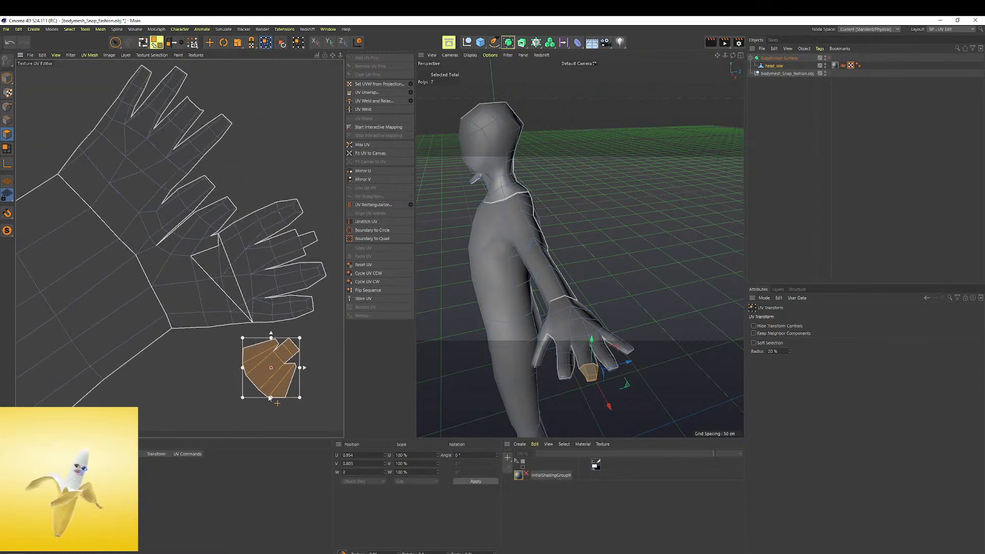
{"action": "left_click_drag", "start_coordinate": [287, 359], "coordinate": [258, 87]}
{"action": "scroll", "coordinate": [203, 93], "scroll_direction": "up", "scroll_amount": 2}
{"action": "middle_click_drag", "start_coordinate": [273, 143], "coordinate": [256, 318], "text": "alt"}
{"action": "scroll", "coordinate": [217, 203], "scroll_direction": "up", "scroll_amount": 3}
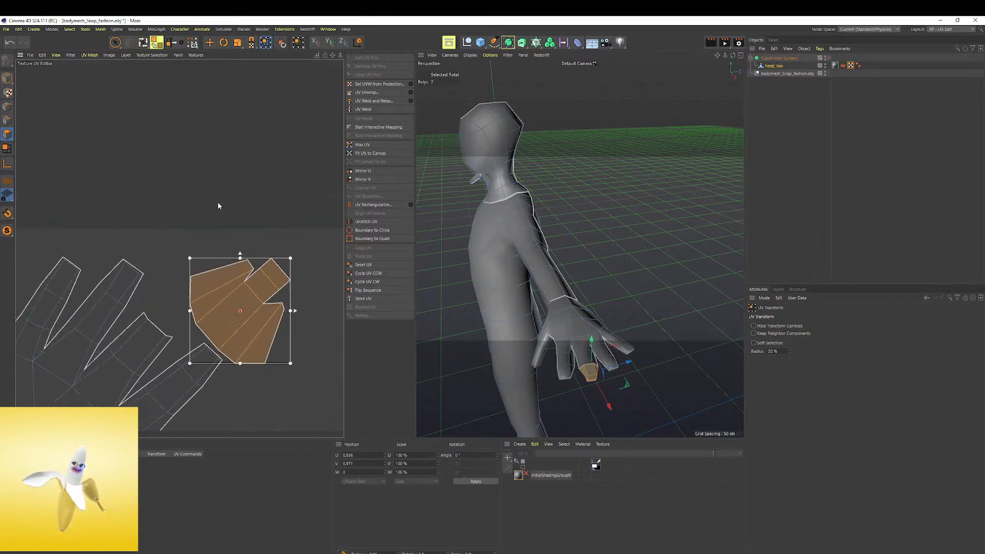
Bring the fingertip UV island in close to the finger outlines of the hand
{"action": "left_click_drag", "start_coordinate": [254, 296], "coordinate": [220, 267]}
{"action": "left_click_drag", "start_coordinate": [269, 230], "coordinate": [174, 309]}
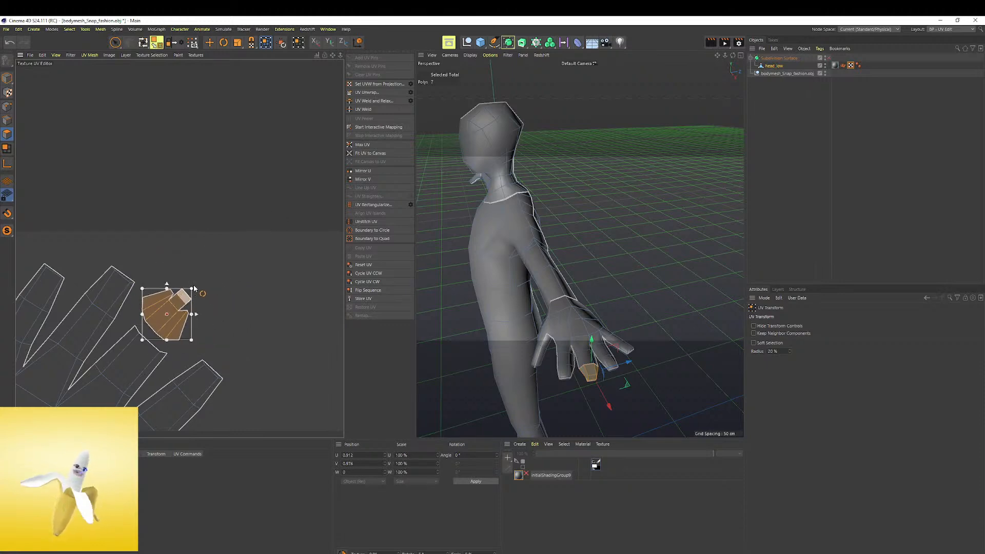
{"action": "scroll", "coordinate": [188, 280], "scroll_direction": "up", "scroll_amount": 2}
{"action": "middle_click_drag", "start_coordinate": [179, 358], "coordinate": [226, 249], "text": "alt"}
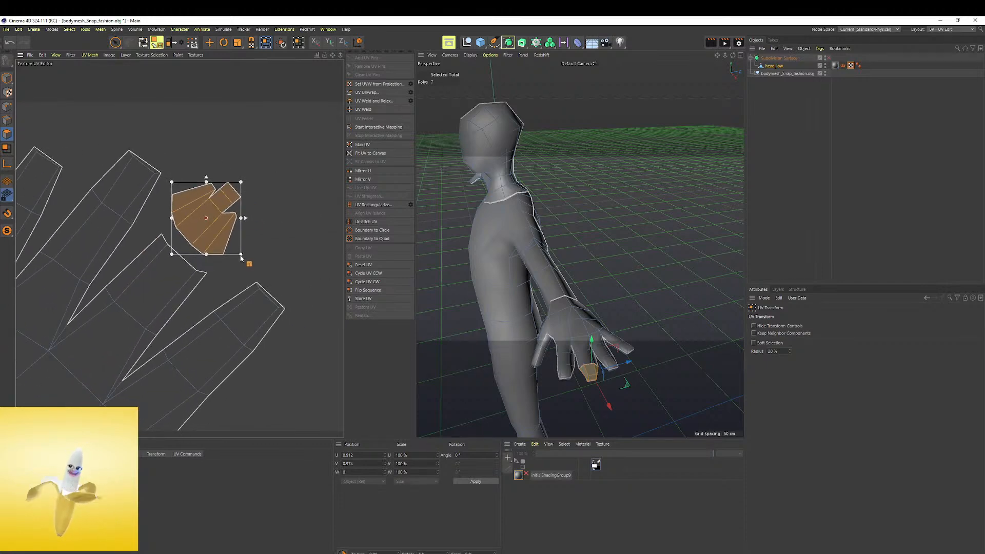
Enlarge the fingertip UV island slightly, with a small counter-clockwise rotation, keeping it in the gap beside the fingers
{"action": "left_click_drag", "start_coordinate": [243, 182], "coordinate": [255, 168]}
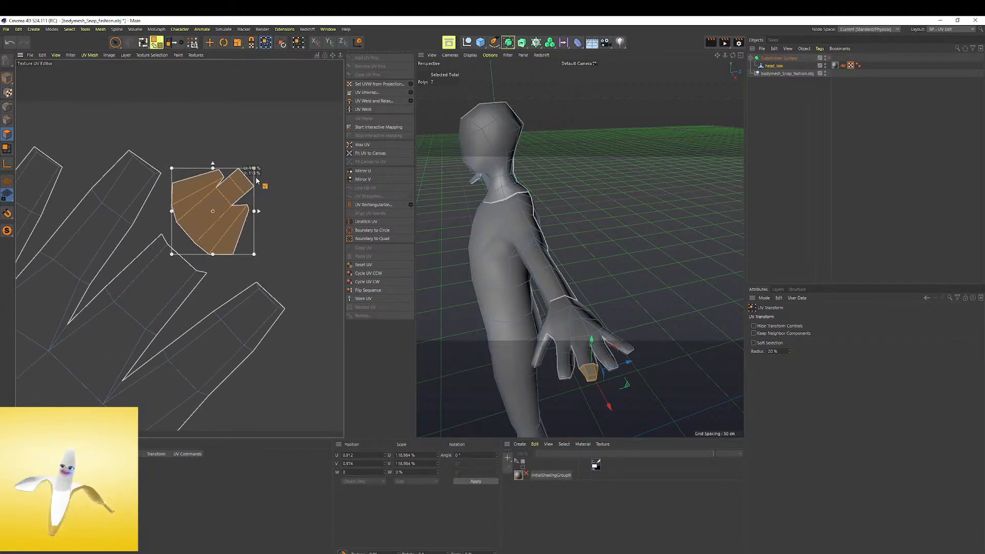
{"action": "left_click_drag", "start_coordinate": [266, 264], "coordinate": [266, 254]}
{"action": "left_click_drag", "start_coordinate": [251, 159], "coordinate": [259, 151]}
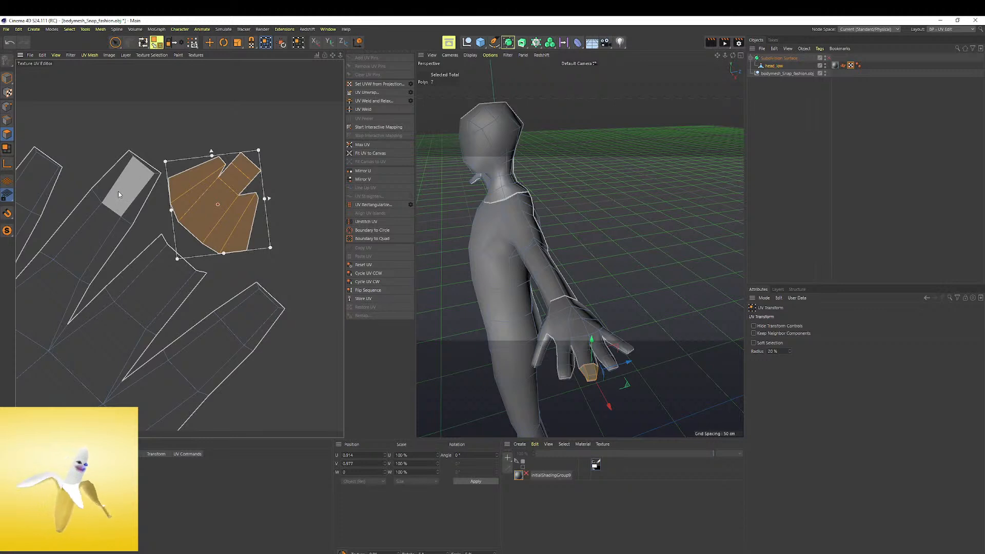
{"action": "left_click_drag", "start_coordinate": [231, 184], "coordinate": [230, 201]}
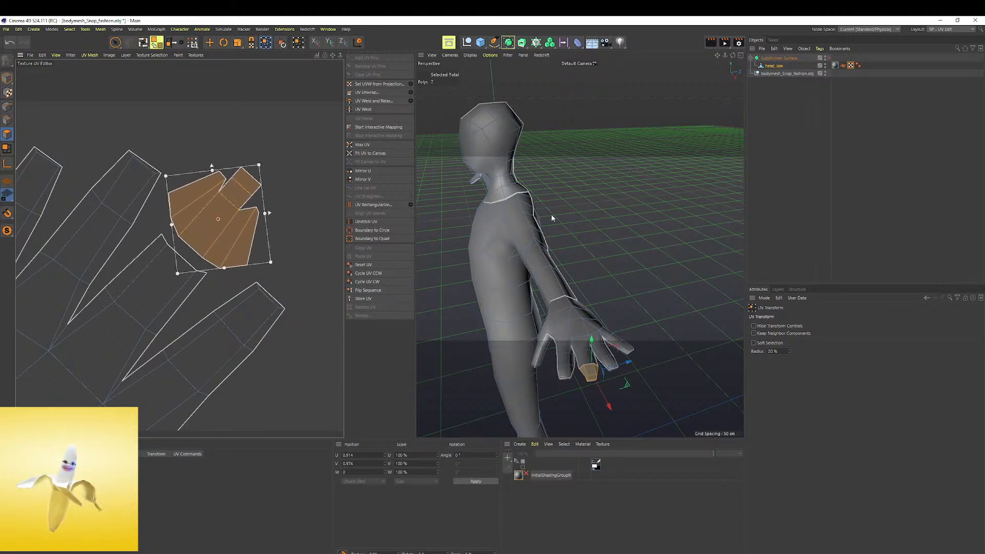
Turn on the Subdivision Surface in the viewport to smooth the hand mesh
{"action": "scroll", "coordinate": [588, 392], "scroll_direction": "up", "scroll_amount": 4}
{"action": "left_click_drag", "start_coordinate": [588, 392], "coordinate": [590, 211], "text": "alt"}
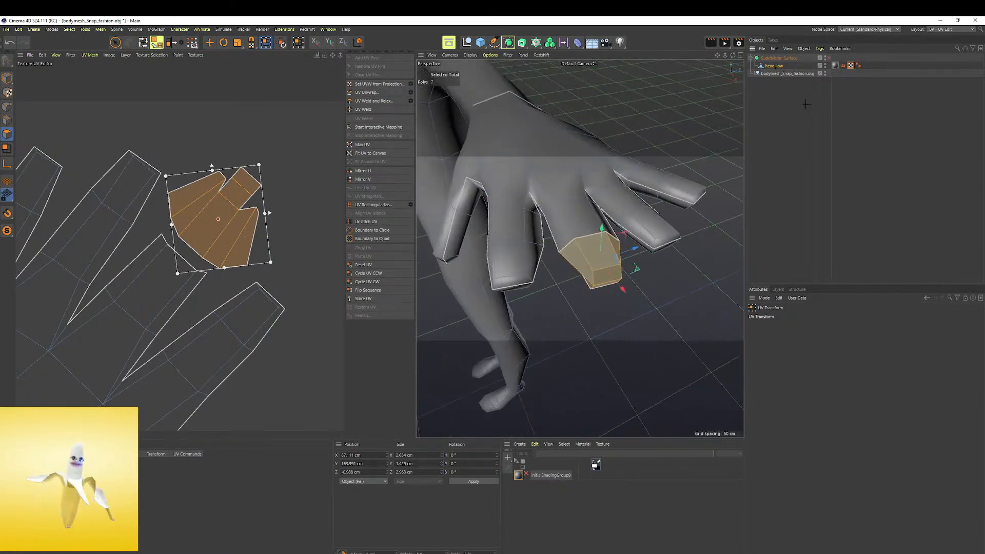
{"action": "left_click", "coordinate": [273, 206]}
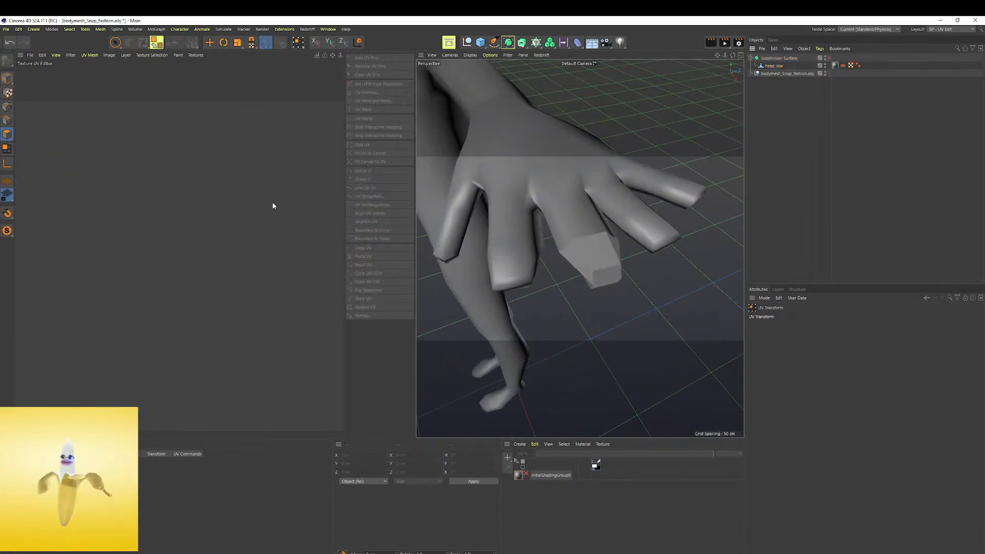
{"action": "left_click", "coordinate": [785, 58]}
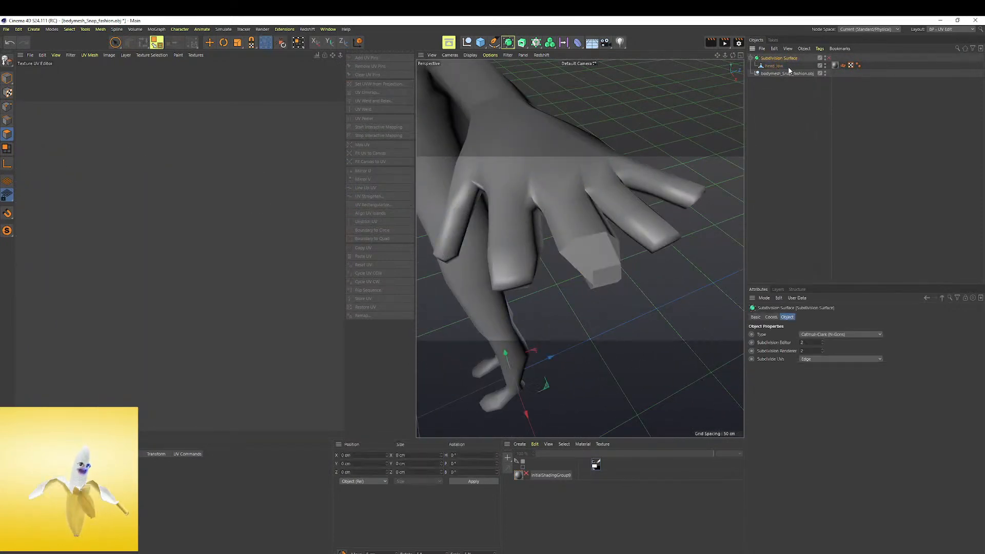
{"action": "left_click", "coordinate": [826, 58]}
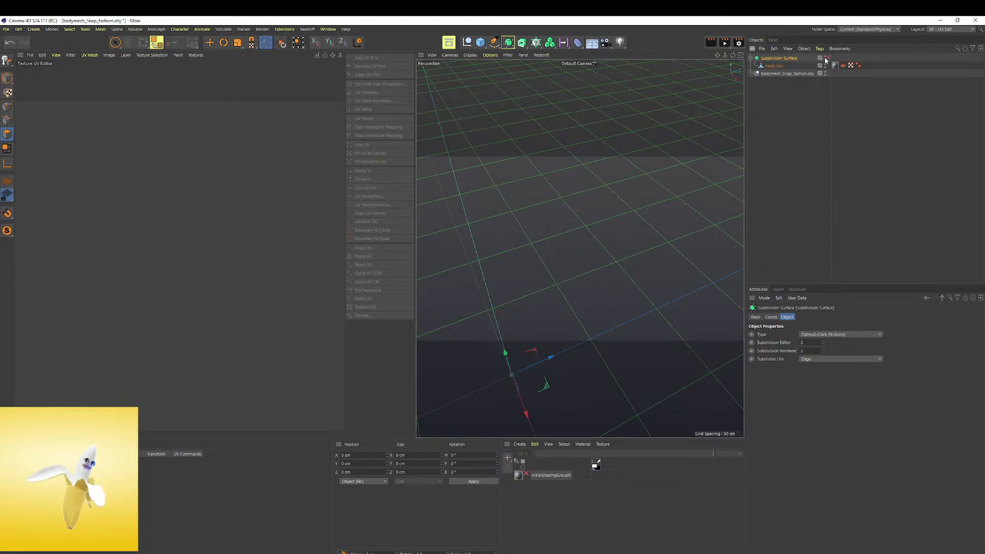
{"action": "left_click", "coordinate": [825, 58]}
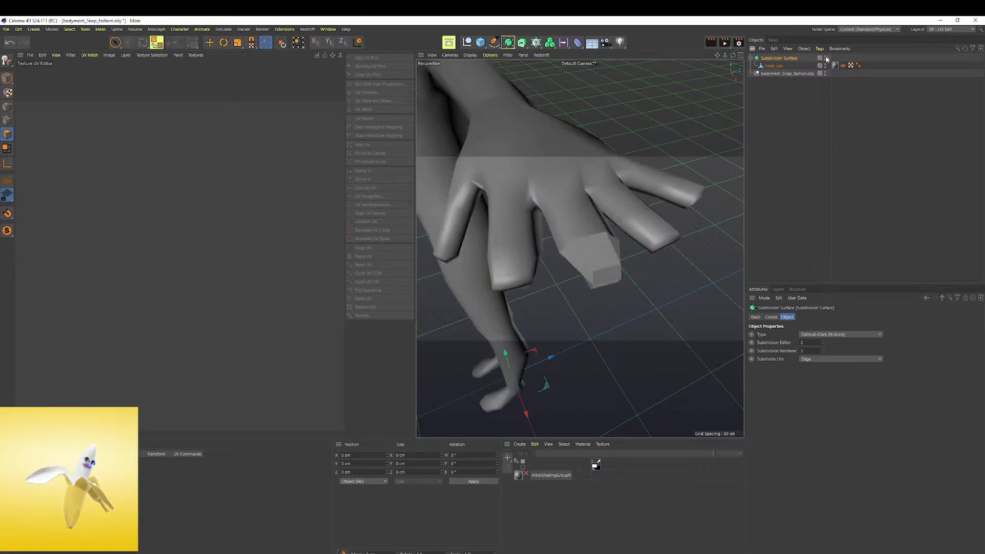
Examine the smoothed hand and compare it with the selected fingertip polygons of head_low
{"action": "key", "text": "ctrl+shift+a"}
{"action": "scroll", "coordinate": [544, 212], "scroll_direction": "down", "scroll_amount": 2}
{"action": "scroll", "coordinate": [545, 212], "scroll_direction": "up", "scroll_amount": 5}
{"action": "mouse_move", "coordinate": [547, 211]}
{"action": "left_mouse_down", "text": "alt"}
{"action": "mouse_move", "coordinate": [549, 132]}
{"action": "mouse_move", "coordinate": [557, 209]}
{"action": "left_mouse_up", "text": "alt"}
{"action": "scroll", "coordinate": [575, 209], "scroll_direction": "down", "scroll_amount": 3}
{"action": "left_click_drag", "start_coordinate": [580, 208], "coordinate": [559, 208], "text": "alt"}
{"action": "left_click", "coordinate": [776, 66]}
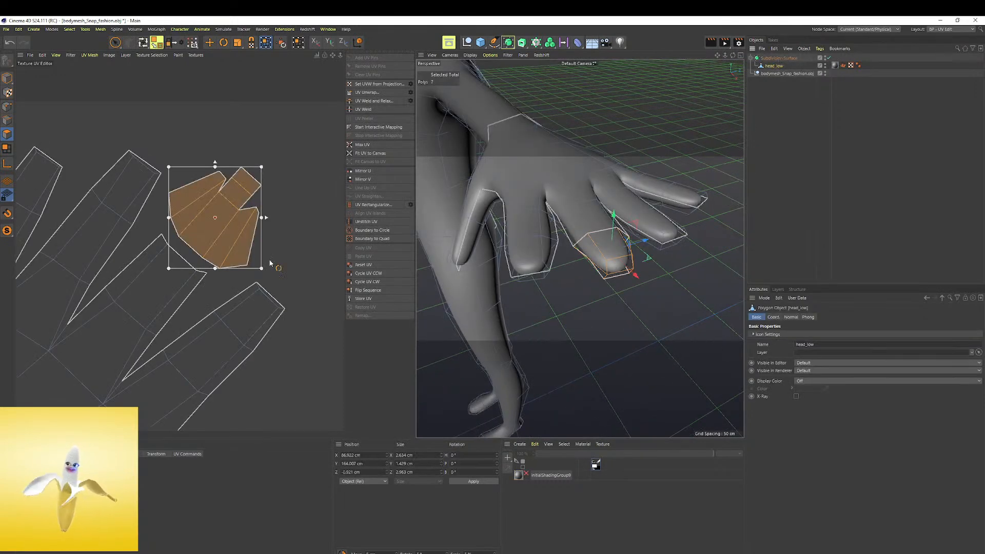
{"action": "key", "text": "ctrl+shift+a"}
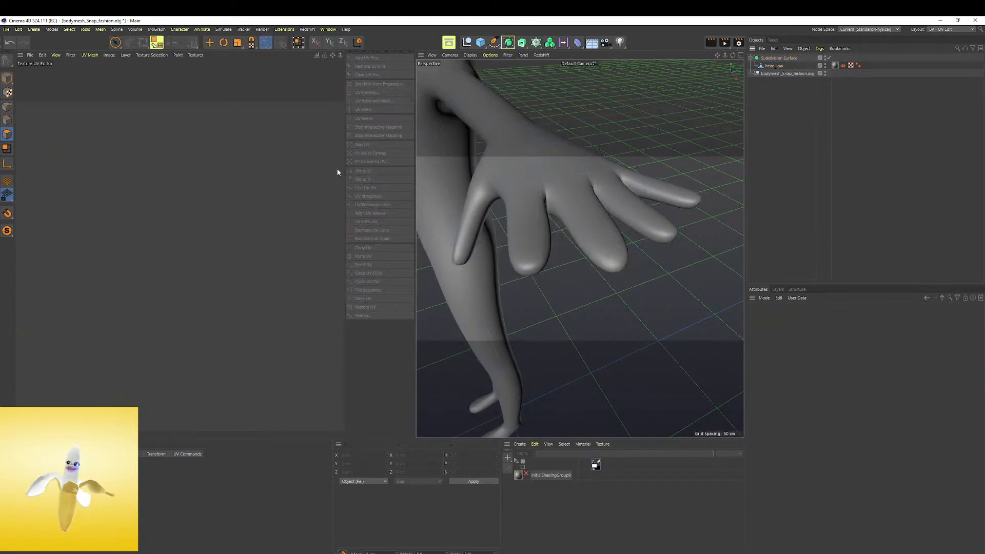
Examine the full subdivided UV layout and the smoothed body from several angles
{"action": "left_click", "coordinate": [766, 59]}
{"action": "scroll", "coordinate": [283, 203], "scroll_direction": "down", "scroll_amount": 3}
{"action": "scroll", "coordinate": [199, 275], "scroll_direction": "up", "scroll_amount": 6}
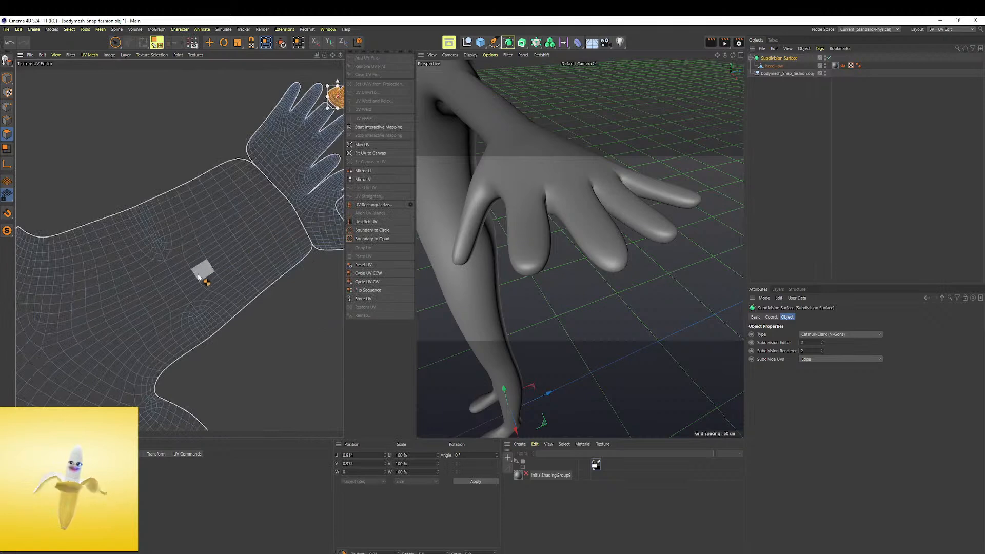
{"action": "scroll", "coordinate": [260, 213], "scroll_direction": "down", "scroll_amount": 4}
{"action": "scroll", "coordinate": [125, 275], "scroll_direction": "up", "scroll_amount": 6}
{"action": "scroll", "coordinate": [149, 233], "scroll_direction": "down", "scroll_amount": 3}
{"action": "scroll", "coordinate": [308, 185], "scroll_direction": "down", "scroll_amount": 3}
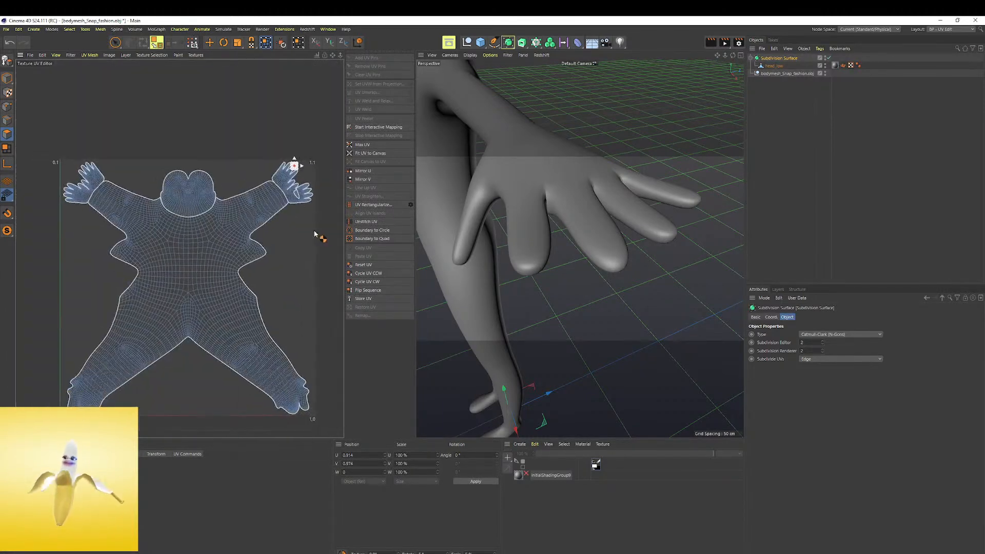
{"action": "right_click_drag", "start_coordinate": [611, 354], "coordinate": [566, 334], "text": "alt"}
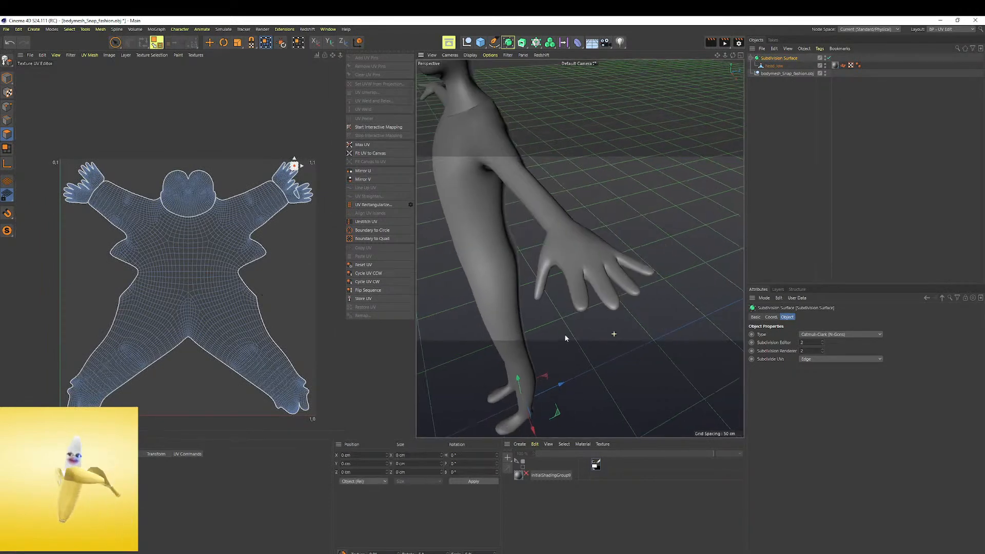
{"action": "left_click_drag", "start_coordinate": [566, 335], "coordinate": [626, 292], "text": "alt"}
{"action": "right_click_drag", "start_coordinate": [626, 292], "coordinate": [489, 281], "text": "alt"}
{"action": "middle_click_drag", "start_coordinate": [489, 281], "coordinate": [647, 181], "text": "alt"}
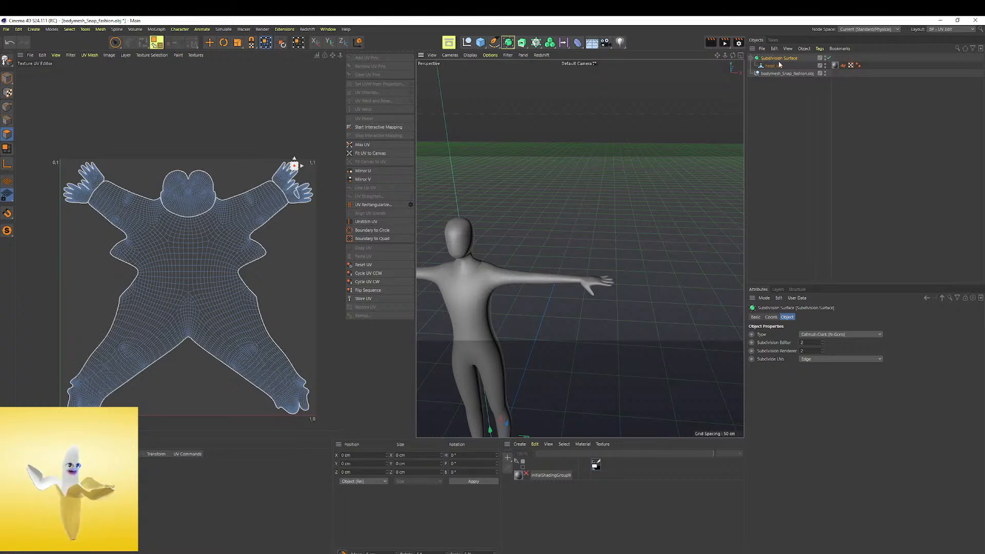
Set the Subdivision Surface's editor and renderer subdivision levels to 1
{"action": "left_click", "coordinate": [823, 345]}
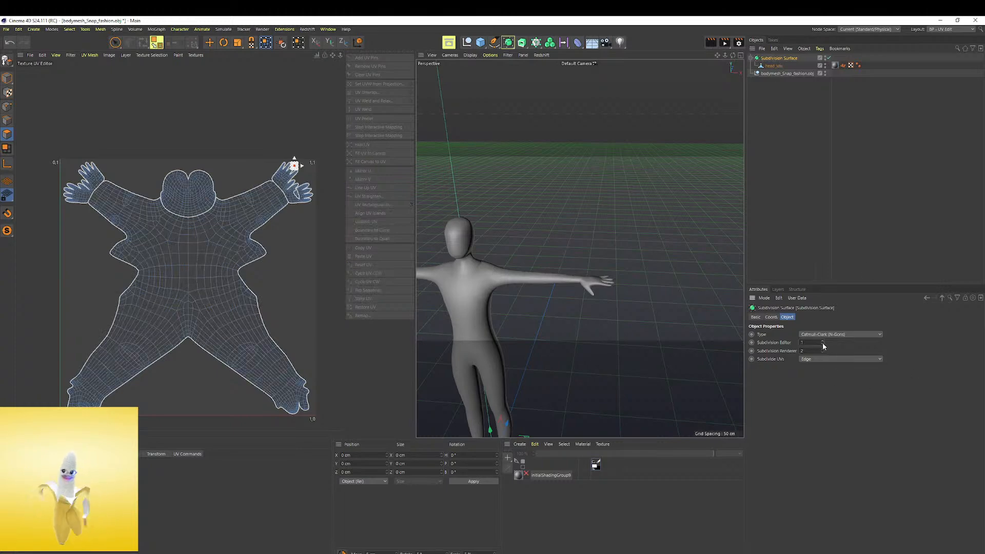
{"action": "left_click", "coordinate": [823, 341]}
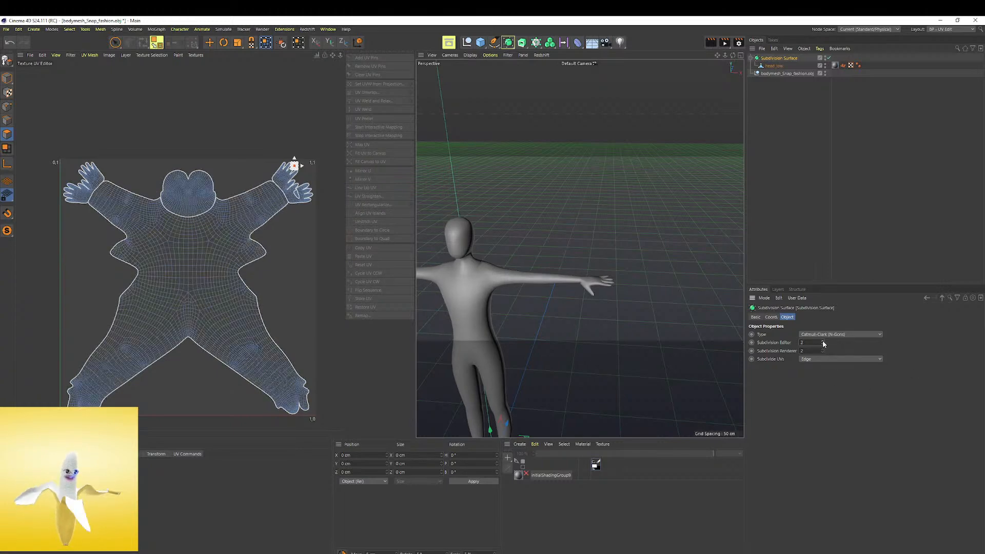
{"action": "left_click", "coordinate": [823, 344]}
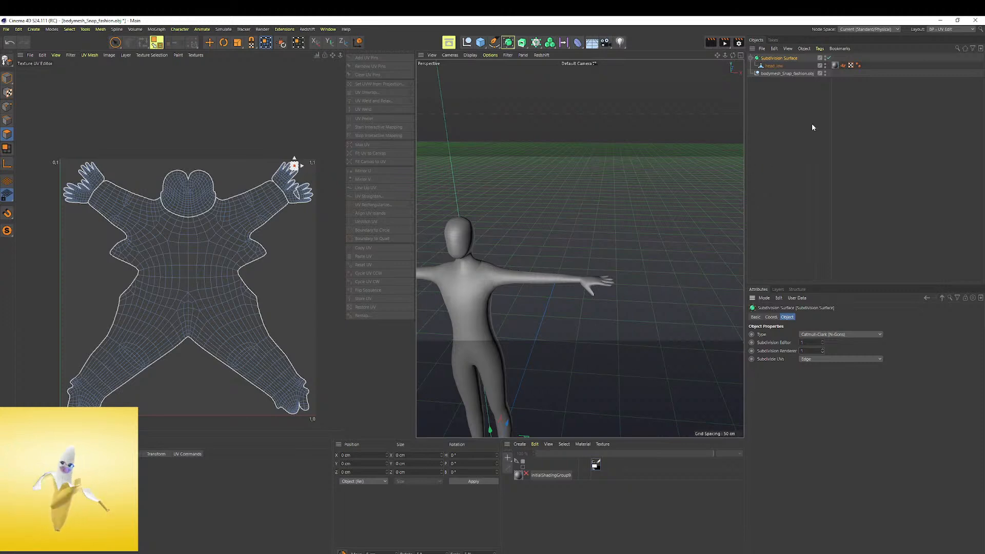
Bake the Subdivision Surface and its mesh into a single polygon object with Connect Objects + Delete
{"action": "left_click", "coordinate": [778, 61]}
{"action": "right_click", "coordinate": [779, 60]}
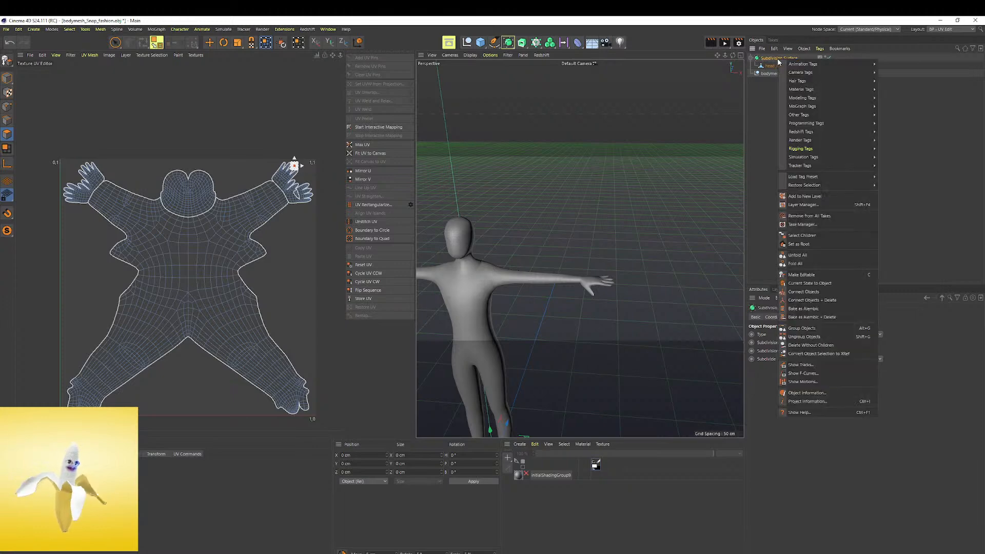
{"action": "left_click", "coordinate": [835, 301]}
{"action": "scroll", "coordinate": [492, 264], "scroll_direction": "up", "scroll_amount": 6}
{"action": "scroll", "coordinate": [452, 249], "scroll_direction": "down", "scroll_amount": 4}
{"action": "scroll", "coordinate": [452, 249], "scroll_direction": "down", "scroll_amount": 4}
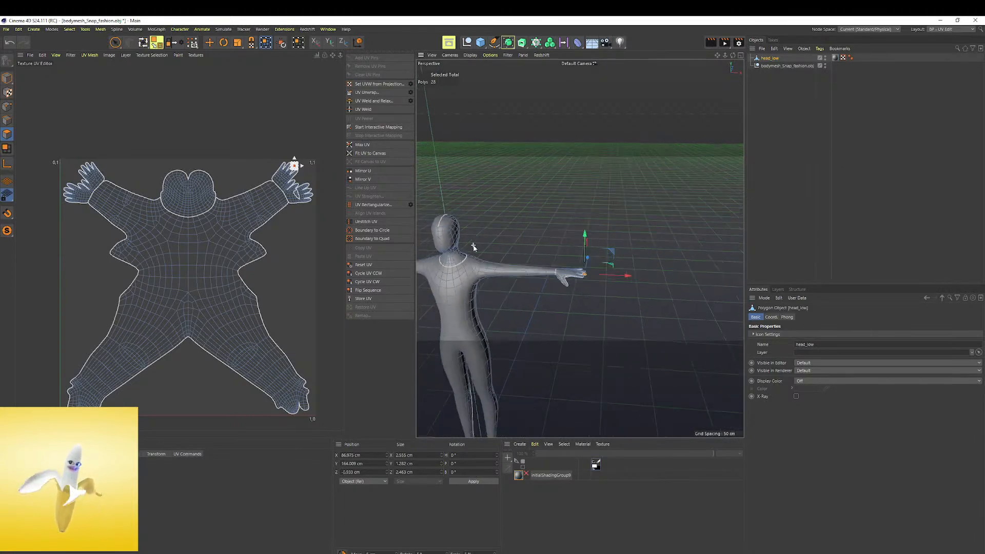
{"action": "scroll", "coordinate": [476, 305], "scroll_direction": "up", "scroll_amount": 5}
{"action": "scroll", "coordinate": [485, 279], "scroll_direction": "down", "scroll_amount": 4}
Save the project as bodymesh_Snap_fashion.c4d in the mesh folder of 2021\Tesla_bot on the F: drive
{"action": "key", "text": "ctrl+s"}
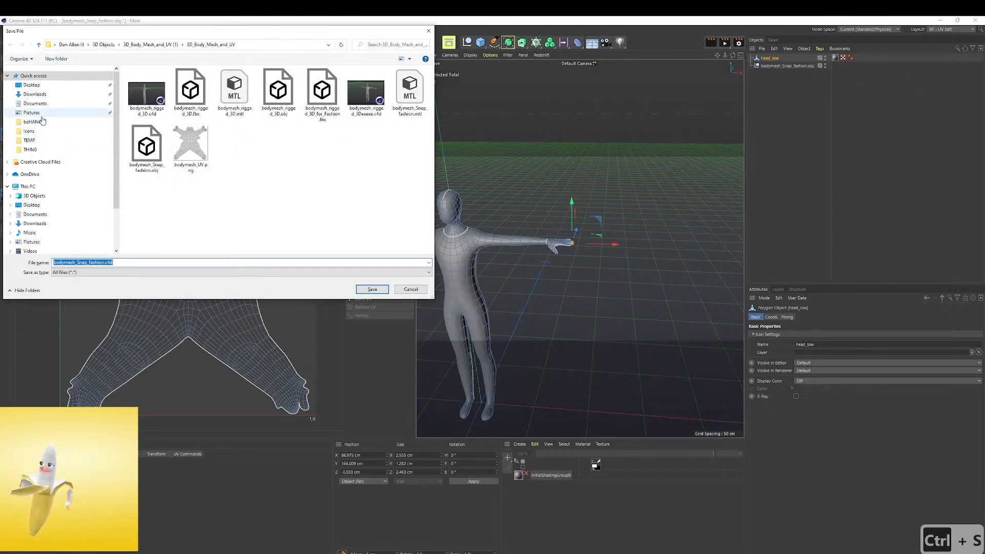
{"action": "scroll", "coordinate": [39, 149], "scroll_direction": "down", "scroll_amount": 1}
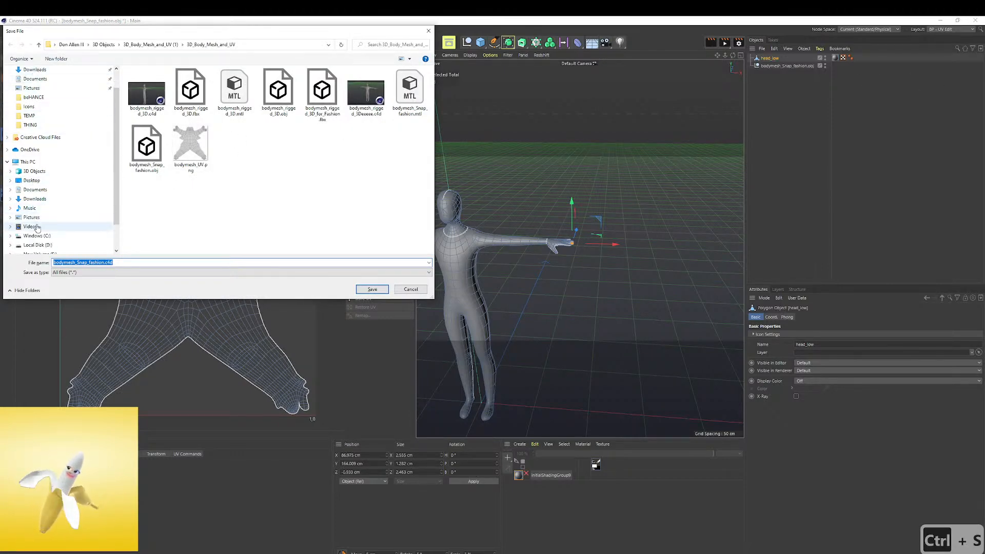
{"action": "left_click", "coordinate": [35, 171]}
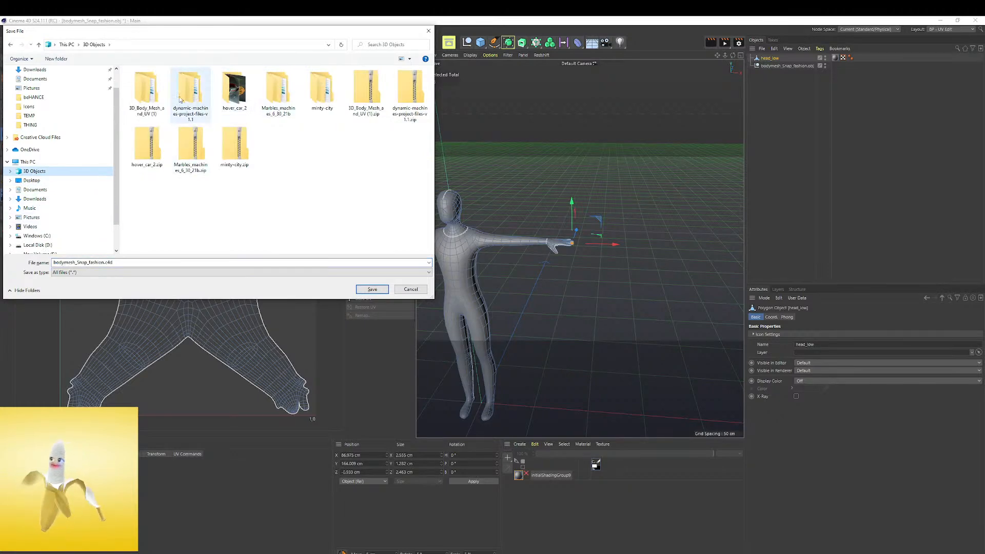
{"action": "scroll", "coordinate": [52, 185], "scroll_direction": "down", "scroll_amount": 1}
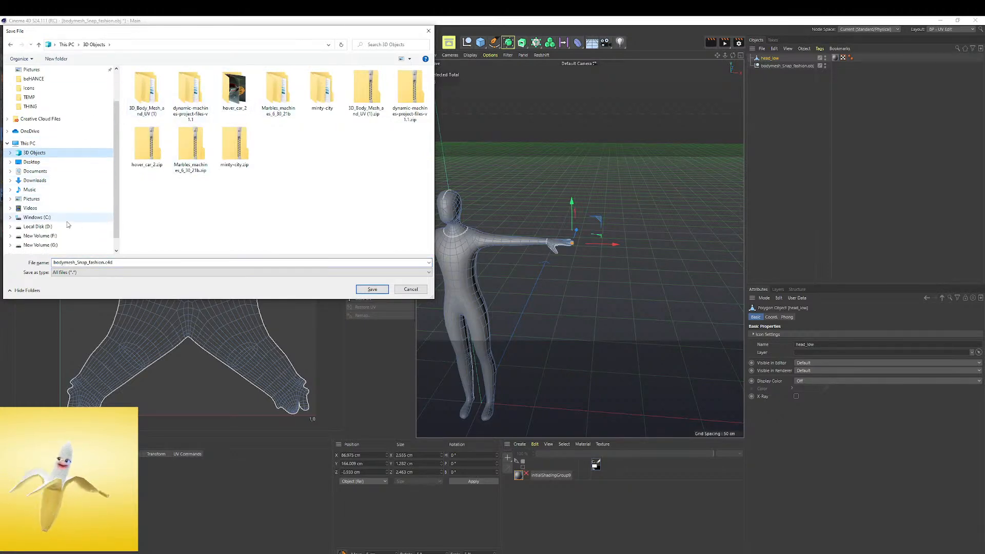
{"action": "left_click", "coordinate": [58, 236]}
{"action": "double_click", "coordinate": [150, 133]}
{"action": "double_click", "coordinate": [151, 106]}
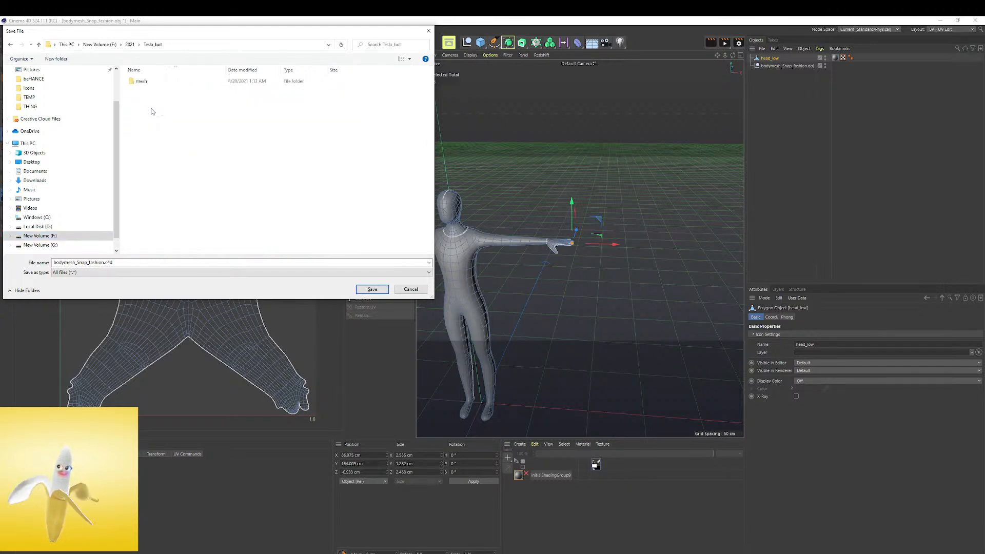
{"action": "double_click", "coordinate": [143, 81]}
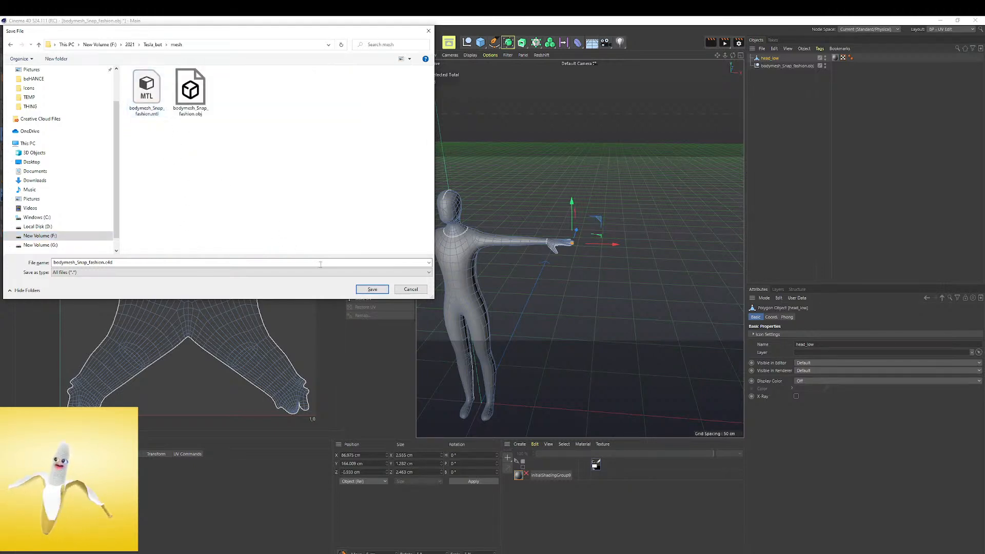
{"action": "left_click", "coordinate": [372, 290]}
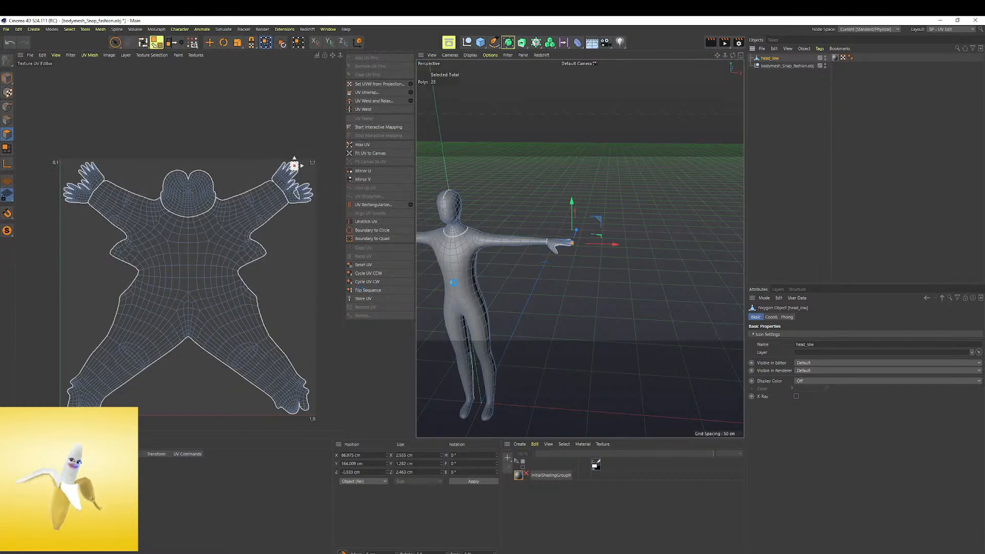
Switch to the Standard layout, clear the selection and frame the whole body from the front
{"action": "left_click", "coordinate": [967, 29]}
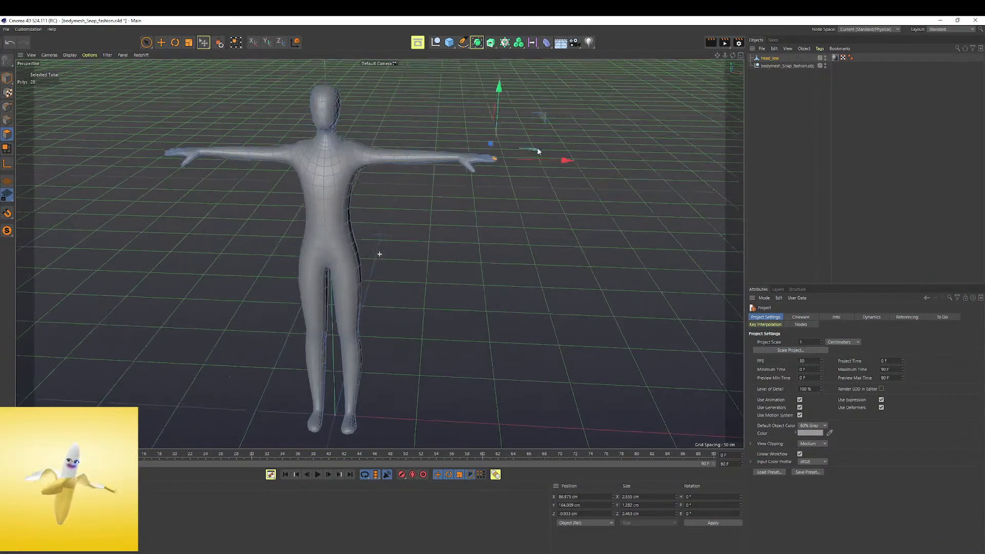
{"action": "left_click", "coordinate": [437, 241]}
{"action": "left_click_drag", "start_coordinate": [339, 179], "coordinate": [346, 137], "text": "alt"}
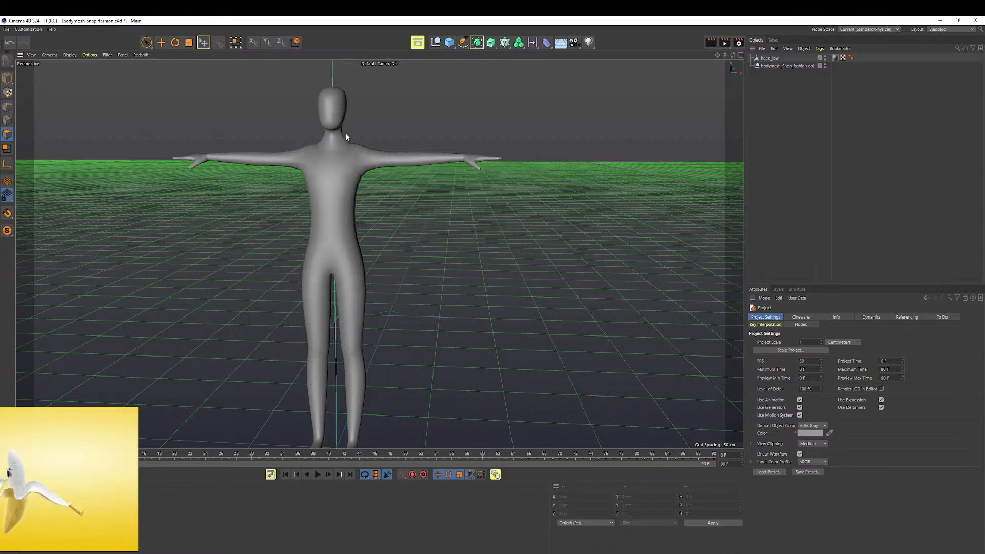
{"action": "scroll", "coordinate": [484, 242], "scroll_direction": "down", "scroll_amount": 2}
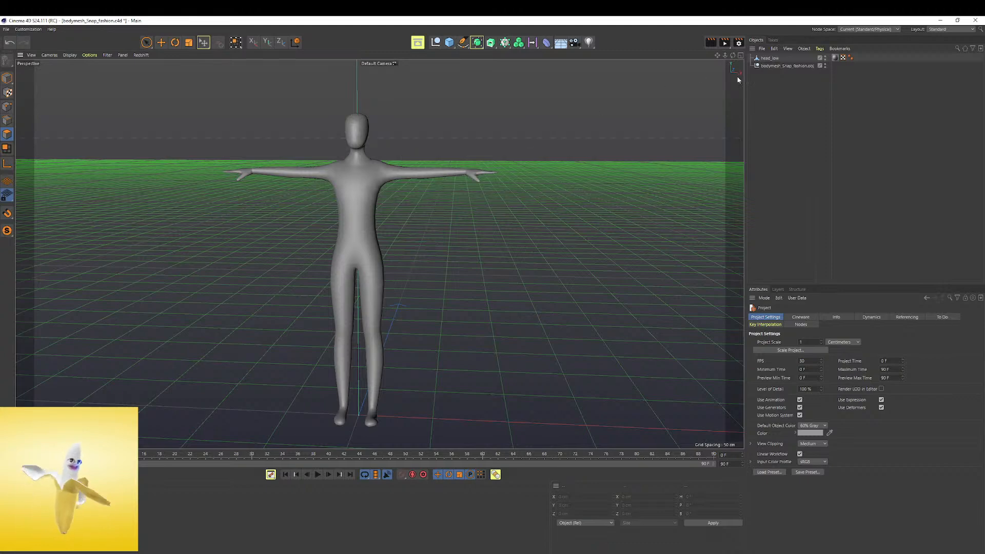
{"action": "scroll", "coordinate": [447, 367], "scroll_direction": "down", "scroll_amount": 2}
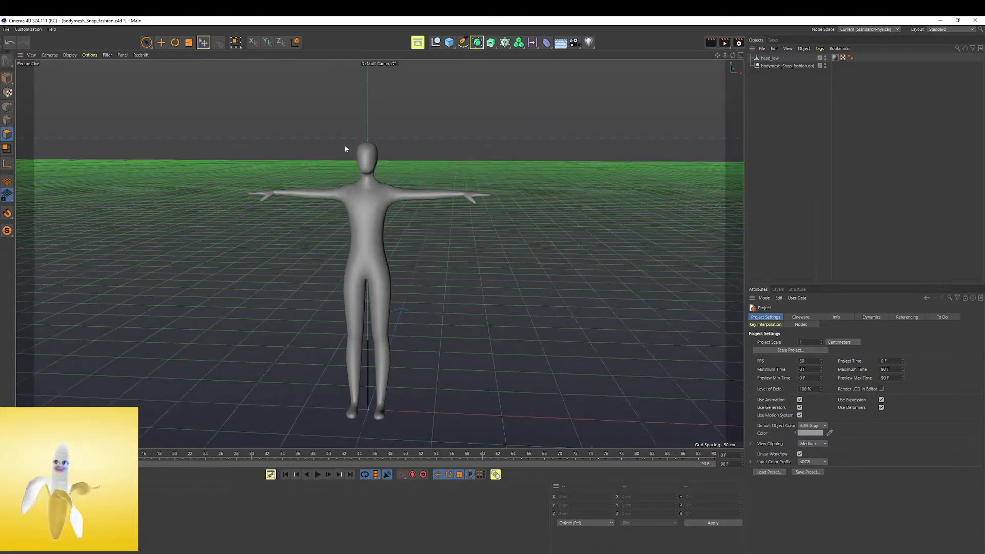
Switch the interface layout to Startup
{"action": "left_click", "coordinate": [929, 30]}
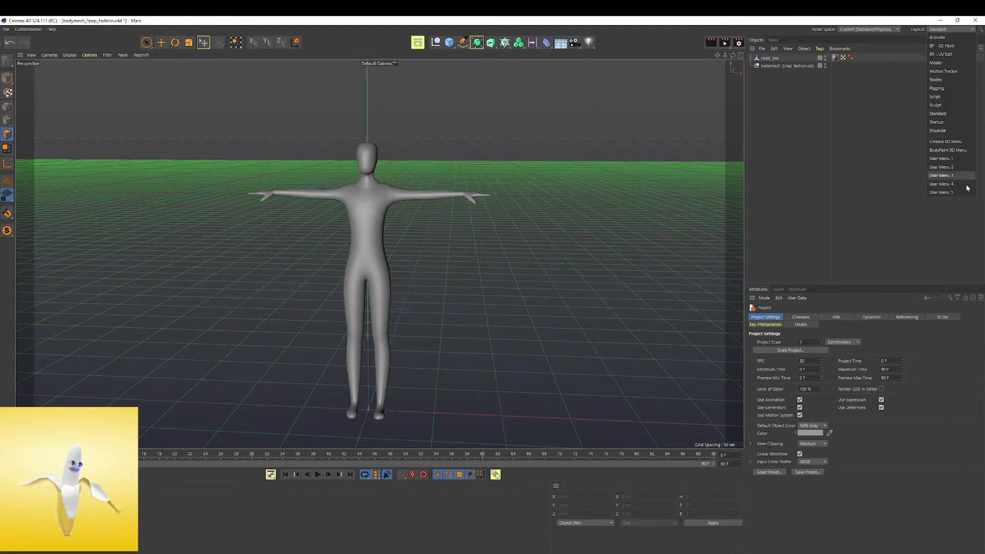
{"action": "left_click", "coordinate": [951, 113]}
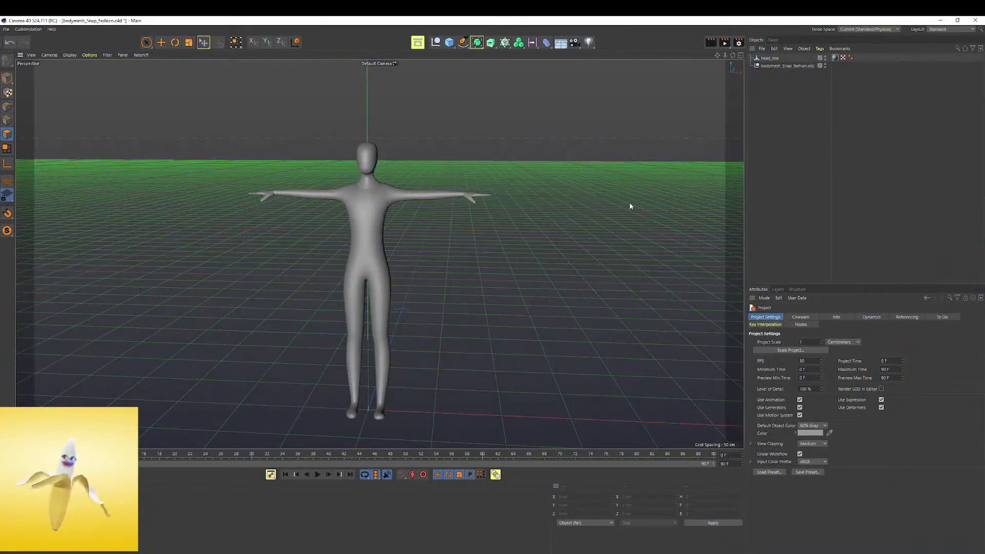
{"action": "left_click", "coordinate": [945, 30]}
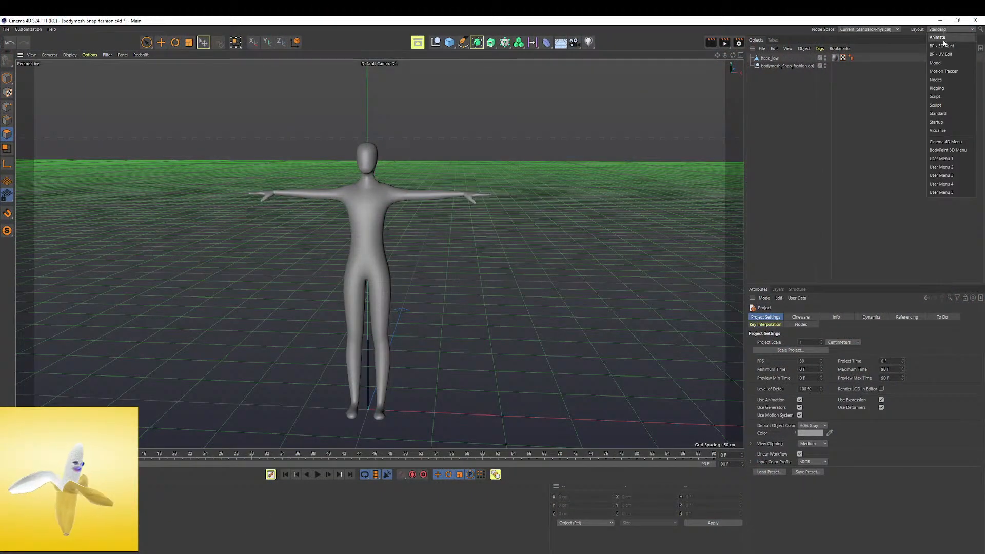
{"action": "left_click", "coordinate": [937, 122]}
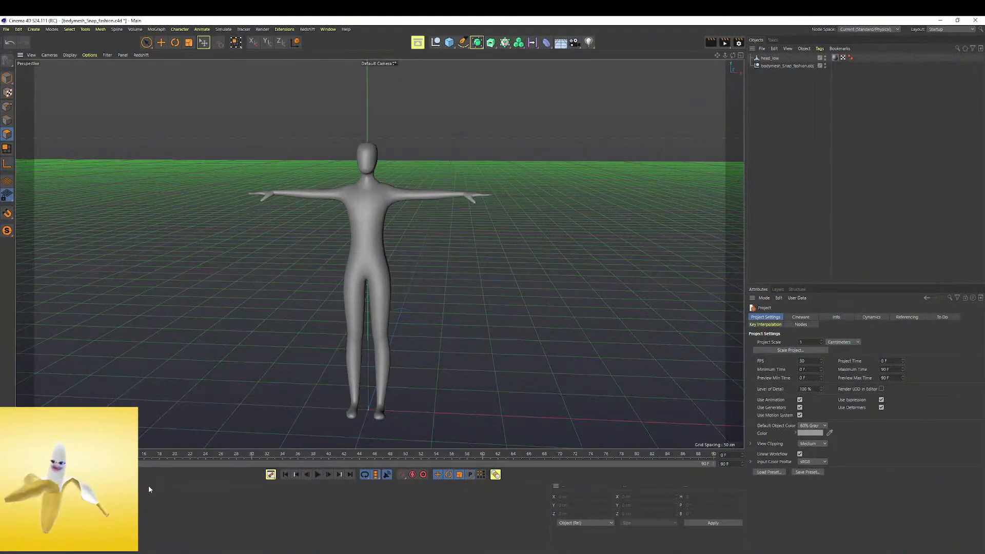
Import the original bodymesh_Snap_fashion.obj from the 3D body mesh and UV folder as a separate document, using File Explorer
{"action": "double_click", "coordinate": [752, 24]}
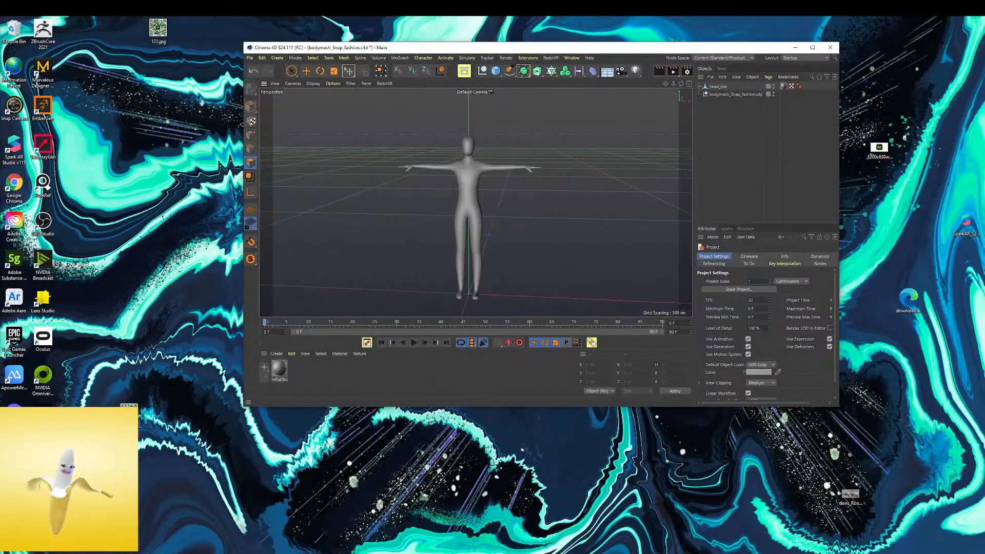
{"action": "key", "text": "super+e"}
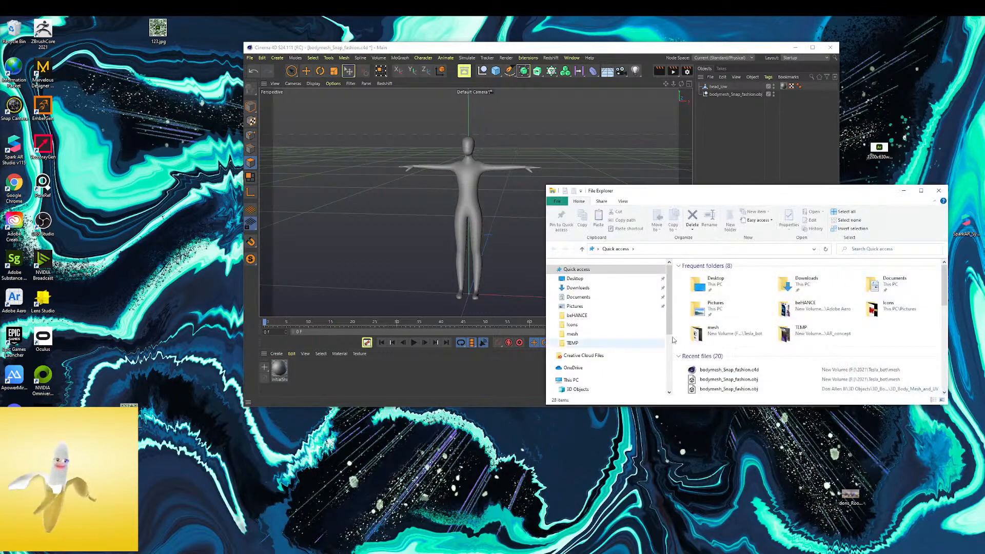
{"action": "left_click_drag", "start_coordinate": [731, 384], "coordinate": [520, 166]}
{"action": "left_click", "coordinate": [507, 280]}
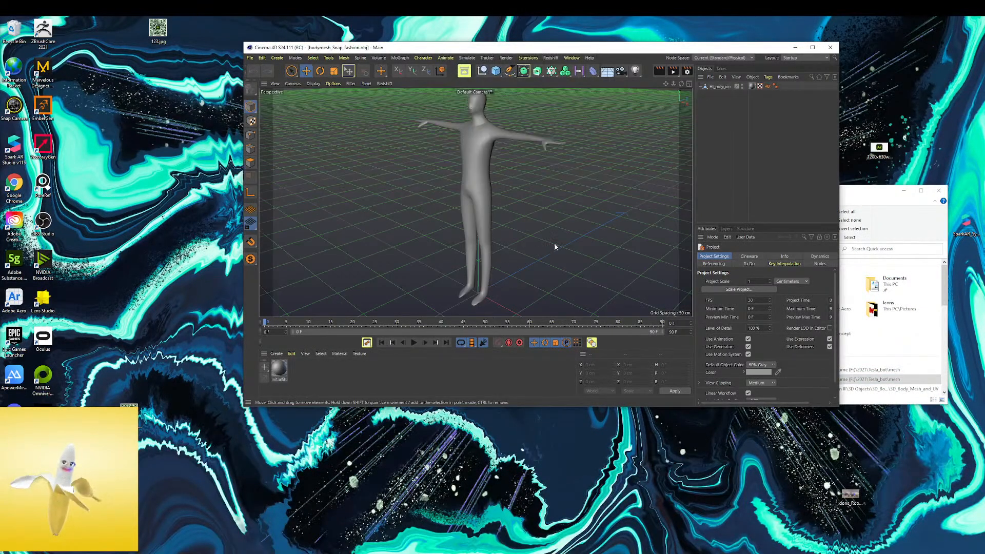
{"action": "key", "text": "ctrl+z"}
{"action": "left_click_drag", "start_coordinate": [562, 48], "coordinate": [444, 45]}
{"action": "left_click", "coordinate": [692, 400]}
{"action": "left_click_drag", "start_coordinate": [718, 389], "coordinate": [495, 200]}
{"action": "left_click", "coordinate": [491, 313]}
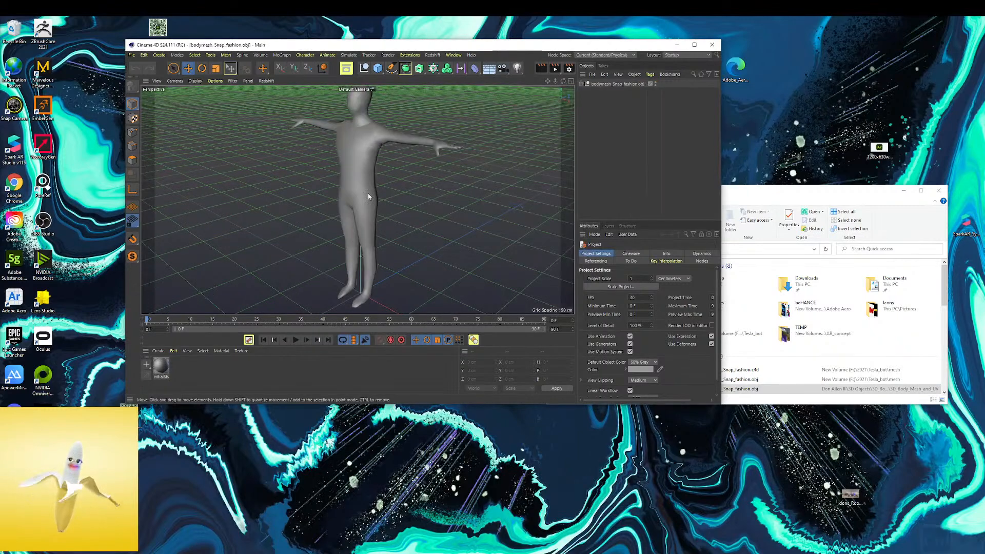
Copy the original body's null object from the imported OBJ document and paste it into bodymesh_Snap_fashion.c4d
{"action": "left_click", "coordinate": [694, 45]}
{"action": "scroll", "coordinate": [365, 226], "scroll_direction": "down", "scroll_amount": 6}
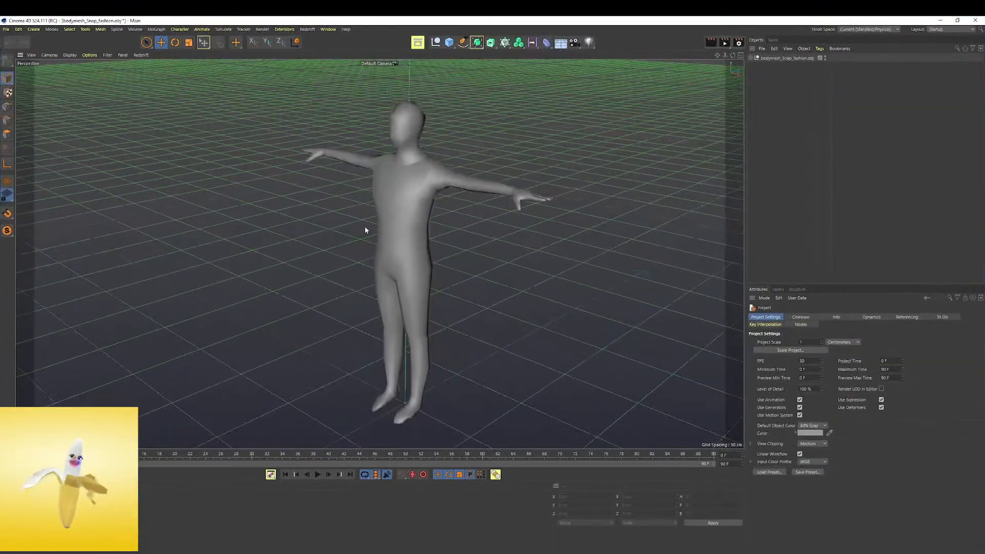
{"action": "left_click_drag", "start_coordinate": [375, 199], "coordinate": [429, 154], "text": "alt"}
{"action": "left_click", "coordinate": [772, 61]}
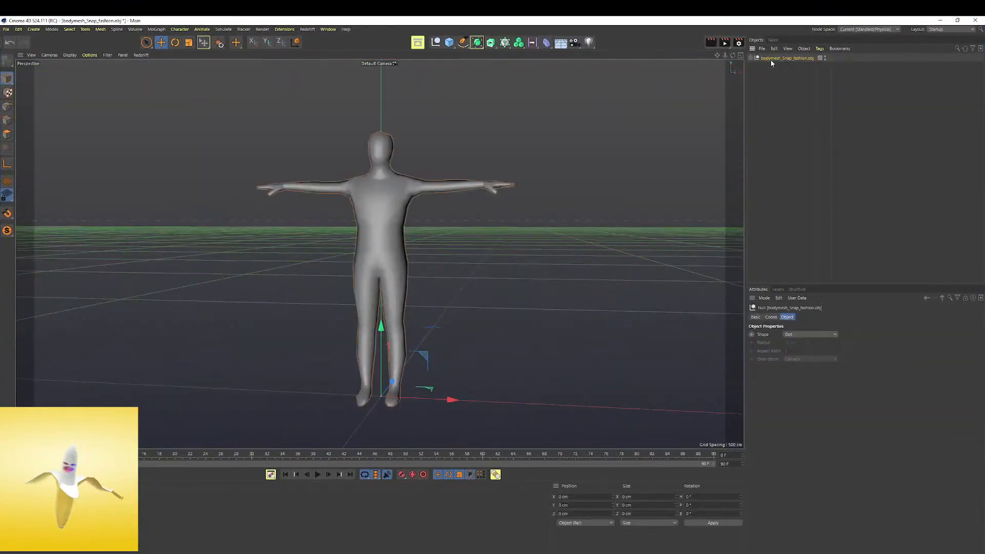
{"action": "key", "text": "ctrl+c"}
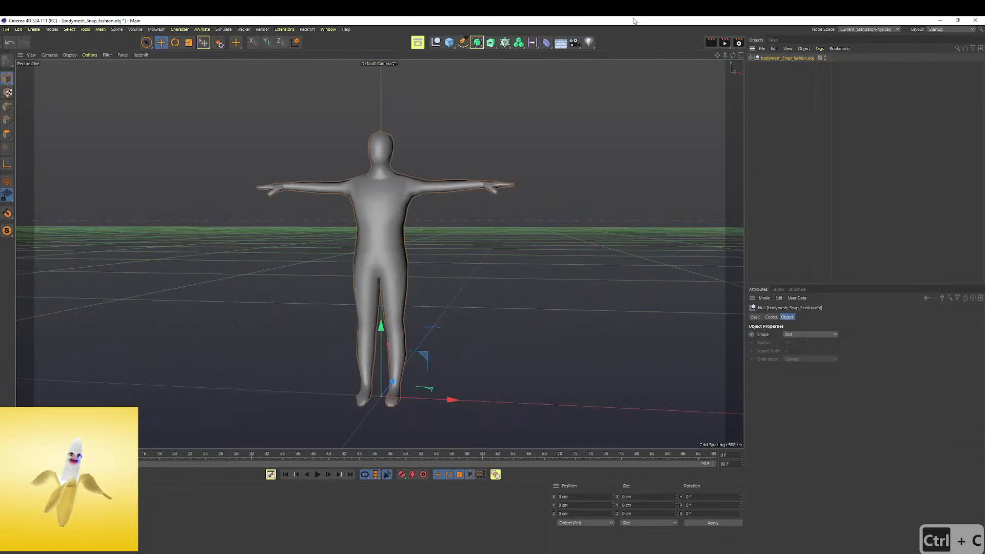
{"action": "left_click", "coordinate": [327, 29]}
{"action": "left_click", "coordinate": [362, 309]}
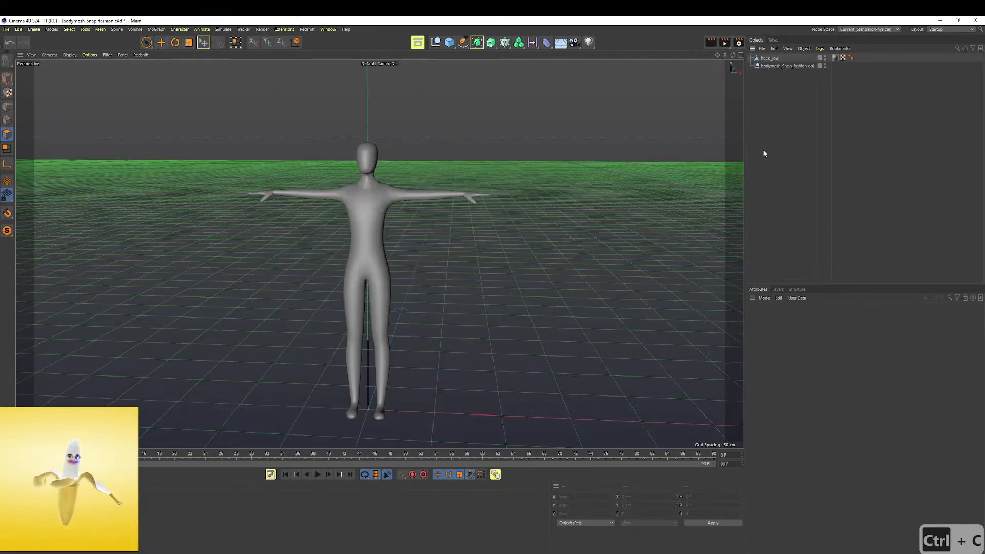
{"action": "key", "text": "ctrl+v"}
Move the pasted original body along the X axis so it stands beside the reshaped body
{"action": "left_click", "coordinate": [491, 413]}
{"action": "left_click", "coordinate": [533, 325]}
{"action": "left_click", "coordinate": [518, 409]}
{"action": "left_click", "coordinate": [533, 325]}
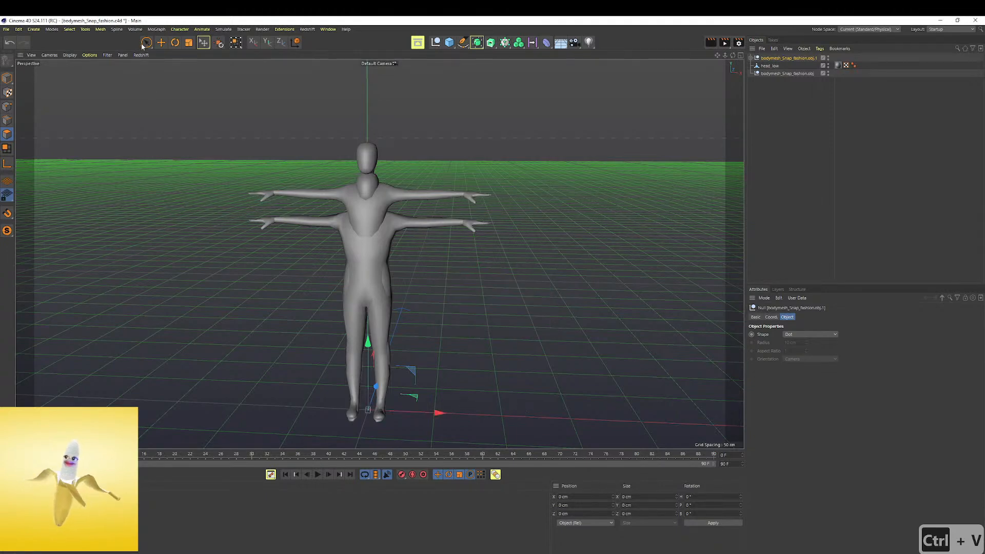
{"action": "left_click_drag", "start_coordinate": [439, 414], "coordinate": [576, 414]}
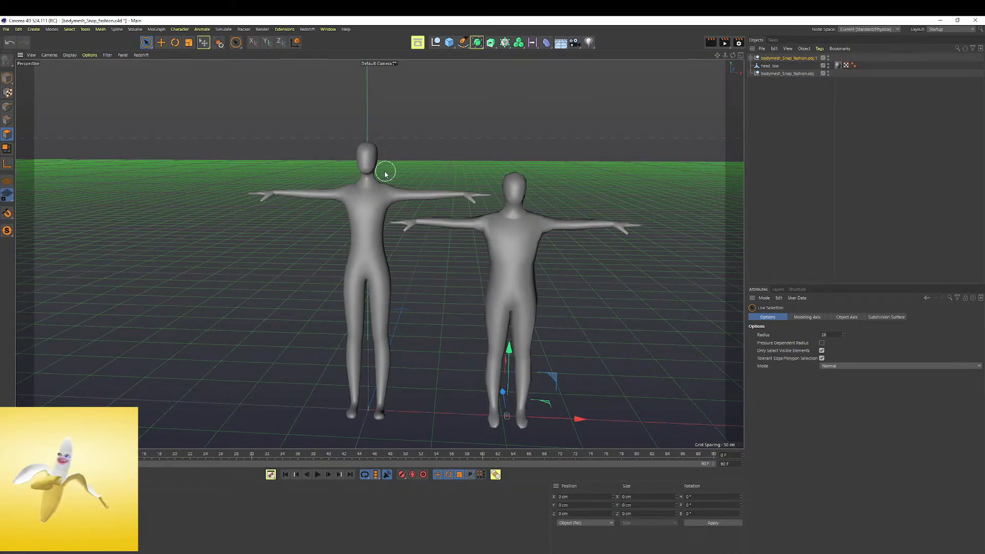
Compare the proportions and mesh of the reshaped body with the original body and the Tesla robot reference
{"action": "left_click", "coordinate": [770, 59]}
{"action": "left_click", "coordinate": [775, 75]}
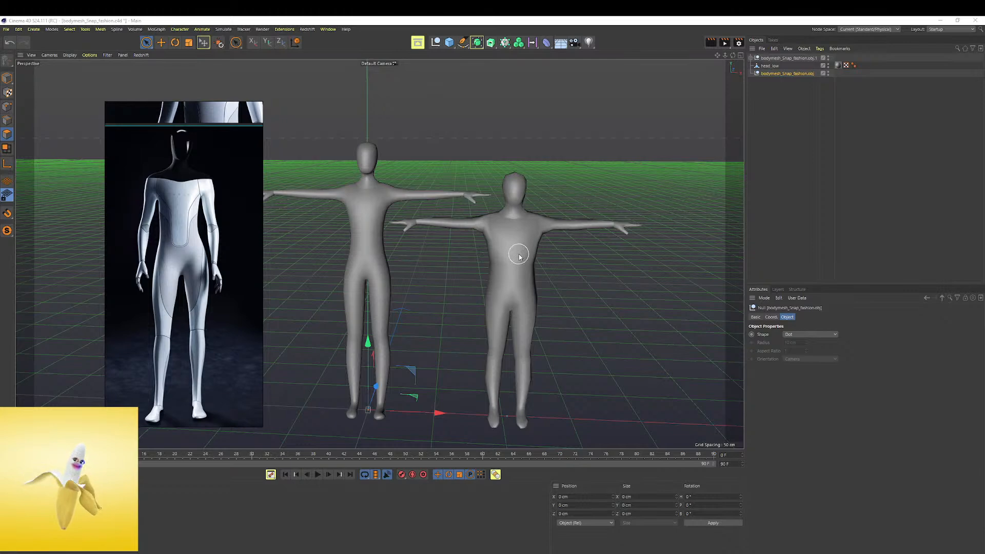
{"action": "left_click", "coordinate": [770, 65]}
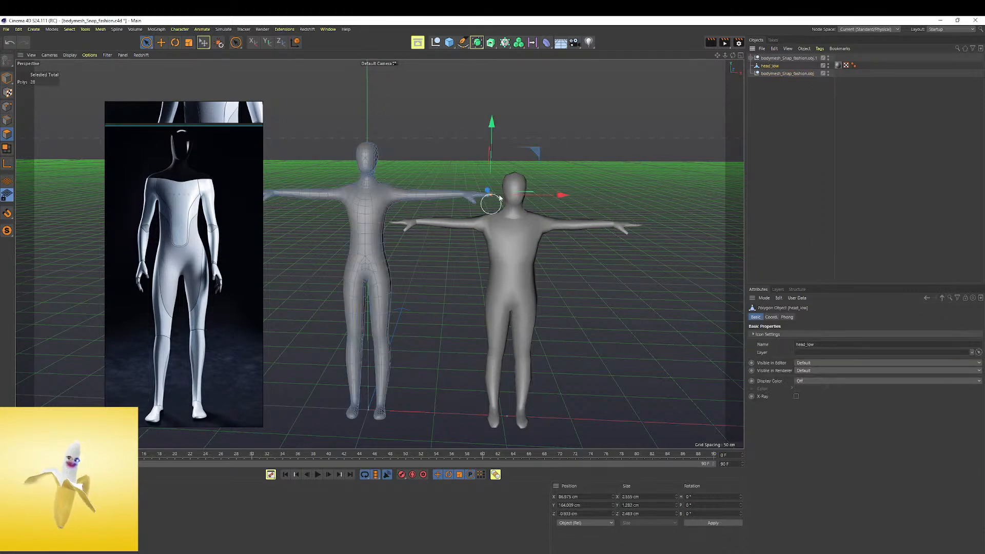
{"action": "left_click", "coordinate": [775, 58]}
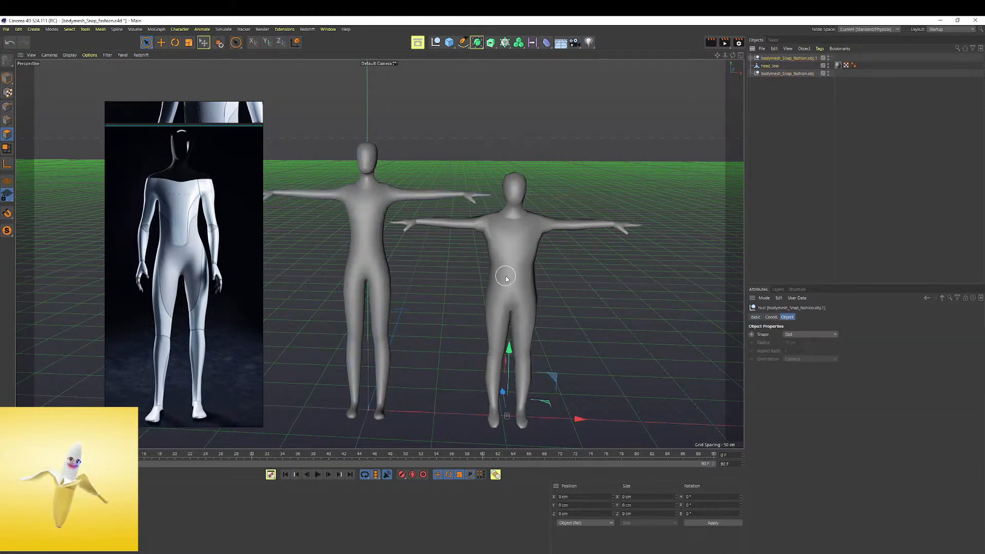
{"action": "left_click", "coordinate": [780, 65]}
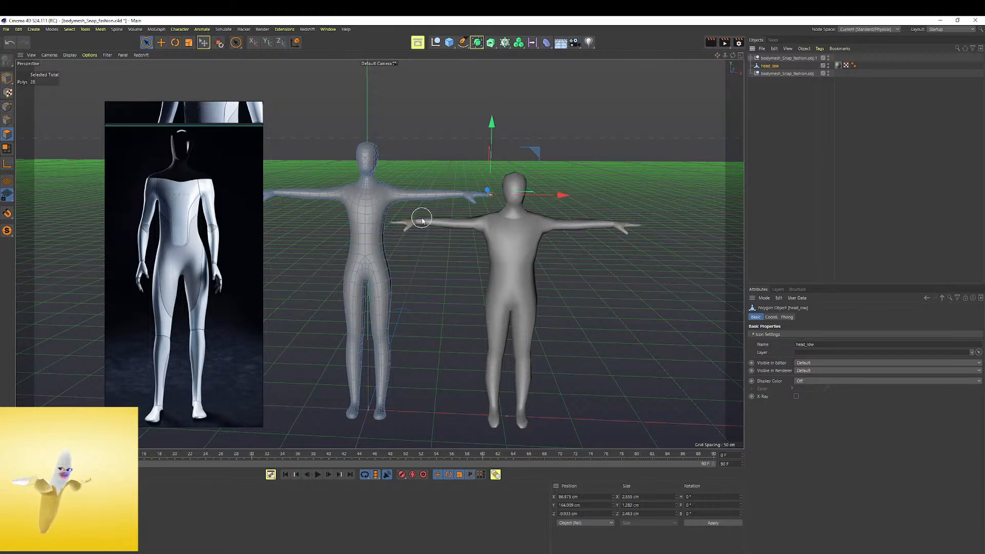
{"action": "left_click", "coordinate": [357, 210]}
{"action": "scroll", "coordinate": [356, 208], "scroll_direction": "up", "scroll_amount": 6}
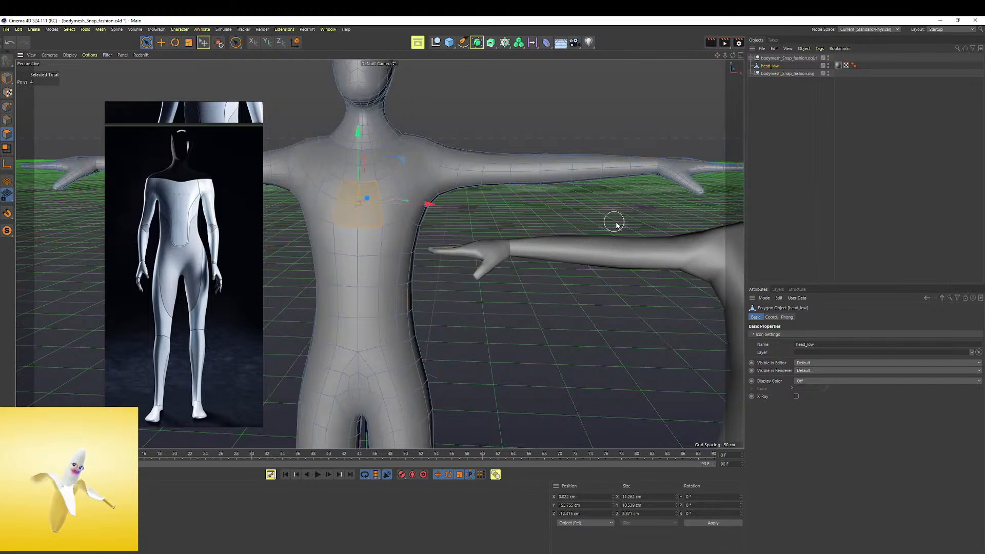
{"action": "scroll", "coordinate": [340, 183], "scroll_direction": "down", "scroll_amount": 3}
{"action": "scroll", "coordinate": [340, 186], "scroll_direction": "down", "scroll_amount": 3}
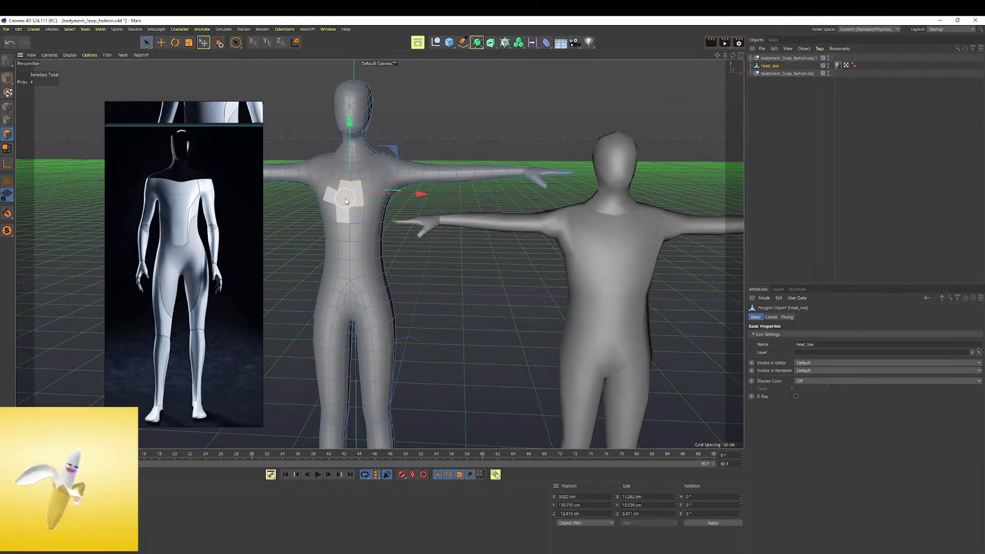
{"action": "scroll", "coordinate": [338, 201], "scroll_direction": "up", "scroll_amount": 4}
{"action": "scroll", "coordinate": [338, 201], "scroll_direction": "down", "scroll_amount": 2}
{"action": "left_click", "coordinate": [775, 121]}
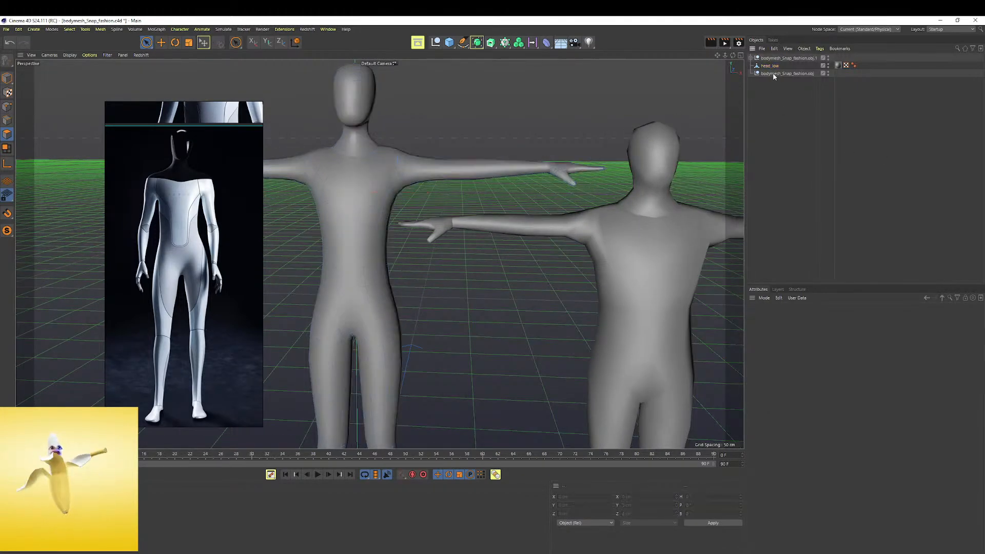
Delete the pasted original body and the leftover bodymesh_Snap_fashion.obj null, keeping only head_low
{"action": "left_click", "coordinate": [790, 59]}
{"action": "key", "text": "Delete"}
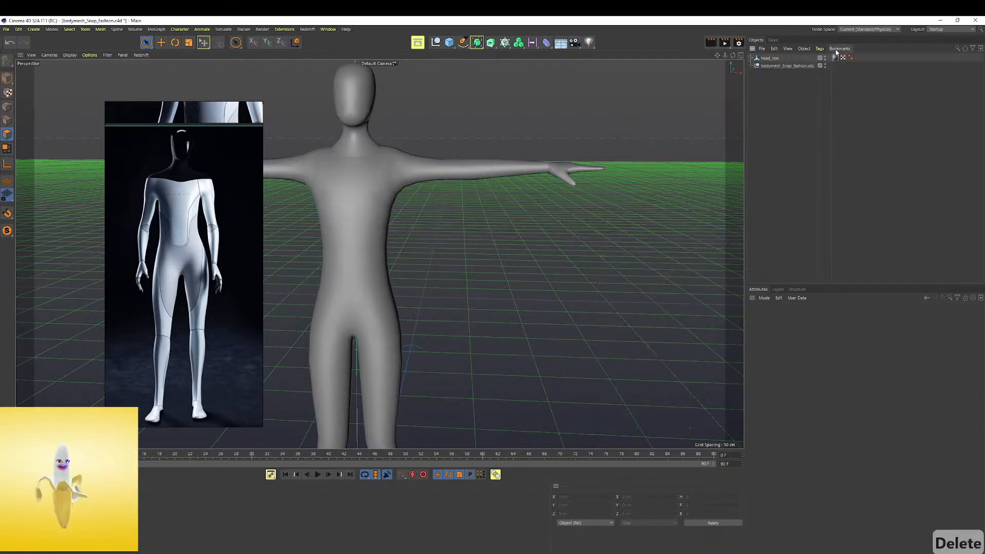
{"action": "left_click", "coordinate": [771, 65]}
{"action": "key", "text": "Delete"}
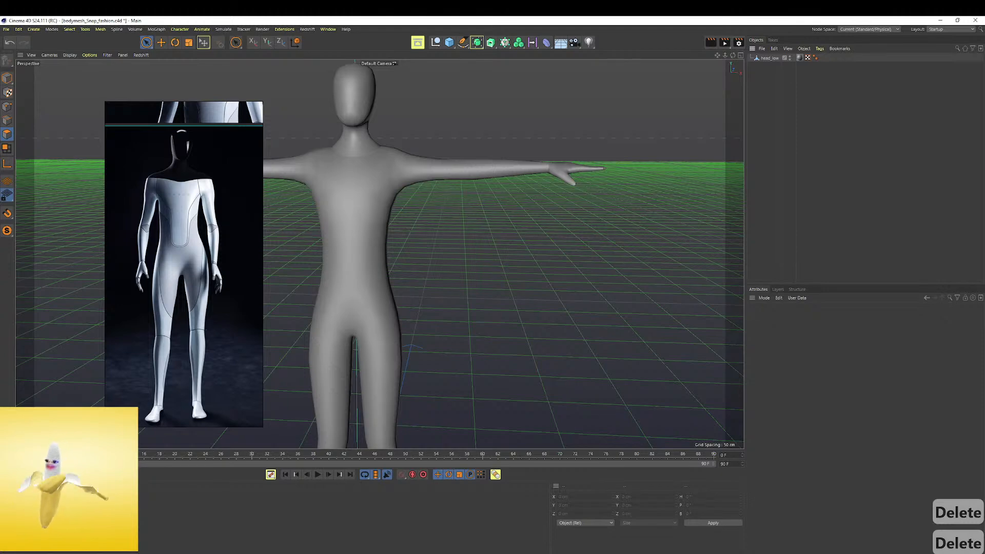
Delete the body's current material and recolour the remaining material a brighter teal green with 72% saturation
{"action": "left_click", "coordinate": [17, 507]}
{"action": "key", "text": "Delete"}
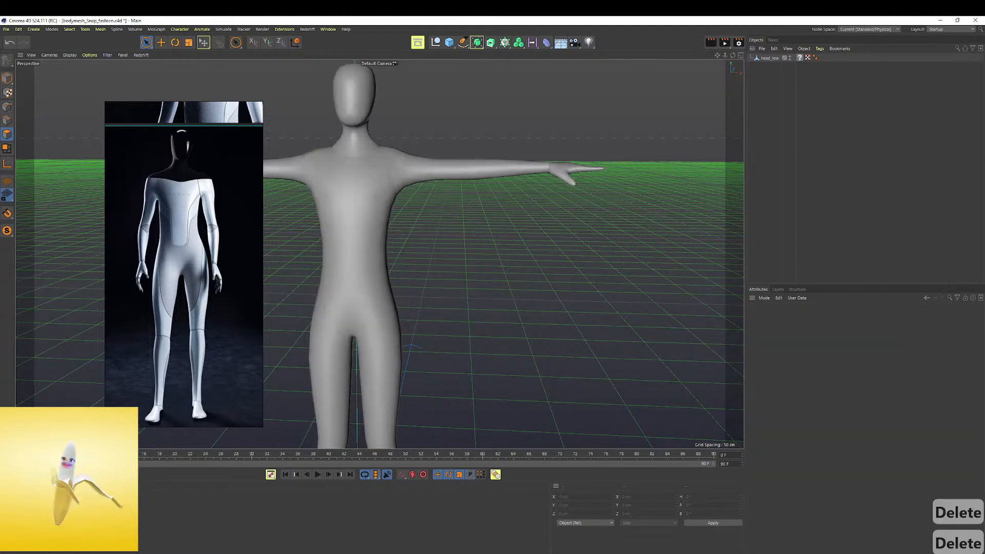
{"action": "double_click", "coordinate": [18, 507]}
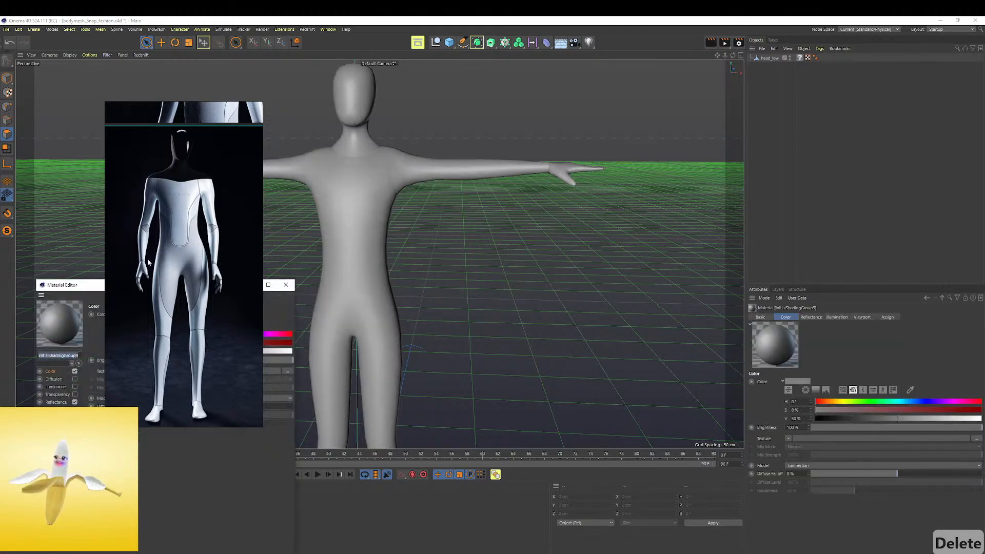
{"action": "right_click_drag", "start_coordinate": [143, 260], "coordinate": [0, 223]}
{"action": "left_click", "coordinate": [217, 334]}
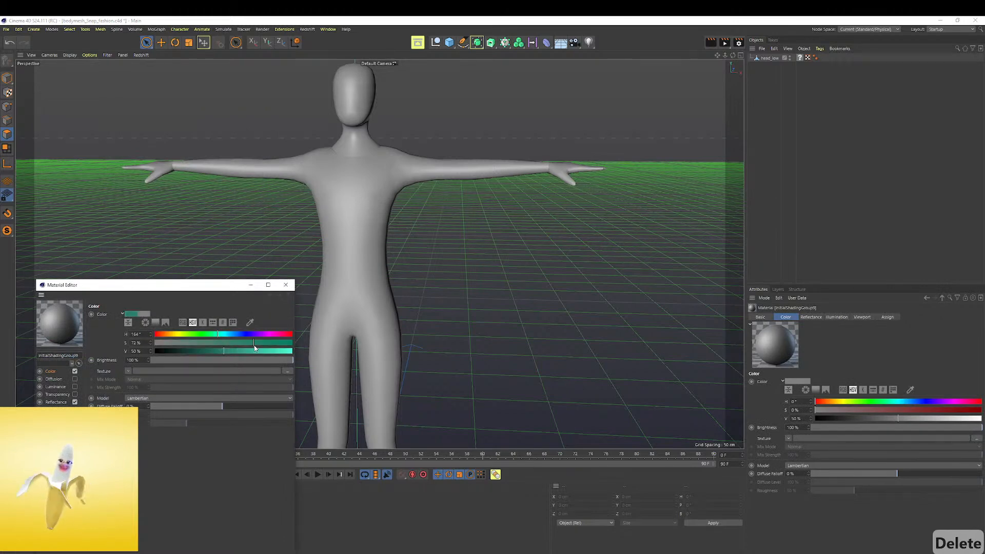
{"action": "left_click", "coordinate": [254, 343]}
{"action": "left_click", "coordinate": [255, 351]}
{"action": "left_click", "coordinate": [286, 285]}
Apply the teal material to head_low and remove its old material tag
{"action": "mouse_move", "coordinate": [383, 178]}
{"action": "left_mouse_down"}
{"action": "mouse_move", "coordinate": [412, 187]}
{"action": "mouse_move", "coordinate": [386, 171]}
{"action": "left_mouse_up"}
{"action": "scroll", "coordinate": [387, 184], "scroll_direction": "down", "scroll_amount": 5}
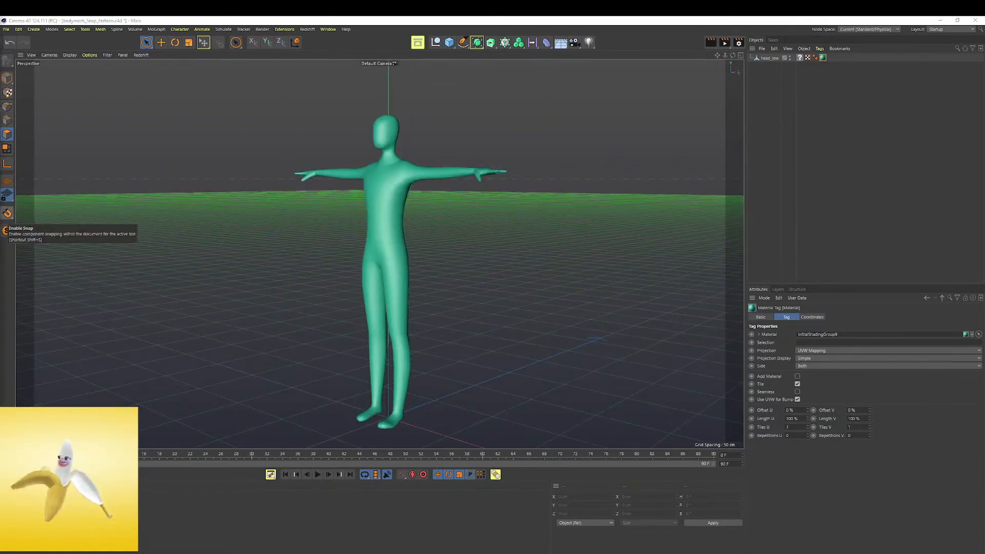
{"action": "left_click", "coordinate": [790, 63]}
{"action": "left_click", "coordinate": [800, 57]}
{"action": "key", "text": "Delete"}
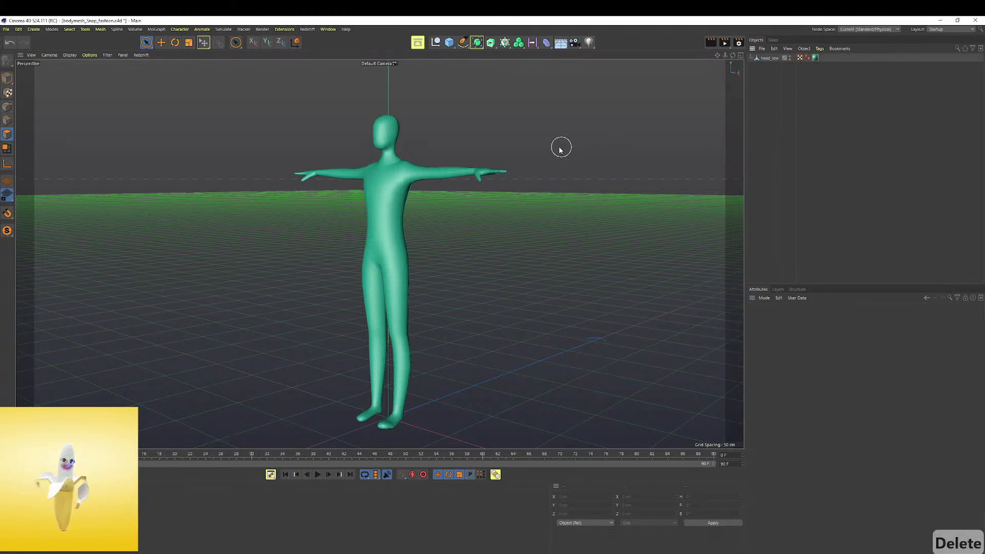
Open head_low in the BP - UV Edit layout and examine its UV map alongside the 3D mesh
{"action": "left_click", "coordinate": [800, 57]}
{"action": "left_click", "coordinate": [947, 29]}
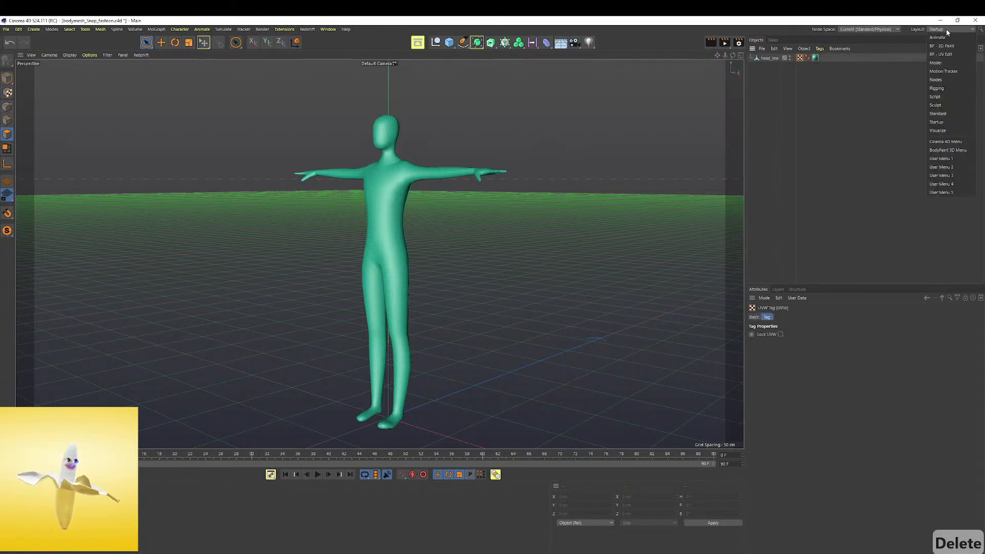
{"action": "left_click", "coordinate": [942, 54]}
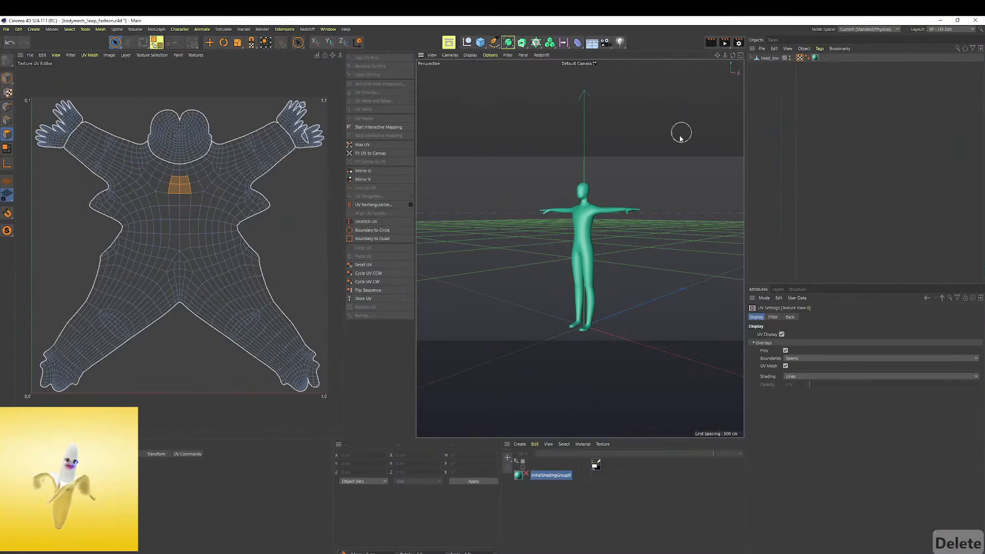
{"action": "left_click", "coordinate": [771, 57]}
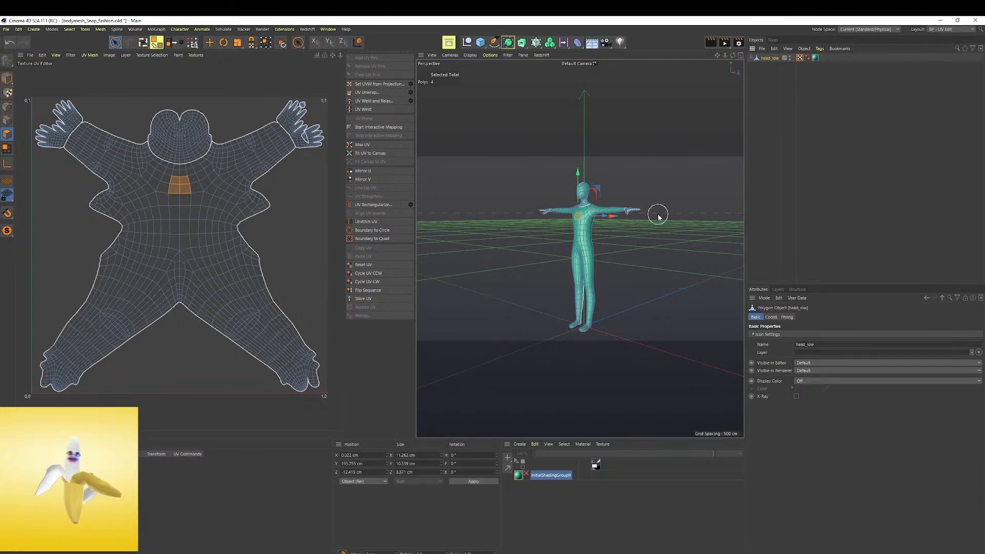
{"action": "right_click_drag", "start_coordinate": [593, 219], "coordinate": [645, 198], "text": "alt"}
{"action": "left_click_drag", "start_coordinate": [645, 198], "coordinate": [653, 222], "text": "alt"}
{"action": "scroll", "coordinate": [651, 225], "scroll_direction": "down", "scroll_amount": 5}
{"action": "scroll", "coordinate": [645, 237], "scroll_direction": "up", "scroll_amount": 4}
{"action": "left_click_drag", "start_coordinate": [594, 180], "coordinate": [523, 204], "text": "alt"}
Return to the Standard layout, deselect head_low and frame the whole teal body from the front
{"action": "left_click", "coordinate": [963, 29]}
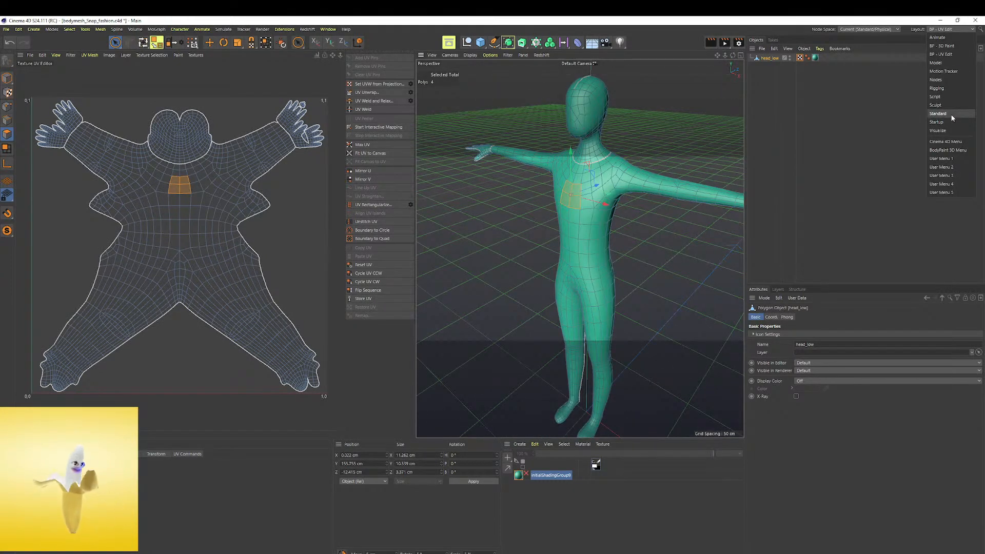
{"action": "left_click", "coordinate": [939, 114]}
{"action": "scroll", "coordinate": [533, 218], "scroll_direction": "down", "scroll_amount": 5}
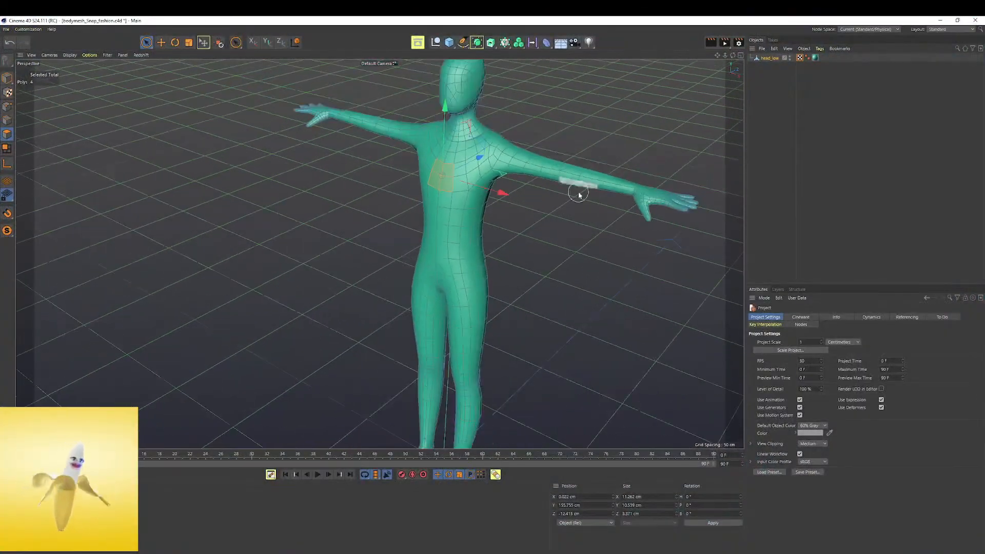
{"action": "left_click", "coordinate": [791, 89]}
{"action": "scroll", "coordinate": [556, 243], "scroll_direction": "down", "scroll_amount": 3}
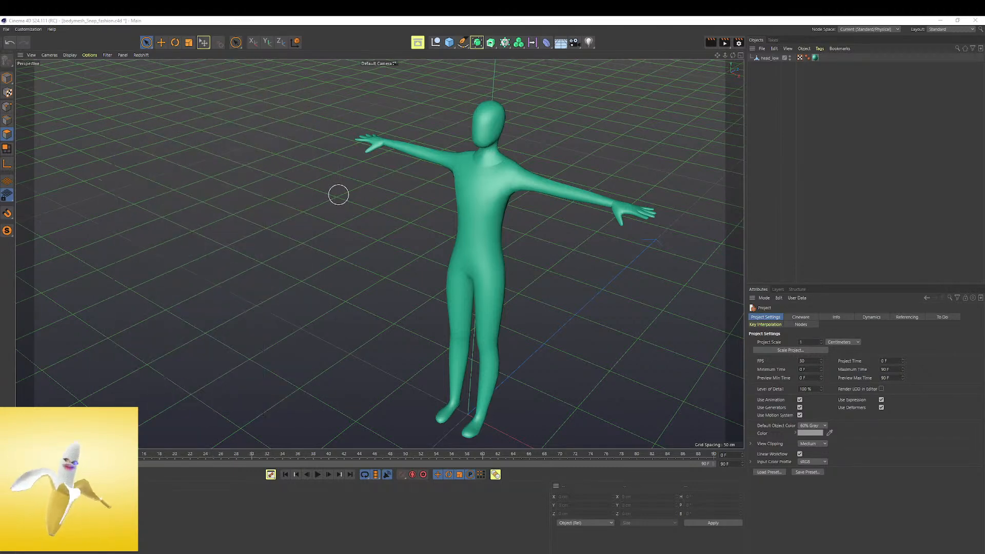
{"action": "middle_click_drag", "start_coordinate": [580, 268], "coordinate": [369, 200], "text": "alt"}
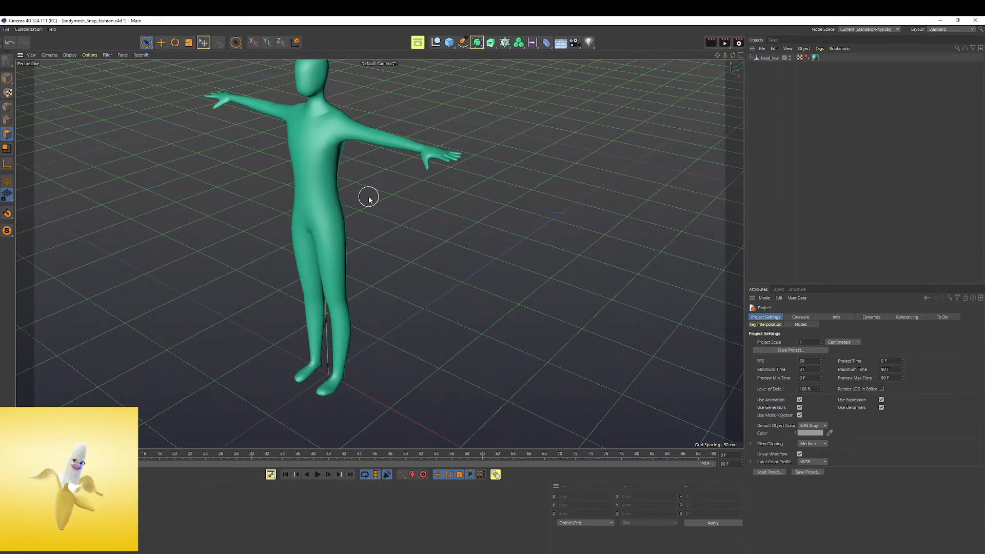
{"action": "left_click_drag", "start_coordinate": [369, 200], "coordinate": [495, 140], "text": "alt"}
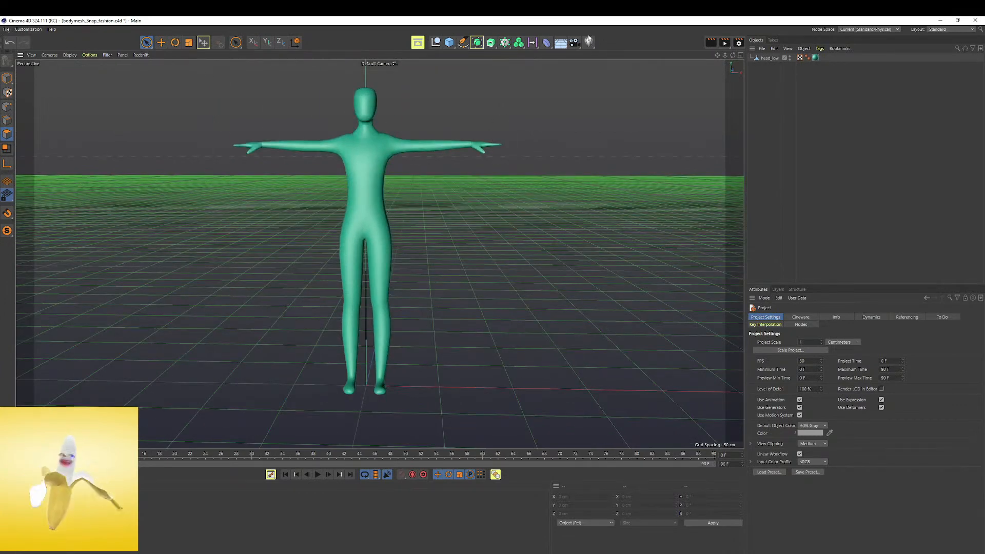
Switch to the Startup layout and start exporting the body in Wavefront OBJ format
{"action": "left_click", "coordinate": [948, 30]}
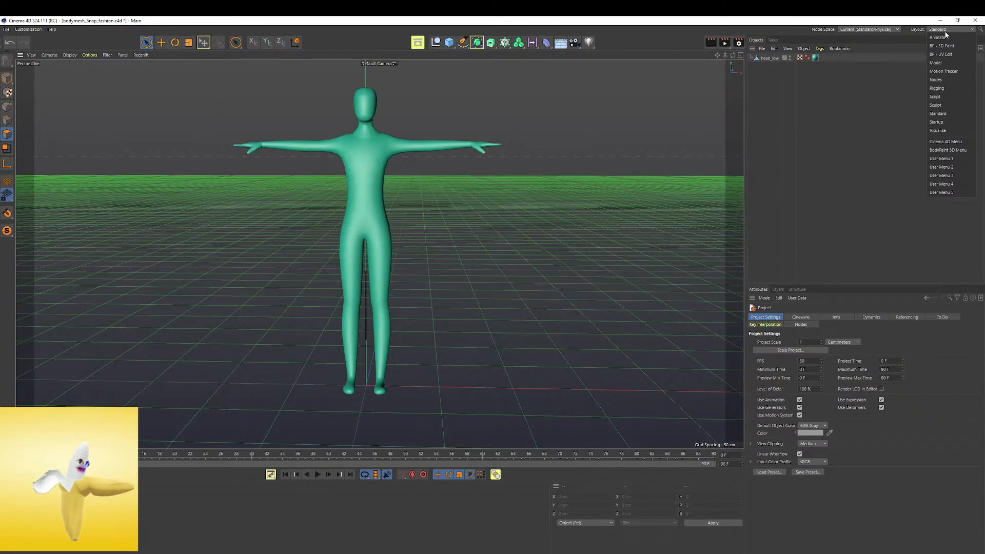
{"action": "left_click", "coordinate": [947, 122]}
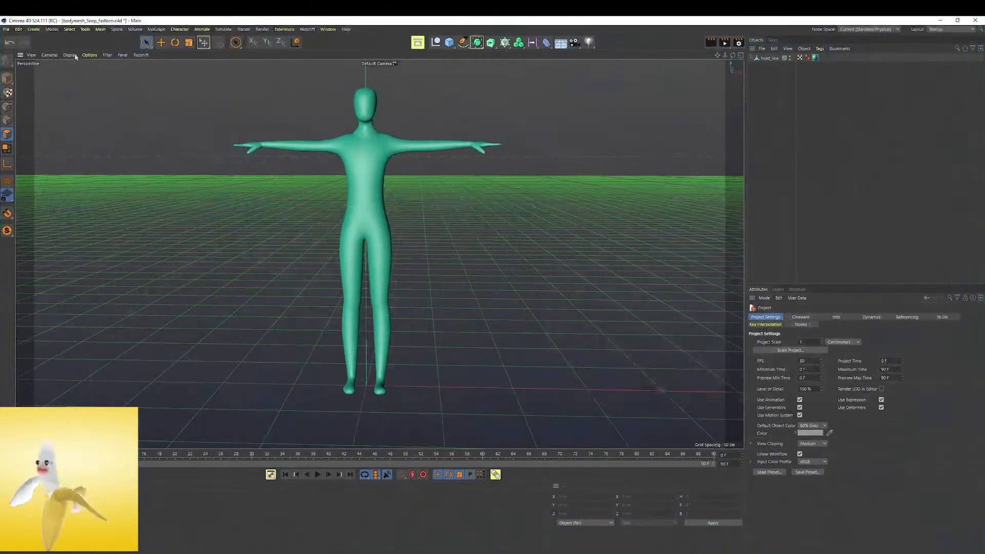
{"action": "left_click", "coordinate": [6, 29]}
{"action": "mouse_move", "coordinate": [52, 191]}
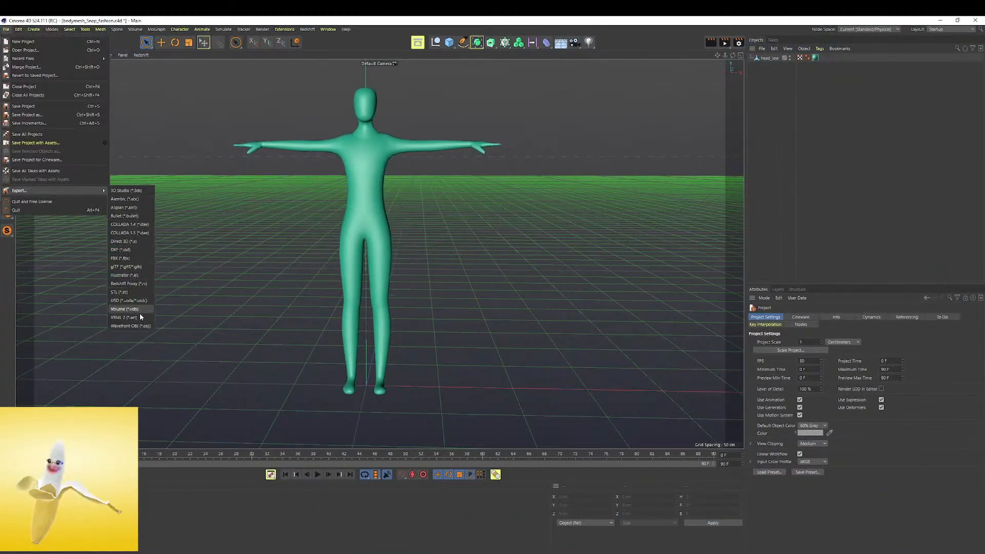
{"action": "left_click", "coordinate": [130, 300]}
{"action": "left_click", "coordinate": [123, 427]}
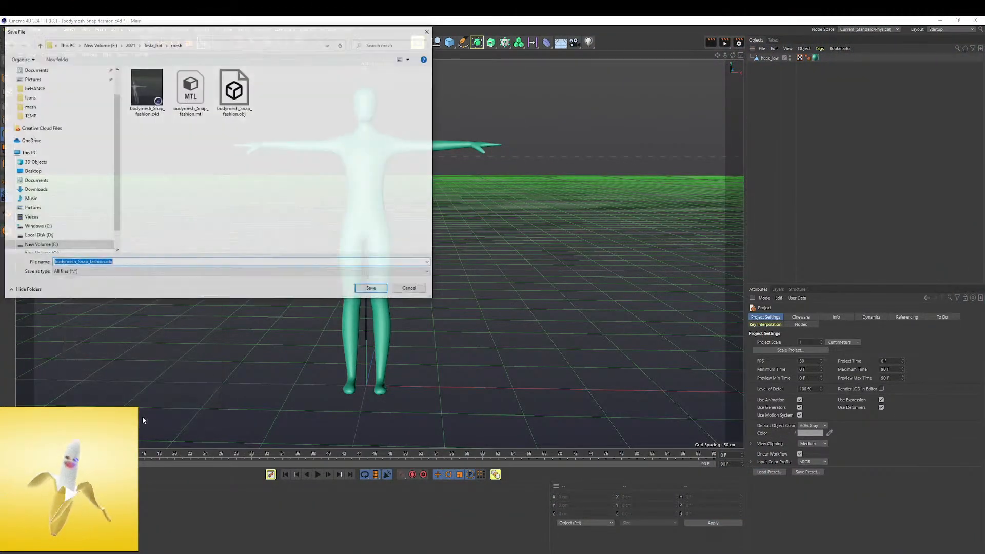
Save the exported body as Ready_to_paint.obj in the Tesla_bot mesh folder and complete the export
{"action": "left_click_drag", "start_coordinate": [102, 263], "coordinate": [53, 263]}
{"action": "key", "text": "BackSpace"}
{"action": "key", "text": "BackSpace"}
{"action": "key", "text": "Delete"}
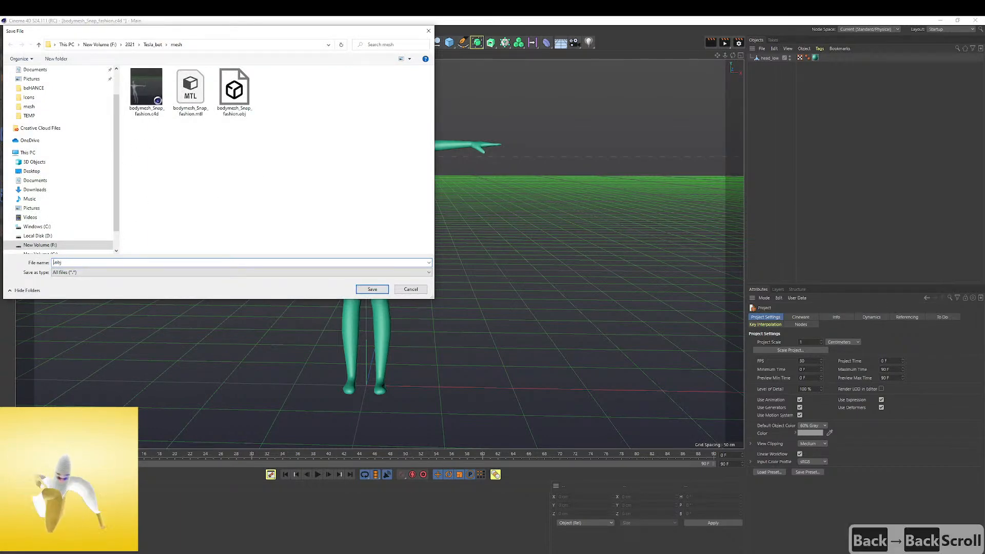
{"action": "type", "text": "Ready"}
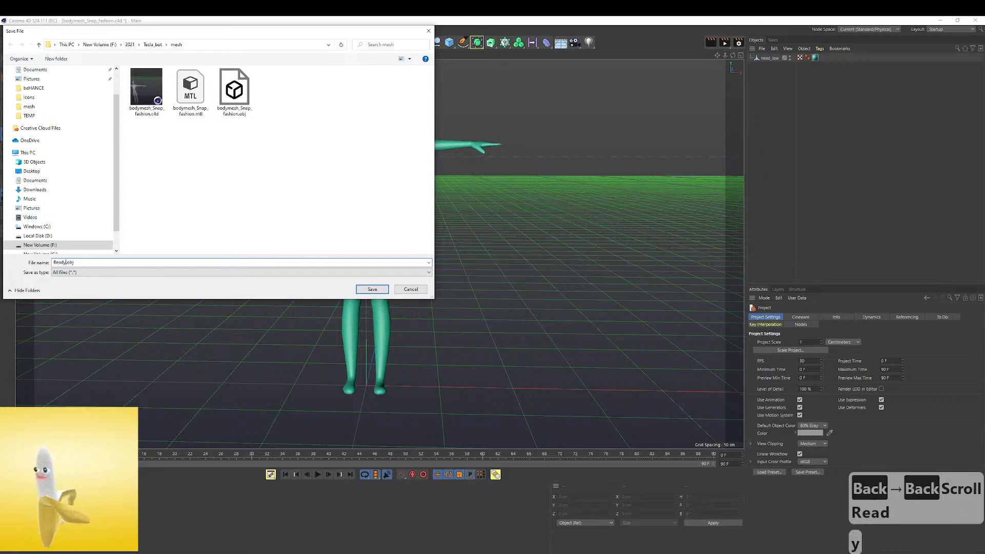
{"action": "type", "text": "_to_paint"}
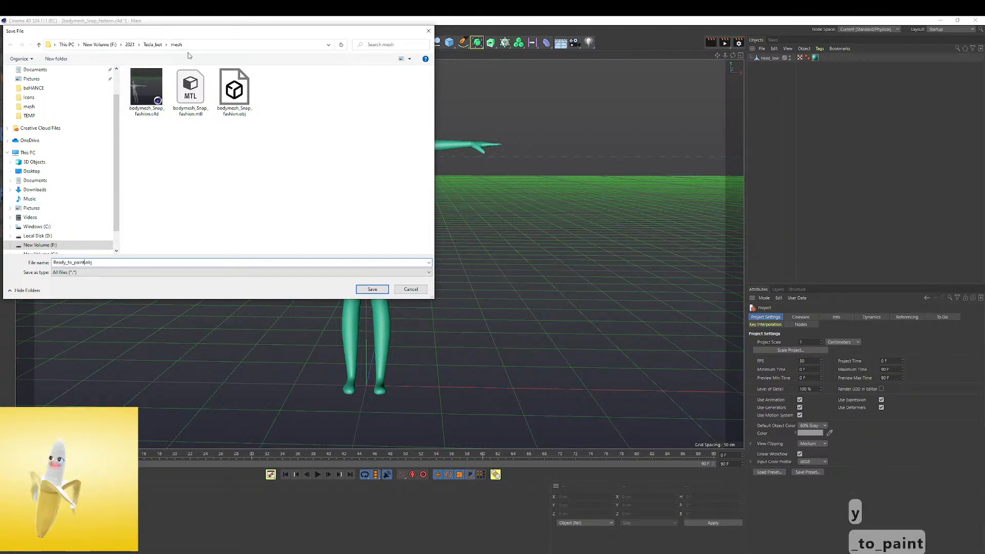
{"action": "left_click", "coordinate": [386, 291]}
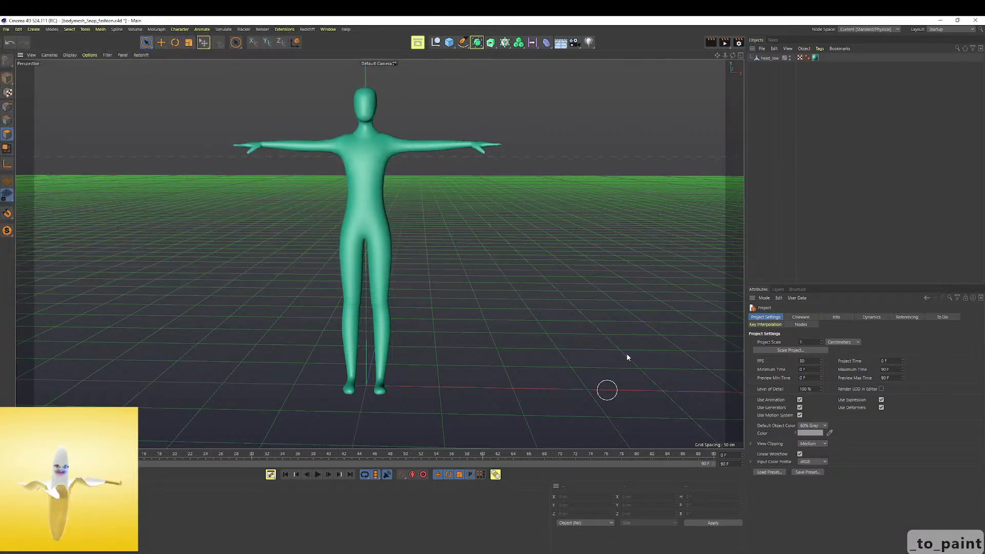
Shrink the Cinema 4D window, move it aside and exit ZBrushCore
{"action": "left_click", "coordinate": [958, 20]}
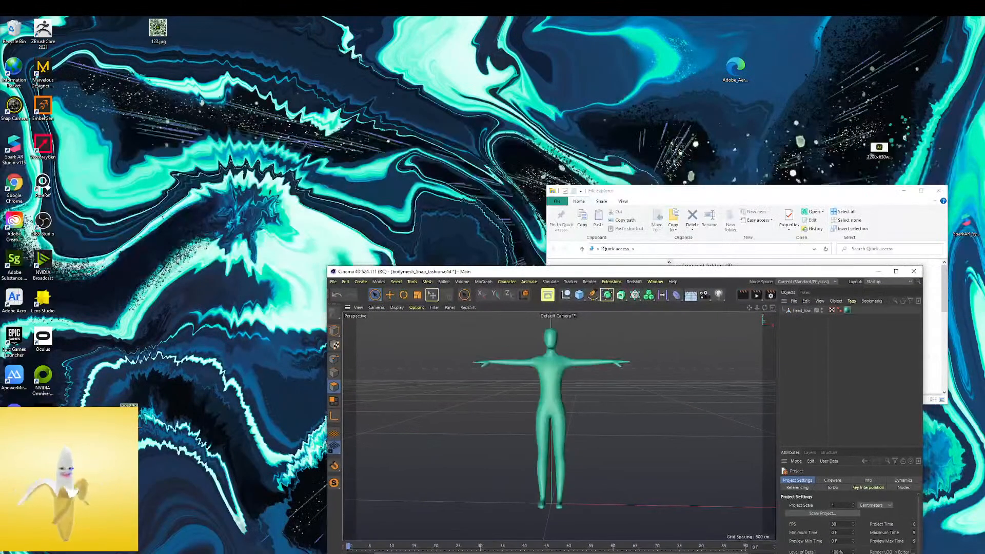
{"action": "left_click", "coordinate": [191, 526]}
{"action": "left_click_drag", "start_coordinate": [460, 272], "coordinate": [1, 169]}
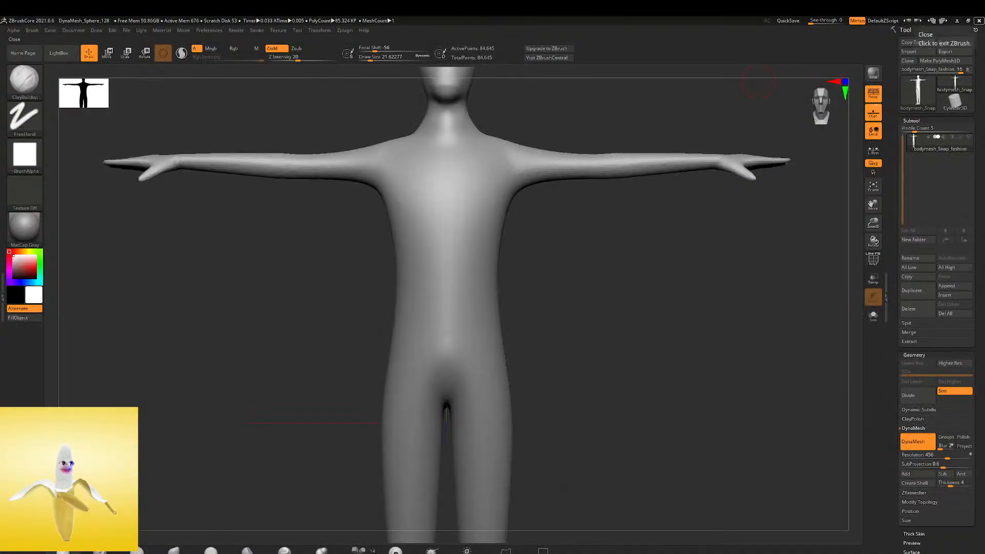
{"action": "left_click", "coordinate": [979, 21]}
{"action": "left_click", "coordinate": [507, 324]}
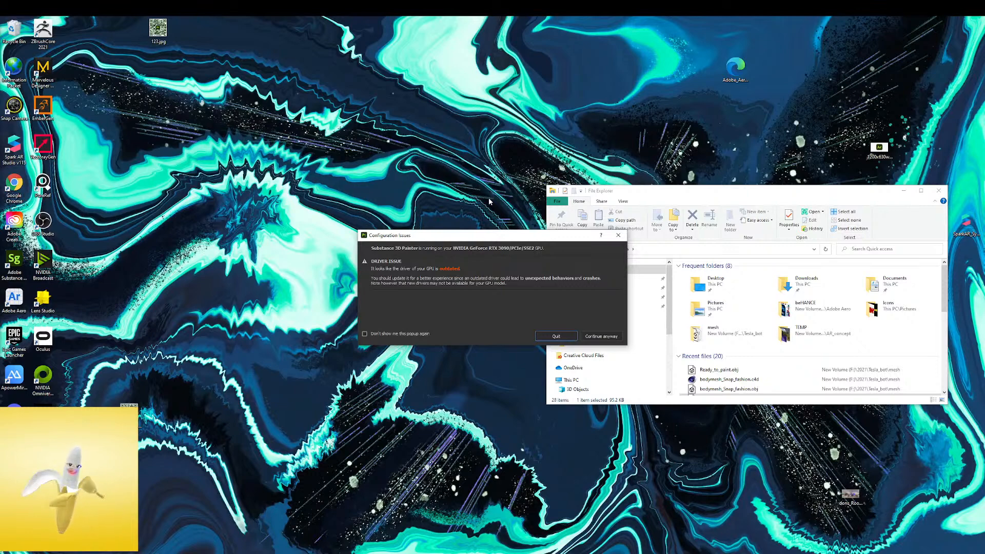
Switch to Substance 3D Painter, continue past its driver warning and welcome window, and start a new project
{"action": "left_click", "coordinate": [601, 337]}
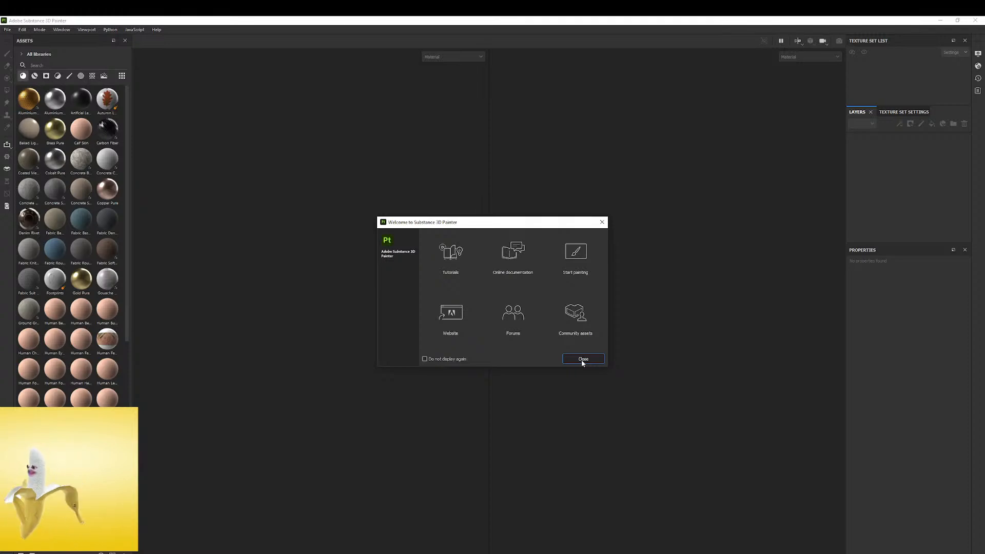
{"action": "left_click", "coordinate": [583, 360]}
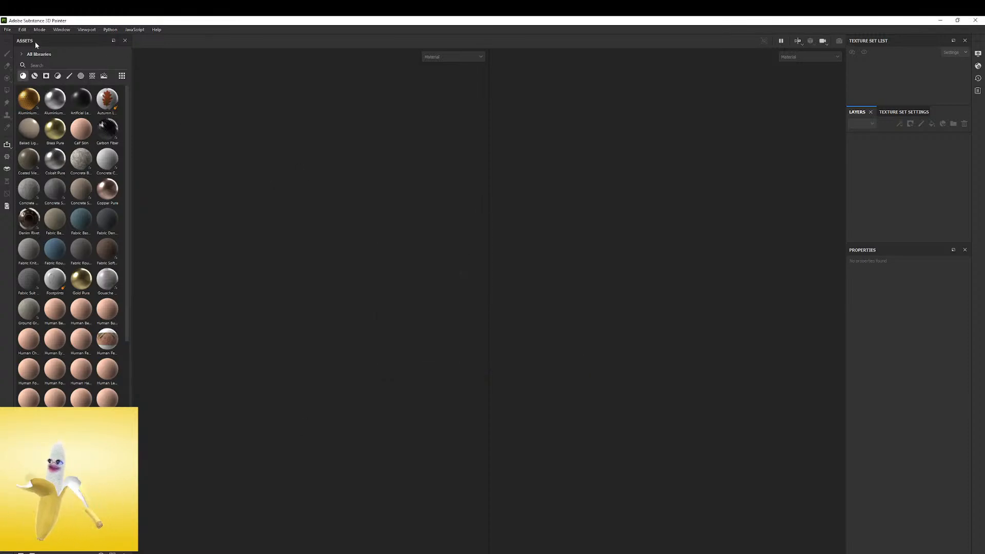
{"action": "left_click", "coordinate": [7, 30]}
{"action": "left_click", "coordinate": [25, 41]}
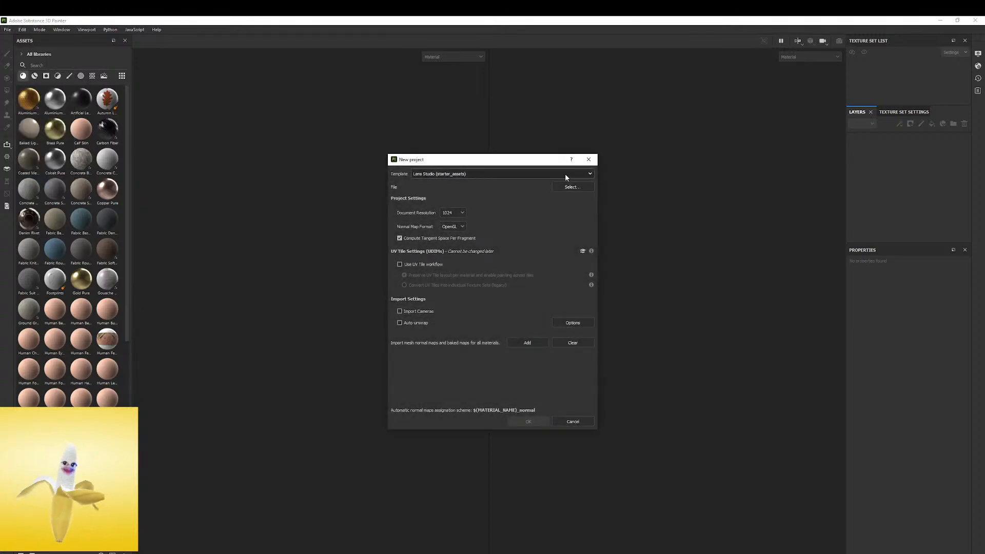
Review the project templates, keep Lens Studio (starter_assets), and set the document resolution to 2048
{"action": "left_click", "coordinate": [566, 174]}
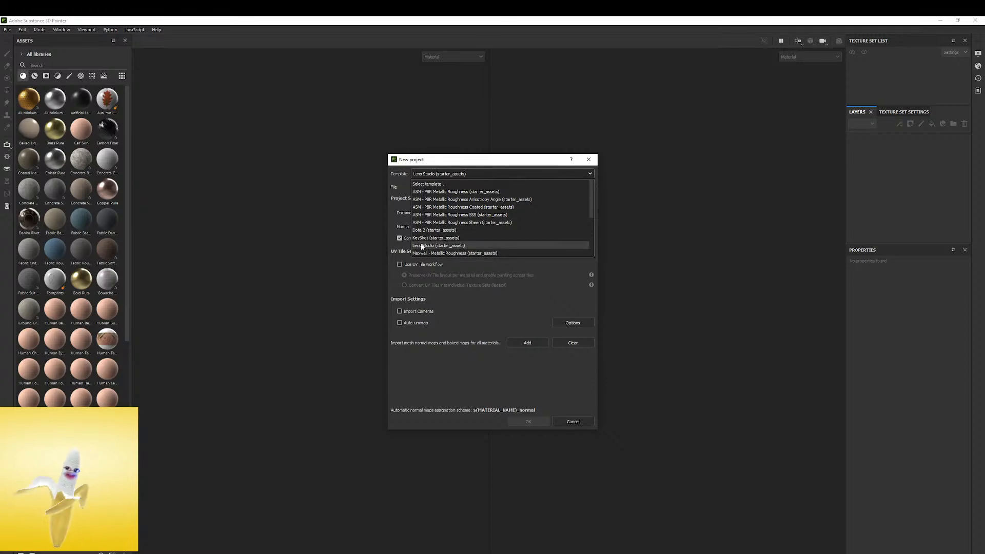
{"action": "left_click", "coordinate": [408, 250]}
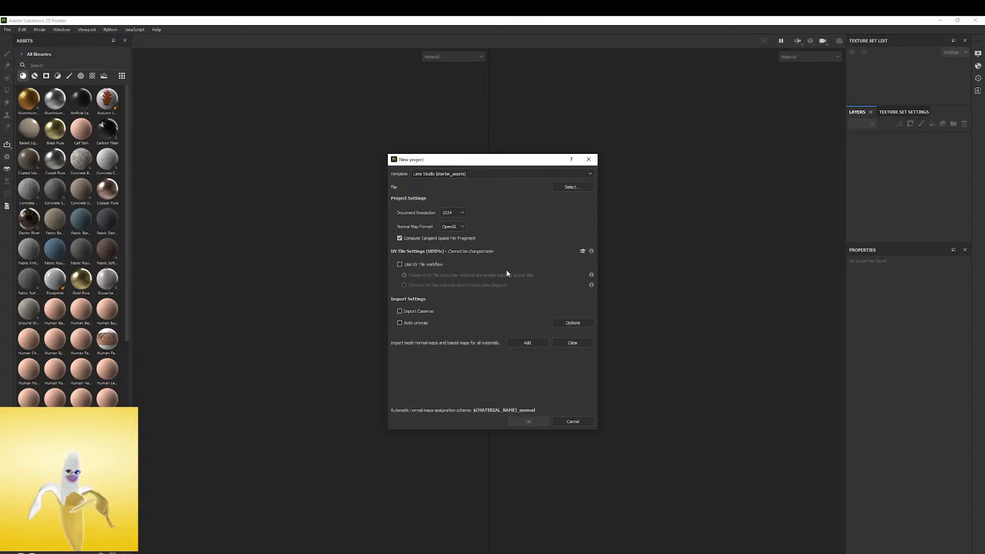
{"action": "left_click", "coordinate": [459, 212]}
{"action": "left_click", "coordinate": [457, 250]}
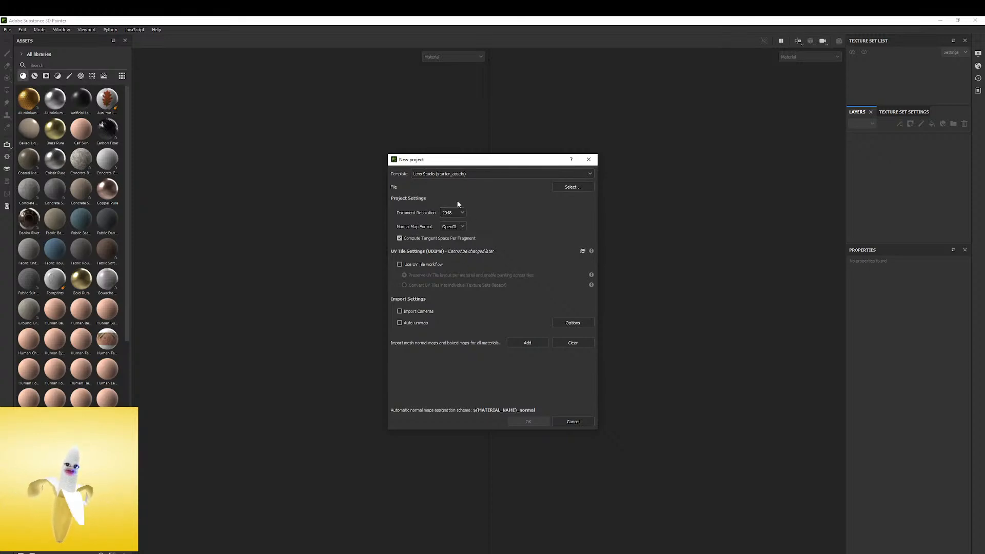
{"action": "left_click", "coordinate": [485, 170]}
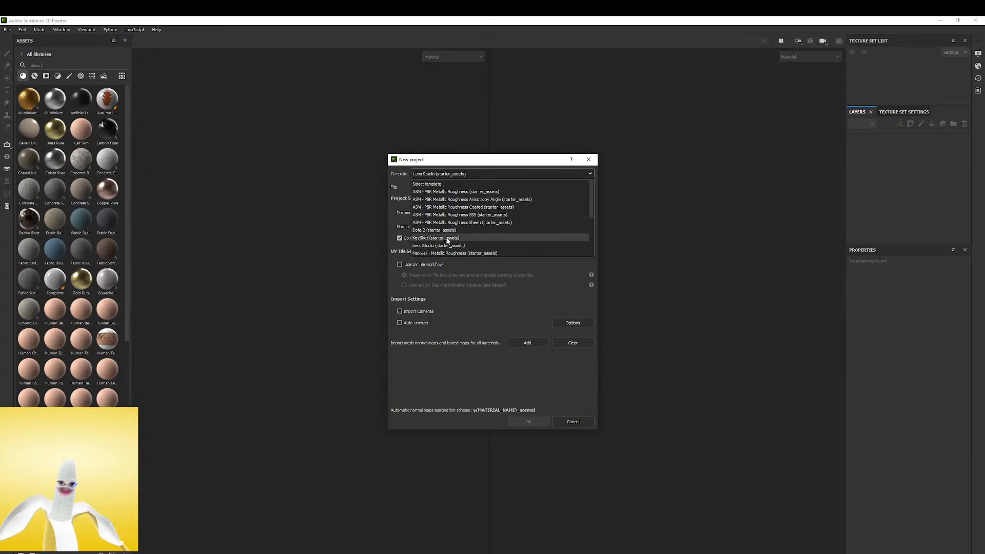
{"action": "scroll", "coordinate": [445, 235], "scroll_direction": "down", "scroll_amount": 3}
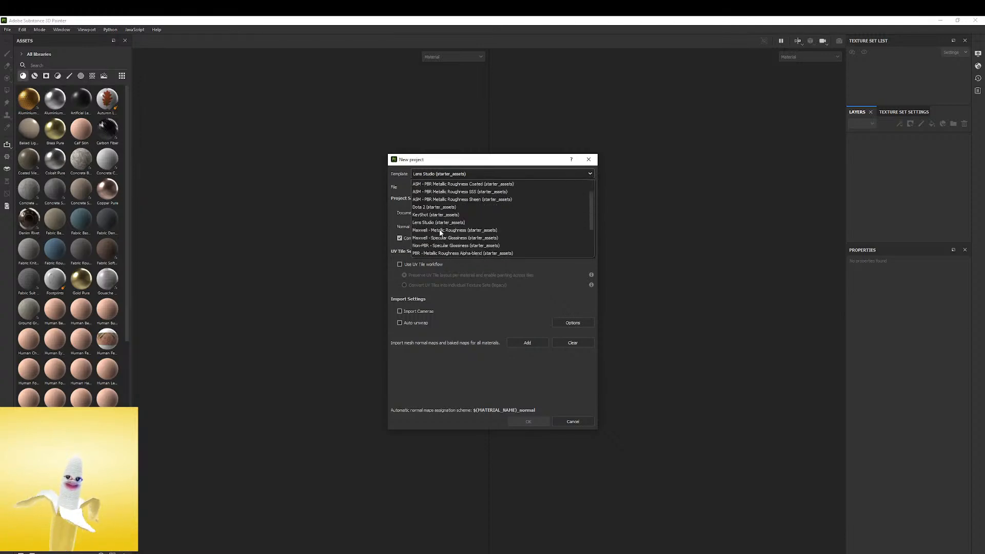
{"action": "left_click", "coordinate": [395, 211]}
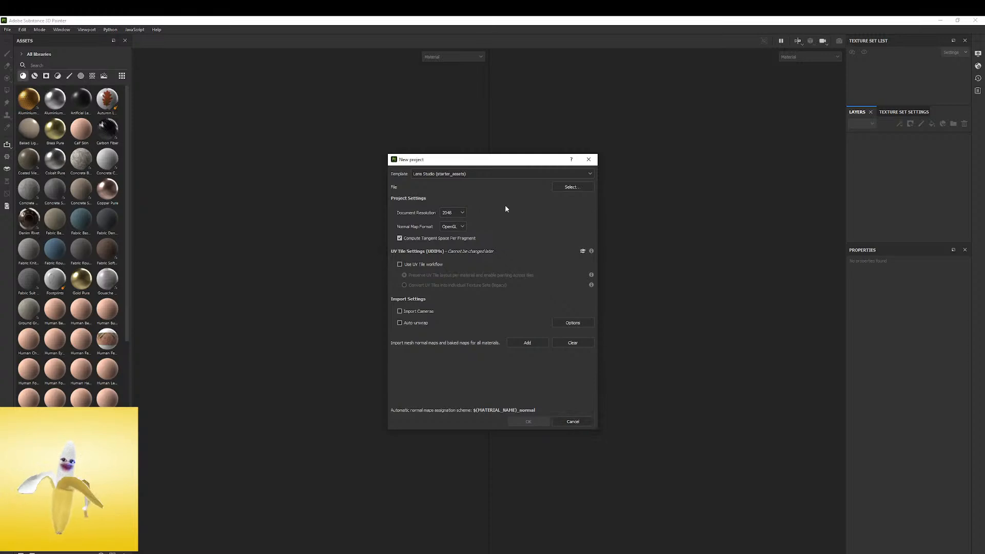
Choose Ready_to_paint.obj from the 2021/Tesla_bot/mesh folder as the project mesh and create the project
{"action": "left_click", "coordinate": [581, 187]}
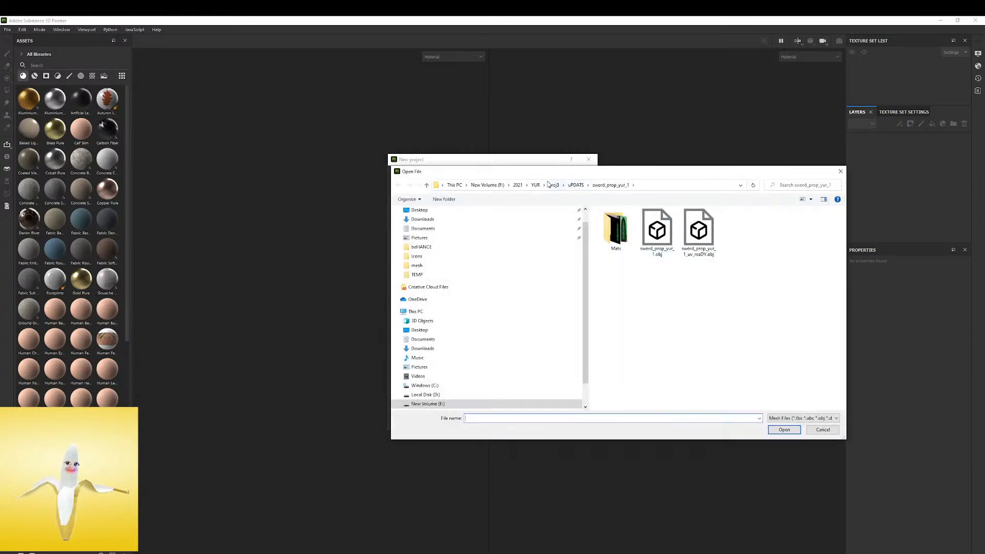
{"action": "left_click", "coordinate": [518, 185]}
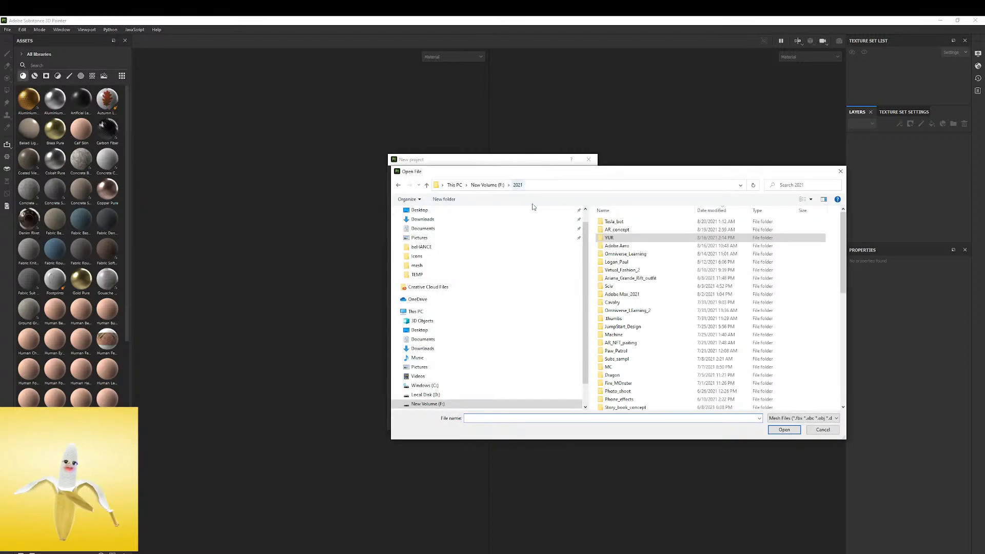
{"action": "double_click", "coordinate": [618, 224]}
{"action": "double_click", "coordinate": [616, 225]}
{"action": "left_click", "coordinate": [665, 238]}
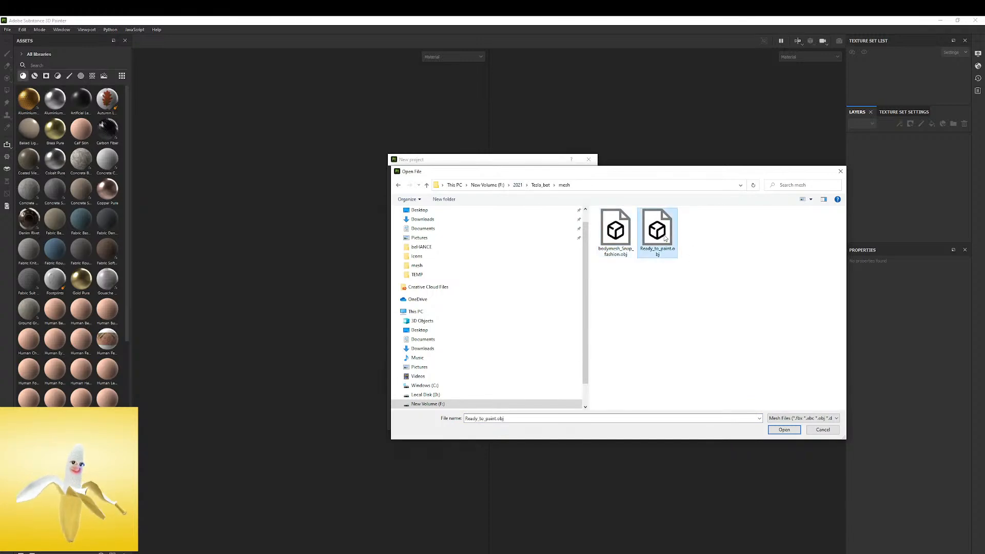
{"action": "left_click", "coordinate": [786, 430]}
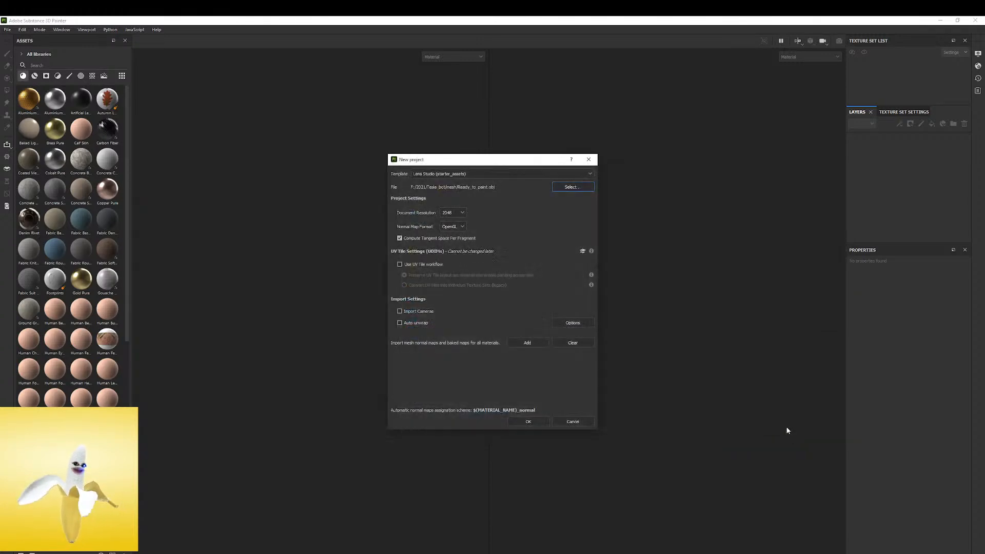
{"action": "left_click", "coordinate": [528, 422]}
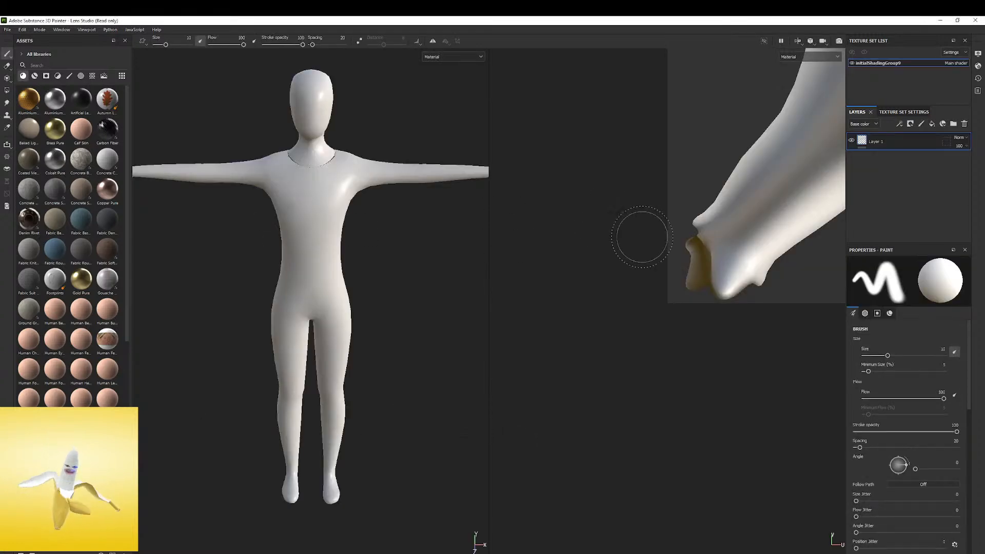
Examine the imported body and its UV layout, and compare them with the Tesla robot's head and chest in the reference image
{"action": "scroll", "coordinate": [359, 281], "scroll_direction": "down", "scroll_amount": 2}
{"action": "left_click_drag", "start_coordinate": [354, 271], "coordinate": [405, 226], "text": "alt"}
{"action": "mouse_move", "coordinate": [657, 240]}
{"action": "right_mouse_down", "text": "alt"}
{"action": "mouse_move", "coordinate": [684, 227]}
{"action": "mouse_move", "coordinate": [625, 237]}
{"action": "mouse_move", "coordinate": [640, 237]}
{"action": "right_mouse_up", "text": "alt"}
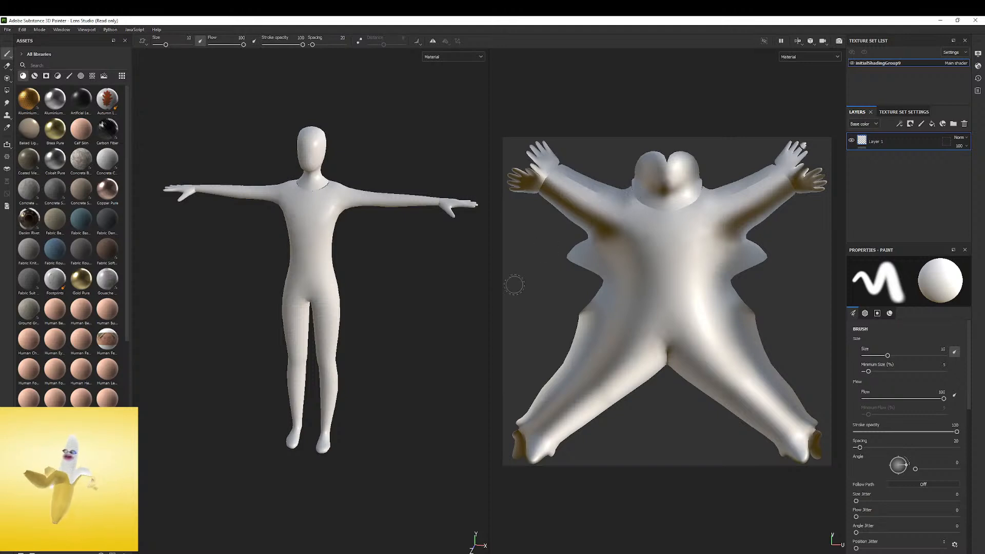
{"action": "left_click_drag", "start_coordinate": [364, 264], "coordinate": [366, 274], "text": "alt"}
{"action": "key", "text": "alt+Tab"}
{"action": "right_click_drag", "start_coordinate": [250, 249], "coordinate": [466, 334]}
{"action": "scroll", "coordinate": [466, 336], "scroll_direction": "up", "scroll_amount": 4}
{"action": "scroll", "coordinate": [467, 339], "scroll_direction": "up", "scroll_amount": 3}
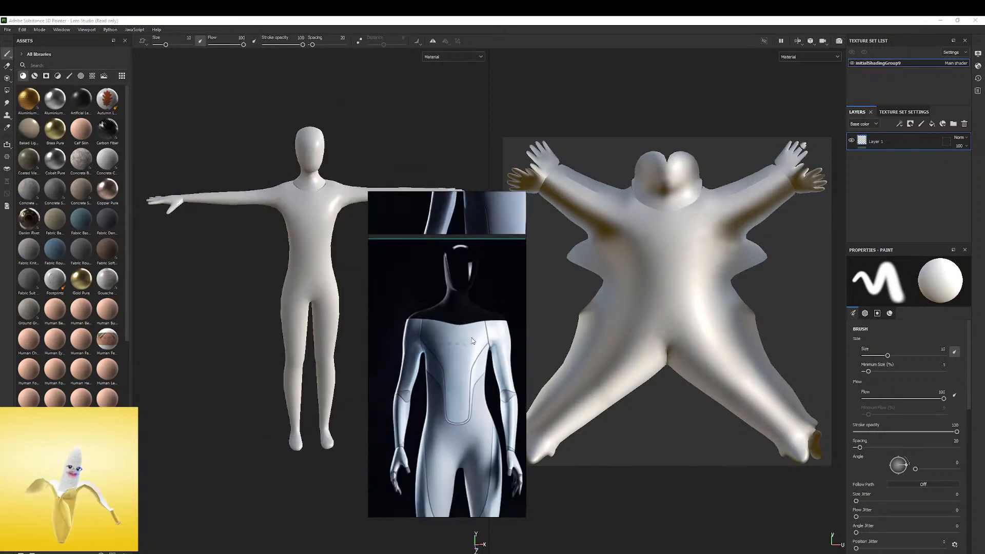
{"action": "middle_click_drag", "start_coordinate": [465, 294], "coordinate": [457, 381]}
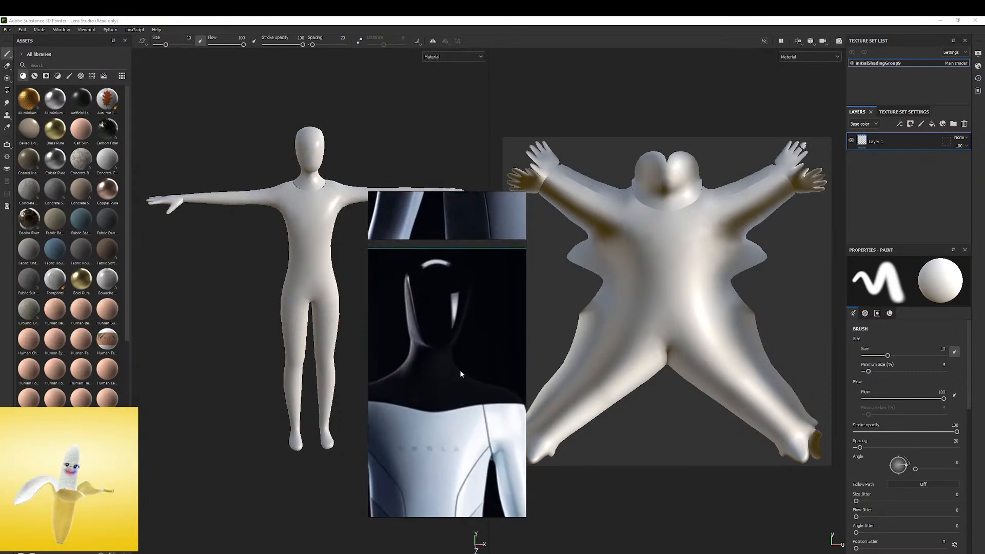
{"action": "scroll", "coordinate": [454, 325], "scroll_direction": "up", "scroll_amount": 1}
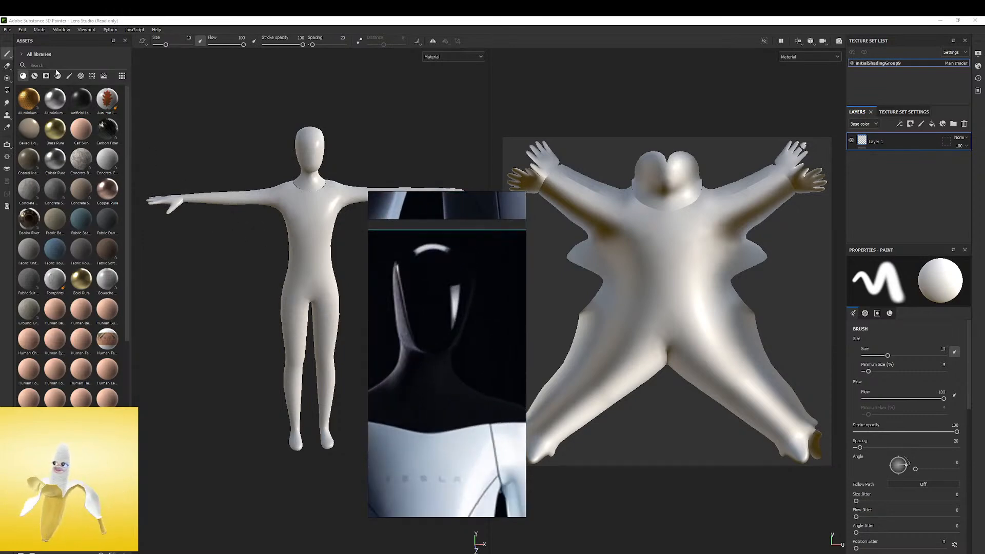
{"action": "right_click_drag", "start_coordinate": [332, 138], "coordinate": [342, 134], "text": "shift"}
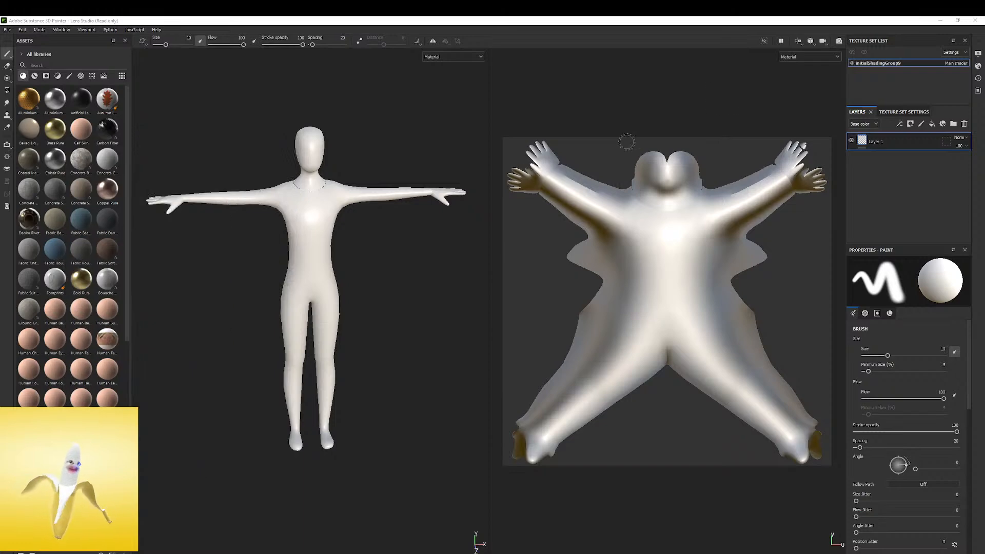
Set the environment opacity to 100 and blur to 0, and enable shadows with an opacity of 63
{"action": "left_click", "coordinate": [978, 54]}
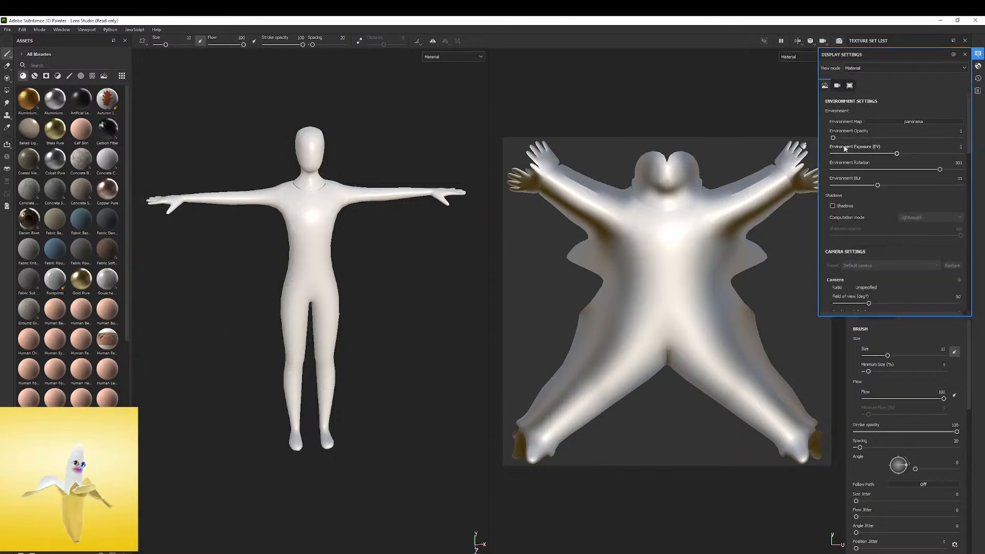
{"action": "left_click_drag", "start_coordinate": [833, 137], "coordinate": [959, 138]}
{"action": "left_click_drag", "start_coordinate": [875, 184], "coordinate": [793, 194]}
{"action": "left_click", "coordinate": [836, 205]}
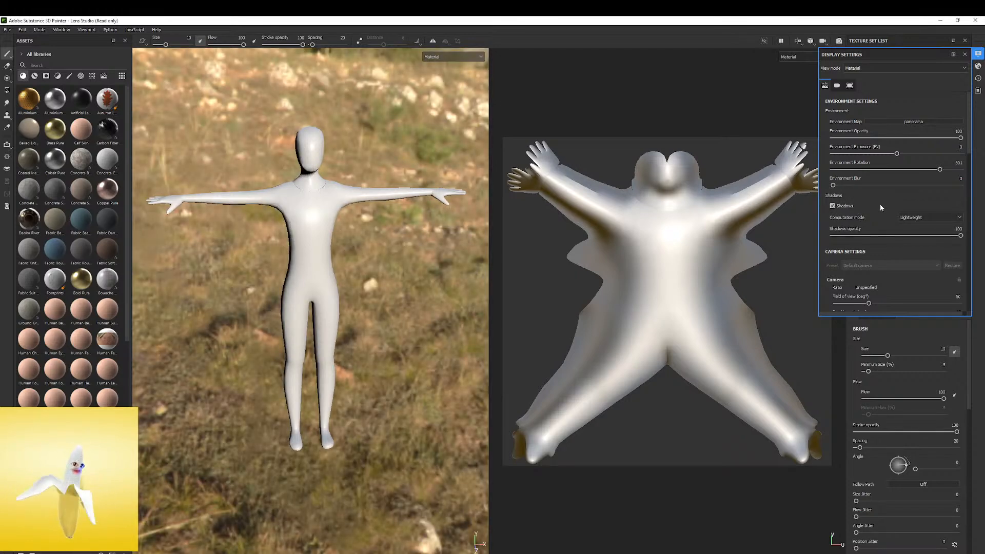
{"action": "left_click_drag", "start_coordinate": [931, 236], "coordinate": [914, 235]}
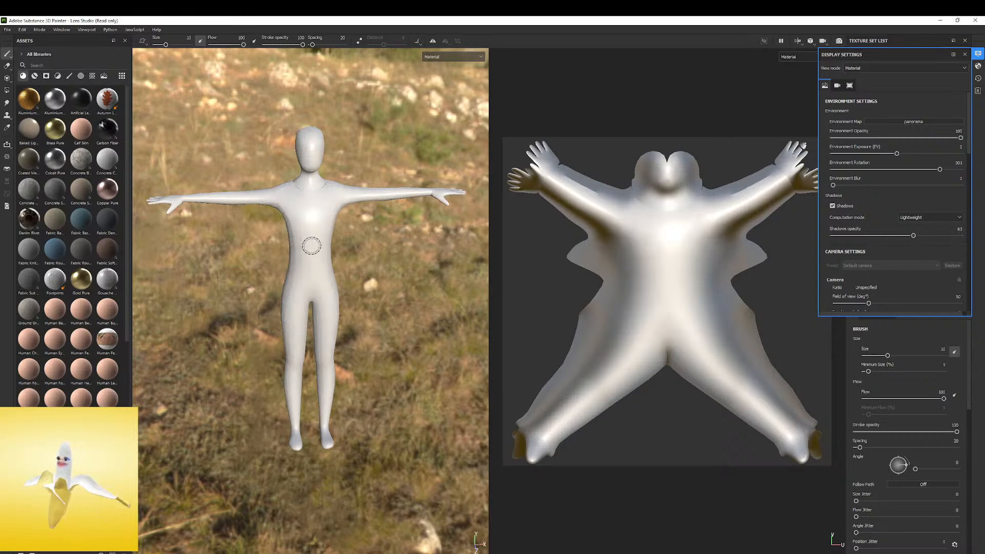
List the environment maps in the assets, apply Studio 02, and rotate its lighting around the body
{"action": "left_click", "coordinate": [104, 77]}
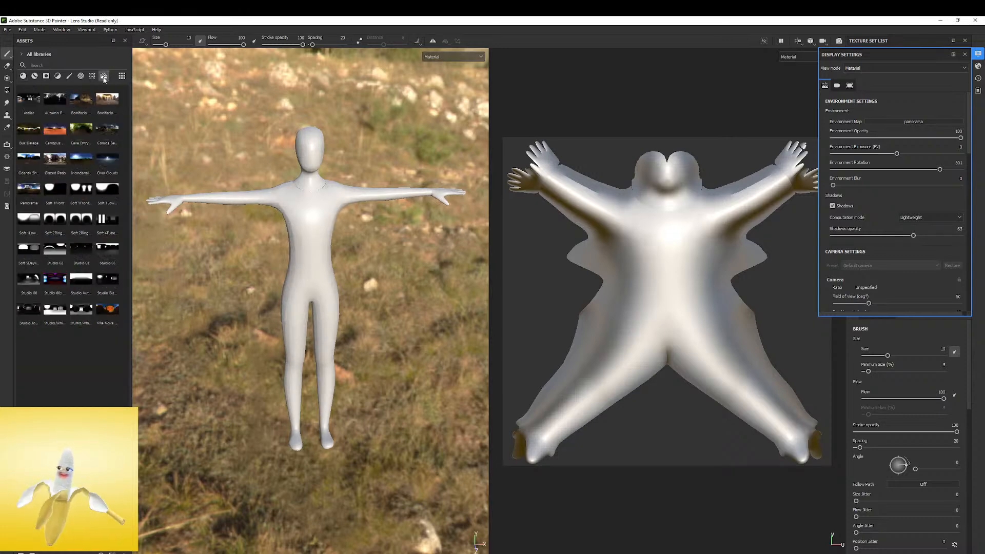
{"action": "mouse_move", "coordinate": [80, 250]}
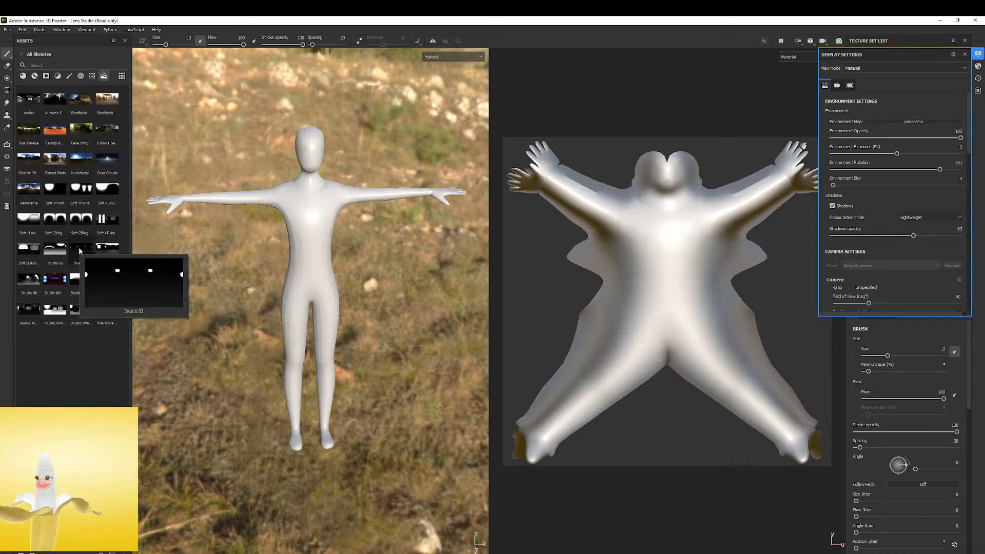
{"action": "mouse_move", "coordinate": [43, 248]}
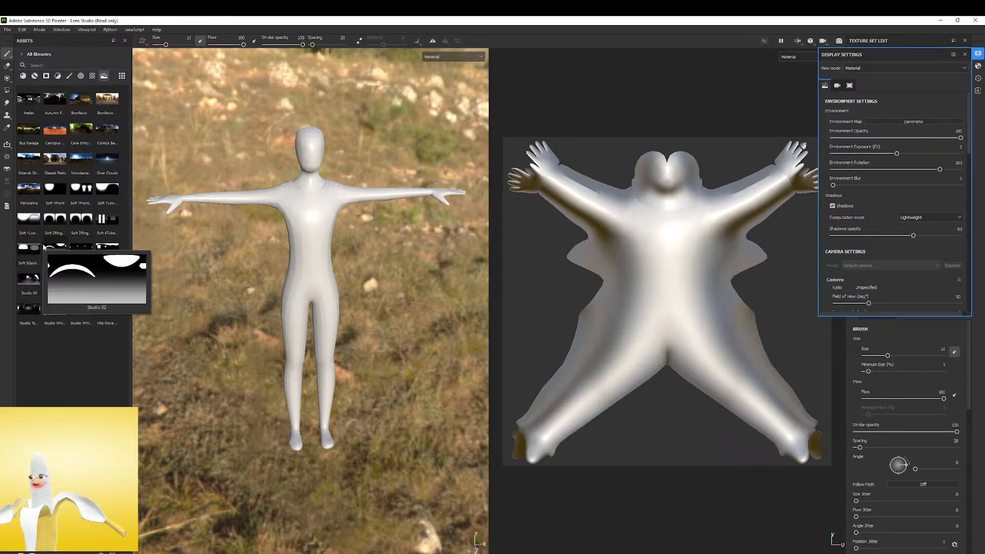
{"action": "left_click", "coordinate": [54, 247]}
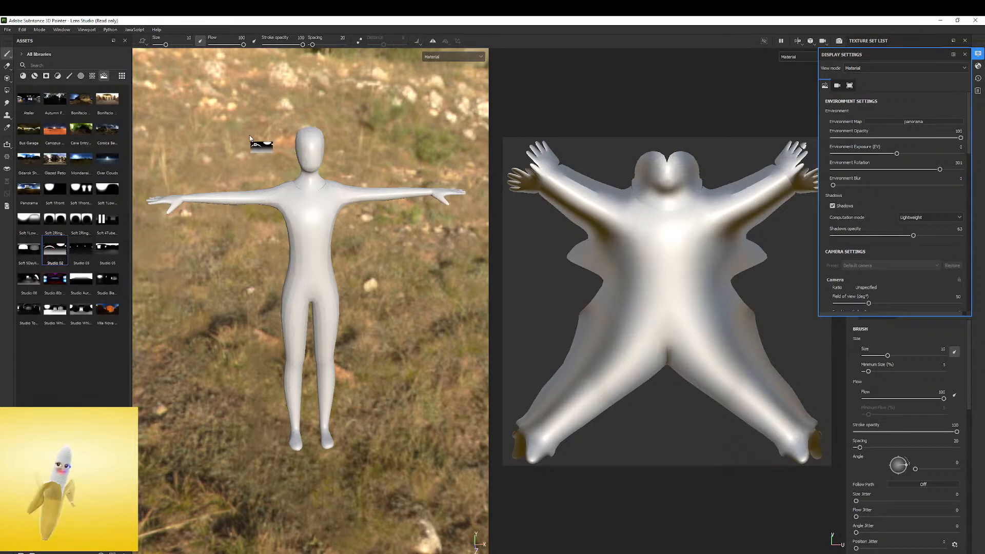
{"action": "left_click_drag", "start_coordinate": [250, 138], "coordinate": [249, 135]}
{"action": "scroll", "coordinate": [385, 222], "scroll_direction": "down", "scroll_amount": 3}
{"action": "left_click_drag", "start_coordinate": [385, 222], "coordinate": [313, 183], "text": "alt"}
{"action": "right_click_drag", "start_coordinate": [313, 182], "coordinate": [367, 175], "text": "shift"}
{"action": "left_click_drag", "start_coordinate": [341, 188], "coordinate": [363, 192], "text": "alt"}
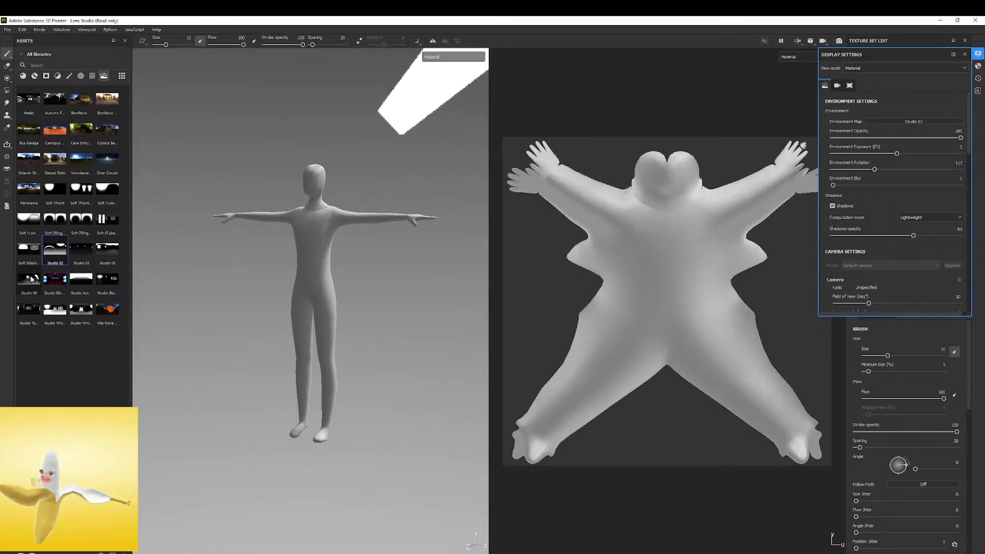
Try the Studio 06 and Studio Black Soft environment maps, rotating the lighting around the body for each
{"action": "left_click_drag", "start_coordinate": [32, 278], "coordinate": [252, 221]}
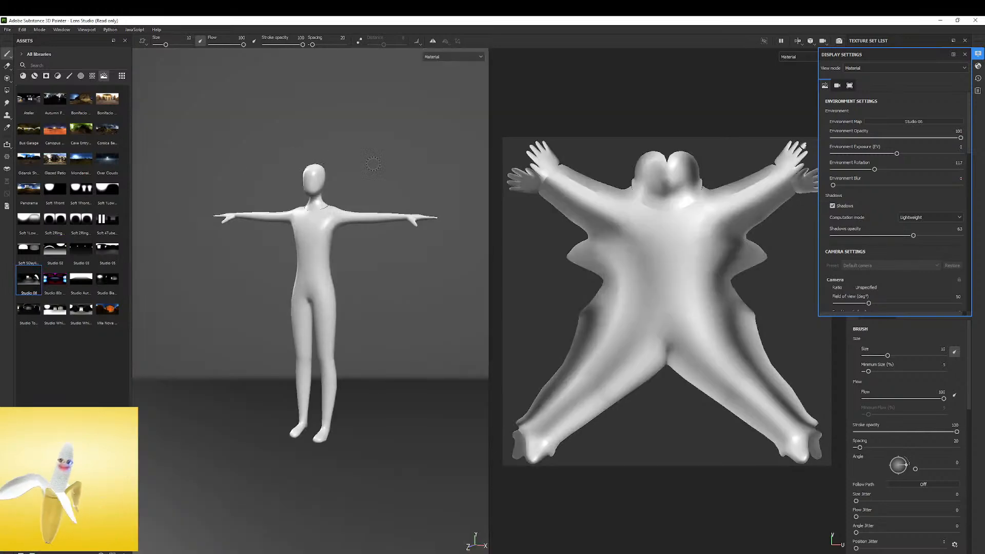
{"action": "mouse_move", "coordinate": [407, 160]}
{"action": "right_mouse_down", "text": "shift"}
{"action": "mouse_move", "coordinate": [360, 160]}
{"action": "mouse_move", "coordinate": [399, 160]}
{"action": "right_mouse_up", "text": "shift"}
{"action": "left_click_drag", "start_coordinate": [378, 159], "coordinate": [389, 156], "text": "alt"}
{"action": "left_click", "coordinate": [104, 281]}
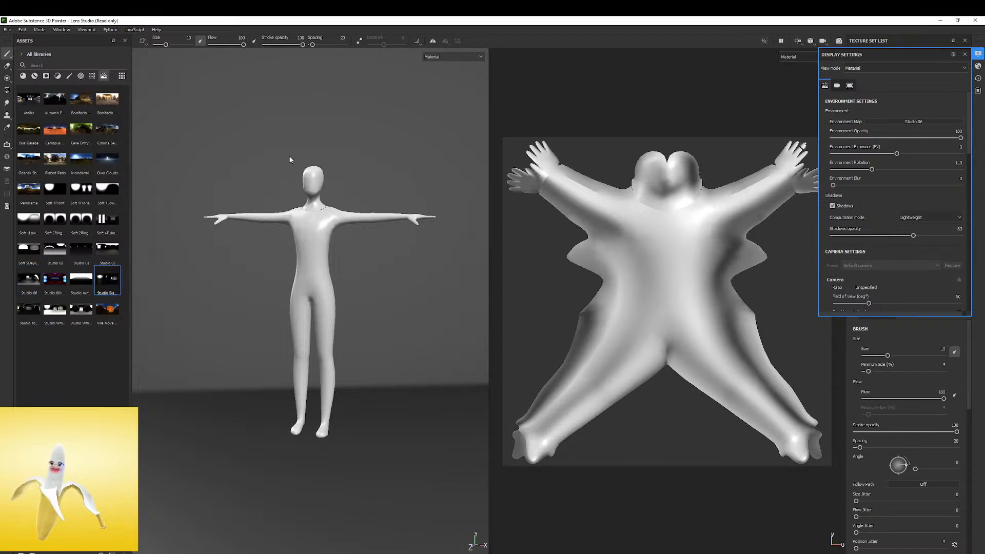
{"action": "left_click_drag", "start_coordinate": [290, 160], "coordinate": [290, 157]}
{"action": "mouse_move", "coordinate": [385, 174]}
{"action": "right_mouse_down", "text": "shift"}
{"action": "mouse_move", "coordinate": [356, 174]}
{"action": "mouse_move", "coordinate": [387, 165]}
{"action": "right_mouse_up", "text": "shift"}
{"action": "left_click_drag", "start_coordinate": [354, 171], "coordinate": [247, 200], "text": "alt"}
{"action": "left_click_drag", "start_coordinate": [28, 309], "coordinate": [57, 298]}
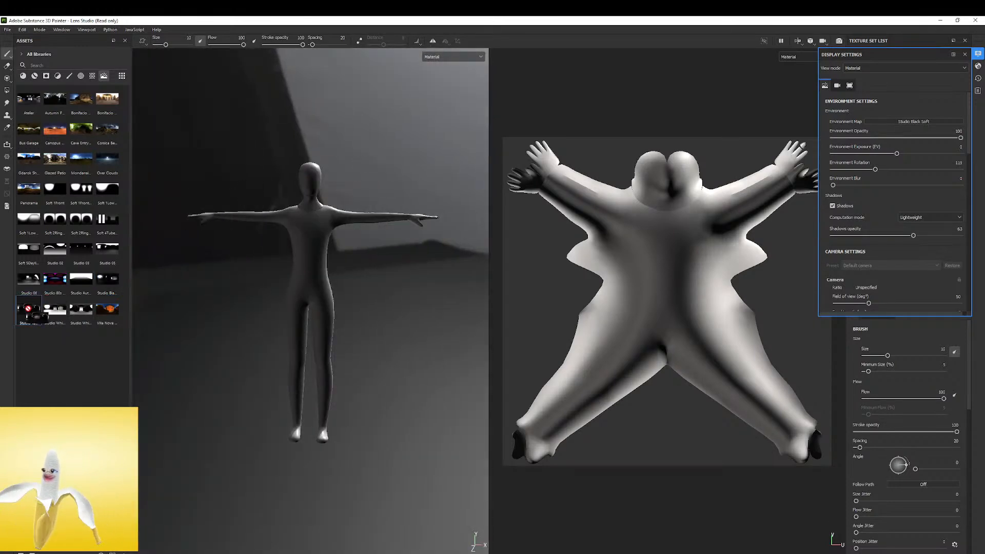
Try the Soft 4TubeBank 2BackFlags and Soft 1Front environment maps and rotate their lighting
{"action": "left_click_drag", "start_coordinate": [81, 190], "coordinate": [208, 161]}
{"action": "left_click_drag", "start_coordinate": [107, 219], "coordinate": [275, 180]}
{"action": "right_click_drag", "start_coordinate": [334, 158], "coordinate": [303, 195], "text": "shift"}
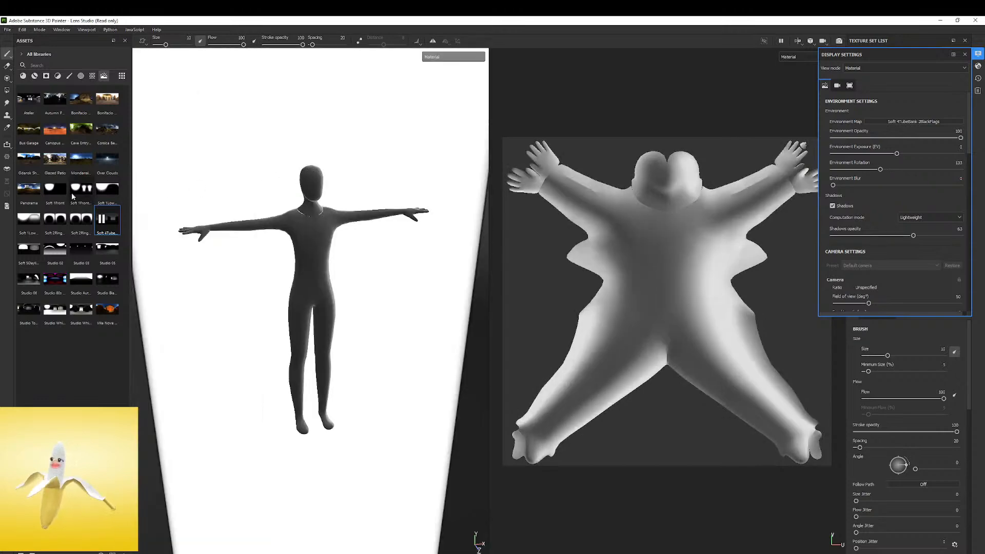
{"action": "left_click_drag", "start_coordinate": [55, 189], "coordinate": [281, 157]}
{"action": "right_click_drag", "start_coordinate": [379, 153], "coordinate": [280, 244], "text": "shift"}
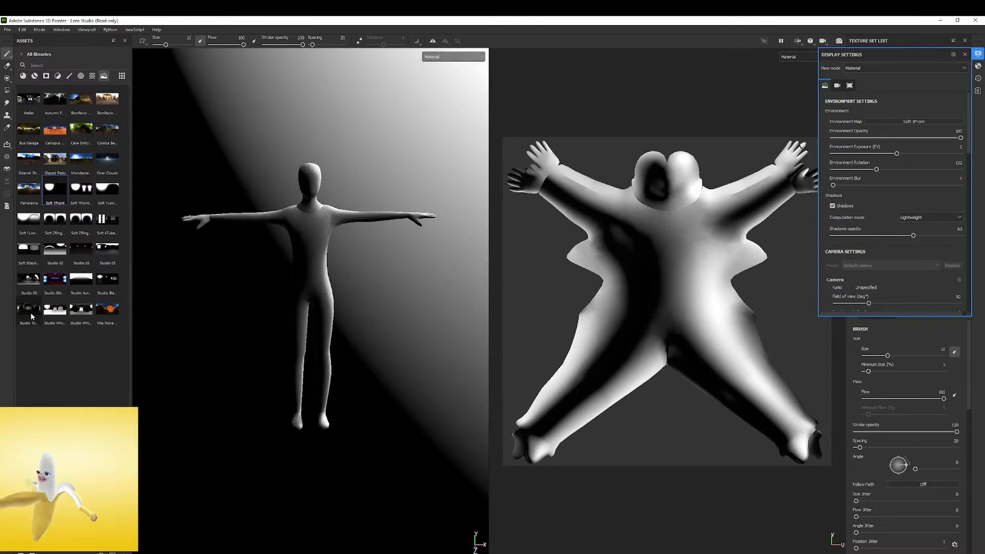
Compare Studio Black Soft, Studio Tomoco and Studio 06 as environment maps on the body
{"action": "left_click_drag", "start_coordinate": [108, 280], "coordinate": [287, 154]}
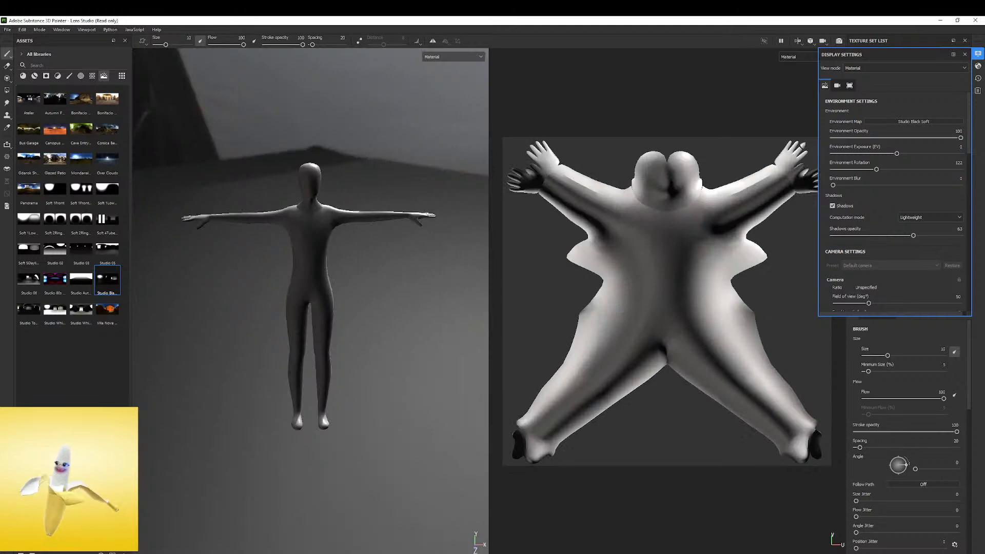
{"action": "left_click_drag", "start_coordinate": [32, 315], "coordinate": [224, 166]}
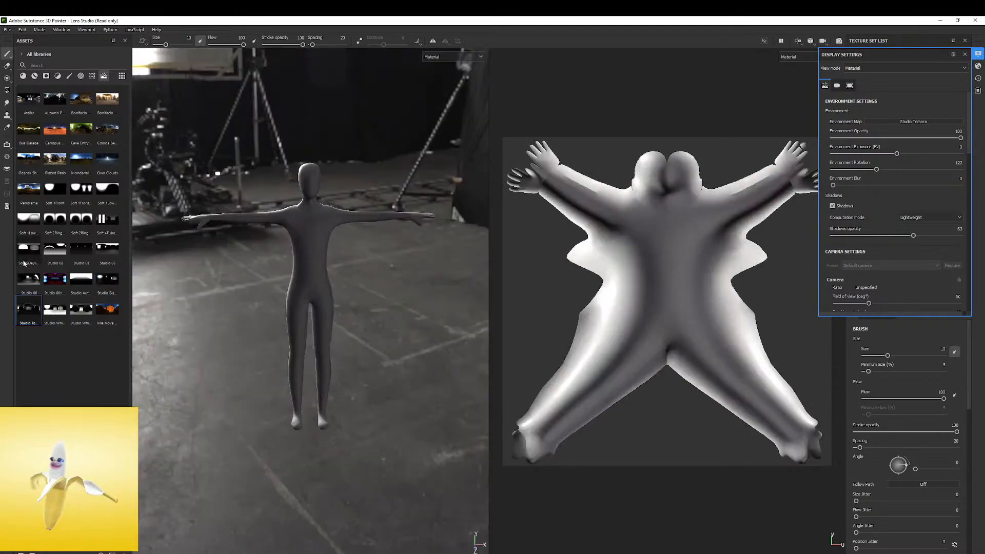
{"action": "left_click_drag", "start_coordinate": [101, 239], "coordinate": [257, 138]}
{"action": "right_click_drag", "start_coordinate": [397, 129], "coordinate": [319, 152], "text": "shift"}
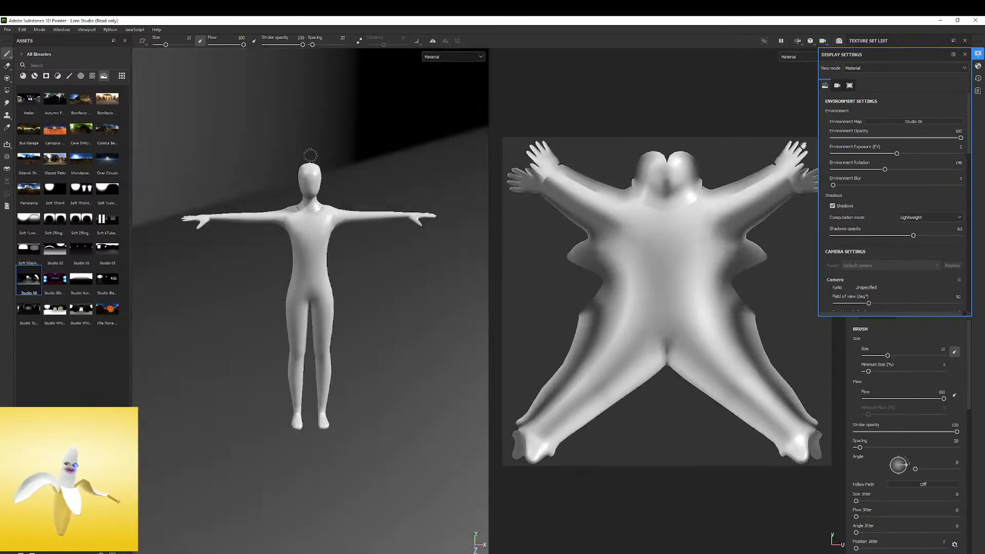
Apply the Studio Black Soft environment map and rotate its lighting around the body
{"action": "left_click_drag", "start_coordinate": [107, 282], "coordinate": [267, 197]}
{"action": "mouse_move", "coordinate": [416, 128]}
{"action": "right_mouse_down", "text": "shift"}
{"action": "mouse_move", "coordinate": [358, 149]}
{"action": "mouse_move", "coordinate": [366, 145]}
{"action": "right_mouse_up", "text": "shift"}
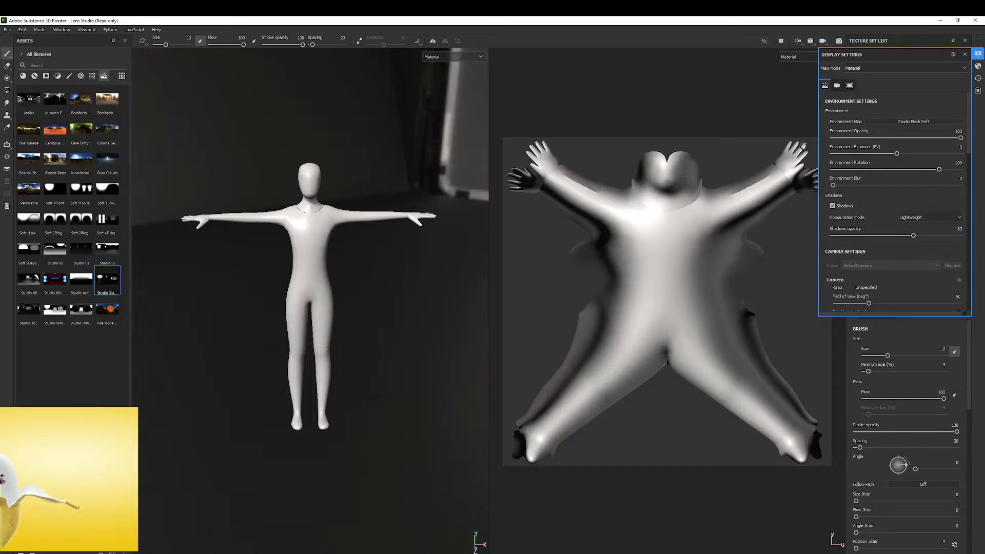
{"action": "mouse_move", "coordinate": [395, 233]}
{"action": "right_mouse_down", "text": "shift"}
{"action": "mouse_move", "coordinate": [385, 150]}
{"action": "mouse_move", "coordinate": [369, 149]}
{"action": "mouse_move", "coordinate": [381, 169]}
{"action": "right_mouse_up", "text": "shift"}
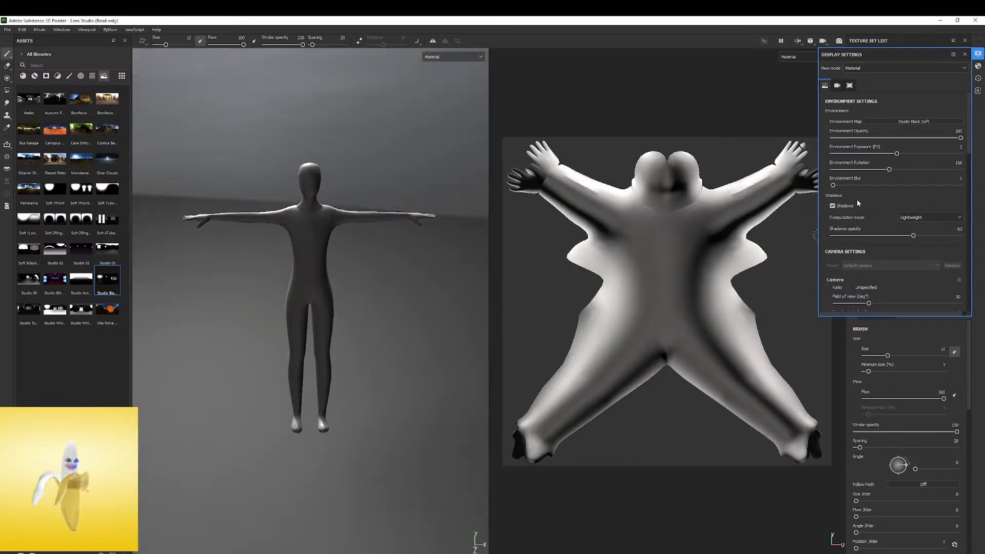
Set the environment opacity to 0, rotate the lighting to light the body's front, and close the display settings
{"action": "left_click_drag", "start_coordinate": [882, 136], "coordinate": [836, 150]}
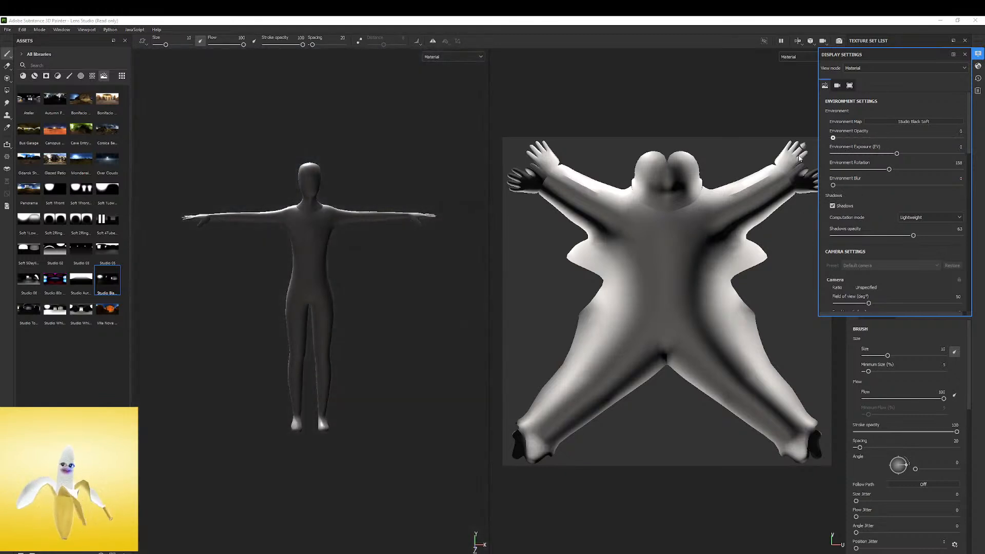
{"action": "mouse_move", "coordinate": [392, 162]}
{"action": "right_mouse_down", "text": "shift"}
{"action": "mouse_move", "coordinate": [442, 160]}
{"action": "mouse_move", "coordinate": [330, 161]}
{"action": "mouse_move", "coordinate": [376, 155]}
{"action": "right_mouse_up", "text": "shift"}
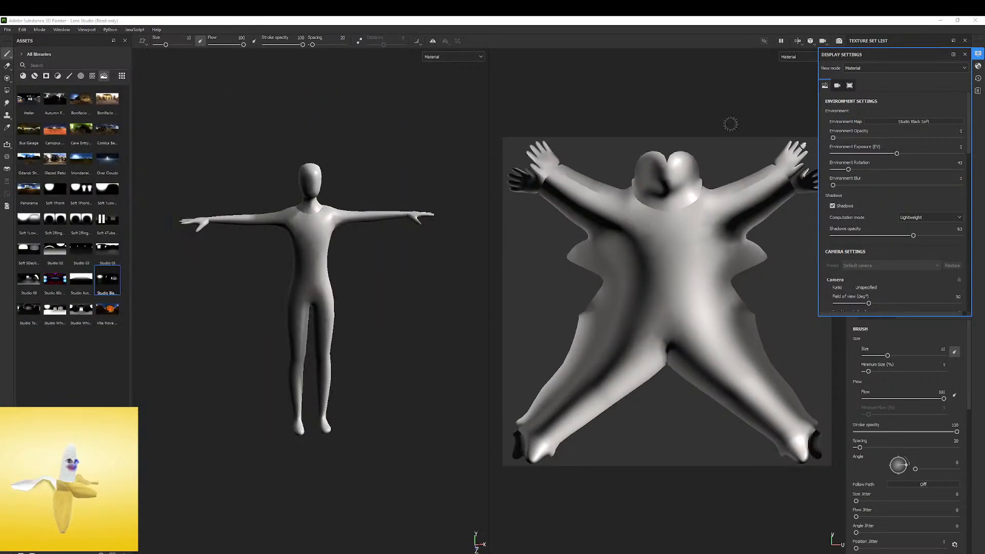
{"action": "left_click", "coordinate": [965, 54]}
Add a fill layer with a black base color and check the light reflections on the head
{"action": "scroll", "coordinate": [354, 244], "scroll_direction": "up", "scroll_amount": 6}
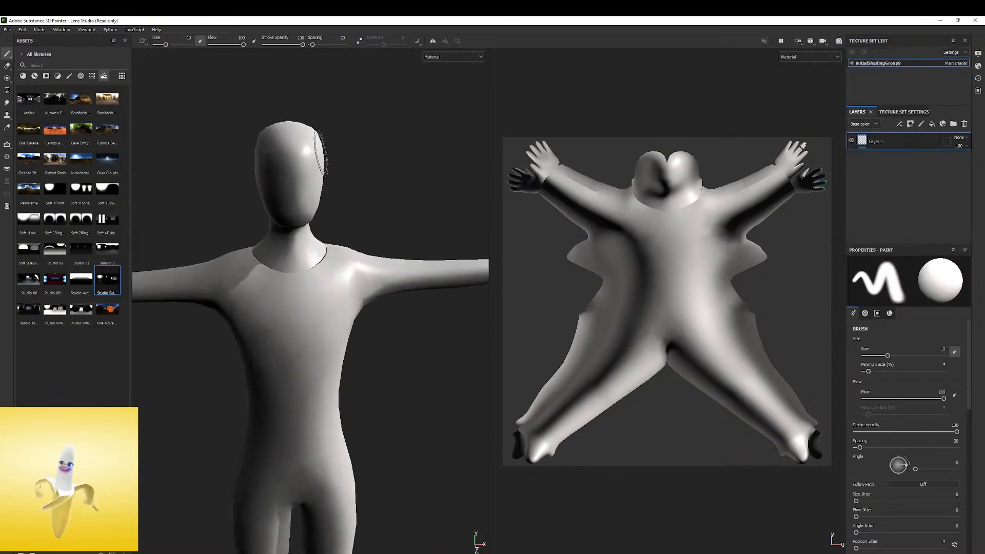
{"action": "left_click_drag", "start_coordinate": [354, 244], "coordinate": [347, 227], "text": "alt"}
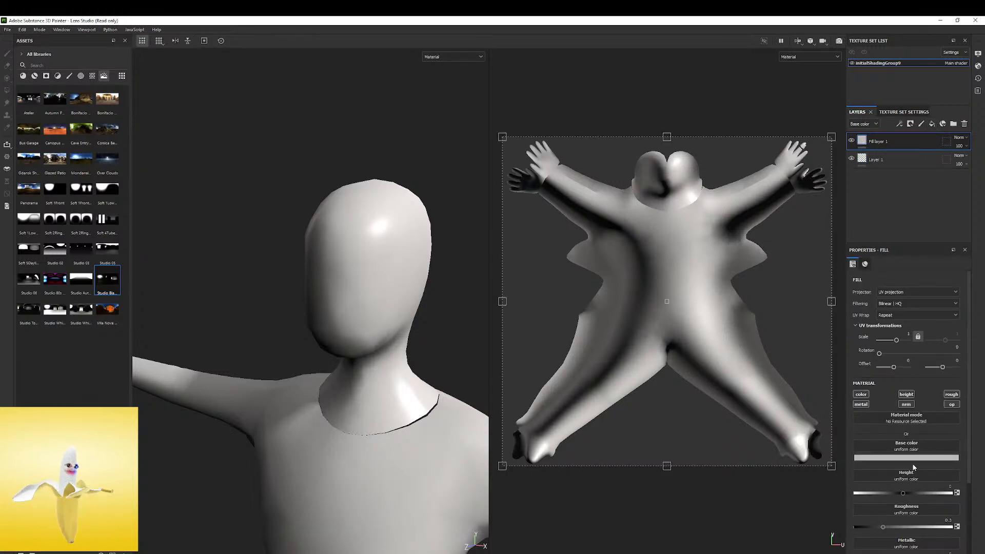
{"action": "left_click", "coordinate": [908, 459]}
{"action": "left_click_drag", "start_coordinate": [928, 498], "coordinate": [956, 550]}
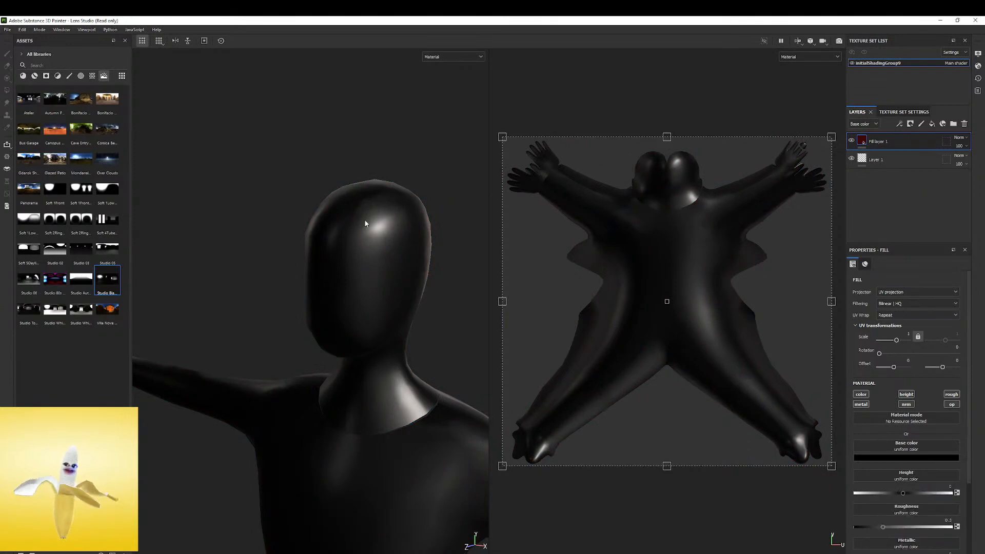
{"action": "scroll", "coordinate": [365, 224], "scroll_direction": "up", "scroll_amount": 3}
{"action": "left_click_drag", "start_coordinate": [349, 227], "coordinate": [381, 214], "text": "alt"}
{"action": "mouse_move", "coordinate": [381, 213]}
{"action": "right_mouse_down", "text": "shift"}
{"action": "mouse_move", "coordinate": [366, 216]}
{"action": "mouse_move", "coordinate": [393, 219]}
{"action": "right_mouse_up", "text": "shift"}
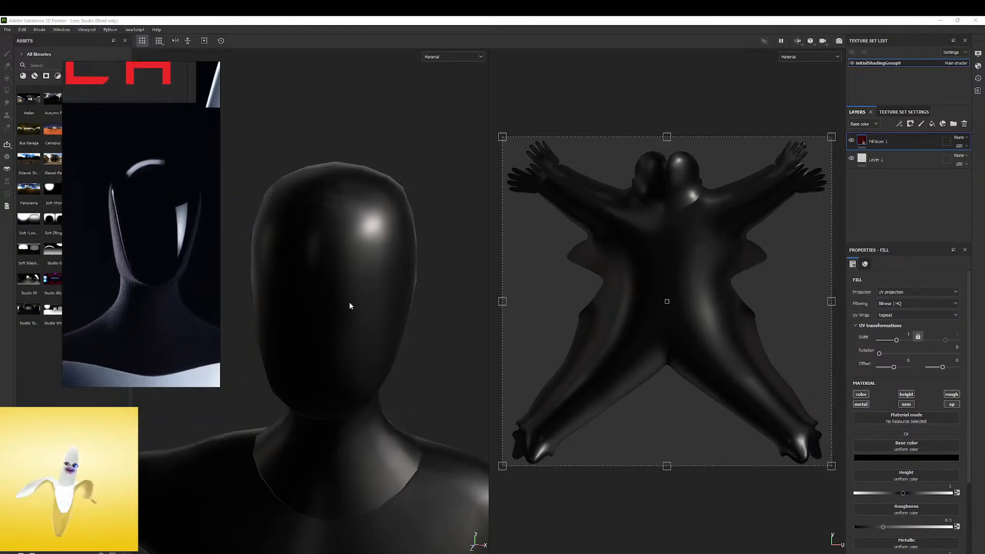
Try a roughness of about 0.62 on the black fill layer and check the head under rotated lighting
{"action": "right_click_drag", "start_coordinate": [412, 225], "coordinate": [380, 279], "text": "shift"}
{"action": "scroll", "coordinate": [897, 448], "scroll_direction": "down", "scroll_amount": 3}
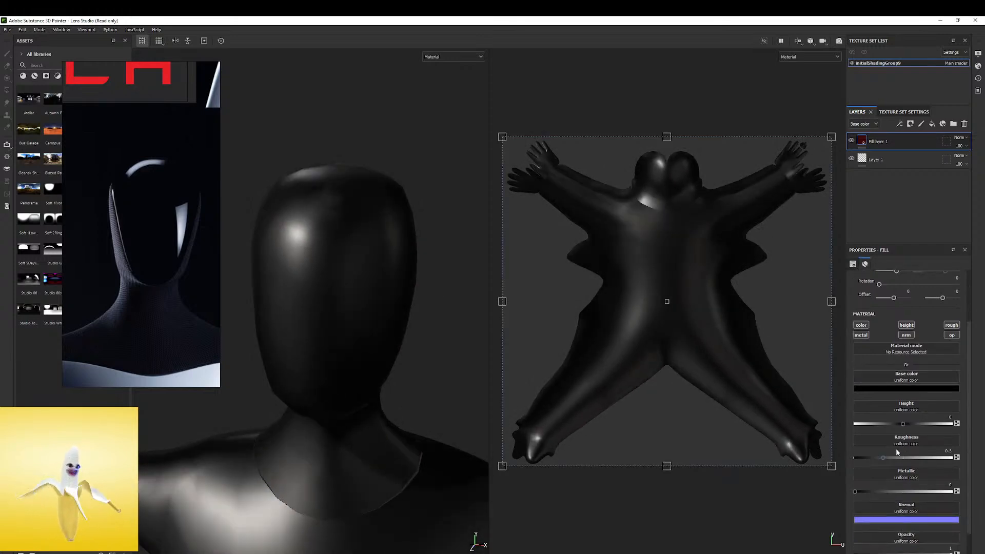
{"action": "left_click_drag", "start_coordinate": [883, 420], "coordinate": [916, 424]}
{"action": "mouse_move", "coordinate": [374, 300]}
{"action": "right_mouse_down", "text": "shift"}
{"action": "mouse_move", "coordinate": [375, 281]}
{"action": "mouse_move", "coordinate": [410, 282]}
{"action": "right_mouse_up", "text": "shift"}
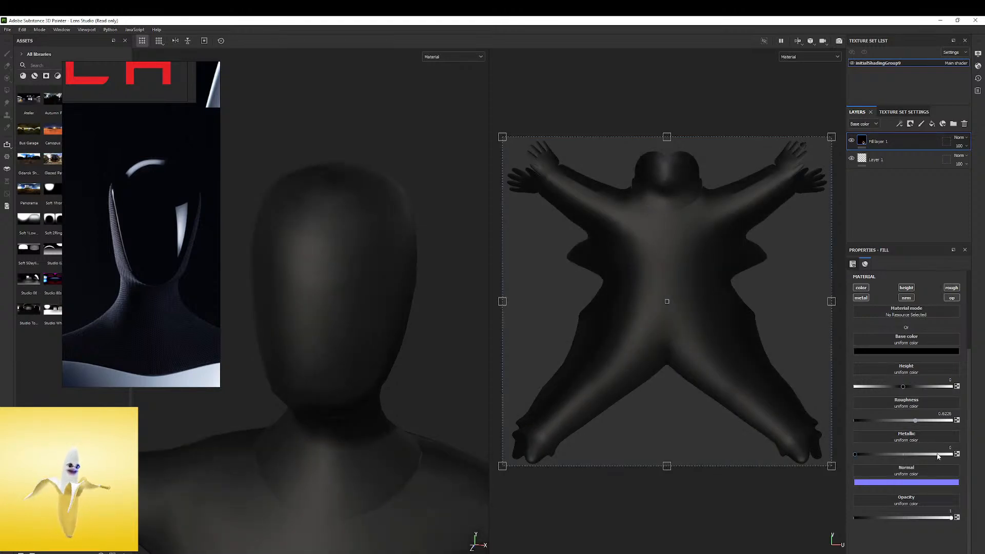
Set the black fill layer's roughness to 0 and rotate the lighting to check the head's glossy reflections
{"action": "left_click_drag", "start_coordinate": [915, 422], "coordinate": [846, 431]}
{"action": "right_click_drag", "start_coordinate": [452, 281], "coordinate": [367, 251], "text": "shift"}
{"action": "mouse_move", "coordinate": [368, 251]}
{"action": "left_mouse_down", "text": "alt"}
{"action": "mouse_move", "coordinate": [312, 259]}
{"action": "mouse_move", "coordinate": [359, 241]}
{"action": "left_mouse_up", "text": "alt"}
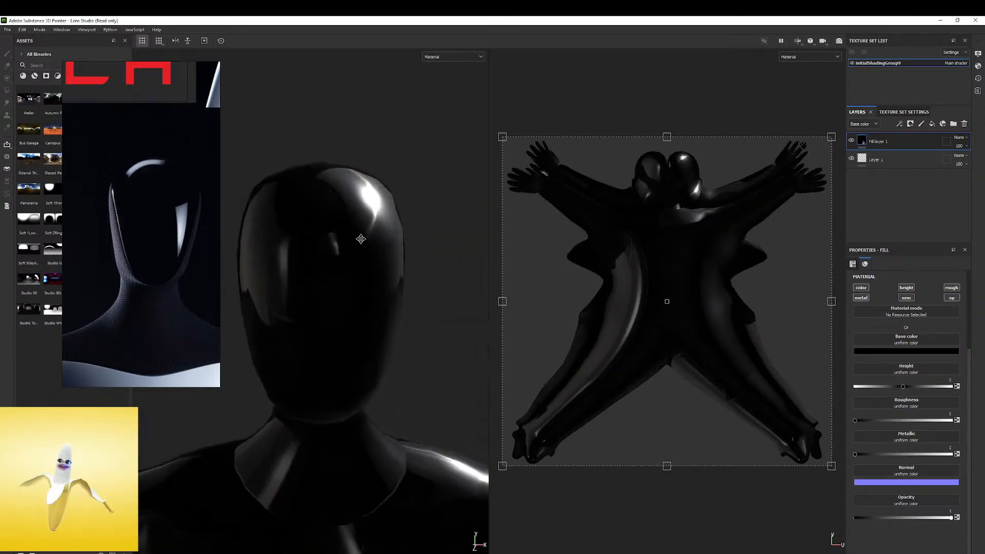
{"action": "right_click_drag", "start_coordinate": [360, 234], "coordinate": [402, 239], "text": "shift"}
{"action": "mouse_move", "coordinate": [403, 240]}
{"action": "left_mouse_down", "text": "alt"}
{"action": "mouse_move", "coordinate": [366, 241]}
{"action": "mouse_move", "coordinate": [405, 231]}
{"action": "mouse_move", "coordinate": [381, 286]}
{"action": "mouse_move", "coordinate": [403, 231]}
{"action": "mouse_move", "coordinate": [413, 231]}
{"action": "mouse_move", "coordinate": [401, 242]}
{"action": "left_mouse_up", "text": "alt"}
{"action": "mouse_move", "coordinate": [399, 244]}
{"action": "right_mouse_down", "text": "shift"}
{"action": "mouse_move", "coordinate": [346, 251]}
{"action": "mouse_move", "coordinate": [352, 310]}
{"action": "mouse_move", "coordinate": [330, 268]}
{"action": "mouse_move", "coordinate": [390, 254]}
{"action": "right_mouse_up", "text": "shift"}
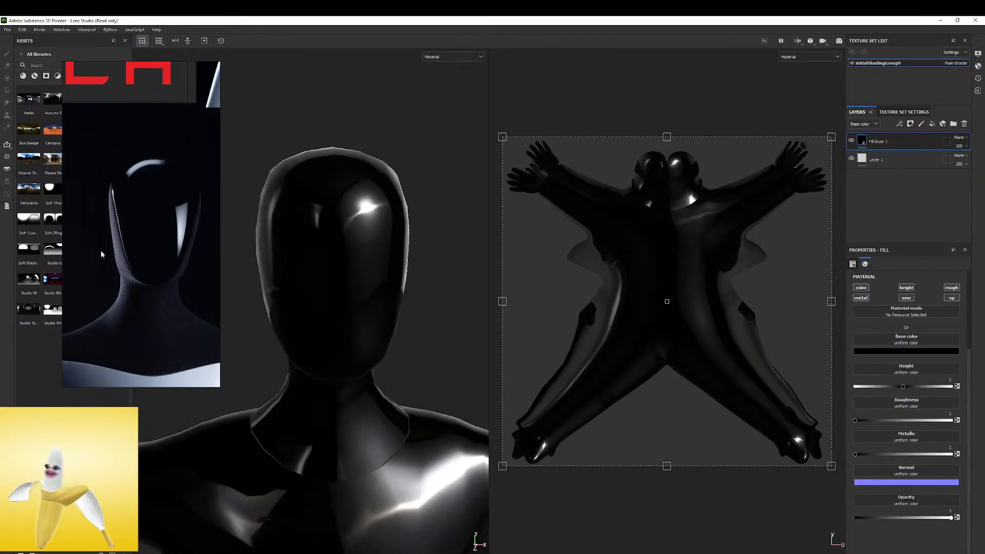
Try Soft 4TubeBank 2BackFlags and other soft and studio environment maps on the glossy head beside the reference image
{"action": "left_click_drag", "start_coordinate": [108, 219], "coordinate": [271, 219]}
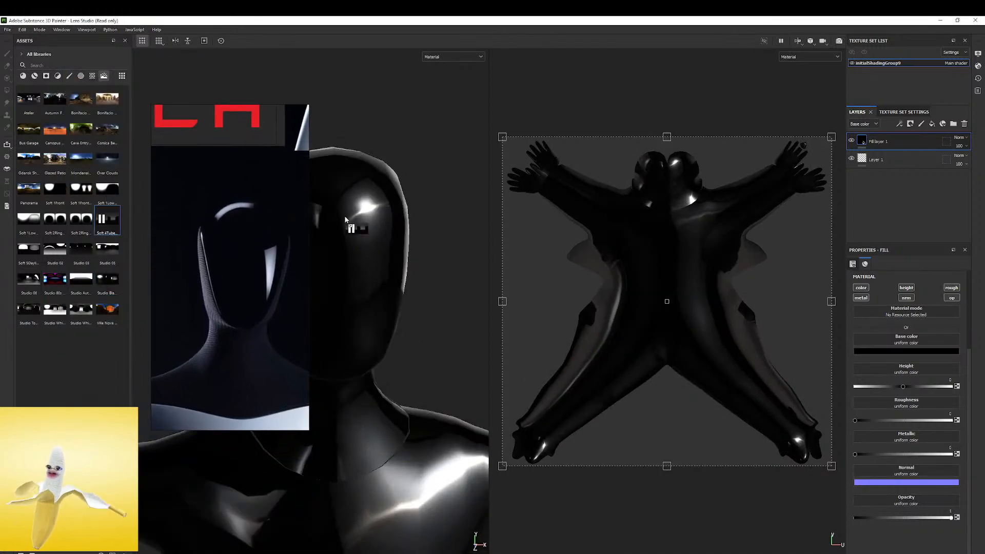
{"action": "right_click_drag", "start_coordinate": [218, 295], "coordinate": [189, 272]}
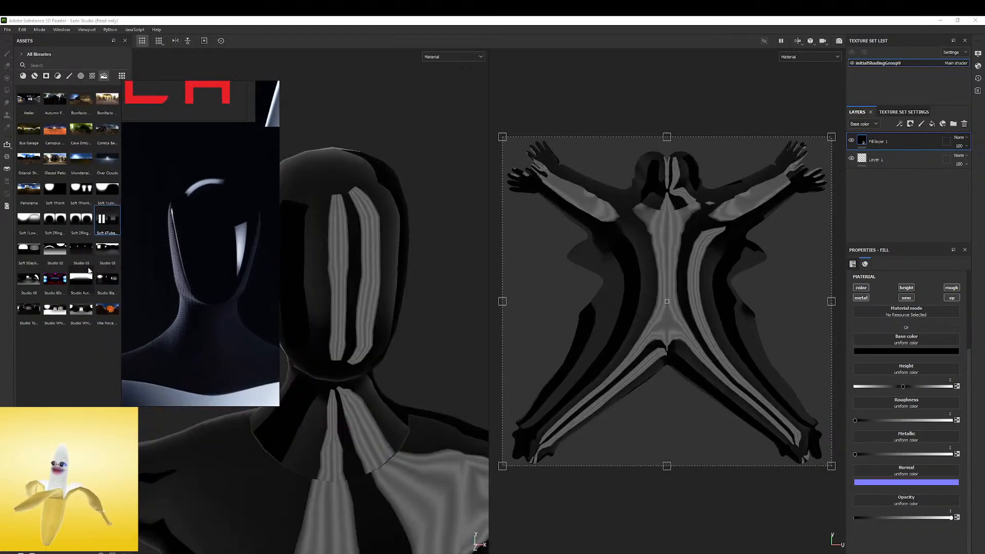
{"action": "left_click_drag", "start_coordinate": [55, 309], "coordinate": [425, 285]}
{"action": "left_click_drag", "start_coordinate": [55, 219], "coordinate": [426, 227]}
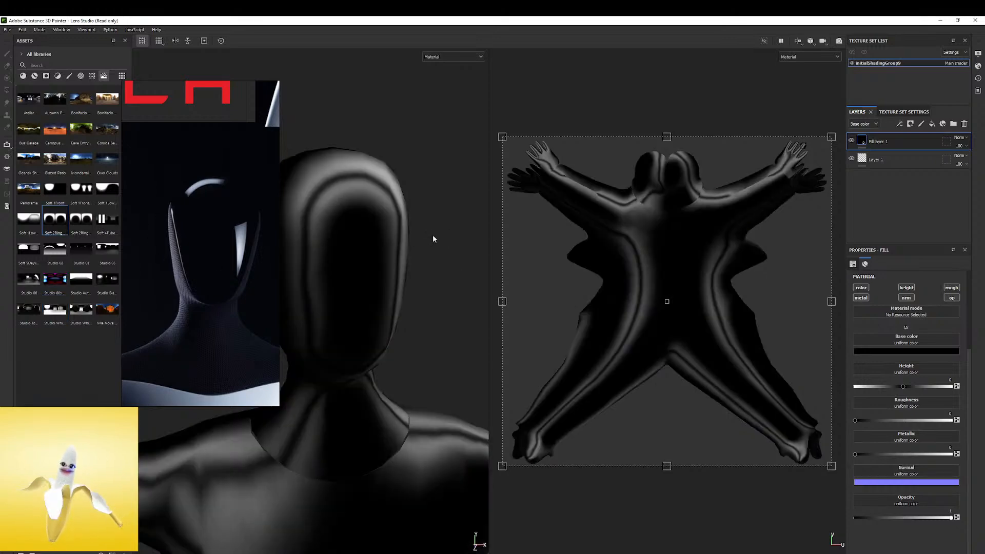
{"action": "right_click_drag", "start_coordinate": [433, 215], "coordinate": [271, 232], "text": "shift"}
{"action": "left_click", "coordinate": [83, 193]}
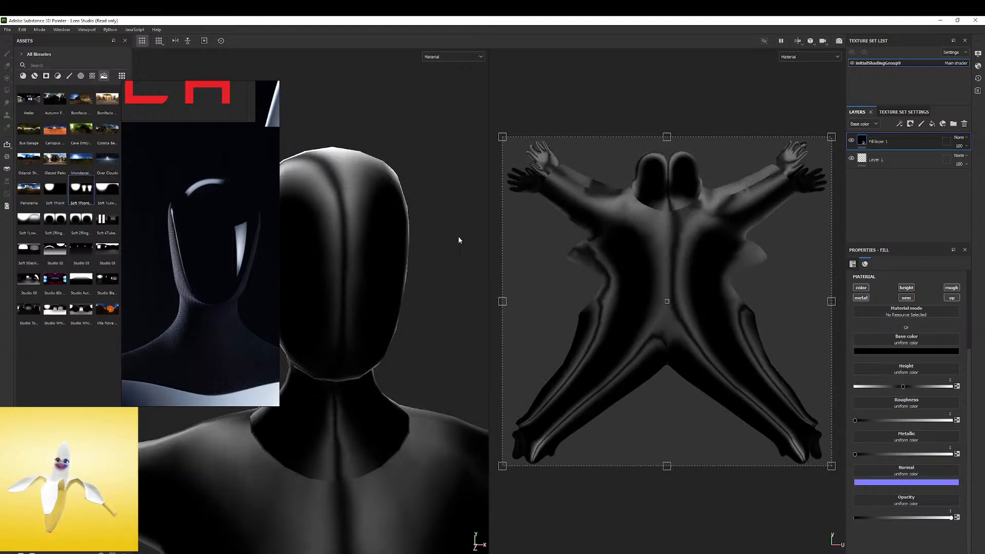
{"action": "right_click_drag", "start_coordinate": [454, 243], "coordinate": [428, 239], "text": "shift"}
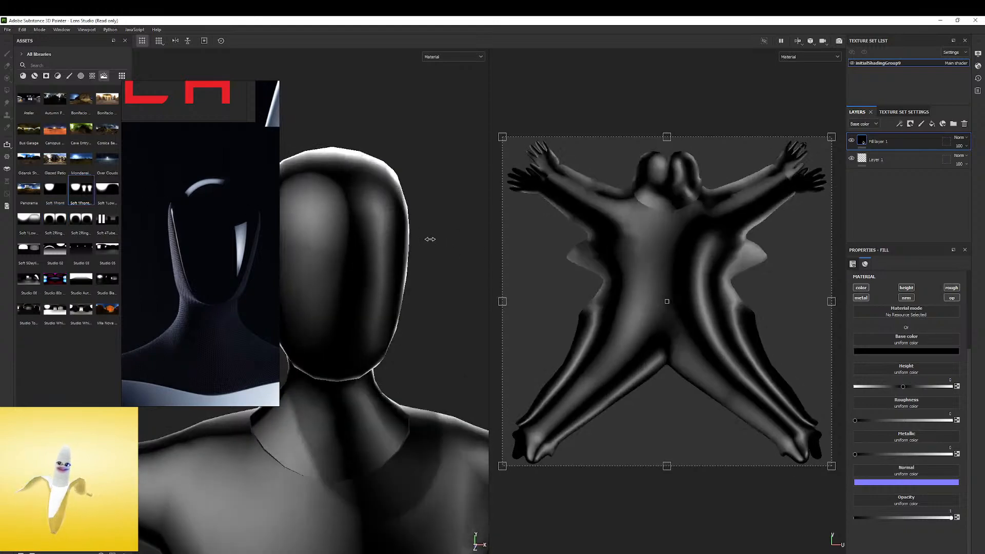
Apply the Studio Black Soft environment map again and rotate its highlights across the glossy head
{"action": "left_click", "coordinate": [107, 280]}
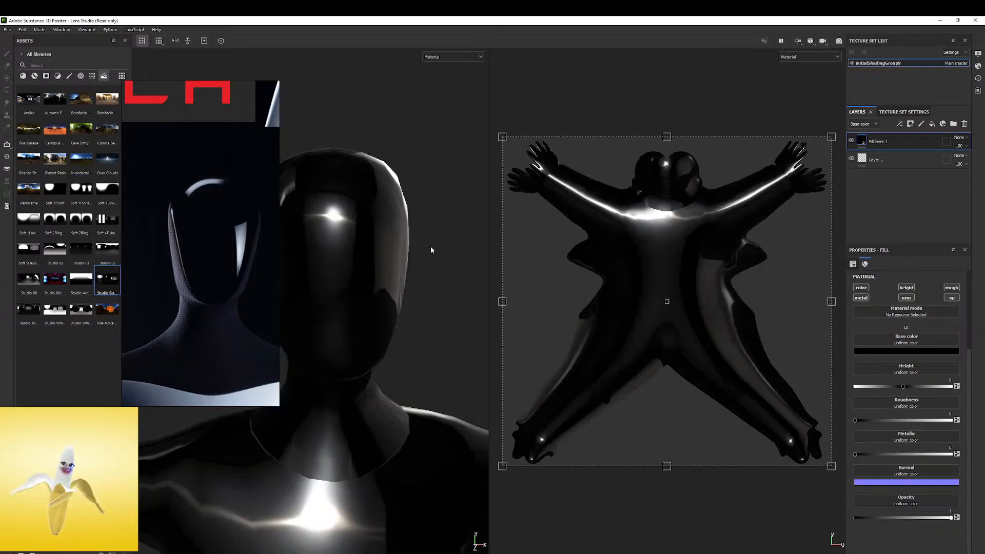
{"action": "right_click_drag", "start_coordinate": [436, 246], "coordinate": [421, 237], "text": "shift"}
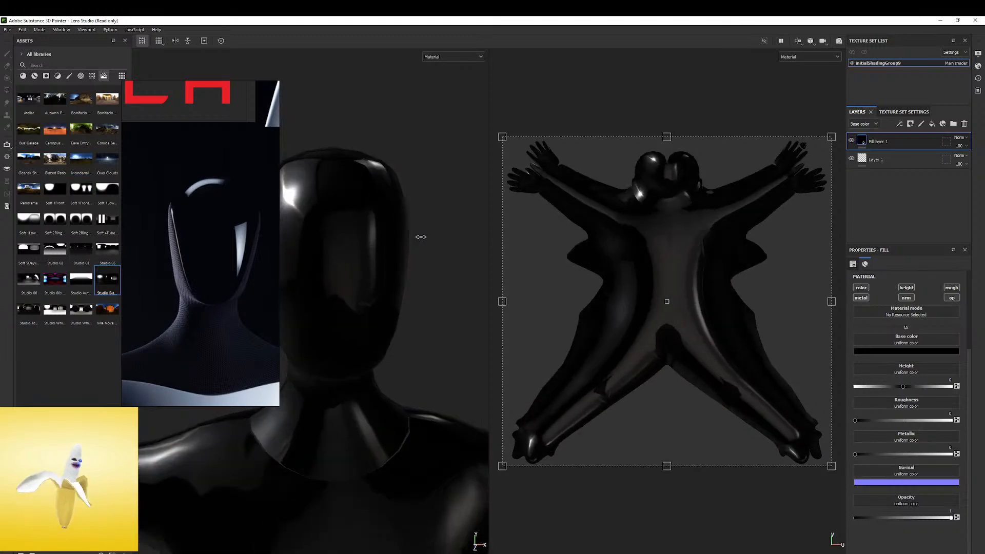
{"action": "left_click_drag", "start_coordinate": [421, 243], "coordinate": [357, 233], "text": "alt"}
Examine the black body from the side and compare it with the robot's faceplate, neck and torso in the reference image
{"action": "right_click_drag", "start_coordinate": [356, 233], "coordinate": [405, 299], "text": "alt"}
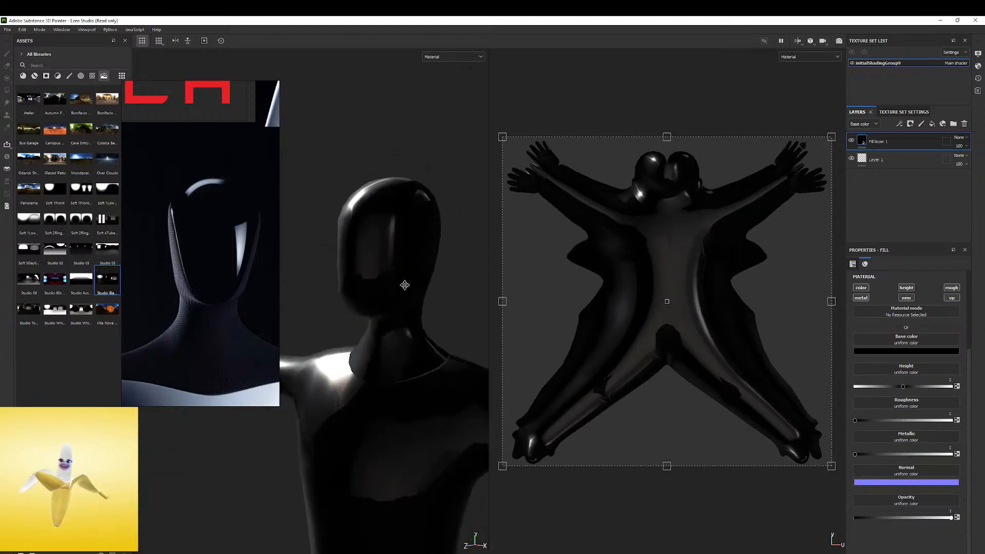
{"action": "middle_click_drag", "start_coordinate": [405, 299], "coordinate": [428, 245], "text": "alt"}
{"action": "left_click_drag", "start_coordinate": [429, 245], "coordinate": [321, 193], "text": "alt"}
{"action": "scroll", "coordinate": [219, 245], "scroll_direction": "down", "scroll_amount": 4}
{"action": "scroll", "coordinate": [219, 245], "scroll_direction": "down", "scroll_amount": 3}
{"action": "scroll", "coordinate": [197, 340], "scroll_direction": "up", "scroll_amount": 5}
{"action": "scroll", "coordinate": [197, 340], "scroll_direction": "up", "scroll_amount": 8}
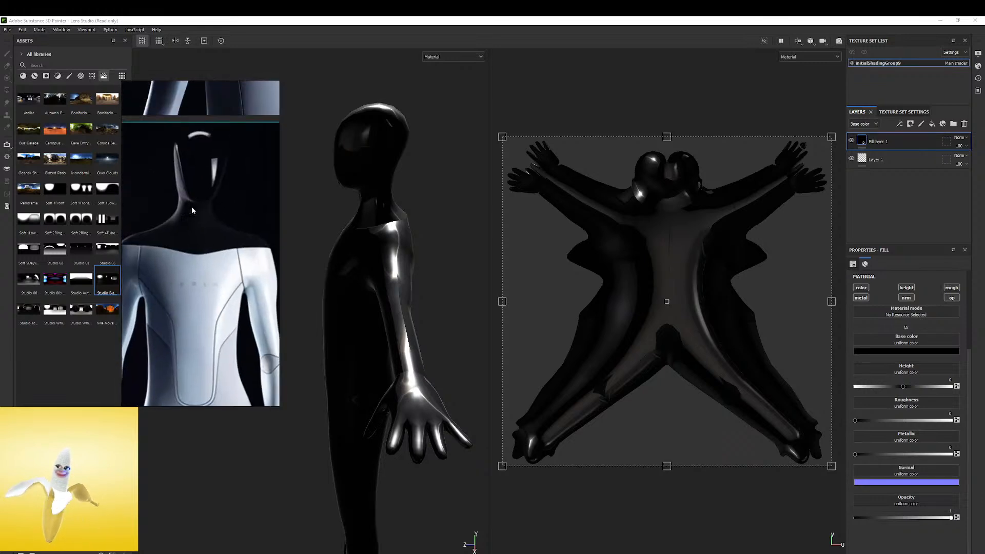
{"action": "middle_click_drag", "start_coordinate": [210, 143], "coordinate": [209, 281]}
{"action": "scroll", "coordinate": [203, 254], "scroll_direction": "down", "scroll_amount": 3}
{"action": "scroll", "coordinate": [189, 276], "scroll_direction": "up", "scroll_amount": 3}
{"action": "middle_click_drag", "start_coordinate": [207, 205], "coordinate": [181, 353]}
{"action": "scroll", "coordinate": [201, 202], "scroll_direction": "up", "scroll_amount": 3}
{"action": "scroll", "coordinate": [194, 254], "scroll_direction": "down", "scroll_amount": 5}
{"action": "middle_click_drag", "start_coordinate": [207, 235], "coordinate": [208, 293]}
{"action": "scroll", "coordinate": [207, 261], "scroll_direction": "up", "scroll_amount": 3}
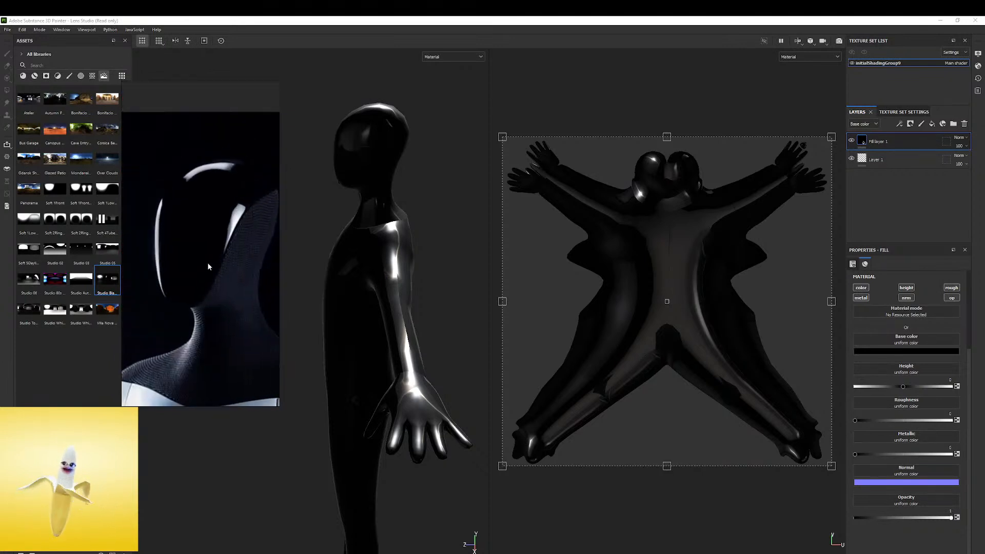
Reposition the robot reference beside the model and add a black mask to the black fill layer
{"action": "scroll", "coordinate": [215, 255], "scroll_direction": "down", "scroll_amount": 1}
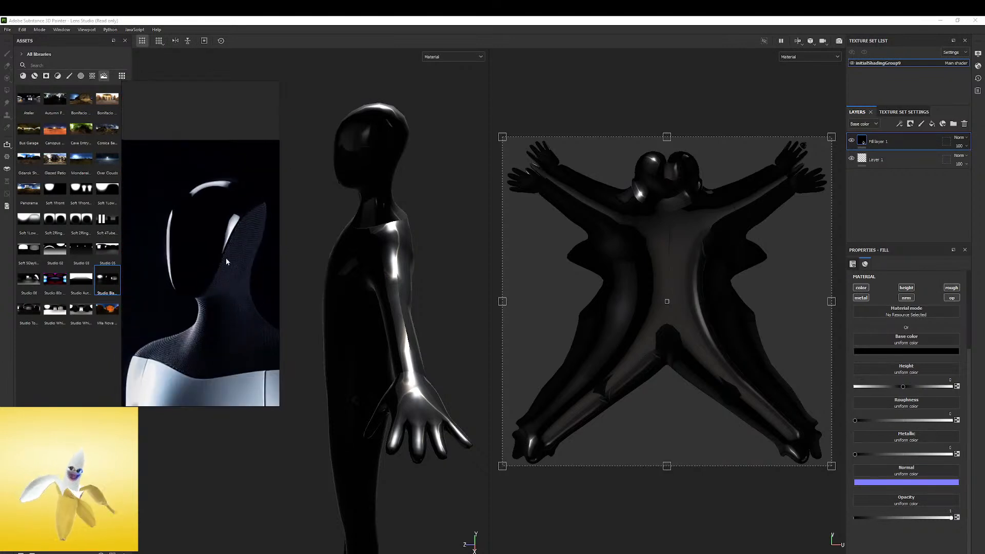
{"action": "left_click_drag", "start_coordinate": [226, 258], "coordinate": [187, 248]}
{"action": "right_click", "coordinate": [863, 140]}
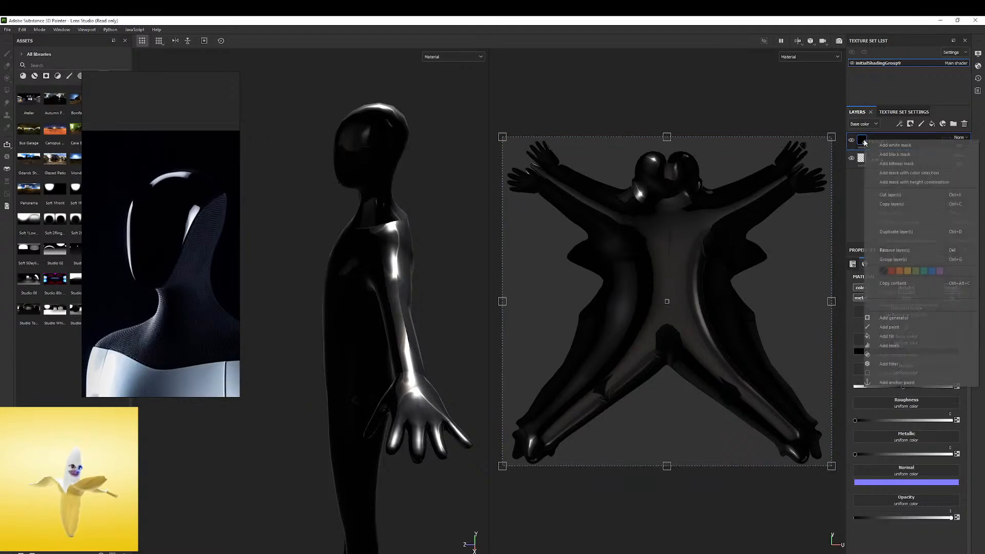
{"action": "left_click", "coordinate": [893, 155]}
{"action": "left_click_drag", "start_coordinate": [372, 151], "coordinate": [456, 148], "text": "alt"}
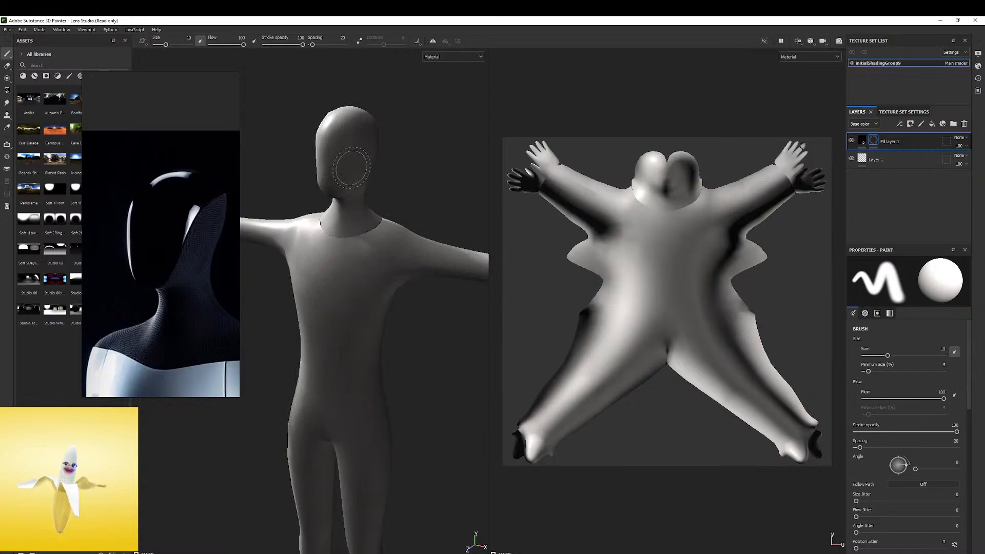
Examine the masked body's head, neck and torso from several angles
{"action": "left_click_drag", "start_coordinate": [348, 174], "coordinate": [411, 72], "text": "alt"}
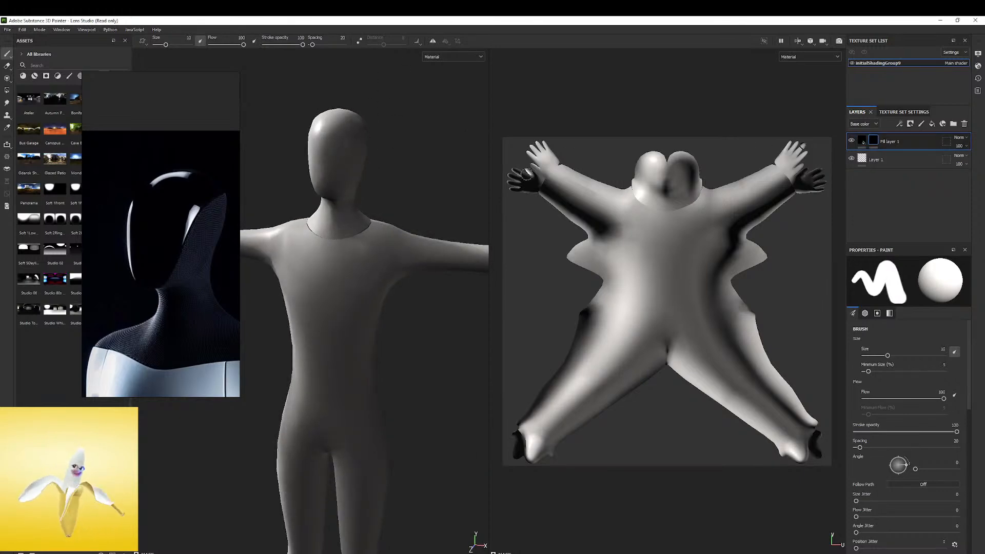
{"action": "left_click_drag", "start_coordinate": [450, 200], "coordinate": [276, 332]}
{"action": "left_click_drag", "start_coordinate": [290, 233], "coordinate": [375, 313]}
{"action": "mouse_move", "coordinate": [314, 123]}
{"action": "left_mouse_down"}
{"action": "mouse_move", "coordinate": [362, 123]}
{"action": "mouse_move", "coordinate": [315, 167]}
{"action": "left_mouse_up"}
{"action": "left_click_drag", "start_coordinate": [246, 254], "coordinate": [359, 224]}
{"action": "left_click_drag", "start_coordinate": [480, 258], "coordinate": [377, 288]}
{"action": "left_click_drag", "start_coordinate": [297, 323], "coordinate": [367, 316]}
{"action": "left_click_drag", "start_coordinate": [376, 423], "coordinate": [343, 471]}
{"action": "left_click_drag", "start_coordinate": [373, 344], "coordinate": [332, 279], "text": "alt"}
{"action": "scroll", "coordinate": [404, 160], "scroll_direction": "up", "scroll_amount": 5}
{"action": "middle_click_drag", "start_coordinate": [404, 160], "coordinate": [392, 288], "text": "alt"}
{"action": "left_click_drag", "start_coordinate": [391, 288], "coordinate": [382, 277], "text": "alt"}
{"action": "mouse_move", "coordinate": [383, 278]}
{"action": "right_mouse_down", "text": "shift"}
{"action": "mouse_move", "coordinate": [363, 280]}
{"action": "mouse_move", "coordinate": [382, 288]}
{"action": "right_mouse_up", "text": "shift"}
{"action": "key", "text": "ctrl+z"}
{"action": "key", "text": "ctrl+z"}
{"action": "key", "text": "ctrl+z"}
{"action": "key", "text": "ctrl+z"}
{"action": "key", "text": "ctrl+z"}
{"action": "key", "text": "ctrl+z"}
{"action": "key", "text": "ctrl+z"}
Reduce the brush size to 2.31, undo the test stroke on the face, and turn on mirror symmetry
{"action": "mouse_move", "coordinate": [385, 290]}
{"action": "left_mouse_down", "text": "alt"}
{"action": "mouse_move", "coordinate": [394, 288]}
{"action": "mouse_move", "coordinate": [382, 281]}
{"action": "left_mouse_up", "text": "alt"}
{"action": "mouse_move", "coordinate": [370, 278]}
{"action": "middle_mouse_down", "text": "alt"}
{"action": "mouse_move", "coordinate": [409, 224]}
{"action": "mouse_move", "coordinate": [341, 215]}
{"action": "middle_mouse_up", "text": "alt"}
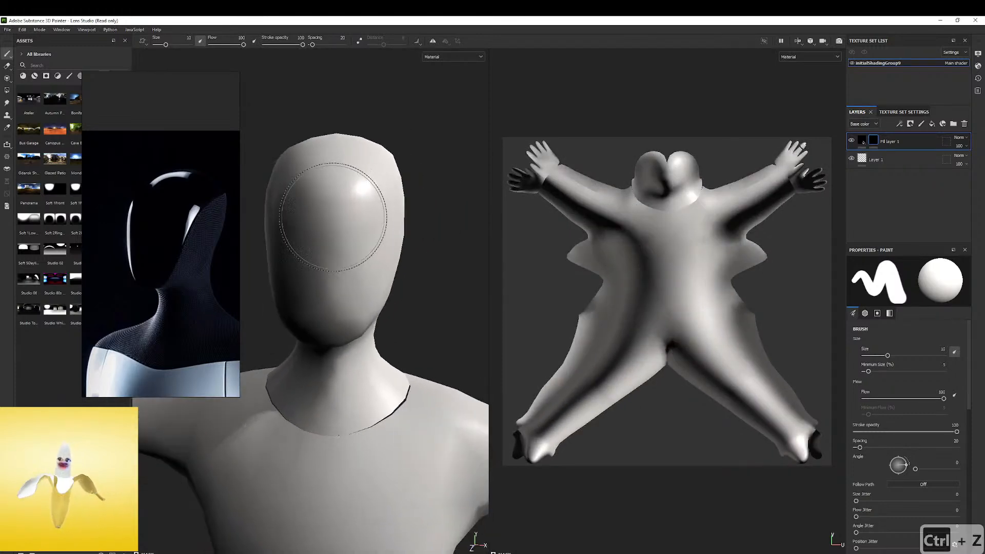
{"action": "scroll", "coordinate": [340, 216], "scroll_direction": "up", "scroll_amount": 5}
{"action": "right_click_drag", "start_coordinate": [430, 209], "coordinate": [425, 211], "text": "ctrl"}
{"action": "left_click_drag", "start_coordinate": [425, 212], "coordinate": [391, 221], "text": "alt"}
{"action": "right_click_drag", "start_coordinate": [391, 220], "coordinate": [407, 209], "text": "ctrl"}
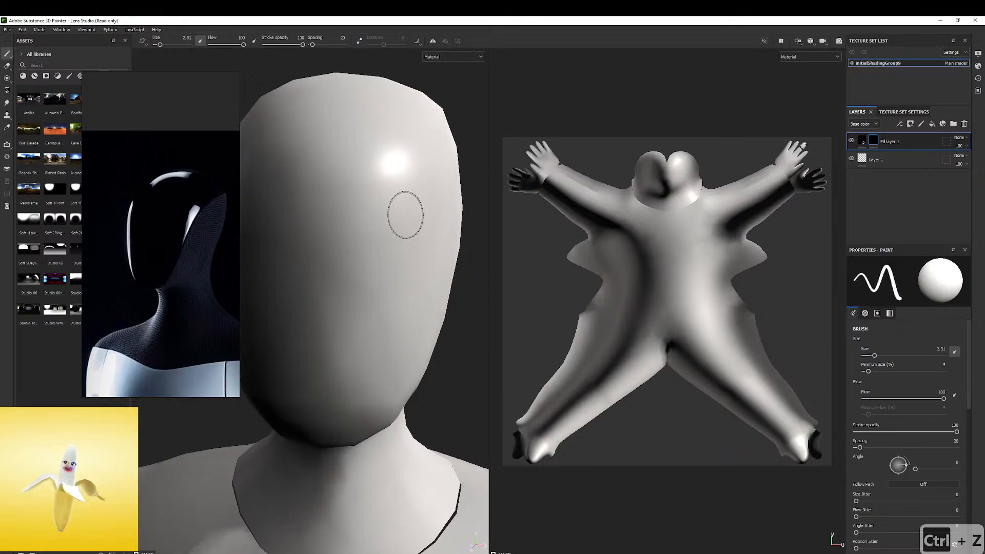
{"action": "left_click_drag", "start_coordinate": [407, 209], "coordinate": [374, 202], "text": "alt"}
{"action": "mouse_move", "coordinate": [428, 171]}
{"action": "left_mouse_down"}
{"action": "mouse_move", "coordinate": [406, 221]}
{"action": "mouse_move", "coordinate": [315, 298]}
{"action": "mouse_move", "coordinate": [385, 149]}
{"action": "mouse_move", "coordinate": [441, 267]}
{"action": "mouse_move", "coordinate": [432, 169]}
{"action": "mouse_move", "coordinate": [417, 221]}
{"action": "mouse_move", "coordinate": [411, 152]}
{"action": "left_mouse_up"}
{"action": "key", "text": "ctrl+z"}
{"action": "left_click", "coordinate": [434, 44]}
Paint the central area of the face into the fill layer's mask with mirrored strokes to start the black faceplate
{"action": "right_click_drag", "start_coordinate": [433, 178], "coordinate": [409, 200], "text": "alt"}
{"action": "middle_click_drag", "start_coordinate": [409, 200], "coordinate": [409, 257], "text": "alt"}
{"action": "left_click_drag", "start_coordinate": [409, 257], "coordinate": [382, 271], "text": "alt"}
{"action": "right_click_drag", "start_coordinate": [383, 271], "coordinate": [335, 273], "text": "alt"}
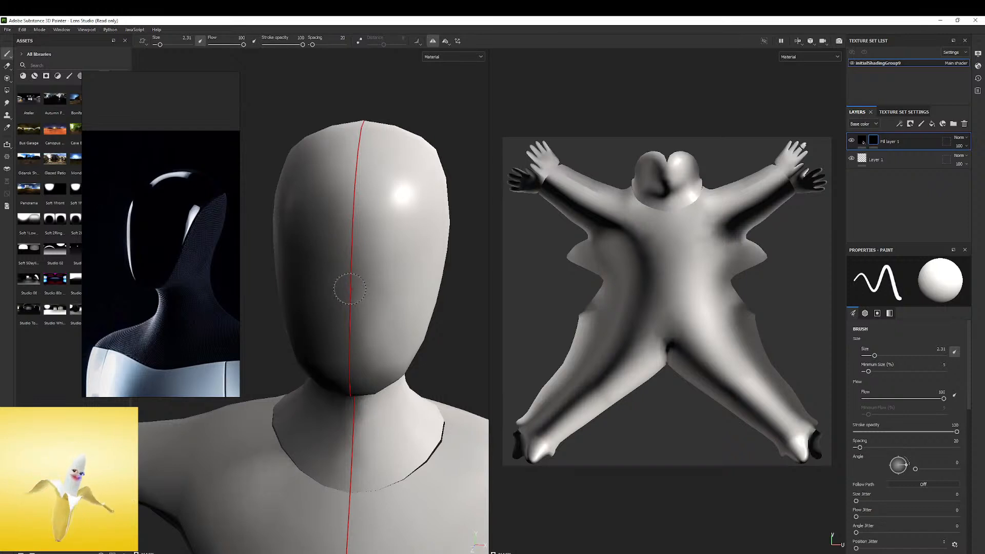
{"action": "right_click", "coordinate": [353, 355]}
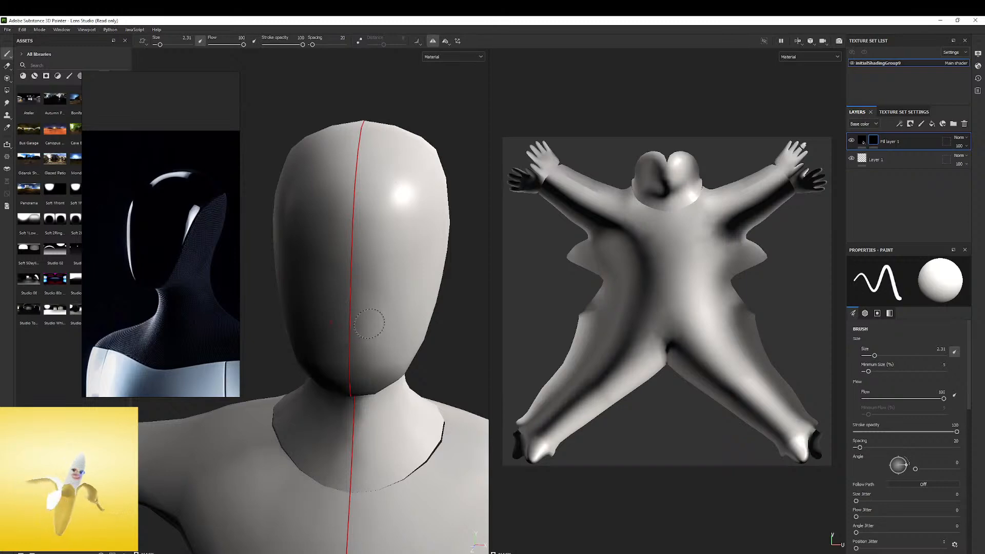
{"action": "right_click_drag", "start_coordinate": [367, 324], "coordinate": [383, 324], "text": "ctrl"}
{"action": "mouse_move", "coordinate": [365, 317]}
{"action": "left_mouse_down"}
{"action": "mouse_move", "coordinate": [353, 323]}
{"action": "mouse_move", "coordinate": [374, 319]}
{"action": "mouse_move", "coordinate": [372, 329]}
{"action": "left_mouse_up"}
{"action": "mouse_move", "coordinate": [372, 329]}
{"action": "left_mouse_down", "text": "alt"}
{"action": "mouse_move", "coordinate": [405, 321]}
{"action": "mouse_move", "coordinate": [410, 280]}
{"action": "mouse_move", "coordinate": [359, 269]}
{"action": "mouse_move", "coordinate": [387, 255]}
{"action": "mouse_move", "coordinate": [359, 283]}
{"action": "left_mouse_up", "text": "alt"}
{"action": "middle_click_drag", "start_coordinate": [357, 323], "coordinate": [285, 282], "text": "alt"}
{"action": "mouse_move", "coordinate": [313, 328]}
{"action": "left_mouse_down"}
{"action": "mouse_move", "coordinate": [362, 332]}
{"action": "mouse_move", "coordinate": [381, 308]}
{"action": "left_mouse_up"}
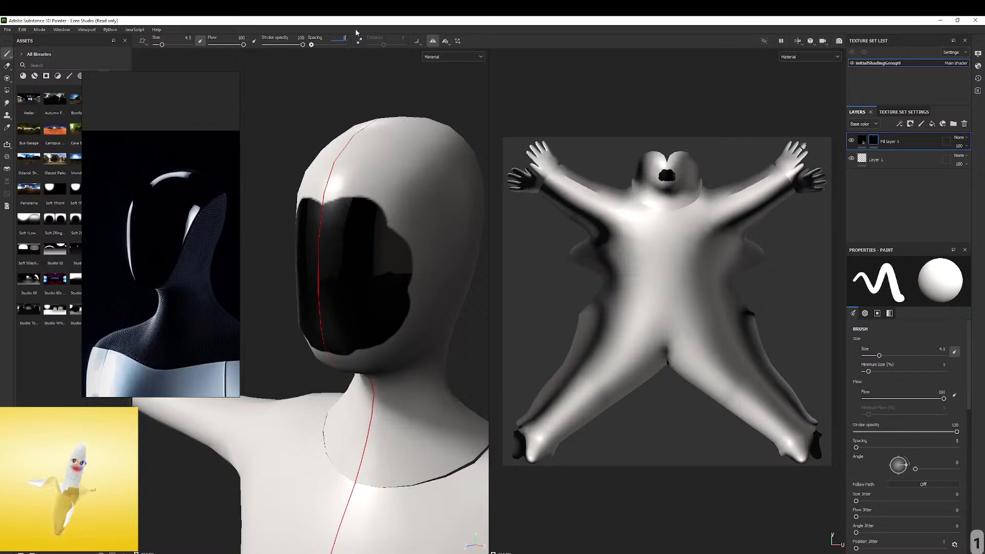
Set the brush spacing to 1 and paint the faceplate outward to the sides, chin and forehead
{"action": "key", "text": "Return"}
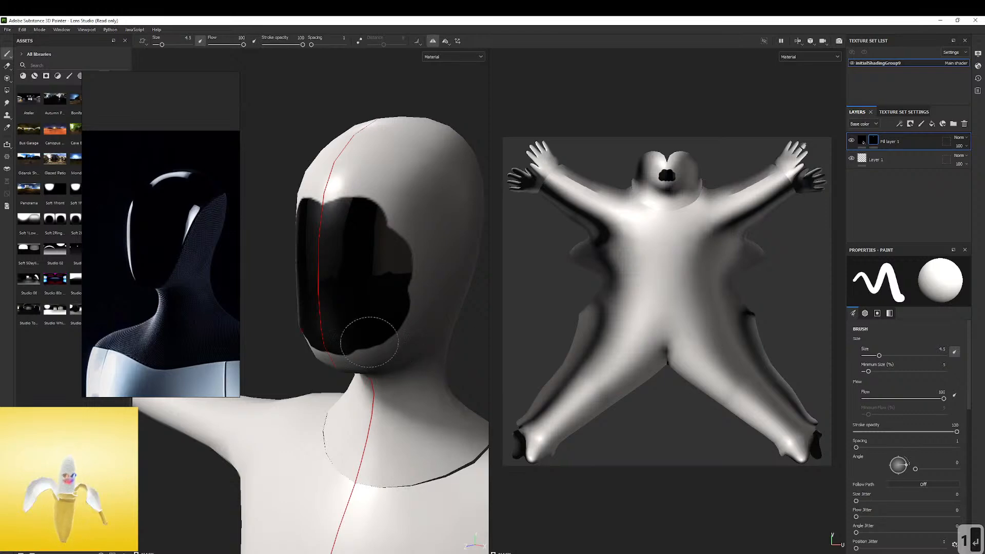
{"action": "mouse_move", "coordinate": [342, 343]}
{"action": "left_mouse_down"}
{"action": "mouse_move", "coordinate": [403, 300]}
{"action": "mouse_move", "coordinate": [393, 203]}
{"action": "mouse_move", "coordinate": [344, 204]}
{"action": "mouse_move", "coordinate": [362, 170]}
{"action": "mouse_move", "coordinate": [394, 184]}
{"action": "mouse_move", "coordinate": [416, 241]}
{"action": "left_mouse_up"}
{"action": "scroll", "coordinate": [406, 202], "scroll_direction": "down", "scroll_amount": 2}
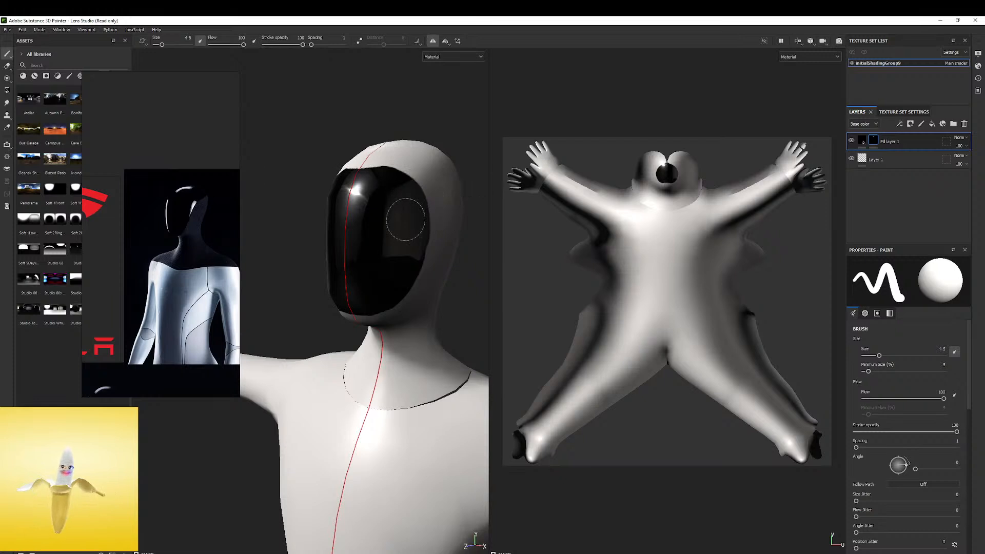
{"action": "mouse_move", "coordinate": [415, 218]}
{"action": "left_mouse_down"}
{"action": "mouse_move", "coordinate": [429, 156]}
{"action": "mouse_move", "coordinate": [381, 161]}
{"action": "mouse_move", "coordinate": [370, 209]}
{"action": "mouse_move", "coordinate": [318, 282]}
{"action": "left_mouse_up"}
{"action": "scroll", "coordinate": [395, 174], "scroll_direction": "down", "scroll_amount": 1}
{"action": "left_click_drag", "start_coordinate": [297, 241], "coordinate": [325, 247]}
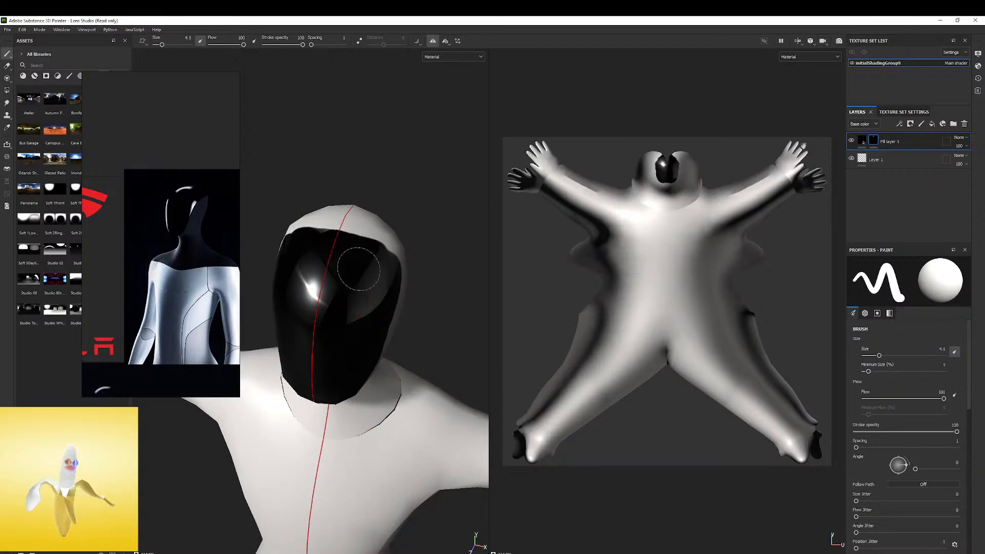
Paint along the faceplate's side and jaw edges, enlarge the brush to 8.08, and undo the last stroke
{"action": "left_click_drag", "start_coordinate": [354, 275], "coordinate": [358, 332], "text": "alt"}
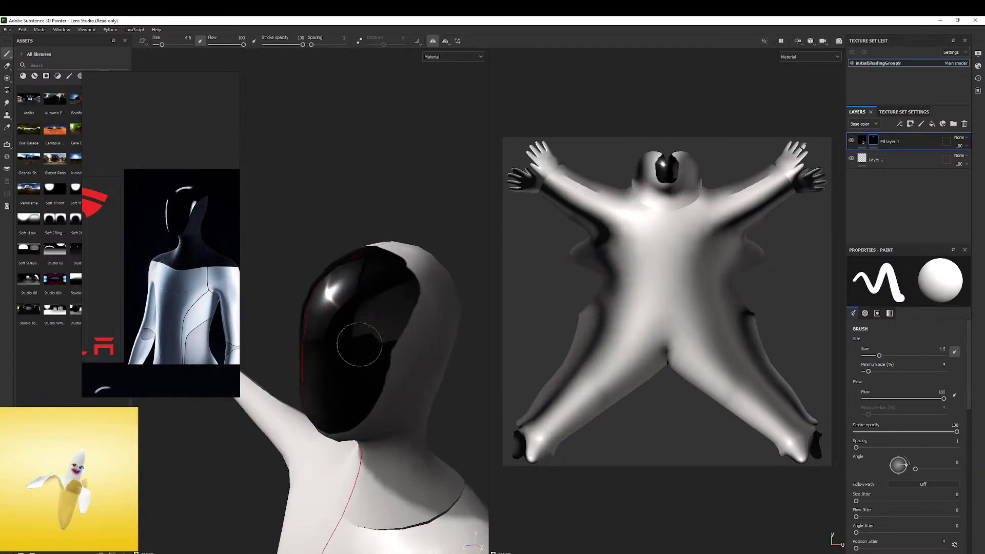
{"action": "left_click_drag", "start_coordinate": [349, 387], "coordinate": [346, 340], "text": "alt"}
{"action": "right_click_drag", "start_coordinate": [333, 425], "coordinate": [338, 391], "text": "ctrl"}
{"action": "mouse_move", "coordinate": [363, 315]}
{"action": "left_mouse_down", "text": "alt"}
{"action": "mouse_move", "coordinate": [380, 348]}
{"action": "mouse_move", "coordinate": [350, 365]}
{"action": "left_mouse_up", "text": "alt"}
{"action": "key", "text": "ctrl+z"}
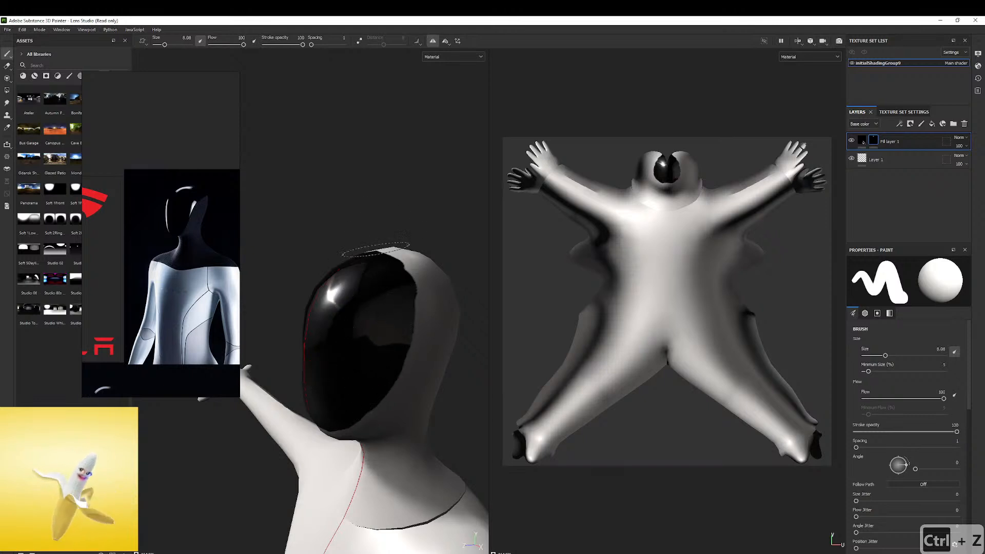
Turn on Lazy Mouse for the brush and try a stroke down the faceplate's side edge
{"action": "left_click", "coordinate": [445, 42]}
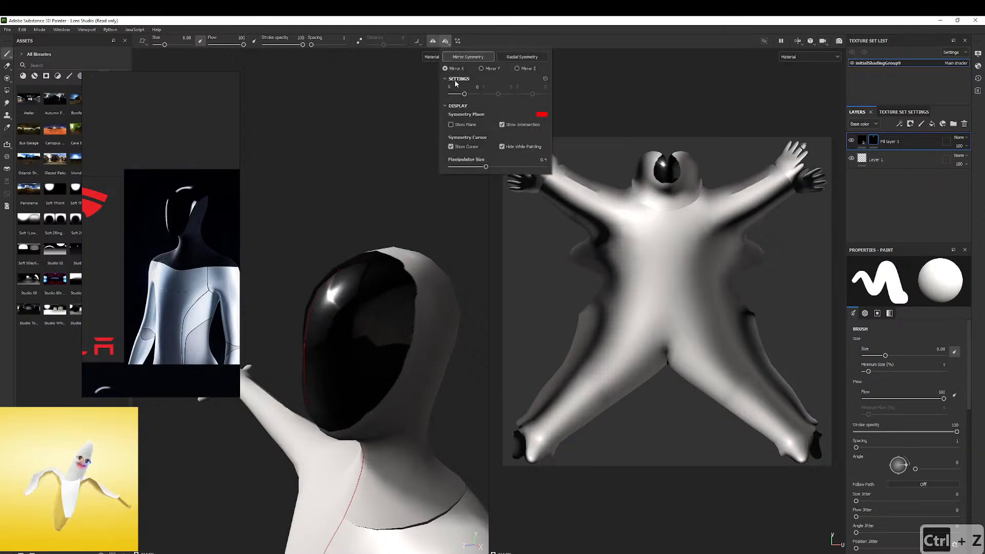
{"action": "left_click", "coordinate": [446, 42]}
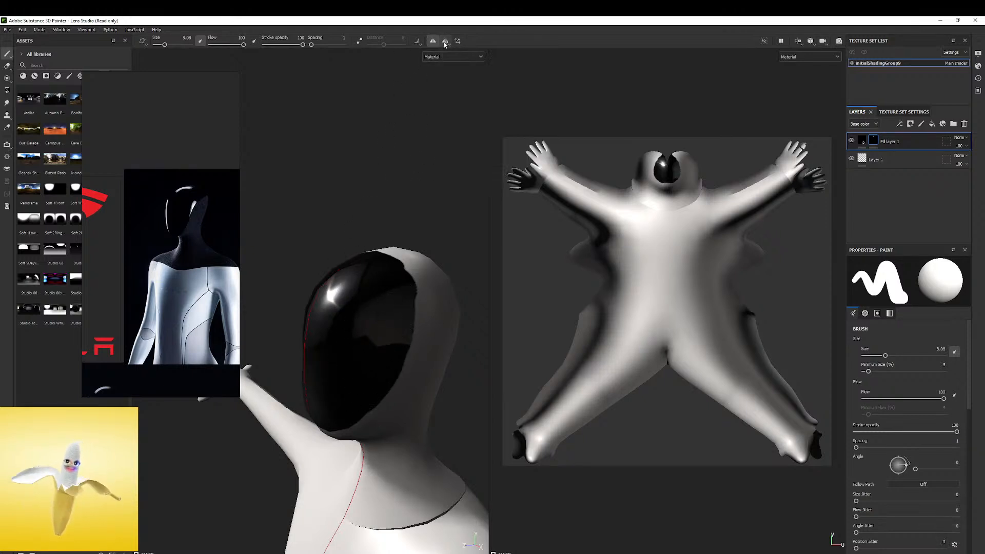
{"action": "left_click", "coordinate": [422, 45]}
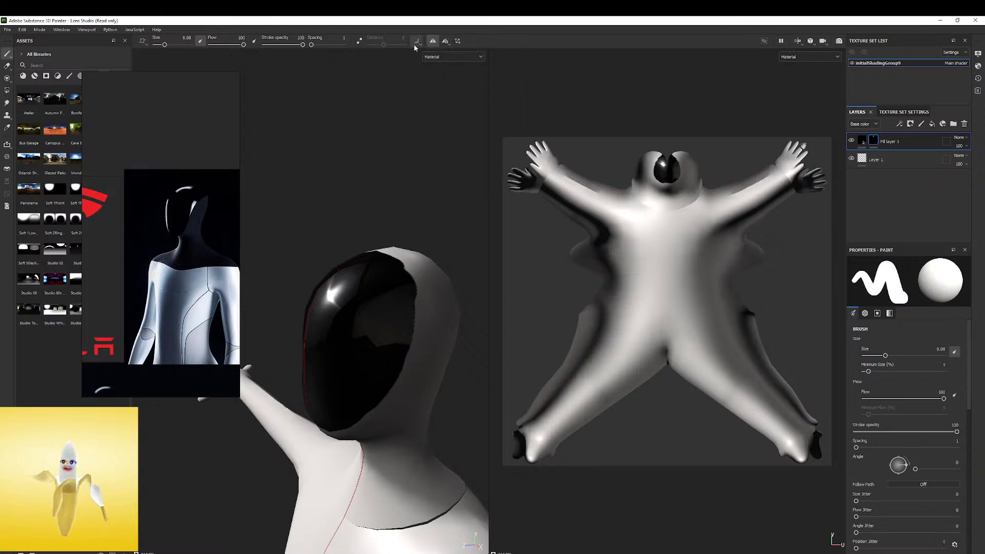
{"action": "left_click", "coordinate": [360, 41]}
{"action": "mouse_move", "coordinate": [405, 294]}
{"action": "left_mouse_down"}
{"action": "mouse_move", "coordinate": [398, 354]}
{"action": "mouse_move", "coordinate": [338, 405]}
{"action": "left_mouse_up"}
{"action": "key", "text": "ctrl+z"}
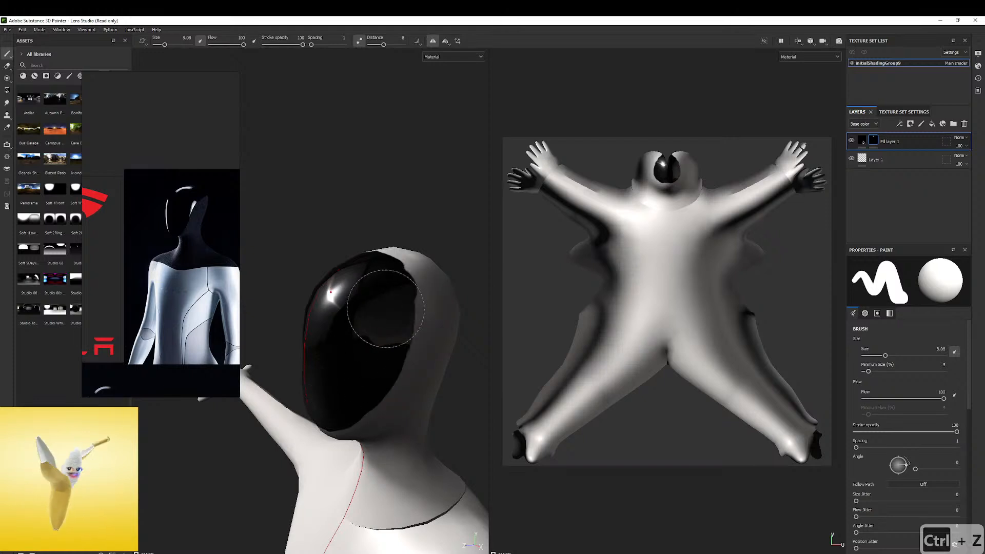
Paint smoother upper and side edges on the faceplate with the stabilised, mirrored brush
{"action": "left_click_drag", "start_coordinate": [398, 303], "coordinate": [349, 255], "text": "alt"}
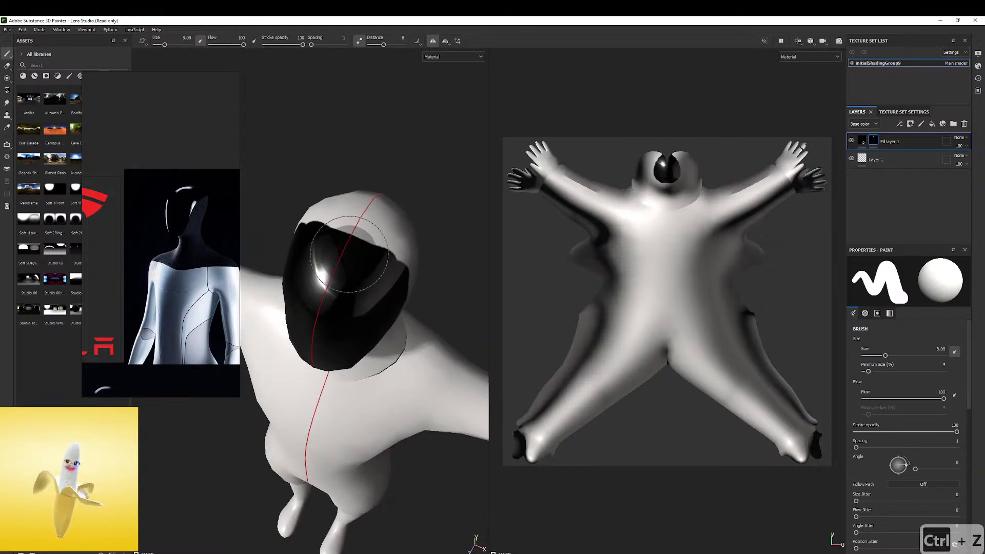
{"action": "left_click_drag", "start_coordinate": [373, 287], "coordinate": [325, 262], "text": "alt"}
{"action": "left_click_drag", "start_coordinate": [412, 274], "coordinate": [359, 226], "text": "alt"}
{"action": "middle_click_drag", "start_coordinate": [357, 322], "coordinate": [365, 262], "text": "alt"}
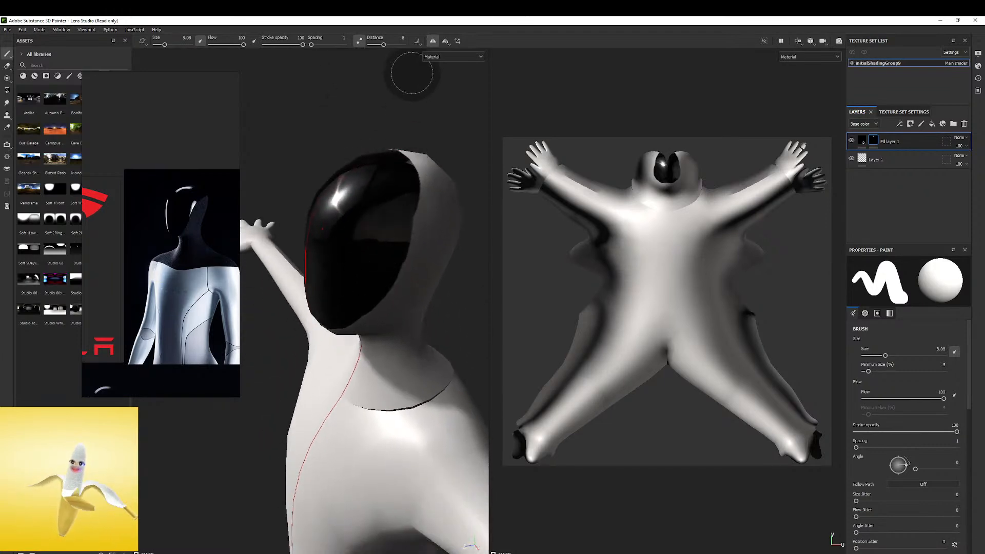
Erase the black paint along the lower sides of the faceplate with a smaller eraser to narrow it toward the jaw
{"action": "left_click", "coordinate": [6, 65]}
{"action": "left_click_drag", "start_coordinate": [396, 282], "coordinate": [399, 279], "text": "alt"}
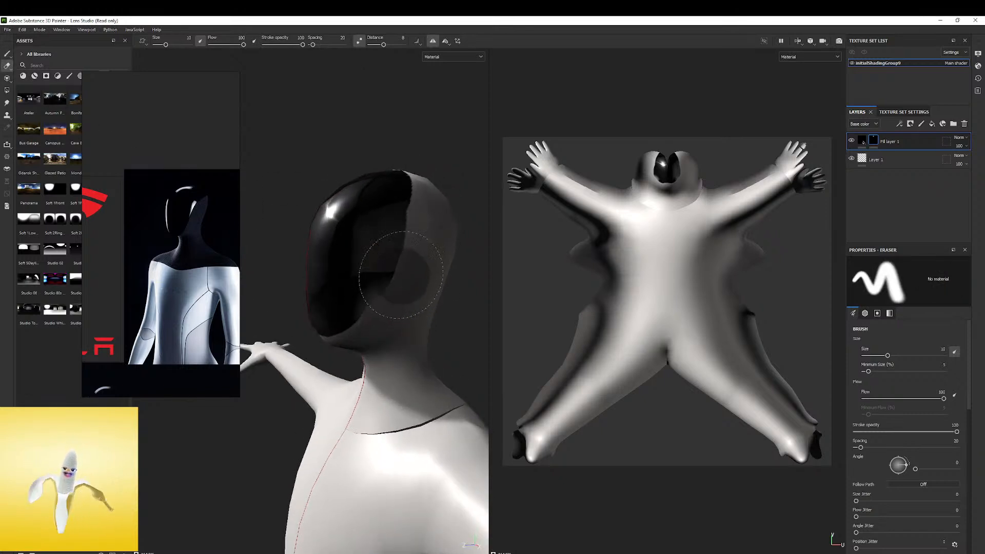
{"action": "key", "text": "ctrl+z"}
{"action": "right_click_drag", "start_coordinate": [424, 274], "coordinate": [418, 273], "text": "ctrl"}
{"action": "left_click_drag", "start_coordinate": [384, 319], "coordinate": [419, 245]}
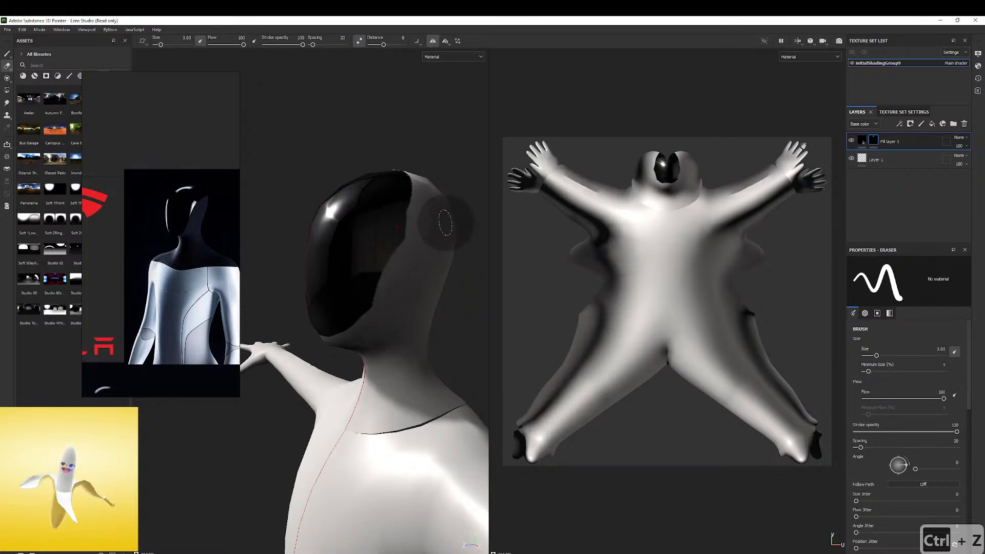
{"action": "key", "text": "ctrl+z"}
{"action": "mouse_move", "coordinate": [381, 309]}
{"action": "left_mouse_down"}
{"action": "mouse_move", "coordinate": [377, 367]}
{"action": "mouse_move", "coordinate": [365, 328]}
{"action": "mouse_move", "coordinate": [385, 260]}
{"action": "left_mouse_up"}
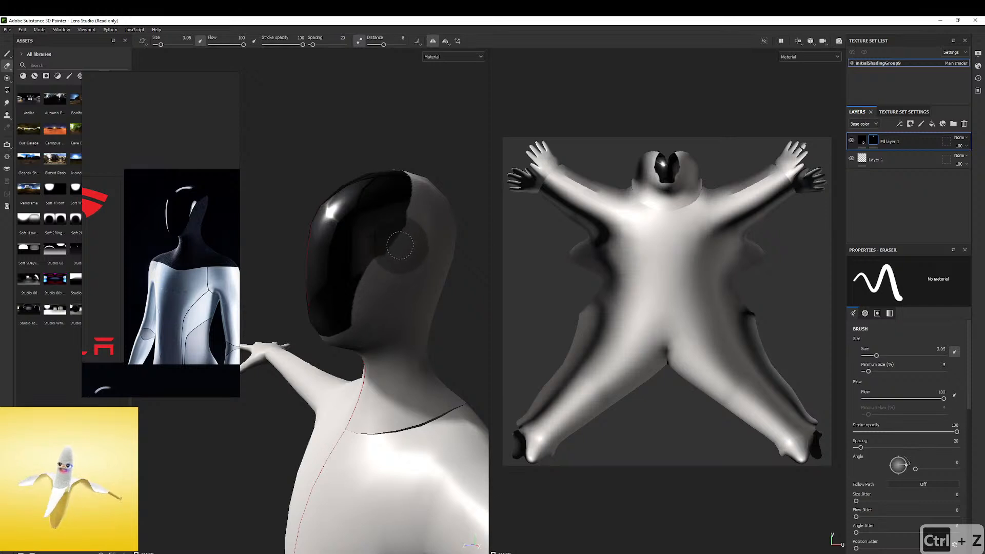
{"action": "mouse_move", "coordinate": [449, 214]}
{"action": "left_mouse_down", "text": "alt"}
{"action": "mouse_move", "coordinate": [466, 215]}
{"action": "mouse_move", "coordinate": [512, 290]}
{"action": "mouse_move", "coordinate": [486, 253]}
{"action": "mouse_move", "coordinate": [468, 258]}
{"action": "left_mouse_up", "text": "alt"}
Bring up the front-view face reference and redo the erased side edge of the faceplate to match it
{"action": "scroll", "coordinate": [195, 270], "scroll_direction": "down", "scroll_amount": 4}
{"action": "scroll", "coordinate": [195, 271], "scroll_direction": "down", "scroll_amount": 3}
{"action": "middle_click_drag", "start_coordinate": [195, 272], "coordinate": [208, 93]}
{"action": "scroll", "coordinate": [183, 286], "scroll_direction": "up", "scroll_amount": 6}
{"action": "left_click_drag", "start_coordinate": [369, 297], "coordinate": [400, 341], "text": "alt"}
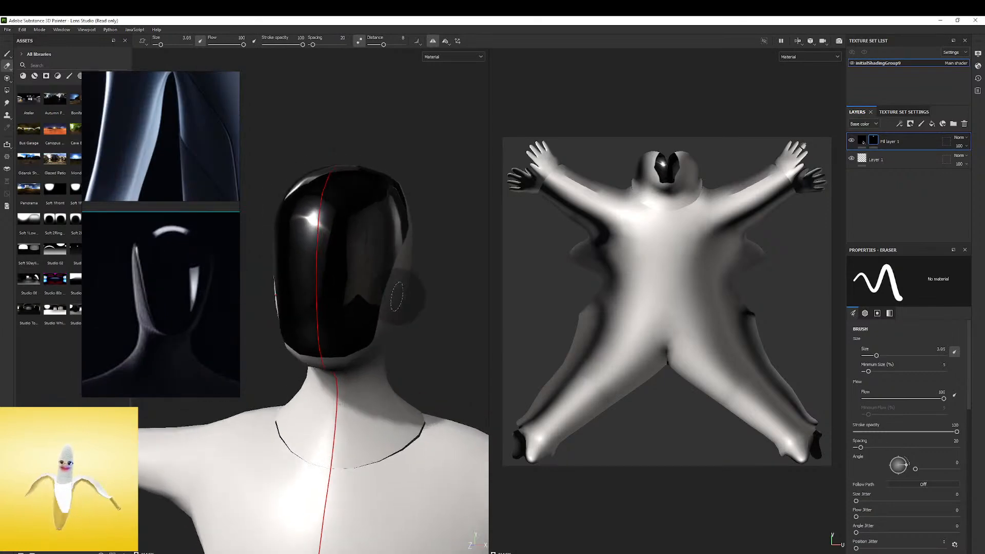
{"action": "key", "text": "ctrl+z"}
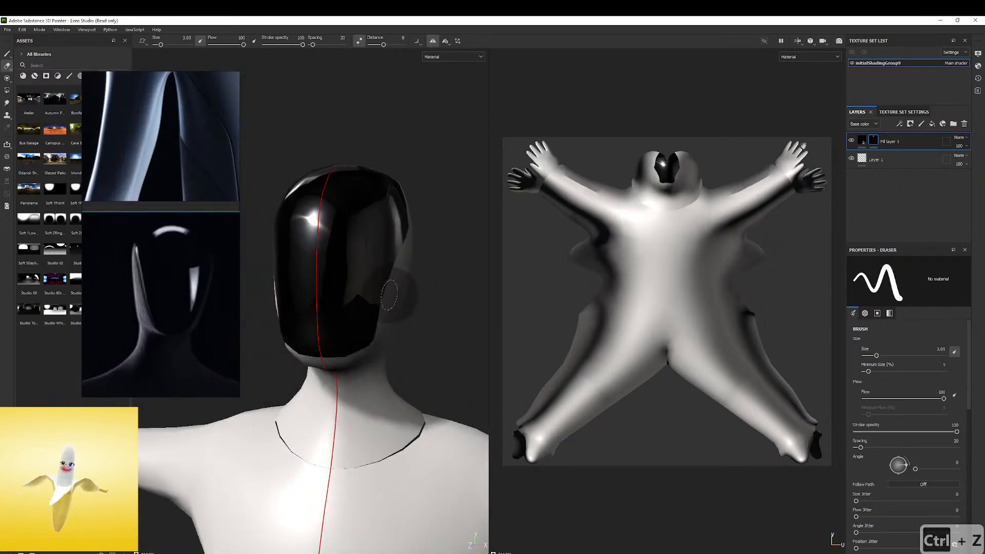
{"action": "key", "text": "ctrl+z"}
{"action": "left_click_drag", "start_coordinate": [377, 316], "coordinate": [378, 301], "text": "alt"}
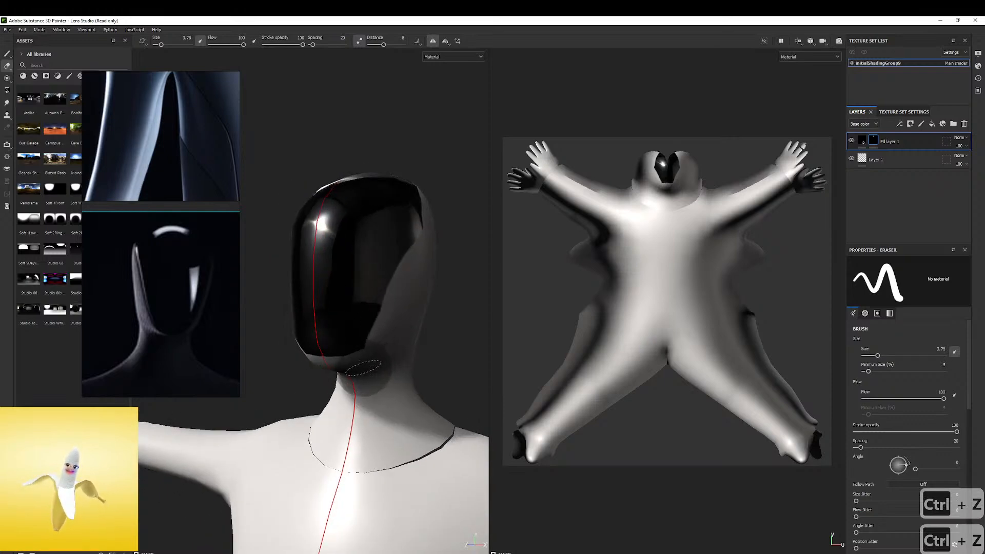
Set the eraser spacing to 1 and try erasing along the faceplate's side and chin
{"action": "left_click_drag", "start_coordinate": [313, 45], "coordinate": [310, 45]}
{"action": "mouse_move", "coordinate": [411, 288]}
{"action": "left_mouse_down"}
{"action": "mouse_move", "coordinate": [391, 349]}
{"action": "mouse_move", "coordinate": [344, 382]}
{"action": "mouse_move", "coordinate": [318, 377]}
{"action": "left_mouse_up"}
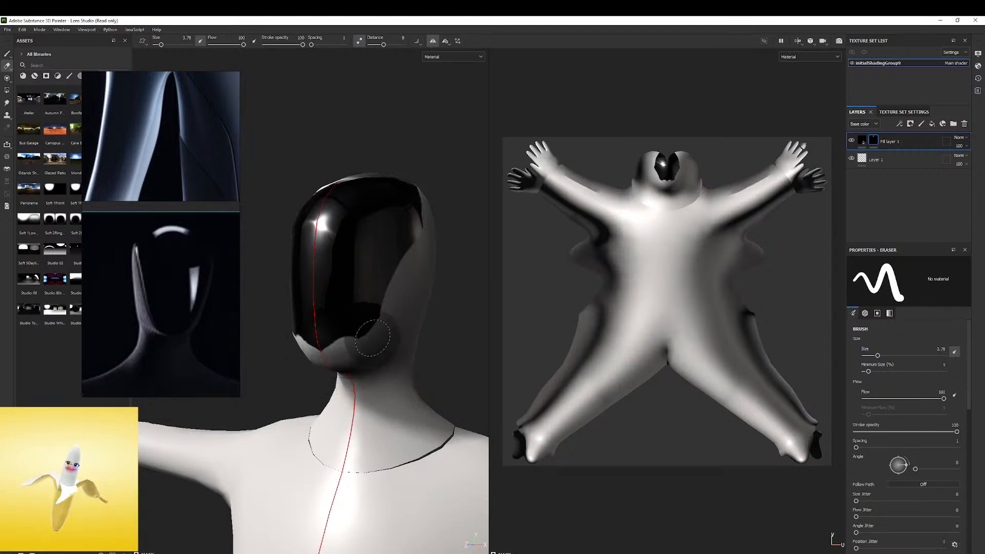
{"action": "key", "text": "ctrl+z"}
{"action": "key", "text": "ctrl+z"}
Erase along the faceplate's lower sides and jaw with mirrored strokes to taper its outline
{"action": "left_click_drag", "start_coordinate": [426, 302], "coordinate": [441, 293], "text": "alt"}
{"action": "mouse_move", "coordinate": [441, 293]}
{"action": "right_mouse_down", "text": "shift"}
{"action": "mouse_move", "coordinate": [425, 301]}
{"action": "mouse_move", "coordinate": [438, 299]}
{"action": "right_mouse_up", "text": "shift"}
{"action": "left_click_drag", "start_coordinate": [438, 299], "coordinate": [469, 294], "text": "alt"}
{"action": "right_click_drag", "start_coordinate": [468, 295], "coordinate": [442, 315], "text": "shift"}
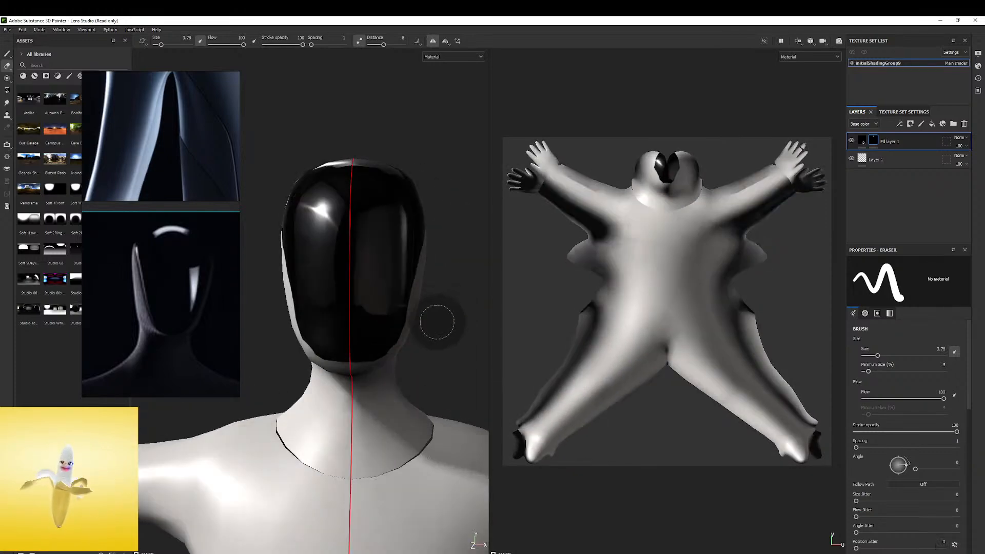
{"action": "left_click_drag", "start_coordinate": [442, 315], "coordinate": [356, 374], "text": "alt"}
{"action": "middle_click_drag", "start_coordinate": [398, 303], "coordinate": [337, 401], "text": "alt"}
{"action": "left_click_drag", "start_coordinate": [336, 401], "coordinate": [298, 417], "text": "alt"}
{"action": "middle_click_drag", "start_coordinate": [298, 416], "coordinate": [325, 318], "text": "alt"}
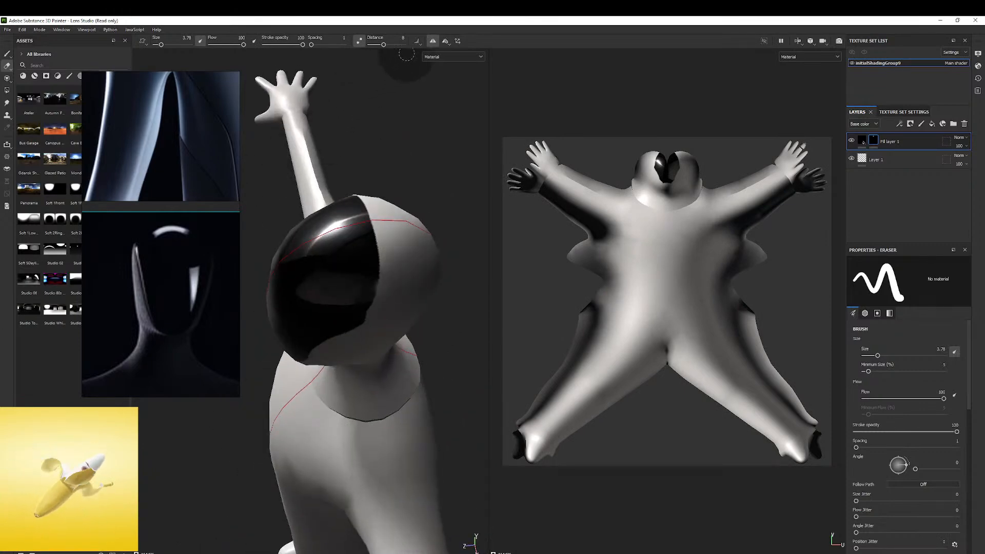
Switch back to the Paint tool and fill in black along the faceplate's upper side edges
{"action": "left_click", "coordinate": [7, 54]}
{"action": "mouse_move", "coordinate": [352, 298]}
{"action": "left_mouse_down"}
{"action": "mouse_move", "coordinate": [395, 272]}
{"action": "mouse_move", "coordinate": [405, 226]}
{"action": "mouse_move", "coordinate": [408, 247]}
{"action": "mouse_move", "coordinate": [374, 216]}
{"action": "mouse_move", "coordinate": [338, 270]}
{"action": "mouse_move", "coordinate": [392, 213]}
{"action": "mouse_move", "coordinate": [370, 210]}
{"action": "mouse_move", "coordinate": [389, 208]}
{"action": "left_mouse_up"}
{"action": "mouse_move", "coordinate": [389, 208]}
{"action": "right_mouse_down", "text": "shift"}
{"action": "mouse_move", "coordinate": [436, 205]}
{"action": "mouse_move", "coordinate": [425, 209]}
{"action": "right_mouse_up", "text": "shift"}
{"action": "left_click_drag", "start_coordinate": [425, 209], "coordinate": [385, 242], "text": "alt"}
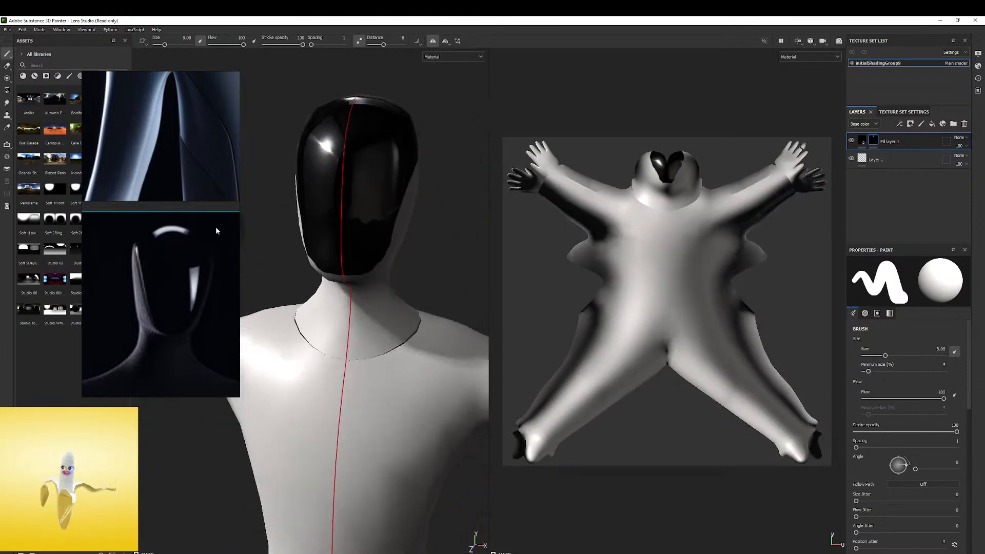
Compare the painted faceplate with the reference images of the robot's head, neck and torso
{"action": "scroll", "coordinate": [209, 228], "scroll_direction": "down", "scroll_amount": 6}
{"action": "middle_click_drag", "start_coordinate": [202, 231], "coordinate": [129, 322]}
{"action": "middle_click_drag", "start_coordinate": [148, 269], "coordinate": [165, 190]}
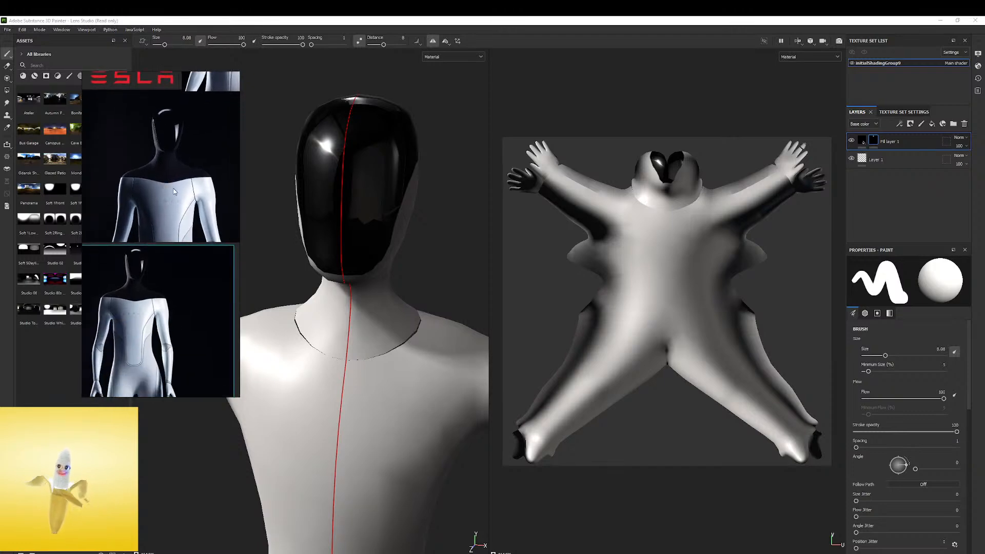
{"action": "scroll", "coordinate": [194, 276], "scroll_direction": "up", "scroll_amount": 2}
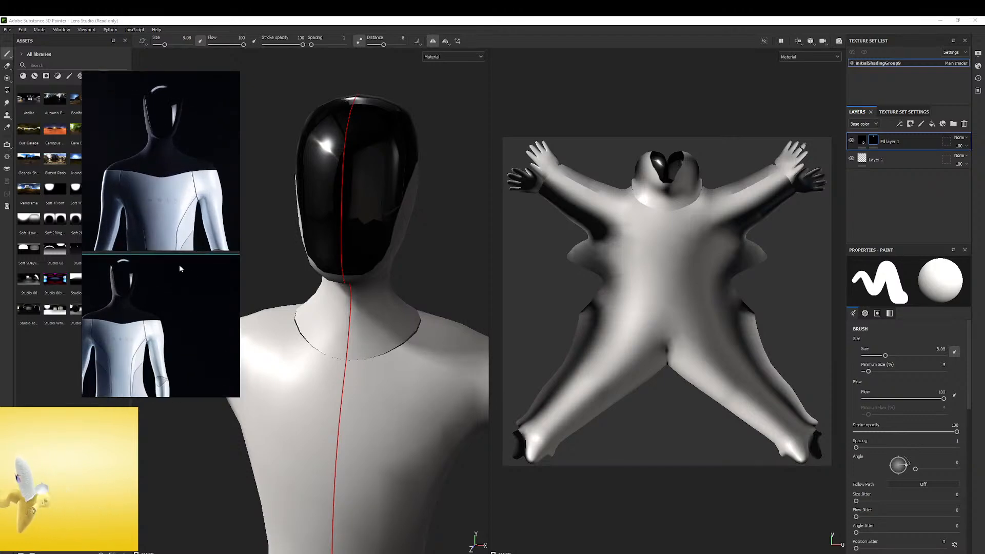
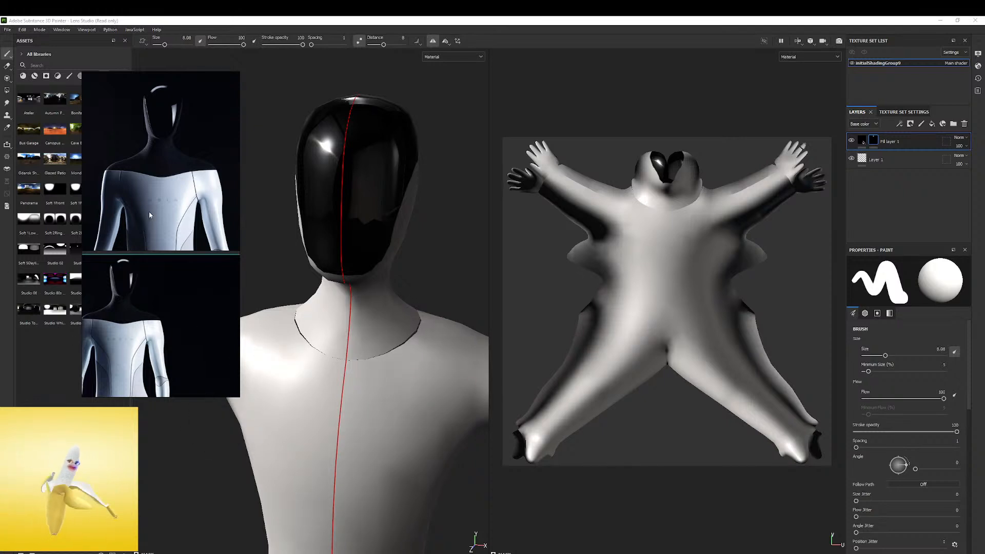
Move the reference images clear of the head and preview the Studio 80s Horror Flick environment map among the assets
{"action": "left_click_drag", "start_coordinate": [138, 161], "coordinate": [200, 181]}
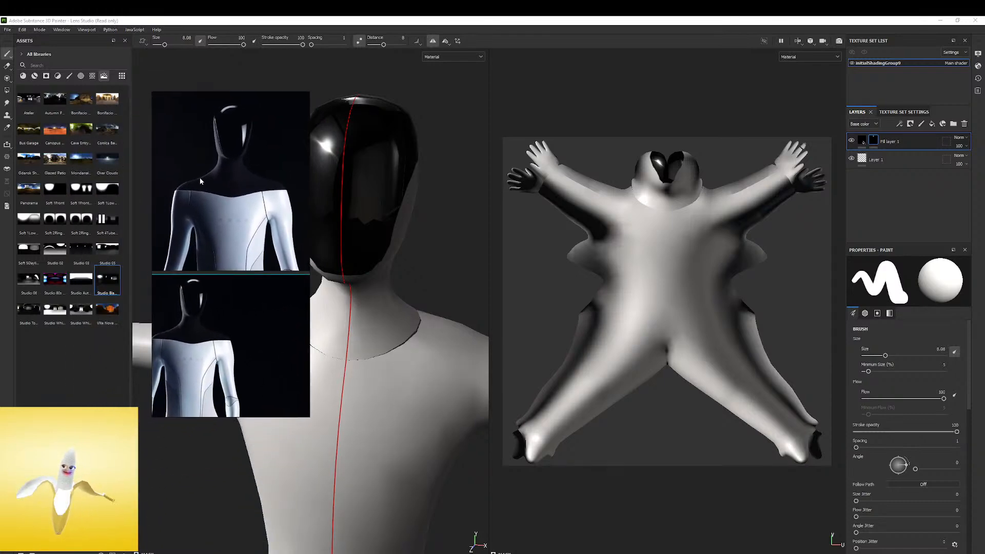
{"action": "left_click", "coordinate": [58, 283]}
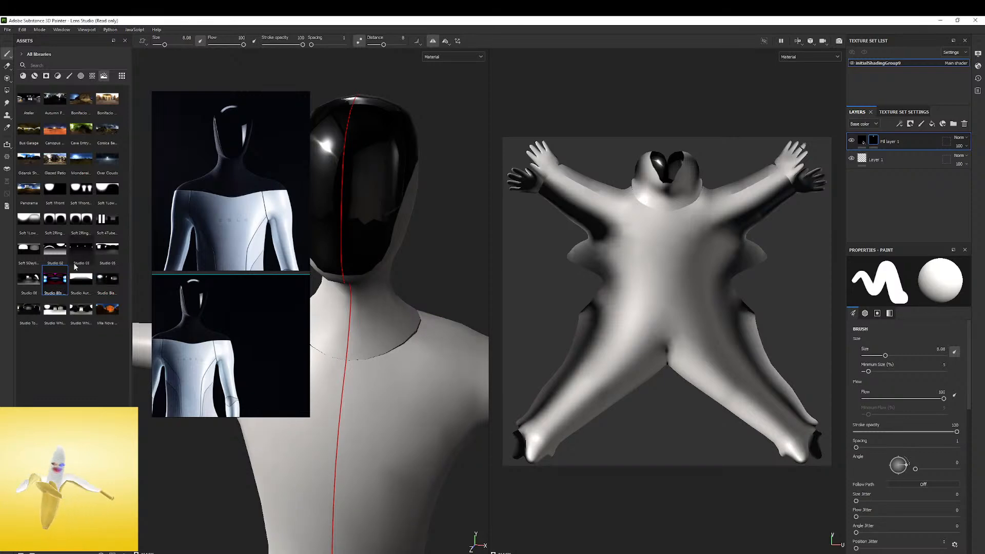
{"action": "mouse_move", "coordinate": [57, 286]}
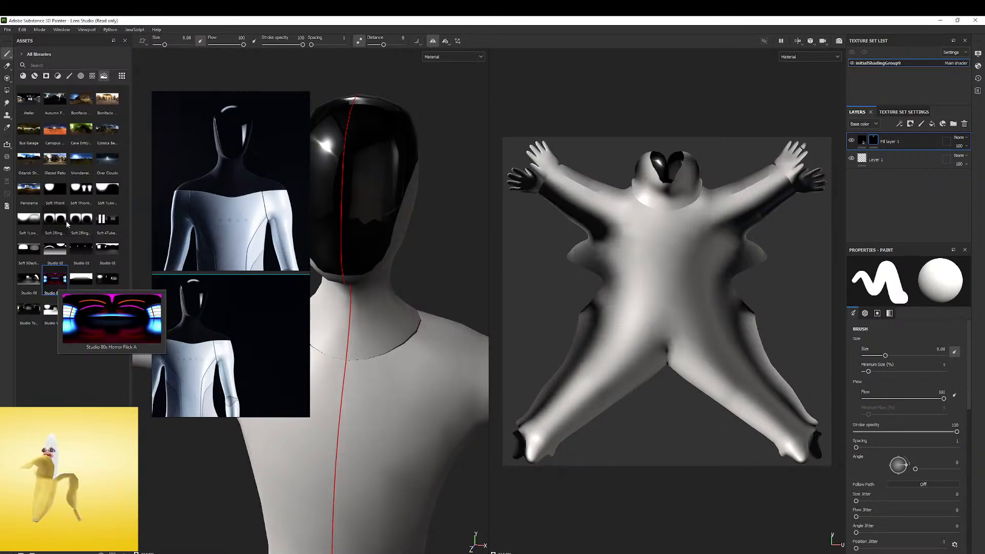
{"action": "mouse_move", "coordinate": [67, 222]}
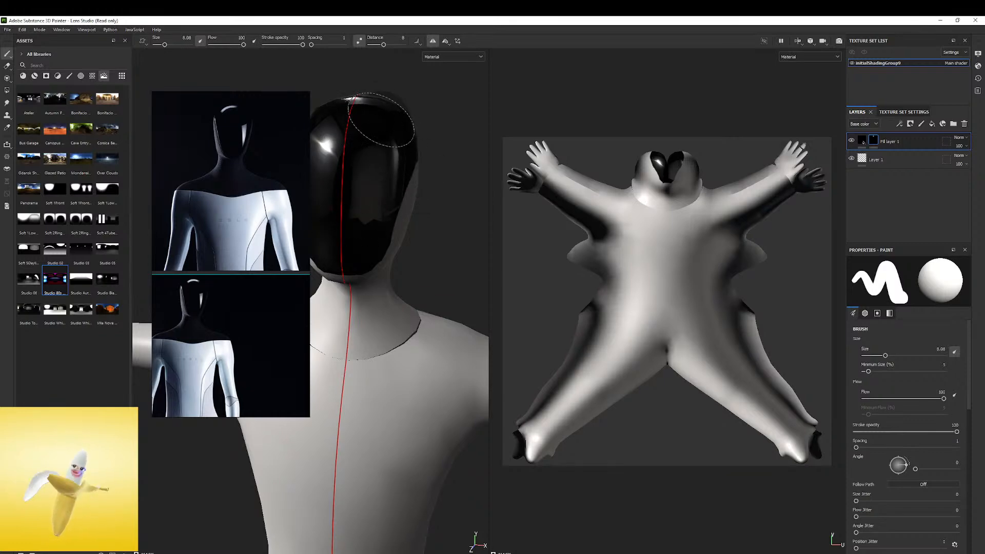
{"action": "left_click_drag", "start_coordinate": [256, 188], "coordinate": [156, 213]}
Undo the last stroke at the faceplate's side and switch to the Eraser with a smaller brush for its jaw edge
{"action": "right_click_drag", "start_coordinate": [476, 176], "coordinate": [439, 187], "text": "shift"}
{"action": "mouse_move", "coordinate": [440, 187]}
{"action": "left_mouse_down", "text": "alt"}
{"action": "mouse_move", "coordinate": [268, 213]}
{"action": "mouse_move", "coordinate": [430, 200]}
{"action": "mouse_move", "coordinate": [451, 182]}
{"action": "mouse_move", "coordinate": [398, 198]}
{"action": "mouse_move", "coordinate": [422, 165]}
{"action": "mouse_move", "coordinate": [424, 202]}
{"action": "mouse_move", "coordinate": [311, 203]}
{"action": "left_mouse_up", "text": "alt"}
{"action": "right_click_drag", "start_coordinate": [328, 198], "coordinate": [527, 172], "text": "alt"}
{"action": "right_click_drag", "start_coordinate": [416, 202], "coordinate": [395, 201], "text": "ctrl"}
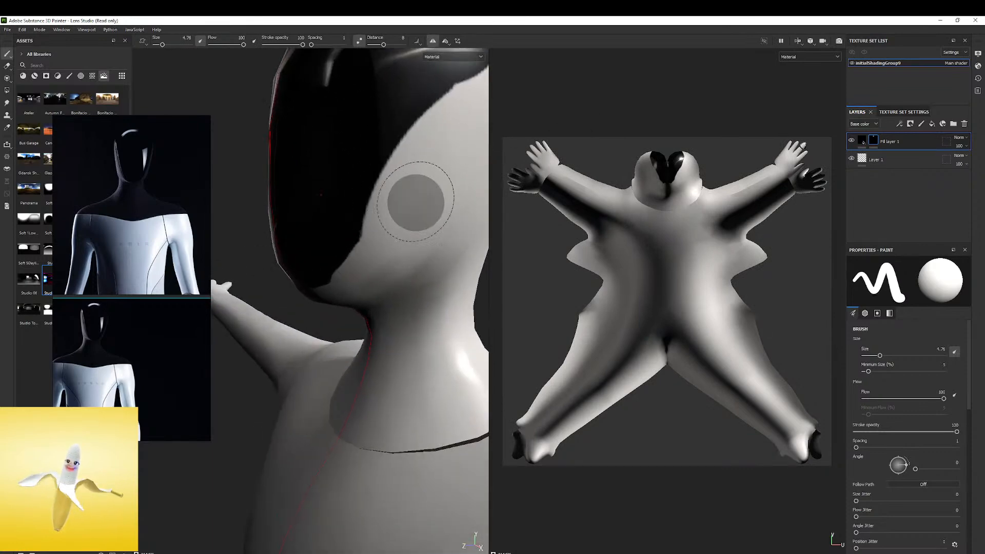
{"action": "key", "text": "ctrl+z"}
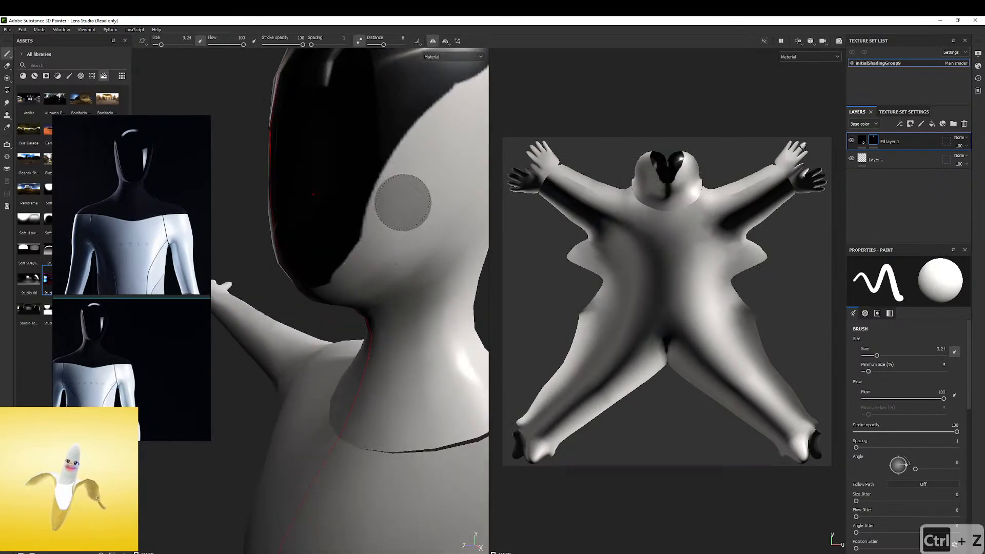
{"action": "left_click", "coordinate": [6, 65]}
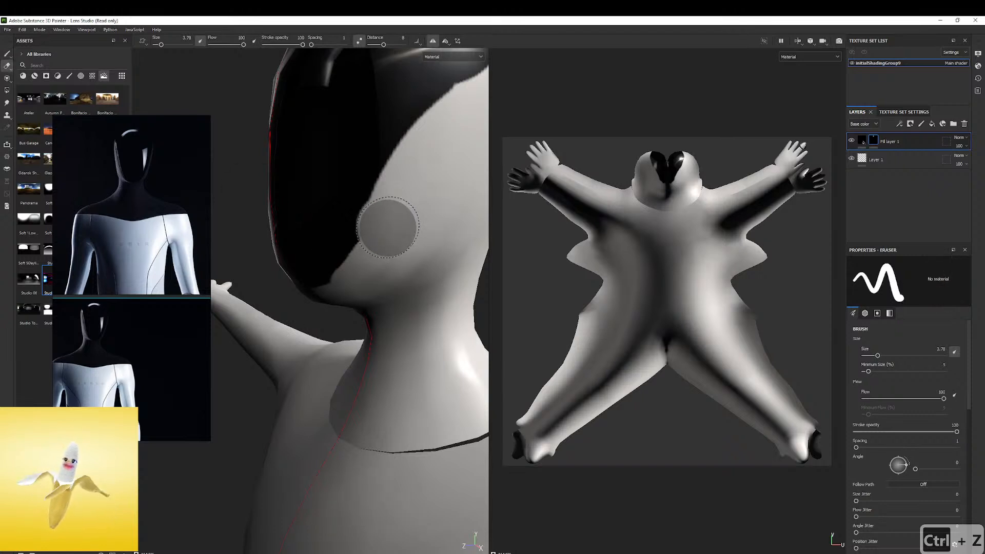
{"action": "key", "text": "ctrl+z"}
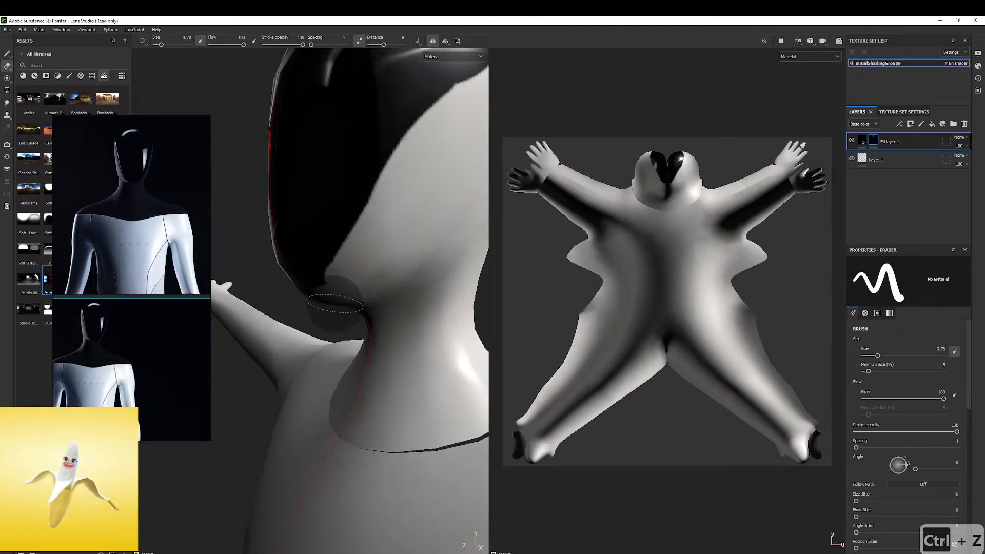
Erase along the faceplate's lower side and chin to trim its jaw outline from several angles
{"action": "scroll", "coordinate": [383, 236], "scroll_direction": "up", "scroll_amount": 5}
{"action": "left_click_drag", "start_coordinate": [382, 235], "coordinate": [390, 195], "text": "alt"}
{"action": "mouse_move", "coordinate": [385, 182]}
{"action": "right_mouse_down", "text": "shift"}
{"action": "mouse_move", "coordinate": [409, 174]}
{"action": "mouse_move", "coordinate": [403, 200]}
{"action": "right_mouse_up", "text": "shift"}
{"action": "left_click_drag", "start_coordinate": [405, 157], "coordinate": [457, 146], "text": "alt"}
{"action": "mouse_move", "coordinate": [418, 189]}
{"action": "left_mouse_down", "text": "alt"}
{"action": "mouse_move", "coordinate": [372, 150]}
{"action": "mouse_move", "coordinate": [435, 185]}
{"action": "mouse_move", "coordinate": [425, 171]}
{"action": "mouse_move", "coordinate": [436, 164]}
{"action": "mouse_move", "coordinate": [303, 189]}
{"action": "mouse_move", "coordinate": [308, 181]}
{"action": "left_mouse_up", "text": "alt"}
{"action": "scroll", "coordinate": [436, 149], "scroll_direction": "down", "scroll_amount": 8}
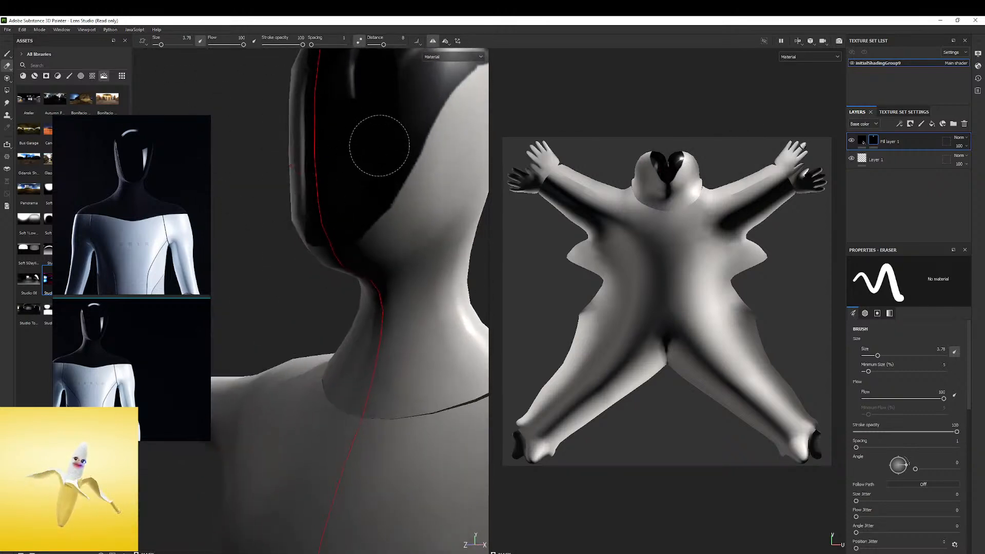
{"action": "left_click_drag", "start_coordinate": [380, 146], "coordinate": [361, 183], "text": "alt"}
{"action": "scroll", "coordinate": [409, 231], "scroll_direction": "up", "scroll_amount": 8}
{"action": "left_click_drag", "start_coordinate": [409, 231], "coordinate": [240, 164], "text": "alt"}
{"action": "scroll", "coordinate": [358, 192], "scroll_direction": "down", "scroll_amount": 8}
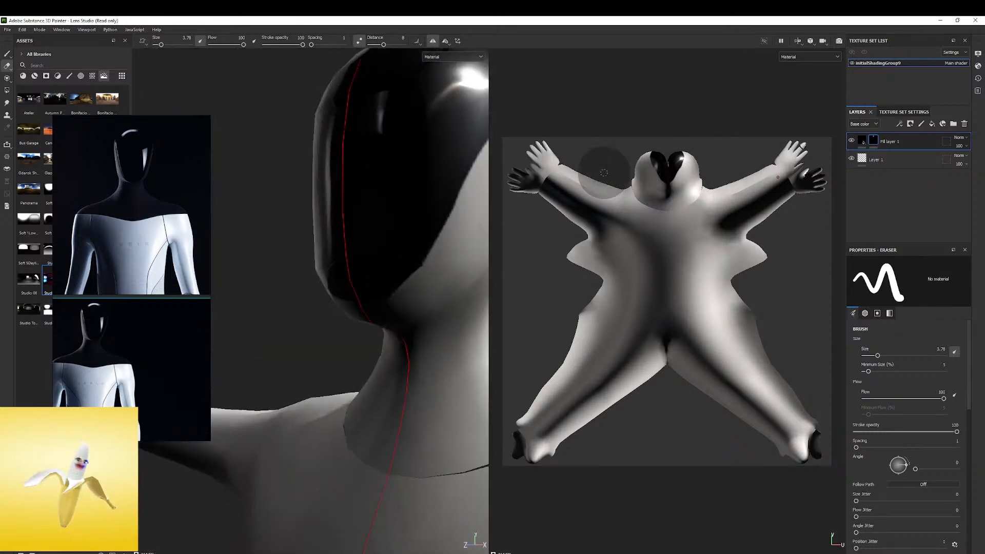
Examine how large the faceplate area is on the UV layout
{"action": "scroll", "coordinate": [752, 271], "scroll_direction": "up", "scroll_amount": 6}
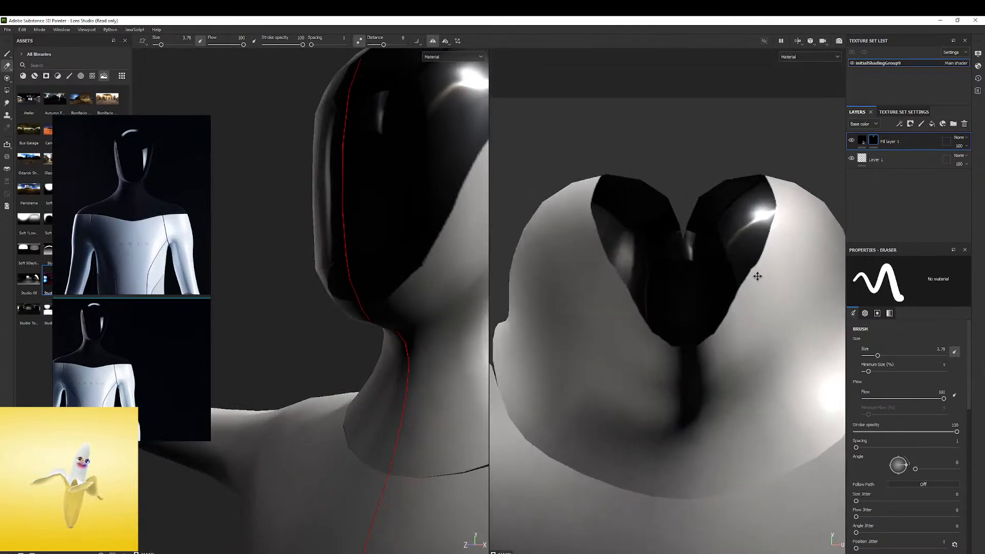
{"action": "middle_click_drag", "start_coordinate": [753, 271], "coordinate": [760, 278], "text": "alt"}
{"action": "scroll", "coordinate": [717, 247], "scroll_direction": "up", "scroll_amount": 1}
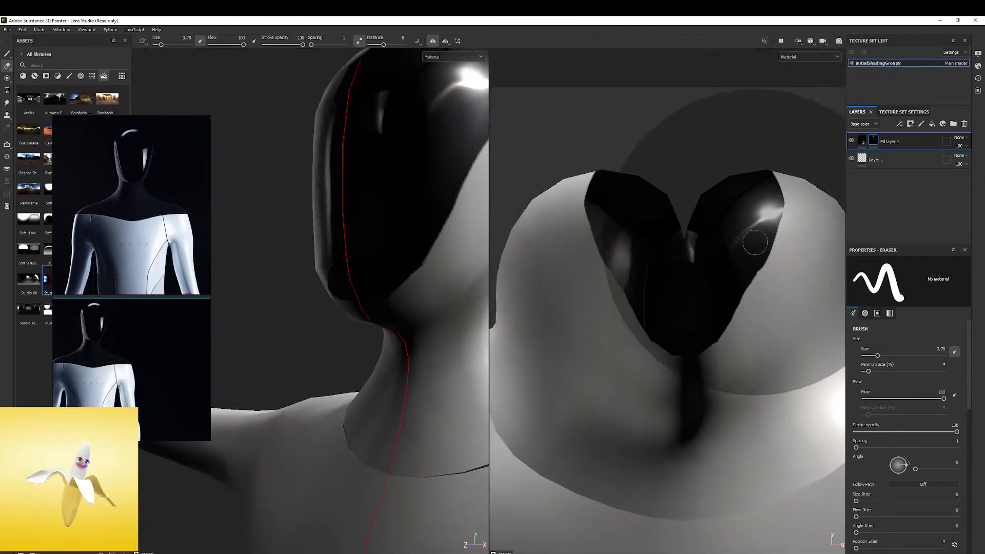
{"action": "scroll", "coordinate": [756, 242], "scroll_direction": "down", "scroll_amount": 6}
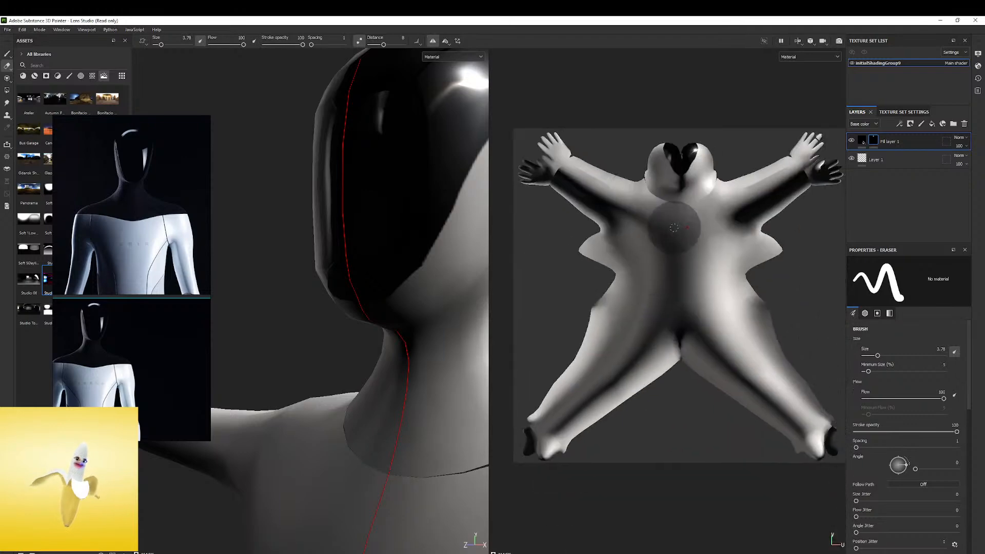
{"action": "mouse_move", "coordinate": [716, 285]}
{"action": "middle_mouse_down"}
{"action": "mouse_move", "coordinate": [725, 225]}
{"action": "mouse_move", "coordinate": [747, 282]}
{"action": "mouse_move", "coordinate": [713, 265]}
{"action": "middle_mouse_up"}
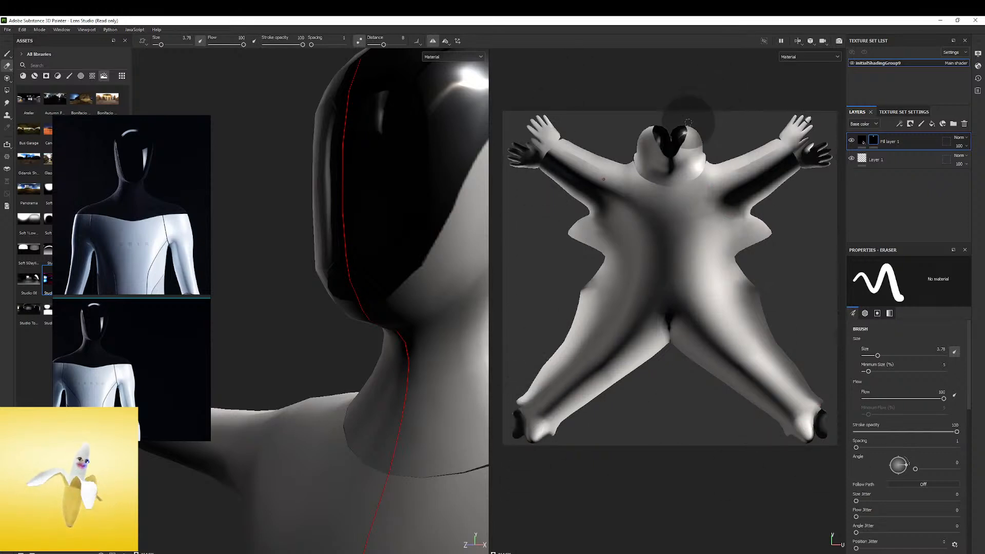
{"action": "scroll", "coordinate": [704, 97], "scroll_direction": "up", "scroll_amount": 5}
{"action": "right_click_drag", "start_coordinate": [798, 152], "coordinate": [817, 153], "text": "alt"}
{"action": "middle_click_drag", "start_coordinate": [682, 79], "coordinate": [686, 123], "text": "alt"}
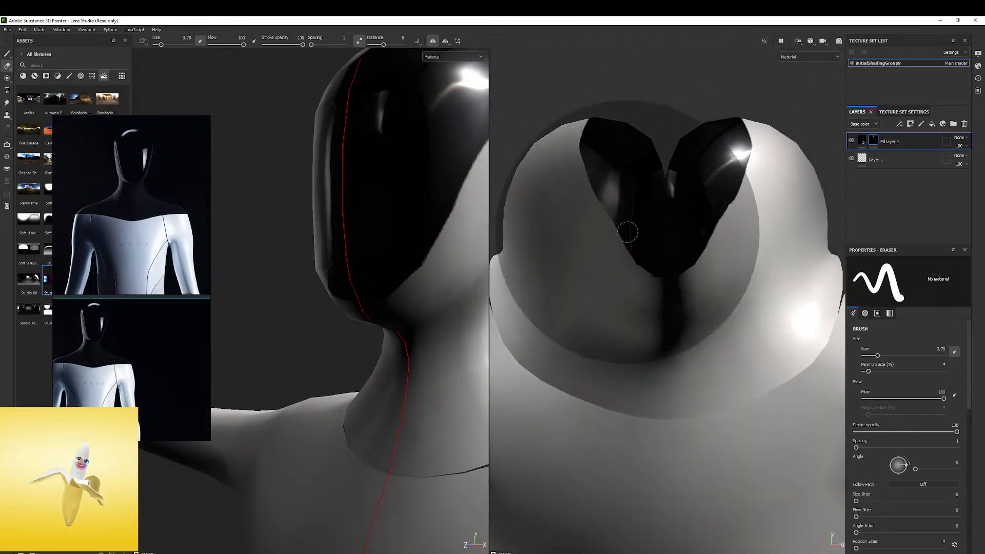
{"action": "right_click_drag", "start_coordinate": [765, 183], "coordinate": [762, 247], "text": "alt"}
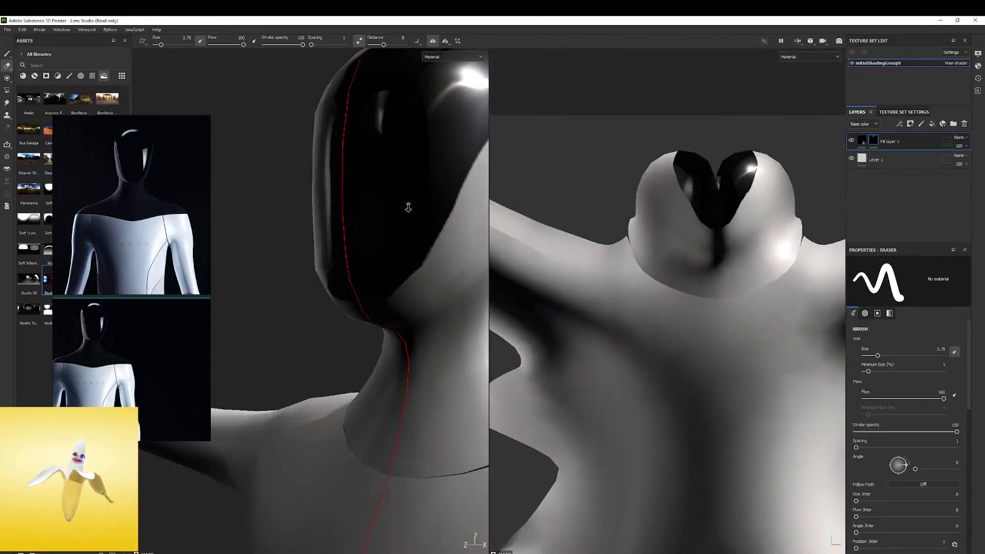
Inspect the faceplate's jagged edge up close on the model and compare it with the whole UV layout
{"action": "right_click_drag", "start_coordinate": [406, 209], "coordinate": [628, 203], "text": "alt"}
{"action": "middle_click_drag", "start_coordinate": [411, 194], "coordinate": [380, 228], "text": "alt"}
{"action": "left_click_drag", "start_coordinate": [380, 228], "coordinate": [387, 272], "text": "alt"}
{"action": "right_click_drag", "start_coordinate": [387, 272], "coordinate": [713, 277], "text": "alt"}
{"action": "left_click_drag", "start_coordinate": [405, 233], "coordinate": [473, 284], "text": "alt"}
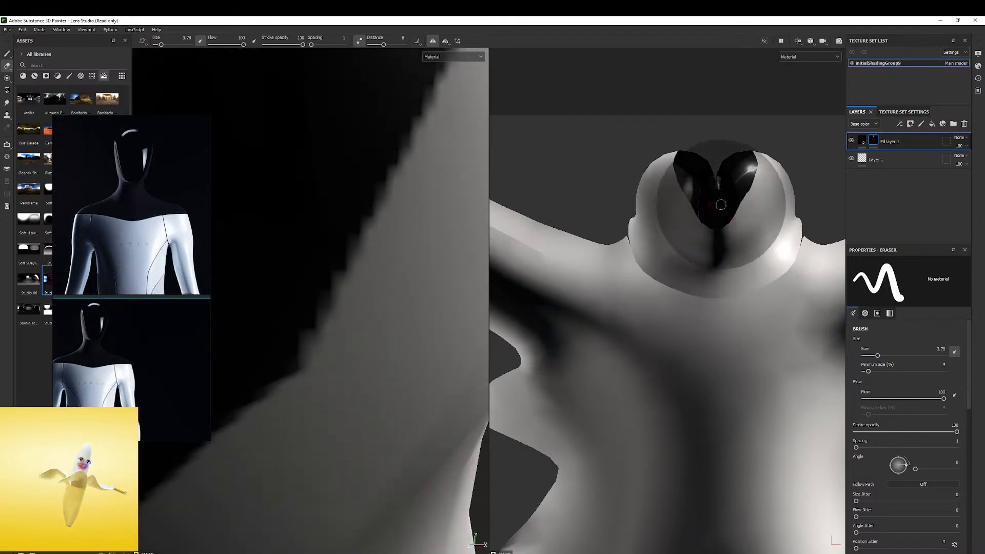
{"action": "right_click_drag", "start_coordinate": [736, 193], "coordinate": [767, 217], "text": "alt"}
{"action": "middle_click_drag", "start_coordinate": [768, 217], "coordinate": [715, 167], "text": "alt"}
{"action": "right_click_drag", "start_coordinate": [715, 168], "coordinate": [627, 149], "text": "alt"}
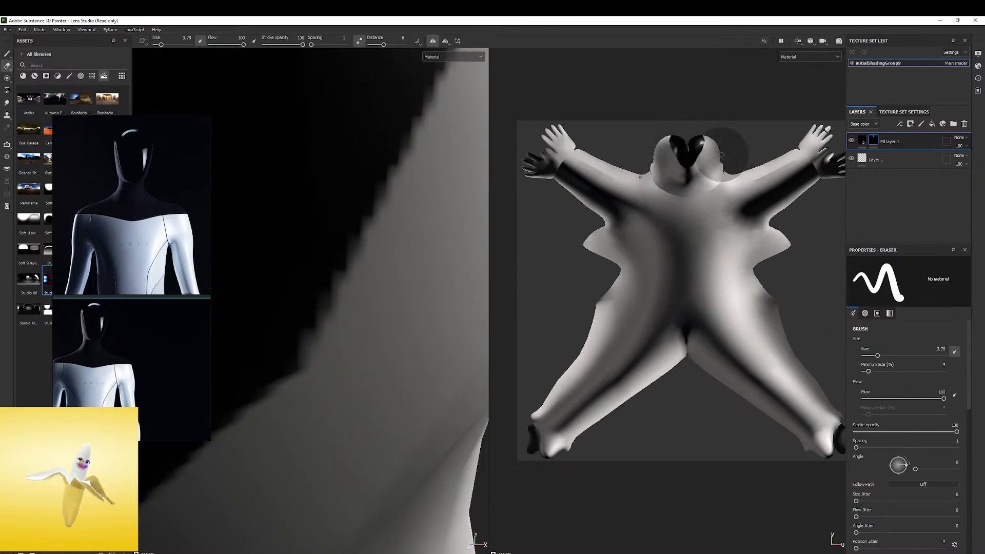
{"action": "right_click_drag", "start_coordinate": [785, 272], "coordinate": [662, 281], "text": "alt"}
{"action": "mouse_move", "coordinate": [736, 277]}
{"action": "middle_mouse_down", "text": "alt"}
{"action": "mouse_move", "coordinate": [710, 267]}
{"action": "mouse_move", "coordinate": [717, 256]}
{"action": "middle_mouse_up", "text": "alt"}
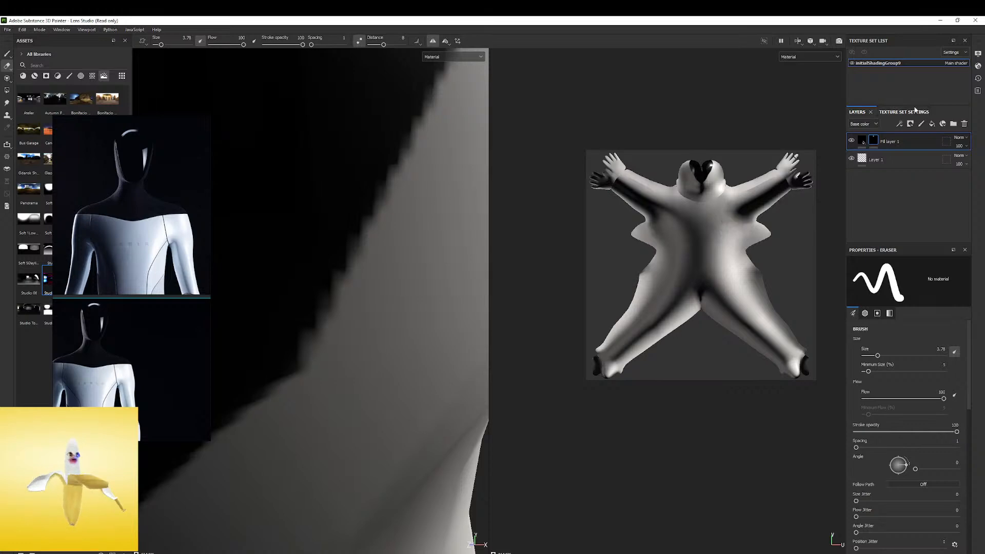
Reduce the eraser size to 2.32 and erase beneath the faceplate to raise its lower edge above the chin
{"action": "right_click_drag", "start_coordinate": [329, 258], "coordinate": [135, 256], "text": "alt"}
{"action": "middle_click_drag", "start_coordinate": [328, 221], "coordinate": [362, 286], "text": "alt"}
{"action": "left_click_drag", "start_coordinate": [452, 287], "coordinate": [374, 293], "text": "alt"}
{"action": "right_click_drag", "start_coordinate": [374, 292], "coordinate": [396, 294], "text": "shift"}
{"action": "left_click_drag", "start_coordinate": [396, 295], "coordinate": [426, 293], "text": "alt"}
{"action": "middle_click_drag", "start_coordinate": [426, 293], "coordinate": [376, 214], "text": "alt"}
{"action": "left_click_drag", "start_coordinate": [376, 214], "coordinate": [354, 218], "text": "alt"}
{"action": "mouse_move", "coordinate": [385, 226]}
{"action": "right_mouse_down", "text": "alt"}
{"action": "mouse_move", "coordinate": [462, 240]}
{"action": "mouse_move", "coordinate": [407, 246]}
{"action": "right_mouse_up", "text": "alt"}
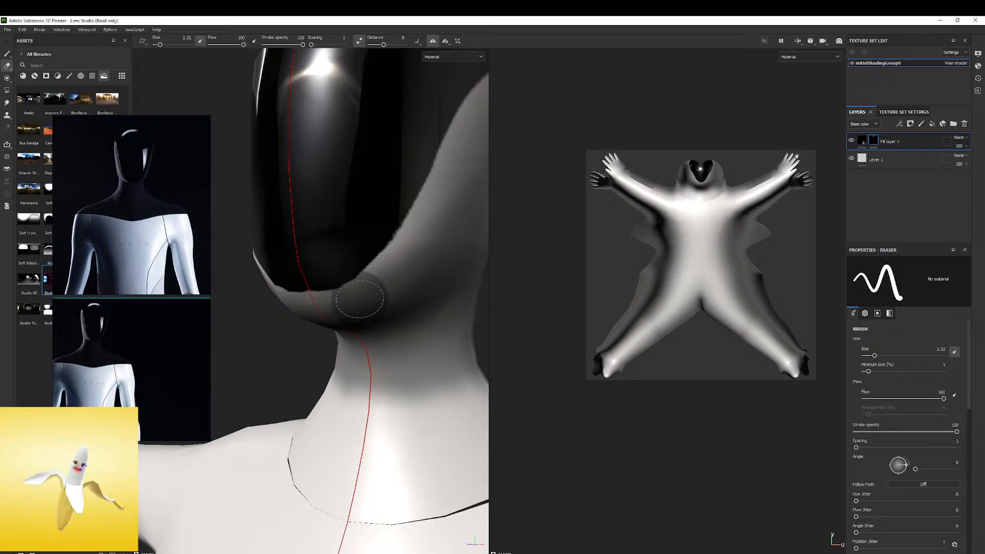
Reduce the eraser size to 1.09 and smooth the curved lower edge of the faceplate across the chin
{"action": "middle_click_drag", "start_coordinate": [362, 257], "coordinate": [426, 253], "text": "alt"}
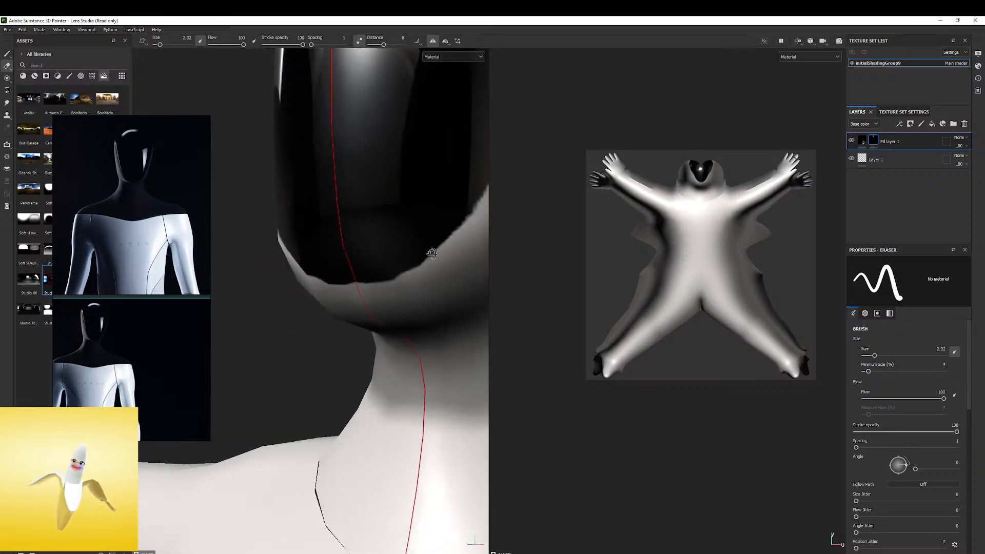
{"action": "left_click_drag", "start_coordinate": [429, 253], "coordinate": [485, 257], "text": "alt"}
{"action": "left_click_drag", "start_coordinate": [386, 266], "coordinate": [366, 268], "text": "alt"}
{"action": "right_click_drag", "start_coordinate": [403, 273], "coordinate": [435, 270], "text": "ctrl"}
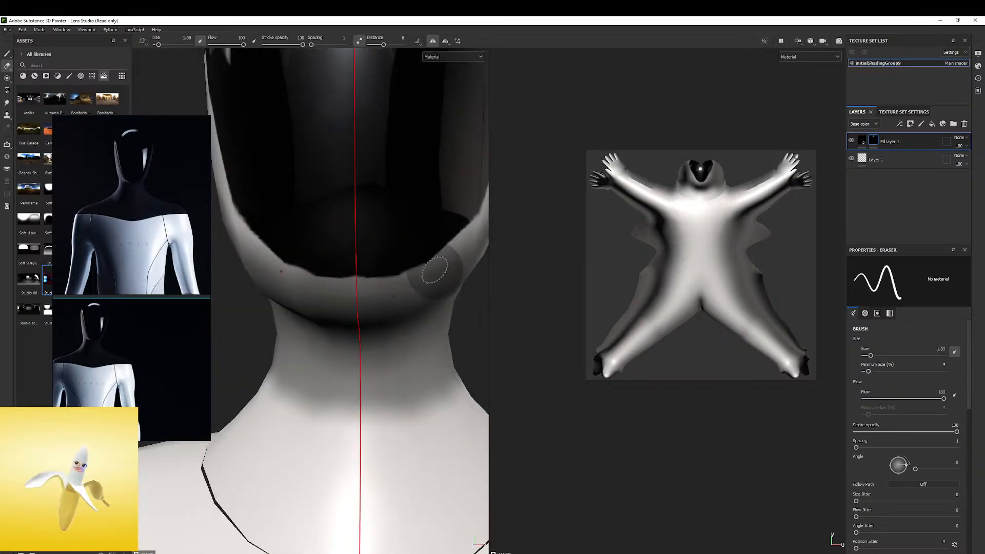
{"action": "mouse_move", "coordinate": [334, 287]}
{"action": "left_mouse_down", "text": "alt"}
{"action": "mouse_move", "coordinate": [378, 337]}
{"action": "mouse_move", "coordinate": [372, 249]}
{"action": "left_mouse_up", "text": "alt"}
Look through the display settings and shader settings for a texture resolution option
{"action": "left_click", "coordinate": [958, 54]}
{"action": "left_click", "coordinate": [959, 54]}
{"action": "left_click", "coordinate": [978, 54]}
{"action": "scroll", "coordinate": [899, 164], "scroll_direction": "down", "scroll_amount": 2}
{"action": "scroll", "coordinate": [898, 177], "scroll_direction": "up", "scroll_amount": 2}
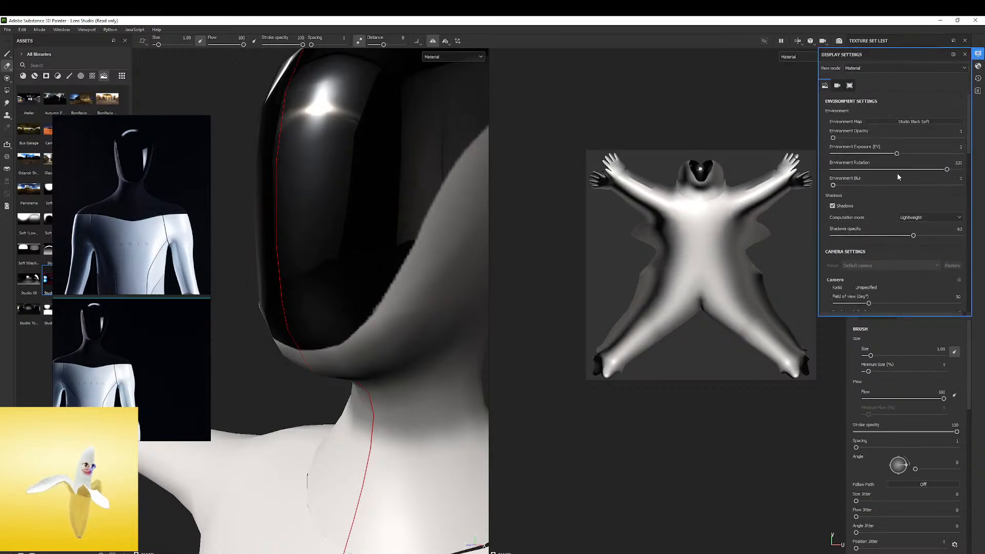
{"action": "left_click", "coordinate": [979, 66]}
{"action": "scroll", "coordinate": [829, 242], "scroll_direction": "down", "scroll_amount": 8}
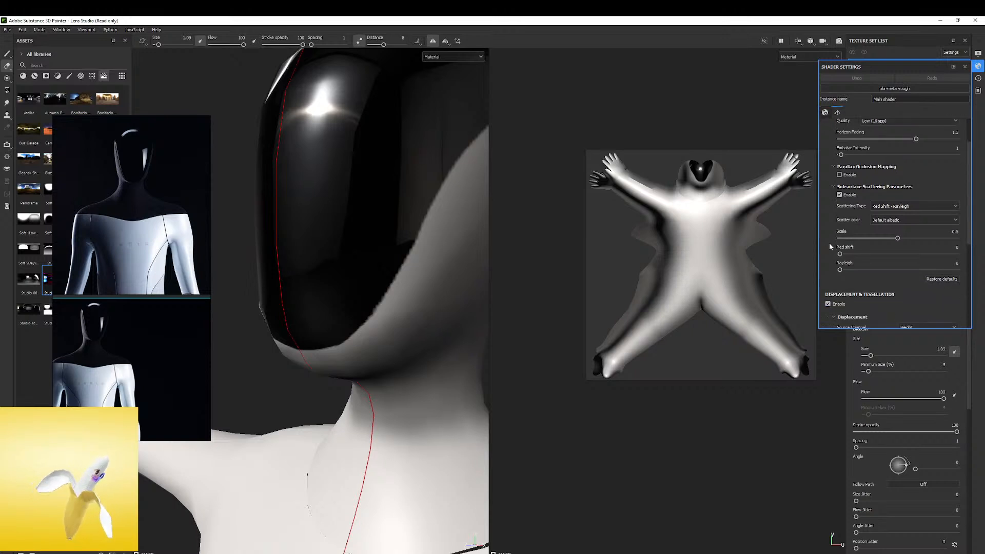
{"action": "scroll", "coordinate": [829, 242], "scroll_direction": "up", "scroll_amount": 8}
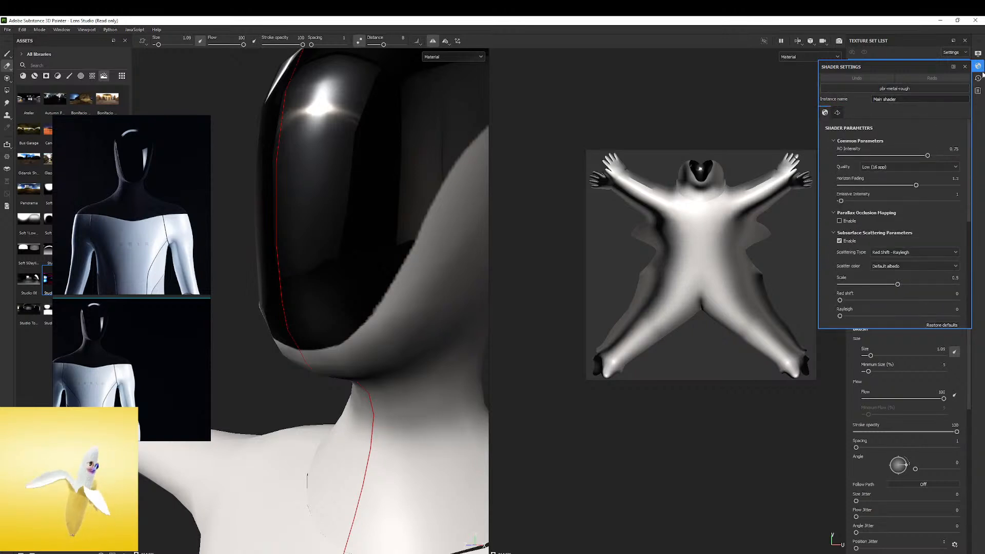
{"action": "left_click", "coordinate": [979, 55]}
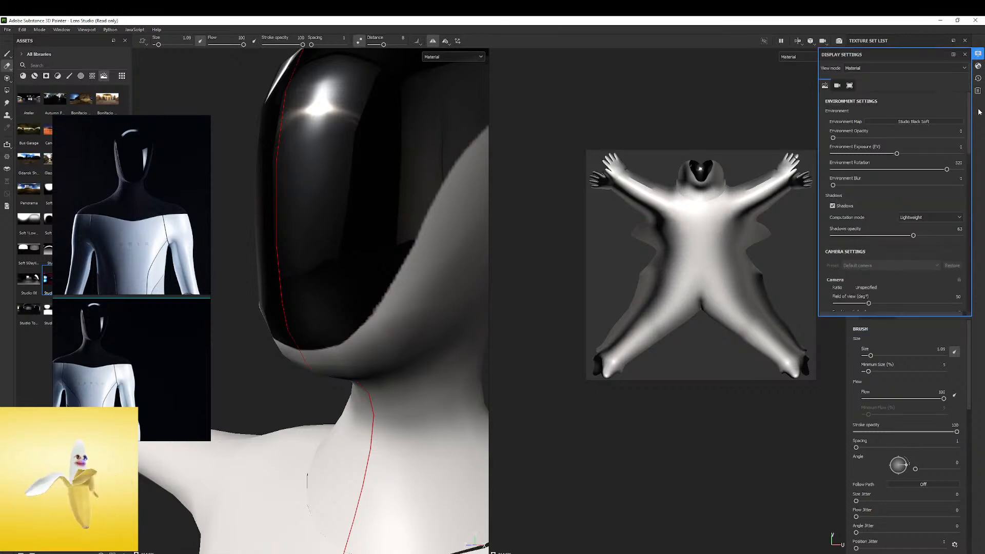
{"action": "left_click", "coordinate": [966, 55]}
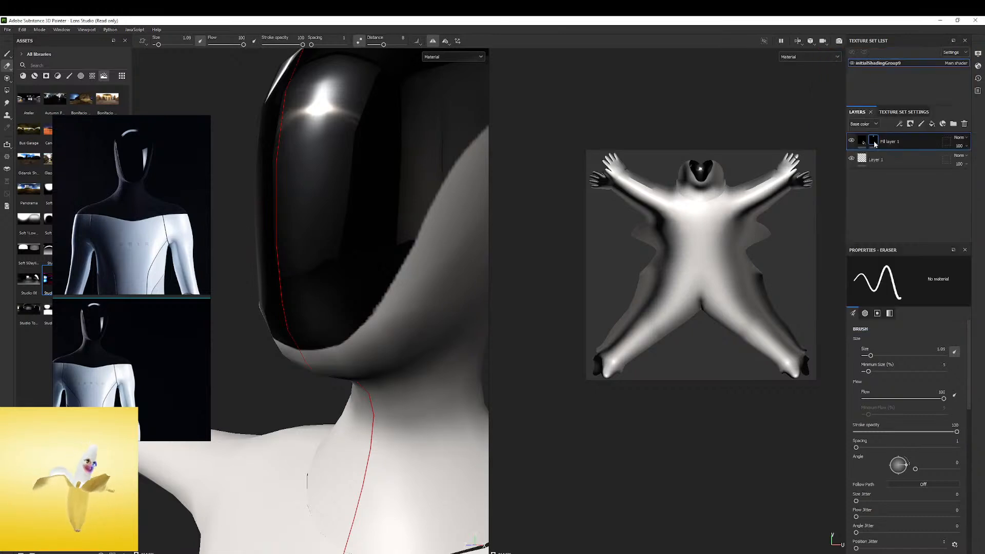
Set the texture set size to 4096
{"action": "left_click", "coordinate": [897, 112]}
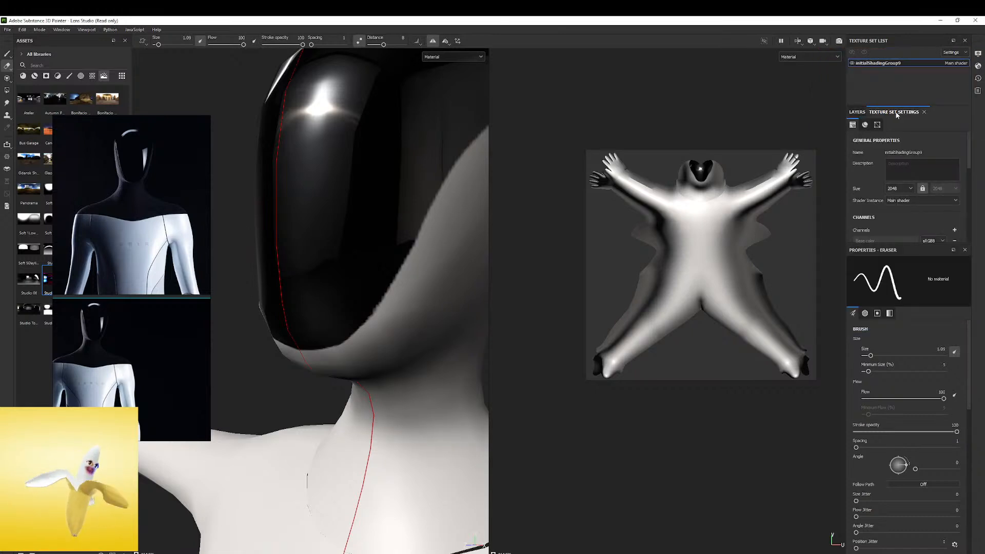
{"action": "left_click", "coordinate": [910, 189]}
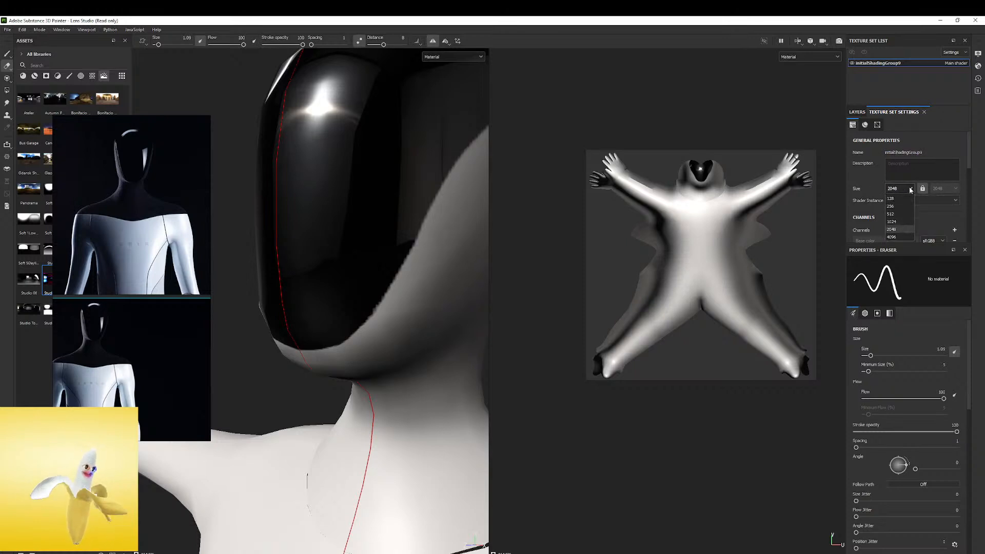
{"action": "left_click", "coordinate": [901, 237]}
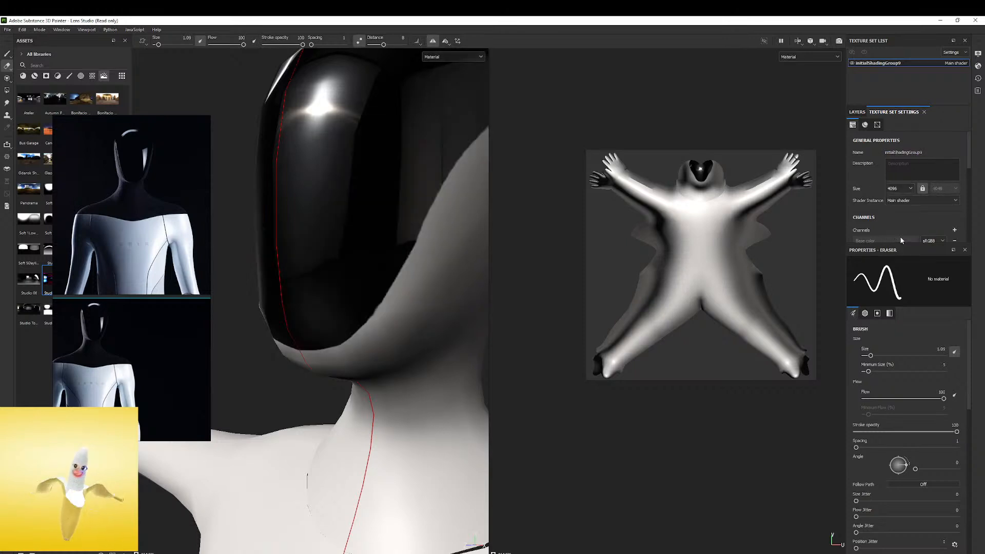
Refine the faceplate's chin and lower side edges with small mirrored eraser strokes
{"action": "mouse_move", "coordinate": [411, 198]}
{"action": "left_mouse_down", "text": "alt"}
{"action": "mouse_move", "coordinate": [326, 187]}
{"action": "mouse_move", "coordinate": [354, 195]}
{"action": "mouse_move", "coordinate": [338, 193]}
{"action": "mouse_move", "coordinate": [321, 167]}
{"action": "mouse_move", "coordinate": [400, 208]}
{"action": "left_mouse_up", "text": "alt"}
{"action": "right_click_drag", "start_coordinate": [405, 211], "coordinate": [538, 203], "text": "alt"}
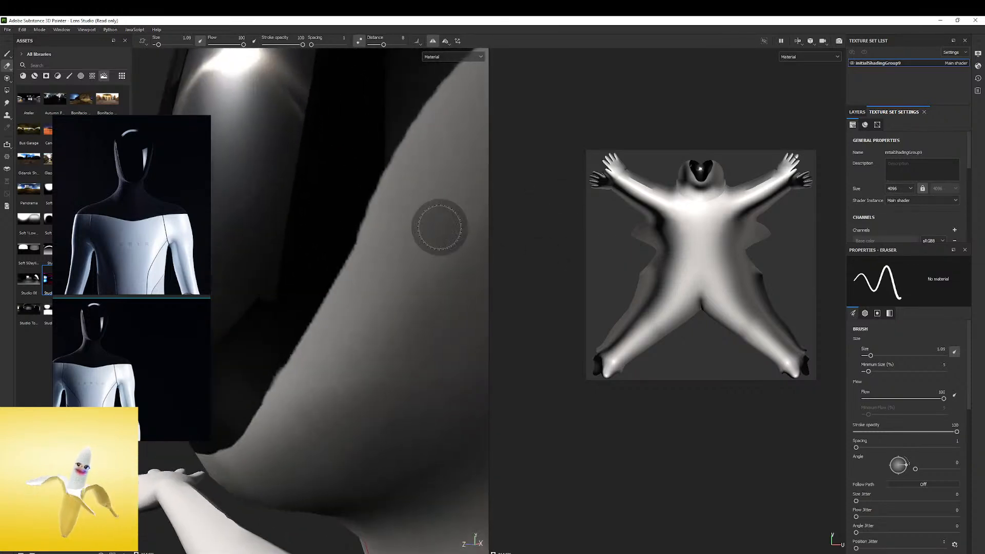
{"action": "left_click_drag", "start_coordinate": [421, 203], "coordinate": [377, 207], "text": "alt"}
{"action": "mouse_move", "coordinate": [365, 272]}
{"action": "right_mouse_down", "text": "alt"}
{"action": "mouse_move", "coordinate": [364, 165]}
{"action": "mouse_move", "coordinate": [383, 264]}
{"action": "right_mouse_up", "text": "alt"}
{"action": "mouse_move", "coordinate": [382, 264]}
{"action": "left_mouse_down", "text": "alt"}
{"action": "mouse_move", "coordinate": [405, 220]}
{"action": "mouse_move", "coordinate": [376, 270]}
{"action": "left_mouse_up", "text": "alt"}
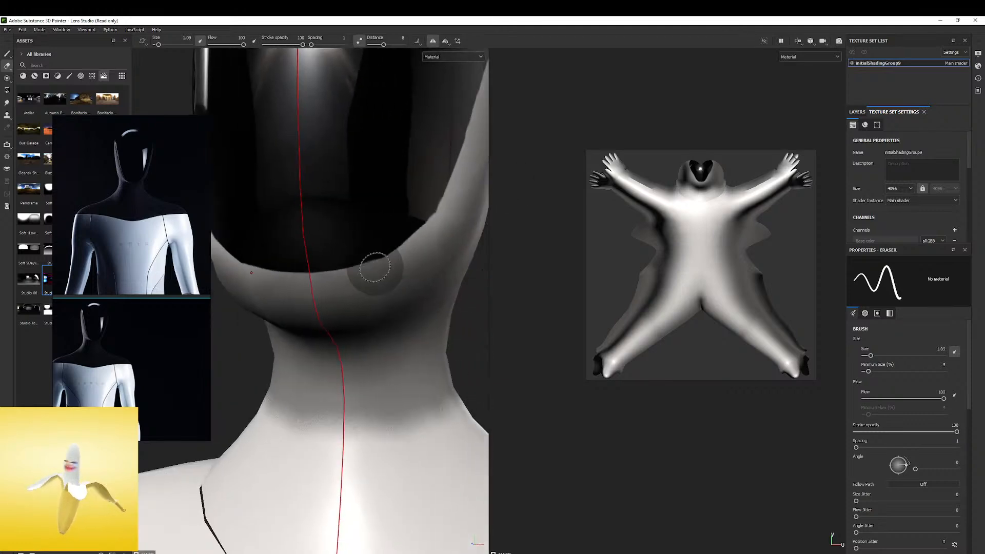
{"action": "mouse_move", "coordinate": [407, 229]}
{"action": "left_mouse_down", "text": "alt"}
{"action": "mouse_move", "coordinate": [378, 257]}
{"action": "mouse_move", "coordinate": [381, 291]}
{"action": "left_mouse_up", "text": "alt"}
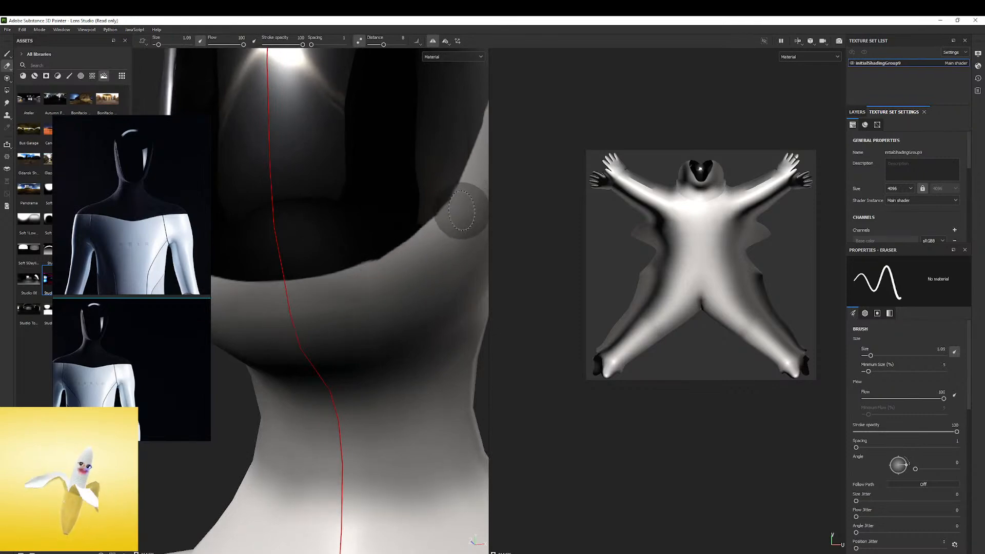
{"action": "mouse_move", "coordinate": [459, 207]}
{"action": "left_mouse_down", "text": "alt"}
{"action": "mouse_move", "coordinate": [407, 205]}
{"action": "mouse_move", "coordinate": [383, 264]}
{"action": "mouse_move", "coordinate": [337, 283]}
{"action": "left_mouse_up", "text": "alt"}
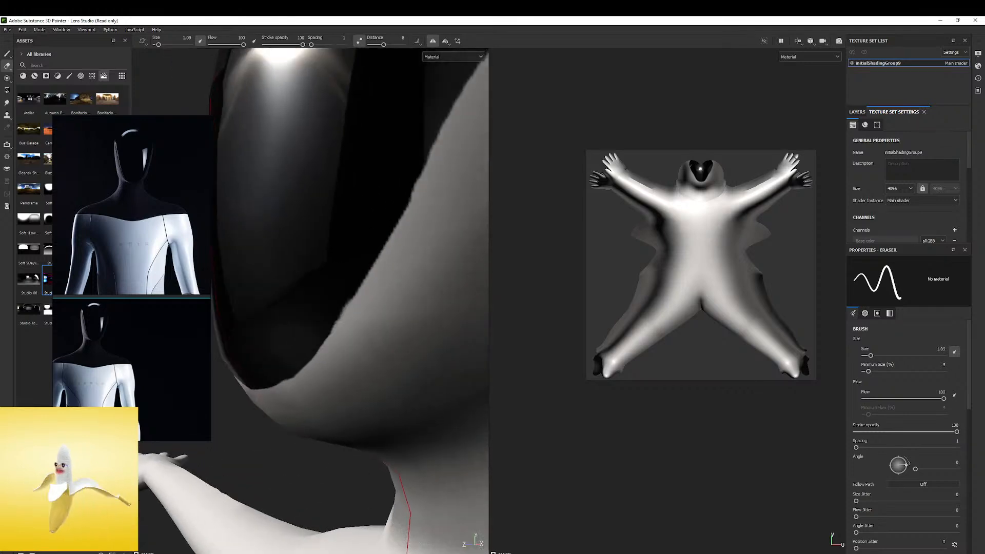
Try to touch up the faceplate's lower side edge with the paint brush at size 0.39
{"action": "left_click", "coordinate": [7, 54]}
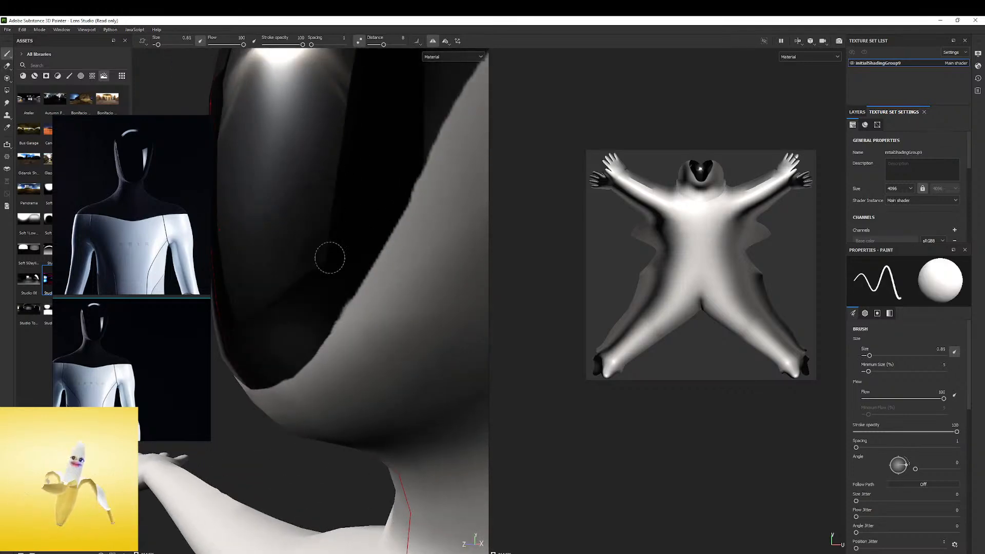
{"action": "right_click_drag", "start_coordinate": [323, 242], "coordinate": [297, 282], "text": "alt"}
{"action": "key", "text": "bracketleft"}
{"action": "left_click_drag", "start_coordinate": [337, 263], "coordinate": [351, 259], "text": "alt"}
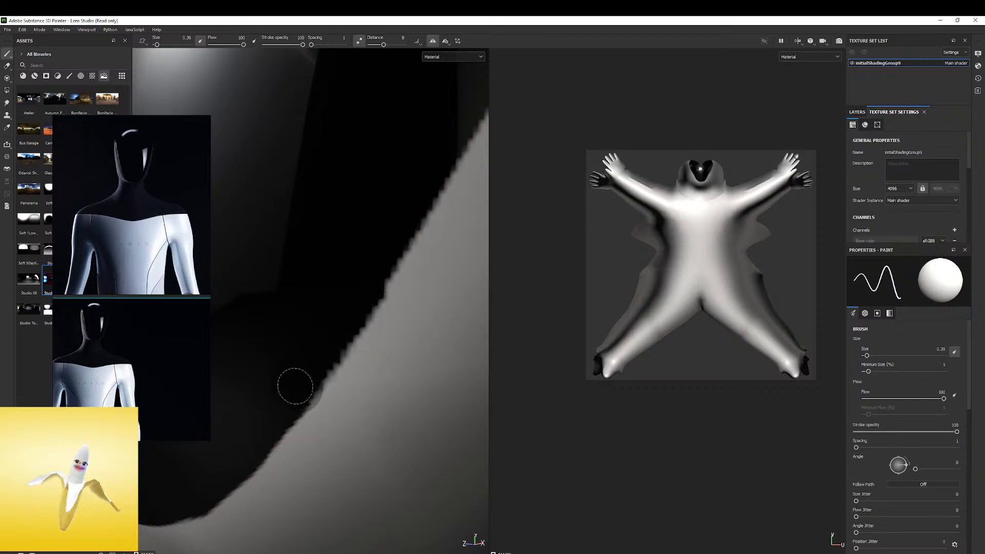
{"action": "key", "text": "ctrl+z"}
Examine the head and torso from several angles and compare them with the robot reference image
{"action": "right_click_drag", "start_coordinate": [369, 271], "coordinate": [235, 268], "text": "alt"}
{"action": "left_click_drag", "start_coordinate": [236, 268], "coordinate": [414, 282], "text": "alt"}
{"action": "right_click_drag", "start_coordinate": [413, 282], "coordinate": [227, 384], "text": "alt"}
{"action": "mouse_move", "coordinate": [227, 384]}
{"action": "left_mouse_down", "text": "alt"}
{"action": "mouse_move", "coordinate": [360, 267]}
{"action": "mouse_move", "coordinate": [288, 165]}
{"action": "mouse_move", "coordinate": [440, 171]}
{"action": "mouse_move", "coordinate": [355, 173]}
{"action": "mouse_move", "coordinate": [369, 177]}
{"action": "mouse_move", "coordinate": [275, 209]}
{"action": "mouse_move", "coordinate": [338, 207]}
{"action": "mouse_move", "coordinate": [354, 195]}
{"action": "mouse_move", "coordinate": [282, 202]}
{"action": "mouse_move", "coordinate": [361, 190]}
{"action": "mouse_move", "coordinate": [439, 195]}
{"action": "mouse_move", "coordinate": [411, 197]}
{"action": "mouse_move", "coordinate": [366, 220]}
{"action": "left_mouse_up", "text": "alt"}
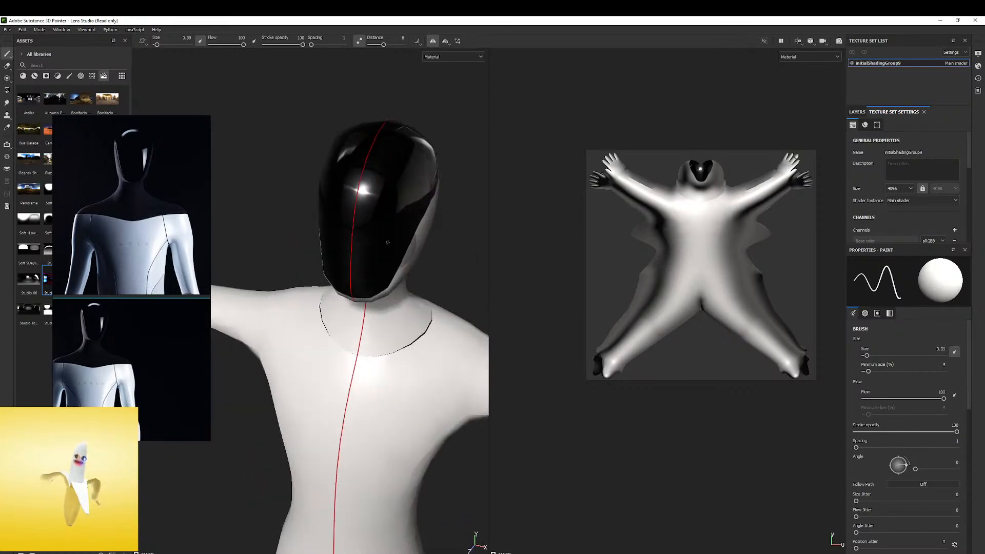
{"action": "middle_click_drag", "start_coordinate": [422, 224], "coordinate": [403, 167], "text": "alt"}
{"action": "right_click_drag", "start_coordinate": [403, 168], "coordinate": [336, 189], "text": "alt"}
{"action": "mouse_move", "coordinate": [140, 275]}
{"action": "left_mouse_down"}
{"action": "mouse_move", "coordinate": [154, 332]}
{"action": "mouse_move", "coordinate": [199, 354]}
{"action": "left_mouse_up"}
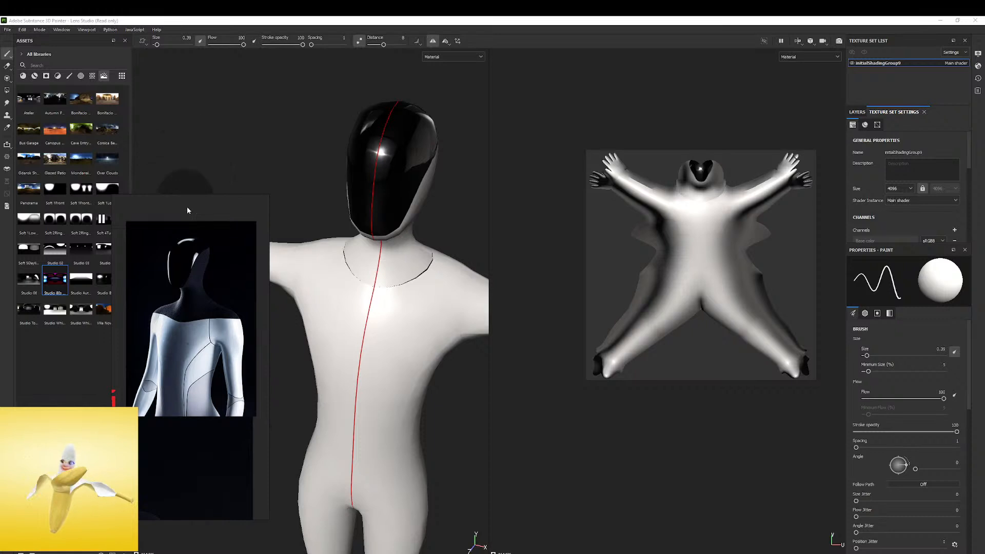
{"action": "scroll", "coordinate": [224, 322], "scroll_direction": "up", "scroll_amount": 2}
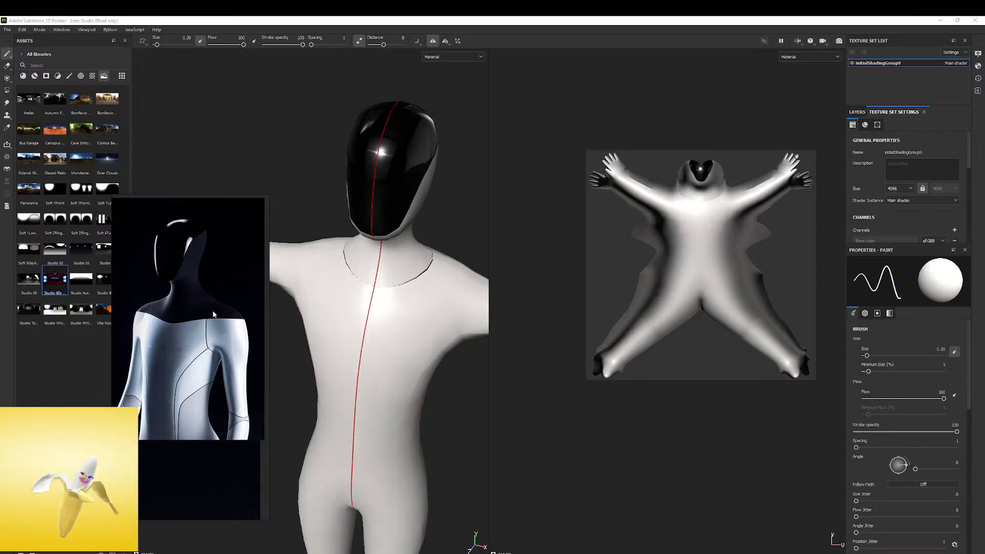
{"action": "mouse_move", "coordinate": [379, 246]}
{"action": "left_mouse_down", "text": "alt"}
{"action": "mouse_move", "coordinate": [333, 236]}
{"action": "mouse_move", "coordinate": [208, 248]}
{"action": "mouse_move", "coordinate": [436, 237]}
{"action": "left_mouse_up", "text": "alt"}
{"action": "mouse_move", "coordinate": [439, 238]}
{"action": "right_mouse_down", "text": "shift"}
{"action": "mouse_move", "coordinate": [399, 235]}
{"action": "mouse_move", "coordinate": [466, 239]}
{"action": "mouse_move", "coordinate": [436, 239]}
{"action": "right_mouse_up", "text": "shift"}
{"action": "right_click_drag", "start_coordinate": [205, 299], "coordinate": [179, 380]}
{"action": "left_click_drag", "start_coordinate": [275, 249], "coordinate": [365, 286], "text": "alt"}
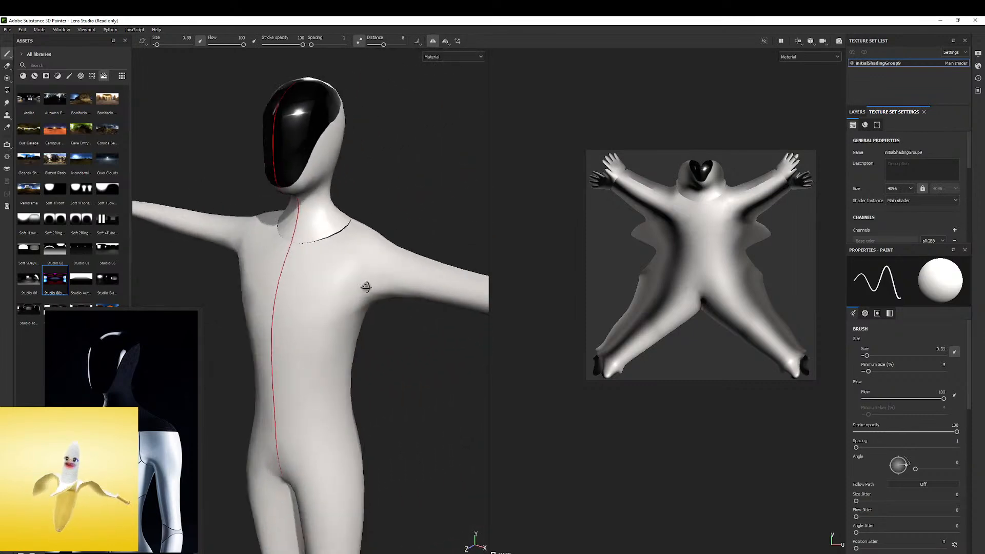
Bake all the selected mesh maps with an output size of 2048
{"action": "left_click", "coordinate": [23, 31]}
{"action": "left_click", "coordinate": [39, 70]}
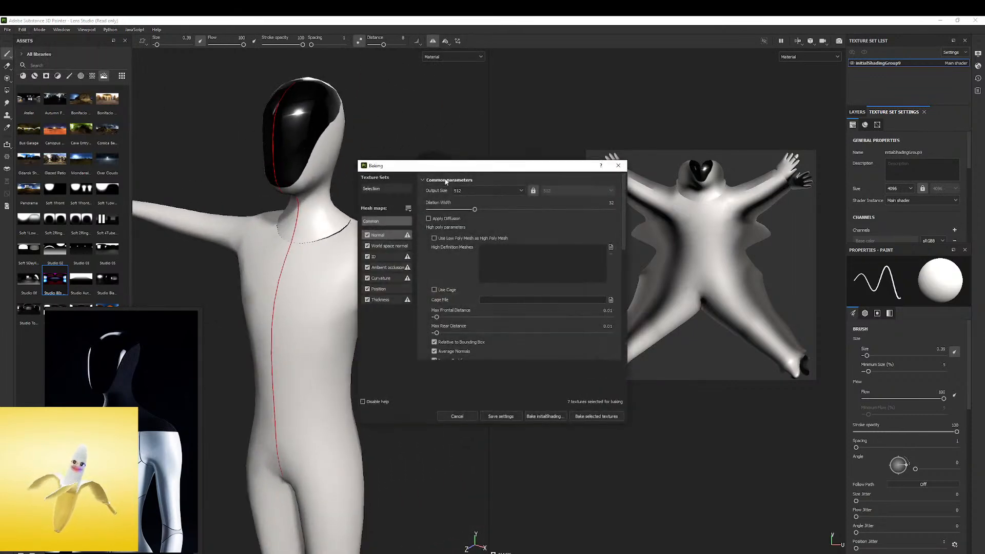
{"action": "left_click", "coordinate": [491, 190]}
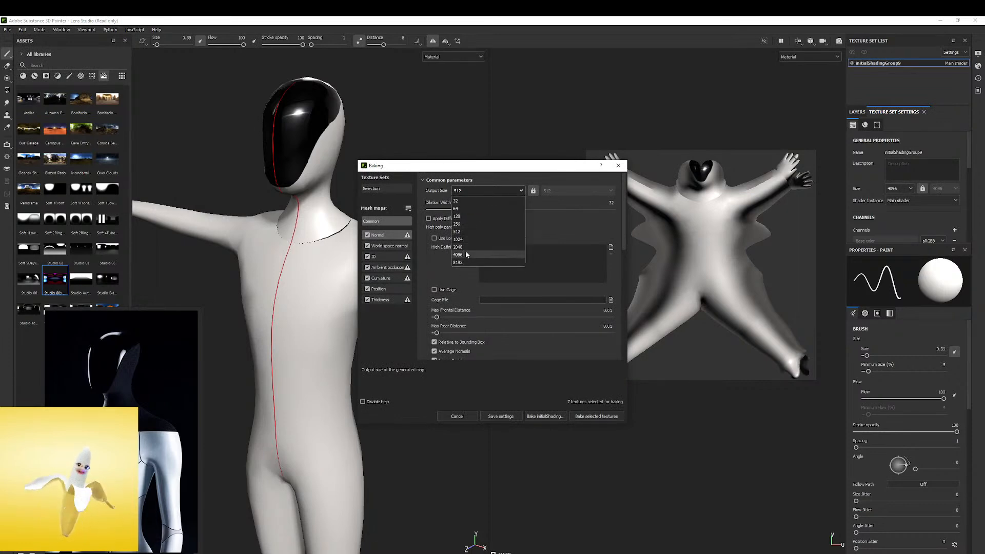
{"action": "left_click", "coordinate": [465, 247]}
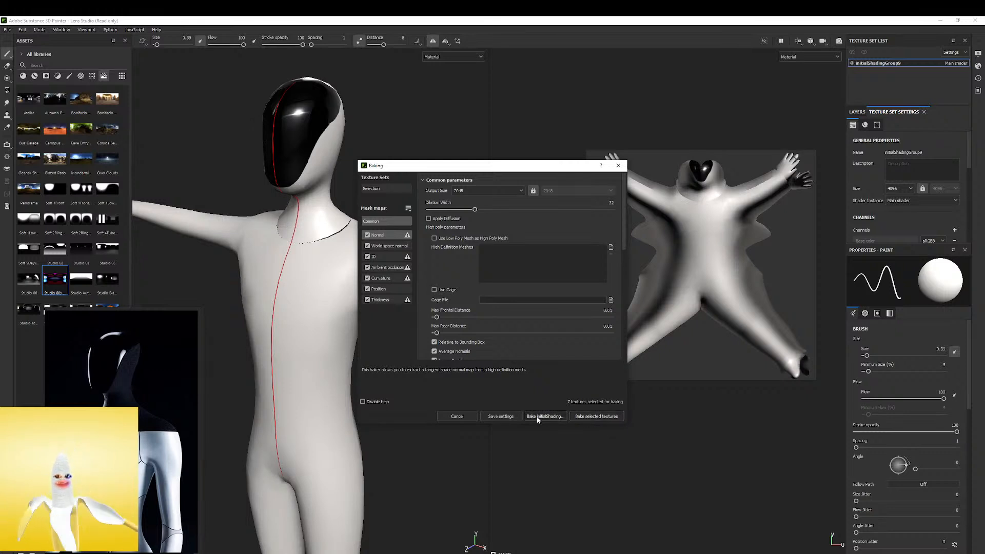
{"action": "left_click", "coordinate": [586, 420]}
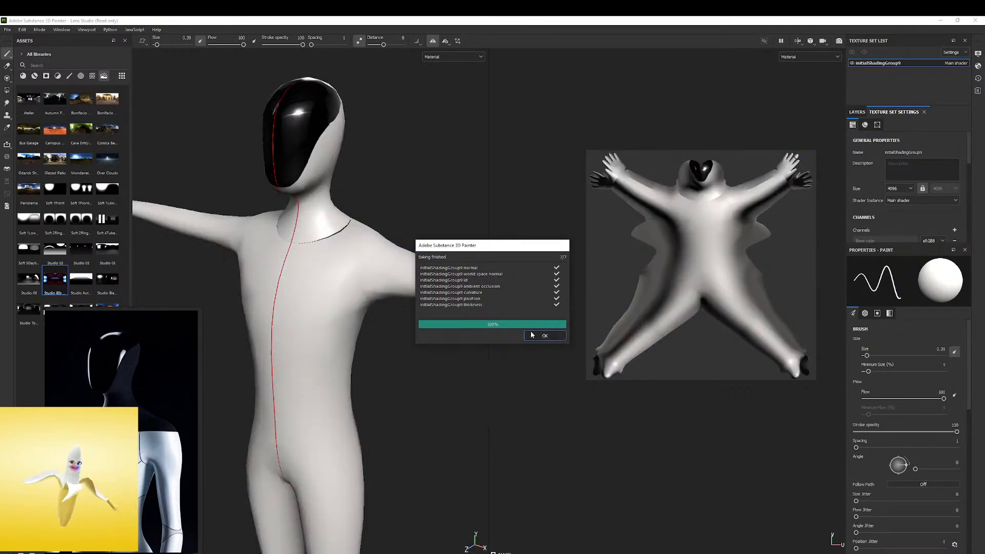
{"action": "left_click", "coordinate": [545, 337]}
Examine the dark woven fabric on the neck and shoulders in the reference image up close
{"action": "left_click_drag", "start_coordinate": [399, 233], "coordinate": [426, 221], "text": "alt"}
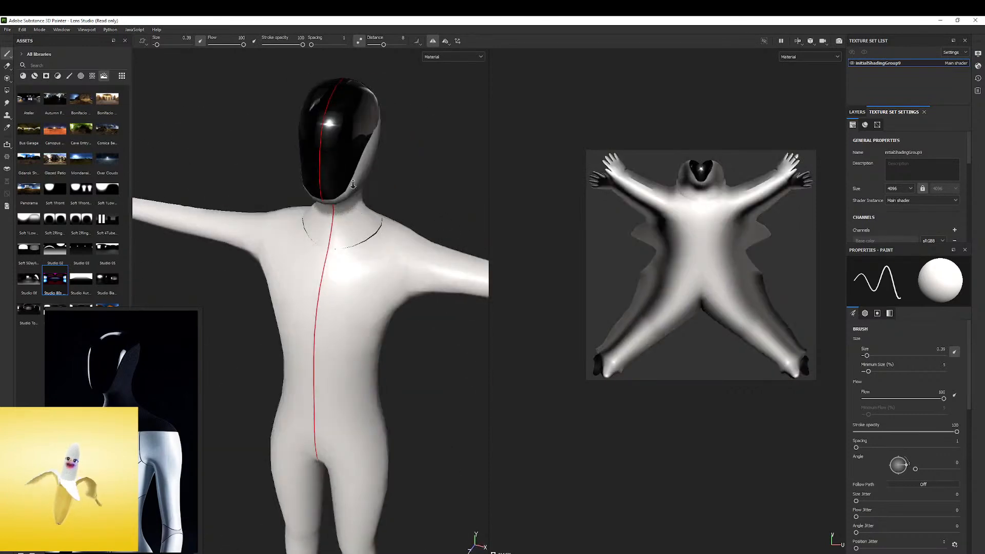
{"action": "right_click_drag", "start_coordinate": [136, 405], "coordinate": [288, 210]}
{"action": "scroll", "coordinate": [283, 213], "scroll_direction": "up", "scroll_amount": 8}
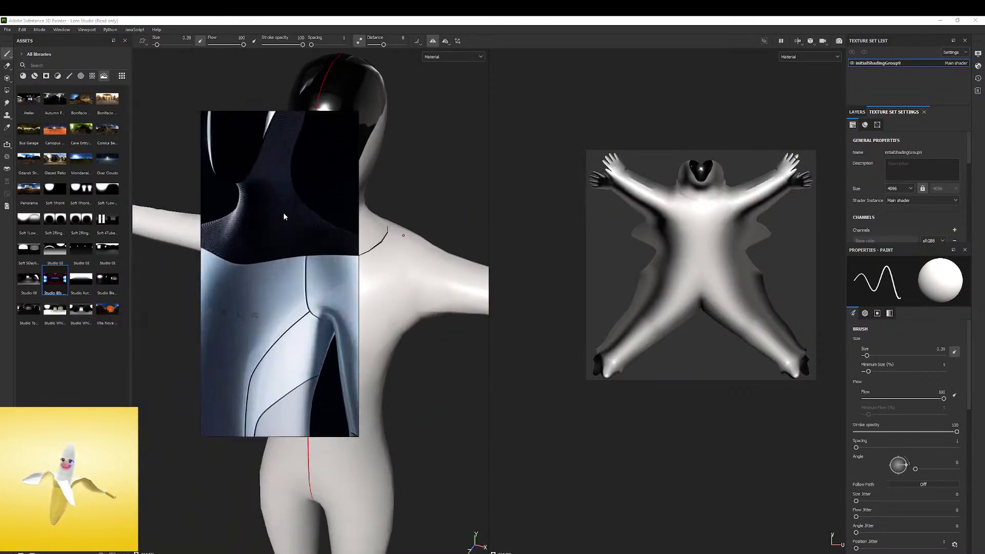
{"action": "middle_click_drag", "start_coordinate": [287, 154], "coordinate": [338, 293]}
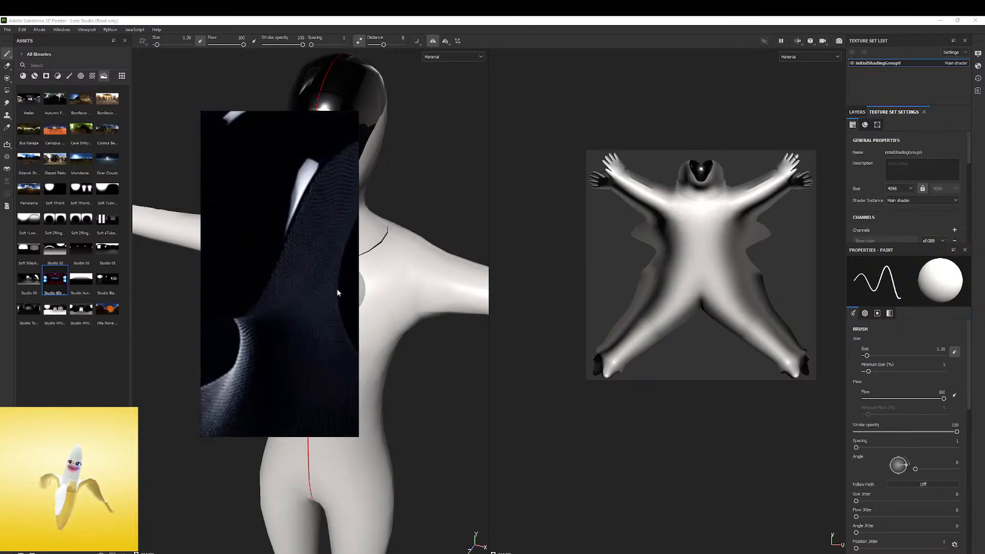
{"action": "left_click_drag", "start_coordinate": [358, 293], "coordinate": [472, 298]}
{"action": "middle_click_drag", "start_coordinate": [377, 309], "coordinate": [332, 406]}
{"action": "scroll", "coordinate": [361, 309], "scroll_direction": "down", "scroll_amount": 5}
{"action": "right_click_drag", "start_coordinate": [362, 309], "coordinate": [0, 315]}
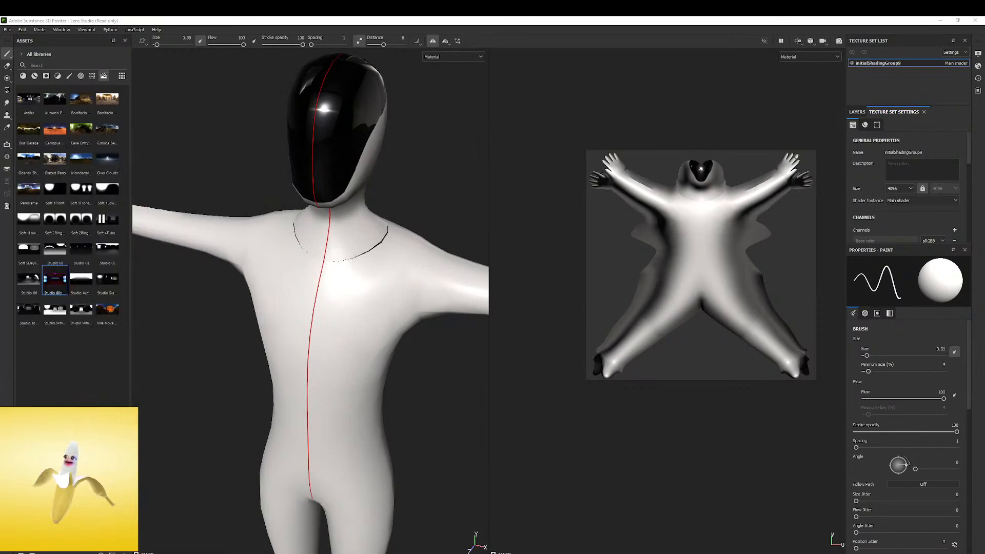
Search the smart materials for "fa" and apply Fabric Stretchy Sci-Fi to the body
{"action": "left_click", "coordinate": [54, 65]}
{"action": "type", "text": "fa"}
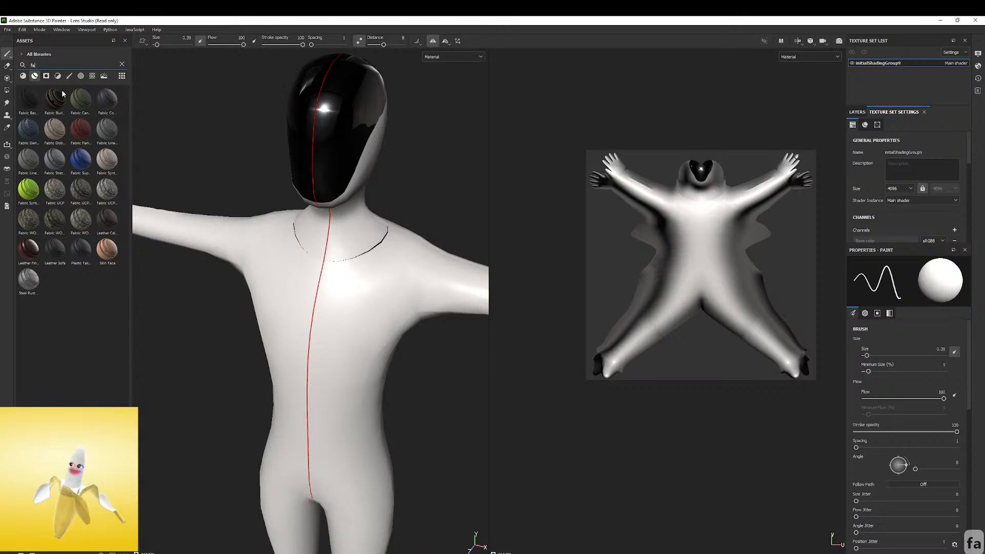
{"action": "mouse_move", "coordinate": [97, 96]}
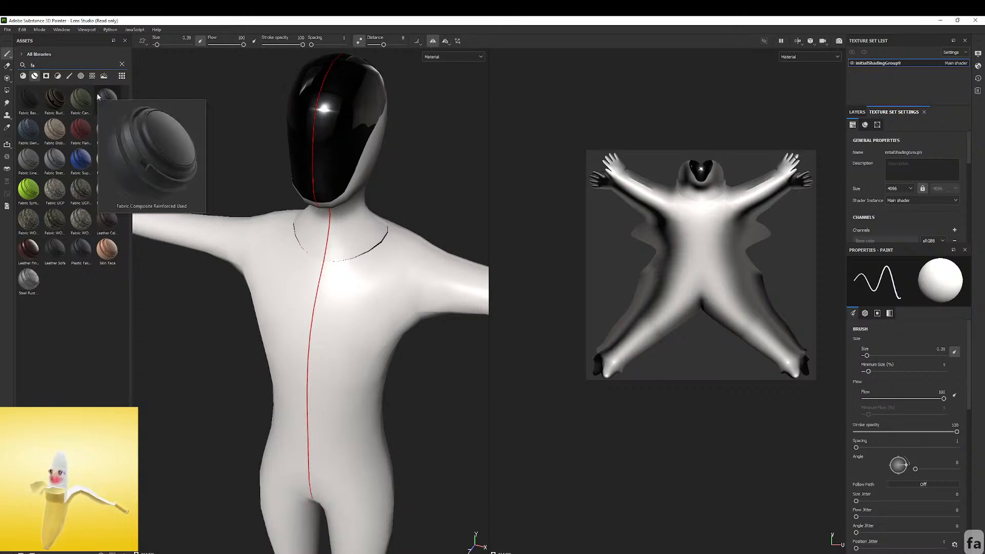
{"action": "mouse_move", "coordinate": [65, 95]}
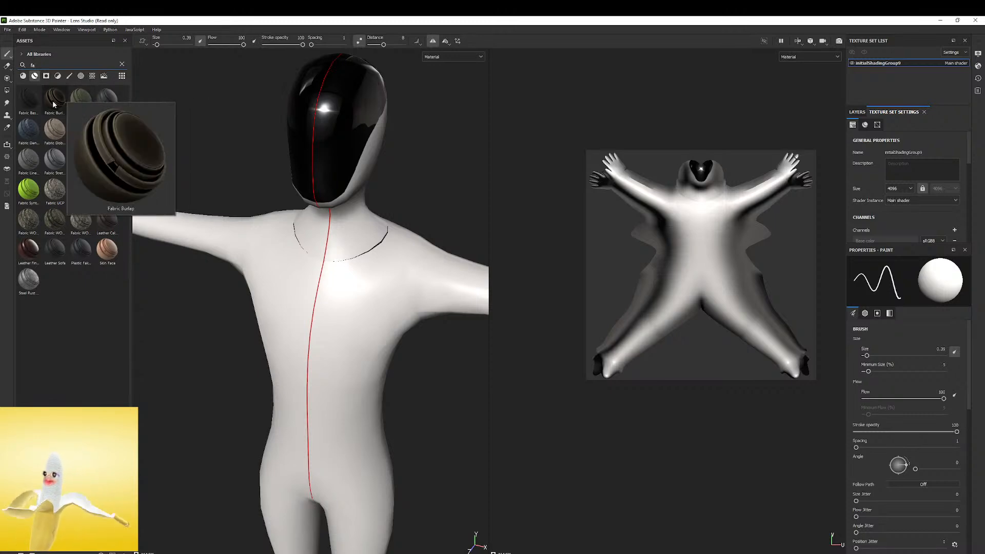
{"action": "mouse_move", "coordinate": [40, 128]}
{"action": "mouse_move", "coordinate": [73, 128]}
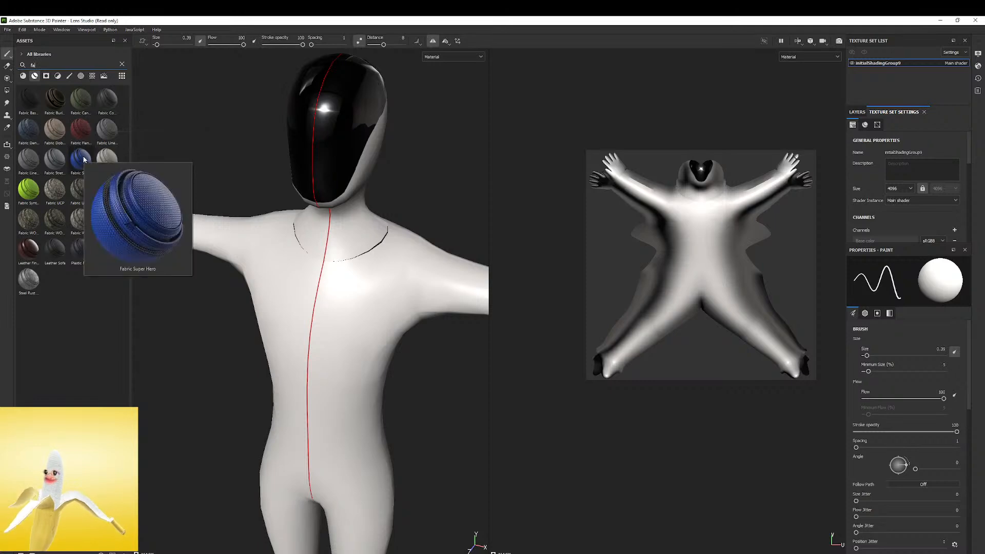
{"action": "mouse_move", "coordinate": [63, 162]}
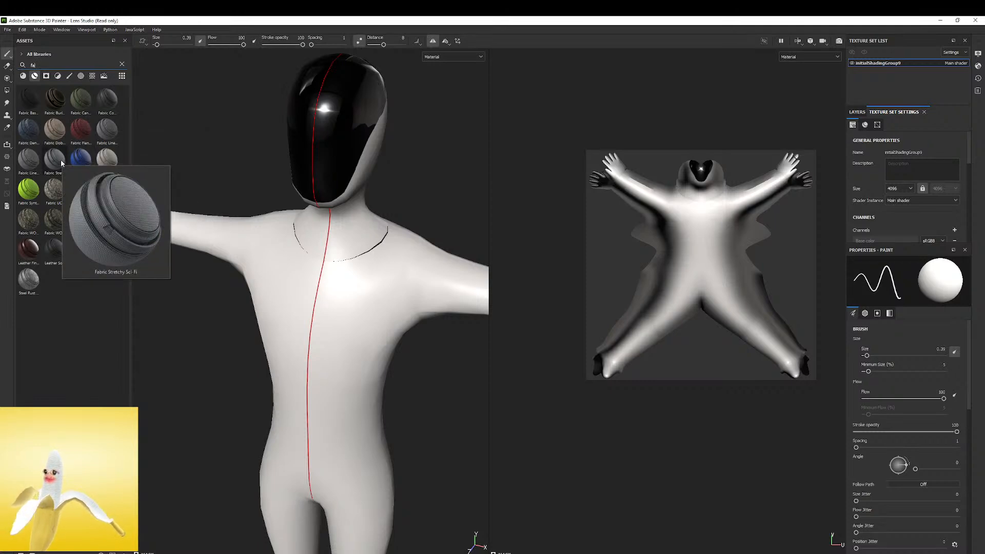
{"action": "mouse_move", "coordinate": [61, 163]}
{"action": "left_mouse_down"}
{"action": "mouse_move", "coordinate": [435, 199]}
{"action": "mouse_move", "coordinate": [331, 247]}
{"action": "mouse_move", "coordinate": [401, 180]}
{"action": "mouse_move", "coordinate": [341, 341]}
{"action": "mouse_move", "coordinate": [331, 278]}
{"action": "mouse_move", "coordinate": [324, 285]}
{"action": "mouse_move", "coordinate": [412, 290]}
{"action": "left_mouse_up"}
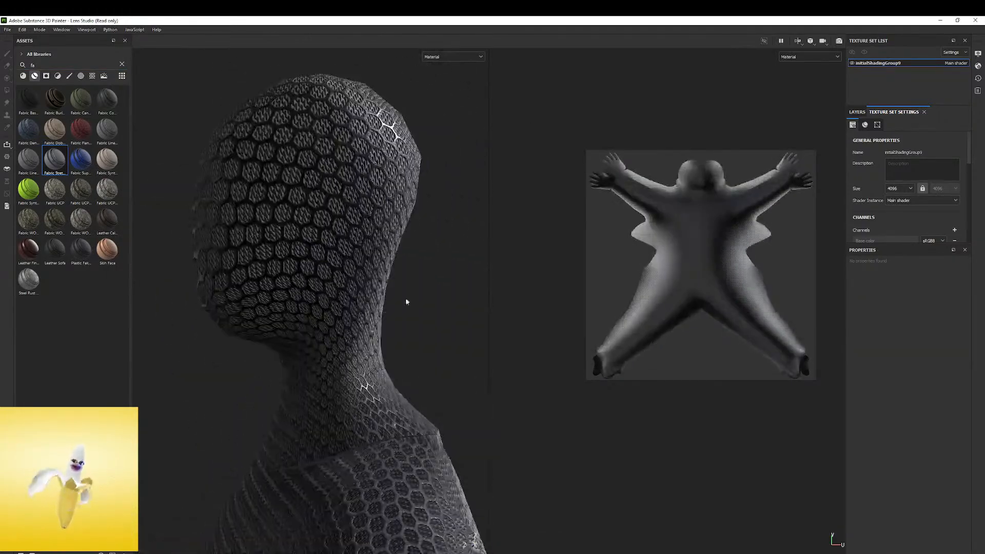
Move the Fabric Stretchy Sci-Fi group below Fill layer 1 in the layer stack
{"action": "scroll", "coordinate": [319, 325], "scroll_direction": "up", "scroll_amount": 5}
{"action": "left_click_drag", "start_coordinate": [318, 325], "coordinate": [313, 339], "text": "alt"}
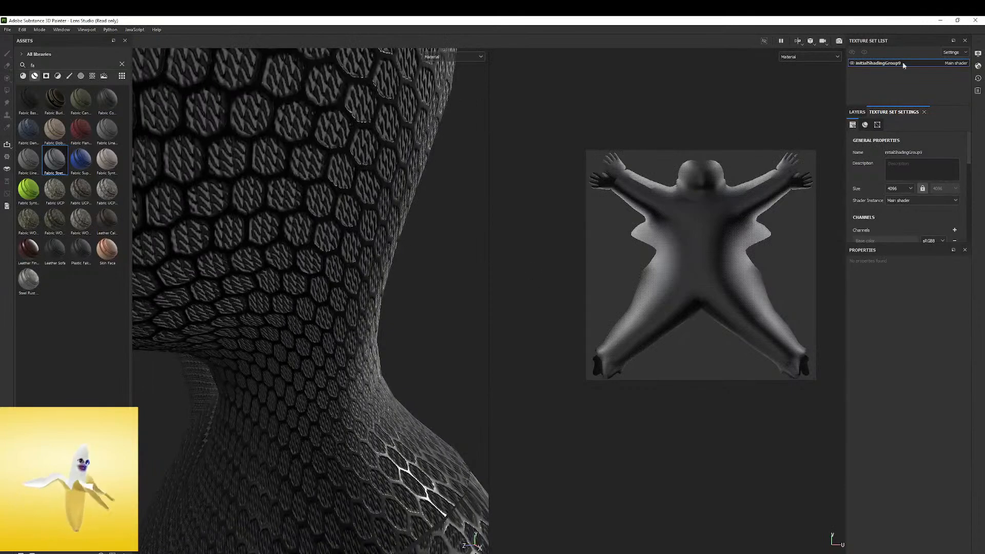
{"action": "left_click", "coordinate": [856, 114]}
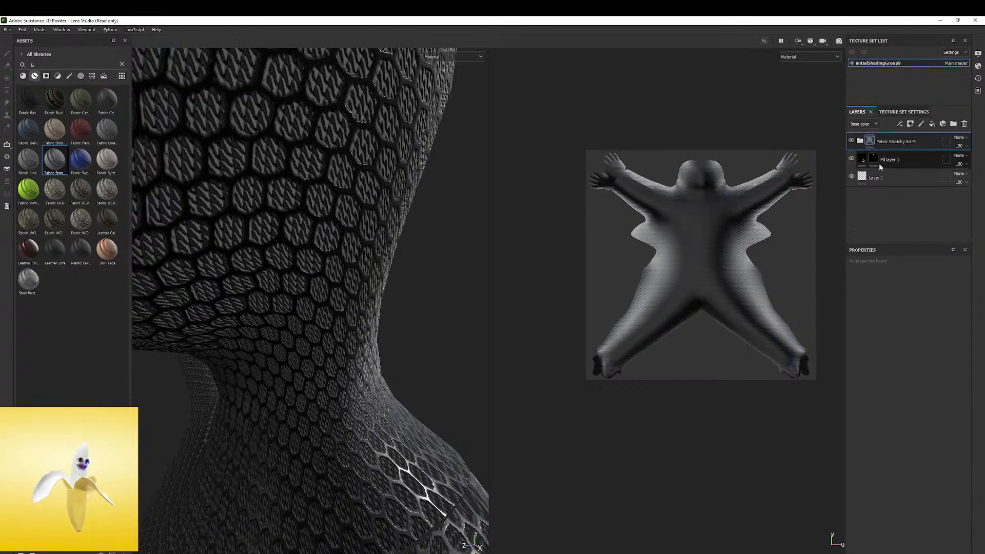
{"action": "mouse_move", "coordinate": [315, 200]}
{"action": "left_mouse_down", "text": "alt"}
{"action": "mouse_move", "coordinate": [263, 191]}
{"action": "mouse_move", "coordinate": [383, 291]}
{"action": "mouse_move", "coordinate": [264, 222]}
{"action": "mouse_move", "coordinate": [238, 226]}
{"action": "left_mouse_up", "text": "alt"}
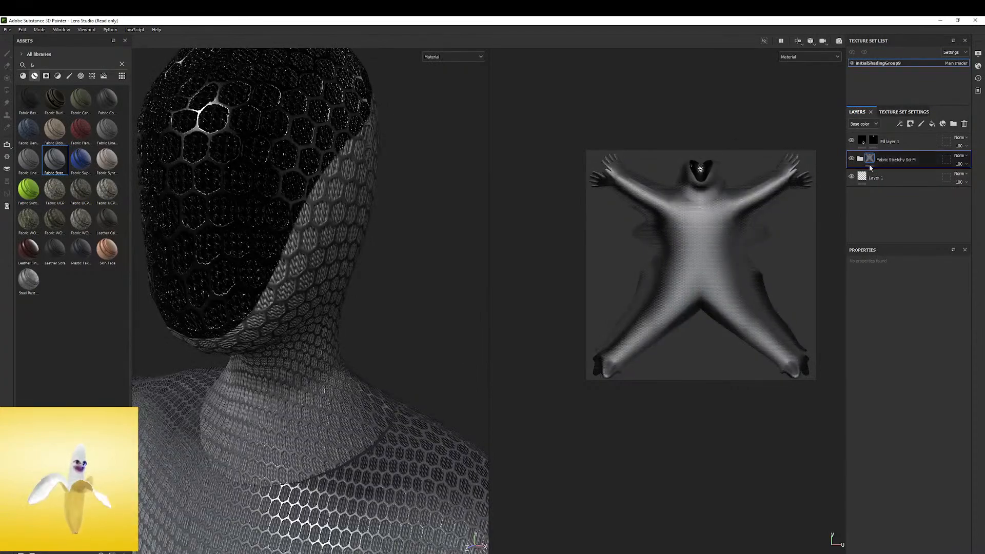
Expand the Fabric Stretchy Sci-Fi group and hide its Hexagon Pattern layer
{"action": "left_click", "coordinate": [862, 159]}
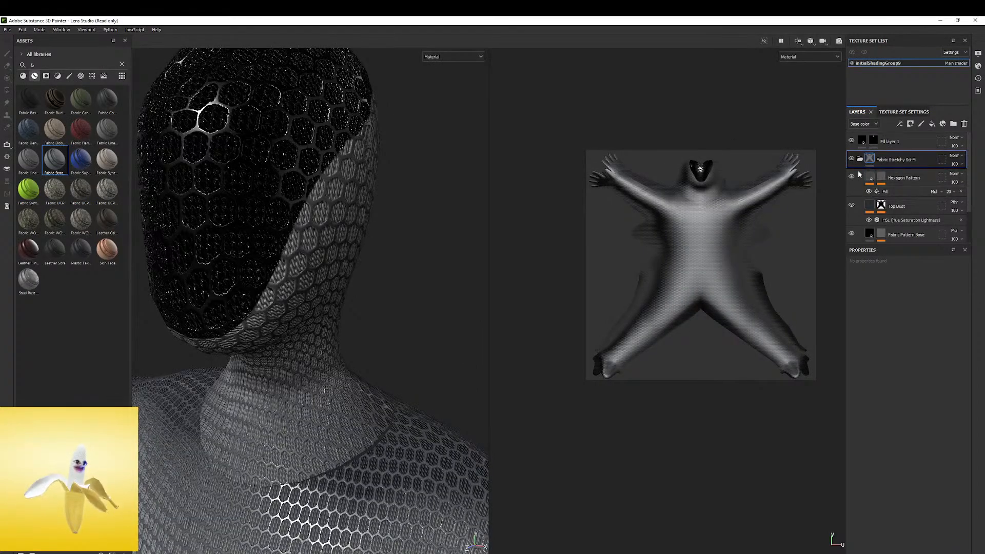
{"action": "left_click", "coordinate": [870, 177]}
{"action": "left_click", "coordinate": [851, 177]}
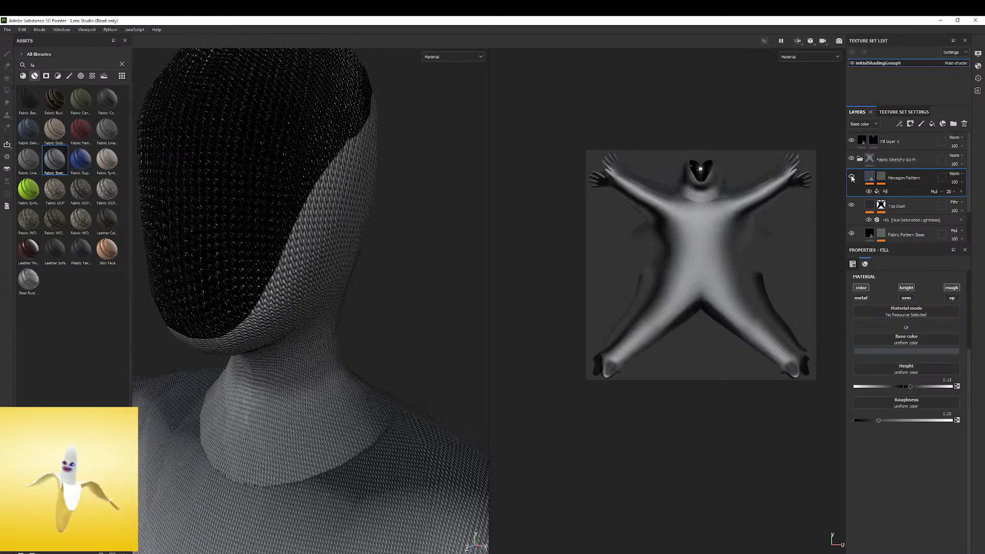
{"action": "left_click", "coordinate": [852, 177]}
{"action": "left_click", "coordinate": [852, 177]}
{"action": "left_click", "coordinate": [852, 177]}
{"action": "left_click", "coordinate": [852, 177]}
{"action": "left_click", "coordinate": [852, 177]}
{"action": "left_click", "coordinate": [852, 177]}
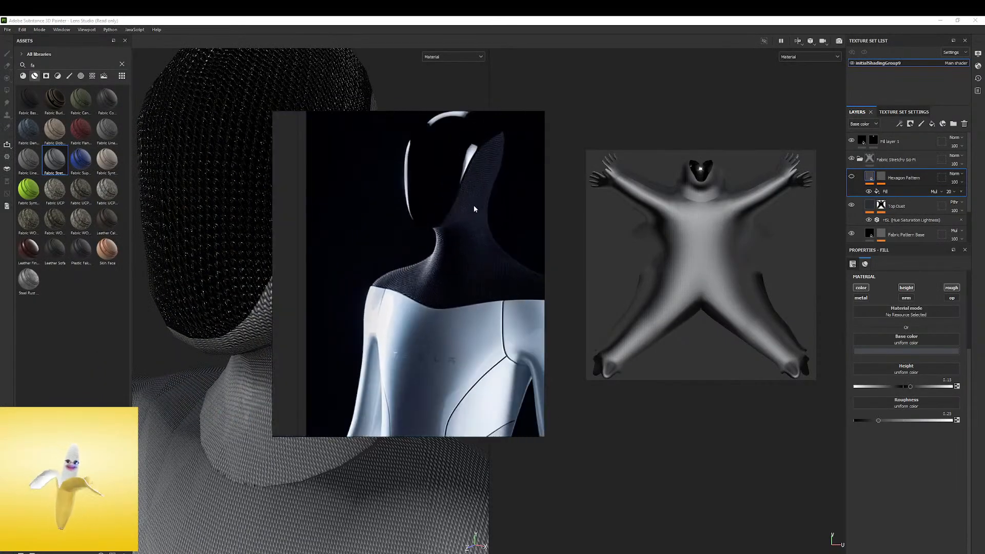
Place the reference image beside the model's neck and set the Hexagon Pattern layer's height to 0.0973
{"action": "right_click_drag", "start_coordinate": [435, 272], "coordinate": [128, 347]}
{"action": "left_click_drag", "start_coordinate": [377, 284], "coordinate": [408, 216], "text": "alt"}
{"action": "right_click_drag", "start_coordinate": [409, 217], "coordinate": [513, 189], "text": "shift"}
{"action": "left_click_drag", "start_coordinate": [444, 192], "coordinate": [414, 194], "text": "alt"}
{"action": "right_click_drag", "start_coordinate": [414, 194], "coordinate": [355, 205], "text": "alt"}
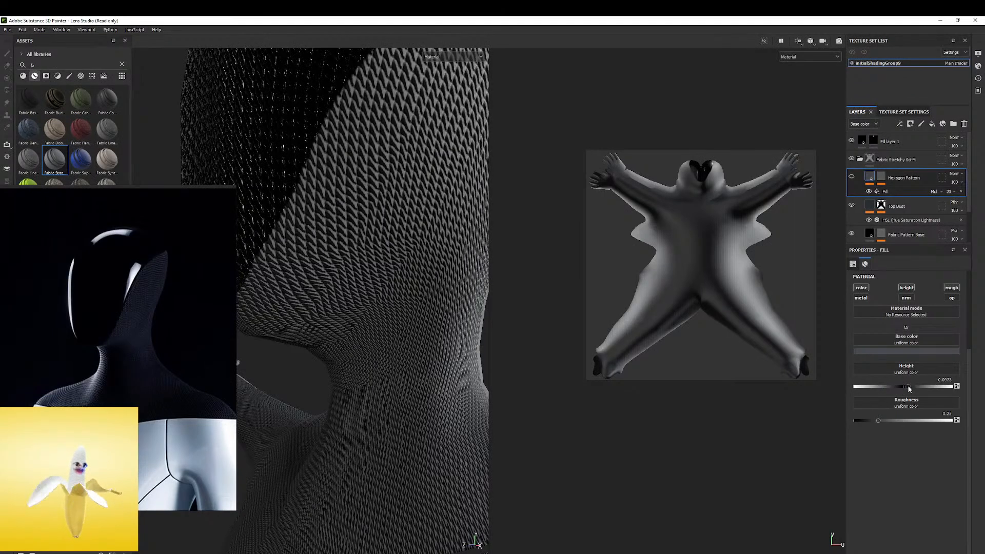
Set the histogram position of the Weave 2 fill in the Fabric Pattern Base layer's mask to 0.64
{"action": "left_click", "coordinate": [854, 206]}
{"action": "left_click", "coordinate": [852, 234]}
{"action": "left_click", "coordinate": [853, 235]}
{"action": "scroll", "coordinate": [860, 228], "scroll_direction": "down", "scroll_amount": 1}
{"action": "left_click", "coordinate": [884, 211]}
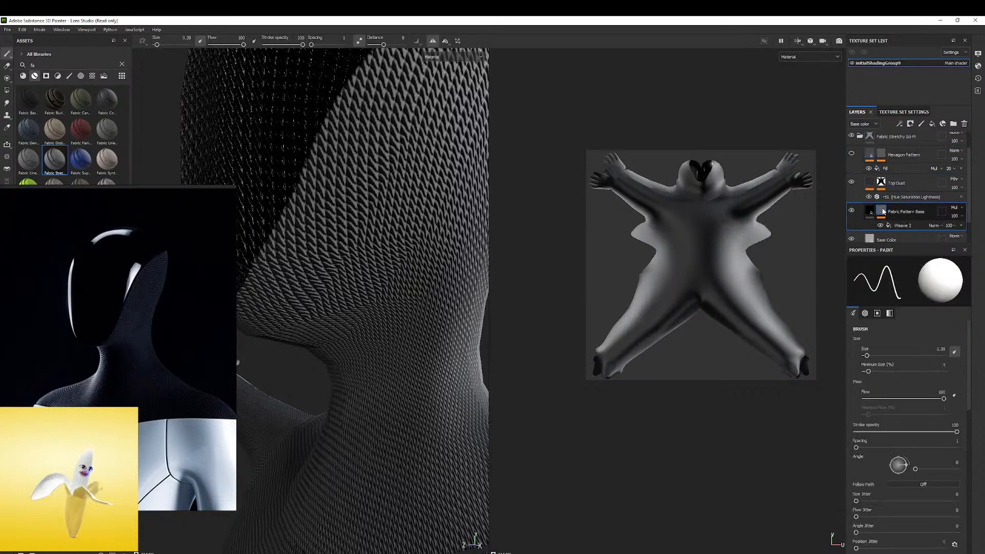
{"action": "left_click", "coordinate": [902, 227]}
{"action": "scroll", "coordinate": [899, 234], "scroll_direction": "down", "scroll_amount": 1}
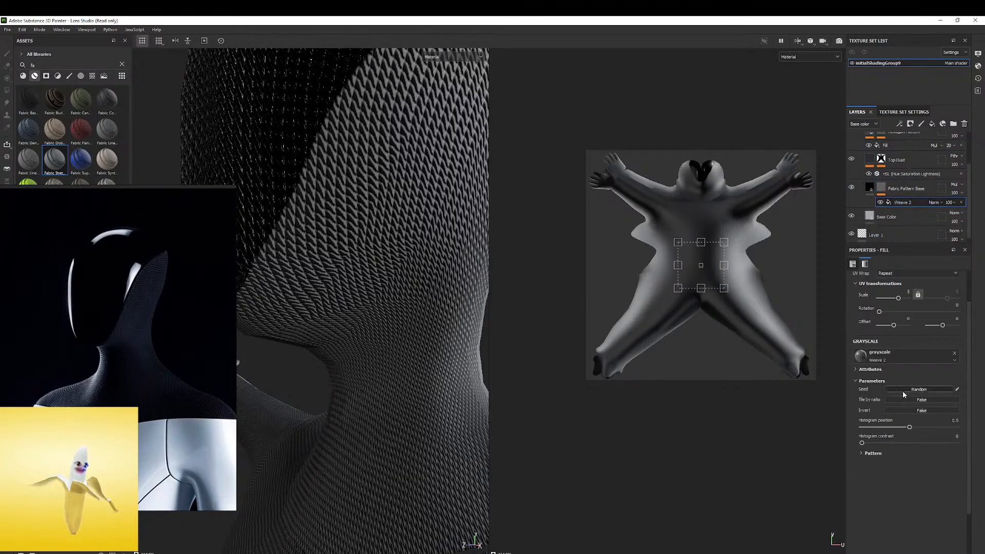
{"action": "left_click_drag", "start_coordinate": [904, 428], "coordinate": [934, 445]}
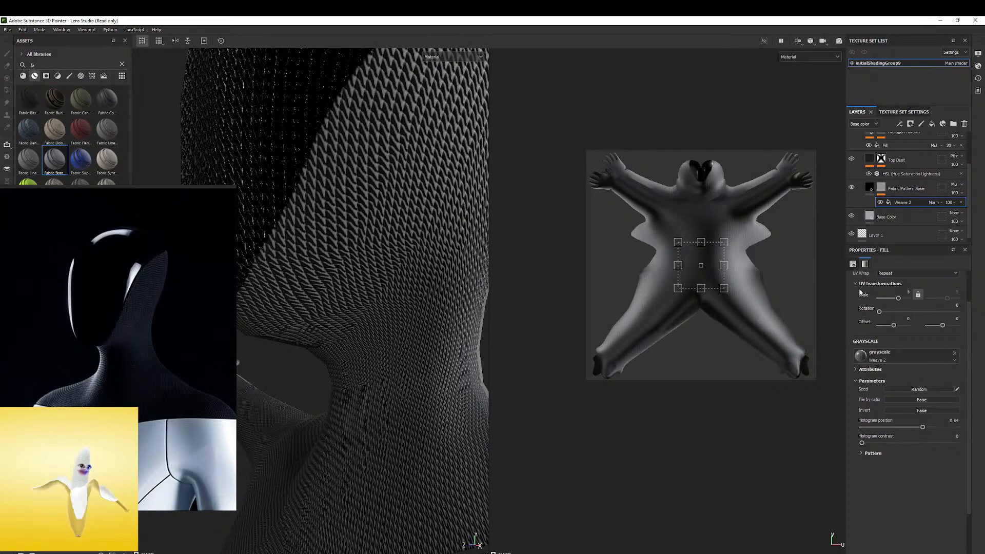
Set the height of the Fabric Pattern Base layer's fill to 0.0272
{"action": "scroll", "coordinate": [859, 290], "scroll_direction": "up", "scroll_amount": 2}
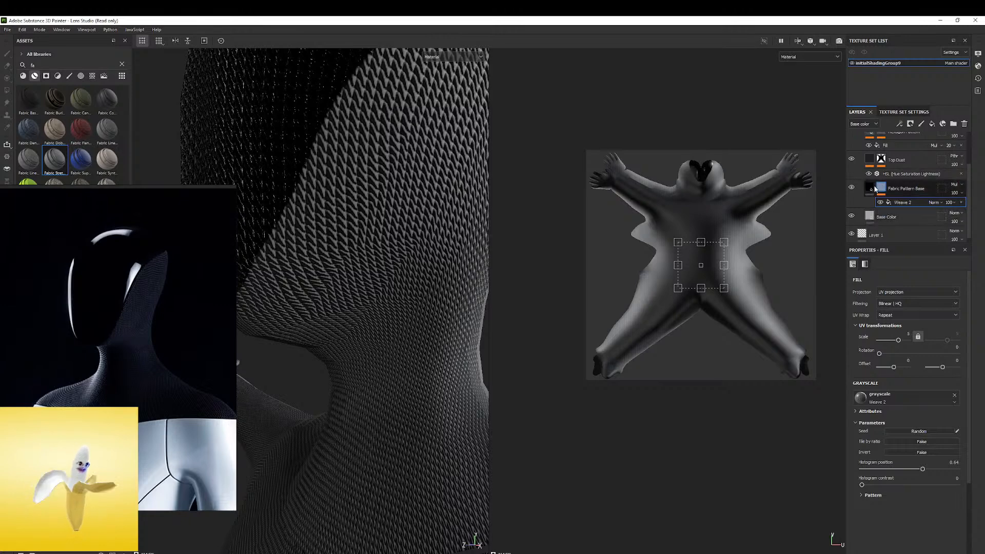
{"action": "left_click", "coordinate": [878, 189]}
{"action": "mouse_move", "coordinate": [912, 493]}
{"action": "left_mouse_down"}
{"action": "mouse_move", "coordinate": [892, 501]}
{"action": "mouse_move", "coordinate": [908, 500]}
{"action": "left_mouse_up"}
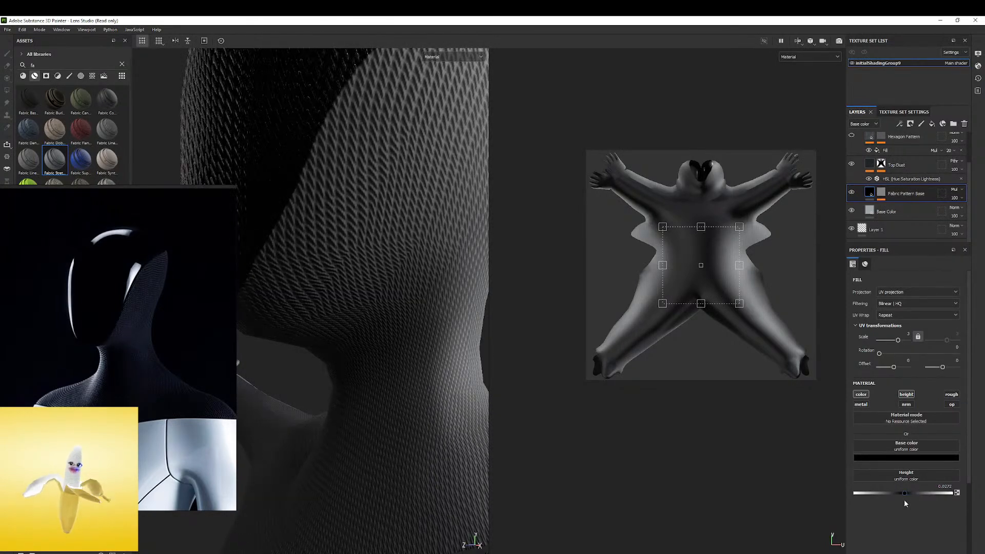
Examine the fabric weave on the faceplate, head and neck from several angles against the reference image
{"action": "mouse_move", "coordinate": [408, 242]}
{"action": "left_mouse_down", "text": "alt"}
{"action": "mouse_move", "coordinate": [471, 176]}
{"action": "mouse_move", "coordinate": [372, 190]}
{"action": "mouse_move", "coordinate": [416, 189]}
{"action": "mouse_move", "coordinate": [402, 161]}
{"action": "mouse_move", "coordinate": [429, 202]}
{"action": "mouse_move", "coordinate": [238, 220]}
{"action": "mouse_move", "coordinate": [376, 226]}
{"action": "mouse_move", "coordinate": [414, 160]}
{"action": "mouse_move", "coordinate": [448, 275]}
{"action": "mouse_move", "coordinate": [378, 249]}
{"action": "left_mouse_up", "text": "alt"}
{"action": "right_click_drag", "start_coordinate": [378, 249], "coordinate": [364, 252], "text": "shift"}
{"action": "left_click_drag", "start_coordinate": [363, 253], "coordinate": [344, 251], "text": "alt"}
{"action": "mouse_move", "coordinate": [344, 251]}
{"action": "right_mouse_down", "text": "alt"}
{"action": "mouse_move", "coordinate": [565, 224]}
{"action": "mouse_move", "coordinate": [344, 228]}
{"action": "right_mouse_up", "text": "alt"}
{"action": "right_click_drag", "start_coordinate": [344, 228], "coordinate": [442, 216], "text": "alt"}
{"action": "left_click_drag", "start_coordinate": [441, 215], "coordinate": [437, 221], "text": "alt"}
{"action": "right_click_drag", "start_coordinate": [436, 221], "coordinate": [393, 220], "text": "shift"}
{"action": "right_click_drag", "start_coordinate": [393, 220], "coordinate": [294, 266], "text": "alt"}
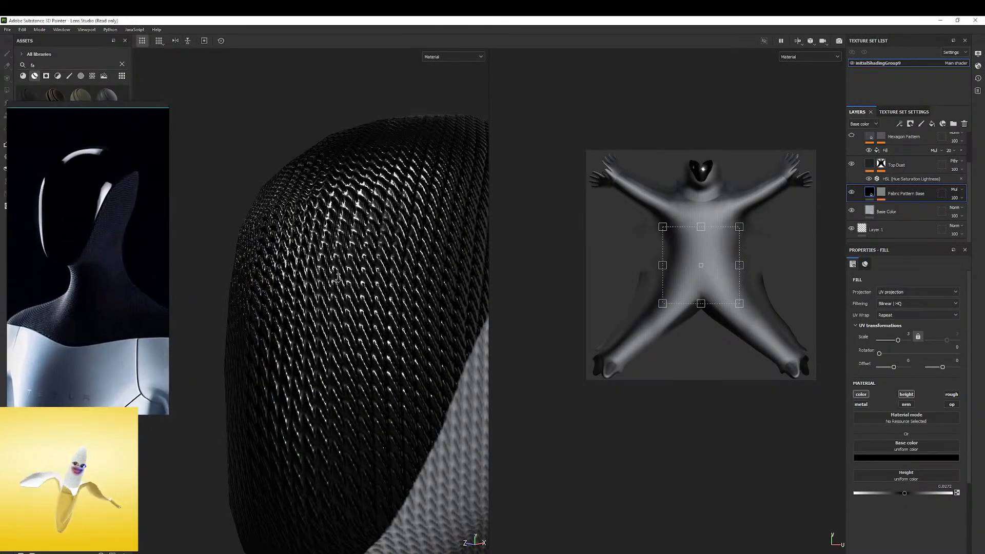
{"action": "right_click_drag", "start_coordinate": [344, 281], "coordinate": [307, 330], "text": "alt"}
{"action": "middle_click_drag", "start_coordinate": [308, 330], "coordinate": [325, 262], "text": "alt"}
{"action": "right_click_drag", "start_coordinate": [325, 261], "coordinate": [549, 242], "text": "shift"}
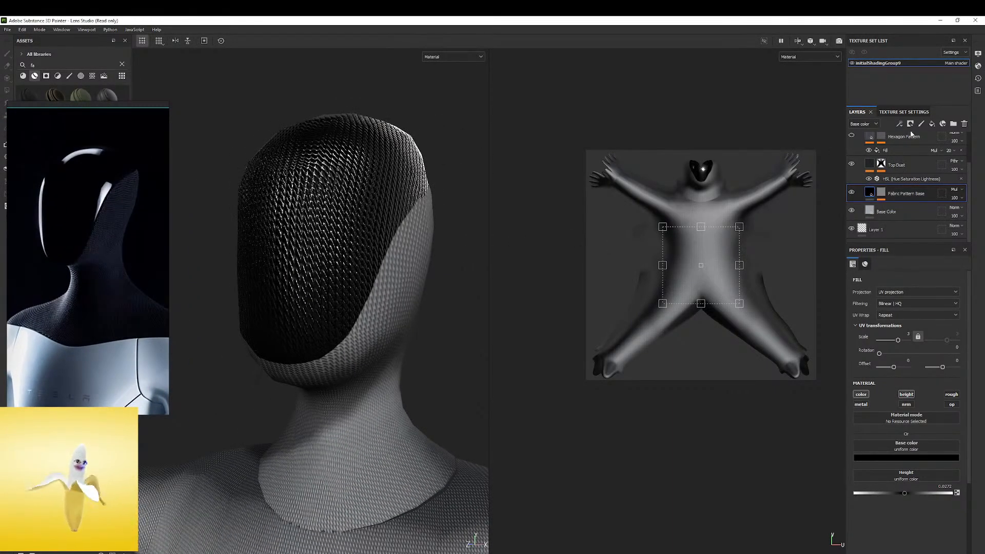
{"action": "scroll", "coordinate": [868, 172], "scroll_direction": "up", "scroll_amount": 2}
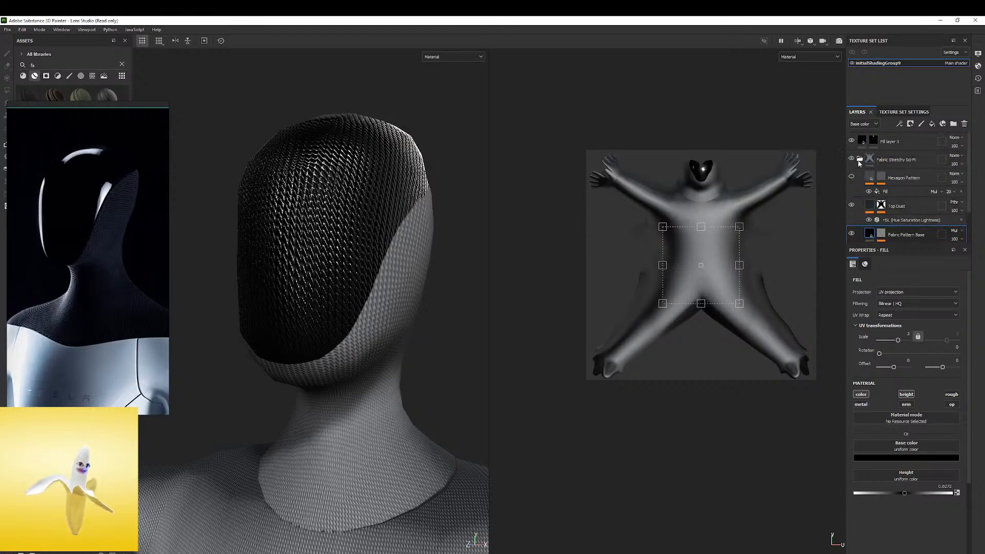
Collapse the Fabric Stretchy Sci-Fi folder and add a black mask to it
{"action": "left_click", "coordinate": [861, 161]}
{"action": "left_click", "coordinate": [872, 159]}
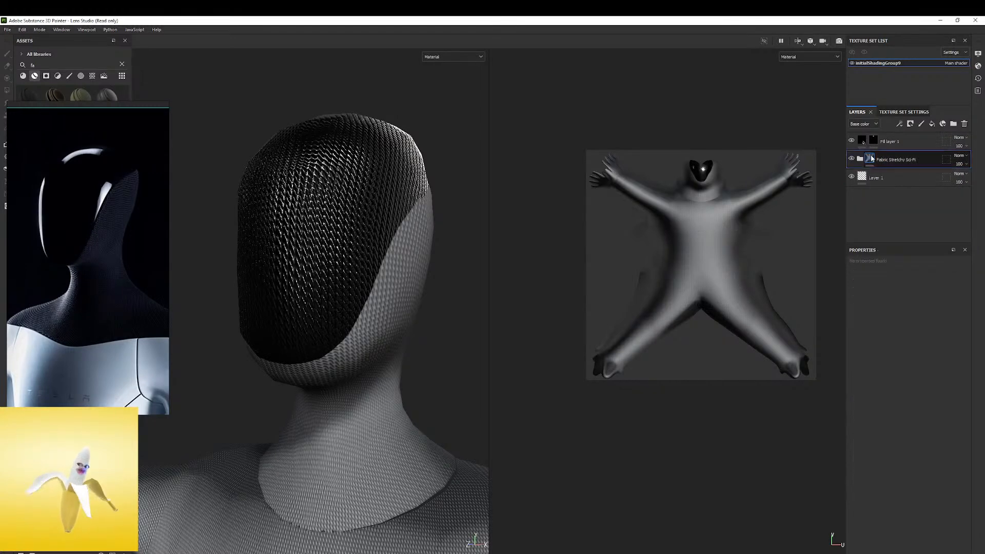
{"action": "right_click", "coordinate": [872, 159]}
{"action": "left_click", "coordinate": [901, 170]}
{"action": "mouse_move", "coordinate": [426, 195]}
{"action": "left_mouse_down", "text": "alt"}
{"action": "mouse_move", "coordinate": [341, 247]}
{"action": "mouse_move", "coordinate": [362, 241]}
{"action": "mouse_move", "coordinate": [354, 252]}
{"action": "mouse_move", "coordinate": [390, 195]}
{"action": "mouse_move", "coordinate": [406, 253]}
{"action": "left_mouse_up", "text": "alt"}
{"action": "key", "text": "ctrl+z"}
{"action": "key", "text": "ctrl+z"}
{"action": "mouse_move", "coordinate": [434, 61]}
{"action": "left_mouse_down", "text": "alt"}
{"action": "mouse_move", "coordinate": [341, 264]}
{"action": "mouse_move", "coordinate": [398, 313]}
{"action": "left_mouse_up", "text": "alt"}
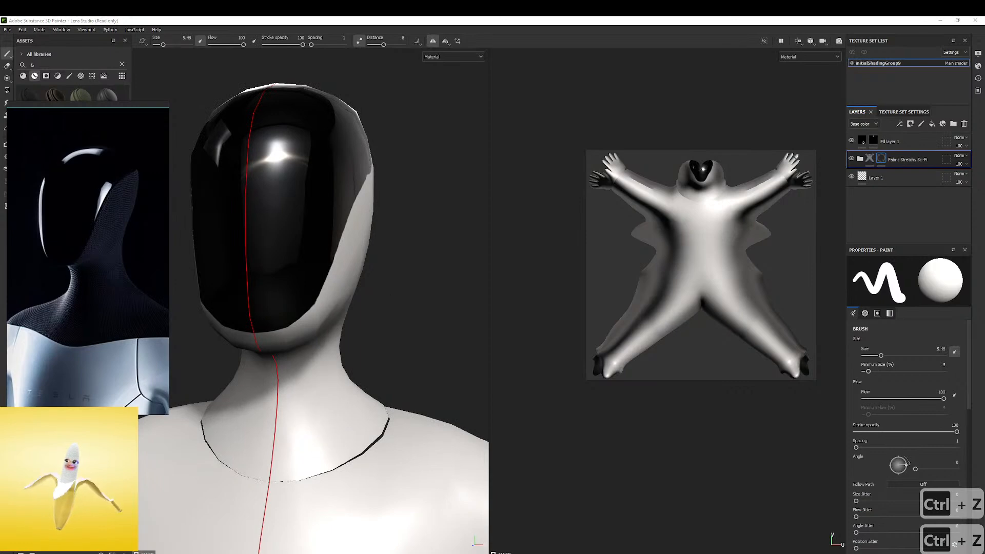
Paint the fabric into the folder's mask around the neck, upper shoulders and back of the head
{"action": "left_click_drag", "start_coordinate": [325, 420], "coordinate": [373, 340], "text": "alt"}
{"action": "scroll", "coordinate": [388, 371], "scroll_direction": "down", "scroll_amount": 3}
{"action": "mouse_move", "coordinate": [313, 388]}
{"action": "left_mouse_down"}
{"action": "mouse_move", "coordinate": [428, 372]}
{"action": "mouse_move", "coordinate": [309, 370]}
{"action": "mouse_move", "coordinate": [349, 336]}
{"action": "left_mouse_up"}
{"action": "mouse_move", "coordinate": [406, 317]}
{"action": "left_mouse_down", "text": "alt"}
{"action": "mouse_move", "coordinate": [226, 283]}
{"action": "mouse_move", "coordinate": [236, 381]}
{"action": "left_mouse_up", "text": "alt"}
{"action": "mouse_move", "coordinate": [310, 365]}
{"action": "left_mouse_down"}
{"action": "mouse_move", "coordinate": [387, 354]}
{"action": "mouse_move", "coordinate": [279, 347]}
{"action": "left_mouse_up"}
{"action": "middle_click_drag", "start_coordinate": [404, 344], "coordinate": [328, 345], "text": "alt"}
{"action": "mouse_move", "coordinate": [356, 362]}
{"action": "left_mouse_down", "text": "alt"}
{"action": "mouse_move", "coordinate": [336, 346]}
{"action": "mouse_move", "coordinate": [309, 352]}
{"action": "mouse_move", "coordinate": [425, 366]}
{"action": "left_mouse_up", "text": "alt"}
{"action": "mouse_move", "coordinate": [312, 369]}
{"action": "left_mouse_down"}
{"action": "mouse_move", "coordinate": [380, 308]}
{"action": "mouse_move", "coordinate": [437, 290]}
{"action": "mouse_move", "coordinate": [390, 246]}
{"action": "mouse_move", "coordinate": [394, 218]}
{"action": "mouse_move", "coordinate": [448, 174]}
{"action": "mouse_move", "coordinate": [361, 151]}
{"action": "left_mouse_up"}
{"action": "middle_click_drag", "start_coordinate": [364, 157], "coordinate": [378, 256], "text": "alt"}
{"action": "left_click_drag", "start_coordinate": [378, 256], "coordinate": [433, 228], "text": "alt"}
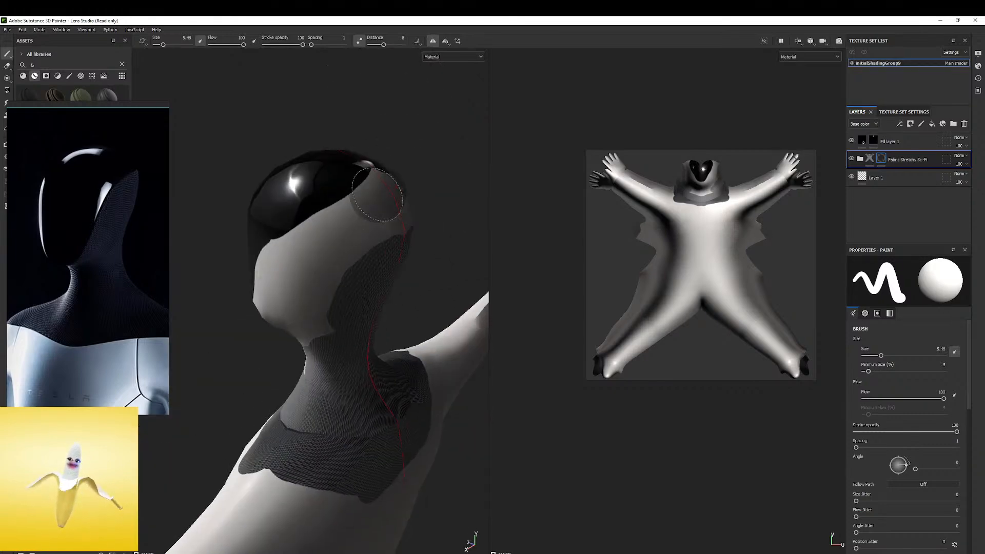
Extend the painted fabric mask over the front of the neck, the jaw and the sides of the head
{"action": "scroll", "coordinate": [685, 214], "scroll_direction": "up", "scroll_amount": 6}
{"action": "middle_click_drag", "start_coordinate": [525, 330], "coordinate": [504, 357], "text": "alt"}
{"action": "mouse_move", "coordinate": [676, 294]}
{"action": "right_mouse_down", "text": "ctrl"}
{"action": "mouse_move", "coordinate": [626, 294]}
{"action": "mouse_move", "coordinate": [684, 296]}
{"action": "right_mouse_up", "text": "ctrl"}
{"action": "left_click_drag", "start_coordinate": [672, 337], "coordinate": [707, 334]}
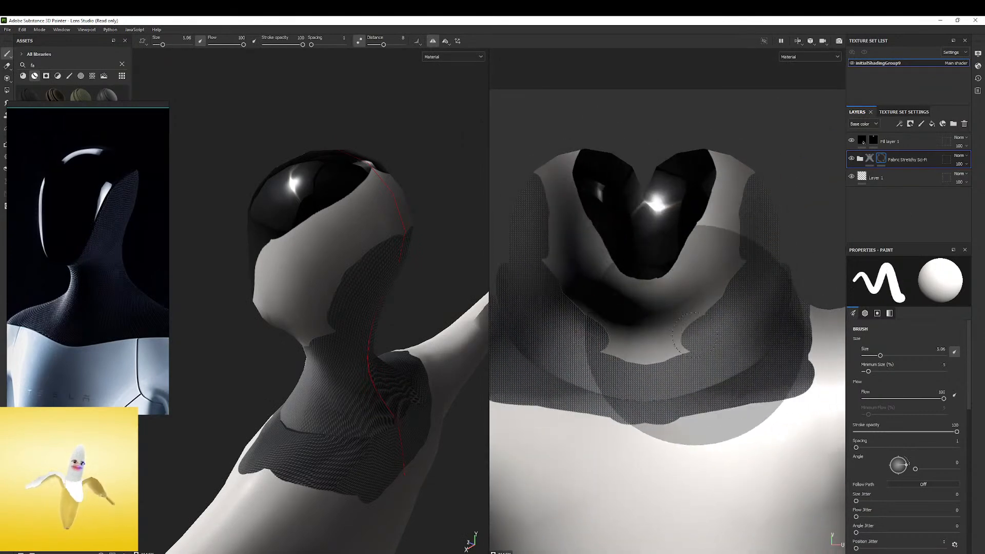
{"action": "mouse_move", "coordinate": [340, 330]}
{"action": "left_mouse_down", "text": "alt"}
{"action": "mouse_move", "coordinate": [334, 318]}
{"action": "mouse_move", "coordinate": [239, 360]}
{"action": "mouse_move", "coordinate": [285, 298]}
{"action": "left_mouse_up", "text": "alt"}
{"action": "right_click_drag", "start_coordinate": [287, 295], "coordinate": [369, 229], "text": "alt"}
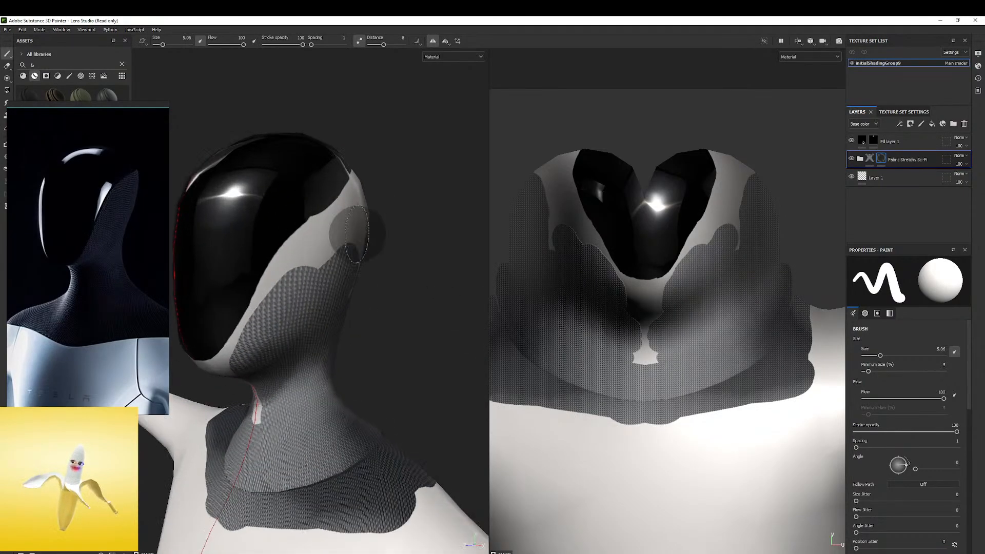
{"action": "left_click_drag", "start_coordinate": [369, 229], "coordinate": [396, 207], "text": "alt"}
Try to refine the painted fabric mask under the chin and along the jaw with a smaller brush
{"action": "mouse_move", "coordinate": [385, 296]}
{"action": "left_mouse_down", "text": "alt"}
{"action": "mouse_move", "coordinate": [419, 252]}
{"action": "mouse_move", "coordinate": [366, 292]}
{"action": "mouse_move", "coordinate": [316, 311]}
{"action": "mouse_move", "coordinate": [364, 288]}
{"action": "left_mouse_up", "text": "alt"}
{"action": "mouse_move", "coordinate": [364, 288]}
{"action": "left_mouse_down", "text": "alt"}
{"action": "mouse_move", "coordinate": [355, 245]}
{"action": "mouse_move", "coordinate": [340, 247]}
{"action": "left_mouse_up", "text": "alt"}
{"action": "right_click_drag", "start_coordinate": [341, 247], "coordinate": [352, 260], "text": "alt"}
{"action": "mouse_move", "coordinate": [401, 237]}
{"action": "left_mouse_down"}
{"action": "mouse_move", "coordinate": [339, 277]}
{"action": "mouse_move", "coordinate": [403, 233]}
{"action": "left_mouse_up"}
{"action": "key", "text": "ctrl+z"}
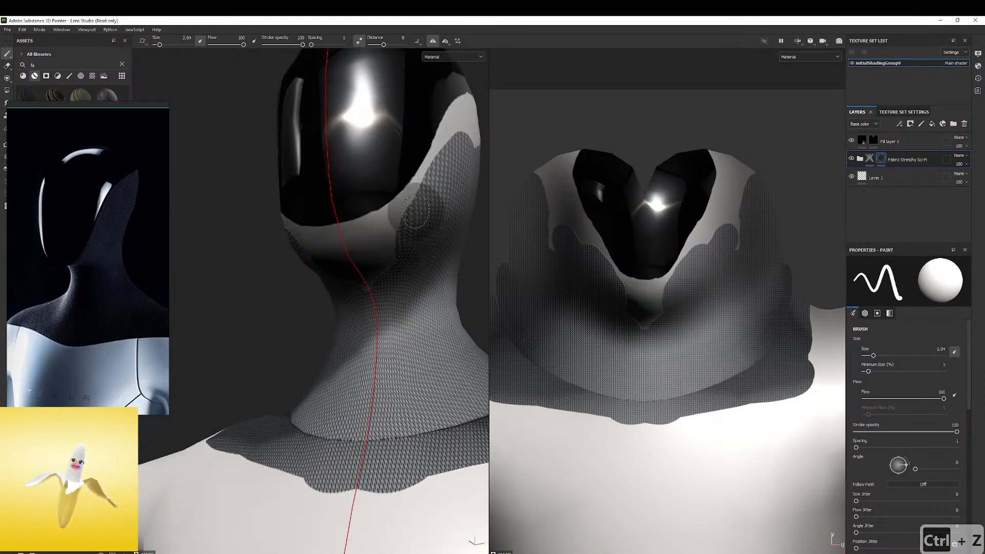
{"action": "mouse_move", "coordinate": [412, 206]}
{"action": "left_mouse_down"}
{"action": "mouse_move", "coordinate": [450, 146]}
{"action": "mouse_move", "coordinate": [331, 263]}
{"action": "left_mouse_up"}
{"action": "key", "text": "ctrl+z"}
Undo the painted strokes and the black mask on the Fabric Stretchy Sci-Fi folder
{"action": "key", "text": "ctrl+z"}
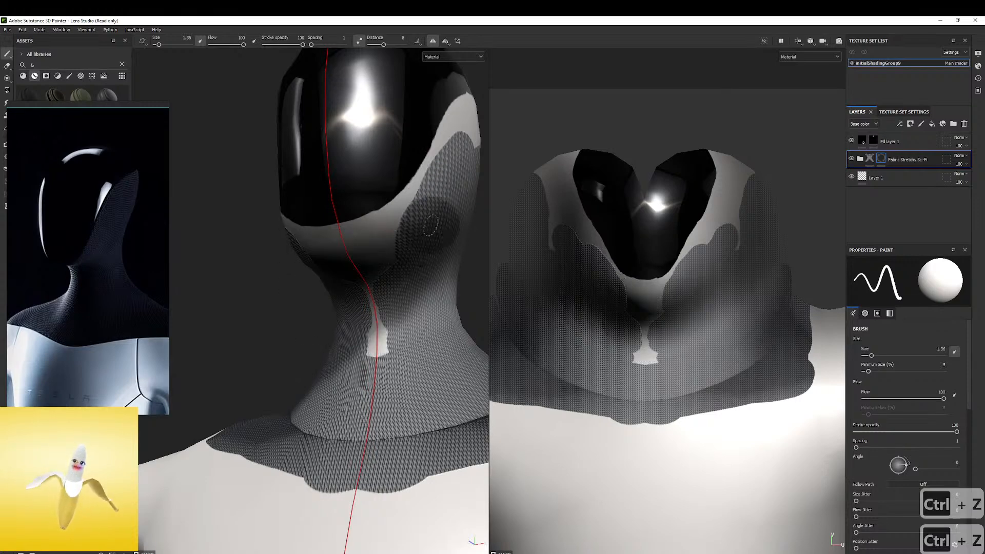
{"action": "middle_click_drag", "start_coordinate": [427, 227], "coordinate": [354, 315], "text": "alt"}
{"action": "left_click_drag", "start_coordinate": [354, 314], "coordinate": [329, 333], "text": "alt"}
{"action": "mouse_move", "coordinate": [329, 334]}
{"action": "right_mouse_down", "text": "alt"}
{"action": "mouse_move", "coordinate": [402, 253]}
{"action": "mouse_move", "coordinate": [334, 231]}
{"action": "right_mouse_up", "text": "alt"}
{"action": "mouse_move", "coordinate": [334, 231]}
{"action": "left_mouse_down", "text": "alt"}
{"action": "mouse_move", "coordinate": [361, 191]}
{"action": "mouse_move", "coordinate": [352, 202]}
{"action": "left_mouse_up", "text": "alt"}
{"action": "key", "text": "ctrl+z"}
{"action": "key", "text": "ctrl+z"}
{"action": "key", "text": "ctrl+z"}
{"action": "key", "text": "ctrl+z"}
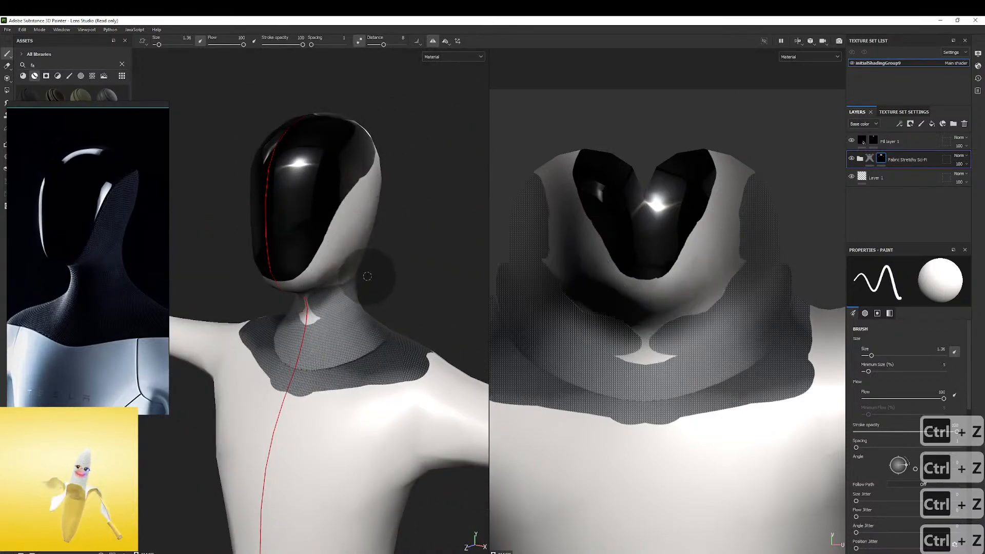
{"action": "key", "text": "ctrl+z"}
{"action": "key", "text": "ctrl+z"}
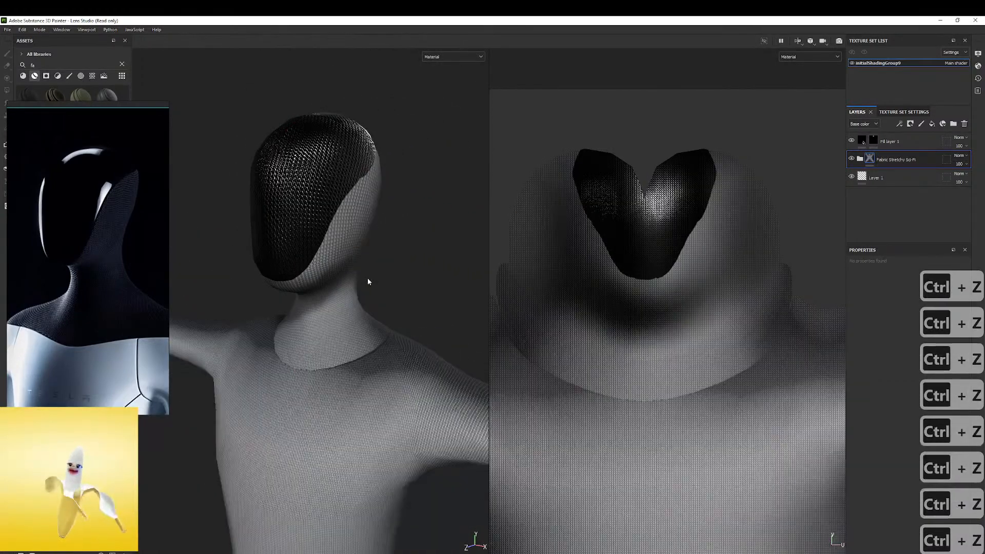
Copy the mask of Fill layer 1
{"action": "left_click", "coordinate": [875, 141]}
{"action": "right_click", "coordinate": [874, 141]}
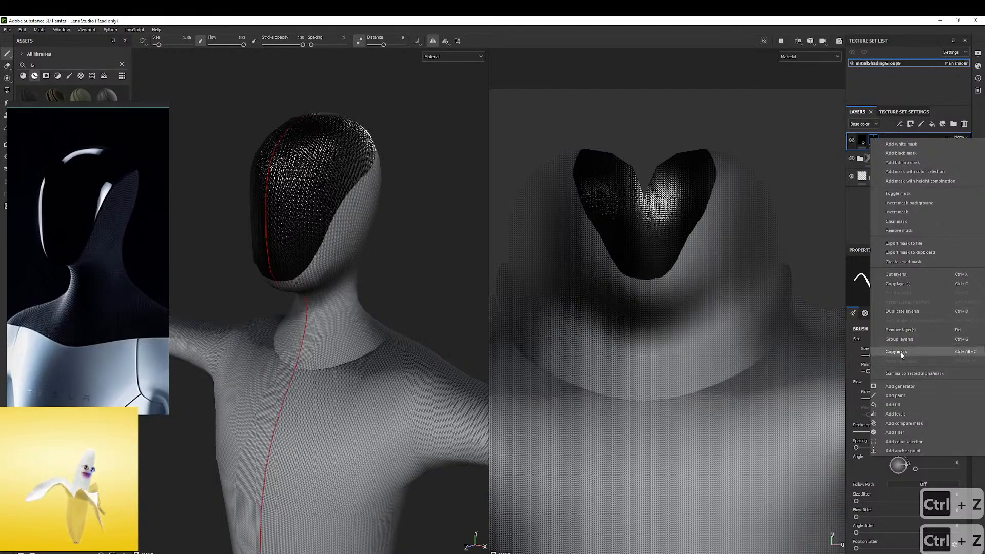
{"action": "left_click", "coordinate": [901, 353]}
Try pasting the copied faceplate mask into a new white mask on the Fabric Stretchy Sci-Fi folder
{"action": "left_click", "coordinate": [871, 160]}
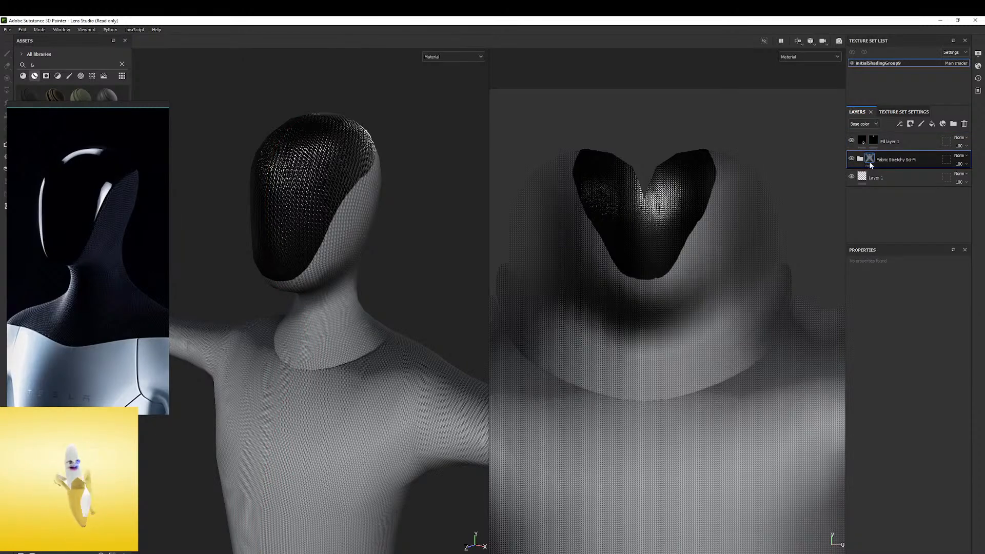
{"action": "right_click", "coordinate": [871, 163]}
{"action": "left_click", "coordinate": [902, 167]}
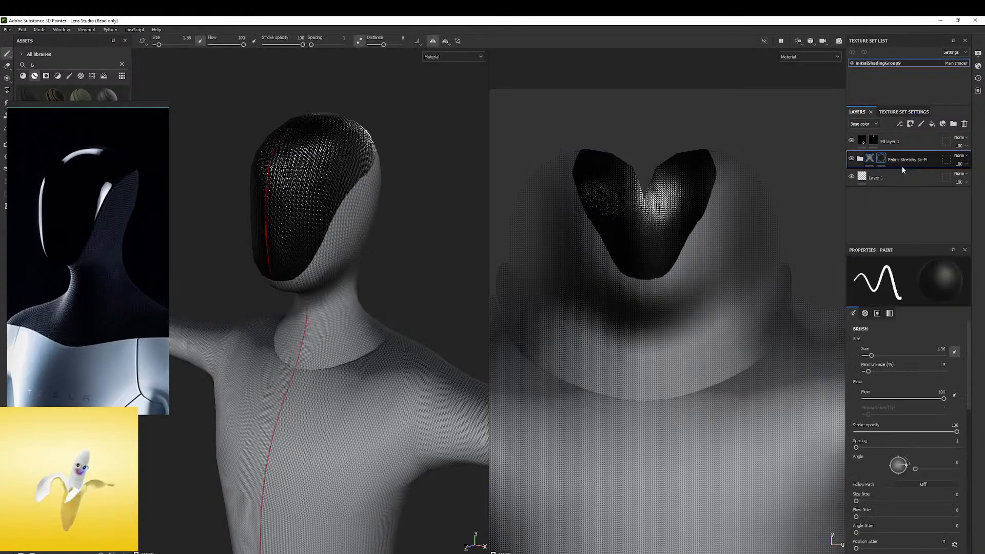
{"action": "right_click", "coordinate": [890, 159]}
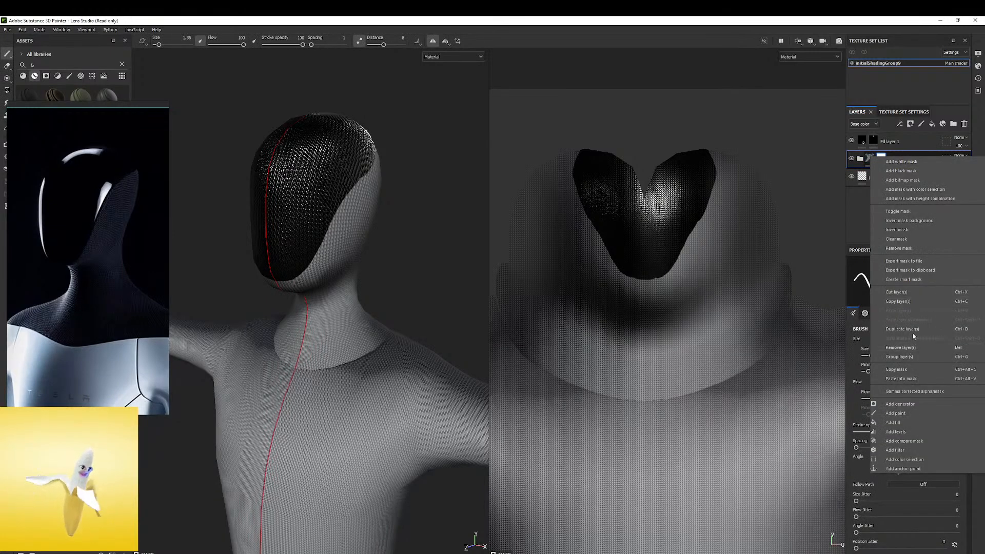
{"action": "left_click", "coordinate": [901, 378]}
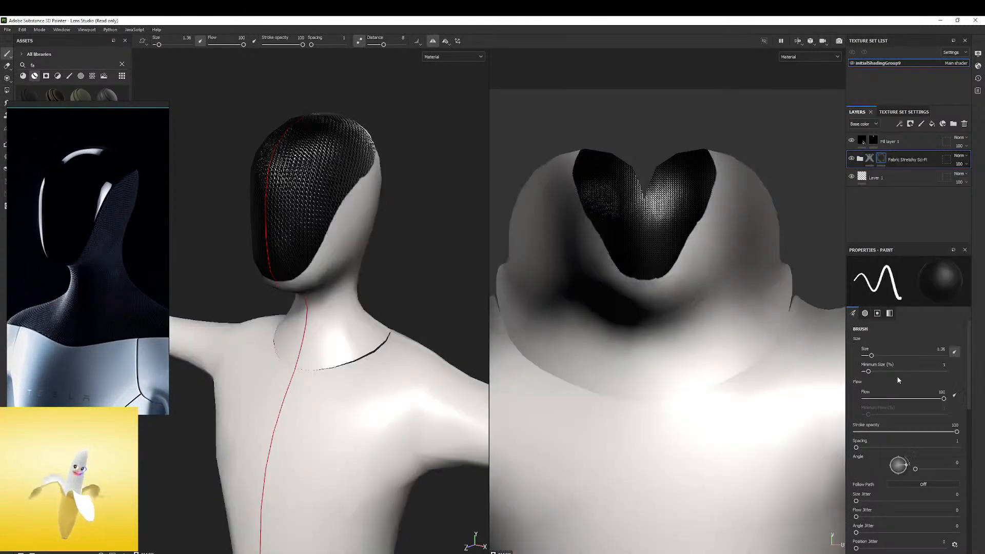
{"action": "left_click_drag", "start_coordinate": [366, 200], "coordinate": [357, 220], "text": "alt"}
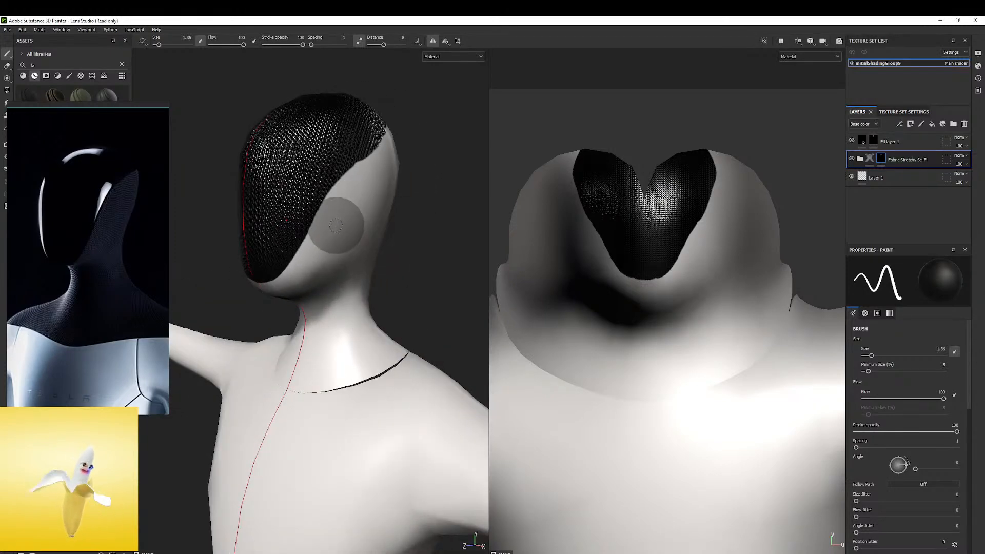
{"action": "left_click_drag", "start_coordinate": [322, 237], "coordinate": [329, 233], "text": "alt"}
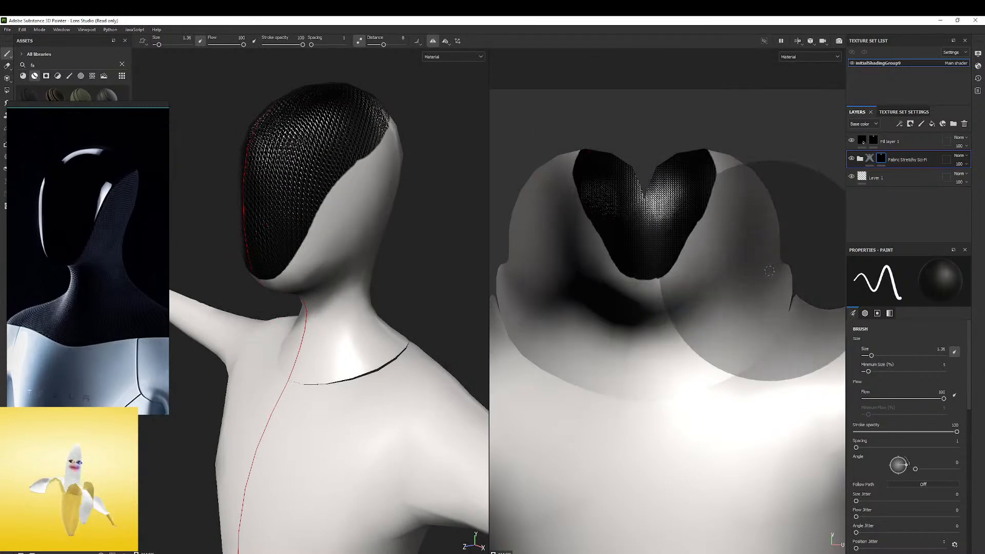
{"action": "key", "text": "ctrl+z"}
{"action": "key", "text": "ctrl+z"}
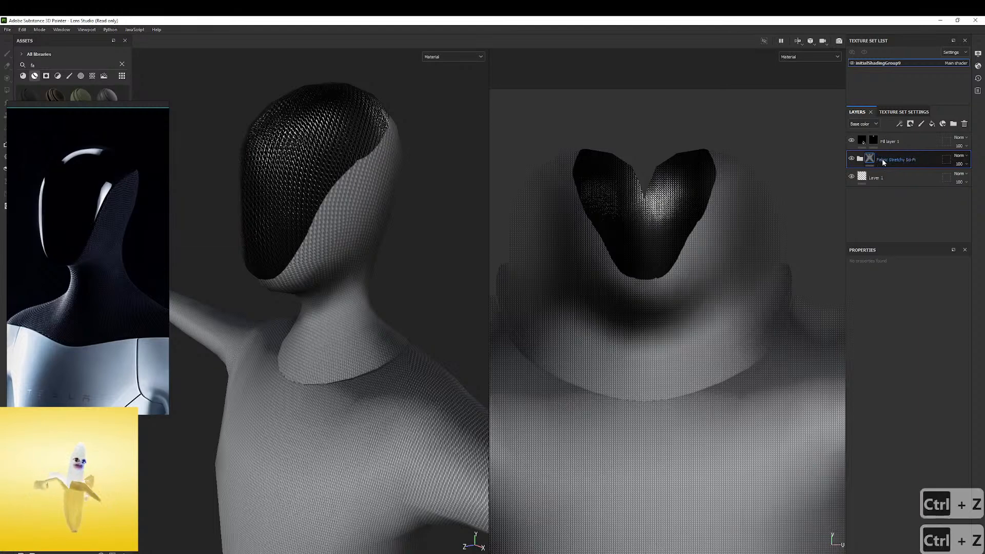
Add a black mask to the Fabric Stretchy Sci-Fi folder and paste the copied faceplate mask into it
{"action": "right_click", "coordinate": [885, 162]}
{"action": "left_click", "coordinate": [926, 183]}
{"action": "right_click", "coordinate": [881, 159]}
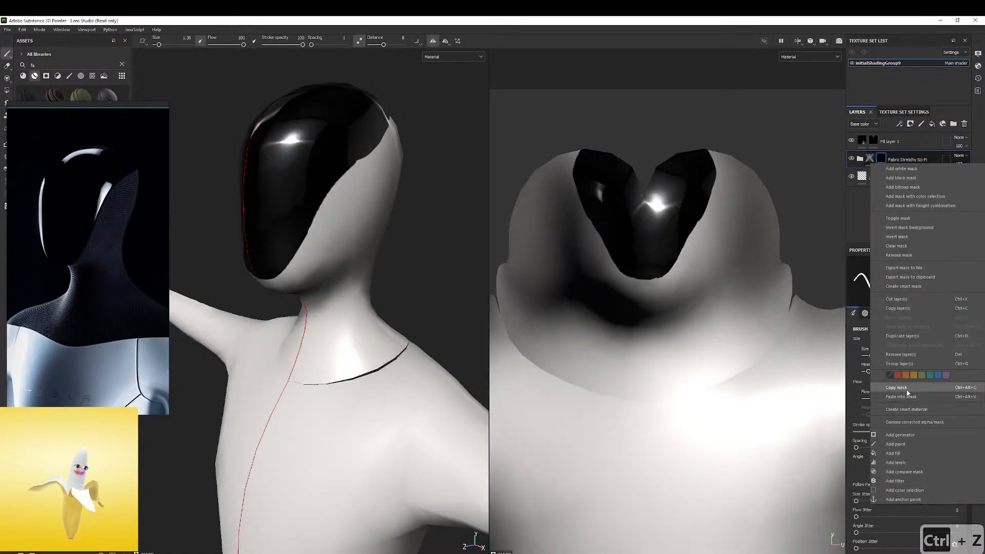
{"action": "left_click", "coordinate": [905, 401]}
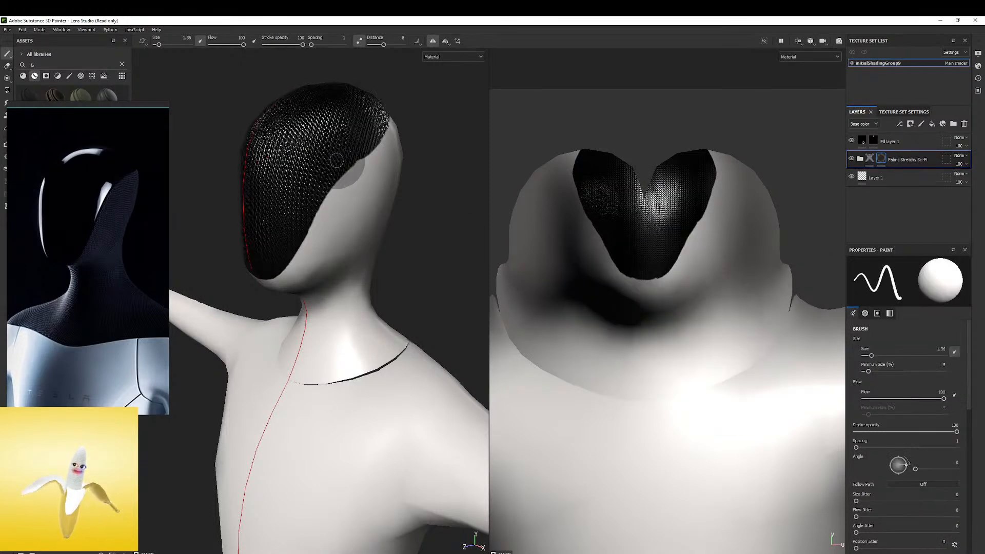
Add an Invert filter to the Fabric Stretchy Sci-Fi folder's mask
{"action": "right_click", "coordinate": [881, 159]}
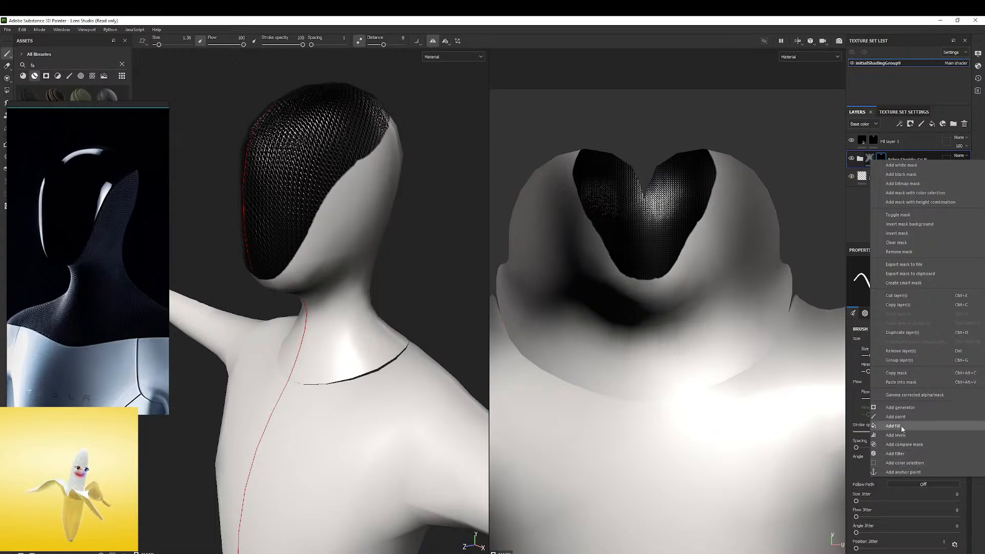
{"action": "left_click", "coordinate": [906, 454]}
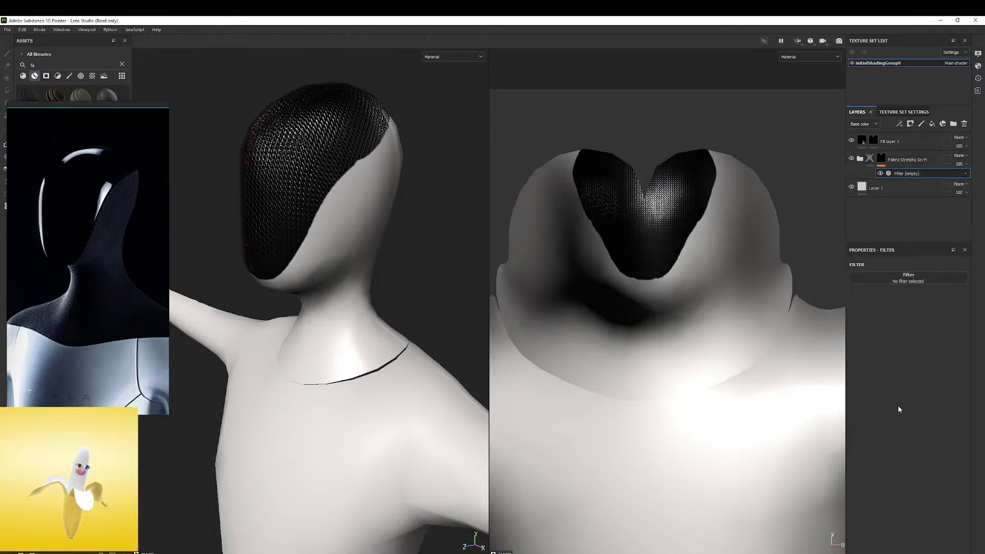
{"action": "left_click", "coordinate": [926, 276]}
{"action": "type", "text": "inv"}
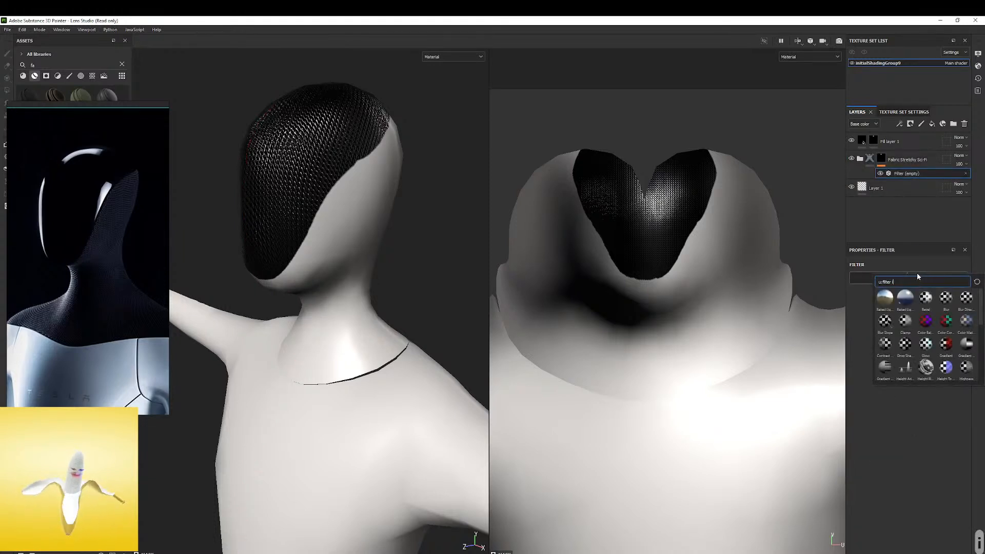
{"action": "left_click", "coordinate": [926, 298]}
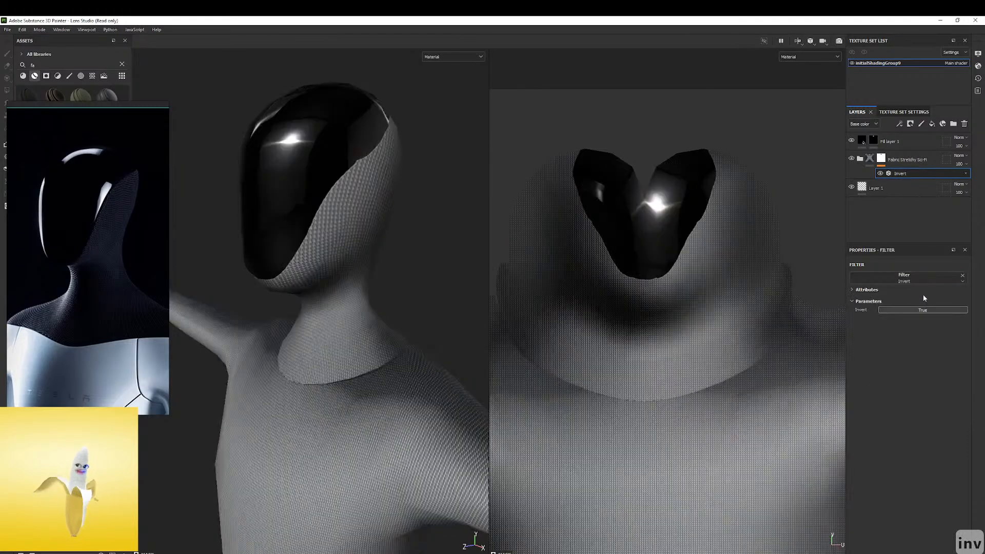
Examine the fabric weave and shading around the neck seam and shoulders from several angles
{"action": "left_click_drag", "start_coordinate": [295, 345], "coordinate": [326, 218], "text": "alt"}
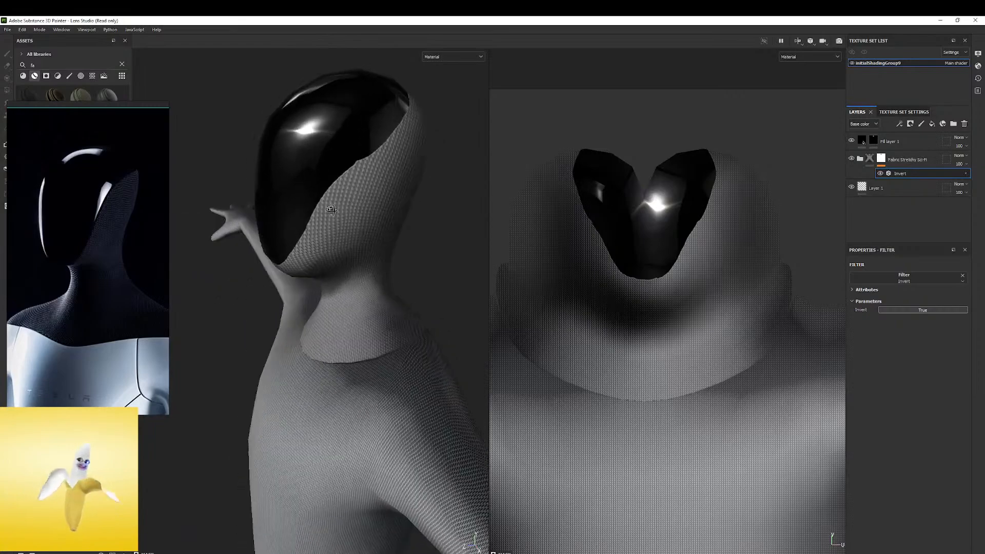
{"action": "right_click_drag", "start_coordinate": [326, 218], "coordinate": [548, 321], "text": "alt"}
{"action": "left_click_drag", "start_coordinate": [333, 319], "coordinate": [409, 390], "text": "alt"}
{"action": "right_click_drag", "start_coordinate": [409, 390], "coordinate": [614, 321], "text": "alt"}
{"action": "left_click_drag", "start_coordinate": [478, 267], "coordinate": [418, 293], "text": "alt"}
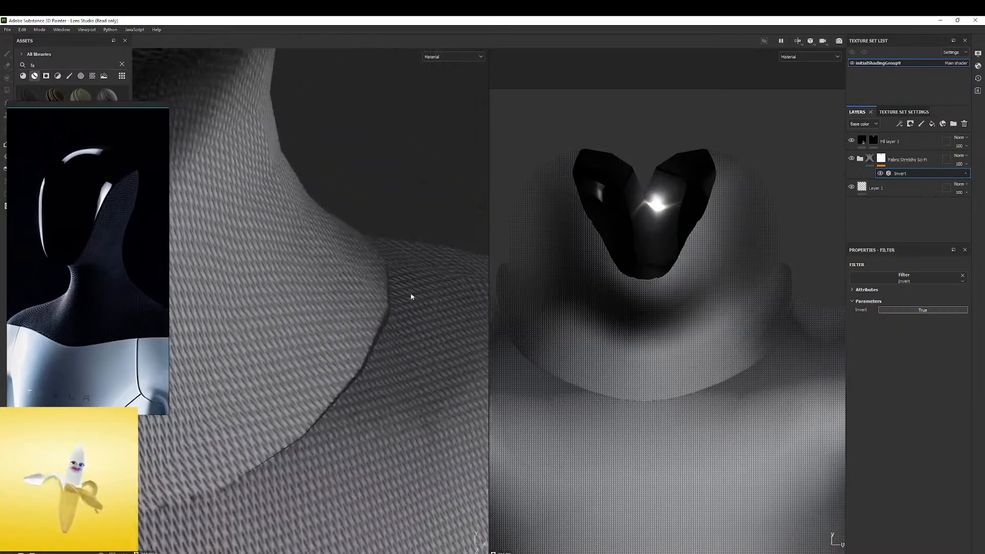
{"action": "right_click_drag", "start_coordinate": [417, 292], "coordinate": [527, 259], "text": "alt"}
{"action": "right_click_drag", "start_coordinate": [360, 293], "coordinate": [242, 301], "text": "alt"}
{"action": "left_click_drag", "start_coordinate": [242, 301], "coordinate": [390, 276], "text": "alt"}
{"action": "right_click_drag", "start_coordinate": [390, 276], "coordinate": [452, 292], "text": "alt"}
{"action": "mouse_move", "coordinate": [329, 314]}
{"action": "left_mouse_down", "text": "alt"}
{"action": "mouse_move", "coordinate": [315, 333]}
{"action": "mouse_move", "coordinate": [346, 308]}
{"action": "left_mouse_up", "text": "alt"}
Try removing the ambient occlusion and thickness mesh maps in the texture set settings, restoring each one
{"action": "left_click", "coordinate": [905, 112]}
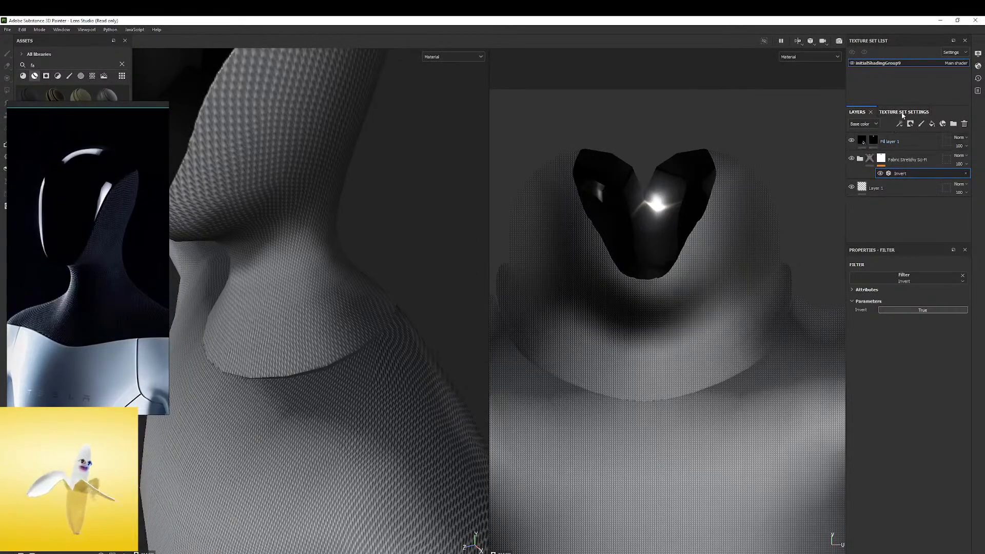
{"action": "scroll", "coordinate": [900, 227], "scroll_direction": "down", "scroll_amount": 3}
{"action": "scroll", "coordinate": [884, 196], "scroll_direction": "down", "scroll_amount": 5}
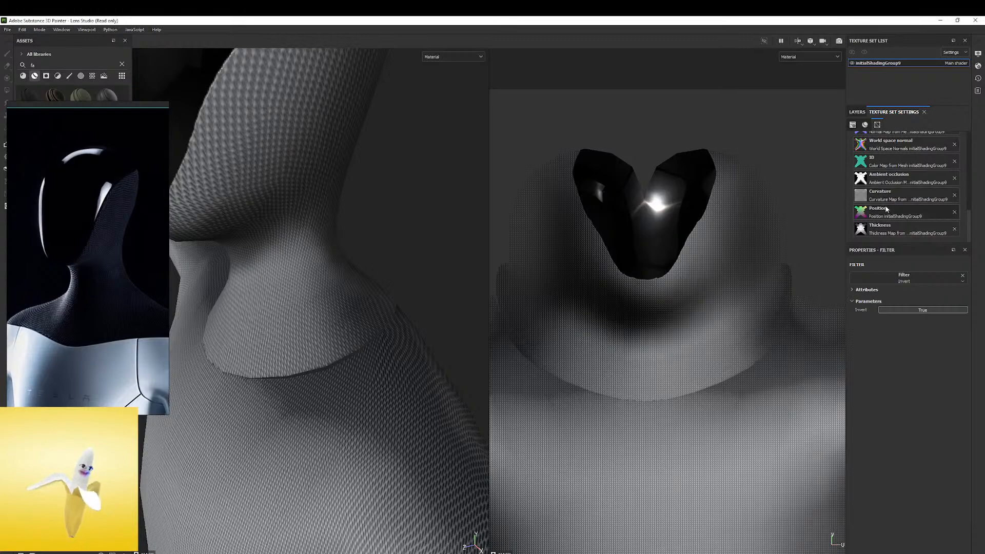
{"action": "left_click", "coordinate": [955, 179]}
{"action": "key", "text": "ctrl+z"}
{"action": "mouse_move", "coordinate": [333, 315]}
{"action": "right_mouse_down", "text": "shift"}
{"action": "mouse_move", "coordinate": [303, 326]}
{"action": "mouse_move", "coordinate": [363, 301]}
{"action": "mouse_move", "coordinate": [336, 311]}
{"action": "right_mouse_up", "text": "shift"}
{"action": "left_click", "coordinate": [955, 222]}
{"action": "key", "text": "ctrl+z"}
{"action": "scroll", "coordinate": [956, 231], "scroll_direction": "up", "scroll_amount": 1}
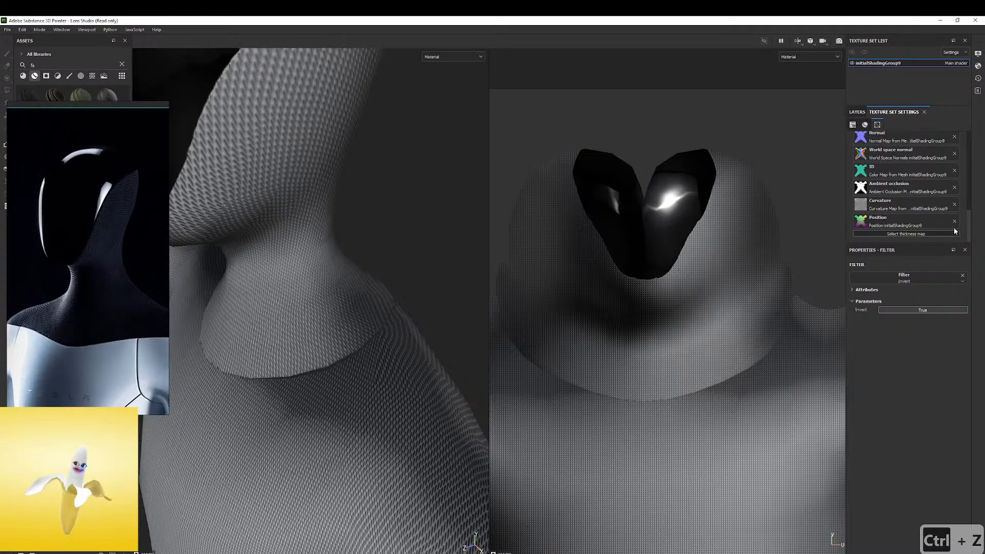
{"action": "key", "text": "ctrl+z"}
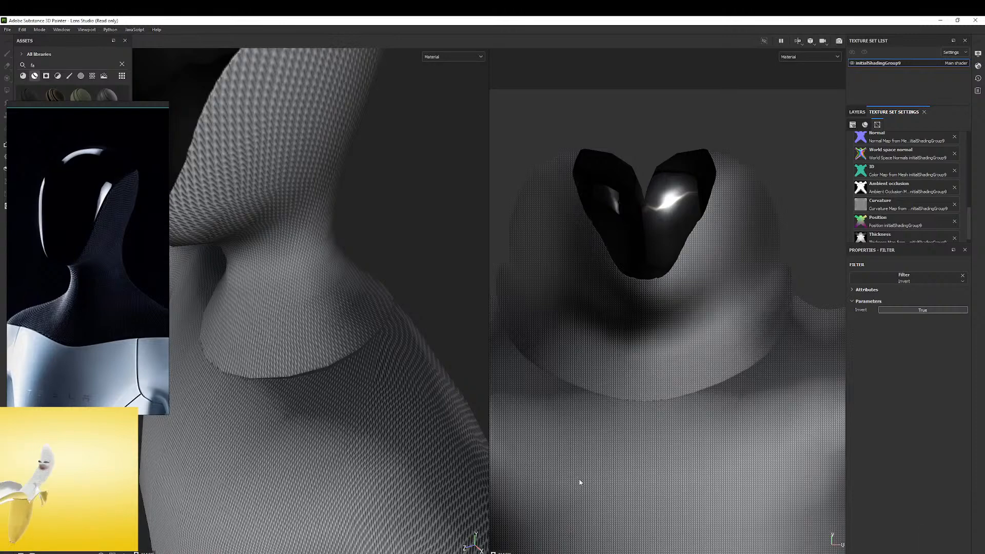
Group the Fabric Stretchy Sci-Fi folder into a new folder and add a black mask to the new folder
{"action": "right_click_drag", "start_coordinate": [364, 290], "coordinate": [252, 244], "text": "alt"}
{"action": "left_click_drag", "start_coordinate": [252, 244], "coordinate": [284, 248], "text": "alt"}
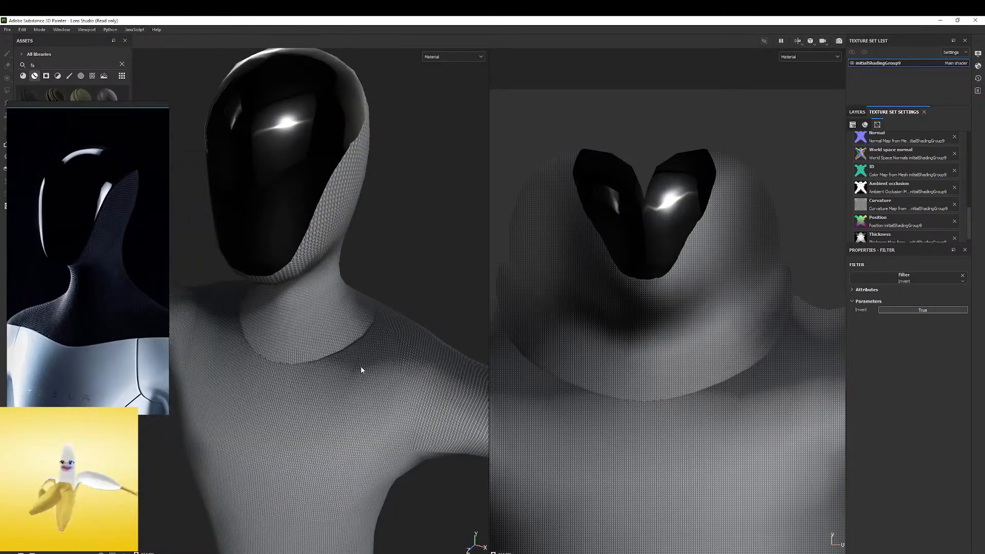
{"action": "left_click_drag", "start_coordinate": [363, 377], "coordinate": [377, 295], "text": "alt"}
{"action": "right_click_drag", "start_coordinate": [376, 294], "coordinate": [350, 294], "text": "alt"}
{"action": "left_click_drag", "start_coordinate": [350, 294], "coordinate": [370, 166], "text": "alt"}
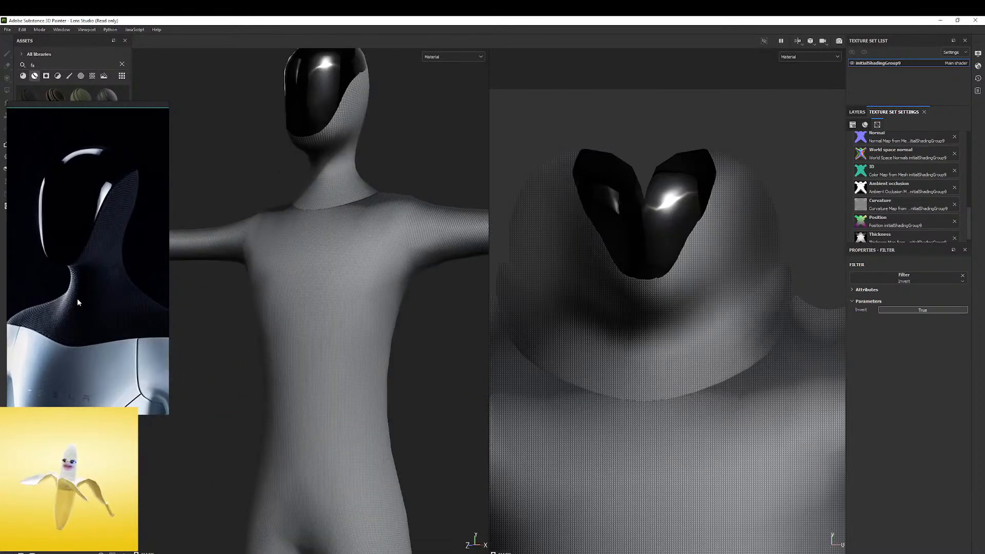
{"action": "left_click_drag", "start_coordinate": [356, 220], "coordinate": [518, 234], "text": "alt"}
{"action": "left_click", "coordinate": [857, 112]}
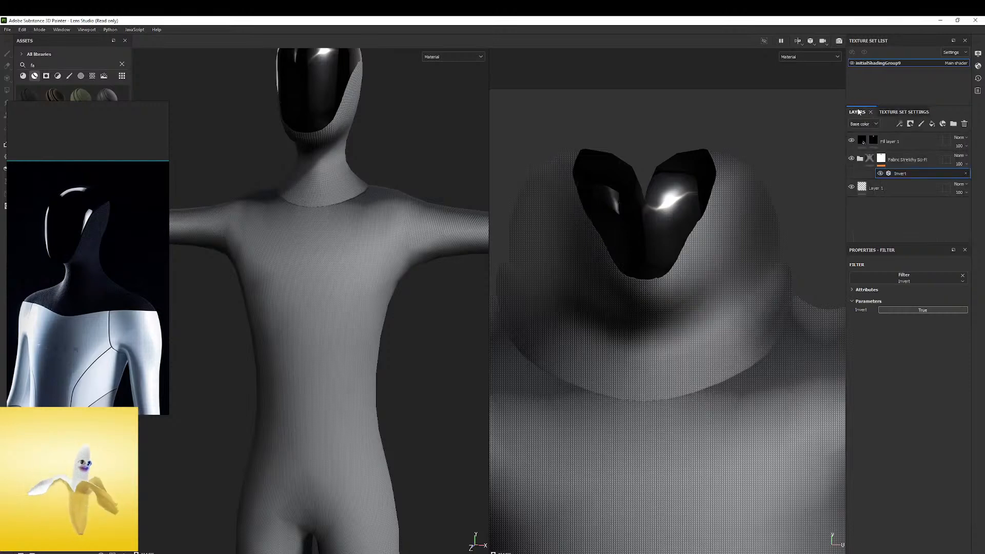
{"action": "left_click", "coordinate": [858, 160]}
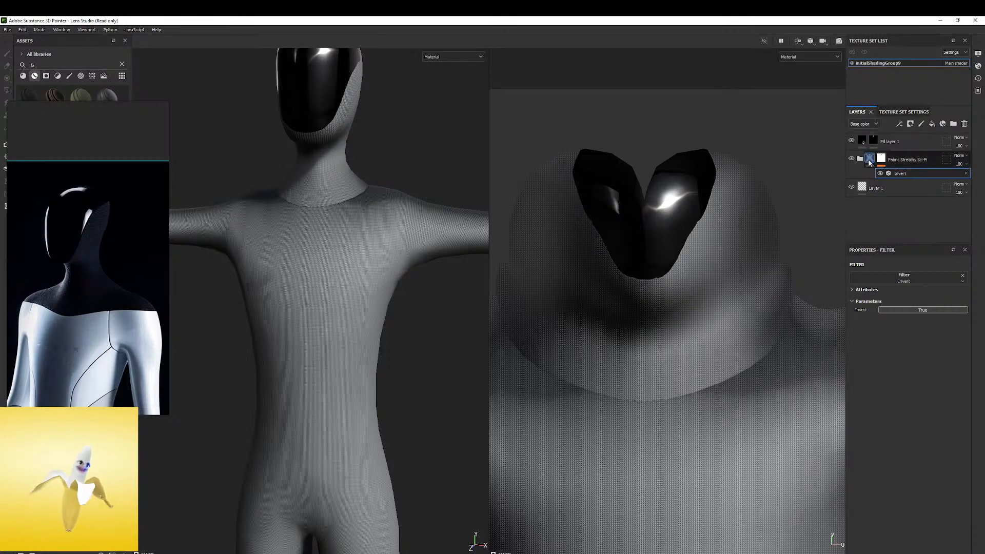
{"action": "left_click", "coordinate": [869, 162]}
{"action": "key", "text": "ctrl+g"}
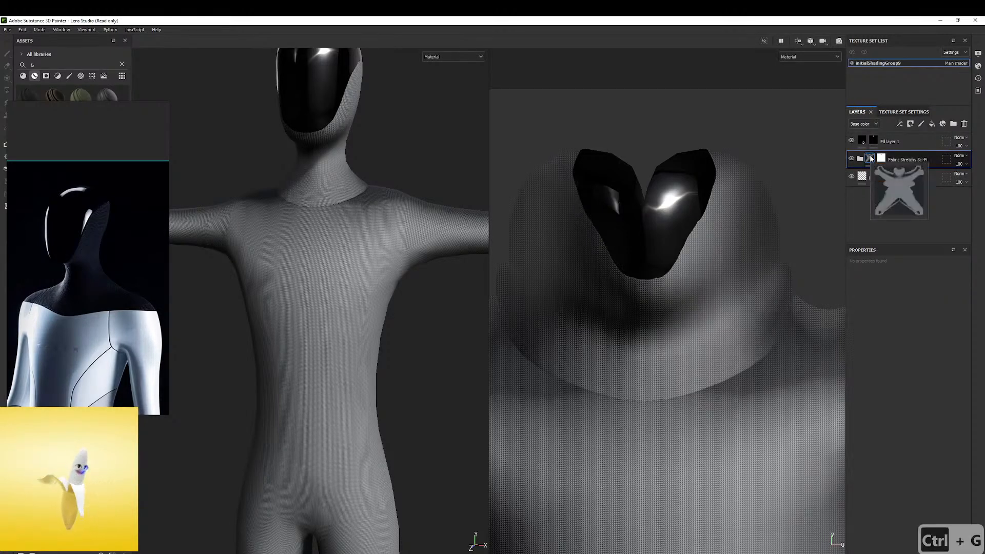
{"action": "left_click", "coordinate": [860, 160]}
{"action": "right_click", "coordinate": [871, 160]}
{"action": "left_click", "coordinate": [922, 174]}
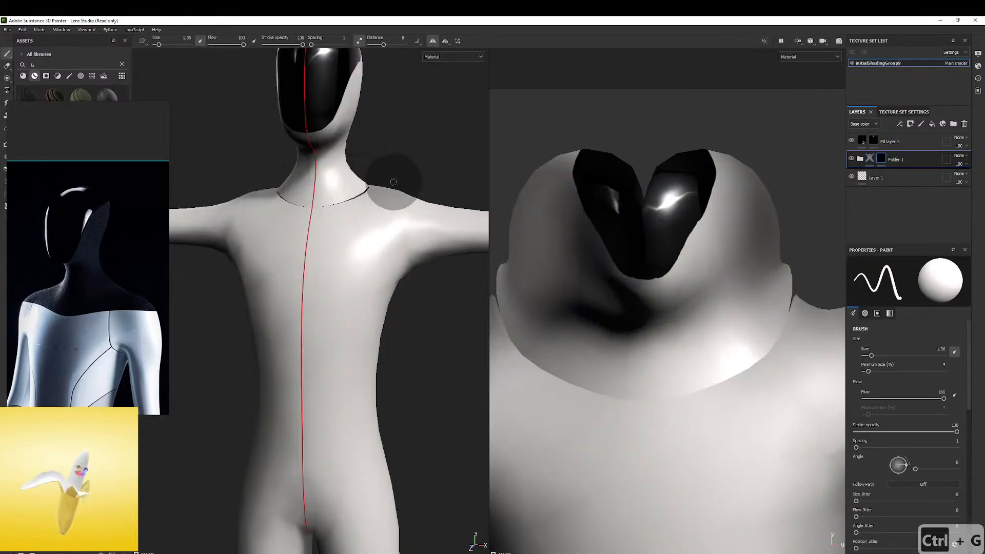
Paint the new folder's mask over the head and neck with a brush of about size 17.5
{"action": "key", "text": "bracketright"}
{"action": "key", "text": "bracketright"}
{"action": "key", "text": "bracketright"}
{"action": "key", "text": "bracketright"}
{"action": "key", "text": "bracketright"}
{"action": "key", "text": "bracketright"}
{"action": "key", "text": "bracketright"}
{"action": "key", "text": "bracketright"}
{"action": "mouse_move", "coordinate": [329, 142]}
{"action": "left_mouse_down"}
{"action": "mouse_move", "coordinate": [329, 128]}
{"action": "mouse_move", "coordinate": [379, 134]}
{"action": "left_mouse_up"}
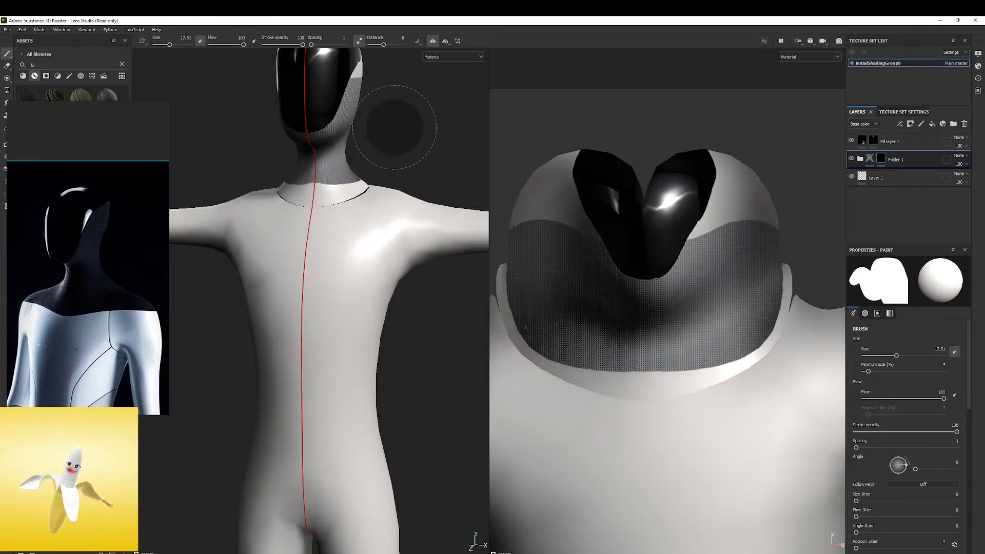
{"action": "middle_click_drag", "start_coordinate": [380, 134], "coordinate": [352, 239], "text": "alt"}
{"action": "left_click_drag", "start_coordinate": [352, 238], "coordinate": [253, 261], "text": "alt"}
{"action": "left_click_drag", "start_coordinate": [297, 183], "coordinate": [313, 183]}
{"action": "left_click_drag", "start_coordinate": [436, 154], "coordinate": [320, 177], "text": "alt"}
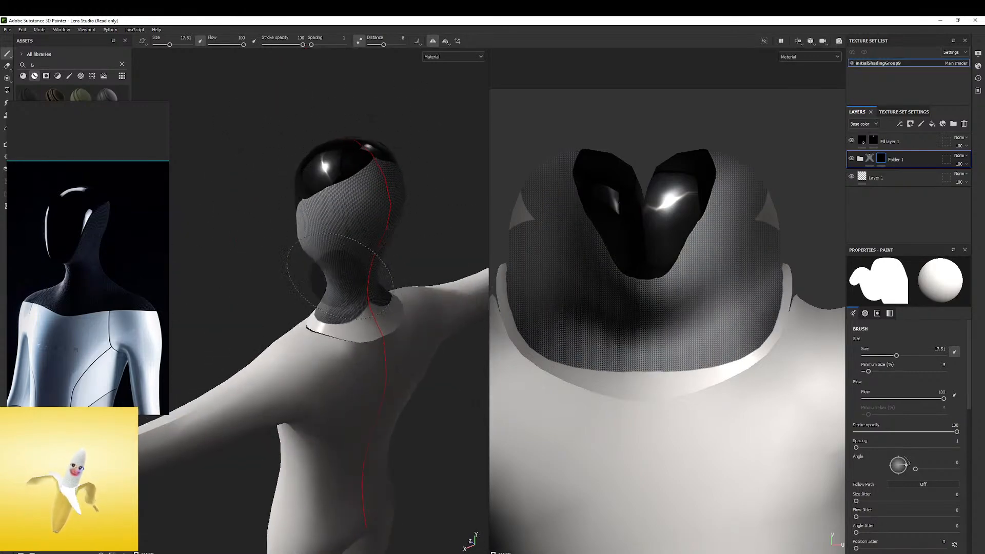
{"action": "mouse_move", "coordinate": [332, 264]}
{"action": "left_mouse_down", "text": "alt"}
{"action": "mouse_move", "coordinate": [318, 292]}
{"action": "mouse_move", "coordinate": [371, 312]}
{"action": "mouse_move", "coordinate": [449, 267]}
{"action": "left_mouse_up", "text": "alt"}
{"action": "middle_click_drag", "start_coordinate": [448, 266], "coordinate": [454, 205], "text": "alt"}
{"action": "mouse_move", "coordinate": [338, 287]}
{"action": "left_mouse_down", "text": "alt"}
{"action": "mouse_move", "coordinate": [385, 293]}
{"action": "mouse_move", "coordinate": [370, 264]}
{"action": "mouse_move", "coordinate": [405, 256]}
{"action": "mouse_move", "coordinate": [347, 267]}
{"action": "left_mouse_up", "text": "alt"}
{"action": "key", "text": "ctrl+z"}
{"action": "key", "text": "ctrl+z"}
Paint the fabric mask over the neck base, upper back, shoulders and upper chest with a brush of about size 5
{"action": "key", "text": "bracketleft"}
{"action": "middle_click_drag", "start_coordinate": [368, 265], "coordinate": [244, 242], "text": "alt"}
{"action": "left_click_drag", "start_coordinate": [244, 243], "coordinate": [352, 239]}
{"action": "mouse_move", "coordinate": [414, 235]}
{"action": "left_mouse_down", "text": "alt"}
{"action": "mouse_move", "coordinate": [287, 280]}
{"action": "mouse_move", "coordinate": [221, 259]}
{"action": "left_mouse_up", "text": "alt"}
{"action": "mouse_move", "coordinate": [226, 282]}
{"action": "left_mouse_down"}
{"action": "mouse_move", "coordinate": [292, 248]}
{"action": "mouse_move", "coordinate": [217, 255]}
{"action": "mouse_move", "coordinate": [313, 262]}
{"action": "mouse_move", "coordinate": [334, 294]}
{"action": "left_mouse_up"}
{"action": "left_click_drag", "start_coordinate": [276, 281], "coordinate": [275, 244], "text": "alt"}
{"action": "middle_click_drag", "start_coordinate": [274, 244], "coordinate": [242, 217], "text": "alt"}
{"action": "right_click_drag", "start_coordinate": [279, 249], "coordinate": [267, 248], "text": "ctrl"}
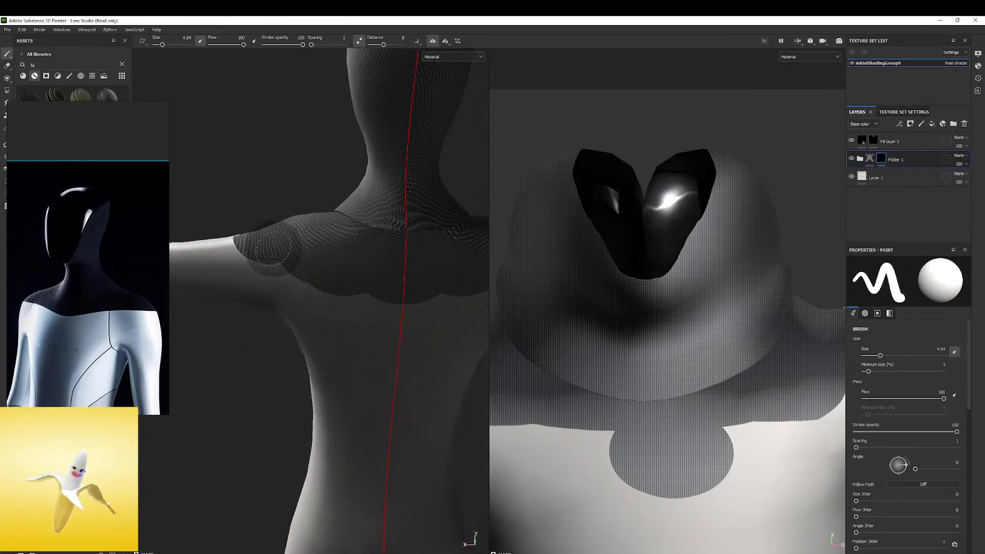
{"action": "mouse_move", "coordinate": [446, 286]}
{"action": "left_mouse_down", "text": "alt"}
{"action": "mouse_move", "coordinate": [449, 236]}
{"action": "mouse_move", "coordinate": [308, 242]}
{"action": "mouse_move", "coordinate": [362, 220]}
{"action": "mouse_move", "coordinate": [382, 236]}
{"action": "mouse_move", "coordinate": [405, 236]}
{"action": "mouse_move", "coordinate": [446, 217]}
{"action": "left_mouse_up", "text": "alt"}
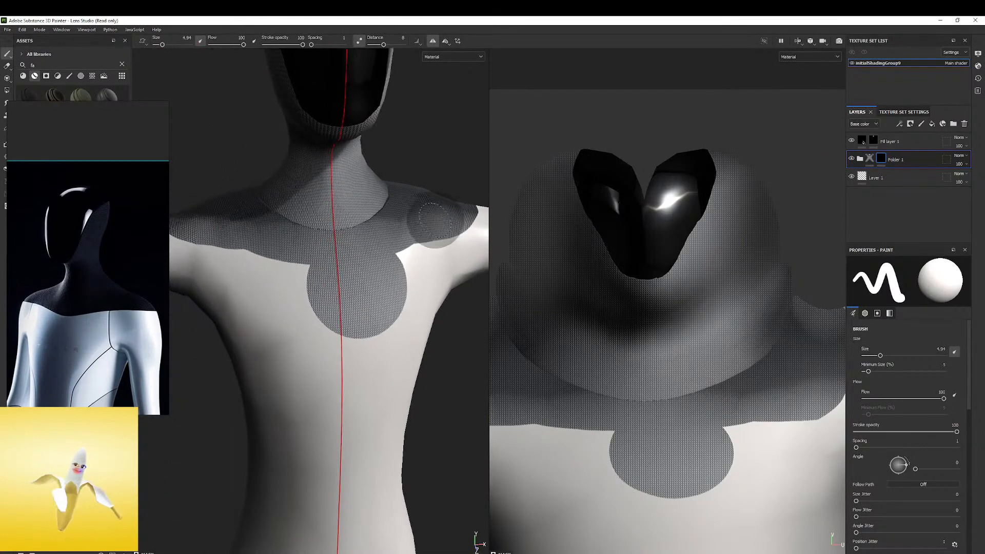
{"action": "left_click", "coordinate": [452, 216]}
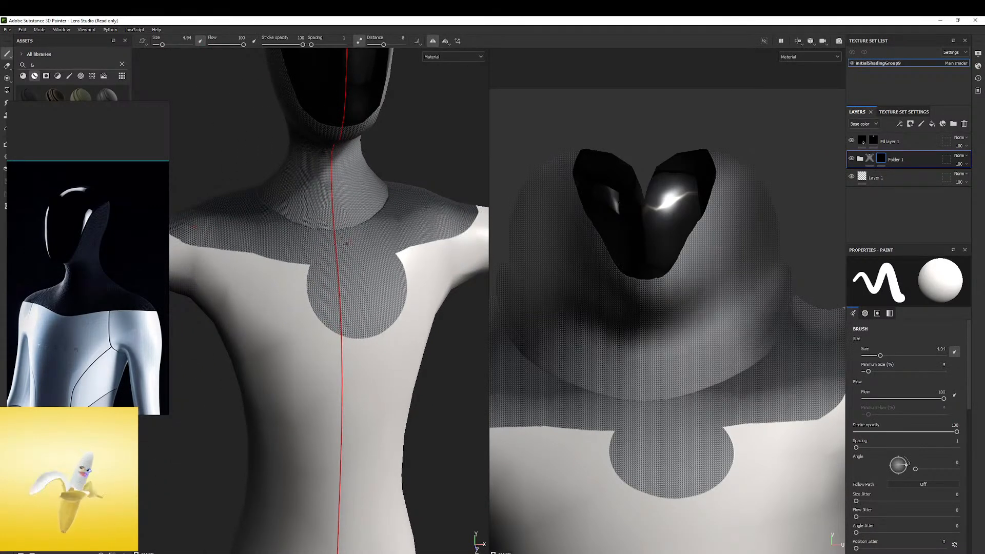
Erase the rounded fabric patch at the centre of the chest to straighten the mask's lower edge
{"action": "left_click", "coordinate": [7, 66]}
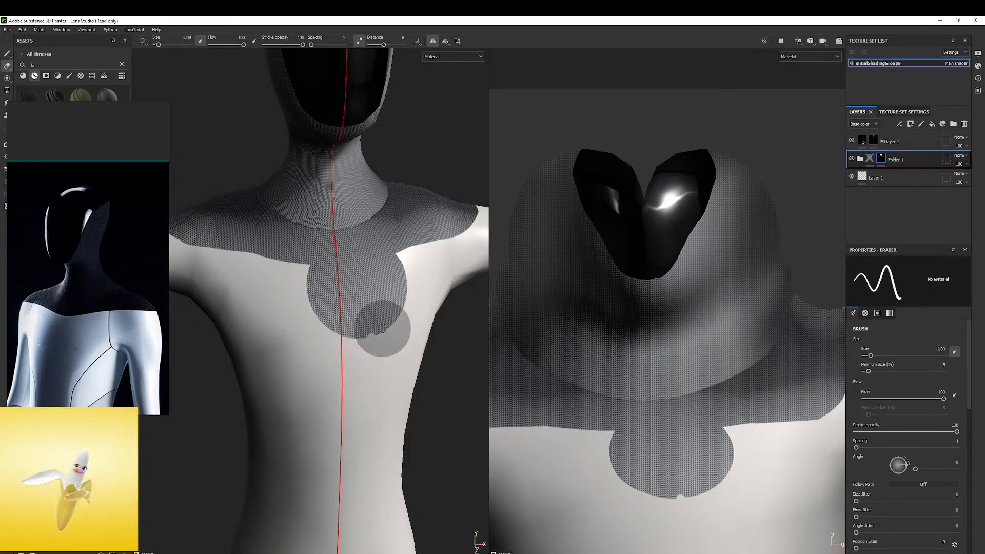
{"action": "left_click_drag", "start_coordinate": [362, 317], "coordinate": [353, 299], "text": "alt"}
{"action": "right_click_drag", "start_coordinate": [345, 311], "coordinate": [361, 326], "text": "ctrl"}
{"action": "left_click_drag", "start_coordinate": [360, 327], "coordinate": [343, 328]}
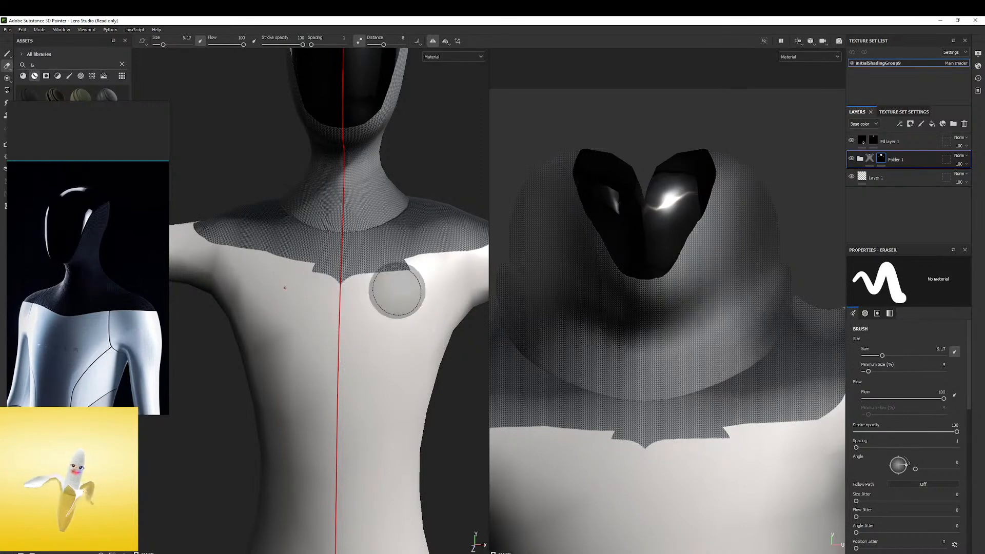
{"action": "left_click_drag", "start_coordinate": [361, 292], "coordinate": [380, 303], "text": "alt"}
{"action": "middle_click_drag", "start_coordinate": [361, 274], "coordinate": [323, 357], "text": "alt"}
{"action": "left_click_drag", "start_coordinate": [324, 358], "coordinate": [314, 325], "text": "alt"}
Examine the fabric boundary across the shoulders and around the faceplate's upper rear edge
{"action": "scroll", "coordinate": [308, 324], "scroll_direction": "down", "scroll_amount": 3}
{"action": "left_click_drag", "start_coordinate": [231, 312], "coordinate": [172, 456], "text": "alt"}
{"action": "left_click_drag", "start_coordinate": [319, 328], "coordinate": [359, 308], "text": "alt"}
{"action": "right_click_drag", "start_coordinate": [359, 307], "coordinate": [308, 310], "text": "shift"}
{"action": "left_click_drag", "start_coordinate": [307, 310], "coordinate": [308, 224], "text": "alt"}
{"action": "scroll", "coordinate": [308, 224], "scroll_direction": "up", "scroll_amount": 3}
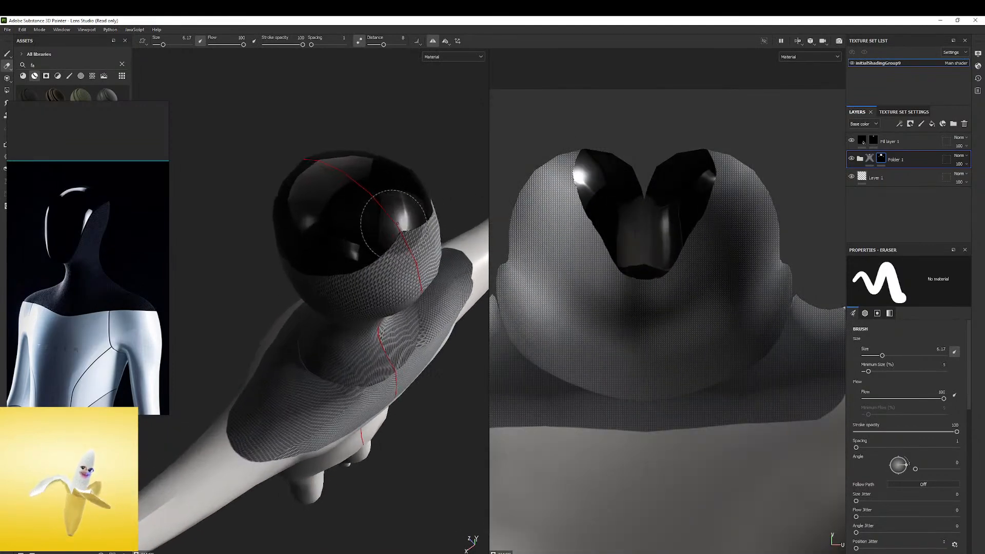
{"action": "left_click_drag", "start_coordinate": [394, 224], "coordinate": [382, 176], "text": "alt"}
{"action": "right_click_drag", "start_coordinate": [383, 176], "coordinate": [497, 176], "text": "alt"}
{"action": "left_click_drag", "start_coordinate": [370, 239], "coordinate": [285, 227], "text": "alt"}
{"action": "right_click_drag", "start_coordinate": [286, 227], "coordinate": [505, 226], "text": "alt"}
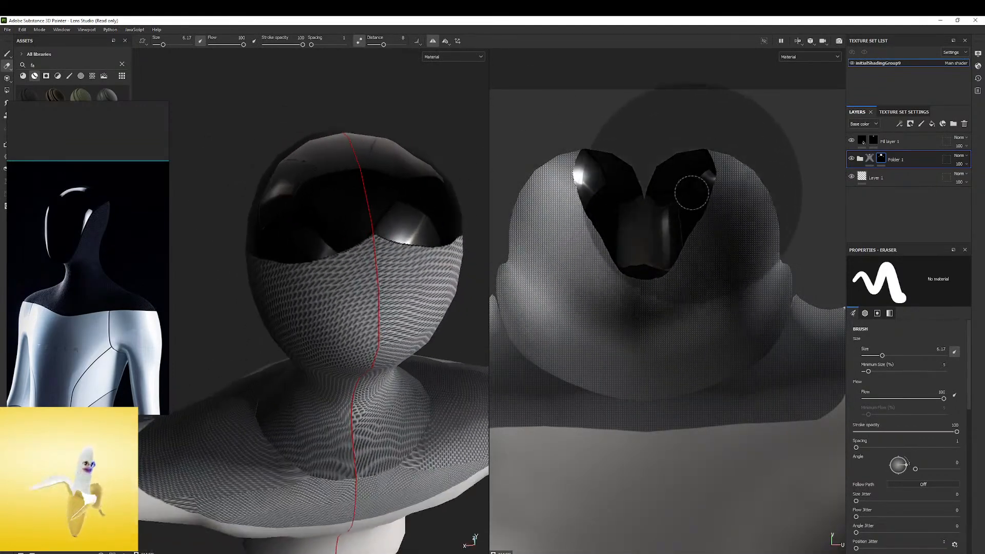
Paint Fill layer 1's mask to extend the glossy black over the fabric peak at the back of the head
{"action": "left_click", "coordinate": [852, 140]}
{"action": "left_click", "coordinate": [852, 140]}
{"action": "left_click", "coordinate": [875, 141]}
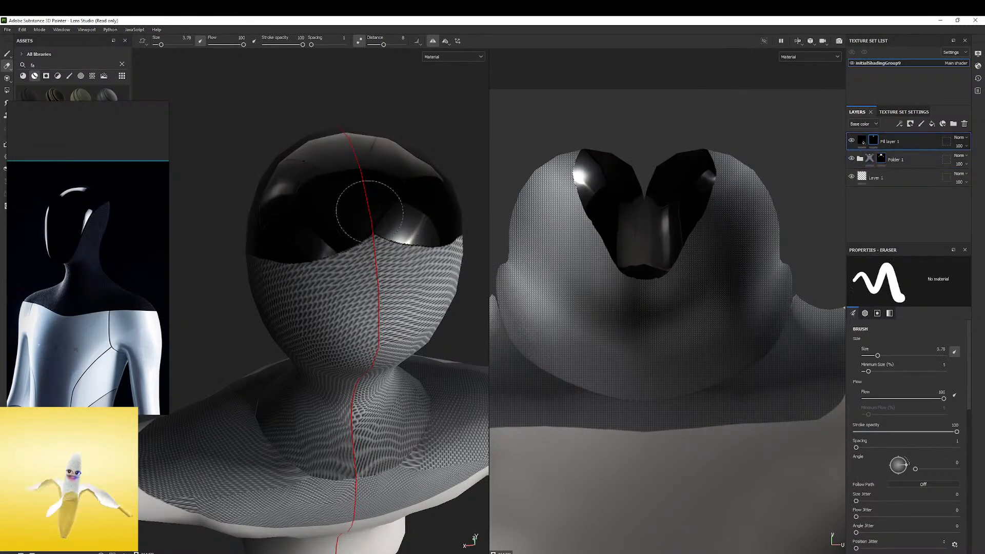
{"action": "key", "text": "ctrl+z"}
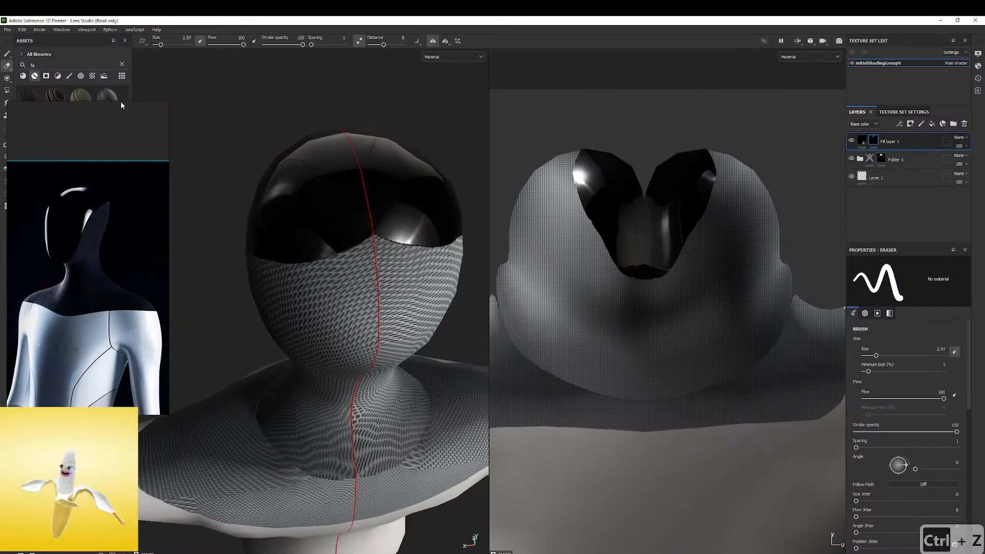
{"action": "left_click", "coordinate": [7, 53]}
{"action": "scroll", "coordinate": [378, 213], "scroll_direction": "up", "scroll_amount": 2}
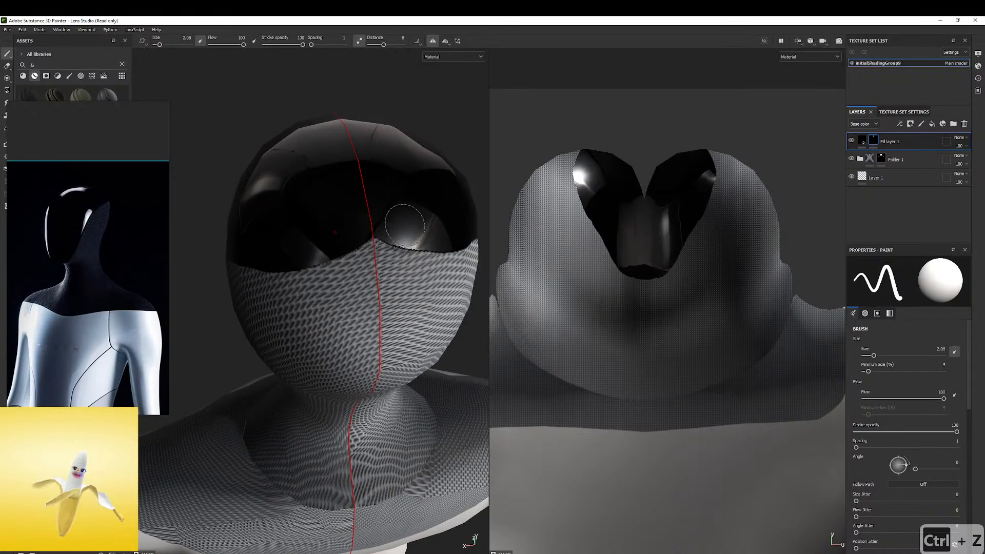
{"action": "left_click_drag", "start_coordinate": [347, 233], "coordinate": [316, 242], "text": "alt"}
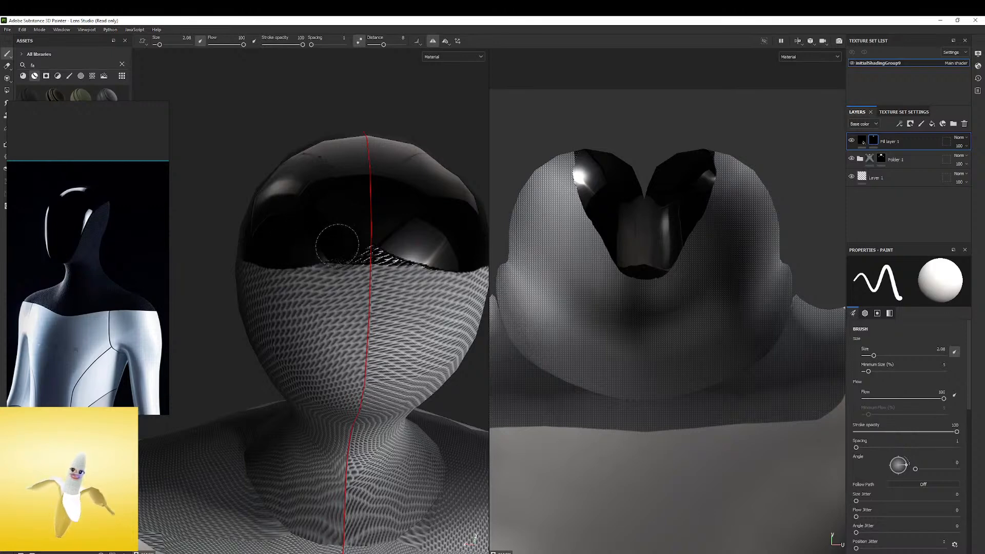
Erase the weave showing through the extended black area from Folder 1's mask, undoing the last stroke
{"action": "left_click", "coordinate": [894, 159]}
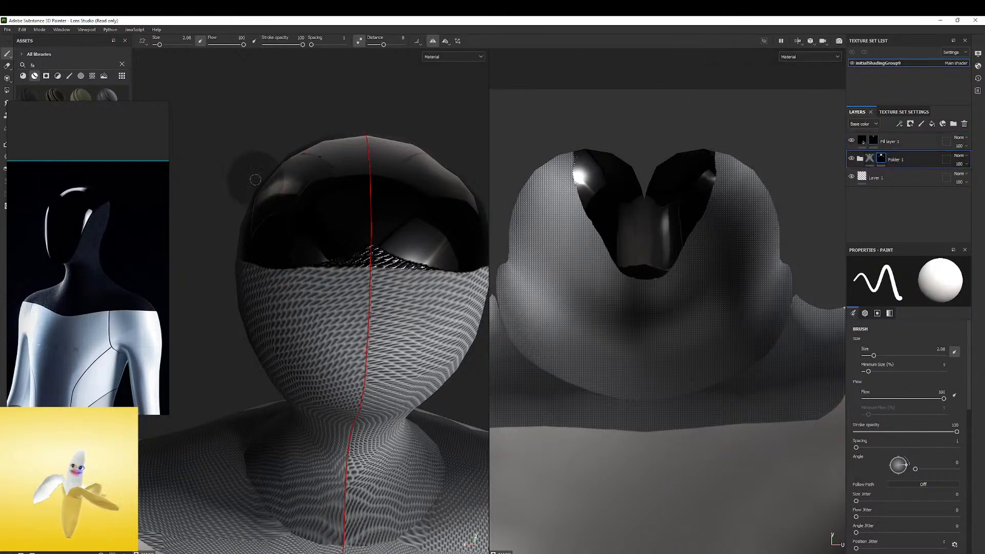
{"action": "left_click", "coordinate": [7, 65]}
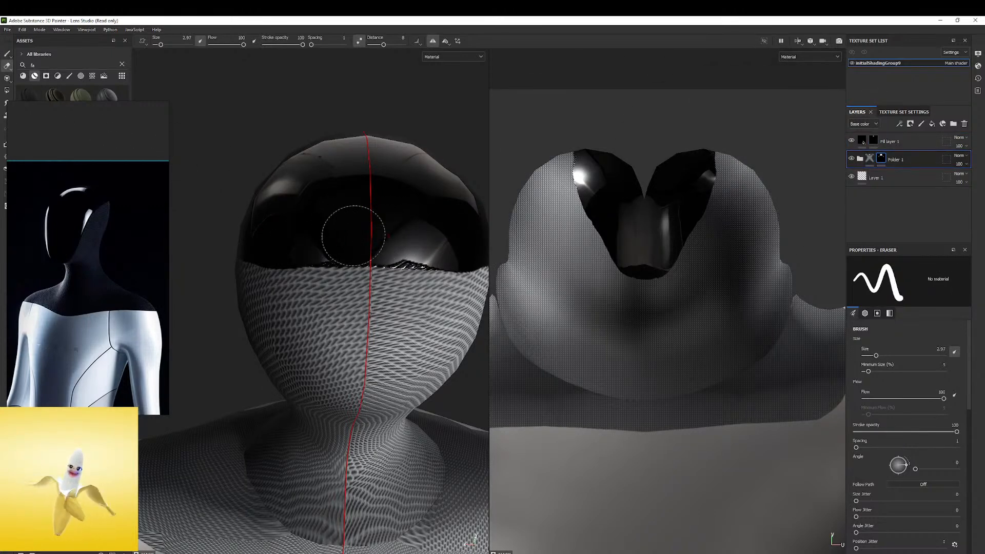
{"action": "key", "text": "ctrl+z"}
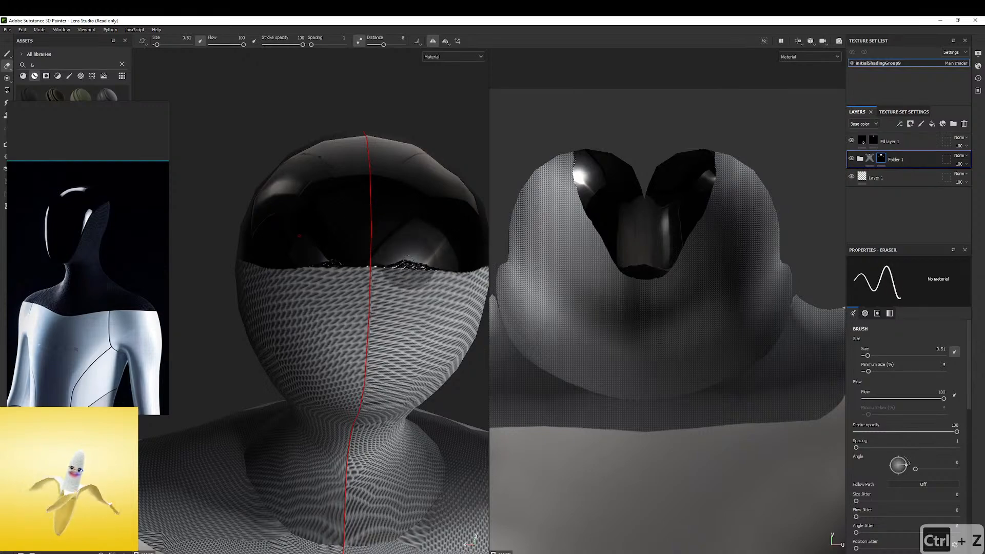
Compare the fabric around the faceplate and neck with a close-up of the reference image
{"action": "left_click_drag", "start_coordinate": [303, 275], "coordinate": [325, 168], "text": "alt"}
{"action": "right_click_drag", "start_coordinate": [326, 167], "coordinate": [451, 211], "text": "shift"}
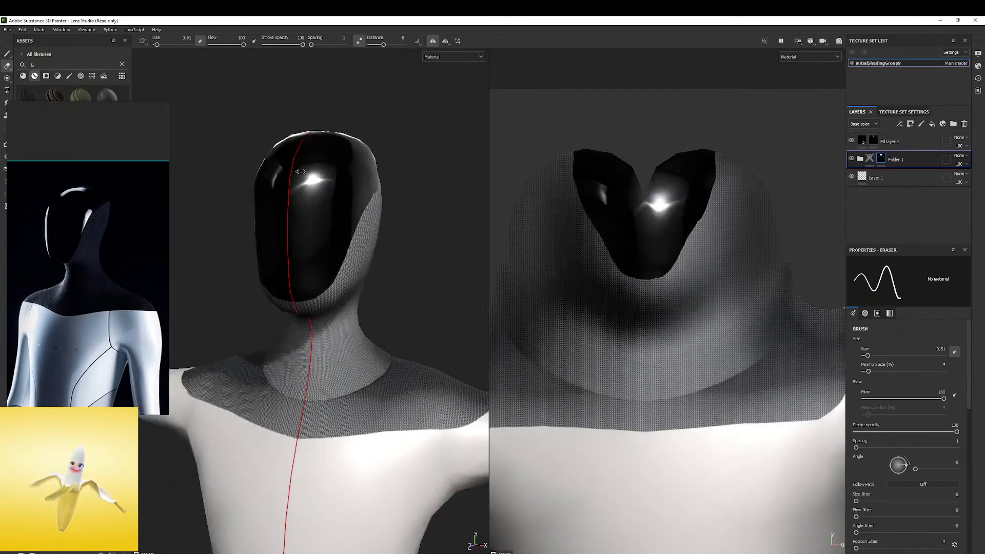
{"action": "left_click_drag", "start_coordinate": [462, 216], "coordinate": [418, 220], "text": "alt"}
{"action": "right_click_drag", "start_coordinate": [418, 221], "coordinate": [436, 221], "text": "alt"}
{"action": "middle_click_drag", "start_coordinate": [436, 221], "coordinate": [361, 193], "text": "alt"}
{"action": "left_click_drag", "start_coordinate": [361, 193], "coordinate": [375, 203], "text": "alt"}
{"action": "middle_click_drag", "start_coordinate": [375, 203], "coordinate": [386, 217], "text": "alt"}
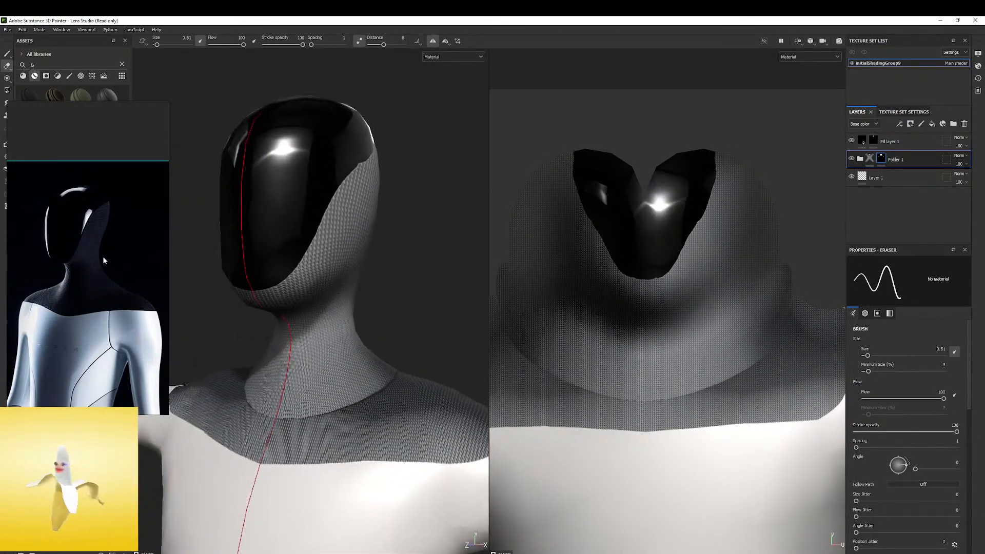
{"action": "scroll", "coordinate": [101, 261], "scroll_direction": "up", "scroll_amount": 5}
{"action": "middle_click_drag", "start_coordinate": [91, 264], "coordinate": [109, 278]}
Change the base color of the Base Color layer inside Folder 1 to a dark navy blue
{"action": "left_click", "coordinate": [860, 158]}
{"action": "scroll", "coordinate": [854, 208], "scroll_direction": "down", "scroll_amount": 2}
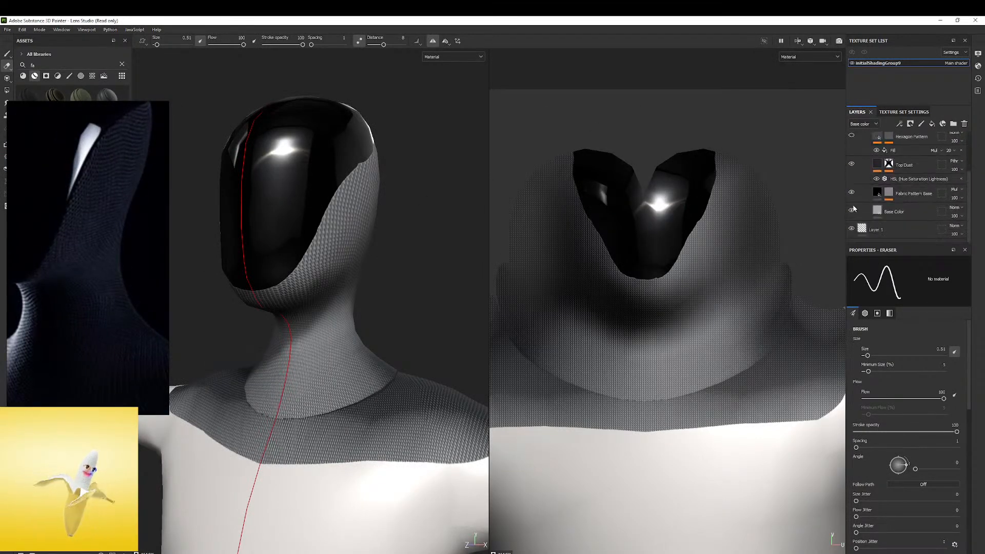
{"action": "left_click", "coordinate": [852, 211]}
{"action": "left_click", "coordinate": [852, 211]}
{"action": "left_click", "coordinate": [875, 214]}
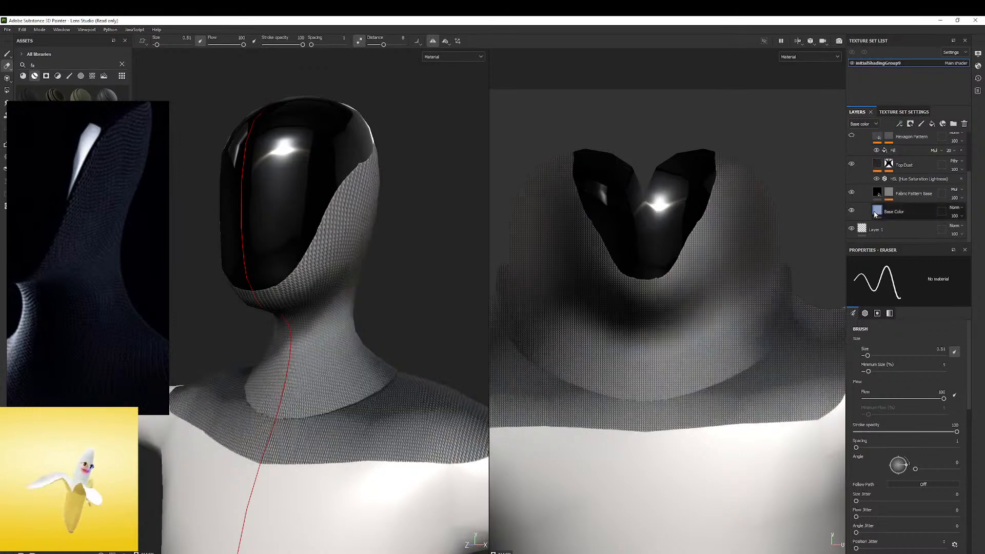
{"action": "left_click", "coordinate": [921, 458]}
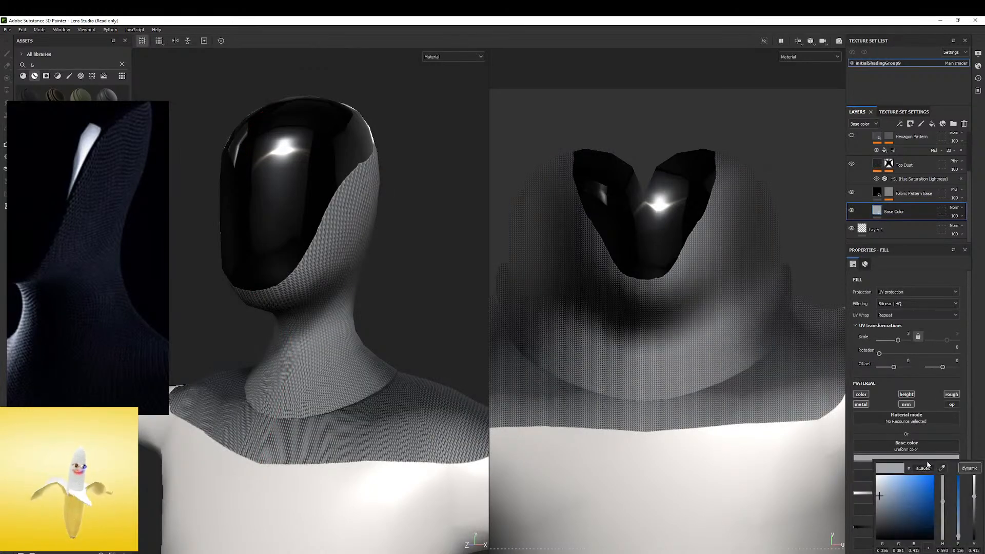
{"action": "left_click", "coordinate": [928, 494]}
{"action": "left_click_drag", "start_coordinate": [919, 504], "coordinate": [920, 524]}
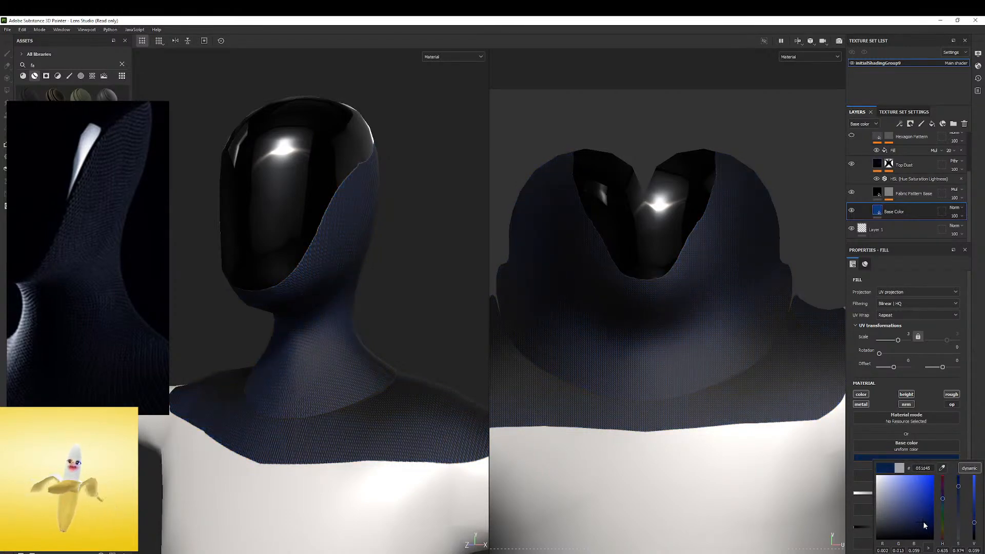
Raise the Base Color layer's roughness to about 0.76, checking the navy weave up close
{"action": "left_click_drag", "start_coordinate": [374, 280], "coordinate": [368, 231], "text": "alt"}
{"action": "right_click_drag", "start_coordinate": [342, 226], "coordinate": [421, 200], "text": "alt"}
{"action": "left_click_drag", "start_coordinate": [421, 200], "coordinate": [313, 218], "text": "alt"}
{"action": "right_click_drag", "start_coordinate": [313, 223], "coordinate": [358, 243], "text": "alt"}
{"action": "left_click_drag", "start_coordinate": [309, 265], "coordinate": [385, 220], "text": "alt"}
{"action": "right_click_drag", "start_coordinate": [385, 221], "coordinate": [425, 212], "text": "alt"}
{"action": "middle_click_drag", "start_coordinate": [400, 227], "coordinate": [409, 218], "text": "alt"}
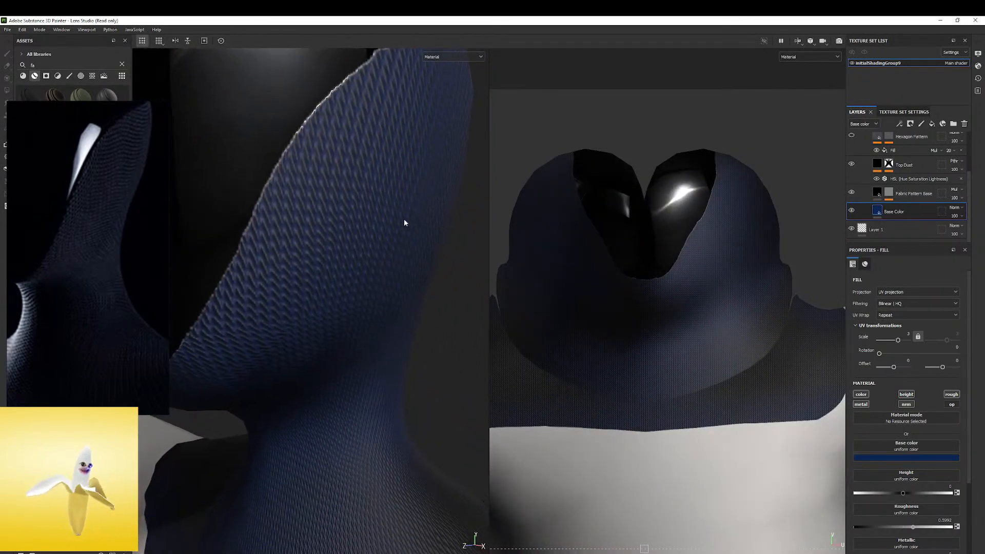
{"action": "scroll", "coordinate": [887, 493], "scroll_direction": "down", "scroll_amount": 3}
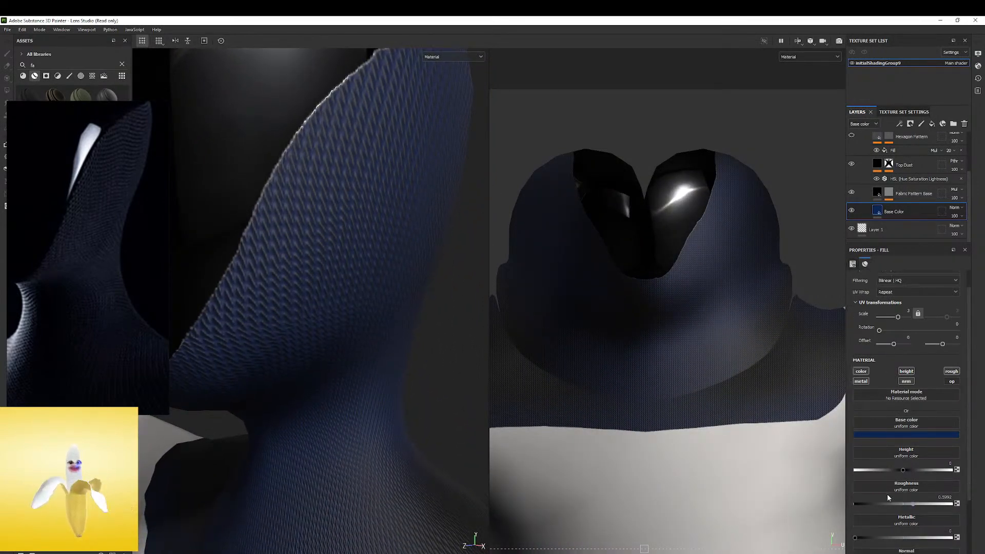
{"action": "mouse_move", "coordinate": [914, 485]}
{"action": "left_mouse_down"}
{"action": "mouse_move", "coordinate": [880, 486]}
{"action": "mouse_move", "coordinate": [922, 485]}
{"action": "left_mouse_up"}
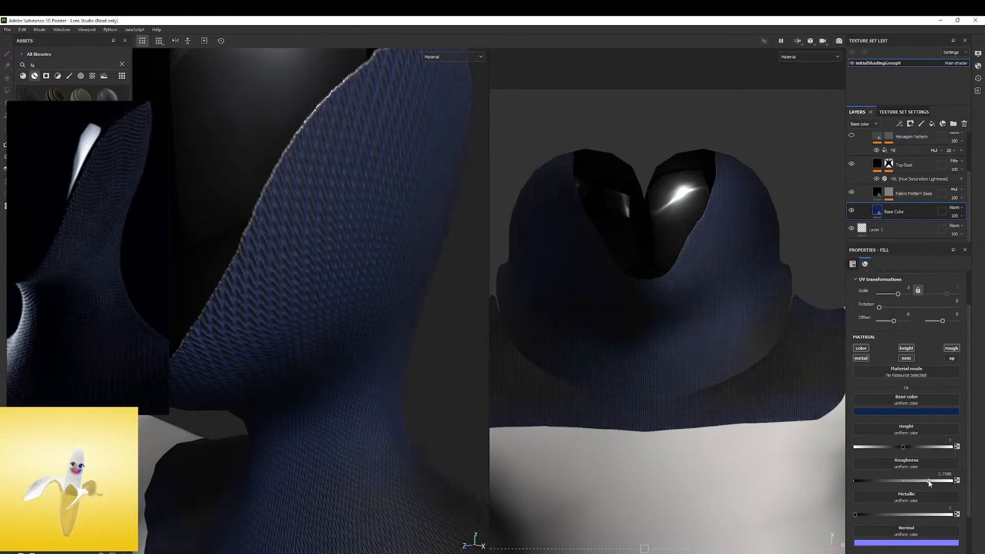
Compare the navy fabric on the head, neck and shoulders with the reference image from farther away
{"action": "scroll", "coordinate": [318, 300], "scroll_direction": "down", "scroll_amount": 6}
{"action": "left_click_drag", "start_coordinate": [363, 268], "coordinate": [302, 269], "text": "alt"}
{"action": "right_click_drag", "start_coordinate": [301, 268], "coordinate": [354, 268], "text": "shift"}
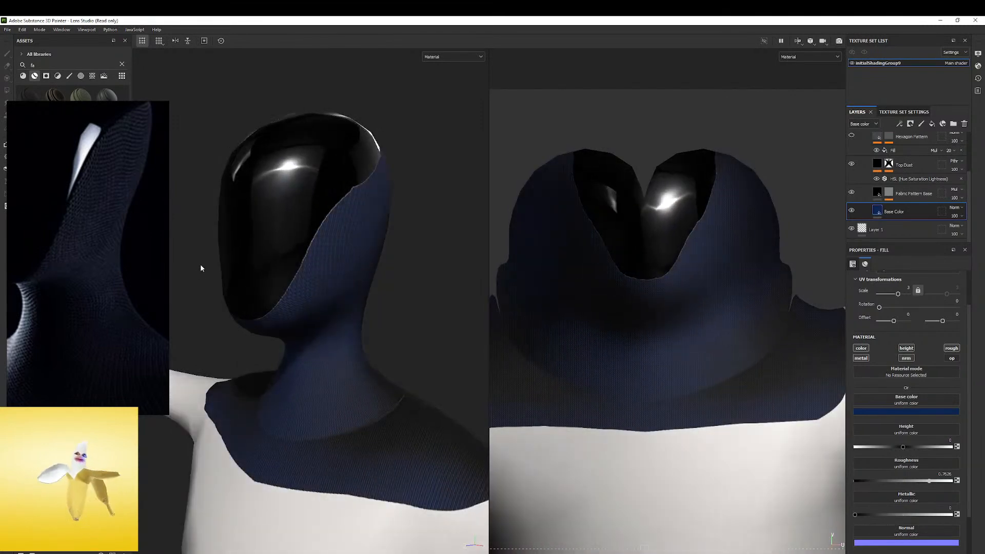
{"action": "scroll", "coordinate": [121, 157], "scroll_direction": "down", "scroll_amount": 1}
{"action": "scroll", "coordinate": [122, 230], "scroll_direction": "down", "scroll_amount": 4}
{"action": "scroll", "coordinate": [352, 287], "scroll_direction": "down", "scroll_amount": 1}
{"action": "right_click_drag", "start_coordinate": [373, 274], "coordinate": [362, 280], "text": "shift"}
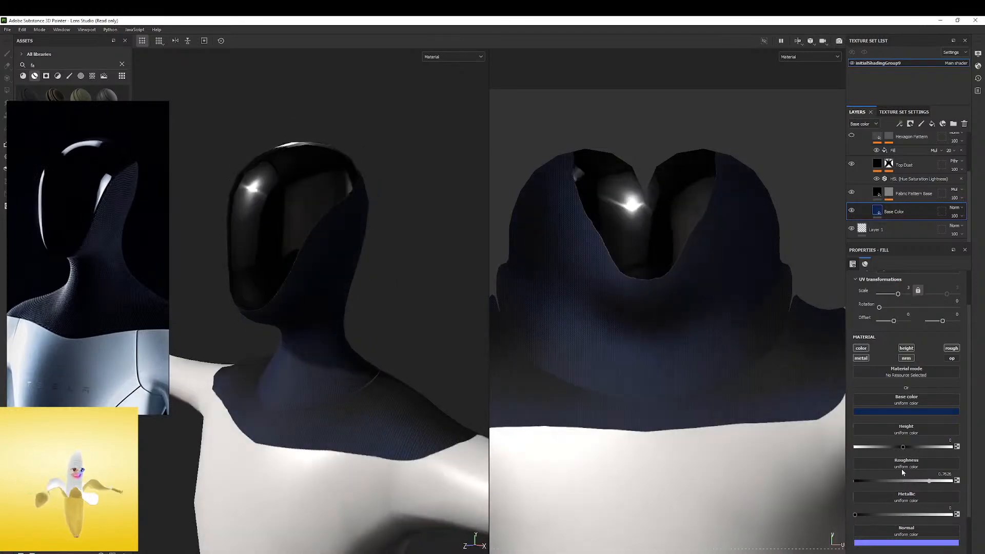
Try a height of about 0.245 on the Base Color layer and inspect the fabric edge along the faceplate
{"action": "left_click_drag", "start_coordinate": [909, 448], "coordinate": [915, 448]}
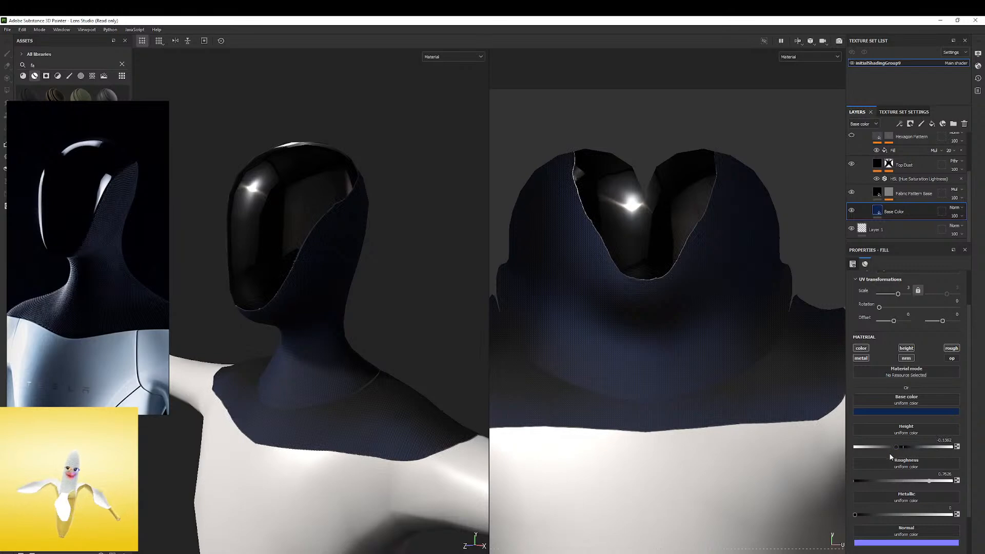
{"action": "right_click_drag", "start_coordinate": [295, 223], "coordinate": [400, 198], "text": "alt"}
{"action": "left_click_drag", "start_coordinate": [400, 198], "coordinate": [378, 252], "text": "alt"}
{"action": "mouse_move", "coordinate": [379, 252]}
{"action": "right_mouse_down", "text": "shift"}
{"action": "mouse_move", "coordinate": [361, 253]}
{"action": "mouse_move", "coordinate": [392, 250]}
{"action": "mouse_move", "coordinate": [375, 253]}
{"action": "right_mouse_up", "text": "shift"}
{"action": "middle_click_drag", "start_coordinate": [374, 253], "coordinate": [370, 156], "text": "alt"}
{"action": "left_click_drag", "start_coordinate": [368, 155], "coordinate": [332, 212], "text": "alt"}
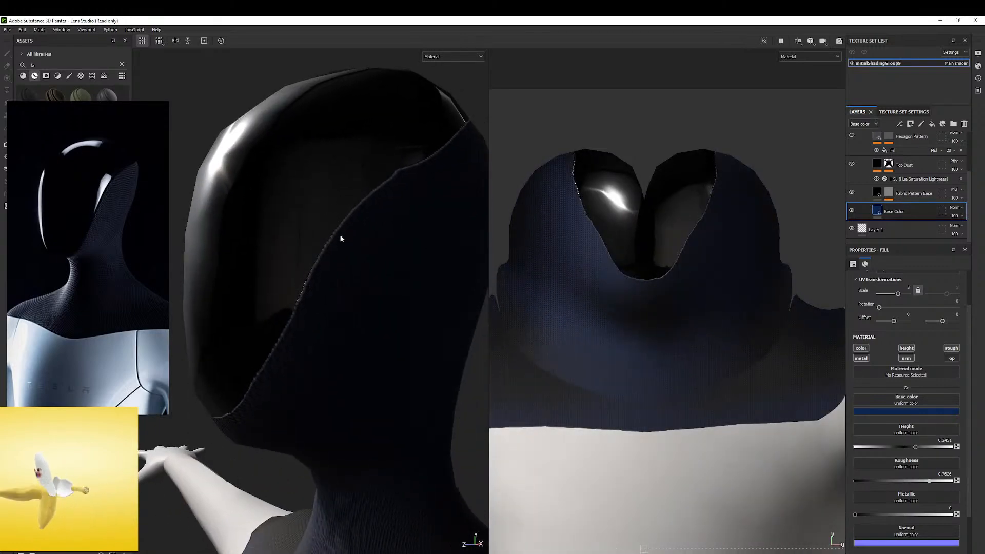
Set the Base Color layer's height to about 0.02 and its metallic to 0
{"action": "left_click_drag", "start_coordinate": [272, 205], "coordinate": [387, 227], "text": "alt"}
{"action": "right_click_drag", "start_coordinate": [387, 226], "coordinate": [368, 225], "text": "shift"}
{"action": "middle_click_drag", "start_coordinate": [368, 225], "coordinate": [338, 228], "text": "alt"}
{"action": "scroll", "coordinate": [339, 228], "scroll_direction": "down", "scroll_amount": 3}
{"action": "left_click_drag", "start_coordinate": [313, 227], "coordinate": [768, 430], "text": "alt"}
{"action": "mouse_move", "coordinate": [893, 452]}
{"action": "left_mouse_down"}
{"action": "mouse_move", "coordinate": [925, 451]}
{"action": "mouse_move", "coordinate": [878, 460]}
{"action": "mouse_move", "coordinate": [906, 462]}
{"action": "left_mouse_up"}
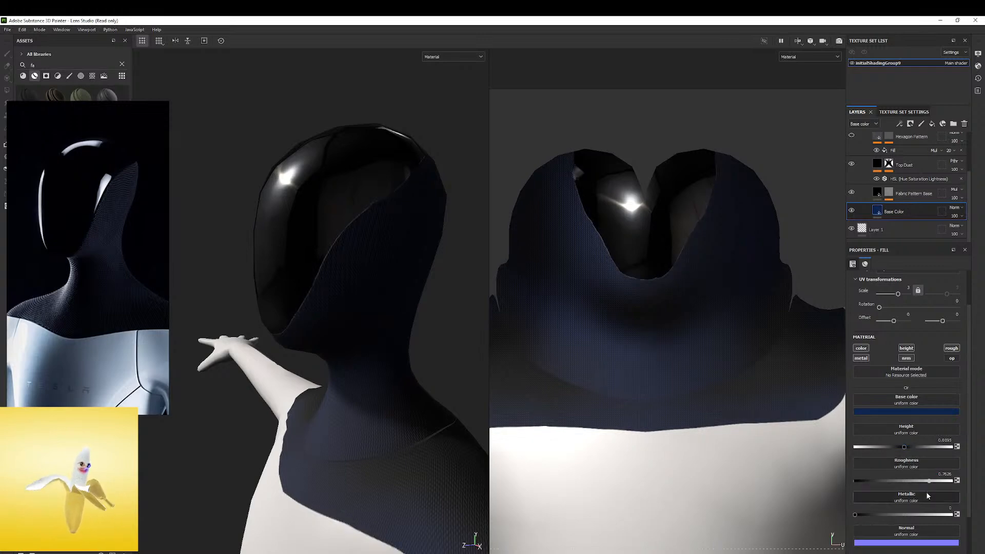
{"action": "left_click_drag", "start_coordinate": [909, 516], "coordinate": [803, 513]}
Examine the fabric and faceplate from several angles and under rotated environment lighting
{"action": "right_click", "coordinate": [355, 285]}
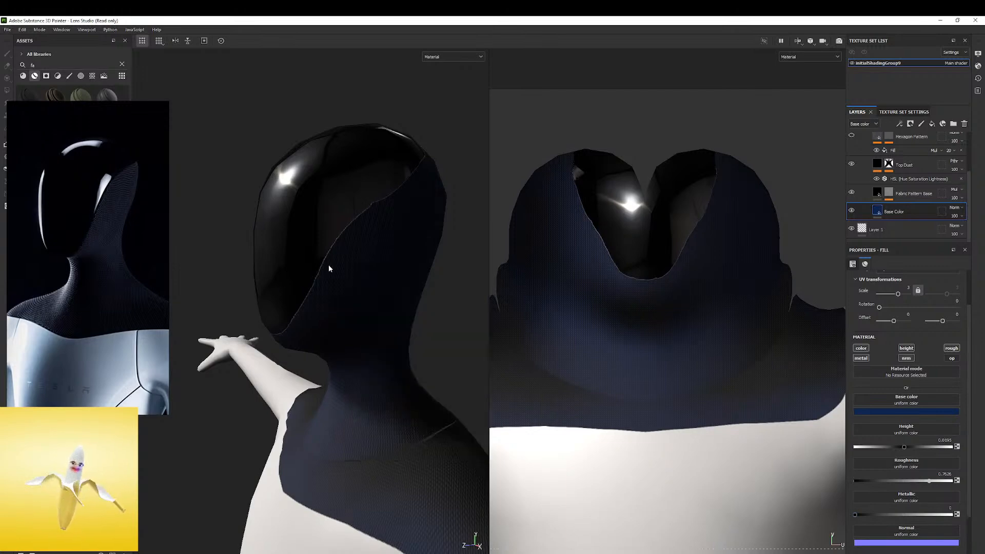
{"action": "left_click_drag", "start_coordinate": [322, 268], "coordinate": [436, 229], "text": "alt"}
{"action": "right_click_drag", "start_coordinate": [436, 229], "coordinate": [235, 279], "text": "alt"}
{"action": "left_click_drag", "start_coordinate": [340, 222], "coordinate": [377, 299], "text": "alt"}
{"action": "right_click_drag", "start_coordinate": [378, 301], "coordinate": [336, 297], "text": "alt"}
{"action": "middle_click_drag", "start_coordinate": [336, 297], "coordinate": [352, 202], "text": "alt"}
{"action": "right_click_drag", "start_coordinate": [352, 202], "coordinate": [333, 204], "text": "alt"}
{"action": "right_click_drag", "start_coordinate": [332, 204], "coordinate": [367, 207], "text": "shift"}
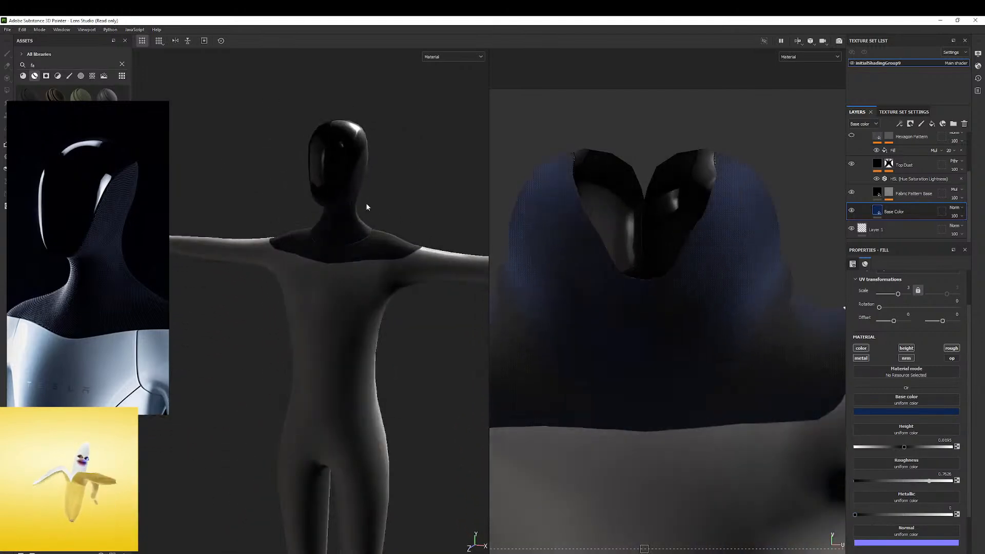
Start saving the project under a new name and browse to the Tesla_bot folder inside the 2021 folder
{"action": "left_click", "coordinate": [8, 29]}
{"action": "mouse_move", "coordinate": [98, 192]}
{"action": "left_mouse_down"}
{"action": "mouse_move", "coordinate": [216, 210]}
{"action": "mouse_move", "coordinate": [0, 179]}
{"action": "left_mouse_up"}
{"action": "left_click", "coordinate": [3, 32]}
{"action": "left_click", "coordinate": [4, 31]}
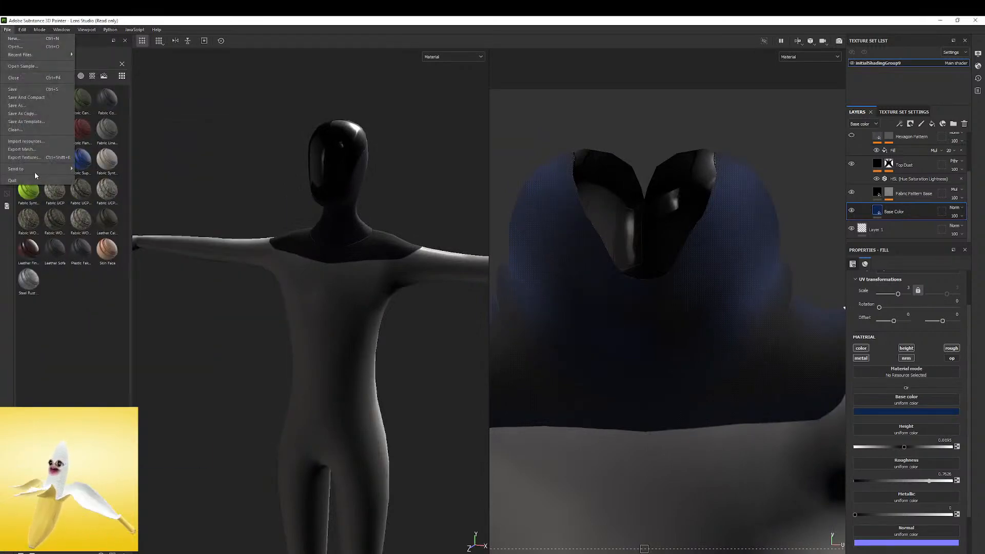
{"action": "left_click", "coordinate": [33, 110]}
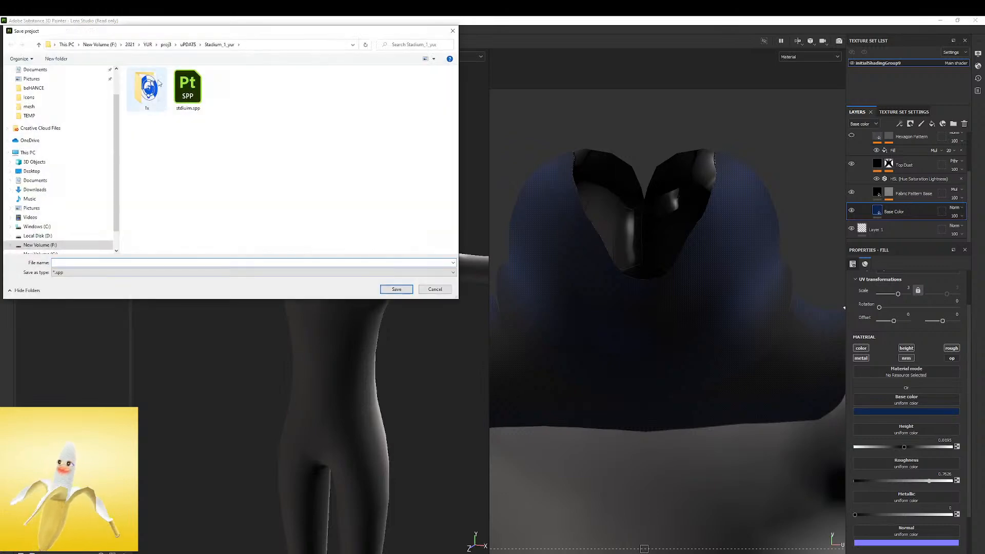
{"action": "left_click", "coordinate": [131, 45]}
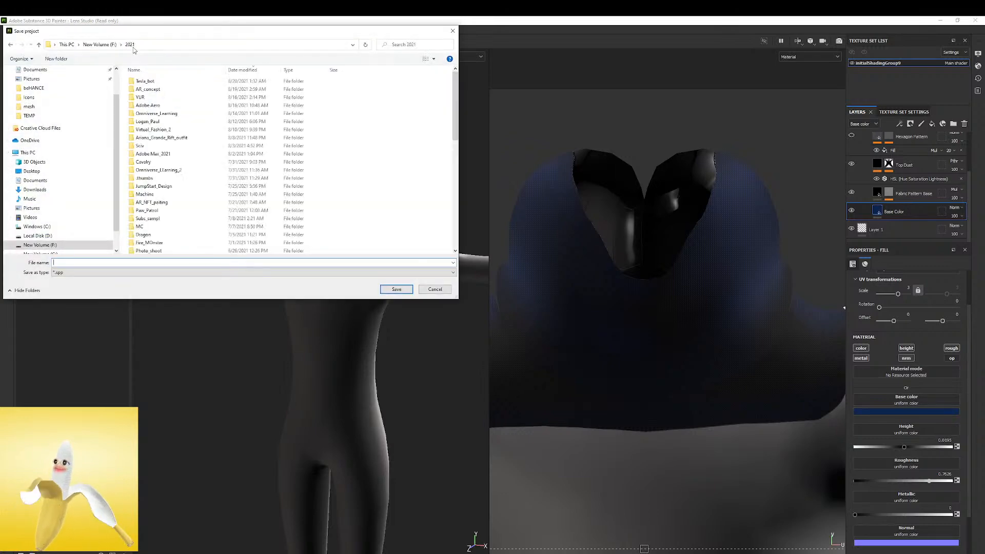
{"action": "double_click", "coordinate": [146, 81]}
{"action": "double_click", "coordinate": [144, 81]}
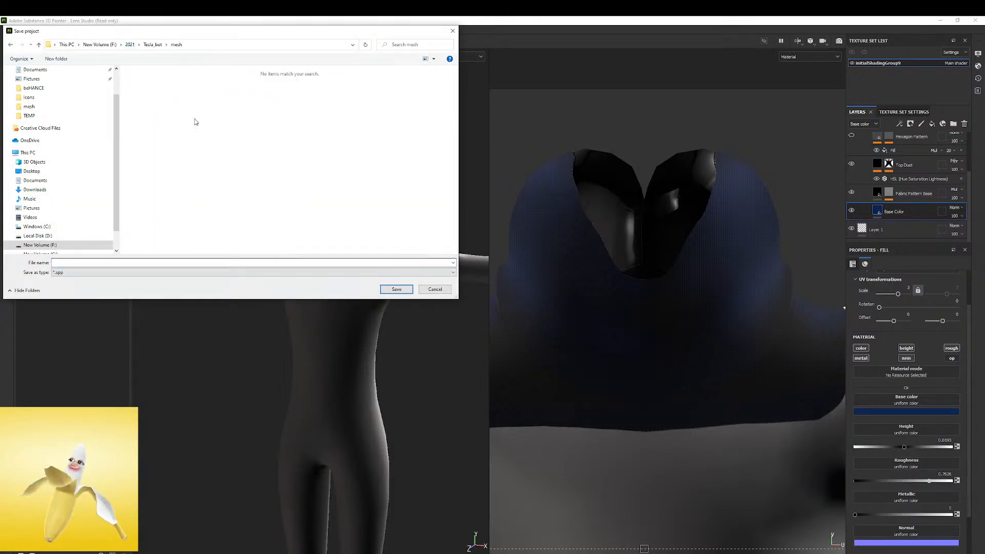
Create a new folder named MATs inside the Tesla_bot folder
{"action": "left_click", "coordinate": [147, 45]}
{"action": "right_click", "coordinate": [155, 124]}
{"action": "mouse_move", "coordinate": [183, 205]}
{"action": "left_click", "coordinate": [257, 207]}
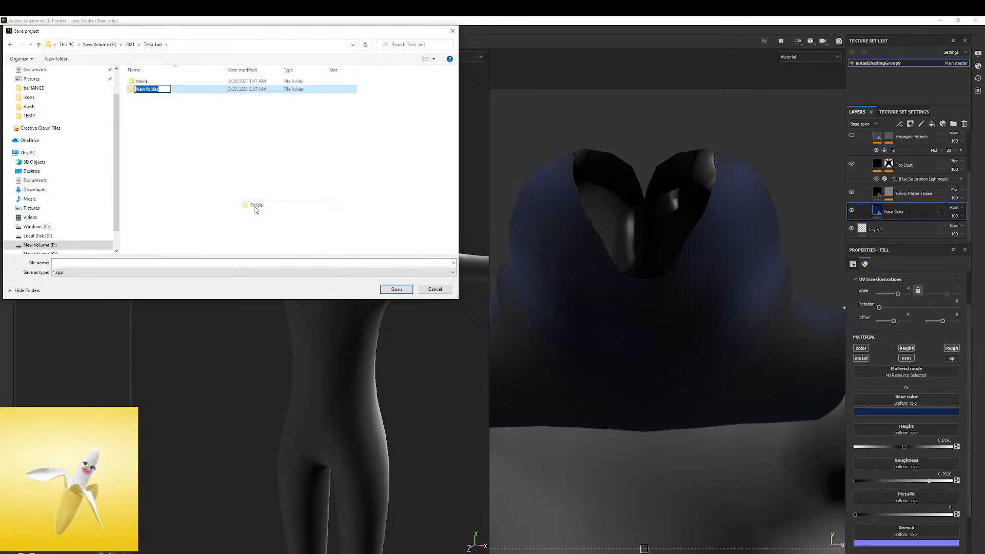
{"action": "type", "text": "MATs"}
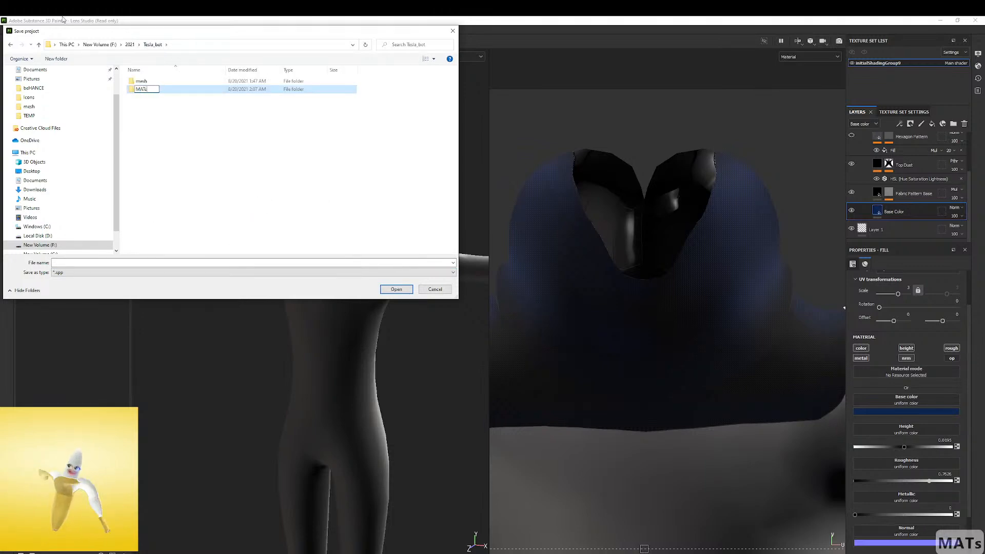
{"action": "left_click", "coordinate": [166, 136]}
Save the project in the MATs folder under the file name dfb
{"action": "double_click", "coordinate": [149, 79]}
{"action": "left_click", "coordinate": [246, 262]}
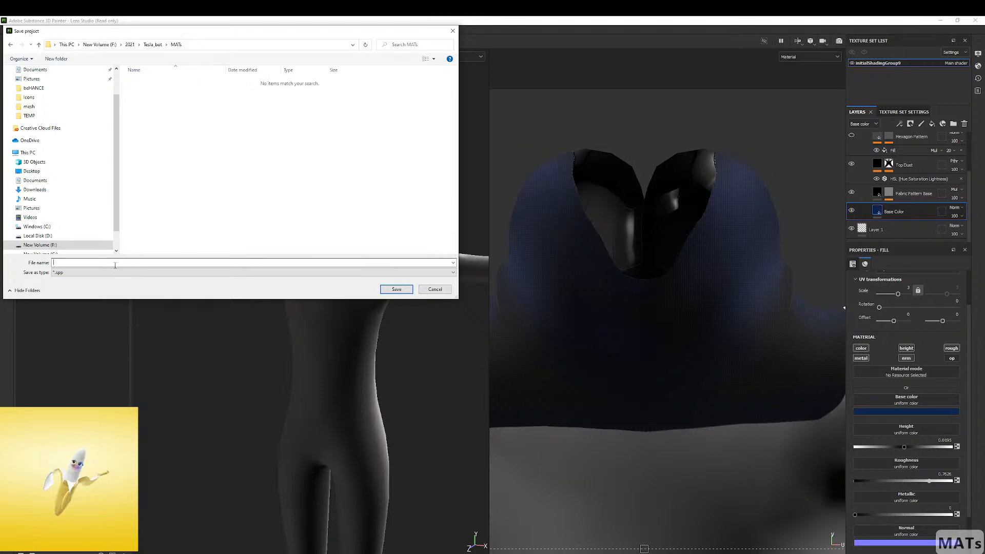
{"action": "type", "text": "dfb"}
{"action": "left_click", "coordinate": [398, 289]}
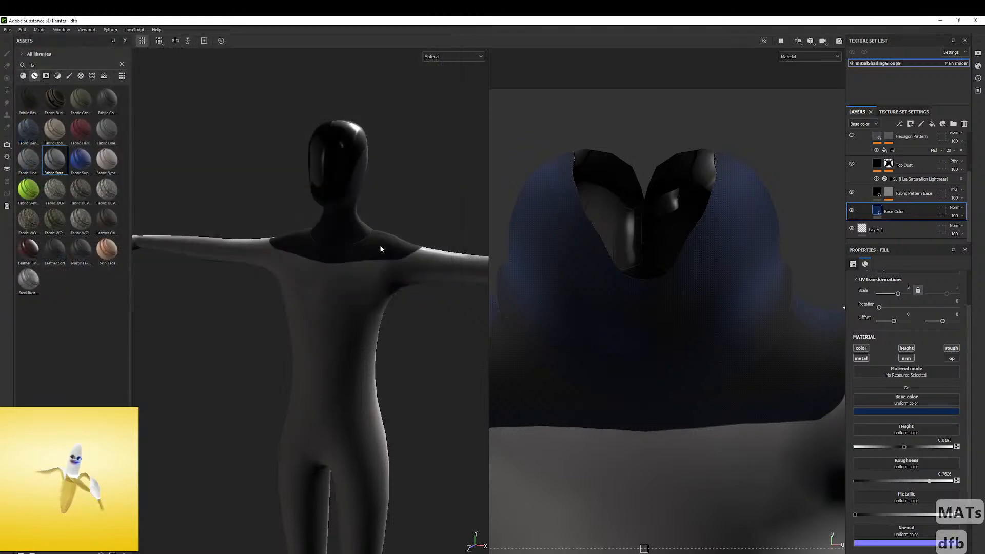
Rotate the environment lighting over the model and look through the reference board for the robot's white body
{"action": "right_click_drag", "start_coordinate": [293, 166], "coordinate": [307, 161], "text": "shift"}
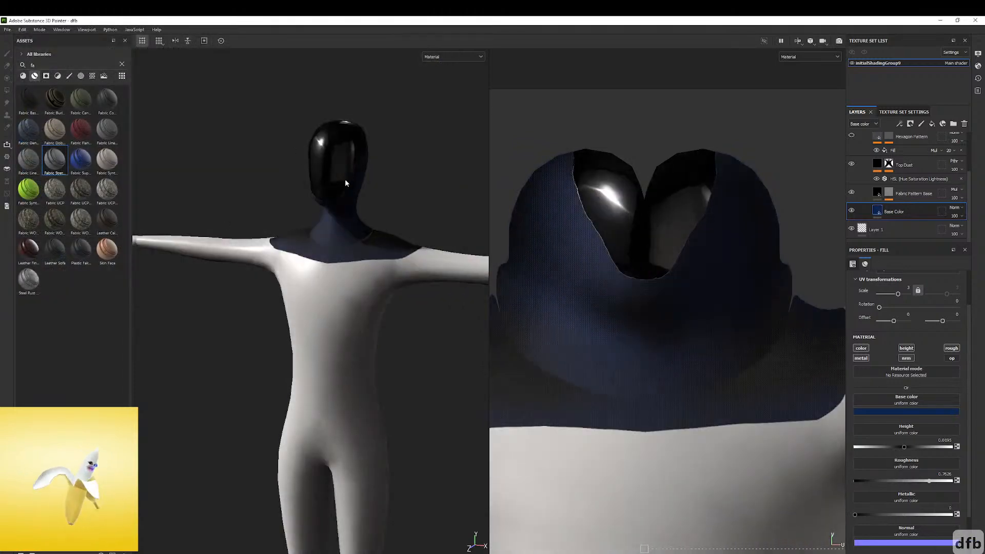
{"action": "right_click_drag", "start_coordinate": [0, 221], "coordinate": [260, 267]}
{"action": "scroll", "coordinate": [248, 301], "scroll_direction": "down", "scroll_amount": 2}
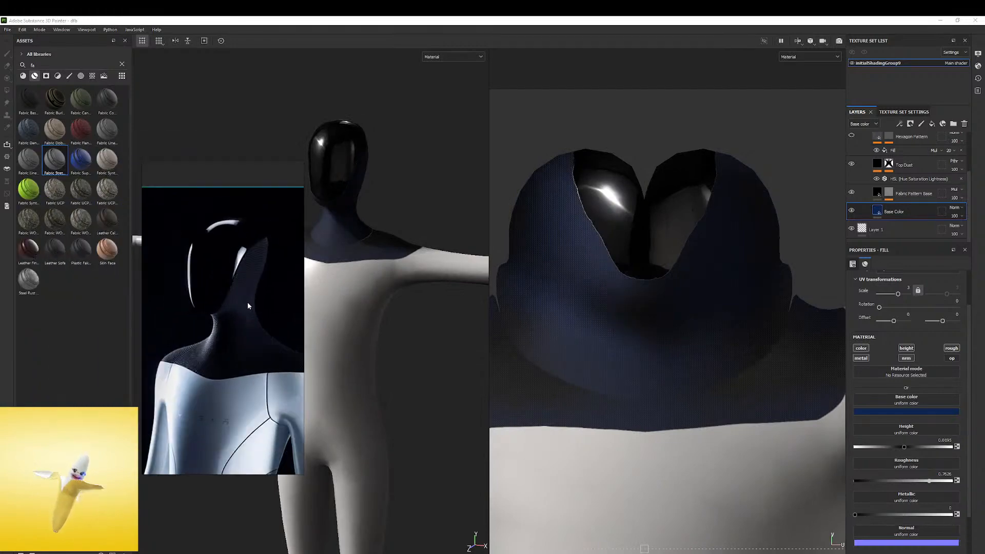
{"action": "middle_click_drag", "start_coordinate": [249, 349], "coordinate": [271, 233]}
{"action": "scroll", "coordinate": [257, 343], "scroll_direction": "down", "scroll_amount": 4}
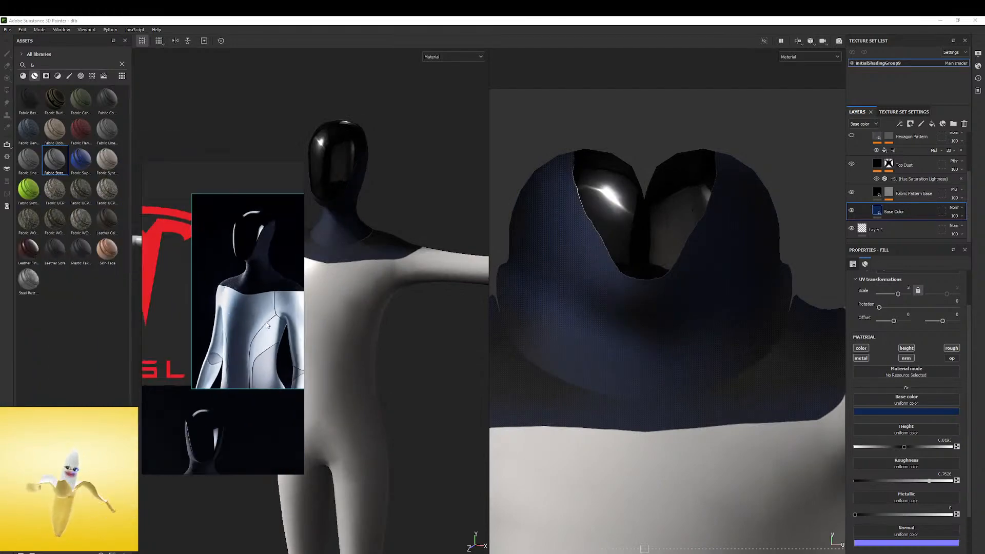
{"action": "middle_click_drag", "start_coordinate": [241, 362], "coordinate": [273, 202]}
{"action": "middle_click_drag", "start_coordinate": [221, 400], "coordinate": [242, 298]}
{"action": "scroll", "coordinate": [241, 312], "scroll_direction": "up", "scroll_amount": 4}
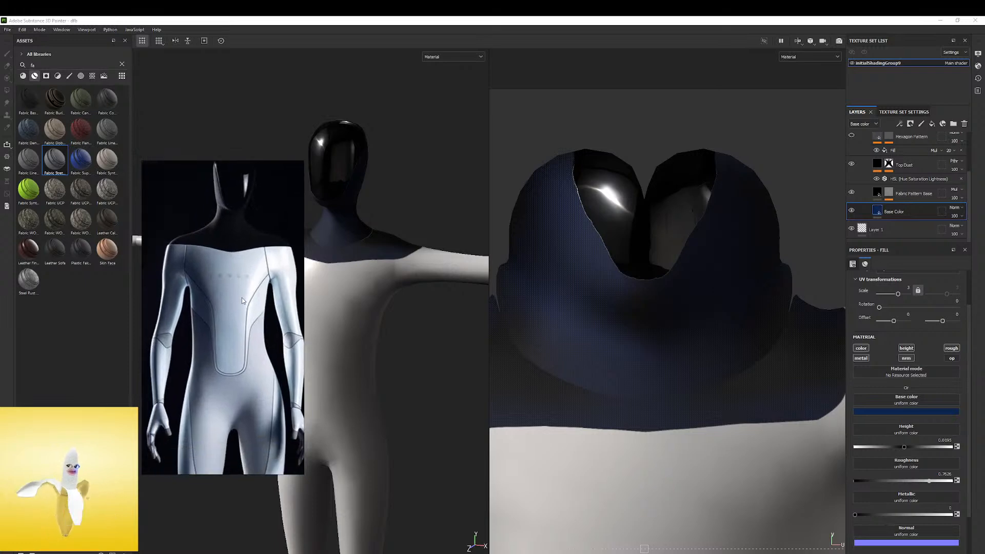
{"action": "scroll", "coordinate": [257, 294], "scroll_direction": "up", "scroll_amount": 2}
{"action": "scroll", "coordinate": [247, 287], "scroll_direction": "down", "scroll_amount": 5}
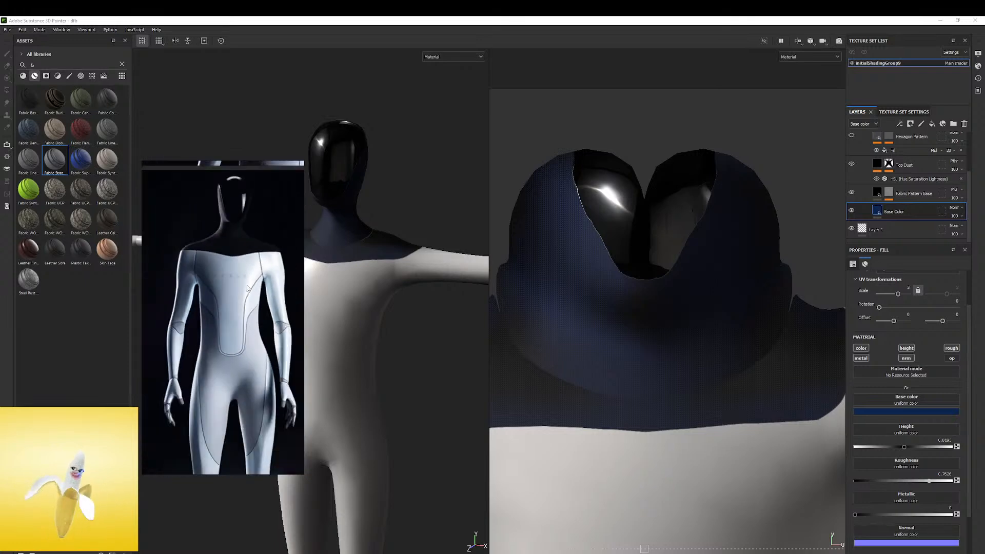
{"action": "scroll", "coordinate": [248, 286], "scroll_direction": "up", "scroll_amount": 4}
{"action": "scroll", "coordinate": [264, 293], "scroll_direction": "down", "scroll_amount": 3}
{"action": "scroll", "coordinate": [262, 303], "scroll_direction": "down", "scroll_amount": 5}
Study the torso panels, seam lines and glossy white surface on the front-view reference image
{"action": "middle_click_drag", "start_coordinate": [259, 333], "coordinate": [237, 348]}
{"action": "scroll", "coordinate": [252, 267], "scroll_direction": "up", "scroll_amount": 5}
{"action": "scroll", "coordinate": [239, 279], "scroll_direction": "up", "scroll_amount": 4}
{"action": "middle_click_drag", "start_coordinate": [237, 267], "coordinate": [221, 373]}
{"action": "right_click_drag", "start_coordinate": [242, 297], "coordinate": [285, 284]}
{"action": "scroll", "coordinate": [282, 279], "scroll_direction": "down", "scroll_amount": 2}
{"action": "scroll", "coordinate": [265, 242], "scroll_direction": "up", "scroll_amount": 4}
{"action": "scroll", "coordinate": [265, 243], "scroll_direction": "down", "scroll_amount": 1}
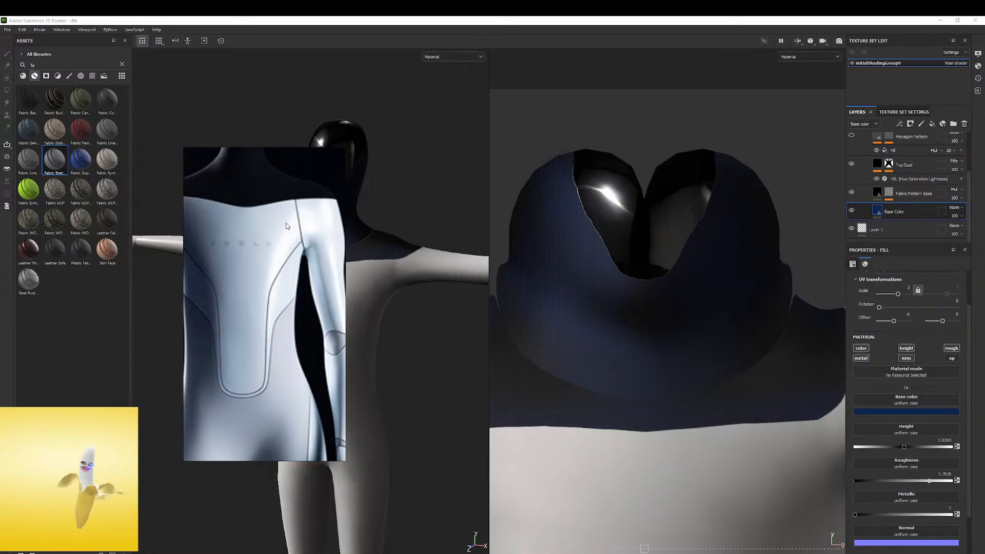
{"action": "scroll", "coordinate": [253, 241], "scroll_direction": "down", "scroll_amount": 1}
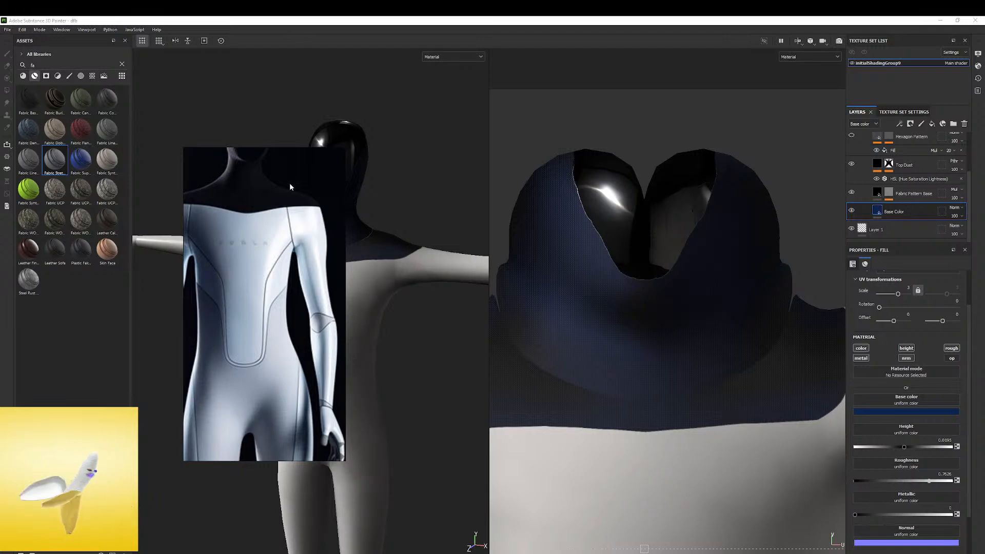
Place the full-body reference image beside the model and compare the body proportions and seam layout
{"action": "scroll", "coordinate": [286, 202], "scroll_direction": "down", "scroll_amount": 2}
{"action": "right_click_drag", "start_coordinate": [286, 202], "coordinate": [371, 198]}
{"action": "scroll", "coordinate": [380, 214], "scroll_direction": "down", "scroll_amount": 5}
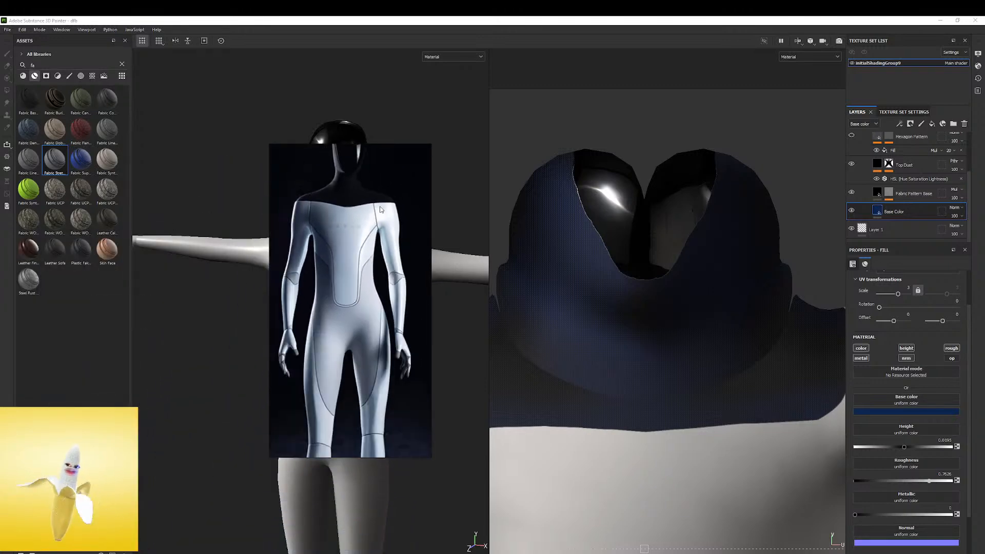
{"action": "scroll", "coordinate": [381, 217], "scroll_direction": "up", "scroll_amount": 3}
{"action": "scroll", "coordinate": [380, 224], "scroll_direction": "up", "scroll_amount": 3}
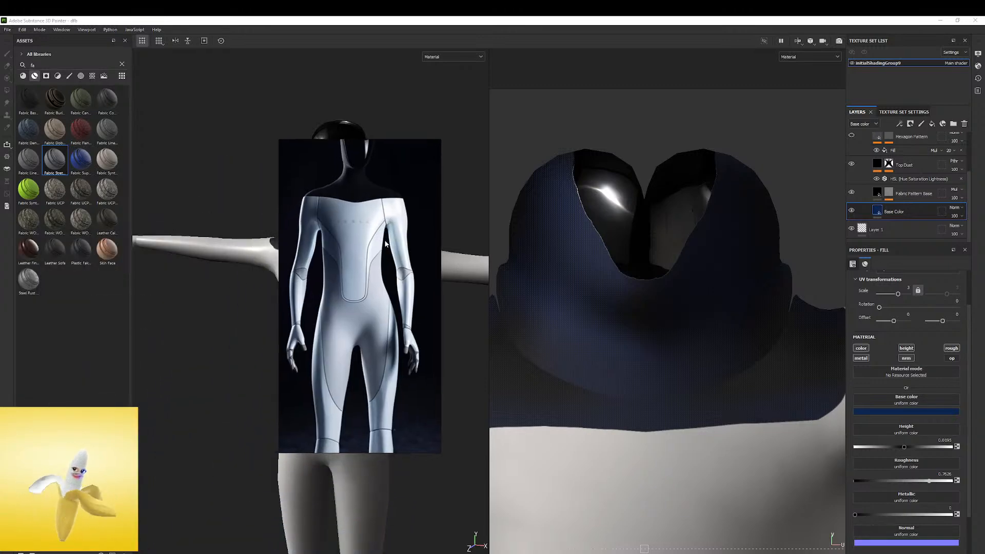
{"action": "scroll", "coordinate": [390, 249], "scroll_direction": "up", "scroll_amount": 2}
{"action": "middle_click_drag", "start_coordinate": [390, 249], "coordinate": [400, 247]}
{"action": "scroll", "coordinate": [403, 246], "scroll_direction": "down", "scroll_amount": 5}
{"action": "right_click_drag", "start_coordinate": [400, 241], "coordinate": [200, 297]}
{"action": "scroll", "coordinate": [216, 308], "scroll_direction": "up", "scroll_amount": 1}
{"action": "scroll", "coordinate": [376, 272], "scroll_direction": "down", "scroll_amount": 4}
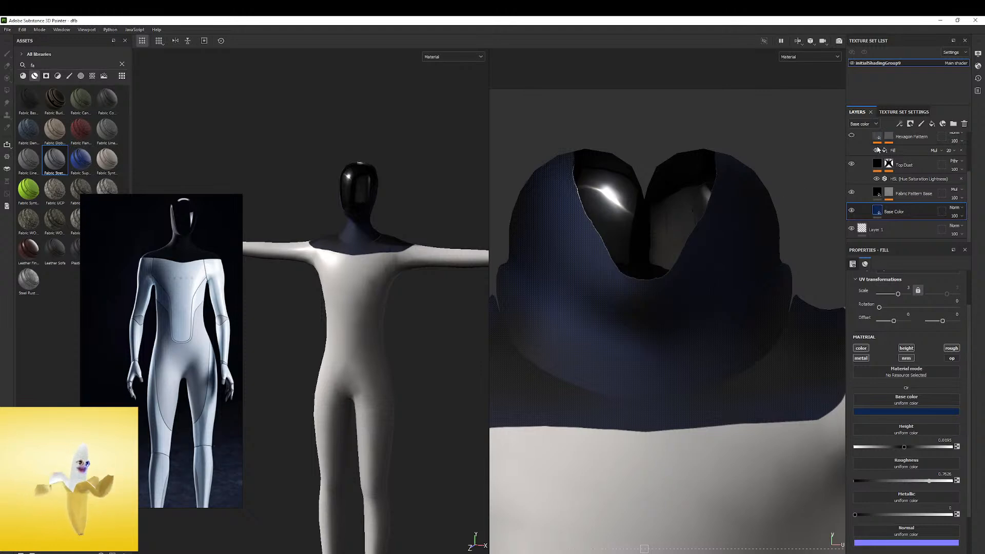
{"action": "scroll", "coordinate": [877, 147], "scroll_direction": "up", "scroll_amount": 3}
Rename the faceplate fill layer as Glass and the fabric folder as Blue Fabric
{"action": "left_click", "coordinate": [860, 159]}
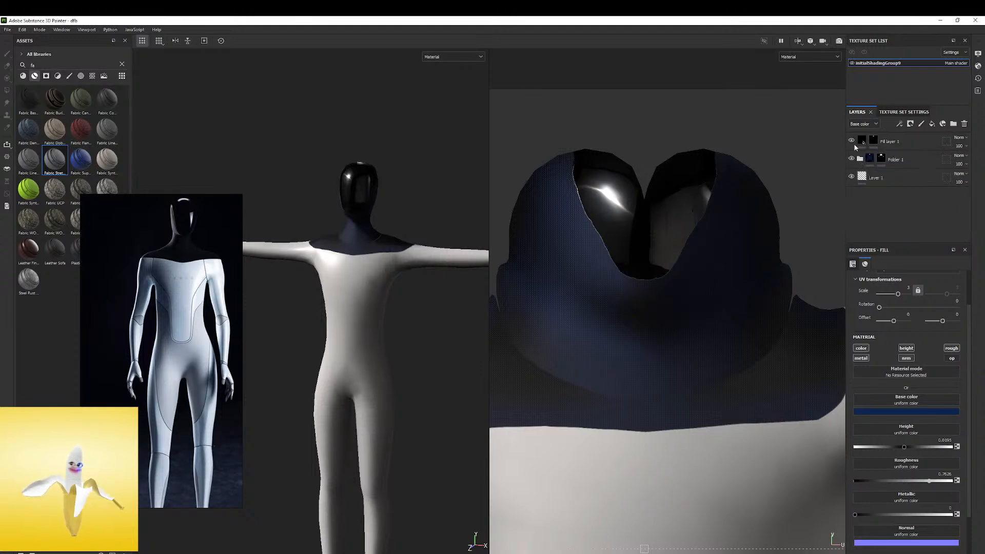
{"action": "left_click", "coordinate": [858, 146]}
{"action": "key", "text": "e"}
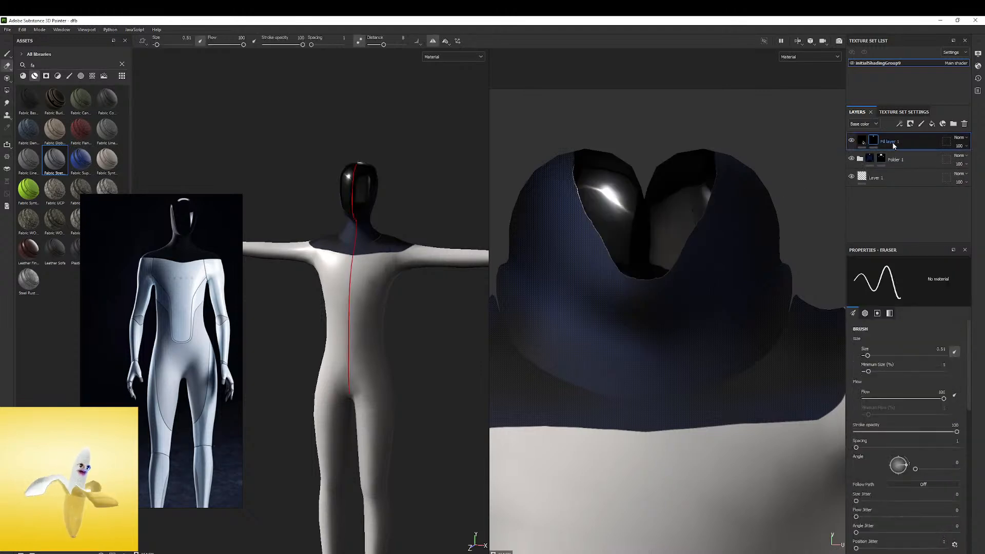
{"action": "double_click", "coordinate": [892, 143]}
{"action": "type", "text": "Glass"}
{"action": "left_click", "coordinate": [895, 160]}
{"action": "double_click", "coordinate": [898, 161]}
{"action": "type", "text": "Blue"}
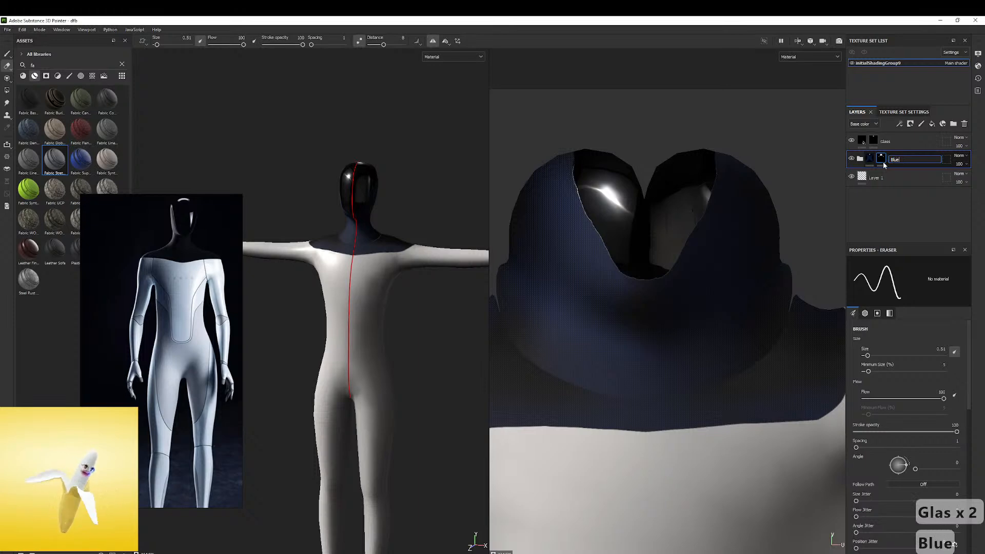
{"action": "type", "text": " Fabric"}
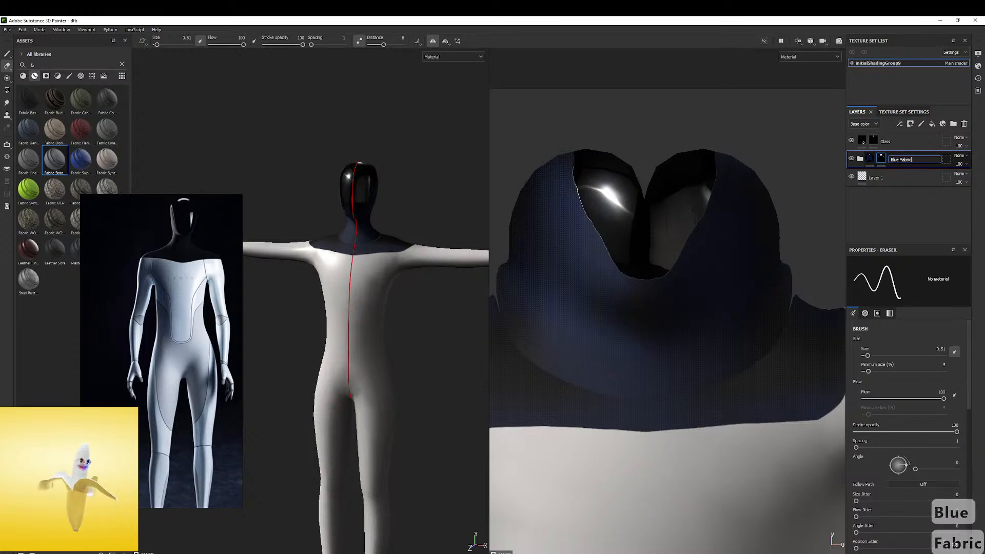
Add a fill layer above Layer 1 with a white base color and a roughness of about 0.24
{"action": "left_click", "coordinate": [903, 177]}
{"action": "key", "text": "1"}
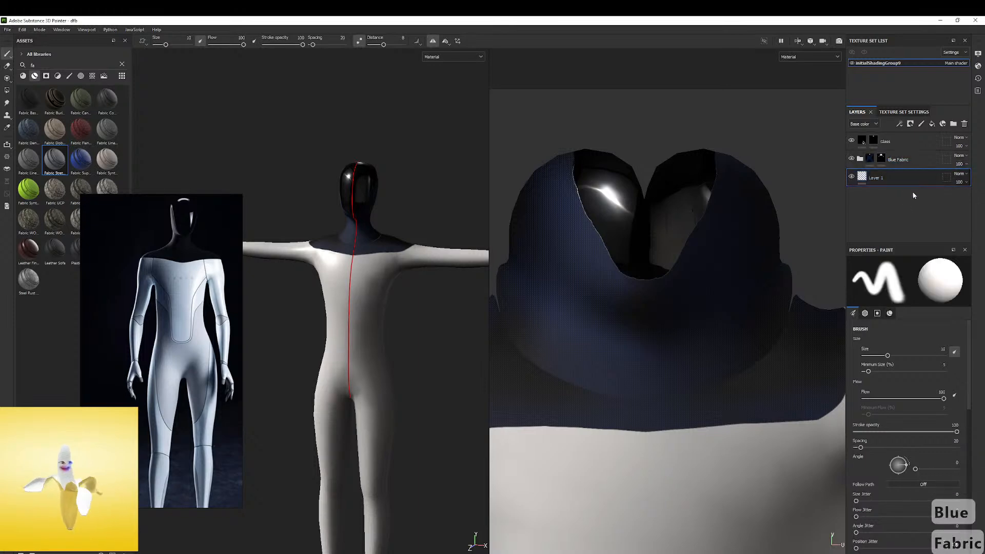
{"action": "left_click", "coordinate": [932, 124]}
{"action": "left_click", "coordinate": [906, 411]}
{"action": "left_click_drag", "start_coordinate": [913, 437], "coordinate": [875, 426]}
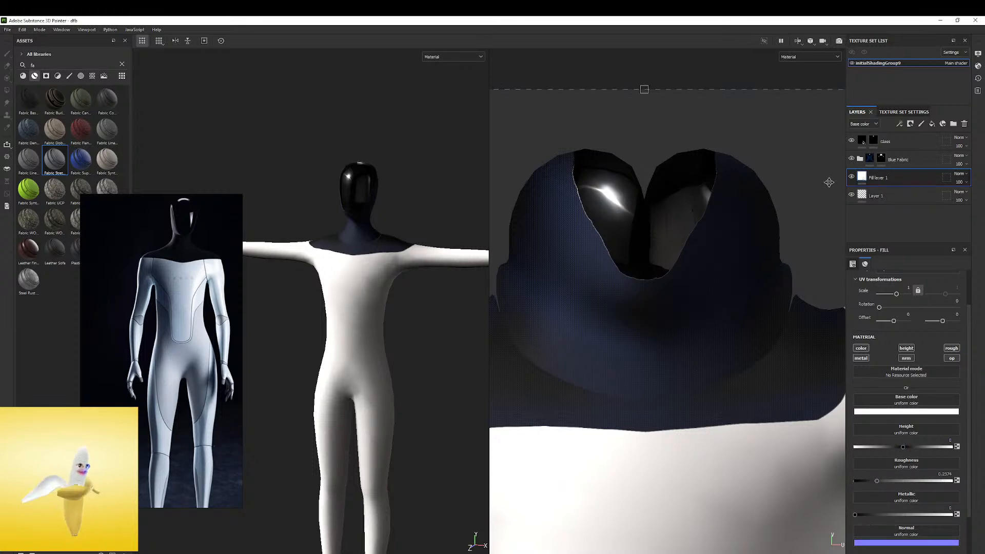
Move the white fill layer to the top of the layer stack and inspect it on the head and torso
{"action": "left_click", "coordinate": [853, 147]}
{"action": "left_click", "coordinate": [853, 147]}
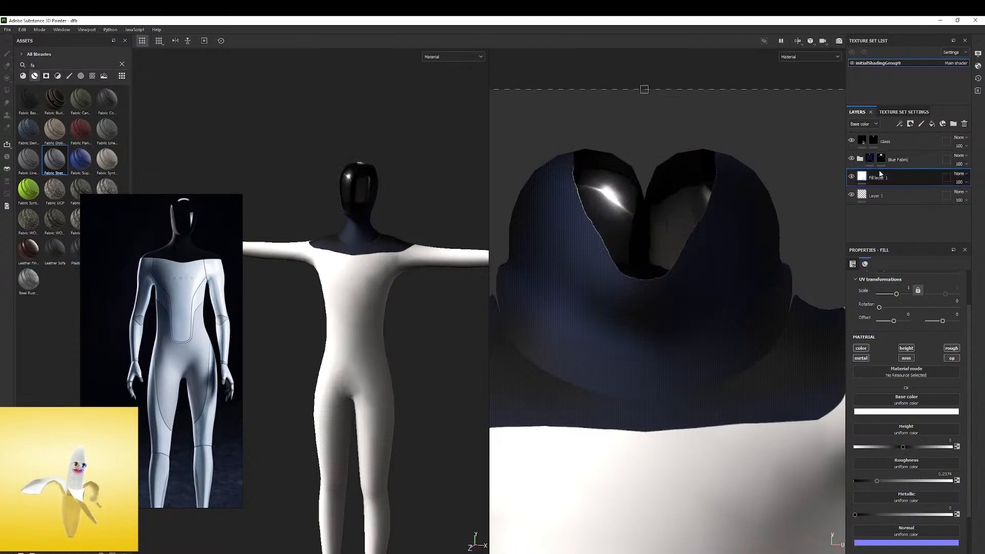
{"action": "left_click_drag", "start_coordinate": [890, 178], "coordinate": [901, 140]}
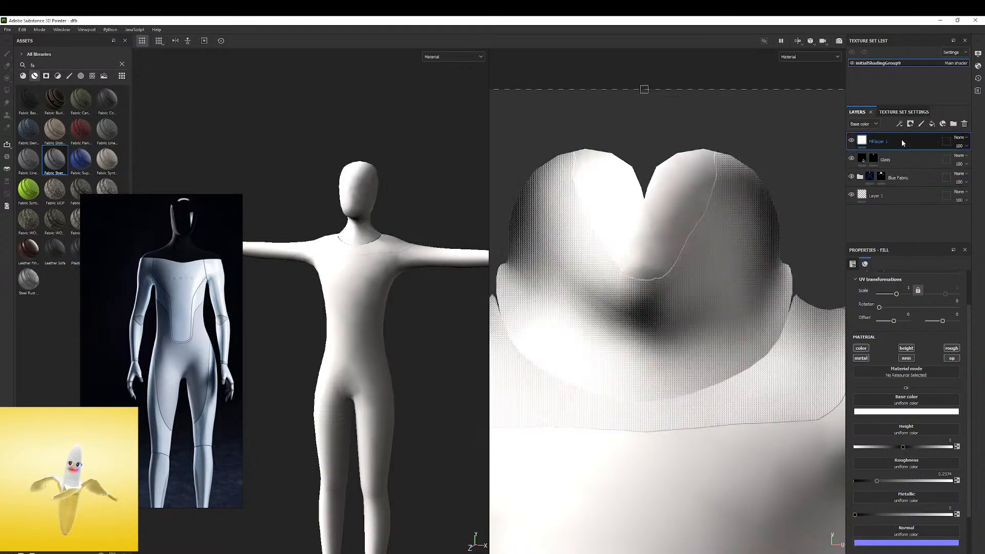
{"action": "right_click_drag", "start_coordinate": [377, 252], "coordinate": [478, 241], "text": "shift"}
{"action": "mouse_move", "coordinate": [359, 226]}
{"action": "left_mouse_down", "text": "alt"}
{"action": "mouse_move", "coordinate": [442, 210]}
{"action": "mouse_move", "coordinate": [369, 221]}
{"action": "left_mouse_up", "text": "alt"}
{"action": "right_click_drag", "start_coordinate": [370, 221], "coordinate": [750, 158], "text": "alt"}
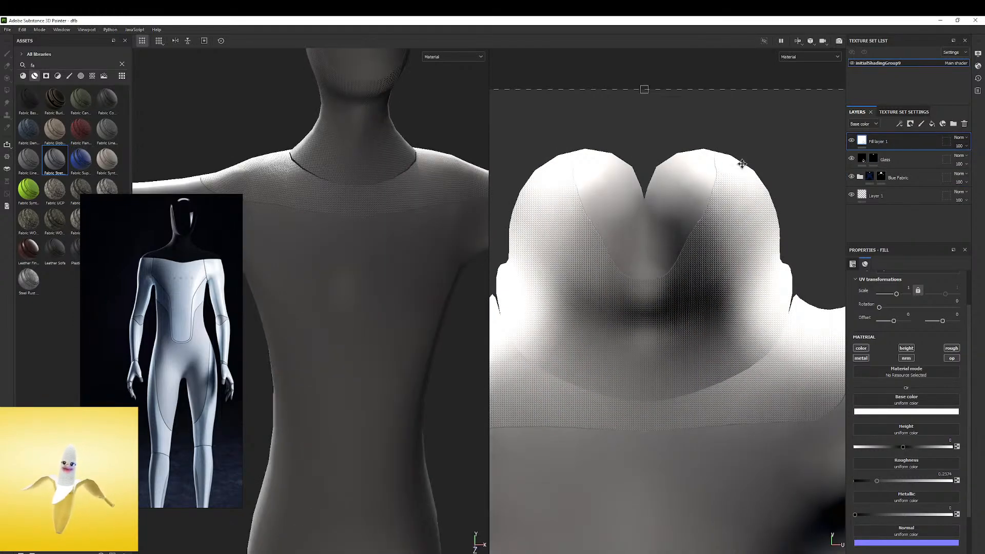
{"action": "left_click_drag", "start_coordinate": [328, 246], "coordinate": [388, 255], "text": "alt"}
{"action": "middle_click_drag", "start_coordinate": [387, 255], "coordinate": [356, 307], "text": "alt"}
{"action": "right_click_drag", "start_coordinate": [356, 303], "coordinate": [398, 283], "text": "shift"}
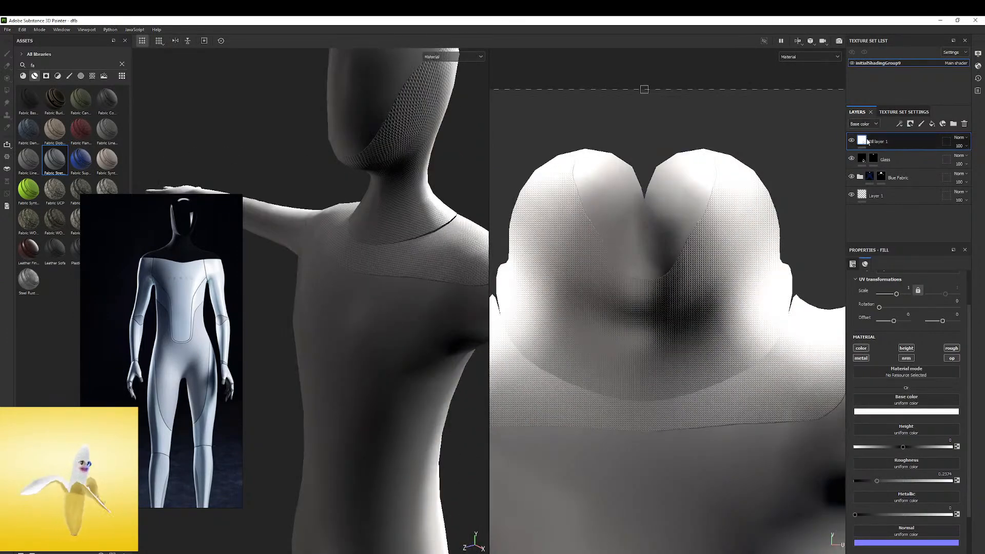
Set the white fill layer's roughness to 0 and check the highlights on the body
{"action": "left_click_drag", "start_coordinate": [878, 483], "coordinate": [855, 481]}
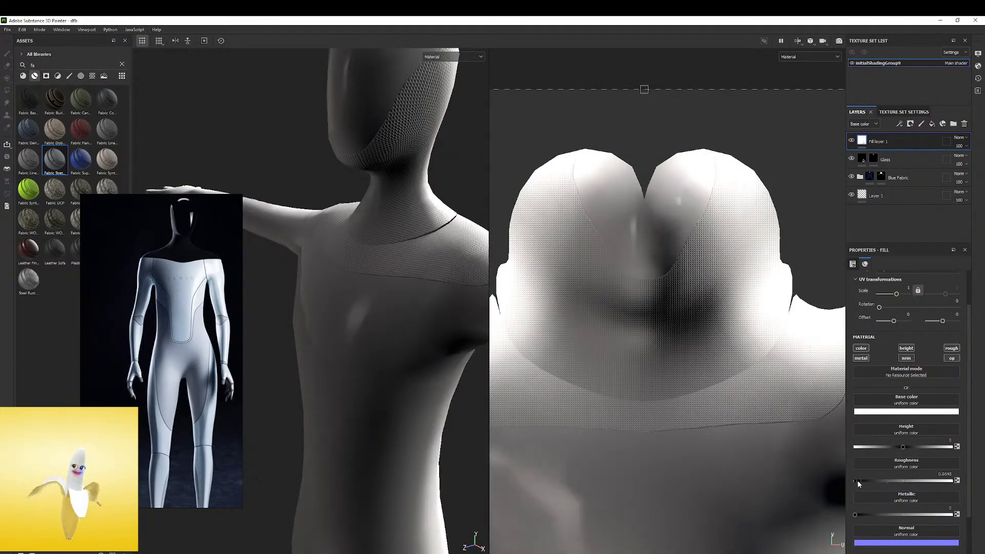
{"action": "mouse_move", "coordinate": [355, 318]}
{"action": "right_mouse_down", "text": "shift"}
{"action": "mouse_move", "coordinate": [395, 310]}
{"action": "mouse_move", "coordinate": [352, 325]}
{"action": "mouse_move", "coordinate": [373, 318]}
{"action": "mouse_move", "coordinate": [367, 228]}
{"action": "right_mouse_up", "text": "shift"}
{"action": "left_click_drag", "start_coordinate": [367, 229], "coordinate": [419, 193], "text": "alt"}
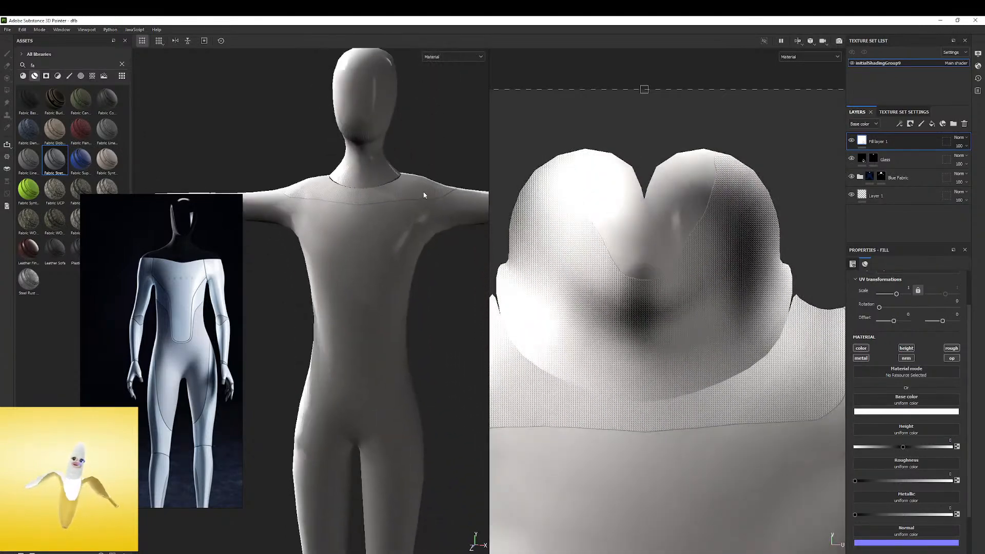
{"action": "right_click_drag", "start_coordinate": [418, 193], "coordinate": [378, 231], "text": "alt"}
Set the environment opacity to 100 and examine the white body under rotated environment lighting
{"action": "left_click", "coordinate": [979, 53]}
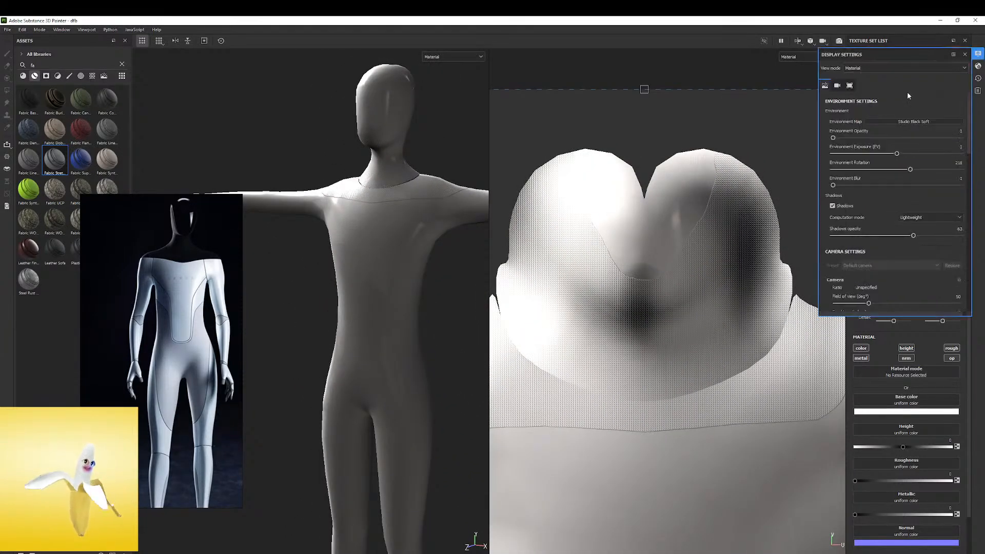
{"action": "left_click_drag", "start_coordinate": [834, 138], "coordinate": [963, 142]}
{"action": "right_click_drag", "start_coordinate": [419, 188], "coordinate": [366, 166], "text": "shift"}
{"action": "left_click_drag", "start_coordinate": [366, 165], "coordinate": [403, 161], "text": "alt"}
{"action": "mouse_move", "coordinate": [402, 160]}
{"action": "right_mouse_down", "text": "shift"}
{"action": "mouse_move", "coordinate": [390, 157]}
{"action": "mouse_move", "coordinate": [411, 147]}
{"action": "right_mouse_up", "text": "shift"}
{"action": "scroll", "coordinate": [411, 149], "scroll_direction": "up", "scroll_amount": 3}
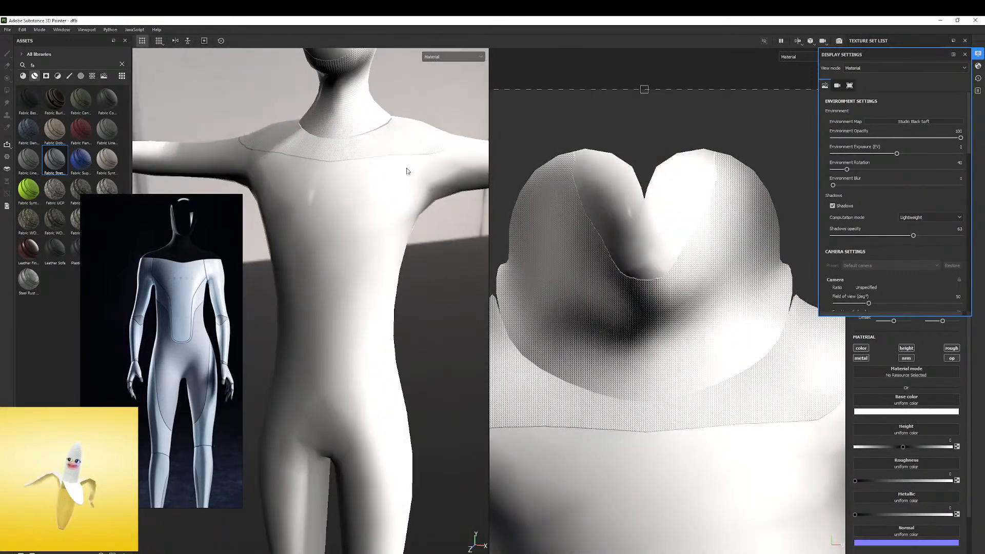
{"action": "scroll", "coordinate": [407, 171], "scroll_direction": "down", "scroll_amount": 3}
{"action": "right_click_drag", "start_coordinate": [403, 222], "coordinate": [549, 278], "text": "shift"}
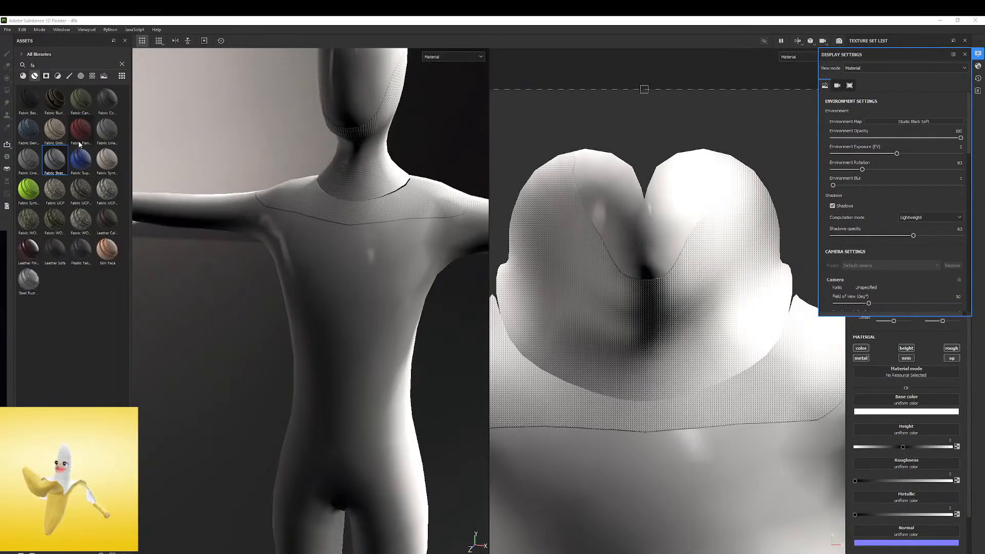
Search the asset library for plastic
{"action": "left_click", "coordinate": [58, 65]}
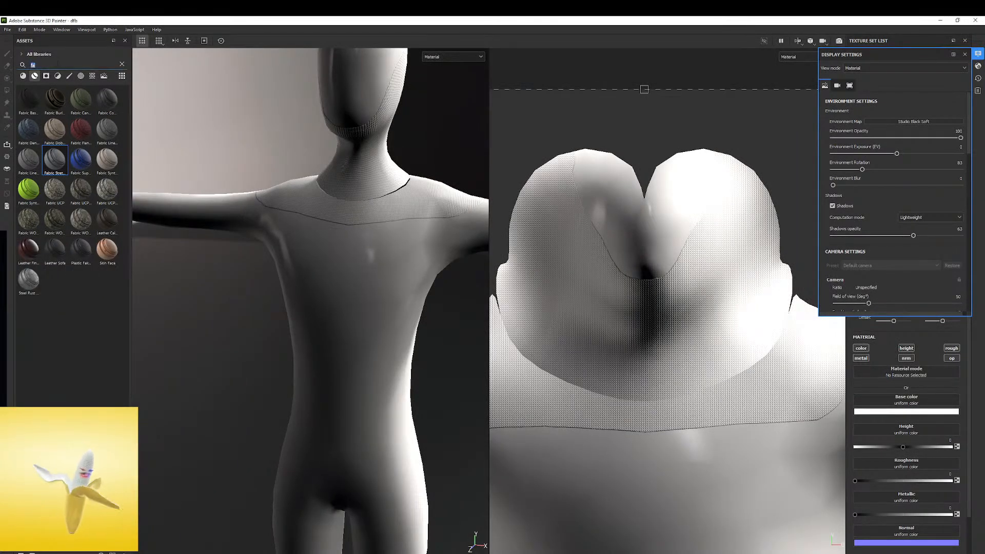
{"action": "type", "text": "plastic"}
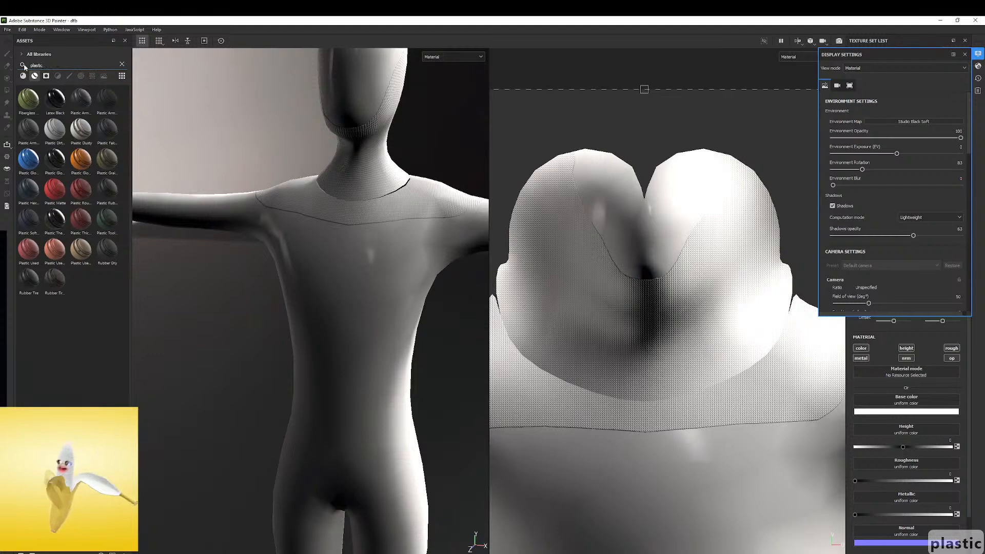
Try the blue glossy plastic smart material on the body, inspect its highlights and undo it
{"action": "left_click_drag", "start_coordinate": [34, 167], "coordinate": [336, 241]}
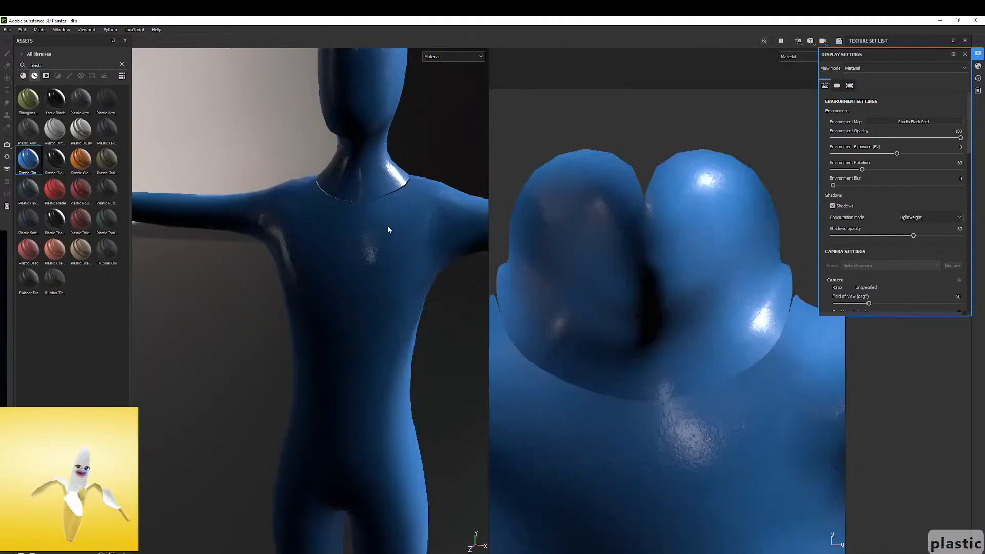
{"action": "left_click_drag", "start_coordinate": [397, 173], "coordinate": [319, 207], "text": "alt"}
{"action": "right_click_drag", "start_coordinate": [320, 207], "coordinate": [279, 183], "text": "shift"}
{"action": "key", "text": "ctrl+z"}
Apply the Plastic Glossy Scuffed smart material to the body, check its scratches on the chest and close the display settings
{"action": "left_click_drag", "start_coordinate": [63, 166], "coordinate": [327, 280]}
{"action": "scroll", "coordinate": [331, 244], "scroll_direction": "up", "scroll_amount": 4}
{"action": "right_click_drag", "start_coordinate": [327, 280], "coordinate": [416, 231], "text": "shift"}
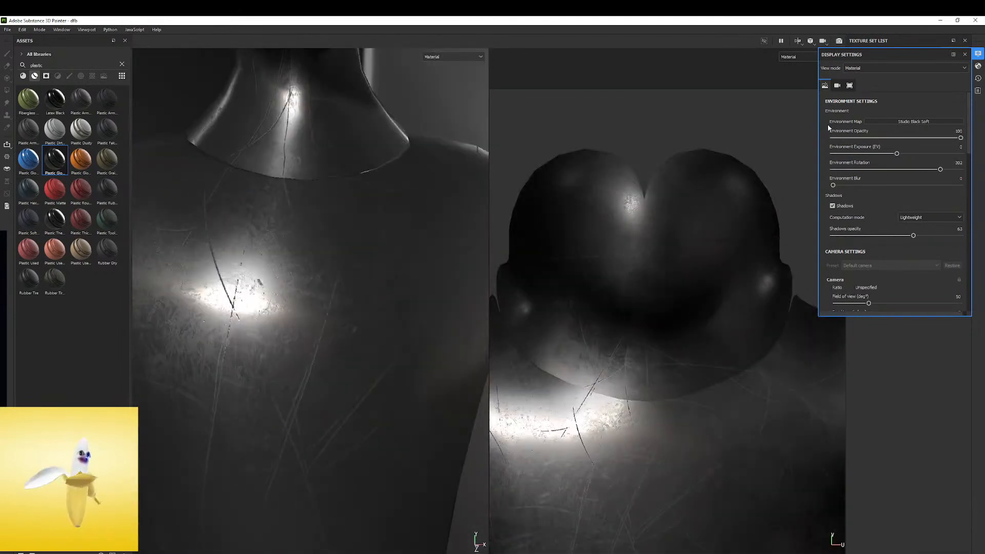
{"action": "left_click", "coordinate": [965, 55]}
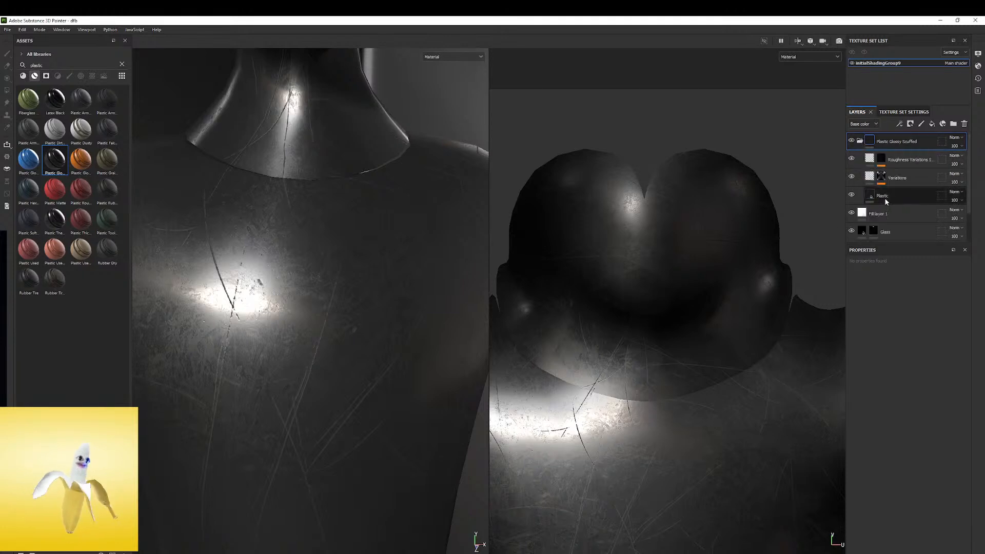
Lower the roughness of the scuffed material's Plastic layer, set its base color to light grey b4b4b4 and inspect the body
{"action": "left_click", "coordinate": [870, 196]}
{"action": "left_click_drag", "start_coordinate": [864, 480], "coordinate": [857, 481]}
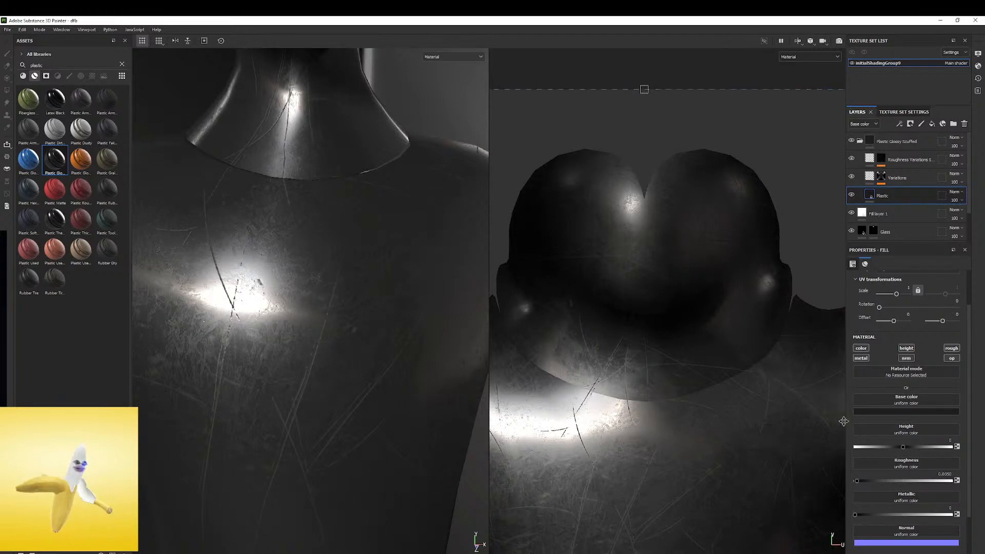
{"action": "left_click", "coordinate": [895, 412]}
{"action": "left_click_drag", "start_coordinate": [885, 434], "coordinate": [853, 447]}
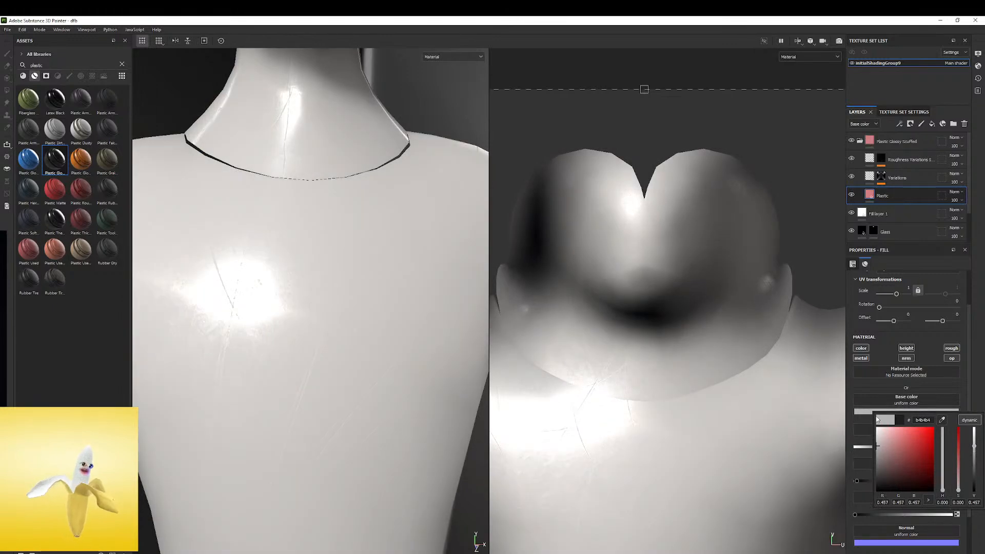
{"action": "right_click", "coordinate": [380, 223]}
{"action": "right_click_drag", "start_coordinate": [279, 231], "coordinate": [183, 171], "text": "alt"}
{"action": "middle_click_drag", "start_coordinate": [290, 154], "coordinate": [297, 202], "text": "alt"}
{"action": "left_click_drag", "start_coordinate": [297, 202], "coordinate": [594, 139], "text": "alt"}
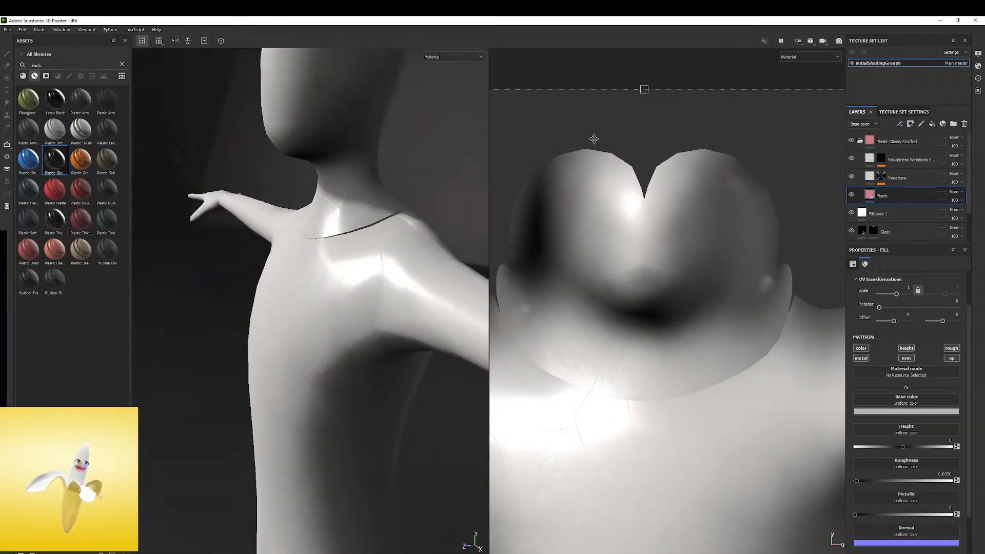
Move the collapsed Plastic Glossy Scuffed group below the Blue Fabric group and hide Fill layer 1
{"action": "left_click", "coordinate": [860, 140]}
{"action": "left_click_drag", "start_coordinate": [890, 142], "coordinate": [904, 202]}
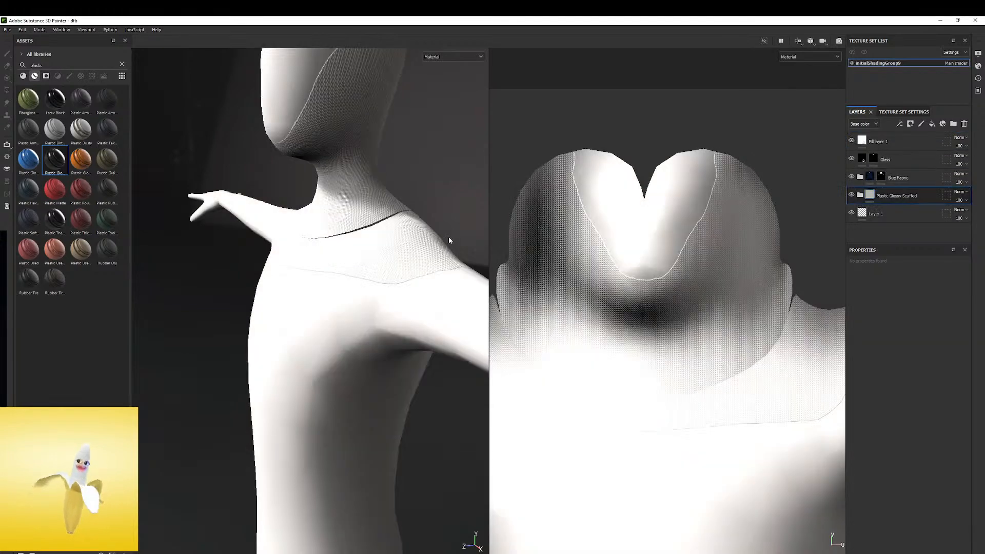
{"action": "left_click_drag", "start_coordinate": [351, 211], "coordinate": [382, 196], "text": "alt"}
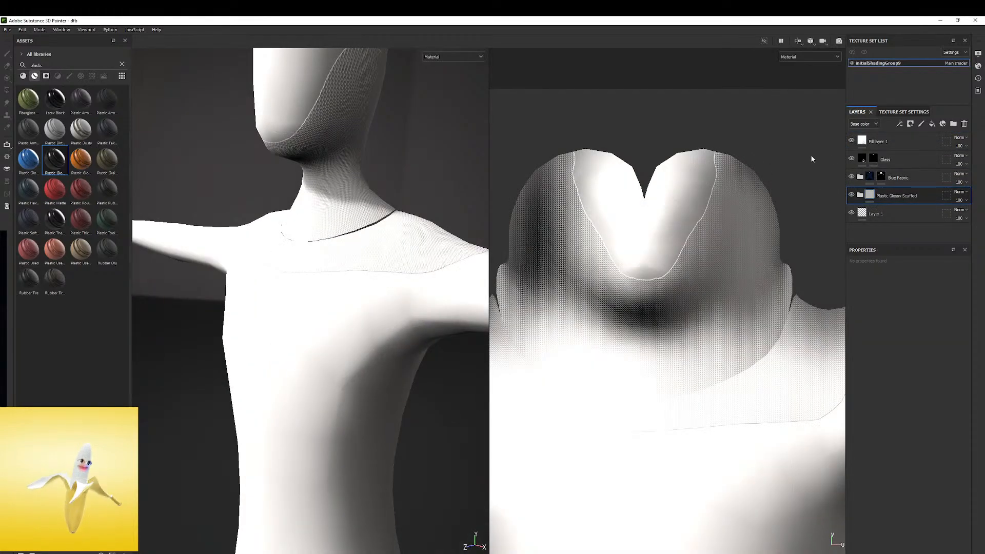
{"action": "left_click", "coordinate": [851, 140]}
Examine the glossy white chest and the edge of the blue fabric collar from different distances and lighting angles
{"action": "mouse_move", "coordinate": [401, 239]}
{"action": "left_mouse_down", "text": "alt"}
{"action": "mouse_move", "coordinate": [339, 259]}
{"action": "mouse_move", "coordinate": [315, 218]}
{"action": "mouse_move", "coordinate": [345, 170]}
{"action": "mouse_move", "coordinate": [276, 200]}
{"action": "mouse_move", "coordinate": [290, 252]}
{"action": "left_mouse_up", "text": "alt"}
{"action": "scroll", "coordinate": [291, 254], "scroll_direction": "up", "scroll_amount": 4}
{"action": "right_click_drag", "start_coordinate": [293, 256], "coordinate": [321, 248], "text": "shift"}
{"action": "left_click_drag", "start_coordinate": [321, 249], "coordinate": [339, 225], "text": "alt"}
{"action": "scroll", "coordinate": [334, 240], "scroll_direction": "up", "scroll_amount": 3}
{"action": "mouse_move", "coordinate": [339, 224]}
{"action": "right_mouse_down", "text": "shift"}
{"action": "mouse_move", "coordinate": [345, 218]}
{"action": "mouse_move", "coordinate": [330, 233]}
{"action": "mouse_move", "coordinate": [344, 220]}
{"action": "right_mouse_up", "text": "shift"}
{"action": "mouse_move", "coordinate": [343, 220]}
{"action": "left_mouse_down", "text": "alt"}
{"action": "mouse_move", "coordinate": [251, 284]}
{"action": "mouse_move", "coordinate": [319, 278]}
{"action": "left_mouse_up", "text": "alt"}
{"action": "left_click_drag", "start_coordinate": [359, 213], "coordinate": [347, 231], "text": "alt"}
{"action": "right_click_drag", "start_coordinate": [347, 231], "coordinate": [358, 226], "text": "shift"}
Turn off the height channel of the Roughness Variations layer in the Plastic Glossy Scuffed group and check the chest scratches
{"action": "left_click", "coordinate": [860, 195]}
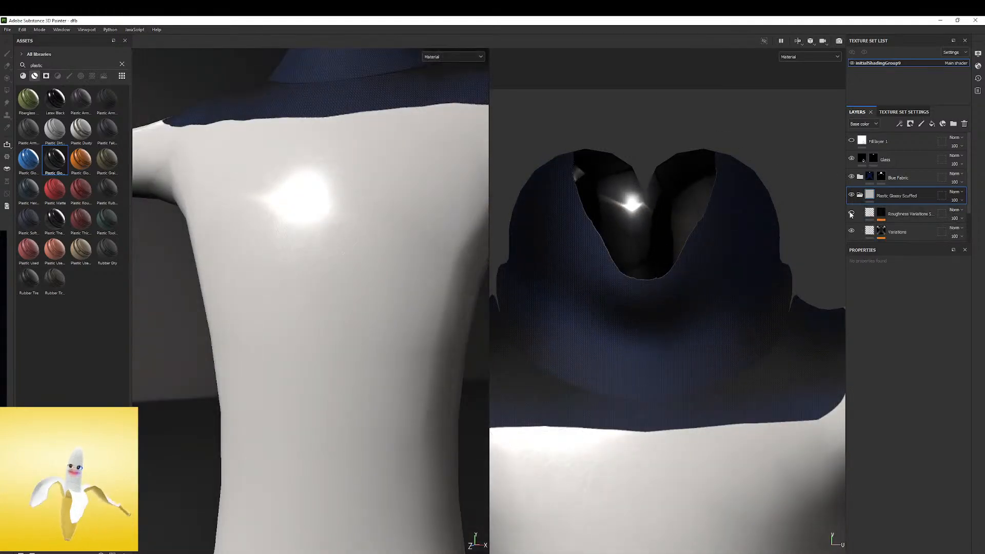
{"action": "left_click", "coordinate": [851, 214]}
{"action": "key", "text": "e"}
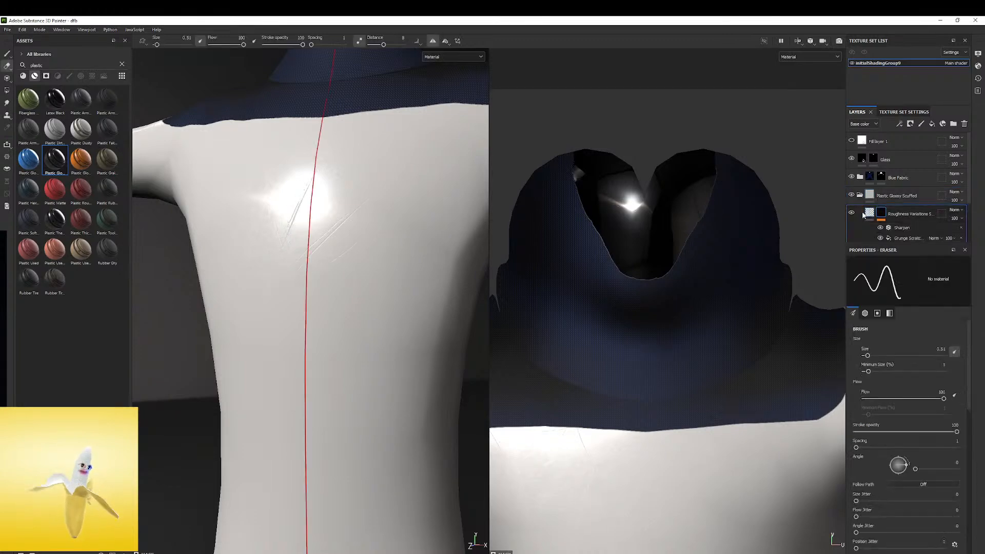
{"action": "left_click_drag", "start_coordinate": [330, 160], "coordinate": [452, 185], "text": "alt"}
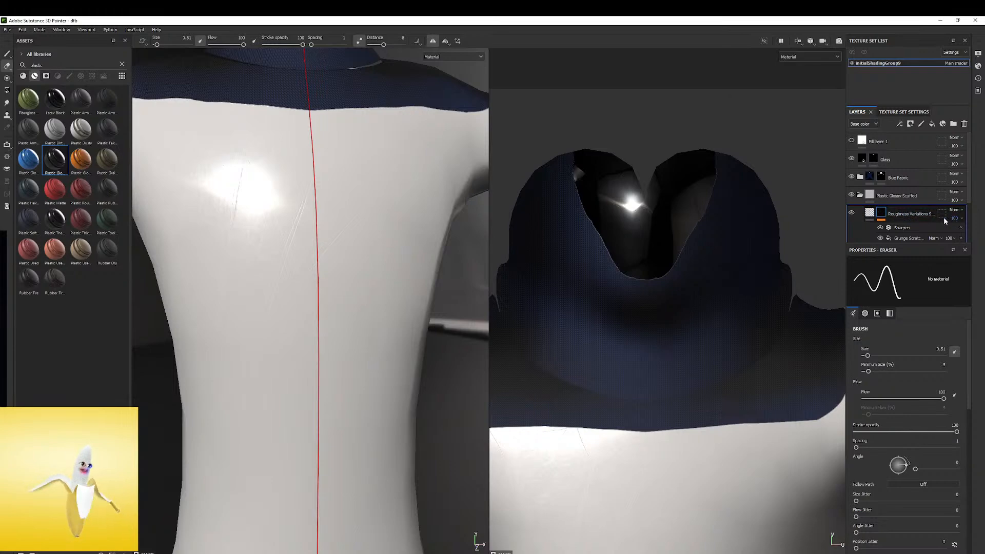
{"action": "left_click", "coordinate": [872, 214]}
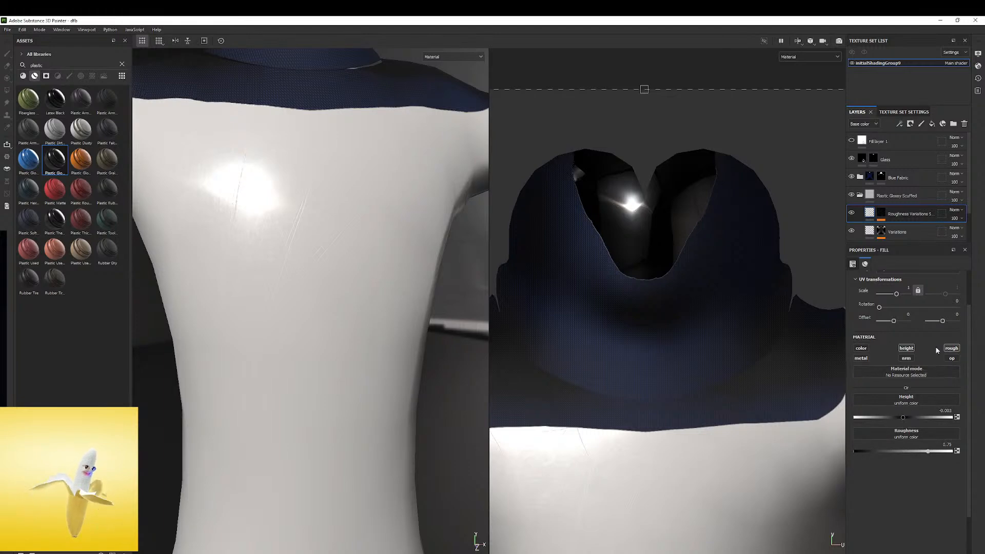
{"action": "left_click", "coordinate": [906, 349]}
{"action": "left_click_drag", "start_coordinate": [323, 197], "coordinate": [293, 191], "text": "alt"}
{"action": "right_click_drag", "start_coordinate": [293, 191], "coordinate": [343, 178], "text": "shift"}
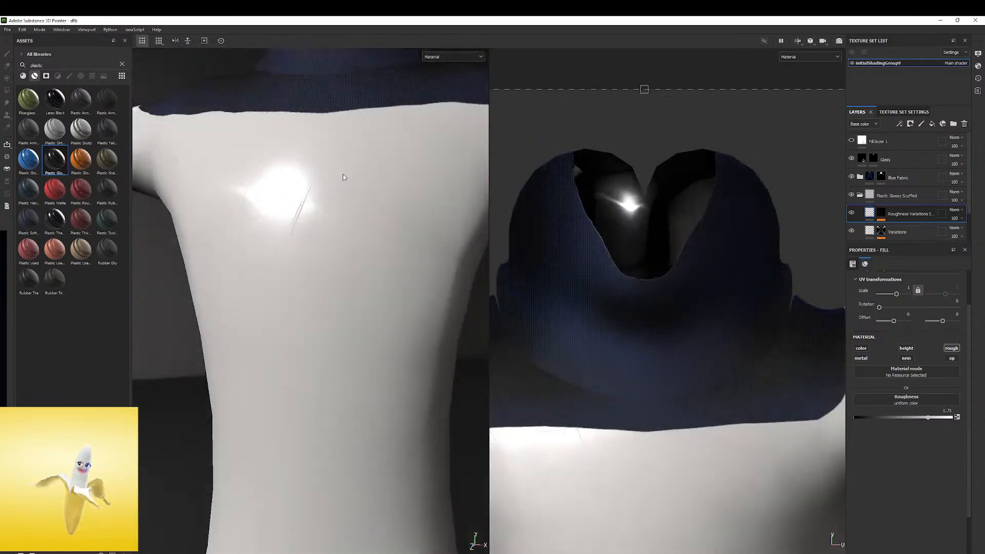
{"action": "scroll", "coordinate": [322, 179], "scroll_direction": "down", "scroll_amount": 3}
{"action": "left_click_drag", "start_coordinate": [321, 178], "coordinate": [368, 233], "text": "alt"}
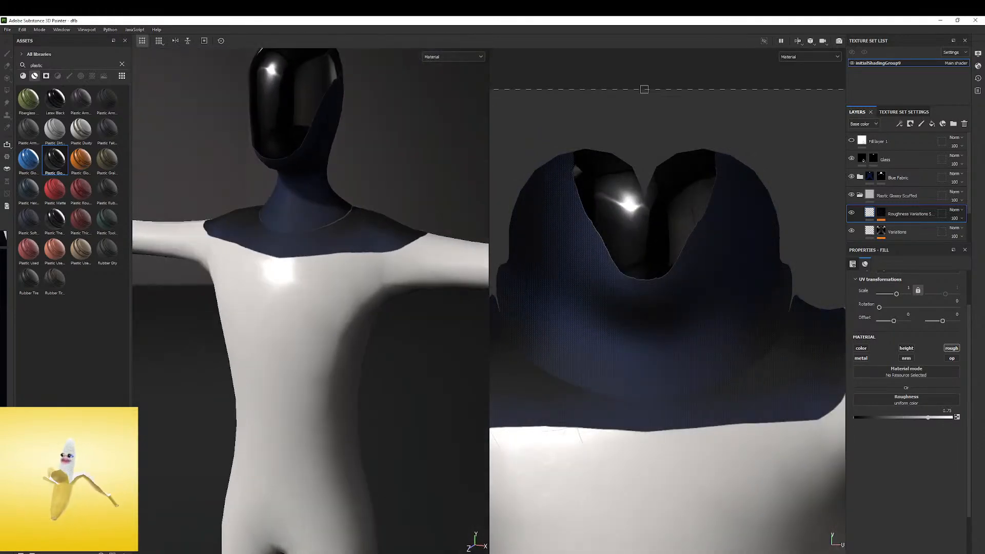
Bring up the full-body robot reference beside the model and examine its color, torso seams and elbow joints
{"action": "scroll", "coordinate": [262, 283], "scroll_direction": "down", "scroll_amount": 1}
{"action": "right_click_drag", "start_coordinate": [1, 362], "coordinate": [418, 290]}
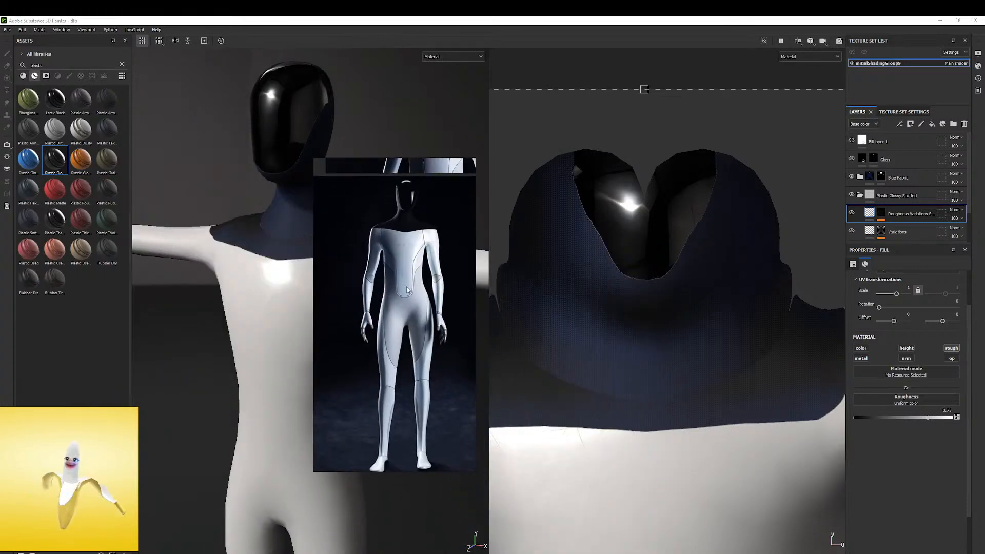
{"action": "scroll", "coordinate": [416, 280], "scroll_direction": "up", "scroll_amount": 6}
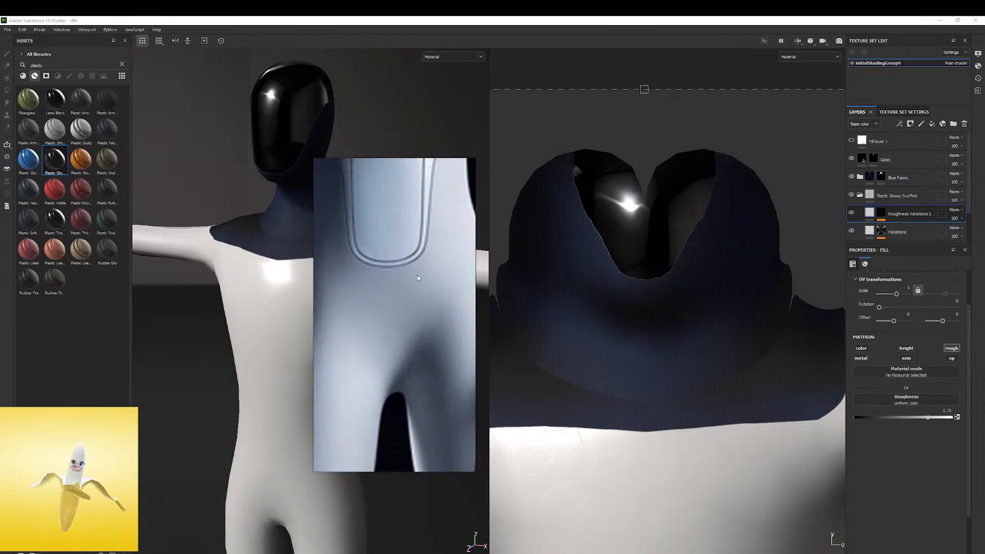
{"action": "scroll", "coordinate": [419, 271], "scroll_direction": "down", "scroll_amount": 4}
{"action": "scroll", "coordinate": [410, 262], "scroll_direction": "up", "scroll_amount": 5}
{"action": "scroll", "coordinate": [389, 295], "scroll_direction": "down", "scroll_amount": 4}
{"action": "scroll", "coordinate": [410, 281], "scroll_direction": "up", "scroll_amount": 5}
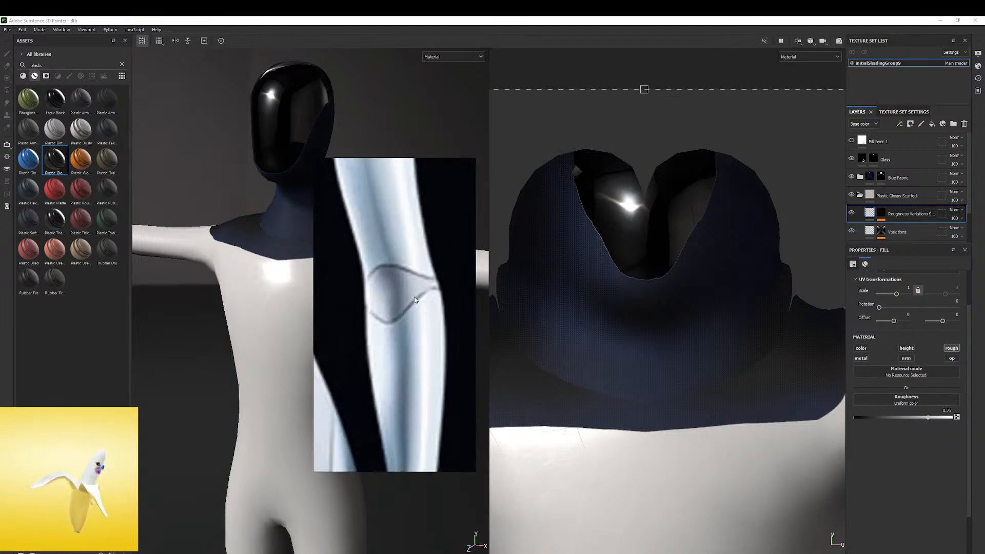
{"action": "scroll", "coordinate": [414, 300], "scroll_direction": "down", "scroll_amount": 4}
{"action": "scroll", "coordinate": [414, 300], "scroll_direction": "up", "scroll_amount": 1}
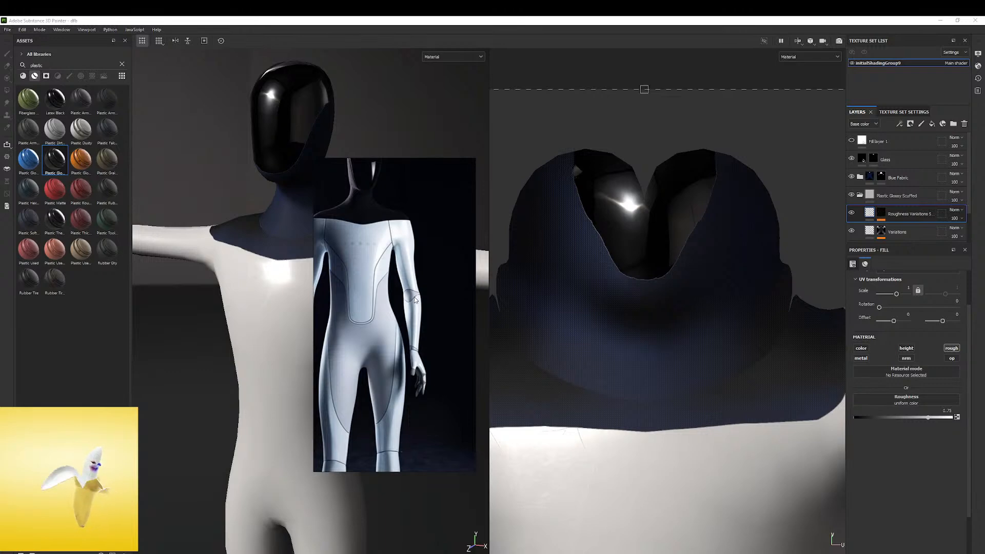
{"action": "scroll", "coordinate": [415, 298], "scroll_direction": "down", "scroll_amount": 2}
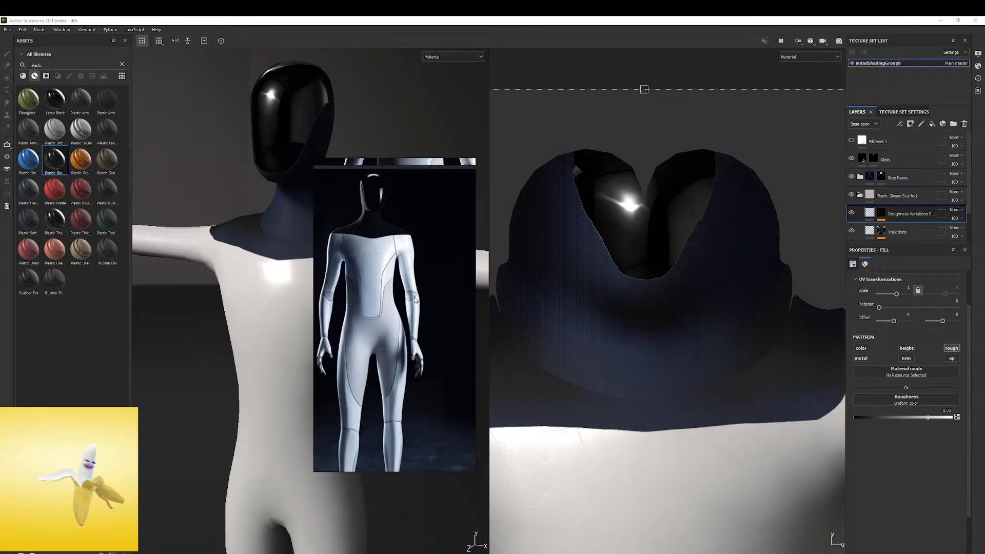
{"action": "scroll", "coordinate": [382, 317], "scroll_direction": "up", "scroll_amount": 2}
{"action": "right_click_drag", "start_coordinate": [380, 316], "coordinate": [428, 316]}
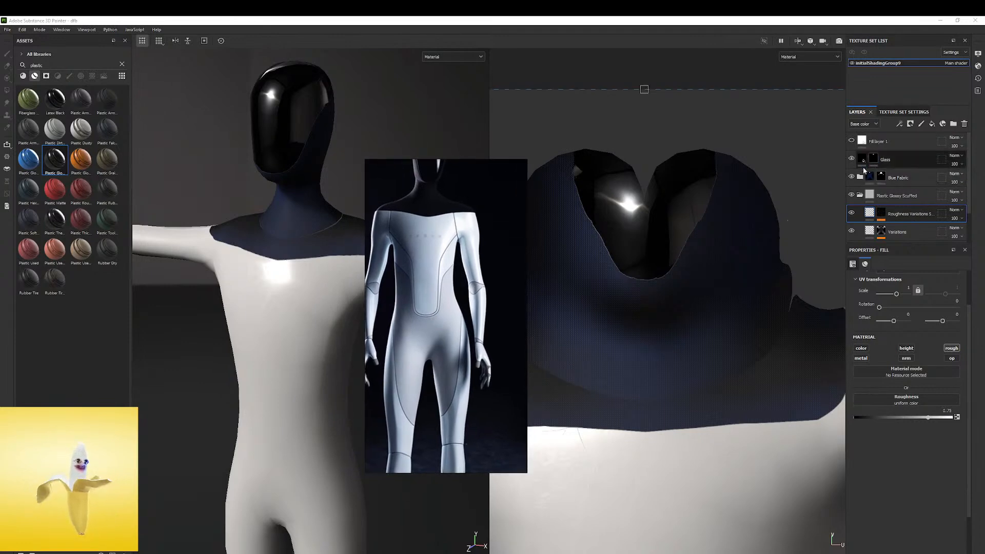
Tint the Plastic layer's base color to a pale bluish grey matching the reference and check it under rotated lighting
{"action": "left_click", "coordinate": [887, 195]}
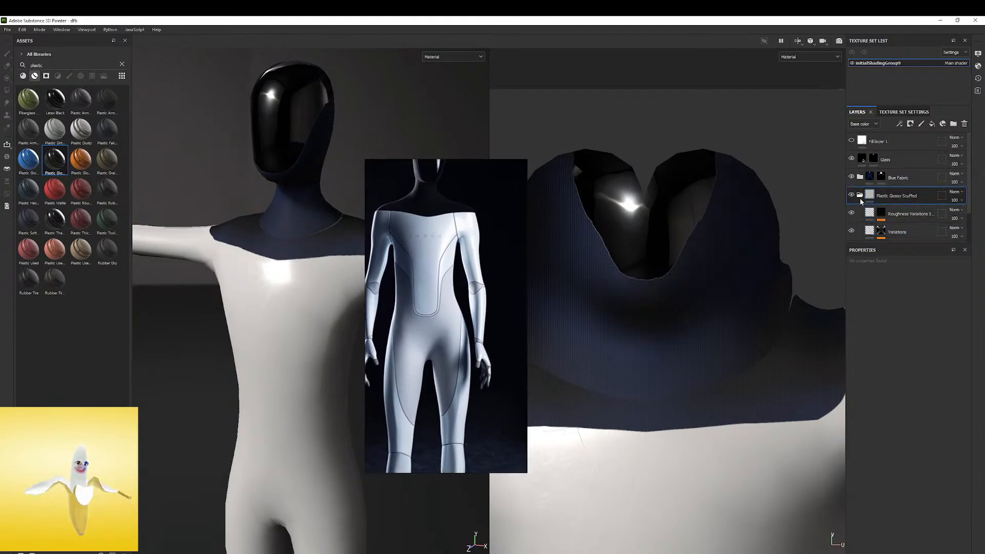
{"action": "scroll", "coordinate": [865, 206], "scroll_direction": "down", "scroll_amount": 2}
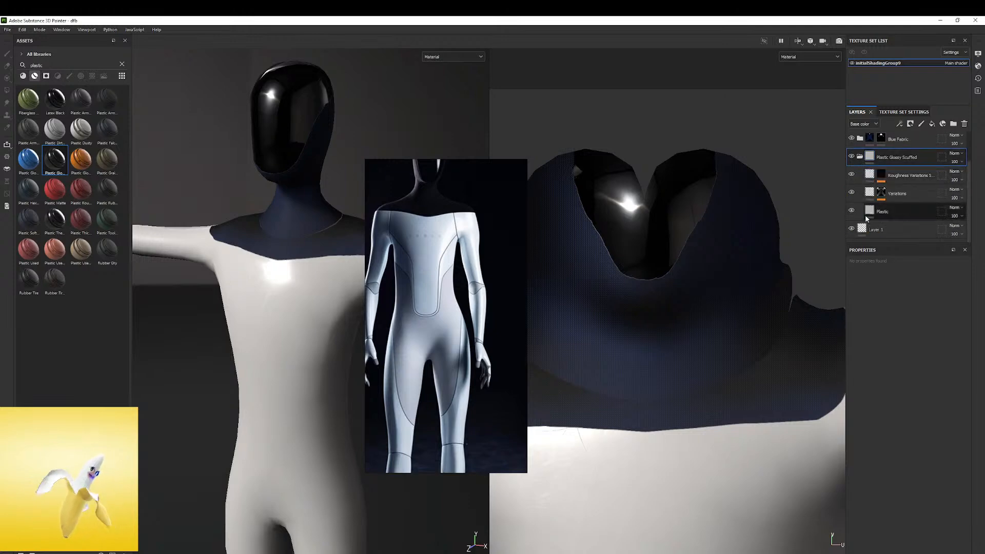
{"action": "left_click", "coordinate": [869, 213]}
{"action": "left_click", "coordinate": [885, 412]}
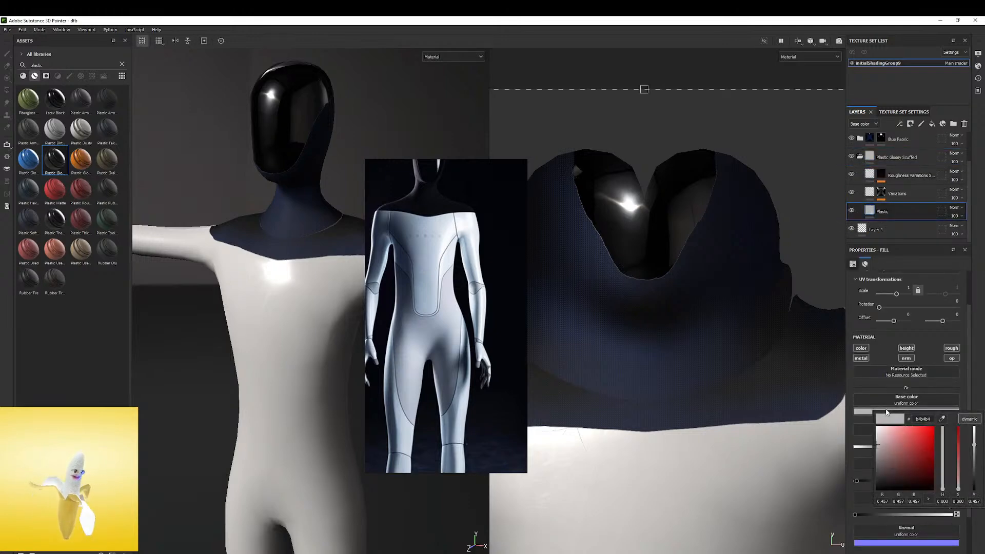
{"action": "left_click_drag", "start_coordinate": [942, 488], "coordinate": [946, 456]}
{"action": "left_click", "coordinate": [880, 443]}
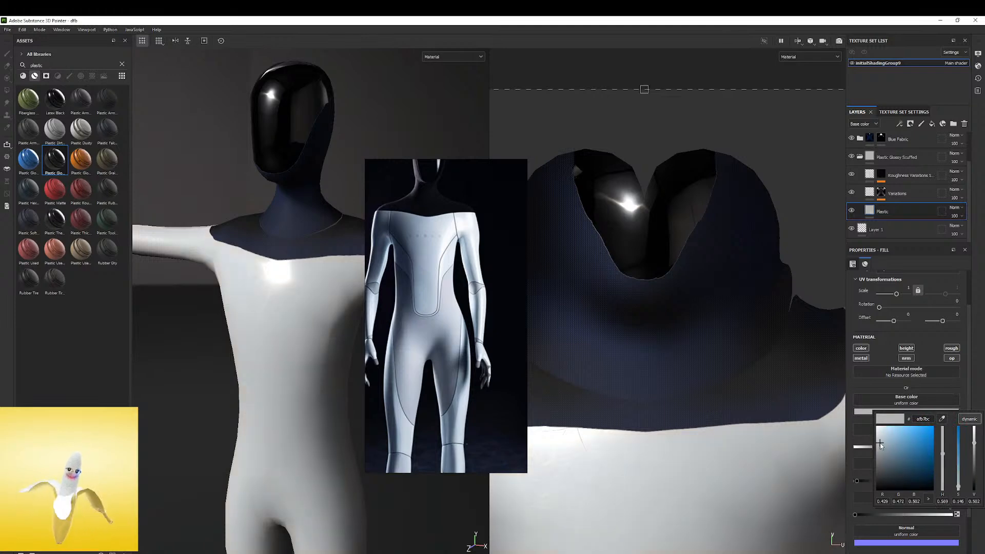
{"action": "left_click_drag", "start_coordinate": [296, 266], "coordinate": [325, 223], "text": "alt"}
{"action": "mouse_move", "coordinate": [308, 273]}
{"action": "right_mouse_down", "text": "shift"}
{"action": "mouse_move", "coordinate": [320, 282]}
{"action": "mouse_move", "coordinate": [323, 273]}
{"action": "mouse_move", "coordinate": [319, 282]}
{"action": "right_mouse_up", "text": "shift"}
{"action": "left_click_drag", "start_coordinate": [319, 281], "coordinate": [306, 292], "text": "alt"}
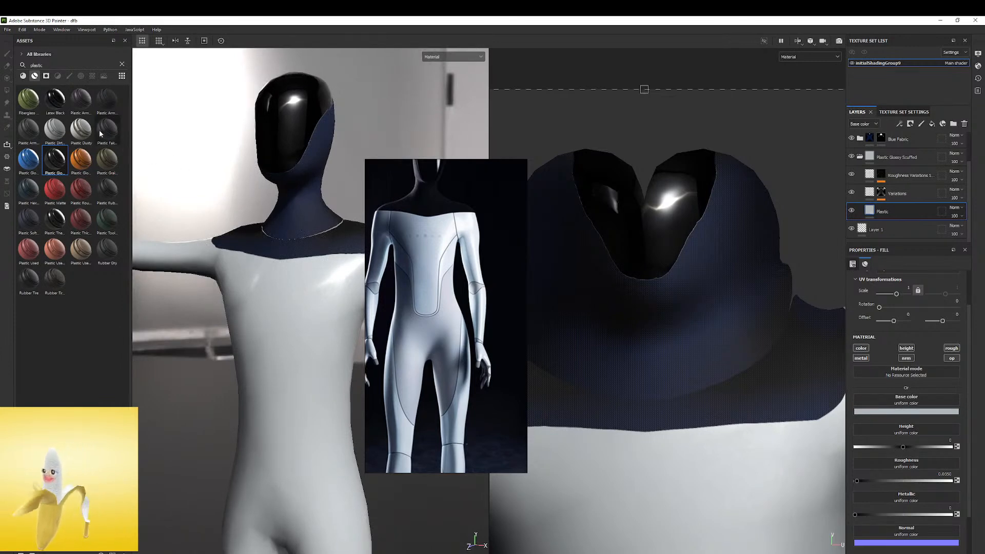
Apply the Plastic Fake Leather smart material and arrange it below the Blue Fabric group in the layer stack
{"action": "left_click_drag", "start_coordinate": [99, 131], "coordinate": [276, 332]}
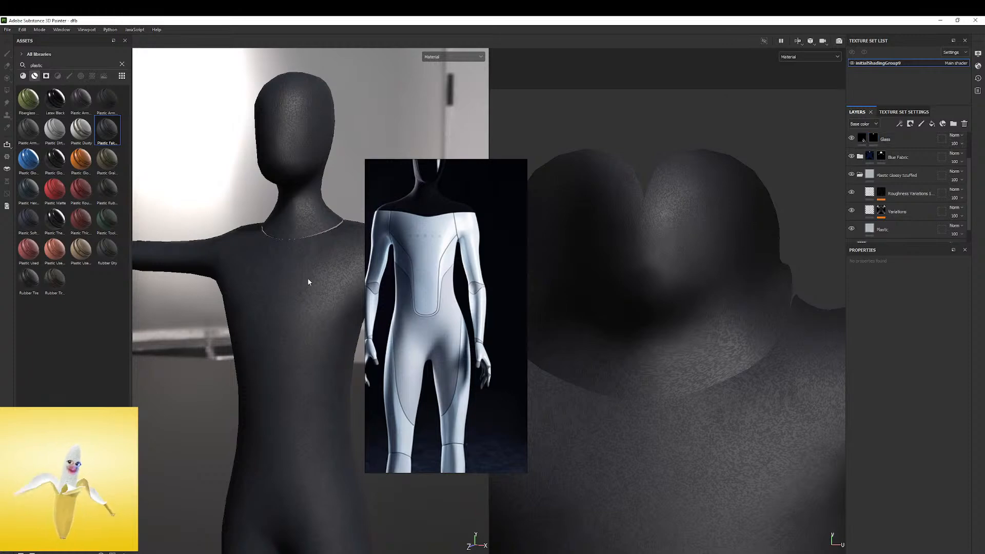
{"action": "key", "text": "e"}
{"action": "left_click_drag", "start_coordinate": [876, 142], "coordinate": [896, 217]}
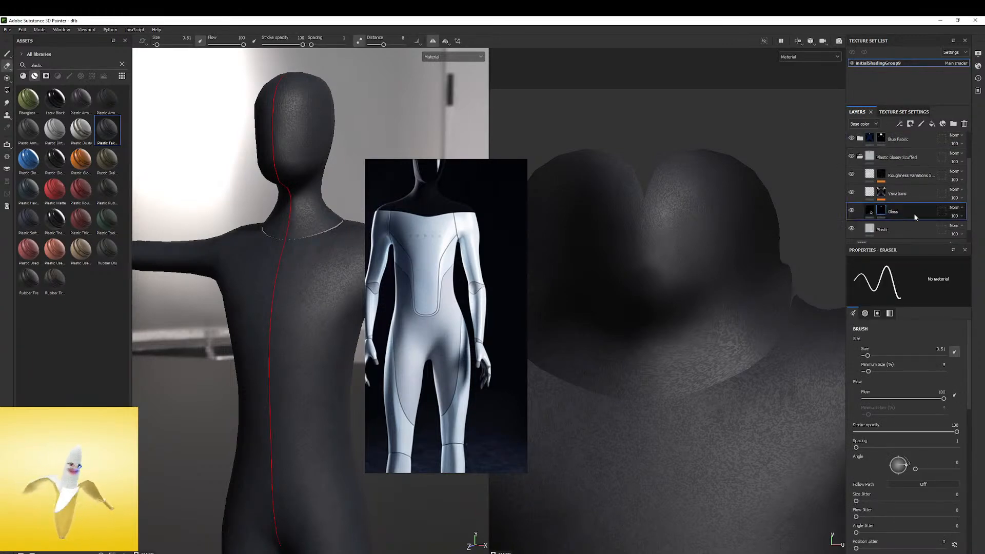
{"action": "key", "text": "ctrl+z"}
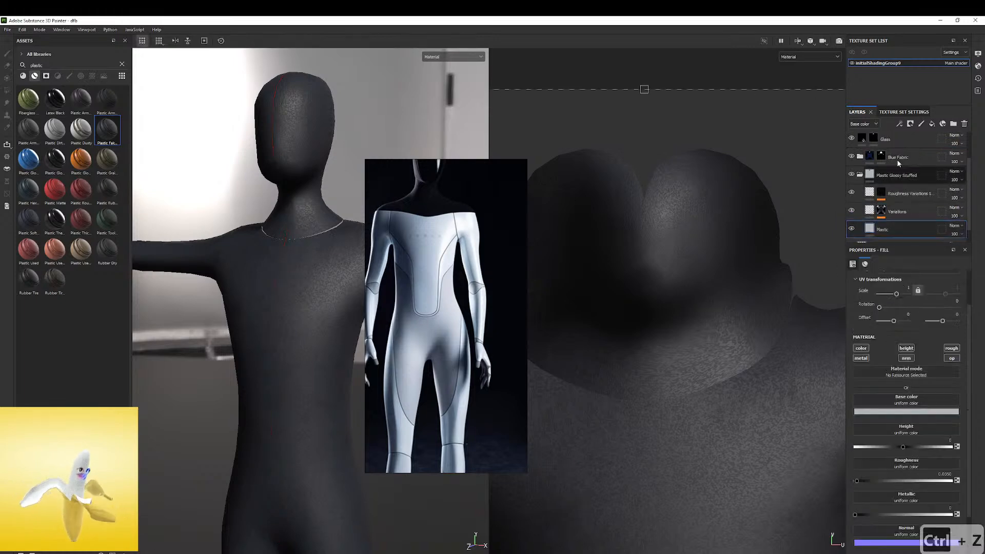
{"action": "left_click", "coordinate": [859, 176]}
{"action": "left_click_drag", "start_coordinate": [897, 138], "coordinate": [887, 206]}
{"action": "left_click_drag", "start_coordinate": [475, 250], "coordinate": [336, 242], "text": "alt"}
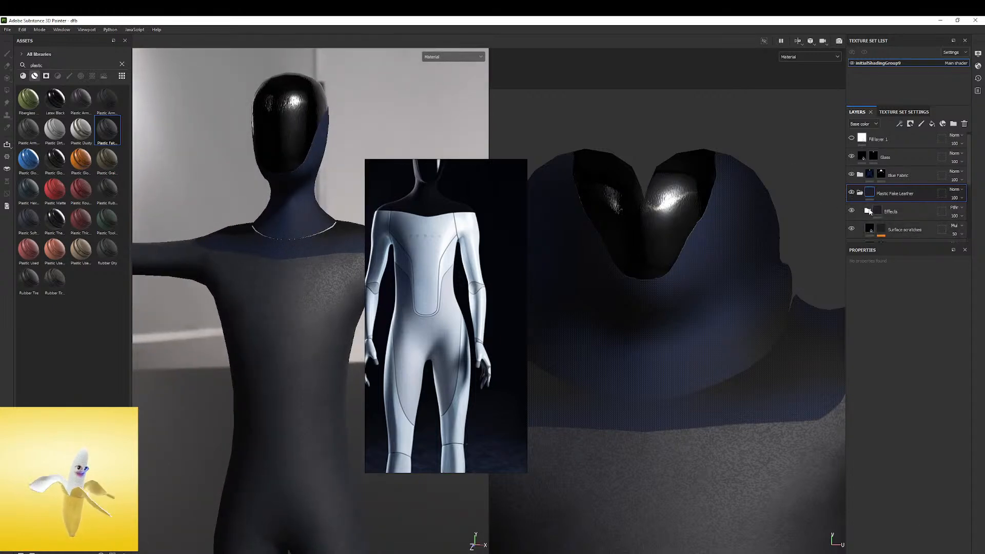
Hide the Effects, Surface scratches, Edges and Stains large layers of Plastic Fake Leather, and test the visibility of Surface grain
{"action": "scroll", "coordinate": [866, 209], "scroll_direction": "down", "scroll_amount": 1}
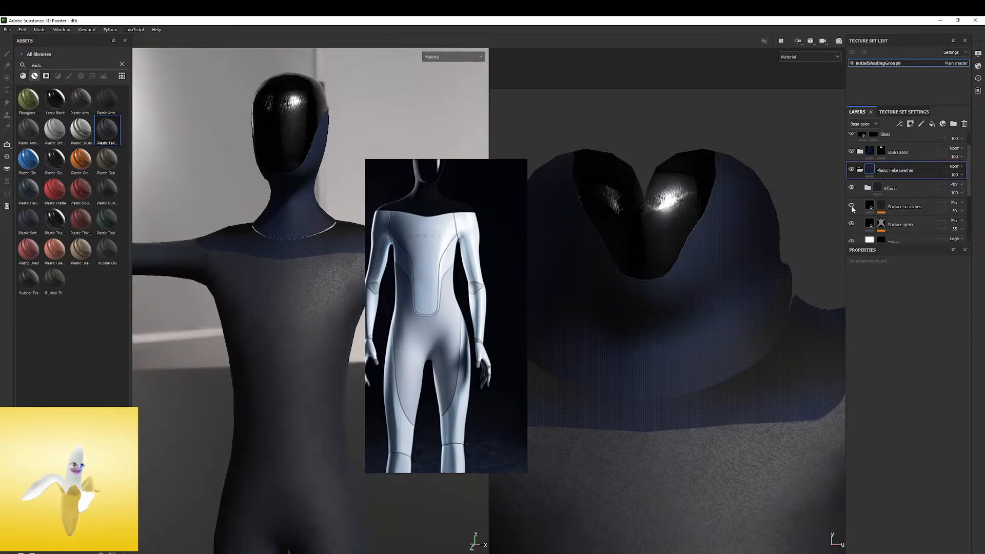
{"action": "scroll", "coordinate": [852, 211], "scroll_direction": "down", "scroll_amount": 1}
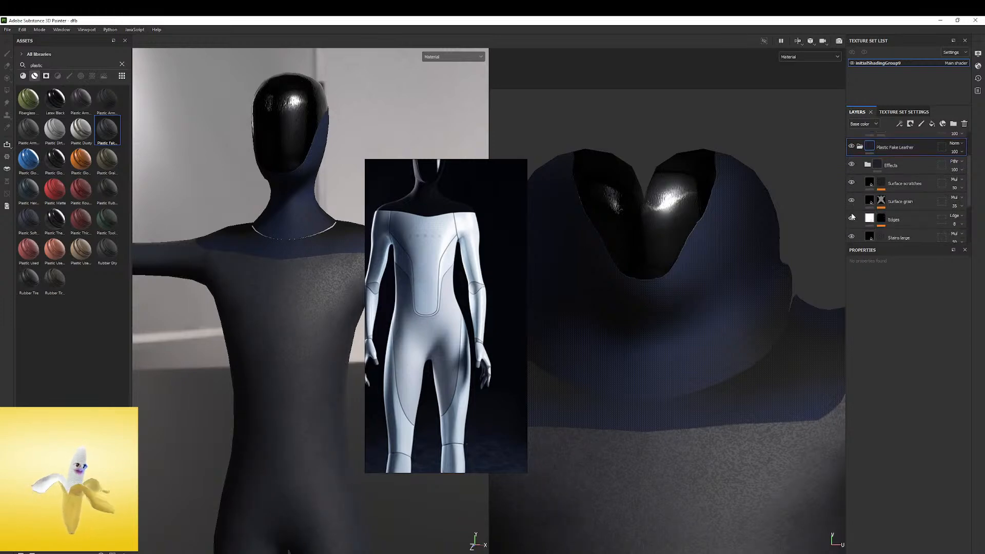
{"action": "scroll", "coordinate": [852, 217], "scroll_direction": "down", "scroll_amount": 1}
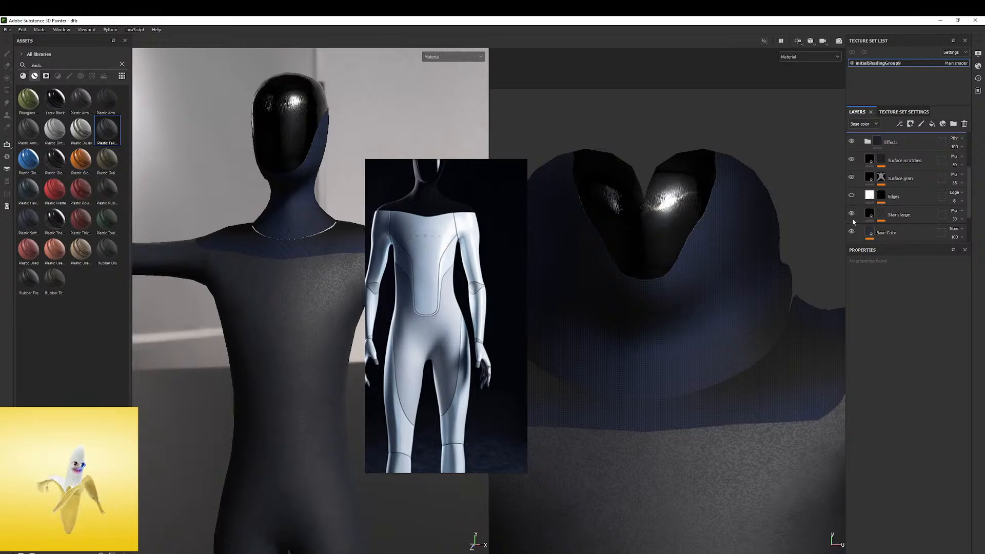
{"action": "scroll", "coordinate": [852, 214], "scroll_direction": "down", "scroll_amount": 1}
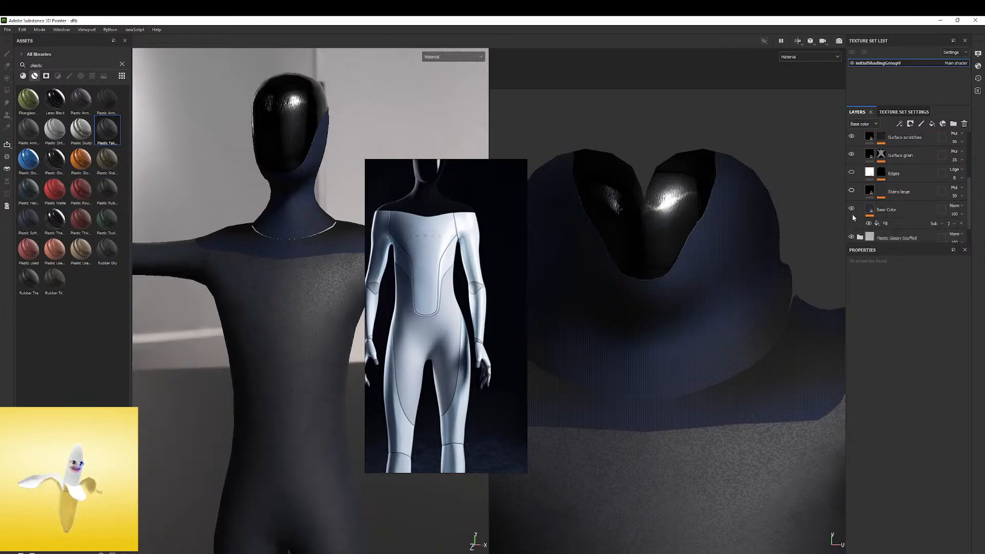
{"action": "left_click", "coordinate": [852, 211]}
{"action": "scroll", "coordinate": [856, 201], "scroll_direction": "up", "scroll_amount": 2}
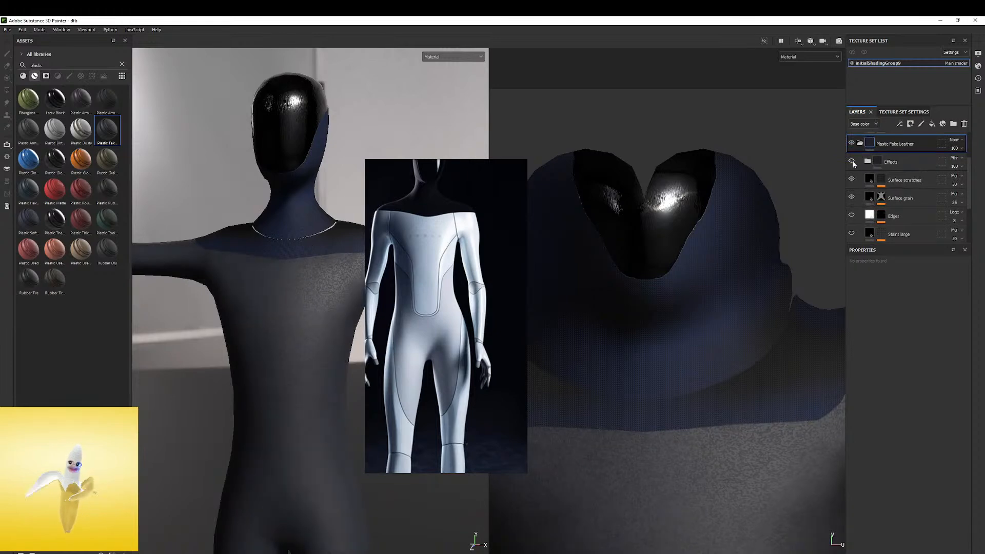
{"action": "left_click", "coordinate": [852, 179]}
{"action": "left_click", "coordinate": [852, 198]}
{"action": "left_click", "coordinate": [852, 197]}
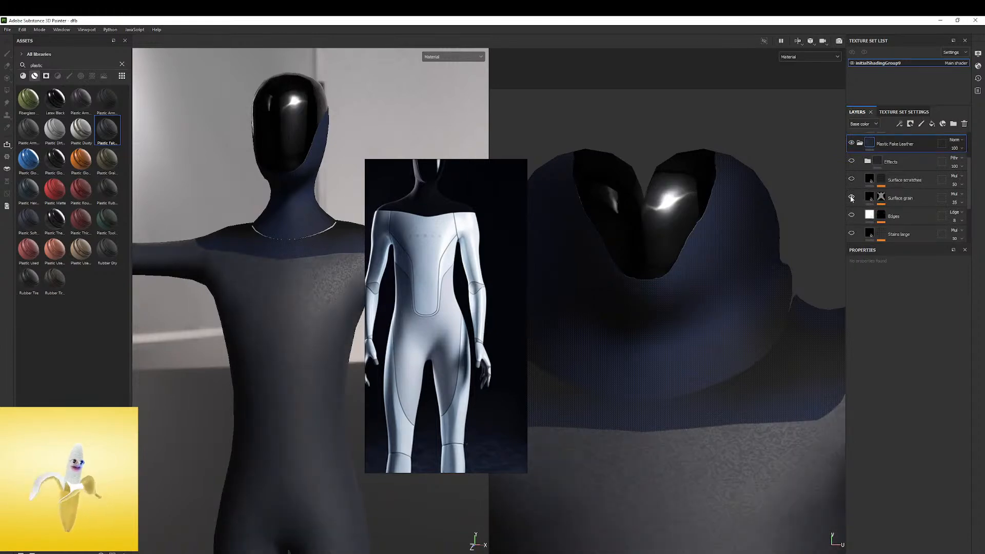
Show the Effects and Surface scratches layers of Plastic Fake Leather, hide Surface grain, and inspect the surface under different angles
{"action": "left_click", "coordinate": [852, 163]}
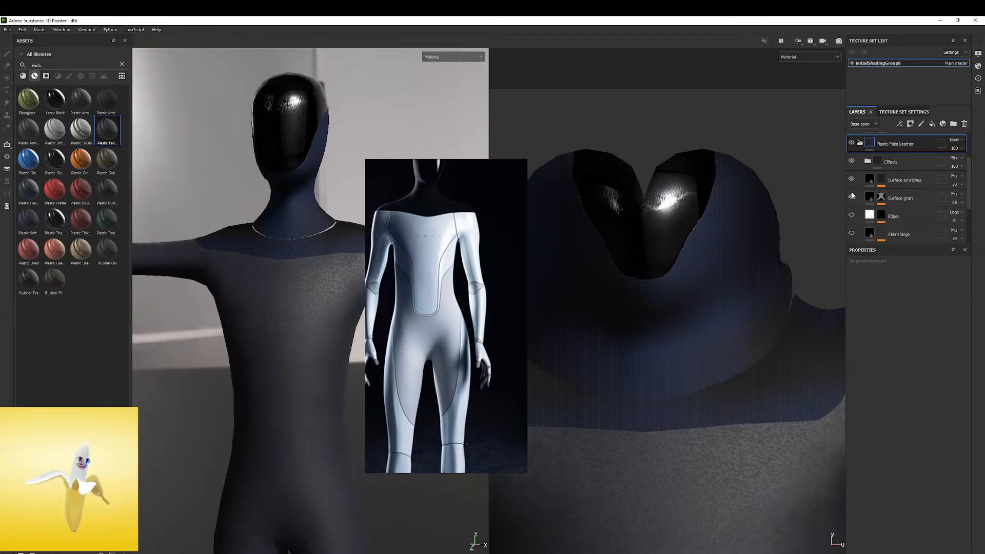
{"action": "right_click_drag", "start_coordinate": [314, 267], "coordinate": [279, 235], "text": "alt"}
{"action": "middle_click_drag", "start_coordinate": [345, 336], "coordinate": [354, 267], "text": "alt"}
{"action": "left_click_drag", "start_coordinate": [354, 266], "coordinate": [335, 247], "text": "alt"}
{"action": "mouse_move", "coordinate": [335, 246]}
{"action": "right_mouse_down", "text": "shift"}
{"action": "mouse_move", "coordinate": [317, 253]}
{"action": "mouse_move", "coordinate": [329, 250]}
{"action": "right_mouse_up", "text": "shift"}
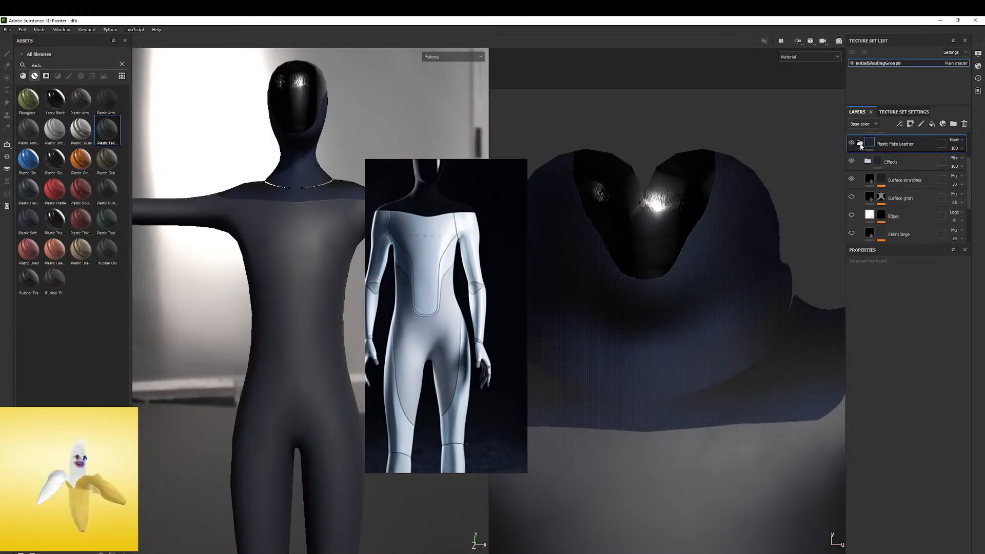
Add a black mask to the Plastic Fake Leather group and paint it in symmetrically over the pelvis, hips and inner thighs
{"action": "scroll", "coordinate": [867, 155], "scroll_direction": "up", "scroll_amount": 3}
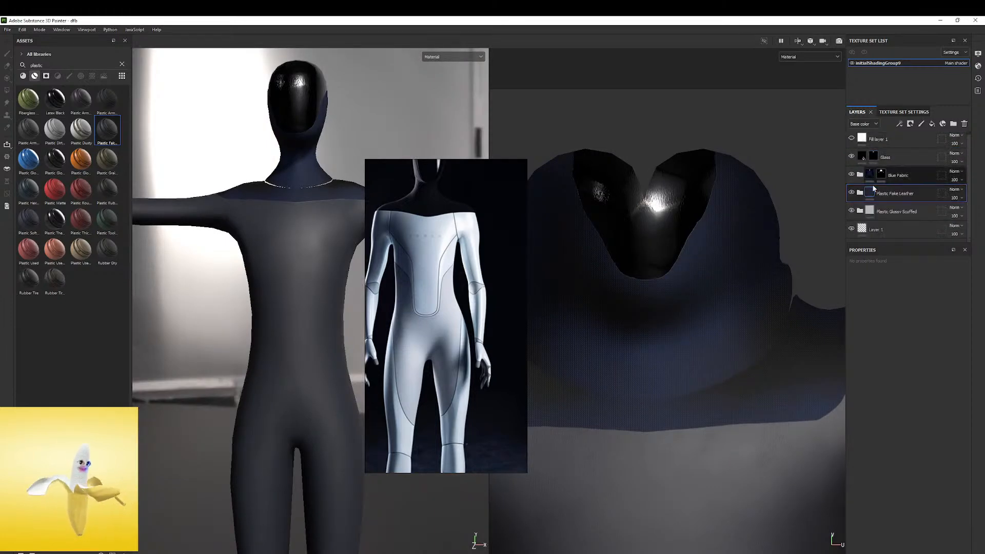
{"action": "right_click", "coordinate": [872, 193]}
{"action": "left_click", "coordinate": [901, 207]}
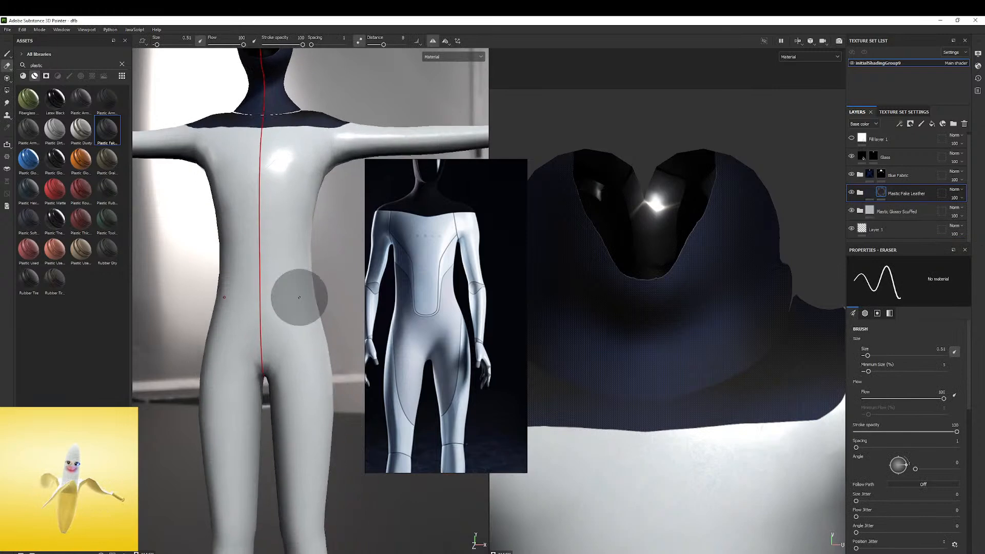
{"action": "key", "text": "e"}
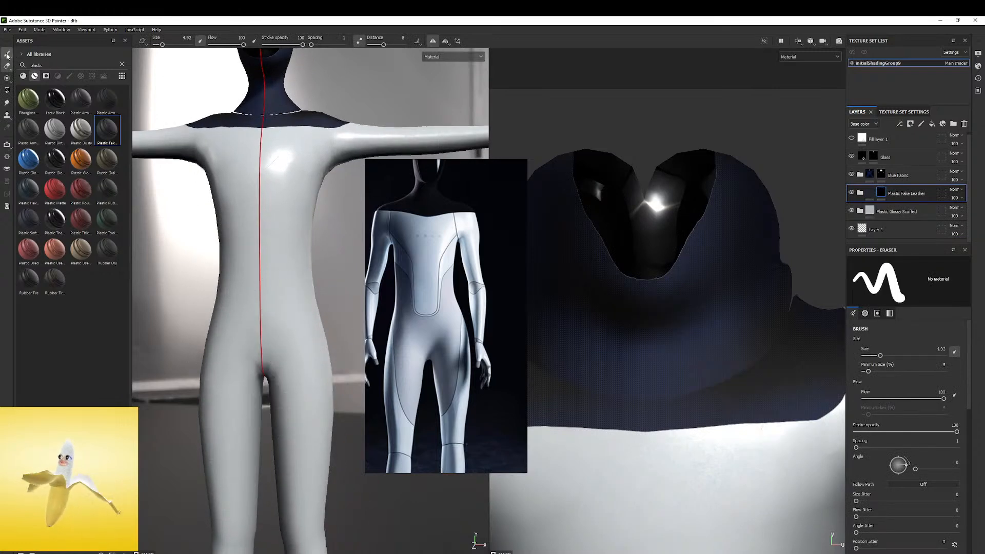
{"action": "left_click", "coordinate": [7, 53]}
{"action": "left_click_drag", "start_coordinate": [268, 359], "coordinate": [290, 342]}
{"action": "key", "text": "ctrl+z"}
{"action": "right_click_drag", "start_coordinate": [288, 347], "coordinate": [319, 347], "text": "ctrl"}
{"action": "left_click_drag", "start_coordinate": [302, 301], "coordinate": [265, 401]}
{"action": "mouse_move", "coordinate": [336, 302]}
{"action": "left_mouse_down", "text": "alt"}
{"action": "mouse_move", "coordinate": [244, 315]}
{"action": "mouse_move", "coordinate": [339, 314]}
{"action": "left_mouse_up", "text": "alt"}
Change the base color of Plastic Fake Leather's Base Color layer to a muted greyish blue matching the reference
{"action": "left_click", "coordinate": [861, 193]}
{"action": "scroll", "coordinate": [871, 214], "scroll_direction": "down", "scroll_amount": 5}
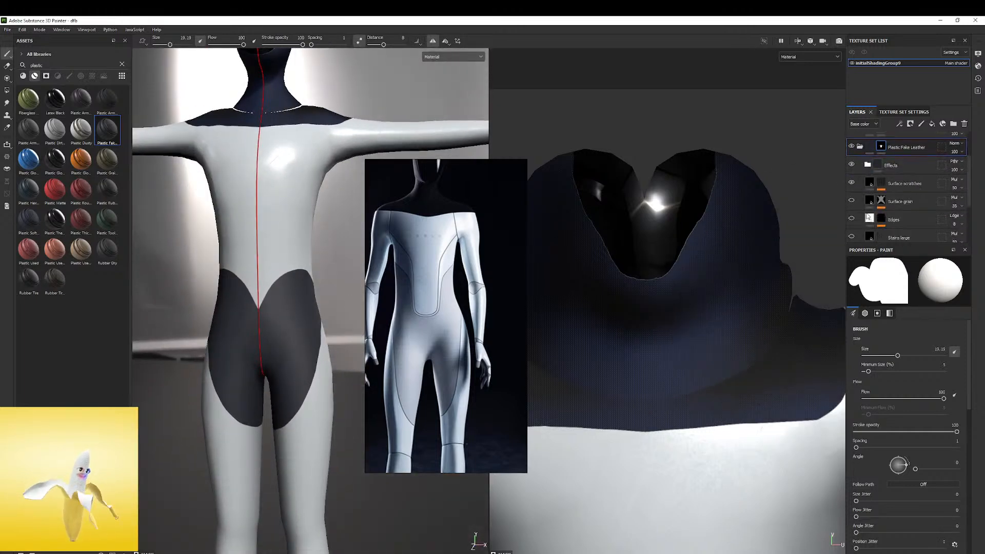
{"action": "left_click", "coordinate": [852, 209]}
{"action": "left_click", "coordinate": [852, 209]}
{"action": "left_click", "coordinate": [869, 209]}
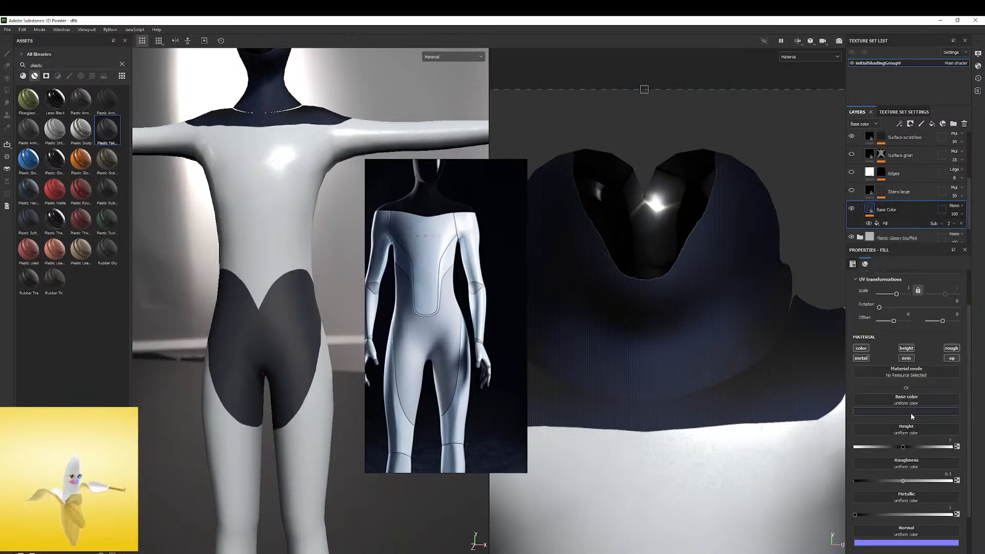
{"action": "left_click", "coordinate": [916, 413]}
{"action": "left_click_drag", "start_coordinate": [943, 421], "coordinate": [406, 353]}
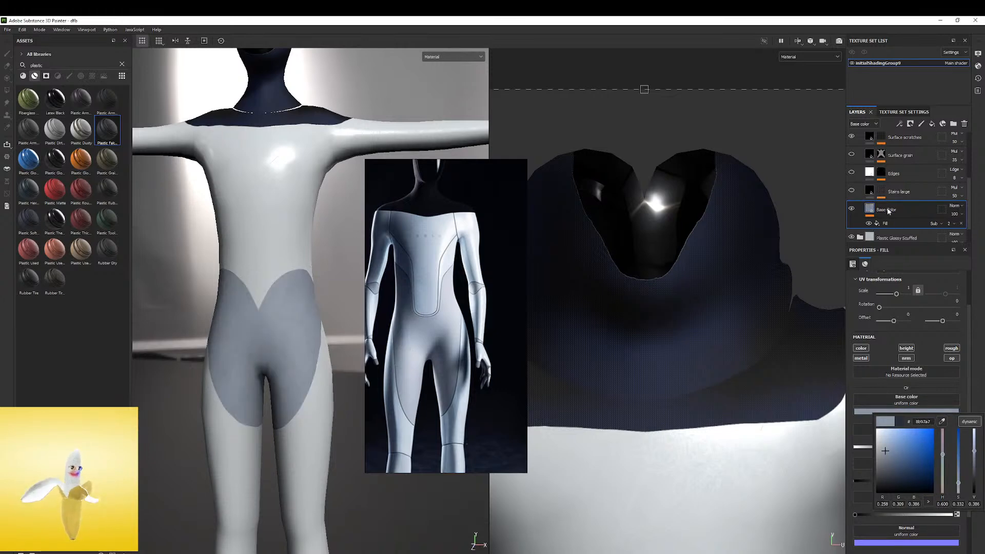
Hide the Surface scratches layer of Plastic Fake Leather and test the visibility of its Edges layer
{"action": "left_click", "coordinate": [852, 175]}
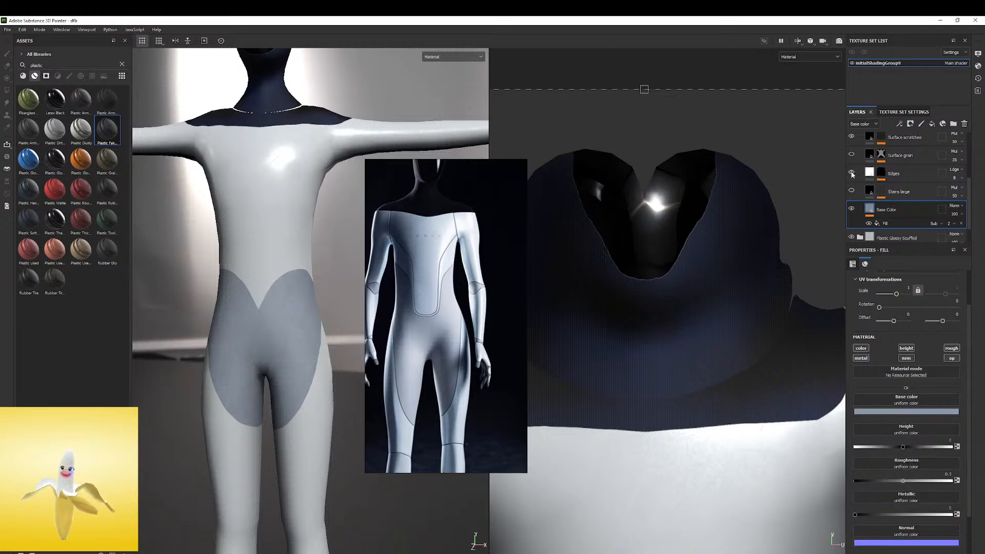
{"action": "scroll", "coordinate": [855, 175], "scroll_direction": "up", "scroll_amount": 2}
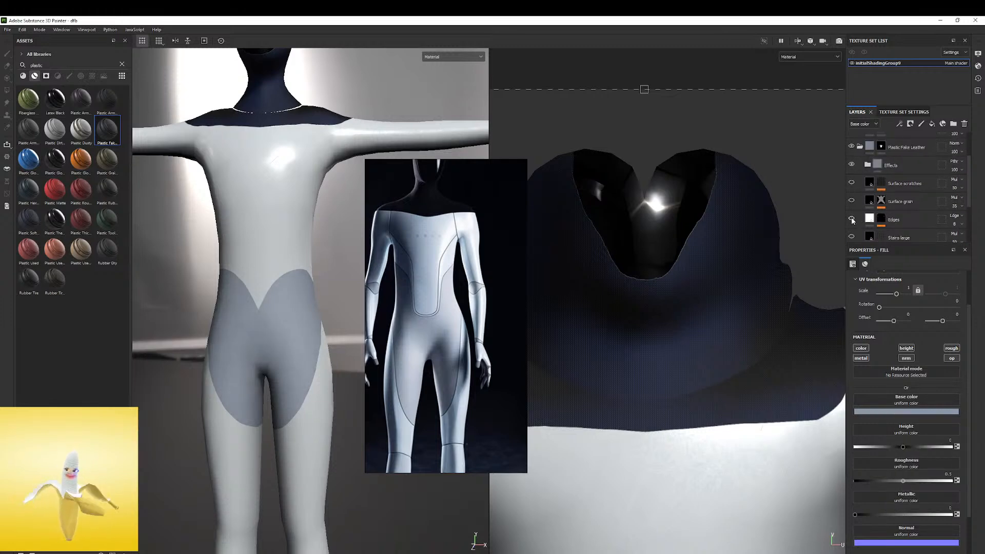
{"action": "left_click", "coordinate": [860, 148]}
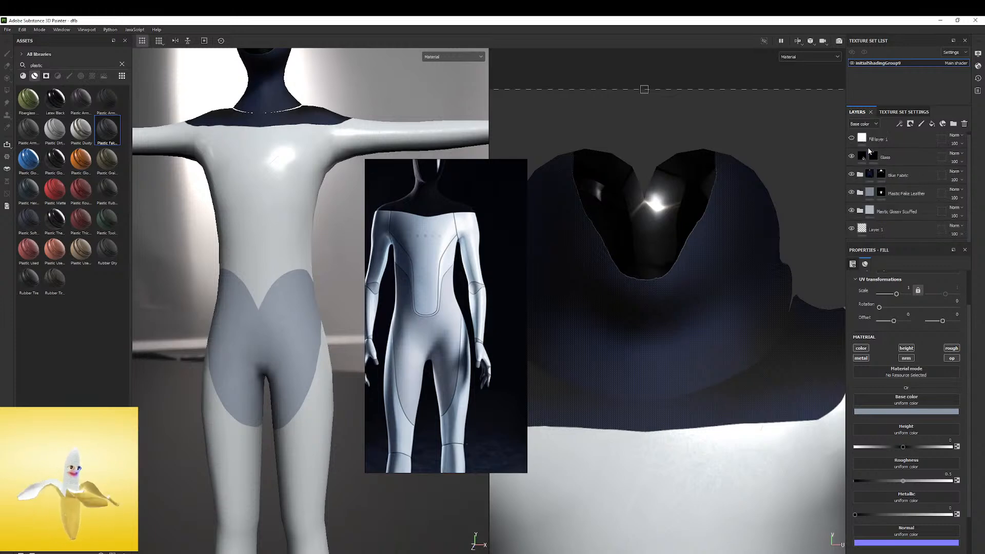
Paint the Plastic Fake Leather mask up over the belly to the lower chest, and move the reference clear of the model
{"action": "left_click", "coordinate": [879, 192]}
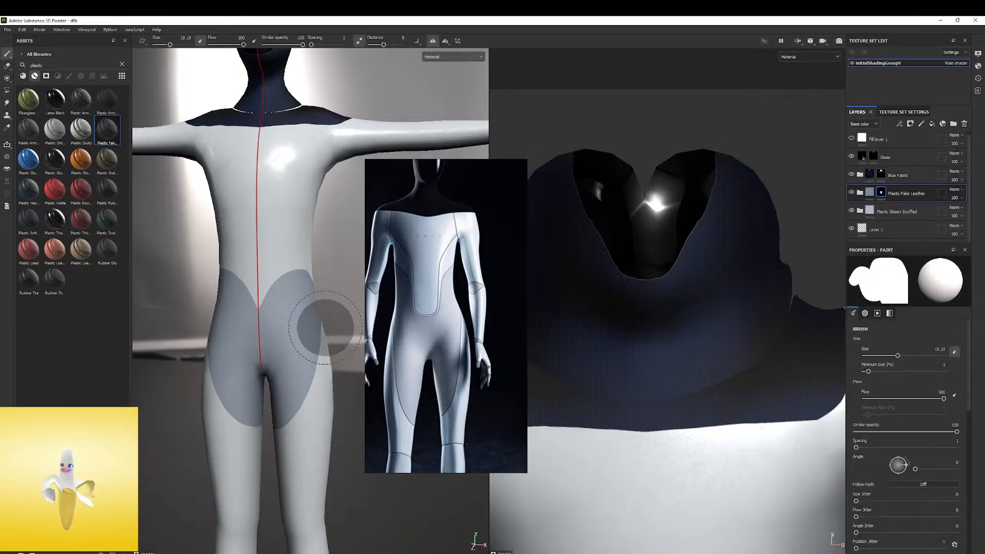
{"action": "mouse_move", "coordinate": [290, 285]}
{"action": "left_mouse_down"}
{"action": "mouse_move", "coordinate": [295, 292]}
{"action": "mouse_move", "coordinate": [264, 279]}
{"action": "mouse_move", "coordinate": [318, 266]}
{"action": "mouse_move", "coordinate": [242, 264]}
{"action": "mouse_move", "coordinate": [325, 269]}
{"action": "left_mouse_up"}
{"action": "mouse_move", "coordinate": [419, 271]}
{"action": "right_mouse_down"}
{"action": "mouse_move", "coordinate": [284, 294]}
{"action": "mouse_move", "coordinate": [497, 275]}
{"action": "right_mouse_up"}
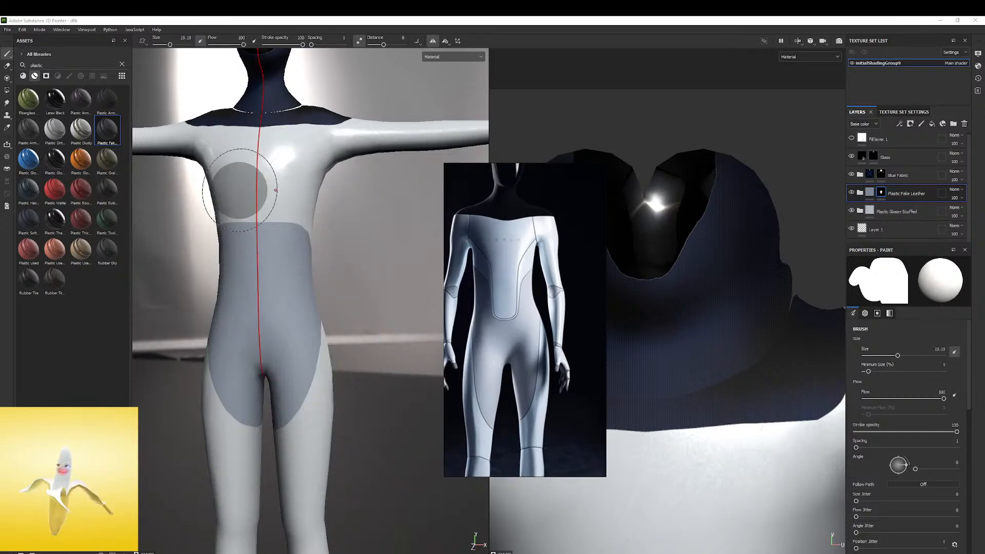
Erase a rounded central panel from the mask down the torso front to above the crotch, with a stroke distance of 2.62
{"action": "left_click", "coordinate": [7, 66]}
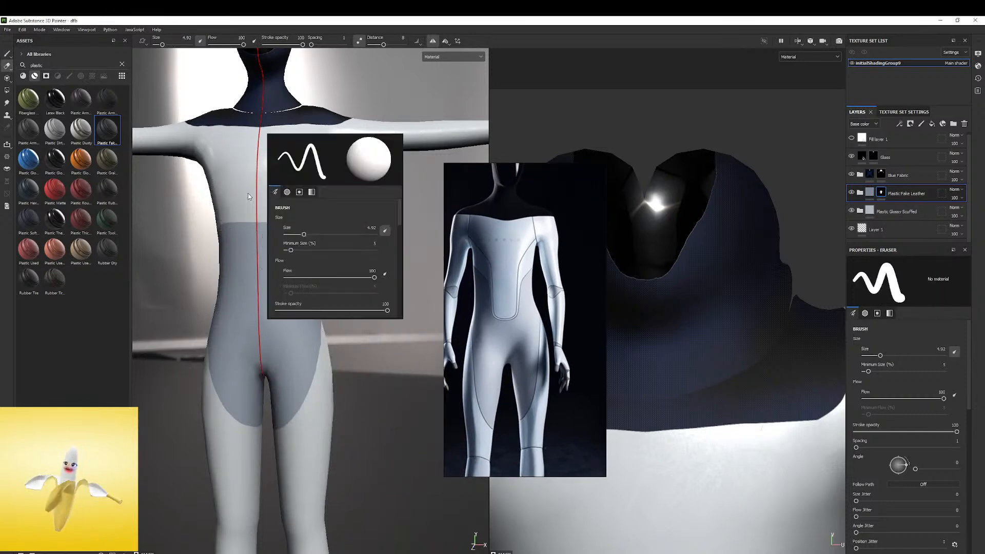
{"action": "mouse_move", "coordinate": [261, 228]}
{"action": "left_mouse_down"}
{"action": "mouse_move", "coordinate": [258, 343]}
{"action": "mouse_move", "coordinate": [275, 308]}
{"action": "mouse_move", "coordinate": [291, 205]}
{"action": "left_mouse_up"}
{"action": "key", "text": "ctrl+z"}
{"action": "scroll", "coordinate": [271, 205], "scroll_direction": "up", "scroll_amount": 2}
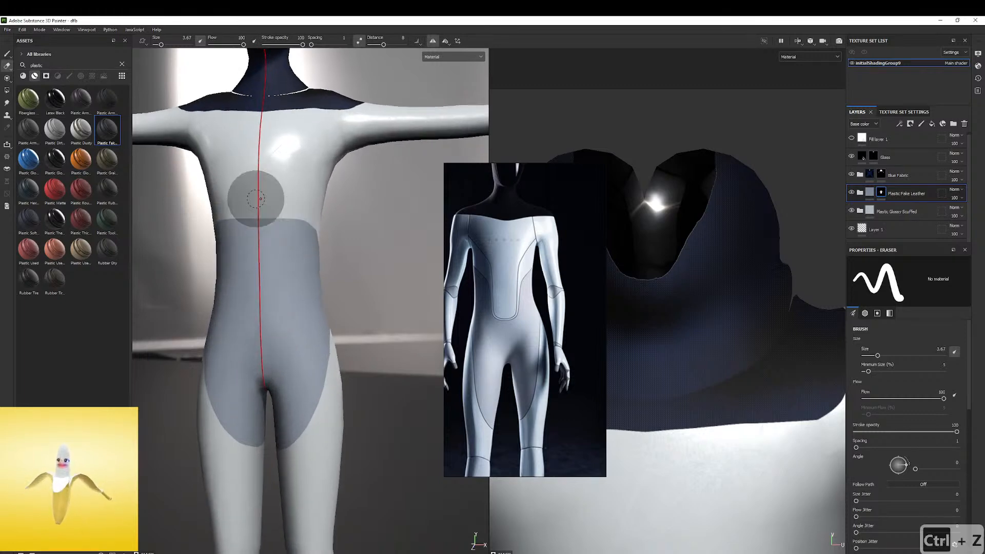
{"action": "right_click_drag", "start_coordinate": [261, 202], "coordinate": [266, 198], "text": "ctrl"}
{"action": "mouse_move", "coordinate": [267, 194]}
{"action": "left_mouse_down"}
{"action": "mouse_move", "coordinate": [267, 350]}
{"action": "mouse_move", "coordinate": [282, 334]}
{"action": "mouse_move", "coordinate": [286, 193]}
{"action": "left_mouse_up"}
{"action": "key", "text": "ctrl+z"}
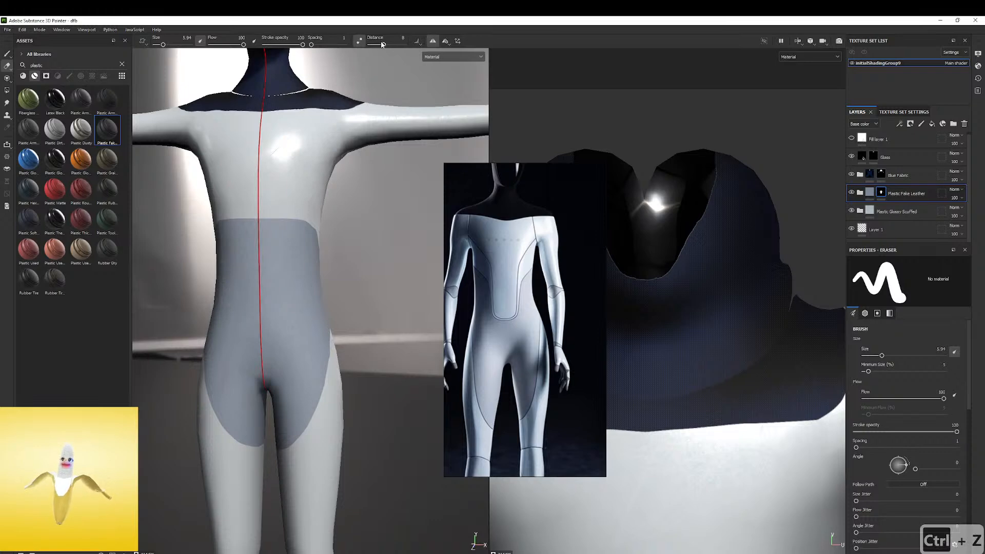
{"action": "mouse_move", "coordinate": [263, 214]}
{"action": "left_mouse_down"}
{"action": "mouse_move", "coordinate": [259, 342]}
{"action": "mouse_move", "coordinate": [287, 213]}
{"action": "left_mouse_up"}
{"action": "mouse_move", "coordinate": [303, 285]}
{"action": "left_mouse_down"}
{"action": "mouse_move", "coordinate": [307, 237]}
{"action": "mouse_move", "coordinate": [235, 227]}
{"action": "left_mouse_up"}
{"action": "right_click_drag", "start_coordinate": [281, 241], "coordinate": [291, 242], "text": "ctrl"}
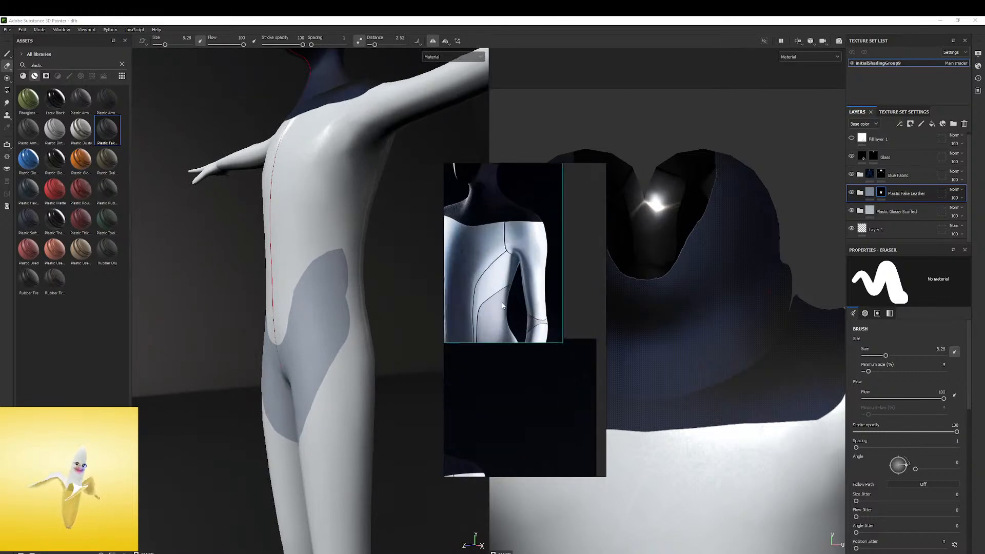
Undo the last mask stroke and paint Plastic Fake Leather around the outer side of the waist and hip
{"action": "left_click_drag", "start_coordinate": [353, 264], "coordinate": [339, 257], "text": "alt"}
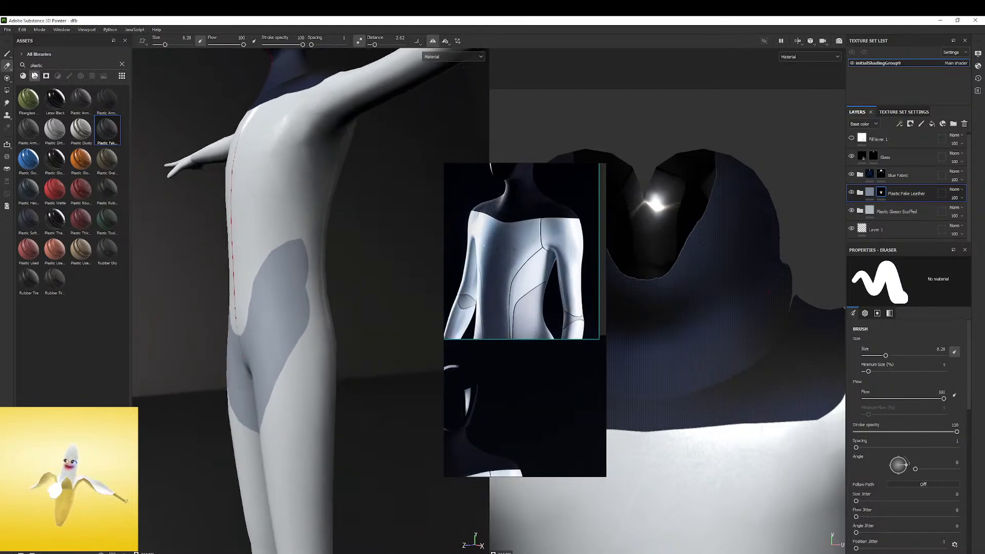
{"action": "left_click", "coordinate": [8, 55]}
{"action": "key", "text": "ctrl+z"}
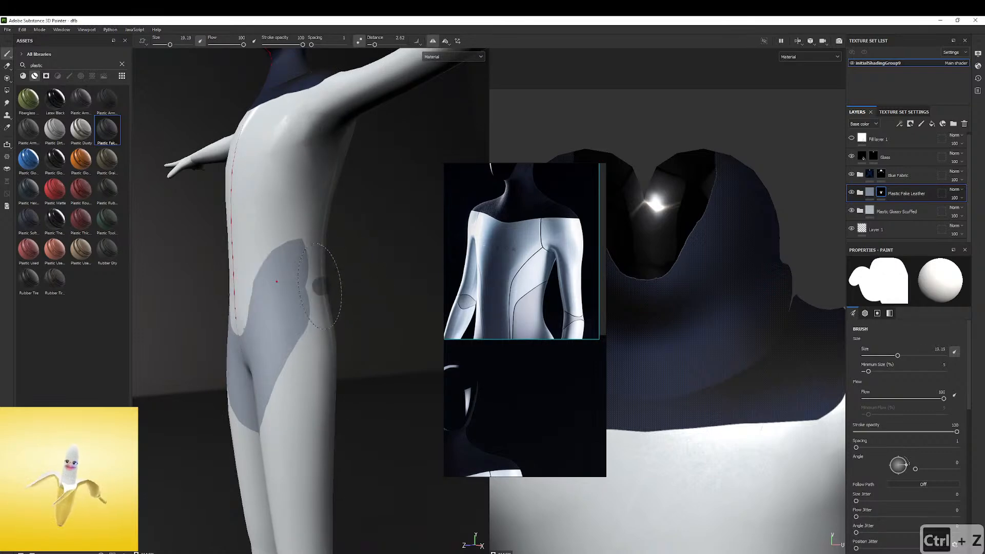
{"action": "mouse_move", "coordinate": [344, 282]}
{"action": "left_mouse_down", "text": "alt"}
{"action": "mouse_move", "coordinate": [262, 272]}
{"action": "mouse_move", "coordinate": [277, 280]}
{"action": "mouse_move", "coordinate": [247, 287]}
{"action": "mouse_move", "coordinate": [272, 297]}
{"action": "mouse_move", "coordinate": [266, 305]}
{"action": "mouse_move", "coordinate": [255, 286]}
{"action": "mouse_move", "coordinate": [277, 272]}
{"action": "left_mouse_up", "text": "alt"}
{"action": "left_click_drag", "start_coordinate": [361, 282], "coordinate": [462, 294], "text": "alt"}
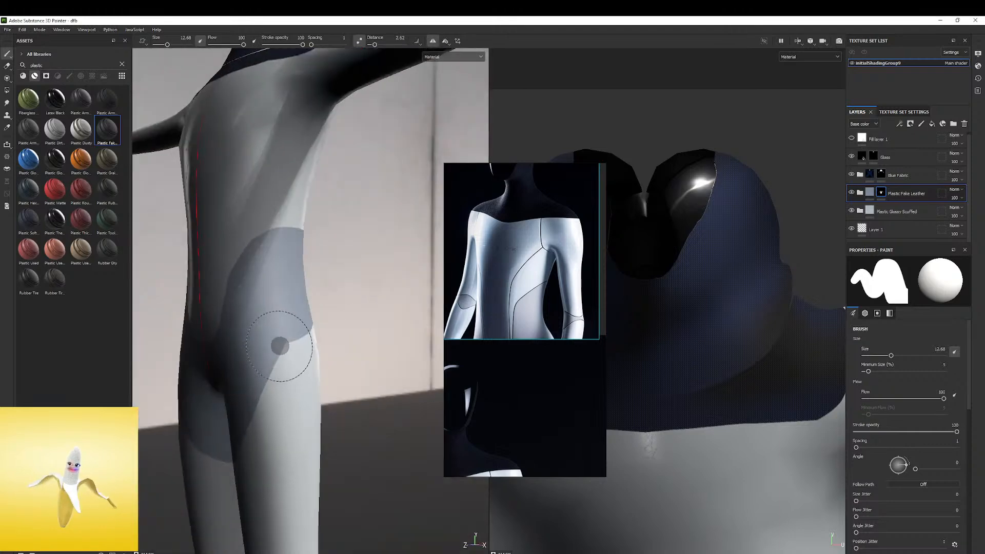
Compare the painted waist, hip and thigh outlines from several angles with the seams in the full-body reference
{"action": "scroll", "coordinate": [508, 306], "scroll_direction": "down", "scroll_amount": 4}
{"action": "middle_click_drag", "start_coordinate": [515, 348], "coordinate": [554, 206]}
{"action": "scroll", "coordinate": [534, 341], "scroll_direction": "up", "scroll_amount": 4}
{"action": "left_click_drag", "start_coordinate": [322, 341], "coordinate": [267, 310], "text": "alt"}
{"action": "middle_click_drag", "start_coordinate": [280, 314], "coordinate": [353, 245], "text": "alt"}
{"action": "left_click_drag", "start_coordinate": [353, 246], "coordinate": [330, 257], "text": "alt"}
{"action": "right_click_drag", "start_coordinate": [330, 257], "coordinate": [306, 253], "text": "shift"}
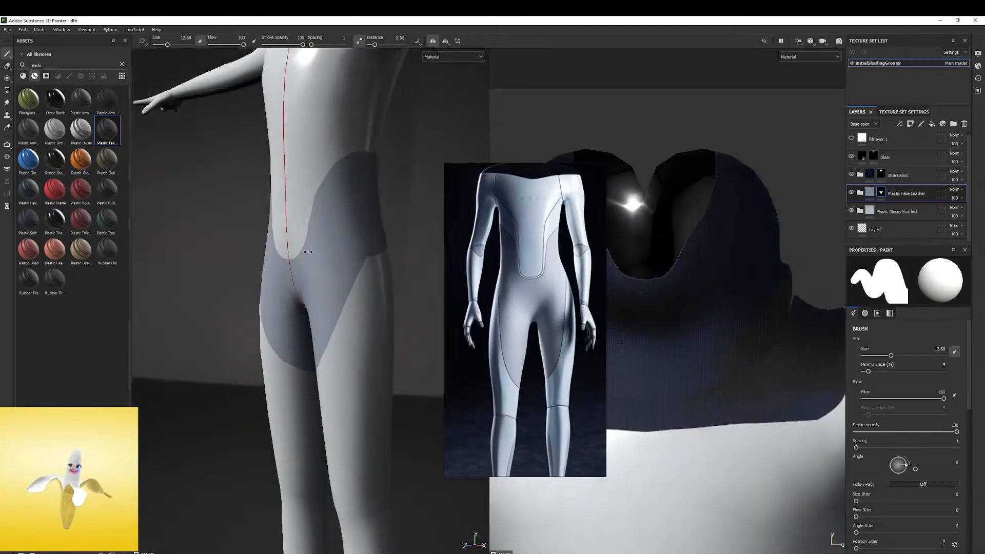
{"action": "left_click_drag", "start_coordinate": [305, 253], "coordinate": [245, 258], "text": "alt"}
{"action": "mouse_move", "coordinate": [364, 261]}
{"action": "left_mouse_down", "text": "alt"}
{"action": "mouse_move", "coordinate": [314, 264]}
{"action": "mouse_move", "coordinate": [354, 261]}
{"action": "left_mouse_up", "text": "alt"}
{"action": "right_click_drag", "start_coordinate": [354, 261], "coordinate": [403, 245], "text": "shift"}
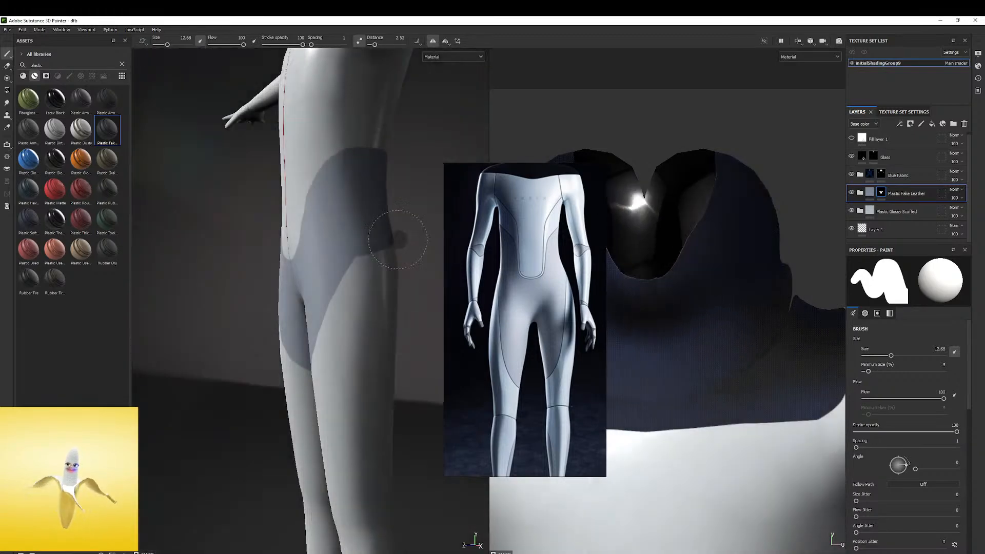
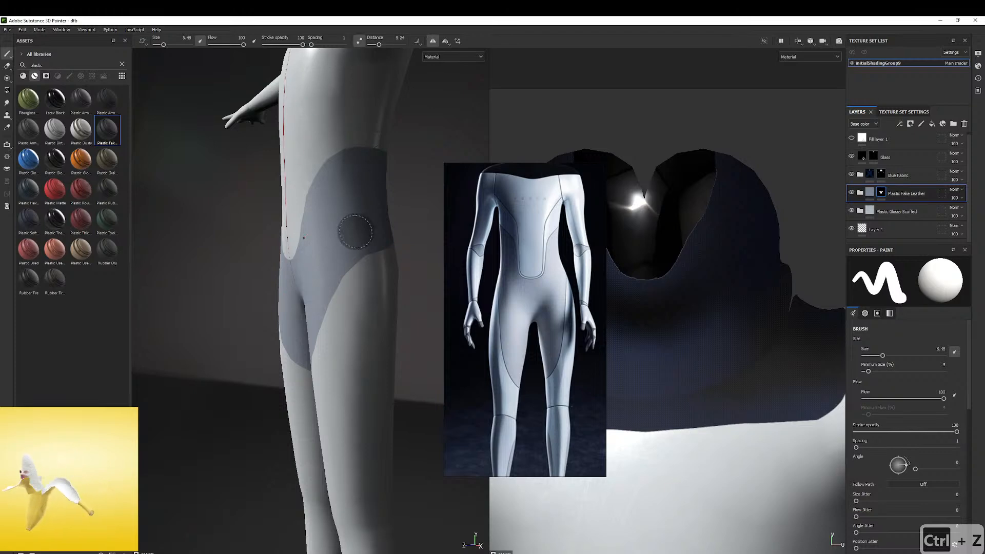
Try to extend the Plastic Fake Leather mask at the thigh with a brush size of 10.53, and undo the stroke
{"action": "left_click_drag", "start_coordinate": [287, 296], "coordinate": [380, 231], "text": "alt"}
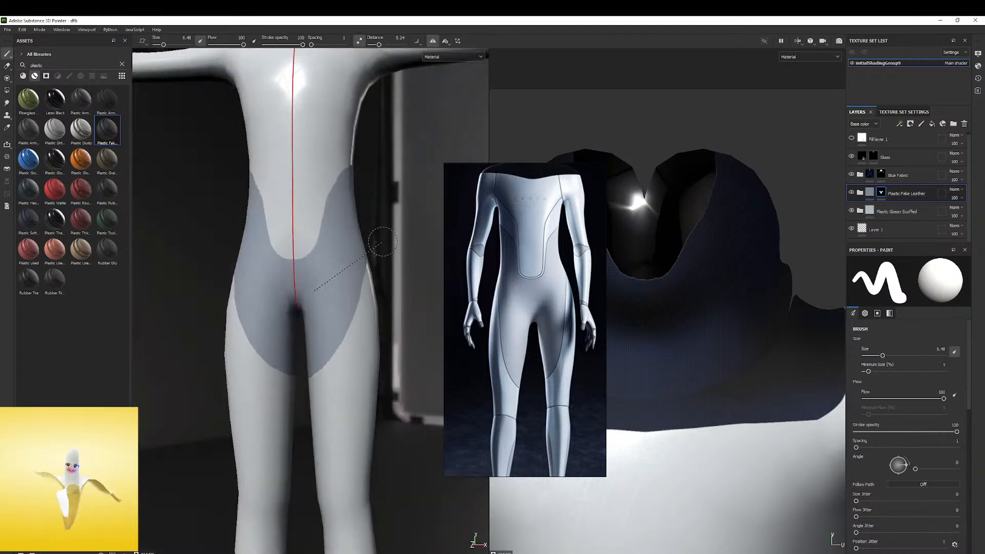
{"action": "right_click_drag", "start_coordinate": [380, 230], "coordinate": [365, 272], "text": "shift"}
{"action": "middle_click_drag", "start_coordinate": [365, 272], "coordinate": [365, 356], "text": "alt"}
{"action": "right_click_drag", "start_coordinate": [365, 356], "coordinate": [332, 319], "text": "alt"}
{"action": "middle_click_drag", "start_coordinate": [332, 318], "coordinate": [336, 230], "text": "alt"}
{"action": "right_click_drag", "start_coordinate": [369, 268], "coordinate": [438, 303], "text": "shift"}
{"action": "mouse_move", "coordinate": [308, 369]}
{"action": "left_mouse_down", "text": "alt"}
{"action": "mouse_move", "coordinate": [337, 353]}
{"action": "mouse_move", "coordinate": [318, 379]}
{"action": "left_mouse_up", "text": "alt"}
{"action": "middle_click_drag", "start_coordinate": [315, 347], "coordinate": [321, 280], "text": "alt"}
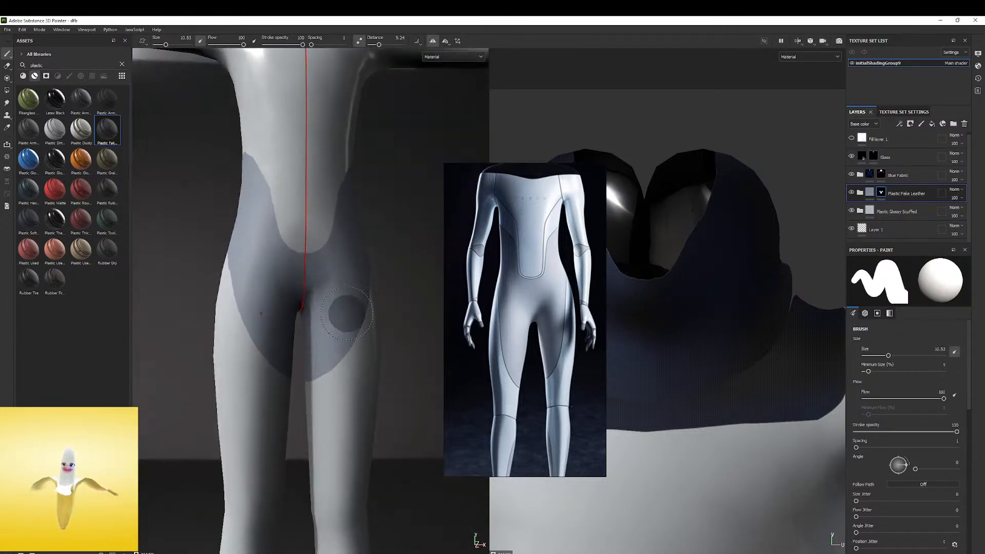
{"action": "key", "text": "ctrl+z"}
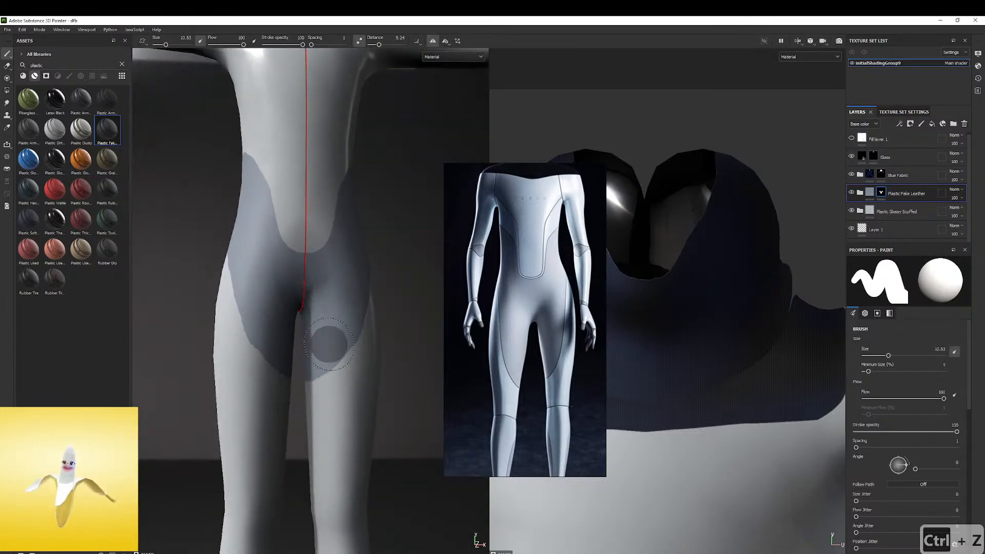
Try to erase the mask along the outer hip and thigh edge with an eraser size of 8.28, and undo it
{"action": "mouse_move", "coordinate": [292, 395]}
{"action": "left_mouse_down", "text": "alt"}
{"action": "mouse_move", "coordinate": [286, 325]}
{"action": "mouse_move", "coordinate": [284, 343]}
{"action": "mouse_move", "coordinate": [321, 341]}
{"action": "mouse_move", "coordinate": [321, 397]}
{"action": "left_mouse_up", "text": "alt"}
{"action": "left_click_drag", "start_coordinate": [331, 354], "coordinate": [338, 374], "text": "alt"}
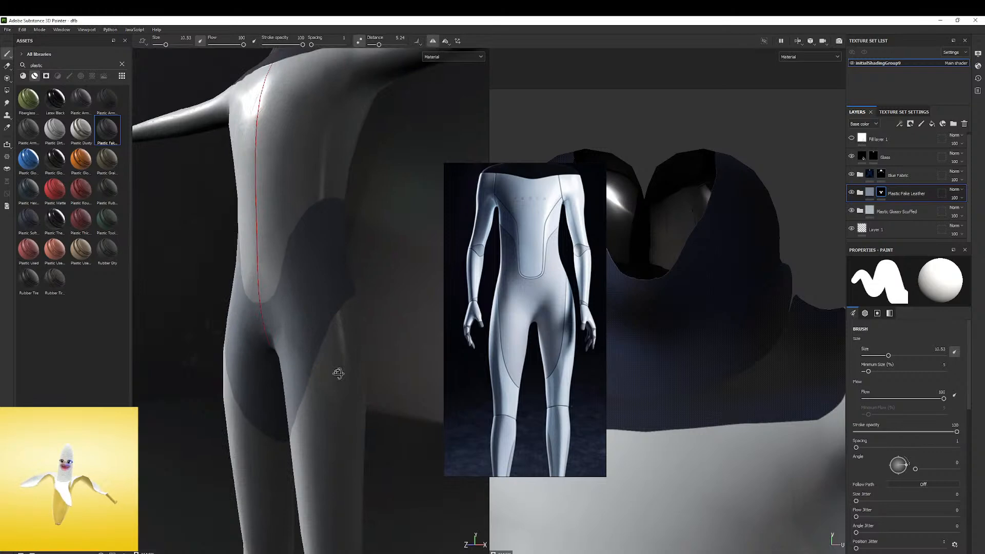
{"action": "left_click", "coordinate": [6, 66]}
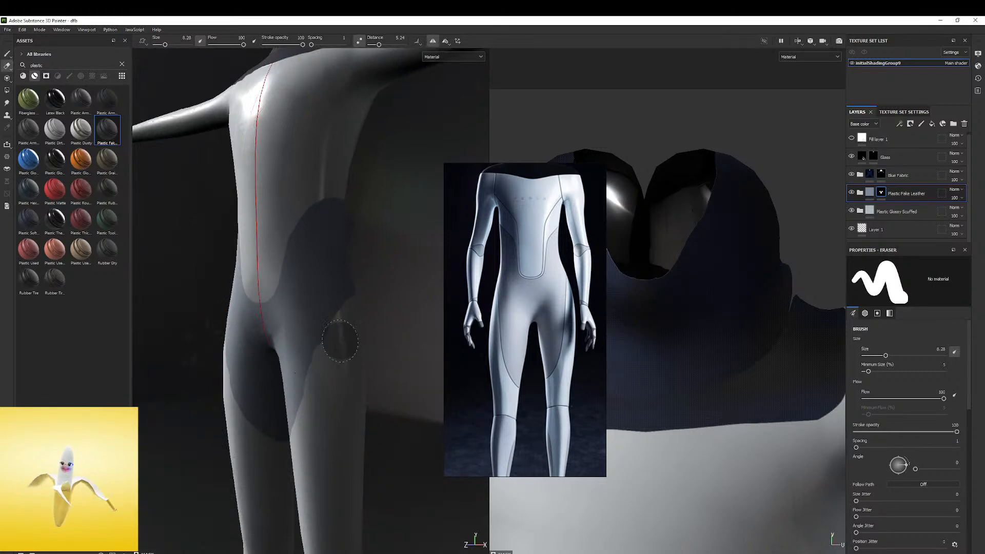
{"action": "left_click_drag", "start_coordinate": [346, 336], "coordinate": [394, 321], "text": "alt"}
{"action": "key", "text": "ctrl+z"}
Move the reference image off the UV view and frame the hip and thigh area there, undoing the last mask stroke
{"action": "right_click", "coordinate": [715, 406]}
{"action": "right_click_drag", "start_coordinate": [532, 396], "coordinate": [424, 368]}
{"action": "scroll", "coordinate": [636, 350], "scroll_direction": "down", "scroll_amount": 4}
{"action": "left_click", "coordinate": [653, 397]}
{"action": "scroll", "coordinate": [657, 396], "scroll_direction": "down", "scroll_amount": 1}
{"action": "middle_click_drag", "start_coordinate": [657, 406], "coordinate": [656, 206], "text": "alt"}
{"action": "scroll", "coordinate": [673, 339], "scroll_direction": "down", "scroll_amount": 1}
{"action": "middle_click_drag", "start_coordinate": [673, 339], "coordinate": [656, 343], "text": "alt"}
{"action": "scroll", "coordinate": [662, 366], "scroll_direction": "up", "scroll_amount": 1}
{"action": "middle_click_drag", "start_coordinate": [718, 390], "coordinate": [769, 284], "text": "alt"}
{"action": "scroll", "coordinate": [769, 284], "scroll_direction": "up", "scroll_amount": 1}
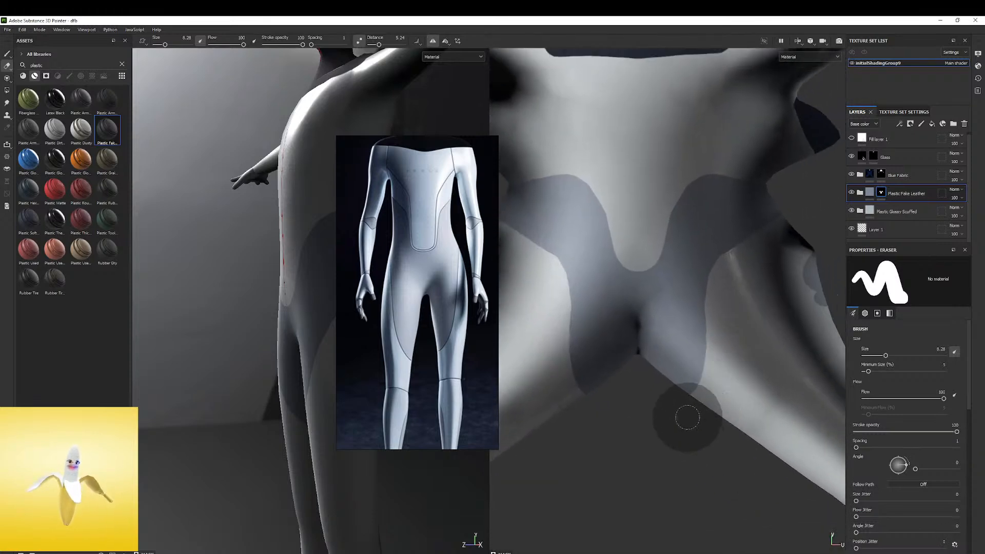
{"action": "key", "text": "ctrl+z"}
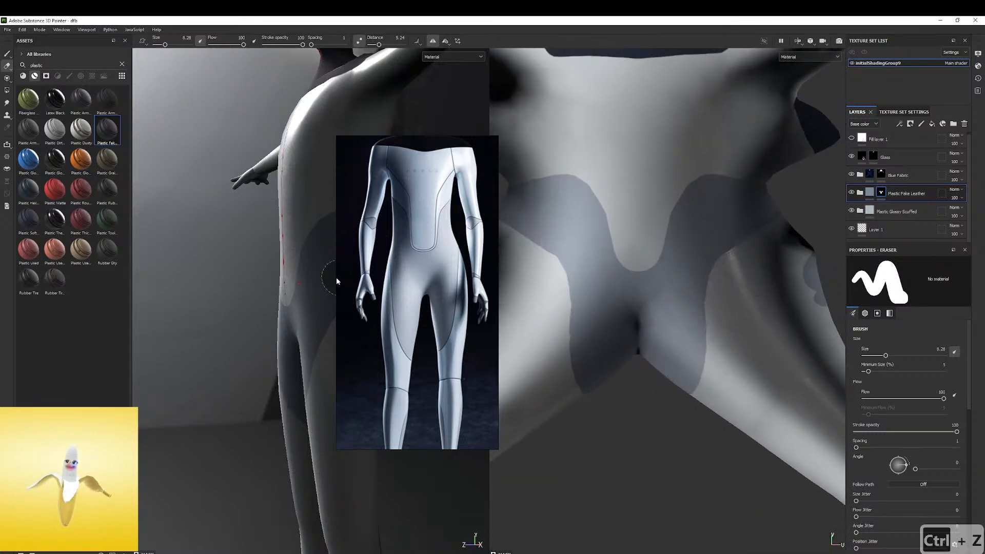
Try to erase along the outer thigh edge of the mask in the UV view with smaller eraser sizes, and undo the strokes
{"action": "left_click_drag", "start_coordinate": [256, 284], "coordinate": [319, 281], "text": "alt"}
{"action": "mouse_move", "coordinate": [293, 284]}
{"action": "middle_mouse_down", "text": "alt"}
{"action": "mouse_move", "coordinate": [215, 288]}
{"action": "mouse_move", "coordinate": [268, 248]}
{"action": "middle_mouse_up", "text": "alt"}
{"action": "right_click_drag", "start_coordinate": [268, 248], "coordinate": [206, 256], "text": "shift"}
{"action": "left_click_drag", "start_coordinate": [260, 257], "coordinate": [249, 260], "text": "alt"}
{"action": "middle_click_drag", "start_coordinate": [249, 260], "coordinate": [242, 266], "text": "alt"}
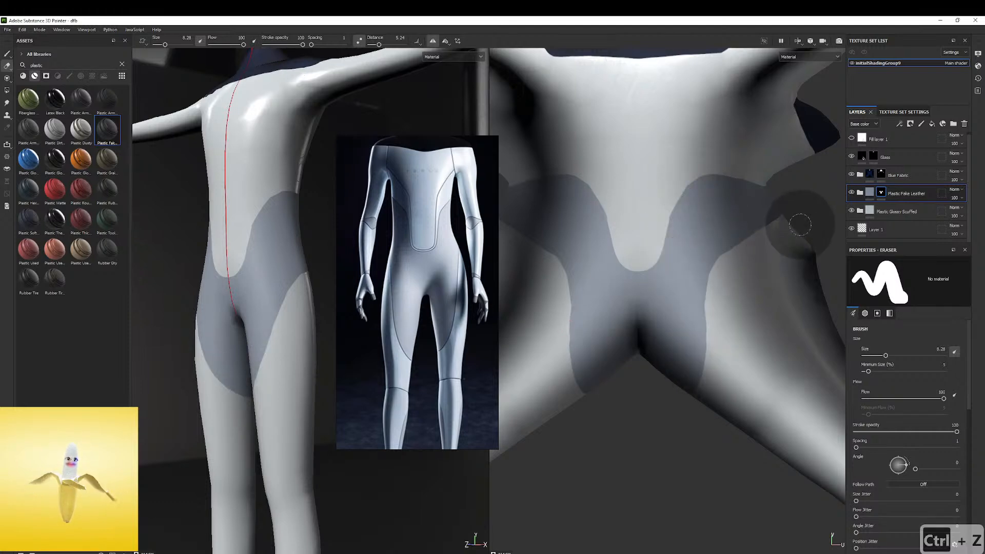
{"action": "mouse_move", "coordinate": [737, 247]}
{"action": "left_mouse_down"}
{"action": "mouse_move", "coordinate": [689, 308]}
{"action": "mouse_move", "coordinate": [700, 333]}
{"action": "left_mouse_up"}
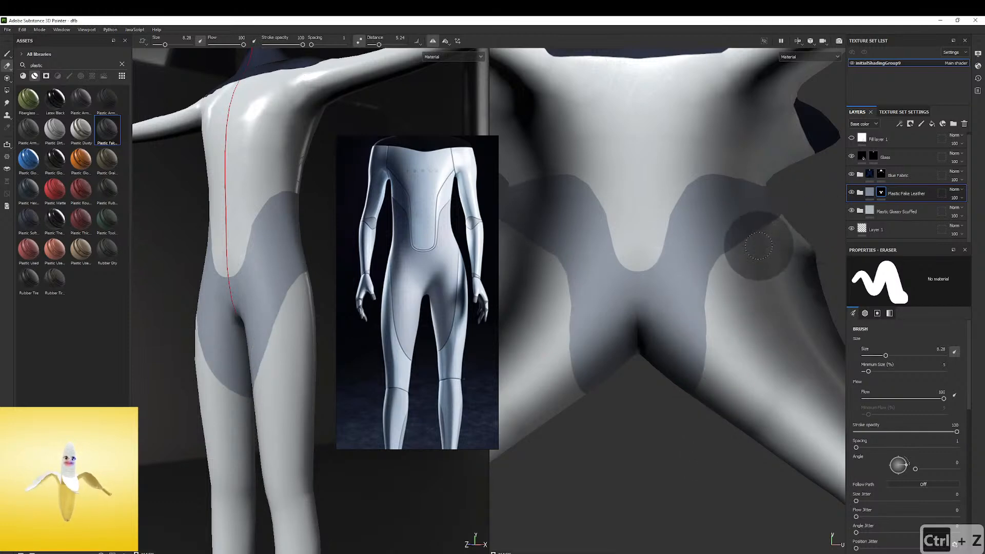
{"action": "key", "text": "ctrl+z"}
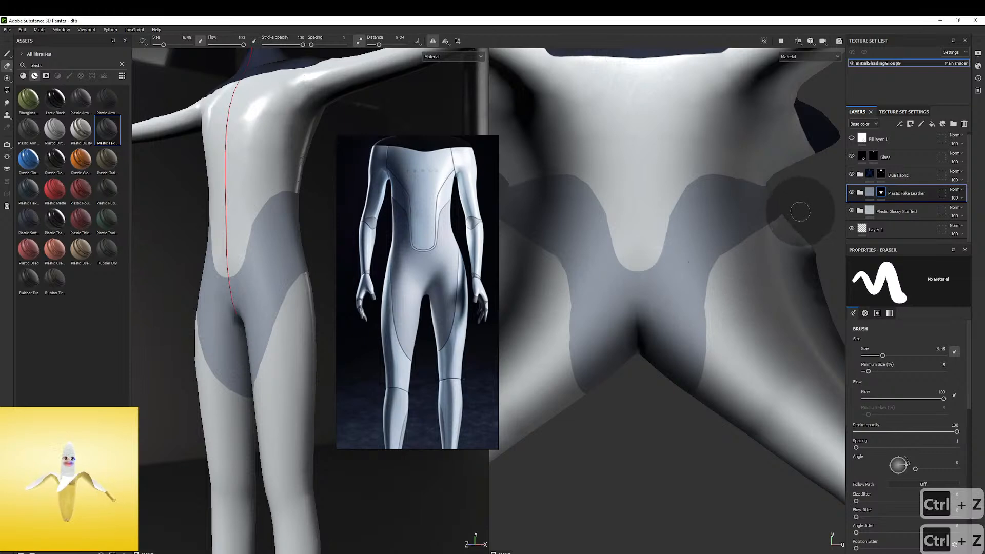
{"action": "left_click_drag", "start_coordinate": [794, 212], "coordinate": [744, 245]}
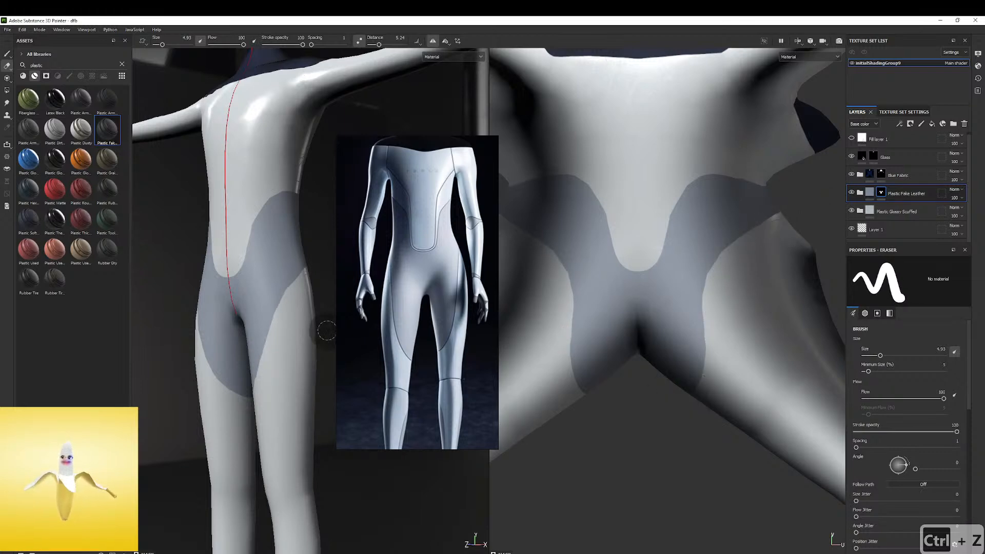
{"action": "key", "text": "ctrl+z"}
{"action": "key", "text": "ctrl+z"}
{"action": "key", "text": "ctrl+z"}
{"action": "key", "text": "ctrl+z"}
{"action": "key", "text": "ctrl+z"}
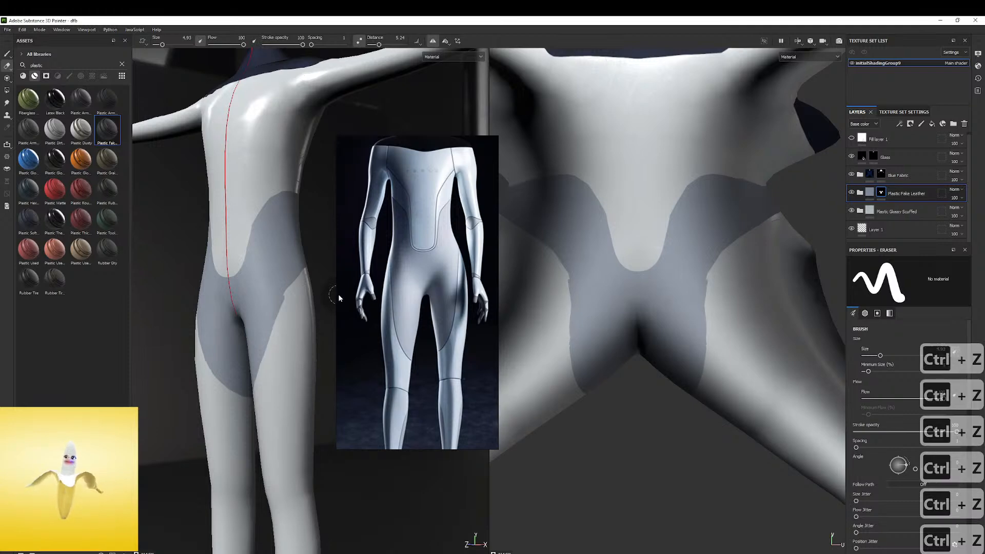
{"action": "mouse_move", "coordinate": [337, 294]}
{"action": "left_mouse_down", "text": "alt"}
{"action": "mouse_move", "coordinate": [306, 262]}
{"action": "mouse_move", "coordinate": [268, 286]}
{"action": "left_mouse_up", "text": "alt"}
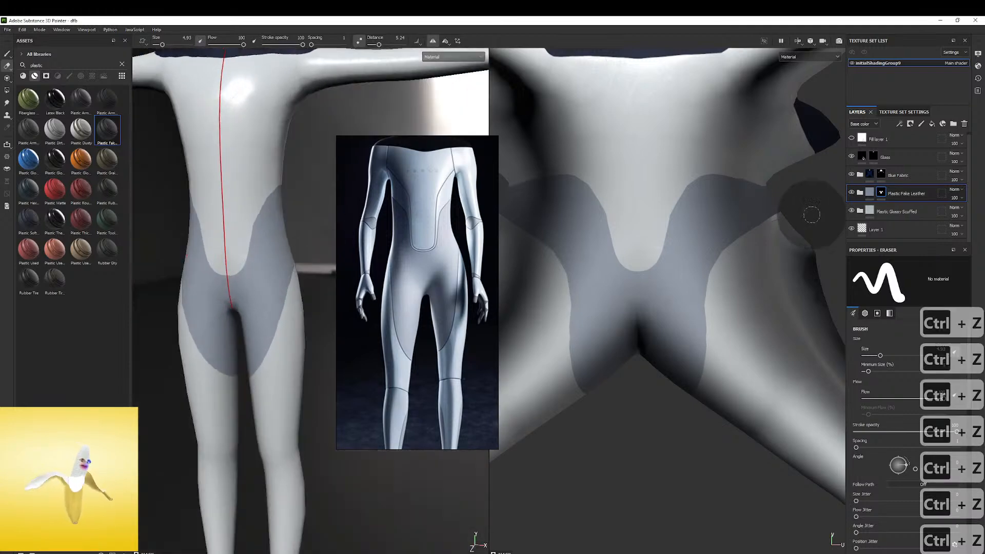
Lower the height of the Base Color layer inside the Plastic Fake Leather folder to about -0.25
{"action": "left_click", "coordinate": [868, 196]}
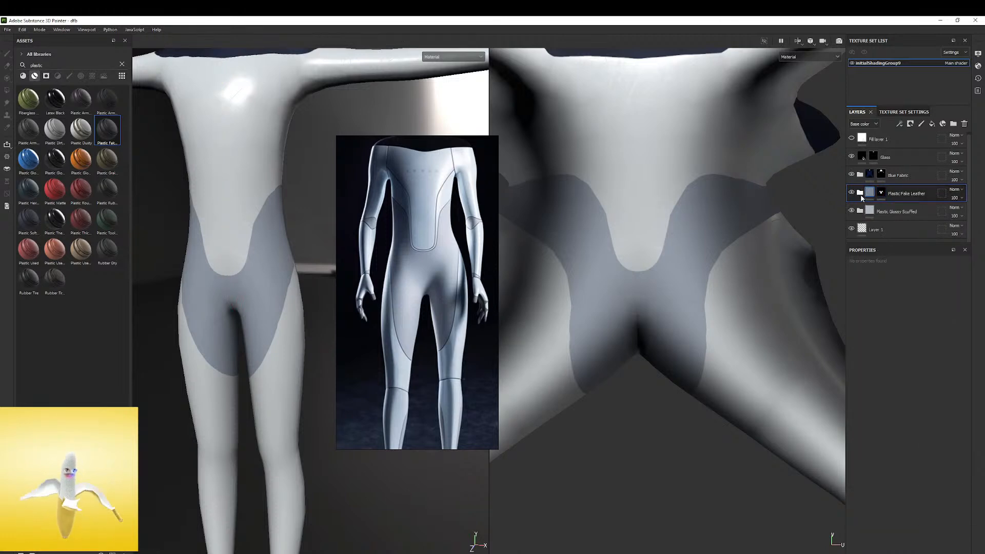
{"action": "left_click", "coordinate": [861, 193]}
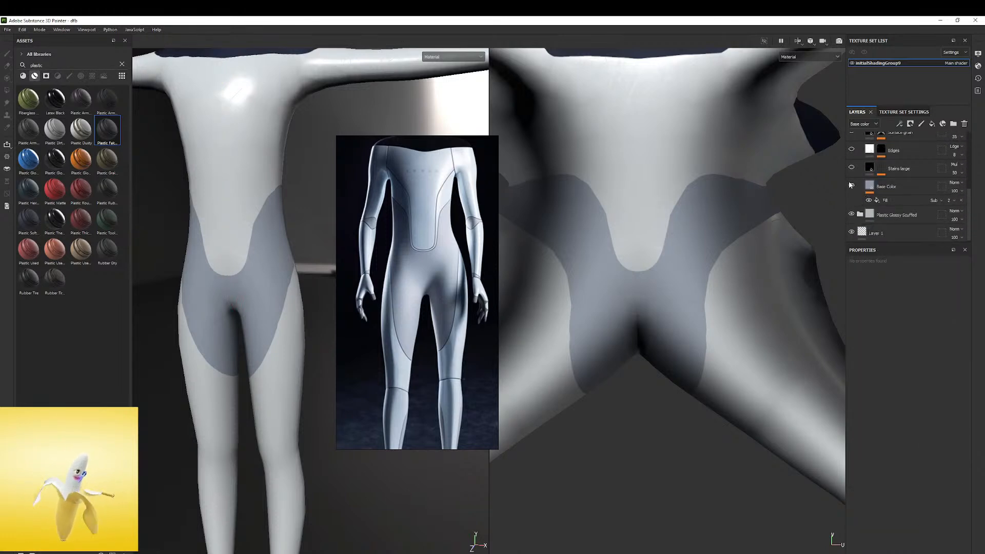
{"action": "left_click", "coordinate": [853, 185]}
{"action": "left_click", "coordinate": [852, 186]}
{"action": "left_click", "coordinate": [890, 187]}
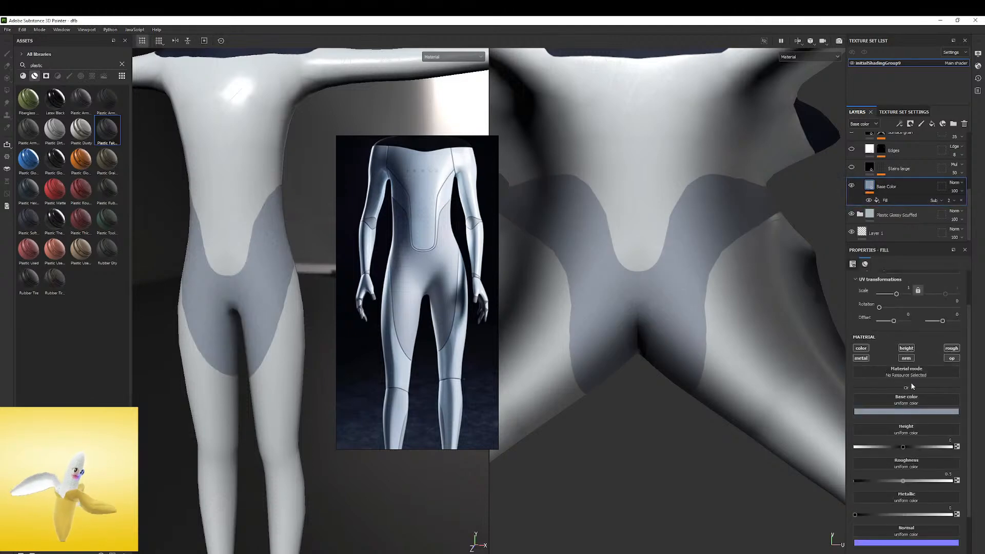
{"action": "left_click_drag", "start_coordinate": [900, 456], "coordinate": [892, 459]}
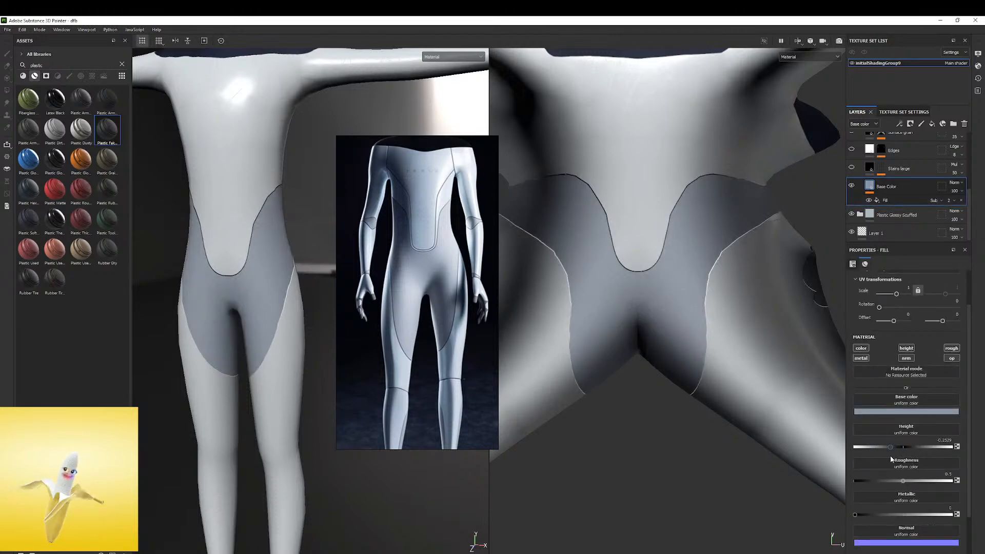
Examine the recessed seam edges around the belly panel, waist and thigh up close
{"action": "right_click_drag", "start_coordinate": [235, 220], "coordinate": [402, 164], "text": "alt"}
{"action": "left_click_drag", "start_coordinate": [288, 170], "coordinate": [266, 174], "text": "alt"}
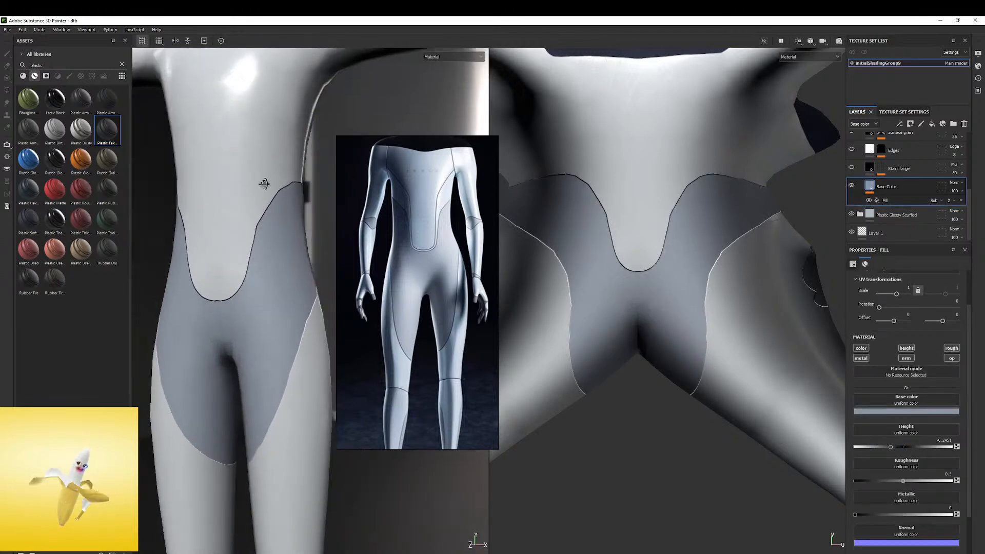
{"action": "right_click_drag", "start_coordinate": [267, 173], "coordinate": [312, 222], "text": "alt"}
{"action": "left_click_drag", "start_coordinate": [313, 223], "coordinate": [257, 191], "text": "alt"}
{"action": "middle_click_drag", "start_coordinate": [256, 191], "coordinate": [241, 159], "text": "alt"}
{"action": "right_click_drag", "start_coordinate": [262, 158], "coordinate": [221, 158], "text": "shift"}
{"action": "right_click_drag", "start_coordinate": [270, 293], "coordinate": [291, 288], "text": "alt"}
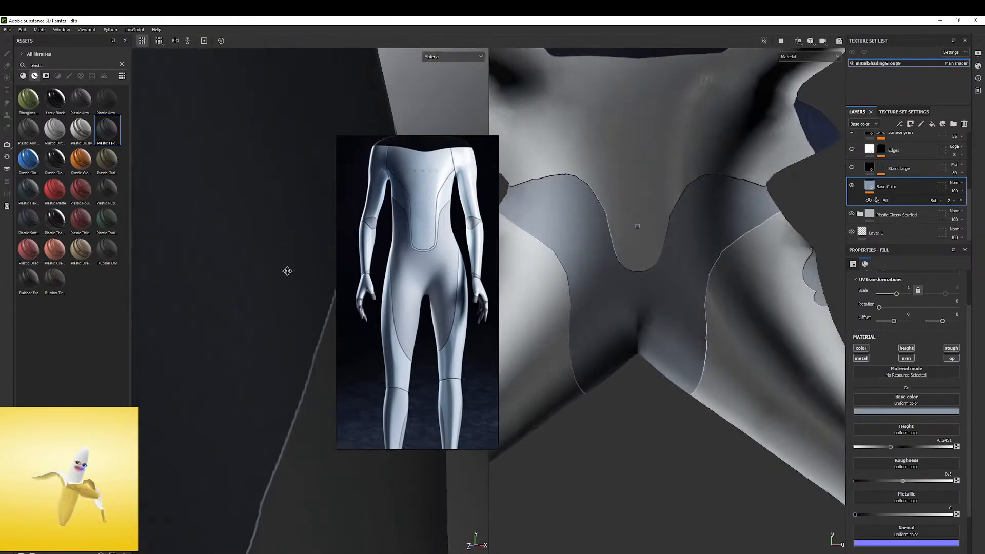
{"action": "middle_click_drag", "start_coordinate": [291, 289], "coordinate": [253, 170], "text": "alt"}
{"action": "left_click_drag", "start_coordinate": [253, 171], "coordinate": [277, 136], "text": "alt"}
Try a raised Base Color height of about 0.39 and inspect the seam edges around the belly and thighs
{"action": "mouse_move", "coordinate": [889, 448]}
{"action": "left_mouse_down"}
{"action": "mouse_move", "coordinate": [879, 451]}
{"action": "mouse_move", "coordinate": [922, 448]}
{"action": "left_mouse_up"}
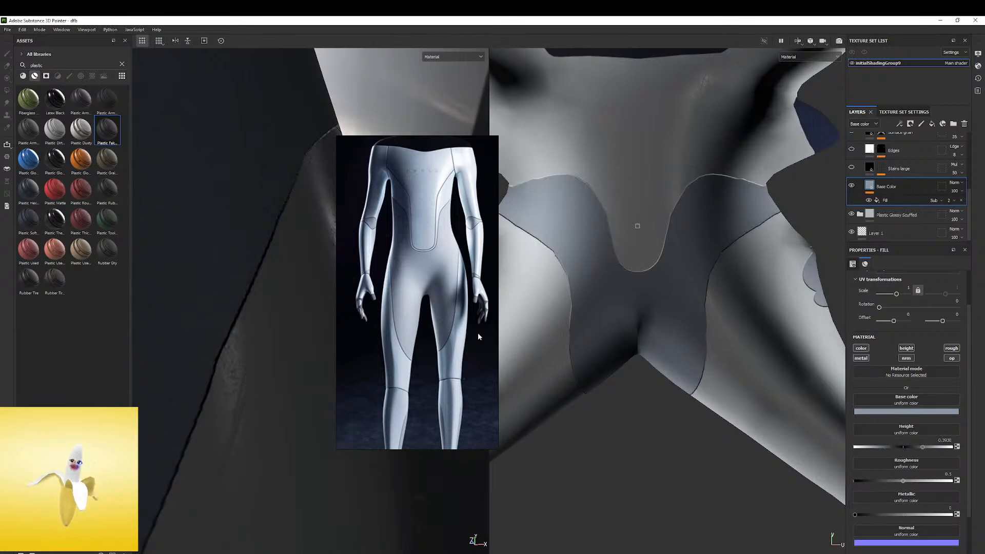
{"action": "right_click_drag", "start_coordinate": [275, 180], "coordinate": [312, 153], "text": "alt"}
{"action": "middle_click_drag", "start_coordinate": [293, 152], "coordinate": [314, 237], "text": "alt"}
{"action": "left_click_drag", "start_coordinate": [315, 238], "coordinate": [346, 292], "text": "alt"}
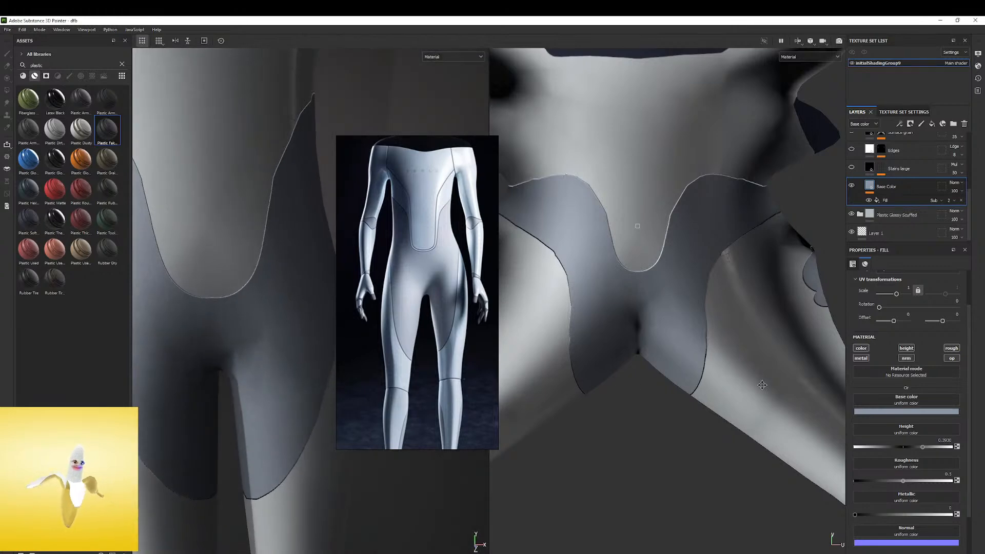
Set the Base Color layer's height to about -0.42 and check the seams on the whole torso
{"action": "left_click_drag", "start_coordinate": [916, 448], "coordinate": [877, 448]}
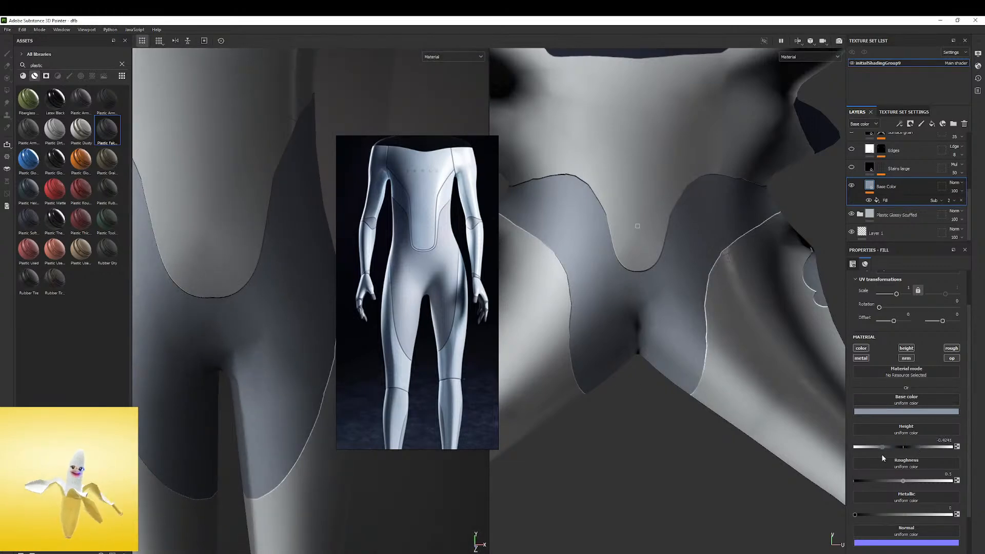
{"action": "right_click_drag", "start_coordinate": [164, 211], "coordinate": [322, 303], "text": "alt"}
{"action": "left_click_drag", "start_coordinate": [321, 303], "coordinate": [262, 248], "text": "alt"}
{"action": "right_click_drag", "start_coordinate": [262, 248], "coordinate": [231, 256], "text": "shift"}
{"action": "left_click_drag", "start_coordinate": [231, 256], "coordinate": [273, 306], "text": "alt"}
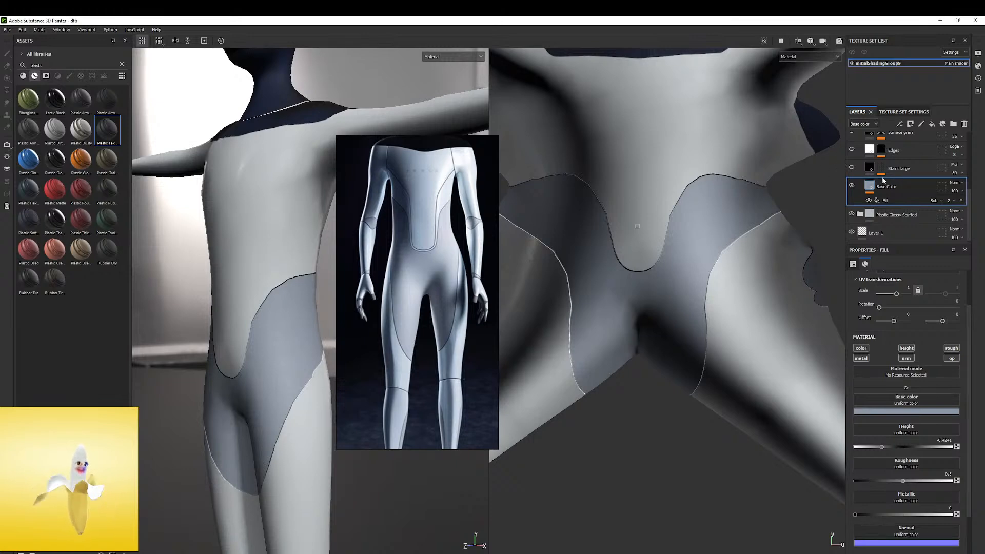
Make the Blue Fabric mask active for erasing and enlarge the torso in the reference image
{"action": "scroll", "coordinate": [883, 181], "scroll_direction": "up", "scroll_amount": 4}
{"action": "left_click", "coordinate": [861, 172]}
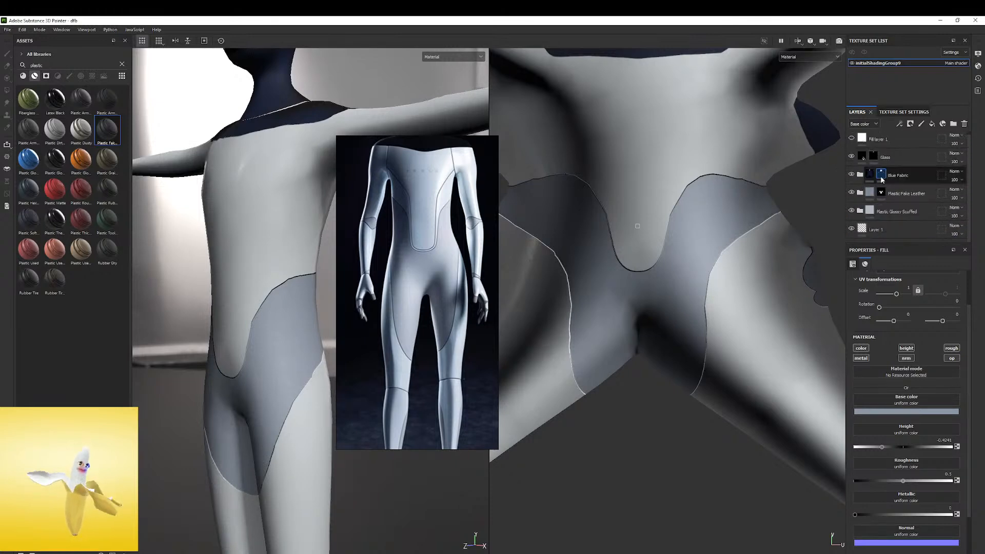
{"action": "left_click", "coordinate": [881, 175]}
{"action": "key", "text": "e"}
{"action": "scroll", "coordinate": [392, 207], "scroll_direction": "up", "scroll_amount": 3}
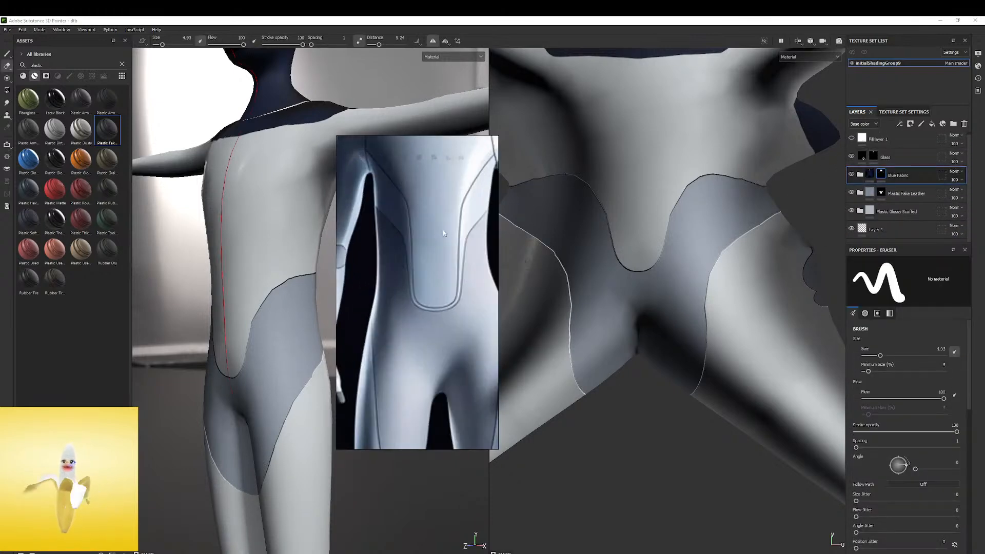
{"action": "scroll", "coordinate": [451, 236], "scroll_direction": "down", "scroll_amount": 3}
Try to rework the waist outline on the Blue Fabric mask with the eraser and the brush, and undo the painted stroke
{"action": "left_click_drag", "start_coordinate": [298, 242], "coordinate": [303, 264], "text": "alt"}
{"action": "middle_click_drag", "start_coordinate": [303, 266], "coordinate": [282, 248], "text": "alt"}
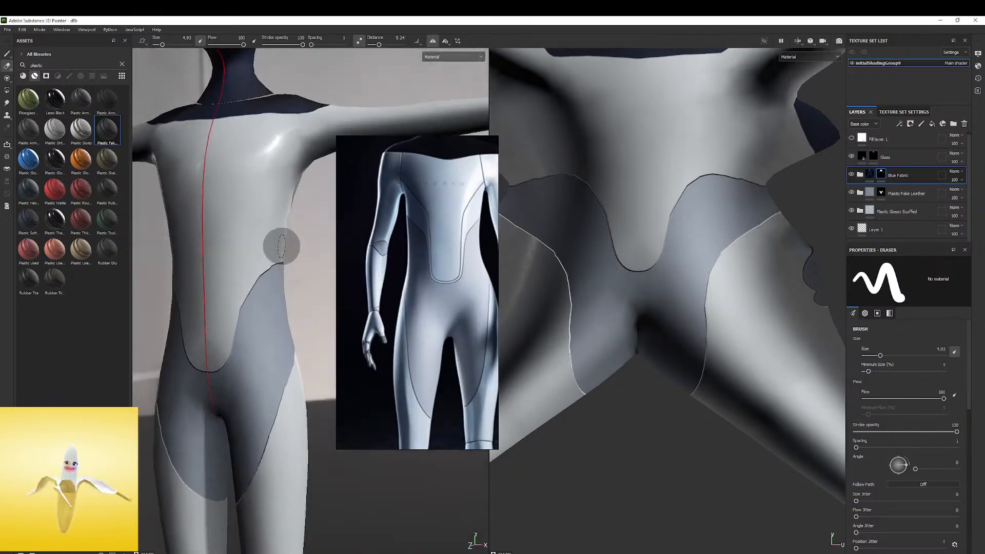
{"action": "left_click_drag", "start_coordinate": [282, 247], "coordinate": [269, 284], "text": "alt"}
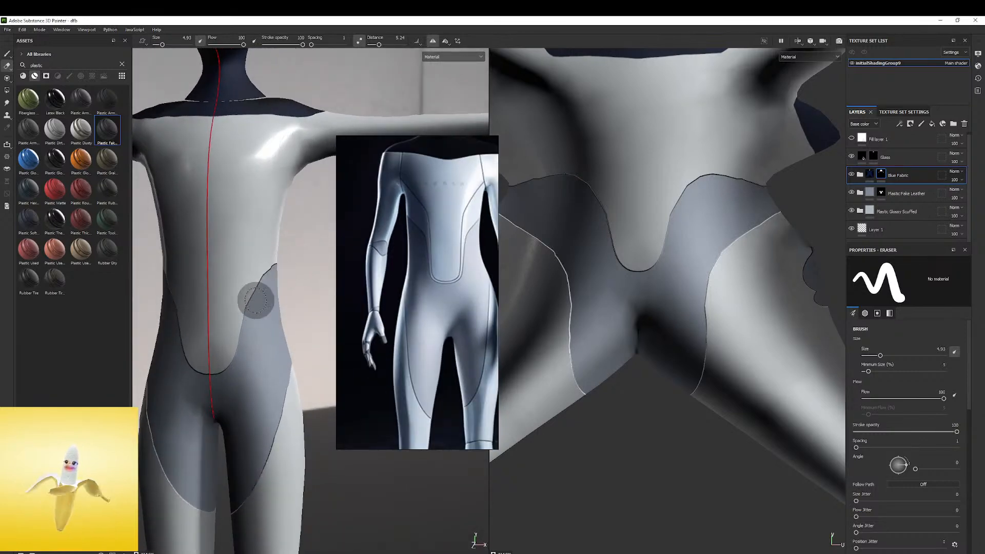
{"action": "left_click", "coordinate": [6, 53]}
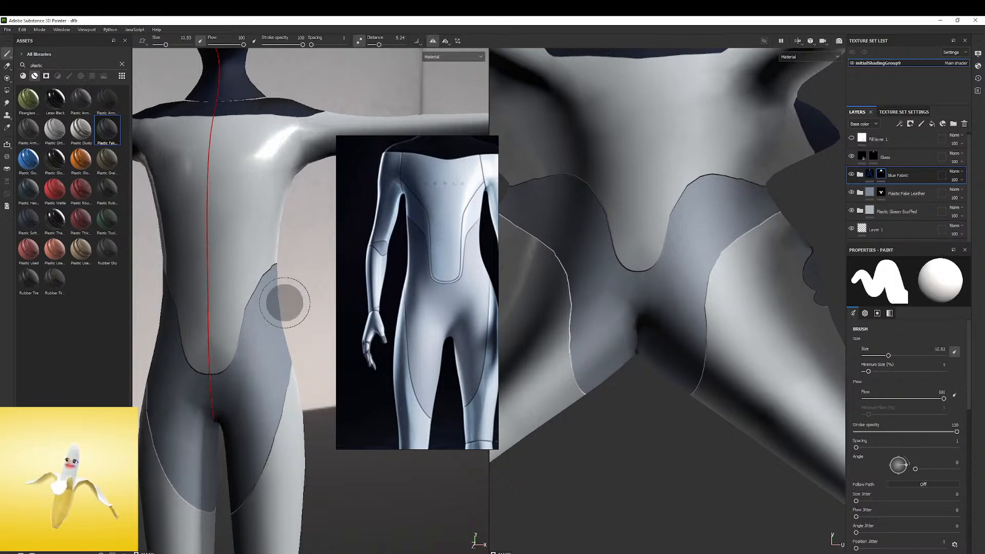
{"action": "left_click", "coordinate": [302, 229]}
{"action": "key", "text": "ctrl+z"}
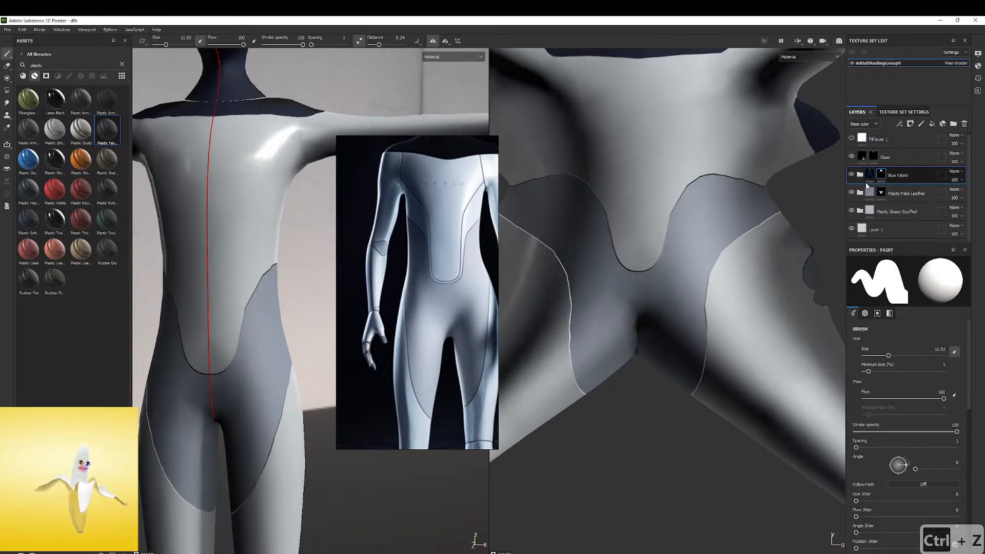
Make the Plastic Fake Leather mask active and reduce the brush size to 3.89, undoing the test strokes at the waist
{"action": "left_click", "coordinate": [882, 193]}
{"action": "mouse_move", "coordinate": [240, 290]}
{"action": "left_mouse_down"}
{"action": "mouse_move", "coordinate": [288, 257]}
{"action": "mouse_move", "coordinate": [244, 296]}
{"action": "left_mouse_up"}
{"action": "key", "text": "ctrl+z"}
{"action": "scroll", "coordinate": [243, 296], "scroll_direction": "up", "scroll_amount": 5}
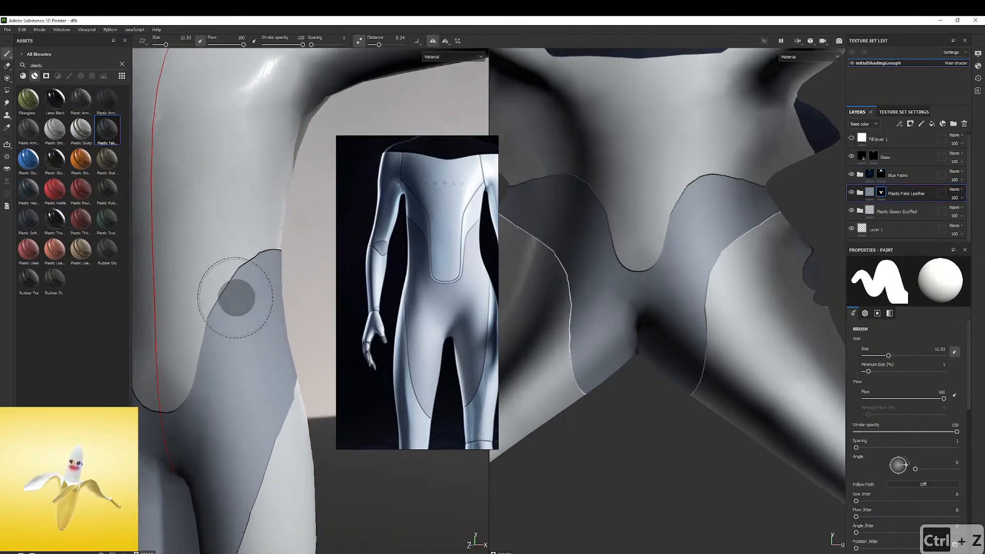
{"action": "key", "text": "bracketleft"}
{"action": "key", "text": "bracketleft"}
{"action": "key", "text": "bracketleft"}
{"action": "key", "text": "bracketleft"}
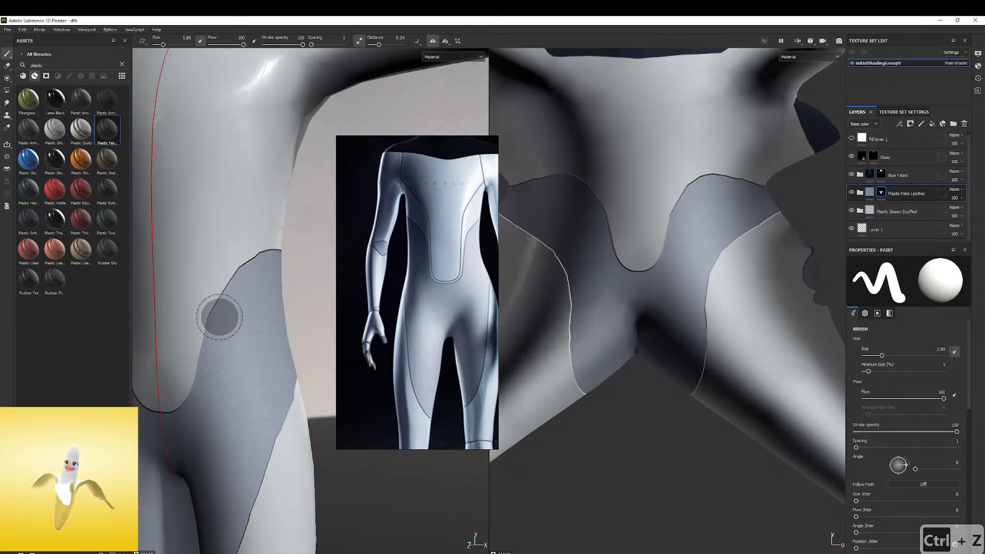
{"action": "key", "text": "ctrl+z"}
Paint Plastic Fake Leather up the side of the belly panel and outward across the waist, undoing the stray strokes
{"action": "left_click_drag", "start_coordinate": [229, 322], "coordinate": [242, 289]}
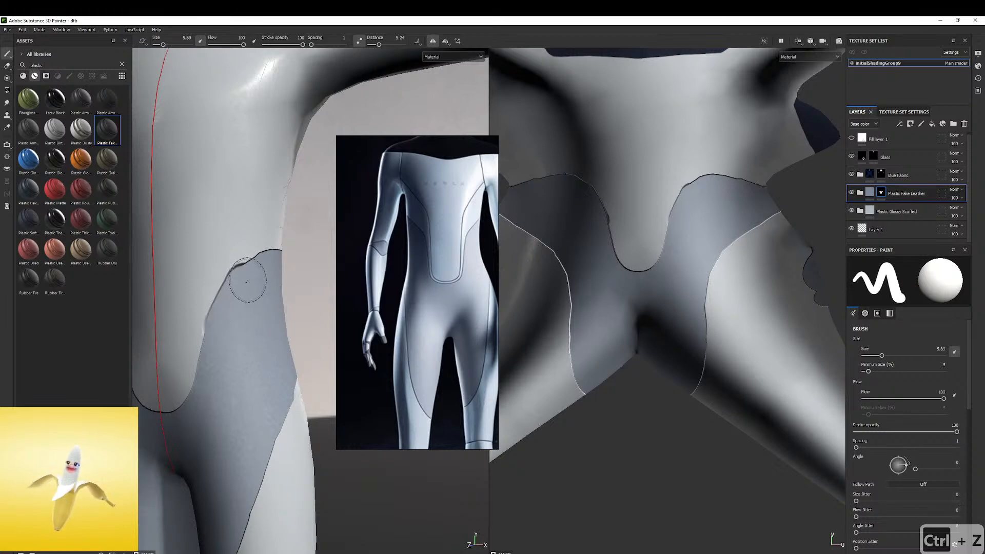
{"action": "mouse_move", "coordinate": [298, 264]}
{"action": "left_mouse_down", "text": "alt"}
{"action": "mouse_move", "coordinate": [236, 264]}
{"action": "mouse_move", "coordinate": [320, 261]}
{"action": "mouse_move", "coordinate": [238, 275]}
{"action": "mouse_move", "coordinate": [257, 264]}
{"action": "mouse_move", "coordinate": [263, 293]}
{"action": "mouse_move", "coordinate": [264, 247]}
{"action": "left_mouse_up", "text": "alt"}
{"action": "key", "text": "ctrl+z"}
{"action": "key", "text": "ctrl+z"}
{"action": "key", "text": "ctrl+z"}
{"action": "key", "text": "ctrl+z"}
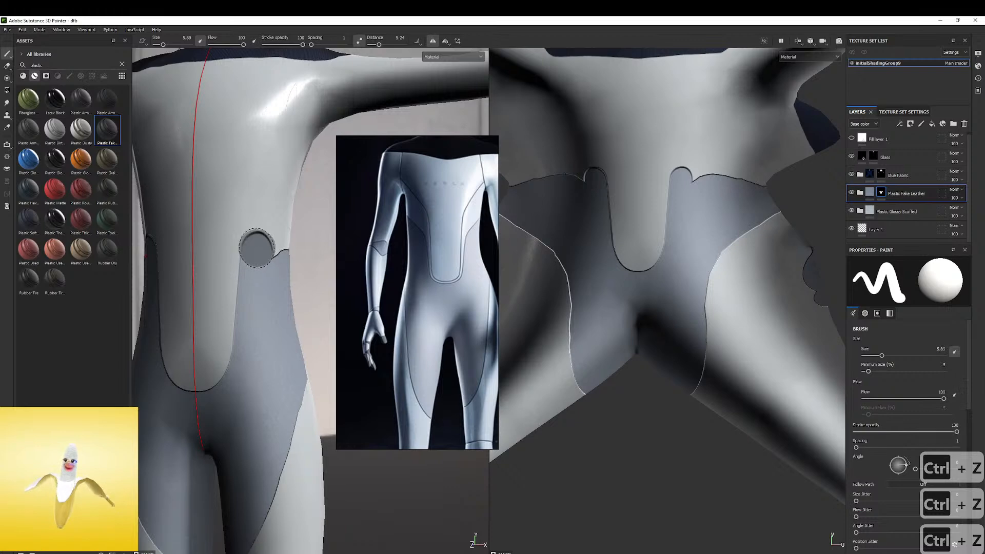
{"action": "left_click", "coordinate": [319, 221], "text": "shift"}
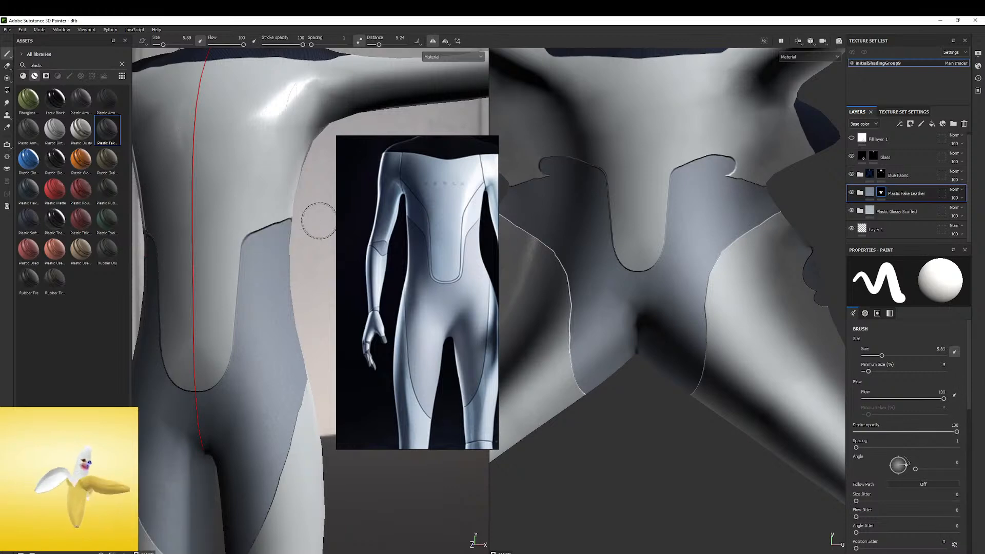
Compare the reshaped waist and belly panel outline with the torso seams in the reference from several angles
{"action": "scroll", "coordinate": [303, 233], "scroll_direction": "down", "scroll_amount": 3}
{"action": "mouse_move", "coordinate": [241, 256]}
{"action": "left_mouse_down", "text": "alt"}
{"action": "mouse_move", "coordinate": [268, 267]}
{"action": "mouse_move", "coordinate": [273, 257]}
{"action": "left_mouse_up", "text": "alt"}
{"action": "scroll", "coordinate": [275, 251], "scroll_direction": "down", "scroll_amount": 4}
{"action": "middle_click_drag", "start_coordinate": [275, 251], "coordinate": [292, 290], "text": "alt"}
{"action": "right_click_drag", "start_coordinate": [293, 293], "coordinate": [284, 273], "text": "shift"}
{"action": "middle_click_drag", "start_coordinate": [285, 272], "coordinate": [292, 250], "text": "alt"}
{"action": "left_click_drag", "start_coordinate": [291, 250], "coordinate": [310, 249], "text": "alt"}
{"action": "middle_click_drag", "start_coordinate": [310, 248], "coordinate": [308, 189], "text": "alt"}
{"action": "left_click_drag", "start_coordinate": [309, 224], "coordinate": [273, 225], "text": "alt"}
{"action": "scroll", "coordinate": [291, 213], "scroll_direction": "up", "scroll_amount": 3}
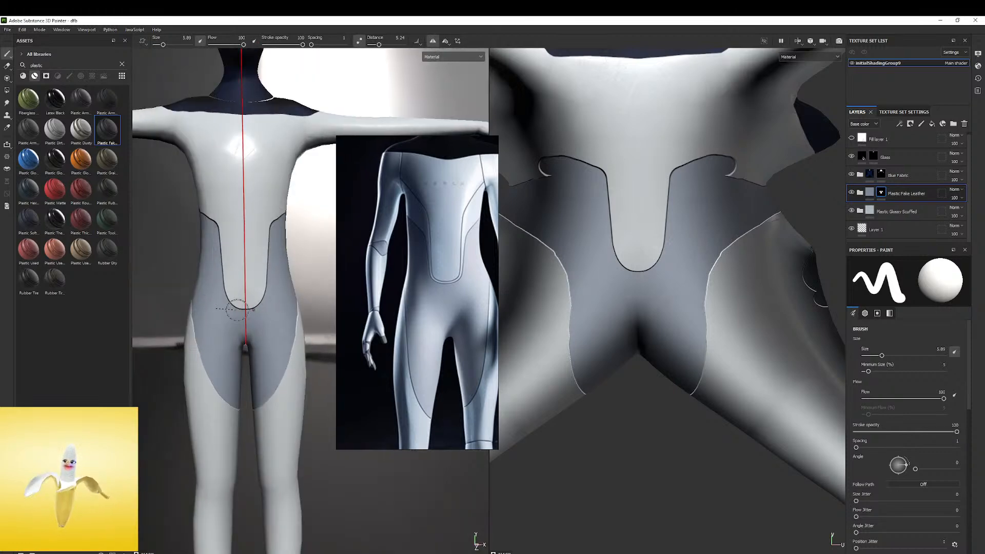
Reshape the belly panel's rounded lower end with Plastic Fake Leather strokes to follow the reference, undoing the uneven strokes
{"action": "key", "text": "ctrl+z"}
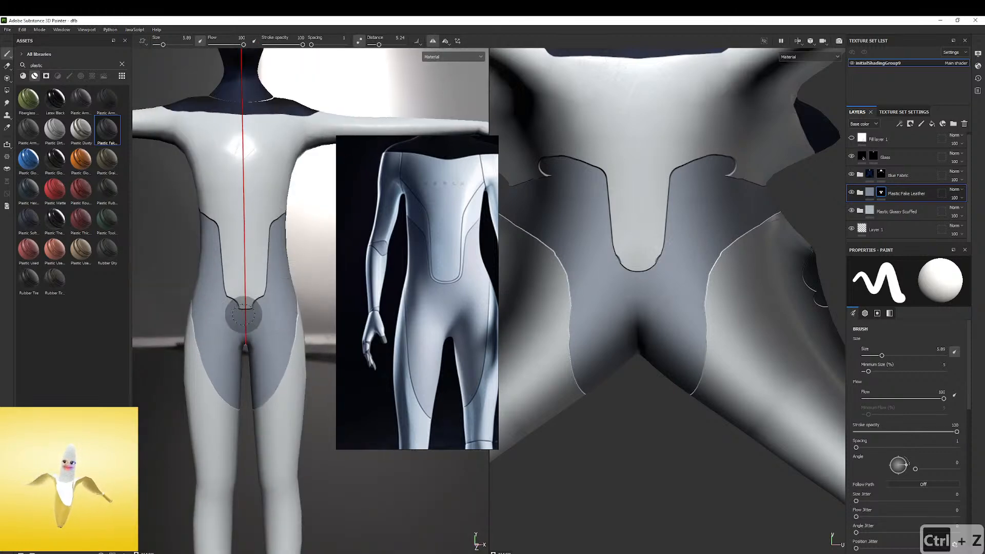
{"action": "scroll", "coordinate": [255, 300], "scroll_direction": "up", "scroll_amount": 2}
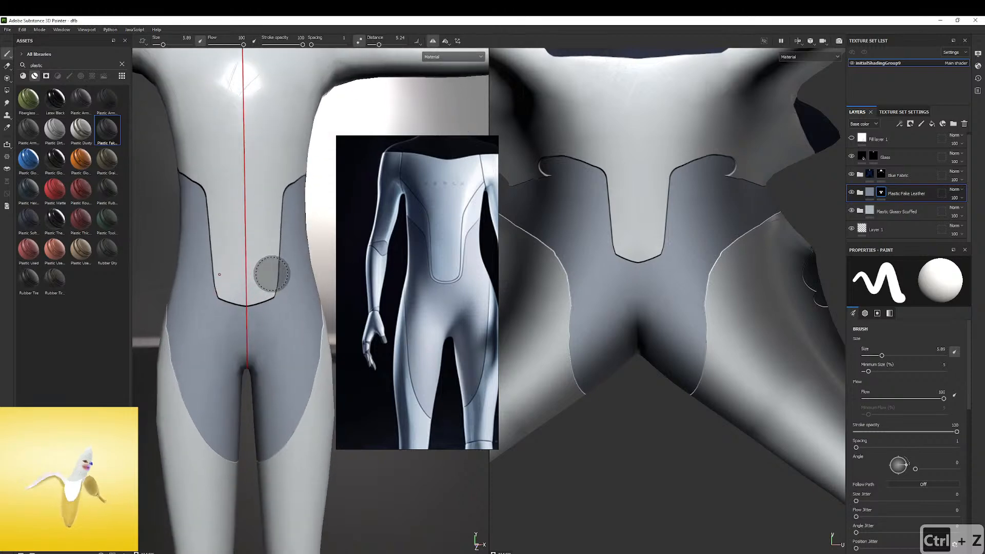
{"action": "key", "text": "ctrl+z"}
{"action": "scroll", "coordinate": [444, 256], "scroll_direction": "up", "scroll_amount": 4}
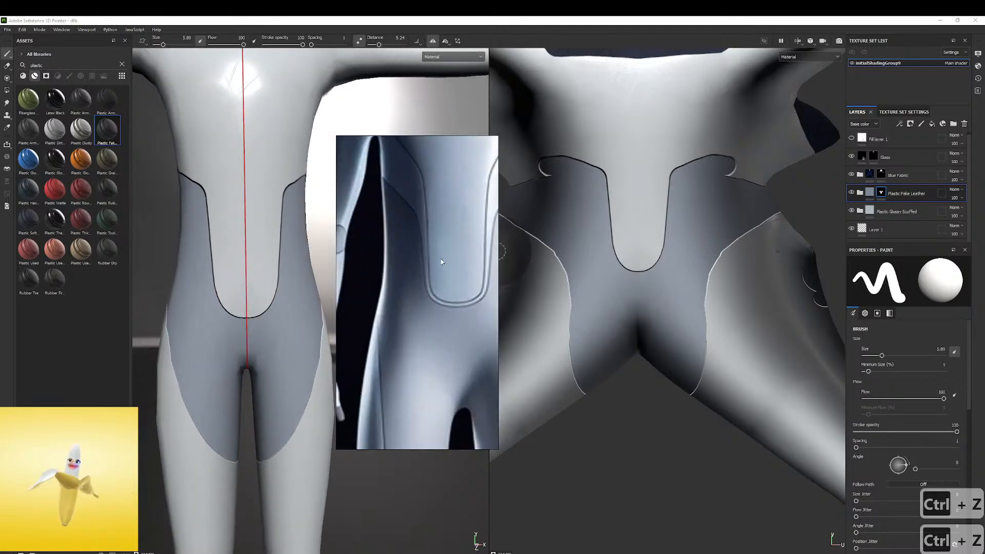
{"action": "middle_click_drag", "start_coordinate": [246, 303], "coordinate": [227, 303]}
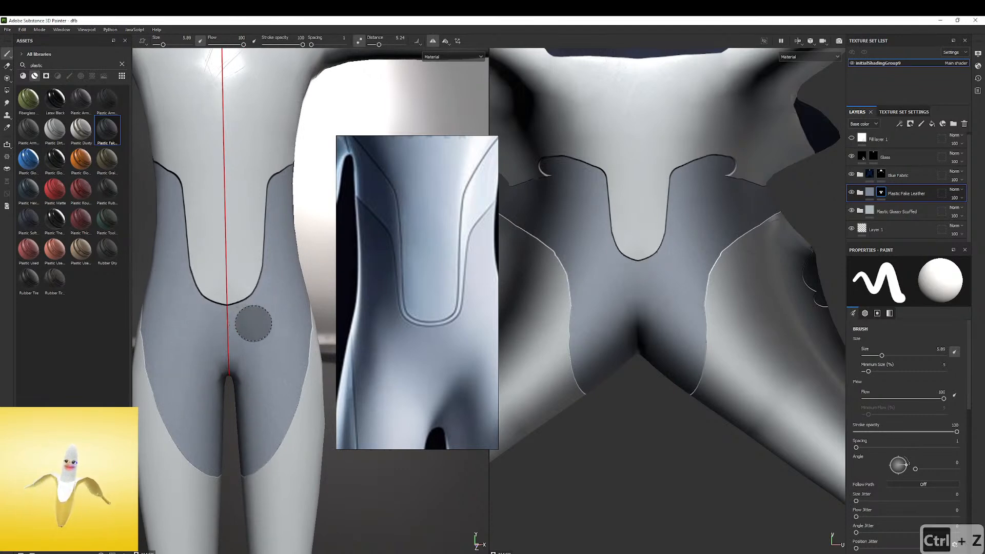
{"action": "key", "text": "ctrl+z"}
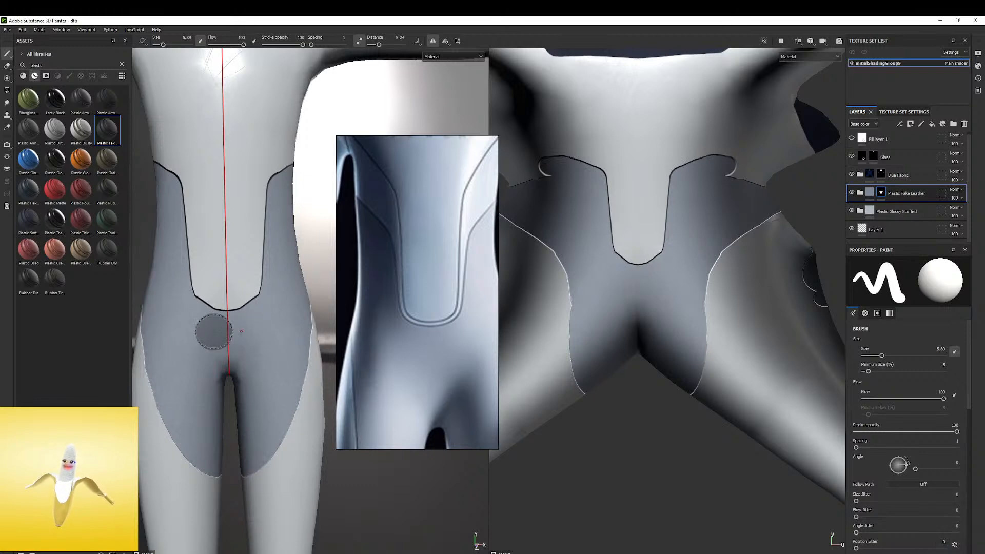
{"action": "key", "text": "ctrl+z"}
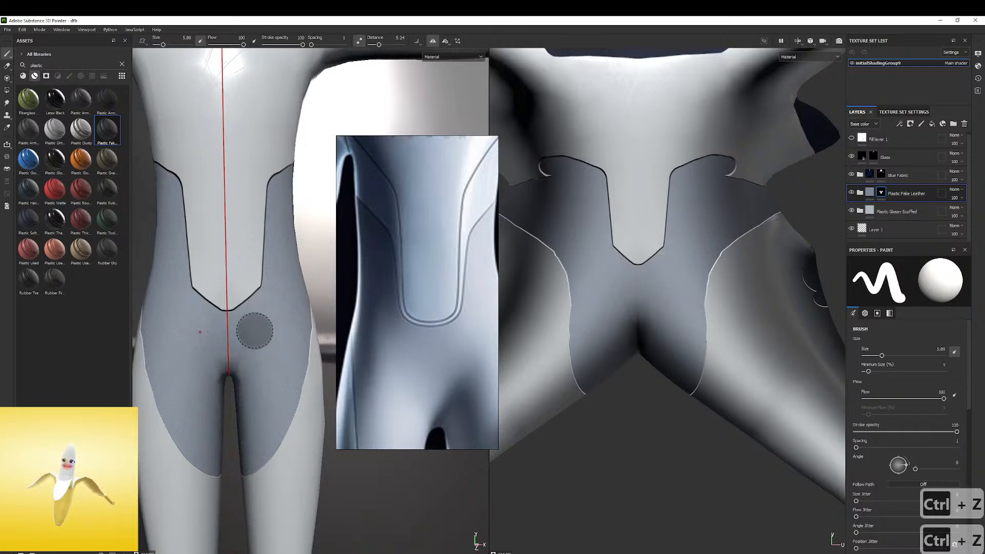
{"action": "key", "text": "ctrl+z"}
Paint Plastic Fake Leather over the notches at the sides of the back waist and along the inner-thigh strips to smooth their outlines
{"action": "right_click_drag", "start_coordinate": [312, 279], "coordinate": [172, 277], "text": "alt"}
{"action": "mouse_move", "coordinate": [226, 267]}
{"action": "left_mouse_down", "text": "alt"}
{"action": "mouse_move", "coordinate": [166, 253]}
{"action": "mouse_move", "coordinate": [214, 259]}
{"action": "mouse_move", "coordinate": [176, 246]}
{"action": "mouse_move", "coordinate": [265, 235]}
{"action": "mouse_move", "coordinate": [245, 239]}
{"action": "left_mouse_up", "text": "alt"}
{"action": "right_click_drag", "start_coordinate": [245, 239], "coordinate": [277, 229], "text": "shift"}
{"action": "middle_click_drag", "start_coordinate": [277, 229], "coordinate": [244, 239], "text": "alt"}
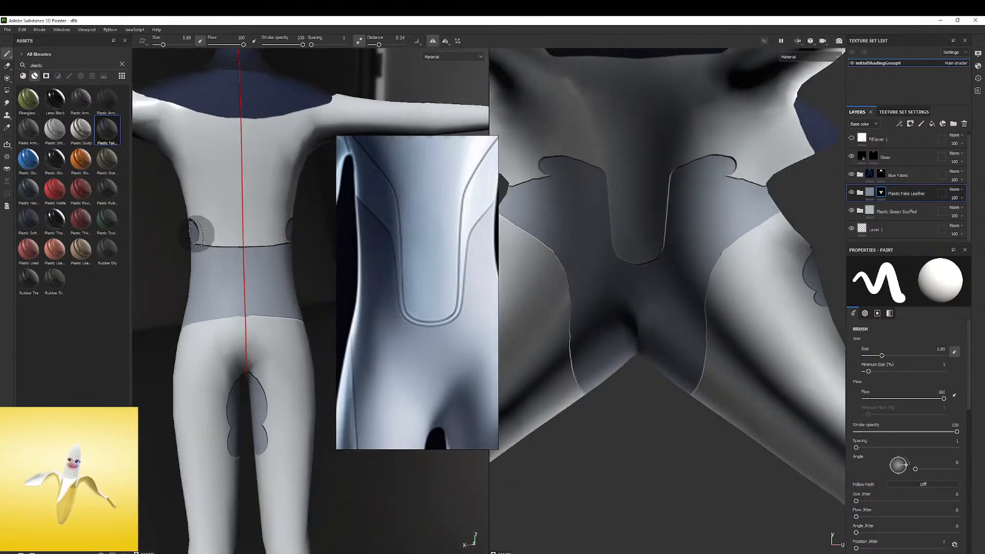
{"action": "mouse_move", "coordinate": [286, 239]}
{"action": "left_mouse_down", "text": "alt"}
{"action": "mouse_move", "coordinate": [170, 242]}
{"action": "mouse_move", "coordinate": [222, 306]}
{"action": "mouse_move", "coordinate": [189, 286]}
{"action": "mouse_move", "coordinate": [220, 308]}
{"action": "mouse_move", "coordinate": [230, 344]}
{"action": "left_mouse_up", "text": "alt"}
{"action": "middle_click_drag", "start_coordinate": [231, 344], "coordinate": [221, 259], "text": "alt"}
{"action": "mouse_move", "coordinate": [221, 260]}
{"action": "right_mouse_down", "text": "alt"}
{"action": "mouse_move", "coordinate": [216, 266]}
{"action": "mouse_move", "coordinate": [243, 225]}
{"action": "right_mouse_up", "text": "alt"}
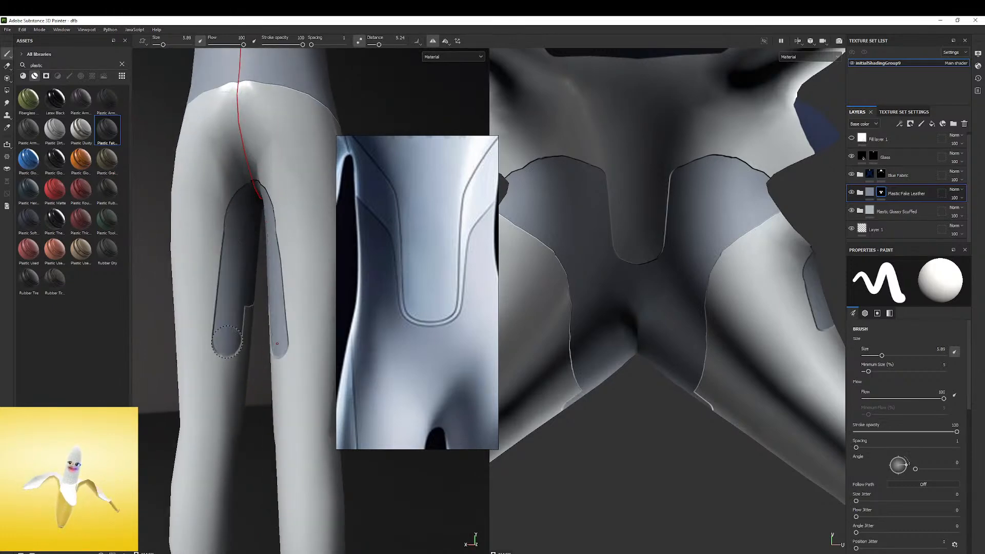
Extend the pointed lower ends of the front thigh panels so they join the inner-thigh strips with a smooth outline
{"action": "left_click_drag", "start_coordinate": [254, 291], "coordinate": [624, 283], "text": "alt"}
{"action": "middle_click_drag", "start_coordinate": [279, 291], "coordinate": [285, 300], "text": "alt"}
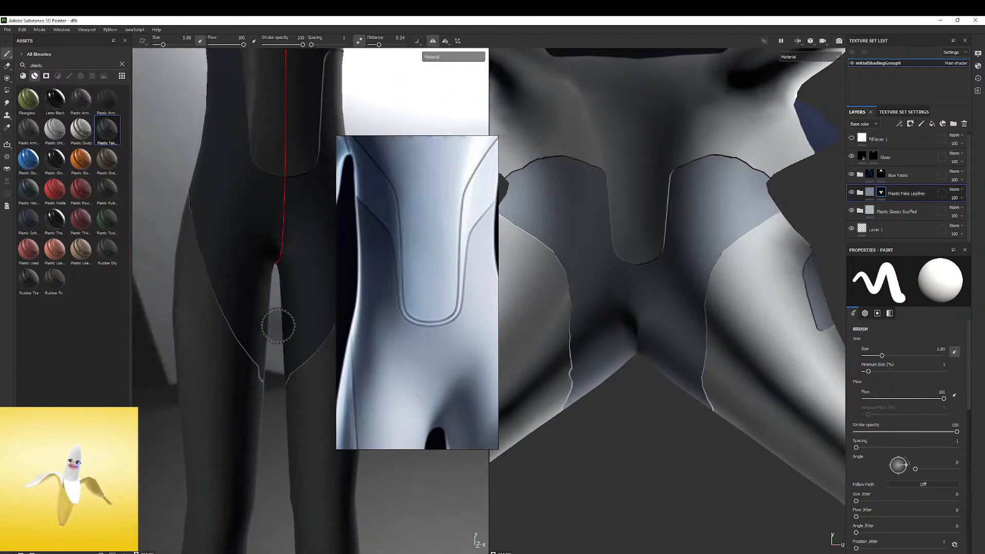
{"action": "scroll", "coordinate": [285, 300], "scroll_direction": "down", "scroll_amount": 5}
{"action": "right_click_drag", "start_coordinate": [258, 300], "coordinate": [246, 308], "text": "shift"}
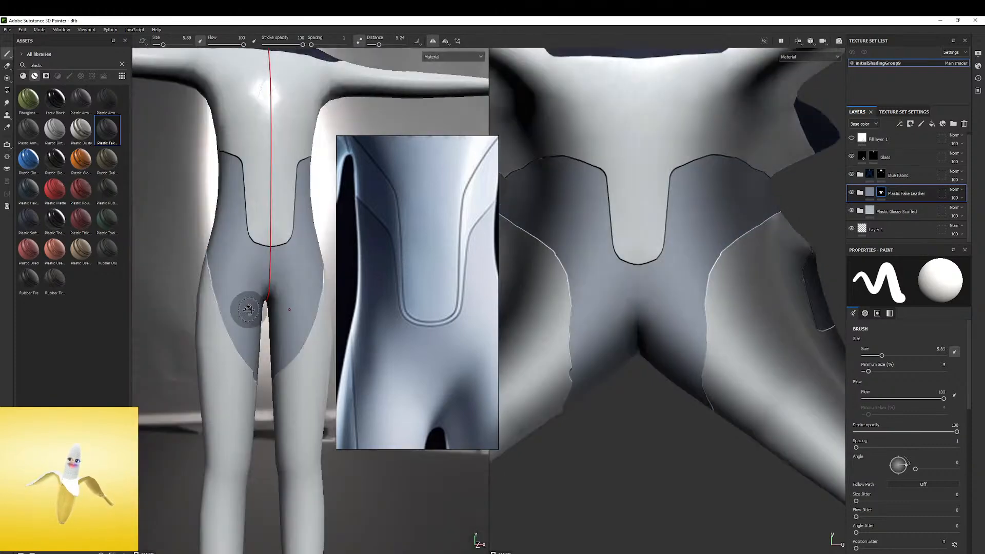
{"action": "left_click_drag", "start_coordinate": [246, 308], "coordinate": [208, 306], "text": "alt"}
{"action": "right_click_drag", "start_coordinate": [208, 307], "coordinate": [346, 297], "text": "alt"}
{"action": "middle_click_drag", "start_coordinate": [234, 327], "coordinate": [228, 263], "text": "alt"}
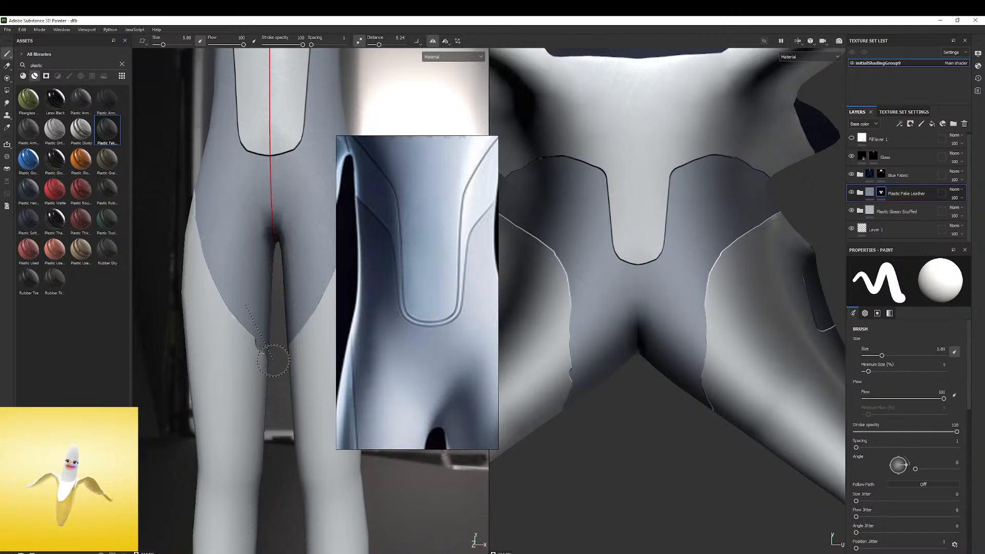
{"action": "left_click_drag", "start_coordinate": [281, 310], "coordinate": [273, 285], "text": "alt"}
{"action": "right_click_drag", "start_coordinate": [273, 286], "coordinate": [233, 286], "text": "shift"}
{"action": "middle_click_drag", "start_coordinate": [233, 286], "coordinate": [271, 257], "text": "alt"}
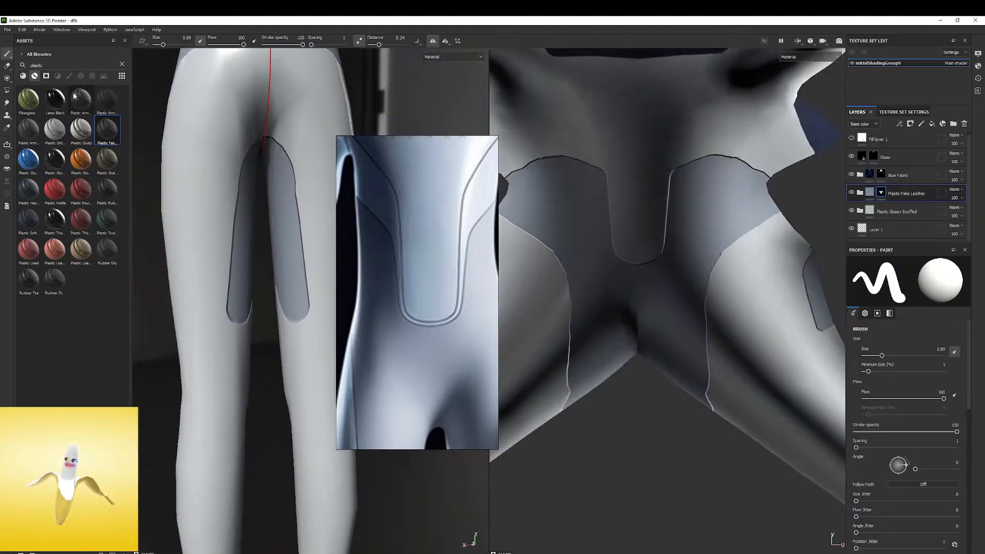
Taper the lower ends of the inner-thigh strips with the eraser, increasing the lazy mouse distance and undoing the uneven strokes
{"action": "left_click", "coordinate": [8, 67]}
{"action": "left_click_drag", "start_coordinate": [235, 297], "coordinate": [223, 326], "text": "alt"}
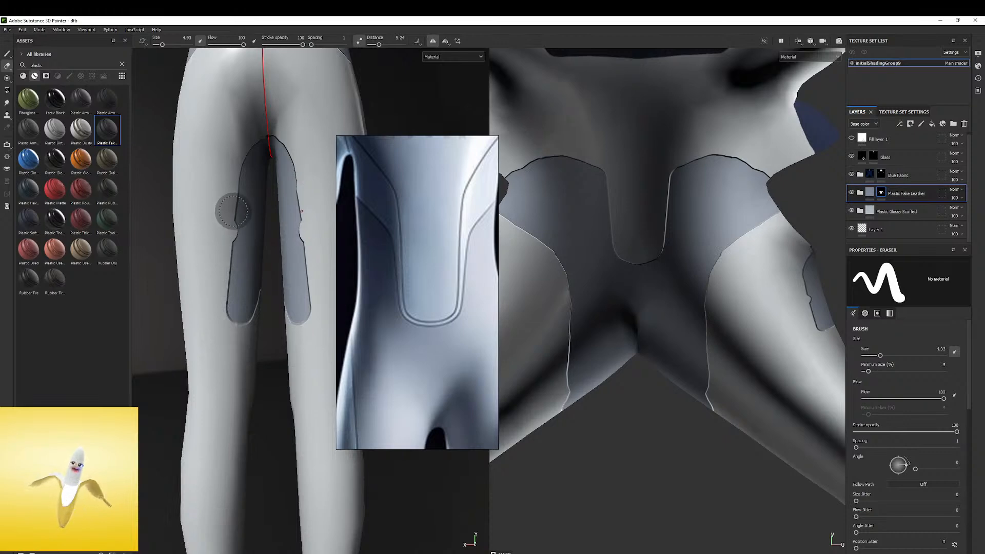
{"action": "left_click_drag", "start_coordinate": [226, 322], "coordinate": [196, 318], "text": "alt"}
{"action": "key", "text": "ctrl+z"}
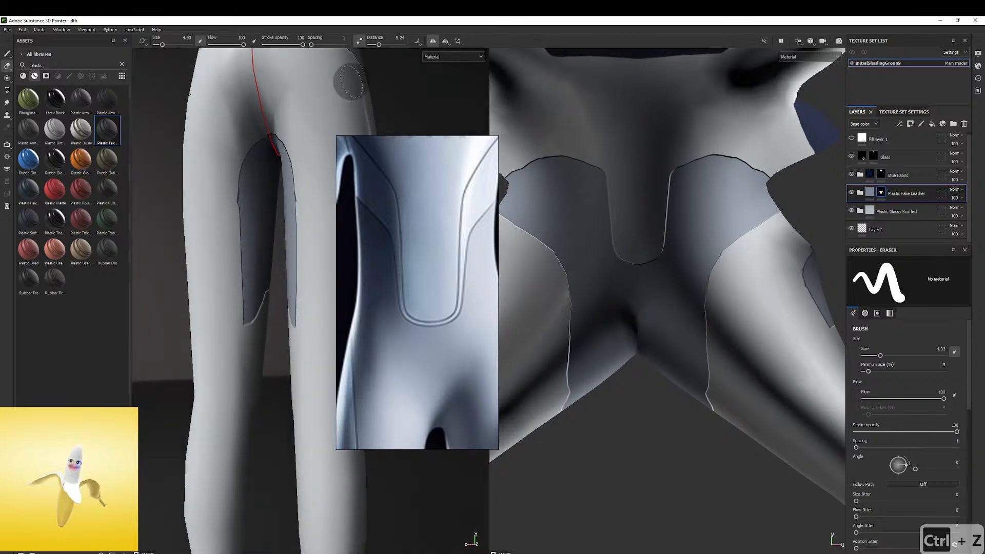
{"action": "left_click_drag", "start_coordinate": [382, 45], "coordinate": [384, 45]}
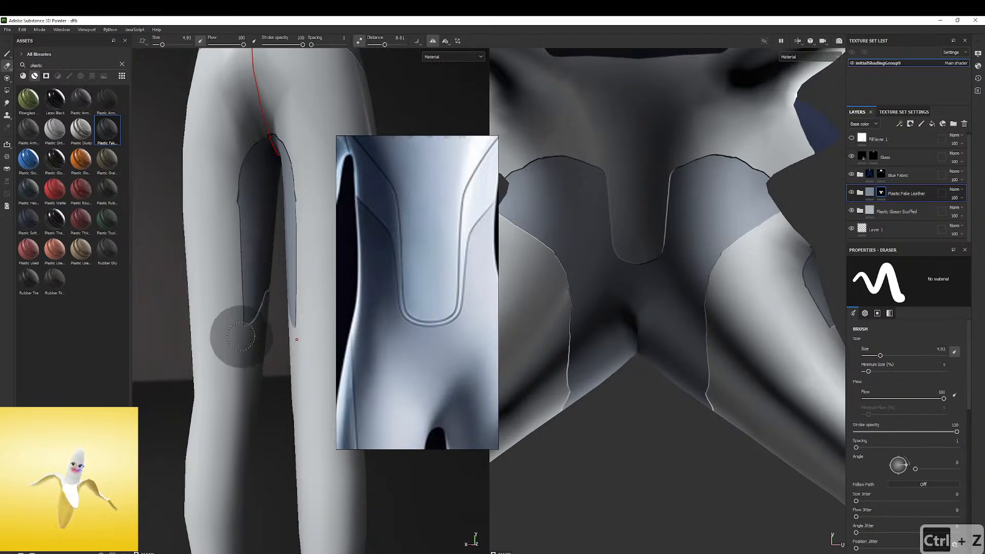
{"action": "key", "text": "ctrl+z"}
{"action": "mouse_move", "coordinate": [236, 337]}
{"action": "left_mouse_down", "text": "alt"}
{"action": "mouse_move", "coordinate": [123, 337]}
{"action": "mouse_move", "coordinate": [165, 276]}
{"action": "mouse_move", "coordinate": [337, 314]}
{"action": "left_mouse_up", "text": "alt"}
Check the whole body from several angles and examine the chest and shoulder seams in the reference image
{"action": "left_click_drag", "start_coordinate": [277, 295], "coordinate": [235, 323], "text": "alt"}
{"action": "mouse_move", "coordinate": [235, 324]}
{"action": "right_mouse_down", "text": "shift"}
{"action": "mouse_move", "coordinate": [205, 313]}
{"action": "mouse_move", "coordinate": [225, 314]}
{"action": "right_mouse_up", "text": "shift"}
{"action": "left_click_drag", "start_coordinate": [226, 314], "coordinate": [244, 370], "text": "alt"}
{"action": "right_click_drag", "start_coordinate": [244, 370], "coordinate": [220, 297], "text": "alt"}
{"action": "left_click_drag", "start_coordinate": [221, 297], "coordinate": [146, 288], "text": "alt"}
{"action": "right_click_drag", "start_coordinate": [145, 288], "coordinate": [173, 245], "text": "alt"}
{"action": "left_click_drag", "start_coordinate": [174, 245], "coordinate": [236, 241], "text": "alt"}
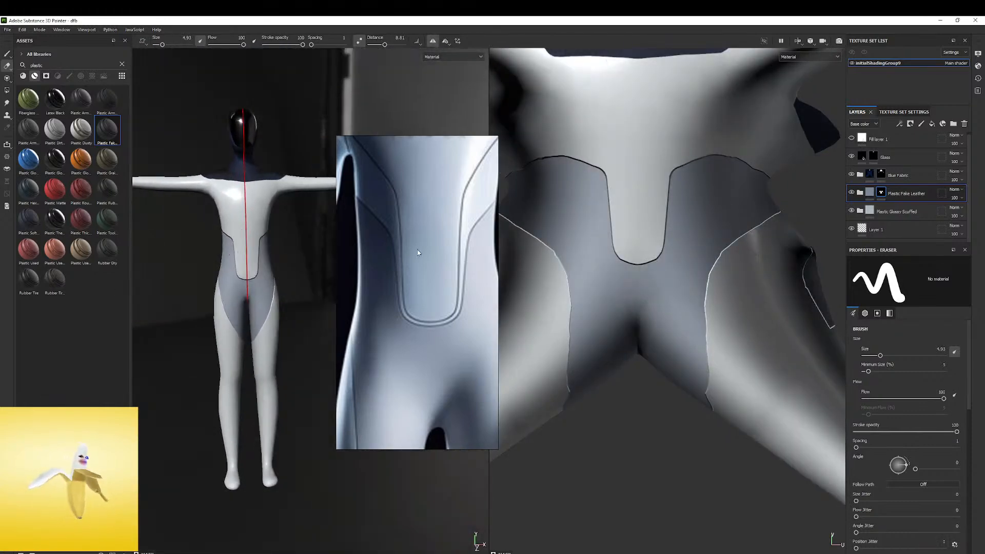
{"action": "scroll", "coordinate": [417, 249], "scroll_direction": "down", "scroll_amount": 4}
{"action": "scroll", "coordinate": [418, 200], "scroll_direction": "up", "scroll_amount": 6}
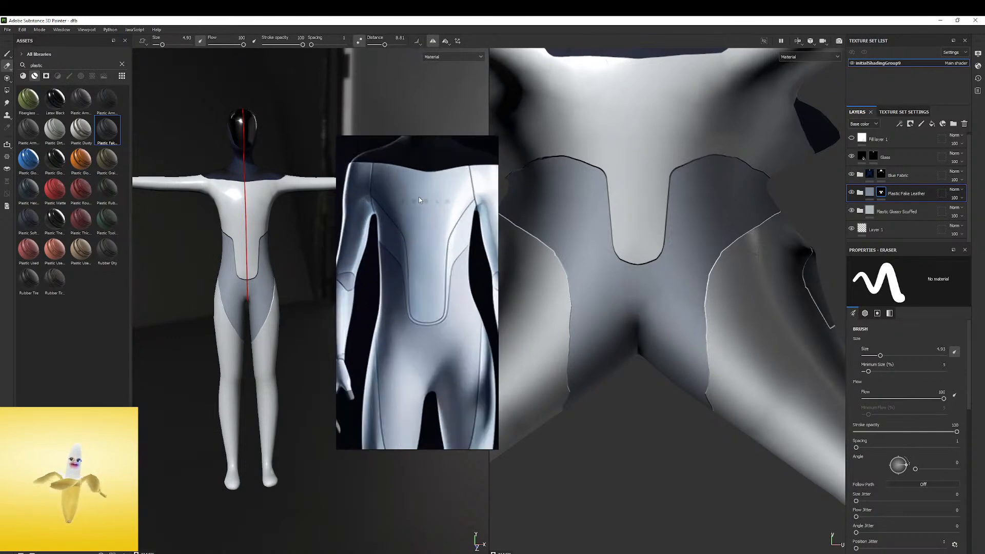
{"action": "scroll", "coordinate": [442, 208], "scroll_direction": "down", "scroll_amount": 3}
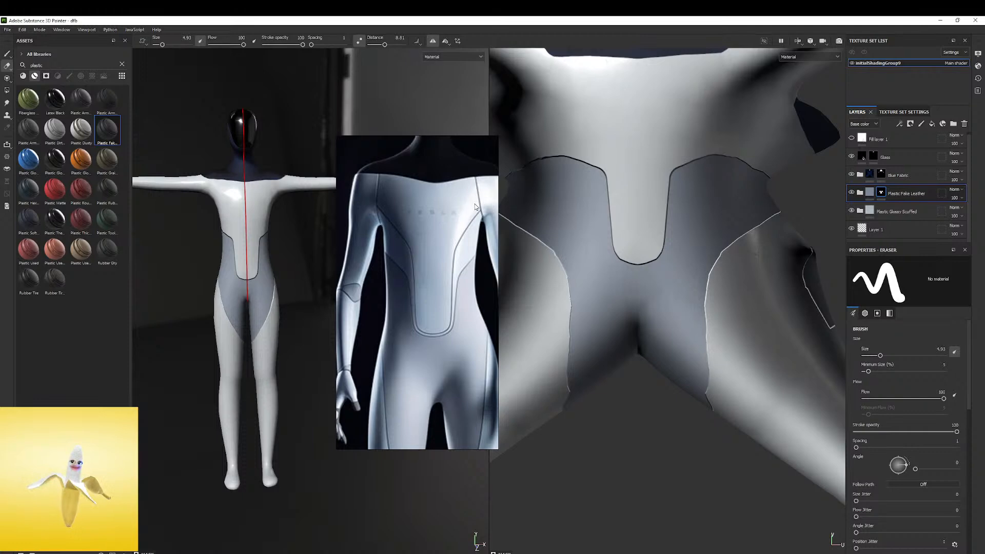
{"action": "scroll", "coordinate": [475, 210], "scroll_direction": "up", "scroll_amount": 2}
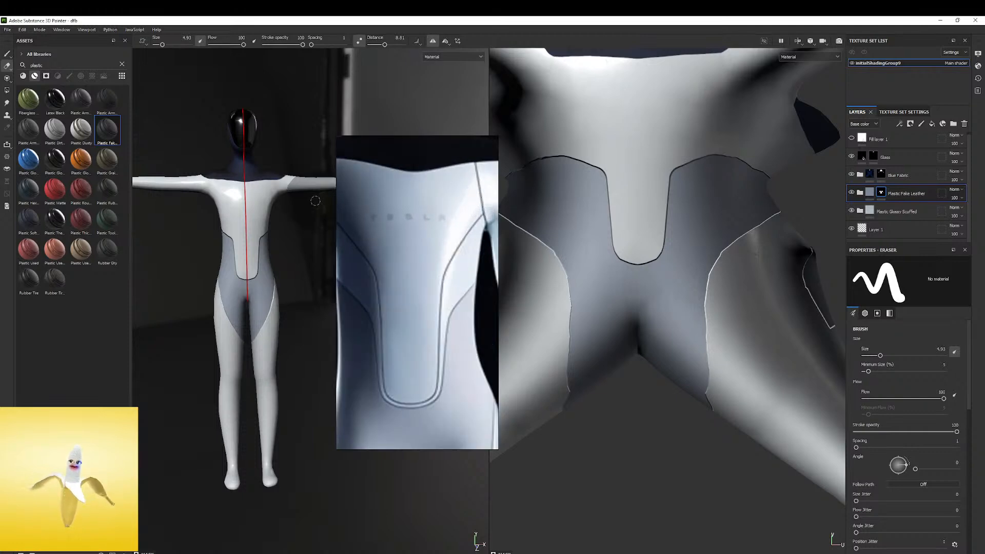
{"action": "scroll", "coordinate": [318, 202], "scroll_direction": "down", "scroll_amount": 1}
{"action": "scroll", "coordinate": [391, 194], "scroll_direction": "down", "scroll_amount": 2}
{"action": "scroll", "coordinate": [248, 193], "scroll_direction": "up", "scroll_amount": 2}
Switch to the paint brush at size 0.5 and undo the test strokes on the upper torso
{"action": "middle_click_drag", "start_coordinate": [267, 213], "coordinate": [240, 239], "text": "alt"}
{"action": "scroll", "coordinate": [224, 222], "scroll_direction": "up", "scroll_amount": 4}
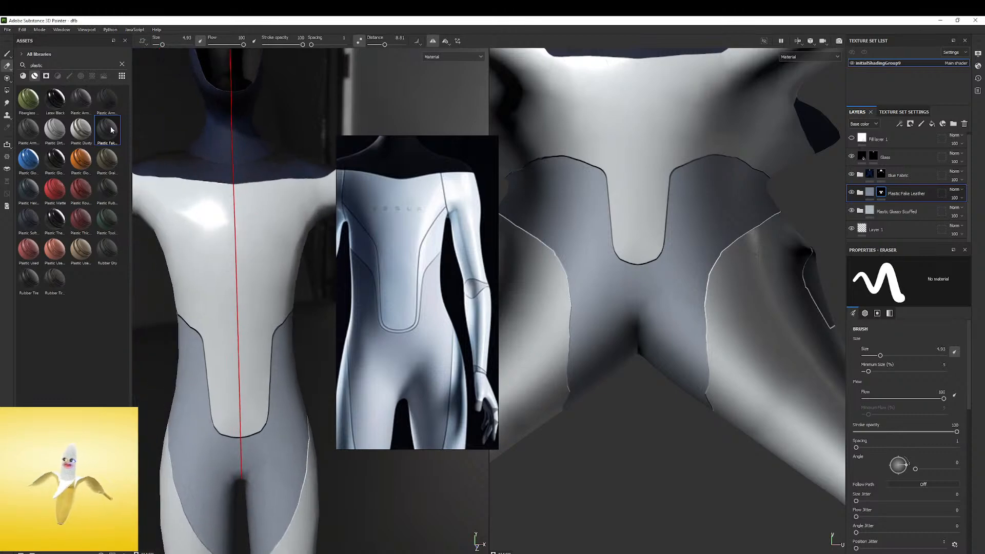
{"action": "left_click", "coordinate": [7, 54]}
{"action": "left_click_drag", "start_coordinate": [263, 195], "coordinate": [270, 272]}
{"action": "key", "text": "ctrl+z"}
{"action": "right_click_drag", "start_coordinate": [275, 216], "coordinate": [277, 216], "text": "ctrl"}
{"action": "left_click_drag", "start_coordinate": [280, 189], "coordinate": [285, 299]}
{"action": "key", "text": "ctrl+z"}
{"action": "mouse_move", "coordinate": [274, 189]}
{"action": "left_mouse_down"}
{"action": "mouse_move", "coordinate": [226, 333]}
{"action": "mouse_move", "coordinate": [304, 214]}
{"action": "left_mouse_up"}
{"action": "key", "text": "ctrl+z"}
Try to draw a thin straight seam in the UV view from the collar corner down the side of the chest, and undo it
{"action": "mouse_move", "coordinate": [265, 250]}
{"action": "left_mouse_down", "text": "alt"}
{"action": "mouse_move", "coordinate": [258, 234]}
{"action": "mouse_move", "coordinate": [203, 211]}
{"action": "mouse_move", "coordinate": [235, 207]}
{"action": "mouse_move", "coordinate": [200, 210]}
{"action": "left_mouse_up", "text": "alt"}
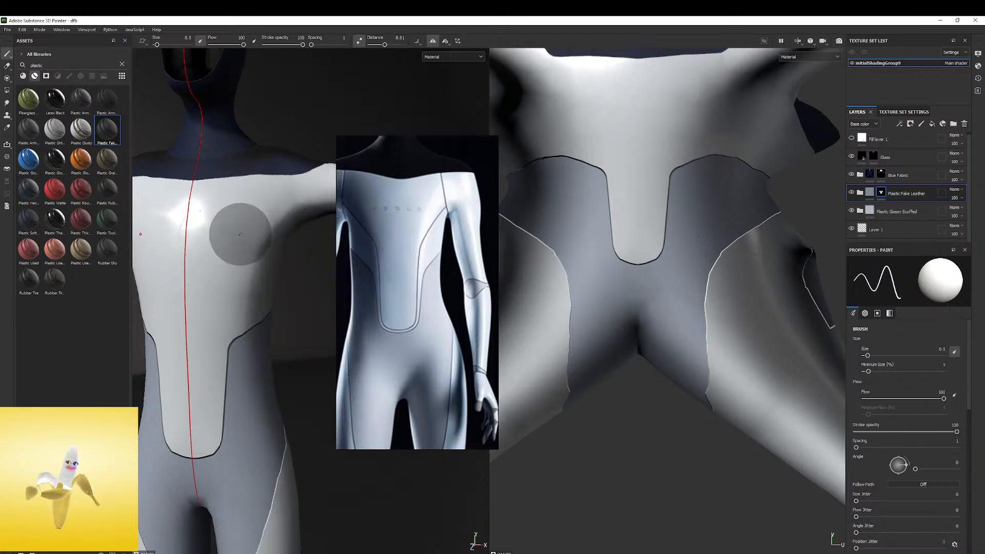
{"action": "left_click_drag", "start_coordinate": [238, 235], "coordinate": [260, 235], "text": "alt"}
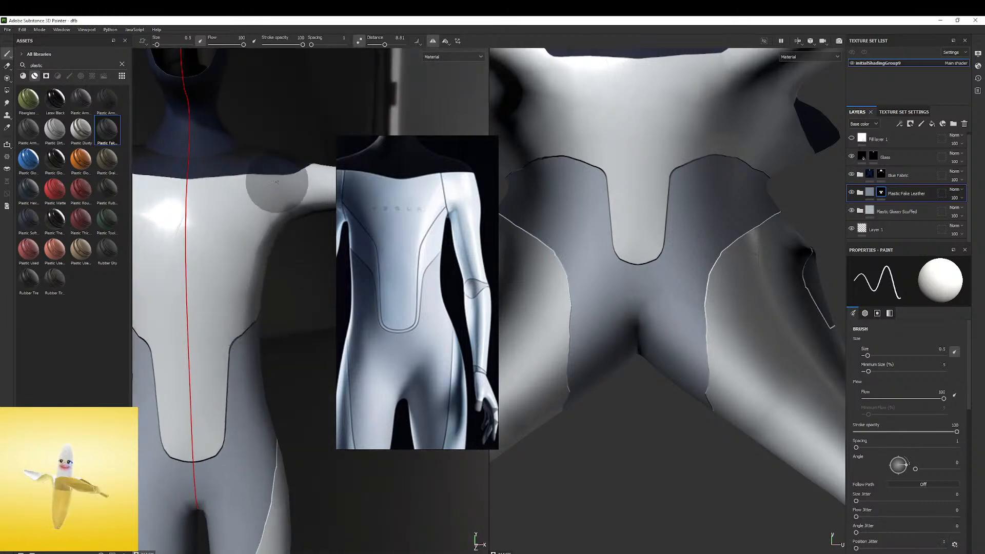
{"action": "mouse_move", "coordinate": [273, 176]}
{"action": "left_mouse_down", "text": "alt"}
{"action": "mouse_move", "coordinate": [174, 159]}
{"action": "mouse_move", "coordinate": [223, 162]}
{"action": "left_mouse_up", "text": "alt"}
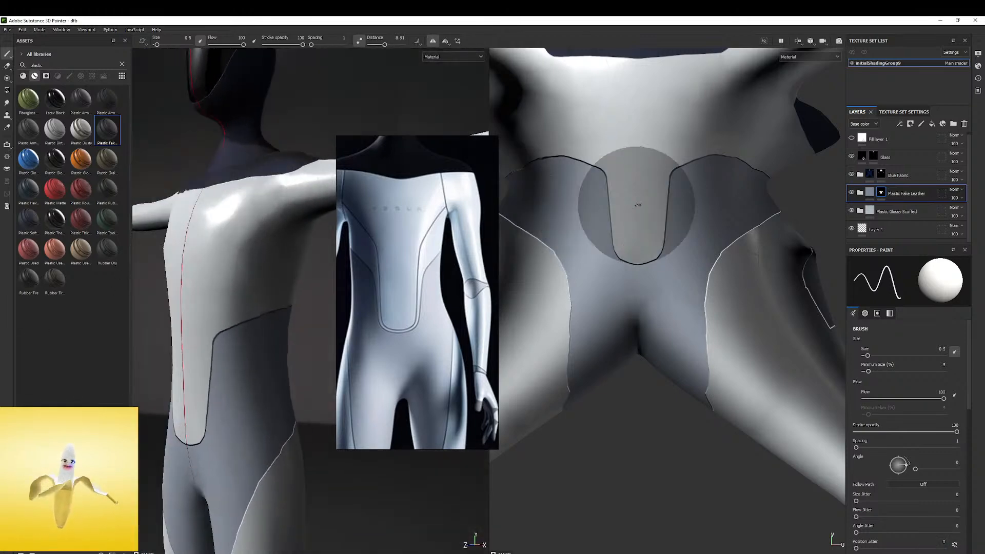
{"action": "scroll", "coordinate": [717, 214], "scroll_direction": "down", "scroll_amount": 6}
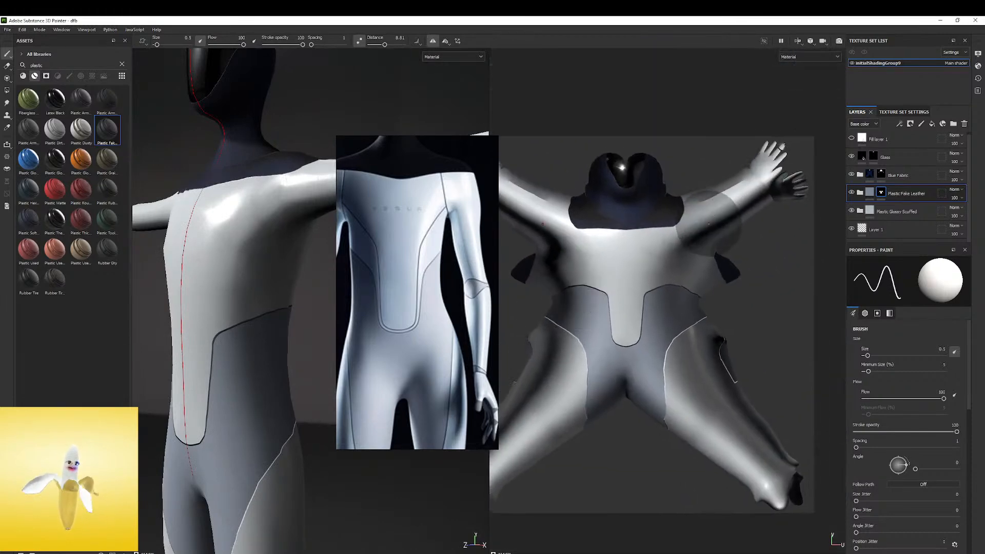
{"action": "scroll", "coordinate": [717, 214], "scroll_direction": "up", "scroll_amount": 1}
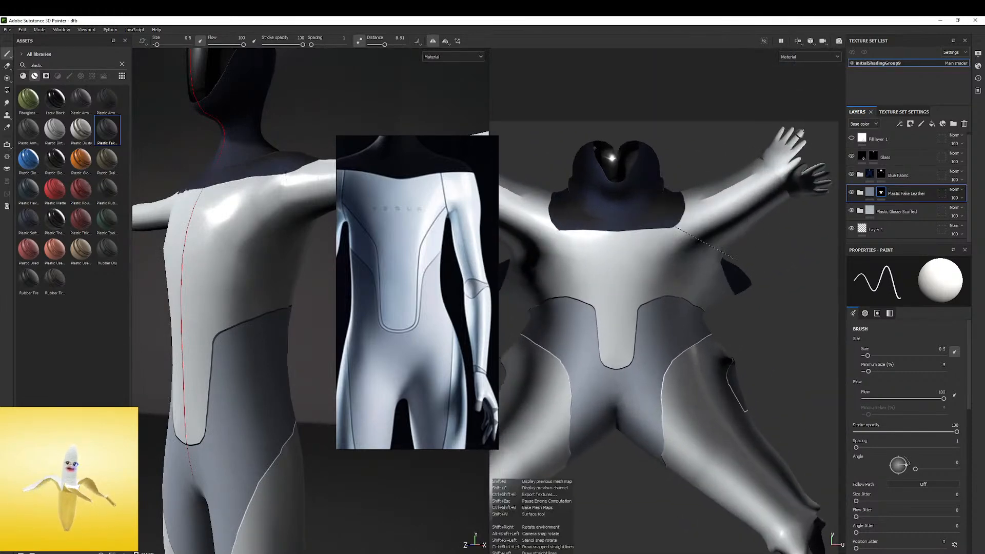
{"action": "left_click_drag", "start_coordinate": [218, 180], "coordinate": [315, 168], "text": "alt"}
{"action": "key", "text": "ctrl+z"}
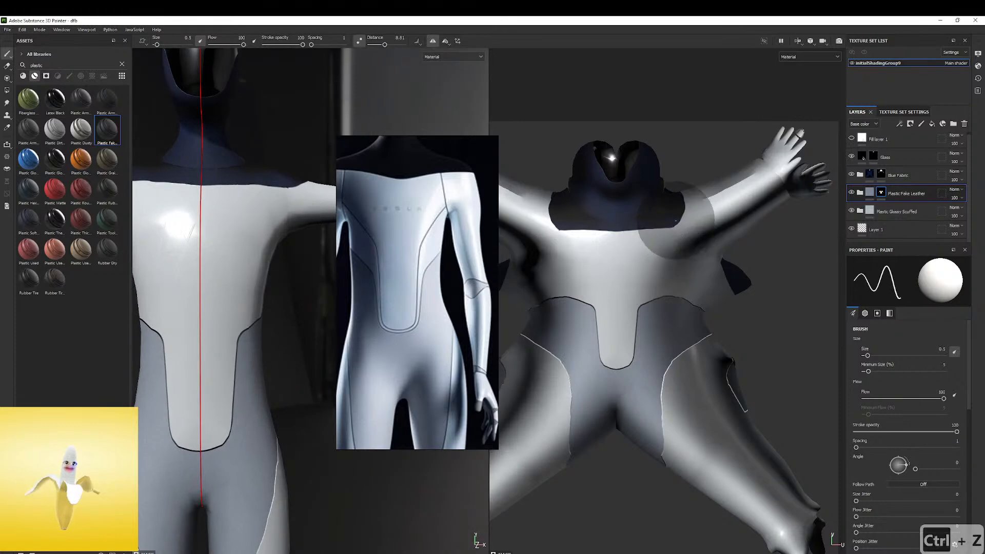
{"action": "left_click_drag", "start_coordinate": [675, 225], "coordinate": [709, 310]}
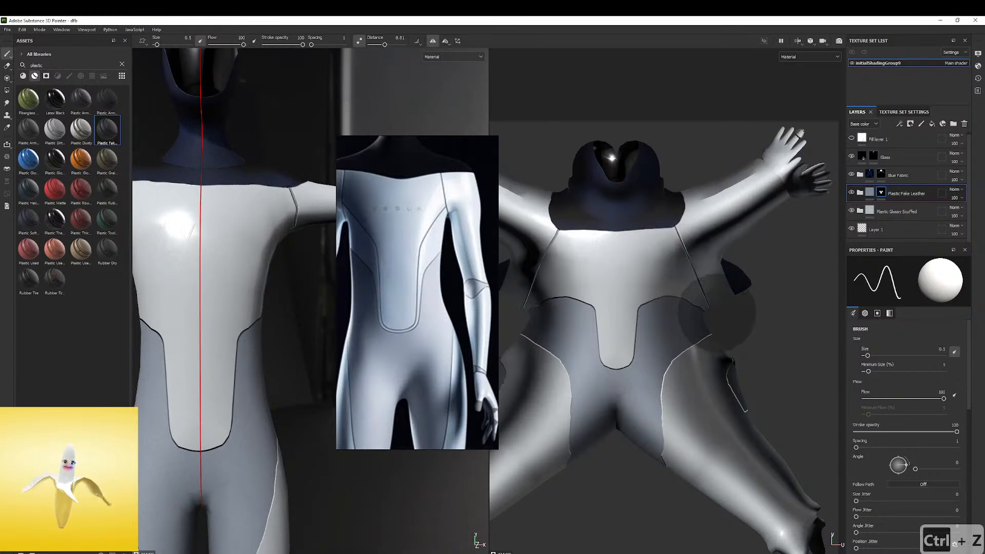
{"action": "mouse_move", "coordinate": [237, 185]}
{"action": "left_mouse_down", "text": "alt"}
{"action": "mouse_move", "coordinate": [433, 93]}
{"action": "mouse_move", "coordinate": [359, 154]}
{"action": "mouse_move", "coordinate": [285, 178]}
{"action": "left_mouse_up", "text": "alt"}
{"action": "key", "text": "ctrl+z"}
Try short seam strokes on the shoulder beside the collar to find the seam's path, and undo them
{"action": "left_click_drag", "start_coordinate": [237, 233], "coordinate": [226, 239]}
{"action": "mouse_move", "coordinate": [226, 239]}
{"action": "left_mouse_down", "text": "alt"}
{"action": "mouse_move", "coordinate": [275, 226]}
{"action": "mouse_move", "coordinate": [359, 227]}
{"action": "left_mouse_up", "text": "alt"}
{"action": "left_click_drag", "start_coordinate": [213, 170], "coordinate": [234, 208]}
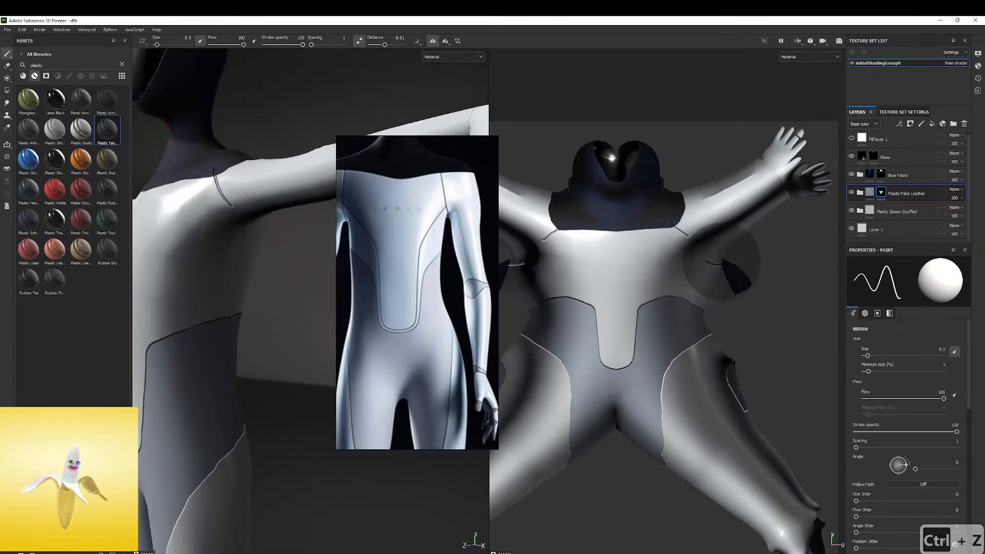
{"action": "scroll", "coordinate": [717, 254], "scroll_direction": "up", "scroll_amount": 3}
{"action": "right_click_drag", "start_coordinate": [893, 252], "coordinate": [950, 252], "text": "alt"}
{"action": "middle_click_drag", "start_coordinate": [760, 281], "coordinate": [747, 283], "text": "alt"}
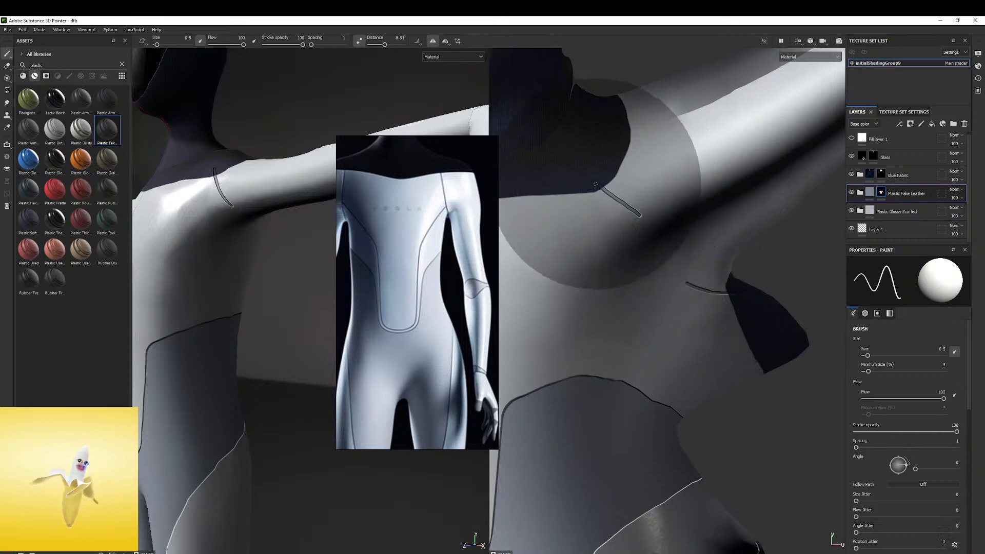
{"action": "key", "text": "ctrl+z"}
{"action": "key", "text": "ctrl+z"}
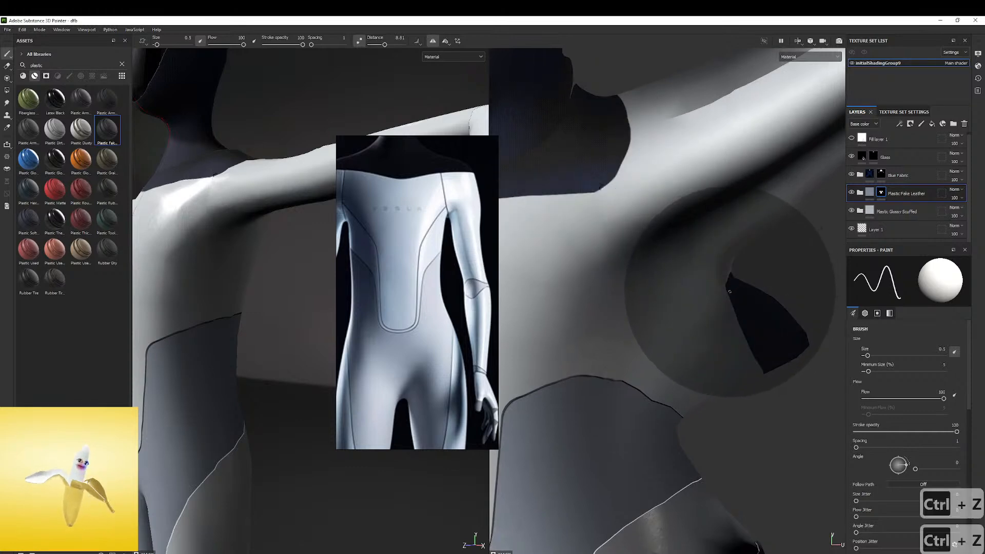
Draw a thin straight seam in the UV view from the front collar corner across the shoulder to the back collar piece
{"action": "left_click", "coordinate": [728, 293], "text": "shift"}
{"action": "mouse_move", "coordinate": [232, 173]}
{"action": "left_mouse_down", "text": "alt"}
{"action": "mouse_move", "coordinate": [75, 147]}
{"action": "mouse_move", "coordinate": [229, 157]}
{"action": "mouse_move", "coordinate": [300, 175]}
{"action": "mouse_move", "coordinate": [261, 228]}
{"action": "left_mouse_up", "text": "alt"}
{"action": "mouse_move", "coordinate": [261, 228]}
{"action": "right_mouse_down", "text": "alt"}
{"action": "mouse_move", "coordinate": [221, 214]}
{"action": "mouse_move", "coordinate": [393, 176]}
{"action": "right_mouse_up", "text": "alt"}
Trim the shoulder seam's overlap at the navy collar with the eraser at size 1.44 and lazy mouse distance 2.62, undoing stray strokes
{"action": "left_click", "coordinate": [8, 66]}
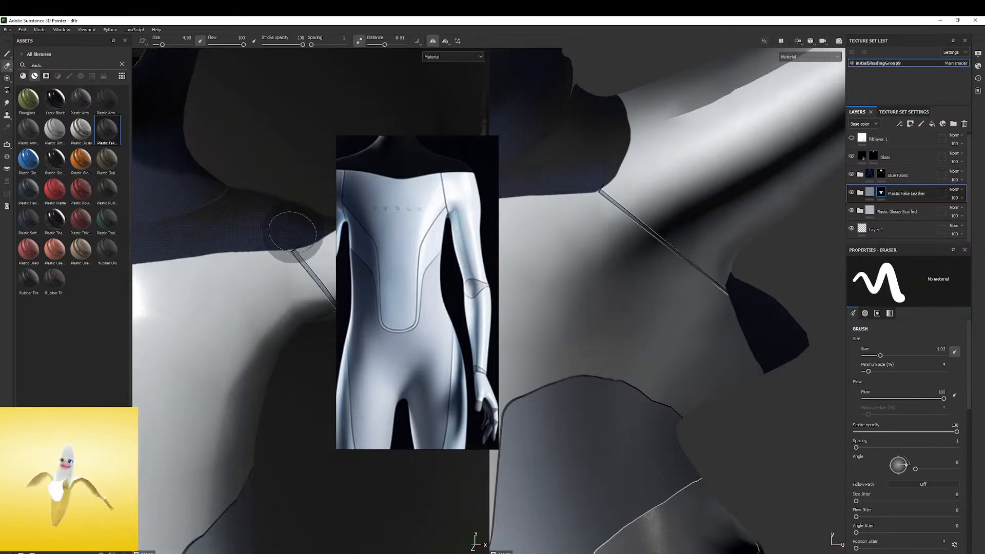
{"action": "key", "text": "ctrl+z"}
{"action": "key", "text": "ctrl+z"}
{"action": "right_click_drag", "start_coordinate": [282, 221], "coordinate": [334, 219], "text": "alt"}
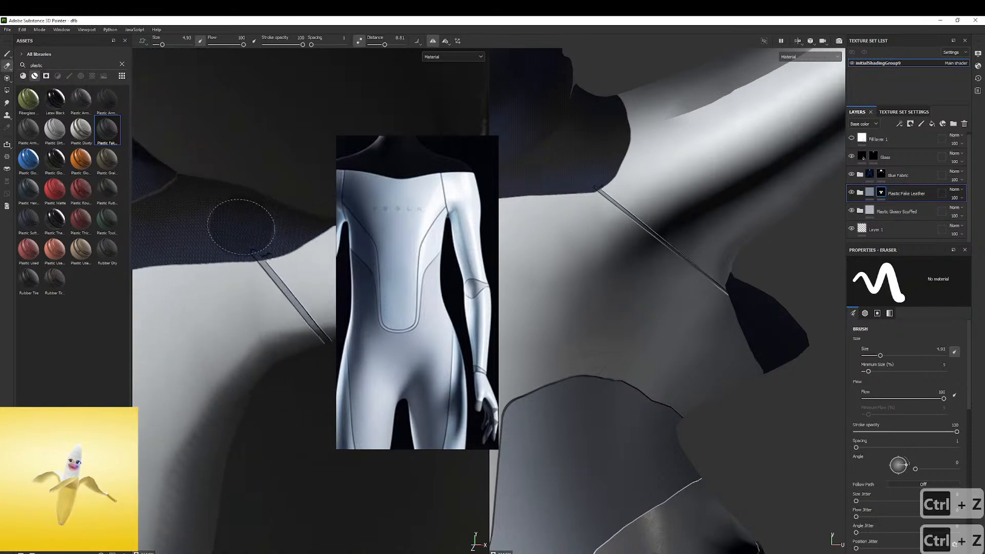
{"action": "left_click_drag", "start_coordinate": [224, 224], "coordinate": [233, 239], "text": "alt"}
{"action": "right_click_drag", "start_coordinate": [287, 235], "coordinate": [275, 235], "text": "ctrl"}
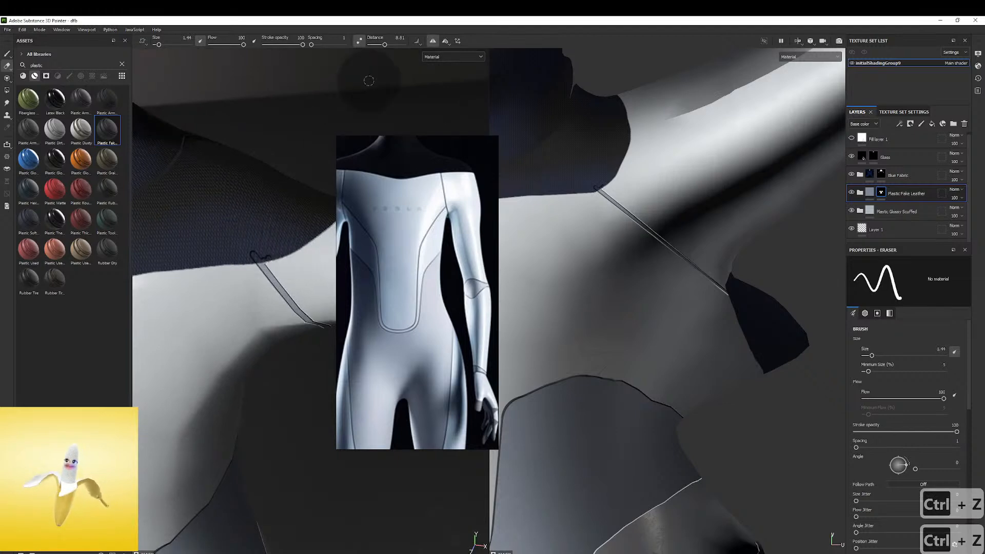
{"action": "left_click_drag", "start_coordinate": [377, 45], "coordinate": [375, 45]}
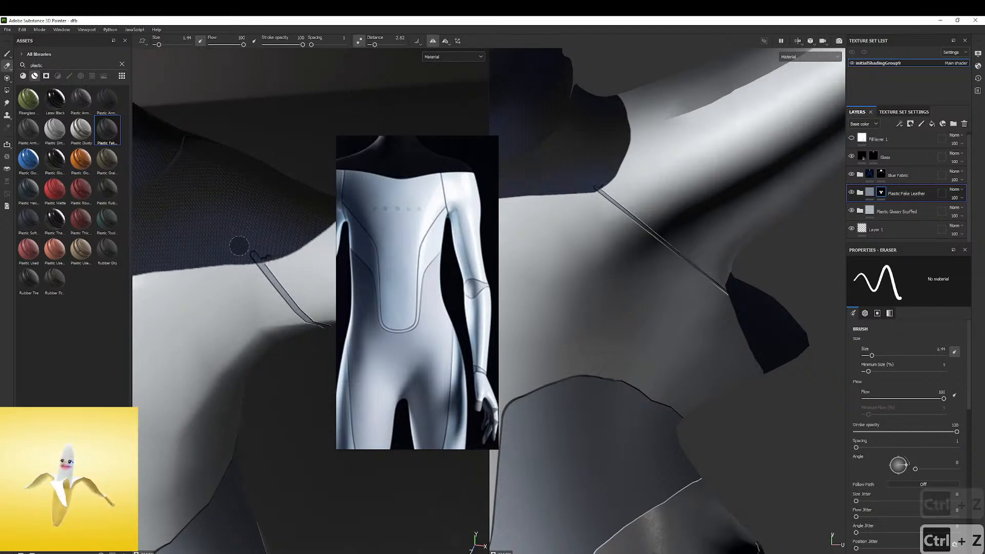
{"action": "mouse_move", "coordinate": [277, 257]}
{"action": "left_mouse_down", "text": "alt"}
{"action": "mouse_move", "coordinate": [226, 205]}
{"action": "mouse_move", "coordinate": [261, 235]}
{"action": "mouse_move", "coordinate": [232, 275]}
{"action": "mouse_move", "coordinate": [273, 221]}
{"action": "mouse_move", "coordinate": [247, 205]}
{"action": "left_mouse_up", "text": "alt"}
{"action": "key", "text": "ctrl+z"}
{"action": "right_click_drag", "start_coordinate": [246, 205], "coordinate": [92, 203], "text": "alt"}
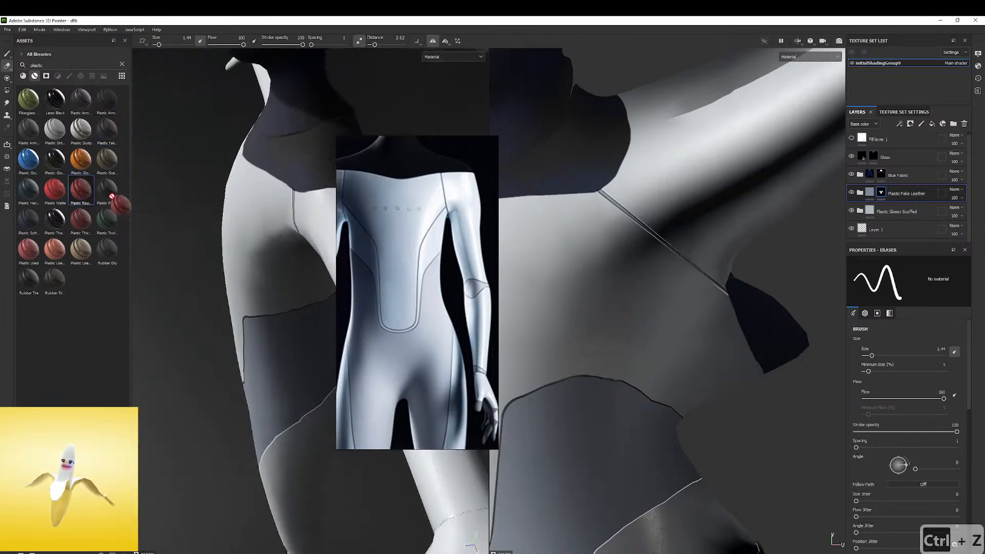
Examine the trimmed shoulder seams on the model from the front, at full body and at torso distance
{"action": "left_click_drag", "start_coordinate": [273, 160], "coordinate": [328, 214], "text": "alt"}
{"action": "right_click_drag", "start_coordinate": [328, 214], "coordinate": [26, 187], "text": "alt"}
{"action": "left_click_drag", "start_coordinate": [267, 195], "coordinate": [305, 159], "text": "alt"}
{"action": "middle_click_drag", "start_coordinate": [305, 154], "coordinate": [264, 179], "text": "alt"}
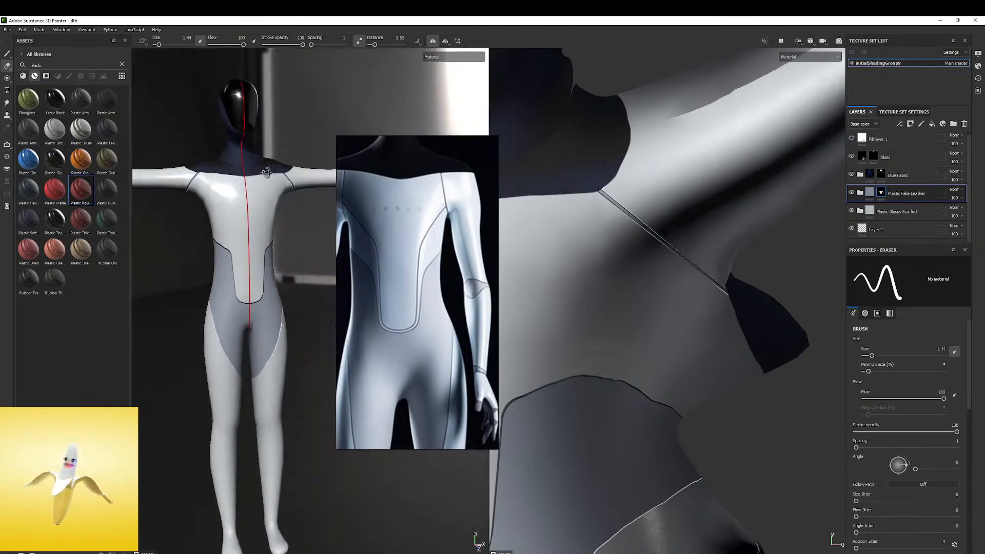
{"action": "left_click_drag", "start_coordinate": [263, 179], "coordinate": [220, 165], "text": "alt"}
{"action": "right_click_drag", "start_coordinate": [265, 151], "coordinate": [223, 228], "text": "alt"}
{"action": "left_click_drag", "start_coordinate": [222, 228], "coordinate": [255, 229], "text": "alt"}
{"action": "right_click_drag", "start_coordinate": [255, 229], "coordinate": [503, 142], "text": "shift"}
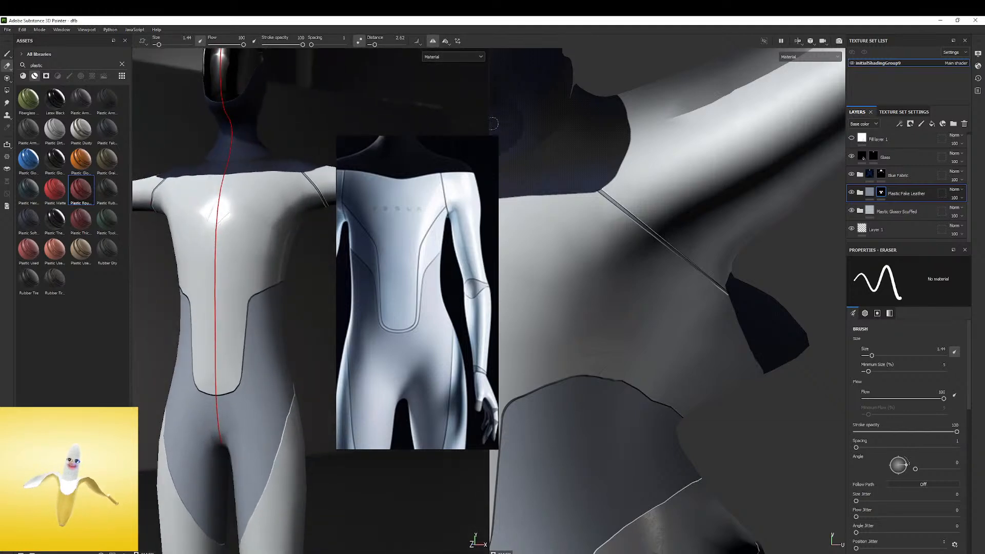
Try to paint a mirrored seam from the shoulder seam diagonally down the chest, and undo the strokes
{"action": "left_click", "coordinate": [7, 55]}
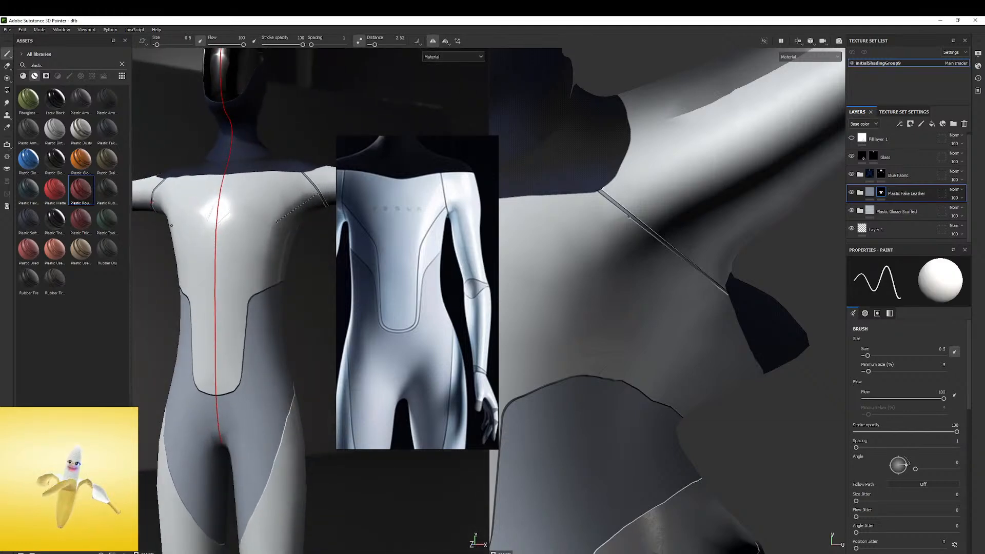
{"action": "left_click", "coordinate": [264, 240], "text": "shift"}
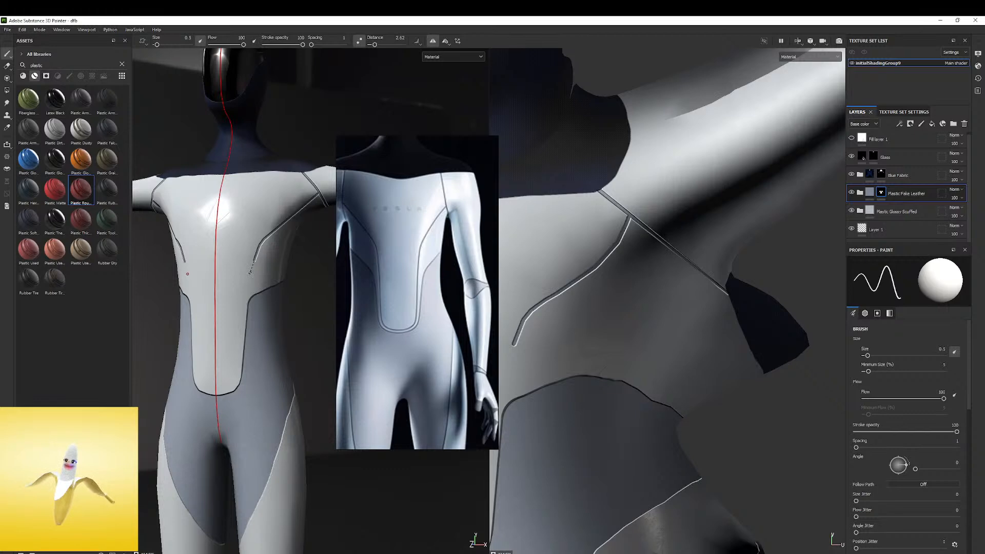
{"action": "key", "text": "ctrl+z"}
{"action": "key", "text": "ctrl+z"}
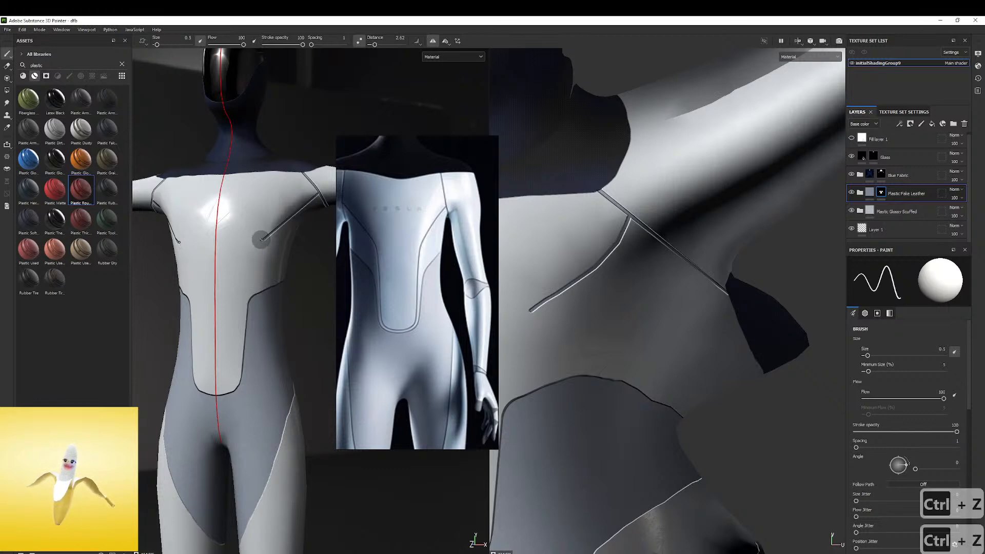
{"action": "key", "text": "ctrl+z"}
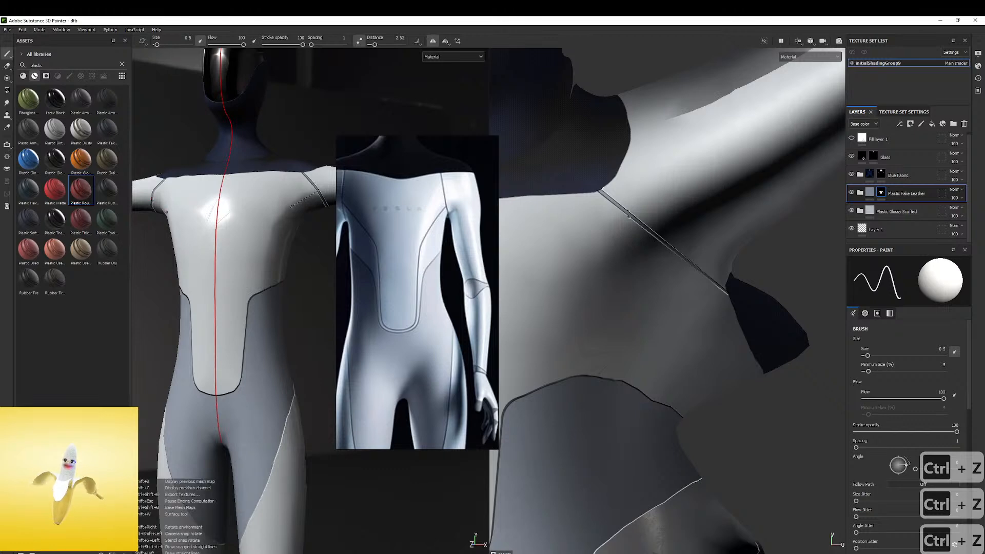
Paint a mirrored seam from the shoulder seam down the chest and inside the edge of the white front panel, redoing its lower straight part
{"action": "left_click", "coordinate": [183, 251], "text": "shift"}
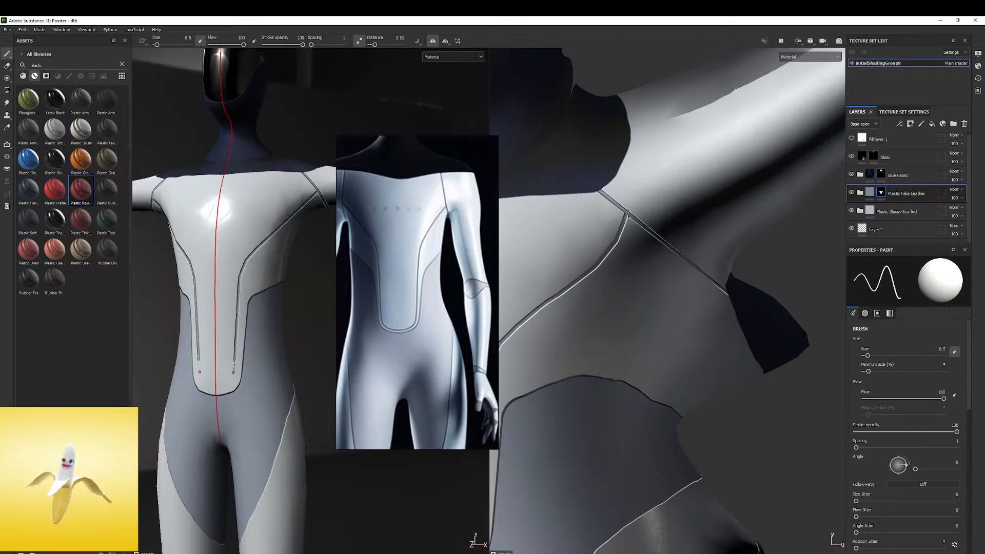
{"action": "key", "text": "ctrl+z"}
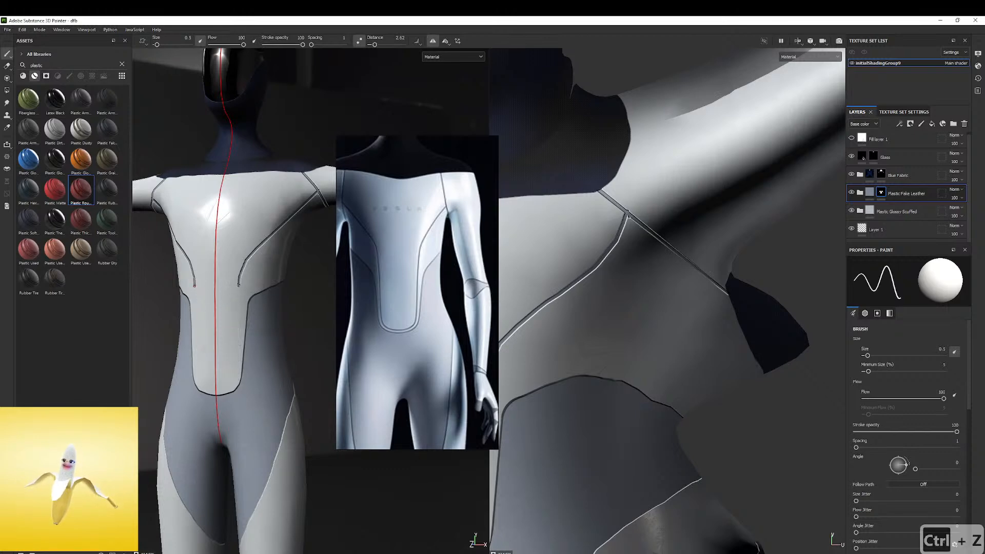
{"action": "left_click", "coordinate": [236, 363], "text": "shift"}
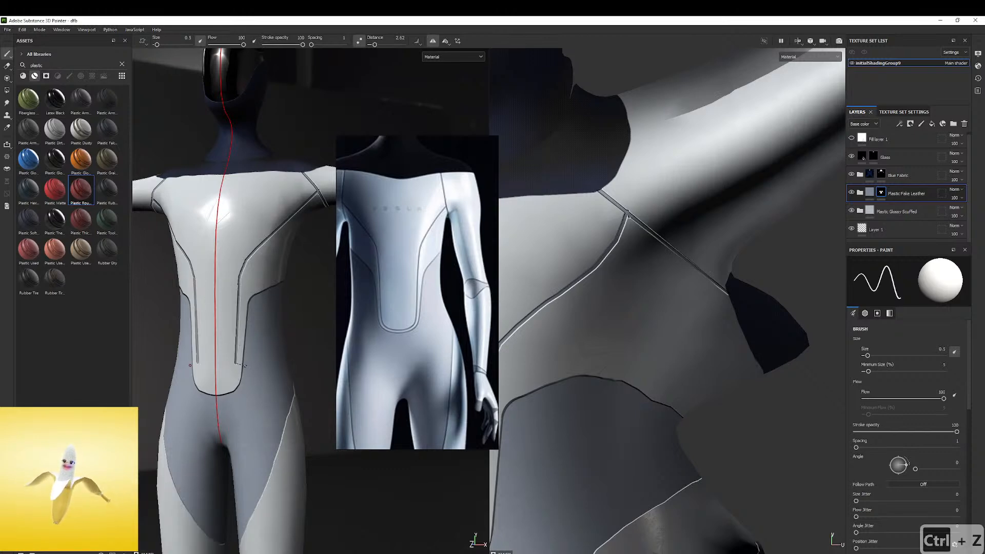
Move the reference image off the torso and continue the inner seam around the front panel's rounded lower end to the centre line
{"action": "right_click_drag", "start_coordinate": [236, 370], "coordinate": [422, 359], "text": "alt"}
{"action": "middle_click_drag", "start_coordinate": [359, 318], "coordinate": [395, 289], "text": "alt"}
{"action": "scroll", "coordinate": [396, 292], "scroll_direction": "up", "scroll_amount": 5}
{"action": "scroll", "coordinate": [412, 287], "scroll_direction": "down", "scroll_amount": 2}
{"action": "right_click_drag", "start_coordinate": [411, 285], "coordinate": [552, 187]}
{"action": "right_click_drag", "start_coordinate": [302, 267], "coordinate": [333, 303], "text": "alt"}
{"action": "scroll", "coordinate": [331, 306], "scroll_direction": "up", "scroll_amount": 2}
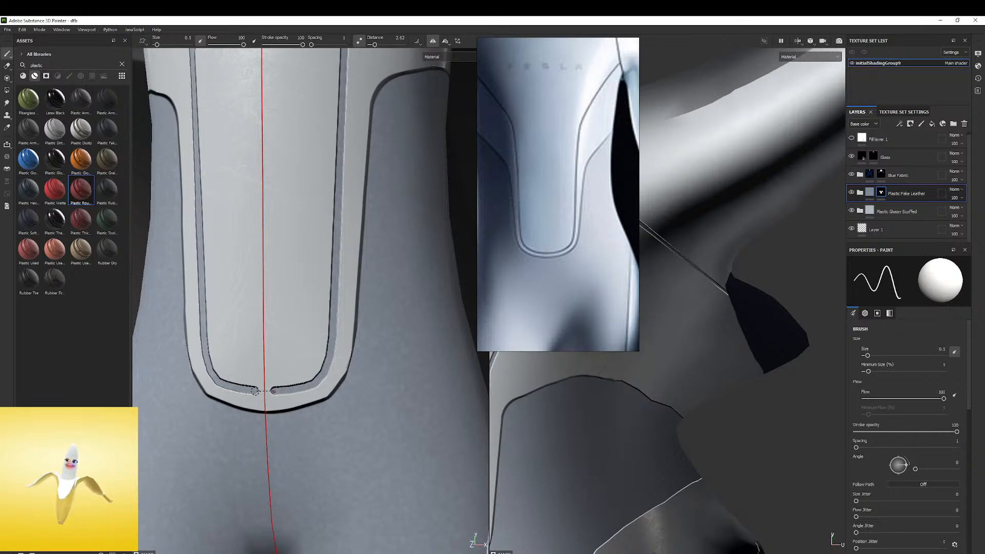
{"action": "scroll", "coordinate": [300, 261], "scroll_direction": "down", "scroll_amount": 6}
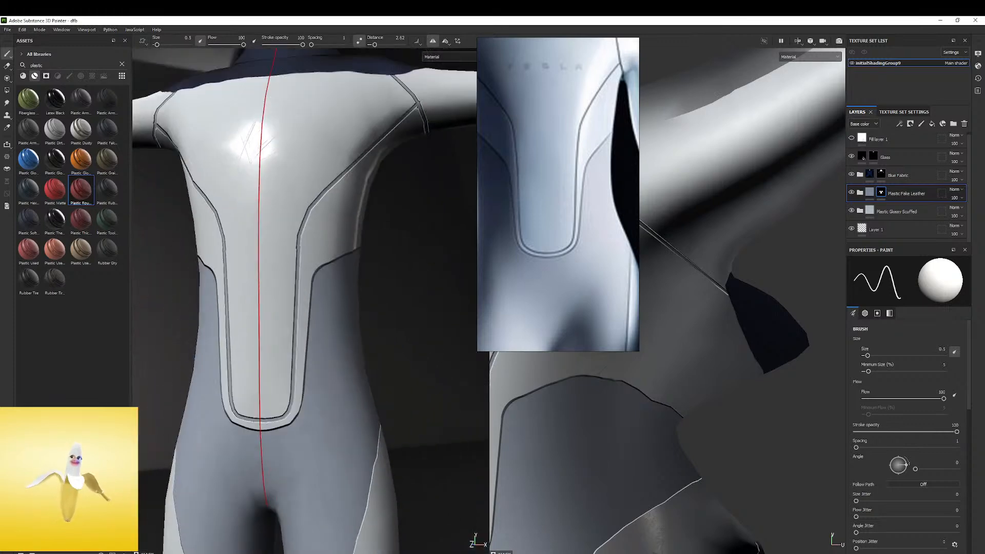
Compare the torso seams and panels on the model with the full-body reference image
{"action": "mouse_move", "coordinate": [334, 185]}
{"action": "right_mouse_down", "text": "shift"}
{"action": "mouse_move", "coordinate": [308, 191]}
{"action": "mouse_move", "coordinate": [322, 195]}
{"action": "right_mouse_up", "text": "shift"}
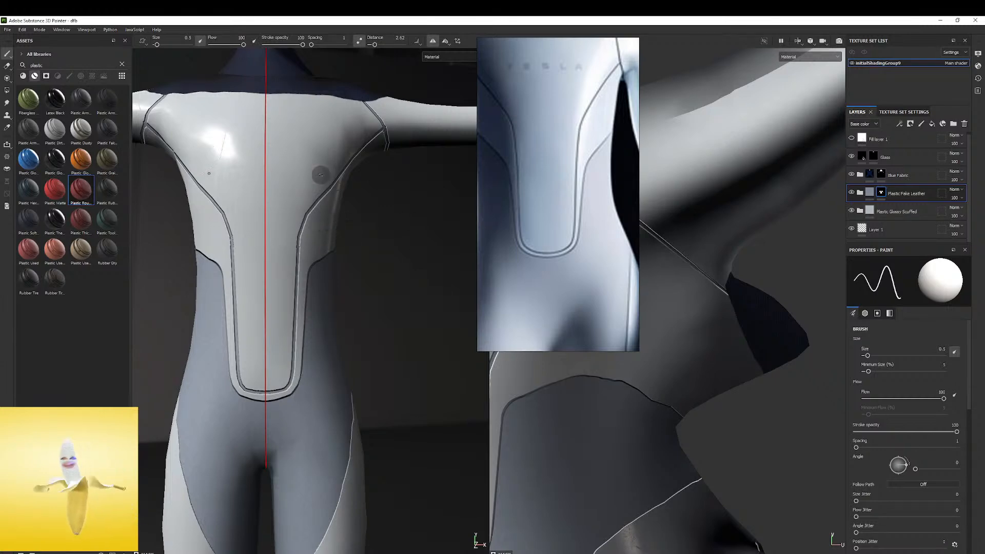
{"action": "right_click_drag", "start_coordinate": [361, 200], "coordinate": [149, 242], "text": "alt"}
{"action": "middle_click_drag", "start_coordinate": [279, 218], "coordinate": [318, 165], "text": "alt"}
{"action": "left_click_drag", "start_coordinate": [319, 165], "coordinate": [406, 181], "text": "alt"}
{"action": "scroll", "coordinate": [516, 177], "scroll_direction": "down", "scroll_amount": 4}
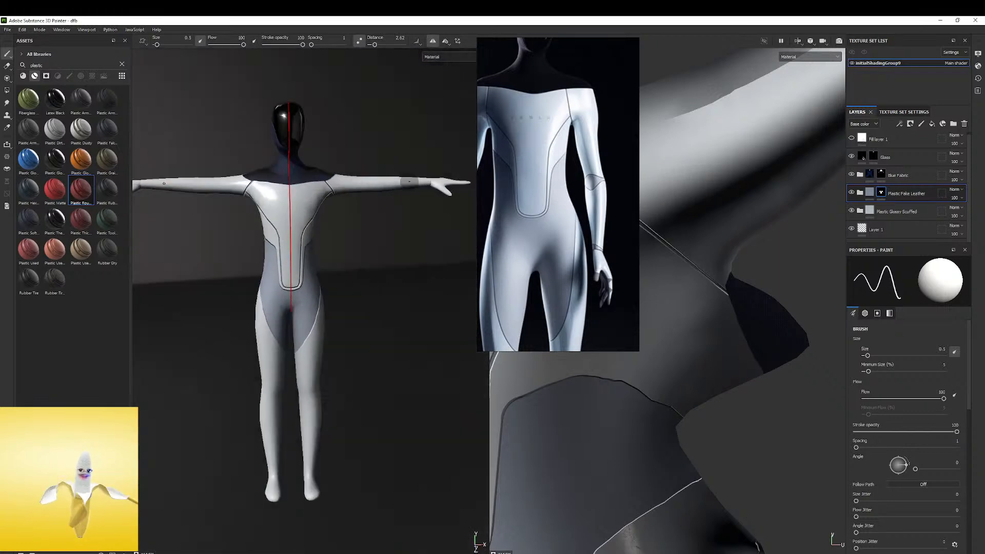
{"action": "left_click_drag", "start_coordinate": [287, 250], "coordinate": [255, 210], "text": "alt"}
{"action": "scroll", "coordinate": [526, 218], "scroll_direction": "down", "scroll_amount": 4}
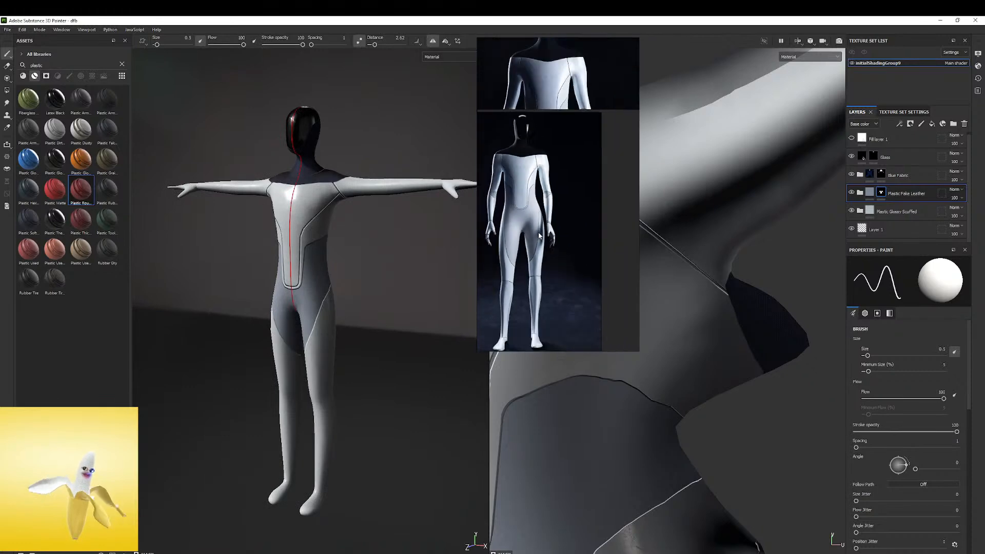
{"action": "middle_click_drag", "start_coordinate": [538, 231], "coordinate": [567, 194]}
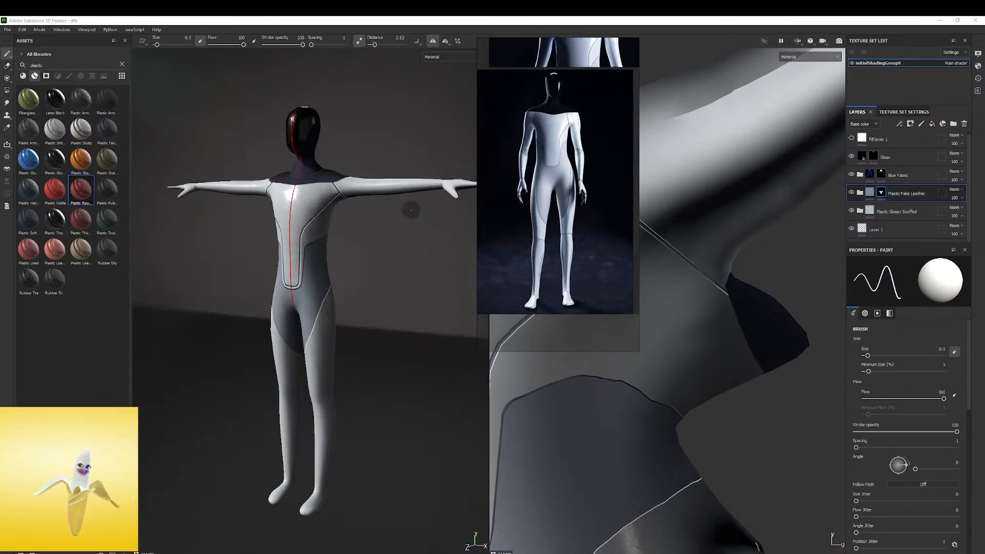
{"action": "left_click_drag", "start_coordinate": [393, 193], "coordinate": [415, 198], "text": "alt"}
{"action": "right_click_drag", "start_coordinate": [441, 180], "coordinate": [482, 186], "text": "alt"}
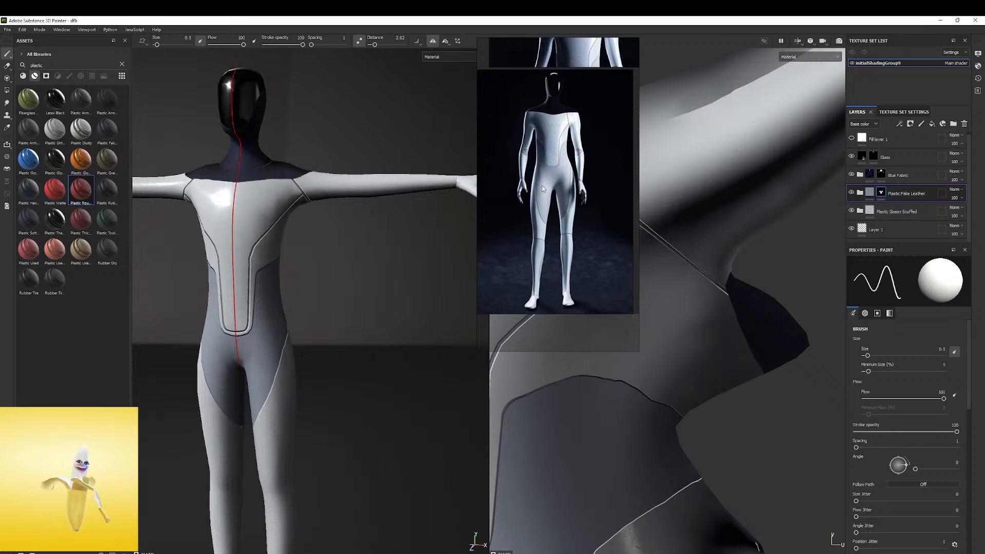
Inspect the model's side and back alongside the close-up reference of the shoulder and chest seams
{"action": "scroll", "coordinate": [535, 284], "scroll_direction": "up", "scroll_amount": 2}
{"action": "scroll", "coordinate": [547, 210], "scroll_direction": "up", "scroll_amount": 3}
{"action": "left_click_drag", "start_coordinate": [311, 245], "coordinate": [289, 234], "text": "alt"}
{"action": "middle_click_drag", "start_coordinate": [436, 236], "coordinate": [252, 231], "text": "alt"}
{"action": "left_click_drag", "start_coordinate": [298, 231], "coordinate": [283, 257], "text": "alt"}
{"action": "right_click_drag", "start_coordinate": [283, 252], "coordinate": [332, 231], "text": "shift"}
{"action": "middle_click_drag", "start_coordinate": [347, 357], "coordinate": [321, 295], "text": "alt"}
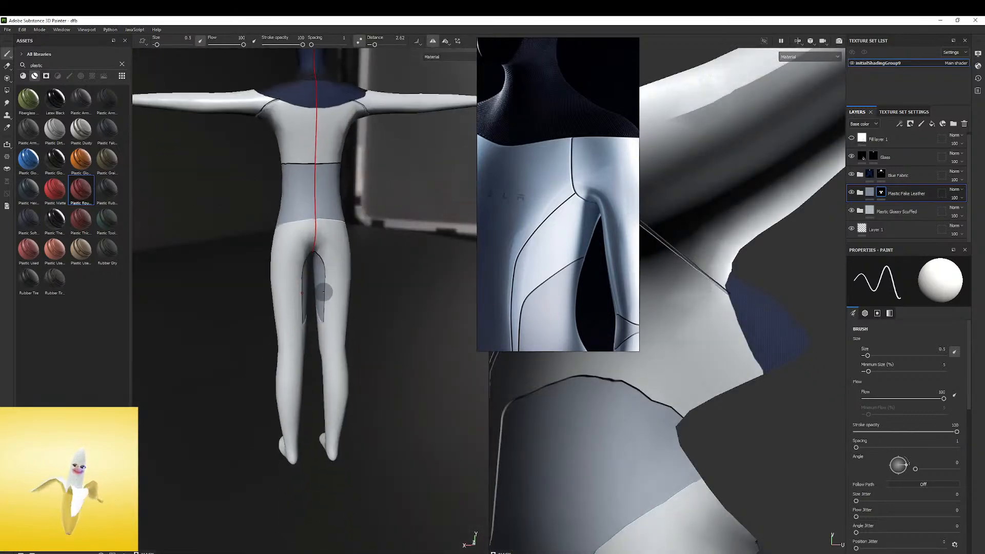
{"action": "left_click_drag", "start_coordinate": [334, 197], "coordinate": [365, 265], "text": "alt"}
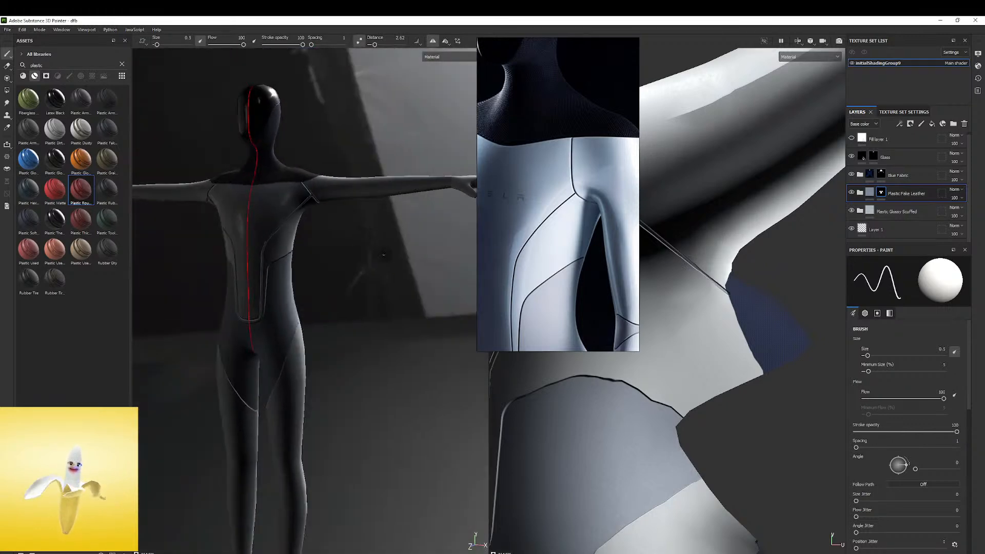
Look through the reference images for a close-up of the elbow seams
{"action": "scroll", "coordinate": [545, 274], "scroll_direction": "down", "scroll_amount": 4}
{"action": "middle_click_drag", "start_coordinate": [582, 299], "coordinate": [577, 222]}
{"action": "scroll", "coordinate": [577, 220], "scroll_direction": "up", "scroll_amount": 3}
{"action": "scroll", "coordinate": [570, 224], "scroll_direction": "down", "scroll_amount": 8}
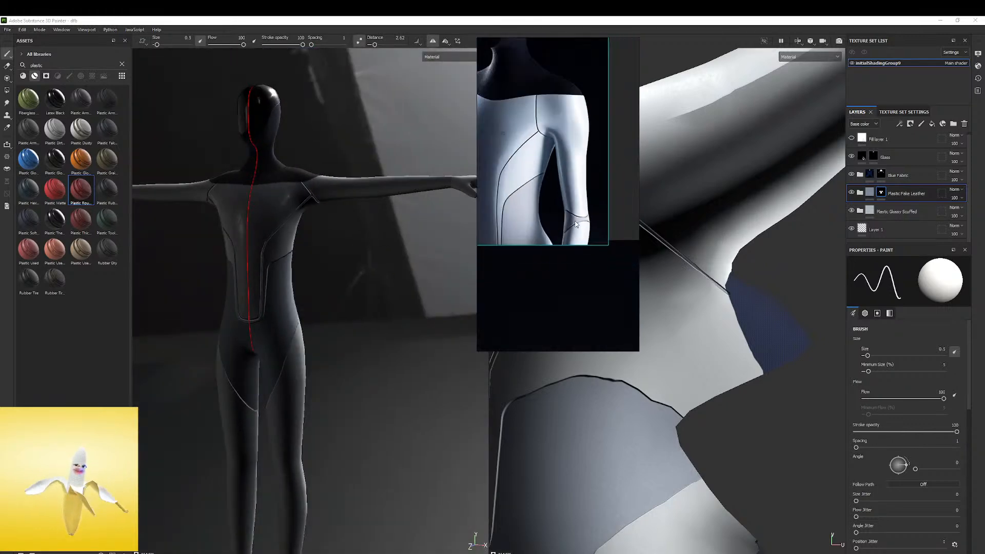
{"action": "scroll", "coordinate": [559, 228], "scroll_direction": "up", "scroll_amount": 4}
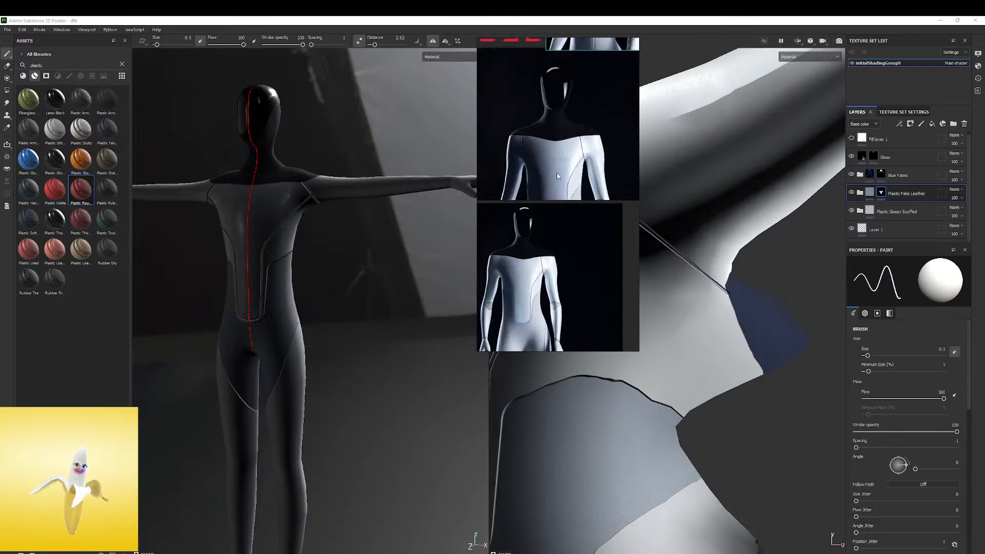
{"action": "scroll", "coordinate": [542, 300], "scroll_direction": "up", "scroll_amount": 5}
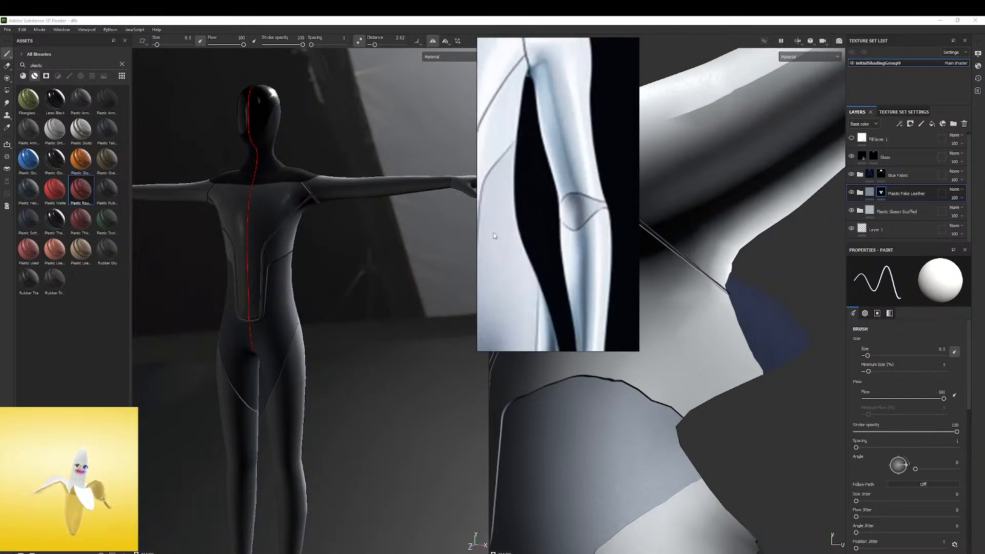
Try to paint two seam strokes across the arm at the elbow, and undo them
{"action": "middle_click_drag", "start_coordinate": [374, 220], "coordinate": [370, 258]}
{"action": "right_click_drag", "start_coordinate": [379, 238], "coordinate": [374, 237], "text": "shift"}
{"action": "mouse_move", "coordinate": [374, 237]}
{"action": "left_mouse_down", "text": "alt"}
{"action": "mouse_move", "coordinate": [381, 180]}
{"action": "mouse_move", "coordinate": [379, 246]}
{"action": "mouse_move", "coordinate": [393, 243]}
{"action": "left_mouse_up", "text": "alt"}
{"action": "right_click_drag", "start_coordinate": [393, 244], "coordinate": [416, 228], "text": "alt"}
{"action": "middle_click_drag", "start_coordinate": [416, 229], "coordinate": [397, 218], "text": "alt"}
{"action": "left_click_drag", "start_coordinate": [397, 218], "coordinate": [371, 225], "text": "alt"}
{"action": "right_click_drag", "start_coordinate": [370, 226], "coordinate": [517, 213], "text": "alt"}
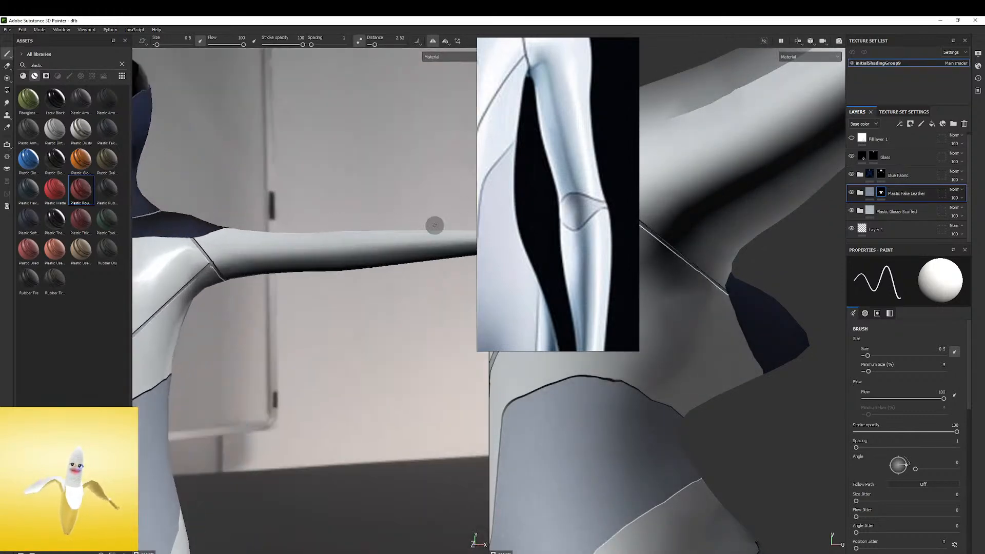
{"action": "middle_click_drag", "start_coordinate": [516, 213], "coordinate": [411, 244], "text": "alt"}
{"action": "left_click_drag", "start_coordinate": [259, 277], "coordinate": [306, 281], "text": "alt"}
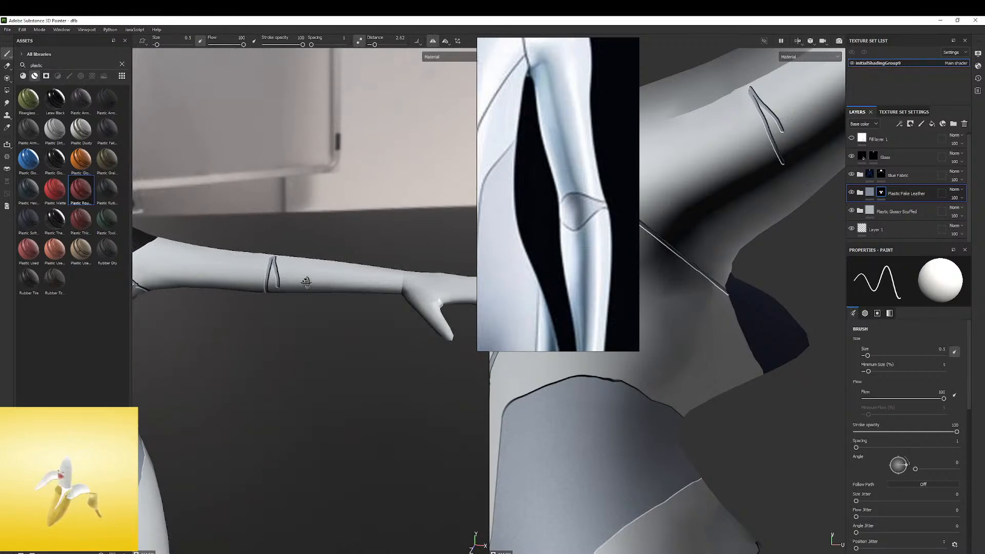
{"action": "left_click_drag", "start_coordinate": [306, 281], "coordinate": [346, 198], "text": "alt"}
{"action": "key", "text": "ctrl+z"}
Move the elbow reference over the UV view and switch the 3D view to an orthographic camera facing the body's front
{"action": "right_click_drag", "start_coordinate": [346, 198], "coordinate": [246, 187], "text": "alt"}
{"action": "middle_click_drag", "start_coordinate": [246, 186], "coordinate": [318, 174], "text": "alt"}
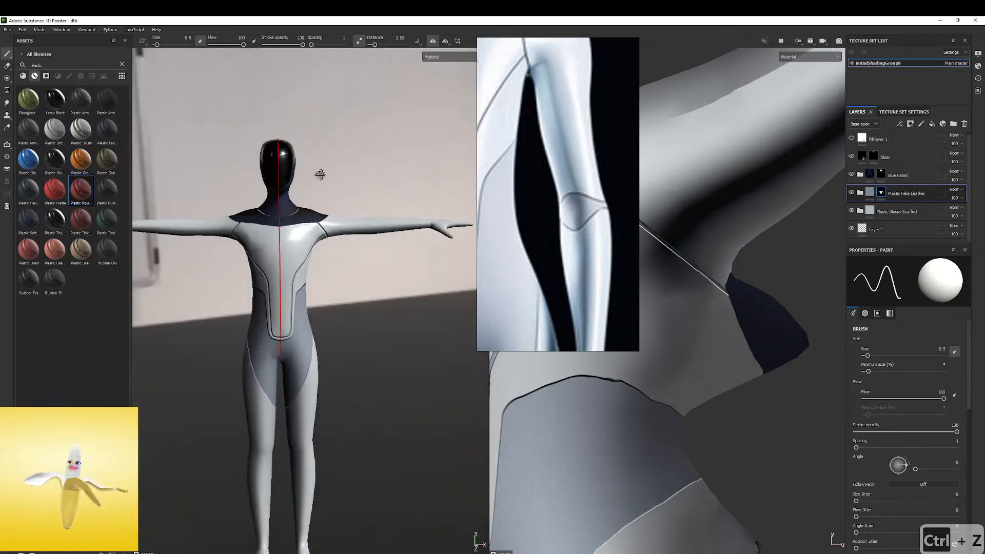
{"action": "left_click_drag", "start_coordinate": [319, 174], "coordinate": [289, 160], "text": "alt"}
{"action": "middle_click_drag", "start_coordinate": [312, 183], "coordinate": [379, 165], "text": "alt"}
{"action": "right_click_drag", "start_coordinate": [378, 164], "coordinate": [373, 180], "text": "alt"}
{"action": "middle_click_drag", "start_coordinate": [374, 181], "coordinate": [346, 156], "text": "alt"}
{"action": "left_click_drag", "start_coordinate": [549, 111], "coordinate": [676, 111]}
{"action": "left_click_drag", "start_coordinate": [693, 63], "coordinate": [676, 72]}
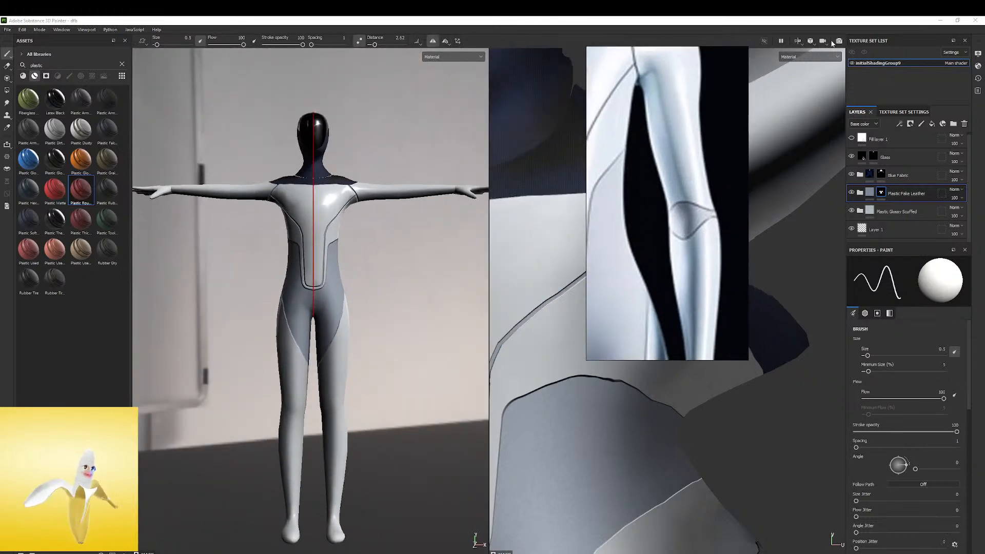
{"action": "left_click", "coordinate": [822, 61]}
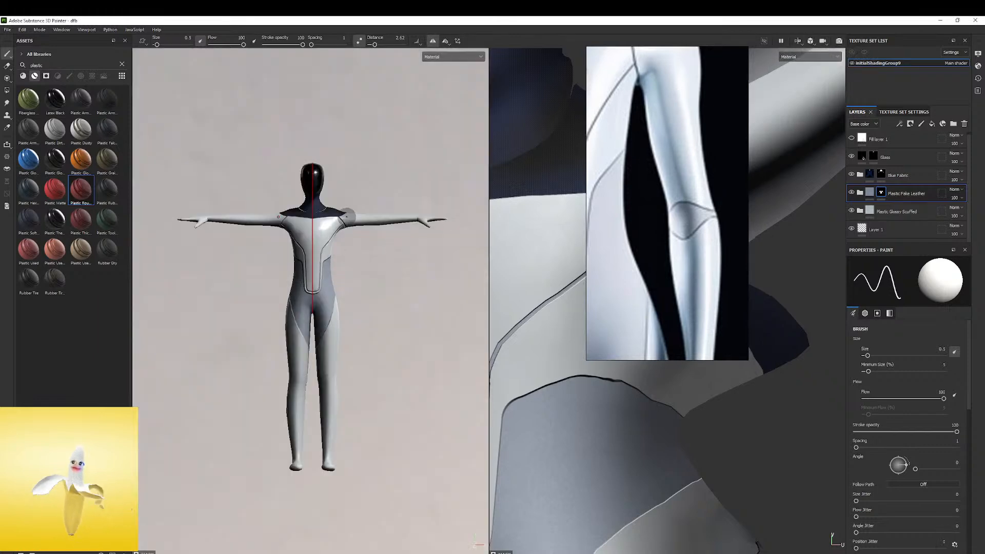
Try to paint a short curved seam across the elbow in the orthographic view, and undo it
{"action": "scroll", "coordinate": [362, 207], "scroll_direction": "up", "scroll_amount": 3}
{"action": "middle_click_drag", "start_coordinate": [390, 206], "coordinate": [338, 170]}
{"action": "scroll", "coordinate": [336, 200], "scroll_direction": "up", "scroll_amount": 5}
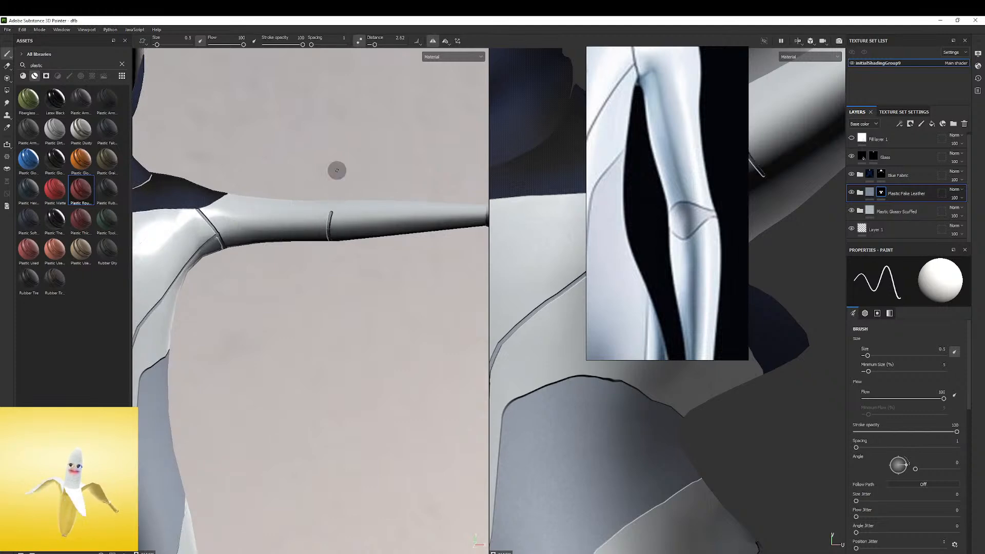
{"action": "key", "text": "ctrl+z"}
Increase the lazy mouse distance and paint two curved seams across the arm at the elbow, undoing stray strokes
{"action": "left_click_drag", "start_coordinate": [375, 46], "coordinate": [379, 45]}
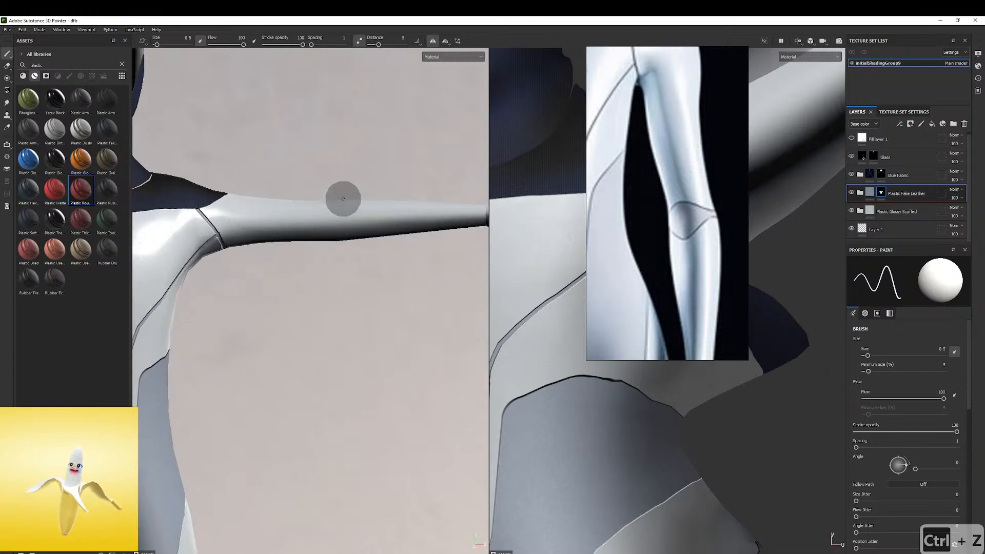
{"action": "key", "text": "ctrl+z"}
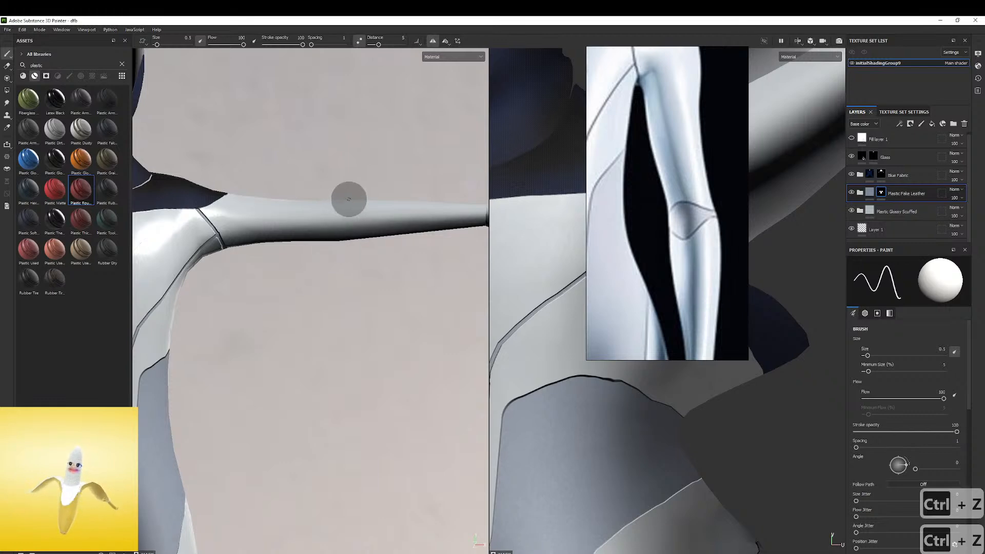
{"action": "mouse_move", "coordinate": [339, 215]}
{"action": "left_mouse_down"}
{"action": "mouse_move", "coordinate": [364, 202]}
{"action": "mouse_move", "coordinate": [336, 232]}
{"action": "left_mouse_up"}
{"action": "key", "text": "ctrl+z"}
{"action": "key", "text": "ctrl+z"}
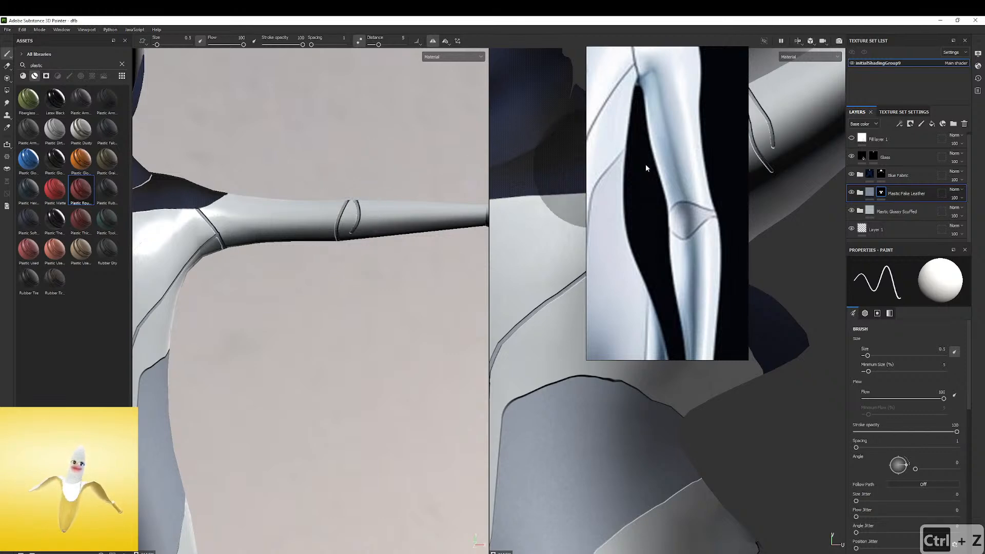
Move the reference off the UV view and examine the two elbow seams up close in the UV and 3D views
{"action": "left_click_drag", "start_coordinate": [645, 164], "coordinate": [400, 173]}
{"action": "key", "text": "f"}
{"action": "middle_click_drag", "start_coordinate": [636, 170], "coordinate": [602, 253], "text": "alt"}
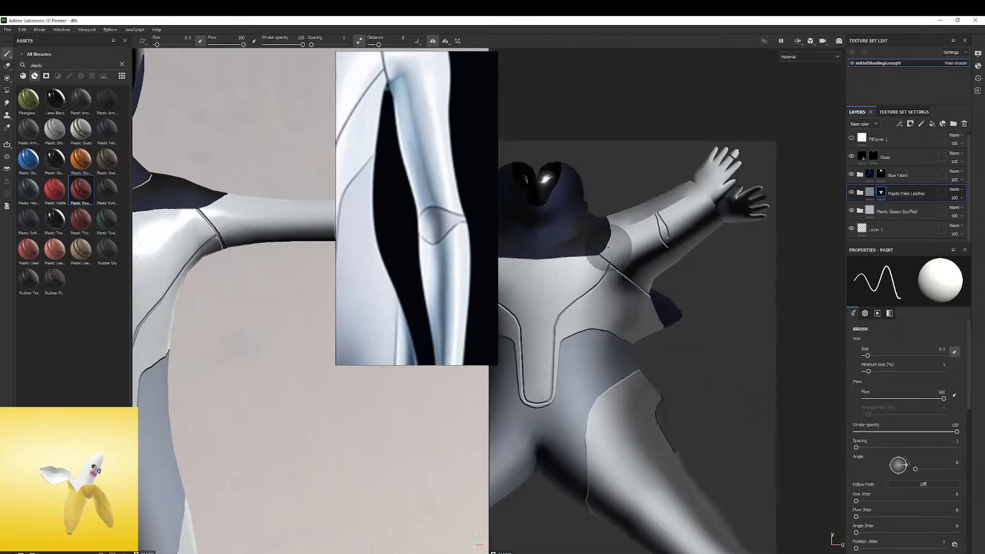
{"action": "scroll", "coordinate": [667, 252], "scroll_direction": "up", "scroll_amount": 4}
{"action": "scroll", "coordinate": [626, 200], "scroll_direction": "down", "scroll_amount": 4}
{"action": "middle_click_drag", "start_coordinate": [594, 194], "coordinate": [573, 201], "text": "alt"}
{"action": "scroll", "coordinate": [573, 201], "scroll_direction": "up", "scroll_amount": 8}
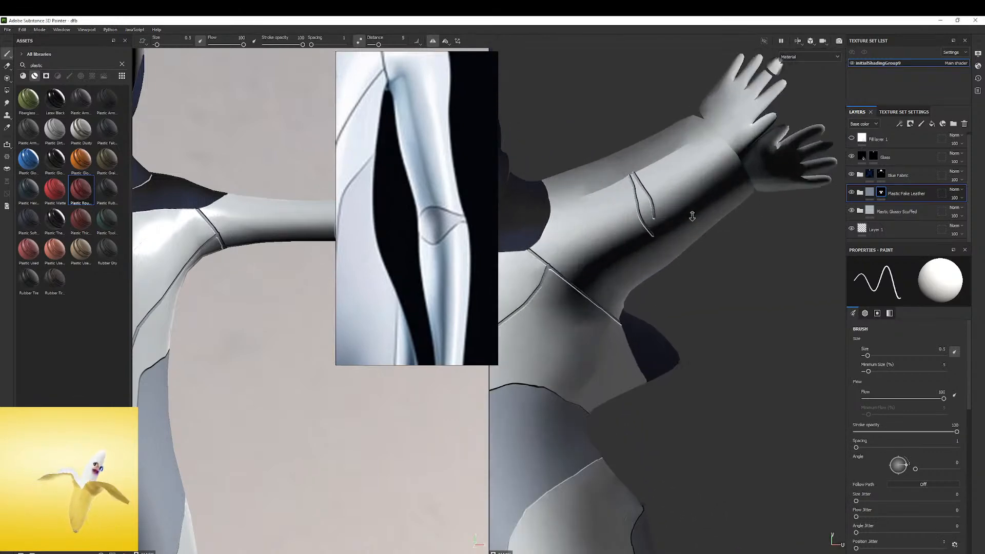
{"action": "scroll", "coordinate": [657, 253], "scroll_direction": "down", "scroll_amount": 2}
{"action": "scroll", "coordinate": [219, 232], "scroll_direction": "down", "scroll_amount": 3}
{"action": "middle_click_drag", "start_coordinate": [220, 232], "coordinate": [169, 225], "text": "alt"}
{"action": "left_click_drag", "start_coordinate": [213, 229], "coordinate": [236, 267], "text": "alt"}
{"action": "scroll", "coordinate": [205, 208], "scroll_direction": "up", "scroll_amount": 3}
{"action": "mouse_move", "coordinate": [215, 172]}
{"action": "left_mouse_down", "text": "alt"}
{"action": "mouse_move", "coordinate": [209, 156]}
{"action": "mouse_move", "coordinate": [159, 177]}
{"action": "mouse_move", "coordinate": [210, 185]}
{"action": "left_mouse_up", "text": "alt"}
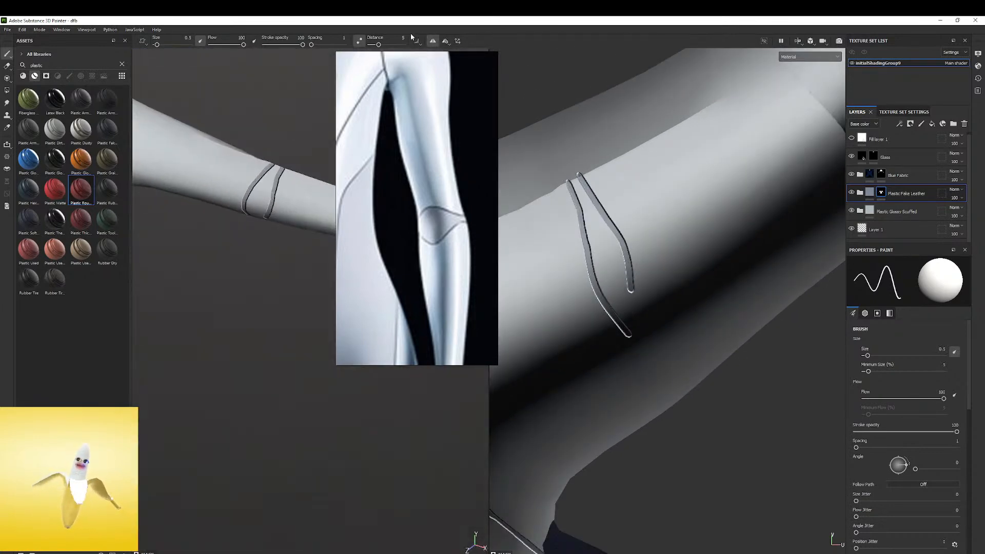
Switch the 3D view back to perspective and extend the shorter elbow seam to meet the lower end of the longer one
{"action": "left_click", "coordinate": [821, 52]}
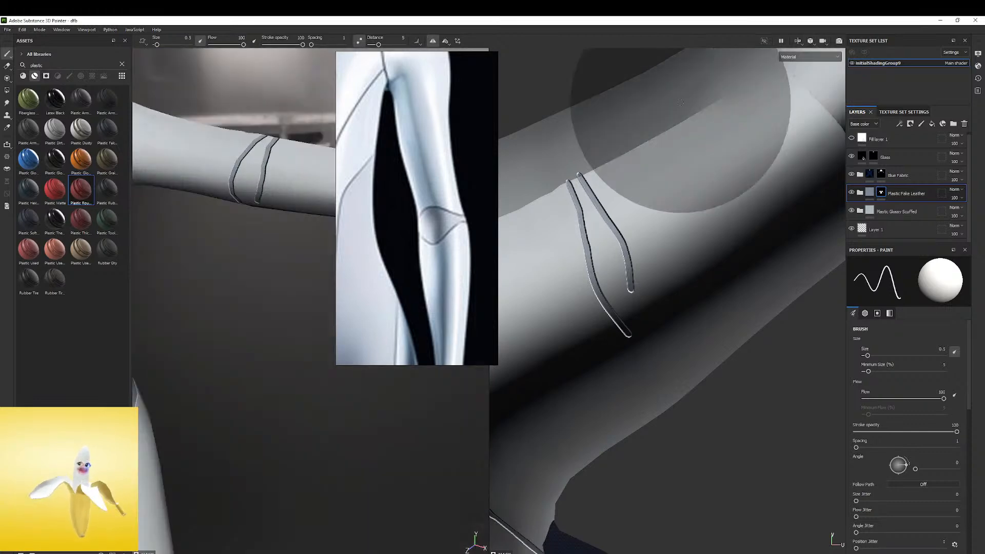
{"action": "left_click_drag", "start_coordinate": [260, 162], "coordinate": [254, 203], "text": "alt"}
{"action": "right_click_drag", "start_coordinate": [254, 202], "coordinate": [313, 203], "text": "shift"}
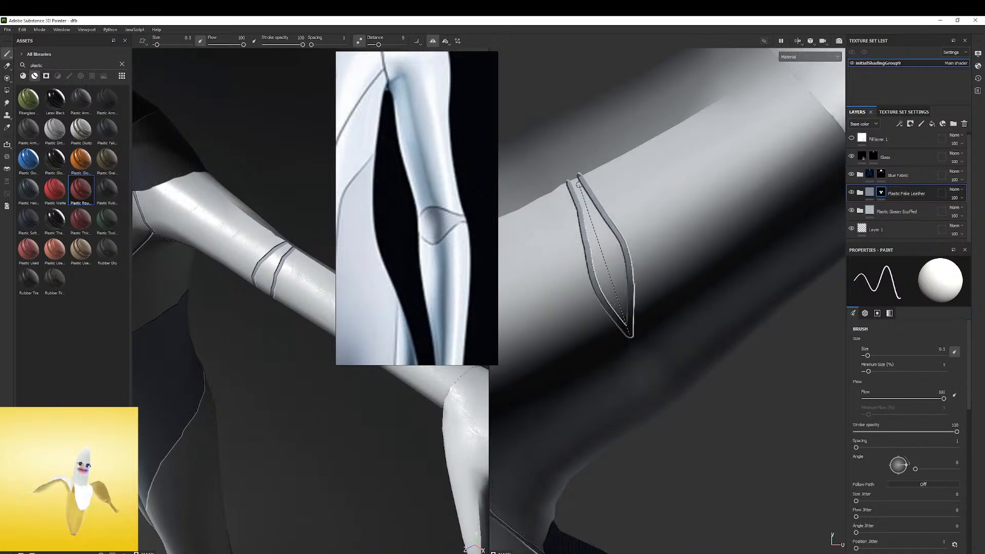
Fill the upper part of the elbow patch between the two seams with fake leather, using brush size 1.14
{"action": "left_click", "coordinate": [576, 179], "text": "shift"}
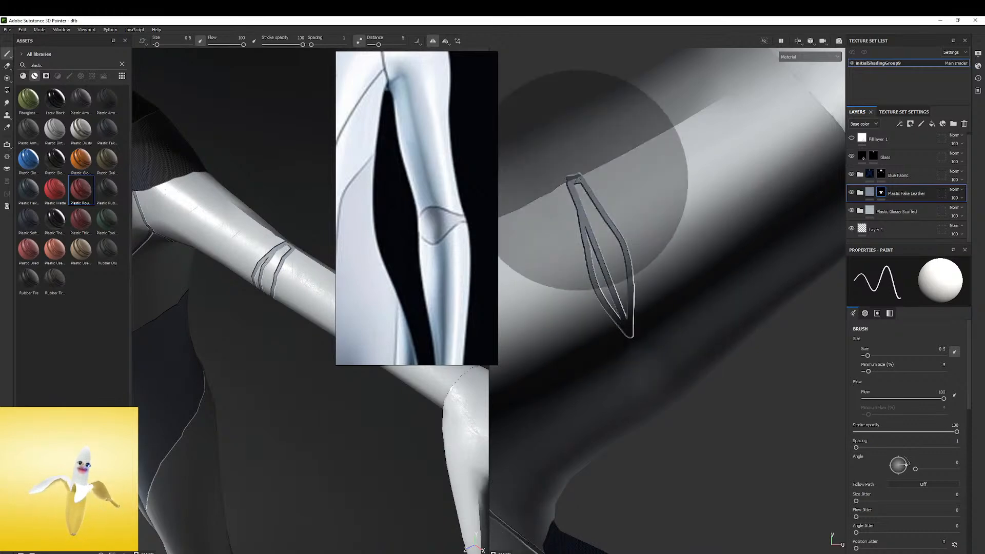
{"action": "scroll", "coordinate": [576, 181], "scroll_direction": "up", "scroll_amount": 5}
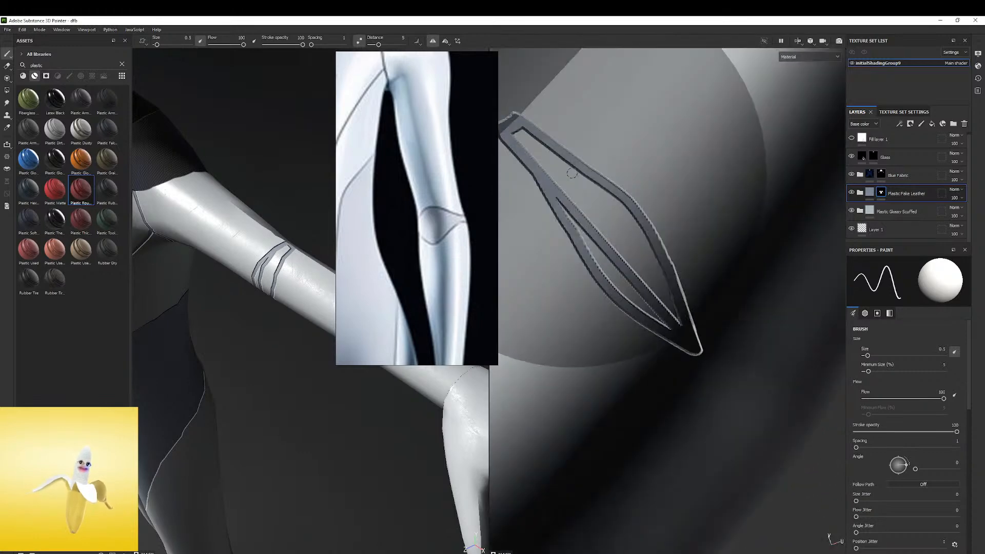
{"action": "right_click", "coordinate": [532, 146]}
{"action": "right_click_drag", "start_coordinate": [530, 146], "coordinate": [524, 143], "text": "ctrl"}
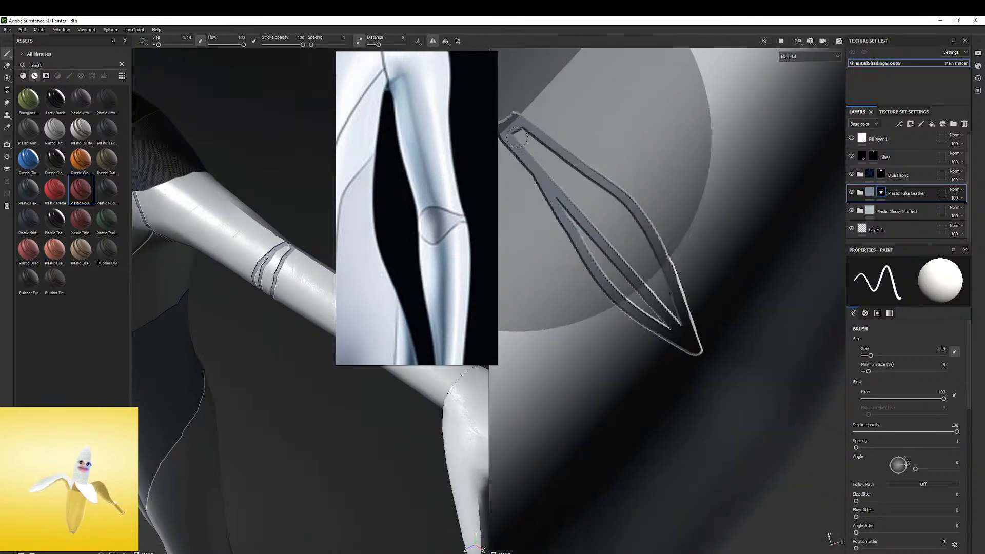
{"action": "left_click", "coordinate": [527, 144], "text": "shift"}
{"action": "left_click", "coordinate": [614, 212], "text": "shift"}
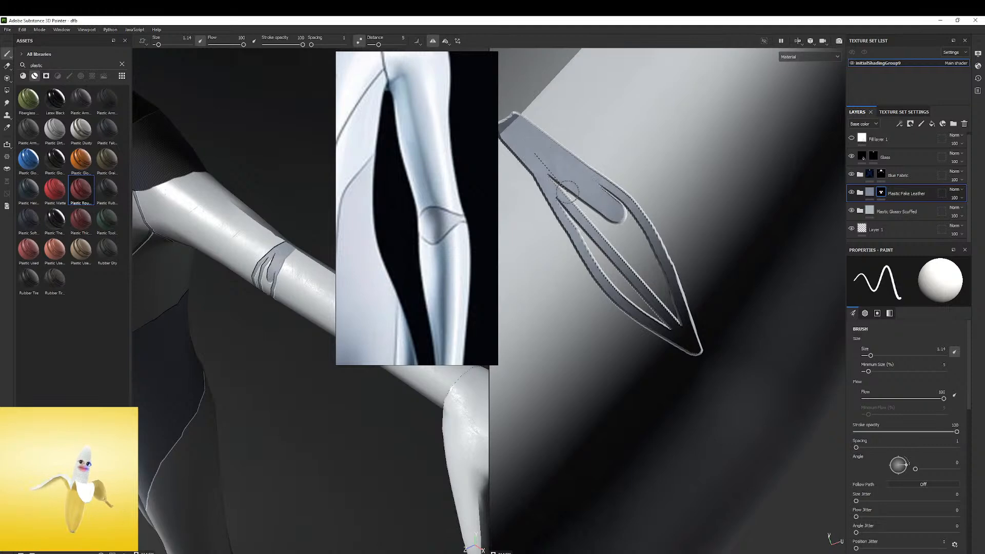
{"action": "left_click", "coordinate": [668, 301], "text": "shift"}
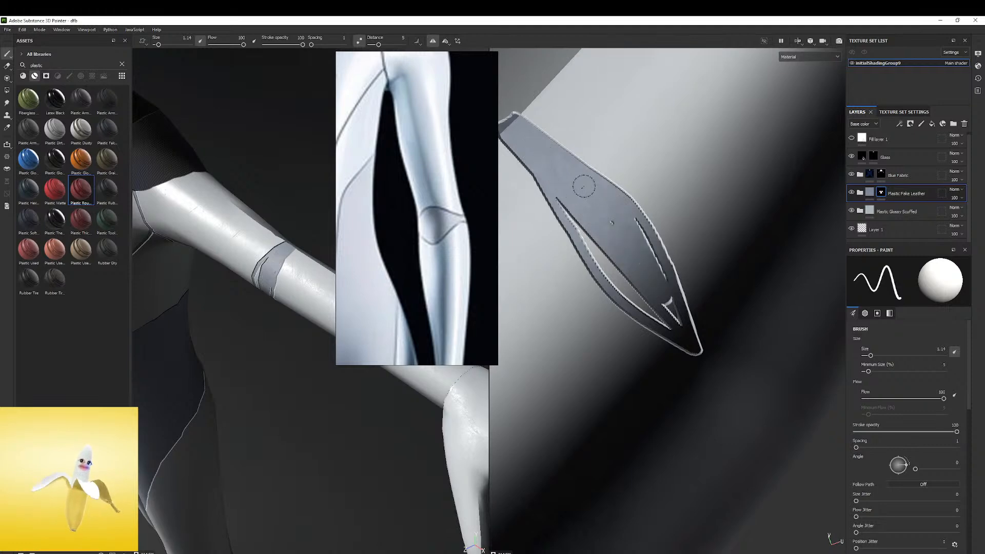
{"action": "left_click", "coordinate": [603, 224]}
{"action": "mouse_move", "coordinate": [604, 216]}
{"action": "left_mouse_down", "text": "alt"}
{"action": "mouse_move", "coordinate": [592, 205]}
{"action": "mouse_move", "coordinate": [599, 221]}
{"action": "left_mouse_up", "text": "alt"}
Check the reference arm and fill the remaining gaps inside the elbow patch, adjusting the brush size down to 0.91
{"action": "left_click", "coordinate": [411, 256]}
{"action": "scroll", "coordinate": [362, 198], "scroll_direction": "down", "scroll_amount": 4}
{"action": "scroll", "coordinate": [410, 225], "scroll_direction": "up", "scroll_amount": 4}
{"action": "scroll", "coordinate": [429, 165], "scroll_direction": "down", "scroll_amount": 4}
{"action": "scroll", "coordinate": [436, 202], "scroll_direction": "up", "scroll_amount": 3}
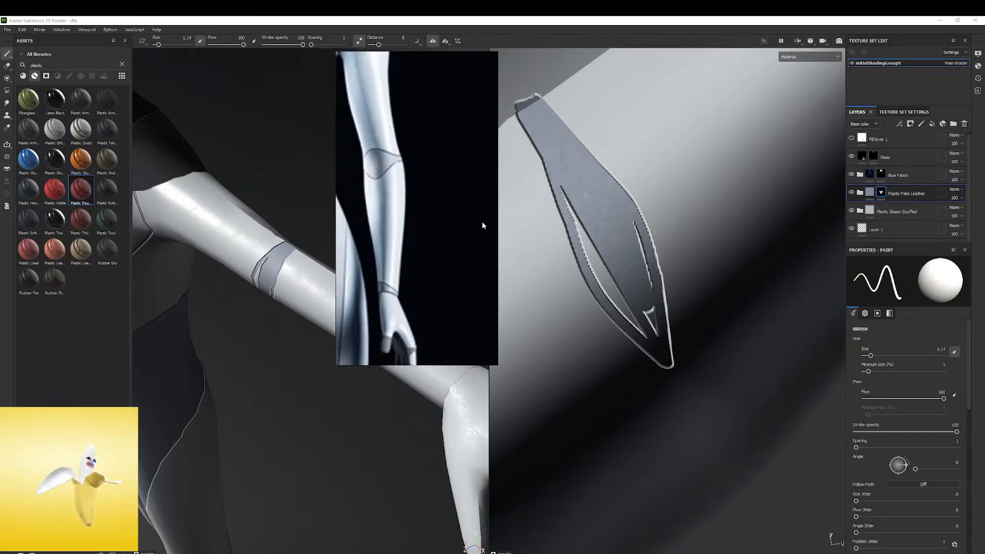
{"action": "scroll", "coordinate": [452, 229], "scroll_direction": "down", "scroll_amount": 2}
{"action": "mouse_move", "coordinate": [605, 242]}
{"action": "right_mouse_down", "text": "ctrl"}
{"action": "mouse_move", "coordinate": [590, 241]}
{"action": "mouse_move", "coordinate": [615, 242]}
{"action": "right_mouse_up", "text": "ctrl"}
{"action": "left_click", "coordinate": [580, 187]}
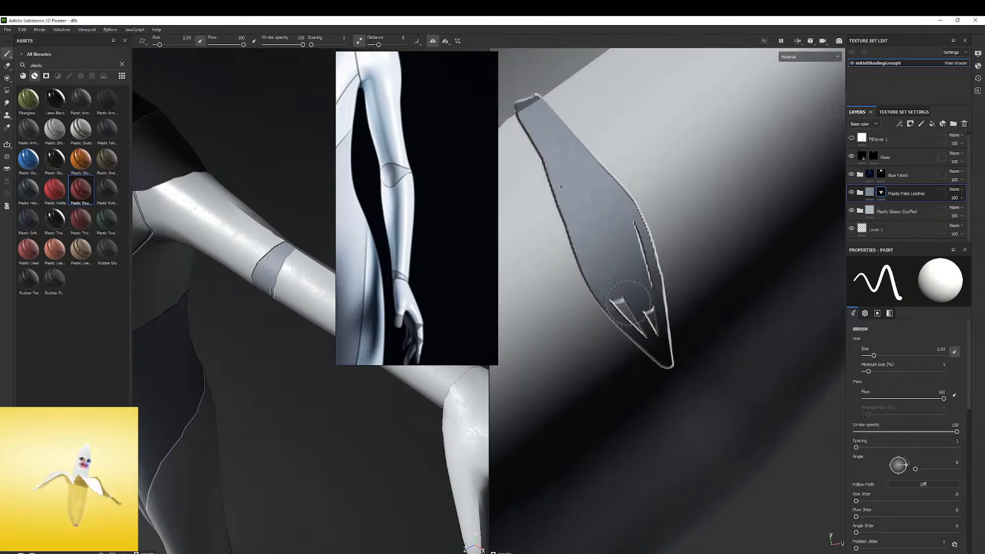
{"action": "left_click", "coordinate": [644, 319], "text": "shift"}
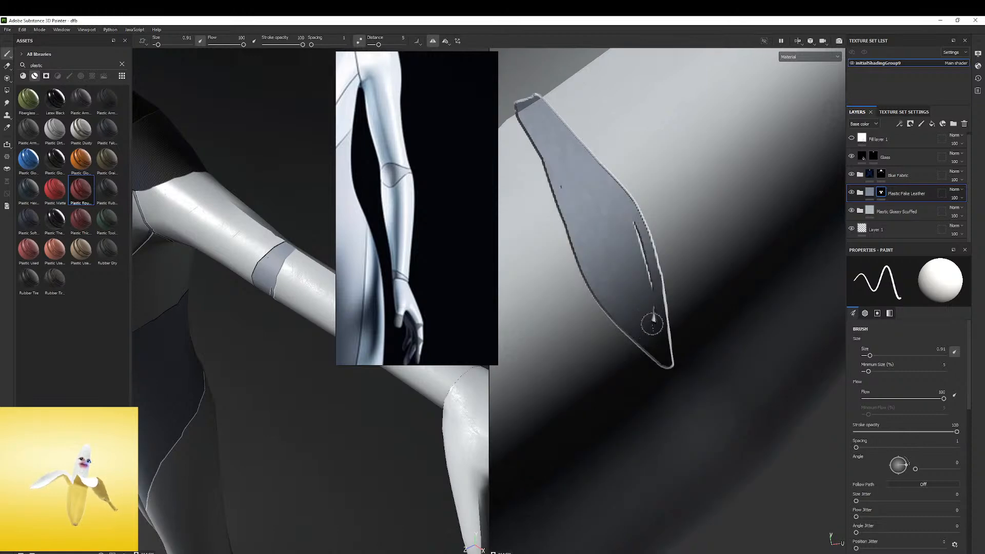
{"action": "left_click_drag", "start_coordinate": [636, 224], "coordinate": [643, 225]}
{"action": "right_click_drag", "start_coordinate": [582, 167], "coordinate": [557, 144], "text": "alt"}
{"action": "middle_click_drag", "start_coordinate": [543, 134], "coordinate": [634, 219], "text": "alt"}
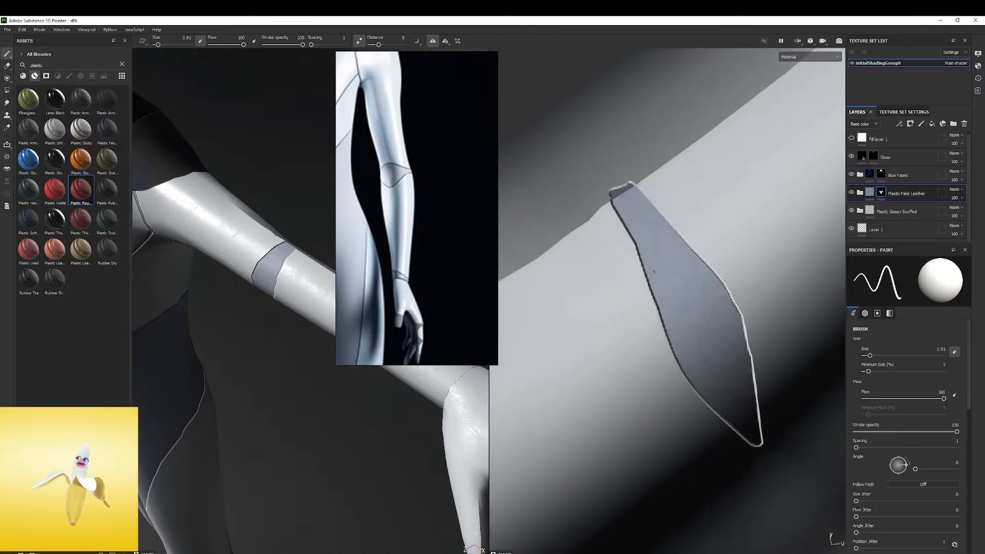
Switch to the eraser and examine the elbow patch in the UV view and on the body from several angles
{"action": "left_click", "coordinate": [8, 66]}
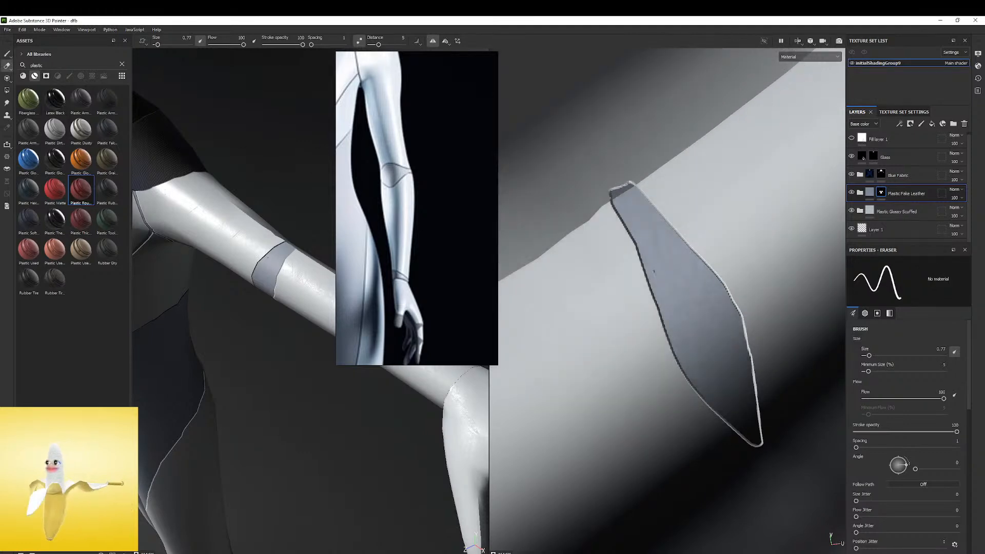
{"action": "mouse_move", "coordinate": [579, 165]}
{"action": "left_mouse_down"}
{"action": "mouse_move", "coordinate": [788, 284]}
{"action": "mouse_move", "coordinate": [824, 353]}
{"action": "left_mouse_up"}
{"action": "mouse_move", "coordinate": [721, 215]}
{"action": "right_mouse_down", "text": "alt"}
{"action": "mouse_move", "coordinate": [342, 171]}
{"action": "mouse_move", "coordinate": [164, 226]}
{"action": "right_mouse_up", "text": "alt"}
{"action": "left_click_drag", "start_coordinate": [170, 221], "coordinate": [293, 216], "text": "alt"}
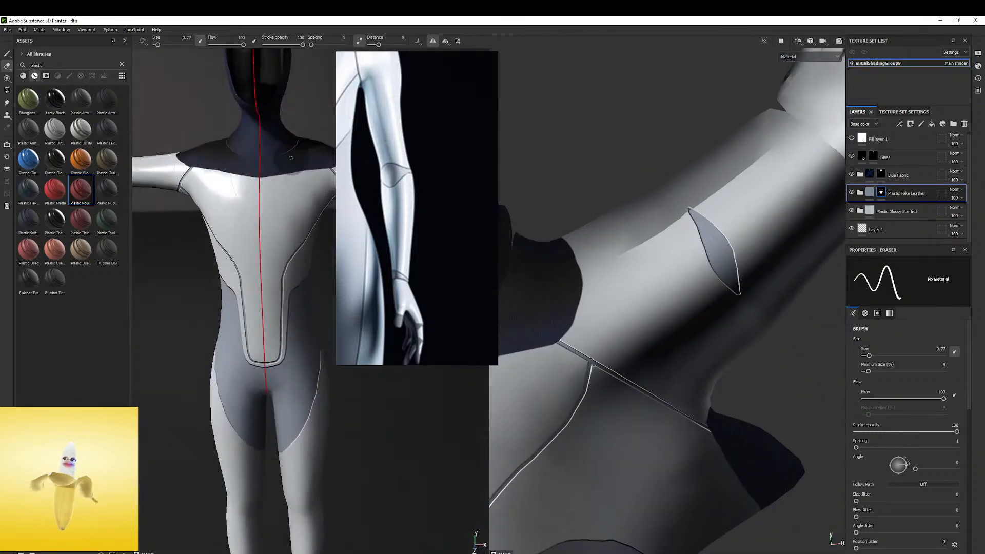
{"action": "right_click_drag", "start_coordinate": [292, 216], "coordinate": [248, 241], "text": "alt"}
{"action": "middle_click_drag", "start_coordinate": [248, 242], "coordinate": [213, 261], "text": "alt"}
{"action": "left_click_drag", "start_coordinate": [213, 260], "coordinate": [256, 247], "text": "alt"}
{"action": "middle_click_drag", "start_coordinate": [329, 226], "coordinate": [295, 200], "text": "alt"}
{"action": "left_click_drag", "start_coordinate": [329, 200], "coordinate": [287, 202], "text": "alt"}
{"action": "right_click_drag", "start_coordinate": [288, 203], "coordinate": [532, 162], "text": "alt"}
Move the reference image off the 3D view and examine the forearm and wrist up close
{"action": "scroll", "coordinate": [403, 205], "scroll_direction": "down", "scroll_amount": 3}
{"action": "right_click_drag", "start_coordinate": [334, 184], "coordinate": [406, 159], "text": "alt"}
{"action": "left_click_drag", "start_coordinate": [290, 172], "coordinate": [442, 226], "text": "alt"}
{"action": "right_click_drag", "start_coordinate": [366, 229], "coordinate": [380, 232], "text": "alt"}
{"action": "left_click_drag", "start_coordinate": [380, 232], "coordinate": [403, 236], "text": "alt"}
{"action": "right_click_drag", "start_coordinate": [402, 235], "coordinate": [358, 204], "text": "alt"}
{"action": "middle_click_drag", "start_coordinate": [359, 205], "coordinate": [329, 197], "text": "alt"}
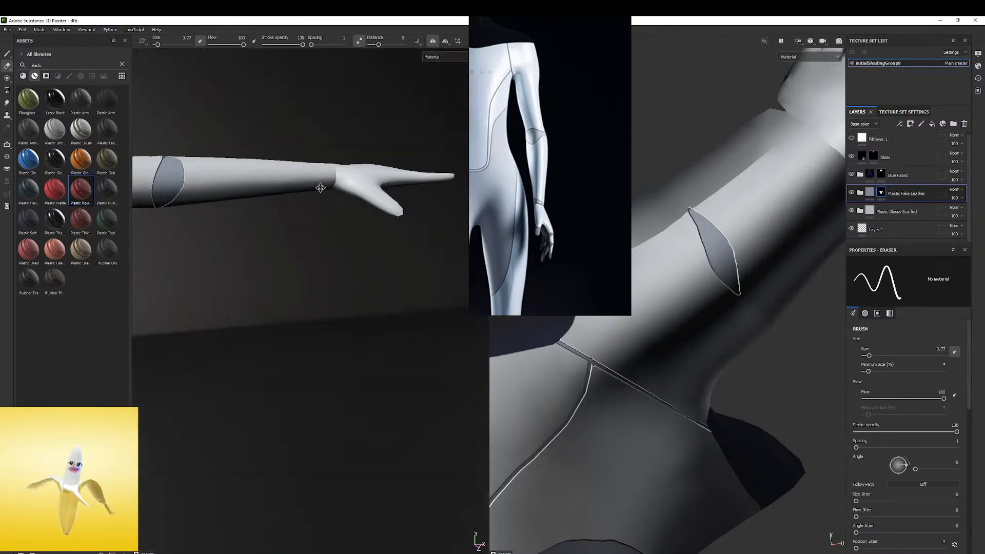
{"action": "left_click_drag", "start_coordinate": [329, 196], "coordinate": [315, 143], "text": "alt"}
{"action": "mouse_move", "coordinate": [315, 143]}
{"action": "right_mouse_down", "text": "alt"}
{"action": "mouse_move", "coordinate": [432, 177]}
{"action": "mouse_move", "coordinate": [367, 139]}
{"action": "mouse_move", "coordinate": [287, 134]}
{"action": "right_mouse_up", "text": "alt"}
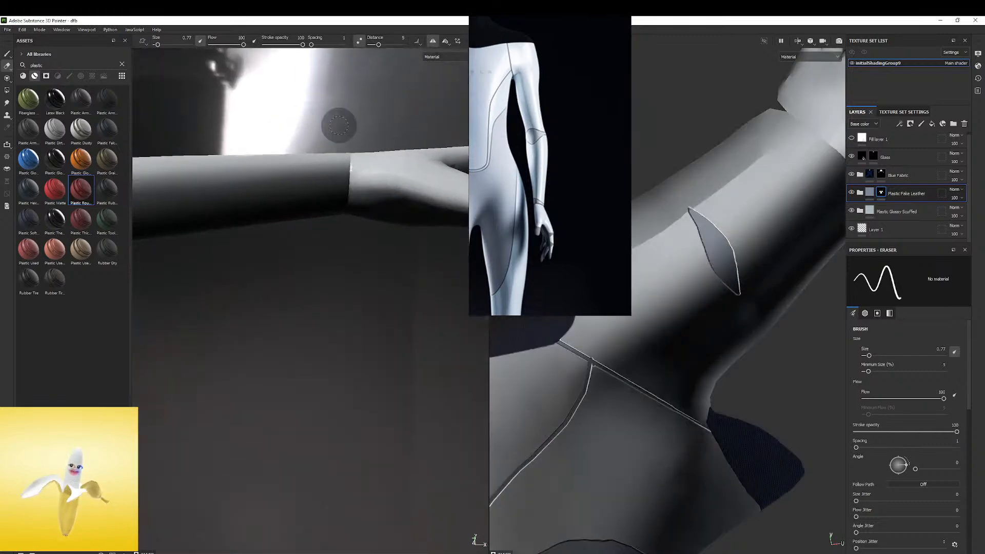
{"action": "right_click_drag", "start_coordinate": [341, 192], "coordinate": [347, 170], "text": "shift"}
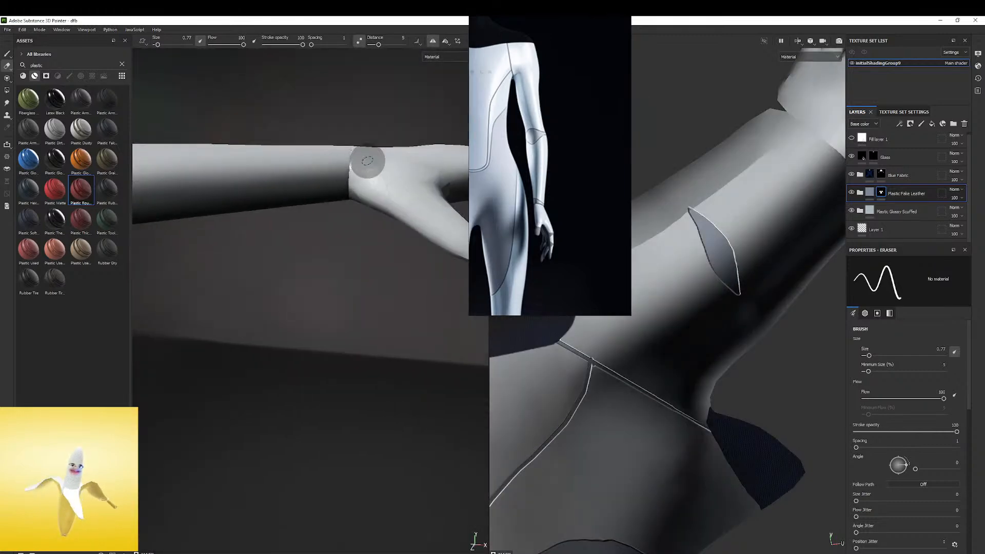
Try to paint two fake-leather seams around the wrist in the 3D view with the brush, and undo them
{"action": "left_click", "coordinate": [5, 54]}
{"action": "mouse_move", "coordinate": [347, 159]}
{"action": "right_mouse_down", "text": "shift"}
{"action": "mouse_move", "coordinate": [360, 108]}
{"action": "mouse_move", "coordinate": [375, 112]}
{"action": "mouse_move", "coordinate": [341, 99]}
{"action": "right_mouse_up", "text": "shift"}
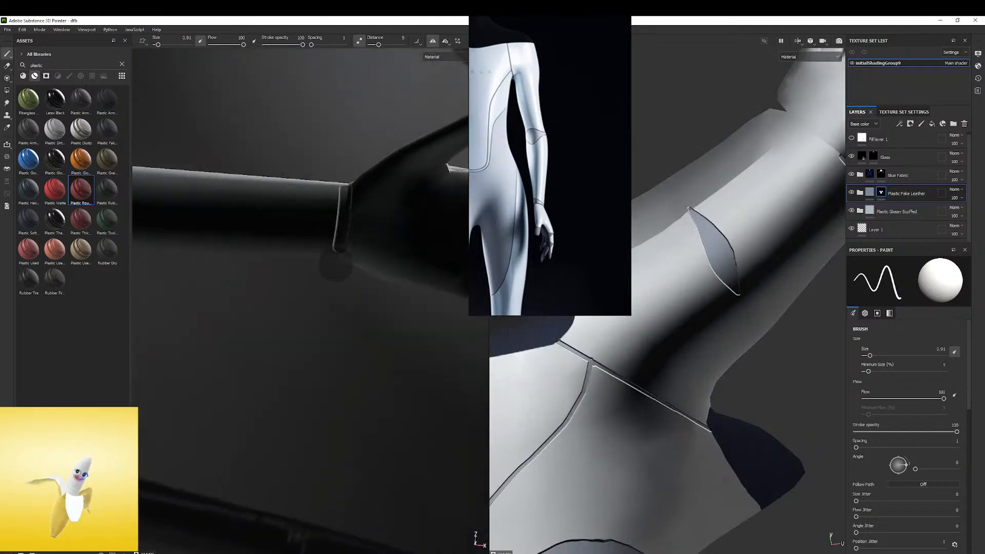
{"action": "right_click_drag", "start_coordinate": [348, 144], "coordinate": [339, 237], "text": "shift"}
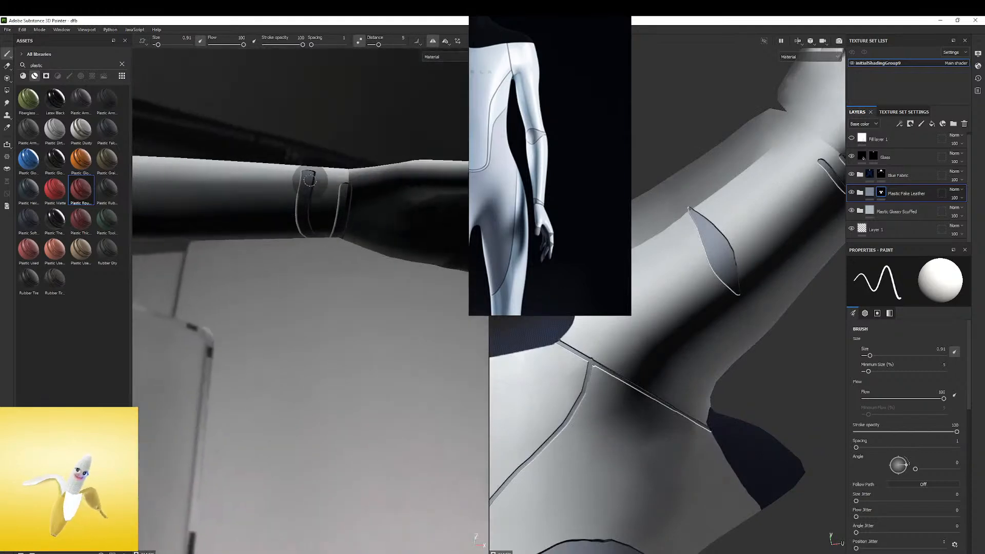
{"action": "right_click_drag", "start_coordinate": [340, 180], "coordinate": [312, 165], "text": "shift"}
{"action": "key", "text": "ctrl+z"}
{"action": "key", "text": "ctrl+z"}
{"action": "key", "text": "ctrl+z"}
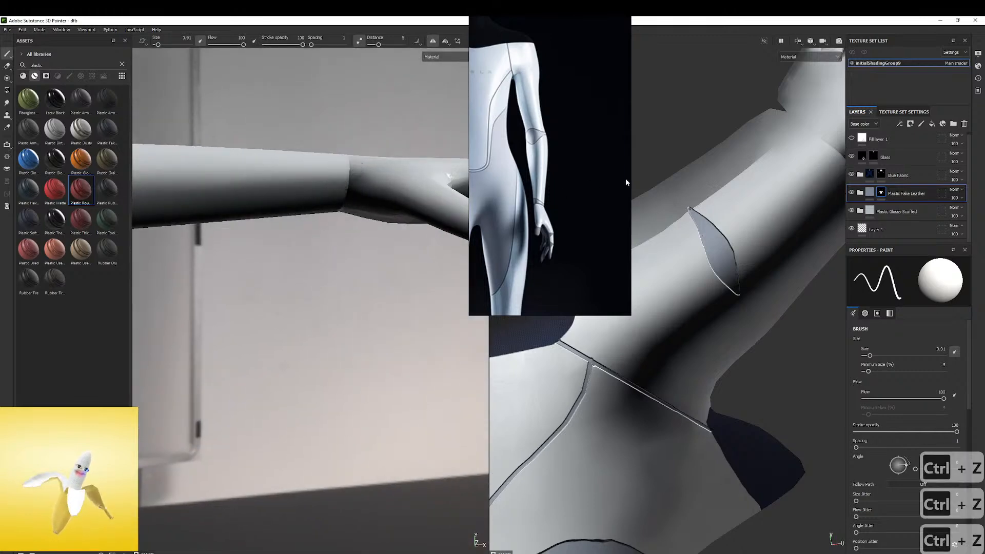
Paint the edge seams of a wrist band across the forearm in the UV view, undoing a stray stroke
{"action": "right_click_drag", "start_coordinate": [734, 180], "coordinate": [574, 176], "text": "alt"}
{"action": "middle_click_drag", "start_coordinate": [821, 159], "coordinate": [713, 190], "text": "alt"}
{"action": "right_click_drag", "start_coordinate": [721, 186], "coordinate": [801, 190], "text": "alt"}
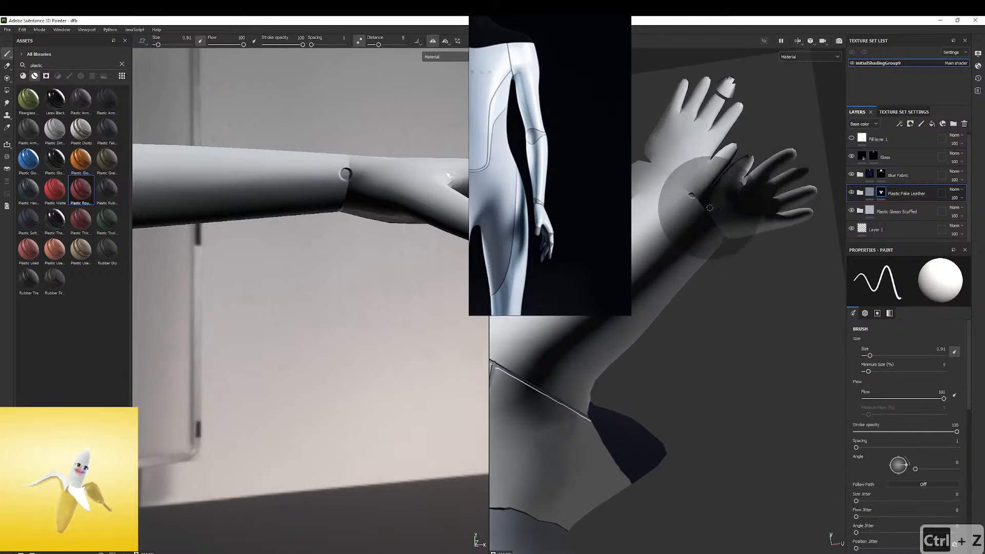
{"action": "key", "text": "ctrl+z"}
{"action": "left_click_drag", "start_coordinate": [410, 169], "coordinate": [200, 172], "text": "alt"}
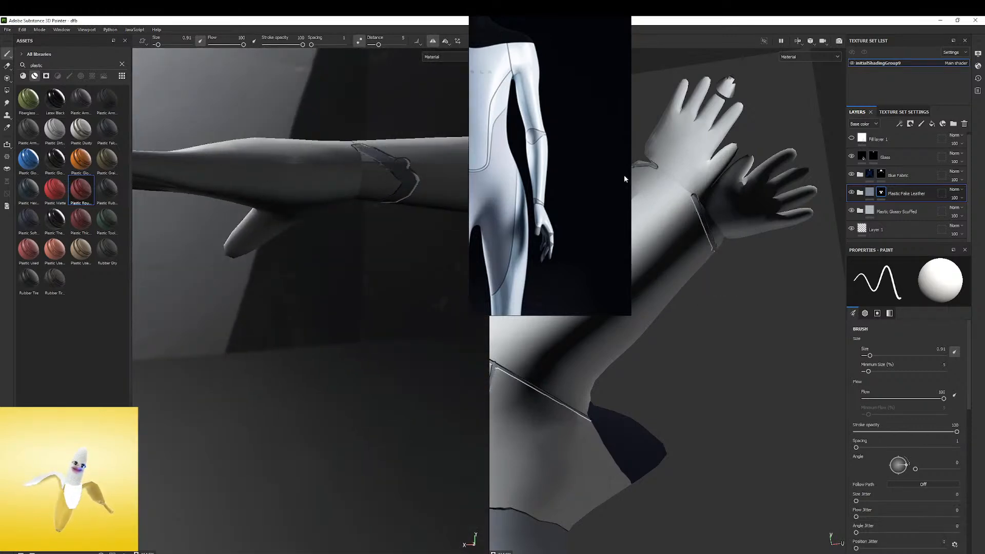
{"action": "scroll", "coordinate": [718, 225], "scroll_direction": "up", "scroll_amount": 4}
{"action": "middle_click_drag", "start_coordinate": [694, 215], "coordinate": [691, 180], "text": "alt"}
{"action": "mouse_move", "coordinate": [737, 146]}
{"action": "right_mouse_down", "text": "shift"}
{"action": "mouse_move", "coordinate": [605, 151]}
{"action": "mouse_move", "coordinate": [705, 154]}
{"action": "right_mouse_up", "text": "shift"}
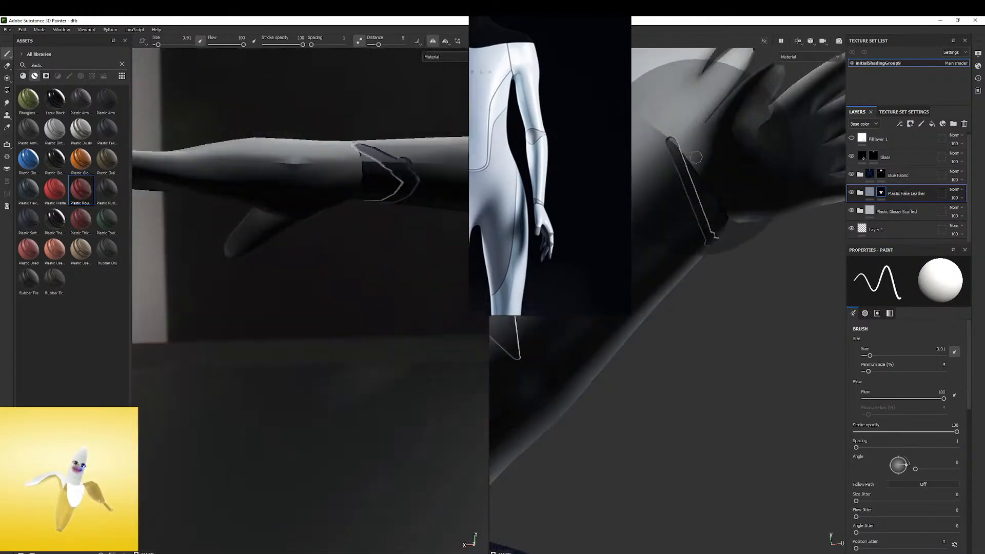
Fill the wrist band between its seams with fake leather and touch up its edges at the base of the hand
{"action": "left_click", "coordinate": [676, 147]}
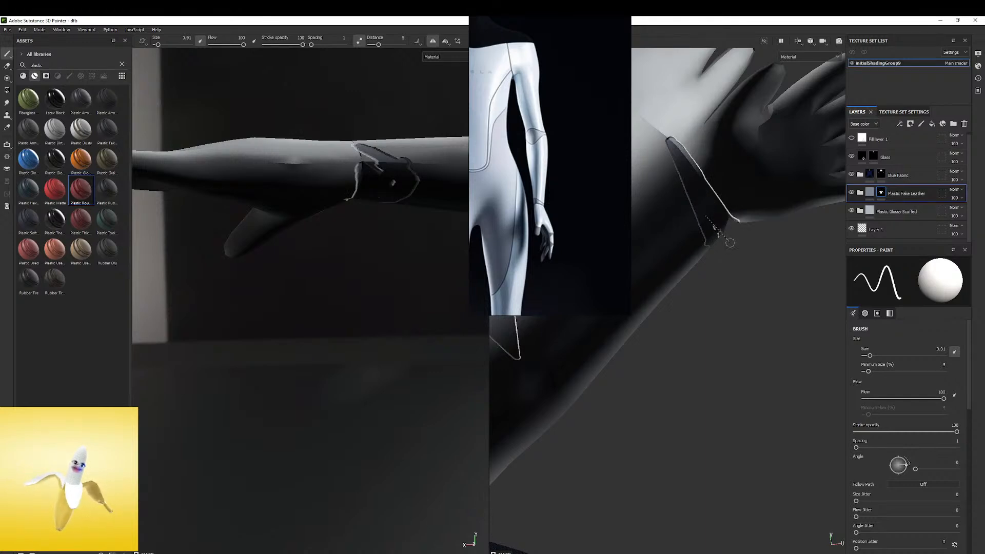
{"action": "key", "text": "ctrl"}
{"action": "left_click_drag", "start_coordinate": [719, 180], "coordinate": [687, 285], "text": "ctrl+alt"}
{"action": "mouse_move", "coordinate": [336, 150]}
{"action": "left_mouse_down", "text": "alt"}
{"action": "mouse_move", "coordinate": [323, 184]}
{"action": "mouse_move", "coordinate": [260, 239]}
{"action": "mouse_move", "coordinate": [285, 193]}
{"action": "mouse_move", "coordinate": [284, 154]}
{"action": "left_mouse_up", "text": "alt"}
{"action": "left_click_drag", "start_coordinate": [327, 205], "coordinate": [348, 189], "text": "alt"}
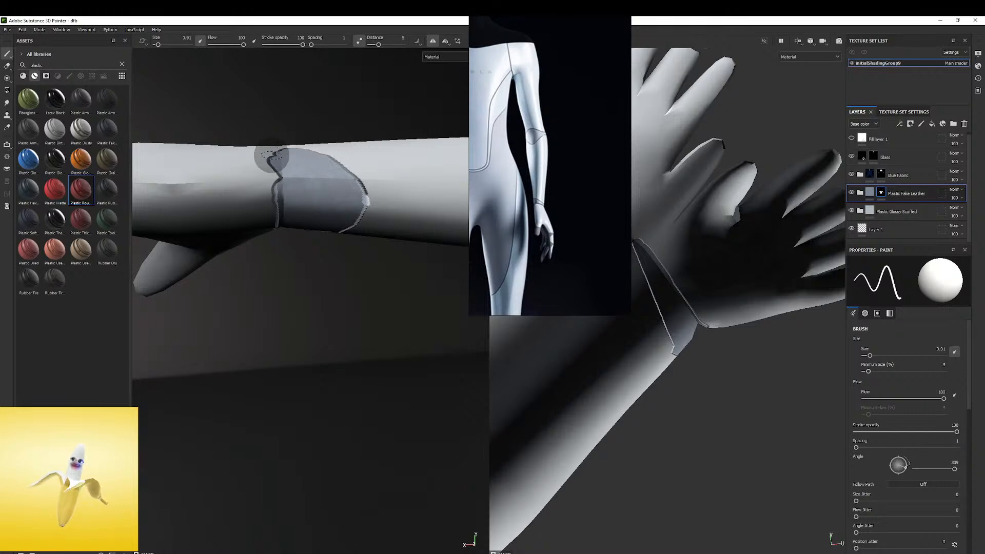
{"action": "left_click_drag", "start_coordinate": [278, 207], "coordinate": [341, 147], "text": "alt"}
{"action": "right_click_drag", "start_coordinate": [341, 146], "coordinate": [369, 123], "text": "shift"}
{"action": "right_click", "coordinate": [370, 122]}
Examine the painted panels and seams over the whole body from several angles against the reference
{"action": "mouse_move", "coordinate": [325, 178]}
{"action": "right_mouse_down", "text": "alt"}
{"action": "mouse_move", "coordinate": [162, 194]}
{"action": "mouse_move", "coordinate": [159, 216]}
{"action": "right_mouse_up", "text": "alt"}
{"action": "middle_click_drag", "start_coordinate": [200, 221], "coordinate": [253, 174], "text": "alt"}
{"action": "mouse_move", "coordinate": [253, 174]}
{"action": "left_mouse_down", "text": "alt"}
{"action": "mouse_move", "coordinate": [245, 201]}
{"action": "mouse_move", "coordinate": [267, 201]}
{"action": "mouse_move", "coordinate": [258, 206]}
{"action": "left_mouse_up", "text": "alt"}
{"action": "right_click_drag", "start_coordinate": [258, 206], "coordinate": [286, 195], "text": "shift"}
{"action": "left_click_drag", "start_coordinate": [286, 195], "coordinate": [241, 219], "text": "alt"}
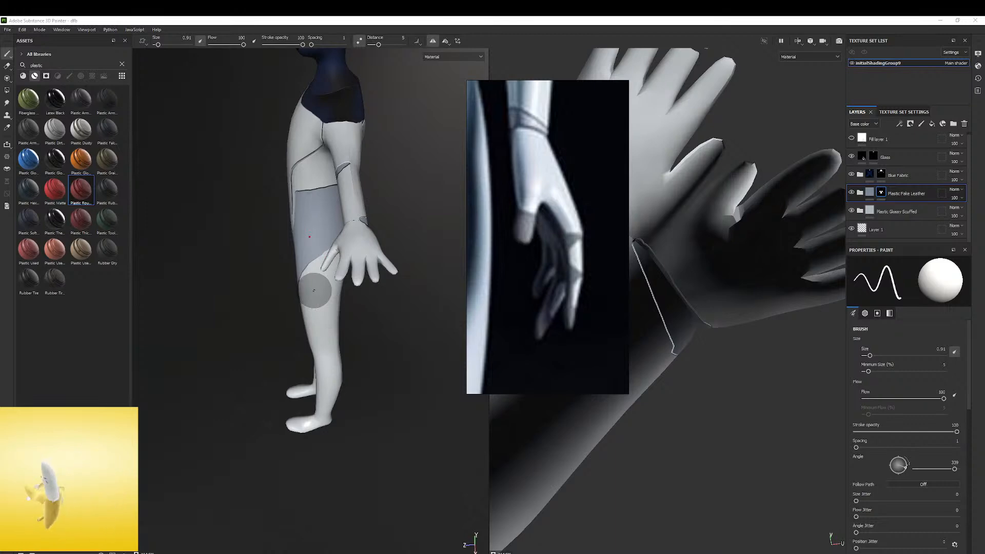
{"action": "left_click_drag", "start_coordinate": [305, 205], "coordinate": [427, 152], "text": "alt"}
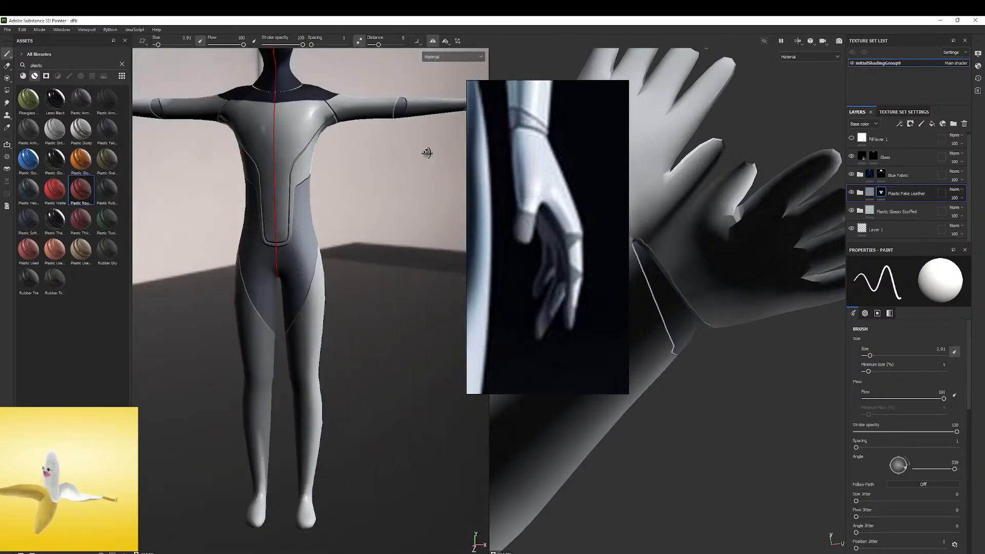
{"action": "right_click_drag", "start_coordinate": [375, 156], "coordinate": [353, 171], "text": "shift"}
{"action": "middle_click_drag", "start_coordinate": [353, 171], "coordinate": [371, 329], "text": "alt"}
{"action": "middle_click_drag", "start_coordinate": [295, 268], "coordinate": [302, 192], "text": "alt"}
{"action": "left_click_drag", "start_coordinate": [314, 196], "coordinate": [312, 263], "text": "alt"}
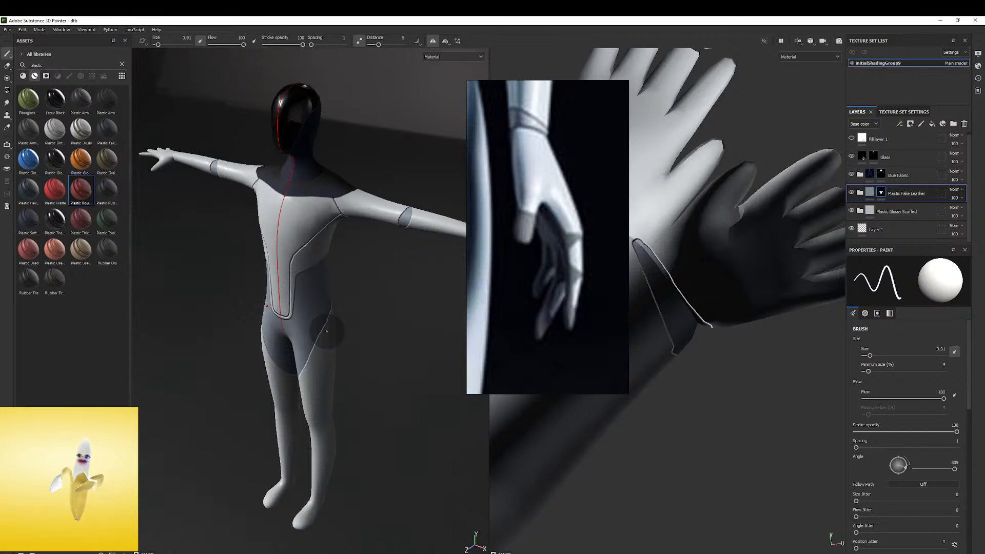
{"action": "left_click_drag", "start_coordinate": [293, 259], "coordinate": [380, 203], "text": "alt"}
{"action": "middle_click_drag", "start_coordinate": [380, 202], "coordinate": [272, 215], "text": "alt"}
{"action": "mouse_move", "coordinate": [272, 215]}
{"action": "left_mouse_down", "text": "alt"}
{"action": "mouse_move", "coordinate": [293, 200]}
{"action": "mouse_move", "coordinate": [317, 213]}
{"action": "mouse_move", "coordinate": [314, 181]}
{"action": "left_mouse_up", "text": "alt"}
{"action": "mouse_move", "coordinate": [314, 180]}
{"action": "right_mouse_down", "text": "shift"}
{"action": "mouse_move", "coordinate": [241, 189]}
{"action": "mouse_move", "coordinate": [189, 222]}
{"action": "right_mouse_up", "text": "shift"}
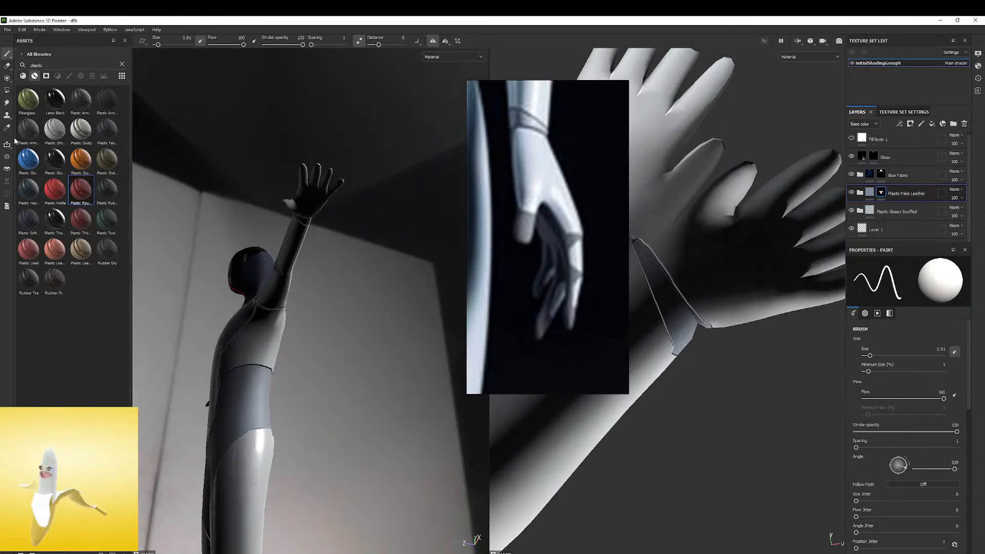
Turn off shadows in the display settings and replace the environment map with Canopus Ground
{"action": "left_click", "coordinate": [978, 52]}
{"action": "left_click", "coordinate": [832, 205]}
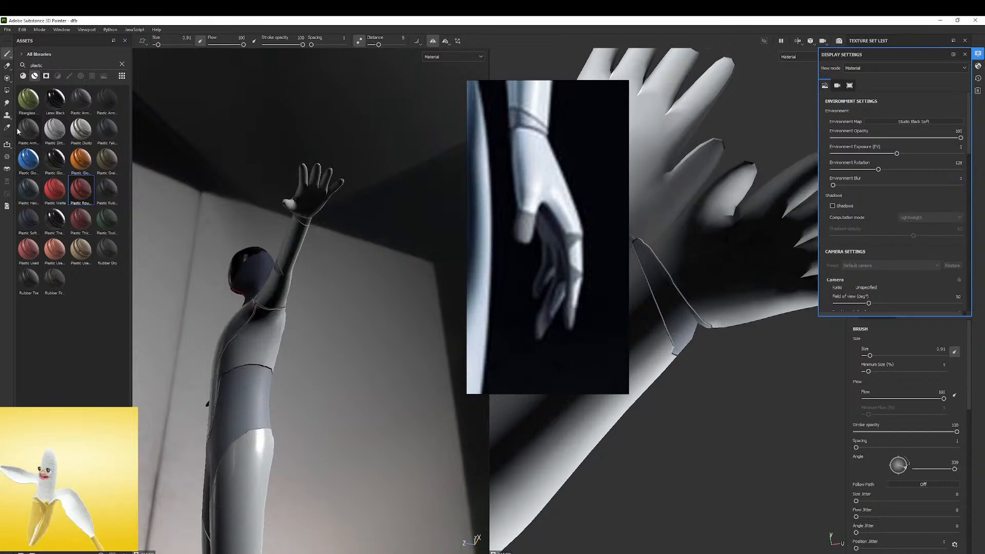
{"action": "left_click", "coordinate": [104, 76]}
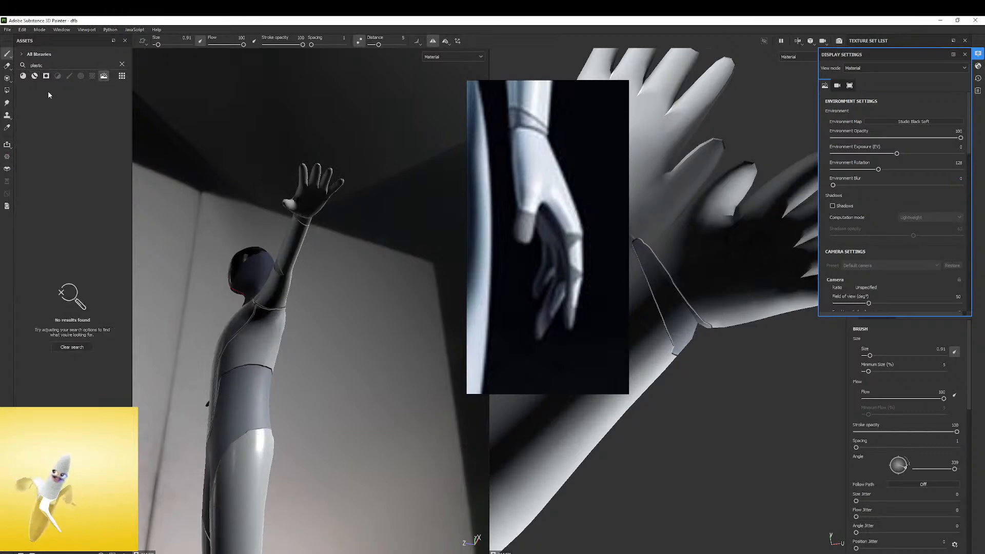
{"action": "left_click", "coordinate": [123, 63]}
{"action": "left_click_drag", "start_coordinate": [54, 131], "coordinate": [426, 311]}
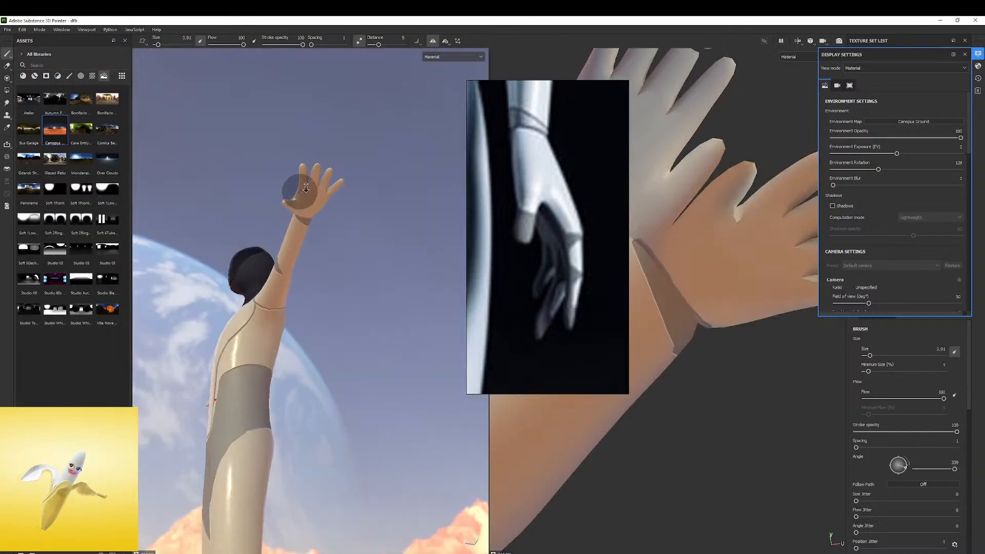
Fill the palm and the inner side of the middle finger with fake leather, undoing stray strokes
{"action": "scroll", "coordinate": [286, 198], "scroll_direction": "up", "scroll_amount": 5}
{"action": "mouse_move", "coordinate": [437, 156]}
{"action": "left_mouse_down", "text": "alt"}
{"action": "mouse_move", "coordinate": [447, 367]}
{"action": "mouse_move", "coordinate": [429, 253]}
{"action": "mouse_move", "coordinate": [365, 229]}
{"action": "left_mouse_up", "text": "alt"}
{"action": "middle_click_drag", "start_coordinate": [287, 235], "coordinate": [350, 198], "text": "alt"}
{"action": "left_click_drag", "start_coordinate": [341, 206], "coordinate": [339, 226]}
{"action": "key", "text": "ctrl+z"}
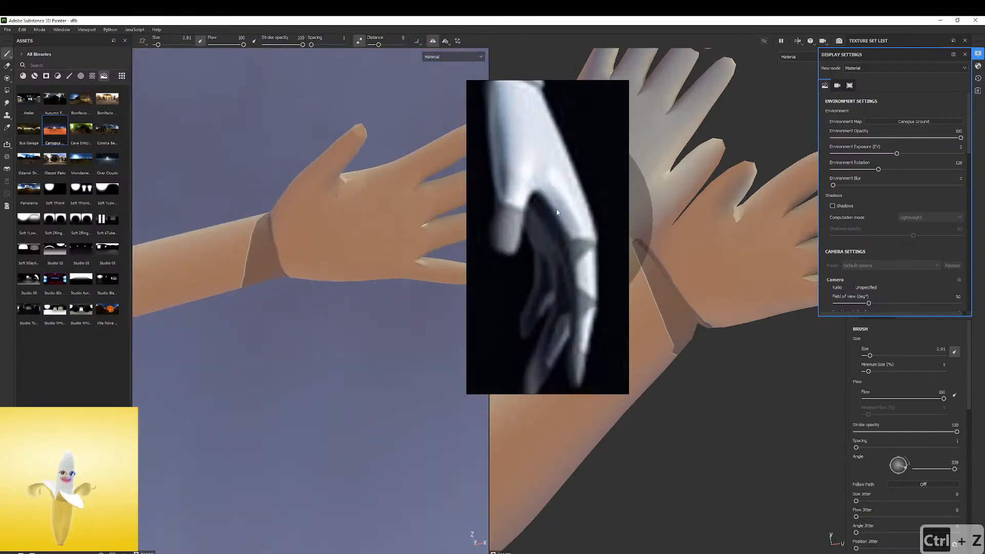
{"action": "right_click_drag", "start_coordinate": [328, 210], "coordinate": [339, 222], "text": "ctrl"}
{"action": "mouse_move", "coordinate": [338, 222]}
{"action": "left_mouse_down"}
{"action": "mouse_move", "coordinate": [362, 236]}
{"action": "mouse_move", "coordinate": [328, 242]}
{"action": "mouse_move", "coordinate": [304, 208]}
{"action": "mouse_move", "coordinate": [383, 236]}
{"action": "mouse_move", "coordinate": [368, 216]}
{"action": "mouse_move", "coordinate": [380, 220]}
{"action": "mouse_move", "coordinate": [322, 199]}
{"action": "mouse_move", "coordinate": [365, 198]}
{"action": "mouse_move", "coordinate": [311, 206]}
{"action": "left_mouse_up"}
{"action": "key", "text": "ctrl+z"}
{"action": "mouse_move", "coordinate": [311, 206]}
{"action": "right_mouse_down", "text": "alt"}
{"action": "mouse_move", "coordinate": [377, 195]}
{"action": "mouse_move", "coordinate": [348, 161]}
{"action": "right_mouse_up", "text": "alt"}
{"action": "left_click_drag", "start_coordinate": [337, 186], "coordinate": [341, 177]}
{"action": "left_click", "coordinate": [358, 69], "text": "shift"}
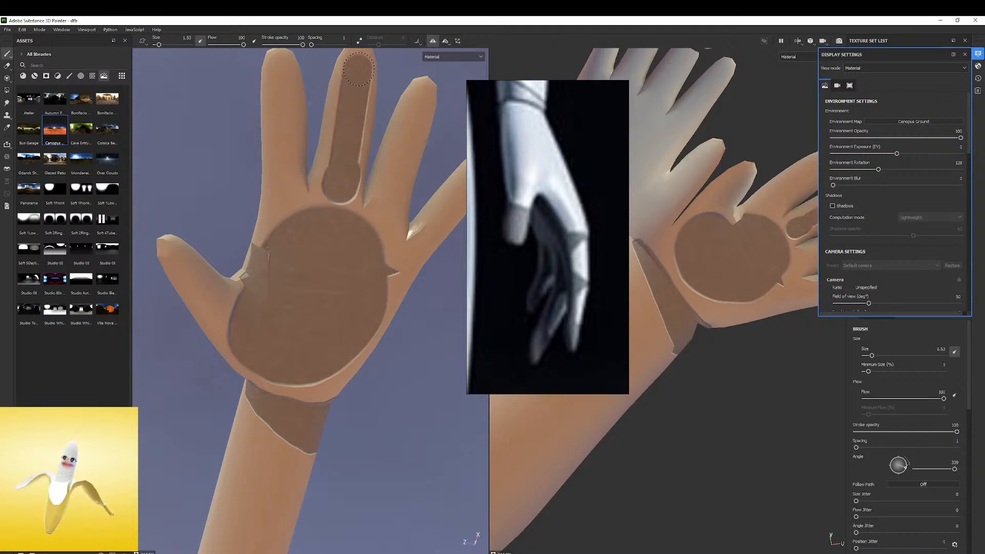
Paint fake-leather strips along the inner sides of the index, ring and little fingers, connecting them to the palm
{"action": "mouse_move", "coordinate": [289, 221]}
{"action": "left_mouse_down"}
{"action": "mouse_move", "coordinate": [290, 123]}
{"action": "mouse_move", "coordinate": [271, 59]}
{"action": "left_mouse_up"}
{"action": "left_click", "coordinate": [378, 231]}
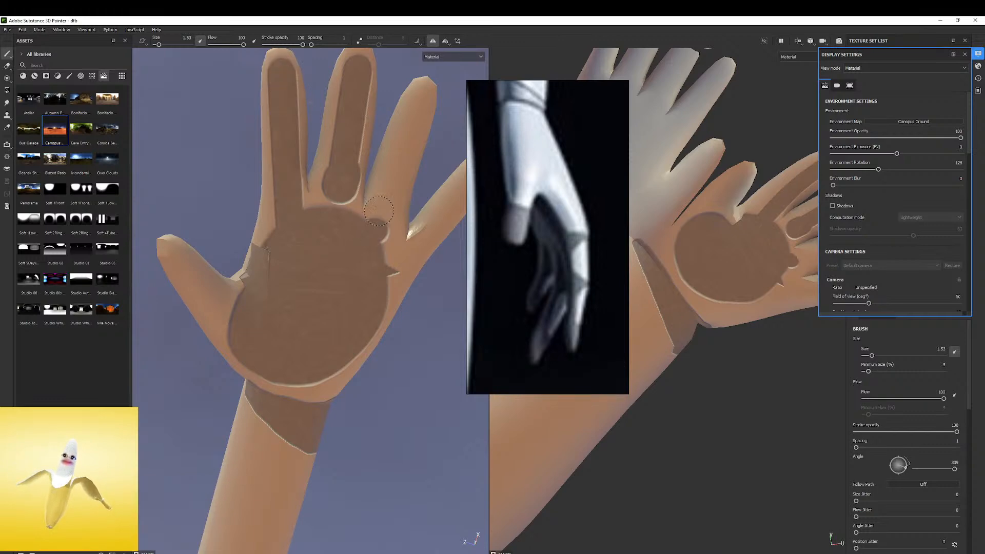
{"action": "left_click", "coordinate": [416, 101], "text": "shift"}
{"action": "middle_click_drag", "start_coordinate": [372, 179], "coordinate": [259, 194], "text": "alt"}
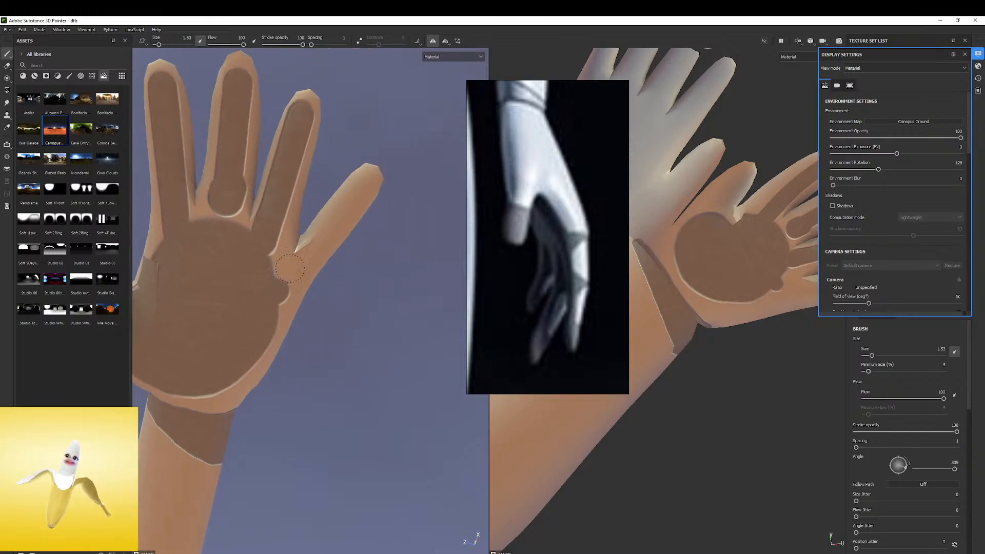
{"action": "right_click_drag", "start_coordinate": [295, 266], "coordinate": [290, 266], "text": "ctrl"}
{"action": "left_click", "coordinate": [280, 295]}
{"action": "left_click", "coordinate": [365, 182], "text": "shift"}
Reduce the brush size to 1.46 and paint a fake-leather strip along the inner side of the thumb
{"action": "middle_click_drag", "start_coordinate": [288, 226], "coordinate": [435, 185], "text": "alt"}
{"action": "mouse_move", "coordinate": [277, 291]}
{"action": "right_mouse_down", "text": "ctrl"}
{"action": "mouse_move", "coordinate": [324, 291]}
{"action": "mouse_move", "coordinate": [281, 291]}
{"action": "right_mouse_up", "text": "ctrl"}
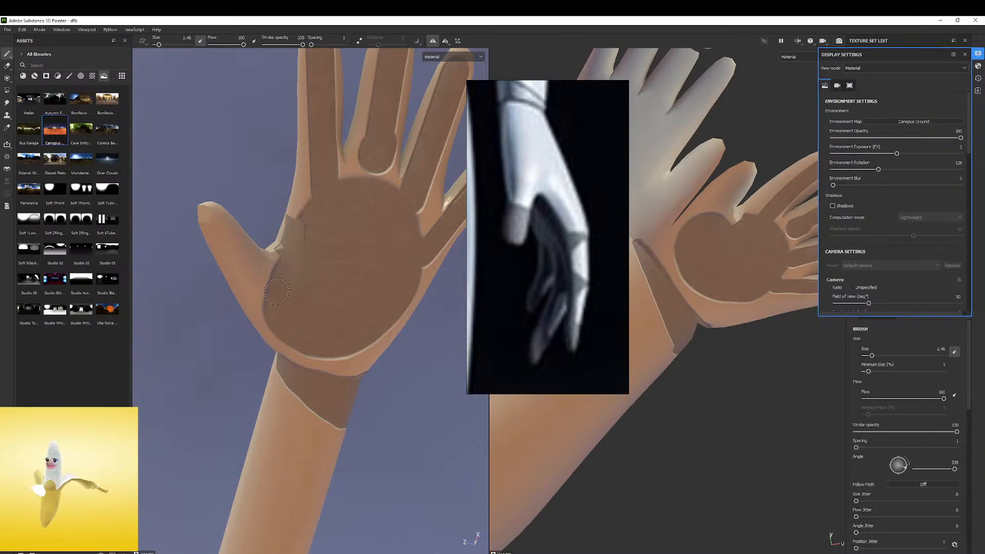
{"action": "left_click", "coordinate": [219, 219], "text": "shift"}
{"action": "mouse_move", "coordinate": [231, 226]}
{"action": "left_mouse_down", "text": "alt"}
{"action": "mouse_move", "coordinate": [202, 241]}
{"action": "mouse_move", "coordinate": [296, 231]}
{"action": "mouse_move", "coordinate": [271, 247]}
{"action": "mouse_move", "coordinate": [279, 261]}
{"action": "mouse_move", "coordinate": [251, 271]}
{"action": "mouse_move", "coordinate": [297, 279]}
{"action": "left_mouse_up", "text": "alt"}
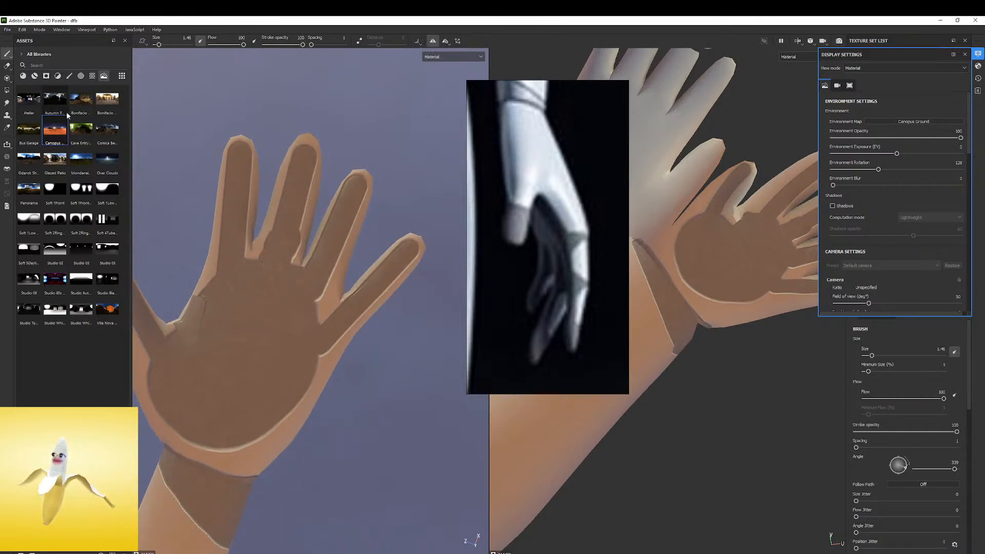
Switch to the eraser and load the solid arrowhead alpha, discarding the first test erase on the index finger
{"action": "left_click", "coordinate": [8, 66]}
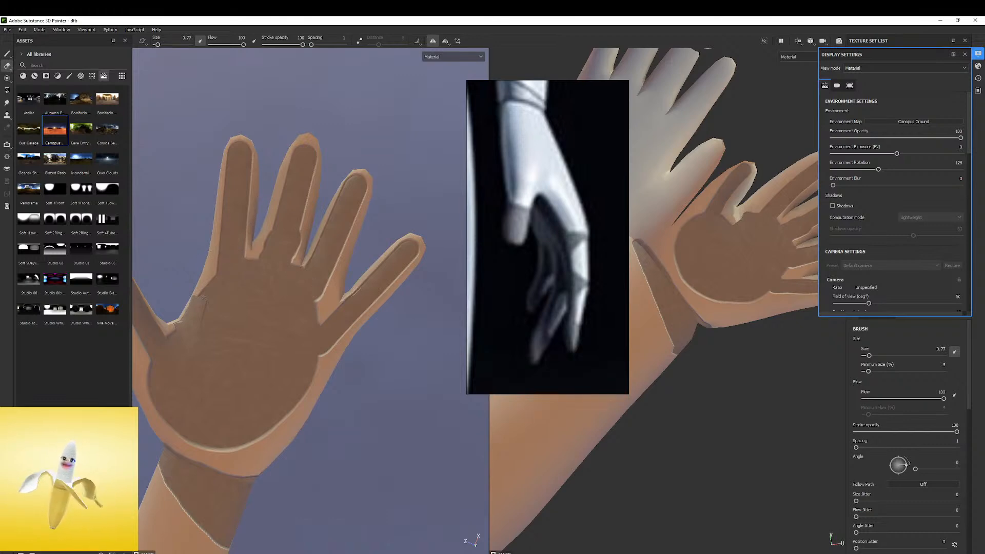
{"action": "mouse_move", "coordinate": [220, 197]}
{"action": "right_mouse_down", "text": "ctrl"}
{"action": "mouse_move", "coordinate": [246, 196]}
{"action": "mouse_move", "coordinate": [218, 177]}
{"action": "right_mouse_up", "text": "ctrl"}
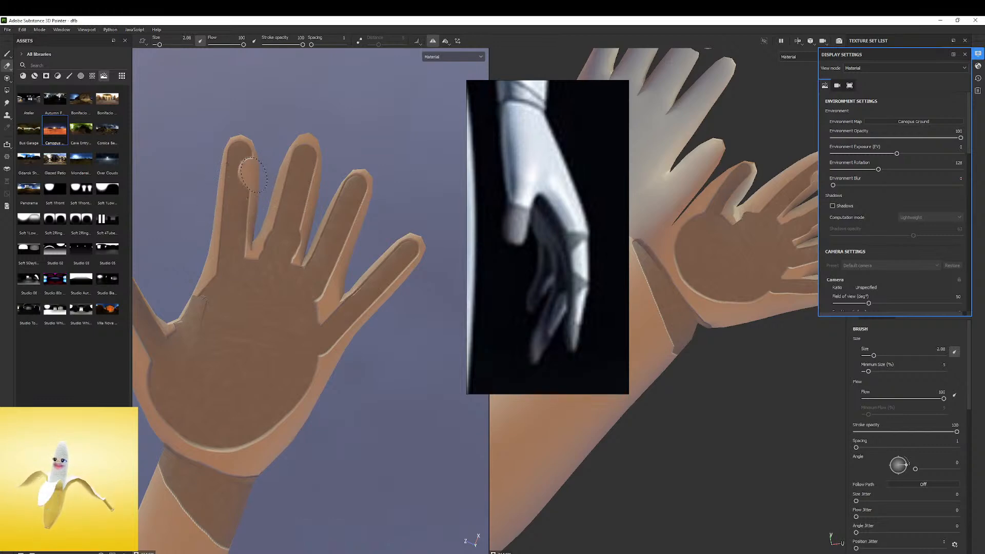
{"action": "key", "text": "ctrl+z"}
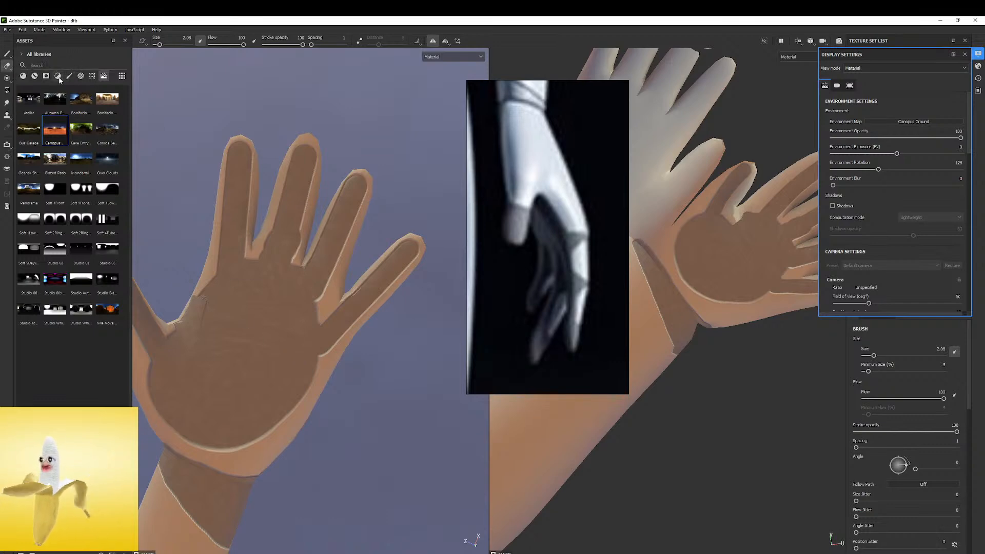
{"action": "left_click", "coordinate": [69, 76]}
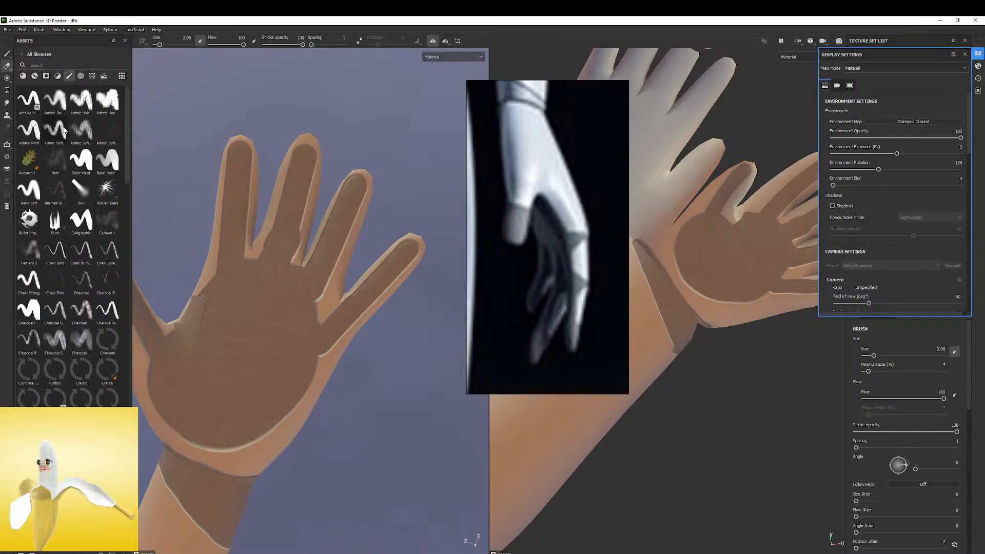
{"action": "scroll", "coordinate": [94, 371], "scroll_direction": "down", "scroll_amount": 15}
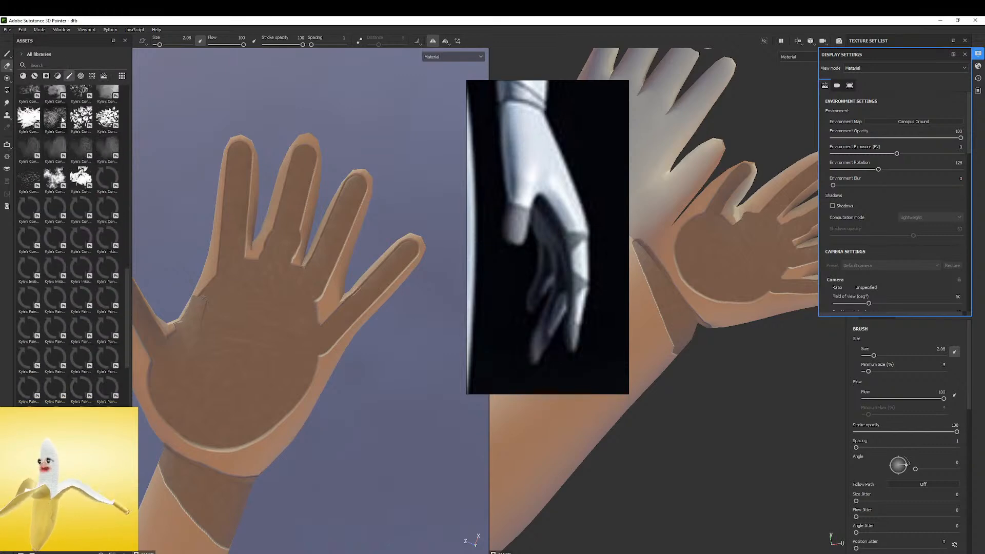
{"action": "left_click", "coordinate": [58, 76]}
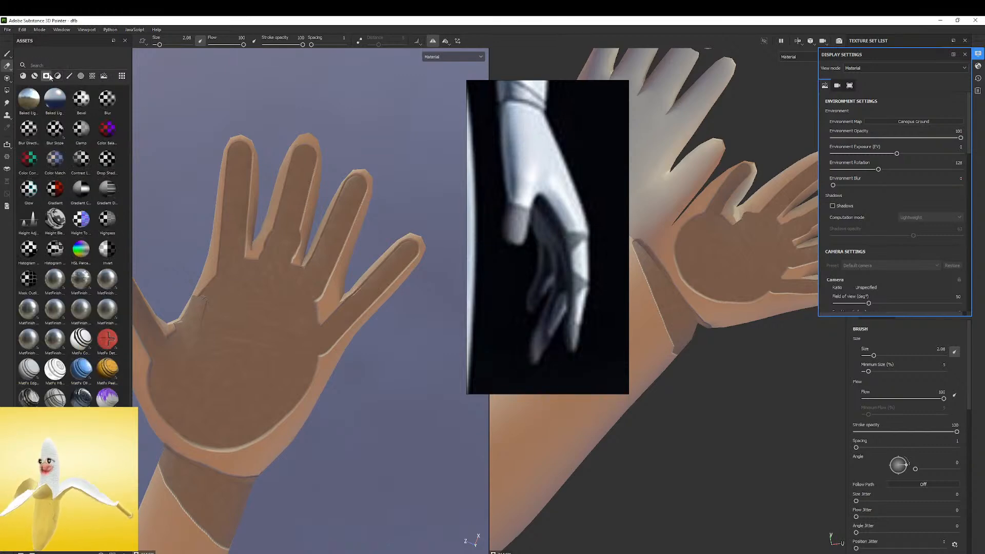
{"action": "left_click", "coordinate": [81, 77]}
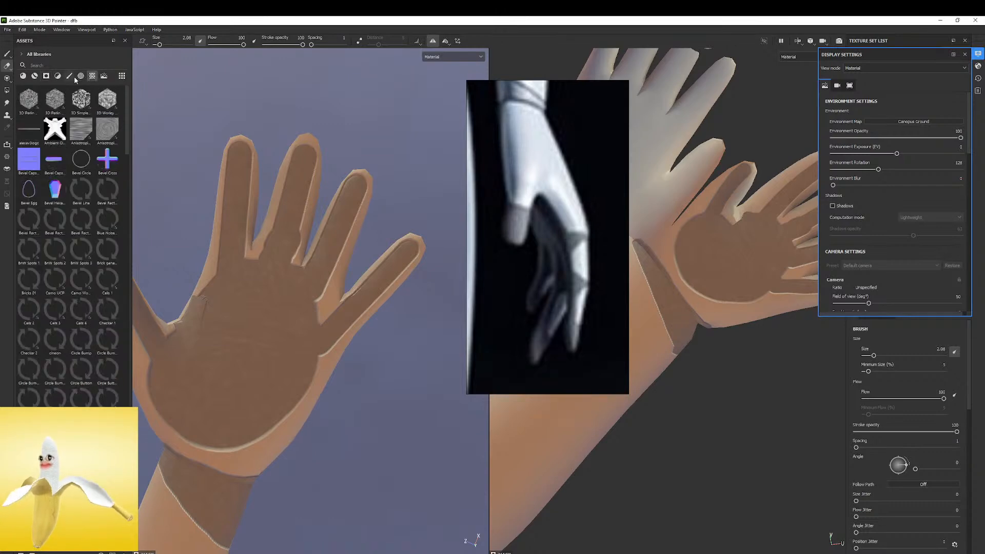
{"action": "left_click", "coordinate": [79, 78]}
{"action": "left_click", "coordinate": [55, 161]}
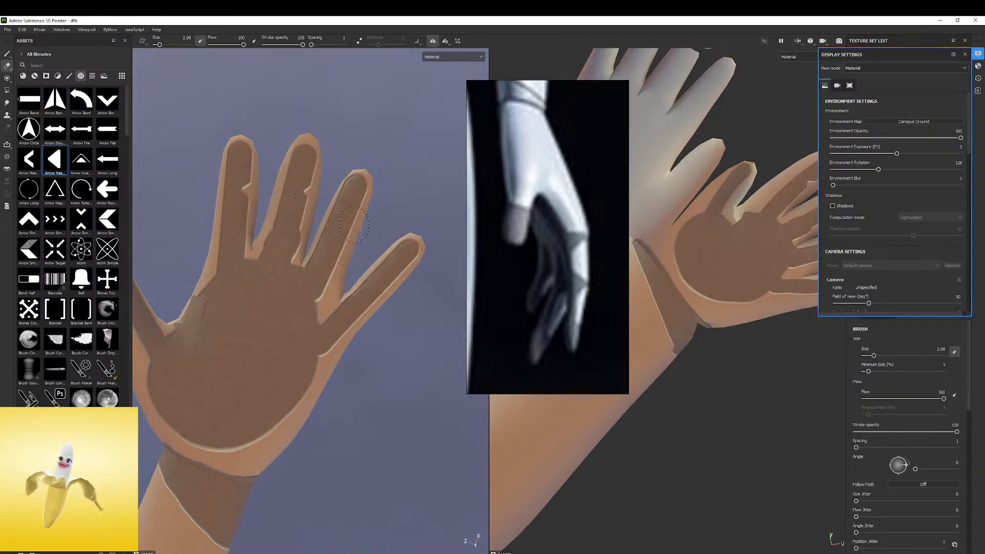
Erase pointed notches into one edge of the ring and little finger leather strips at the upper joints
{"action": "key", "text": "ctrl+z"}
{"action": "left_click_drag", "start_coordinate": [349, 236], "coordinate": [357, 211], "text": "ctrl"}
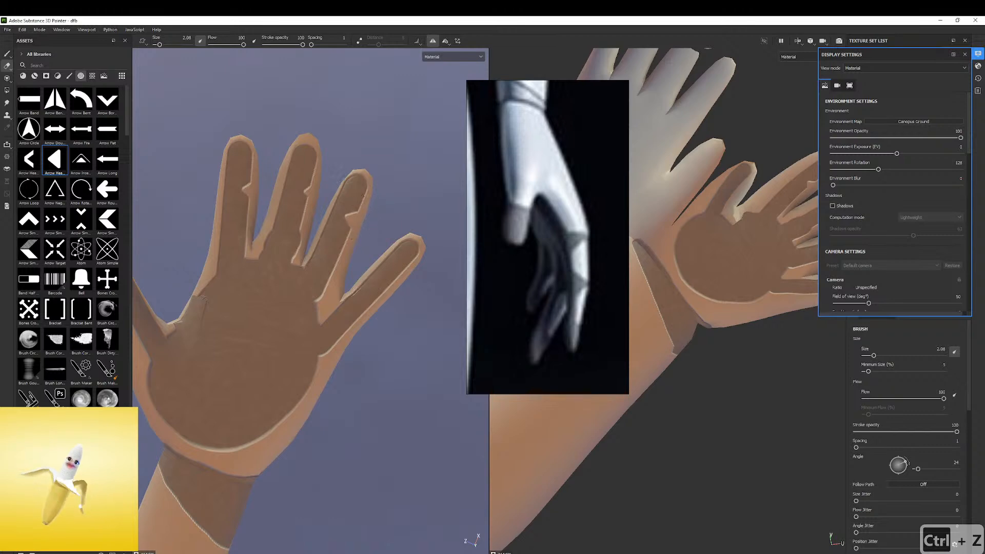
{"action": "left_click_drag", "start_coordinate": [393, 277], "coordinate": [399, 277], "text": "ctrl"}
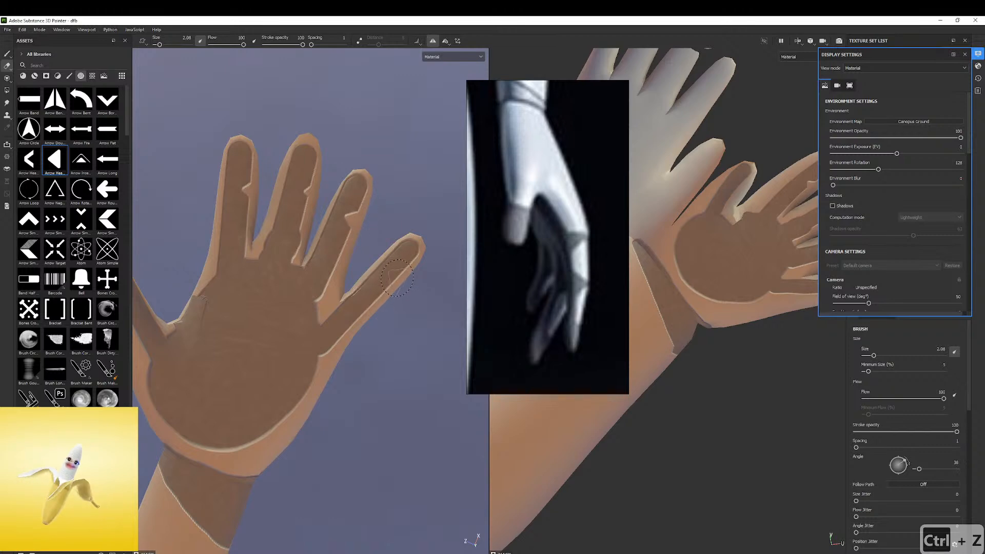
Rotate the eraser and erase matching notches on the opposite finger edges, separating the fingertip pads from the strips below
{"action": "left_click_drag", "start_coordinate": [220, 201], "coordinate": [221, 186], "text": "ctrl"}
{"action": "left_click", "coordinate": [223, 192]}
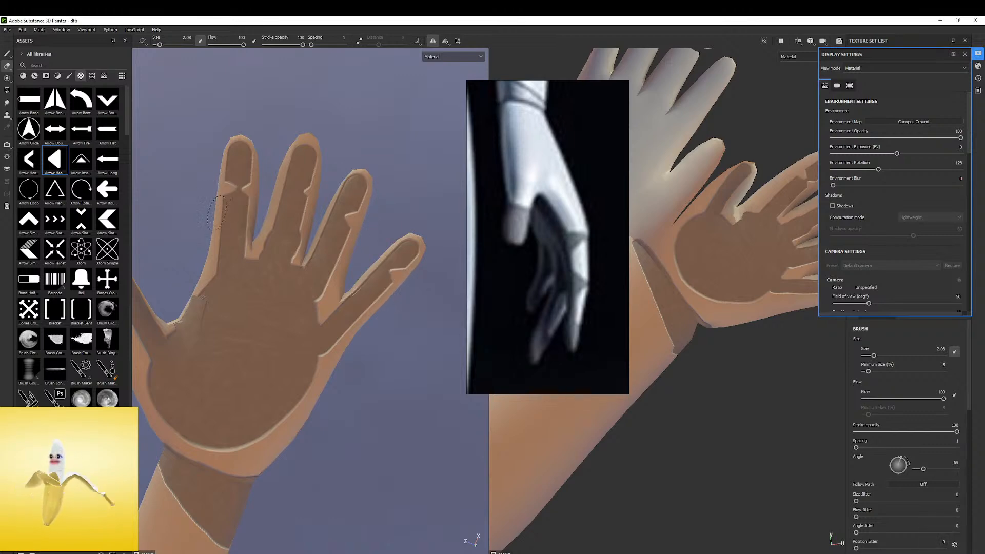
{"action": "left_click", "coordinate": [333, 210]}
{"action": "key", "text": "ctrl+z"}
{"action": "left_click_drag", "start_coordinate": [334, 210], "coordinate": [334, 195], "text": "ctrl"}
{"action": "left_click", "coordinate": [333, 211]}
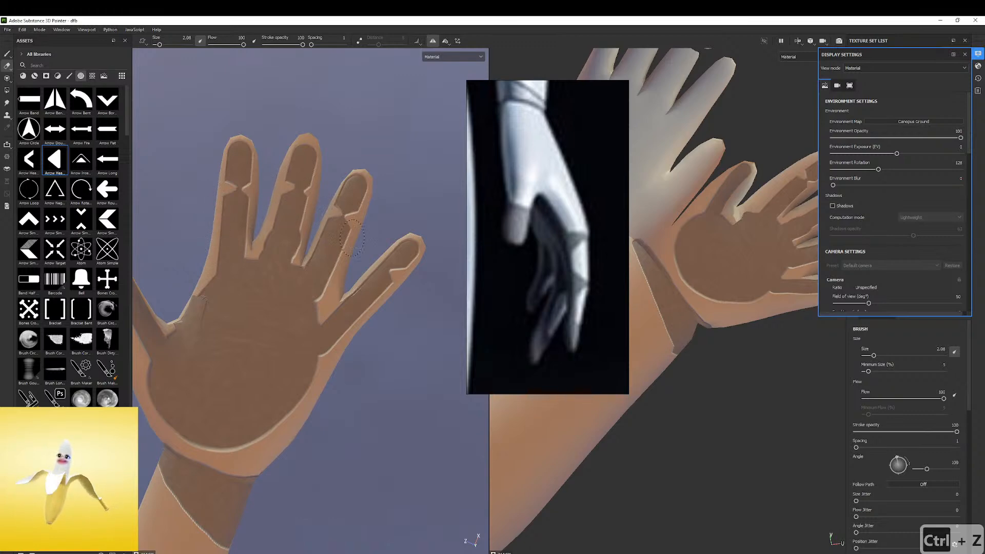
{"action": "mouse_move", "coordinate": [375, 276]}
{"action": "left_mouse_down", "text": "ctrl"}
{"action": "mouse_move", "coordinate": [385, 282]}
{"action": "mouse_move", "coordinate": [374, 306]}
{"action": "left_mouse_up", "text": "ctrl"}
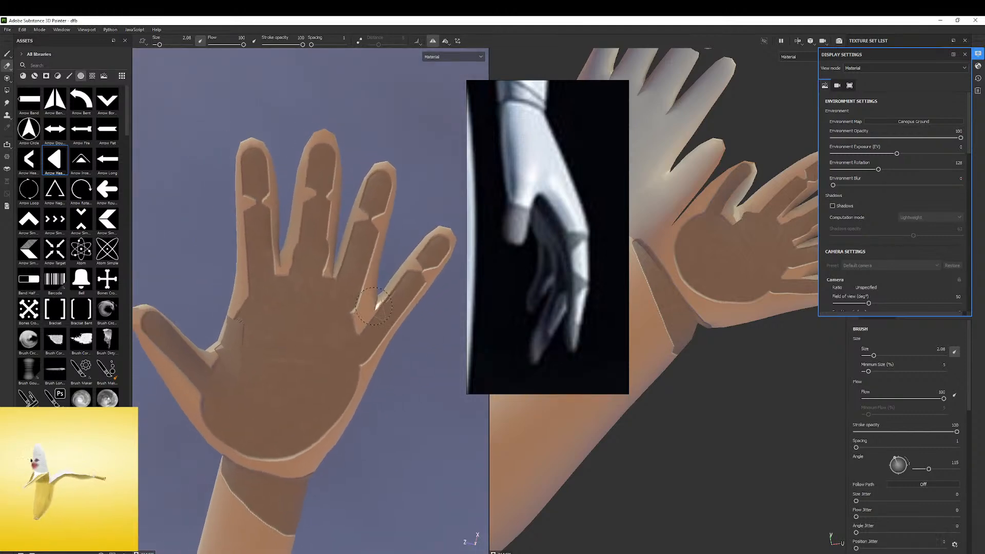
{"action": "left_click", "coordinate": [374, 306]}
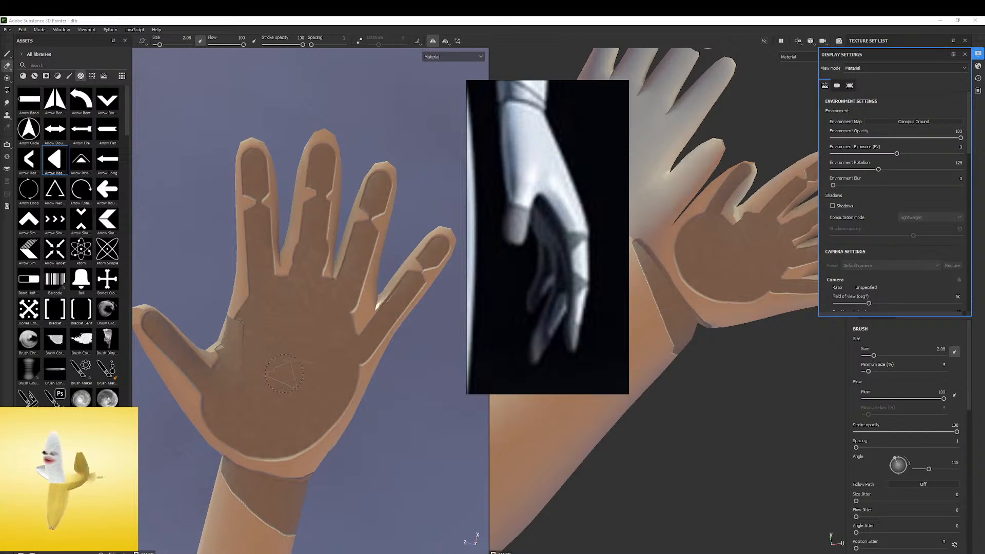
{"action": "left_click_drag", "start_coordinate": [299, 257], "coordinate": [322, 255], "text": "alt"}
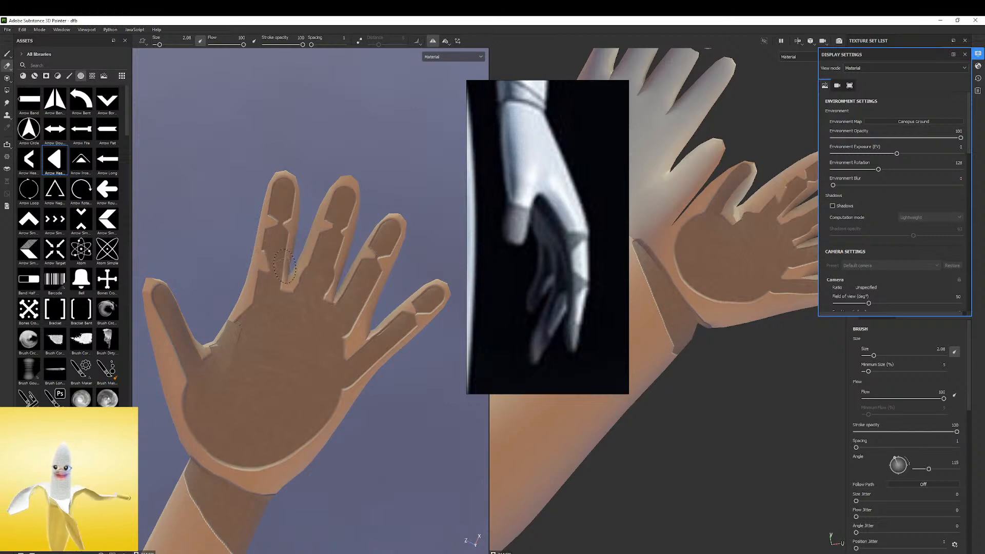
{"action": "key", "text": "ctrl+z"}
{"action": "key", "text": "ctrl+z"}
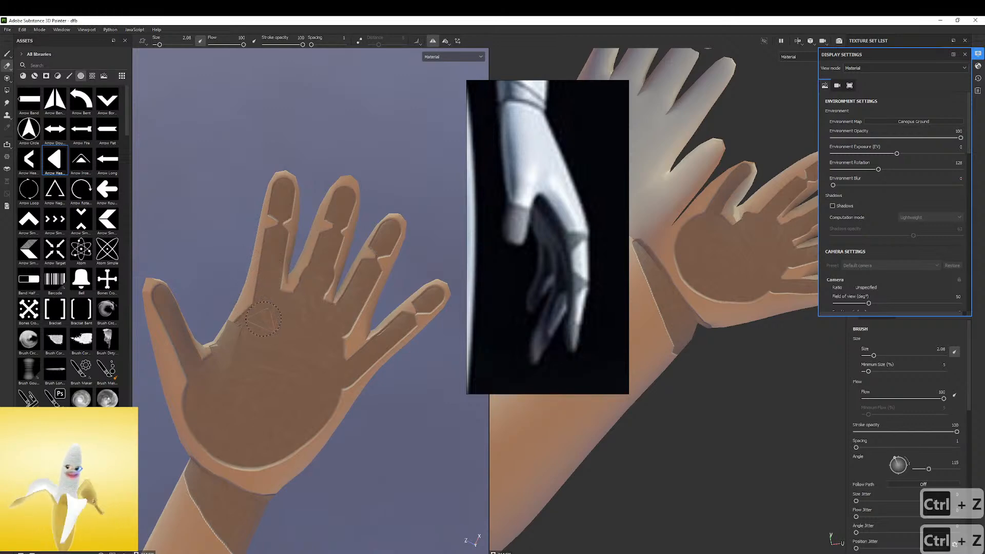
Enlarge the eraser and erase a band across the upper palm and thumb base, separating the palm pad from the fingers
{"action": "key", "text": "ctrl+z"}
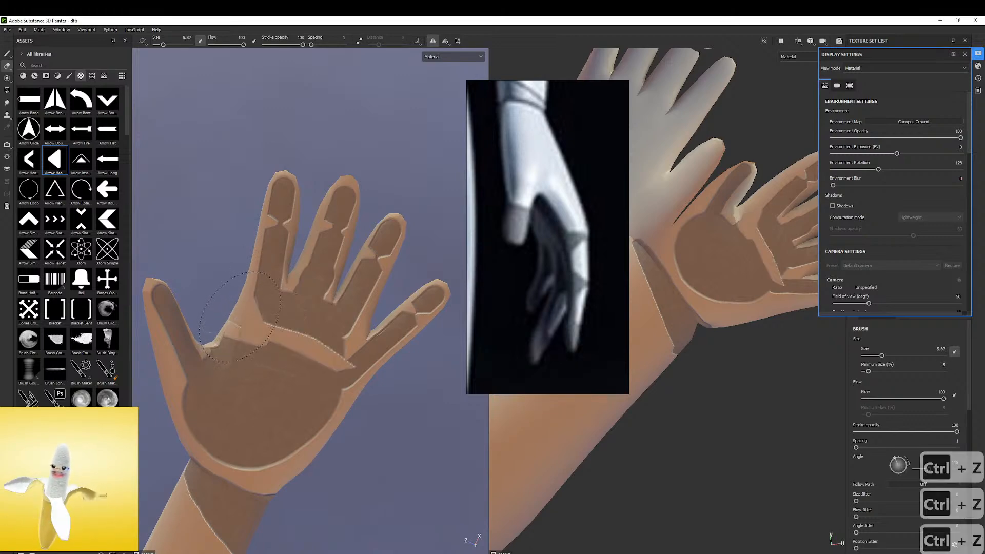
{"action": "left_click", "coordinate": [342, 361]}
{"action": "key", "text": "ctrl+z"}
{"action": "right_click_drag", "start_coordinate": [341, 362], "coordinate": [329, 361], "text": "ctrl"}
{"action": "left_click", "coordinate": [349, 362]}
{"action": "mouse_move", "coordinate": [348, 363]}
{"action": "left_mouse_down", "text": "alt"}
{"action": "mouse_move", "coordinate": [310, 319]}
{"action": "mouse_move", "coordinate": [339, 347]}
{"action": "left_mouse_up", "text": "alt"}
{"action": "mouse_move", "coordinate": [335, 304]}
{"action": "left_mouse_down"}
{"action": "mouse_move", "coordinate": [340, 327]}
{"action": "mouse_move", "coordinate": [310, 303]}
{"action": "mouse_move", "coordinate": [271, 297]}
{"action": "mouse_move", "coordinate": [298, 312]}
{"action": "mouse_move", "coordinate": [287, 354]}
{"action": "mouse_move", "coordinate": [316, 367]}
{"action": "mouse_move", "coordinate": [303, 330]}
{"action": "mouse_move", "coordinate": [313, 319]}
{"action": "left_mouse_up"}
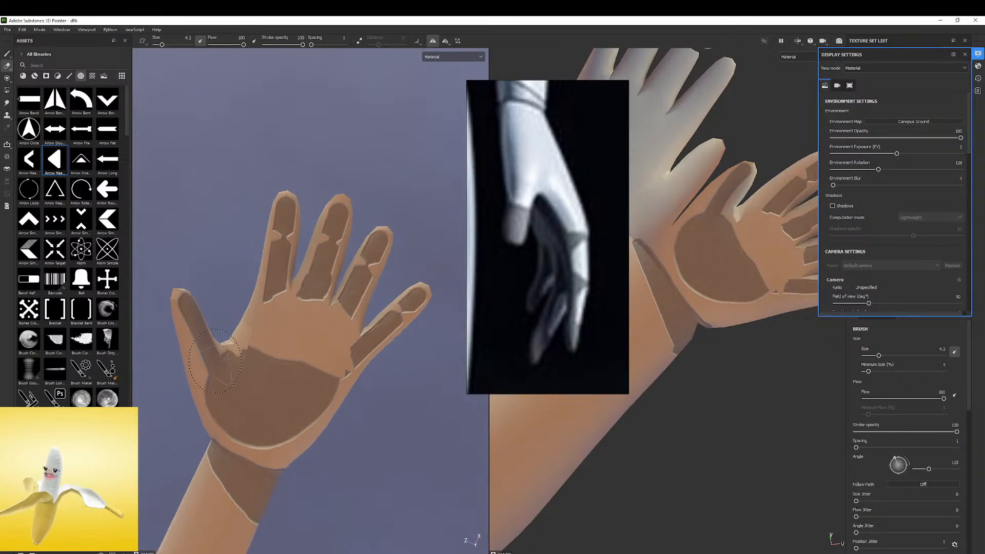
{"action": "left_click_drag", "start_coordinate": [211, 373], "coordinate": [342, 314]}
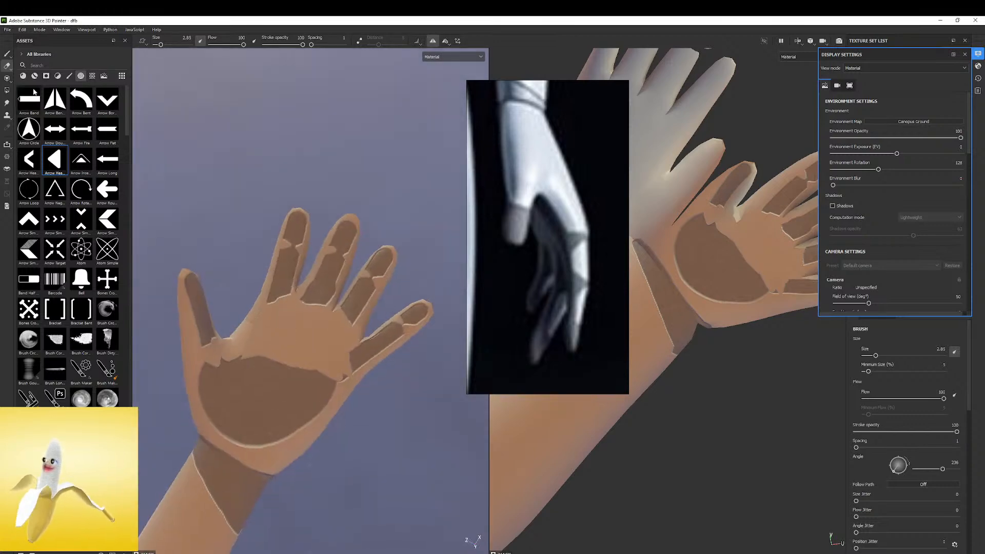
Switch to the paint brush and paint an oval fake-leather pad across the upper palm, undoing the stray stroke
{"action": "left_click", "coordinate": [7, 53]}
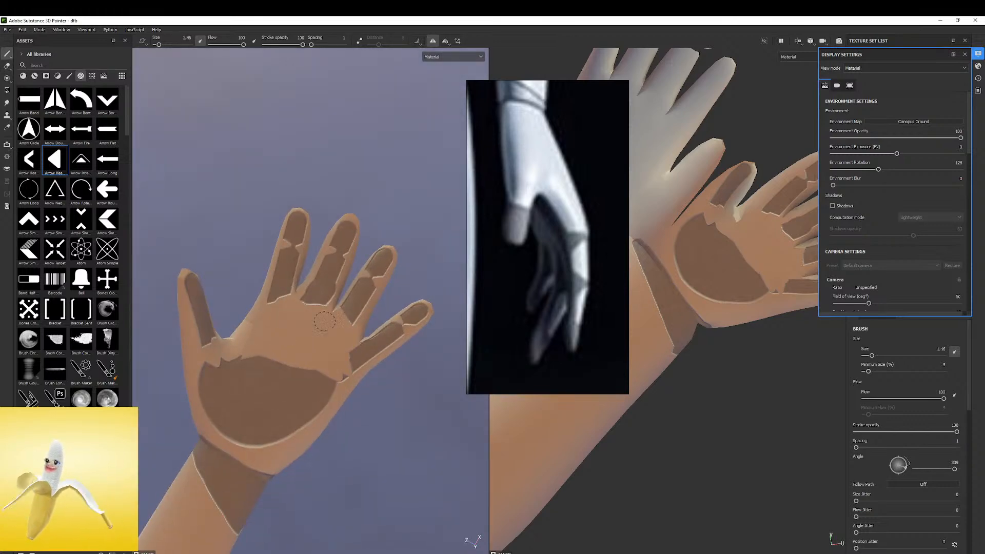
{"action": "mouse_move", "coordinate": [270, 327]}
{"action": "left_mouse_down"}
{"action": "mouse_move", "coordinate": [322, 339]}
{"action": "mouse_move", "coordinate": [280, 332]}
{"action": "left_mouse_up"}
{"action": "key", "text": "ctrl+z"}
{"action": "left_click", "coordinate": [277, 328]}
{"action": "left_click", "coordinate": [317, 341], "text": "shift"}
{"action": "left_click_drag", "start_coordinate": [332, 306], "coordinate": [368, 384], "text": "alt"}
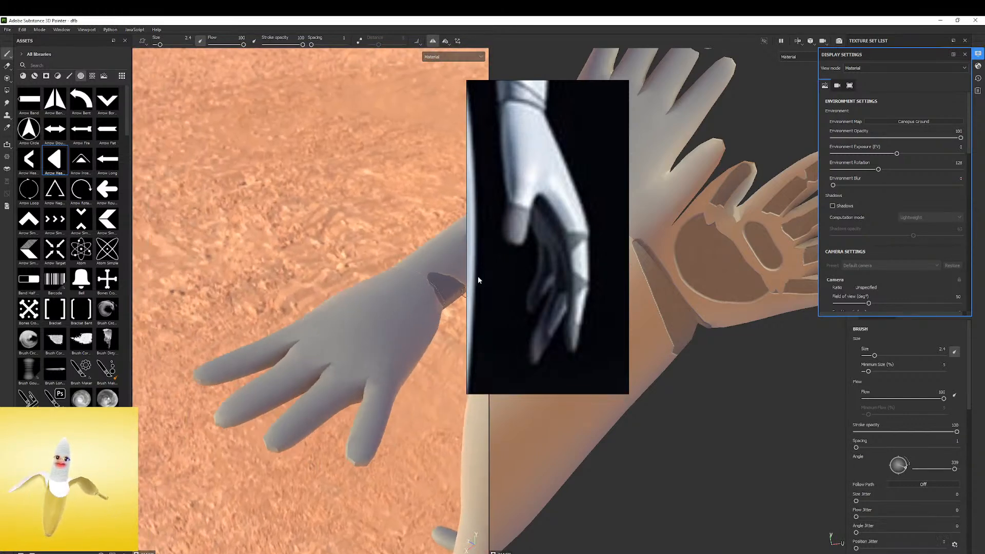
Paint fake-leather caps on the backs of the index, middle, ring and little fingertips with brush size 2.4
{"action": "left_click_drag", "start_coordinate": [275, 432], "coordinate": [284, 435]}
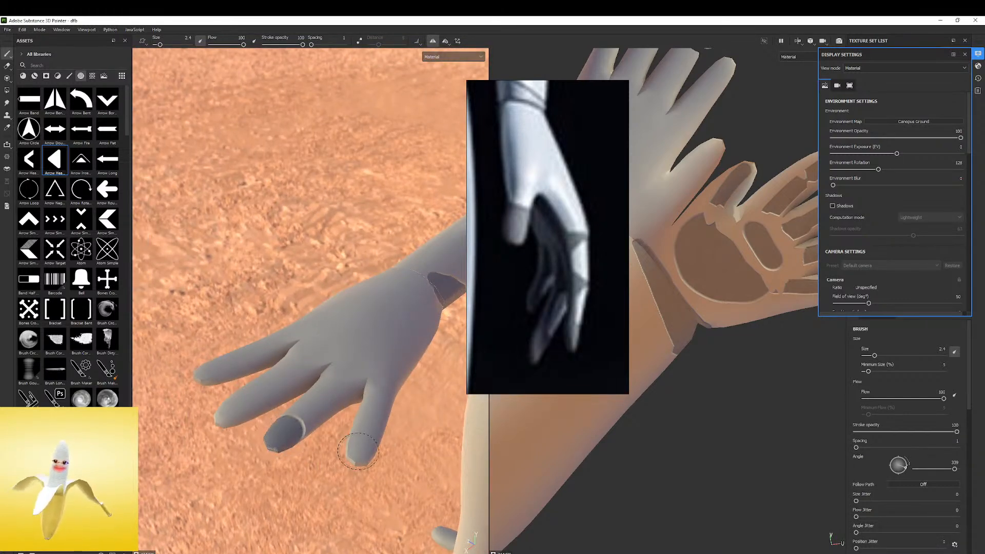
{"action": "left_click_drag", "start_coordinate": [364, 459], "coordinate": [361, 454]}
{"action": "left_click_drag", "start_coordinate": [223, 414], "coordinate": [243, 406]}
{"action": "left_click_drag", "start_coordinate": [208, 375], "coordinate": [218, 372]}
{"action": "mouse_move", "coordinate": [244, 416]}
{"action": "left_mouse_down", "text": "alt"}
{"action": "mouse_move", "coordinate": [257, 277]}
{"action": "mouse_move", "coordinate": [277, 220]}
{"action": "left_mouse_up", "text": "alt"}
{"action": "mouse_move", "coordinate": [306, 402]}
{"action": "left_mouse_down", "text": "alt"}
{"action": "mouse_move", "coordinate": [318, 529]}
{"action": "mouse_move", "coordinate": [314, 451]}
{"action": "mouse_move", "coordinate": [322, 518]}
{"action": "mouse_move", "coordinate": [268, 458]}
{"action": "mouse_move", "coordinate": [262, 372]}
{"action": "mouse_move", "coordinate": [341, 385]}
{"action": "mouse_move", "coordinate": [274, 358]}
{"action": "mouse_move", "coordinate": [303, 356]}
{"action": "mouse_move", "coordinate": [308, 367]}
{"action": "mouse_move", "coordinate": [278, 412]}
{"action": "left_mouse_up", "text": "alt"}
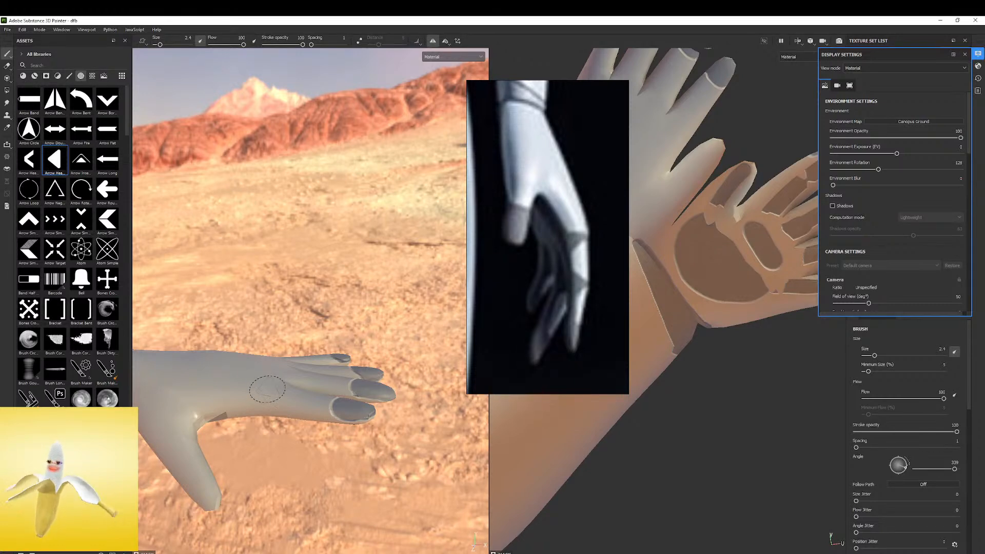
{"action": "left_click_drag", "start_coordinate": [267, 386], "coordinate": [276, 349], "text": "alt"}
{"action": "right_click_drag", "start_coordinate": [275, 406], "coordinate": [282, 405], "text": "ctrl"}
{"action": "left_click", "coordinate": [277, 414]}
{"action": "mouse_move", "coordinate": [278, 413]}
{"action": "left_mouse_down", "text": "alt"}
{"action": "mouse_move", "coordinate": [301, 342]}
{"action": "mouse_move", "coordinate": [279, 372]}
{"action": "left_mouse_up", "text": "alt"}
{"action": "key", "text": "ctrl+z"}
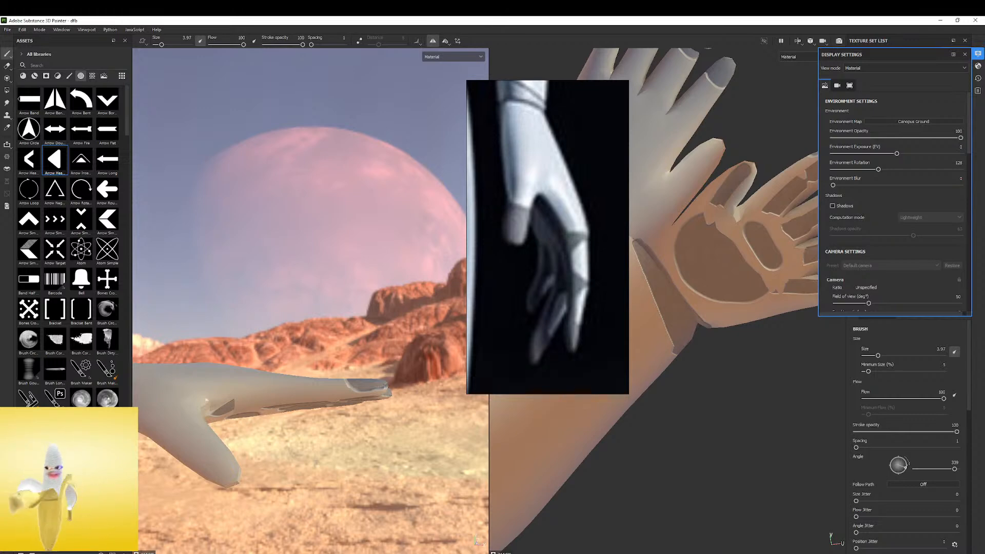
Paint a pointed fake-leather patch on the side of the hand below the index finger, undoing stray strokes
{"action": "left_click_drag", "start_coordinate": [230, 400], "coordinate": [228, 392], "text": "alt"}
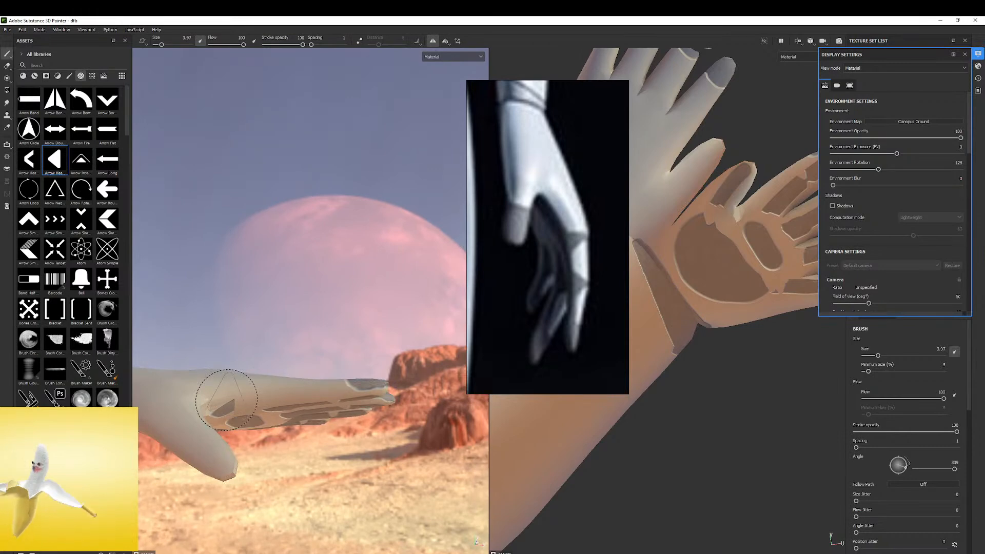
{"action": "mouse_move", "coordinate": [220, 402]}
{"action": "left_mouse_down", "text": "alt"}
{"action": "mouse_move", "coordinate": [267, 403]}
{"action": "mouse_move", "coordinate": [246, 407]}
{"action": "left_mouse_up", "text": "alt"}
{"action": "right_click_drag", "start_coordinate": [245, 406], "coordinate": [234, 406], "text": "ctrl"}
{"action": "left_click", "coordinate": [253, 391]}
{"action": "mouse_move", "coordinate": [256, 379]}
{"action": "left_mouse_down", "text": "alt"}
{"action": "mouse_move", "coordinate": [247, 417]}
{"action": "mouse_move", "coordinate": [263, 419]}
{"action": "left_mouse_up", "text": "alt"}
{"action": "left_click", "coordinate": [265, 392]}
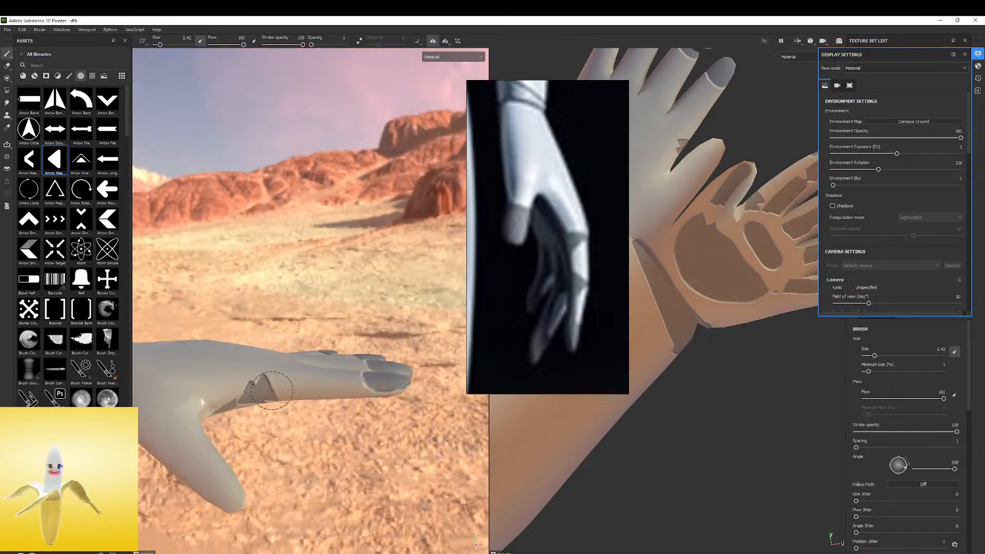
{"action": "key", "text": "ctrl+z"}
{"action": "key", "text": "ctrl+z"}
{"action": "right_click_drag", "start_coordinate": [258, 397], "coordinate": [274, 396], "text": "ctrl"}
{"action": "left_click", "coordinate": [264, 391]}
{"action": "mouse_move", "coordinate": [264, 391]}
{"action": "left_mouse_down", "text": "alt"}
{"action": "mouse_move", "coordinate": [248, 385]}
{"action": "mouse_move", "coordinate": [277, 343]}
{"action": "mouse_move", "coordinate": [260, 346]}
{"action": "mouse_move", "coordinate": [319, 427]}
{"action": "mouse_move", "coordinate": [282, 409]}
{"action": "mouse_move", "coordinate": [327, 343]}
{"action": "mouse_move", "coordinate": [319, 366]}
{"action": "left_mouse_up", "text": "alt"}
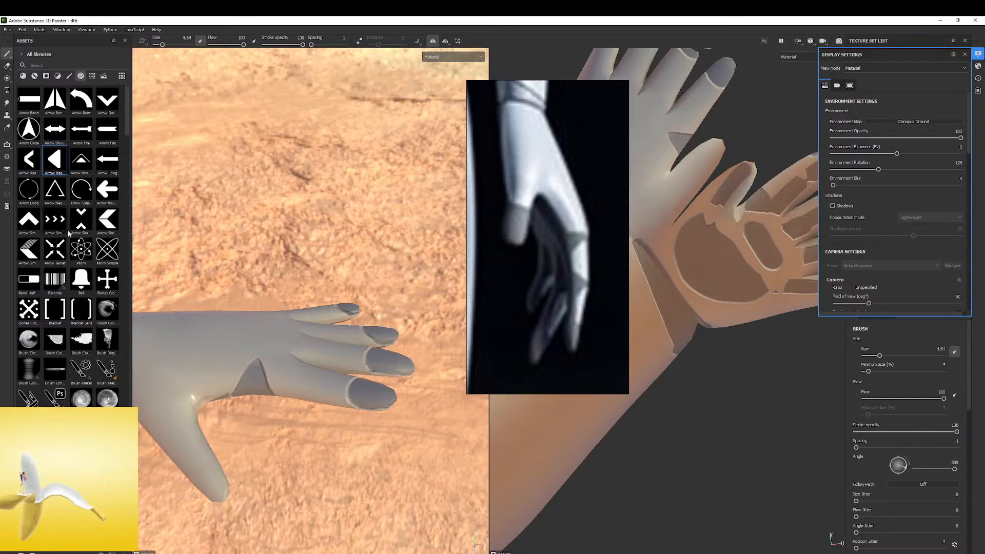
Load the heart-shaped flower petal alpha and undo the test band painted across the back of the hand
{"action": "mouse_move", "coordinate": [69, 233]}
{"action": "scroll", "coordinate": [76, 209], "scroll_direction": "down", "scroll_amount": 5}
{"action": "scroll", "coordinate": [71, 231], "scroll_direction": "down", "scroll_amount": 5}
{"action": "scroll", "coordinate": [74, 226], "scroll_direction": "down", "scroll_amount": 15}
{"action": "scroll", "coordinate": [55, 313], "scroll_direction": "down", "scroll_amount": 10}
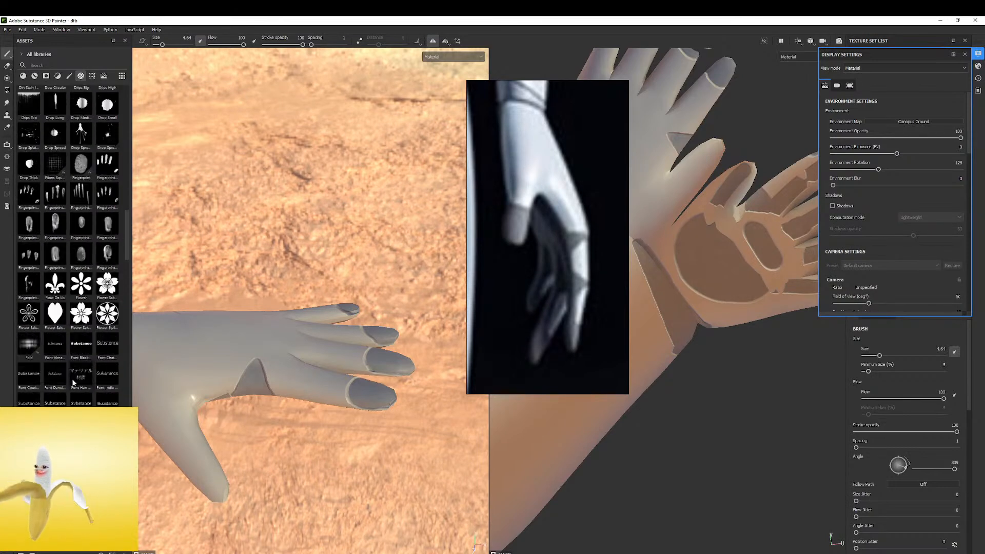
{"action": "left_click_drag", "start_coordinate": [265, 367], "coordinate": [263, 302]}
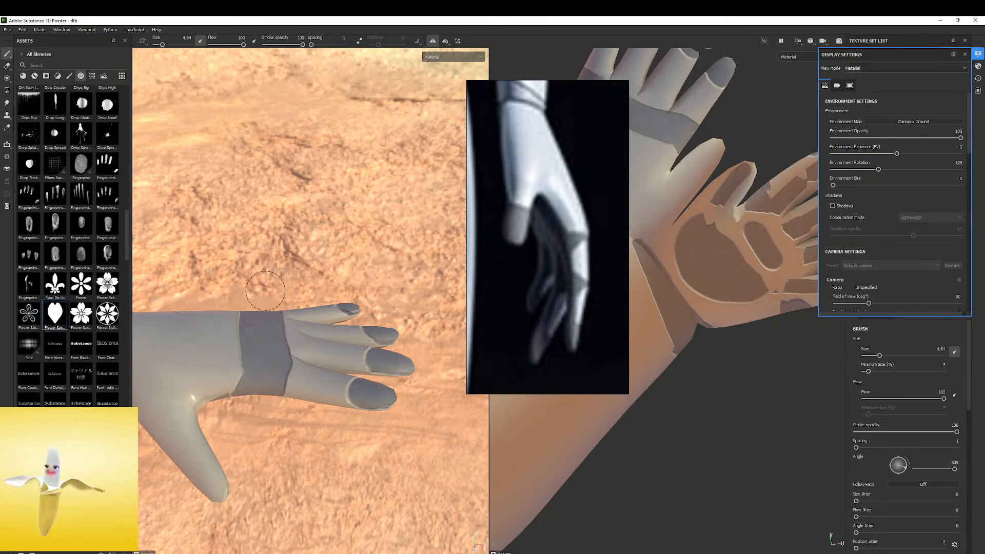
{"action": "key", "text": "ctrl+z"}
Reduce the brush size to 1.83 and paint small pointed fake-leather patches on the finger sides, undoing stray strokes
{"action": "mouse_move", "coordinate": [223, 365]}
{"action": "left_mouse_down", "text": "ctrl"}
{"action": "mouse_move", "coordinate": [277, 406]}
{"action": "mouse_move", "coordinate": [318, 402]}
{"action": "mouse_move", "coordinate": [331, 385]}
{"action": "mouse_move", "coordinate": [323, 287]}
{"action": "left_mouse_up", "text": "ctrl"}
{"action": "left_click", "coordinate": [321, 402]}
{"action": "key", "text": "ctrl+z"}
{"action": "right_click_drag", "start_coordinate": [325, 406], "coordinate": [308, 406], "text": "ctrl"}
{"action": "left_click", "coordinate": [323, 403]}
{"action": "mouse_move", "coordinate": [336, 409]}
{"action": "left_mouse_down", "text": "alt"}
{"action": "mouse_move", "coordinate": [281, 461]}
{"action": "mouse_move", "coordinate": [348, 375]}
{"action": "mouse_move", "coordinate": [308, 411]}
{"action": "left_mouse_up", "text": "alt"}
{"action": "left_click", "coordinate": [329, 371]}
{"action": "left_click", "coordinate": [324, 356]}
{"action": "left_click", "coordinate": [312, 370]}
{"action": "key", "text": "ctrl+z"}
{"action": "key", "text": "ctrl+z"}
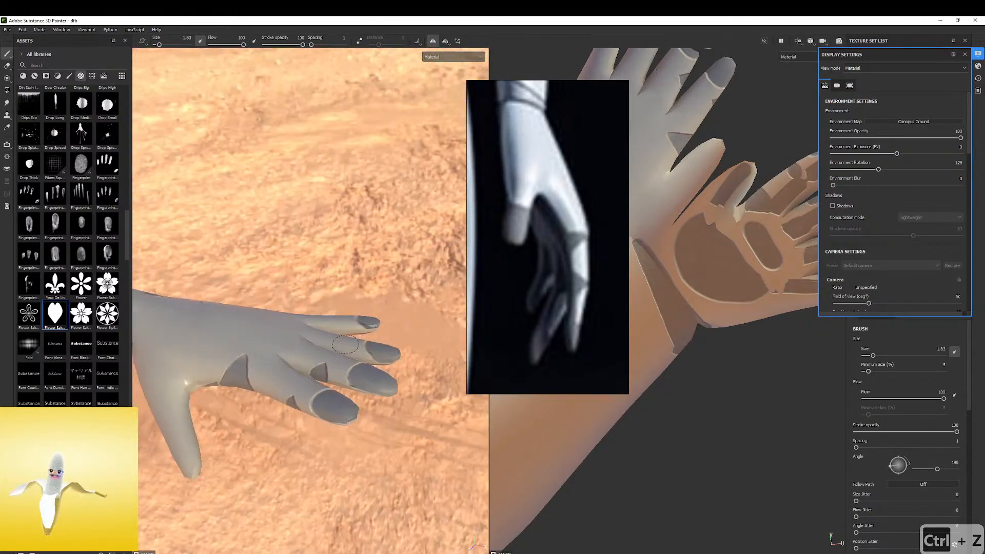
{"action": "left_click", "coordinate": [328, 346]}
{"action": "left_click_drag", "start_coordinate": [324, 329], "coordinate": [239, 317], "text": "alt"}
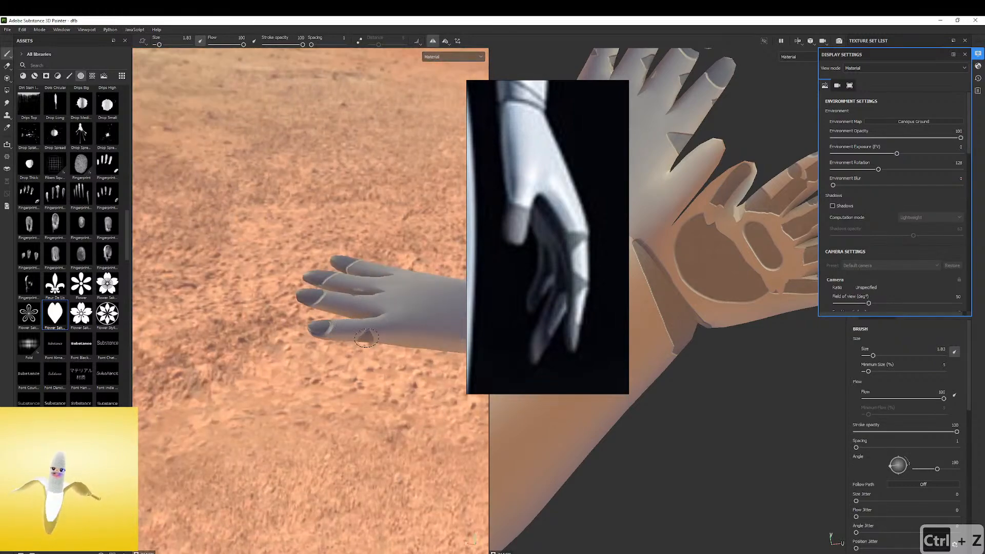
Examine the leather panels on the hand from the back and palm sides, undoing a stray dab
{"action": "mouse_move", "coordinate": [360, 288]}
{"action": "left_mouse_down", "text": "alt"}
{"action": "mouse_move", "coordinate": [368, 270]}
{"action": "mouse_move", "coordinate": [341, 213]}
{"action": "mouse_move", "coordinate": [385, 132]}
{"action": "mouse_move", "coordinate": [390, 88]}
{"action": "mouse_move", "coordinate": [444, 374]}
{"action": "mouse_move", "coordinate": [367, 267]}
{"action": "mouse_move", "coordinate": [231, 398]}
{"action": "left_mouse_up", "text": "alt"}
{"action": "left_click", "coordinate": [264, 376]}
{"action": "key", "text": "ctrl+z"}
{"action": "mouse_move", "coordinate": [231, 398]}
{"action": "right_mouse_down", "text": "alt"}
{"action": "mouse_move", "coordinate": [127, 388]}
{"action": "mouse_move", "coordinate": [107, 352]}
{"action": "right_mouse_up", "text": "alt"}
{"action": "left_click_drag", "start_coordinate": [262, 373], "coordinate": [397, 372], "text": "alt"}
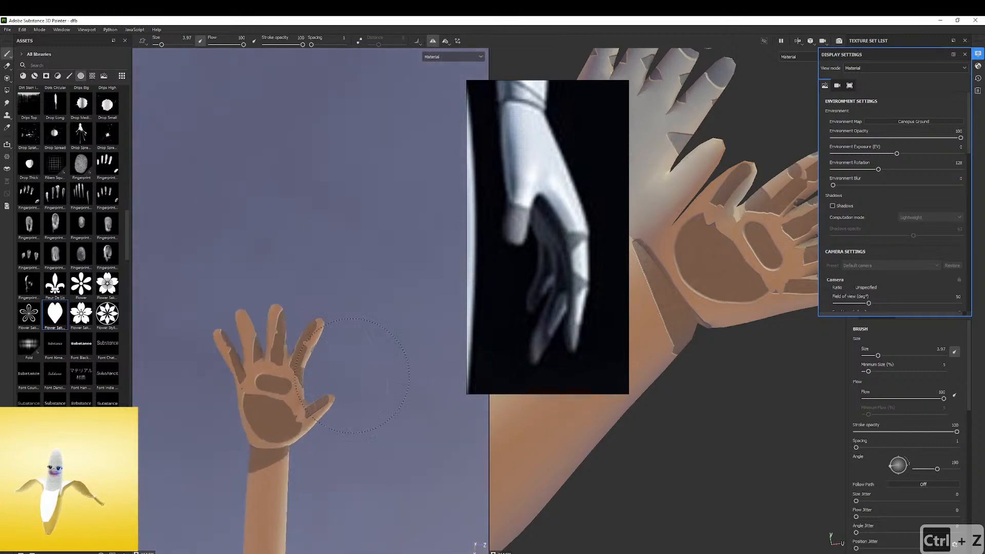
{"action": "left_click_drag", "start_coordinate": [272, 347], "coordinate": [249, 362], "text": "alt"}
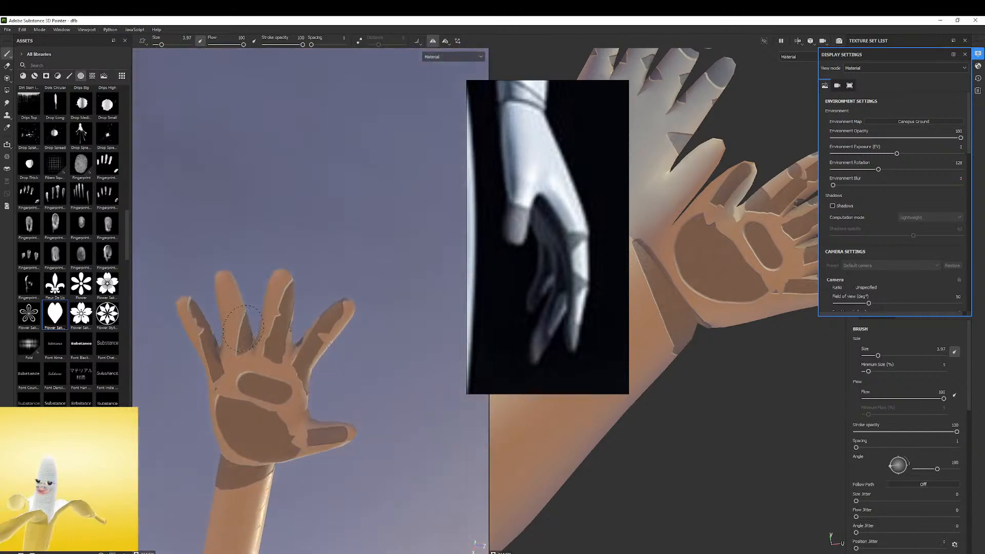
Check the whole figure and shift the reference image to show the robot's legs and feet
{"action": "left_click_drag", "start_coordinate": [236, 317], "coordinate": [176, 266], "text": "alt"}
{"action": "scroll", "coordinate": [176, 266], "scroll_direction": "down", "scroll_amount": 3}
{"action": "middle_click_drag", "start_coordinate": [155, 303], "coordinate": [195, 310], "text": "alt"}
{"action": "scroll", "coordinate": [238, 311], "scroll_direction": "down", "scroll_amount": 4}
{"action": "middle_click_drag", "start_coordinate": [265, 312], "coordinate": [361, 316], "text": "alt"}
{"action": "right_click_drag", "start_coordinate": [319, 321], "coordinate": [259, 377], "text": "alt"}
{"action": "middle_click_drag", "start_coordinate": [259, 378], "coordinate": [290, 361], "text": "alt"}
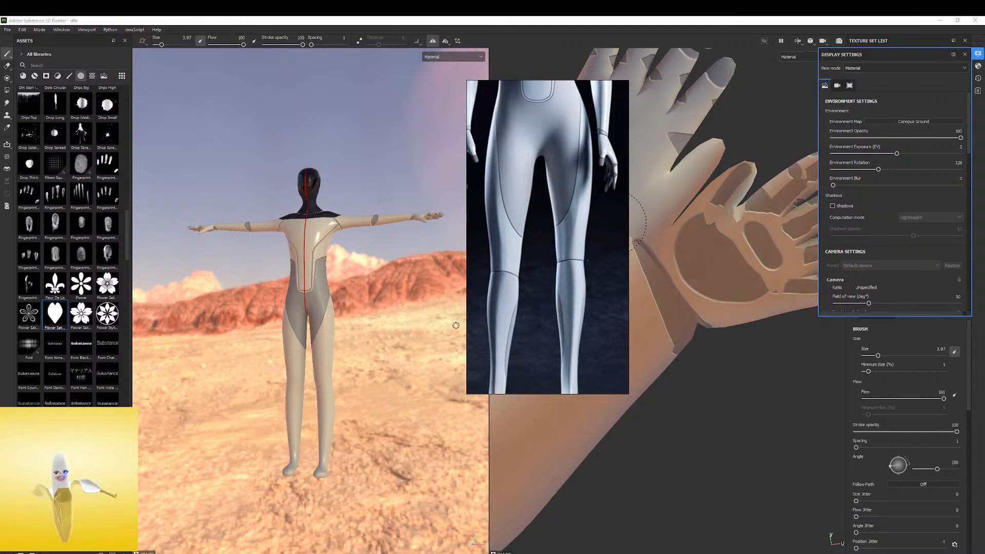
{"action": "right_click", "coordinate": [592, 282]}
{"action": "left_click", "coordinate": [558, 280]}
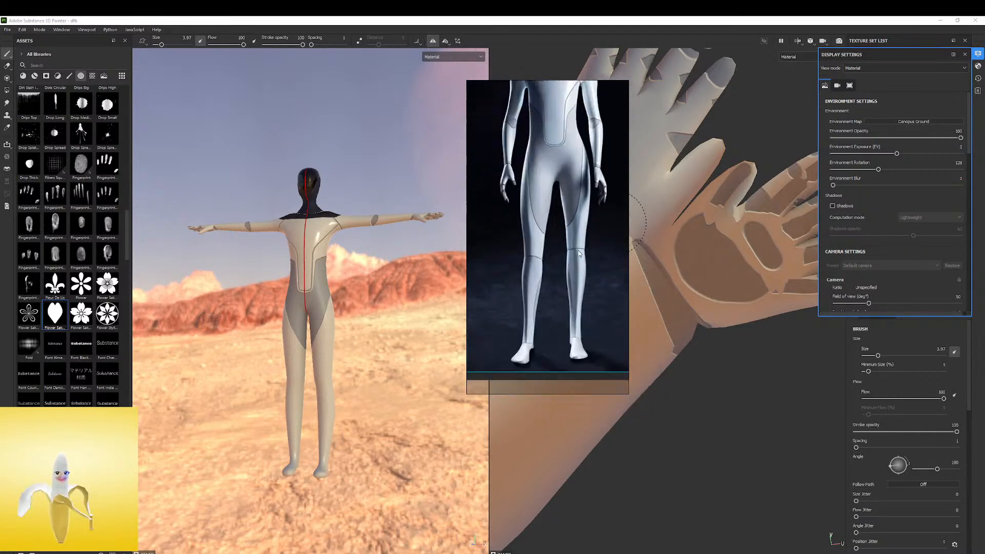
Undo the stray dab on the legs and switch to the Basic Hard brush
{"action": "scroll", "coordinate": [324, 359], "scroll_direction": "up", "scroll_amount": 6}
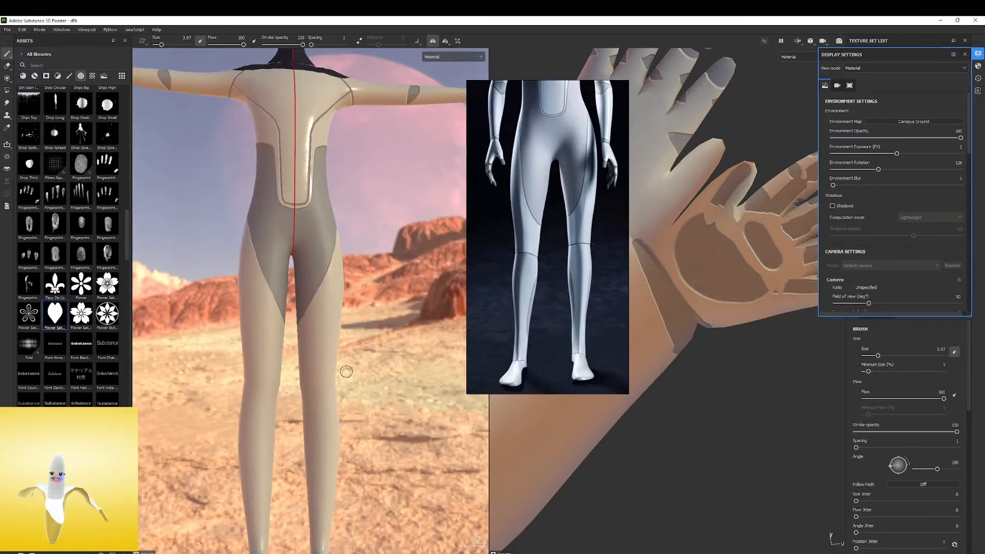
{"action": "key", "text": "ctrl+z"}
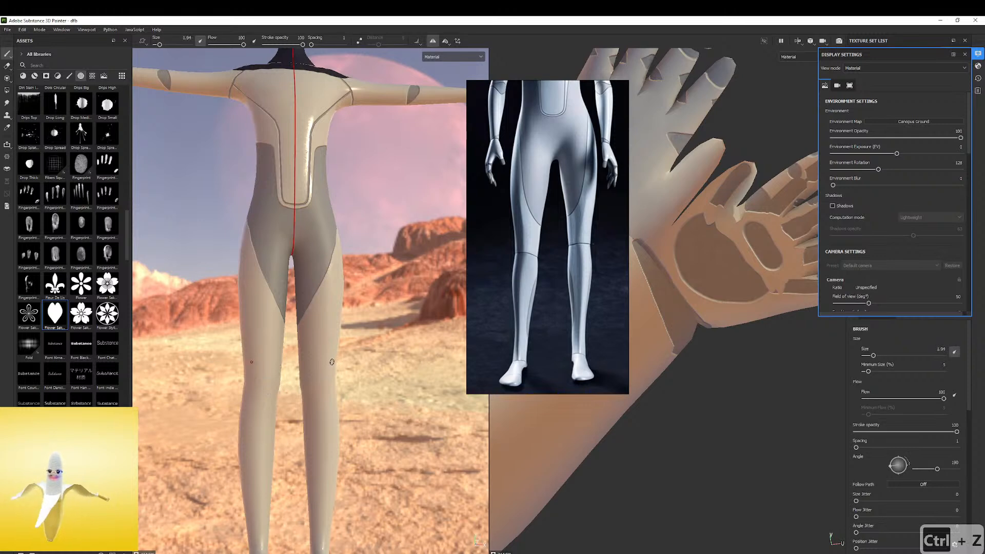
{"action": "scroll", "coordinate": [54, 138], "scroll_direction": "up", "scroll_amount": 10}
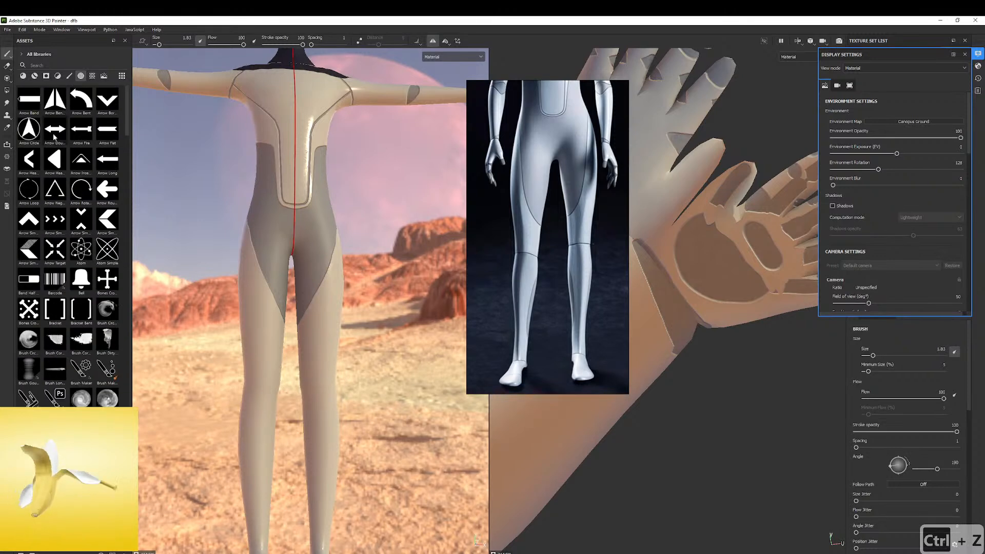
{"action": "left_click", "coordinate": [70, 76]}
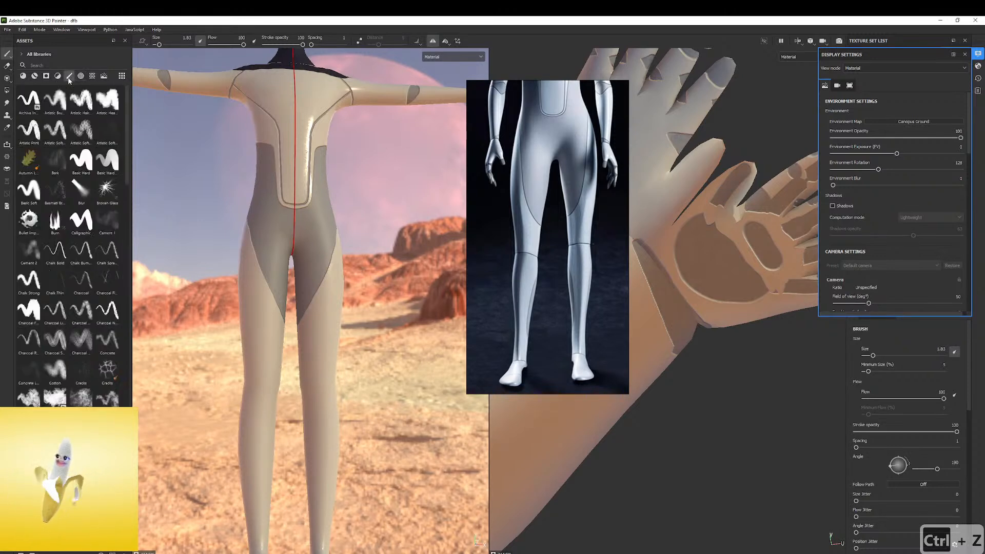
{"action": "left_click", "coordinate": [80, 158]}
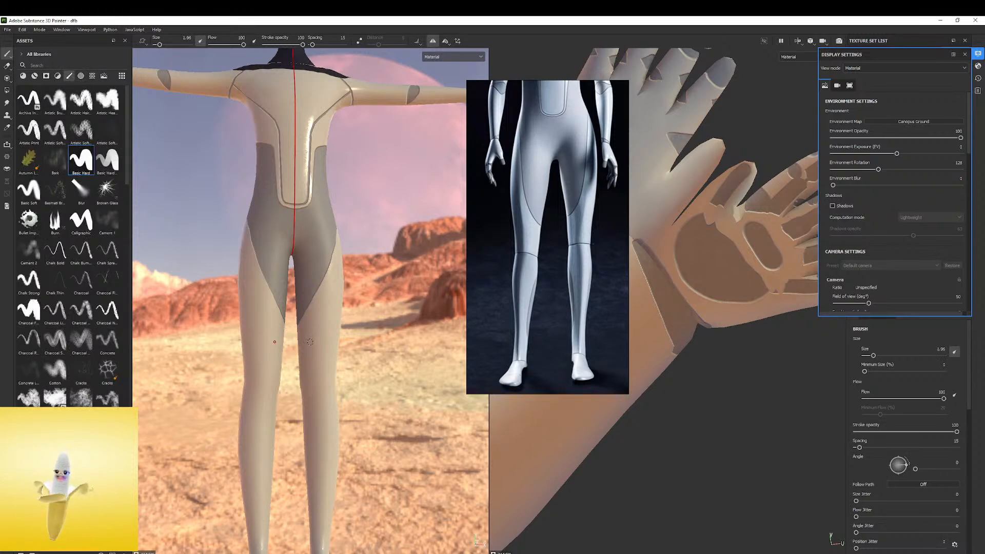
Try short seam strokes across the knees at brush size 0.97, undoing each attempt
{"action": "left_click_drag", "start_coordinate": [336, 360], "coordinate": [304, 378]}
{"action": "left_click_drag", "start_coordinate": [270, 394], "coordinate": [239, 411]}
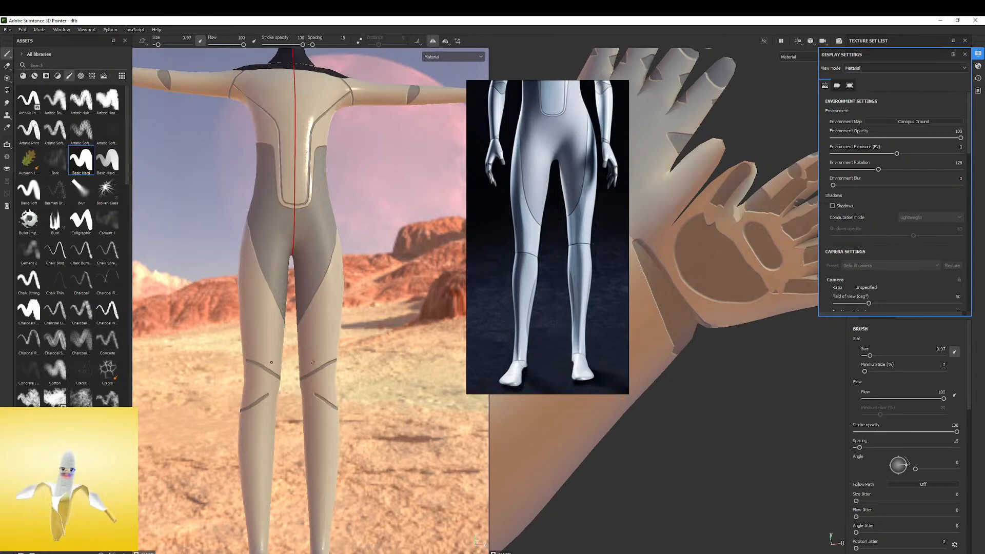
{"action": "key", "text": "ctrl+z"}
{"action": "key", "text": "ctrl+z"}
{"action": "left_click_drag", "start_coordinate": [337, 375], "coordinate": [309, 374]}
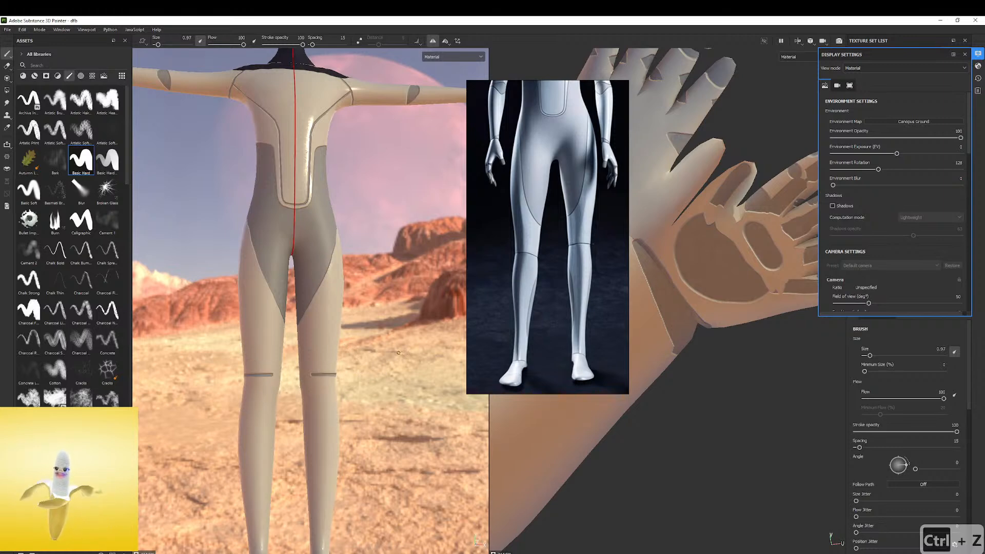
{"action": "scroll", "coordinate": [694, 250], "scroll_direction": "down", "scroll_amount": 4}
{"action": "middle_click_drag", "start_coordinate": [641, 406], "coordinate": [770, 216], "text": "alt"}
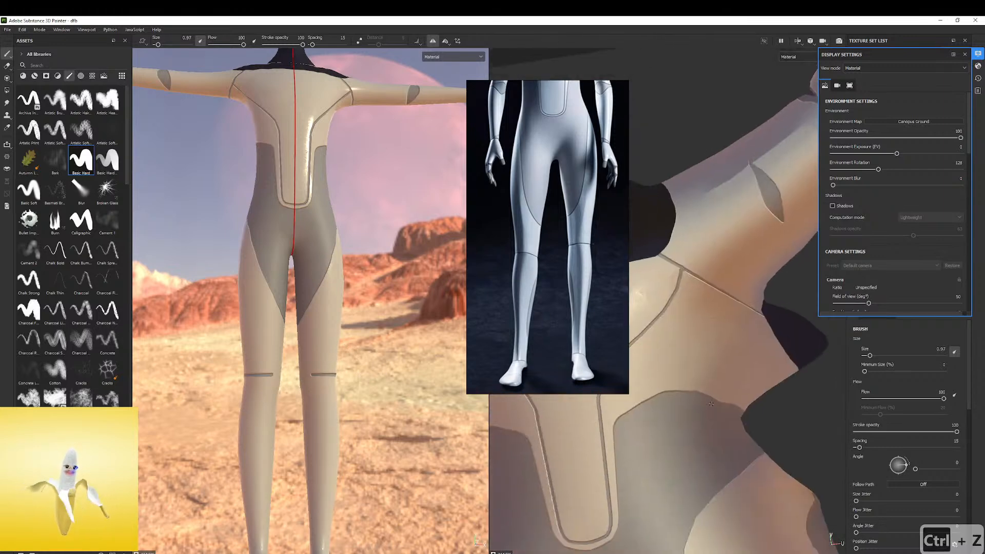
{"action": "middle_click_drag", "start_coordinate": [662, 426], "coordinate": [671, 165], "text": "alt"}
{"action": "mouse_move", "coordinate": [671, 165]}
{"action": "left_mouse_down", "text": "alt"}
{"action": "mouse_move", "coordinate": [719, 267]}
{"action": "mouse_move", "coordinate": [642, 297]}
{"action": "left_mouse_up", "text": "alt"}
{"action": "middle_click_drag", "start_coordinate": [642, 297], "coordinate": [698, 372], "text": "alt"}
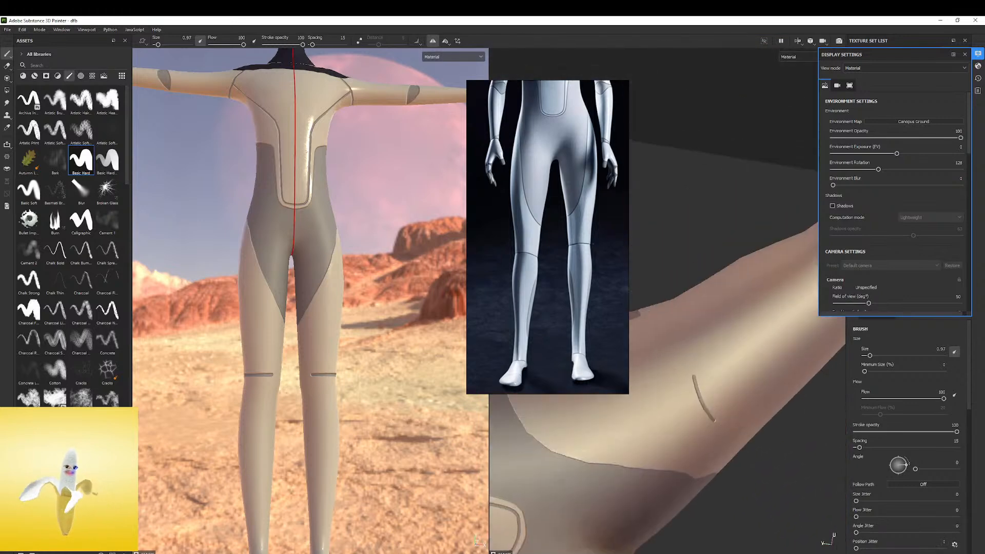
{"action": "key", "text": "ctrl+z"}
Try straight seam lines across the knee at several angles in the UV view, undoing each misaligned one
{"action": "left_click", "coordinate": [775, 508], "text": "shift"}
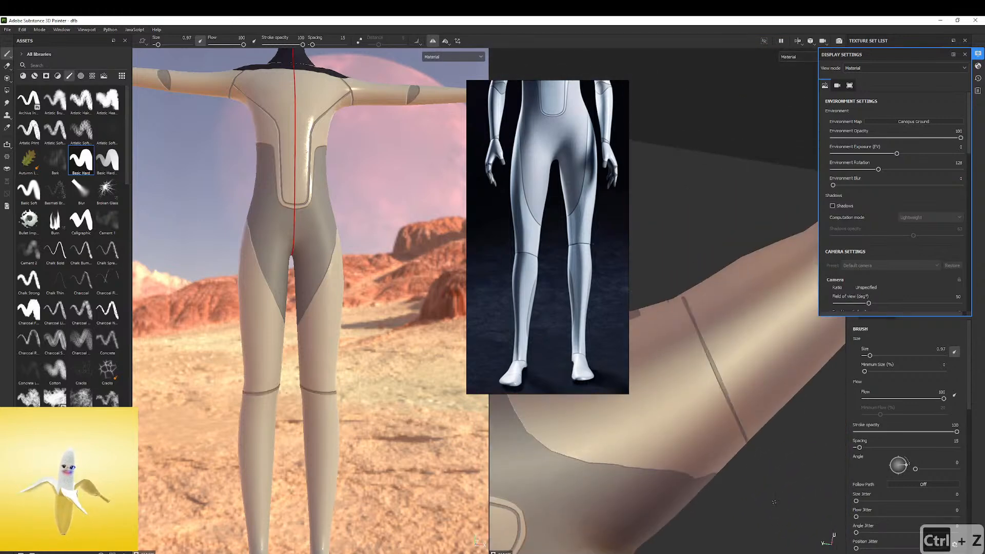
{"action": "key", "text": "ctrl+z"}
{"action": "left_click", "coordinate": [662, 305], "text": "shift"}
{"action": "key", "text": "ctrl+z"}
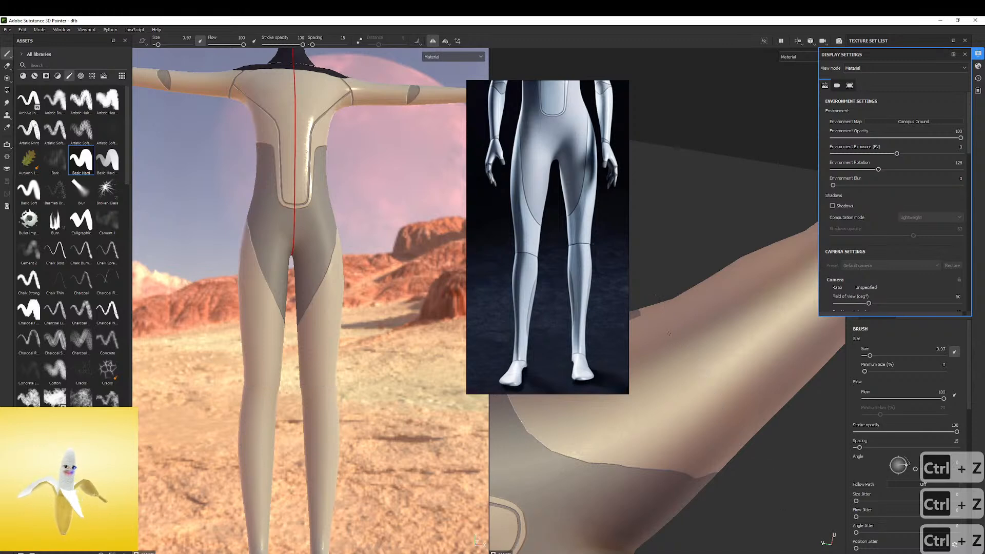
{"action": "left_click", "coordinate": [780, 483], "text": "shift"}
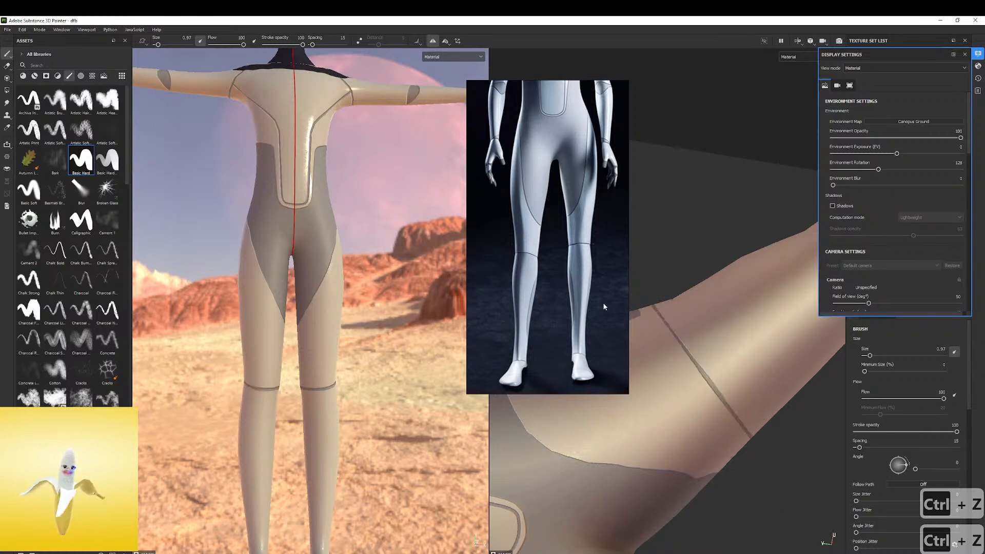
{"action": "key", "text": "ctrl+z"}
{"action": "left_click", "coordinate": [765, 455], "text": "shift"}
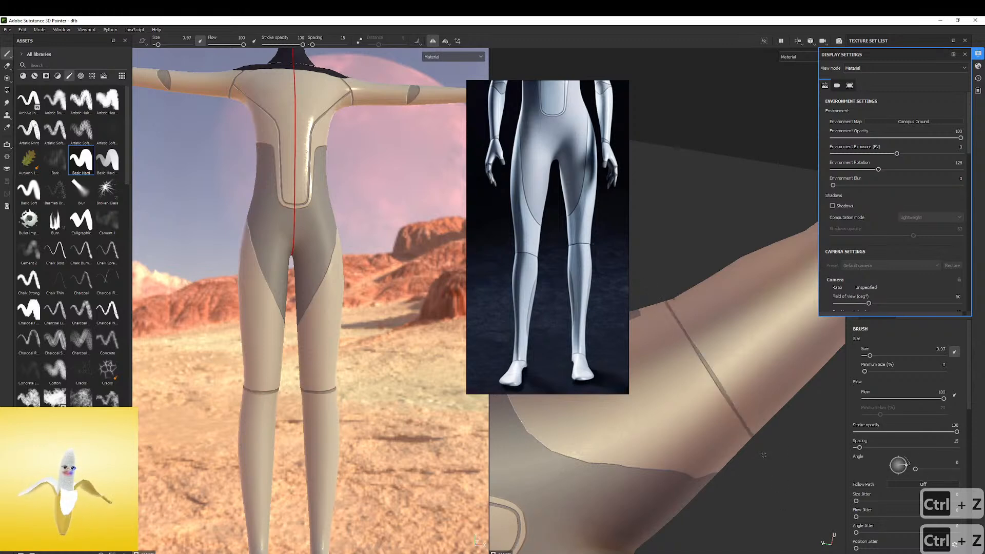
{"action": "key", "text": "ctrl+z"}
{"action": "left_click", "coordinate": [686, 289], "text": "shift"}
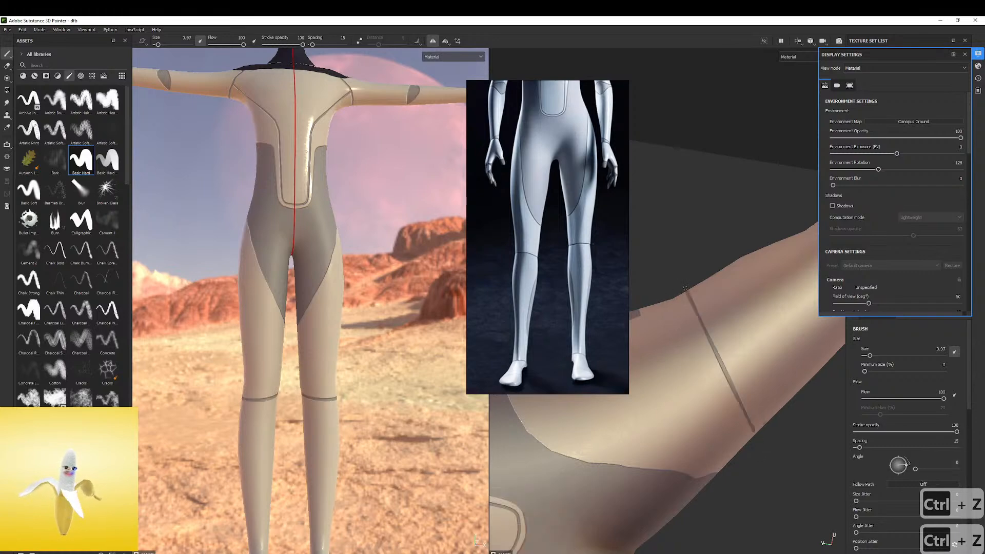
Mark the seam's position on the back of the knee and paint a straight seam line across the leg in the UV view
{"action": "left_click_drag", "start_coordinate": [276, 406], "coordinate": [200, 390], "text": "alt"}
{"action": "scroll", "coordinate": [278, 390], "scroll_direction": "up", "scroll_amount": 5}
{"action": "left_click_drag", "start_coordinate": [278, 390], "coordinate": [331, 417], "text": "alt"}
{"action": "key", "text": "ctrl+z"}
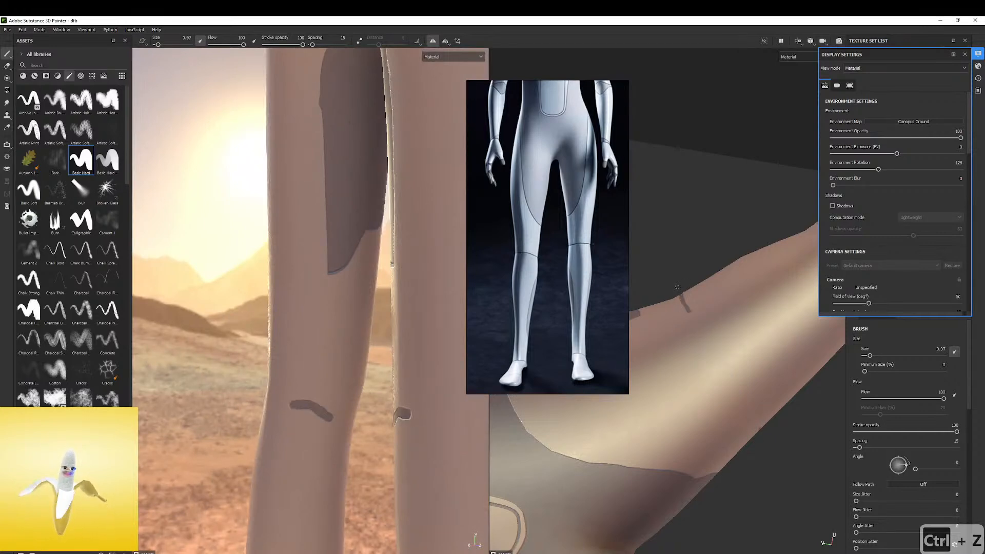
{"action": "left_click_drag", "start_coordinate": [332, 408], "coordinate": [340, 435]}
{"action": "key", "text": "ctrl+z"}
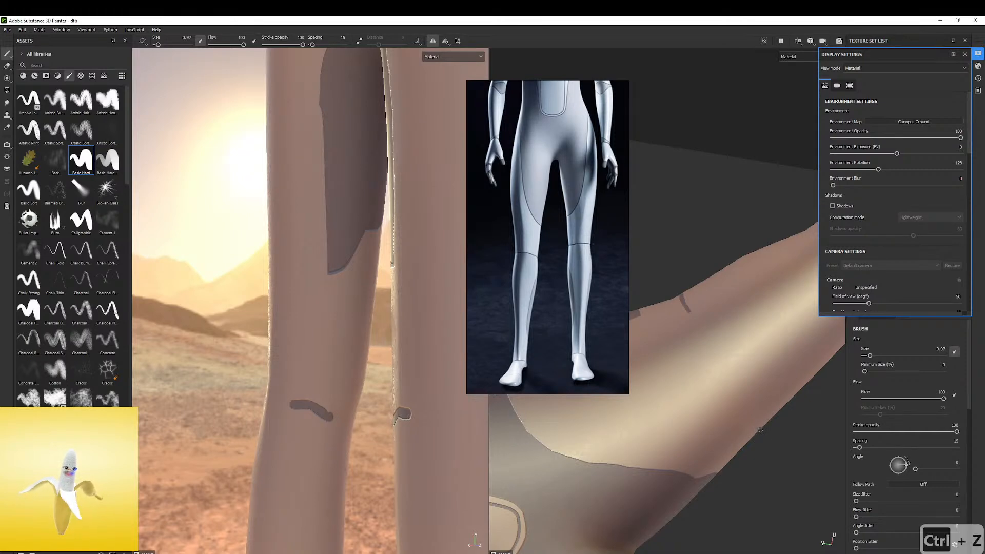
{"action": "key", "text": "ctrl+z"}
{"action": "left_click", "coordinate": [680, 291], "text": "shift"}
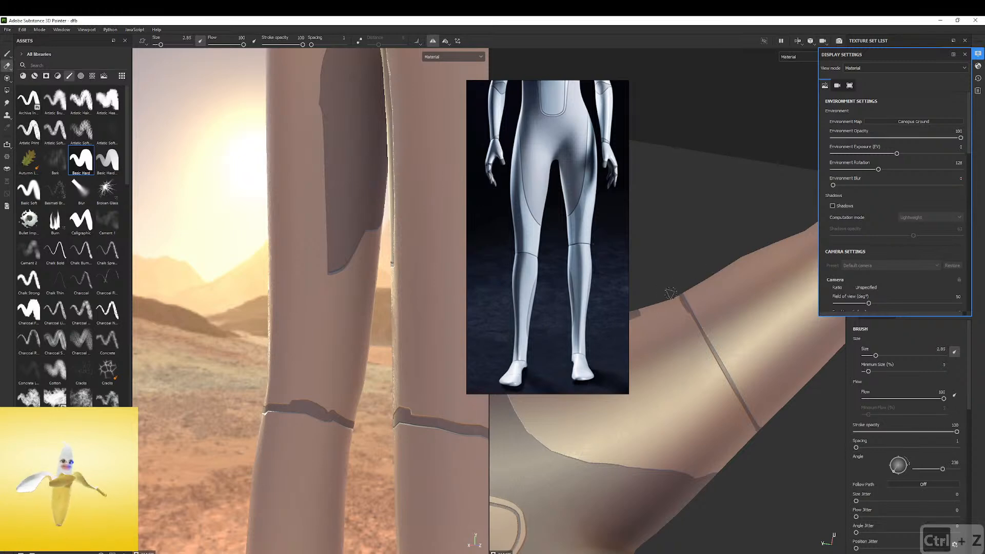
Clean up the ends of the knee seam using the eraser with the Basic Hard brush at size 2.1, and check both legs
{"action": "left_click", "coordinate": [81, 160]}
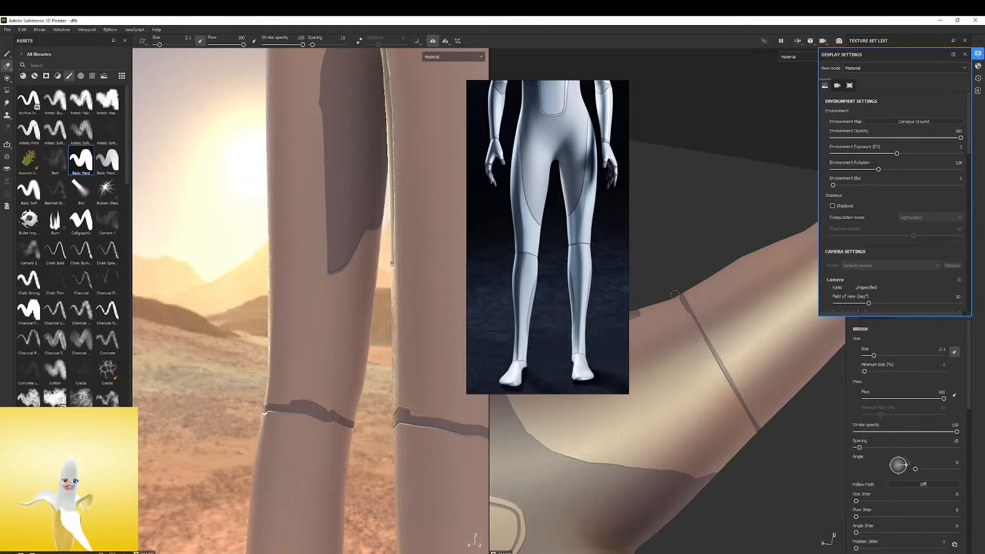
{"action": "left_click", "coordinate": [727, 395], "text": "shift"}
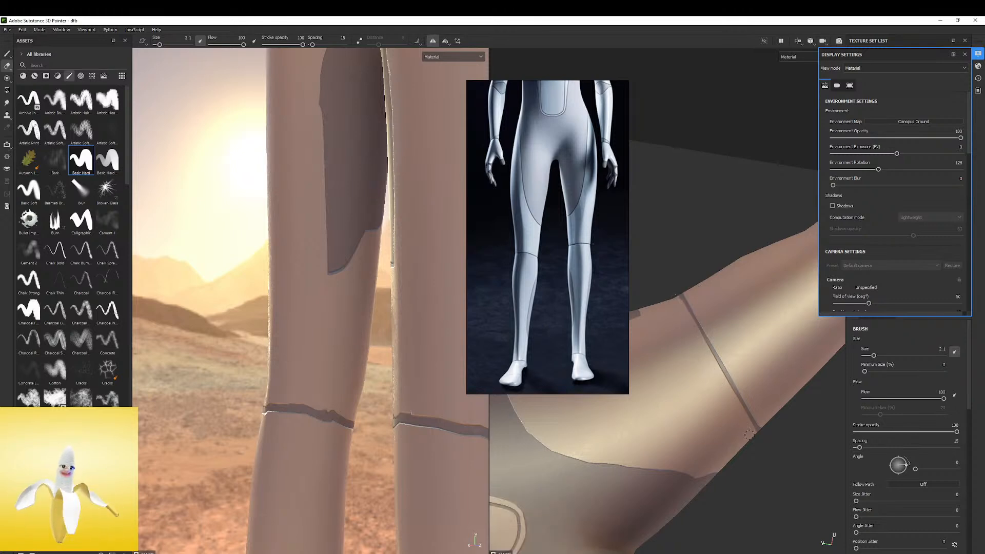
{"action": "left_click_drag", "start_coordinate": [242, 377], "coordinate": [436, 380], "text": "alt"}
{"action": "right_click_drag", "start_coordinate": [436, 381], "coordinate": [262, 367], "text": "alt"}
{"action": "left_click_drag", "start_coordinate": [262, 367], "coordinate": [354, 367], "text": "alt"}
{"action": "middle_click_drag", "start_coordinate": [354, 367], "coordinate": [341, 282], "text": "alt"}
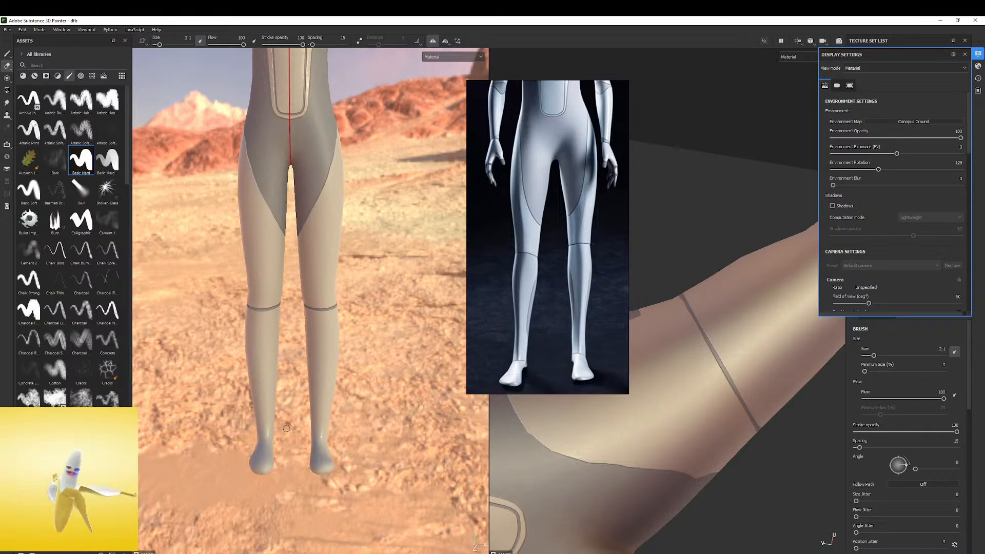
Paint a straight seam line across the ankle in the UV view at brush size 0.97, undoing the first attempt
{"action": "left_click_drag", "start_coordinate": [340, 440], "coordinate": [287, 379], "text": "alt"}
{"action": "right_click_drag", "start_coordinate": [288, 380], "coordinate": [345, 375], "text": "alt"}
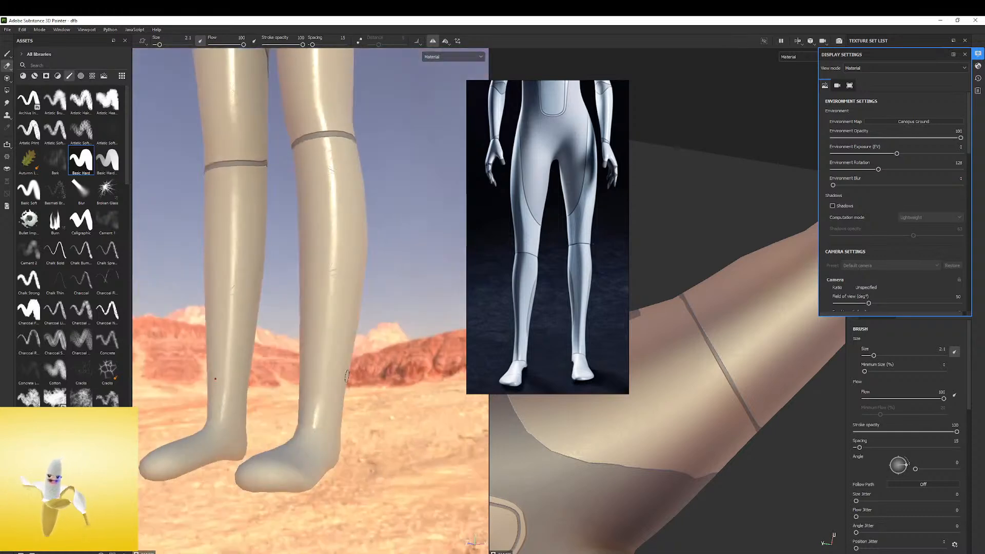
{"action": "left_click_drag", "start_coordinate": [799, 311], "coordinate": [658, 508], "text": "alt"}
{"action": "middle_click_drag", "start_coordinate": [701, 456], "coordinate": [594, 423], "text": "alt"}
{"action": "left_click_drag", "start_coordinate": [593, 423], "coordinate": [595, 451], "text": "alt"}
{"action": "right_click_drag", "start_coordinate": [595, 451], "coordinate": [691, 460], "text": "alt"}
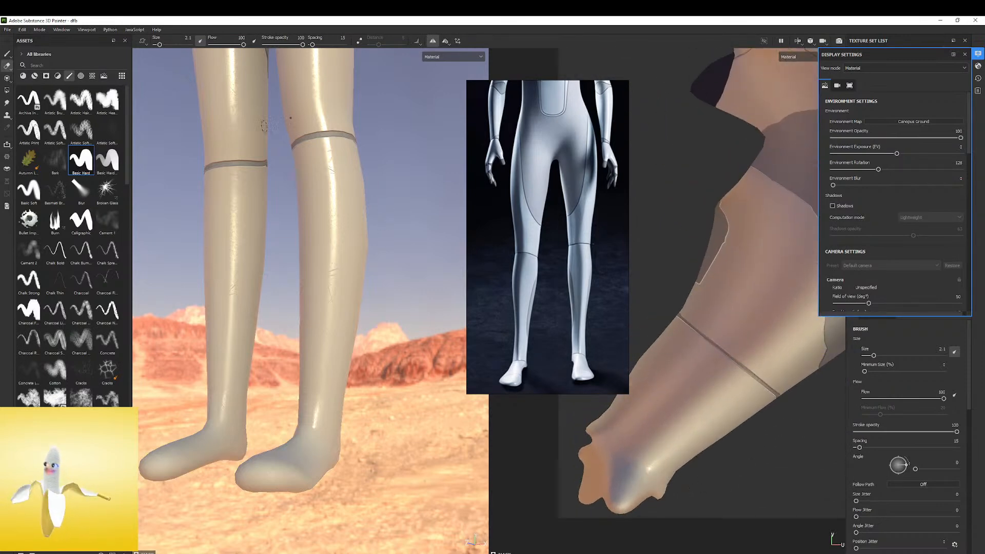
{"action": "left_click", "coordinate": [6, 55]}
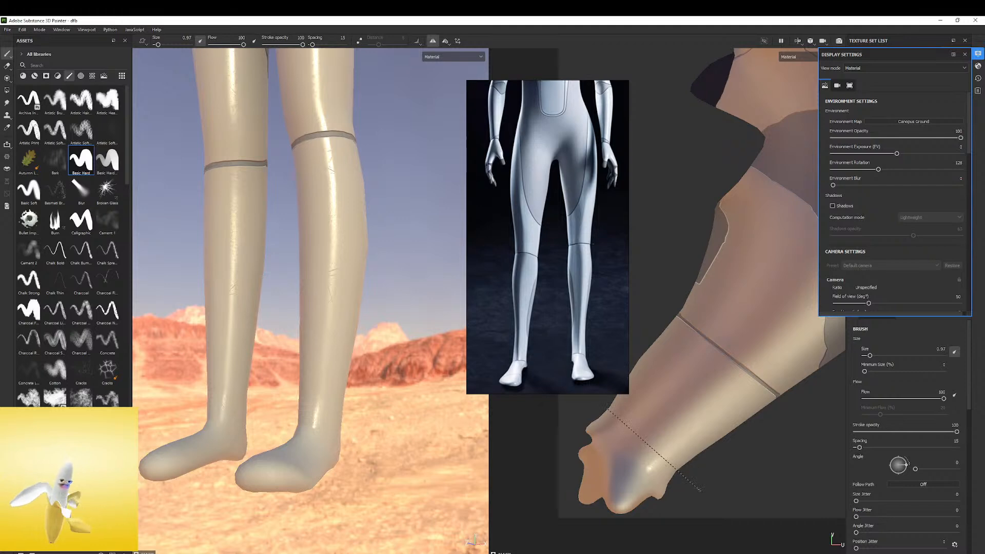
{"action": "left_click", "coordinate": [700, 490], "text": "shift"}
{"action": "key", "text": "ctrl+z"}
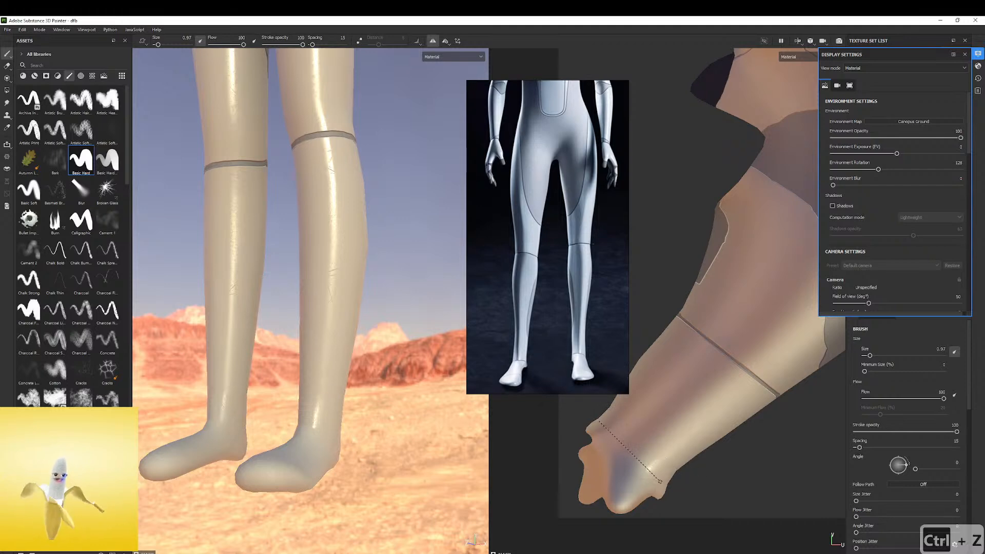
{"action": "left_click", "coordinate": [668, 486], "text": "shift"}
Extend the ankle seam to the edge of the UV island to close the gap on the inner back of the ankle
{"action": "mouse_move", "coordinate": [222, 396]}
{"action": "left_mouse_down", "text": "alt"}
{"action": "mouse_move", "coordinate": [175, 408]}
{"action": "mouse_move", "coordinate": [187, 413]}
{"action": "mouse_move", "coordinate": [23, 400]}
{"action": "left_mouse_up", "text": "alt"}
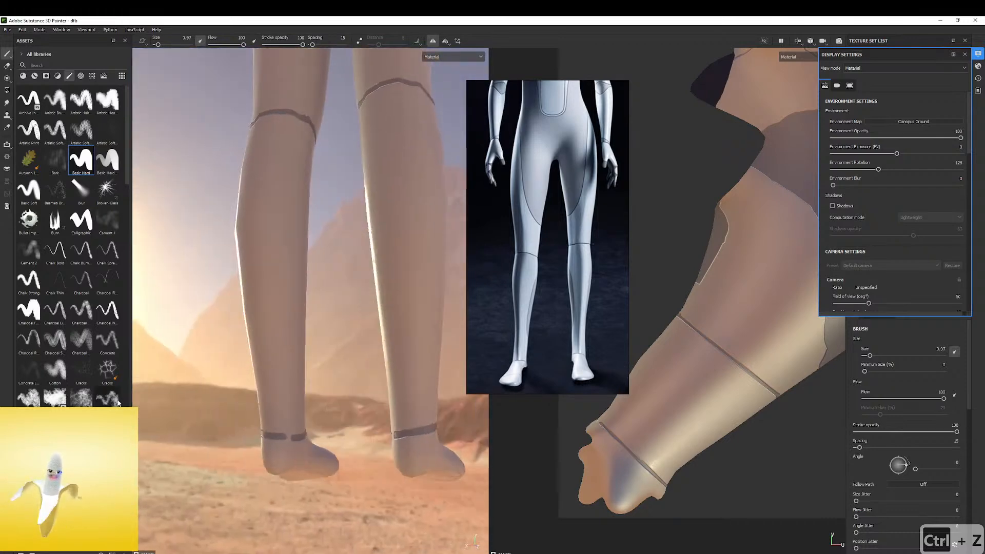
{"action": "scroll", "coordinate": [600, 420], "scroll_direction": "up", "scroll_amount": 5}
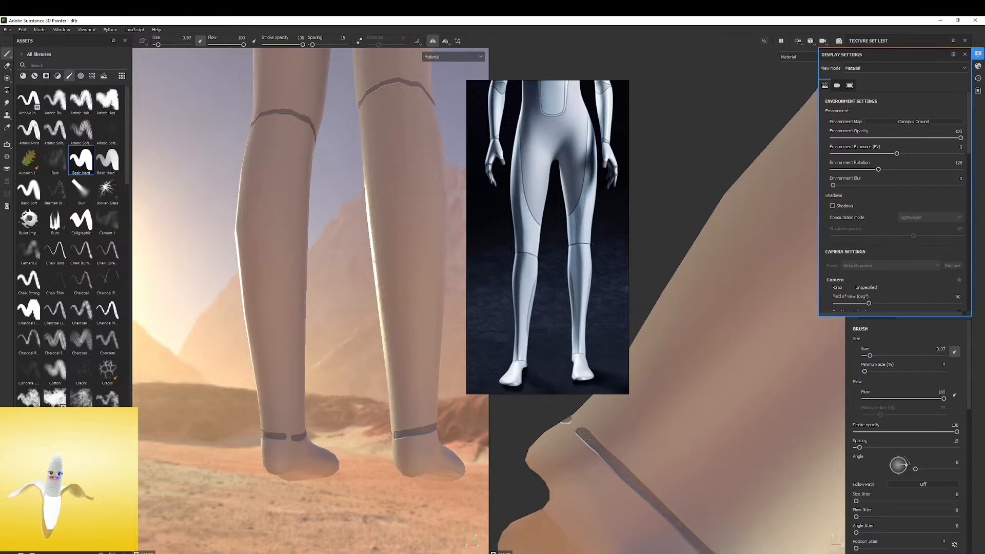
{"action": "key", "text": "ctrl+z"}
{"action": "left_click_drag", "start_coordinate": [586, 435], "coordinate": [567, 420]}
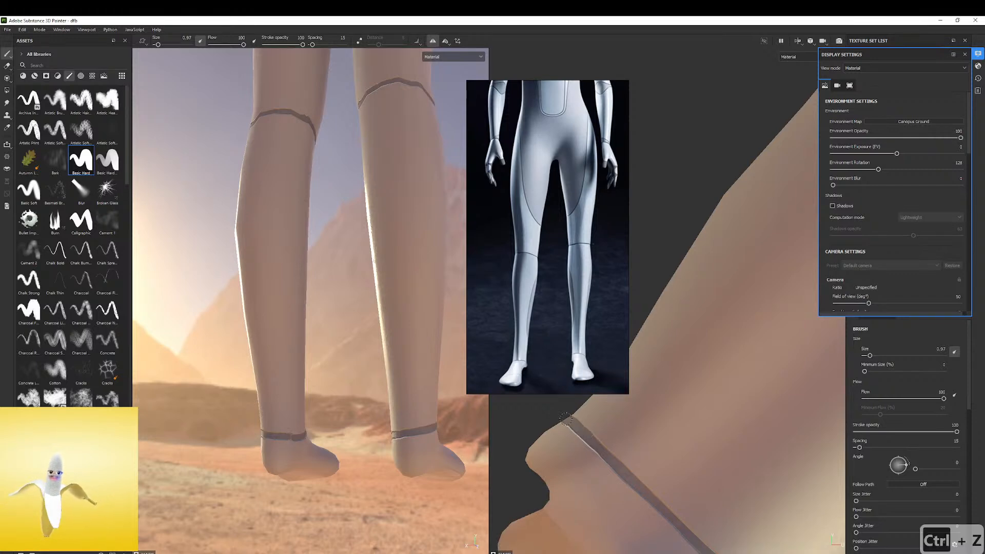
Check the ankle seams and examine the panel lines on the foot in the reference image
{"action": "left_click_drag", "start_coordinate": [352, 390], "coordinate": [189, 455], "text": "alt"}
{"action": "scroll", "coordinate": [545, 341], "scroll_direction": "down", "scroll_amount": 3}
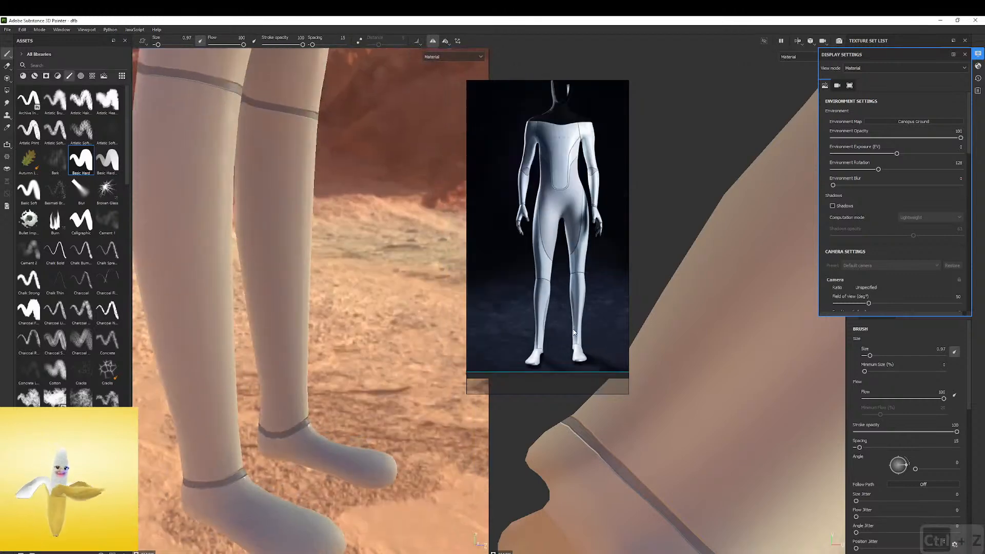
{"action": "scroll", "coordinate": [547, 354], "scroll_direction": "up", "scroll_amount": 5}
{"action": "middle_click_drag", "start_coordinate": [514, 375], "coordinate": [568, 279]}
{"action": "scroll", "coordinate": [575, 281], "scroll_direction": "up", "scroll_amount": 3}
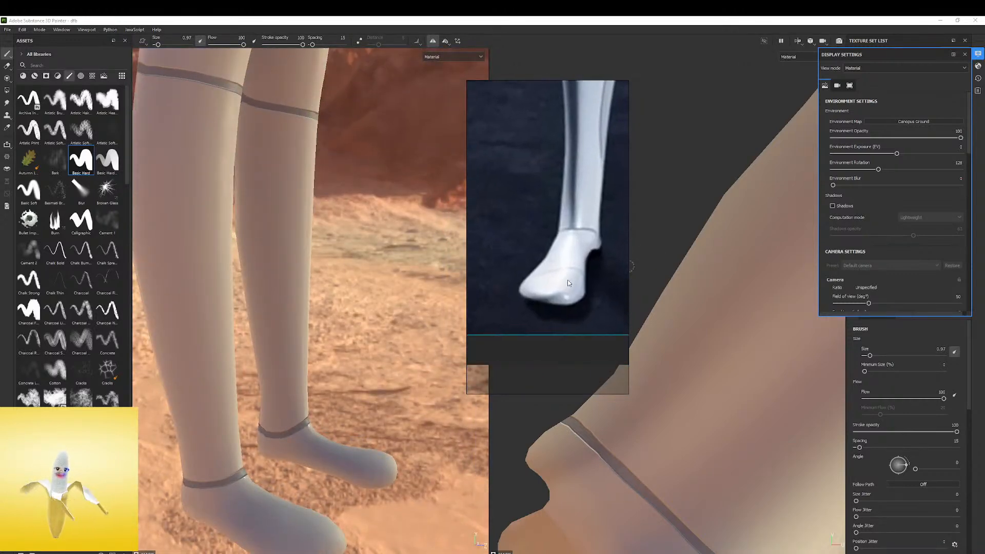
Paint a seam line across the front of the foot in the UV view, undoing the freehand attempts on the model
{"action": "left_click_drag", "start_coordinate": [318, 443], "coordinate": [331, 388], "text": "alt"}
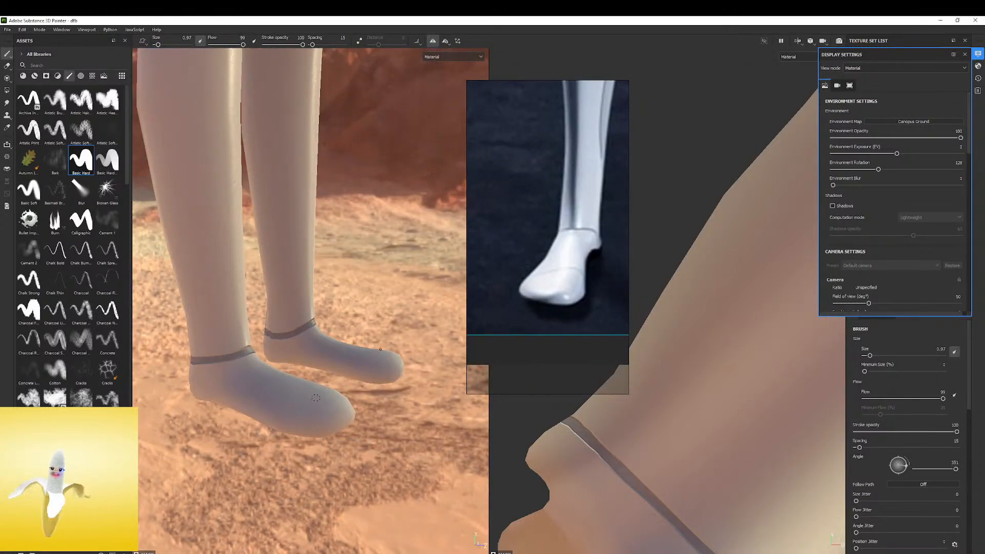
{"action": "left_click_drag", "start_coordinate": [321, 396], "coordinate": [249, 460], "text": "alt"}
{"action": "key", "text": "ctrl+z"}
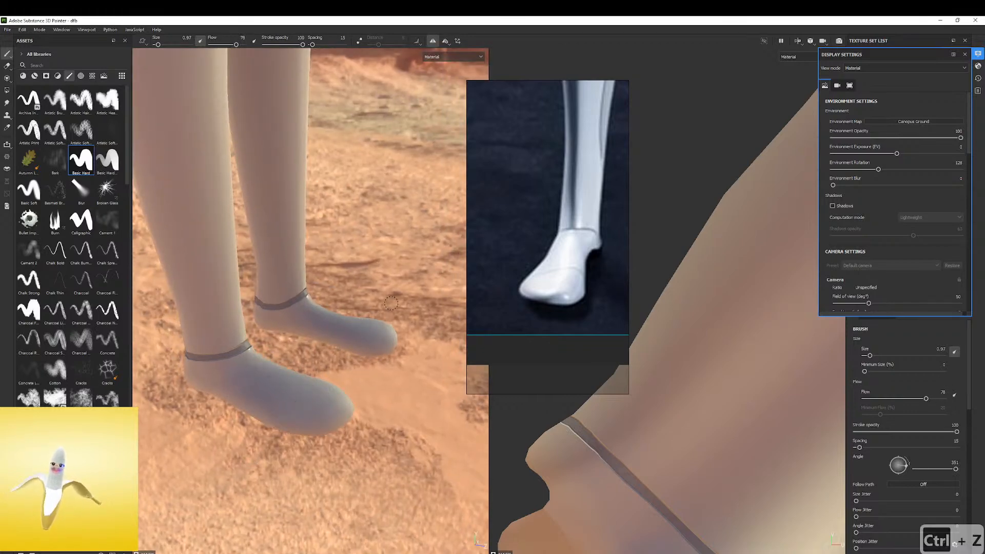
{"action": "key", "text": "ctrl+z"}
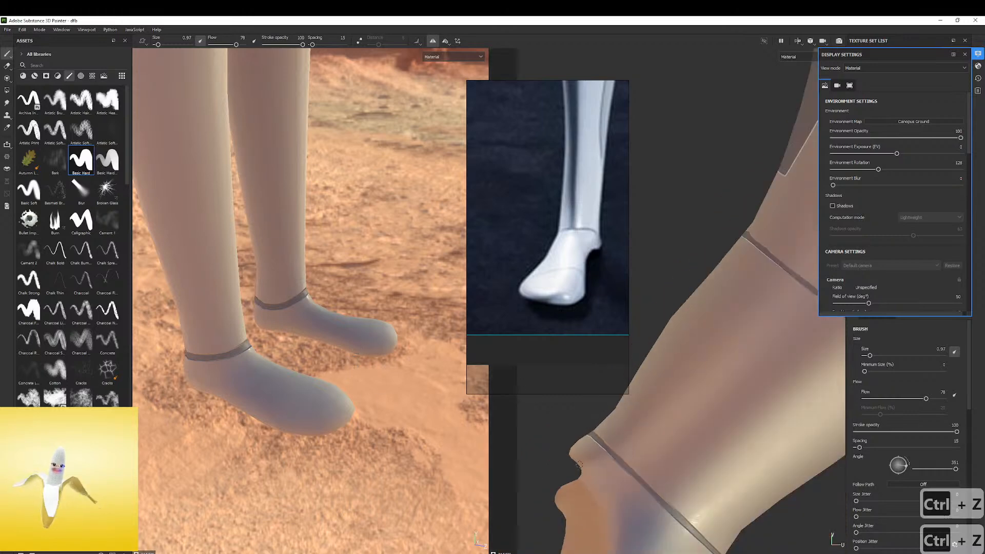
{"action": "middle_click_drag", "start_coordinate": [771, 525], "coordinate": [722, 452], "text": "alt"}
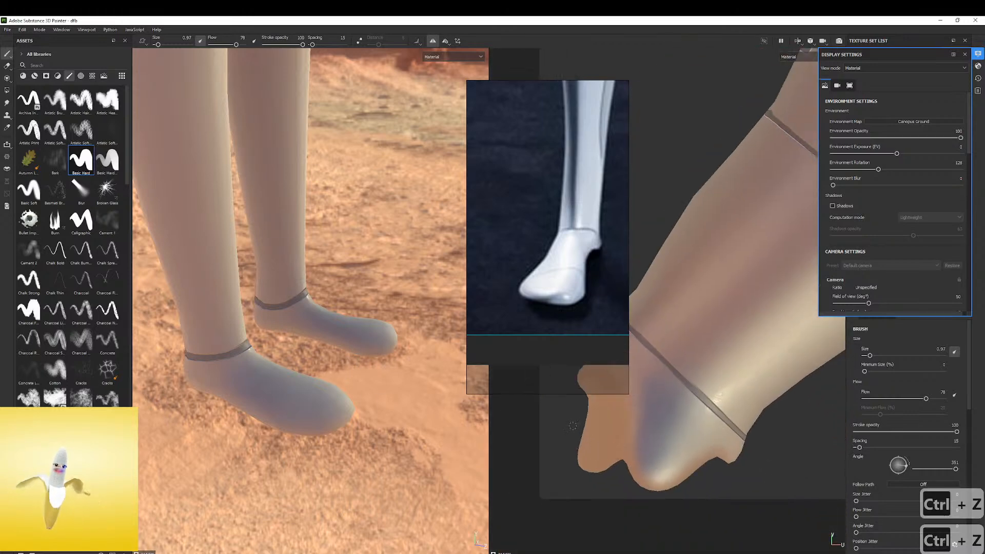
{"action": "left_click", "coordinate": [681, 467], "text": "shift"}
Examine the foot, leg and torso seams over the whole figure and compare them with the reference legs
{"action": "left_click_drag", "start_coordinate": [336, 388], "coordinate": [191, 324], "text": "alt"}
{"action": "right_click_drag", "start_coordinate": [191, 324], "coordinate": [117, 307], "text": "alt"}
{"action": "left_click_drag", "start_coordinate": [187, 321], "coordinate": [144, 293], "text": "alt"}
{"action": "middle_click_drag", "start_coordinate": [354, 243], "coordinate": [326, 315], "text": "alt"}
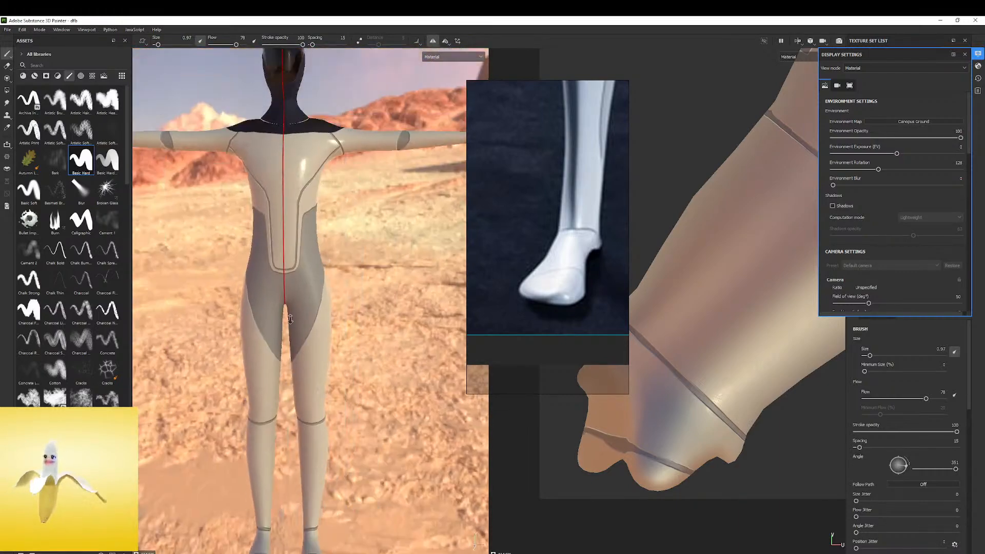
{"action": "right_click_drag", "start_coordinate": [326, 315], "coordinate": [277, 303], "text": "alt"}
{"action": "left_click_drag", "start_coordinate": [306, 306], "coordinate": [290, 270], "text": "alt"}
{"action": "scroll", "coordinate": [588, 212], "scroll_direction": "down", "scroll_amount": 3}
{"action": "scroll", "coordinate": [587, 208], "scroll_direction": "down", "scroll_amount": 4}
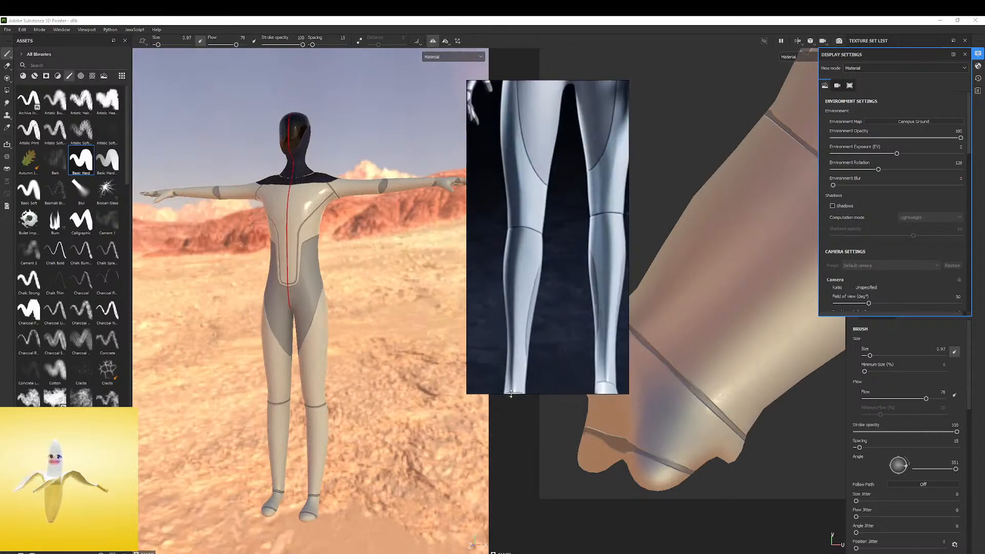
Examine the knee, calf and ankle seams in the reference image against the model's legs
{"action": "scroll", "coordinate": [551, 279], "scroll_direction": "up", "scroll_amount": 4}
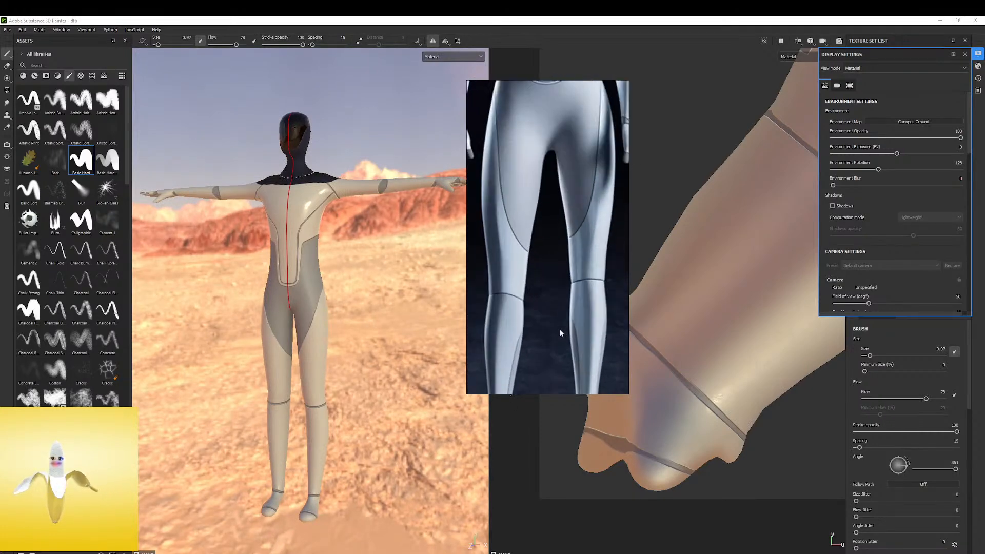
{"action": "scroll", "coordinate": [558, 333], "scroll_direction": "up", "scroll_amount": 5}
{"action": "scroll", "coordinate": [528, 277], "scroll_direction": "down", "scroll_amount": 4}
{"action": "scroll", "coordinate": [534, 256], "scroll_direction": "up", "scroll_amount": 2}
{"action": "scroll", "coordinate": [328, 421], "scroll_direction": "up", "scroll_amount": 3}
{"action": "middle_click_drag", "start_coordinate": [325, 421], "coordinate": [323, 257], "text": "alt"}
{"action": "left_click_drag", "start_coordinate": [324, 256], "coordinate": [235, 241], "text": "alt"}
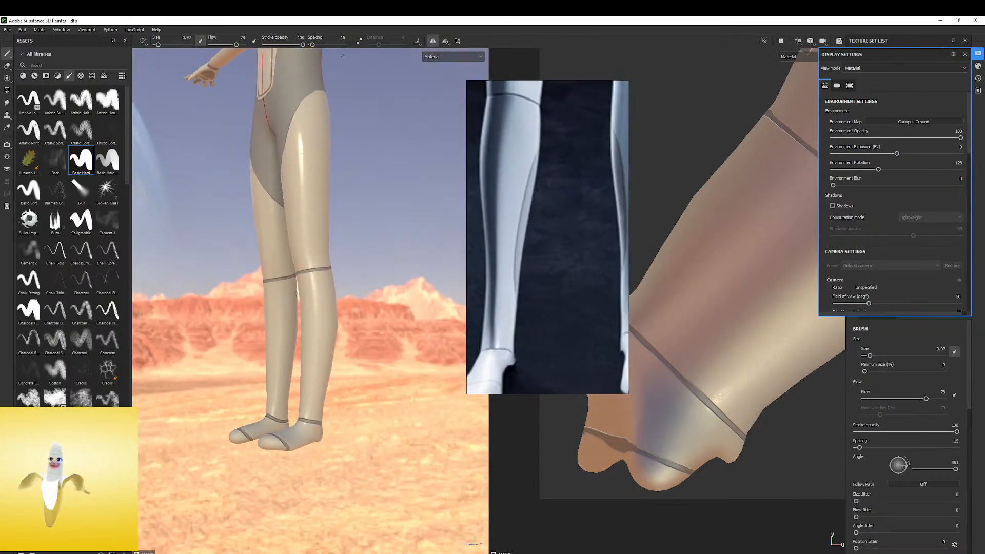
Try scribble strokes on the thigh with Lazy Mouse at distance 5 and without it, undoing them each time
{"action": "left_click", "coordinate": [360, 41]}
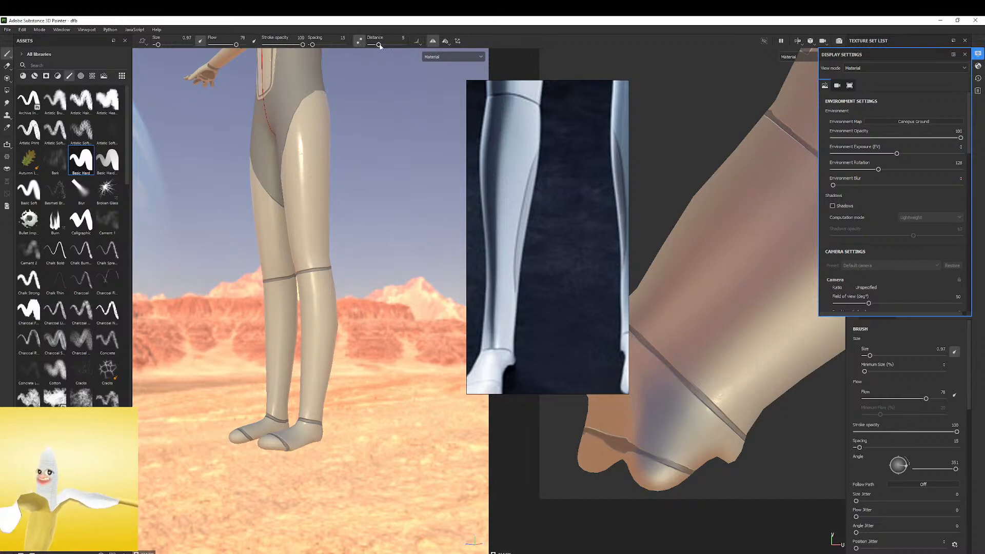
{"action": "mouse_move", "coordinate": [323, 181]}
{"action": "left_mouse_down"}
{"action": "mouse_move", "coordinate": [292, 208]}
{"action": "mouse_move", "coordinate": [316, 247]}
{"action": "mouse_move", "coordinate": [291, 205]}
{"action": "mouse_move", "coordinate": [326, 172]}
{"action": "mouse_move", "coordinate": [329, 136]}
{"action": "mouse_move", "coordinate": [342, 119]}
{"action": "mouse_move", "coordinate": [286, 165]}
{"action": "mouse_move", "coordinate": [331, 212]}
{"action": "mouse_move", "coordinate": [313, 252]}
{"action": "mouse_move", "coordinate": [336, 248]}
{"action": "mouse_move", "coordinate": [332, 199]}
{"action": "mouse_move", "coordinate": [297, 146]}
{"action": "mouse_move", "coordinate": [300, 100]}
{"action": "mouse_move", "coordinate": [335, 117]}
{"action": "mouse_move", "coordinate": [300, 157]}
{"action": "mouse_move", "coordinate": [357, 228]}
{"action": "mouse_move", "coordinate": [282, 282]}
{"action": "mouse_move", "coordinate": [295, 296]}
{"action": "left_mouse_up"}
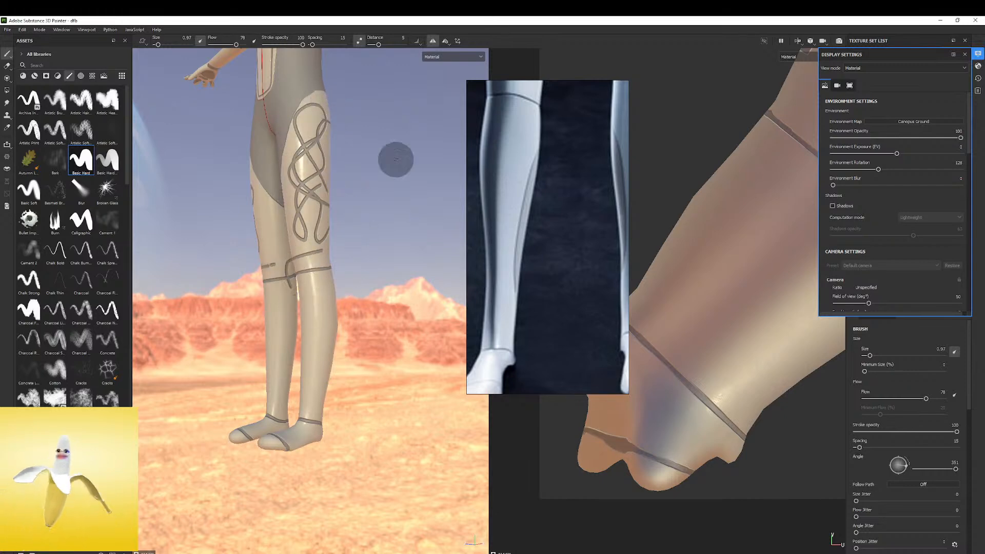
{"action": "key", "text": "ctrl+z"}
{"action": "left_click", "coordinate": [358, 43]}
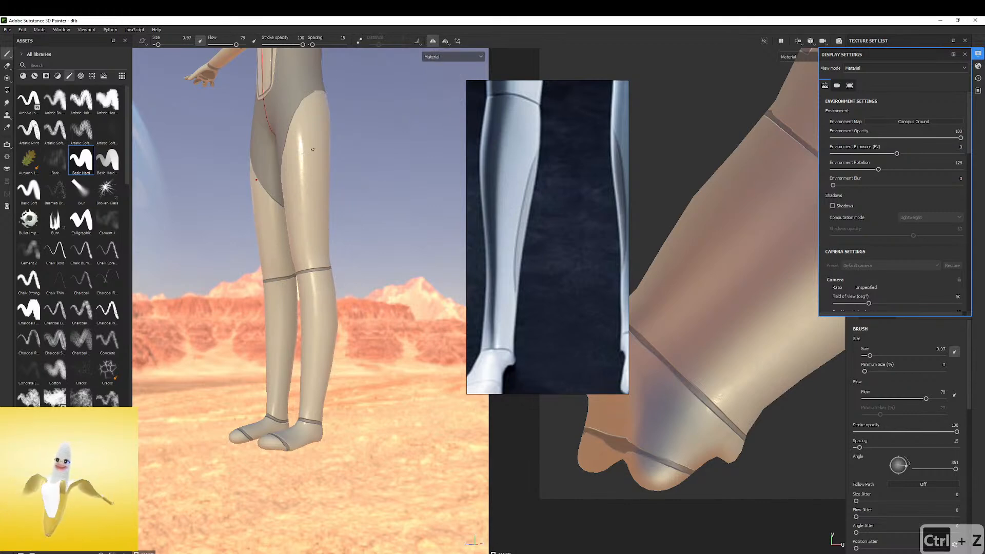
{"action": "left_click_drag", "start_coordinate": [313, 189], "coordinate": [290, 135]}
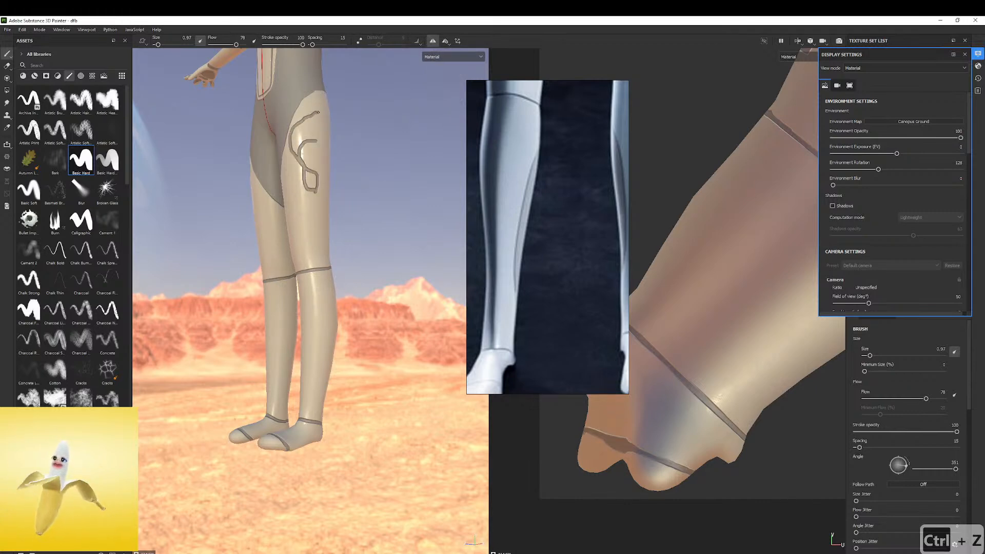
{"action": "mouse_move", "coordinate": [294, 183]}
{"action": "left_mouse_down"}
{"action": "mouse_move", "coordinate": [311, 237]}
{"action": "mouse_move", "coordinate": [302, 201]}
{"action": "mouse_move", "coordinate": [321, 124]}
{"action": "mouse_move", "coordinate": [307, 215]}
{"action": "left_mouse_up"}
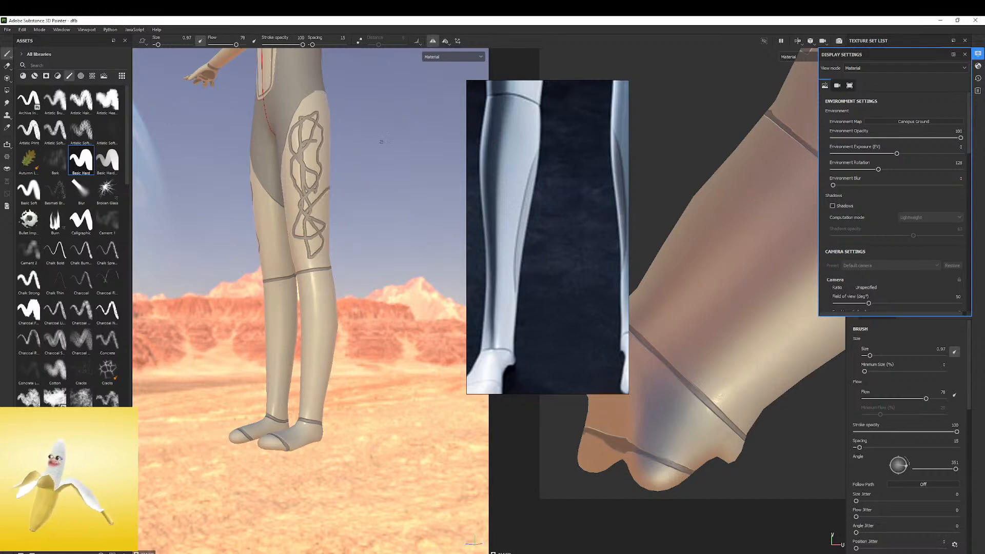
{"action": "scroll", "coordinate": [337, 131], "scroll_direction": "up", "scroll_amount": 3}
{"action": "key", "text": "ctrl+z"}
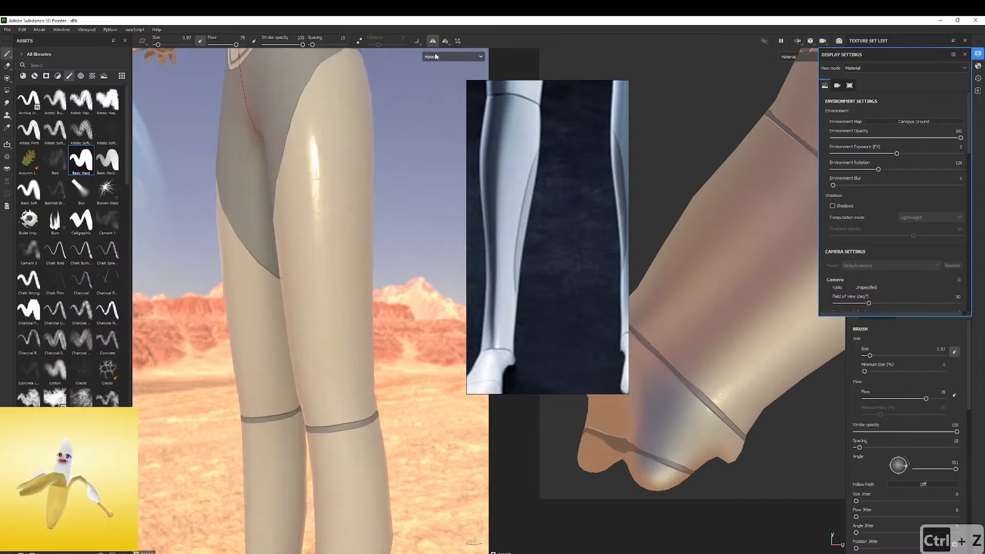
Turn on Lazy Mouse with a distance of 12.86, trying strokes on the thigh and undoing them
{"action": "left_click", "coordinate": [360, 41]}
{"action": "mouse_move", "coordinate": [345, 121]}
{"action": "left_mouse_down"}
{"action": "mouse_move", "coordinate": [332, 192]}
{"action": "mouse_move", "coordinate": [313, 201]}
{"action": "mouse_move", "coordinate": [352, 125]}
{"action": "mouse_move", "coordinate": [393, 110]}
{"action": "left_mouse_up"}
{"action": "key", "text": "ctrl+z"}
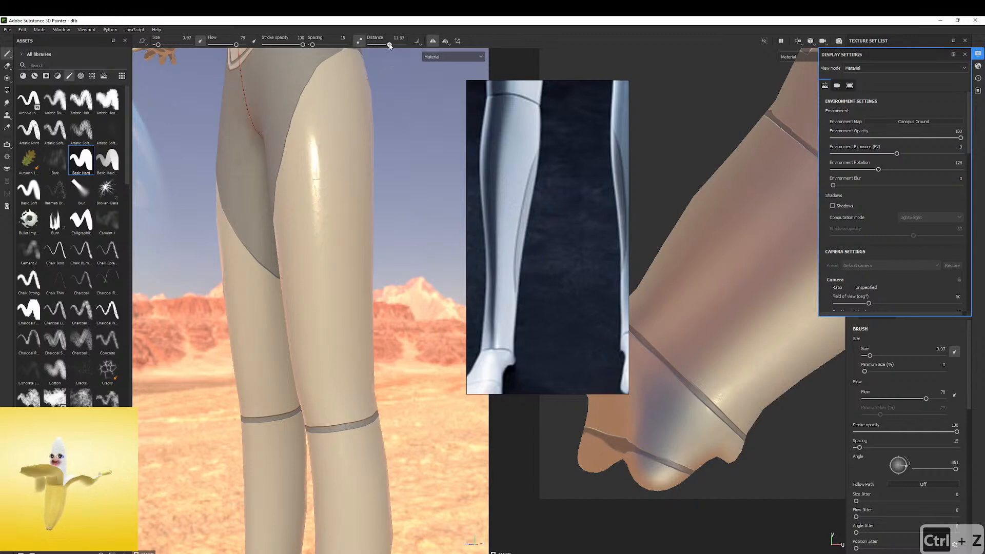
{"action": "left_click_drag", "start_coordinate": [389, 46], "coordinate": [391, 45]}
{"action": "mouse_move", "coordinate": [332, 121]}
{"action": "left_mouse_down"}
{"action": "mouse_move", "coordinate": [326, 180]}
{"action": "mouse_move", "coordinate": [286, 237]}
{"action": "mouse_move", "coordinate": [331, 190]}
{"action": "mouse_move", "coordinate": [282, 281]}
{"action": "mouse_move", "coordinate": [340, 233]}
{"action": "mouse_move", "coordinate": [364, 362]}
{"action": "mouse_move", "coordinate": [425, 118]}
{"action": "left_mouse_up"}
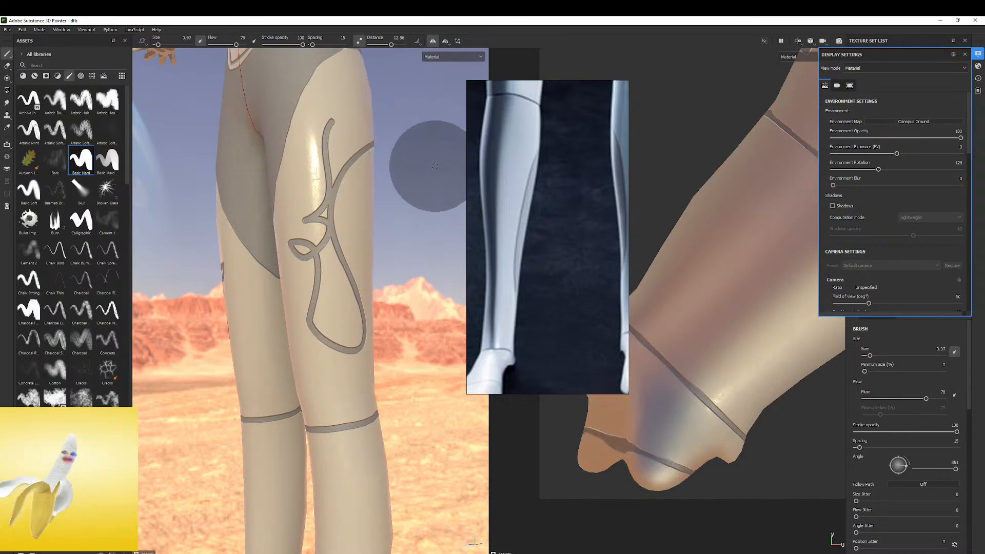
{"action": "key", "text": "ctrl+z"}
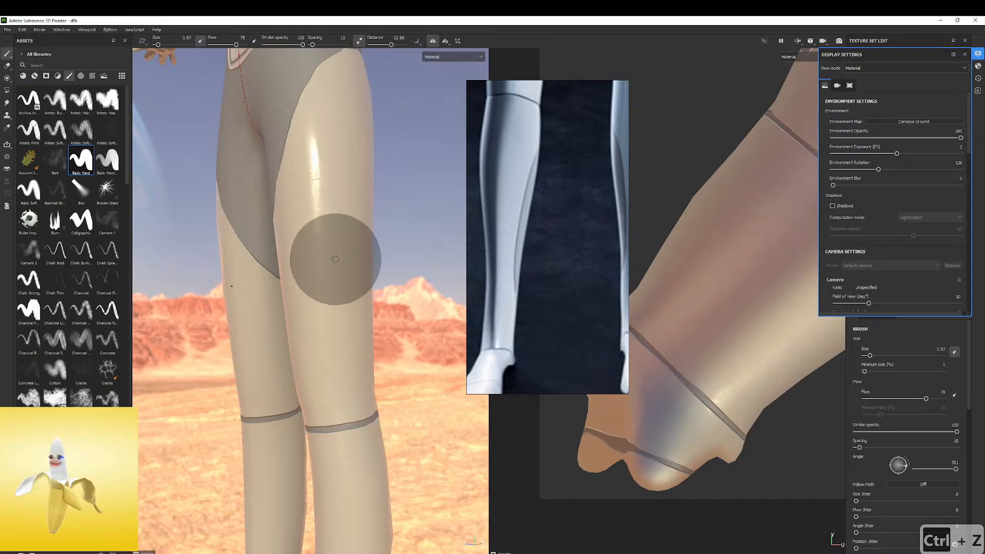
Paint the curved side lines and straight top edge of a panel on the back of the calf, redoing the first stroke
{"action": "right_click_drag", "start_coordinate": [371, 354], "coordinate": [257, 368], "text": "alt"}
{"action": "middle_click_drag", "start_coordinate": [257, 367], "coordinate": [275, 335], "text": "ctrl+alt"}
{"action": "mouse_move", "coordinate": [275, 334]}
{"action": "left_mouse_down", "text": "alt"}
{"action": "mouse_move", "coordinate": [278, 276]}
{"action": "mouse_move", "coordinate": [299, 402]}
{"action": "left_mouse_up", "text": "alt"}
{"action": "mouse_move", "coordinate": [282, 284]}
{"action": "left_mouse_down", "text": "alt"}
{"action": "mouse_move", "coordinate": [333, 251]}
{"action": "mouse_move", "coordinate": [254, 242]}
{"action": "mouse_move", "coordinate": [278, 295]}
{"action": "mouse_move", "coordinate": [224, 384]}
{"action": "left_mouse_up", "text": "alt"}
{"action": "key", "text": "ctrl+z"}
{"action": "mouse_move", "coordinate": [257, 221]}
{"action": "left_mouse_down", "text": "alt"}
{"action": "mouse_move", "coordinate": [246, 227]}
{"action": "mouse_move", "coordinate": [256, 228]}
{"action": "mouse_move", "coordinate": [256, 361]}
{"action": "mouse_move", "coordinate": [234, 386]}
{"action": "left_mouse_up", "text": "alt"}
{"action": "mouse_move", "coordinate": [285, 270]}
{"action": "left_mouse_down", "text": "alt"}
{"action": "mouse_move", "coordinate": [315, 263]}
{"action": "mouse_move", "coordinate": [368, 285]}
{"action": "left_mouse_up", "text": "alt"}
{"action": "left_click_drag", "start_coordinate": [177, 245], "coordinate": [242, 251], "text": "alt"}
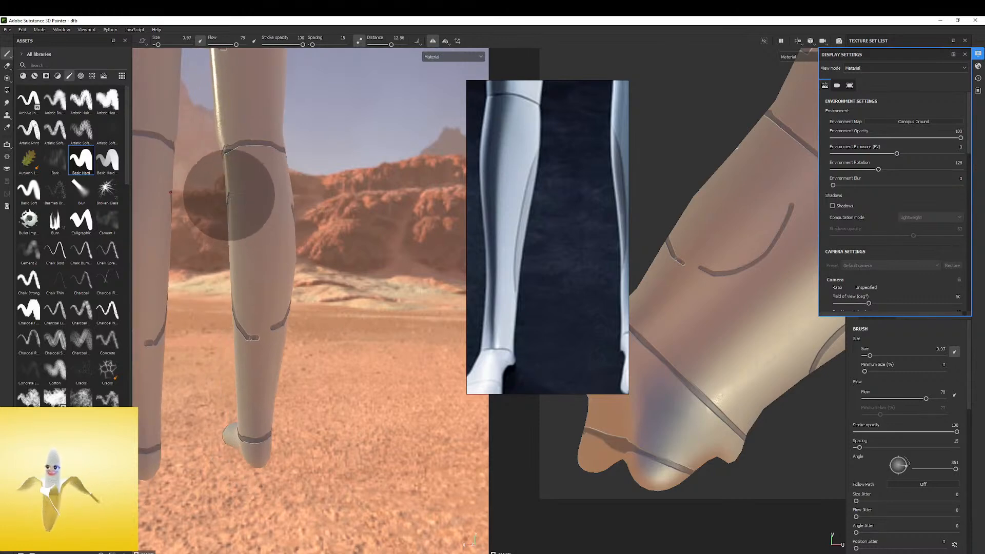
{"action": "left_click_drag", "start_coordinate": [248, 193], "coordinate": [336, 222]}
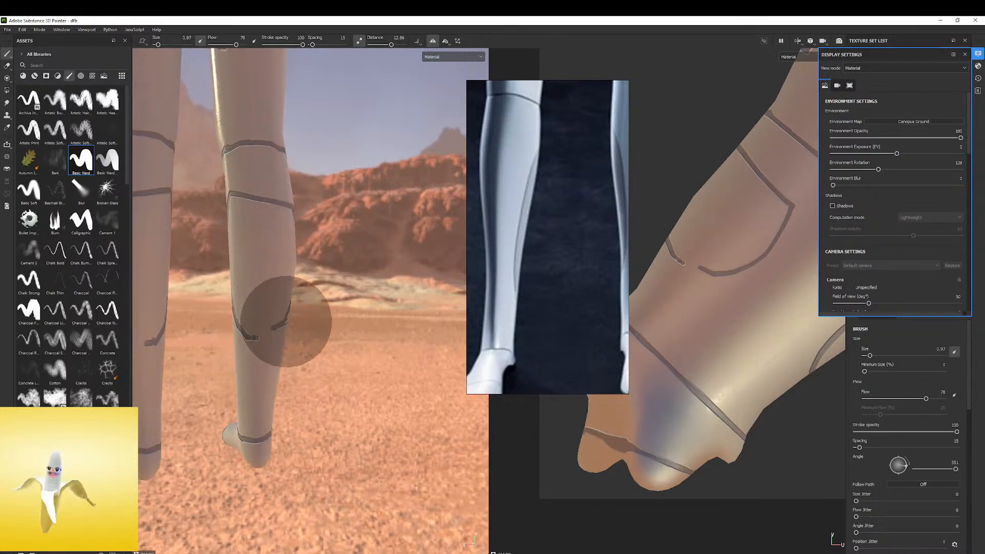
Close the bottom edge of the calf panel using brush size 1.57 without Lazy Mouse, undoing the first joining stroke
{"action": "mouse_move", "coordinate": [291, 320]}
{"action": "left_mouse_down"}
{"action": "mouse_move", "coordinate": [316, 322]}
{"action": "mouse_move", "coordinate": [325, 302]}
{"action": "left_mouse_up"}
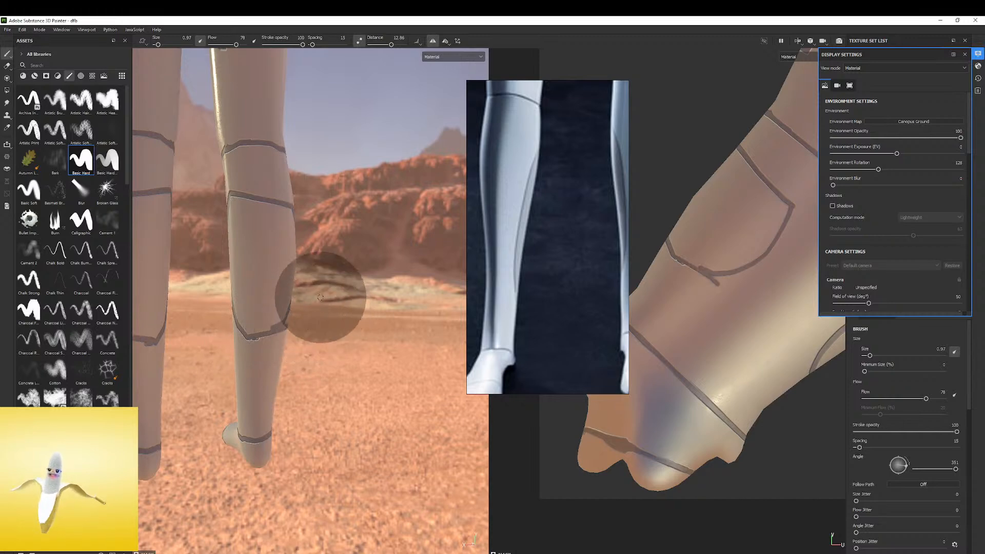
{"action": "left_click_drag", "start_coordinate": [281, 272], "coordinate": [235, 263], "text": "alt"}
{"action": "key", "text": "ctrl+z"}
{"action": "scroll", "coordinate": [265, 306], "scroll_direction": "up", "scroll_amount": 3}
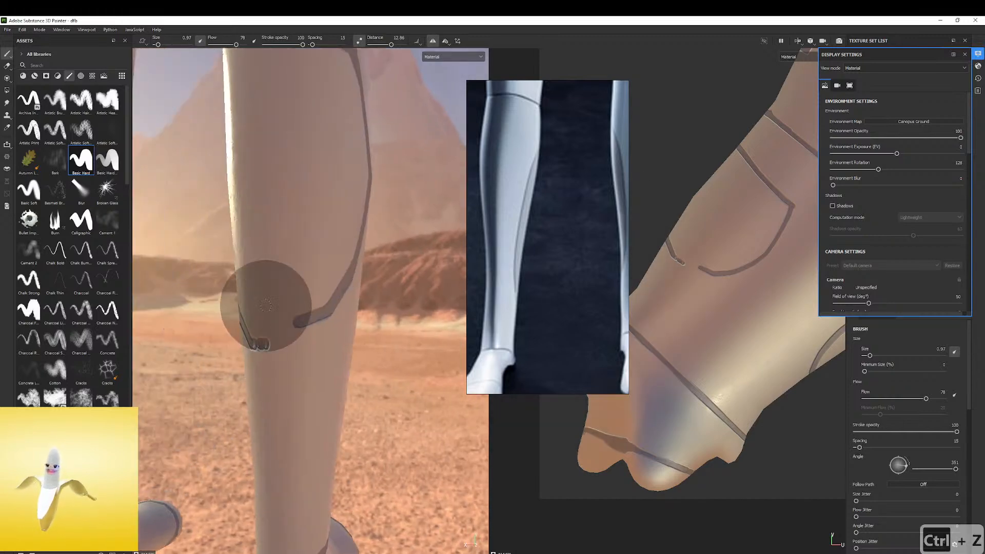
{"action": "left_click", "coordinate": [360, 41]}
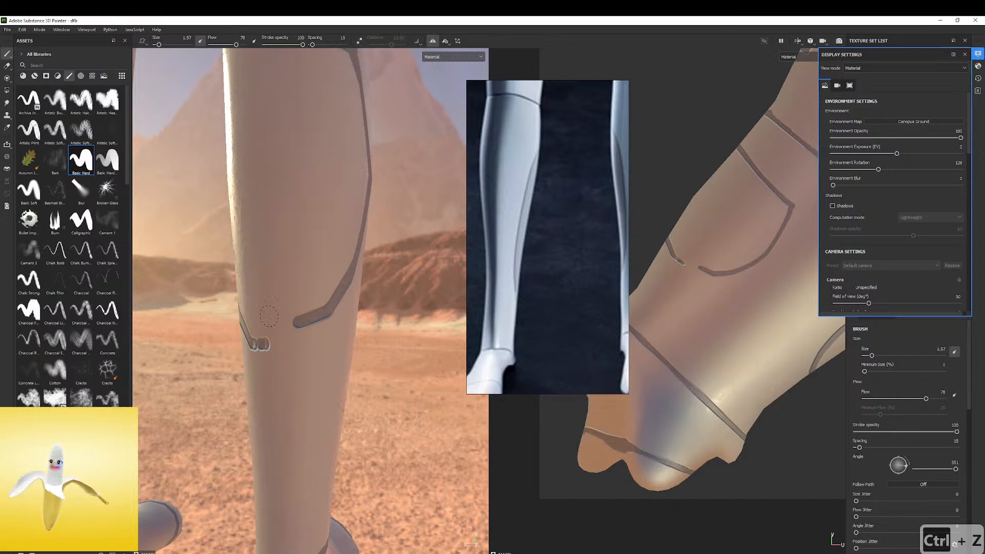
{"action": "left_click_drag", "start_coordinate": [231, 331], "coordinate": [259, 336], "text": "alt"}
{"action": "right_click_drag", "start_coordinate": [259, 339], "coordinate": [268, 340], "text": "ctrl"}
{"action": "left_click_drag", "start_coordinate": [251, 340], "coordinate": [333, 286]}
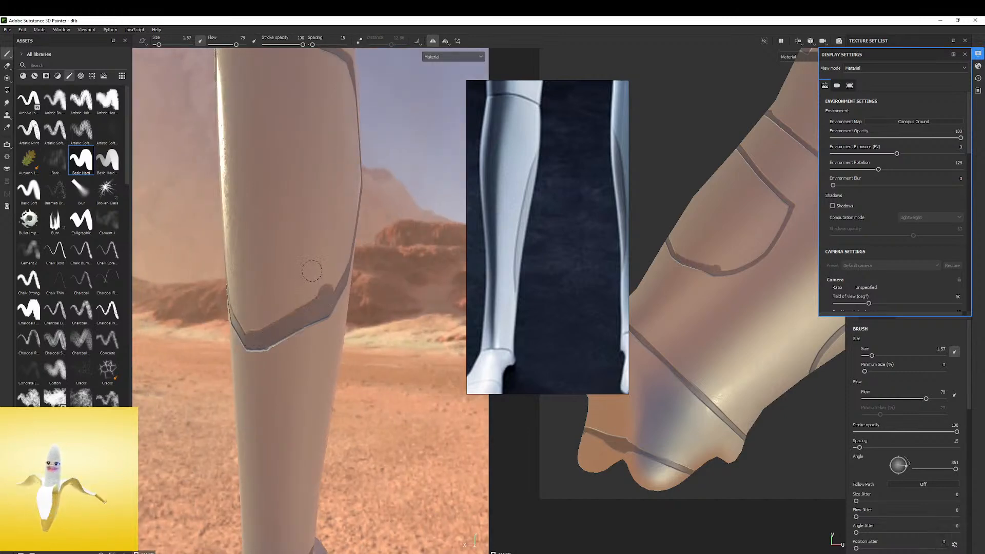
Fill the interior of the calf panel with solid paint, using brush sizes 8.6 and 4.72
{"action": "scroll", "coordinate": [289, 302], "scroll_direction": "down", "scroll_amount": 3}
{"action": "right_click_drag", "start_coordinate": [287, 272], "coordinate": [297, 272], "text": "ctrl"}
{"action": "mouse_move", "coordinate": [308, 220]}
{"action": "left_mouse_down"}
{"action": "mouse_move", "coordinate": [301, 197]}
{"action": "mouse_move", "coordinate": [331, 210]}
{"action": "mouse_move", "coordinate": [349, 288]}
{"action": "mouse_move", "coordinate": [334, 185]}
{"action": "left_mouse_up"}
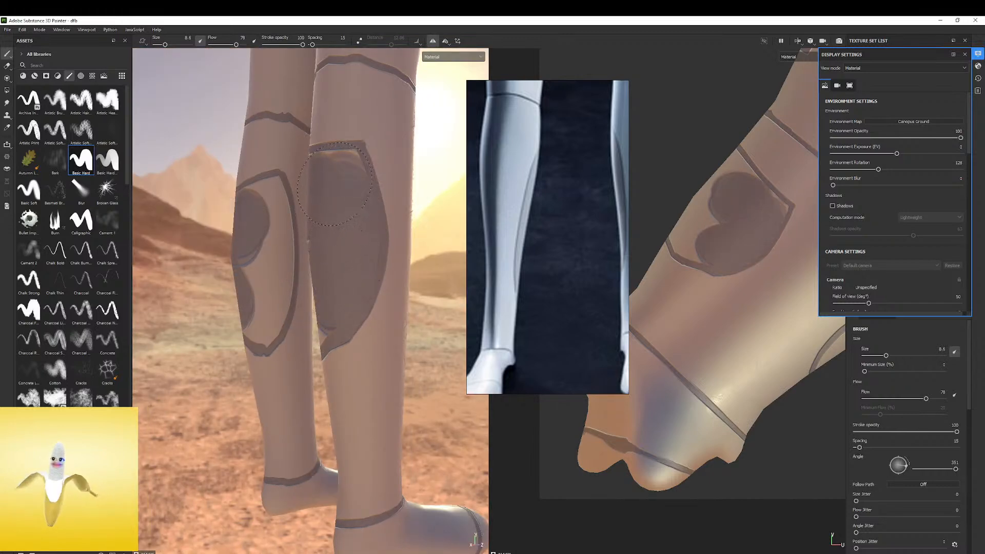
{"action": "right_click_drag", "start_coordinate": [339, 183], "coordinate": [337, 184], "text": "ctrl"}
{"action": "mouse_move", "coordinate": [343, 177]}
{"action": "left_mouse_down"}
{"action": "mouse_move", "coordinate": [352, 168]}
{"action": "mouse_move", "coordinate": [418, 180]}
{"action": "left_mouse_up"}
{"action": "right_click_drag", "start_coordinate": [338, 168], "coordinate": [340, 168], "text": "ctrl"}
{"action": "mouse_move", "coordinate": [277, 238]}
{"action": "left_mouse_down", "text": "alt"}
{"action": "mouse_move", "coordinate": [290, 227]}
{"action": "mouse_move", "coordinate": [267, 225]}
{"action": "left_mouse_up", "text": "alt"}
{"action": "left_click_drag", "start_coordinate": [329, 247], "coordinate": [388, 275], "text": "alt"}
{"action": "right_click_drag", "start_coordinate": [343, 267], "coordinate": [374, 260], "text": "alt"}
{"action": "mouse_move", "coordinate": [279, 318]}
{"action": "left_mouse_down"}
{"action": "mouse_move", "coordinate": [277, 344]}
{"action": "mouse_move", "coordinate": [252, 354]}
{"action": "mouse_move", "coordinate": [226, 318]}
{"action": "mouse_move", "coordinate": [246, 150]}
{"action": "left_mouse_up"}
{"action": "middle_click_drag", "start_coordinate": [302, 266], "coordinate": [277, 325], "text": "alt"}
{"action": "left_click_drag", "start_coordinate": [277, 325], "coordinate": [289, 374], "text": "alt"}
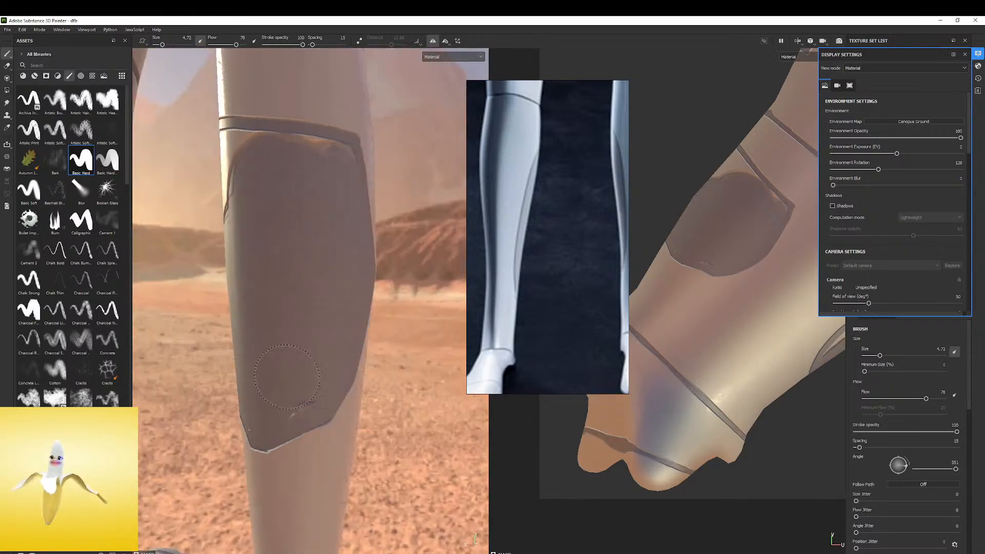
Extend the calf panel's fill toward its lower and side outlines with a smaller brush of size 2.77
{"action": "middle_click_drag", "start_coordinate": [257, 407], "coordinate": [260, 320], "text": "alt"}
{"action": "mouse_move", "coordinate": [284, 298]}
{"action": "right_mouse_down", "text": "ctrl"}
{"action": "mouse_move", "coordinate": [310, 299]}
{"action": "mouse_move", "coordinate": [272, 298]}
{"action": "right_mouse_up", "text": "ctrl"}
{"action": "left_click_drag", "start_coordinate": [283, 307], "coordinate": [249, 341]}
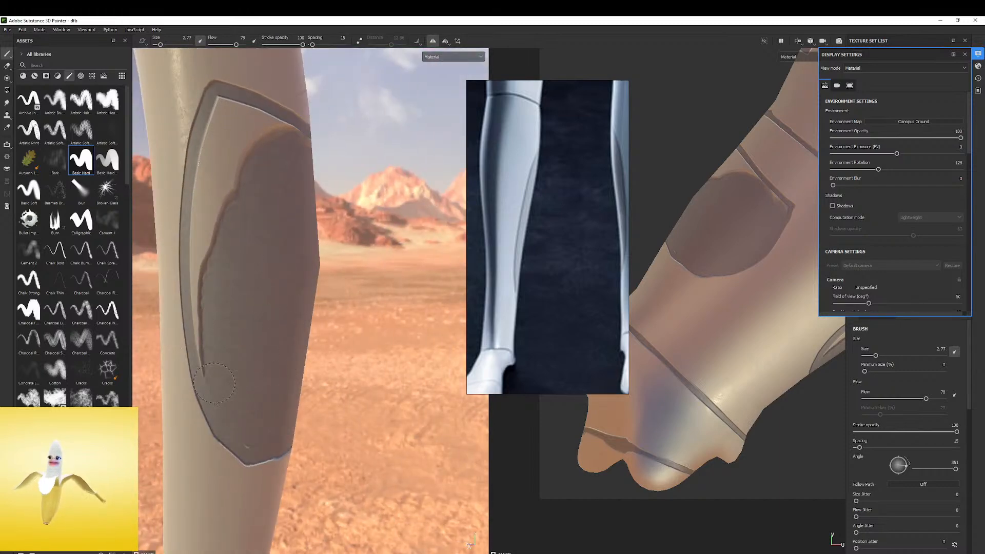
{"action": "mouse_move", "coordinate": [206, 336]}
{"action": "left_mouse_down"}
{"action": "mouse_move", "coordinate": [198, 295]}
{"action": "mouse_move", "coordinate": [205, 241]}
{"action": "mouse_move", "coordinate": [254, 125]}
{"action": "left_mouse_up"}
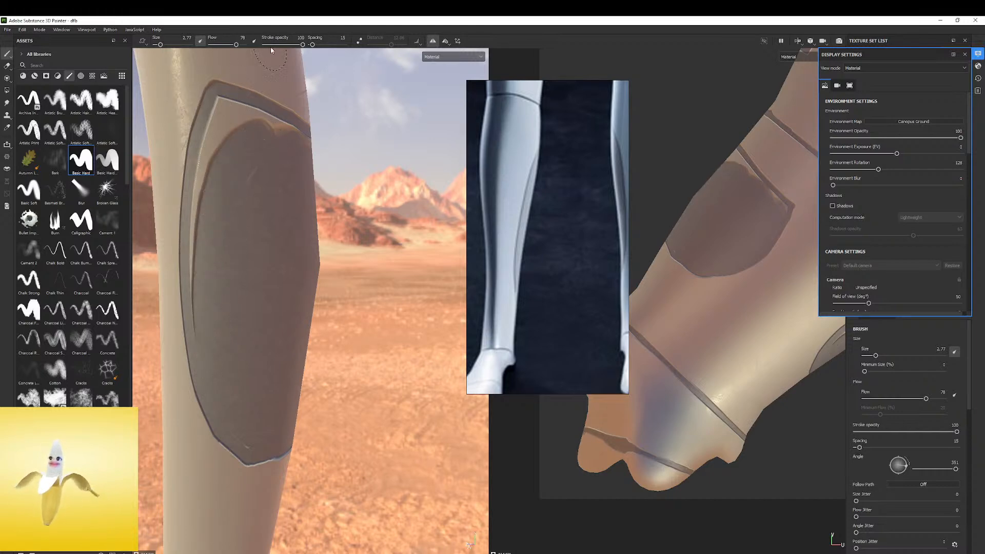
Set the brush flow to 100 and paint over the remaining gaps along the calf panel's top, side and bottom edges
{"action": "left_click_drag", "start_coordinate": [235, 46], "coordinate": [259, 49]}
{"action": "mouse_move", "coordinate": [224, 106]}
{"action": "left_mouse_down"}
{"action": "mouse_move", "coordinate": [203, 165]}
{"action": "mouse_move", "coordinate": [208, 301]}
{"action": "left_mouse_up"}
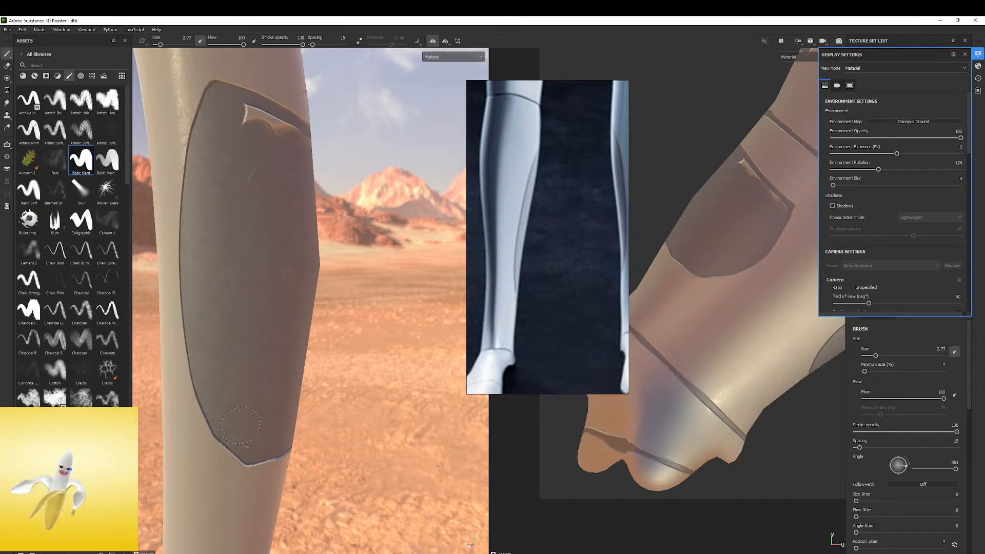
{"action": "left_click_drag", "start_coordinate": [267, 414], "coordinate": [226, 406], "text": "alt"}
{"action": "middle_click_drag", "start_coordinate": [241, 217], "coordinate": [238, 282], "text": "alt"}
{"action": "mouse_move", "coordinate": [246, 282]}
{"action": "left_mouse_down", "text": "alt"}
{"action": "mouse_move", "coordinate": [238, 276]}
{"action": "mouse_move", "coordinate": [206, 291]}
{"action": "mouse_move", "coordinate": [204, 253]}
{"action": "mouse_move", "coordinate": [301, 262]}
{"action": "mouse_move", "coordinate": [314, 278]}
{"action": "mouse_move", "coordinate": [330, 268]}
{"action": "mouse_move", "coordinate": [344, 275]}
{"action": "mouse_move", "coordinate": [239, 281]}
{"action": "left_mouse_up", "text": "alt"}
Examine the calf panels and leg seams from the side and front and compare them with the full reference robot
{"action": "scroll", "coordinate": [240, 282], "scroll_direction": "down", "scroll_amount": 5}
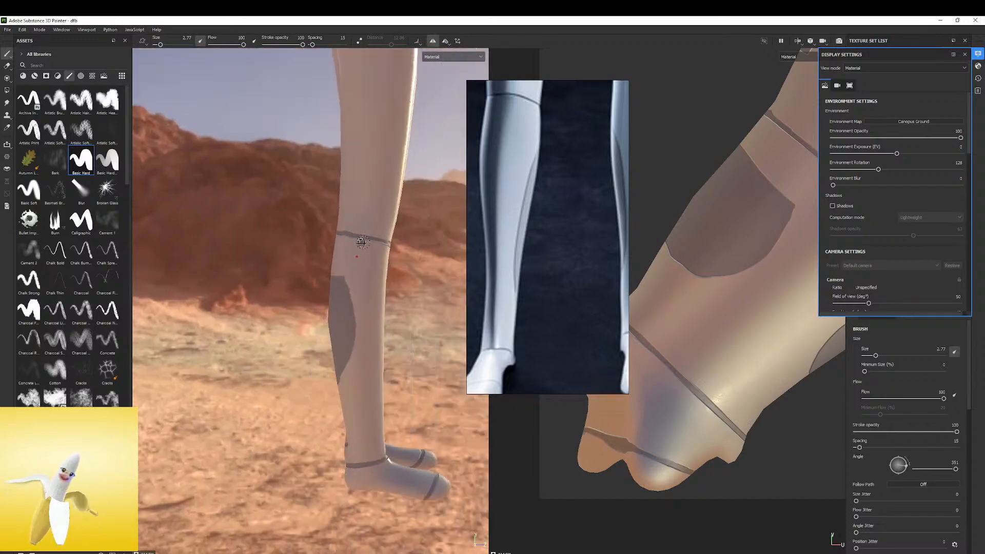
{"action": "left_click_drag", "start_coordinate": [354, 288], "coordinate": [280, 283], "text": "alt"}
{"action": "middle_click_drag", "start_coordinate": [280, 283], "coordinate": [266, 269], "text": "alt"}
{"action": "left_click_drag", "start_coordinate": [266, 269], "coordinate": [221, 269], "text": "alt"}
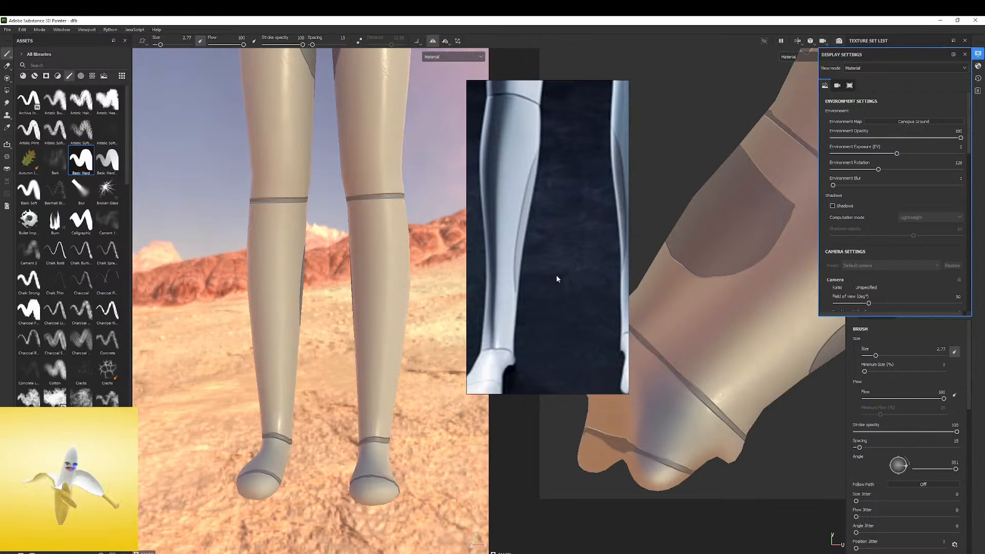
{"action": "scroll", "coordinate": [558, 274], "scroll_direction": "down", "scroll_amount": 3}
{"action": "scroll", "coordinate": [563, 226], "scroll_direction": "down", "scroll_amount": 4}
{"action": "middle_click_drag", "start_coordinate": [559, 141], "coordinate": [516, 271]}
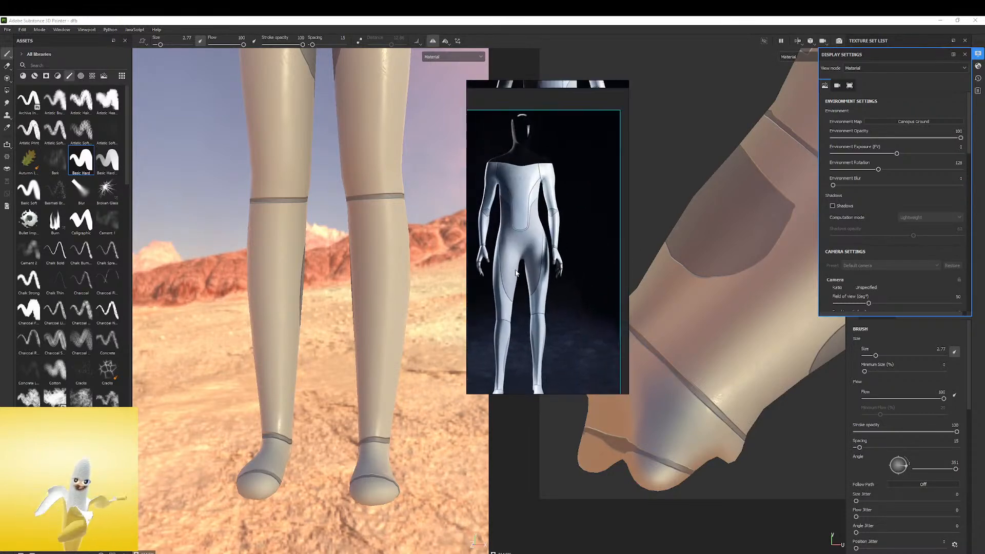
{"action": "scroll", "coordinate": [538, 235], "scroll_direction": "up", "scroll_amount": 3}
{"action": "scroll", "coordinate": [543, 225], "scroll_direction": "down", "scroll_amount": 2}
{"action": "scroll", "coordinate": [546, 158], "scroll_direction": "up", "scroll_amount": 3}
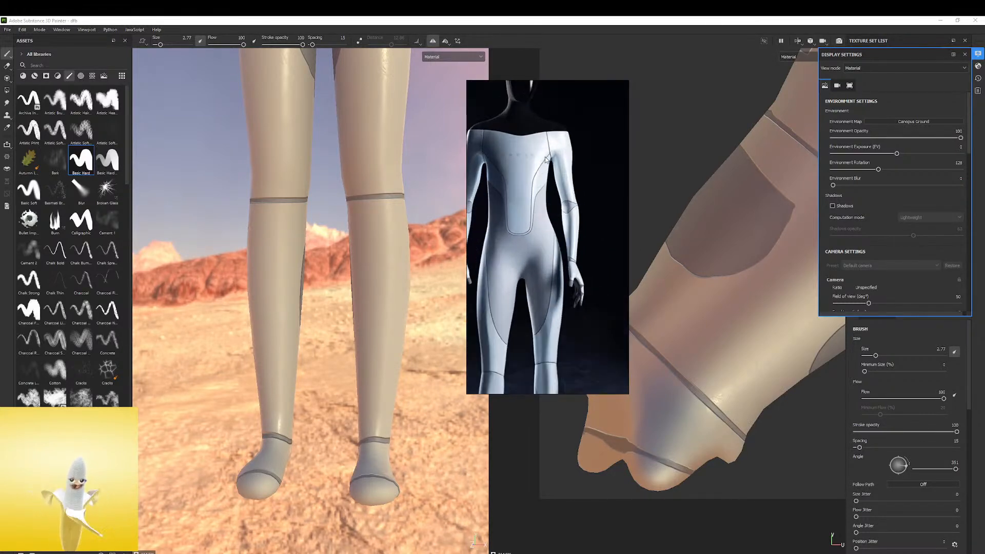
{"action": "scroll", "coordinate": [545, 159], "scroll_direction": "up", "scroll_amount": 5}
{"action": "middle_click_drag", "start_coordinate": [503, 221], "coordinate": [573, 198]}
{"action": "scroll", "coordinate": [572, 197], "scroll_direction": "down", "scroll_amount": 1}
{"action": "scroll", "coordinate": [319, 231], "scroll_direction": "down", "scroll_amount": 3}
Examine the torso and chest seams on the model and the lettering on the reference robot's chest
{"action": "middle_click_drag", "start_coordinate": [318, 235], "coordinate": [299, 401], "text": "alt"}
{"action": "middle_click_drag", "start_coordinate": [301, 195], "coordinate": [297, 315], "text": "alt"}
{"action": "left_click_drag", "start_coordinate": [297, 315], "coordinate": [272, 319], "text": "alt"}
{"action": "middle_click_drag", "start_coordinate": [272, 319], "coordinate": [264, 241], "text": "alt"}
{"action": "right_click_drag", "start_coordinate": [263, 241], "coordinate": [312, 212], "text": "alt"}
{"action": "middle_click_drag", "start_coordinate": [312, 211], "coordinate": [308, 250], "text": "alt"}
{"action": "scroll", "coordinate": [535, 177], "scroll_direction": "down", "scroll_amount": 5}
{"action": "scroll", "coordinate": [535, 178], "scroll_direction": "up", "scroll_amount": 2}
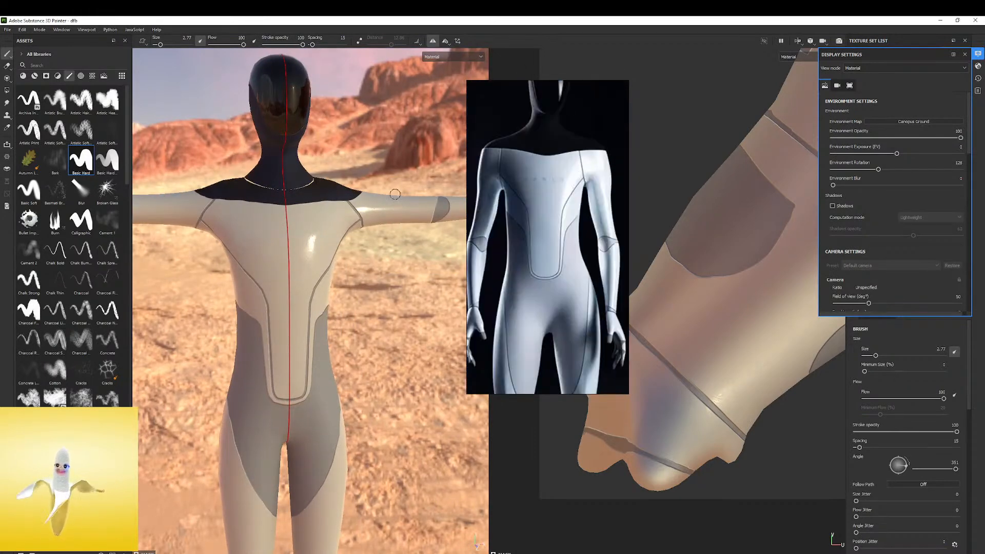
{"action": "scroll", "coordinate": [564, 156], "scroll_direction": "up", "scroll_amount": 3}
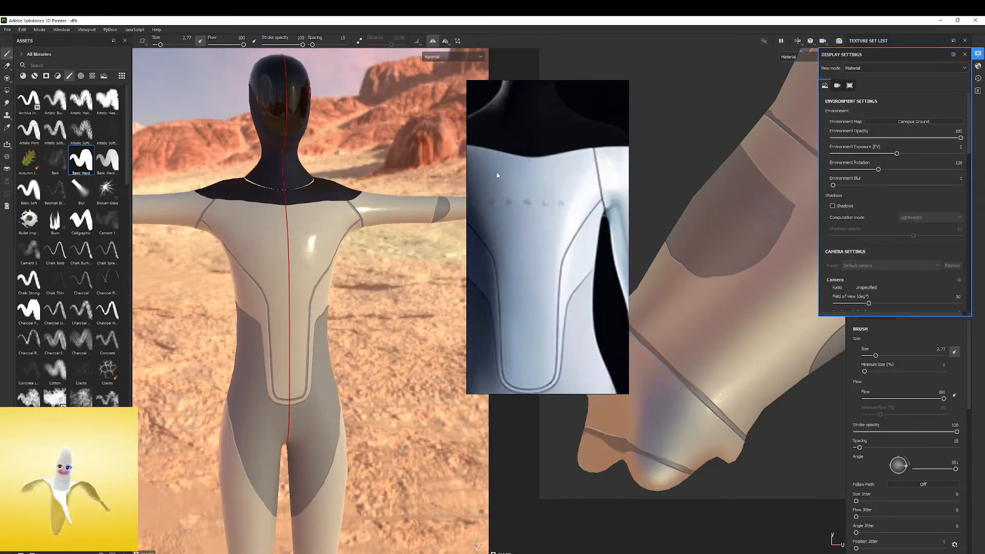
{"action": "scroll", "coordinate": [547, 154], "scroll_direction": "down", "scroll_amount": 4}
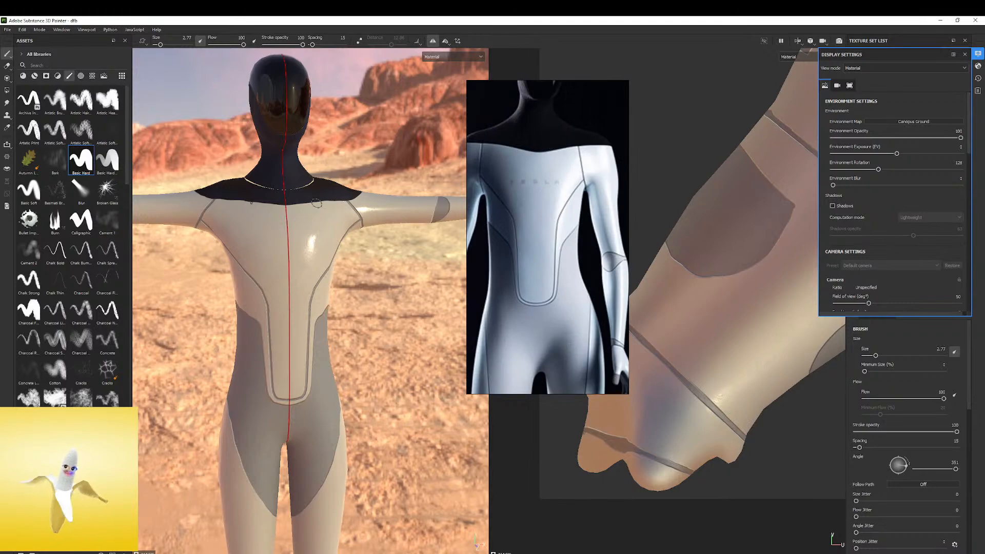
Rotate the environment lighting around the figure and inspect the torso from the front
{"action": "right_click_drag", "start_coordinate": [327, 187], "coordinate": [382, 186], "text": "shift"}
{"action": "left_click_drag", "start_coordinate": [370, 179], "coordinate": [325, 165], "text": "alt"}
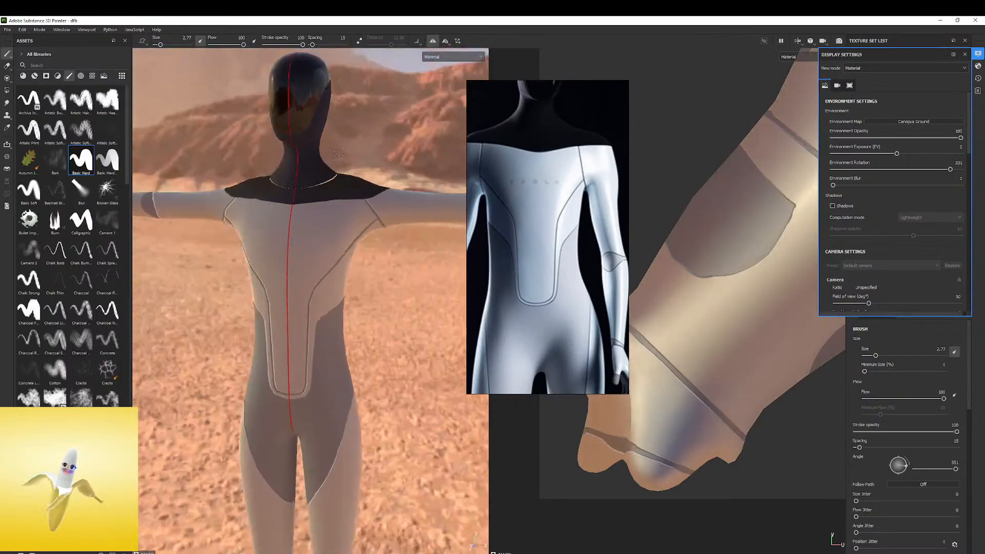
{"action": "middle_click_drag", "start_coordinate": [324, 164], "coordinate": [320, 216], "text": "alt"}
{"action": "left_click_drag", "start_coordinate": [295, 240], "coordinate": [318, 256], "text": "alt"}
{"action": "scroll", "coordinate": [537, 253], "scroll_direction": "down", "scroll_amount": 6}
{"action": "scroll", "coordinate": [539, 267], "scroll_direction": "up", "scroll_amount": 5}
{"action": "right_click_drag", "start_coordinate": [287, 267], "coordinate": [308, 270], "text": "alt"}
{"action": "middle_click_drag", "start_coordinate": [308, 269], "coordinate": [350, 239], "text": "alt"}
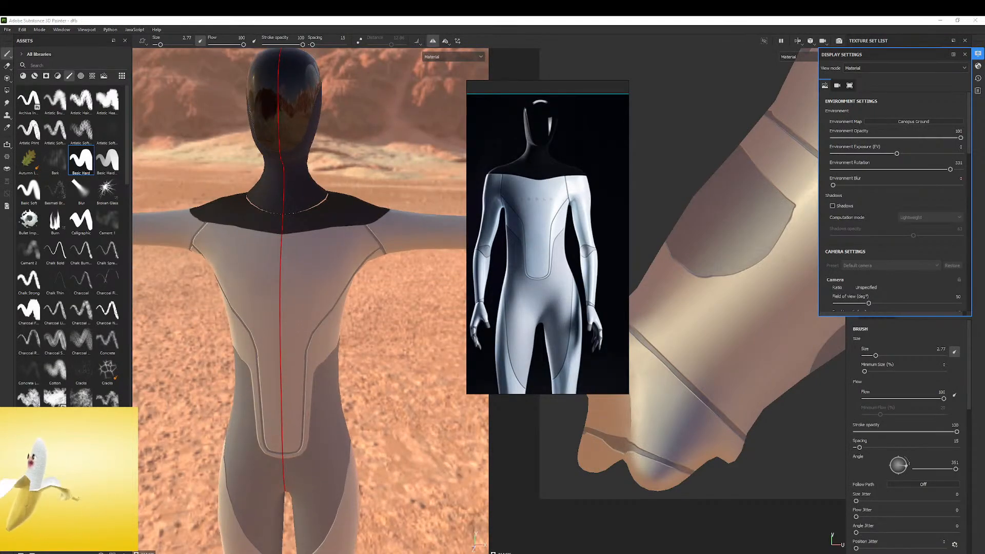
Switch to the Chrome browser, search Google for "tesla logo" and open the image results
{"action": "mouse_move", "coordinate": [0, 388]}
{"action": "left_mouse_down"}
{"action": "mouse_move", "coordinate": [227, 295]}
{"action": "mouse_move", "coordinate": [293, 200]}
{"action": "left_mouse_up"}
{"action": "left_click", "coordinate": [188, 350]}
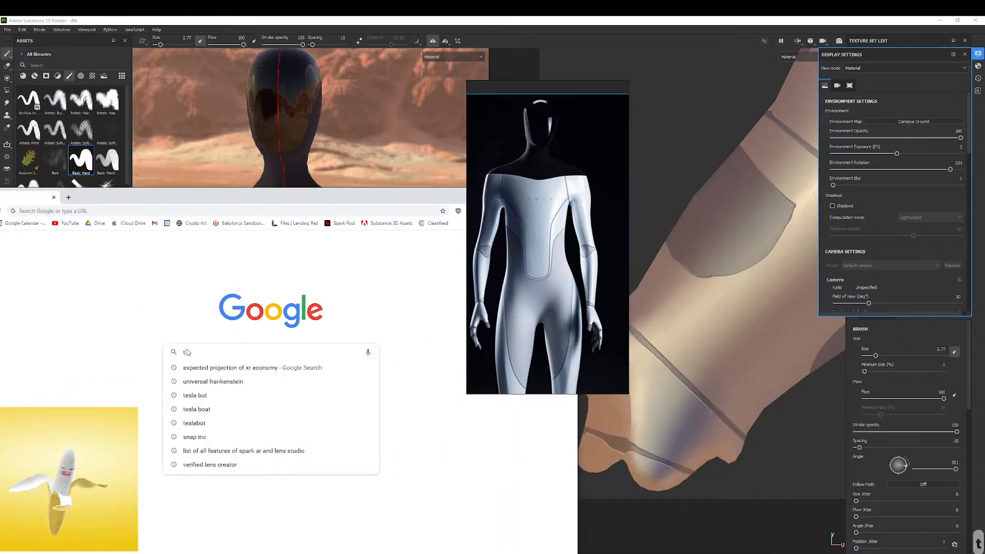
{"action": "type", "text": "tes"}
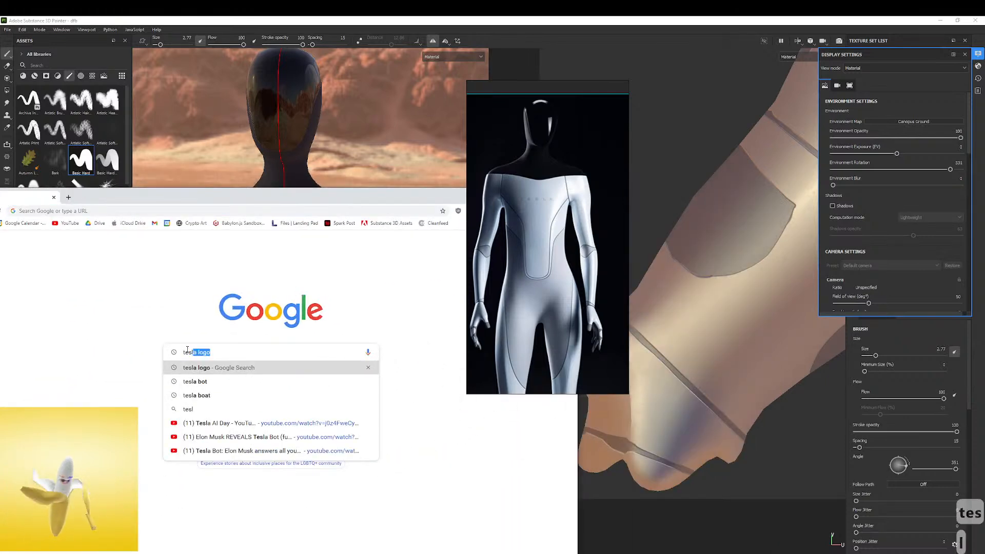
{"action": "type", "text": "la logo"}
{"action": "key", "text": "Return"}
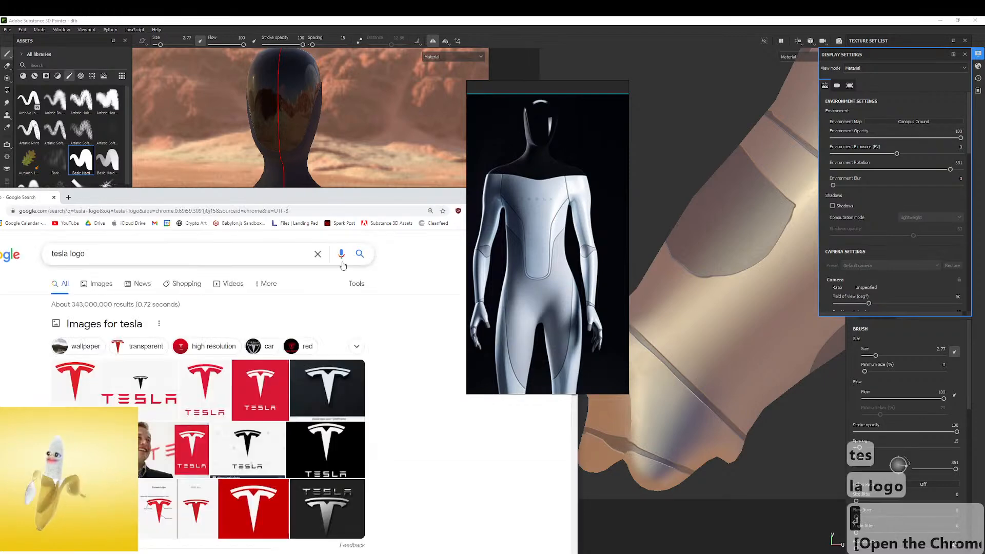
{"action": "left_click_drag", "start_coordinate": [246, 193], "coordinate": [327, 144]}
{"action": "left_click", "coordinate": [176, 236]}
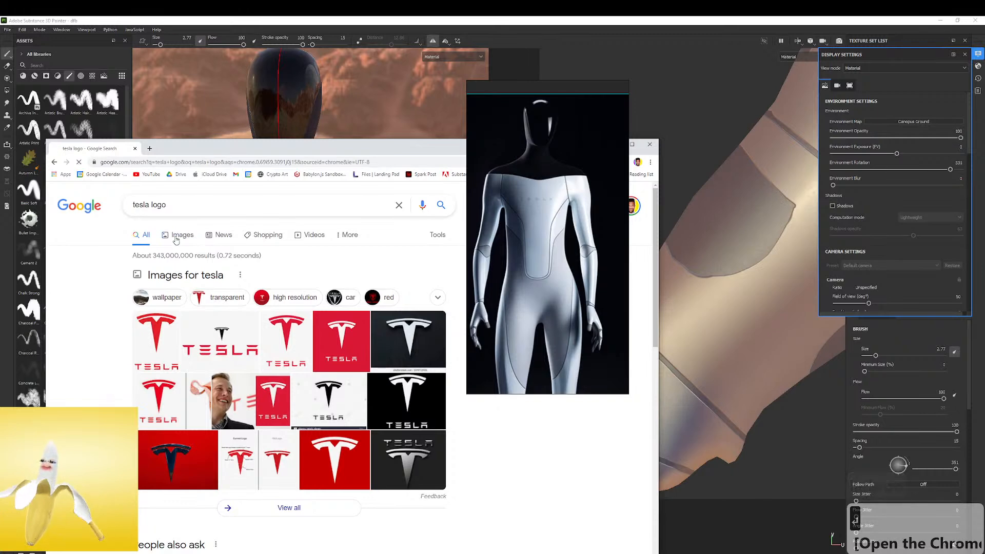
Look through the Tesla logo image results and open the black TESLA wordmark decal with a transparent background
{"action": "scroll", "coordinate": [246, 376], "scroll_direction": "down", "scroll_amount": 3}
{"action": "scroll", "coordinate": [249, 367], "scroll_direction": "up", "scroll_amount": 3}
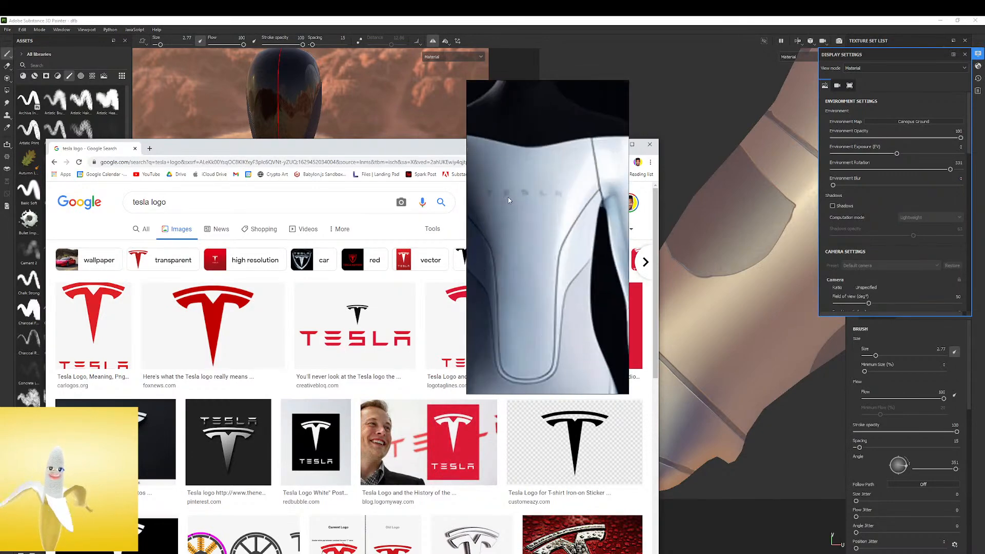
{"action": "scroll", "coordinate": [585, 422], "scroll_direction": "down", "scroll_amount": 5}
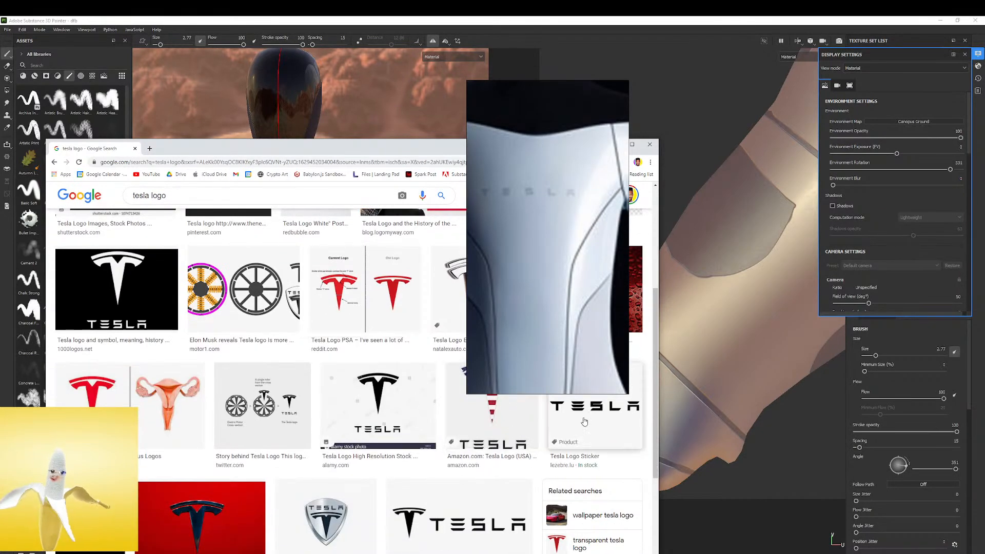
{"action": "left_click", "coordinate": [597, 416]}
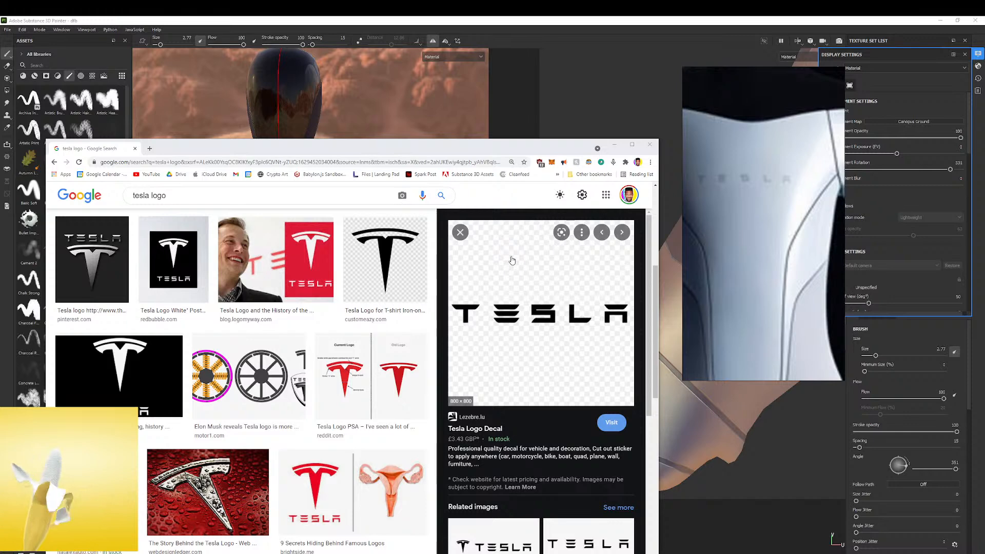
{"action": "scroll", "coordinate": [526, 291], "scroll_direction": "down", "scroll_amount": 4}
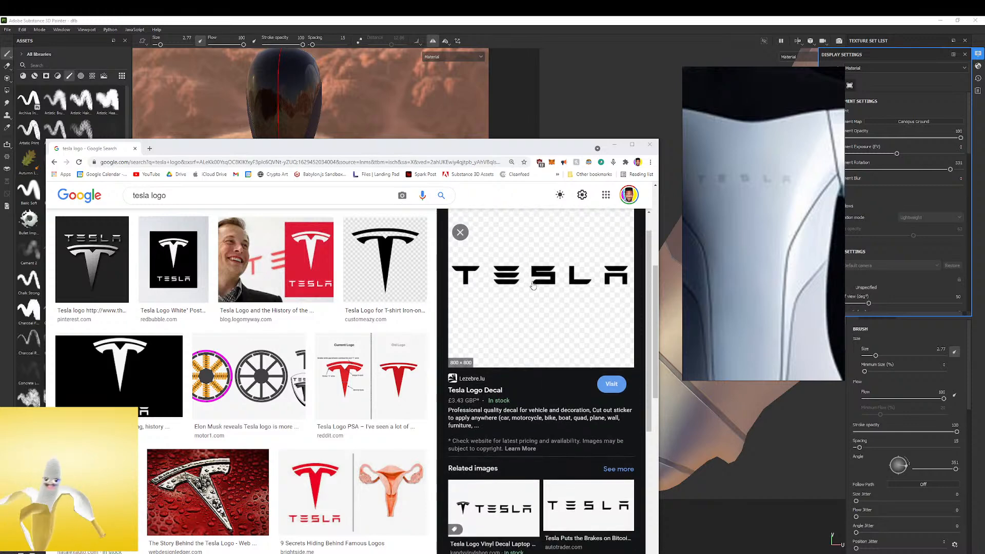
{"action": "scroll", "coordinate": [529, 273], "scroll_direction": "up", "scroll_amount": 3}
{"action": "scroll", "coordinate": [528, 273], "scroll_direction": "down", "scroll_amount": 6}
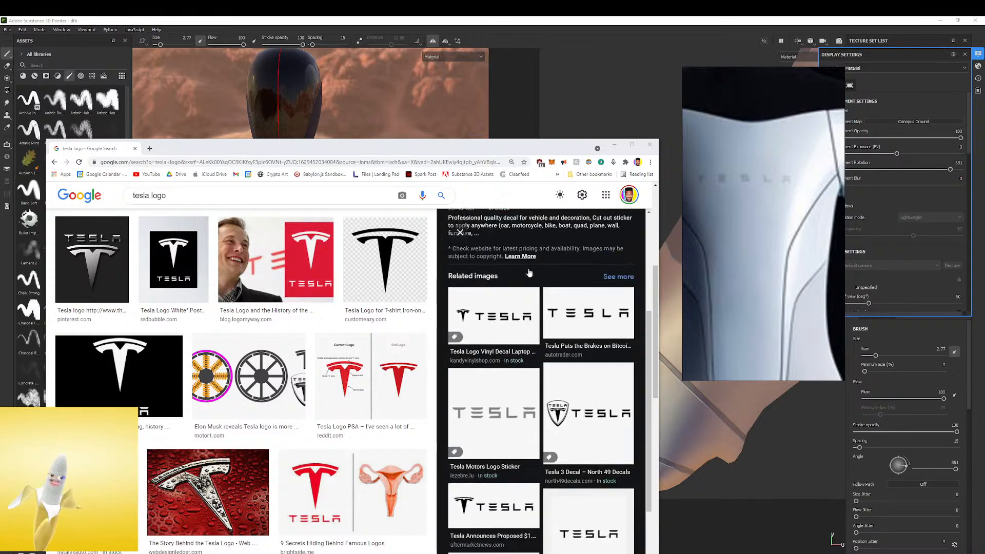
{"action": "scroll", "coordinate": [530, 274], "scroll_direction": "up", "scroll_amount": 5}
{"action": "scroll", "coordinate": [529, 274], "scroll_direction": "up", "scroll_amount": 2}
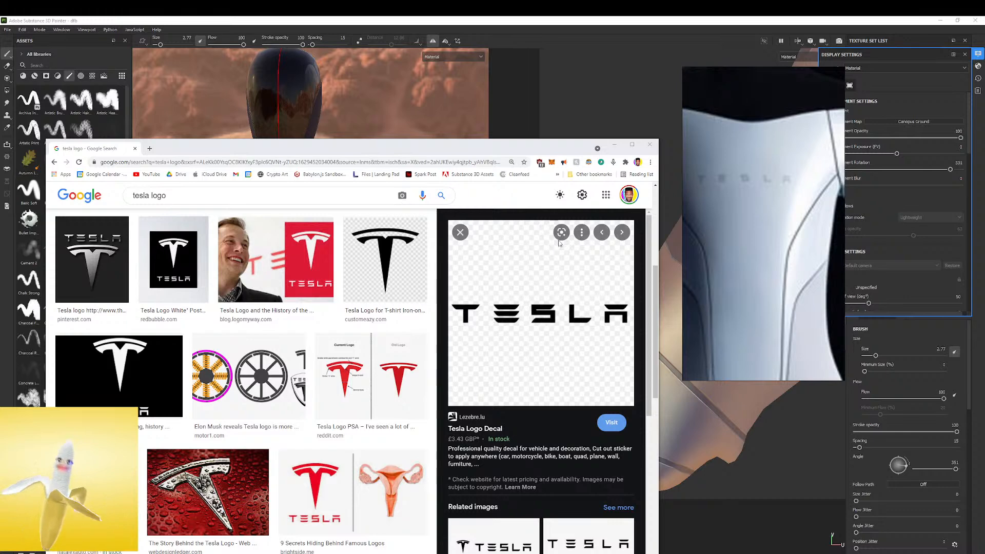
Bring the TESLA wordmark image from the browser into Substance 3D Painter as a resource to import
{"action": "mouse_move", "coordinate": [559, 301]}
{"action": "left_mouse_down"}
{"action": "mouse_move", "coordinate": [198, 121]}
{"action": "mouse_move", "coordinate": [102, 116]}
{"action": "mouse_move", "coordinate": [105, 124]}
{"action": "left_mouse_up"}
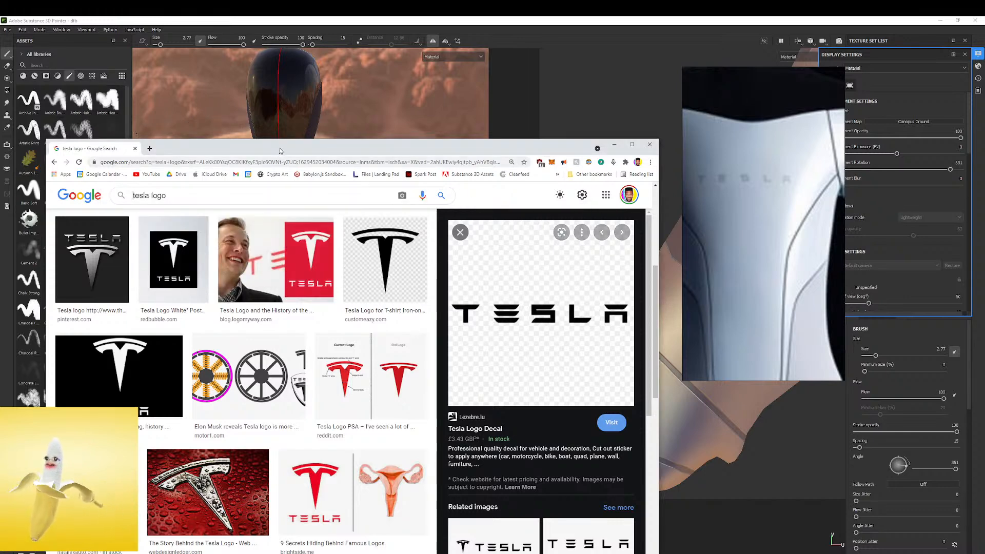
{"action": "left_click_drag", "start_coordinate": [557, 306], "coordinate": [102, 123]}
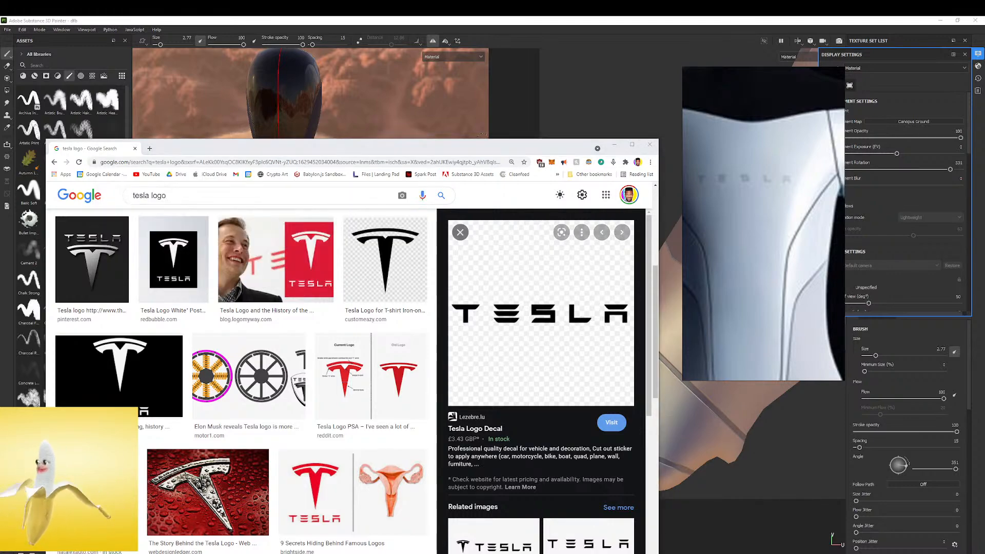
{"action": "left_click", "coordinate": [615, 144]}
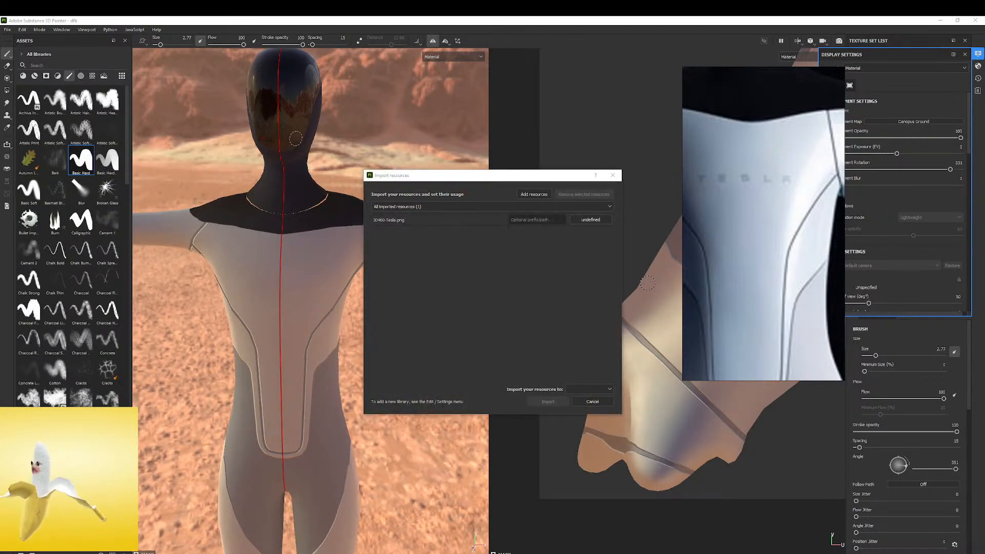
{"action": "left_click_drag", "start_coordinate": [0, 505], "coordinate": [0, 338]}
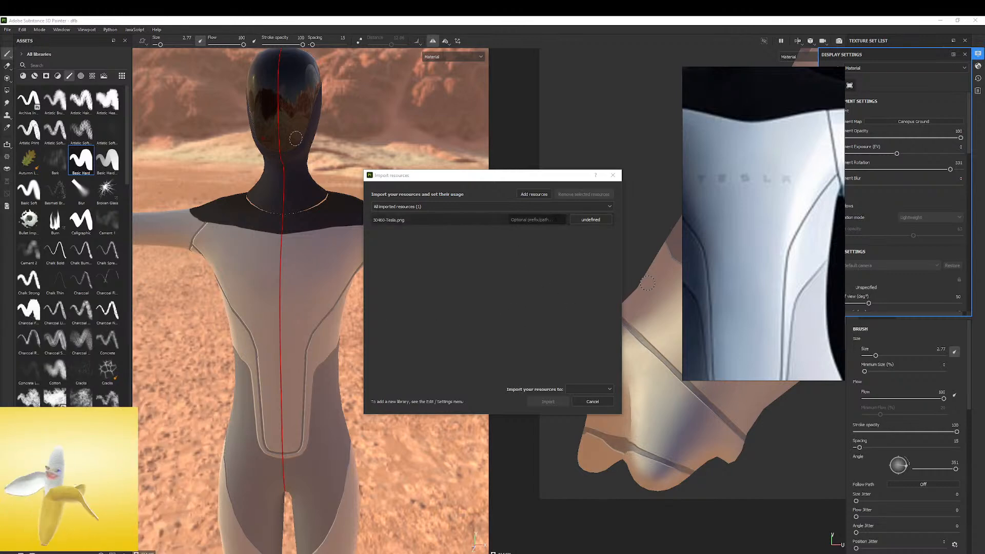
Import 30460-Tesla.png as a texture into the current session
{"action": "left_click", "coordinate": [602, 219]}
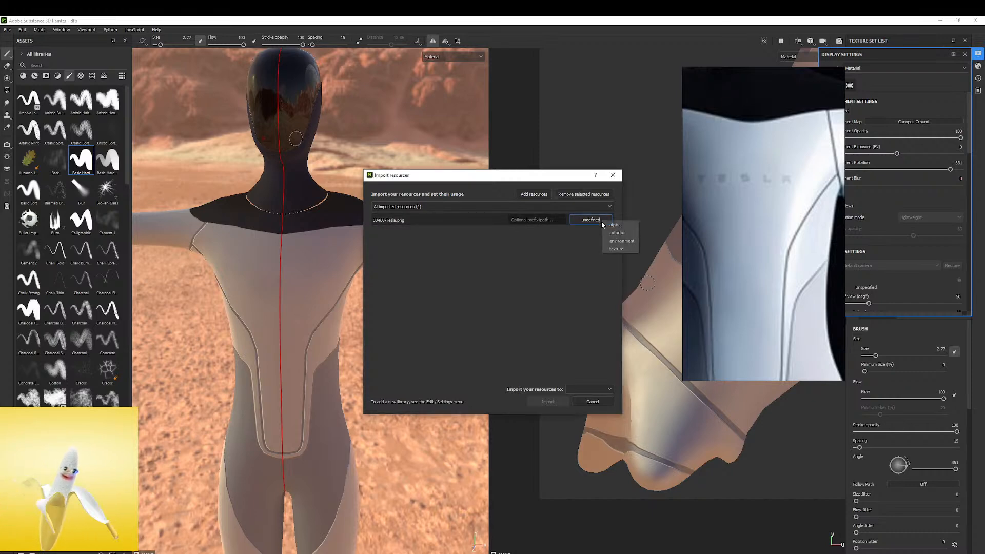
{"action": "left_click", "coordinate": [612, 250]}
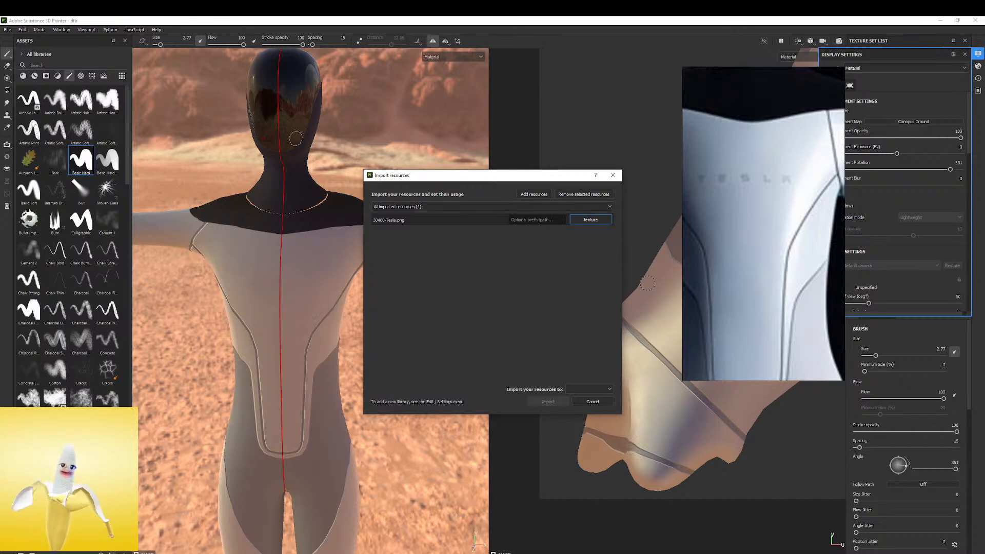
{"action": "left_click", "coordinate": [580, 221]}
{"action": "left_click", "coordinate": [585, 221]}
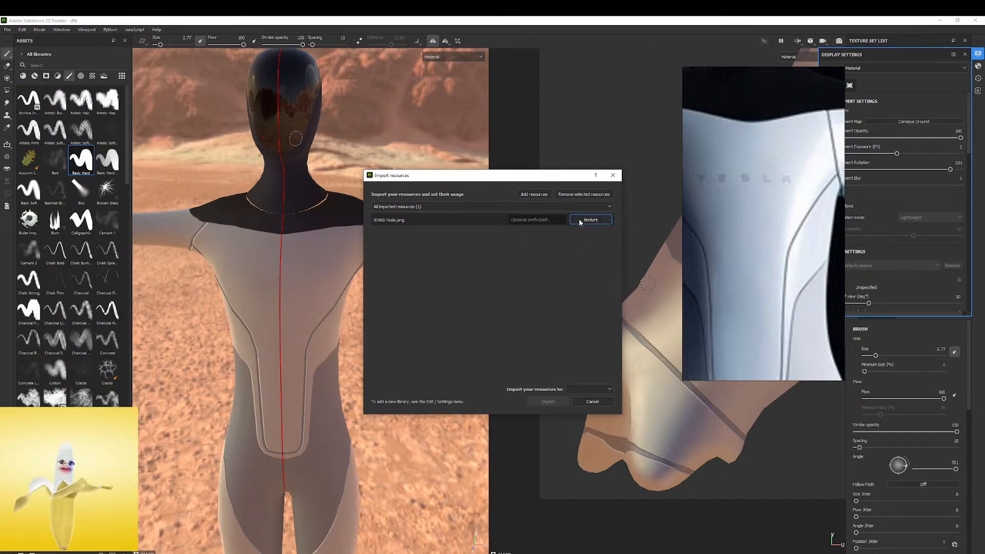
{"action": "left_click", "coordinate": [595, 390]}
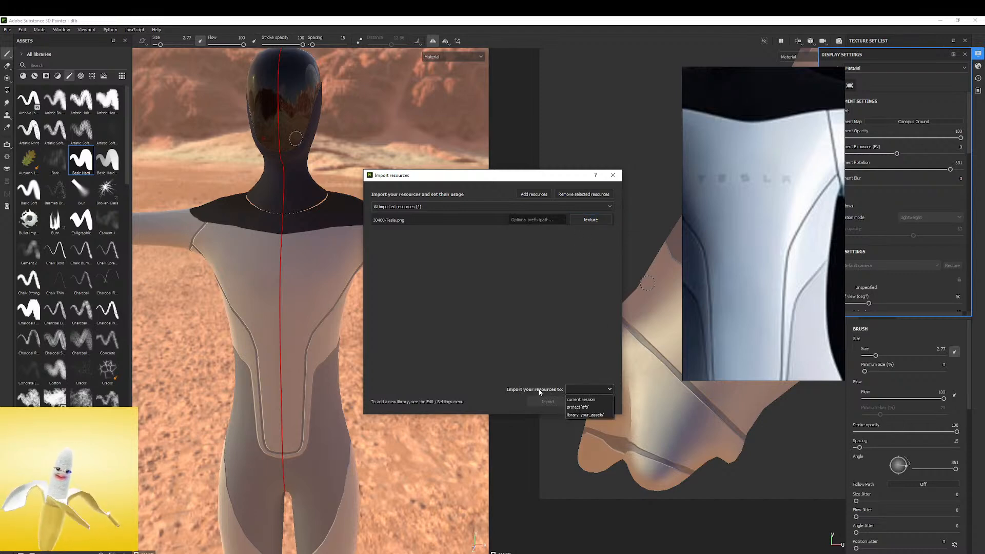
{"action": "left_click", "coordinate": [590, 400]}
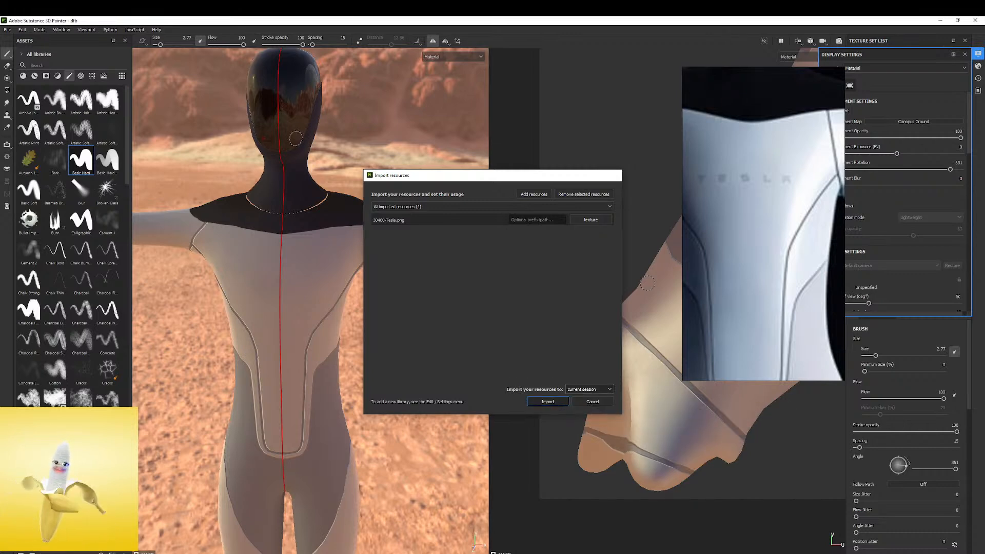
{"action": "left_click", "coordinate": [549, 402]}
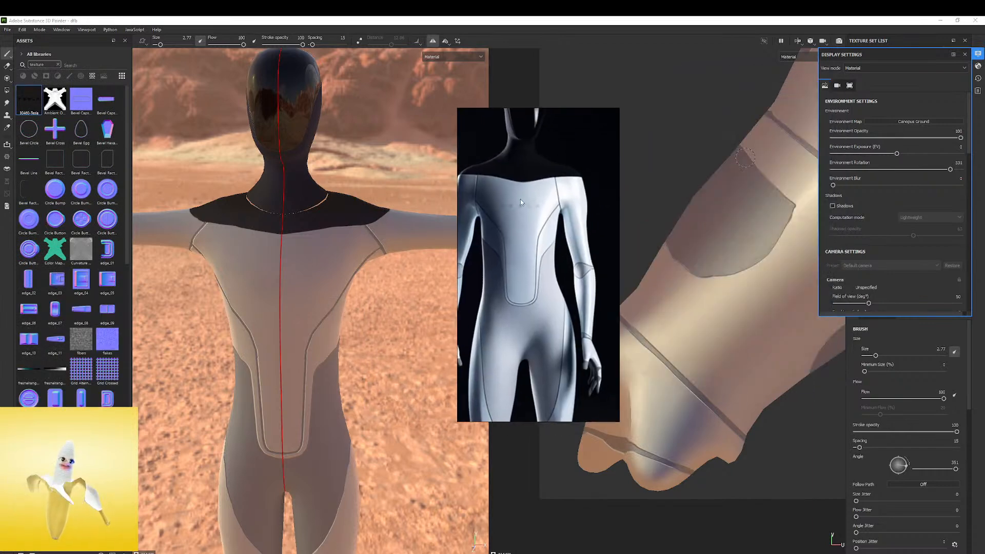
Move, zoom and crop the robot reference down to its chest lettering beside the figure, with the UV layout framed on the torso
{"action": "middle_click_drag", "start_coordinate": [726, 147], "coordinate": [516, 365], "text": "alt"}
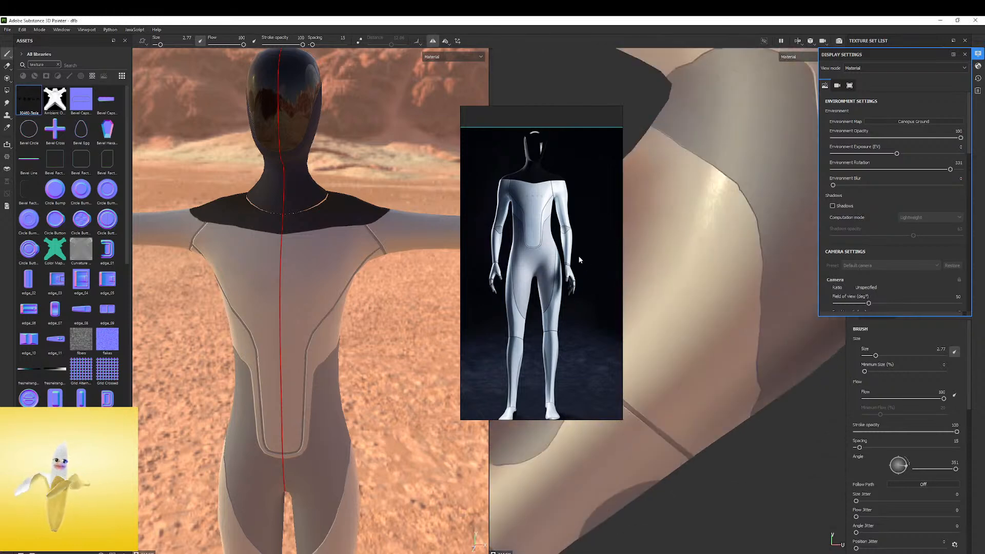
{"action": "scroll", "coordinate": [590, 259], "scroll_direction": "down", "scroll_amount": 5}
{"action": "key", "text": "f"}
{"action": "right_click_drag", "start_coordinate": [559, 226], "coordinate": [495, 205]}
{"action": "scroll", "coordinate": [481, 205], "scroll_direction": "up", "scroll_amount": 6}
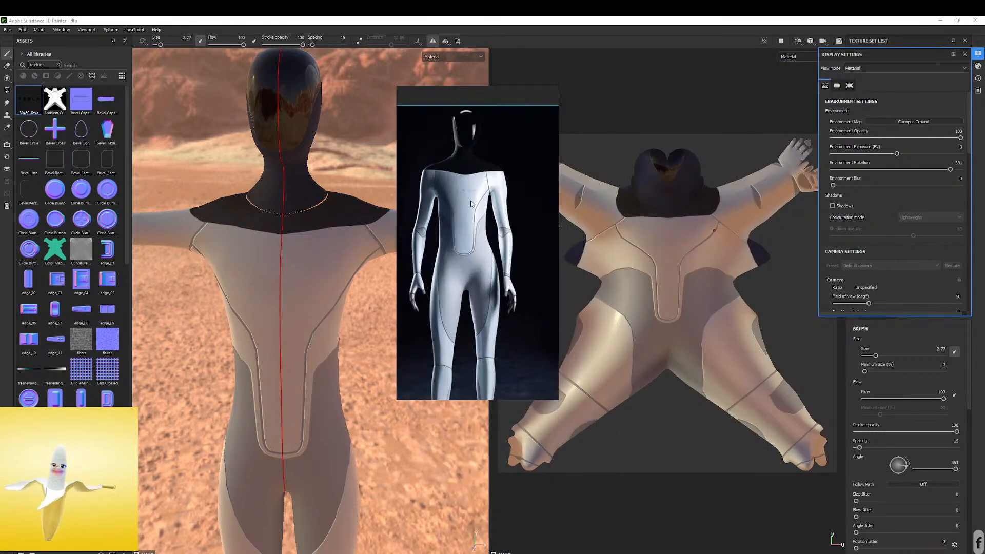
{"action": "scroll", "coordinate": [472, 203], "scroll_direction": "up", "scroll_amount": 5}
{"action": "left_click_drag", "start_coordinate": [502, 399], "coordinate": [480, 206]}
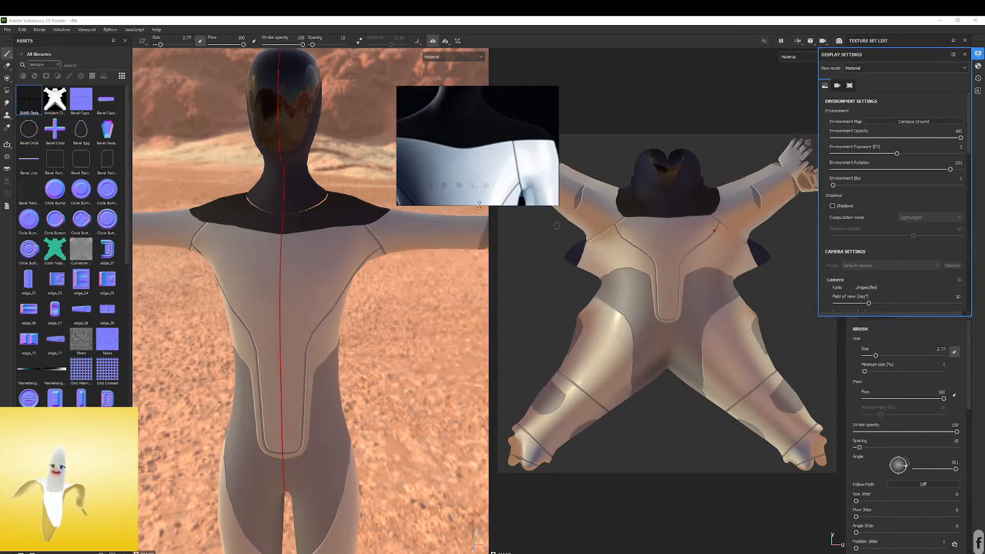
{"action": "scroll", "coordinate": [472, 149], "scroll_direction": "down", "scroll_amount": 2}
{"action": "middle_click_drag", "start_coordinate": [470, 140], "coordinate": [476, 133]}
{"action": "scroll", "coordinate": [477, 135], "scroll_direction": "down", "scroll_amount": 1}
{"action": "scroll", "coordinate": [478, 134], "scroll_direction": "up", "scroll_amount": 1}
{"action": "right_click_drag", "start_coordinate": [484, 150], "coordinate": [448, 122]}
{"action": "scroll", "coordinate": [632, 251], "scroll_direction": "up", "scroll_amount": 5}
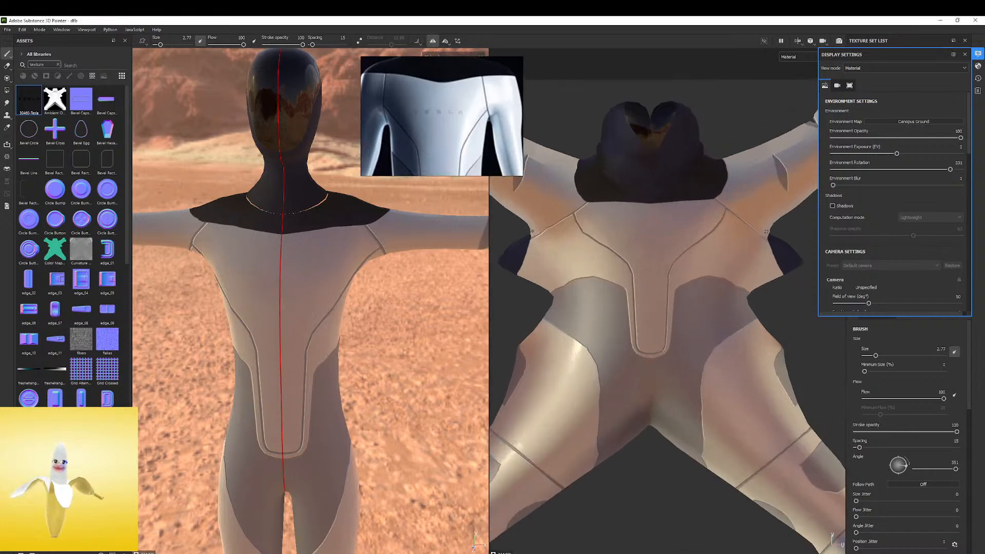
{"action": "scroll", "coordinate": [632, 251], "scroll_direction": "up", "scroll_amount": 2}
{"action": "middle_click_drag", "start_coordinate": [632, 251], "coordinate": [693, 254], "text": "alt"}
{"action": "mouse_move", "coordinate": [669, 259]}
{"action": "left_mouse_down"}
{"action": "mouse_move", "coordinate": [611, 260]}
{"action": "mouse_move", "coordinate": [639, 258]}
{"action": "left_mouse_up"}
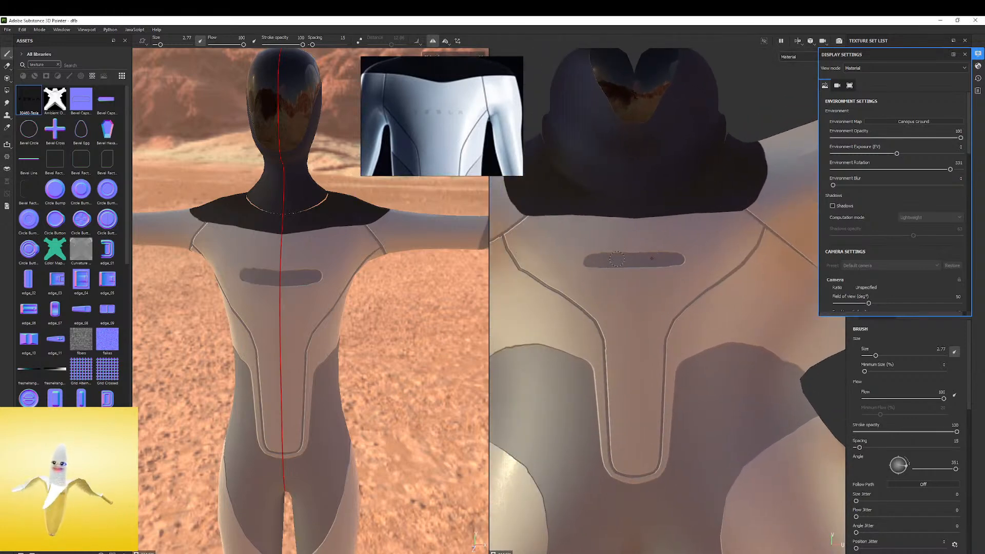
{"action": "key", "text": "ctrl+z"}
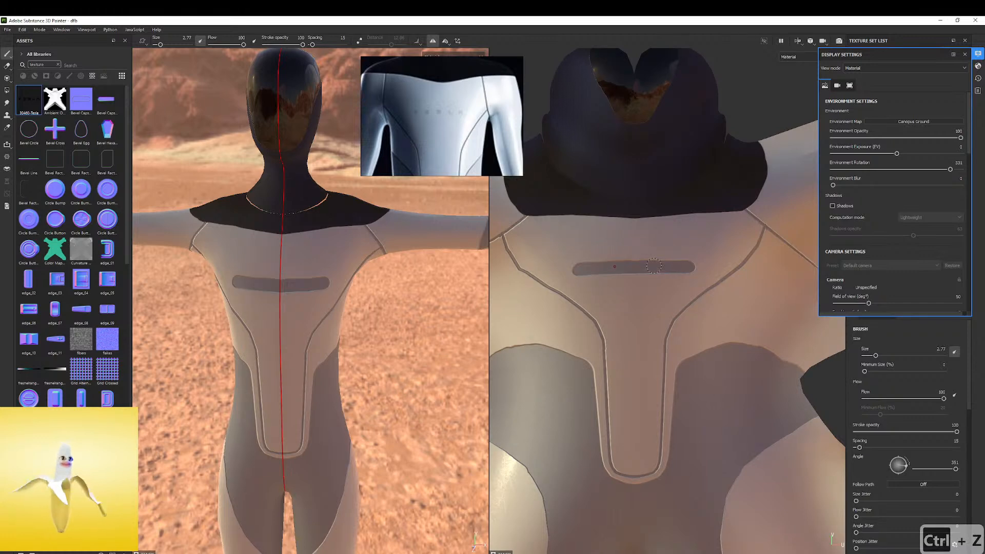
{"action": "key", "text": "ctrl+z"}
Close the display settings and add a fill layer on top with pure red (FF0000) base color and a black mask
{"action": "left_click", "coordinate": [965, 54]}
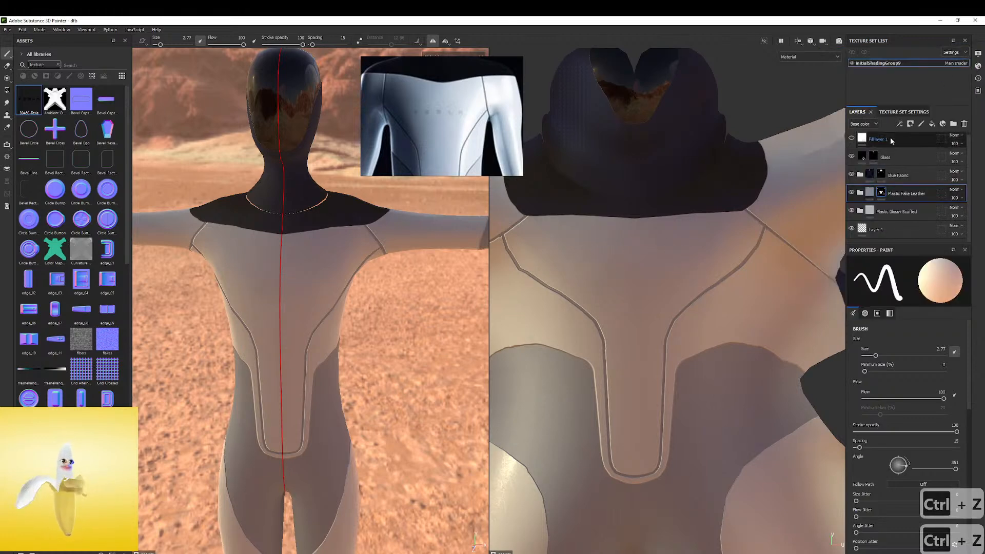
{"action": "left_click", "coordinate": [932, 125]}
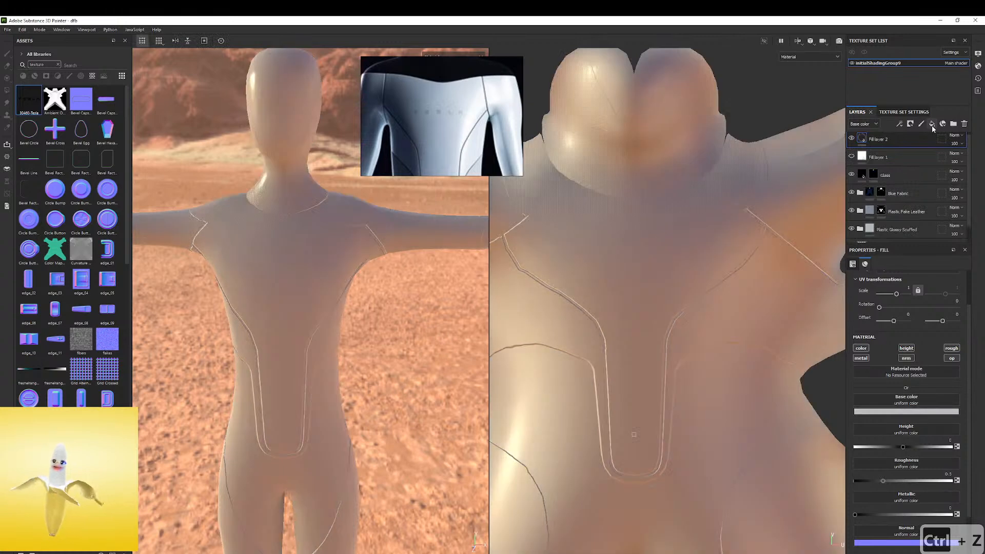
{"action": "left_click", "coordinate": [907, 411]}
{"action": "left_click", "coordinate": [933, 430]}
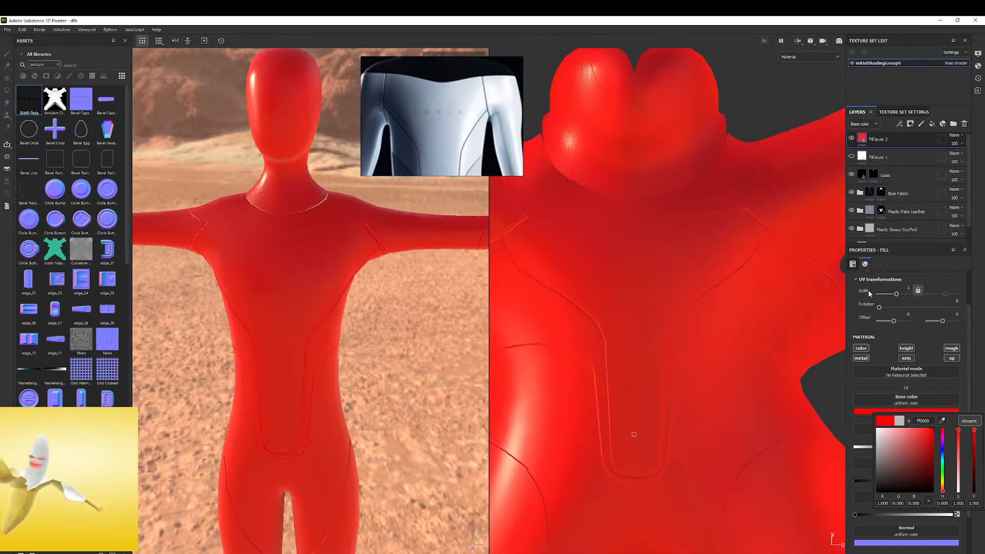
{"action": "right_click", "coordinate": [859, 137]}
{"action": "left_click", "coordinate": [878, 153]}
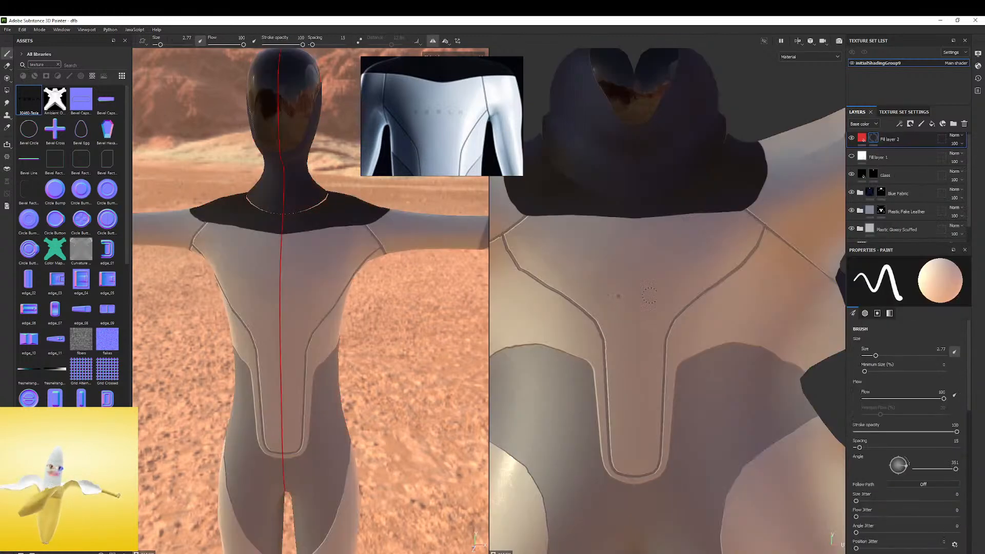
{"action": "right_click_drag", "start_coordinate": [633, 262], "coordinate": [615, 262], "text": "ctrl"}
{"action": "mouse_move", "coordinate": [582, 258]}
{"action": "left_mouse_down"}
{"action": "mouse_move", "coordinate": [601, 257]}
{"action": "mouse_move", "coordinate": [593, 270]}
{"action": "mouse_move", "coordinate": [623, 265]}
{"action": "left_mouse_up"}
{"action": "left_click_drag", "start_coordinate": [631, 244], "coordinate": [645, 260]}
{"action": "mouse_move", "coordinate": [665, 264]}
{"action": "left_mouse_down"}
{"action": "mouse_move", "coordinate": [684, 257]}
{"action": "mouse_move", "coordinate": [648, 278]}
{"action": "left_mouse_up"}
{"action": "mouse_move", "coordinate": [674, 253]}
{"action": "left_mouse_down"}
{"action": "mouse_move", "coordinate": [626, 263]}
{"action": "mouse_move", "coordinate": [599, 249]}
{"action": "mouse_move", "coordinate": [657, 307]}
{"action": "mouse_move", "coordinate": [675, 303]}
{"action": "left_mouse_up"}
{"action": "key", "text": "ctrl+z"}
{"action": "key", "text": "ctrl+z"}
{"action": "key", "text": "ctrl+z"}
{"action": "key", "text": "ctrl+z"}
{"action": "key", "text": "ctrl+z"}
{"action": "key", "text": "ctrl+z"}
{"action": "key", "text": "ctrl+z"}
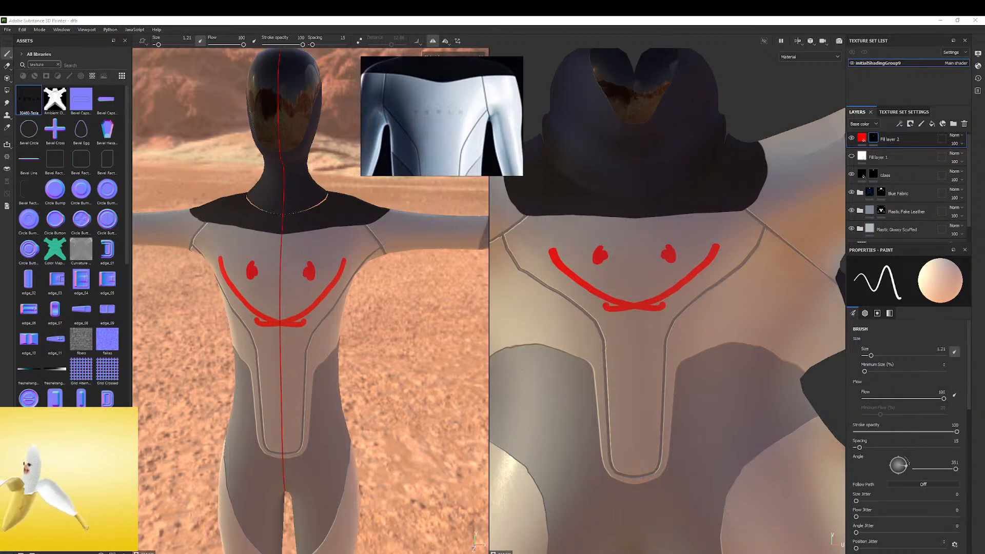
{"action": "key", "text": "ctrl+z"}
{"action": "key", "text": "ctrl+z"}
{"action": "key", "text": "ctrl+z"}
{"action": "key", "text": "ctrl+z"}
{"action": "key", "text": "ctrl+z"}
{"action": "key", "text": "ctrl+z"}
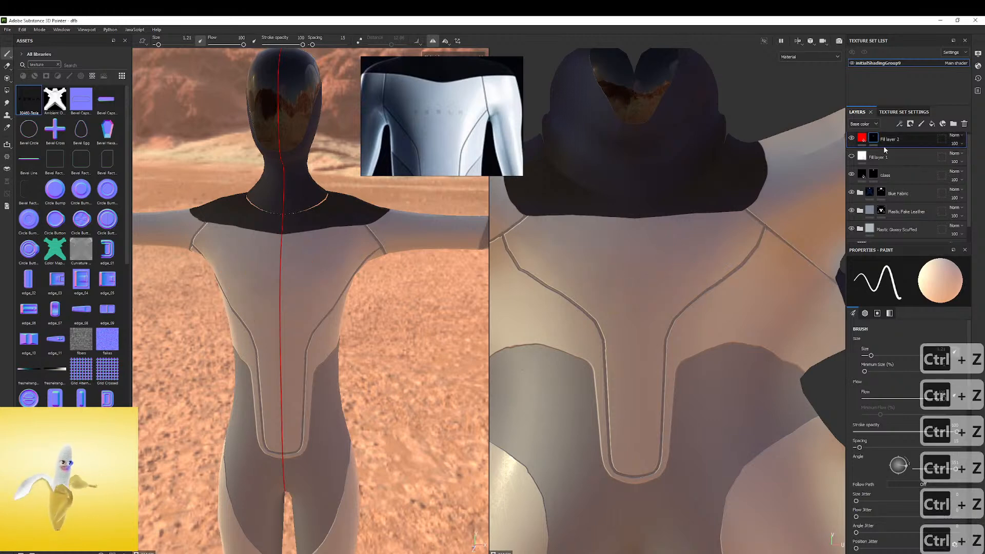
Add a fill effect to the red layer's mask and use the 30460-Tesla texture as its grayscale input
{"action": "right_click", "coordinate": [874, 135]}
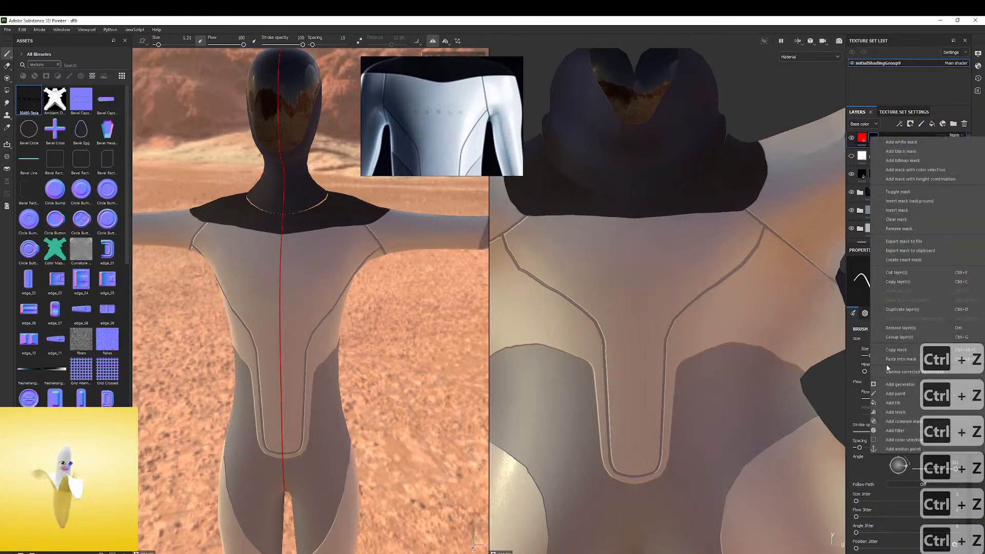
{"action": "left_click", "coordinate": [895, 398]}
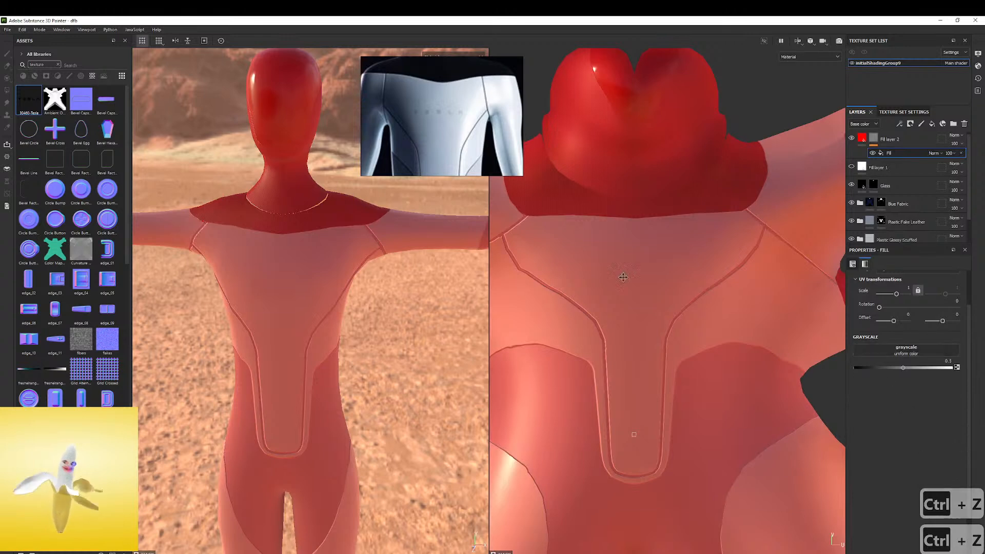
{"action": "left_click_drag", "start_coordinate": [867, 327], "coordinate": [906, 351]}
{"action": "scroll", "coordinate": [667, 382], "scroll_direction": "down", "scroll_amount": 3}
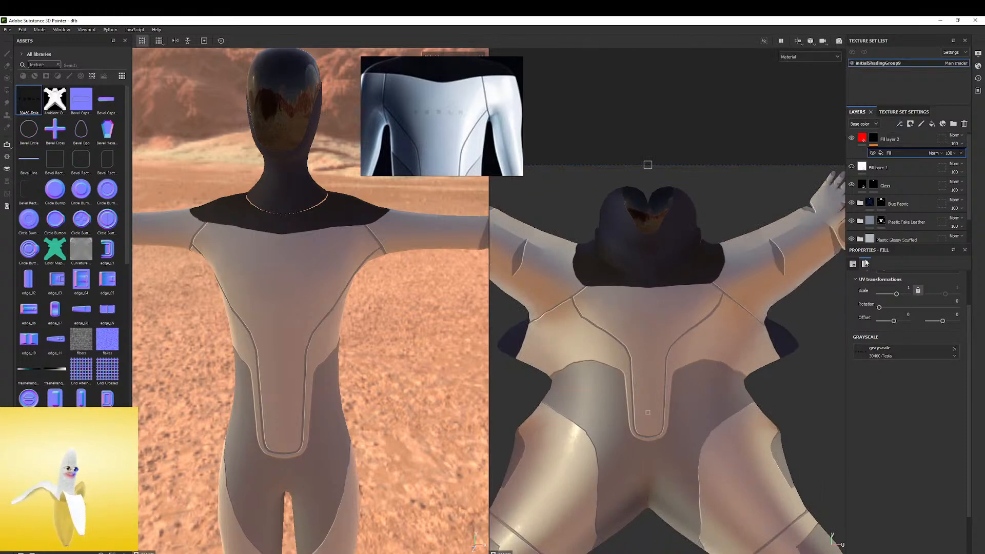
Restrict the red fill layer to its color channel and shift its UV projection to an offset of about 0.10 and 0.17
{"action": "left_click", "coordinate": [863, 140]}
{"action": "left_click", "coordinate": [952, 359]}
{"action": "left_click", "coordinate": [952, 348]}
{"action": "left_click", "coordinate": [906, 358]}
{"action": "left_click", "coordinate": [907, 348]}
{"action": "left_click", "coordinate": [861, 359]}
{"action": "scroll", "coordinate": [558, 349], "scroll_direction": "down", "scroll_amount": 2}
{"action": "left_click_drag", "start_coordinate": [641, 356], "coordinate": [673, 301]}
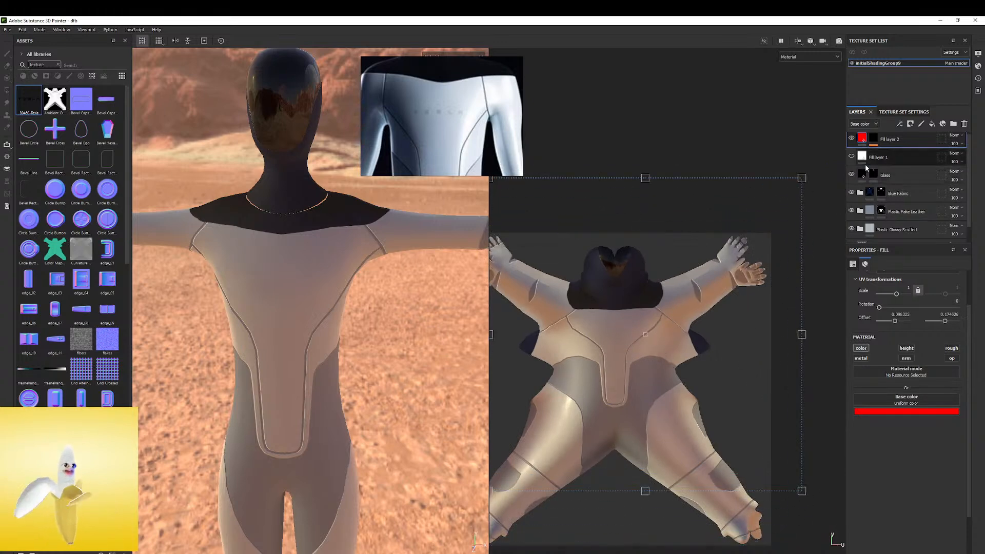
Try shifting the UV projection of the fill effect in the red layer's mask up and across the body, and undo the shift
{"action": "left_click", "coordinate": [871, 140]}
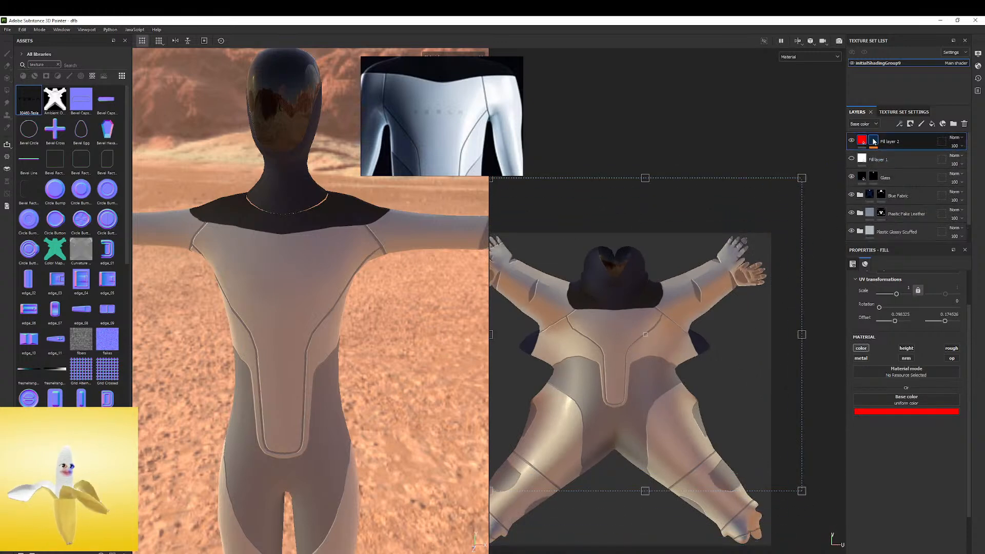
{"action": "left_click", "coordinate": [874, 141]}
{"action": "left_click", "coordinate": [883, 155]}
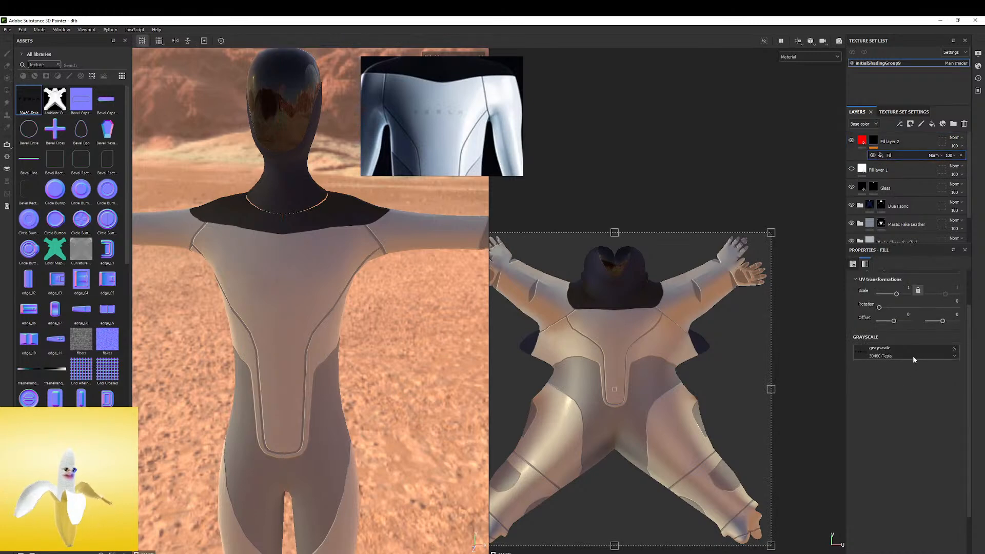
{"action": "scroll", "coordinate": [652, 355], "scroll_direction": "down", "scroll_amount": 1}
{"action": "left_click_drag", "start_coordinate": [587, 406], "coordinate": [621, 320]}
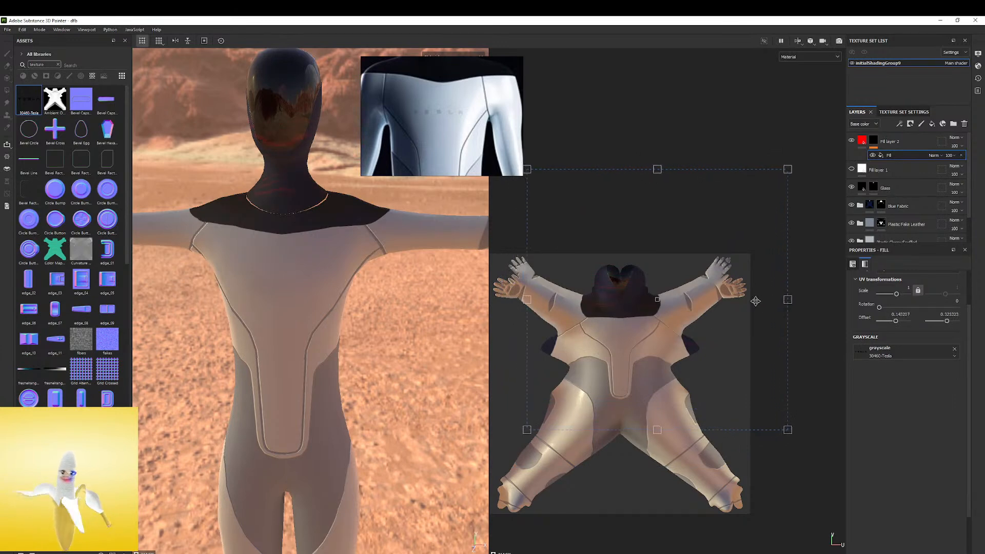
{"action": "key", "text": "ctrl+z"}
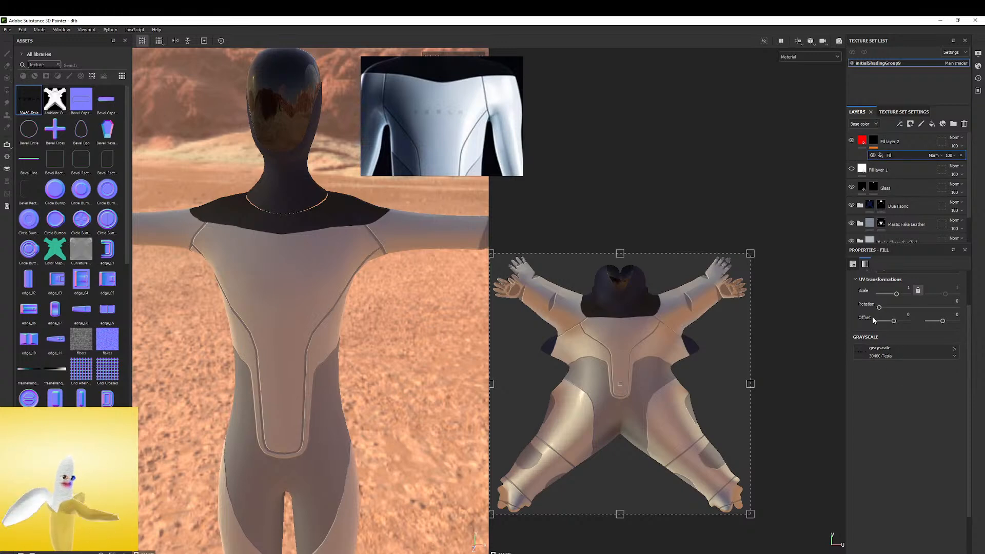
Try planar projection on the mask's fill effect and revert it to UV projection
{"action": "scroll", "coordinate": [874, 320], "scroll_direction": "up", "scroll_amount": 2}
{"action": "left_click", "coordinate": [898, 292]}
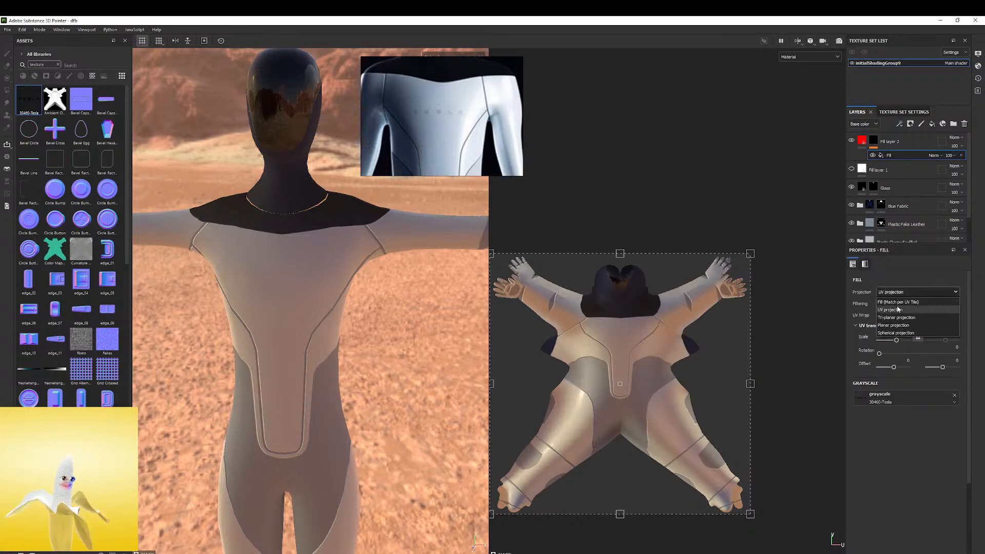
{"action": "left_click", "coordinate": [894, 325]}
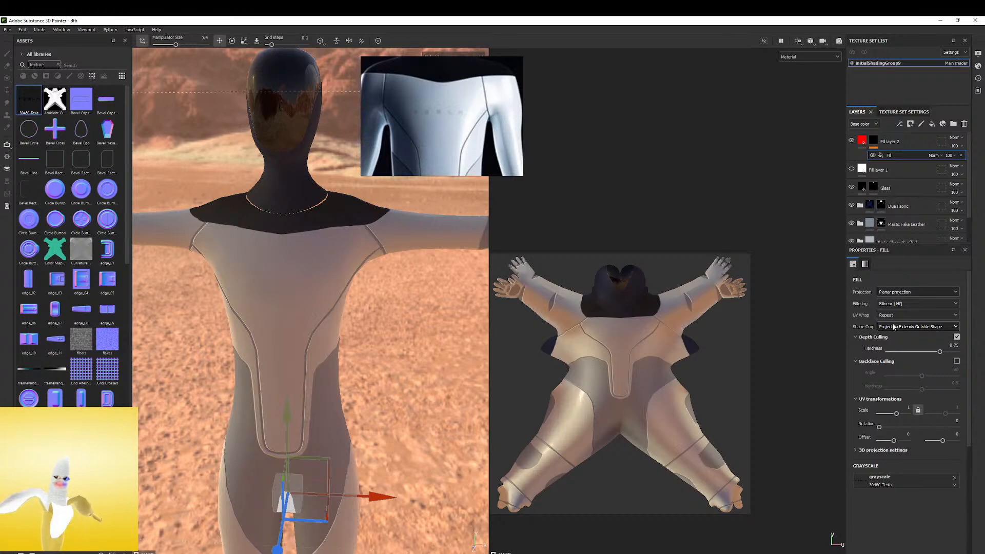
{"action": "key", "text": "ctrl+z"}
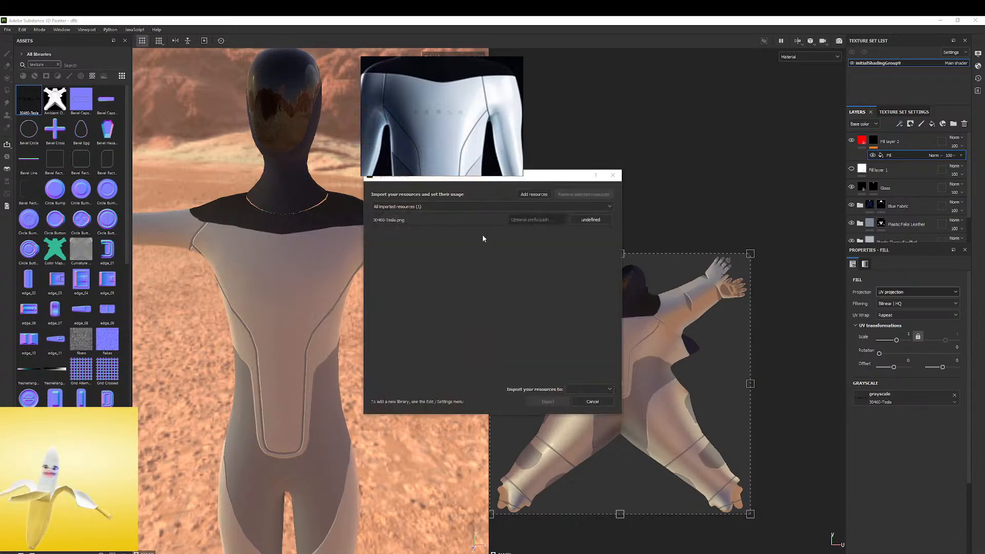
Import 30460-Tesla.png as an alpha into the current project
{"action": "left_click", "coordinate": [596, 221]}
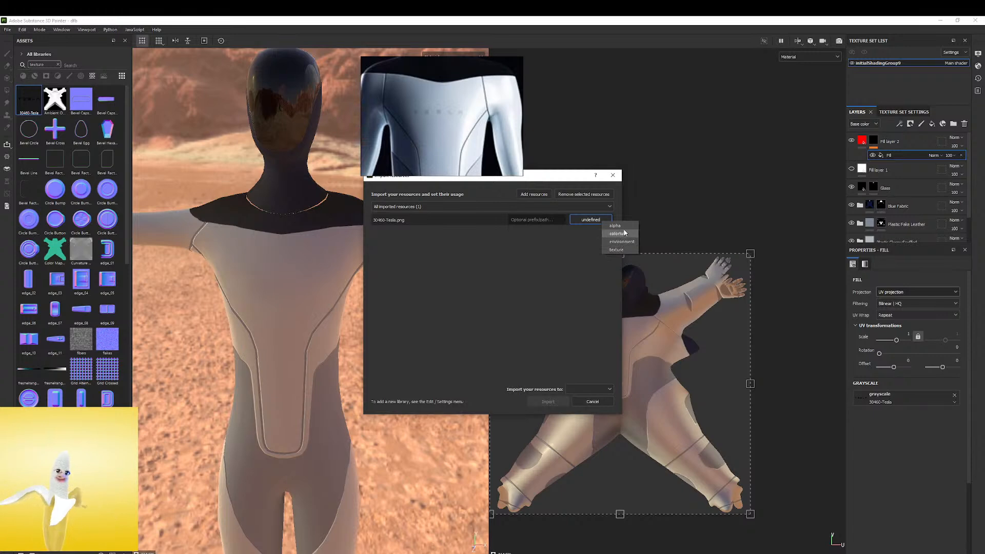
{"action": "left_click", "coordinate": [615, 225]}
{"action": "left_click", "coordinate": [587, 389]}
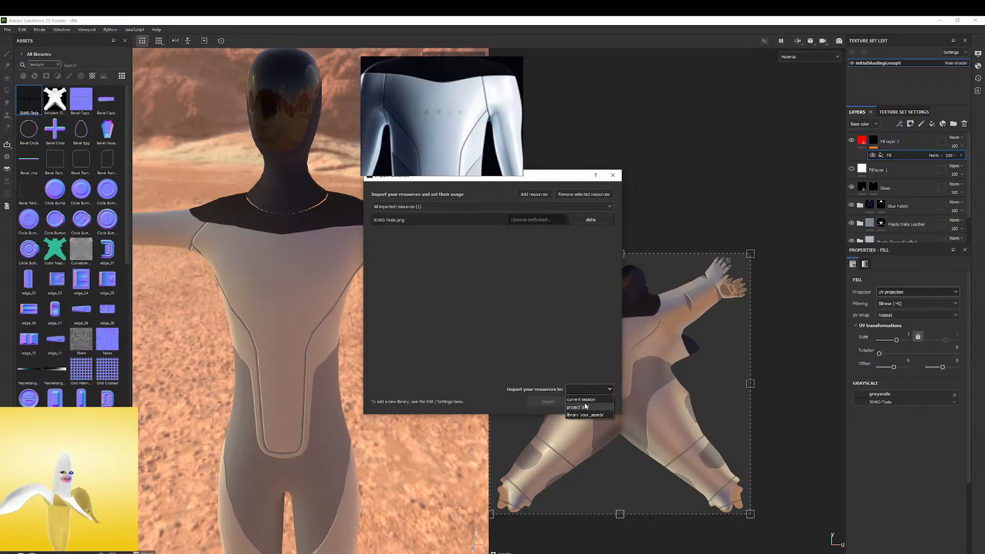
{"action": "left_click", "coordinate": [587, 407]}
{"action": "left_click", "coordinate": [552, 403]}
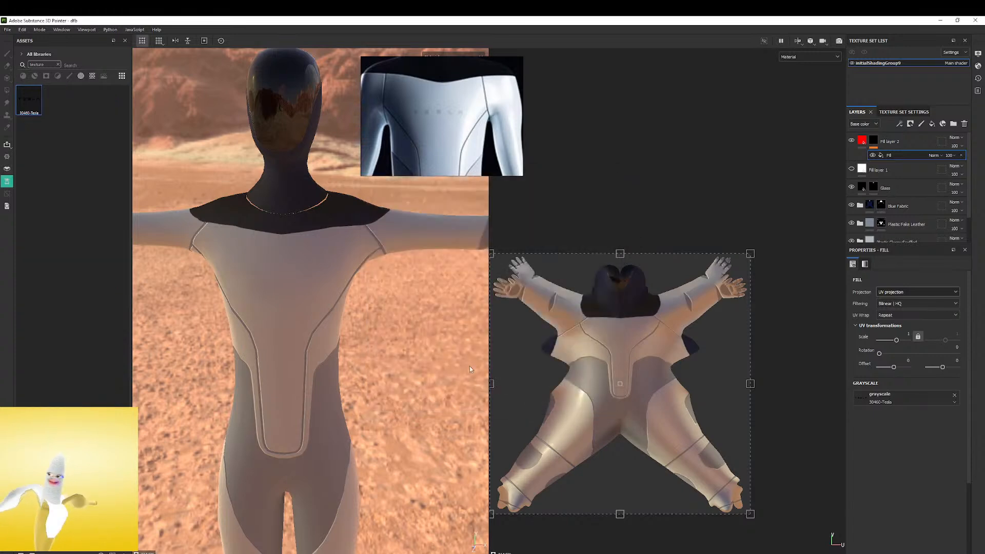
Use the imported 30460-Tesla alpha as the mask fill's grayscale input and shift its UV projection to an offset of about 0.13 and 0.26
{"action": "left_click_drag", "start_coordinate": [29, 100], "coordinate": [858, 396]}
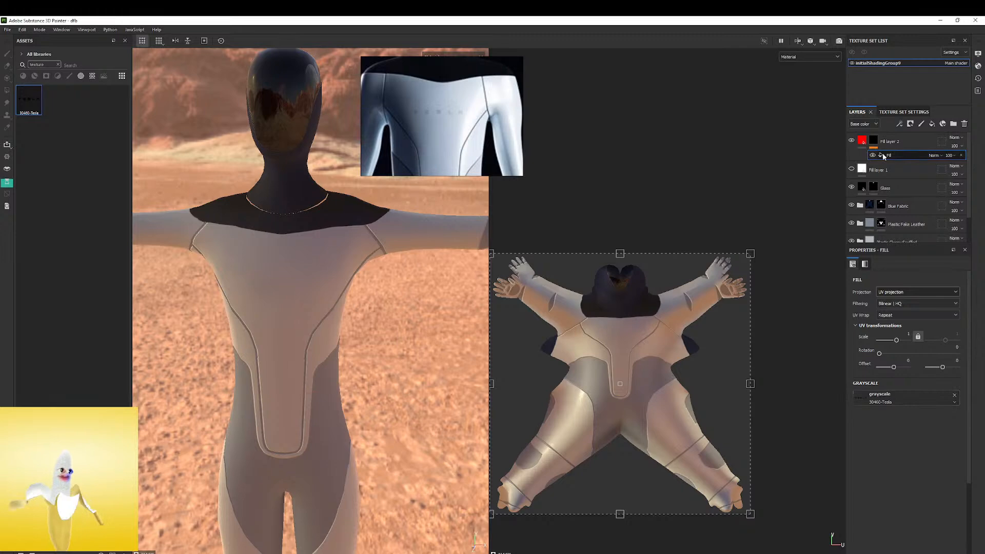
{"action": "left_click_drag", "start_coordinate": [628, 339], "coordinate": [661, 271]}
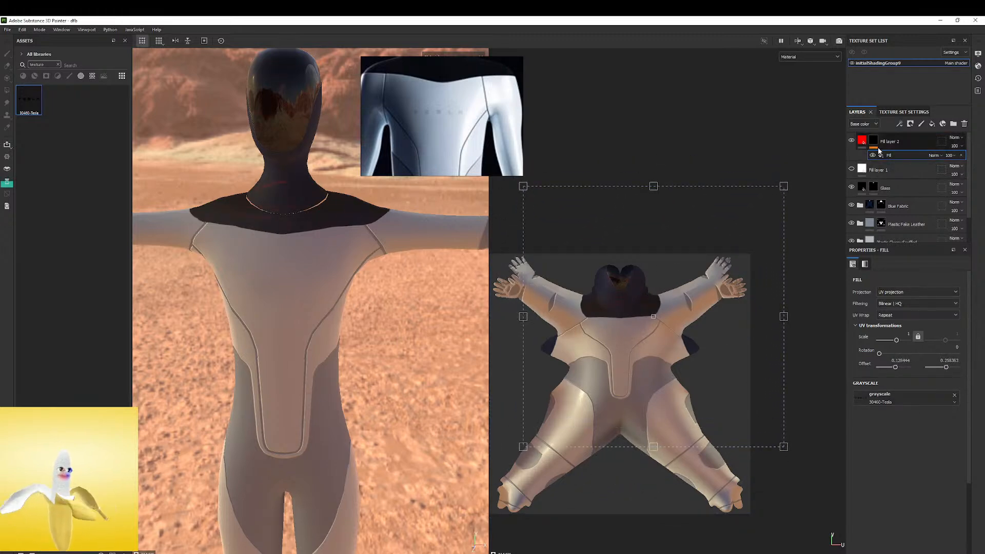
Toggle the red fill layer's color channel off and on, and shrink its UV projection to a scale of about 2.07
{"action": "left_click", "coordinate": [862, 143]}
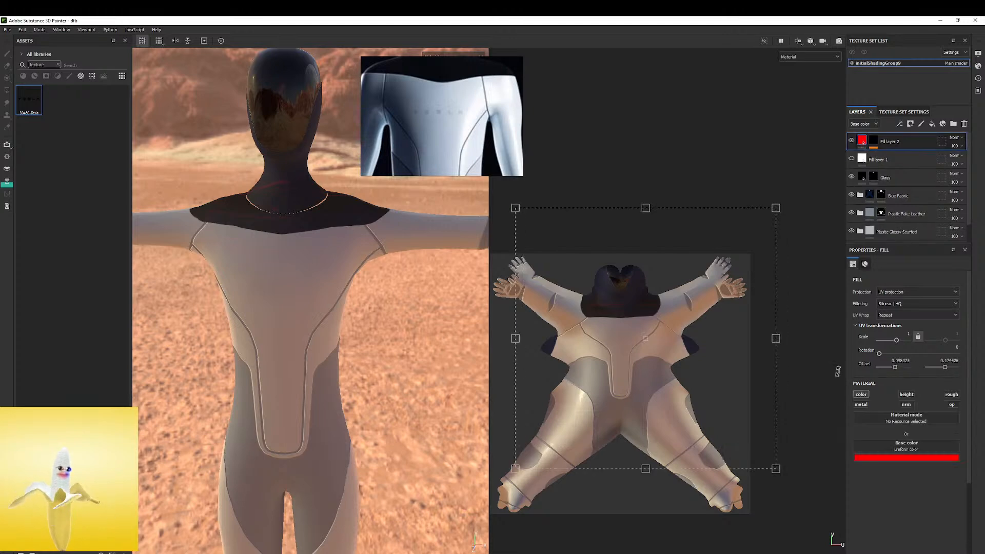
{"action": "left_click", "coordinate": [862, 396]}
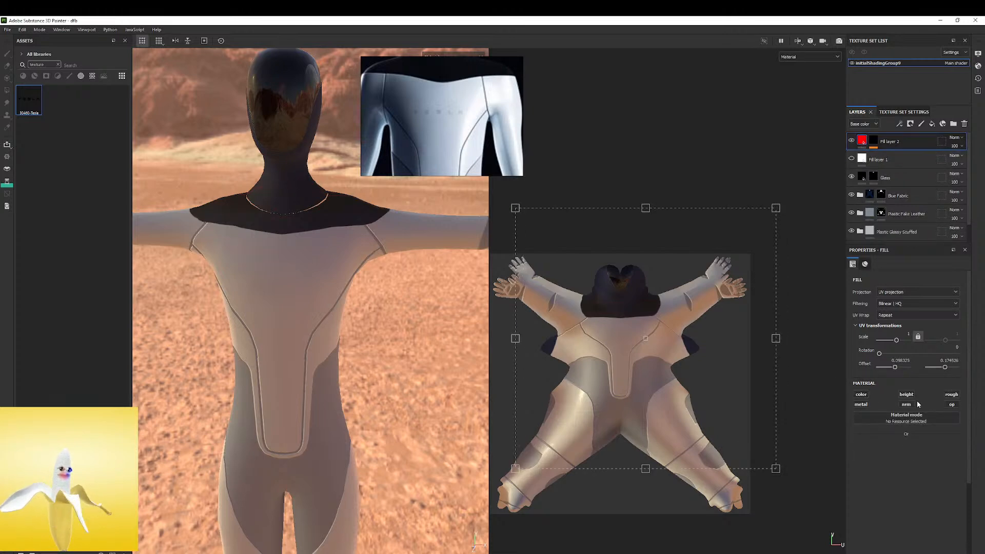
{"action": "left_click", "coordinate": [869, 395]}
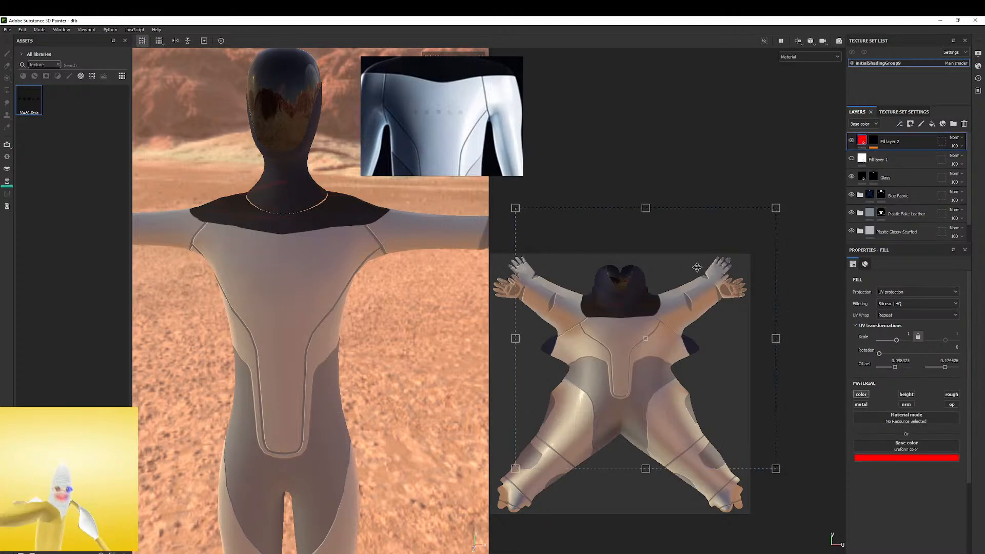
{"action": "mouse_move", "coordinate": [775, 208]}
{"action": "left_mouse_down"}
{"action": "mouse_move", "coordinate": [636, 343]}
{"action": "mouse_move", "coordinate": [653, 303]}
{"action": "left_mouse_up"}
Save the project and shrink the mask fill's UV projection onto the head and upper chest, at scale about 3.2 and offset about 0.01 and 0.31
{"action": "left_click", "coordinate": [874, 142]}
{"action": "key", "text": "ctrl+s"}
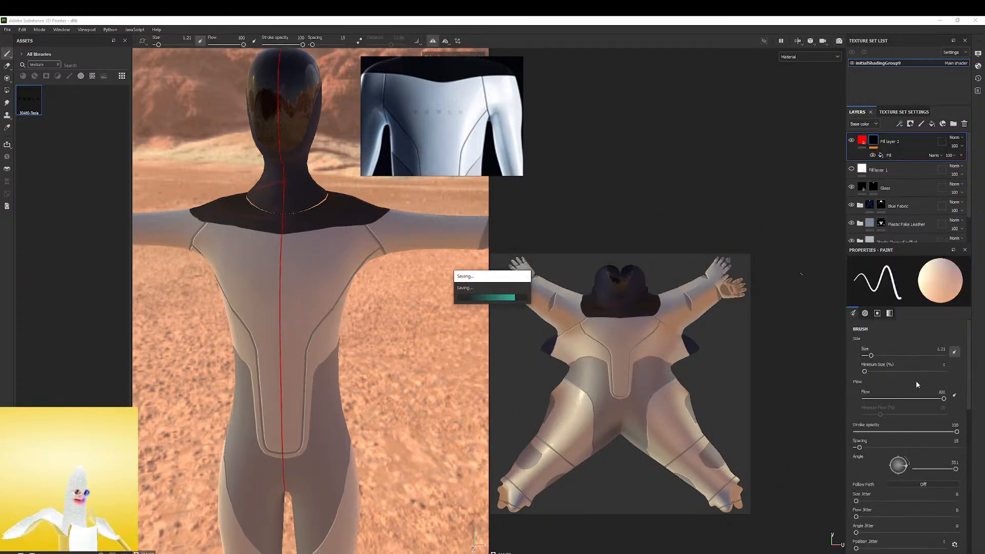
{"action": "left_click", "coordinate": [873, 154]}
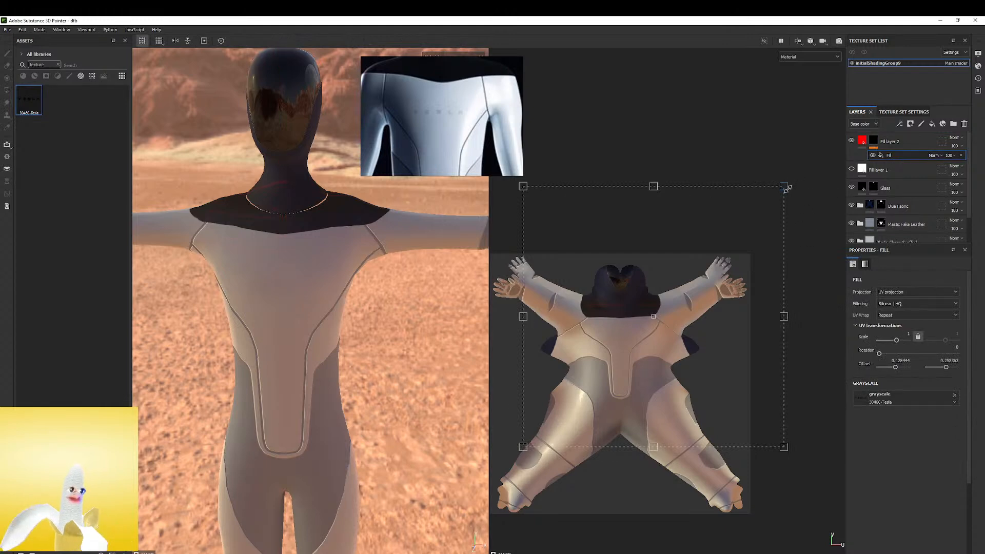
{"action": "left_click_drag", "start_coordinate": [687, 271], "coordinate": [652, 280]}
Change the red fill layer's base color to a bright magenta-purple
{"action": "left_click", "coordinate": [883, 142]}
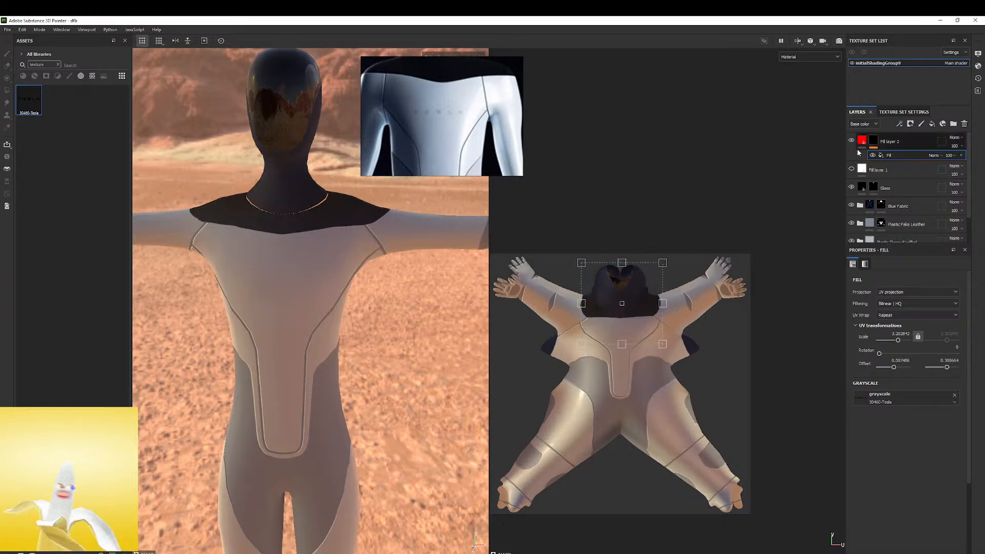
{"action": "left_click", "coordinate": [896, 457]}
{"action": "left_click_drag", "start_coordinate": [942, 492], "coordinate": [935, 470]}
{"action": "right_click_drag", "start_coordinate": [632, 298], "coordinate": [940, 350], "text": "alt"}
{"action": "middle_click_drag", "start_coordinate": [568, 302], "coordinate": [682, 286], "text": "alt"}
{"action": "scroll", "coordinate": [643, 222], "scroll_direction": "down", "scroll_amount": 5}
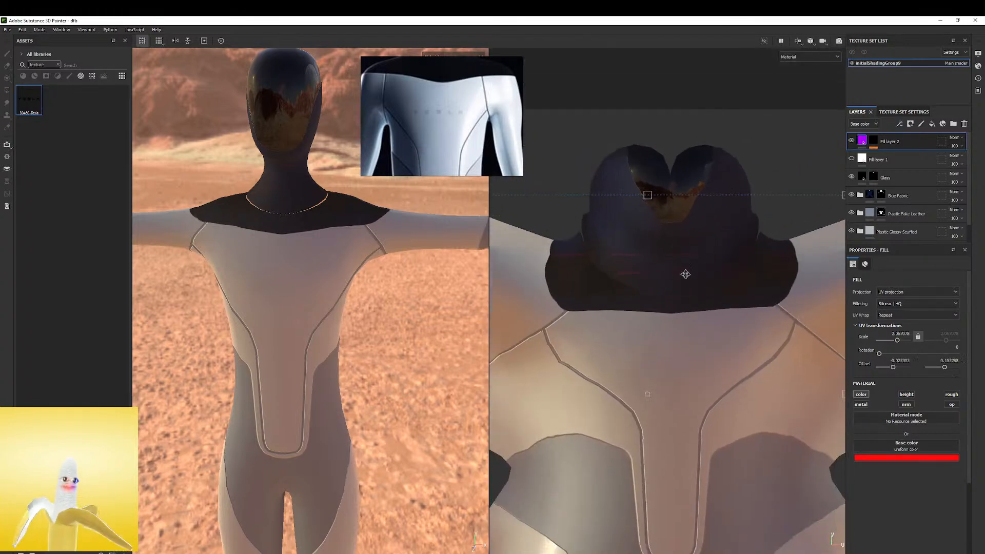
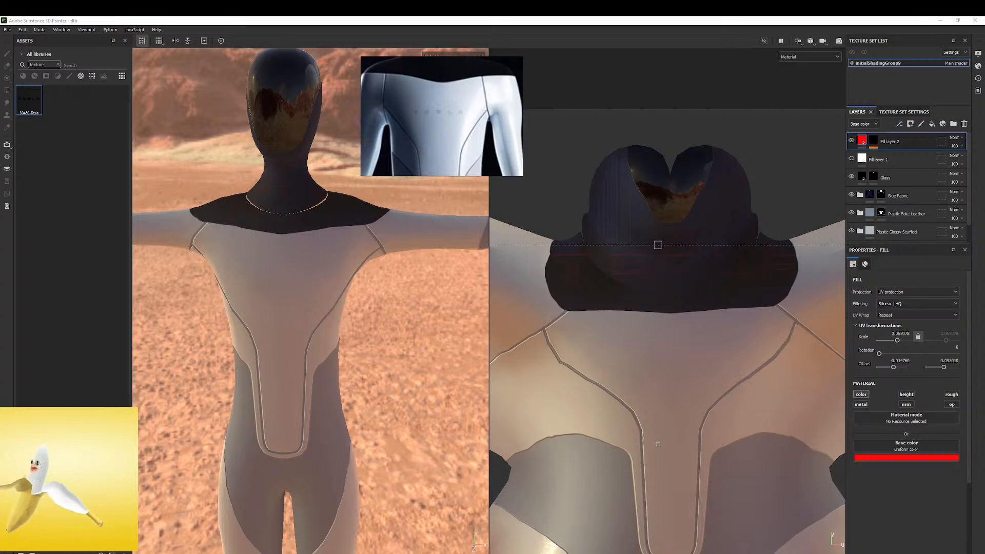
Try a different blending mode on the red fill layer
{"action": "left_click_drag", "start_coordinate": [0, 80], "coordinate": [0, 61]}
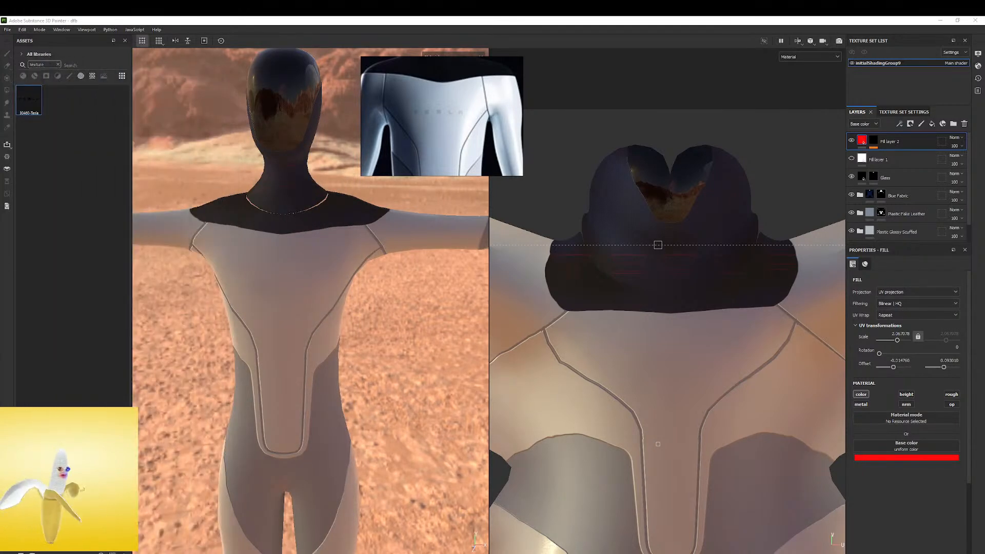
{"action": "left_click", "coordinate": [956, 139]}
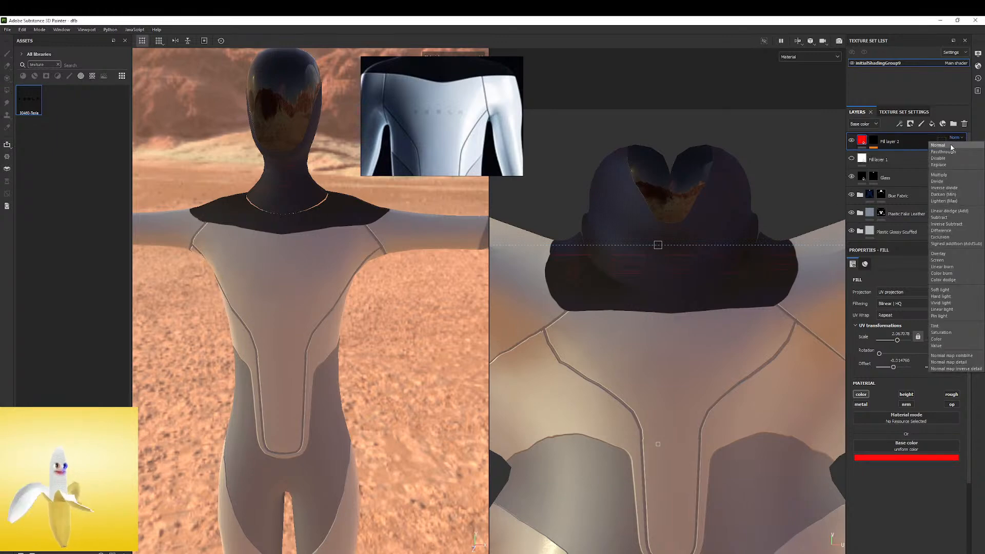
{"action": "left_click", "coordinate": [949, 148]}
{"action": "scroll", "coordinate": [956, 140], "scroll_direction": "down", "scroll_amount": 3}
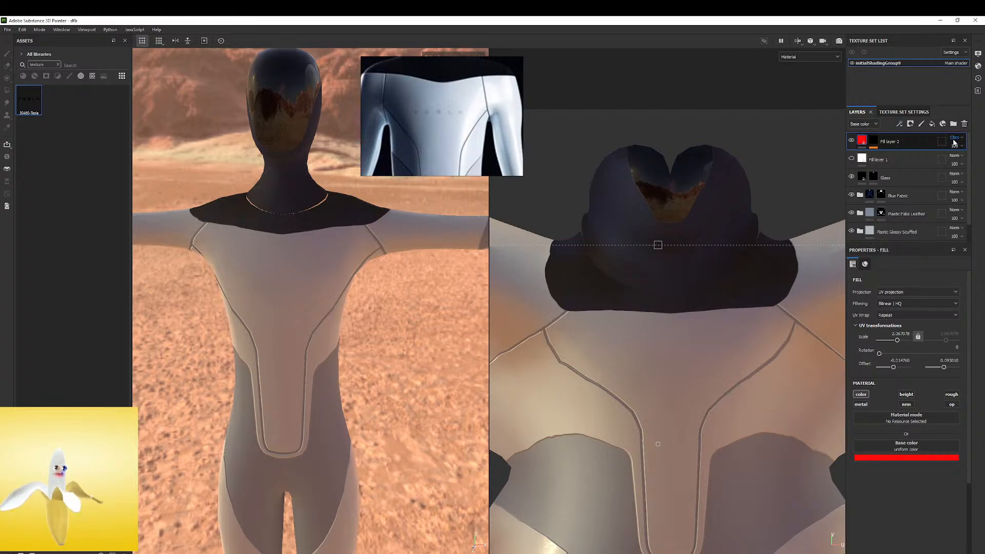
{"action": "scroll", "coordinate": [956, 142], "scroll_direction": "up", "scroll_amount": 3}
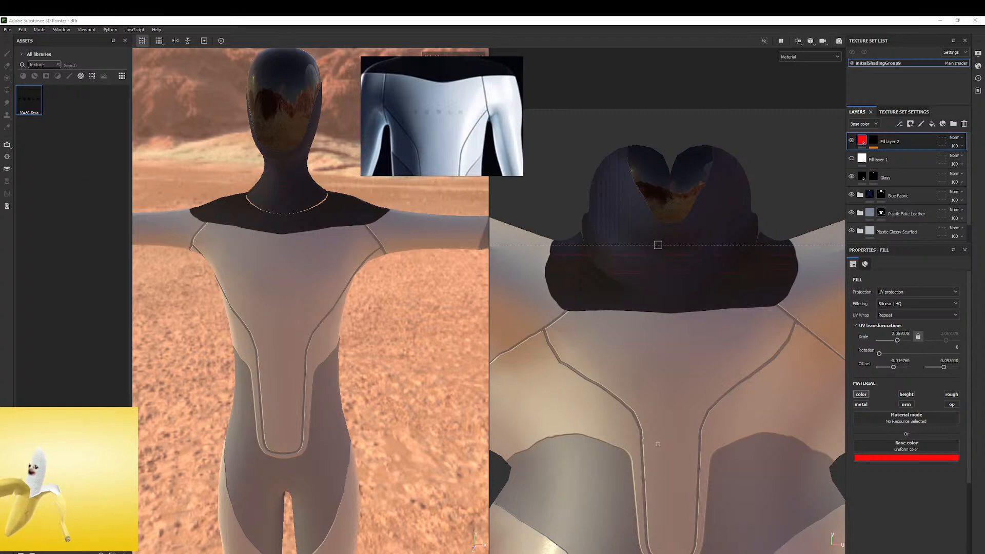
Switch to Photos and view the logo image 30460-Tesla.png
{"action": "key", "text": "alt+Tab"}
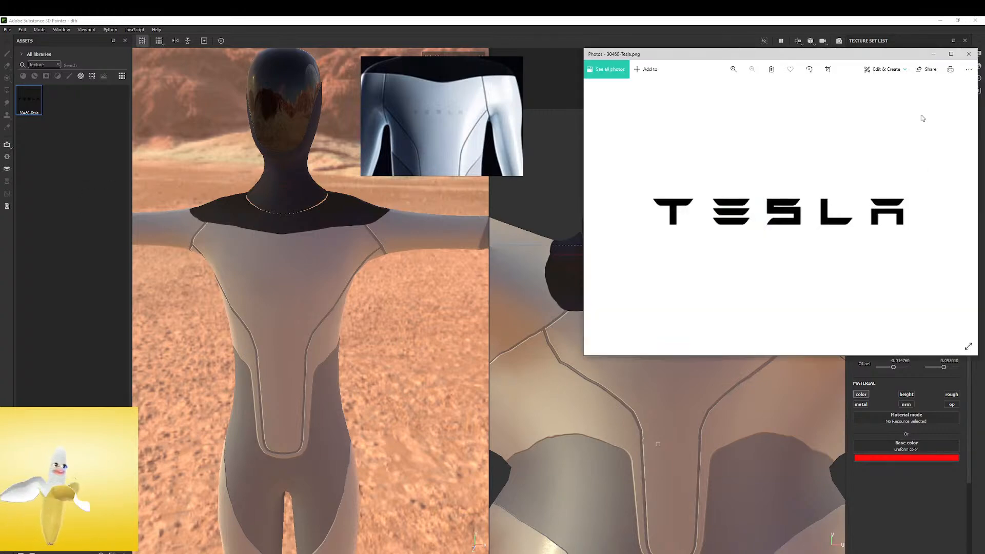
{"action": "left_click_drag", "start_coordinate": [904, 59], "coordinate": [837, 76]}
{"action": "left_click", "coordinate": [901, 77]}
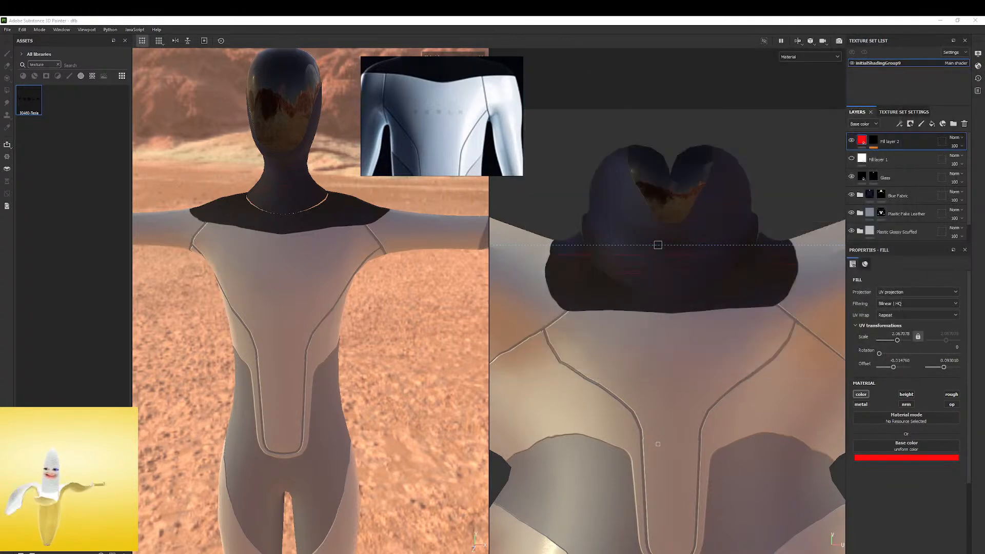
Open 30460-Tesla.png in Photoshop and move the floating robot reference picture aside
{"action": "mouse_move", "coordinate": [818, 20]}
{"action": "left_mouse_down"}
{"action": "mouse_move", "coordinate": [880, 105]}
{"action": "mouse_move", "coordinate": [788, 61]}
{"action": "left_mouse_up"}
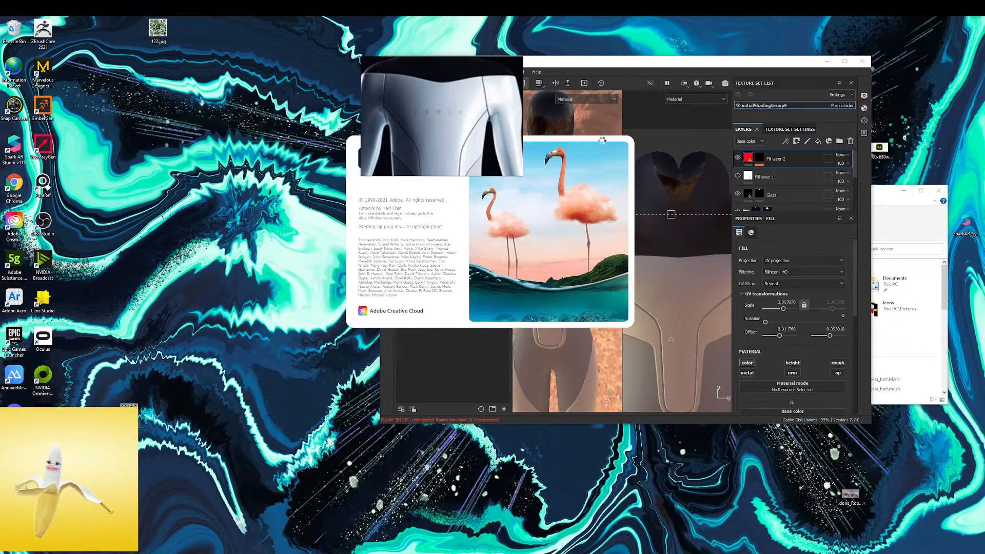
{"action": "left_click_drag", "start_coordinate": [482, 94], "coordinate": [423, 217]}
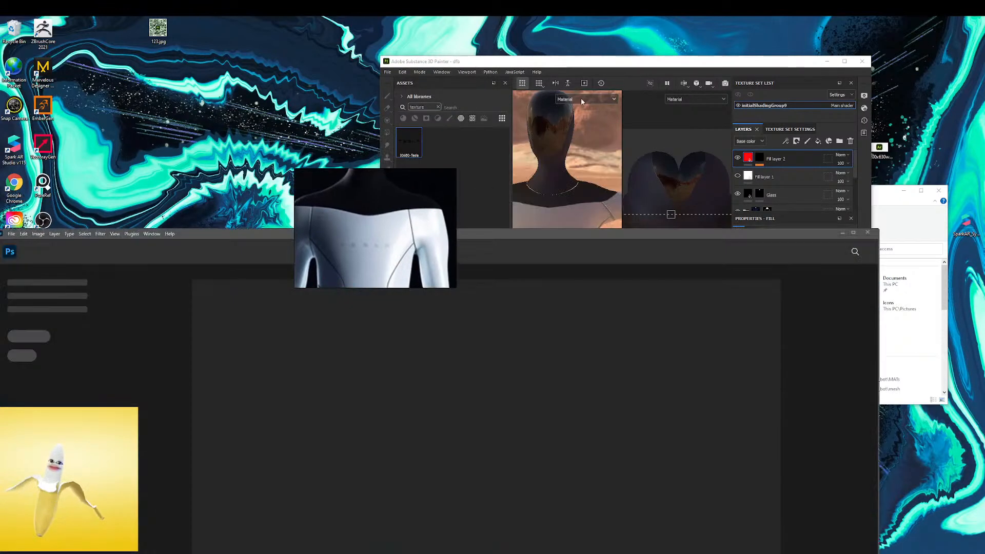
{"action": "mouse_move", "coordinate": [570, 233]}
{"action": "left_mouse_down"}
{"action": "mouse_move", "coordinate": [421, 257]}
{"action": "mouse_move", "coordinate": [0, 200]}
{"action": "left_mouse_up"}
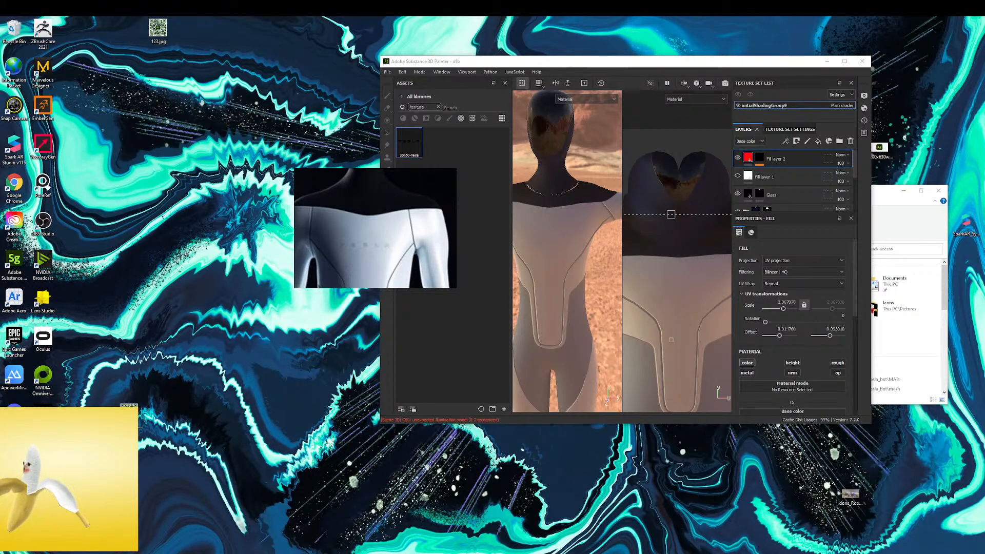
{"action": "mouse_move", "coordinate": [538, 553]}
{"action": "left_mouse_down"}
{"action": "mouse_move", "coordinate": [576, 112]}
{"action": "mouse_move", "coordinate": [699, 73]}
{"action": "left_mouse_up"}
{"action": "left_click", "coordinate": [920, 70]}
{"action": "left_click_drag", "start_coordinate": [399, 180], "coordinate": [236, 105]}
{"action": "scroll", "coordinate": [436, 330], "scroll_direction": "up", "scroll_amount": 11, "text": "alt"}
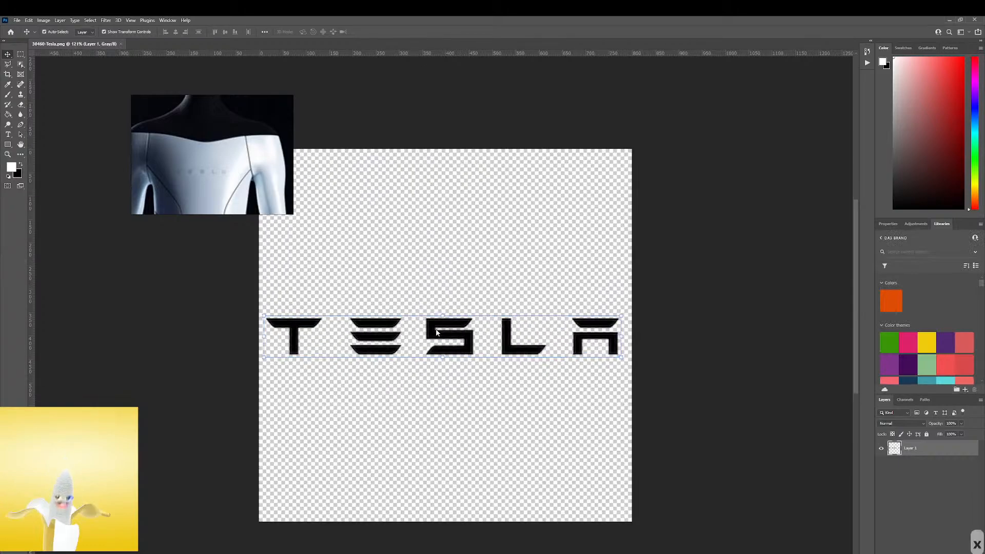
Examine the edge quality of the Tesla lettering in the Photoshop document at different magnifications
{"action": "scroll", "coordinate": [439, 333], "scroll_direction": "down", "scroll_amount": 3, "text": "alt"}
{"action": "scroll", "coordinate": [439, 331], "scroll_direction": "down", "scroll_amount": 9, "text": "alt"}
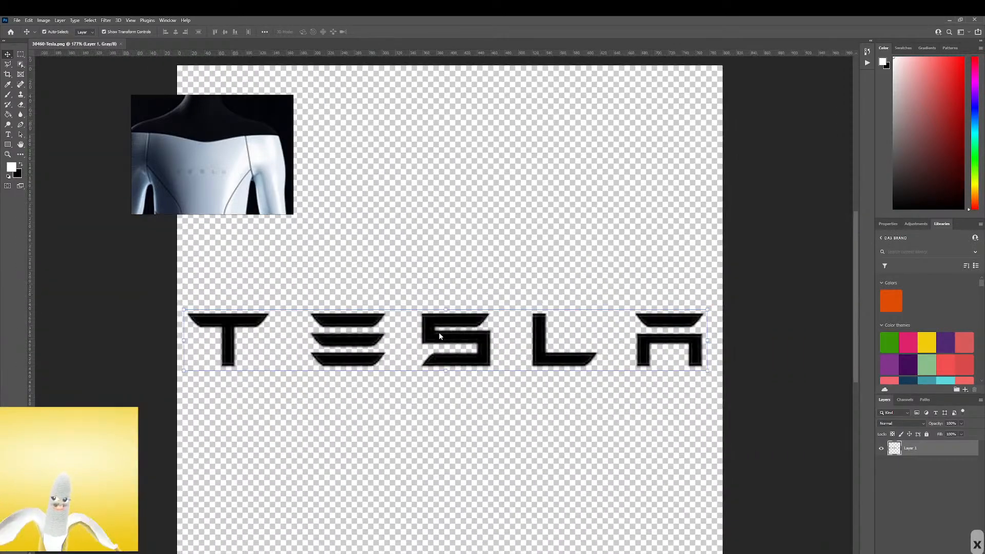
{"action": "scroll", "coordinate": [439, 331], "scroll_direction": "up", "scroll_amount": 11, "text": "alt"}
{"action": "scroll", "coordinate": [439, 331], "scroll_direction": "down", "scroll_amount": 5, "text": "alt"}
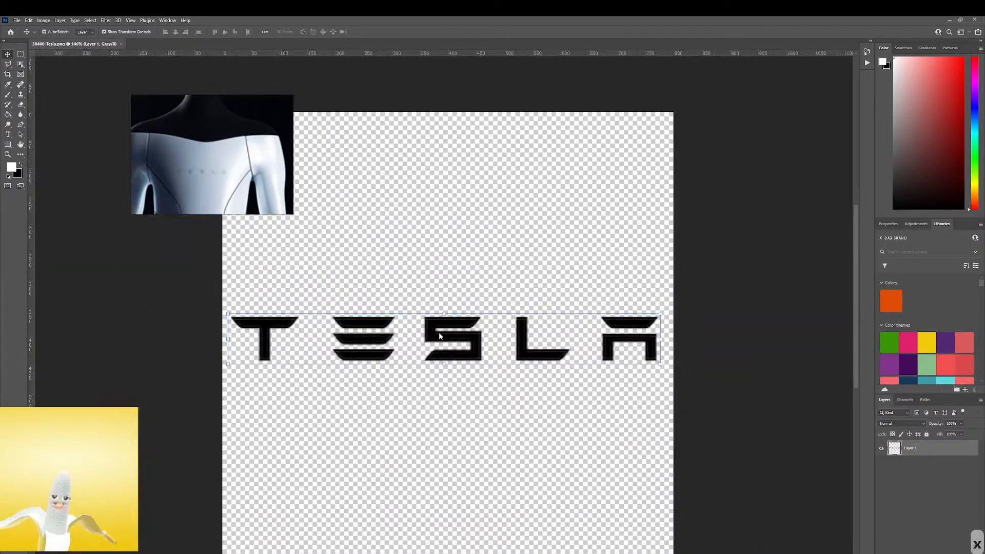
{"action": "scroll", "coordinate": [438, 331], "scroll_direction": "up", "scroll_amount": 6, "text": "alt"}
{"action": "scroll", "coordinate": [438, 331], "scroll_direction": "down", "scroll_amount": 6, "text": "alt"}
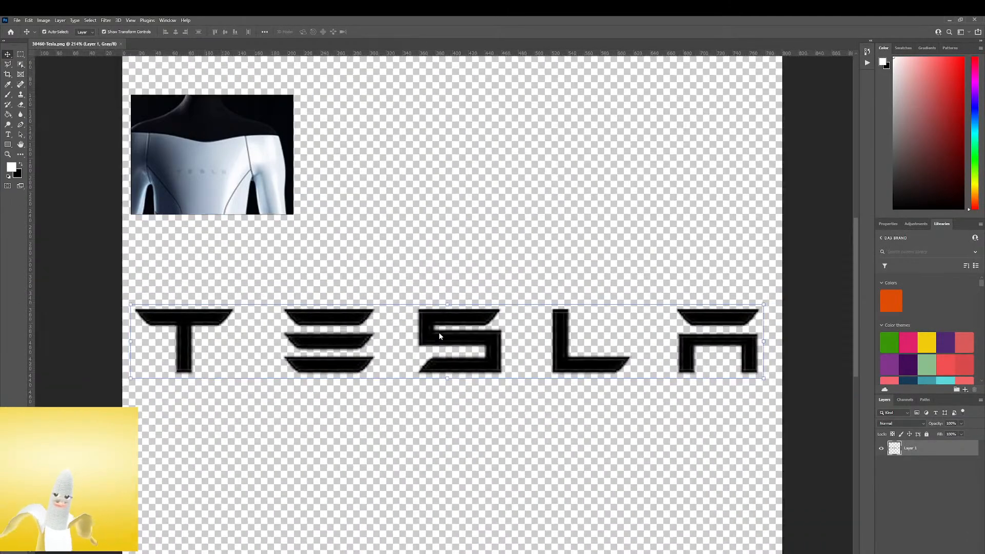
{"action": "scroll", "coordinate": [439, 331], "scroll_direction": "up", "scroll_amount": 2, "text": "alt"}
Switch to Chrome and search Google Images for "tesla logo png"
{"action": "left_click_drag", "start_coordinate": [0, 164], "coordinate": [695, 158]}
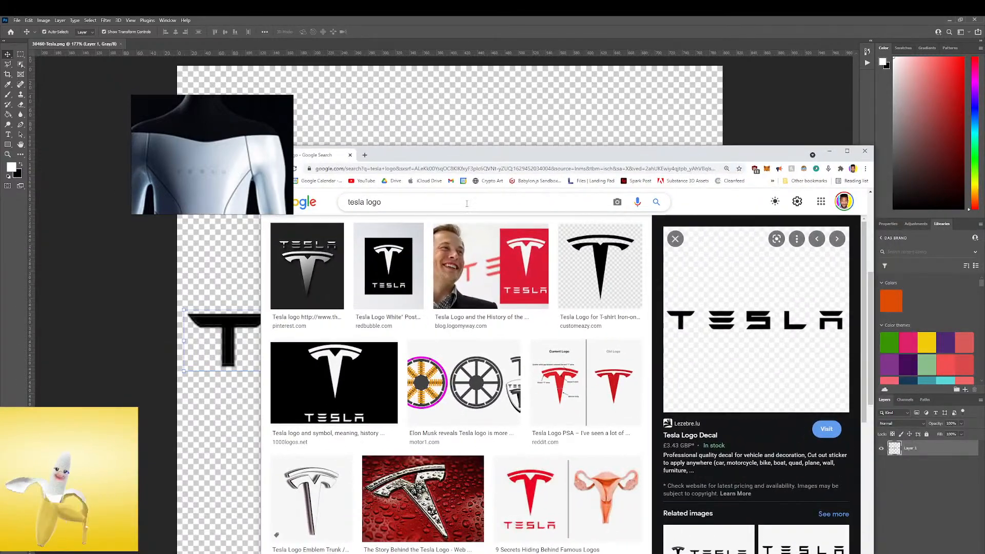
{"action": "left_click", "coordinate": [415, 203]}
{"action": "left_click", "coordinate": [419, 199]}
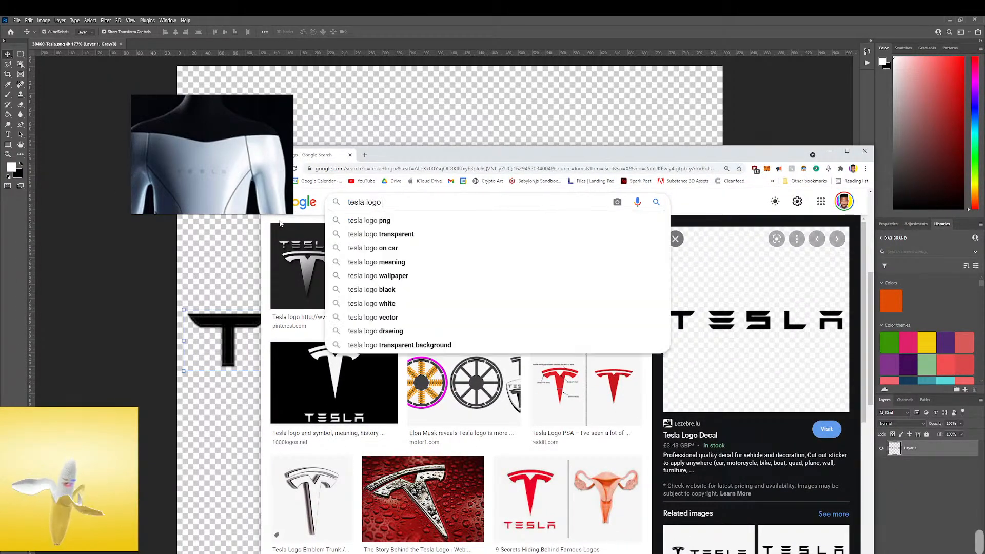
{"action": "type", "text": "png"}
{"action": "key", "text": "Return"}
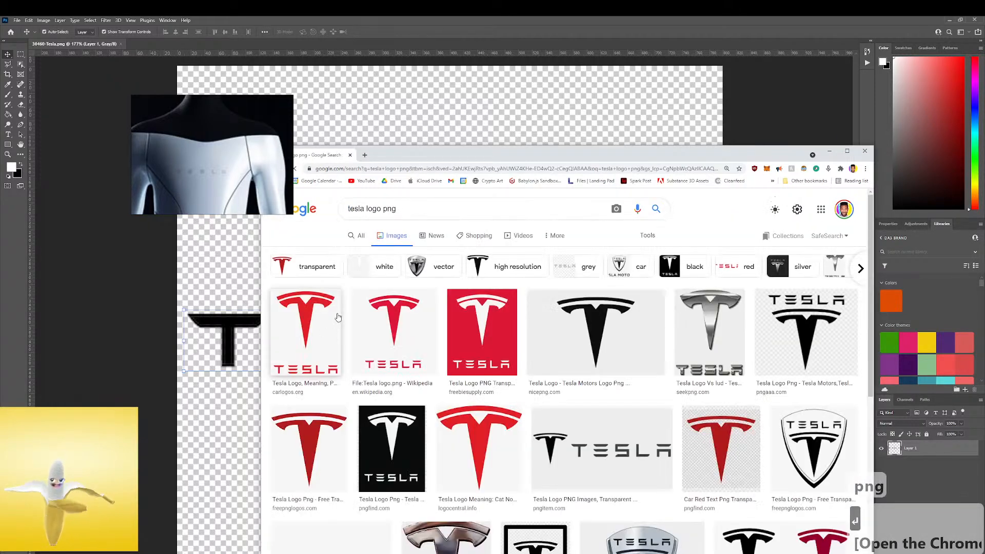
Preview the red Tesla wordmark from SheTech among the image results
{"action": "scroll", "coordinate": [590, 426], "scroll_direction": "down", "scroll_amount": 2}
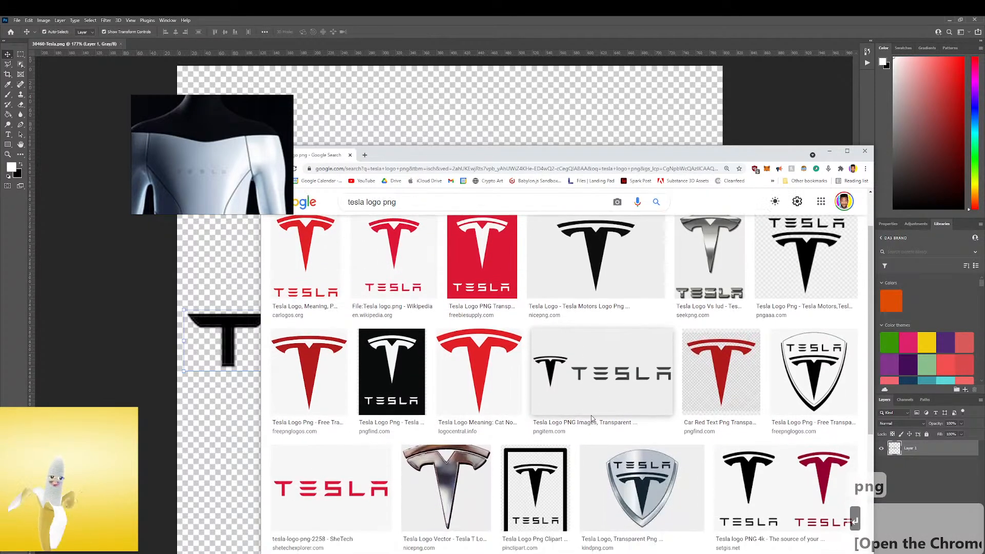
{"action": "left_click", "coordinate": [331, 487]}
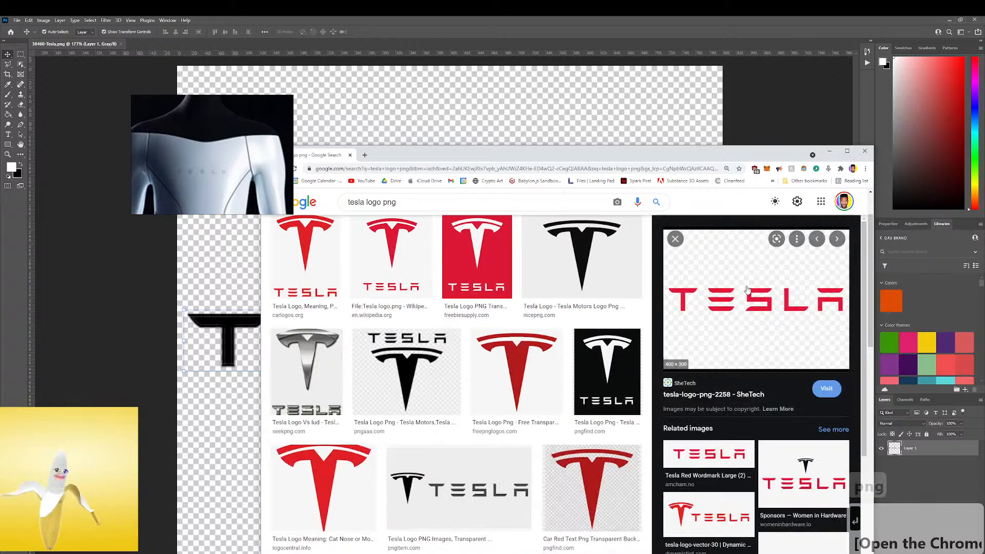
{"action": "scroll", "coordinate": [410, 279], "scroll_direction": "up", "scroll_amount": 2}
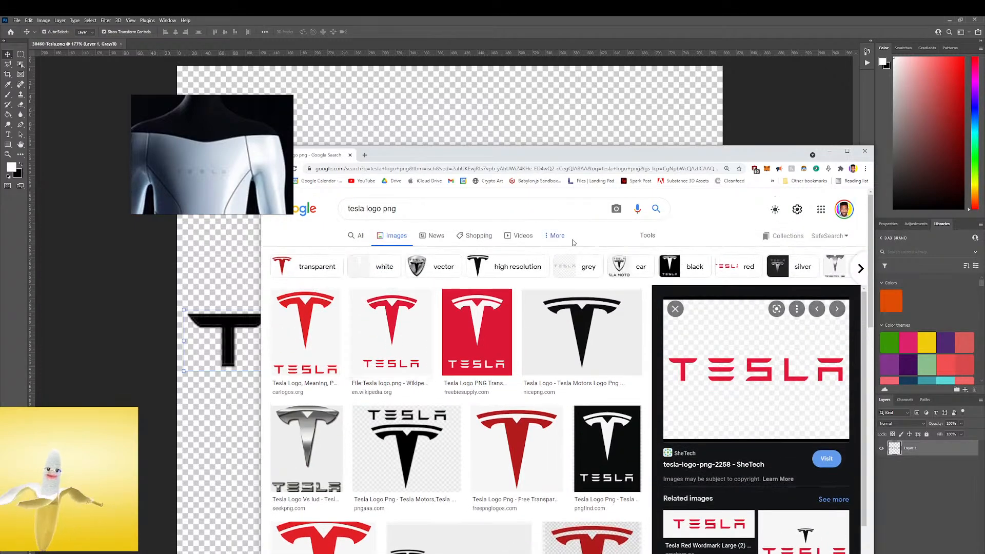
Limit the image results to Large size and preview the black Tesla wordmark from Logo.wine
{"action": "left_click", "coordinate": [648, 236]}
{"action": "left_click", "coordinate": [345, 253]}
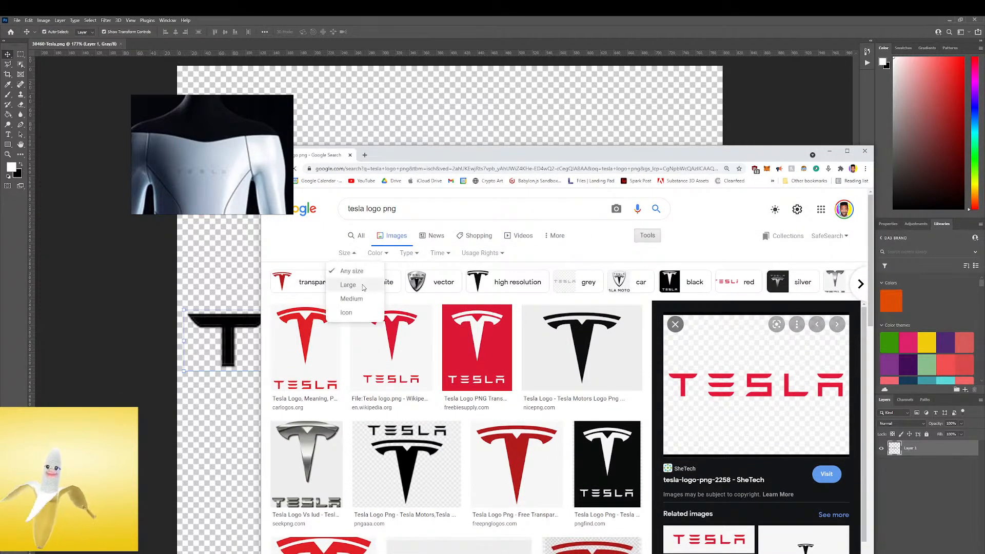
{"action": "left_click", "coordinate": [348, 285]}
{"action": "scroll", "coordinate": [713, 365], "scroll_direction": "down", "scroll_amount": 3}
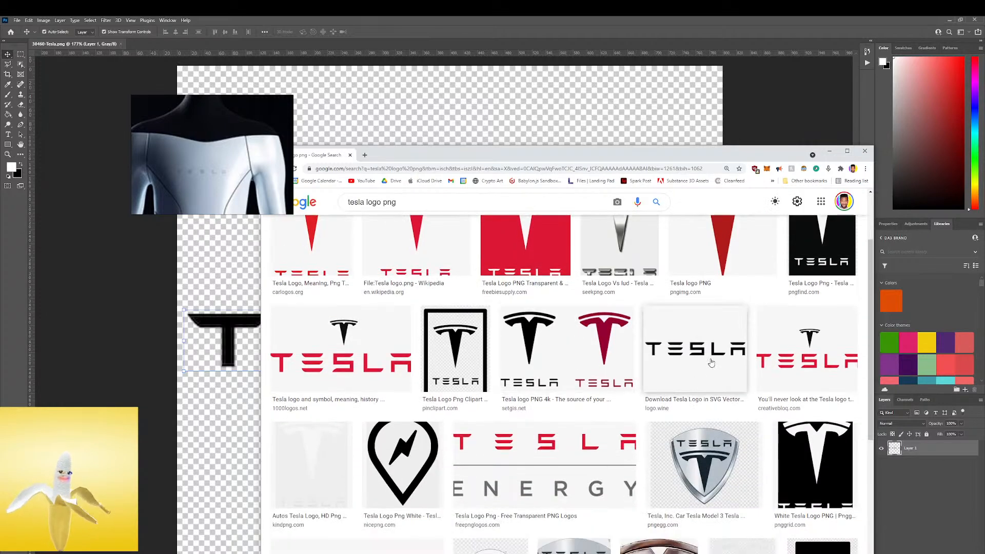
{"action": "left_click", "coordinate": [712, 365]}
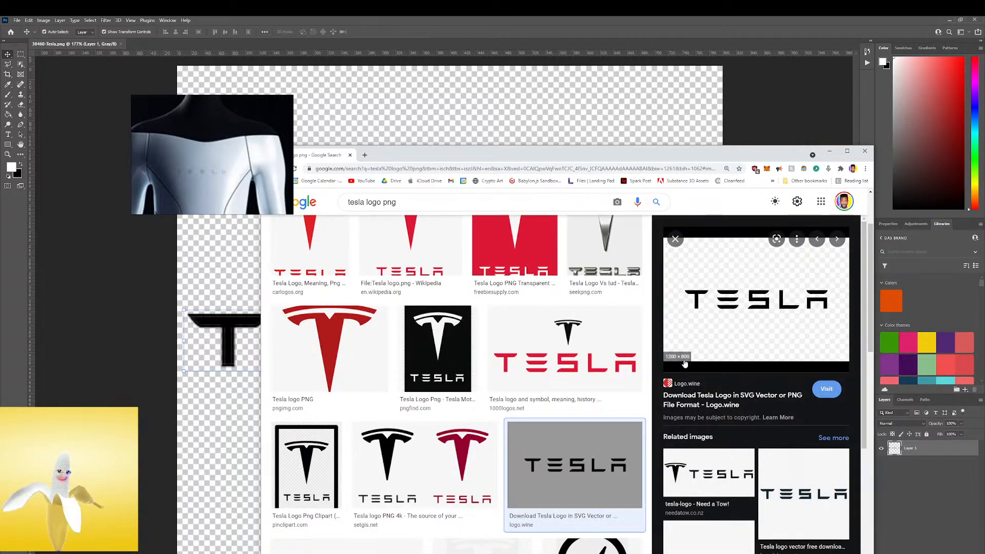
Compare the Brandslogo.net wordmark and its related images, and return to the Logo.wine preview
{"action": "scroll", "coordinate": [681, 364], "scroll_direction": "down", "scroll_amount": 8}
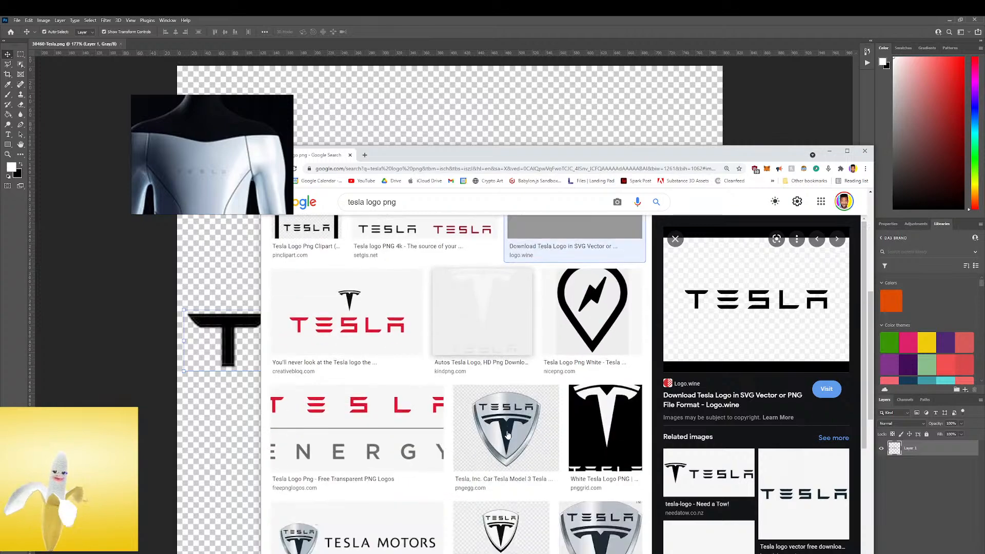
{"action": "left_click", "coordinate": [809, 491]}
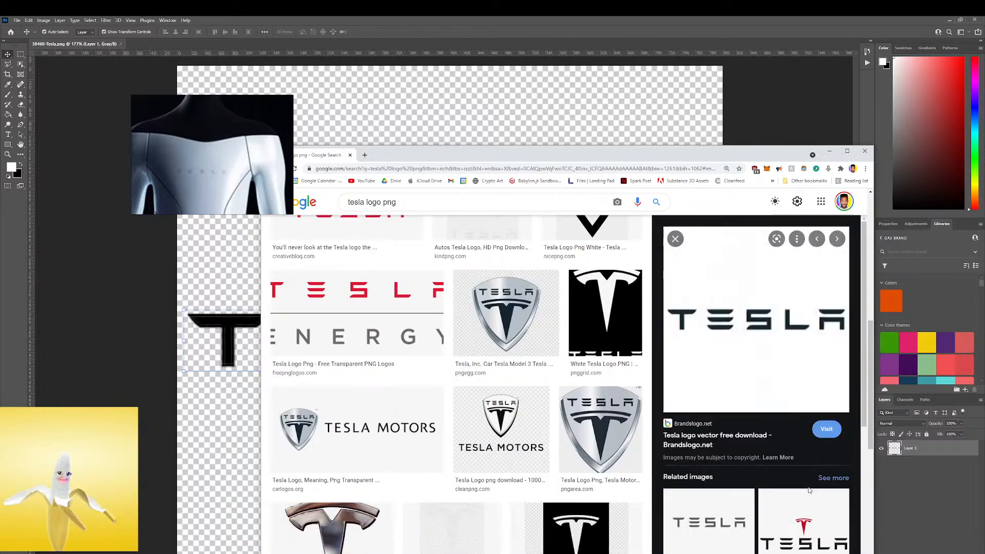
{"action": "scroll", "coordinate": [718, 444], "scroll_direction": "down", "scroll_amount": 2}
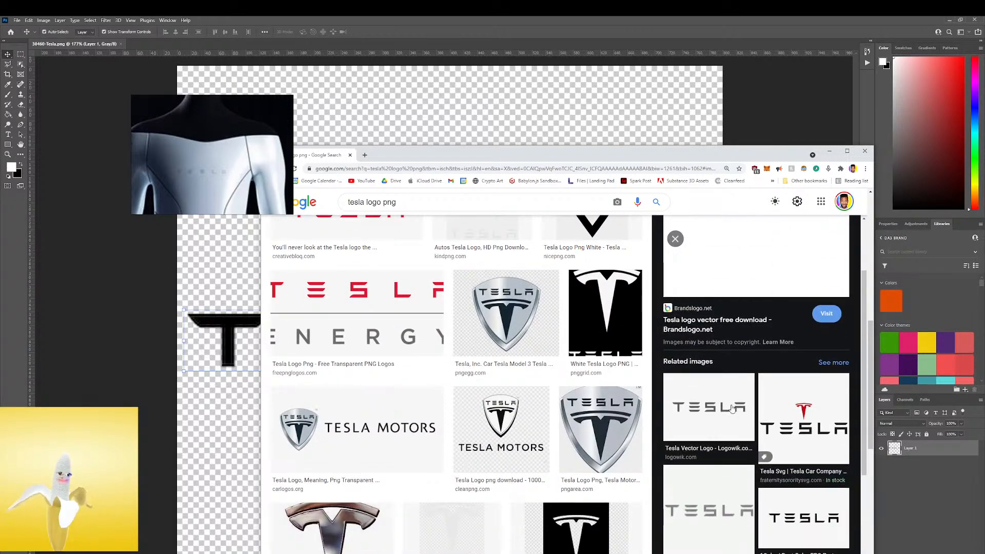
{"action": "scroll", "coordinate": [564, 359], "scroll_direction": "up", "scroll_amount": 5}
{"action": "left_click", "coordinate": [571, 378]}
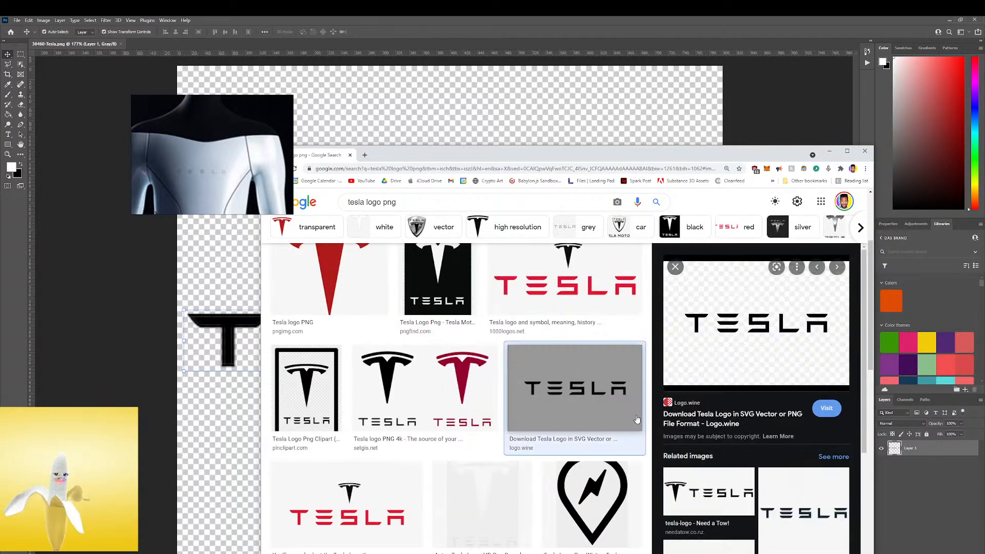
Open the Logo.wine source page of the black Tesla wordmark in a new tab
{"action": "left_click_drag", "start_coordinate": [765, 335], "coordinate": [208, 291]}
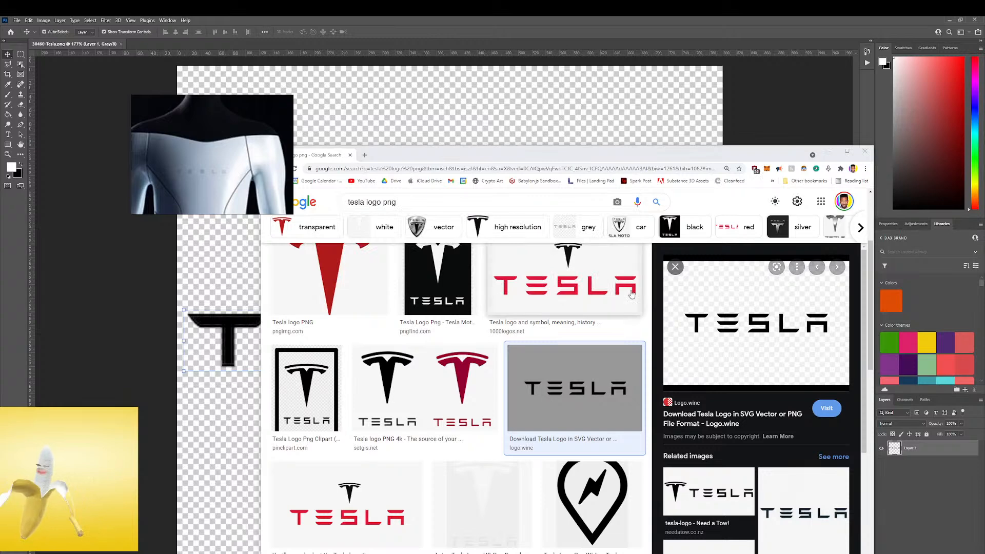
{"action": "right_click", "coordinate": [694, 360]}
{"action": "left_click", "coordinate": [693, 361]}
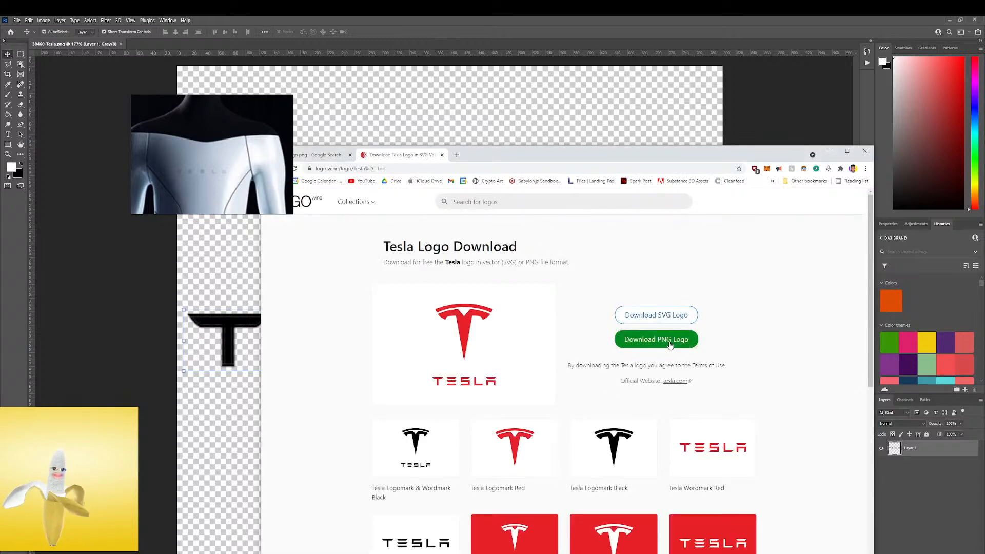
Get the PNG version of the black Tesla wordmark from the logo variants on the Logo.wine page
{"action": "left_click", "coordinate": [667, 340]}
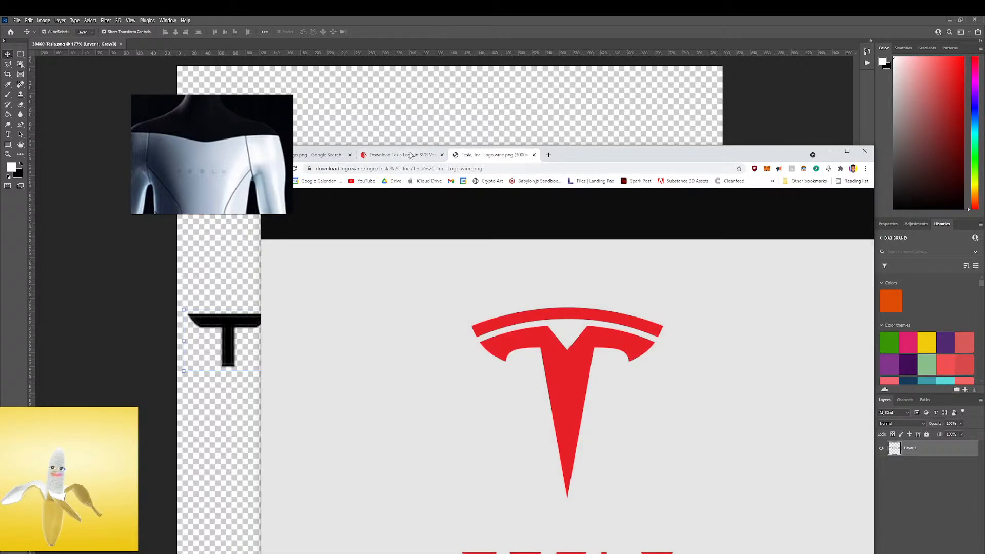
{"action": "left_click", "coordinate": [411, 155]}
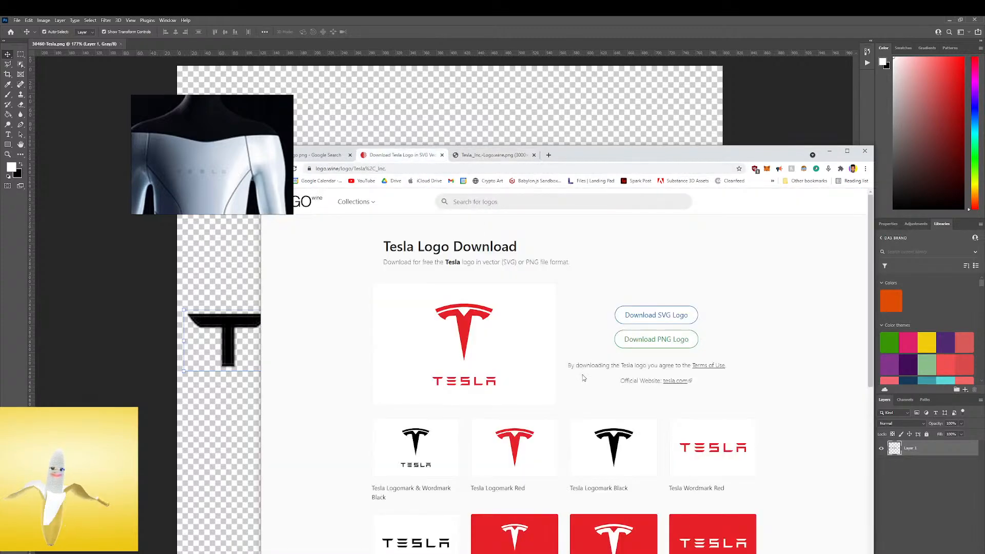
{"action": "scroll", "coordinate": [516, 423], "scroll_direction": "down", "scroll_amount": 3}
{"action": "left_click", "coordinate": [437, 437]}
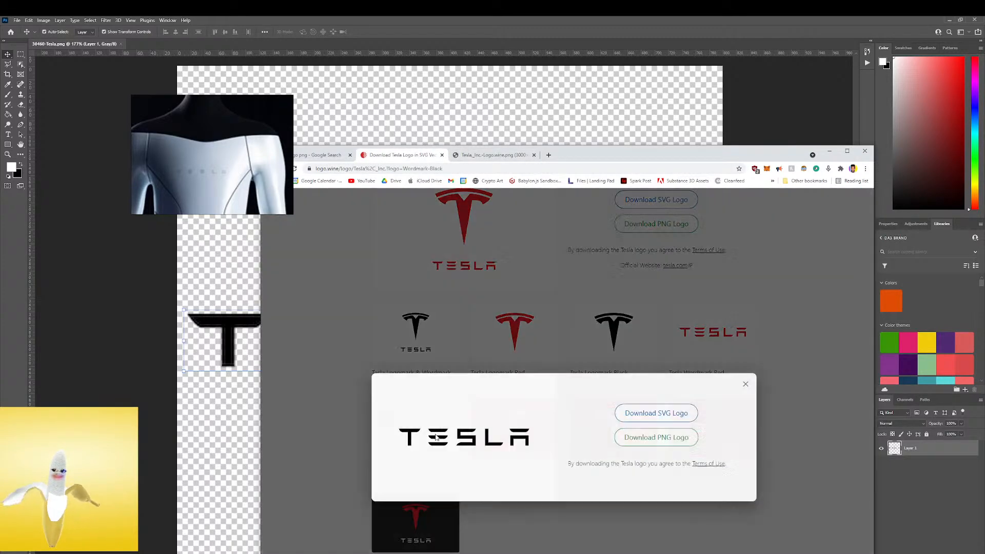
{"action": "left_click", "coordinate": [657, 437]}
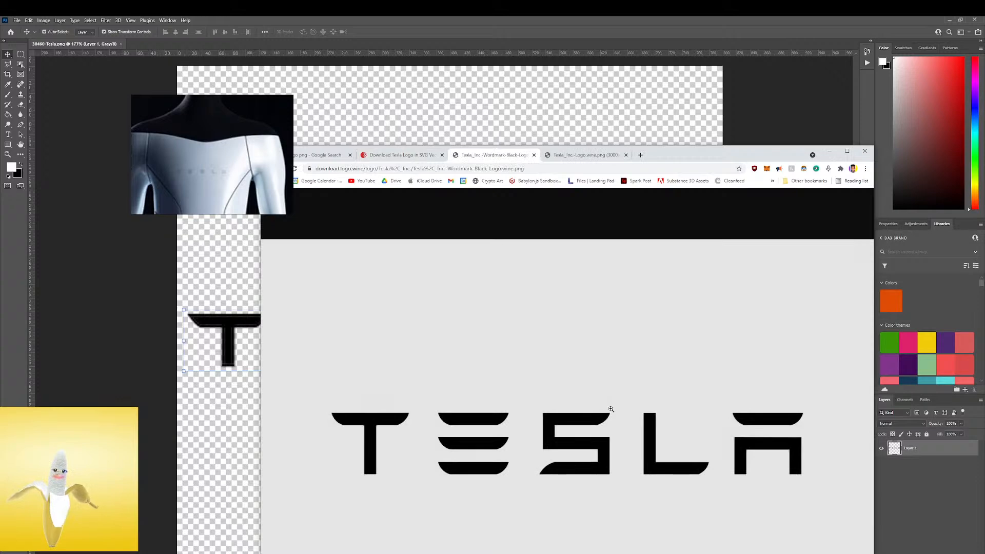
Put the browser and Photoshop windows away and bring up Substance 3D Painter at full screen size
{"action": "left_click_drag", "start_coordinate": [676, 155], "coordinate": [715, 109]}
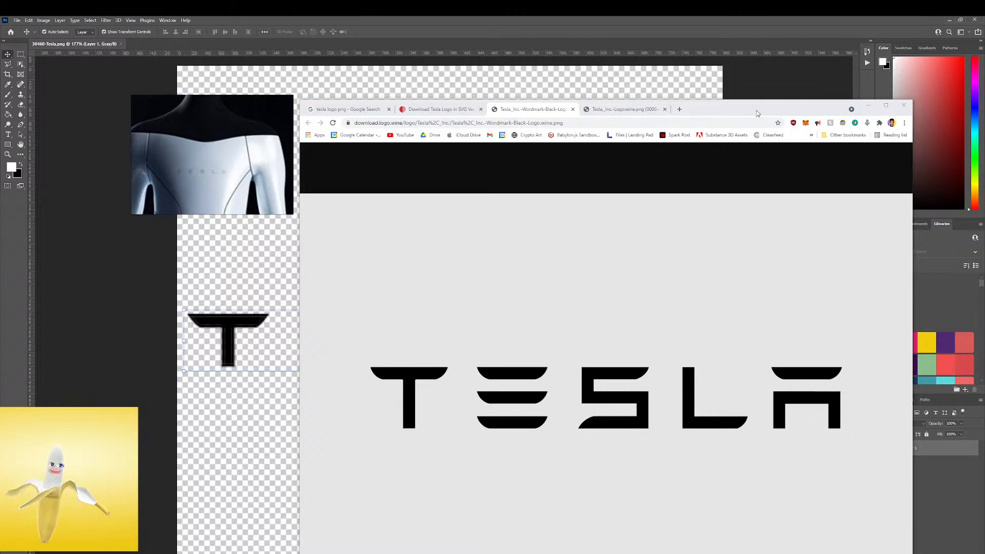
{"action": "left_click", "coordinate": [868, 105]}
{"action": "left_click", "coordinate": [946, 20]}
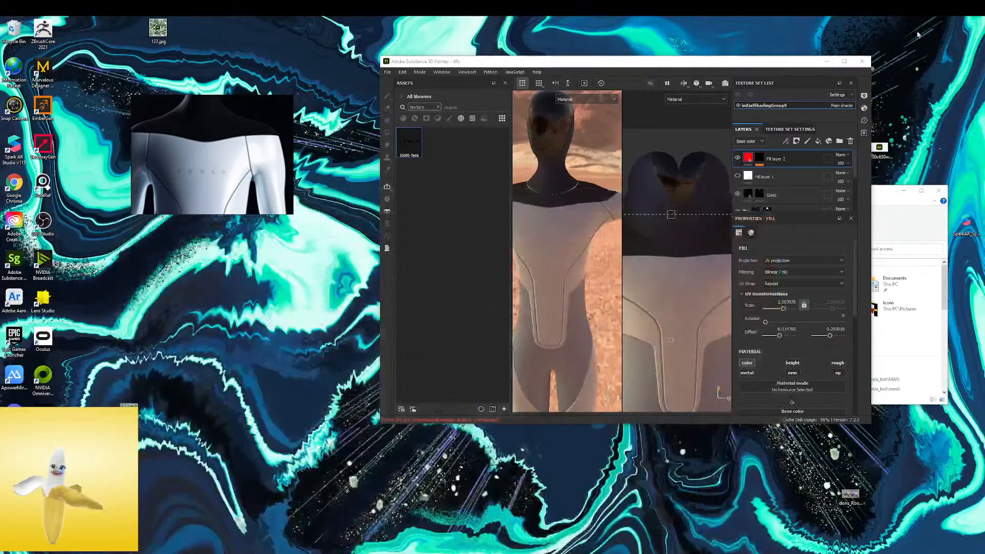
{"action": "left_click", "coordinate": [846, 60]}
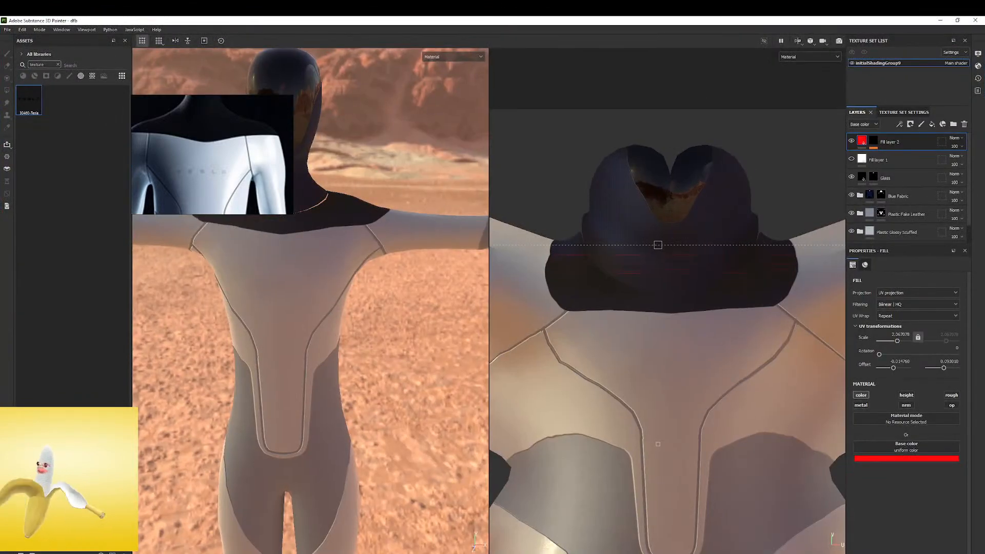
Import the downloaded black Tesla wordmark PNG from Logo.wine into the asset library as a texture
{"action": "left_click_drag", "start_coordinate": [106, 175], "coordinate": [89, 172]}
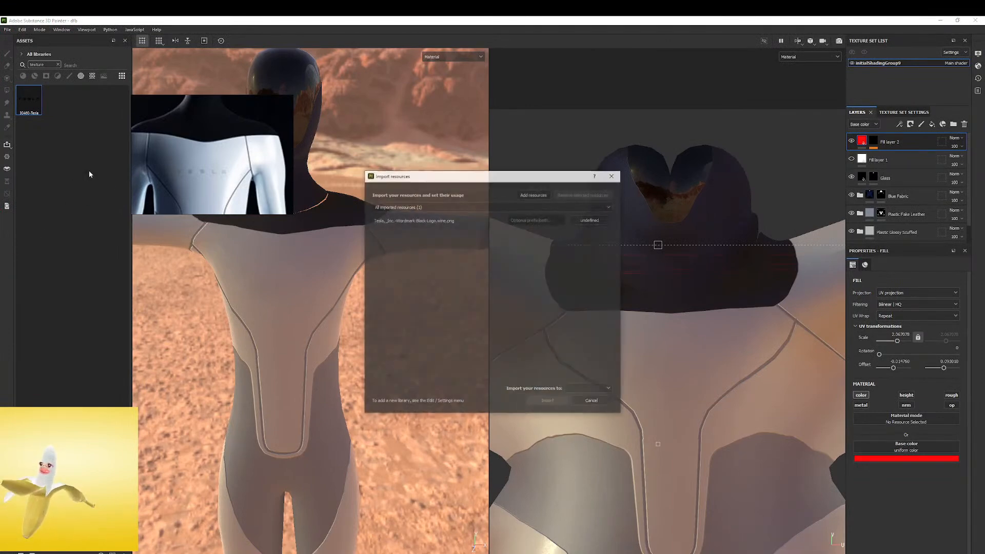
{"action": "left_click", "coordinate": [590, 220]}
{"action": "left_click", "coordinate": [590, 390]}
{"action": "left_click", "coordinate": [594, 399]}
{"action": "left_click", "coordinate": [549, 403]}
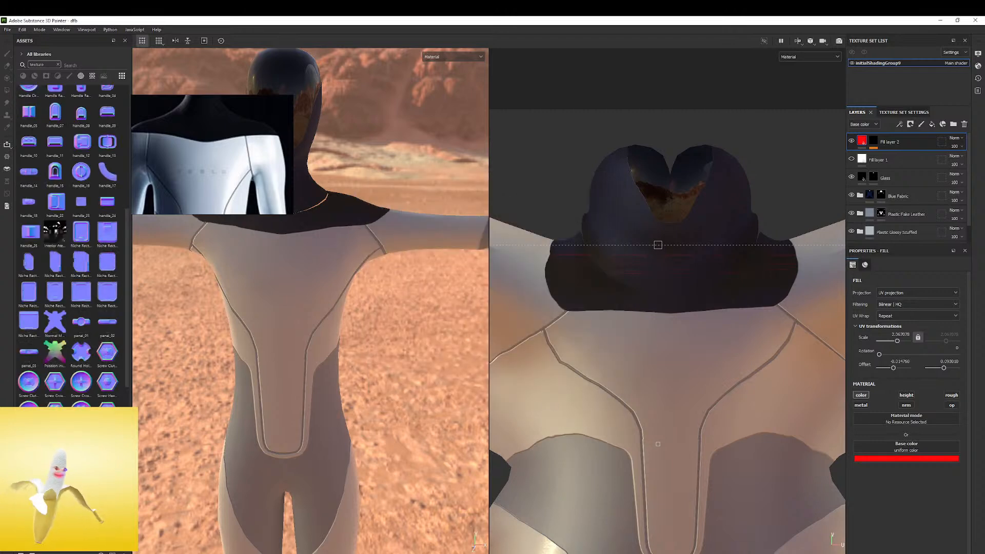
Assign the new Tesla wordmark as grayscale of the fill in Fill layer 2's mask and shift its UV projection upward
{"action": "left_click", "coordinate": [874, 141]}
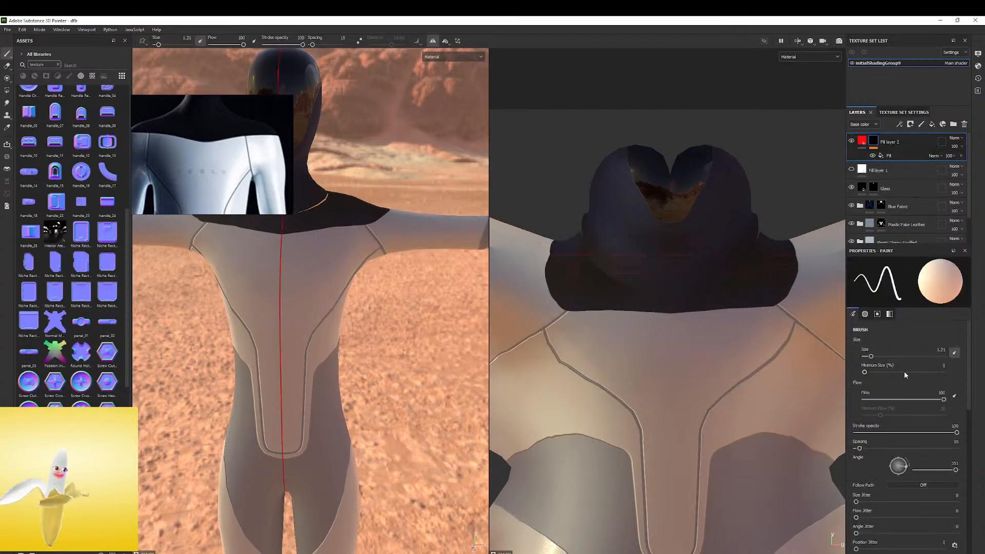
{"action": "left_click", "coordinate": [893, 155]}
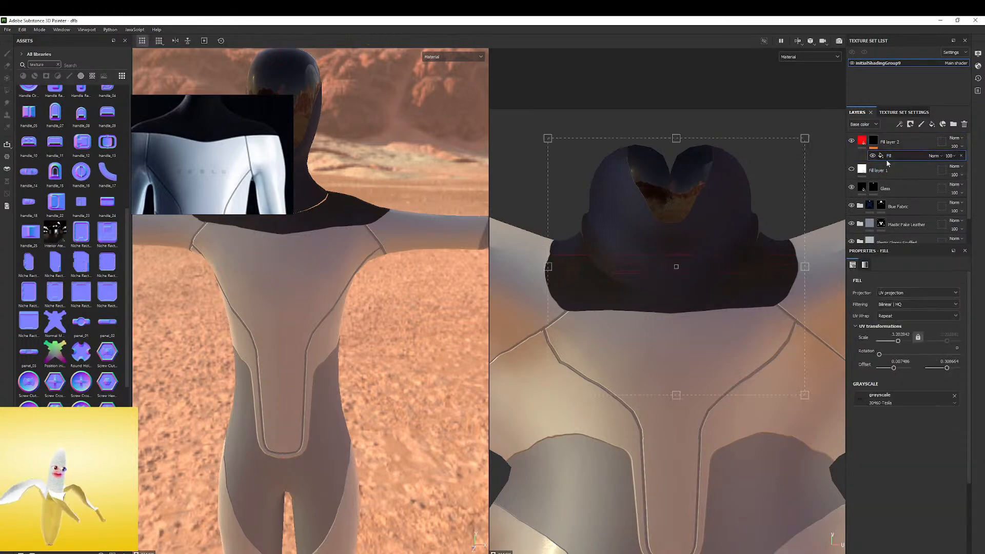
{"action": "left_click_drag", "start_coordinate": [67, 472], "coordinate": [876, 399]}
{"action": "left_click_drag", "start_coordinate": [679, 282], "coordinate": [690, 238]}
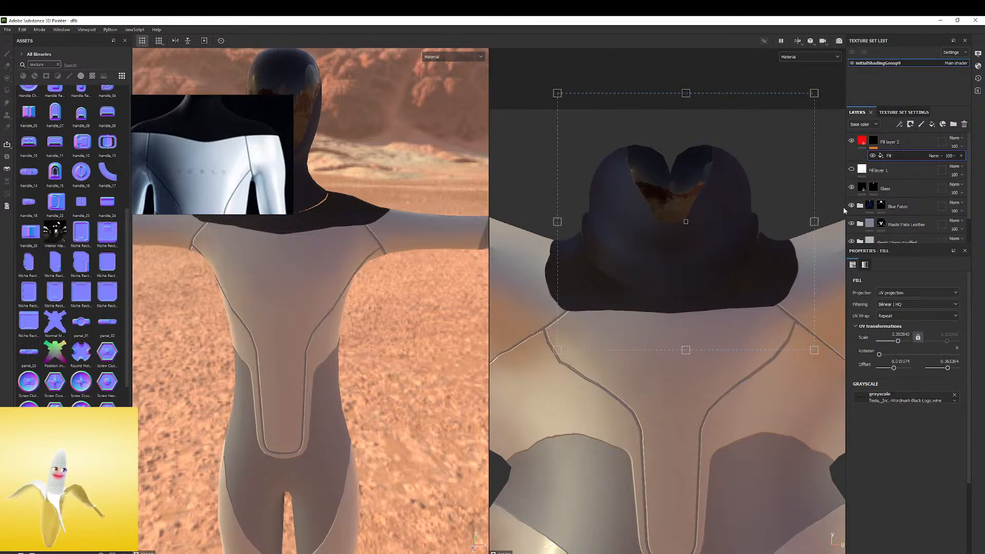
Import the image potw2130a_0_0.jpg into the current session as a texture
{"action": "mouse_move", "coordinate": [0, 436]}
{"action": "left_mouse_down"}
{"action": "mouse_move", "coordinate": [111, 484]}
{"action": "mouse_move", "coordinate": [94, 415]}
{"action": "mouse_move", "coordinate": [45, 333]}
{"action": "mouse_move", "coordinate": [0, 324]}
{"action": "mouse_move", "coordinate": [116, 264]}
{"action": "left_mouse_up"}
{"action": "left_click", "coordinate": [591, 389]}
{"action": "left_click", "coordinate": [598, 408]}
{"action": "left_click", "coordinate": [594, 392]}
{"action": "left_click", "coordinate": [592, 400]}
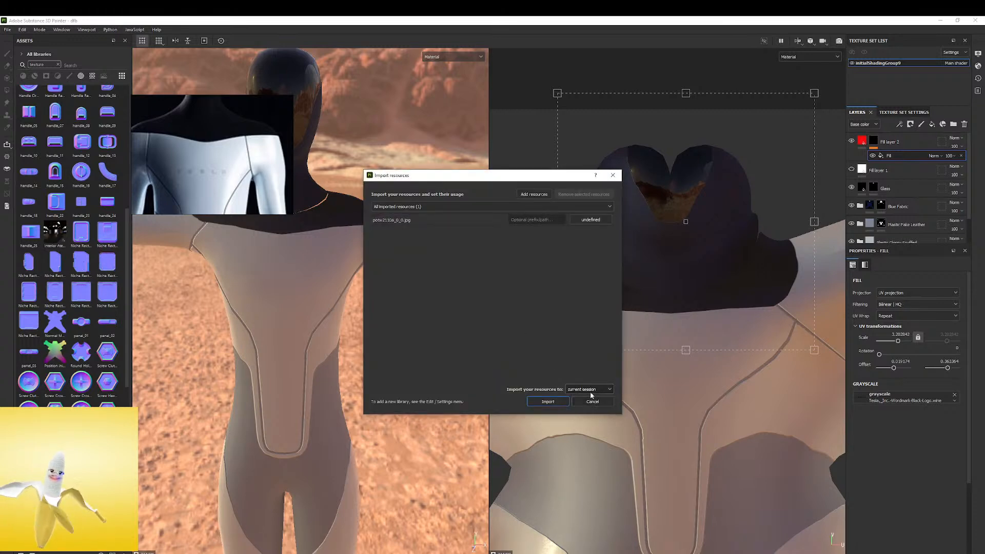
{"action": "left_click", "coordinate": [600, 219]}
{"action": "left_click", "coordinate": [606, 248]}
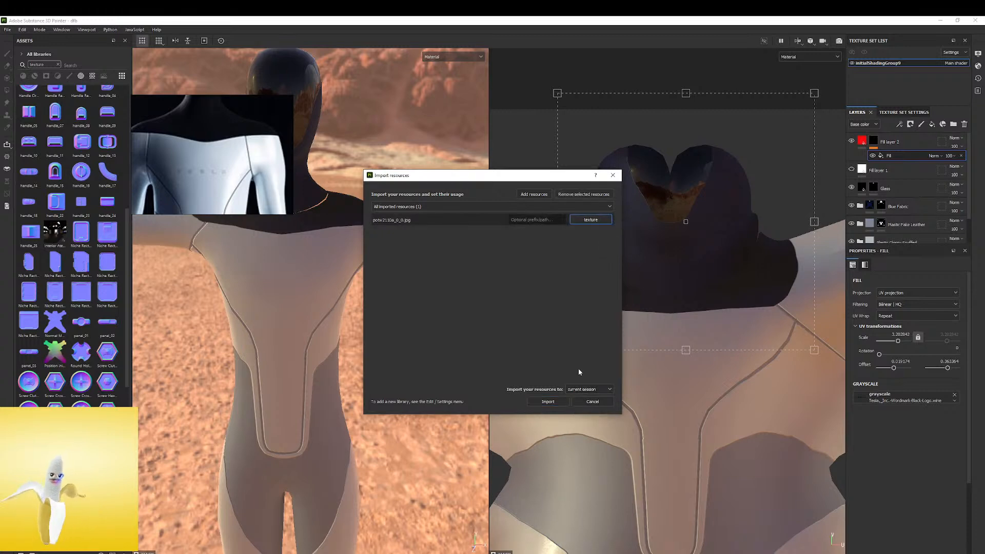
{"action": "left_click", "coordinate": [559, 401]}
Replace the mask fill's grayscale with potw2130a_0_0, then enlarge and reposition its UV projection over the head and chest
{"action": "left_click_drag", "start_coordinate": [531, 393], "coordinate": [879, 400]}
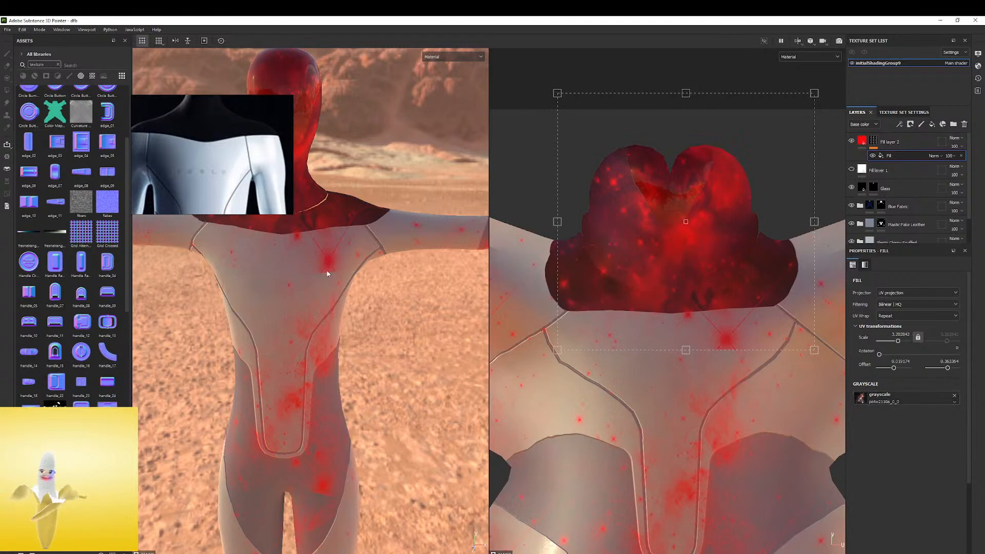
{"action": "left_click_drag", "start_coordinate": [622, 174], "coordinate": [662, 234]}
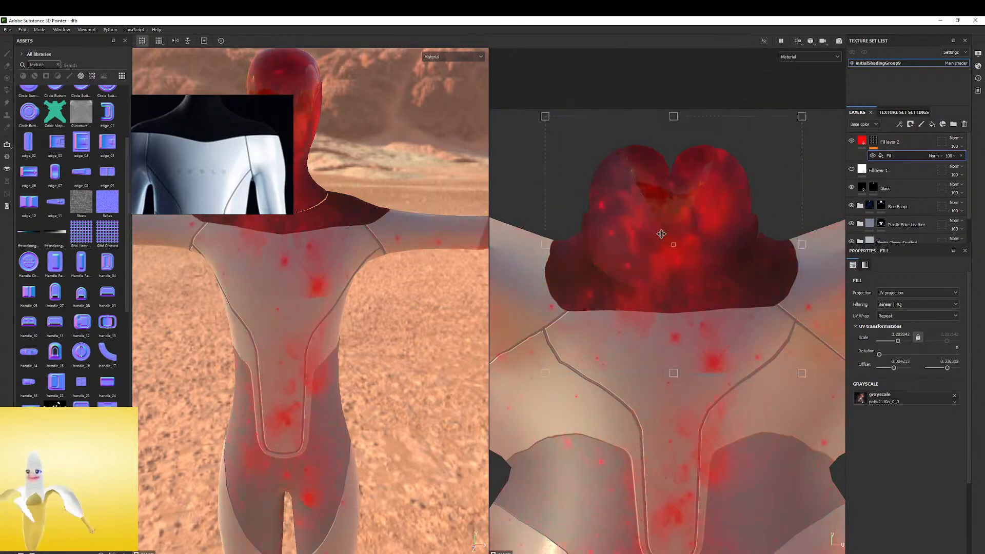
{"action": "scroll", "coordinate": [651, 229], "scroll_direction": "down", "scroll_amount": 3}
{"action": "left_click_drag", "start_coordinate": [567, 143], "coordinate": [492, 52]}
{"action": "scroll", "coordinate": [734, 252], "scroll_direction": "down", "scroll_amount": 2}
{"action": "left_click_drag", "start_coordinate": [697, 256], "coordinate": [771, 305]}
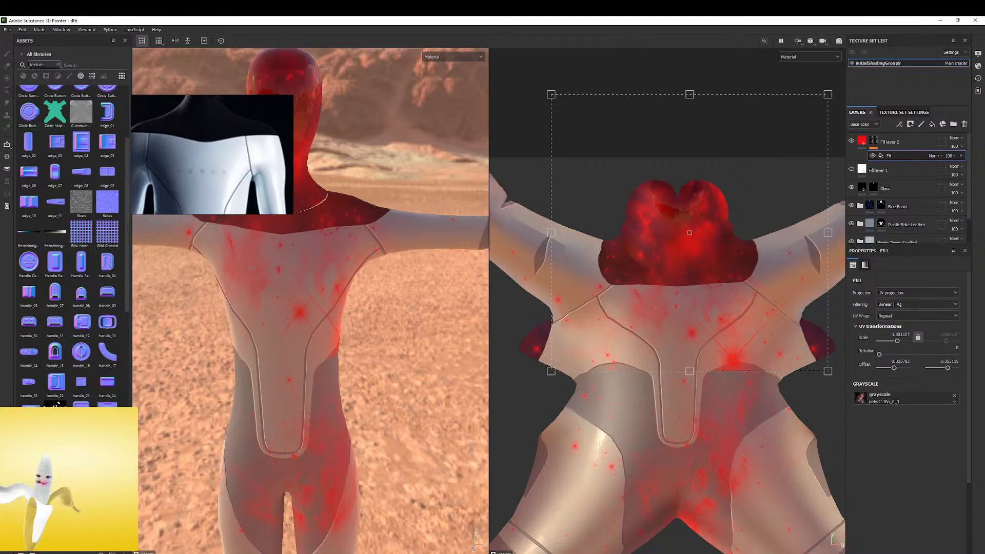
Switch to Photoshop and create a new 10 x 8 inch RGB document at 300 pixels/inch with a white background
{"action": "left_click", "coordinate": [940, 20]}
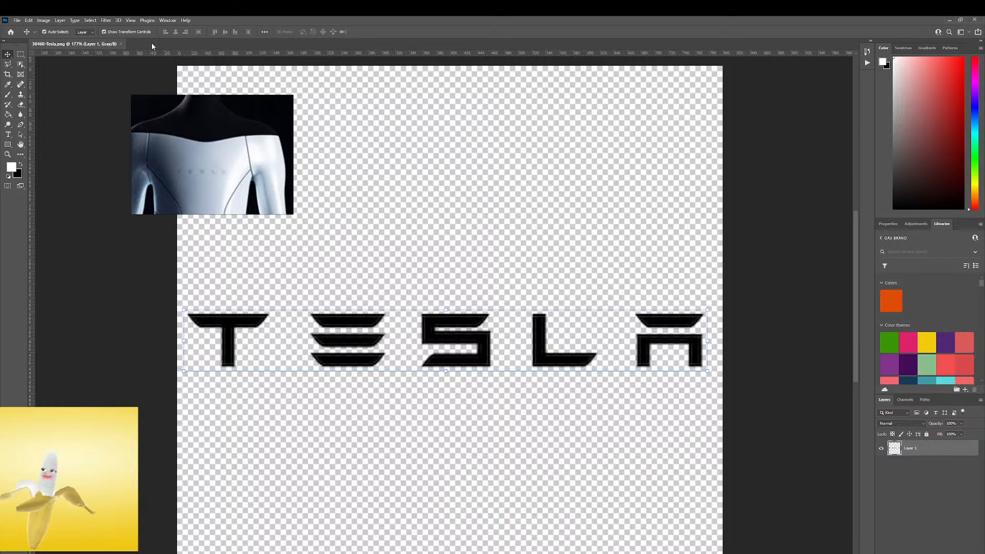
{"action": "left_click", "coordinate": [153, 77]}
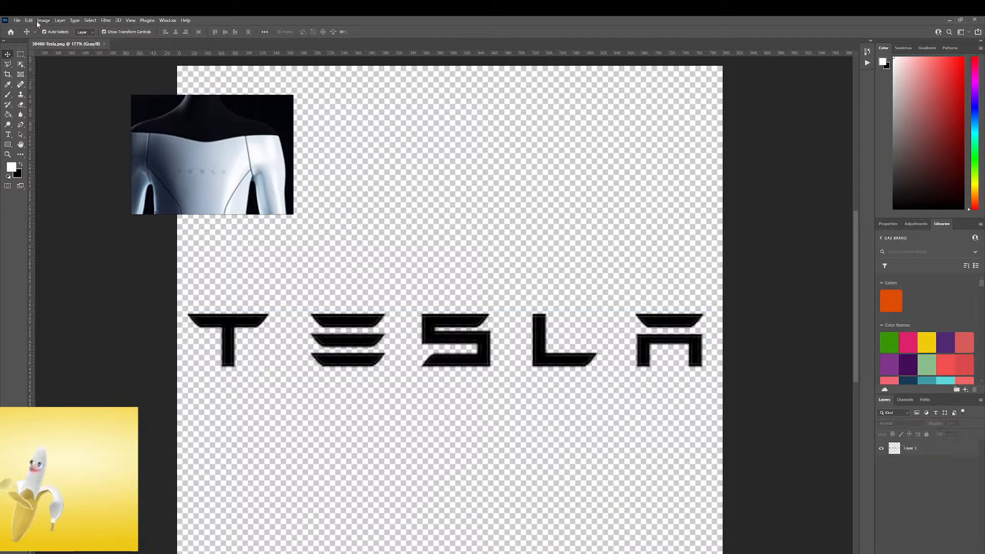
{"action": "left_click", "coordinate": [17, 20]}
{"action": "left_click", "coordinate": [22, 31]}
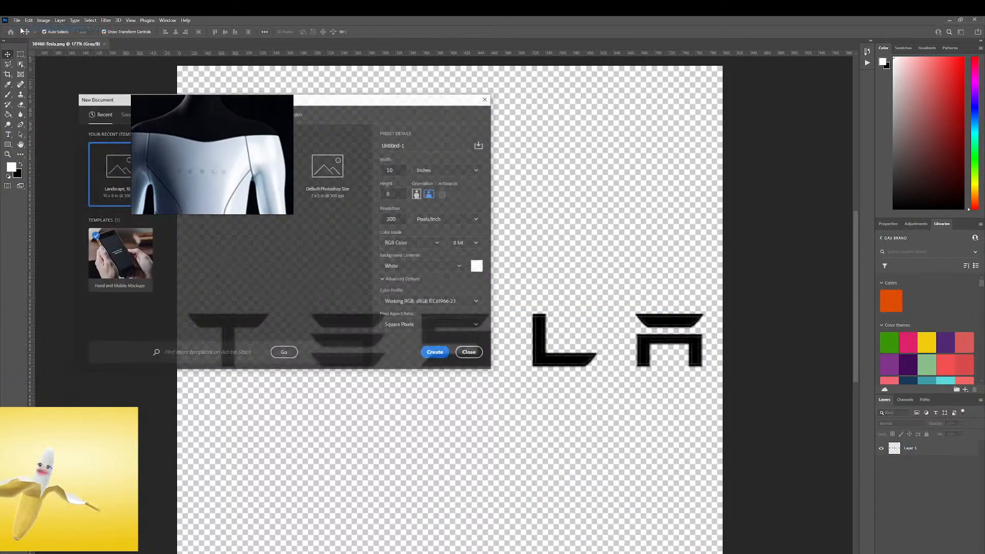
{"action": "left_click", "coordinate": [436, 353]}
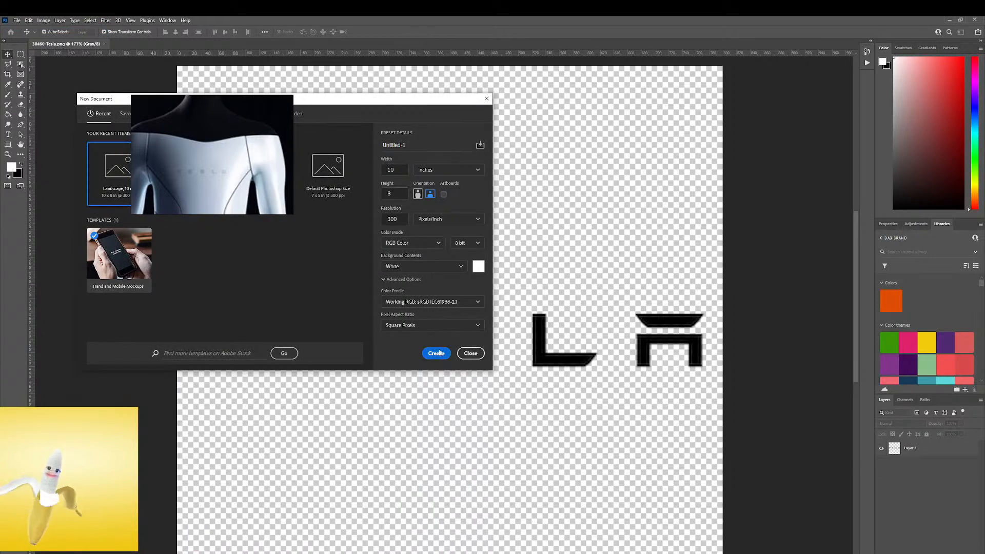
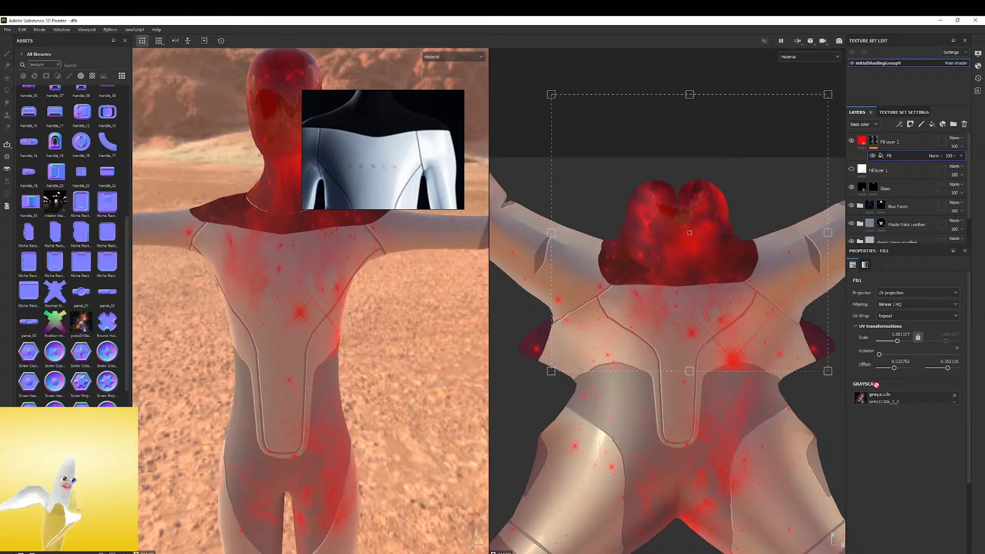
Replace the mask fill's grayscale with Untitled-2, set its filtering to Nearest and reposition its UV projection around the head and chest
{"action": "left_click_drag", "start_coordinate": [863, 401], "coordinate": [863, 399]}
{"action": "left_click_drag", "start_coordinate": [678, 206], "coordinate": [687, 247]}
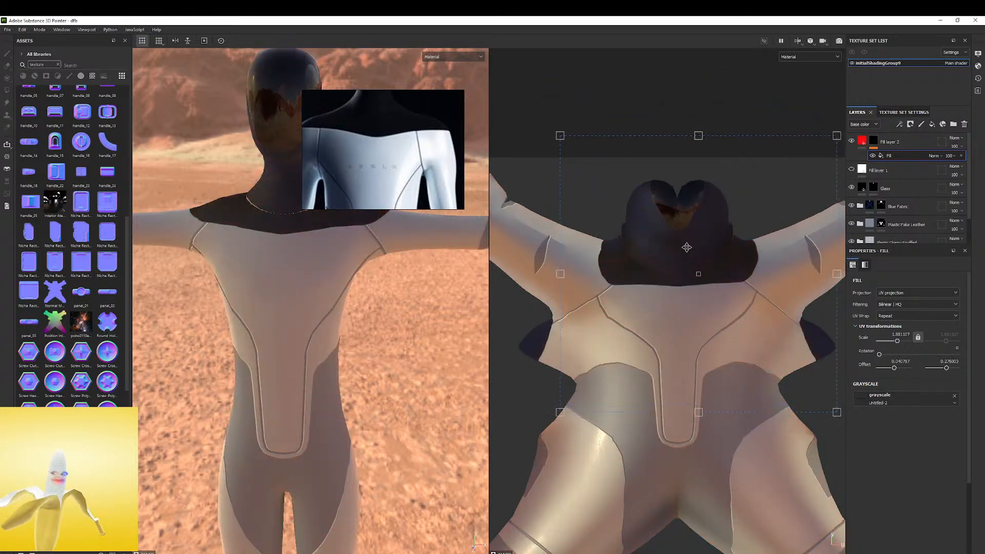
{"action": "left_click", "coordinate": [890, 305]}
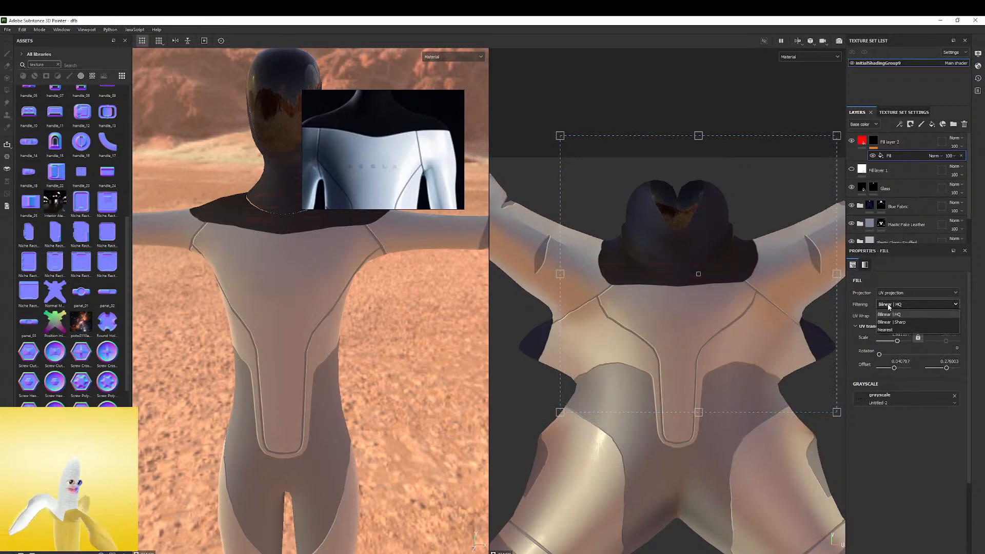
{"action": "left_click", "coordinate": [886, 329]}
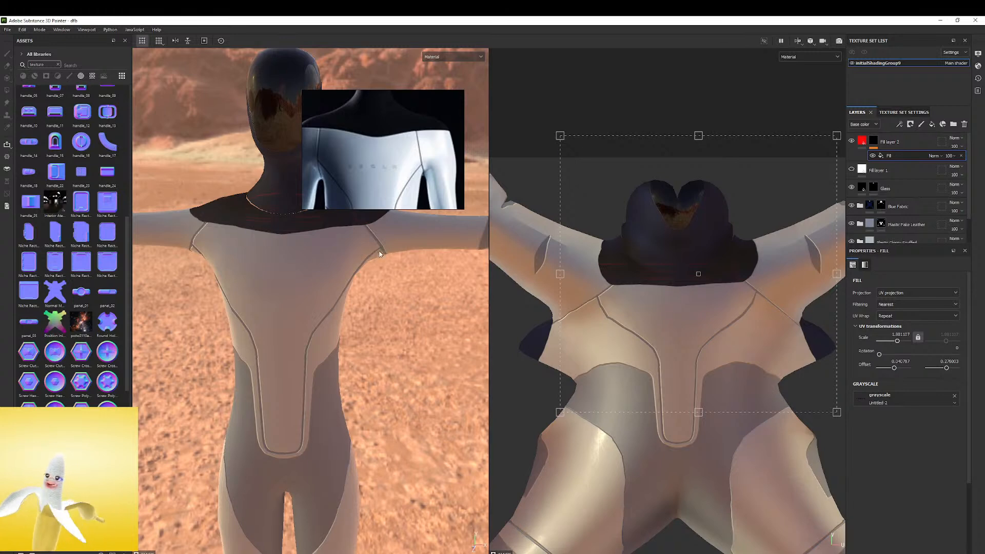
{"action": "left_click_drag", "start_coordinate": [647, 259], "coordinate": [654, 222]}
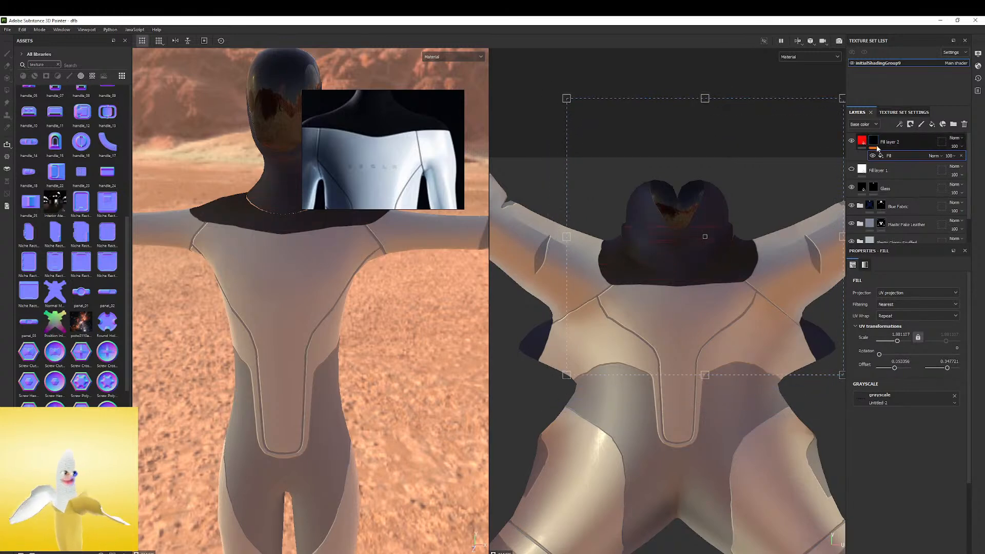
Switch Fill layer 2 to planar projection and move the projection slightly up the body
{"action": "left_click", "coordinate": [862, 145]}
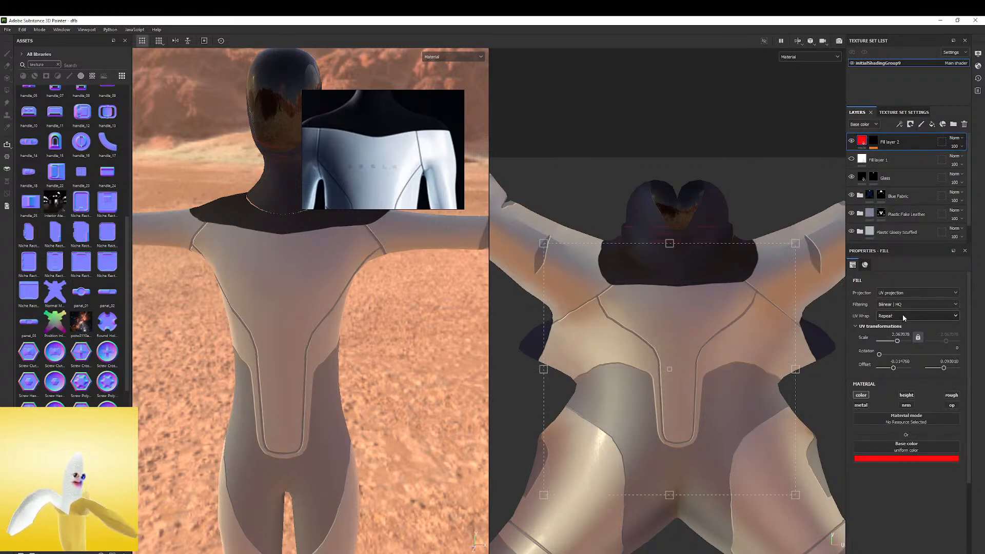
{"action": "left_click", "coordinate": [904, 293]}
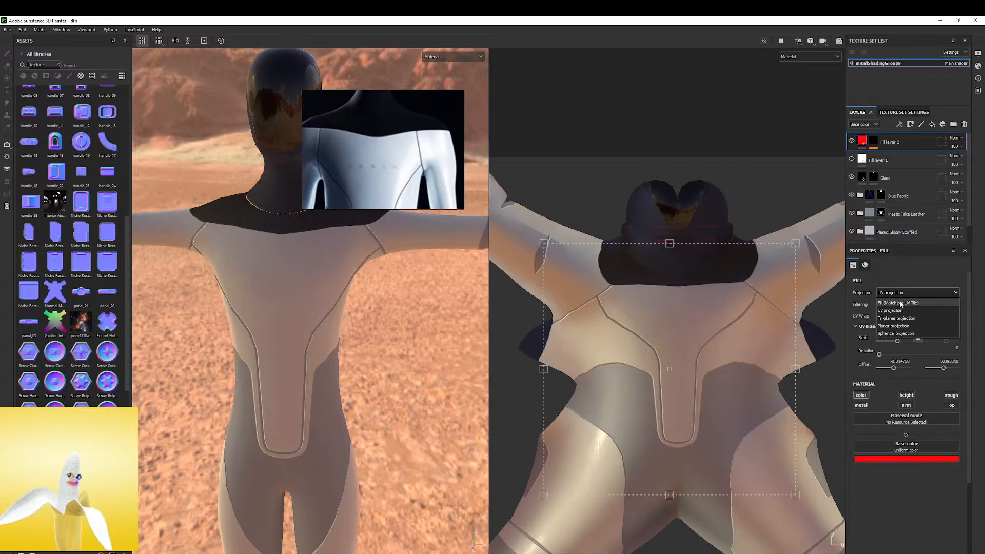
{"action": "left_click", "coordinate": [900, 303]}
{"action": "left_click", "coordinate": [899, 293]}
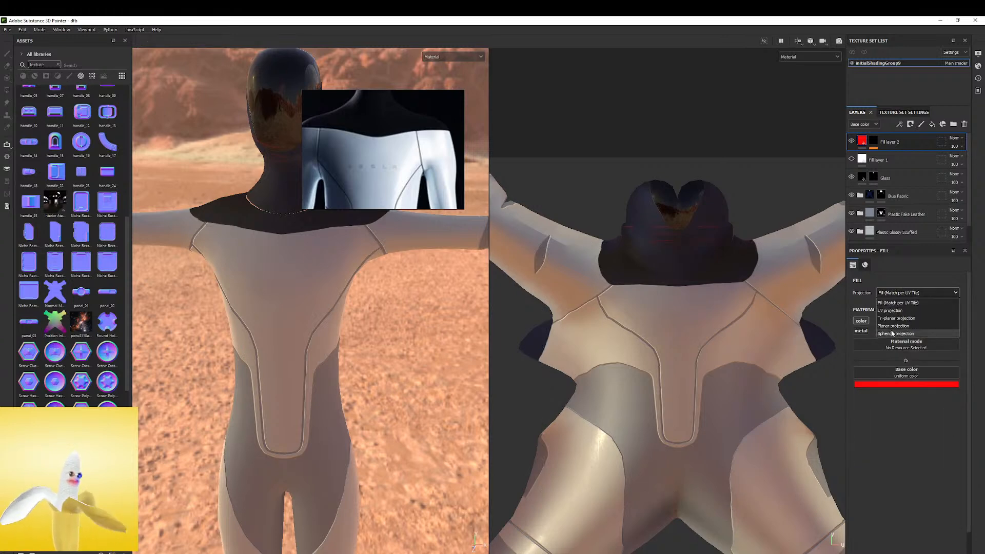
{"action": "left_click", "coordinate": [893, 326]}
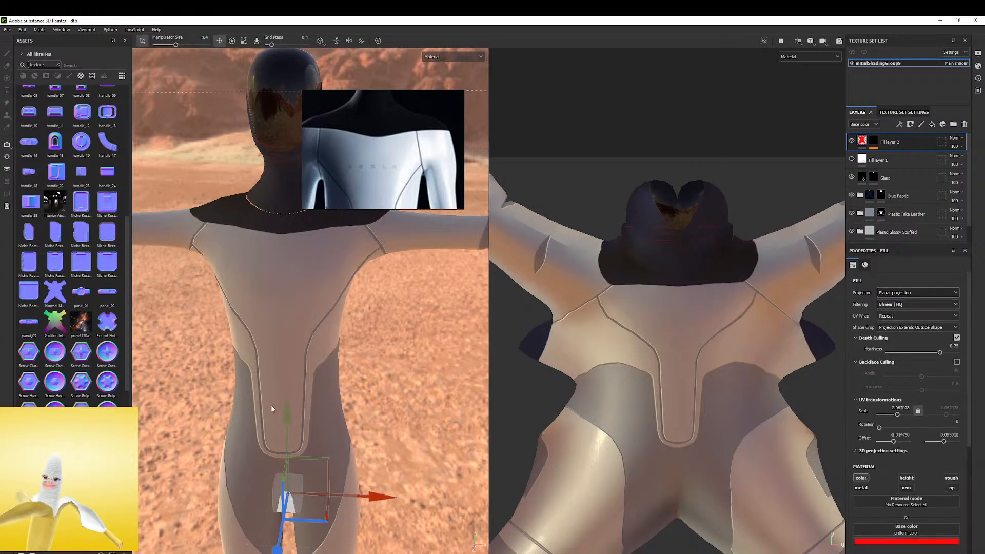
{"action": "left_click_drag", "start_coordinate": [286, 413], "coordinate": [286, 394]}
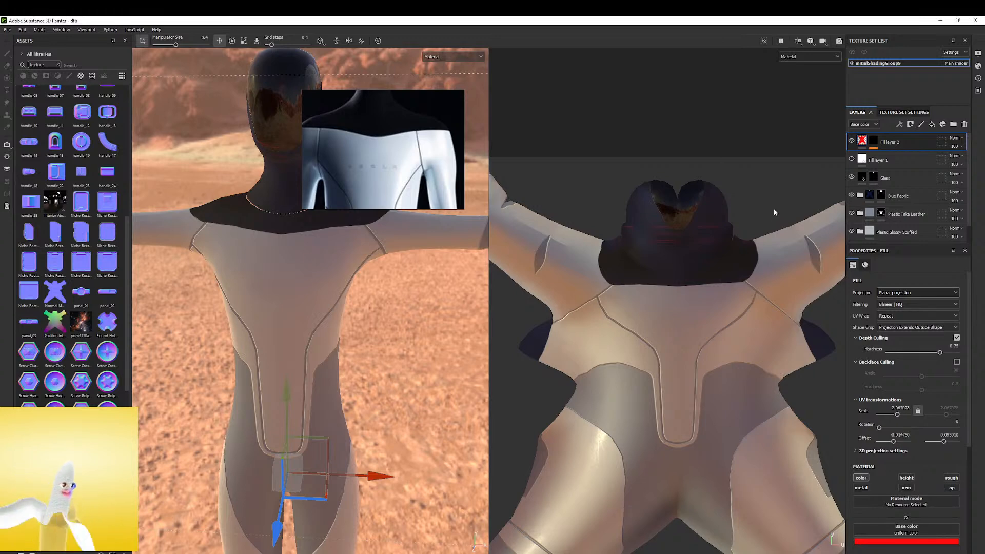
Delete the masked red Fill layer 2 and add a new fill layer with Untitled-2 as its base color
{"action": "key", "text": "Delete"}
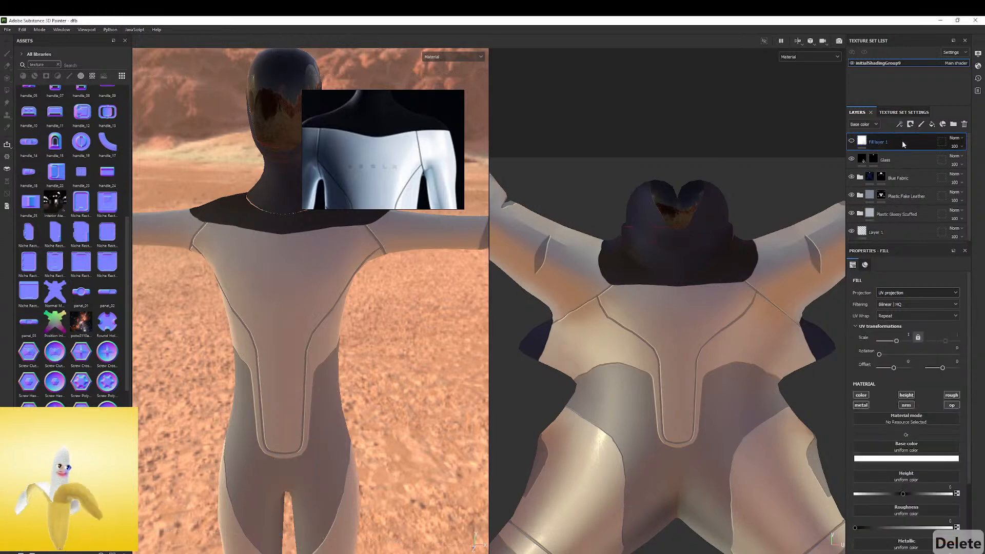
{"action": "left_click", "coordinate": [932, 127]}
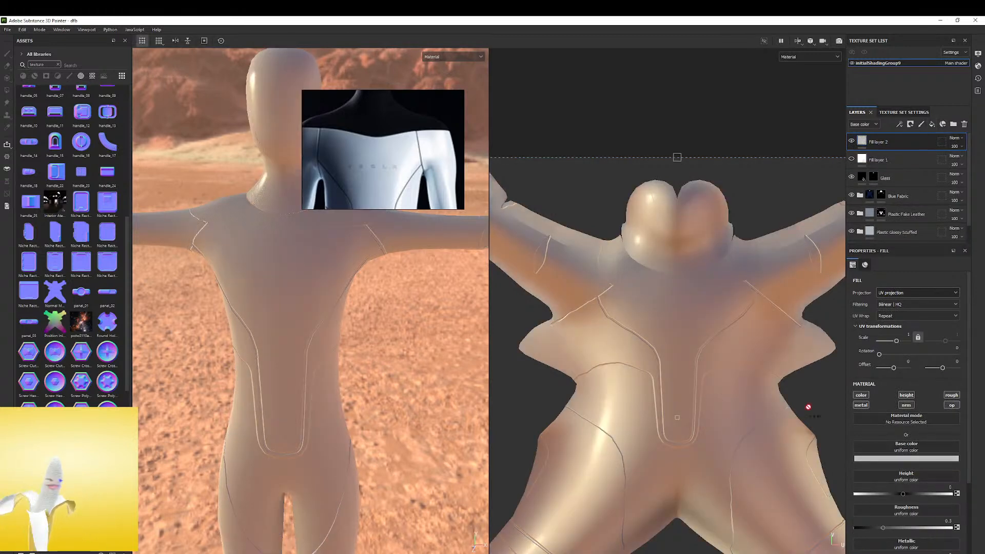
{"action": "left_click_drag", "start_coordinate": [921, 442], "coordinate": [917, 447]}
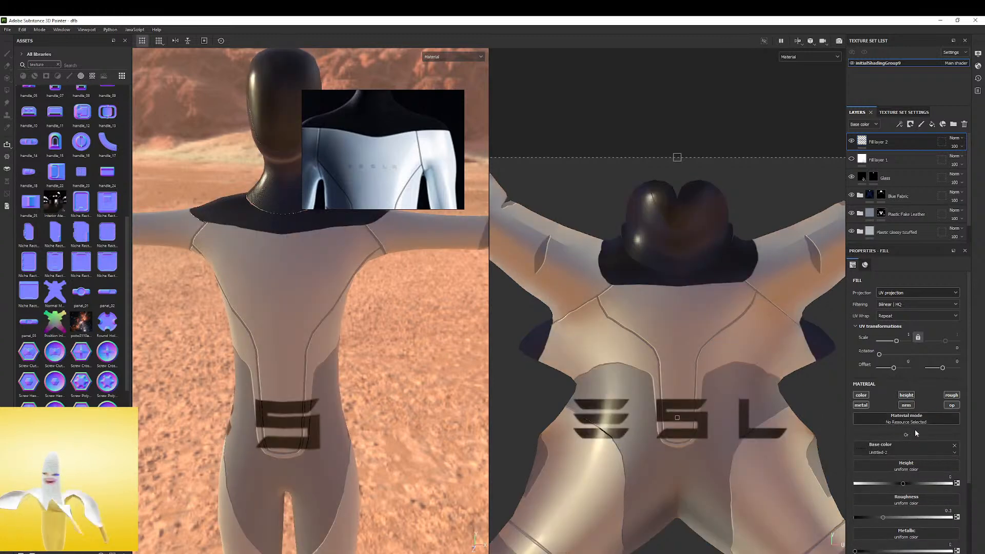
Disable the new fill layer's metal, height, normal, roughness and opacity channels, leaving only color active
{"action": "left_click", "coordinate": [861, 406]}
{"action": "left_click", "coordinate": [906, 395]}
{"action": "left_click", "coordinate": [906, 405]}
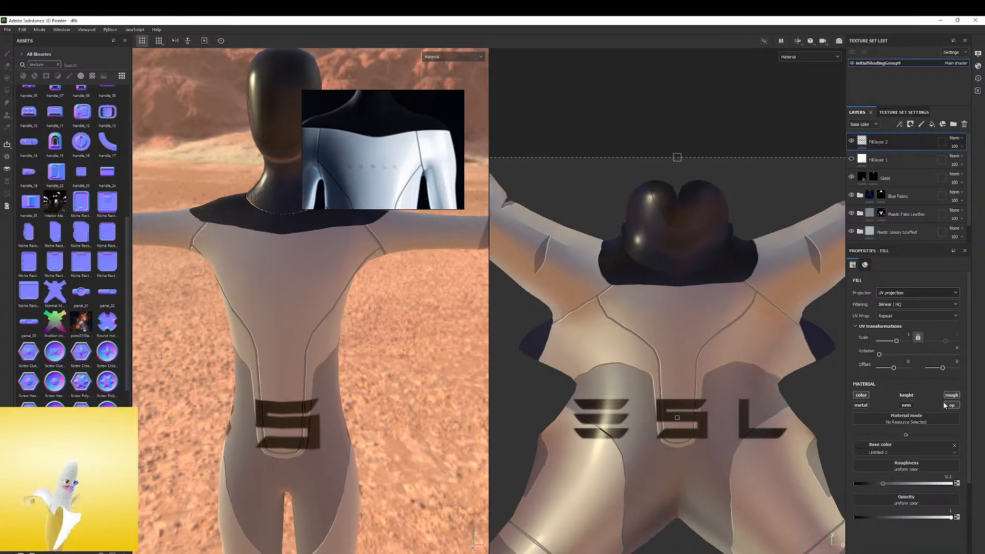
{"action": "left_click", "coordinate": [952, 395]}
{"action": "left_click", "coordinate": [952, 406]}
Set the fill's UV wrap to None and shrink its UV projection to a scale of about 7.04 on the upper chest
{"action": "scroll", "coordinate": [641, 320], "scroll_direction": "down", "scroll_amount": 4}
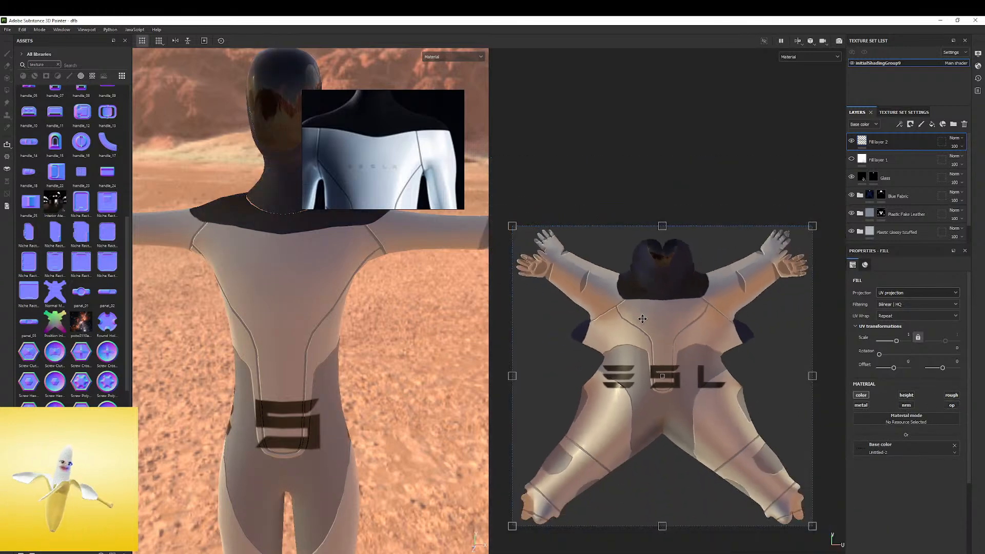
{"action": "left_click_drag", "start_coordinate": [813, 227], "coordinate": [681, 302]}
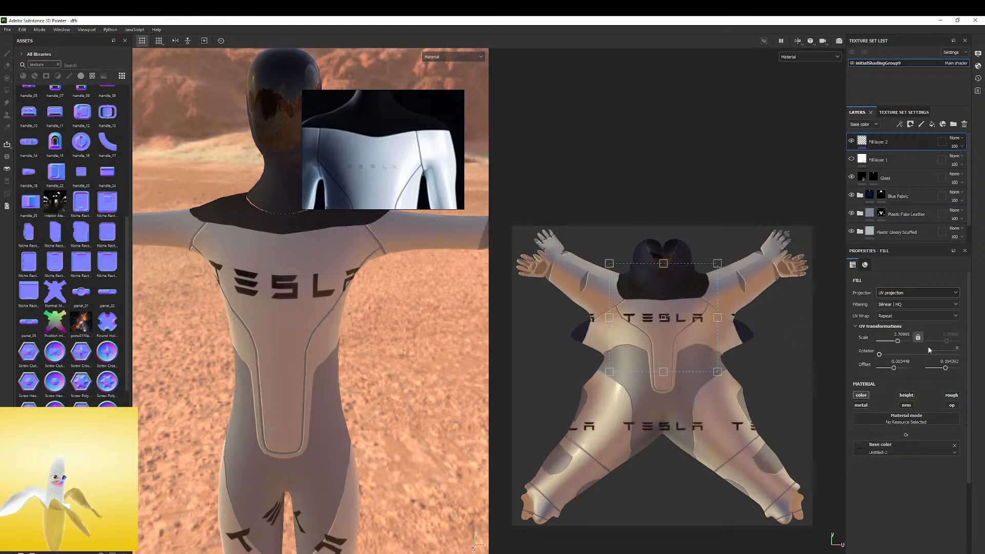
{"action": "left_click", "coordinate": [916, 316]}
{"action": "left_click", "coordinate": [882, 327]}
{"action": "left_click_drag", "start_coordinate": [721, 263], "coordinate": [671, 308]}
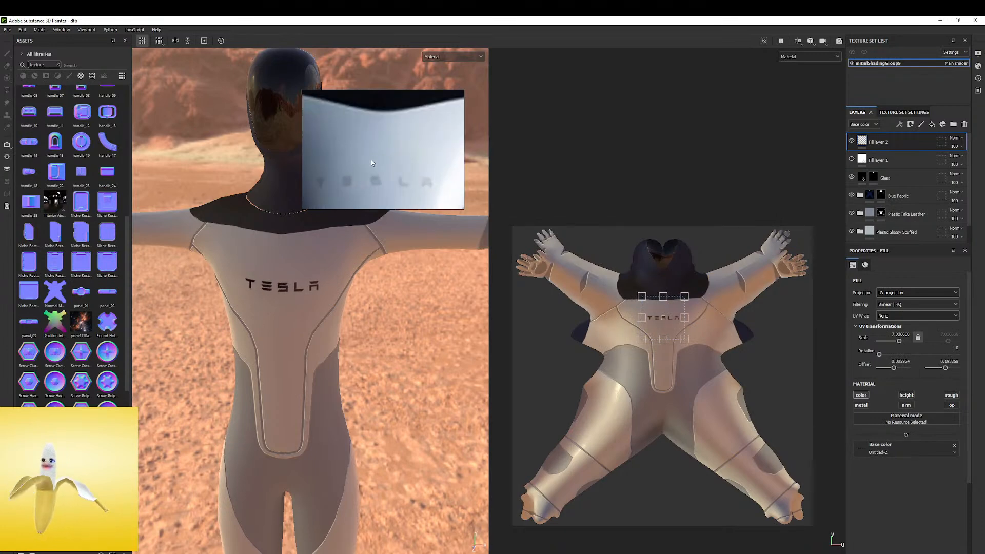
Compare the chest with the reference photo and nudge the wordmark's UV projection slightly downward
{"action": "scroll", "coordinate": [282, 262], "scroll_direction": "up", "scroll_amount": 3}
{"action": "middle_click_drag", "start_coordinate": [286, 259], "coordinate": [301, 314], "text": "alt"}
{"action": "left_click_drag", "start_coordinate": [301, 315], "coordinate": [361, 302], "text": "alt"}
{"action": "scroll", "coordinate": [361, 302], "scroll_direction": "up", "scroll_amount": 1}
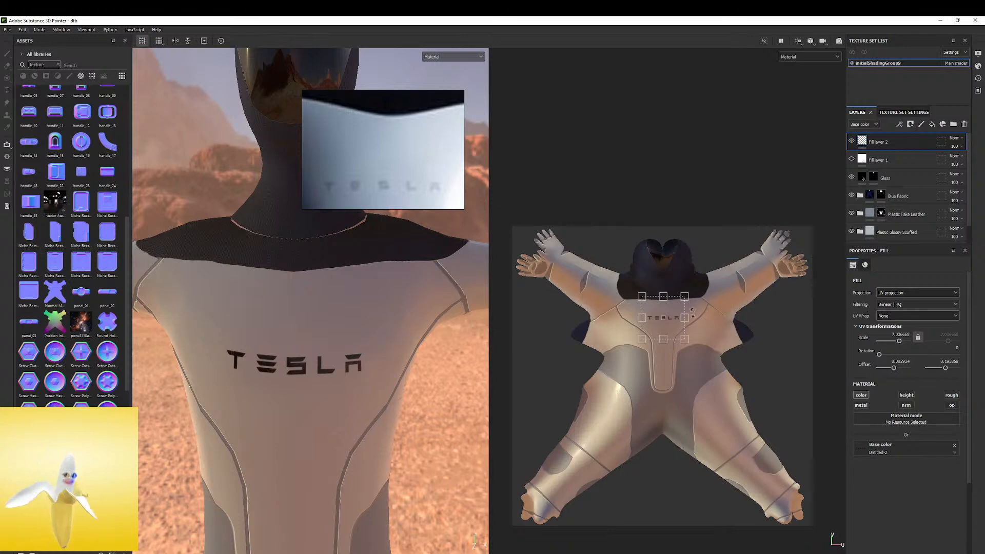
{"action": "scroll", "coordinate": [670, 304], "scroll_direction": "up", "scroll_amount": 5}
{"action": "left_click_drag", "start_coordinate": [669, 307], "coordinate": [668, 315]}
{"action": "scroll", "coordinate": [315, 343], "scroll_direction": "up", "scroll_amount": 3}
{"action": "scroll", "coordinate": [333, 320], "scroll_direction": "down", "scroll_amount": 3}
{"action": "left_click_drag", "start_coordinate": [375, 292], "coordinate": [336, 310], "text": "alt"}
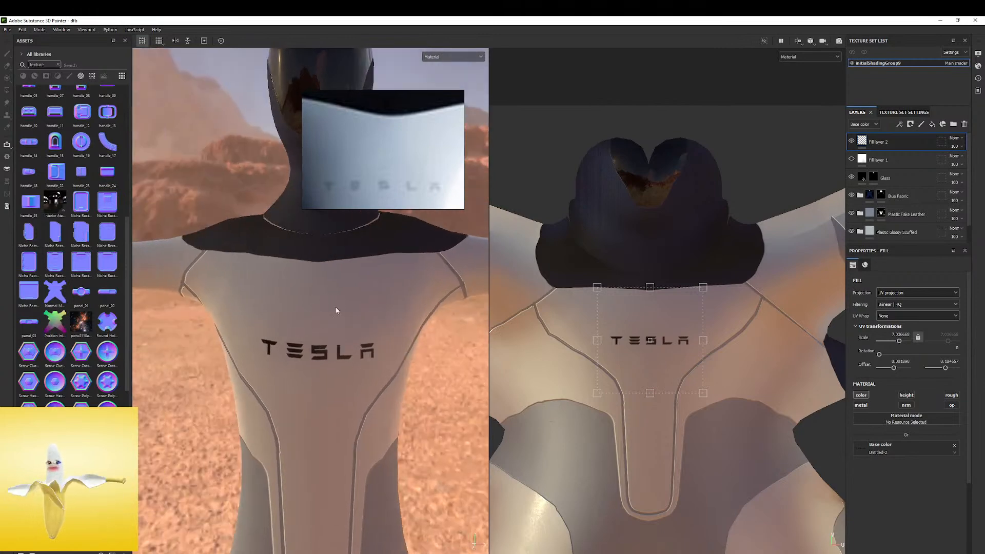
Change the fill layer to planar projection and move it upward until the wordmark sits on the chest
{"action": "left_click", "coordinate": [902, 293]}
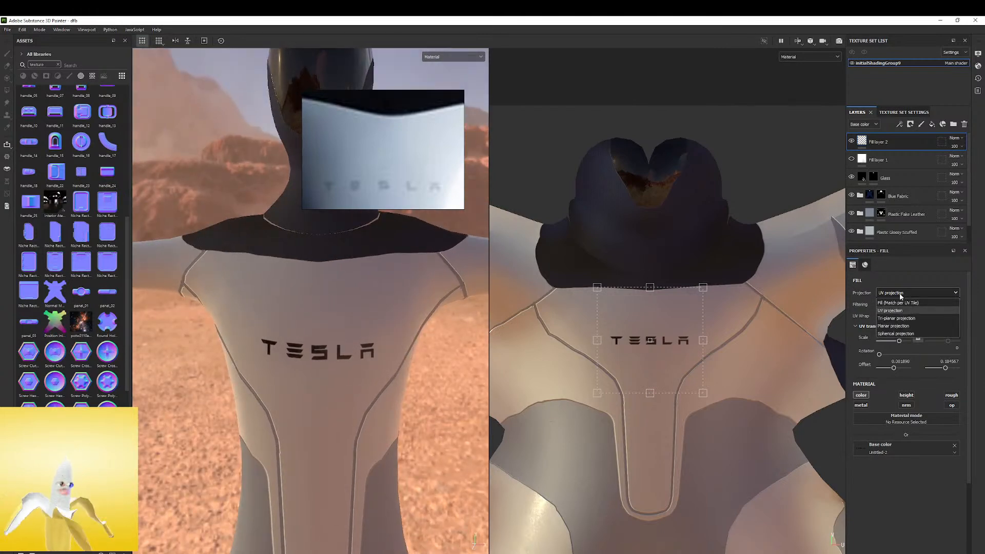
{"action": "left_click", "coordinate": [893, 327]}
{"action": "scroll", "coordinate": [405, 272], "scroll_direction": "down", "scroll_amount": 5}
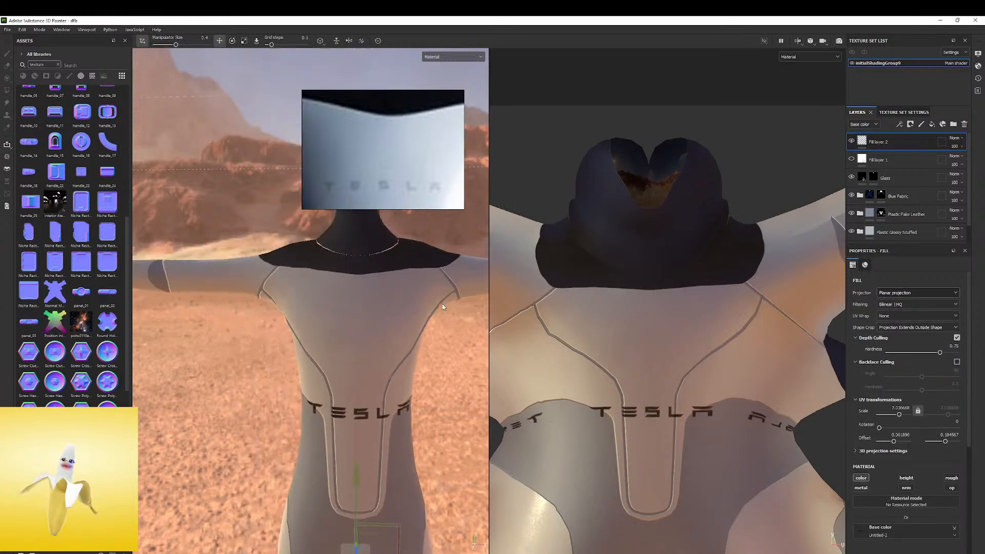
{"action": "left_click_drag", "start_coordinate": [398, 381], "coordinate": [399, 340]}
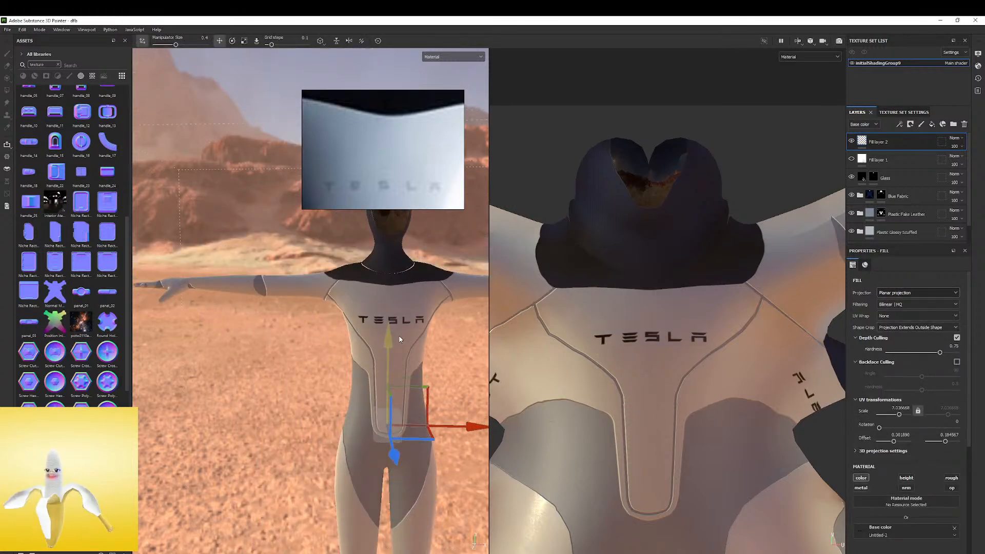
{"action": "middle_click_drag", "start_coordinate": [319, 354], "coordinate": [302, 354], "text": "alt"}
{"action": "left_click_drag", "start_coordinate": [303, 355], "coordinate": [375, 354], "text": "alt"}
{"action": "middle_click_drag", "start_coordinate": [375, 354], "coordinate": [266, 364], "text": "alt"}
{"action": "left_click_drag", "start_coordinate": [267, 364], "coordinate": [332, 344], "text": "alt"}
{"action": "key", "text": "t"}
{"action": "left_click", "coordinate": [398, 348]}
{"action": "scroll", "coordinate": [405, 131], "scroll_direction": "down", "scroll_amount": 4}
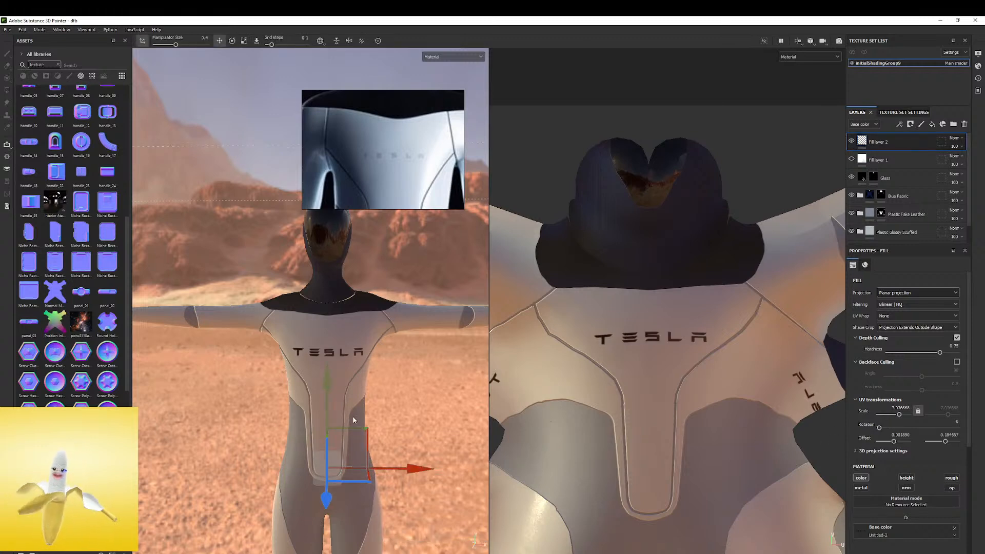
Scale the planar projection down uniformly and raise the smaller wordmark back onto the chest
{"action": "key", "text": "r"}
{"action": "key", "text": "e"}
{"action": "key", "text": "r"}
{"action": "left_click_drag", "start_coordinate": [337, 457], "coordinate": [279, 481]}
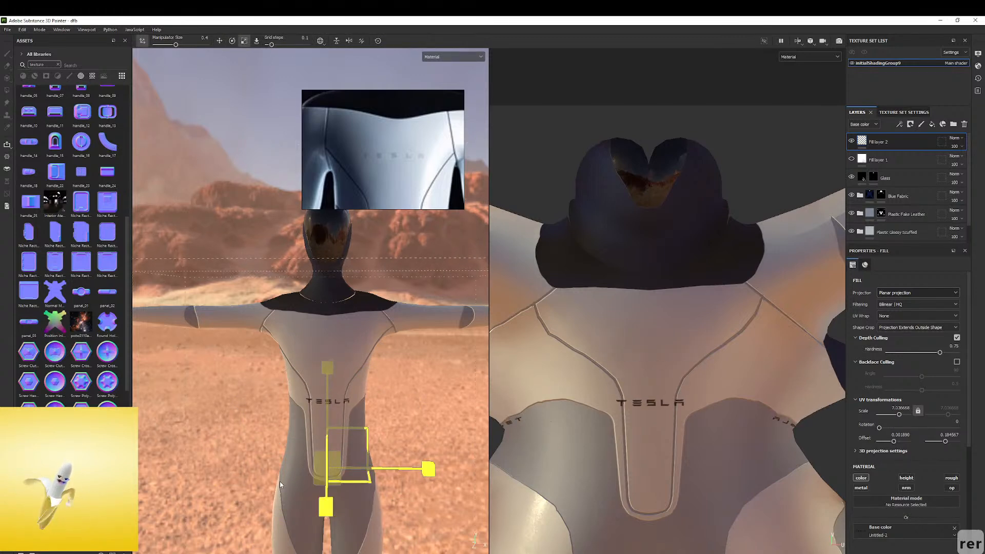
{"action": "key", "text": "w"}
{"action": "left_click_drag", "start_coordinate": [326, 385], "coordinate": [337, 337]}
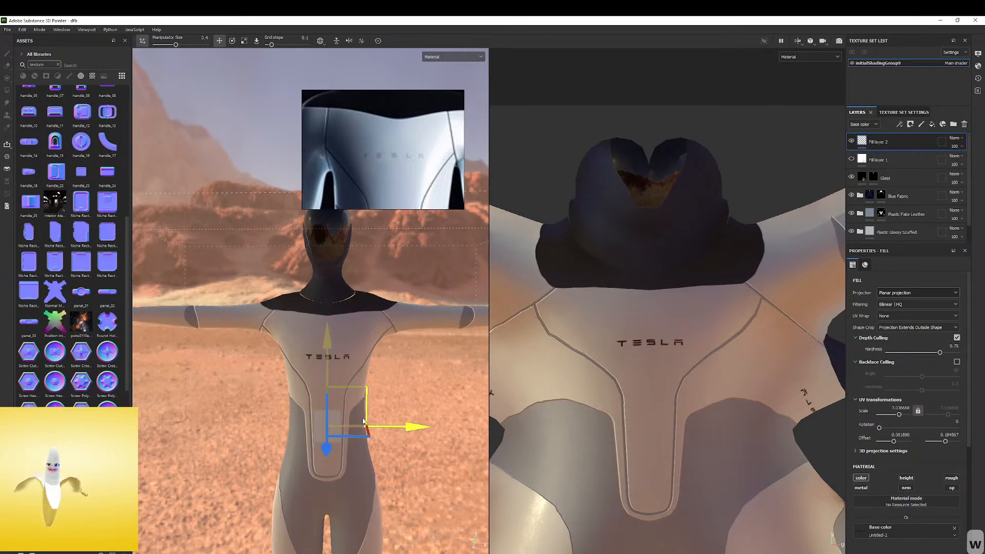
Reduce the planar projection's size slightly further and move the wordmark a little higher on the chest
{"action": "key", "text": "e"}
{"action": "key", "text": "w"}
{"action": "key", "text": "ctrl+z"}
{"action": "key", "text": "e"}
{"action": "key", "text": "w"}
{"action": "key", "text": "r"}
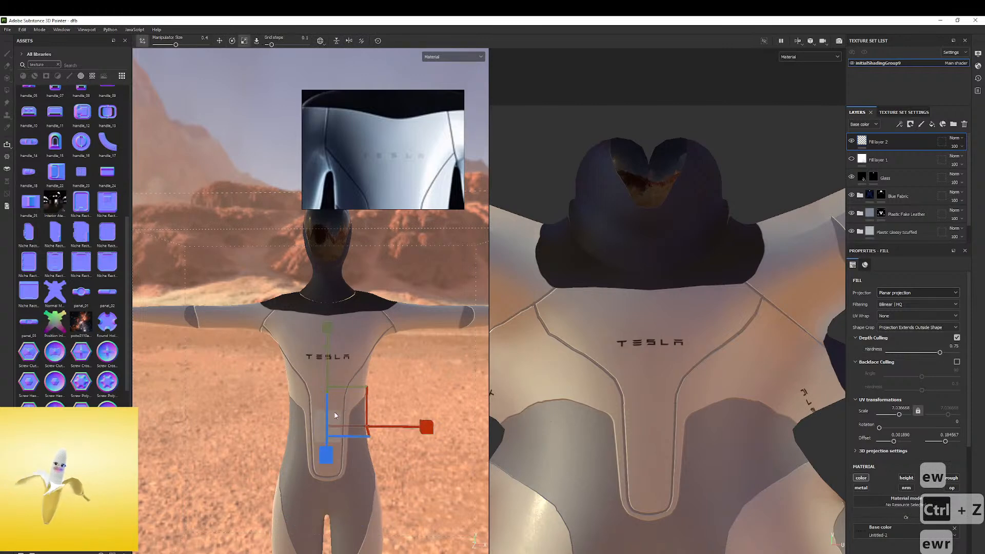
{"action": "key", "text": "w"}
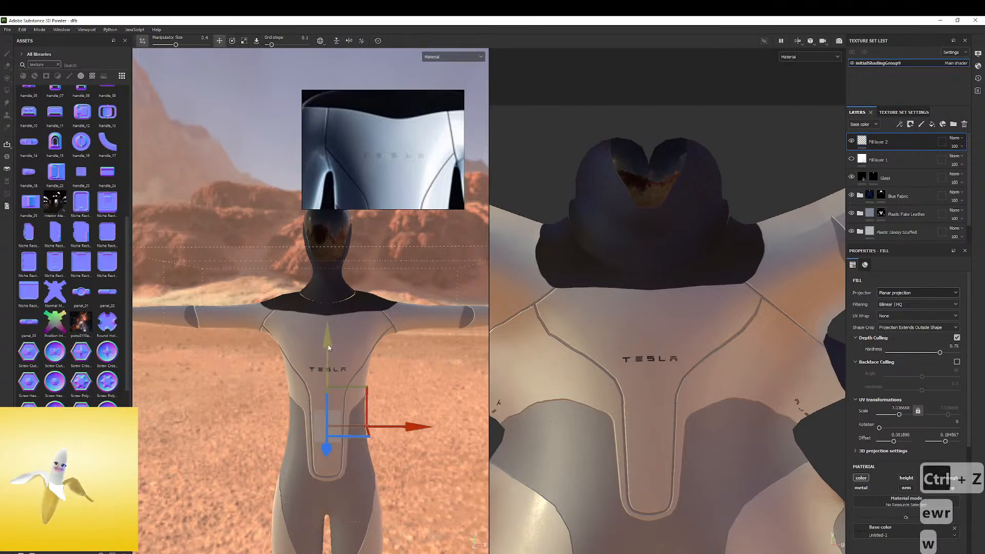
{"action": "left_click_drag", "start_coordinate": [330, 343], "coordinate": [333, 338]}
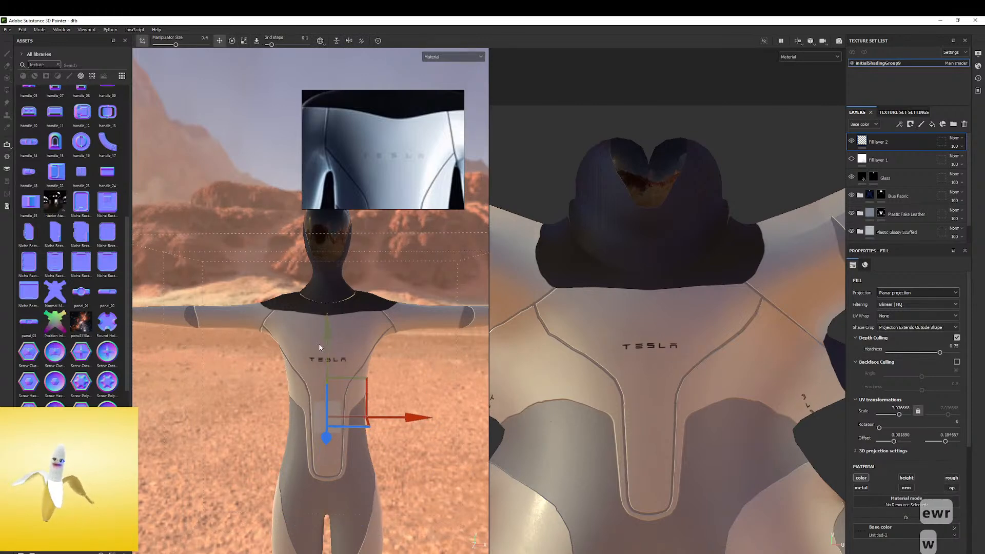
Examine the wordmark's size and placement on the chest against the reference photo, toggling the fill layer's visibility
{"action": "right_click_drag", "start_coordinate": [324, 344], "coordinate": [338, 375], "text": "alt"}
{"action": "middle_click_drag", "start_coordinate": [337, 375], "coordinate": [300, 303], "text": "alt"}
{"action": "right_click_drag", "start_coordinate": [300, 303], "coordinate": [387, 142], "text": "shift"}
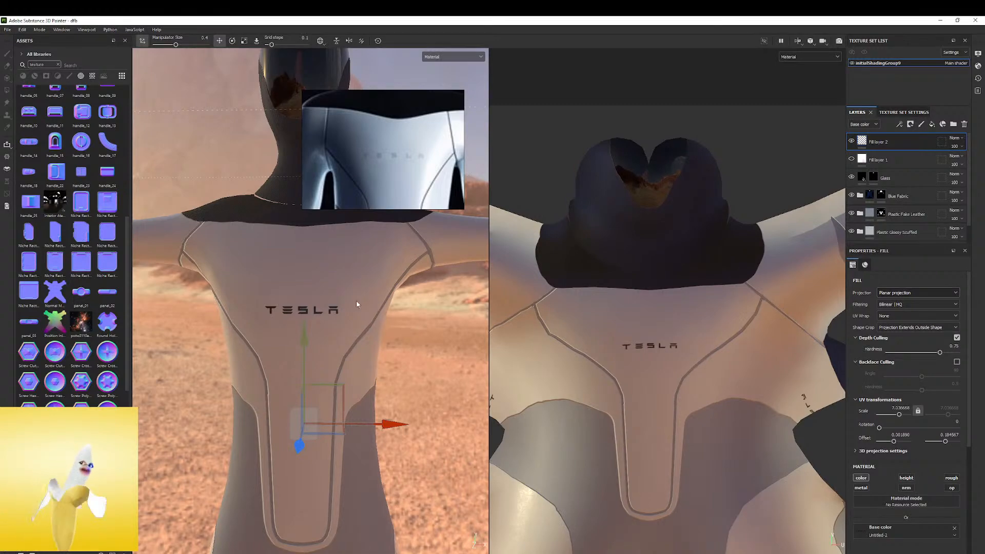
{"action": "mouse_move", "coordinate": [349, 281]}
{"action": "left_mouse_down", "text": "alt"}
{"action": "mouse_move", "coordinate": [305, 284]}
{"action": "mouse_move", "coordinate": [366, 274]}
{"action": "left_mouse_up", "text": "alt"}
{"action": "right_click_drag", "start_coordinate": [395, 139], "coordinate": [460, 112]}
{"action": "left_click_drag", "start_coordinate": [334, 297], "coordinate": [307, 298], "text": "alt"}
{"action": "right_click_drag", "start_coordinate": [307, 298], "coordinate": [308, 322], "text": "shift"}
{"action": "left_click_drag", "start_coordinate": [308, 322], "coordinate": [358, 300], "text": "alt"}
{"action": "right_click_drag", "start_coordinate": [358, 300], "coordinate": [358, 299], "text": "shift"}
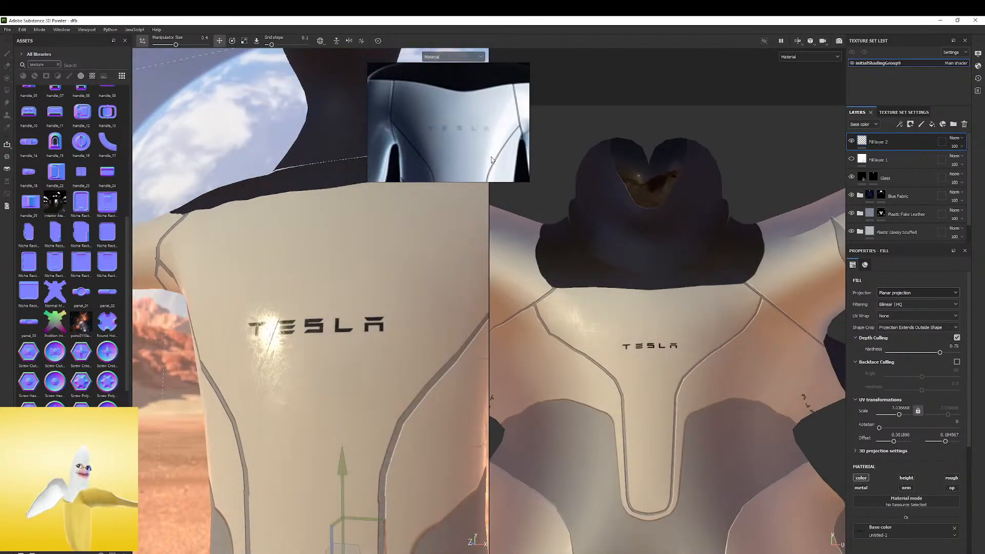
{"action": "left_click", "coordinate": [852, 141]}
{"action": "left_click", "coordinate": [852, 141]}
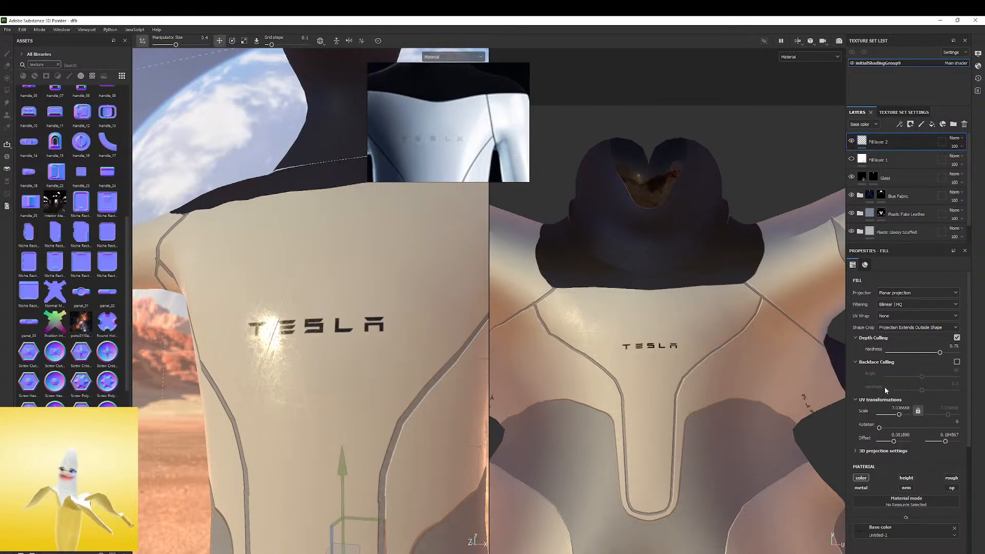
Add a black mask to the wordmark's fill layer to hide the mirrored copy on the back and activate the paint brush
{"action": "left_click_drag", "start_coordinate": [418, 307], "coordinate": [325, 327], "text": "alt"}
{"action": "right_click_drag", "start_coordinate": [325, 326], "coordinate": [300, 331], "text": "shift"}
{"action": "right_click", "coordinate": [866, 143]}
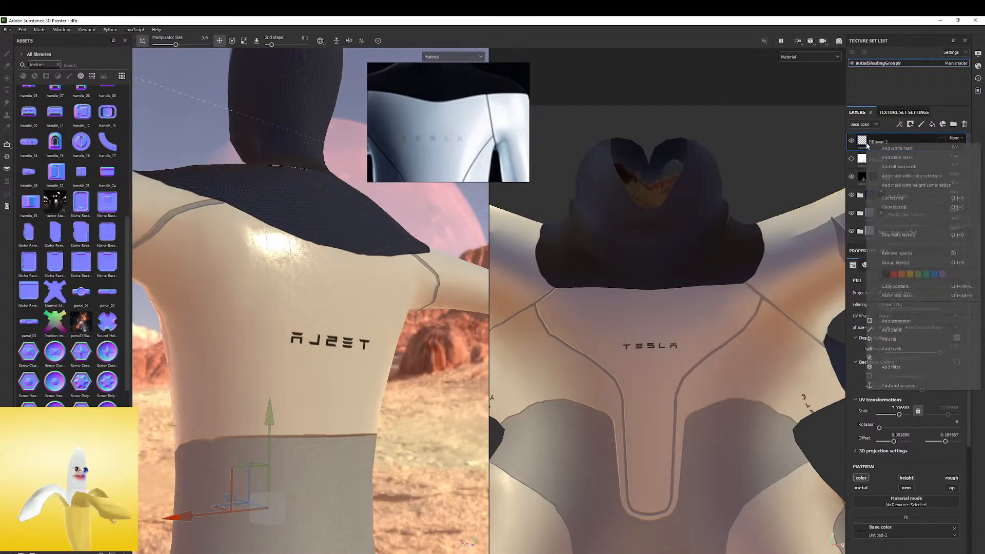
{"action": "left_click", "coordinate": [891, 157]}
{"action": "key", "text": "1"}
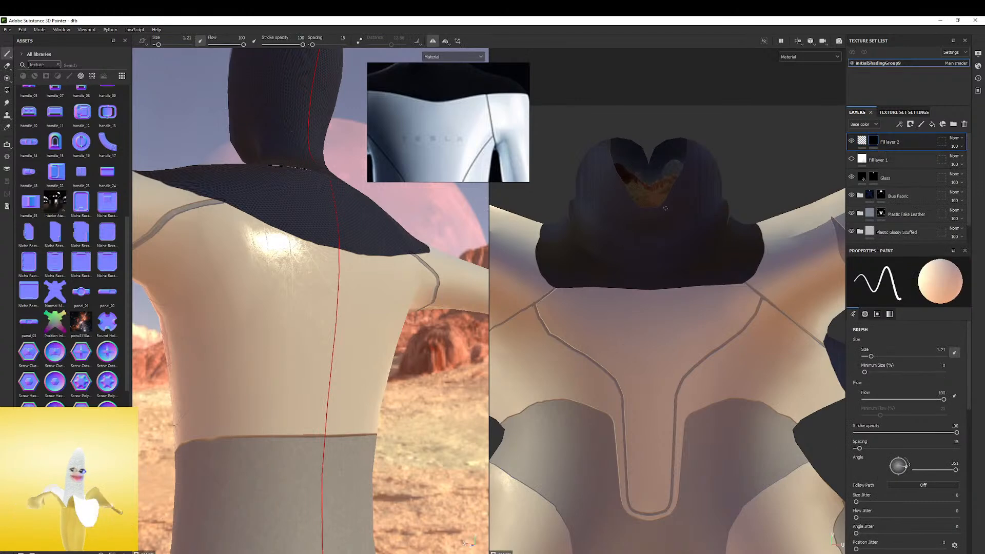
Try painting the mask over the wordmark area on the robot's back and undo the test strokes
{"action": "left_click_drag", "start_coordinate": [281, 329], "coordinate": [341, 317], "text": "alt"}
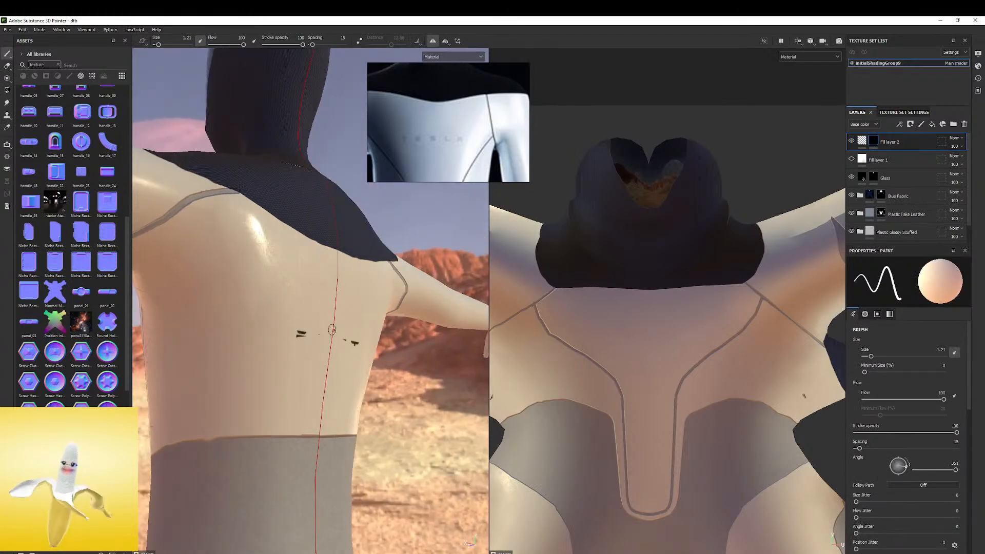
{"action": "key", "text": "ctrl+z"}
{"action": "key", "text": "ctrl+z"}
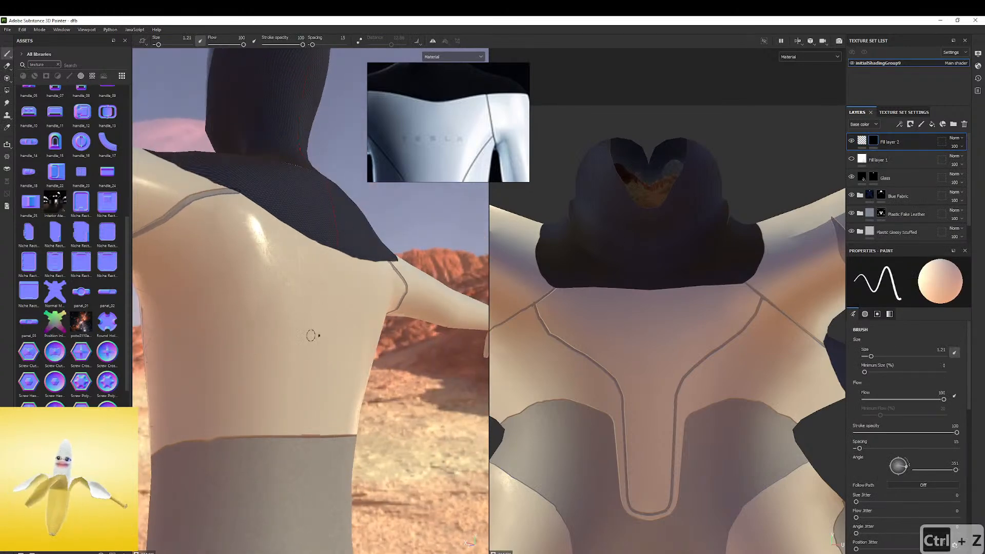
{"action": "mouse_move", "coordinate": [330, 339]}
{"action": "left_mouse_down", "text": "alt"}
{"action": "mouse_move", "coordinate": [367, 294]}
{"action": "mouse_move", "coordinate": [349, 325]}
{"action": "mouse_move", "coordinate": [329, 300]}
{"action": "left_mouse_up", "text": "alt"}
{"action": "key", "text": "ctrl+z"}
Enlarge the brush to 12.25 and paint the layer mask over the chest to reveal only the front wordmark
{"action": "mouse_move", "coordinate": [340, 319]}
{"action": "left_mouse_down"}
{"action": "mouse_move", "coordinate": [161, 348]}
{"action": "mouse_move", "coordinate": [298, 307]}
{"action": "mouse_move", "coordinate": [562, 264]}
{"action": "mouse_move", "coordinate": [390, 302]}
{"action": "mouse_move", "coordinate": [329, 281]}
{"action": "left_mouse_up"}
{"action": "right_click_drag", "start_coordinate": [328, 281], "coordinate": [340, 294], "text": "shift"}
{"action": "scroll", "coordinate": [433, 147], "scroll_direction": "up", "scroll_amount": 5}
{"action": "scroll", "coordinate": [433, 148], "scroll_direction": "down", "scroll_amount": 2}
{"action": "middle_click_drag", "start_coordinate": [435, 146], "coordinate": [468, 136]}
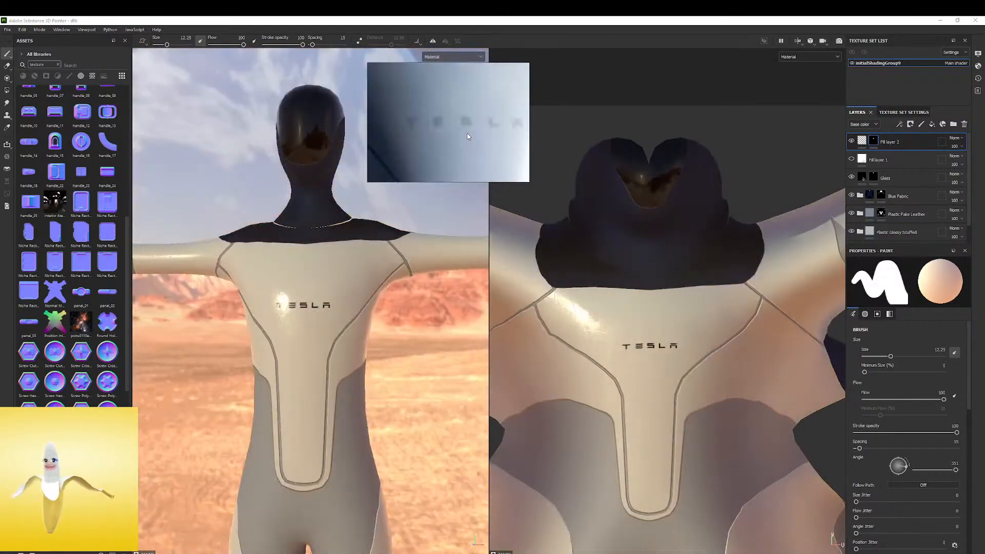
Examine the wordmark on the chest up close against the reference photo under different lighting angles
{"action": "right_click_drag", "start_coordinate": [332, 293], "coordinate": [285, 302], "text": "shift"}
{"action": "scroll", "coordinate": [286, 301], "scroll_direction": "up", "scroll_amount": 3}
{"action": "scroll", "coordinate": [462, 118], "scroll_direction": "down", "scroll_amount": 1}
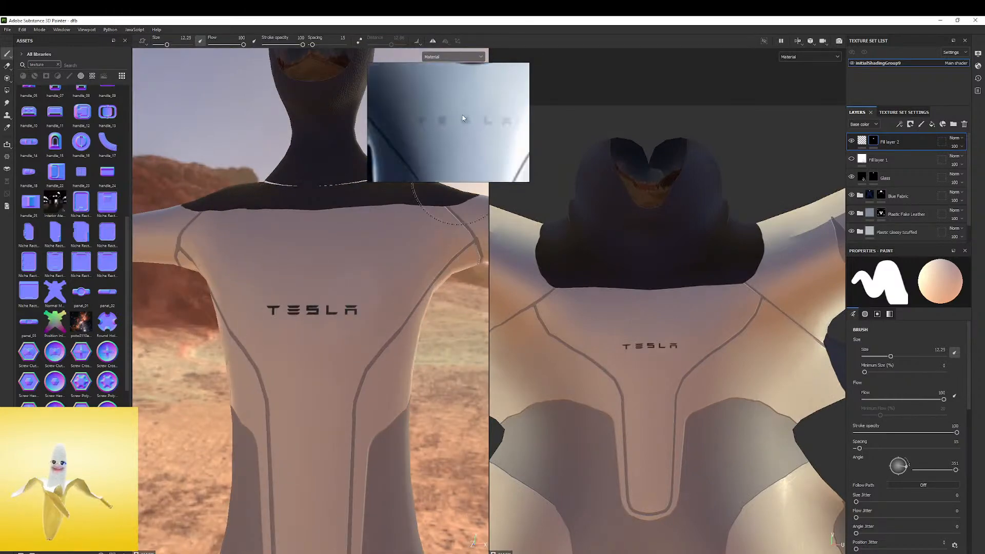
{"action": "right_click_drag", "start_coordinate": [322, 262], "coordinate": [267, 322], "text": "shift"}
{"action": "scroll", "coordinate": [286, 312], "scroll_direction": "up", "scroll_amount": 4}
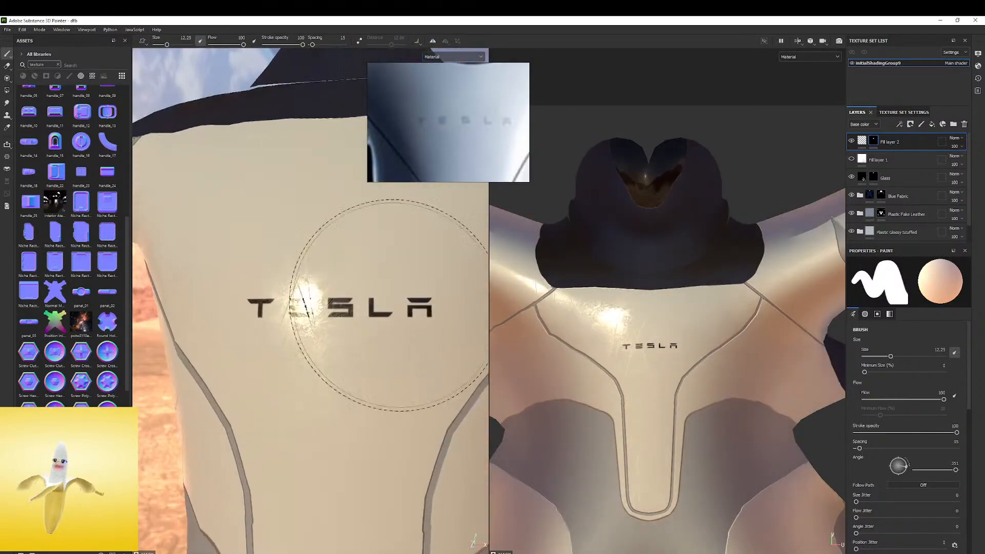
{"action": "left_click_drag", "start_coordinate": [463, 294], "coordinate": [383, 301], "text": "alt"}
{"action": "right_click_drag", "start_coordinate": [382, 301], "coordinate": [387, 291], "text": "shift"}
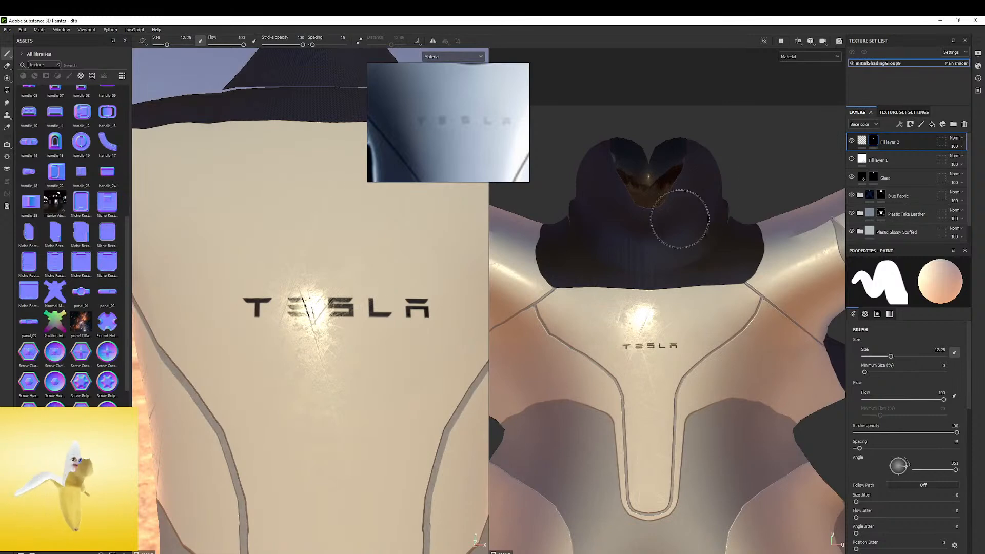
Enable the metallic channel on the wordmark's fill layer and assign the Untitled-2 image to it
{"action": "left_click", "coordinate": [867, 142]}
{"action": "left_click", "coordinate": [865, 144]}
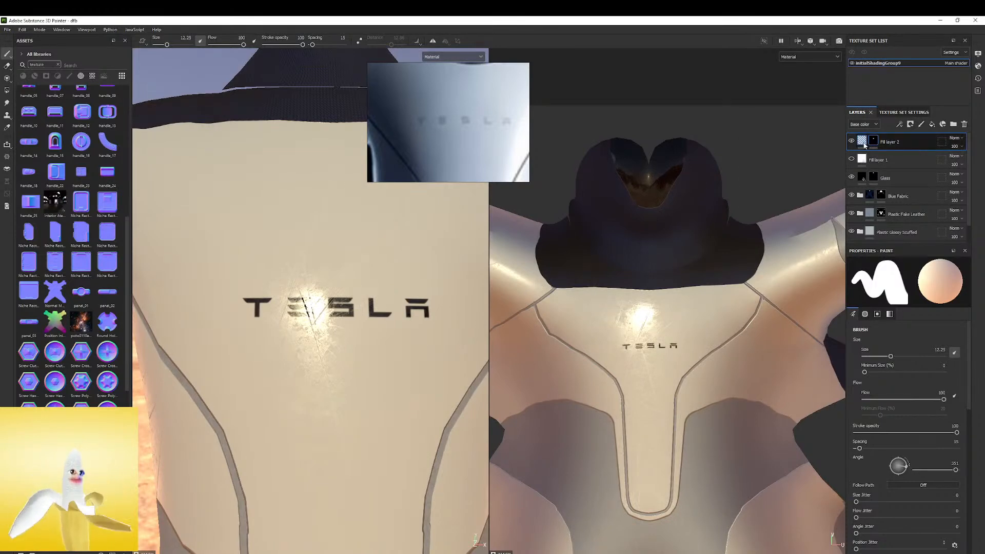
{"action": "left_click", "coordinate": [874, 146]}
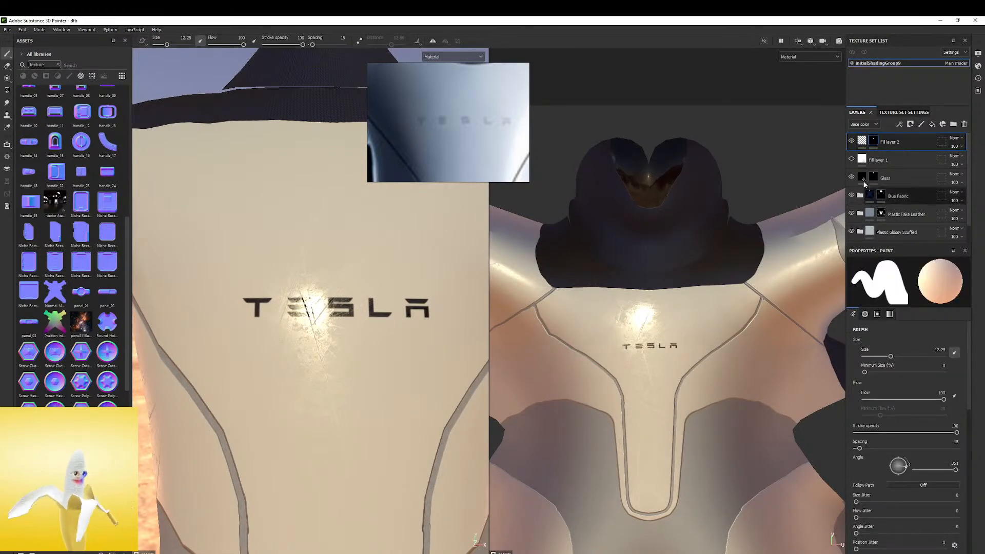
{"action": "left_click", "coordinate": [864, 143]}
{"action": "scroll", "coordinate": [886, 486], "scroll_direction": "down", "scroll_amount": 2}
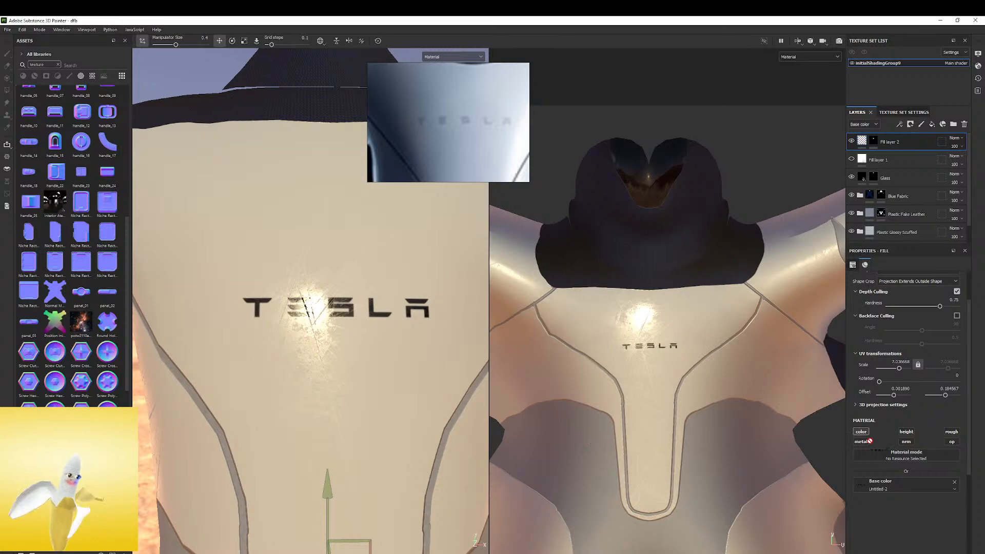
{"action": "left_click", "coordinate": [862, 442]}
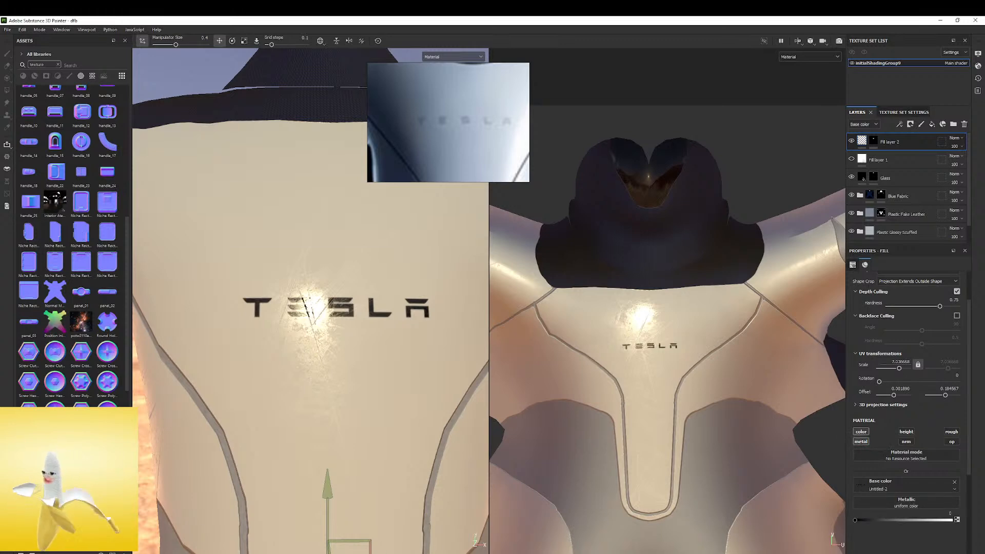
{"action": "left_click_drag", "start_coordinate": [764, 495], "coordinate": [904, 505]}
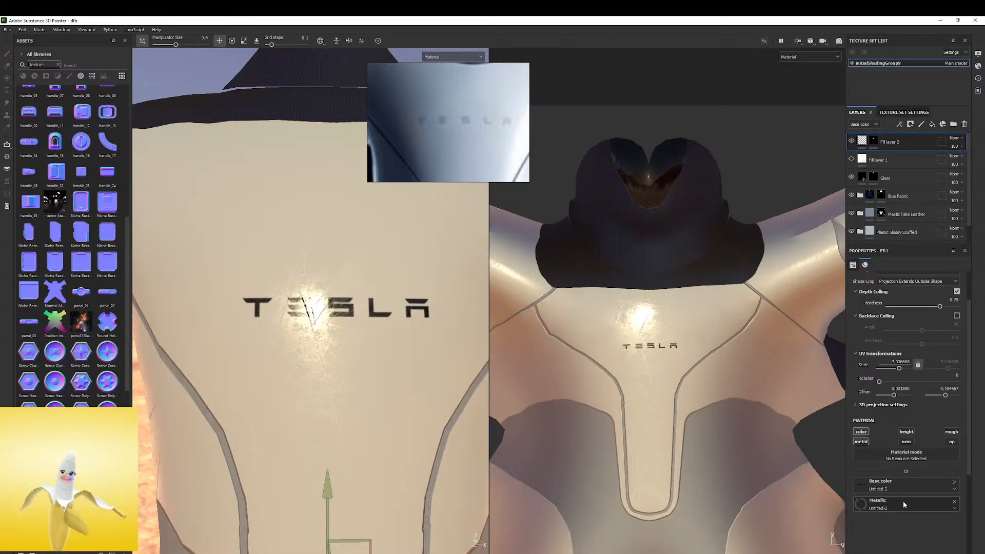
Turn off the wordmark layer's color channel, enable its roughness channel and assign the Untitled-2 image to roughness
{"action": "left_click", "coordinate": [955, 484]}
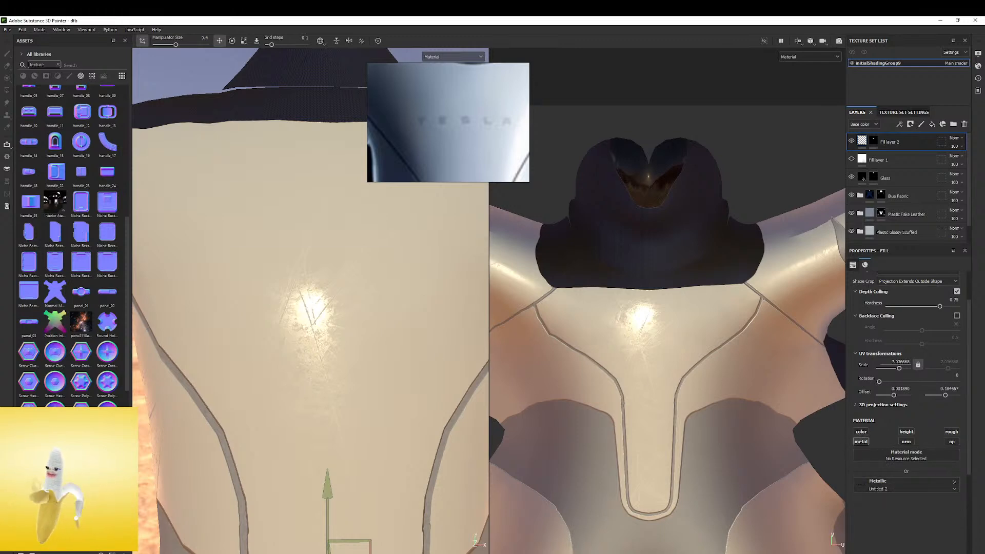
{"action": "left_click", "coordinate": [952, 431]}
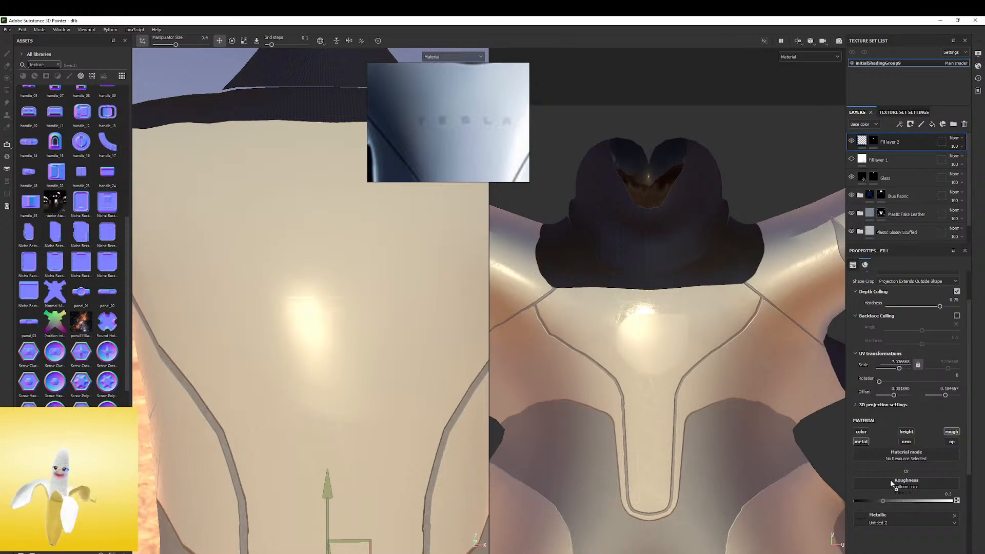
{"action": "left_click_drag", "start_coordinate": [891, 483], "coordinate": [886, 490]}
{"action": "right_click_drag", "start_coordinate": [327, 280], "coordinate": [336, 280], "text": "shift"}
{"action": "scroll", "coordinate": [337, 282], "scroll_direction": "up", "scroll_amount": 3}
{"action": "left_click_drag", "start_coordinate": [340, 303], "coordinate": [361, 334], "text": "alt"}
{"action": "right_click_drag", "start_coordinate": [362, 334], "coordinate": [475, 321], "text": "shift"}
{"action": "right_click_drag", "start_coordinate": [394, 321], "coordinate": [383, 329], "text": "shift"}
Reset the wordmark layer's metallic channel to a uniform 0, then enable the normal channel with the Untitled-2 image
{"action": "left_click", "coordinate": [955, 501]}
{"action": "left_click_drag", "start_coordinate": [886, 520], "coordinate": [781, 517]}
{"action": "mouse_move", "coordinate": [389, 323]}
{"action": "right_mouse_down", "text": "shift"}
{"action": "mouse_move", "coordinate": [417, 314]}
{"action": "mouse_move", "coordinate": [385, 315]}
{"action": "mouse_move", "coordinate": [394, 315]}
{"action": "right_mouse_up", "text": "shift"}
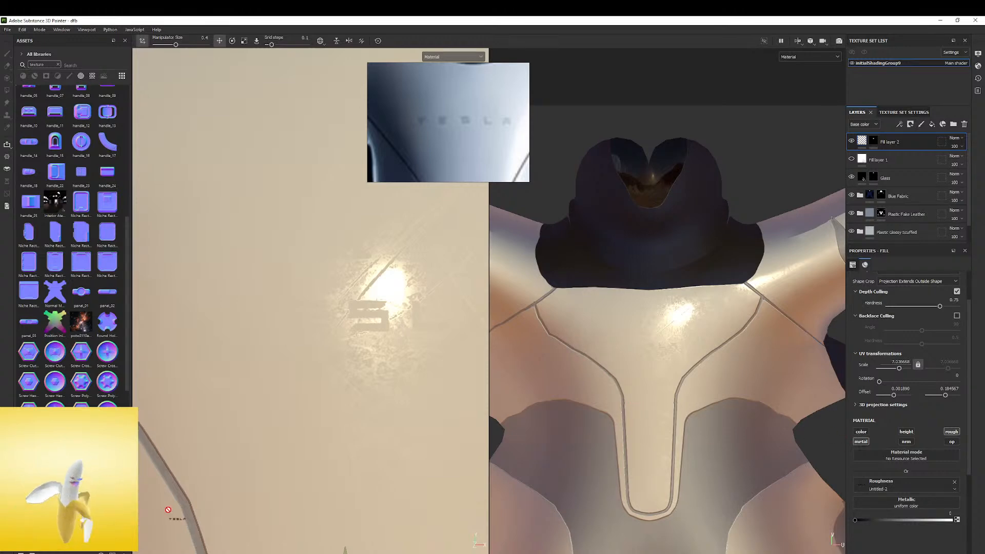
{"action": "left_click", "coordinate": [907, 441]}
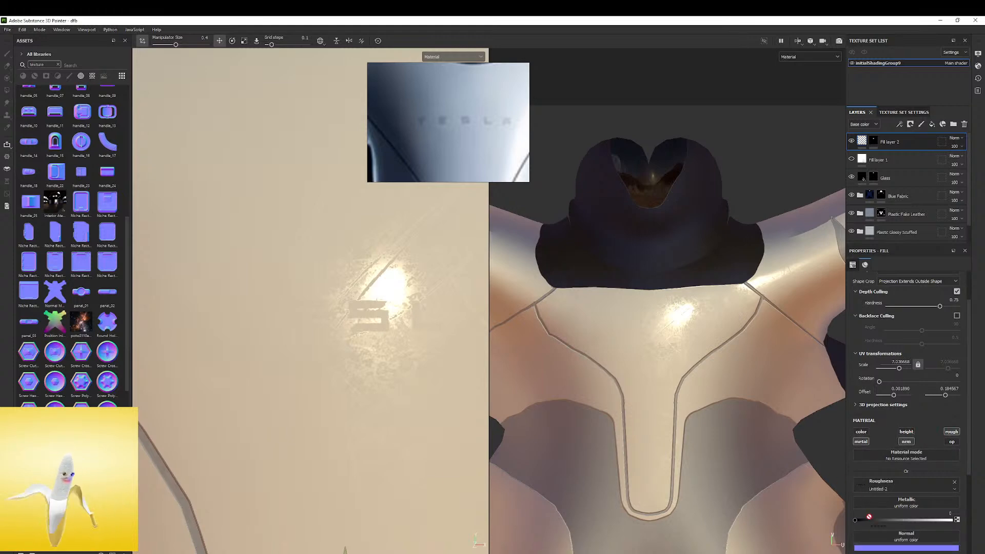
{"action": "left_click_drag", "start_coordinate": [900, 538], "coordinate": [902, 538]}
Examine how the colorless wordmark catches the light on the chest from several angles and distances
{"action": "left_click_drag", "start_coordinate": [254, 294], "coordinate": [346, 301], "text": "alt"}
{"action": "right_click_drag", "start_coordinate": [346, 301], "coordinate": [282, 303], "text": "shift"}
{"action": "left_click_drag", "start_coordinate": [282, 303], "coordinate": [211, 313], "text": "alt"}
{"action": "right_click_drag", "start_coordinate": [211, 313], "coordinate": [328, 252], "text": "shift"}
{"action": "left_click_drag", "start_coordinate": [328, 251], "coordinate": [359, 250], "text": "alt"}
{"action": "right_click_drag", "start_coordinate": [359, 250], "coordinate": [373, 266], "text": "shift"}
{"action": "scroll", "coordinate": [331, 283], "scroll_direction": "up", "scroll_amount": 4}
{"action": "left_click_drag", "start_coordinate": [331, 283], "coordinate": [357, 259], "text": "alt"}
{"action": "mouse_move", "coordinate": [364, 265]}
{"action": "right_mouse_down", "text": "shift"}
{"action": "mouse_move", "coordinate": [386, 266]}
{"action": "mouse_move", "coordinate": [359, 280]}
{"action": "mouse_move", "coordinate": [369, 281]}
{"action": "right_mouse_up", "text": "shift"}
{"action": "scroll", "coordinate": [359, 277], "scroll_direction": "down", "scroll_amount": 4}
{"action": "left_click_drag", "start_coordinate": [321, 261], "coordinate": [272, 256], "text": "alt"}
{"action": "right_click_drag", "start_coordinate": [272, 255], "coordinate": [360, 256], "text": "shift"}
{"action": "left_click_drag", "start_coordinate": [360, 256], "coordinate": [379, 241], "text": "alt"}
{"action": "right_click_drag", "start_coordinate": [379, 241], "coordinate": [390, 238], "text": "shift"}
{"action": "mouse_move", "coordinate": [390, 238]}
{"action": "left_mouse_down", "text": "alt"}
{"action": "mouse_move", "coordinate": [422, 303]}
{"action": "mouse_move", "coordinate": [391, 248]}
{"action": "left_mouse_up", "text": "alt"}
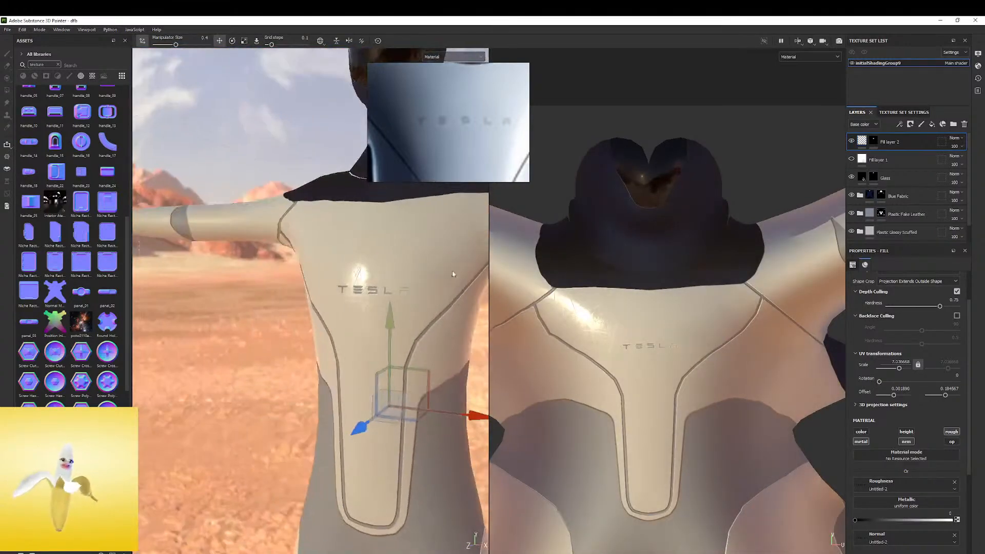
Turn the wordmark layer's color channel back on and inspect the lettering up close
{"action": "left_click", "coordinate": [867, 432]}
{"action": "right_click_drag", "start_coordinate": [451, 310], "coordinate": [393, 288], "text": "shift"}
{"action": "scroll", "coordinate": [390, 287], "scroll_direction": "up", "scroll_amount": 6}
{"action": "left_click_drag", "start_coordinate": [414, 262], "coordinate": [290, 252], "text": "alt"}
{"action": "right_click_drag", "start_coordinate": [291, 252], "coordinate": [261, 279], "text": "shift"}
{"action": "middle_click_drag", "start_coordinate": [261, 279], "coordinate": [363, 262], "text": "alt"}
{"action": "scroll", "coordinate": [919, 327], "scroll_direction": "up", "scroll_amount": 2}
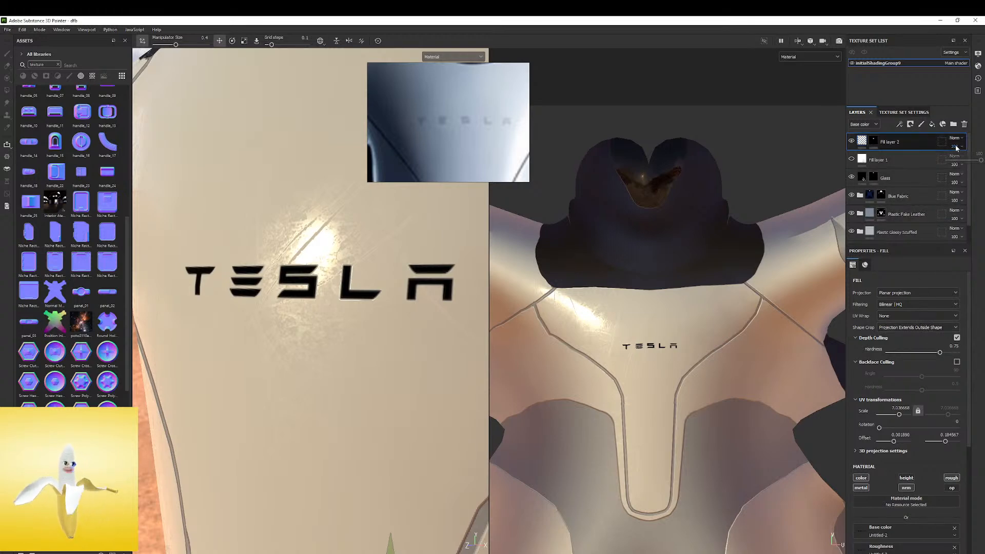
Try lowering the wordmark layer's opacity, then undo the opacity and color channel changes
{"action": "left_click_drag", "start_coordinate": [968, 159], "coordinate": [948, 171]}
{"action": "left_click_drag", "start_coordinate": [379, 300], "coordinate": [324, 277], "text": "alt"}
{"action": "right_click_drag", "start_coordinate": [323, 277], "coordinate": [396, 263], "text": "shift"}
{"action": "key", "text": "ctrl+z"}
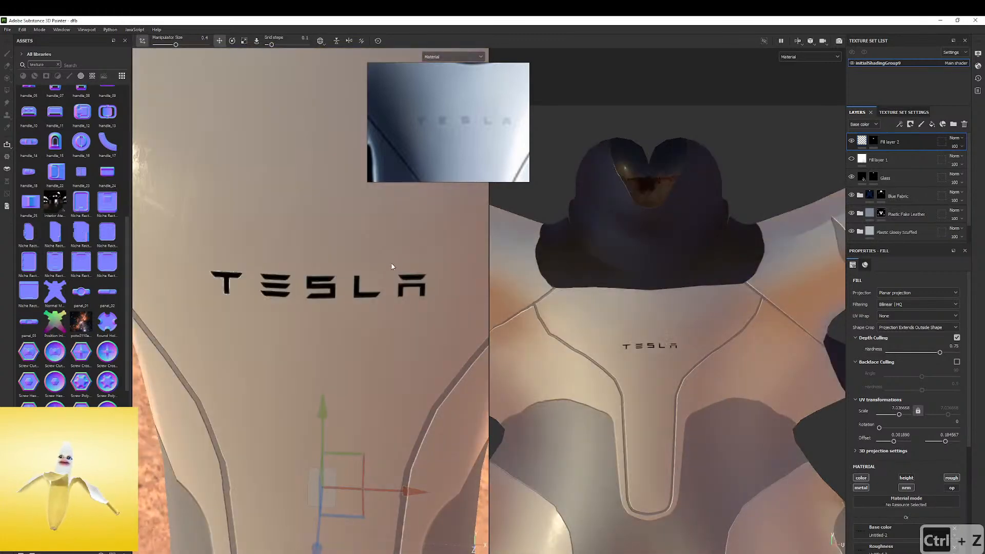
{"action": "left_click_drag", "start_coordinate": [392, 266], "coordinate": [386, 249], "text": "alt"}
{"action": "right_click_drag", "start_coordinate": [386, 249], "coordinate": [318, 269], "text": "alt"}
{"action": "key", "text": "ctrl+z"}
{"action": "middle_click_drag", "start_coordinate": [318, 269], "coordinate": [303, 270], "text": "alt"}
{"action": "left_click_drag", "start_coordinate": [302, 270], "coordinate": [325, 246], "text": "alt"}
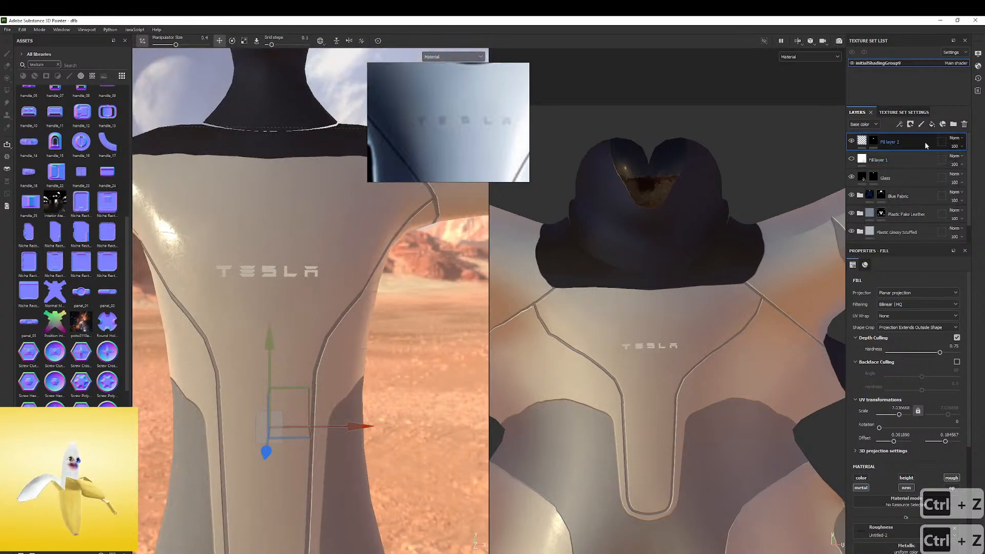
Enable the color channel on the wordmark's fill layer and lower the layer's opacity to 17
{"action": "left_click", "coordinate": [867, 479]}
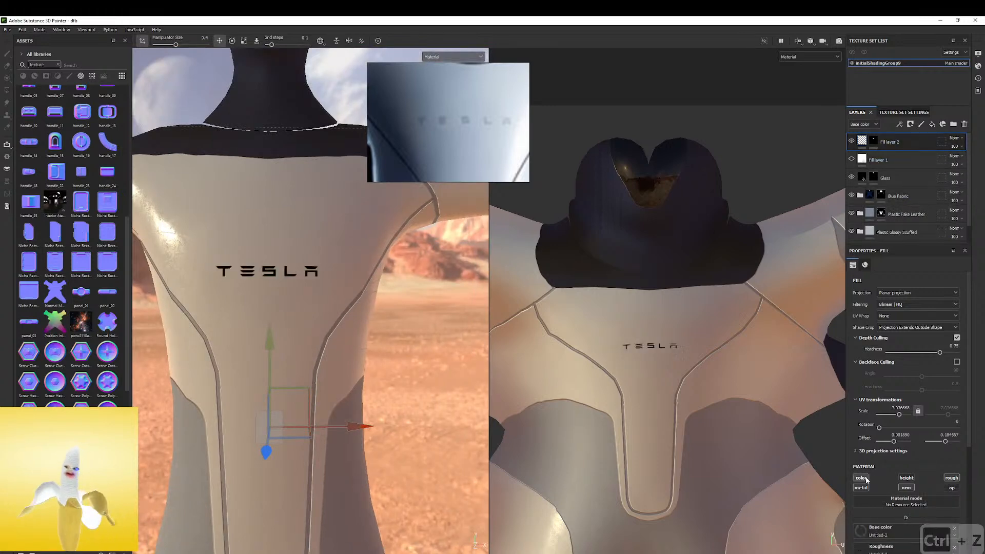
{"action": "left_click_drag", "start_coordinate": [972, 161], "coordinate": [954, 166]}
{"action": "left_click_drag", "start_coordinate": [258, 269], "coordinate": [238, 277], "text": "alt"}
{"action": "mouse_move", "coordinate": [237, 277]}
{"action": "right_mouse_down", "text": "shift"}
{"action": "mouse_move", "coordinate": [288, 263]}
{"action": "mouse_move", "coordinate": [221, 275]}
{"action": "right_mouse_up", "text": "shift"}
{"action": "right_click_drag", "start_coordinate": [418, 260], "coordinate": [390, 201], "text": "shift"}
{"action": "left_click_drag", "start_coordinate": [390, 202], "coordinate": [402, 224], "text": "alt"}
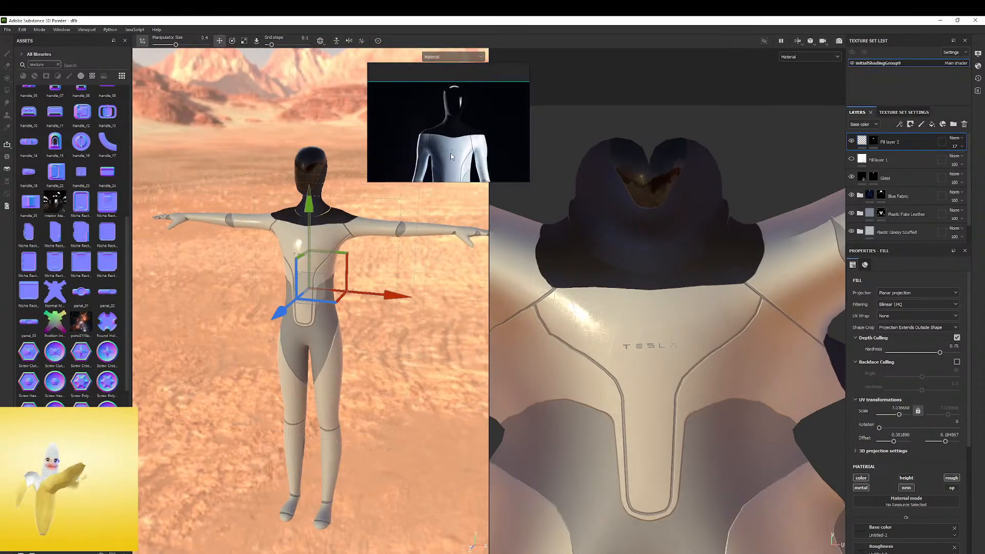
Show the environment assets without the search filter and apply a soft ring studio environment to the scene
{"action": "left_click_drag", "start_coordinate": [390, 267], "coordinate": [410, 252], "text": "alt"}
{"action": "middle_click_drag", "start_coordinate": [328, 247], "coordinate": [405, 285], "text": "alt"}
{"action": "scroll", "coordinate": [66, 206], "scroll_direction": "down", "scroll_amount": 5}
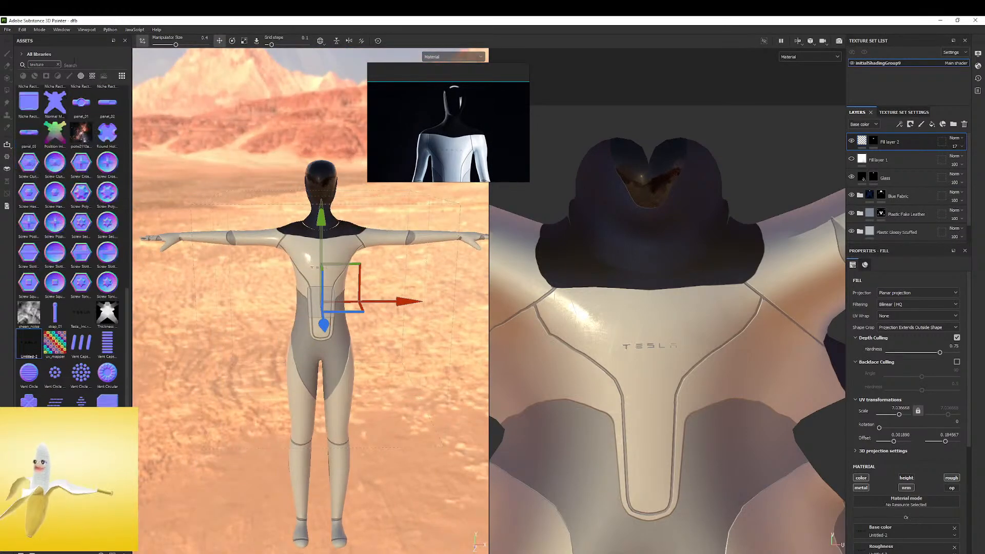
{"action": "left_click", "coordinate": [103, 77]}
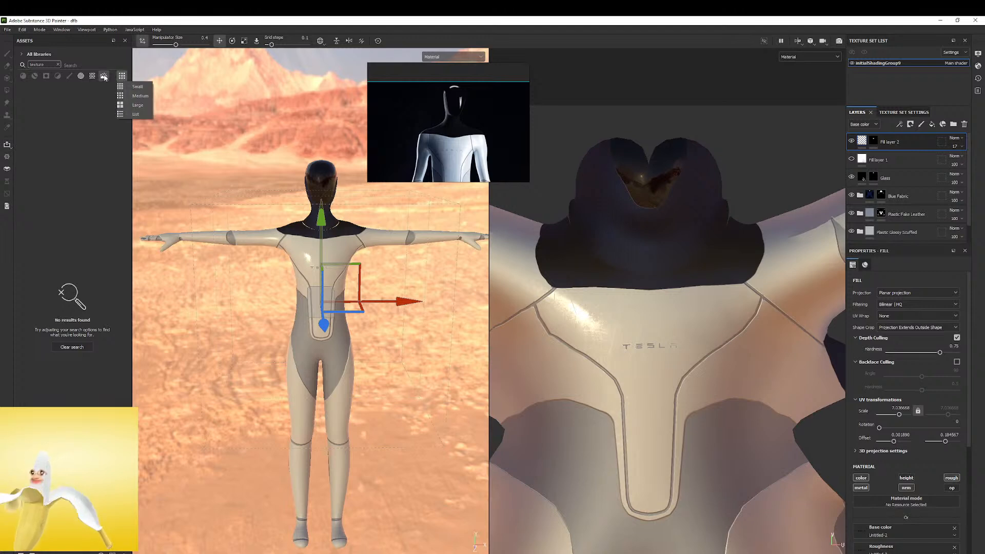
{"action": "left_click", "coordinate": [58, 65]}
{"action": "left_click_drag", "start_coordinate": [81, 218], "coordinate": [192, 158]}
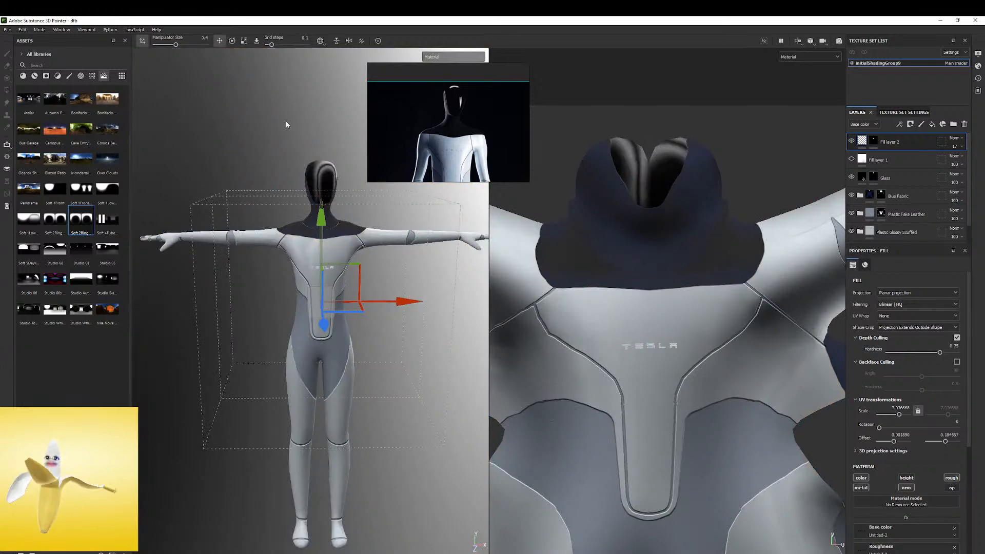
{"action": "right_click_drag", "start_coordinate": [287, 125], "coordinate": [247, 127], "text": "shift"}
{"action": "left_click_drag", "start_coordinate": [368, 138], "coordinate": [336, 236], "text": "alt"}
Select Fill layer 1, check the robot under the new lighting and save the project
{"action": "left_click", "coordinate": [894, 158]}
{"action": "right_click_drag", "start_coordinate": [339, 235], "coordinate": [382, 235], "text": "shift"}
{"action": "left_click_drag", "start_coordinate": [382, 236], "coordinate": [304, 244], "text": "alt"}
{"action": "left_click", "coordinate": [8, 29]}
{"action": "left_click", "coordinate": [33, 95]}
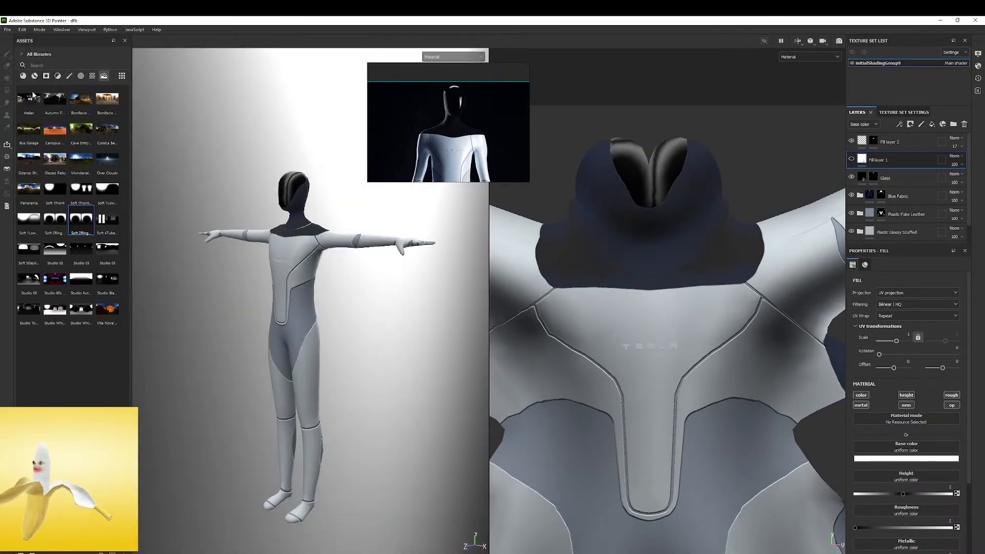
Replace the scene's environment map with Soft 4TubeBank 2BackFlags
{"action": "left_click_drag", "start_coordinate": [280, 238], "coordinate": [303, 234], "text": "alt"}
{"action": "left_click_drag", "start_coordinate": [107, 220], "coordinate": [331, 160]}
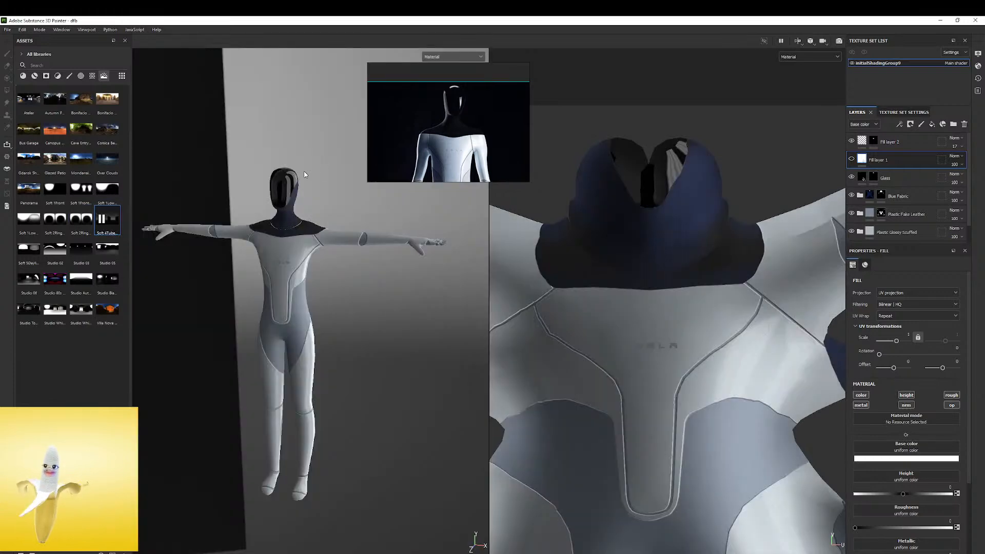
{"action": "right_click_drag", "start_coordinate": [308, 172], "coordinate": [329, 165], "text": "shift"}
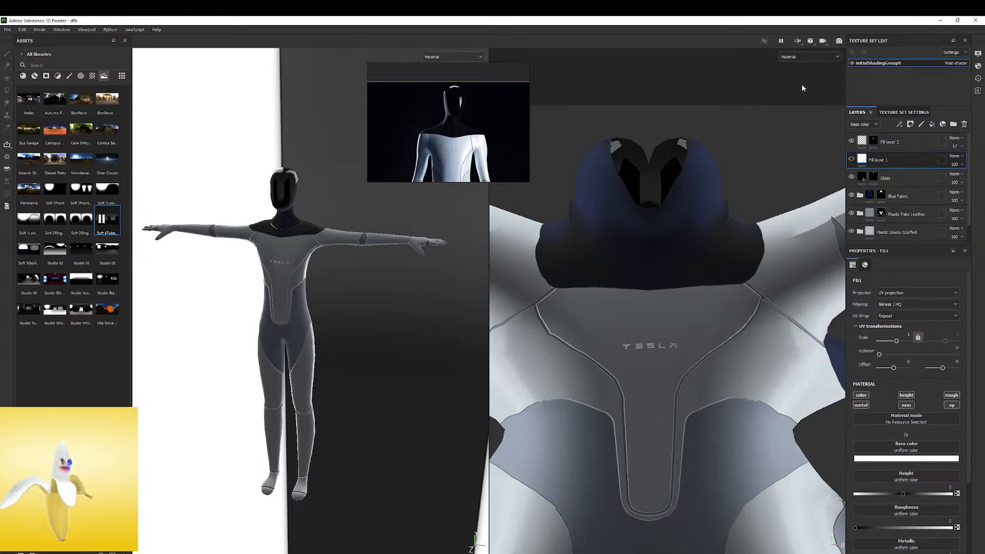
Set the environment opacity to 0 in the display settings and rotate the environment lighting around the robot
{"action": "left_click", "coordinate": [979, 54]}
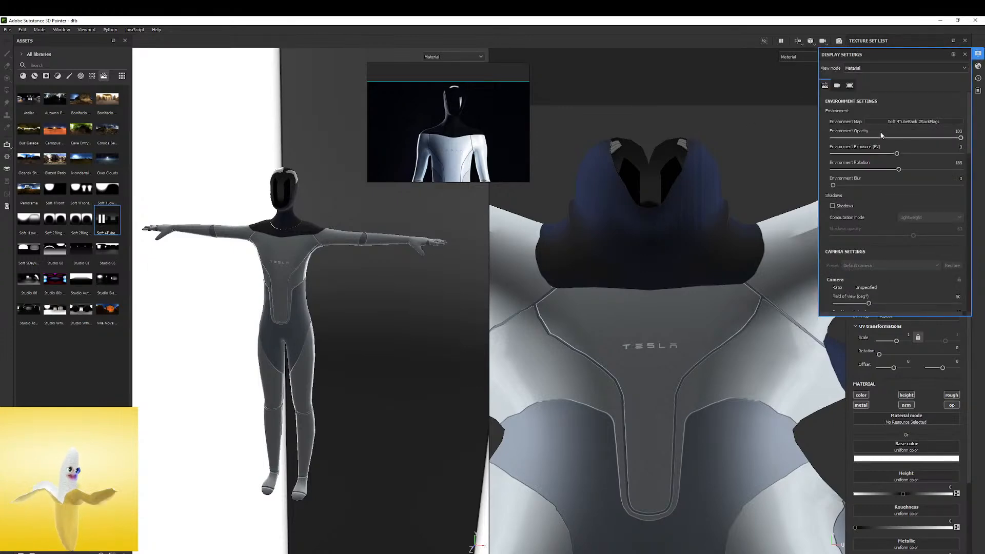
{"action": "left_click_drag", "start_coordinate": [882, 134], "coordinate": [829, 136]}
{"action": "right_click_drag", "start_coordinate": [323, 192], "coordinate": [327, 199], "text": "shift"}
{"action": "mouse_move", "coordinate": [327, 198]}
{"action": "left_mouse_down", "text": "alt"}
{"action": "mouse_move", "coordinate": [413, 185]}
{"action": "mouse_move", "coordinate": [330, 183]}
{"action": "left_mouse_up", "text": "alt"}
{"action": "right_click", "coordinate": [329, 185]}
{"action": "left_click", "coordinate": [310, 160]}
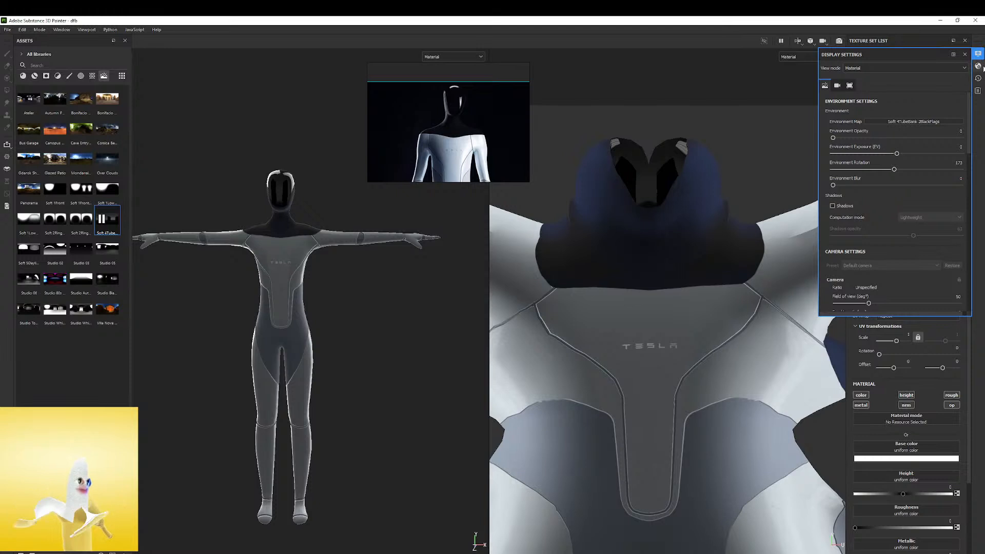
Start an Iray render of the robot, move the reference photo aside and reframe the figure
{"action": "left_click", "coordinate": [979, 66]}
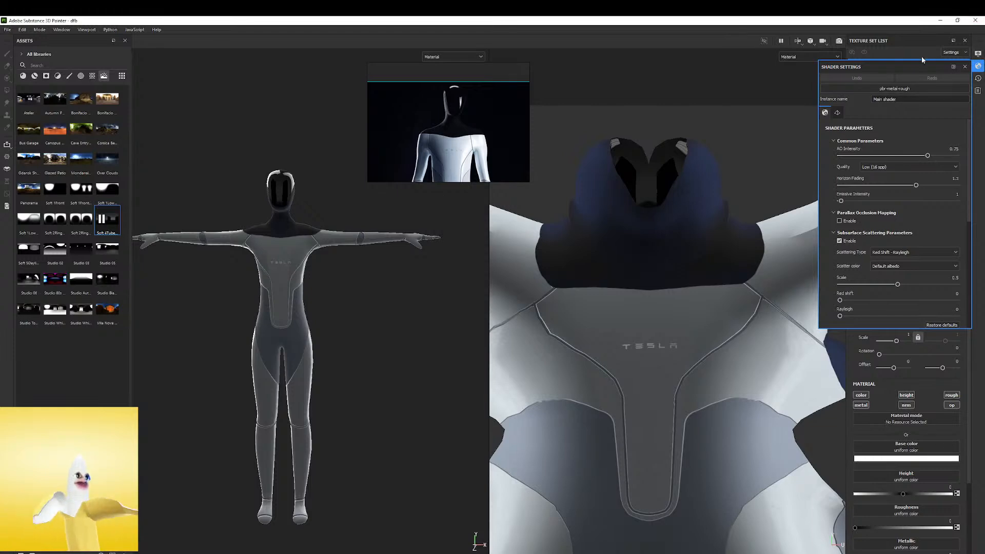
{"action": "left_click", "coordinate": [839, 41]}
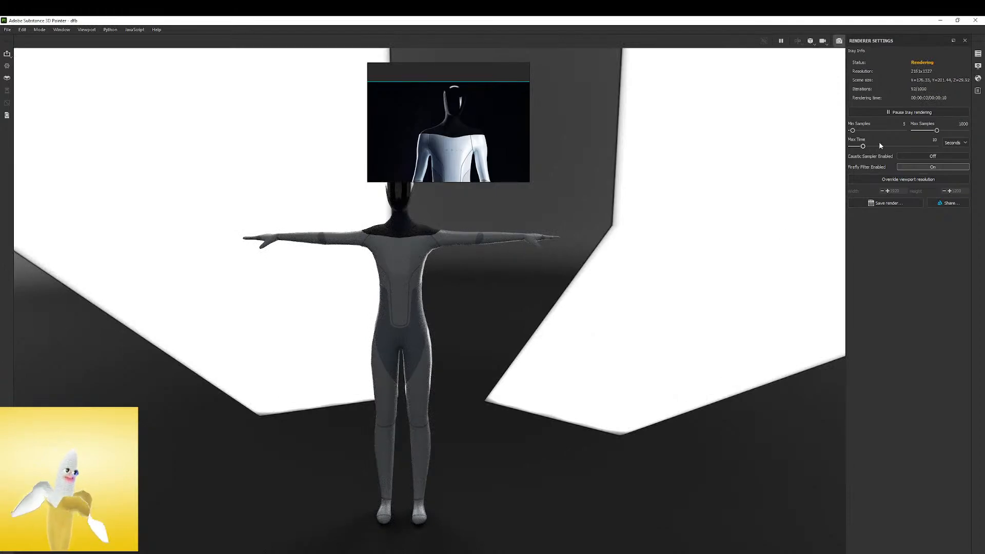
{"action": "left_click_drag", "start_coordinate": [467, 146], "coordinate": [555, 132]}
{"action": "right_click_drag", "start_coordinate": [493, 205], "coordinate": [424, 210], "text": "shift"}
{"action": "right_click_drag", "start_coordinate": [402, 253], "coordinate": [636, 257], "text": "alt"}
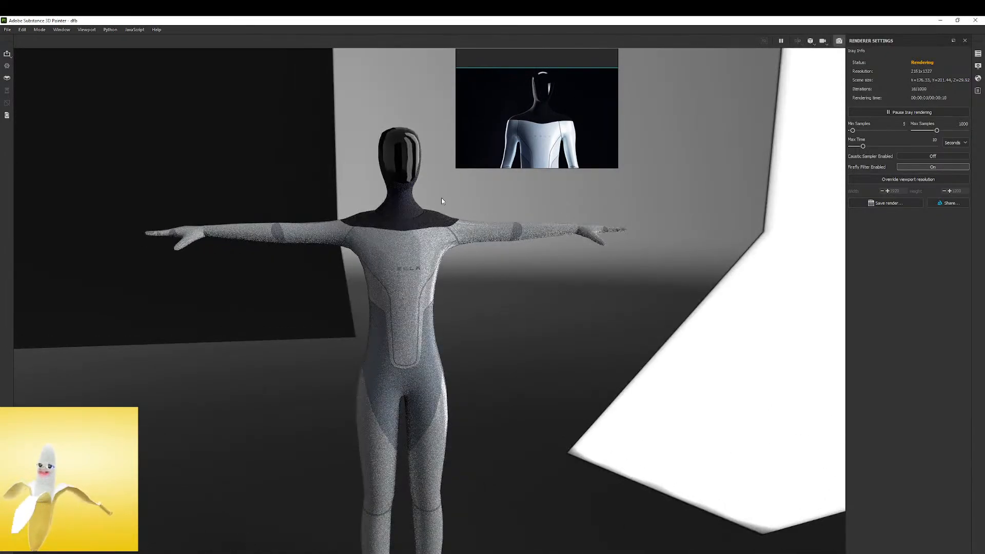
{"action": "middle_click_drag", "start_coordinate": [442, 198], "coordinate": [367, 189], "text": "alt"}
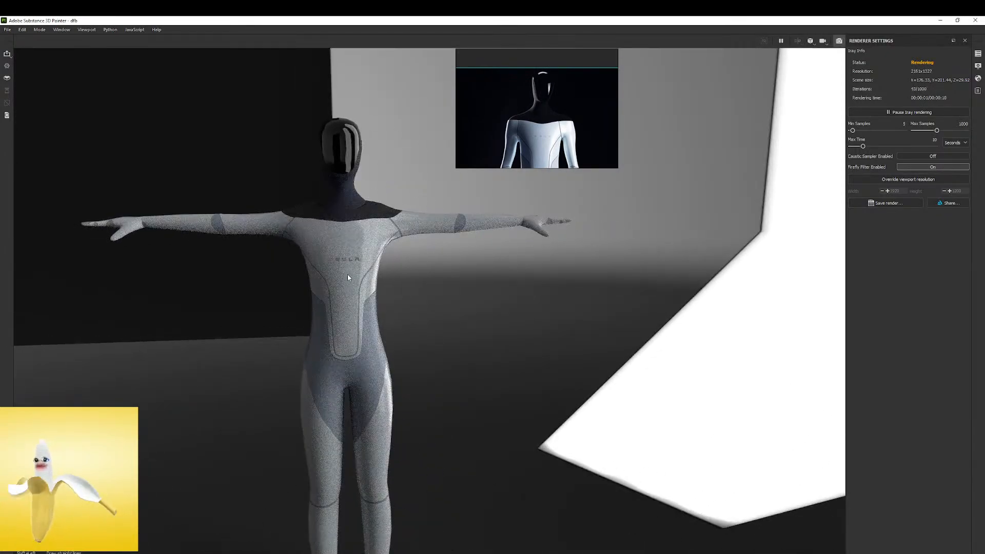
Rotate the environment lighting around the rendered robot, comparing its highlights with the reference photo
{"action": "right_click_drag", "start_coordinate": [365, 223], "coordinate": [338, 222], "text": "shift"}
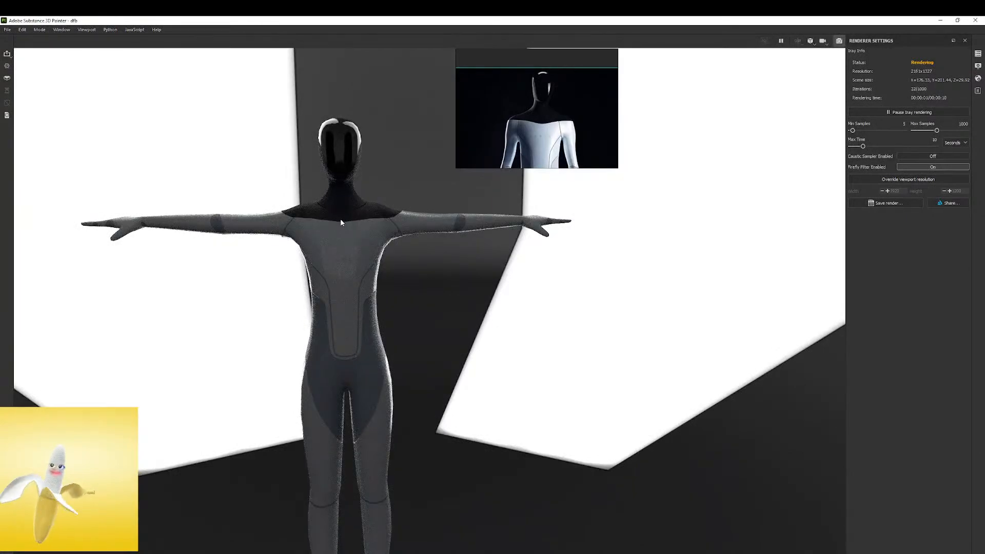
{"action": "left_click_drag", "start_coordinate": [357, 209], "coordinate": [399, 214], "text": "alt"}
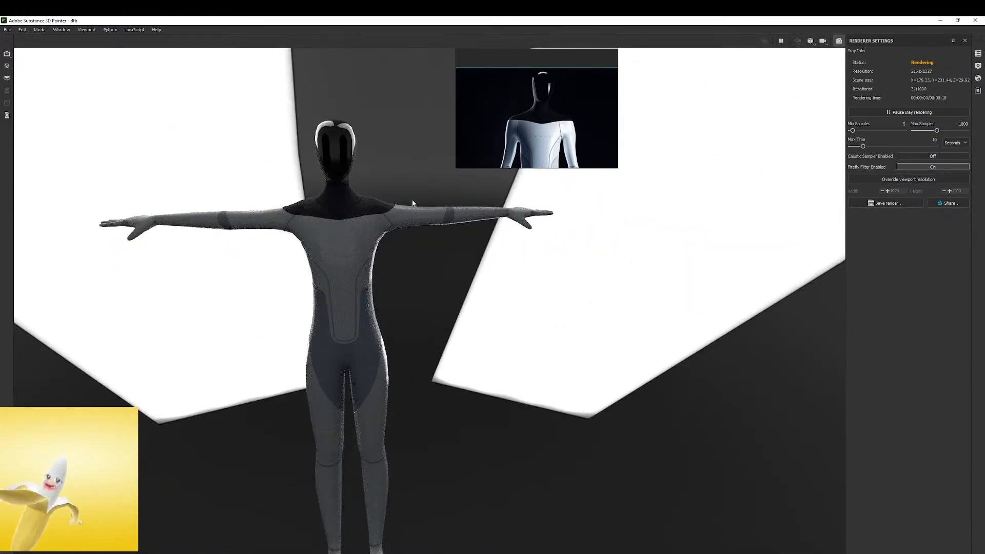
{"action": "right_click_drag", "start_coordinate": [285, 247], "coordinate": [354, 238], "text": "shift"}
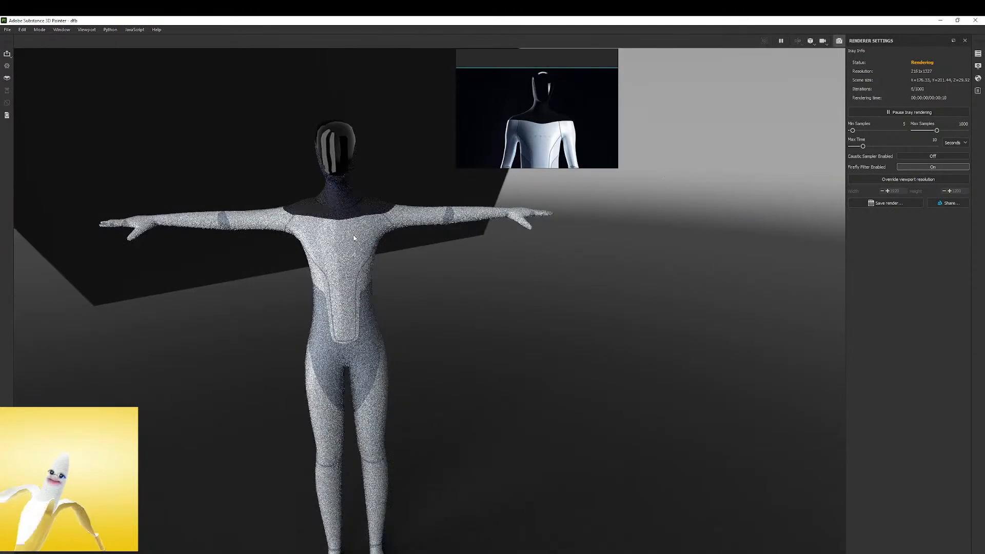
{"action": "right_click_drag", "start_coordinate": [379, 205], "coordinate": [357, 210], "text": "shift"}
{"action": "right_click_drag", "start_coordinate": [283, 249], "coordinate": [280, 258], "text": "alt"}
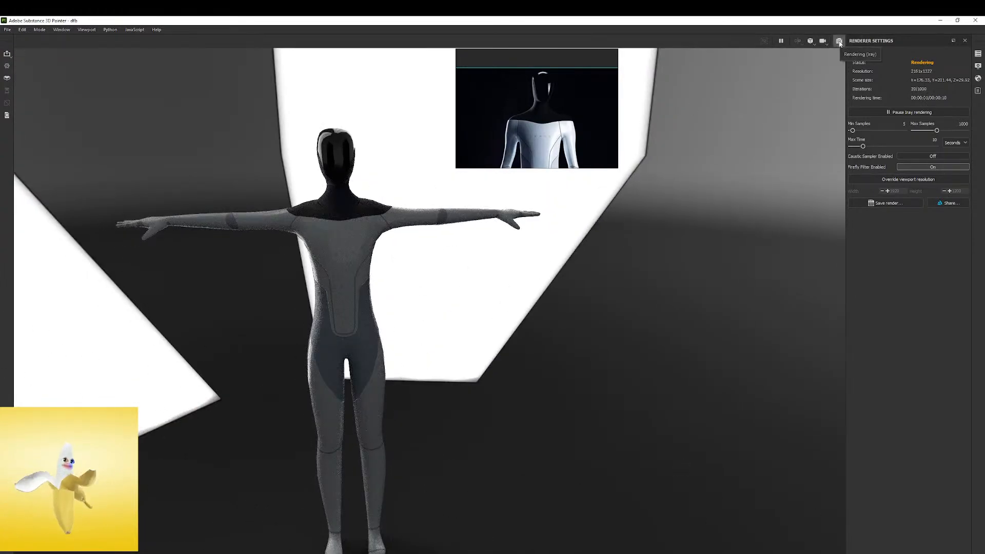
Enable the dome's clear color in the display settings and set it to black (000000) for the render background
{"action": "left_click", "coordinate": [978, 67]}
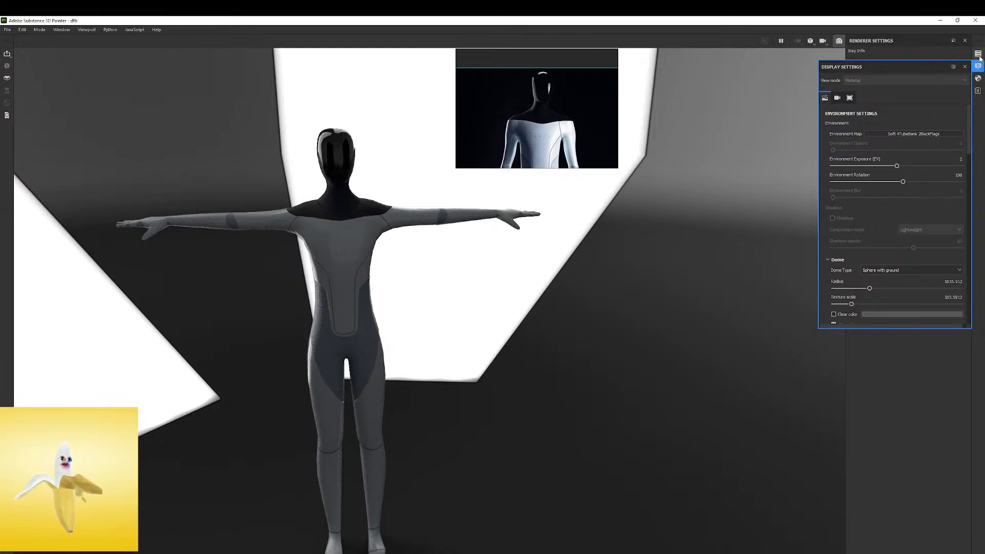
{"action": "left_click", "coordinate": [978, 54]}
{"action": "left_click", "coordinate": [978, 65]}
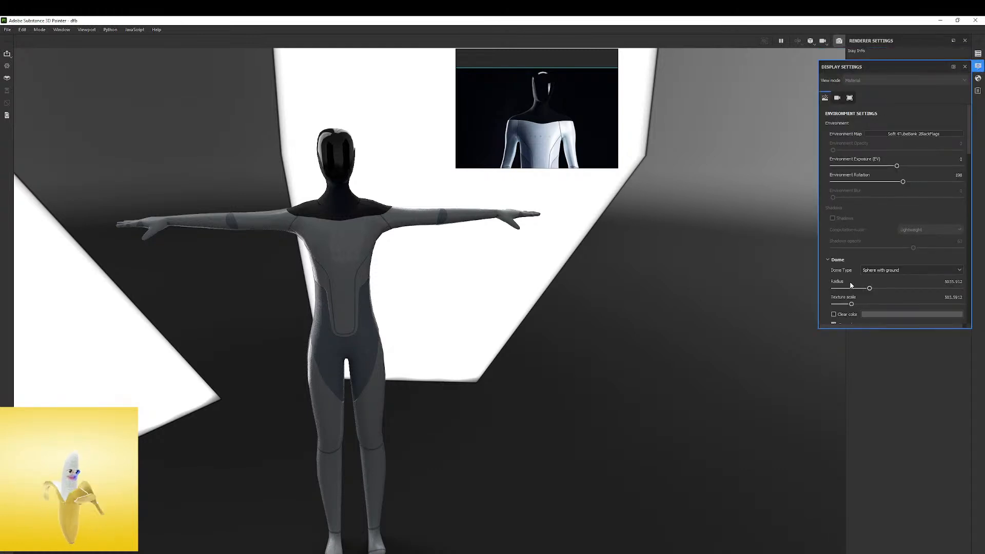
{"action": "scroll", "coordinate": [831, 281], "scroll_direction": "down", "scroll_amount": 3}
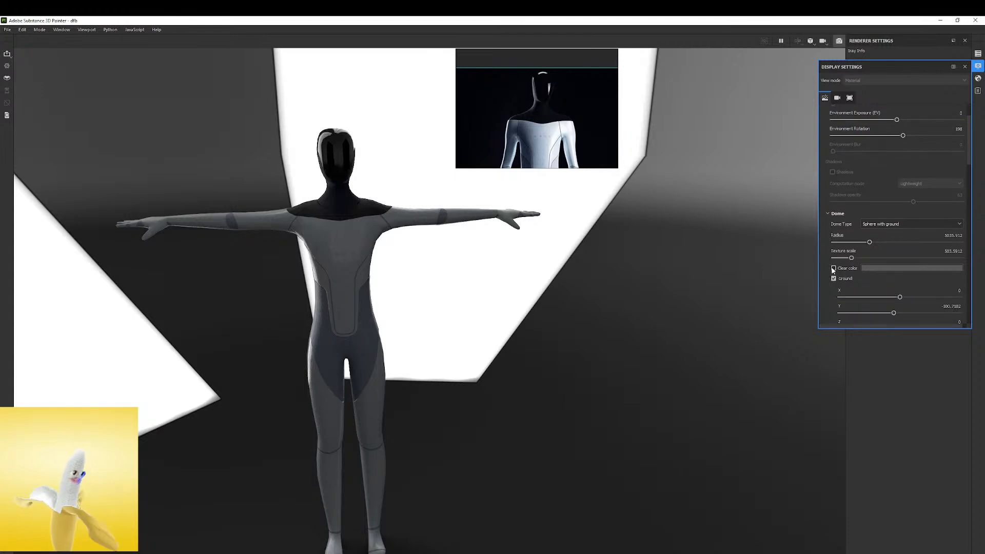
{"action": "left_click", "coordinate": [834, 268]}
{"action": "left_click", "coordinate": [880, 271]}
{"action": "left_click_drag", "start_coordinate": [886, 334], "coordinate": [877, 360]}
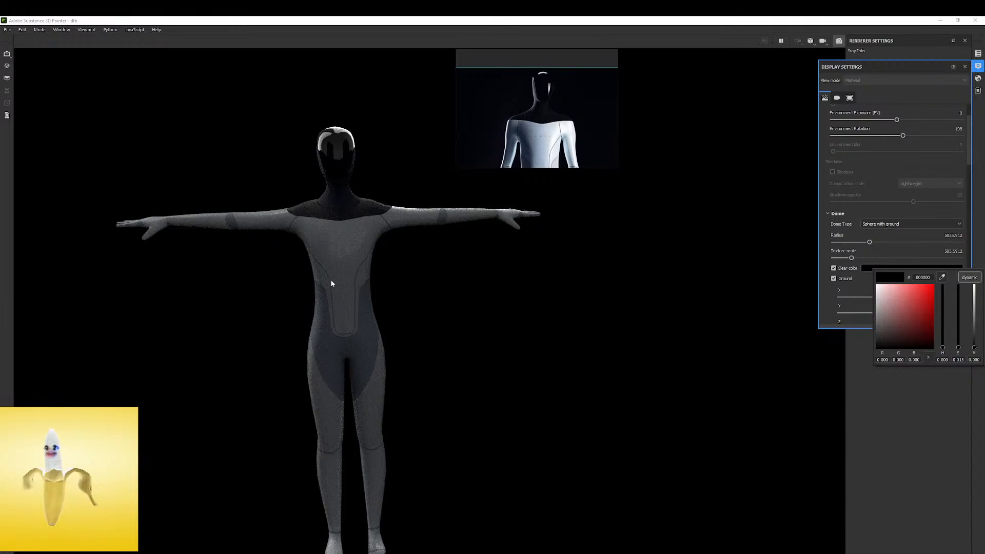
{"action": "left_click", "coordinate": [823, 305]}
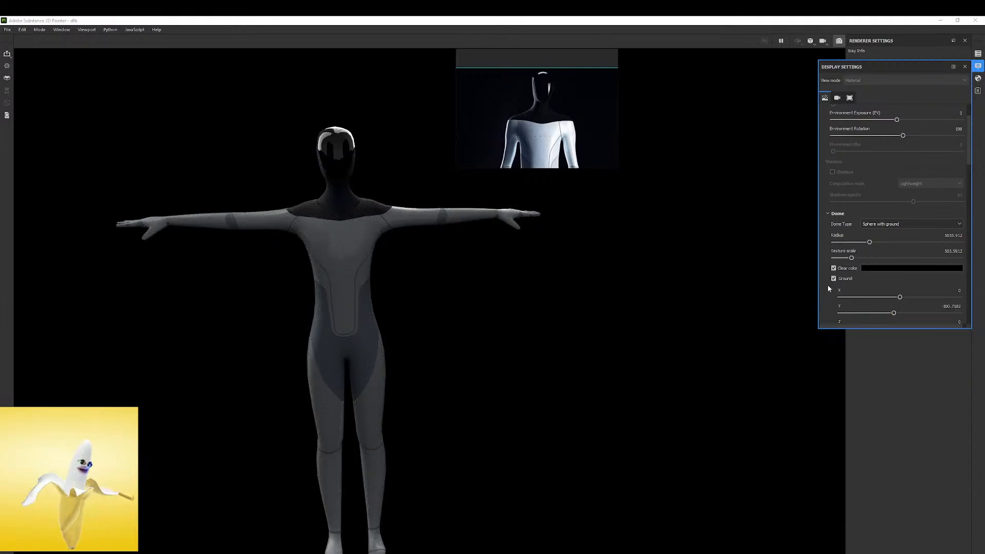
{"action": "scroll", "coordinate": [827, 286], "scroll_direction": "down", "scroll_amount": 1}
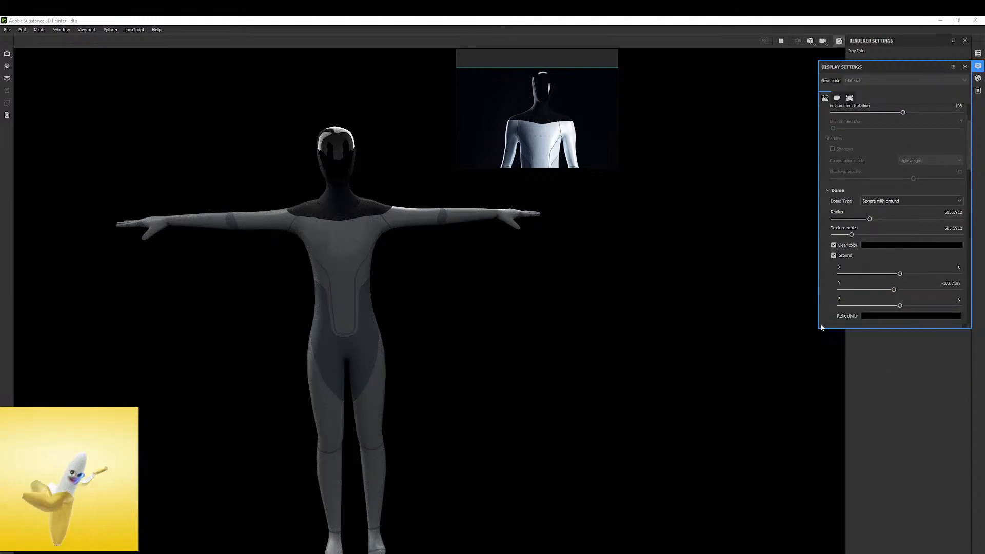
Examine the rendered robot against the black background from several angles while rotating the environment lighting to 191
{"action": "right_click_drag", "start_coordinate": [482, 258], "coordinate": [415, 289], "text": "shift"}
{"action": "left_click_drag", "start_coordinate": [430, 239], "coordinate": [464, 237], "text": "alt"}
{"action": "left_click_drag", "start_coordinate": [215, 242], "coordinate": [418, 229], "text": "alt"}
{"action": "left_click_drag", "start_coordinate": [303, 261], "coordinate": [91, 265], "text": "alt"}
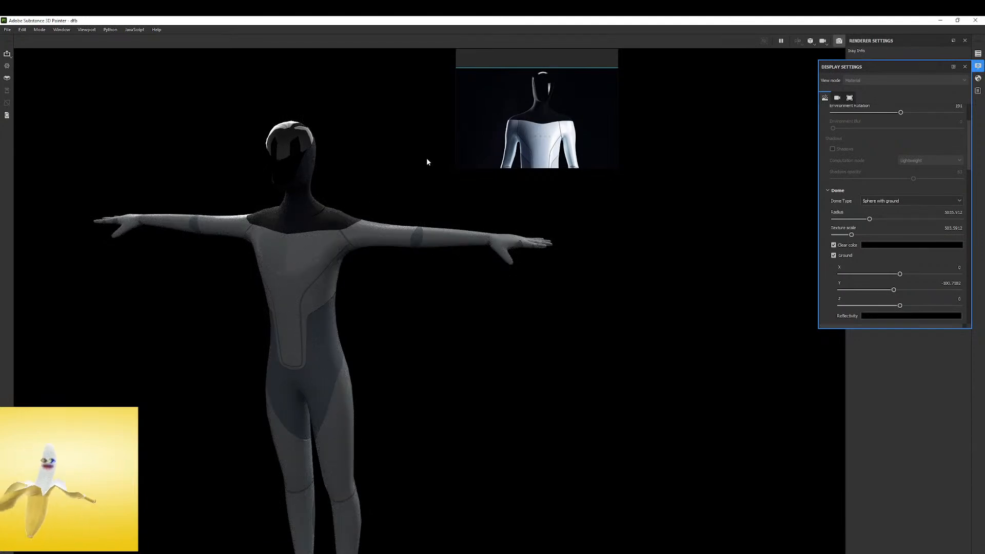
{"action": "left_click_drag", "start_coordinate": [351, 186], "coordinate": [358, 202], "text": "alt"}
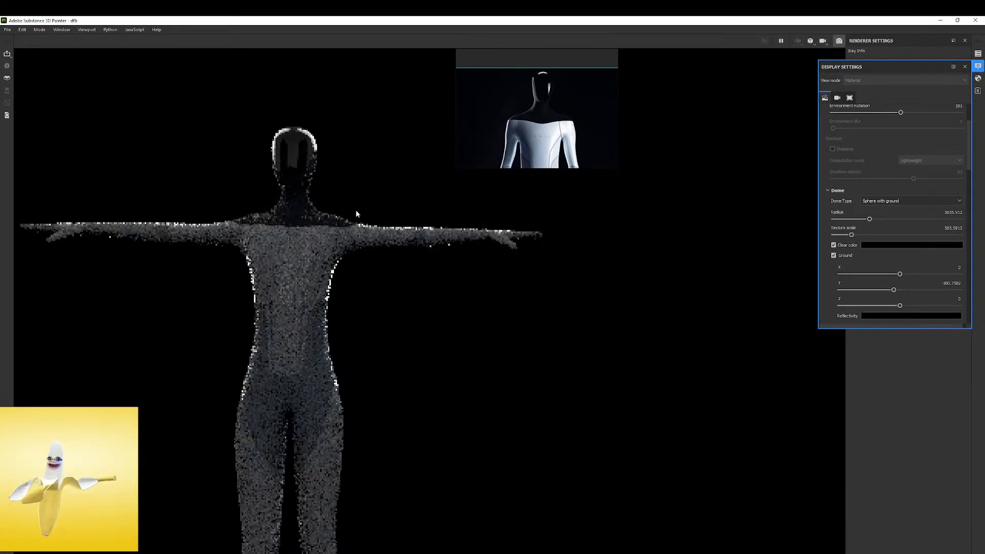
Enlarge the reference board to show the full-body photo and frame the whole rendered robot beside it
{"action": "scroll", "coordinate": [527, 152], "scroll_direction": "down", "scroll_amount": 3}
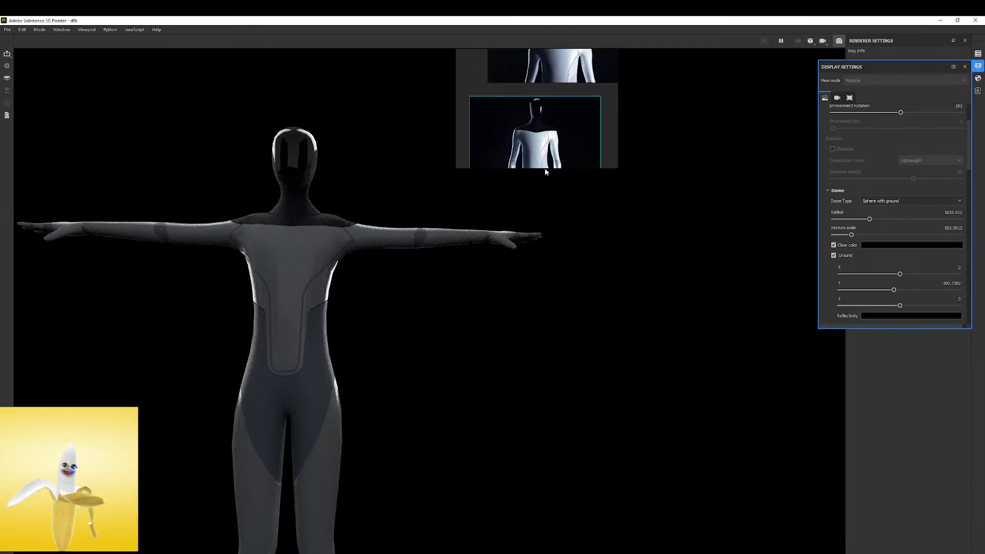
{"action": "left_click_drag", "start_coordinate": [540, 169], "coordinate": [540, 366]}
{"action": "scroll", "coordinate": [392, 338], "scroll_direction": "down", "scroll_amount": 2}
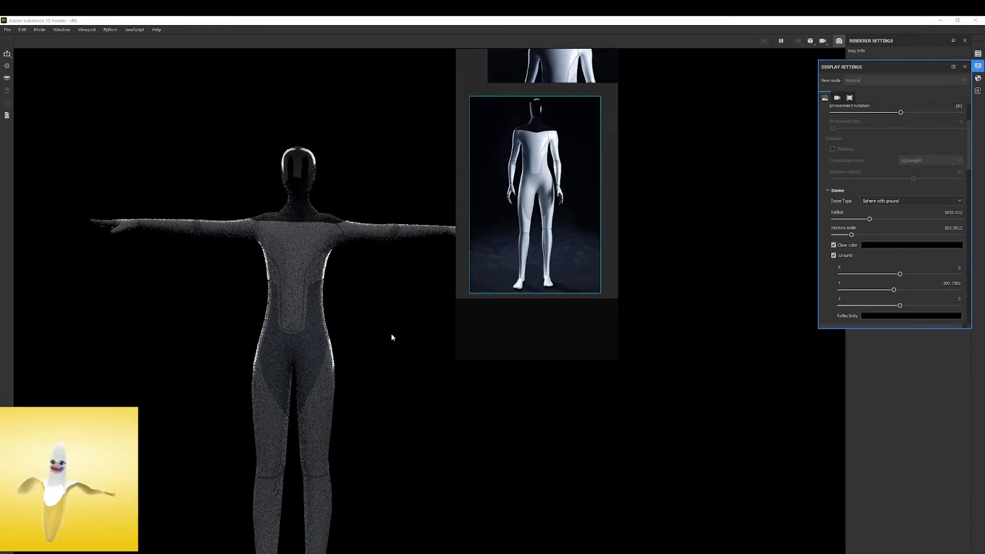
{"action": "scroll", "coordinate": [293, 334], "scroll_direction": "down", "scroll_amount": 1}
{"action": "middle_click_drag", "start_coordinate": [305, 334], "coordinate": [322, 241], "text": "alt"}
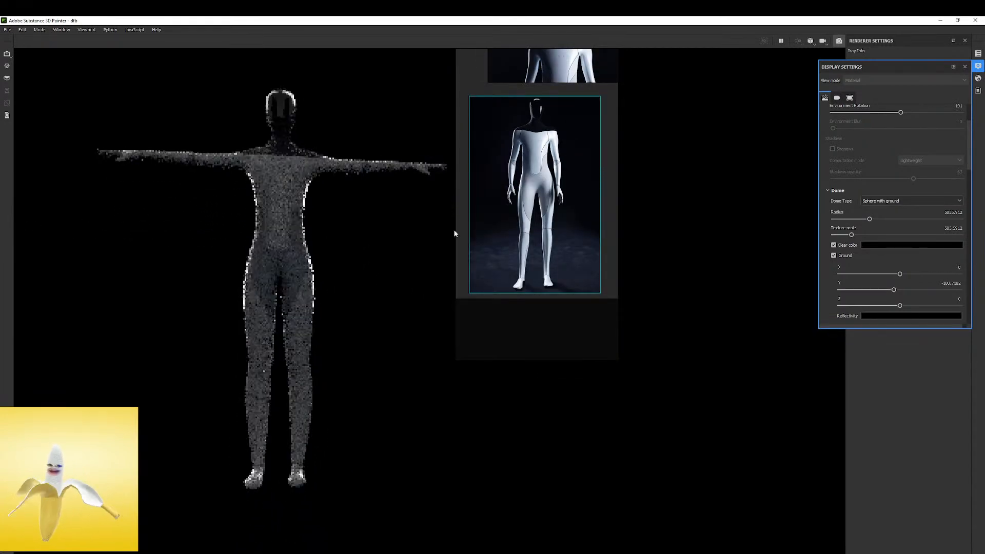
Review the reference photos up close and rotate the environment lighting to about 81 to light the robot's front
{"action": "scroll", "coordinate": [567, 106], "scroll_direction": "down", "scroll_amount": 2}
{"action": "scroll", "coordinate": [540, 183], "scroll_direction": "up", "scroll_amount": 5}
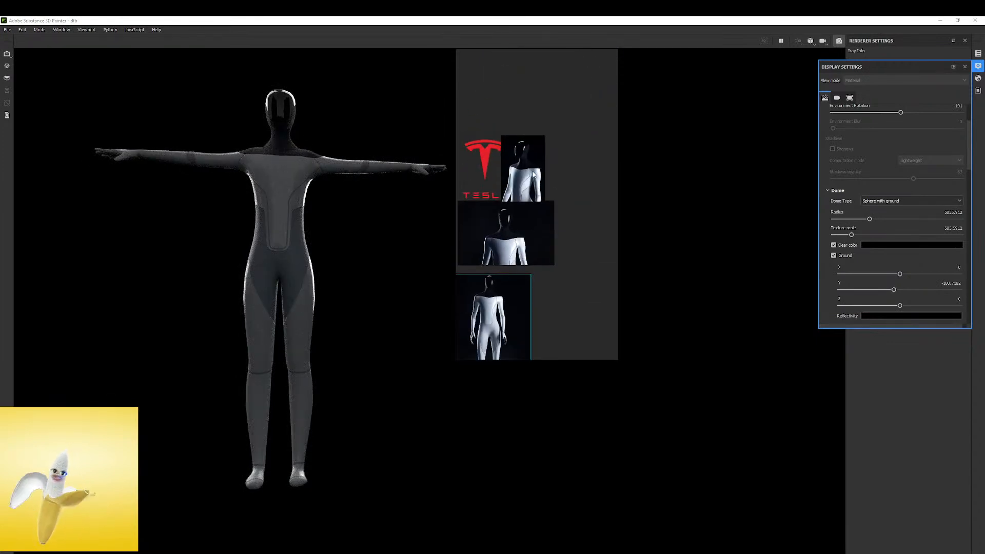
{"action": "scroll", "coordinate": [540, 184], "scroll_direction": "down", "scroll_amount": 4}
{"action": "scroll", "coordinate": [547, 182], "scroll_direction": "up", "scroll_amount": 5}
{"action": "scroll", "coordinate": [553, 176], "scroll_direction": "down", "scroll_amount": 4}
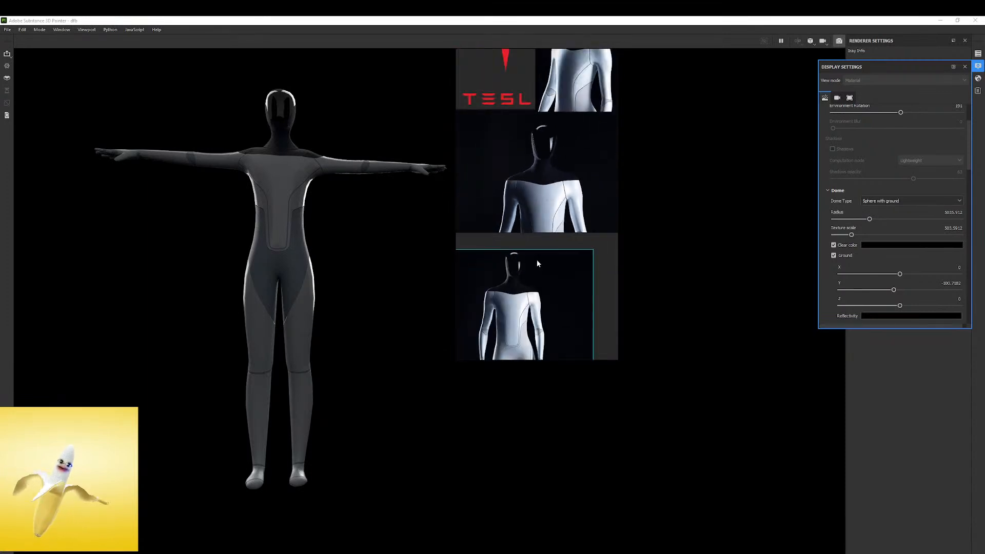
{"action": "scroll", "coordinate": [537, 260], "scroll_direction": "up", "scroll_amount": 4}
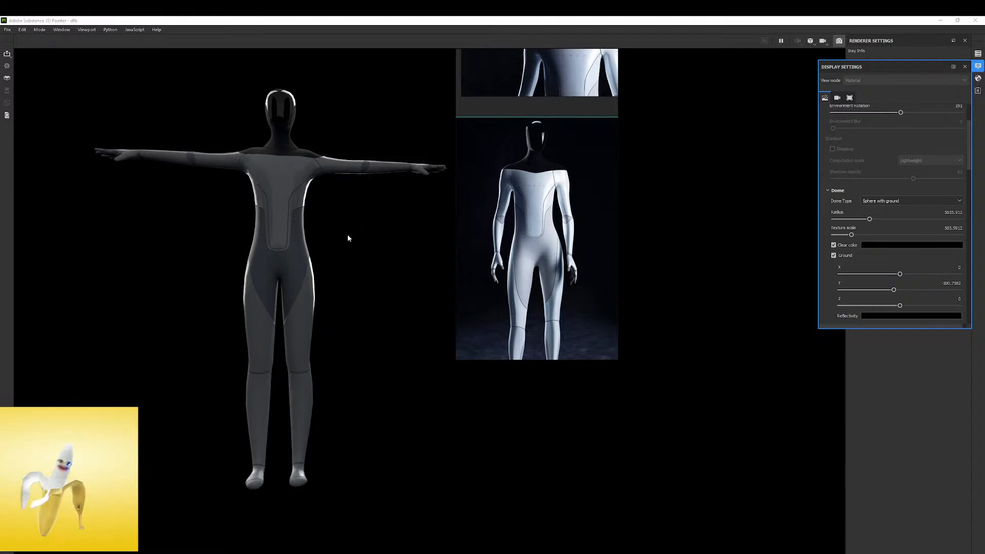
{"action": "right_click_drag", "start_coordinate": [331, 230], "coordinate": [339, 232], "text": "shift"}
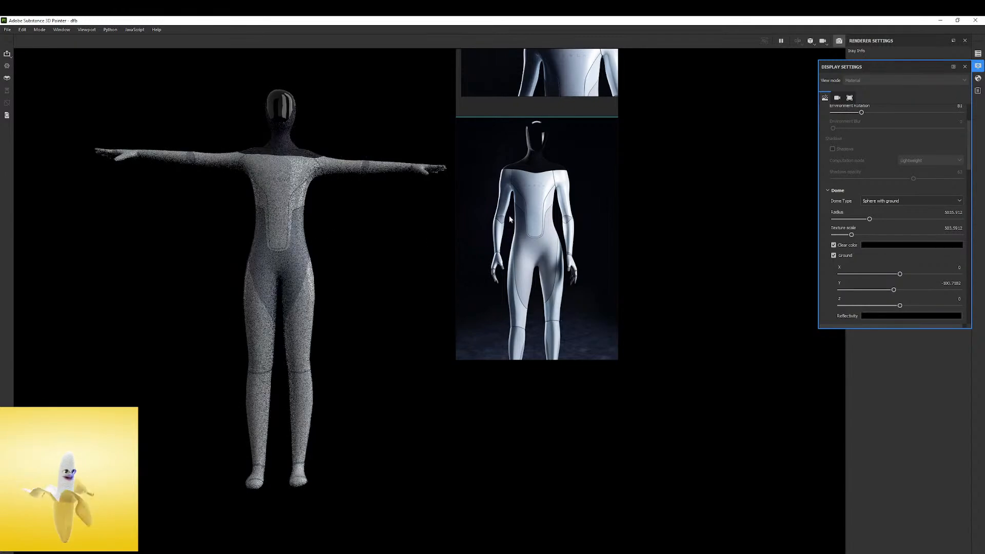
Check the camera display settings, close the display settings and leave Iray rendering for the painting view
{"action": "left_click", "coordinate": [848, 99]}
{"action": "left_click", "coordinate": [838, 99]}
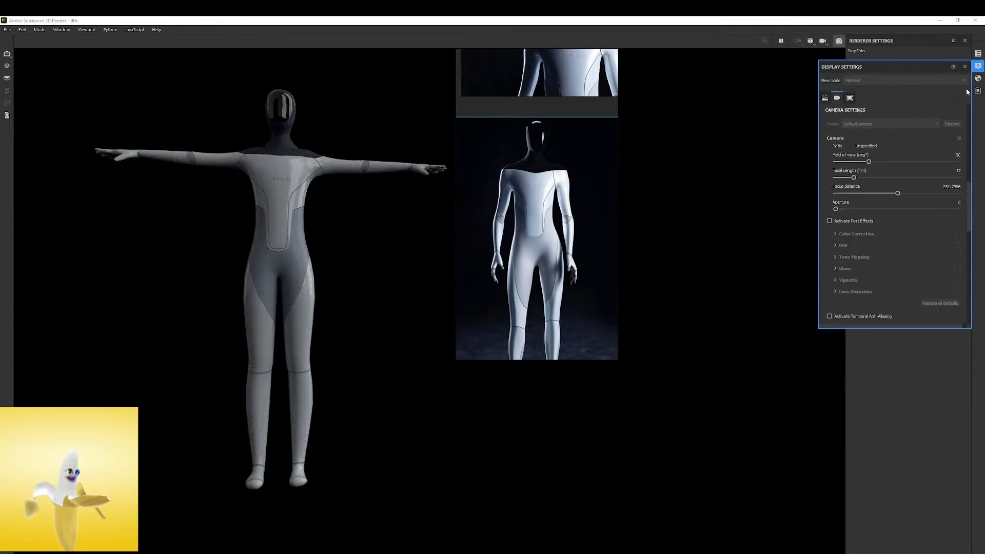
{"action": "left_click", "coordinate": [965, 67]}
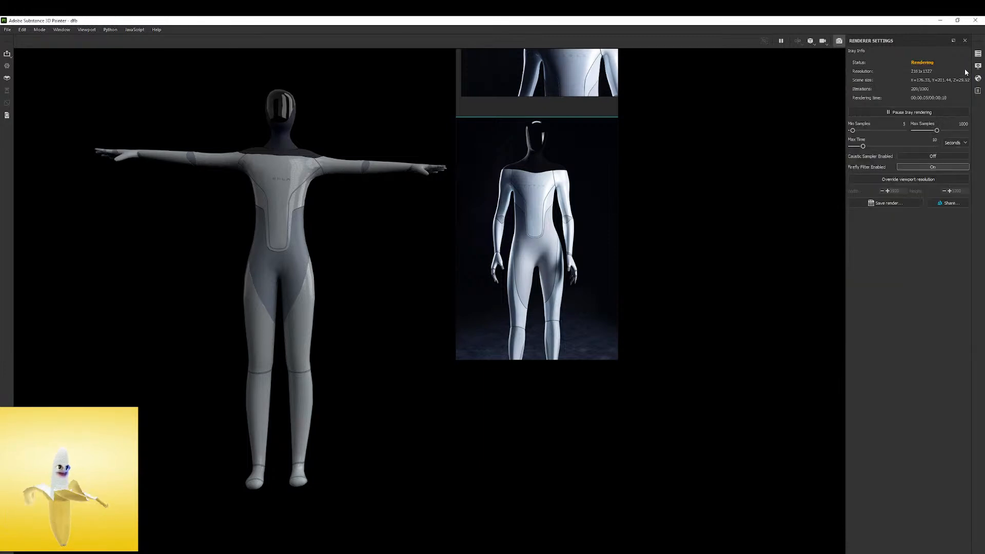
{"action": "left_click", "coordinate": [840, 41]}
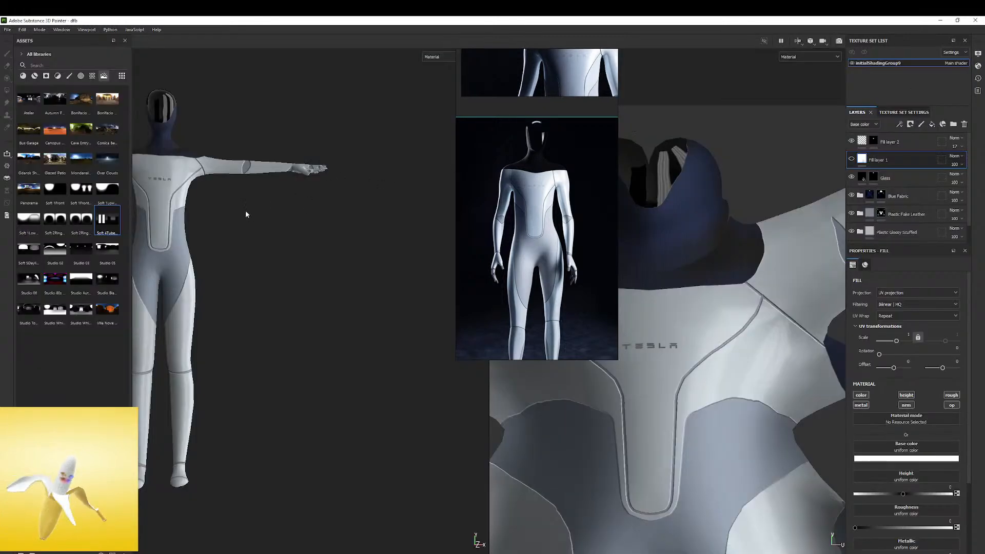
Recentre the full robot in the 3D view and examine its surface while turning the model and the lighting
{"action": "middle_click_drag", "start_coordinate": [228, 214], "coordinate": [356, 247], "text": "alt"}
{"action": "right_click_drag", "start_coordinate": [340, 242], "coordinate": [302, 255], "text": "shift"}
{"action": "left_click_drag", "start_coordinate": [301, 255], "coordinate": [417, 253], "text": "alt"}
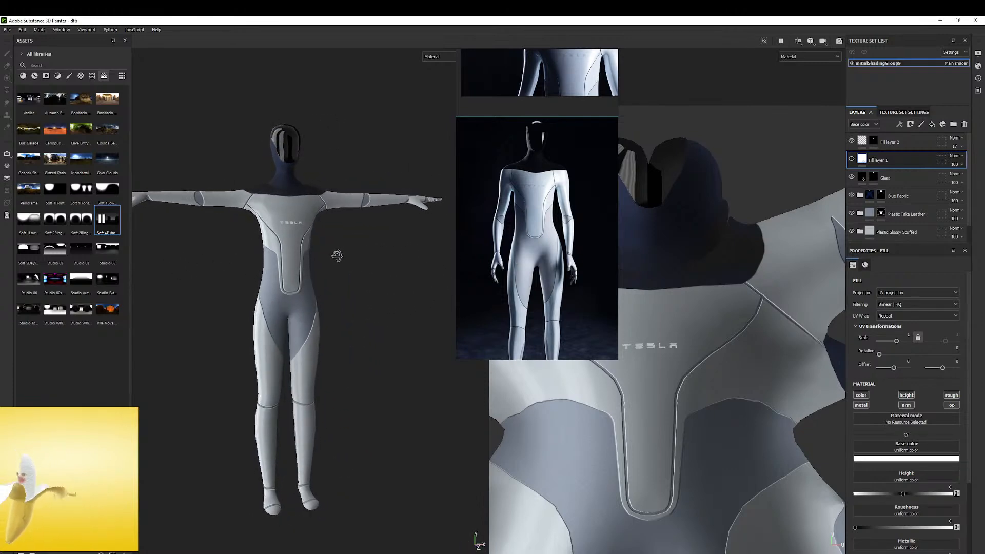
{"action": "left_click_drag", "start_coordinate": [394, 261], "coordinate": [319, 257], "text": "alt"}
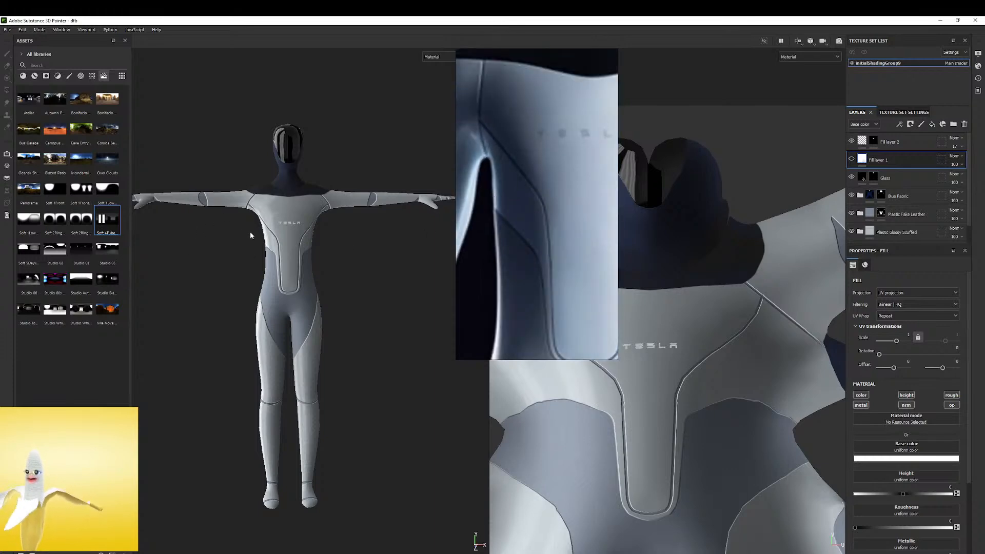
Compare the robot's chest wordmark and panel lines with the reference photo at close range and full-body size
{"action": "scroll", "coordinate": [260, 227], "scroll_direction": "up", "scroll_amount": 7}
{"action": "scroll", "coordinate": [260, 227], "scroll_direction": "down", "scroll_amount": 4}
{"action": "scroll", "coordinate": [509, 198], "scroll_direction": "down", "scroll_amount": 3}
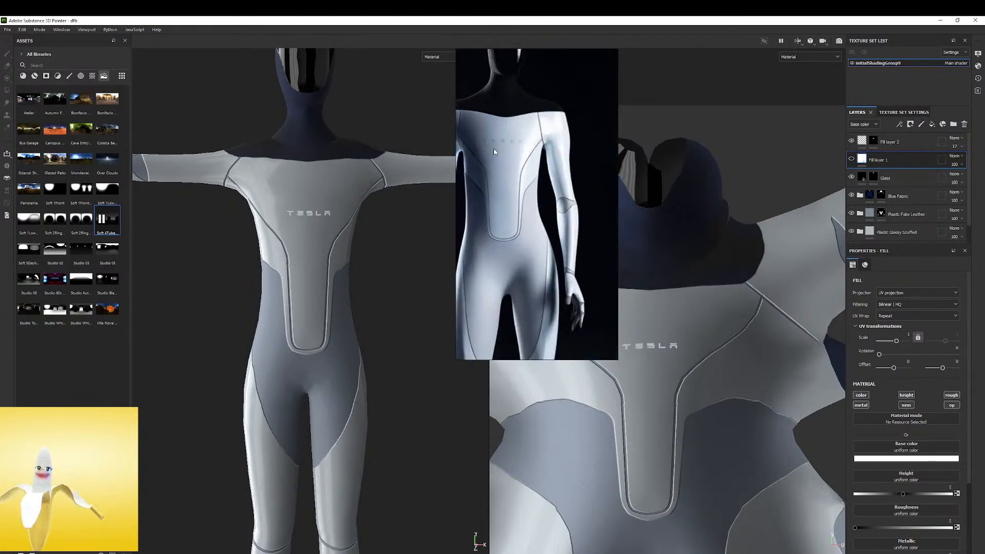
{"action": "scroll", "coordinate": [441, 154], "scroll_direction": "down", "scroll_amount": 6}
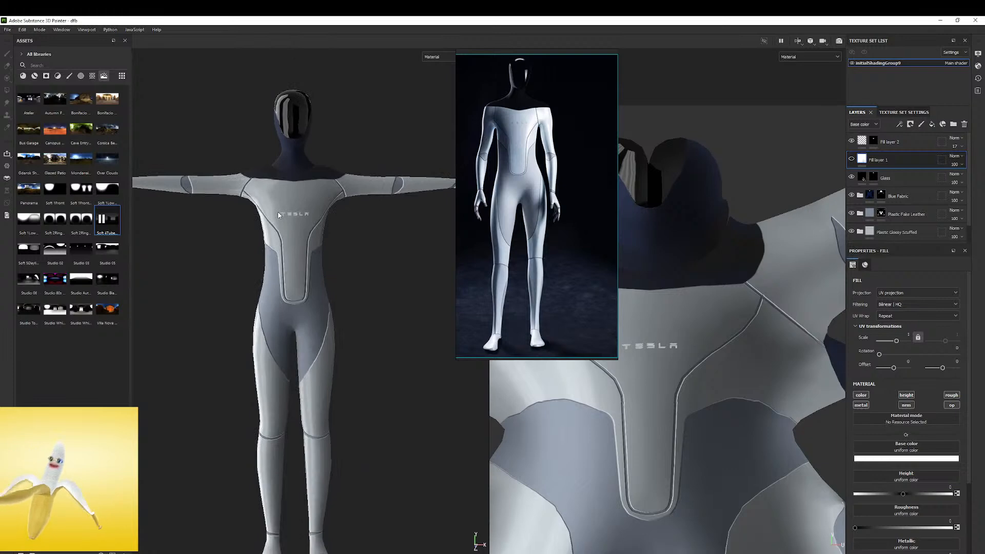
{"action": "left_click_drag", "start_coordinate": [353, 186], "coordinate": [364, 209], "text": "alt"}
{"action": "right_click_drag", "start_coordinate": [365, 209], "coordinate": [292, 205], "text": "shift"}
{"action": "left_click_drag", "start_coordinate": [292, 205], "coordinate": [154, 195], "text": "alt"}
Start a texture export and set its output template to Substance 3D Stager
{"action": "left_click", "coordinate": [8, 30]}
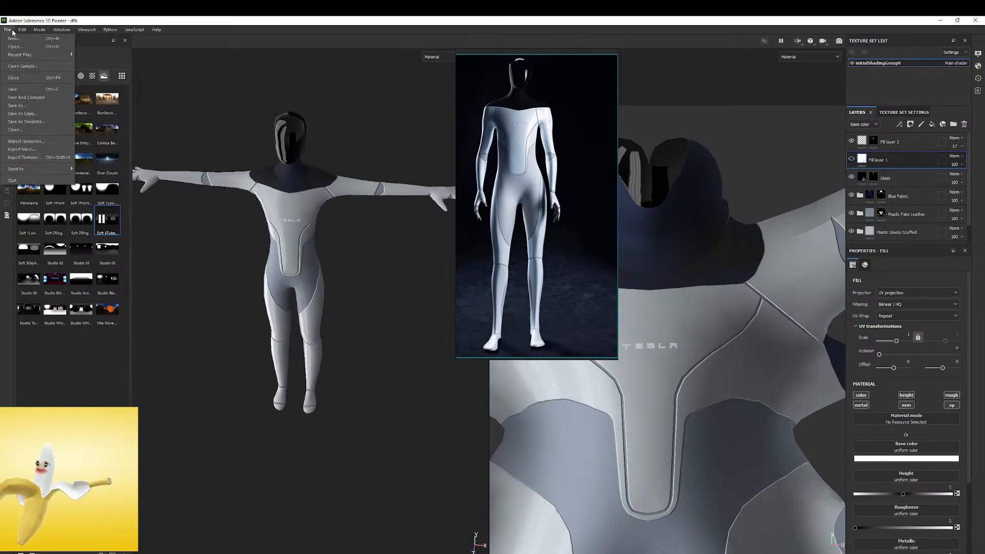
{"action": "left_click", "coordinate": [19, 157]}
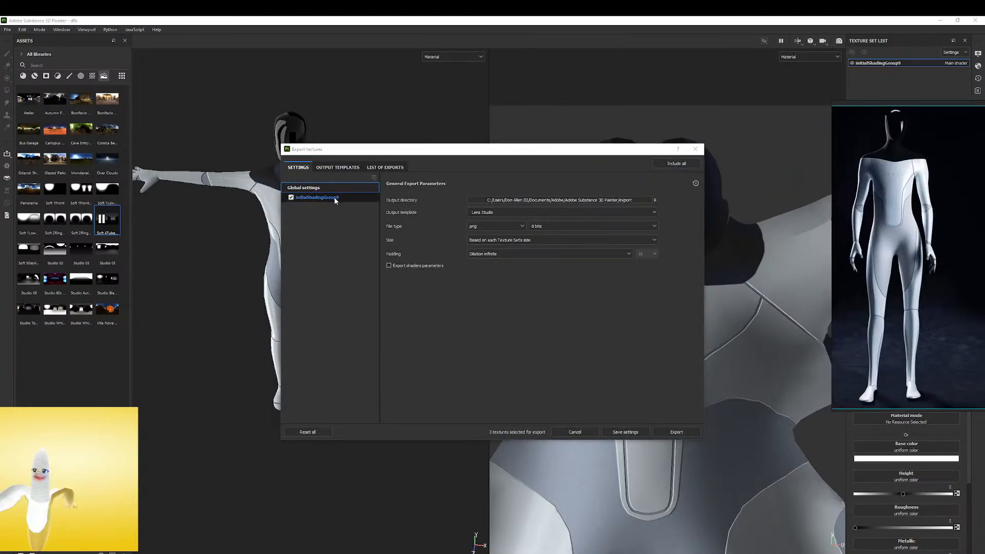
{"action": "left_click", "coordinate": [496, 213]}
{"action": "scroll", "coordinate": [487, 251], "scroll_direction": "up", "scroll_amount": 3}
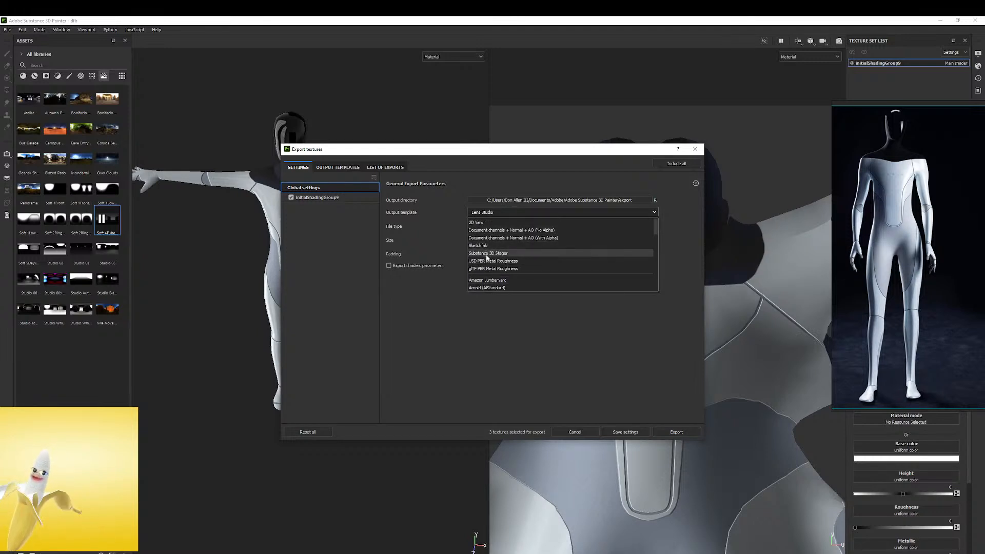
{"action": "left_click", "coordinate": [489, 254]}
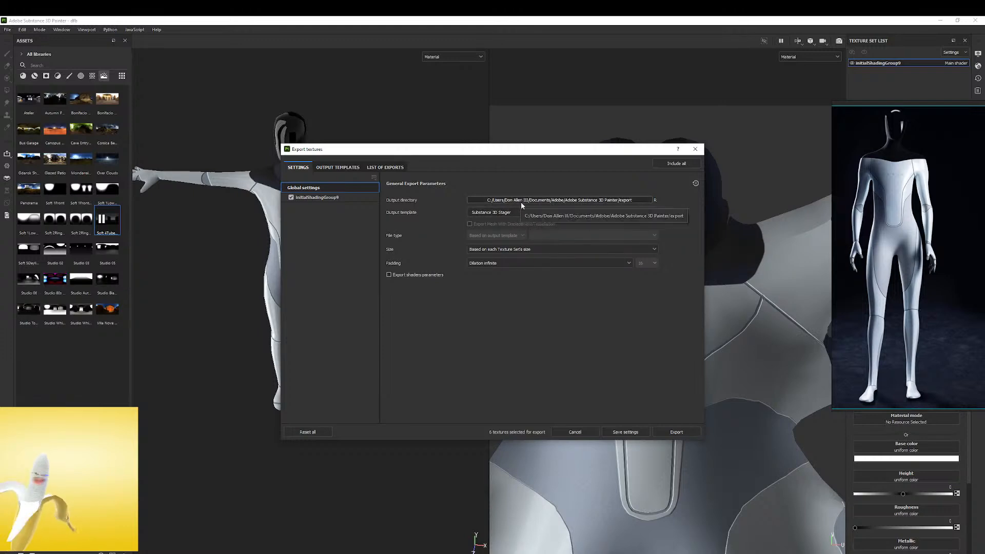
Browse for the export output directory to the MATs folder in 2021/Tesla_bot on the F: drive
{"action": "left_click", "coordinate": [605, 201]}
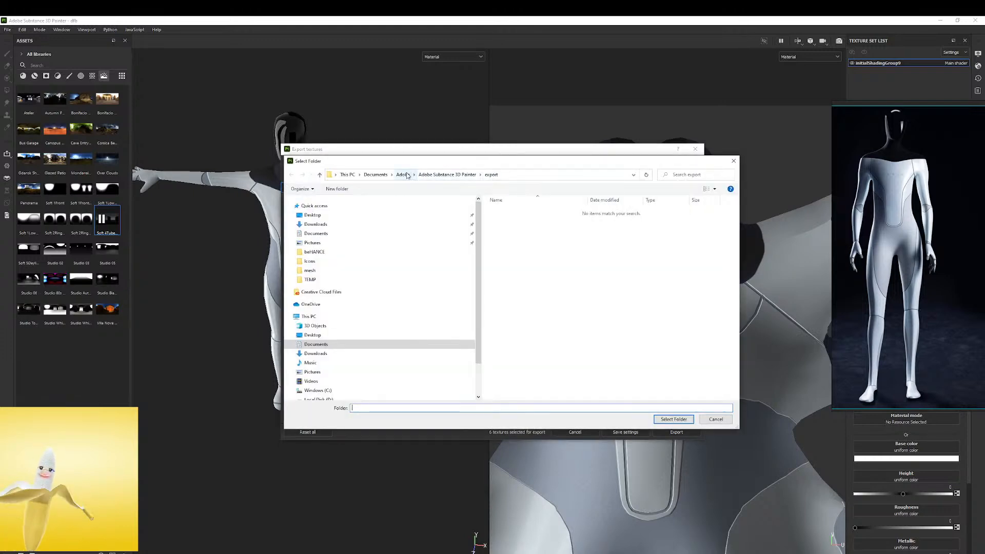
{"action": "scroll", "coordinate": [318, 392], "scroll_direction": "down", "scroll_amount": 1}
{"action": "left_click", "coordinate": [318, 375]}
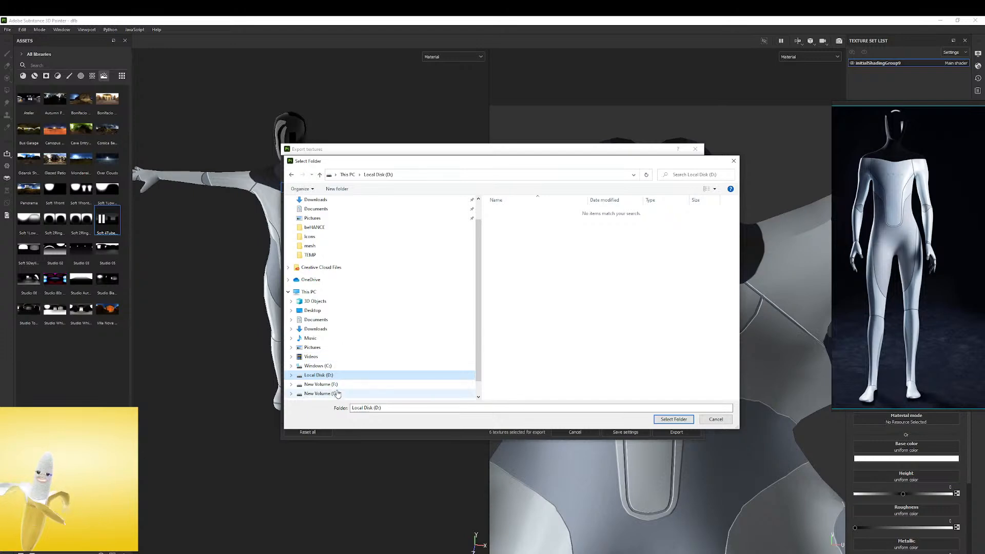
{"action": "left_click", "coordinate": [318, 384]}
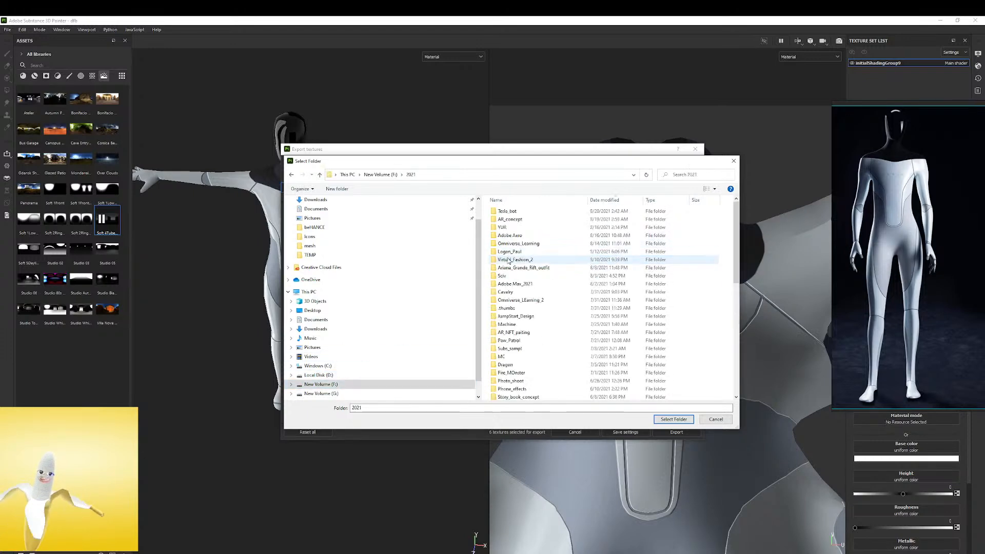
{"action": "double_click", "coordinate": [507, 211]}
{"action": "right_click", "coordinate": [505, 251]}
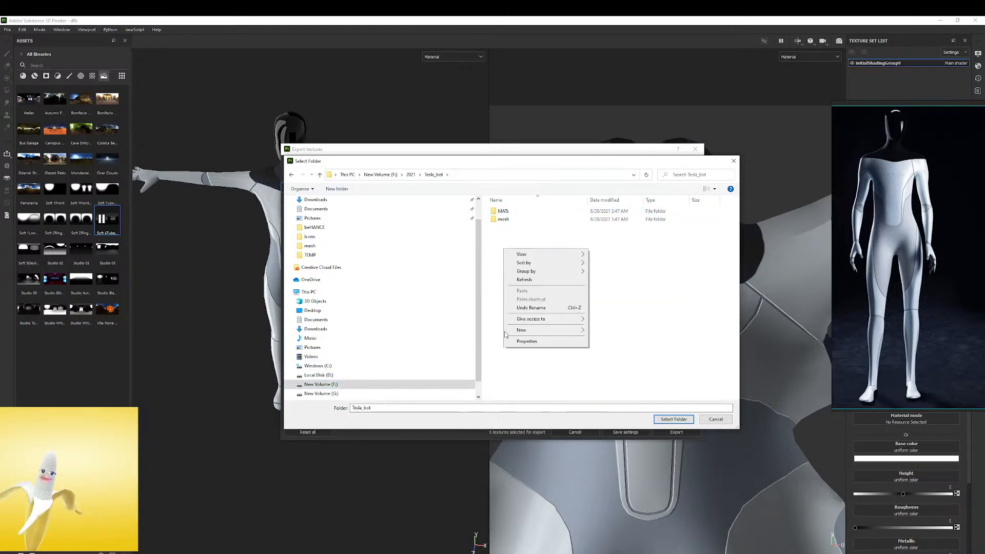
{"action": "left_click", "coordinate": [503, 211]}
{"action": "double_click", "coordinate": [503, 211]}
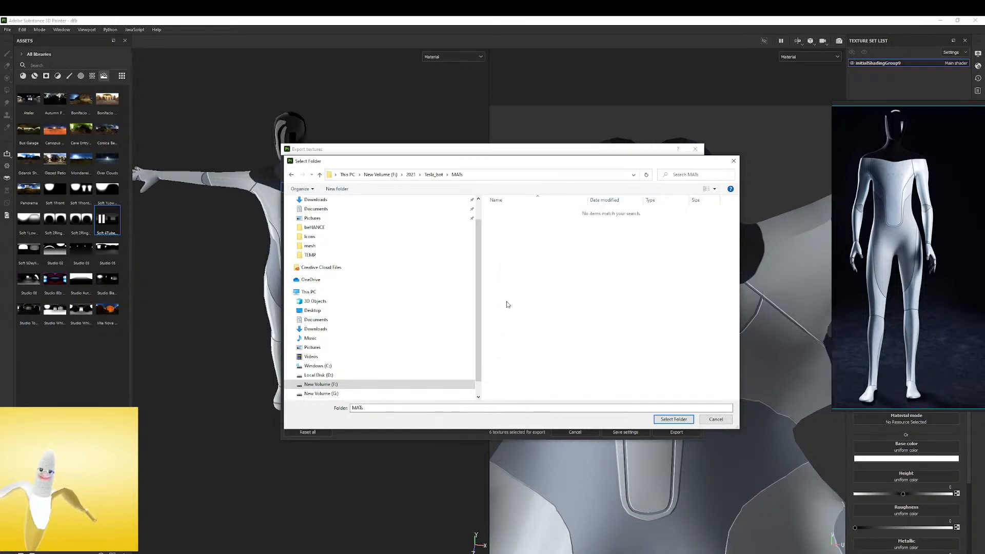
Create a folder named DONE inside MATs and choose it as the export output directory
{"action": "right_click", "coordinate": [568, 310]}
{"action": "mouse_move", "coordinate": [616, 388]}
{"action": "left_click", "coordinate": [676, 391]}
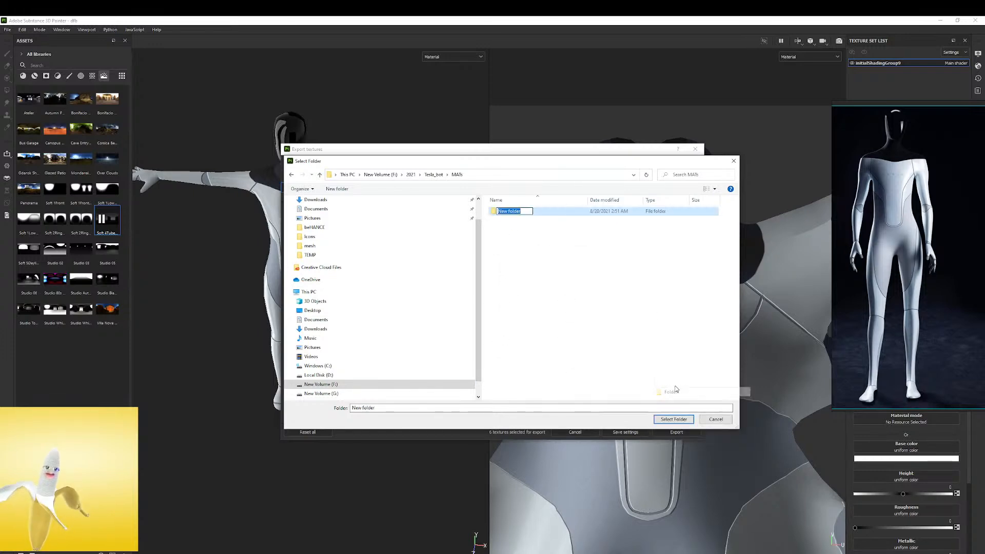
{"action": "type", "text": "DONE"}
{"action": "key", "text": "Return"}
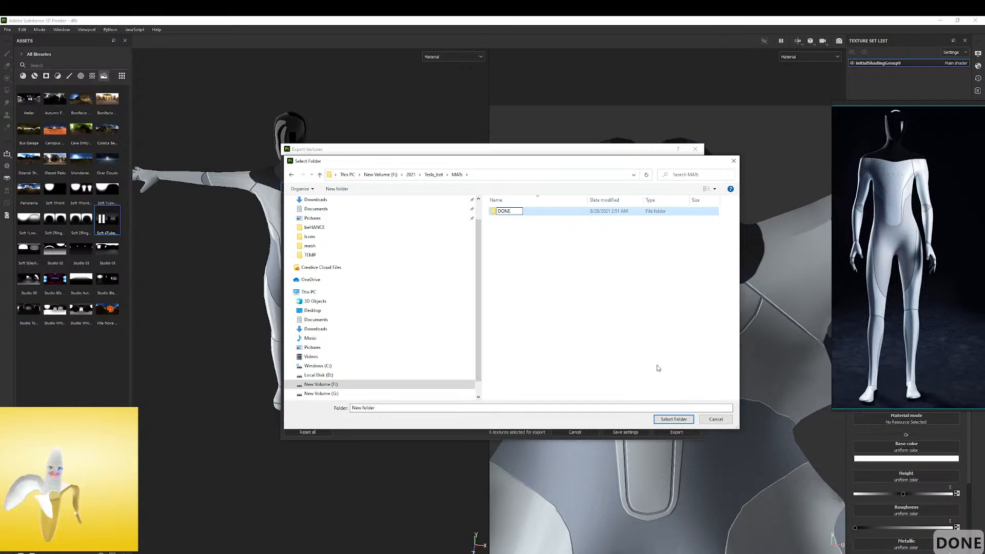
{"action": "left_click", "coordinate": [503, 211]}
{"action": "double_click", "coordinate": [503, 211]}
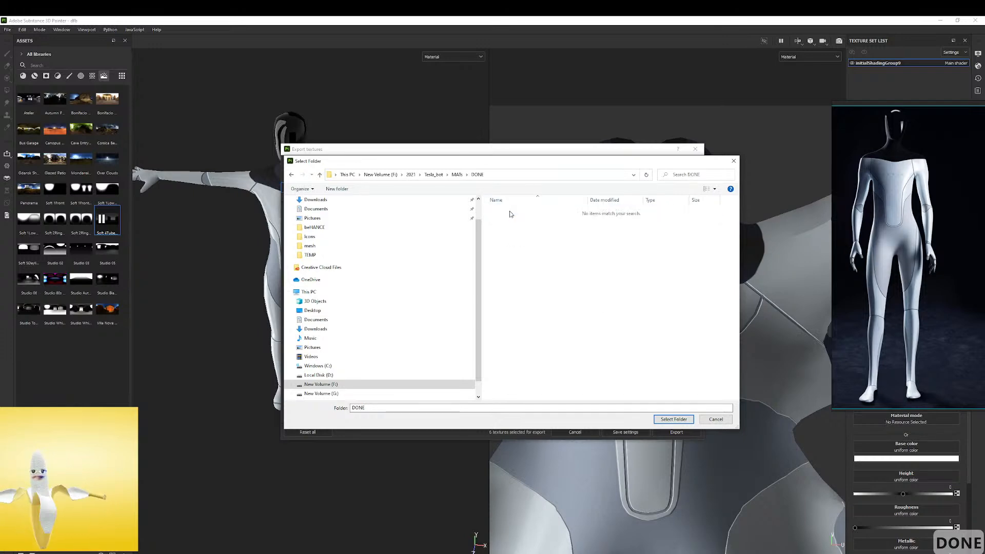
{"action": "left_click", "coordinate": [671, 420]}
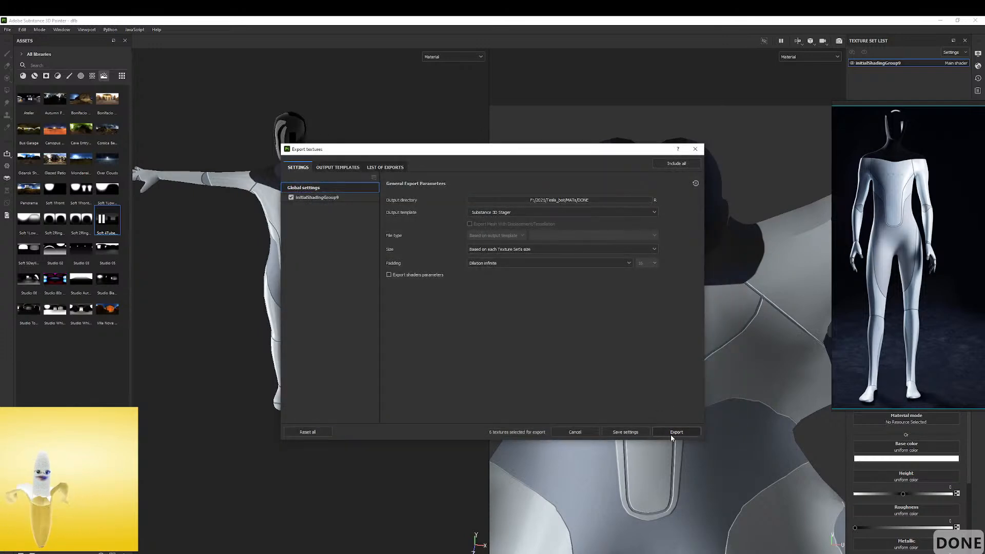
Export the textures to the DONE folder, check the files written to its Material_dfb subfolder, and close the export window
{"action": "left_click", "coordinate": [671, 436]}
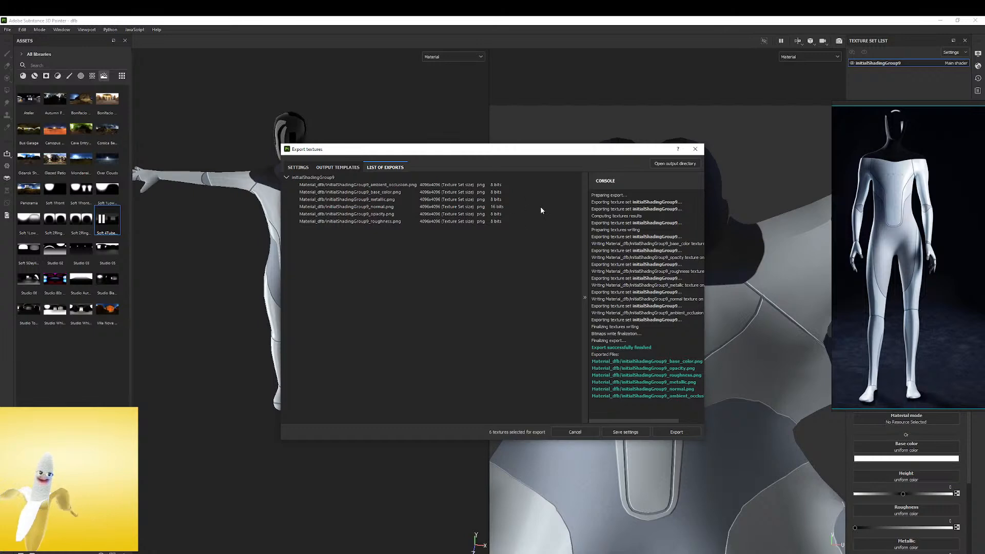
{"action": "left_click", "coordinate": [669, 164]}
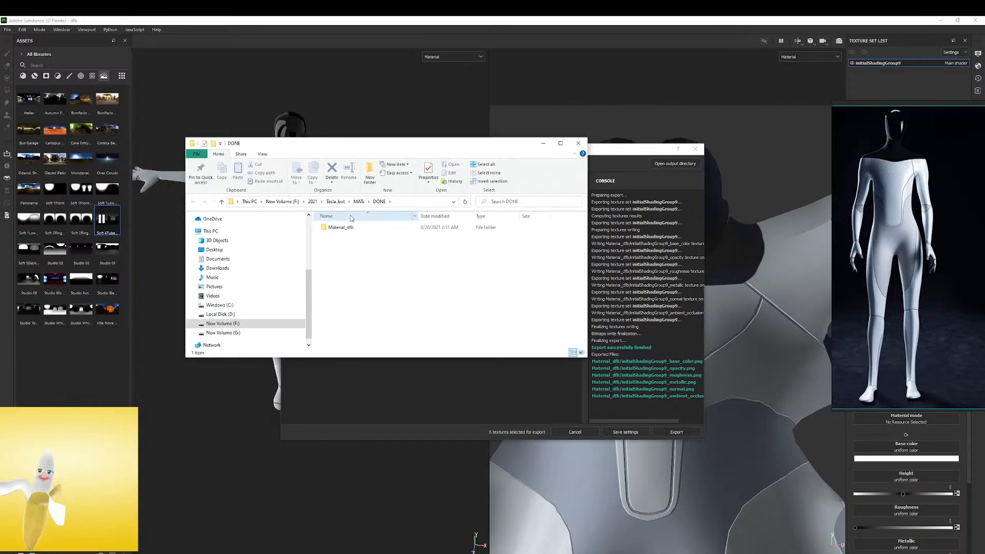
{"action": "left_click", "coordinate": [395, 235]}
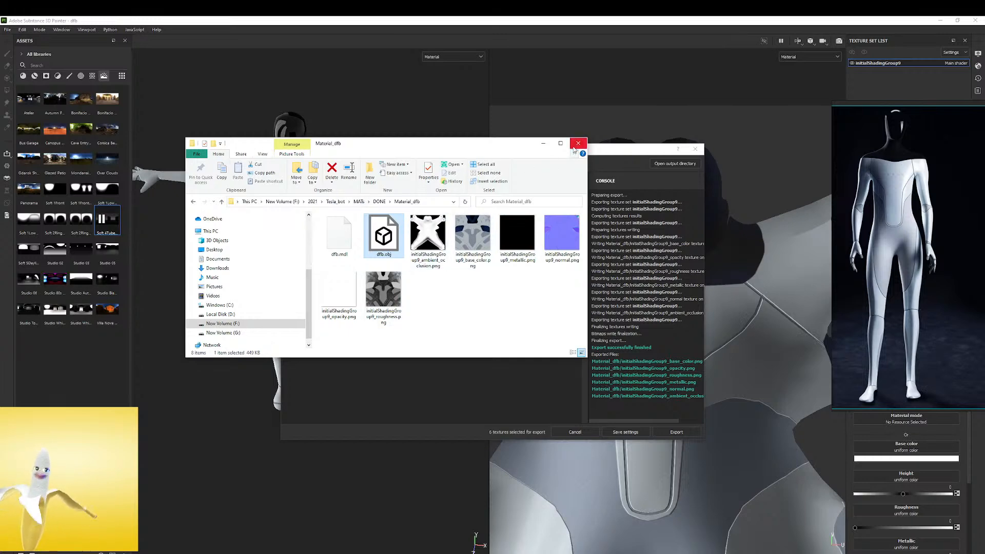
{"action": "left_click", "coordinate": [575, 147]}
{"action": "left_click", "coordinate": [696, 149]}
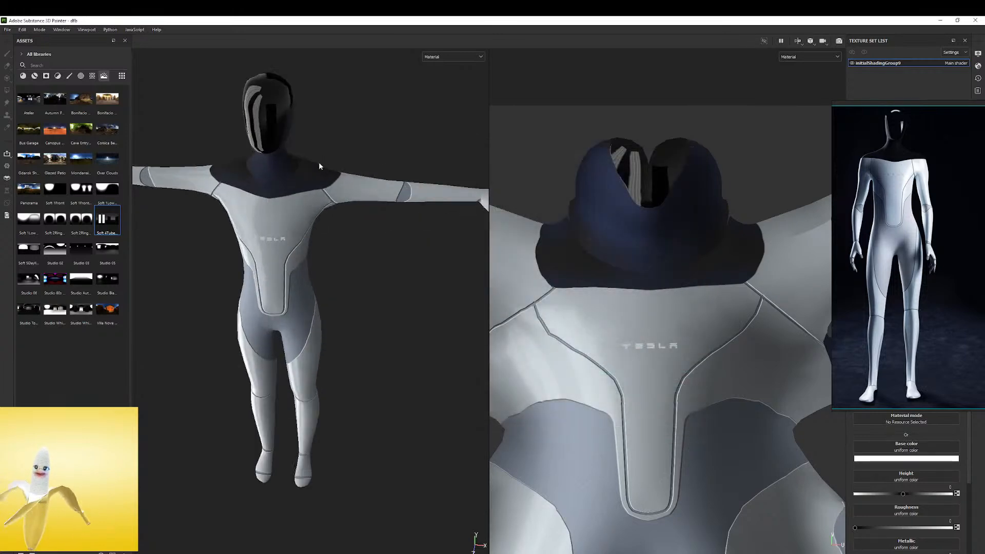
Look over the robot, then look through the display settings, shader parameters, displacement options and edit history
{"action": "scroll", "coordinate": [285, 166], "scroll_direction": "up", "scroll_amount": 2}
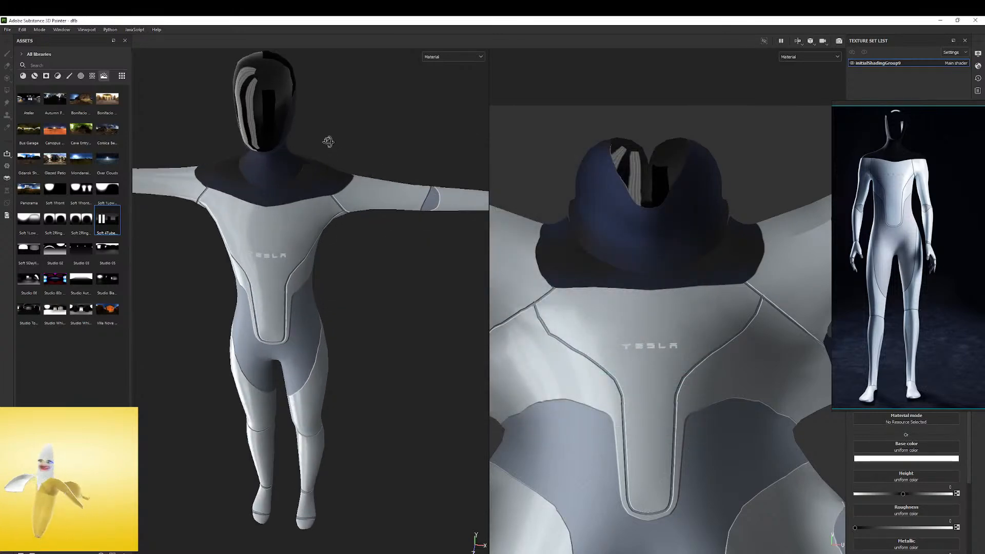
{"action": "left_click_drag", "start_coordinate": [336, 146], "coordinate": [287, 129], "text": "alt"}
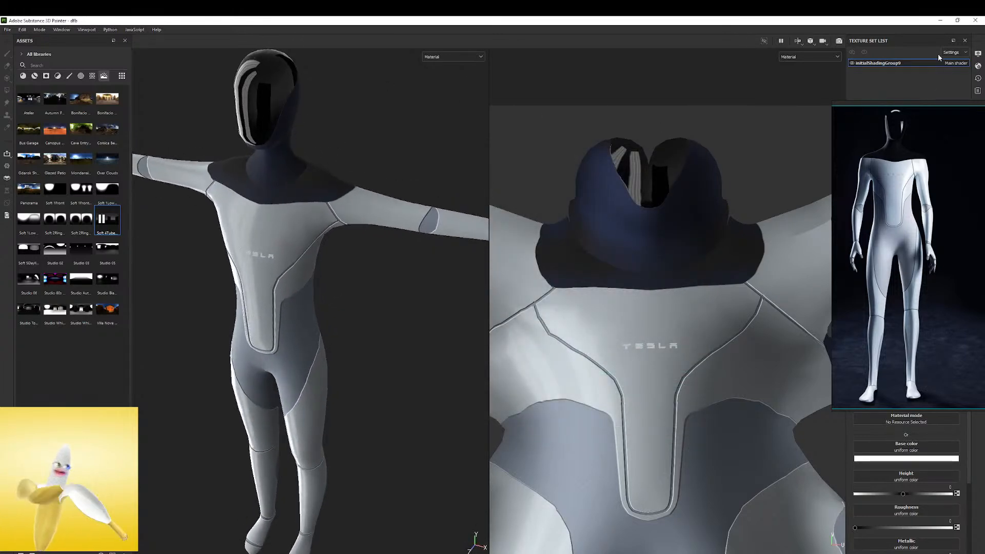
{"action": "left_click", "coordinate": [978, 54]}
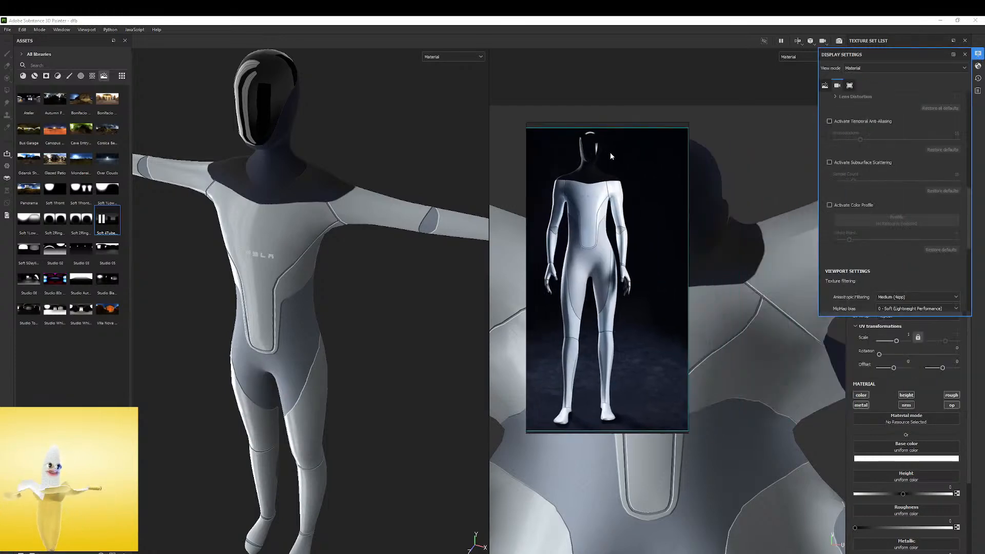
{"action": "scroll", "coordinate": [832, 175], "scroll_direction": "down", "scroll_amount": 4}
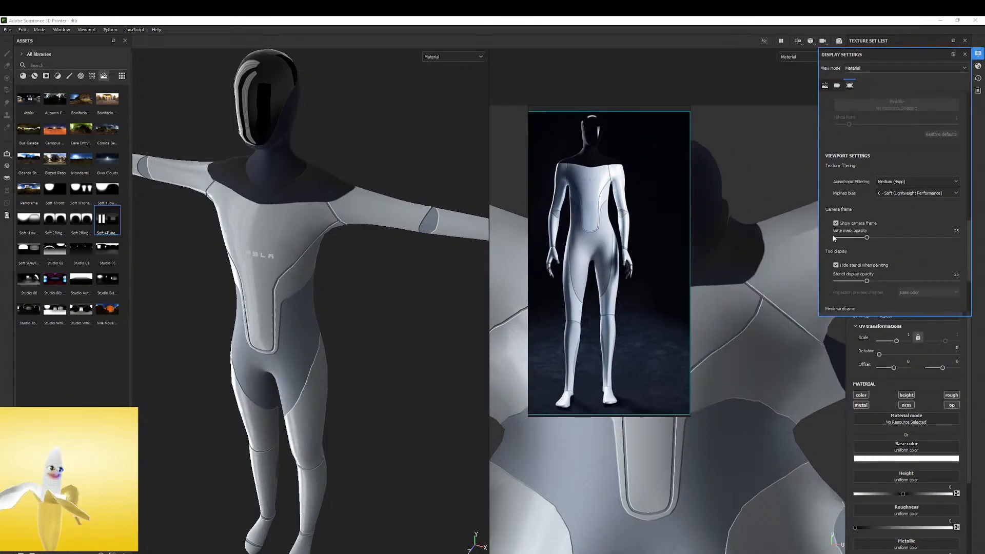
{"action": "scroll", "coordinate": [849, 211], "scroll_direction": "up", "scroll_amount": 4}
{"action": "left_click", "coordinate": [839, 86]}
{"action": "left_click", "coordinate": [827, 87]}
{"action": "left_click", "coordinate": [980, 66]}
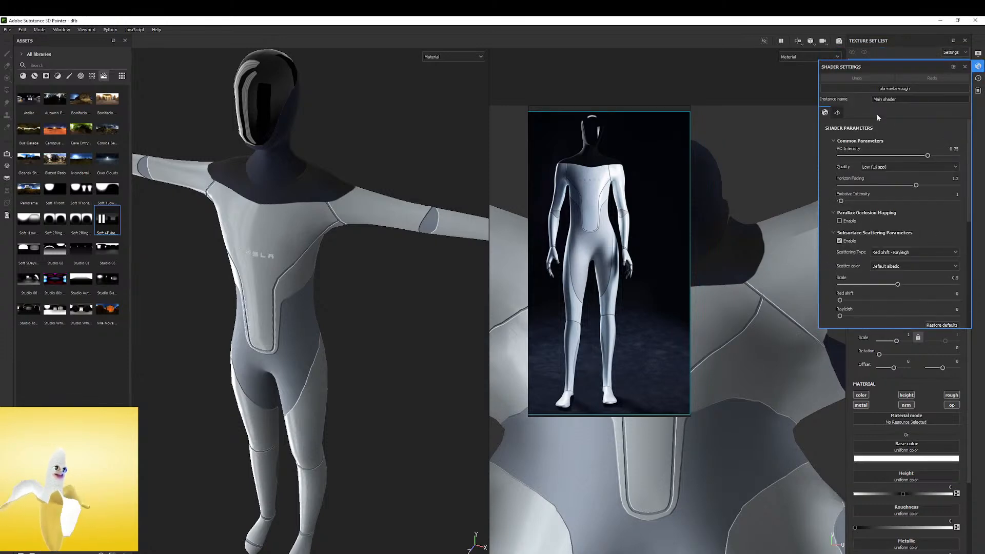
{"action": "left_click", "coordinate": [980, 78]}
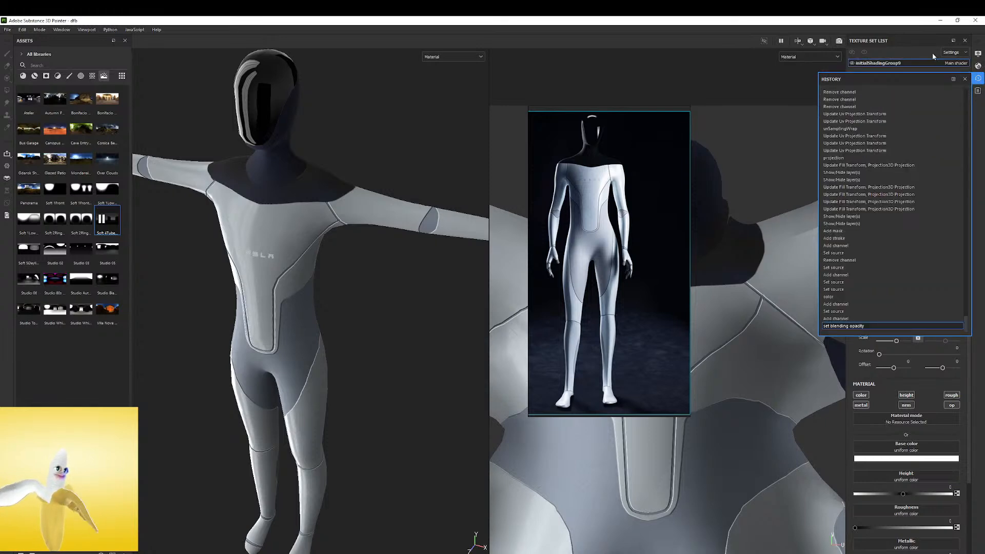
{"action": "left_click", "coordinate": [978, 66]}
{"action": "scroll", "coordinate": [883, 154], "scroll_direction": "down", "scroll_amount": 1}
{"action": "left_click", "coordinate": [837, 113]}
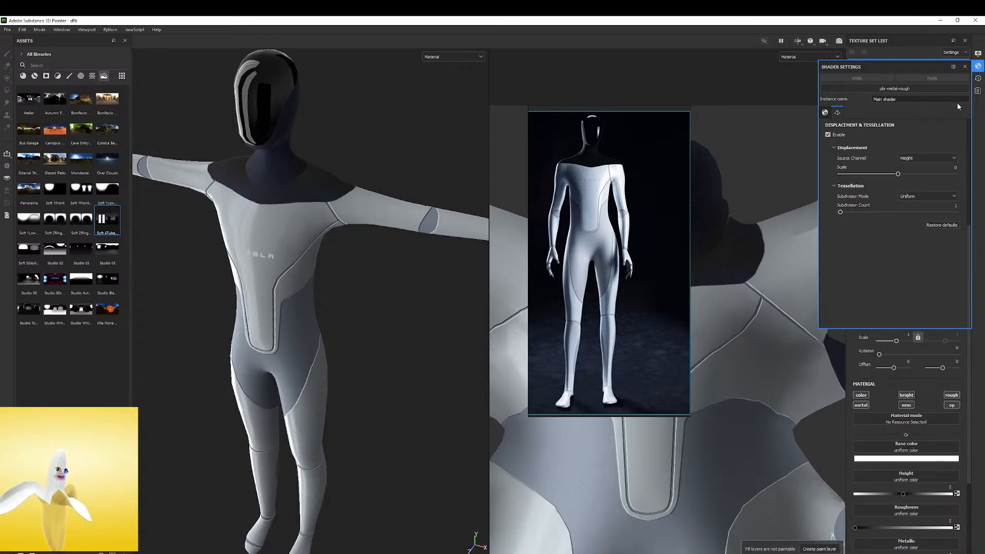
{"action": "left_click", "coordinate": [965, 66]}
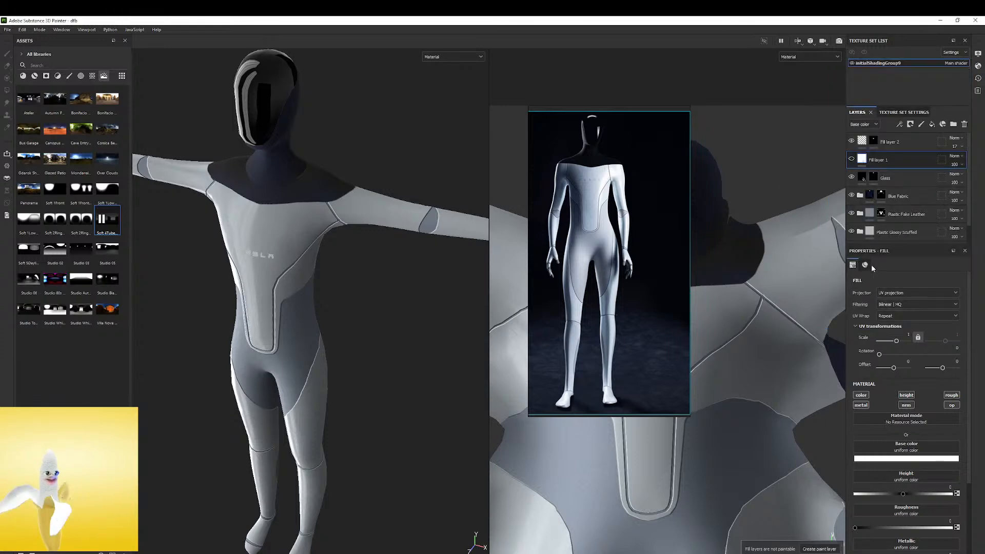
Set the texture set's size to 2048 and inspect the robot's head and shoulders at close range
{"action": "left_click", "coordinate": [904, 112]}
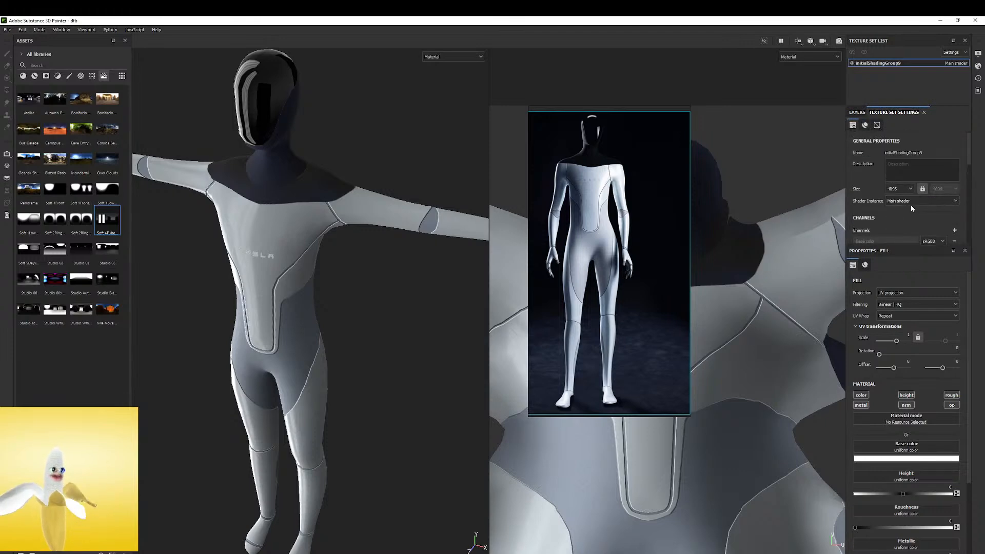
{"action": "left_click", "coordinate": [912, 189]}
{"action": "left_click", "coordinate": [901, 227]}
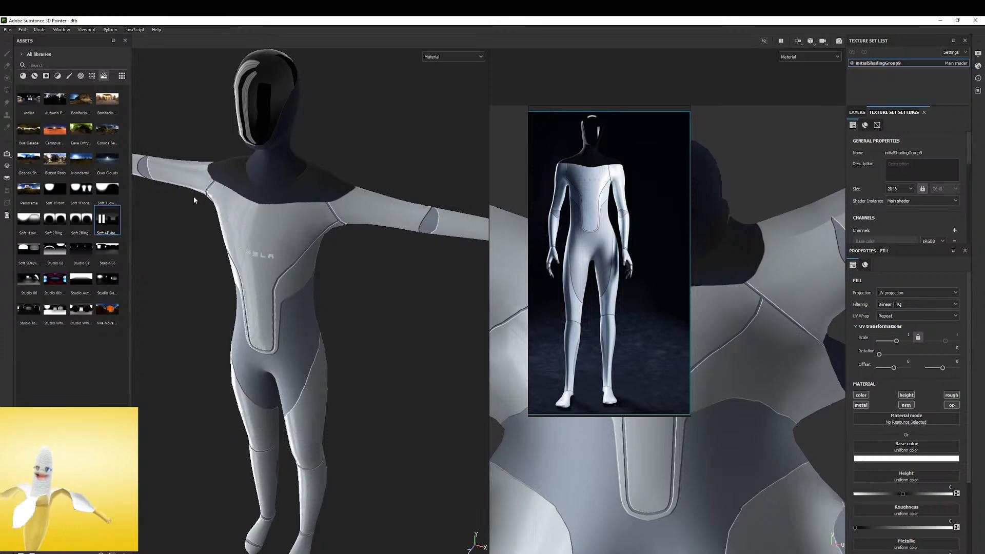
{"action": "right_click_drag", "start_coordinate": [293, 153], "coordinate": [291, 156], "text": "shift"}
{"action": "left_click_drag", "start_coordinate": [291, 156], "coordinate": [297, 155], "text": "alt"}
{"action": "right_click_drag", "start_coordinate": [297, 155], "coordinate": [502, 189], "text": "alt"}
{"action": "left_click_drag", "start_coordinate": [502, 188], "coordinate": [354, 225], "text": "alt"}
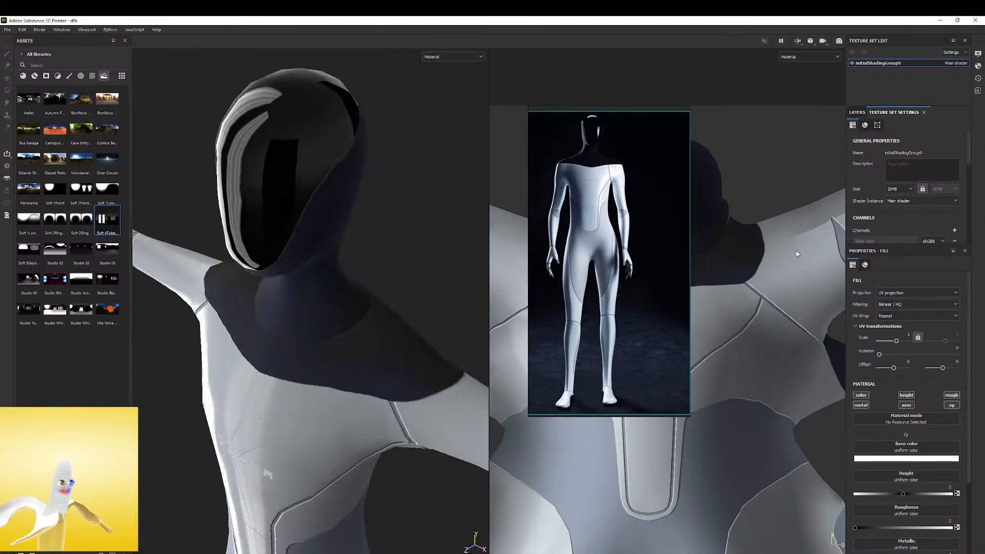
Try the texture set at size 1024, restore size 2048, and inspect the robot's chest and full body
{"action": "left_click", "coordinate": [910, 189]}
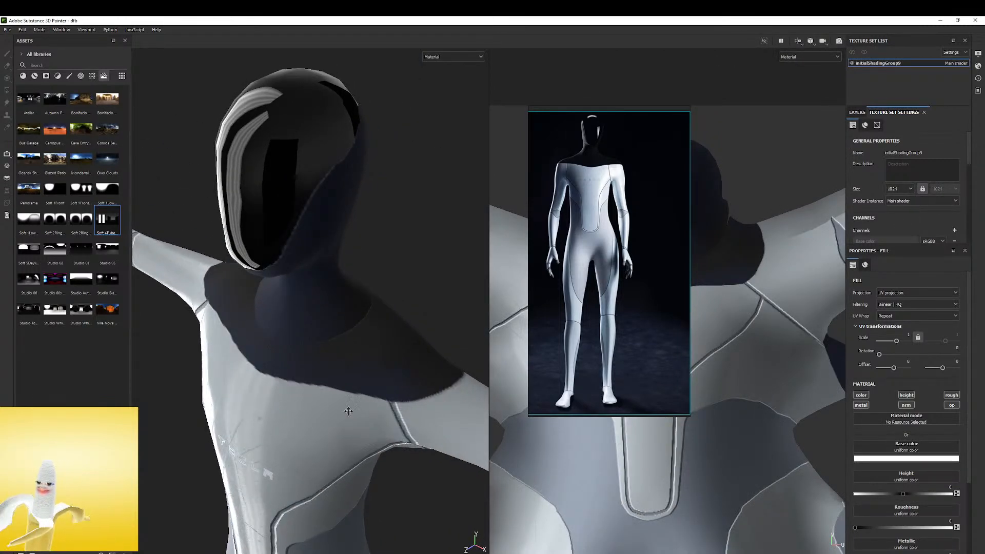
{"action": "left_click_drag", "start_coordinate": [349, 411], "coordinate": [346, 290], "text": "alt"}
{"action": "left_click", "coordinate": [909, 189]}
{"action": "left_click", "coordinate": [897, 232]}
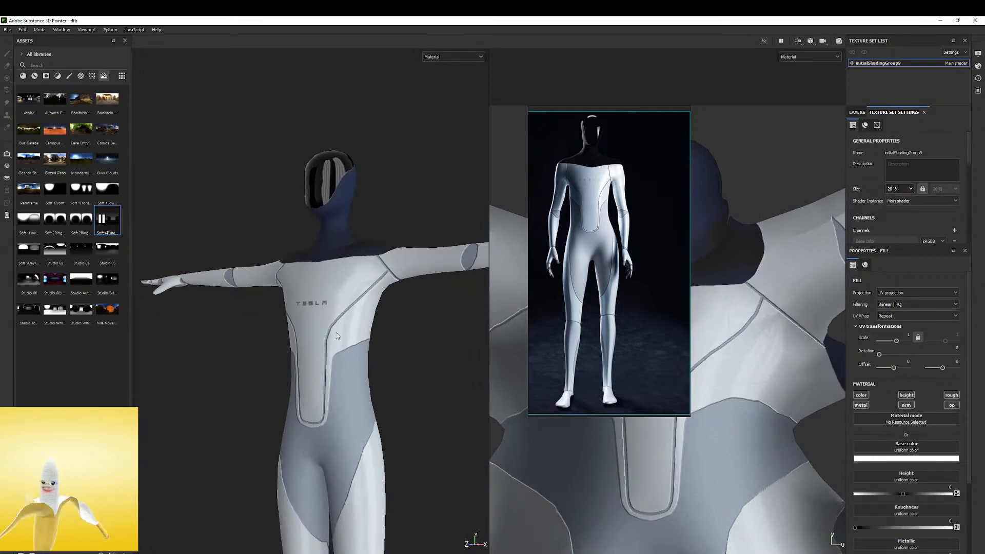
{"action": "left_click_drag", "start_coordinate": [340, 290], "coordinate": [378, 356], "text": "alt"}
{"action": "left_click_drag", "start_coordinate": [381, 262], "coordinate": [366, 222], "text": "alt"}
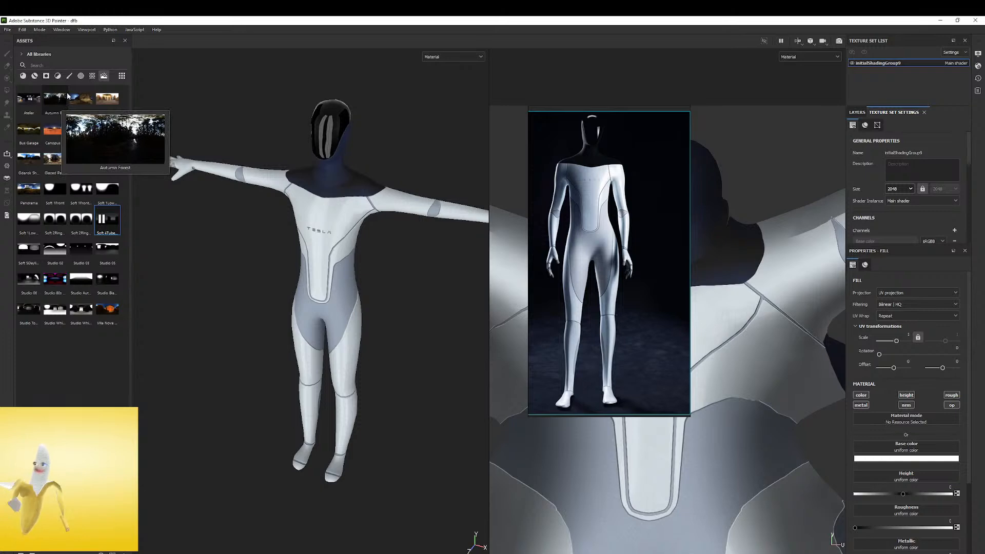
Start another texture export, create a folder named 2k inside DONE, and choose it as the output directory
{"action": "left_click", "coordinate": [12, 31]}
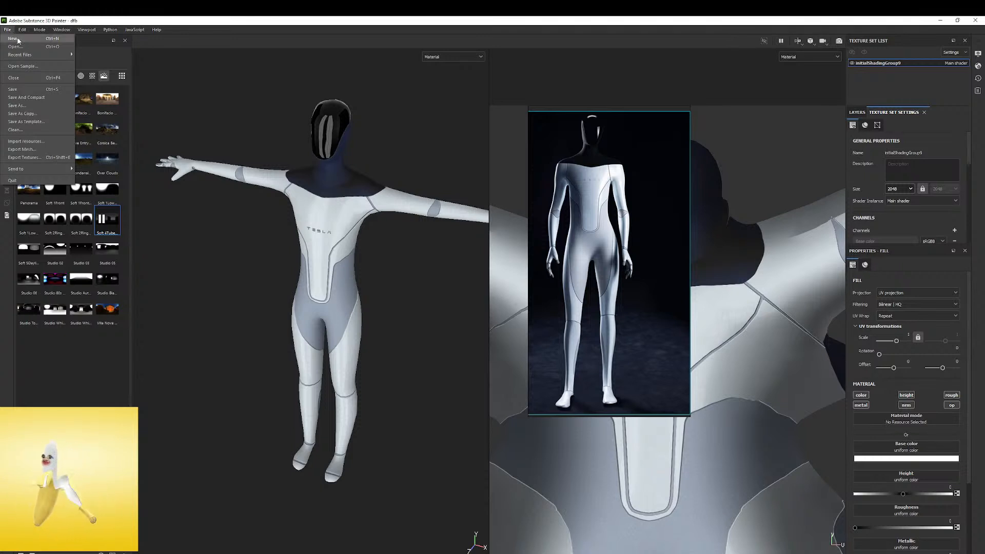
{"action": "left_click", "coordinate": [45, 158]}
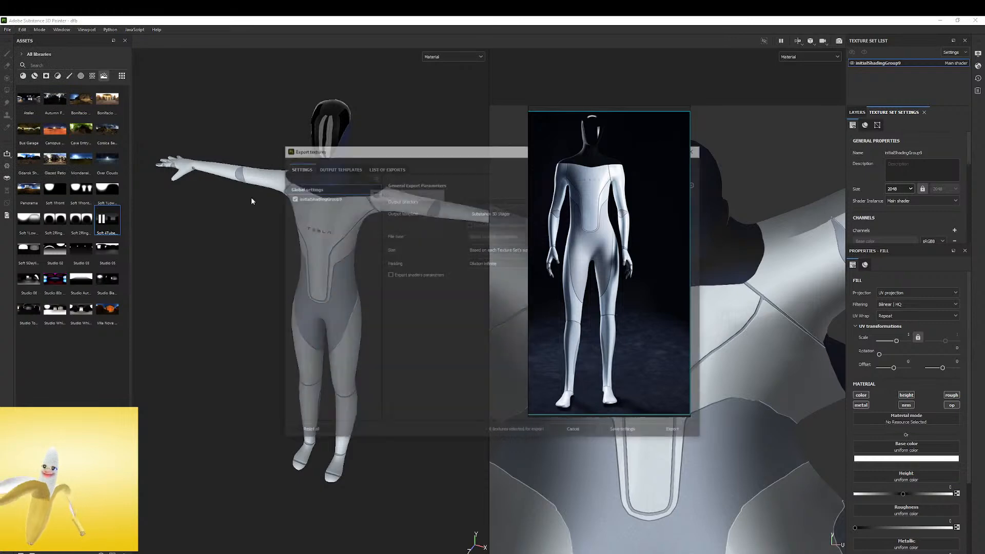
{"action": "left_click_drag", "start_coordinate": [490, 155], "coordinate": [271, 181]}
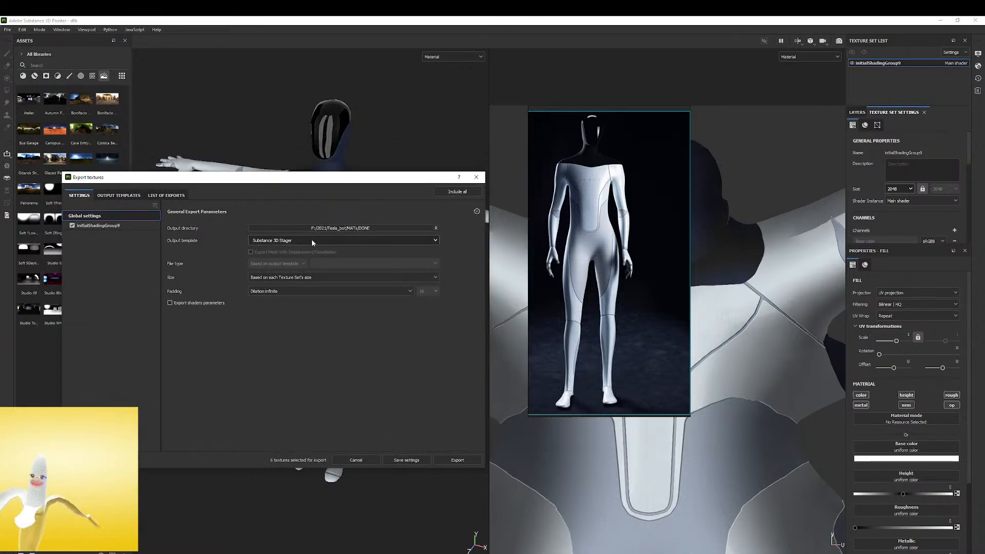
{"action": "left_click", "coordinate": [366, 229]}
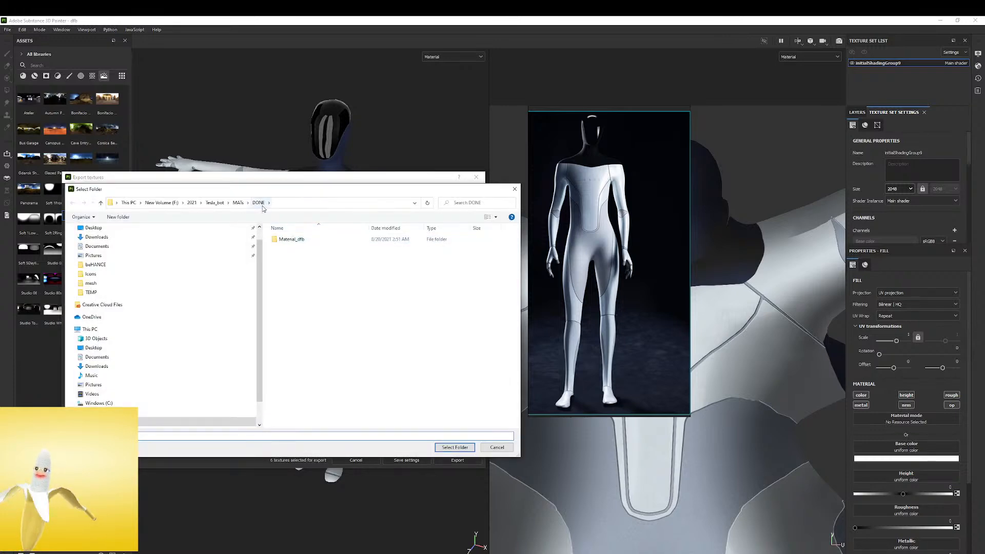
{"action": "right_click", "coordinate": [283, 271]}
{"action": "mouse_move", "coordinate": [308, 337]}
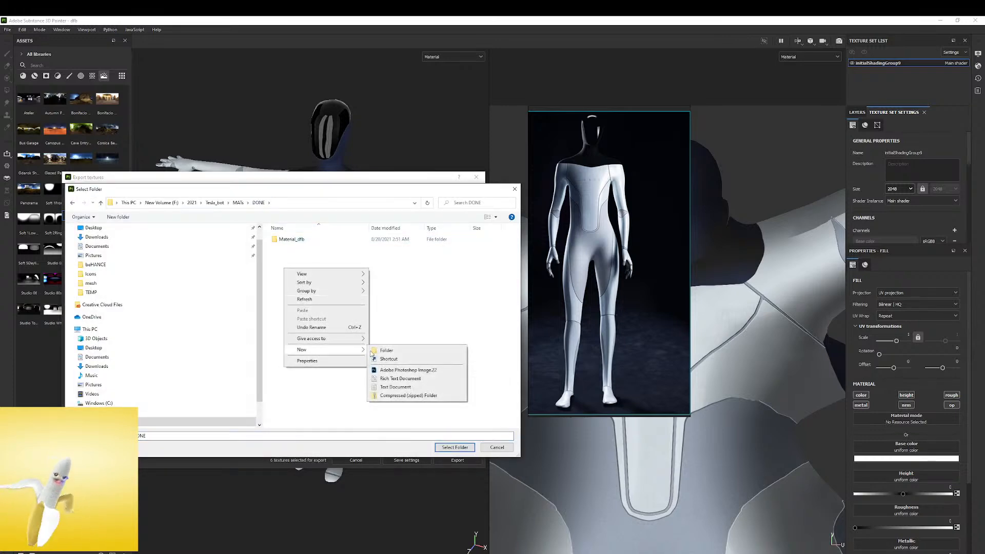
{"action": "left_click", "coordinate": [380, 350]}
{"action": "type", "text": "2k"}
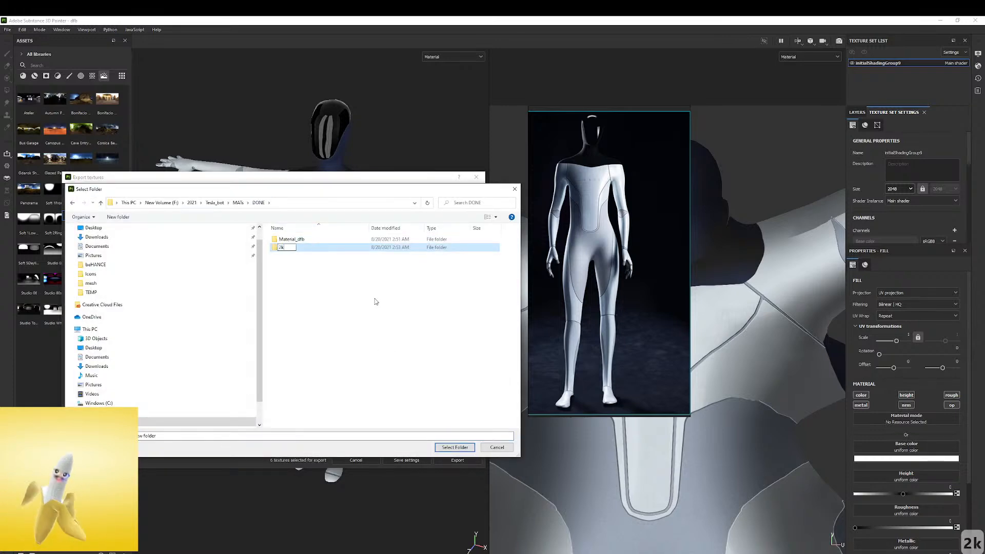
{"action": "key", "text": "Return"}
{"action": "double_click", "coordinate": [285, 240]}
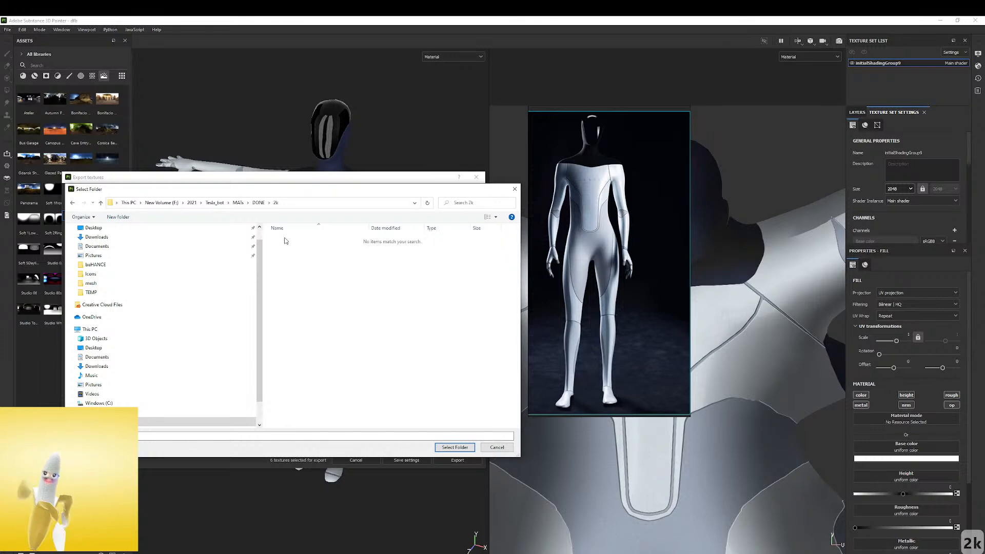
{"action": "left_click", "coordinate": [448, 447]}
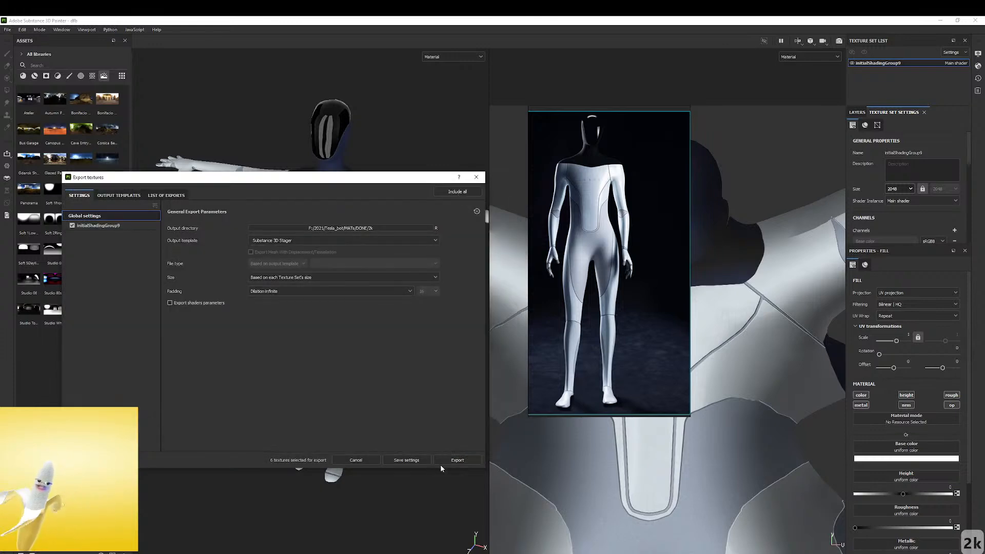
Export the textures to the 2k folder, check the files in its Material_dfb subfolder, and close the export window
{"action": "left_click", "coordinate": [453, 462]}
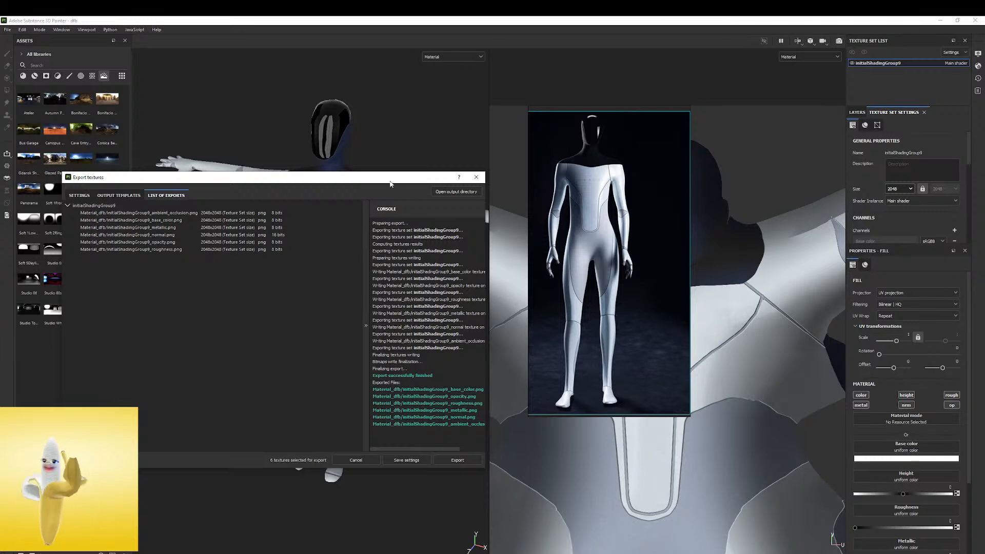
{"action": "left_click_drag", "start_coordinate": [395, 188], "coordinate": [426, 184]}
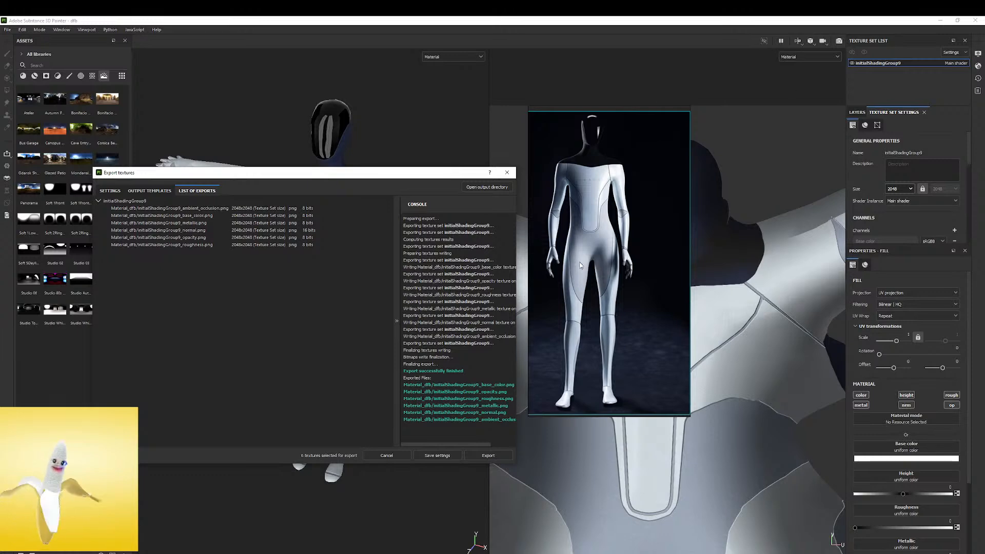
{"action": "left_click", "coordinate": [496, 187]}
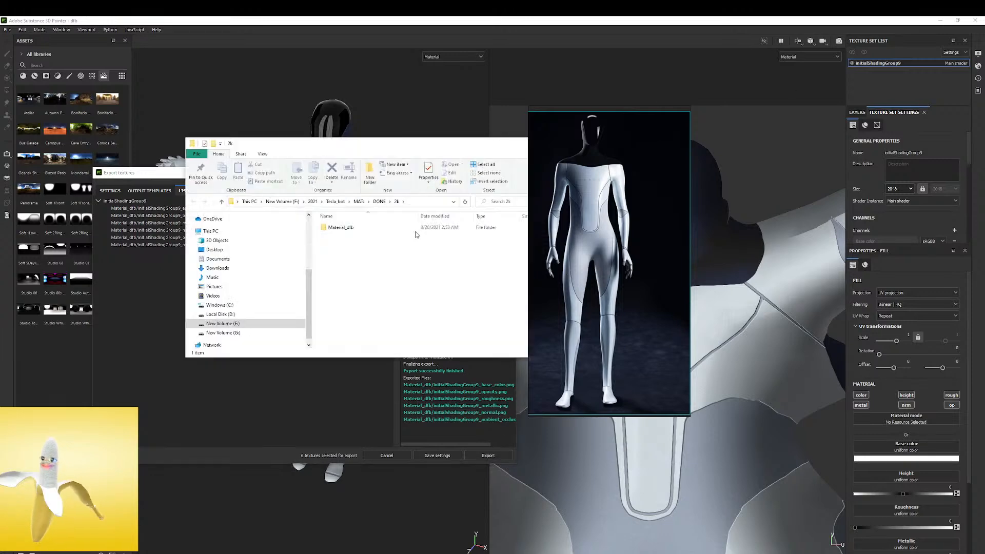
{"action": "left_click", "coordinate": [349, 229]}
{"action": "double_click", "coordinate": [349, 229]}
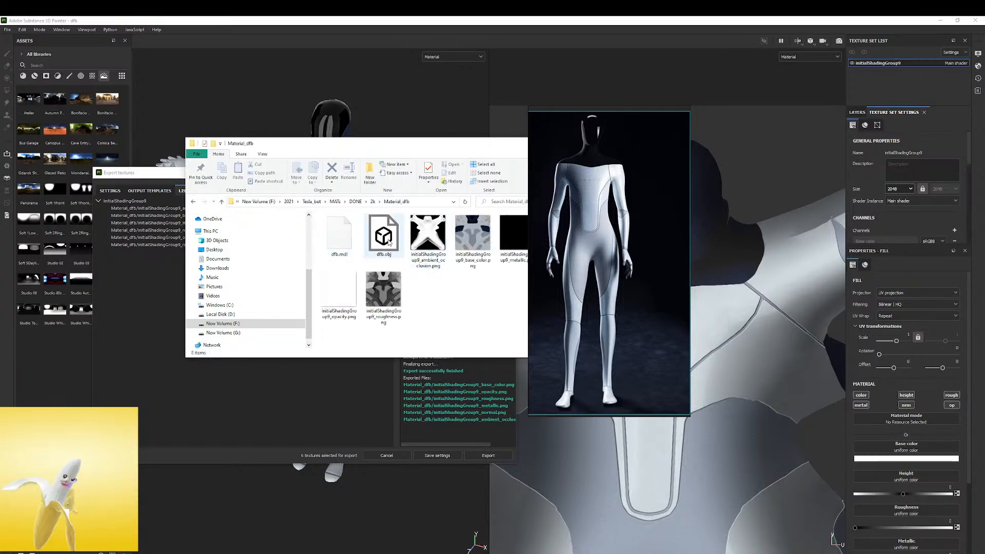
{"action": "left_click", "coordinate": [549, 104]}
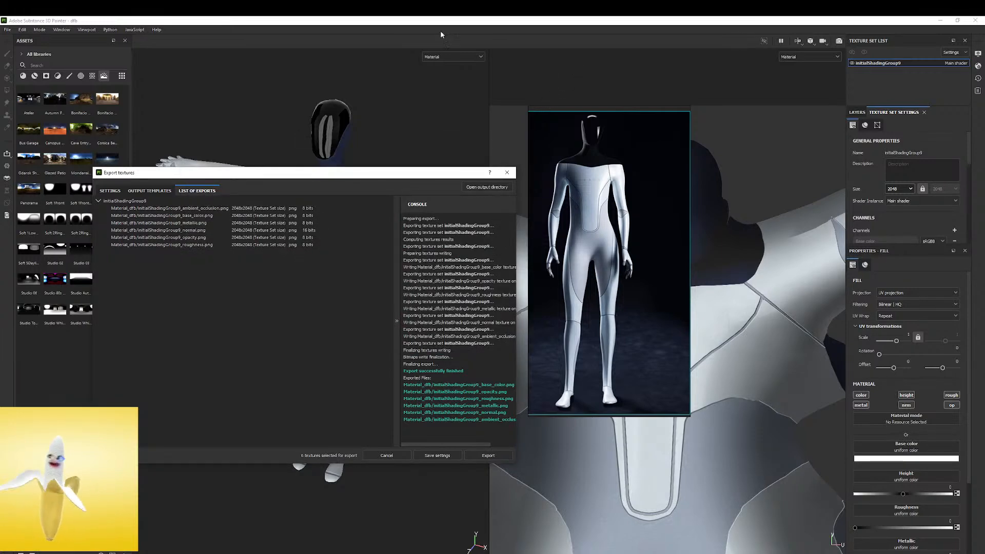
{"action": "left_click_drag", "start_coordinate": [297, 173], "coordinate": [193, 214]}
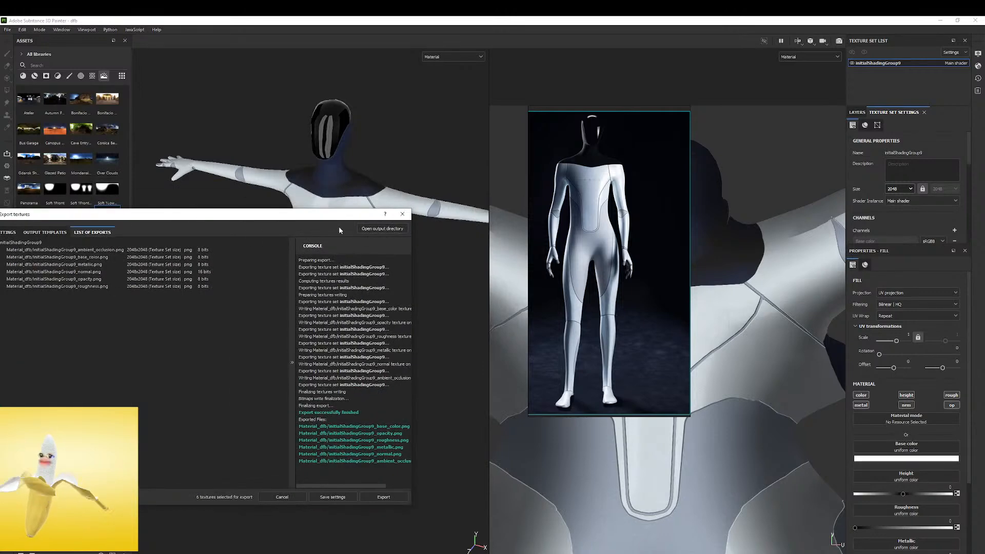
{"action": "left_click", "coordinate": [402, 214]}
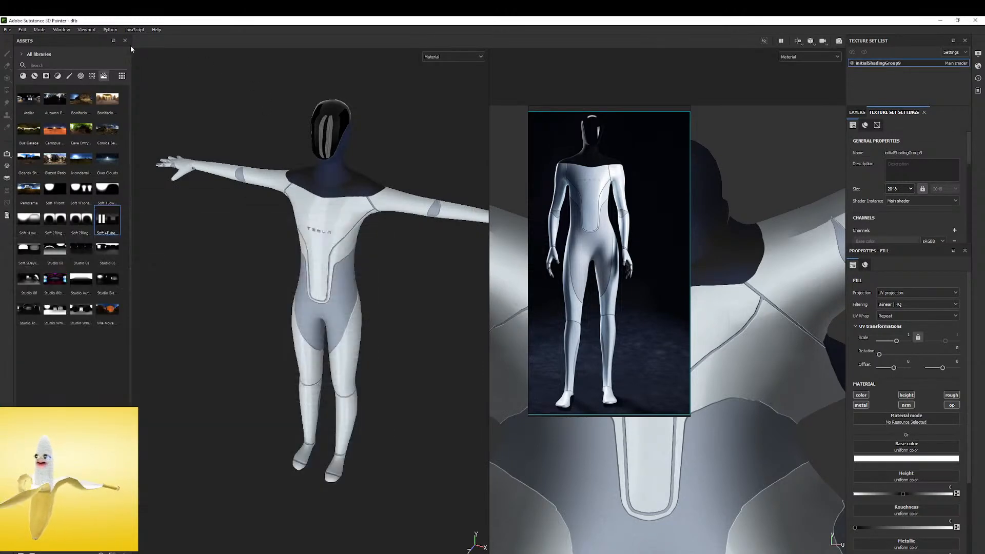
Save the project
{"action": "left_click", "coordinate": [8, 29]}
{"action": "left_click", "coordinate": [7, 29]}
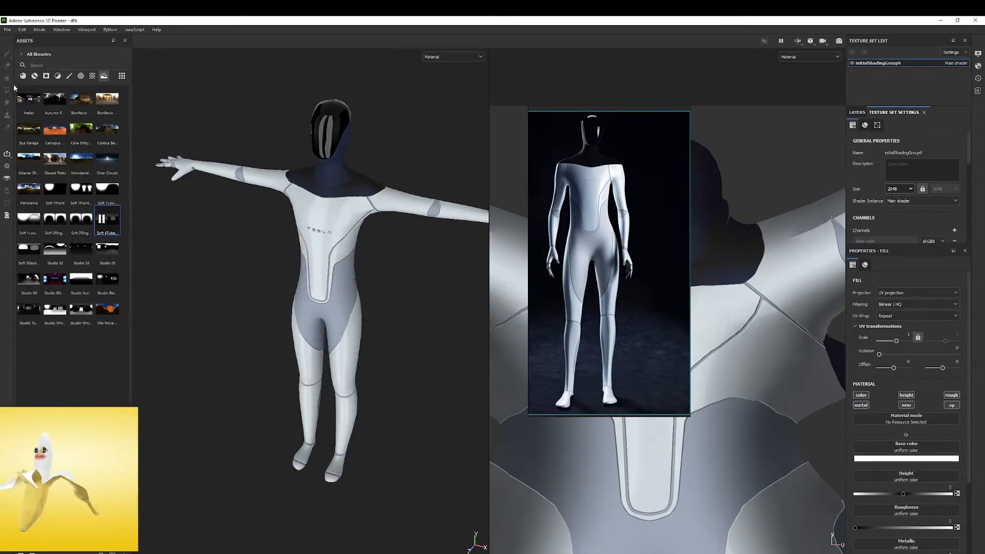
{"action": "left_click", "coordinate": [8, 32]}
{"action": "left_click", "coordinate": [17, 92]}
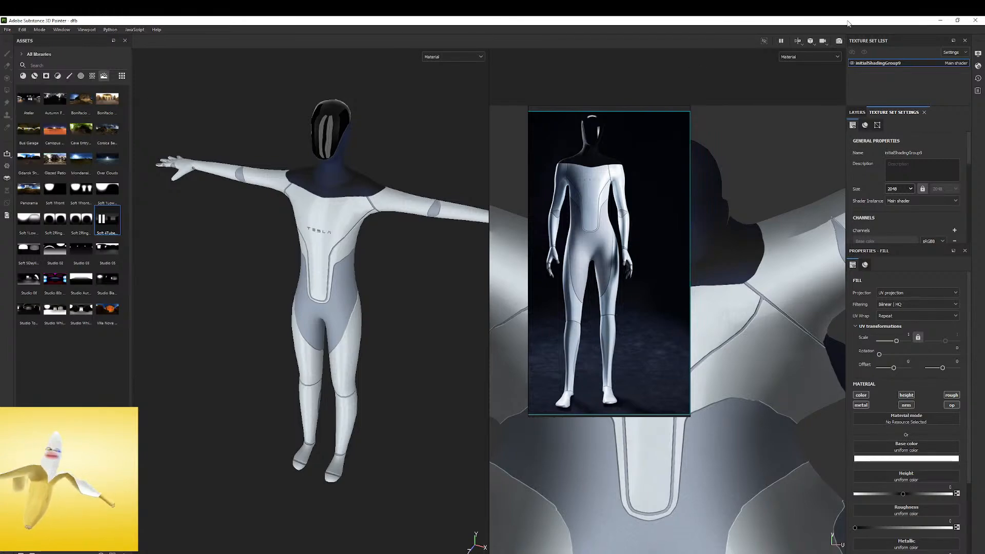
Close the texture painting project, move the reference image aside, and create a new scene in a maximized Substance 3D Stager window
{"action": "left_click", "coordinate": [977, 20]}
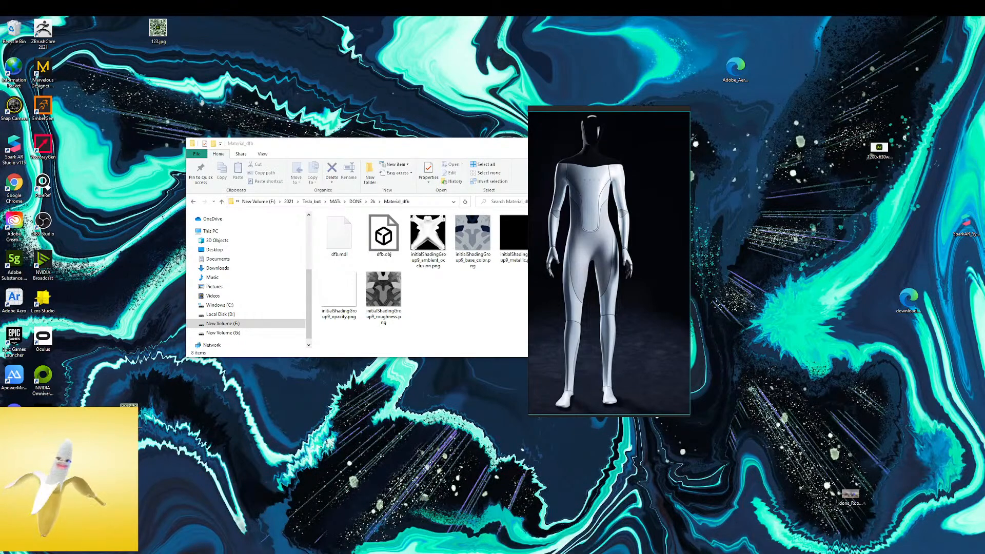
{"action": "left_click_drag", "start_coordinate": [608, 109], "coordinate": [835, 109]}
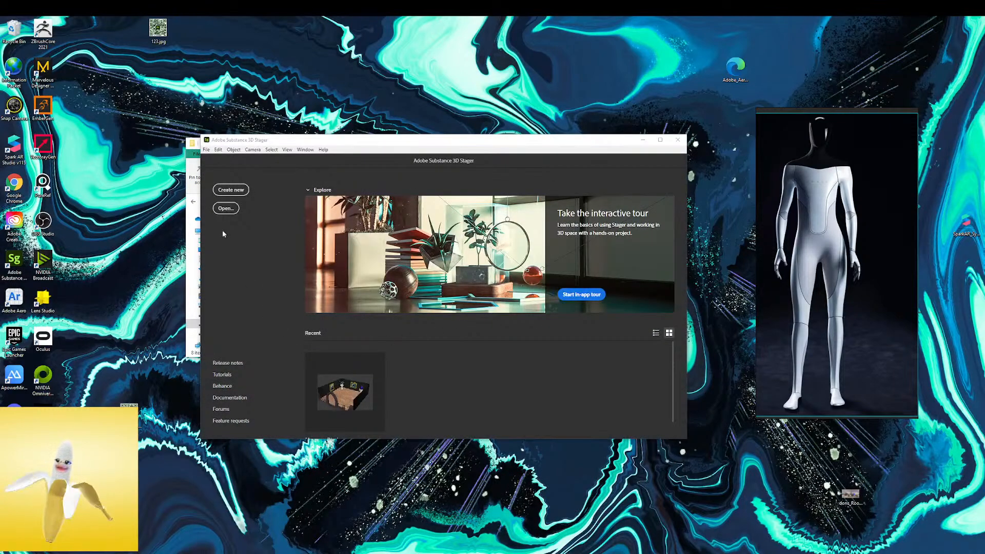
{"action": "left_click", "coordinate": [206, 150]}
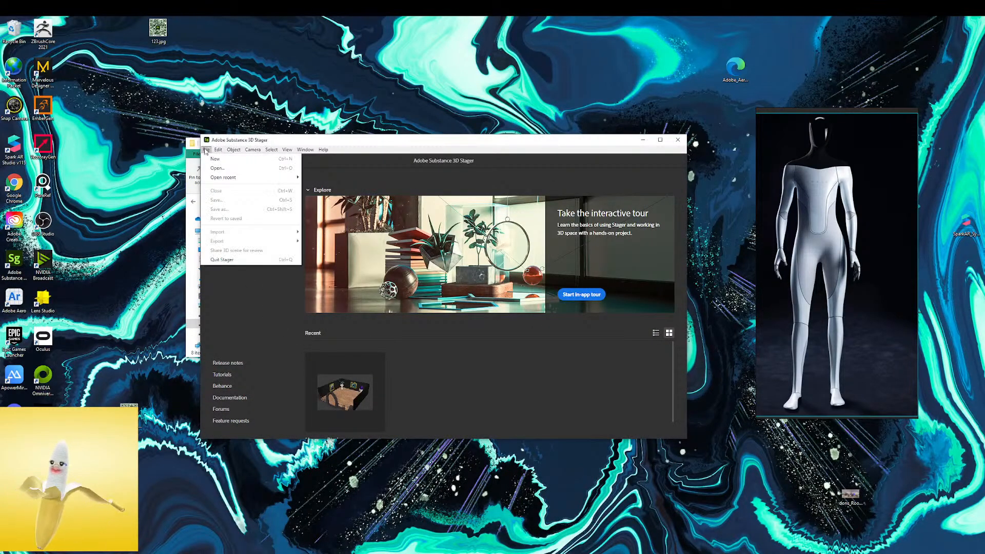
{"action": "mouse_move", "coordinate": [221, 177]}
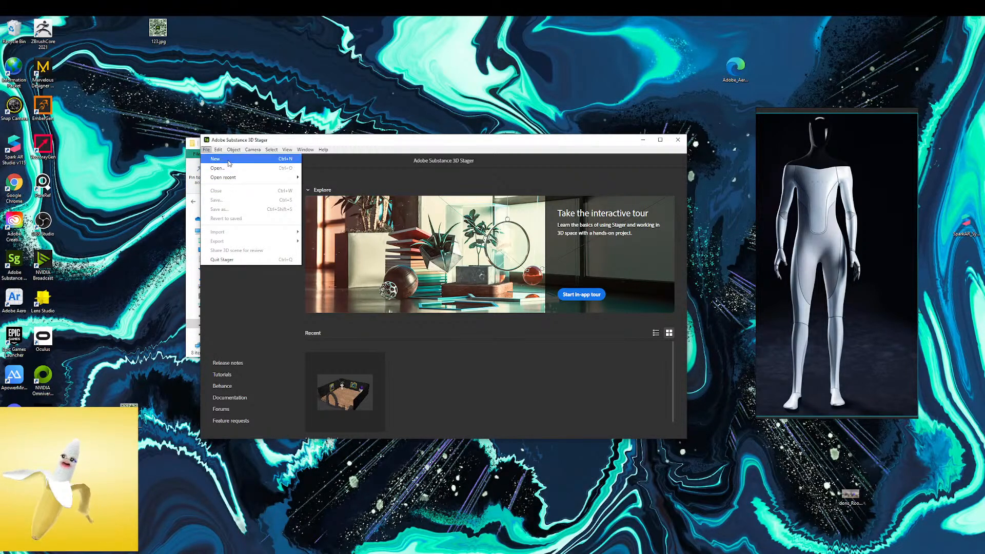
{"action": "left_click", "coordinate": [425, 147]}
{"action": "left_click", "coordinate": [231, 189]}
{"action": "left_click", "coordinate": [661, 140]}
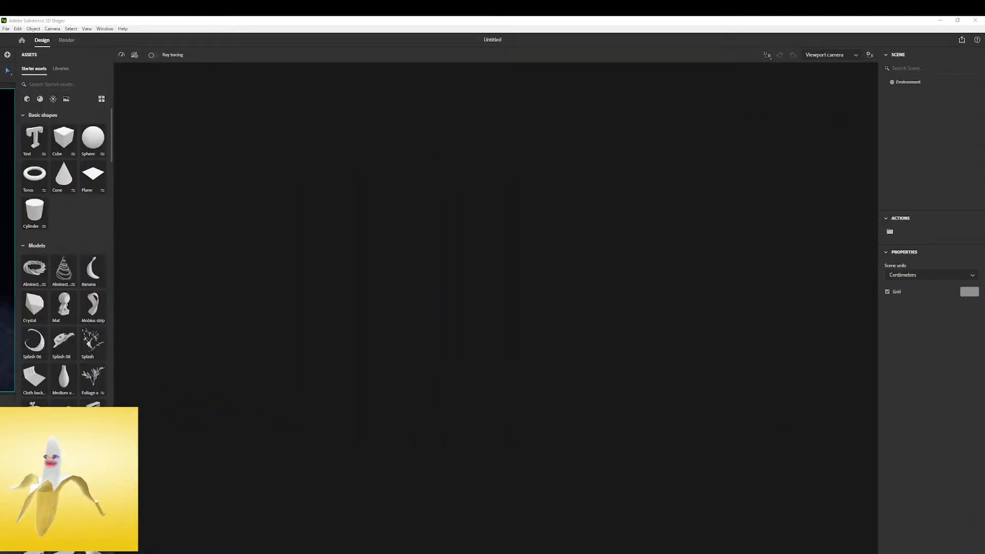
Start a 3D model import and browse to the 2021 folder on New Volume (F:)
{"action": "left_click", "coordinate": [963, 40]}
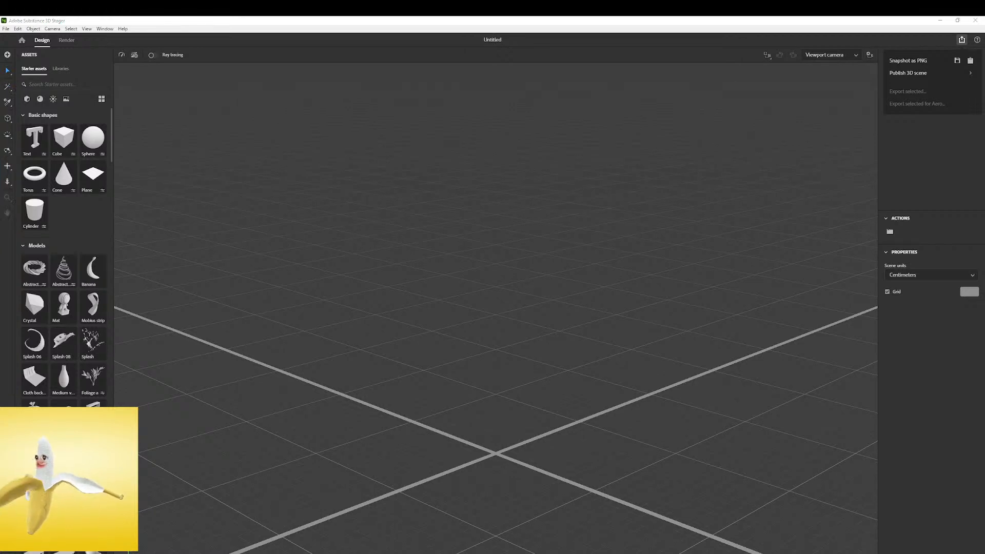
{"action": "left_click", "coordinate": [6, 29]}
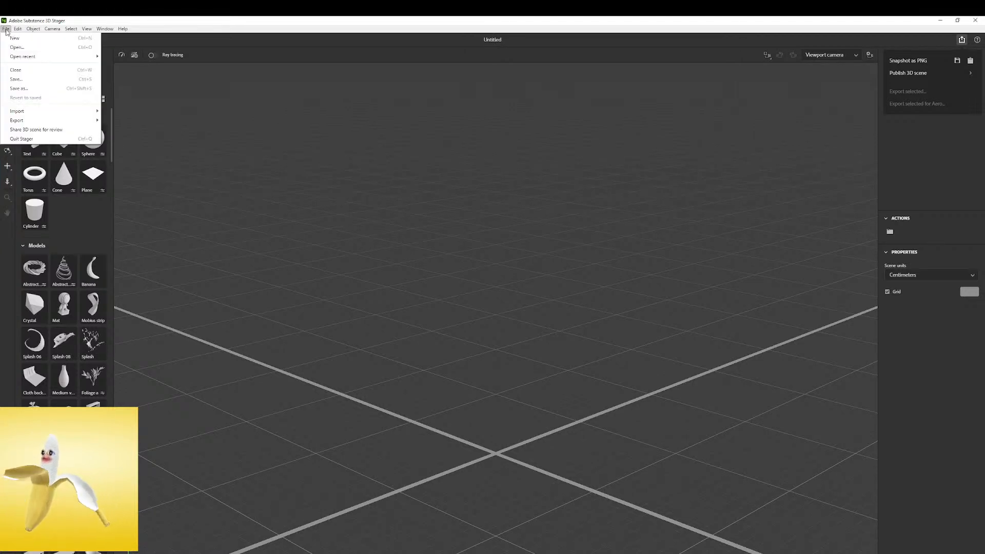
{"action": "mouse_move", "coordinate": [27, 114]}
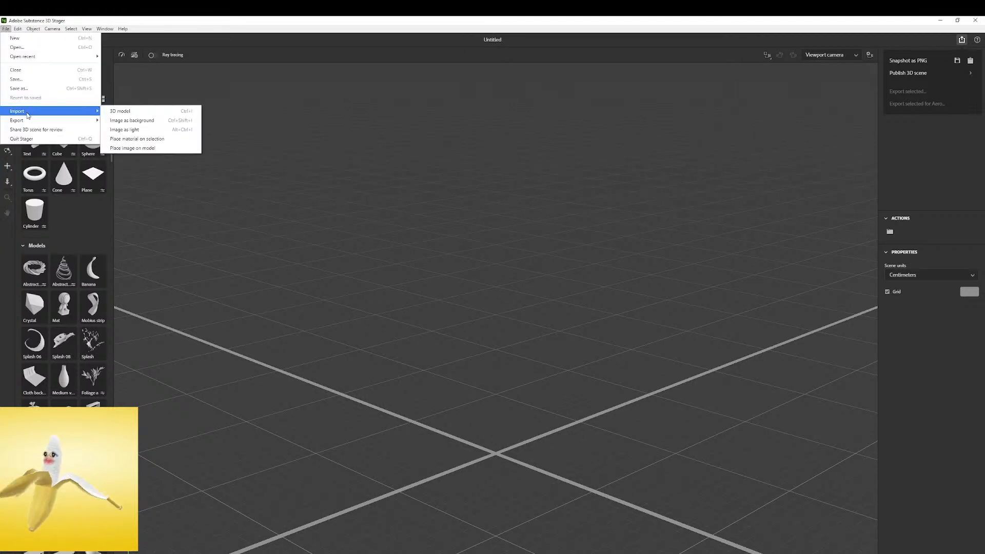
{"action": "left_click", "coordinate": [117, 111]}
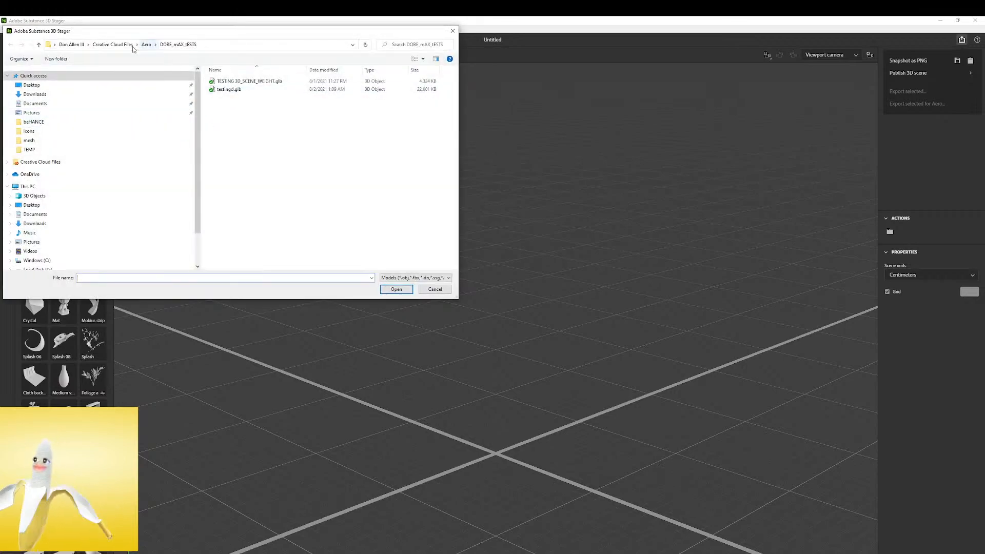
{"action": "left_click", "coordinate": [116, 46]}
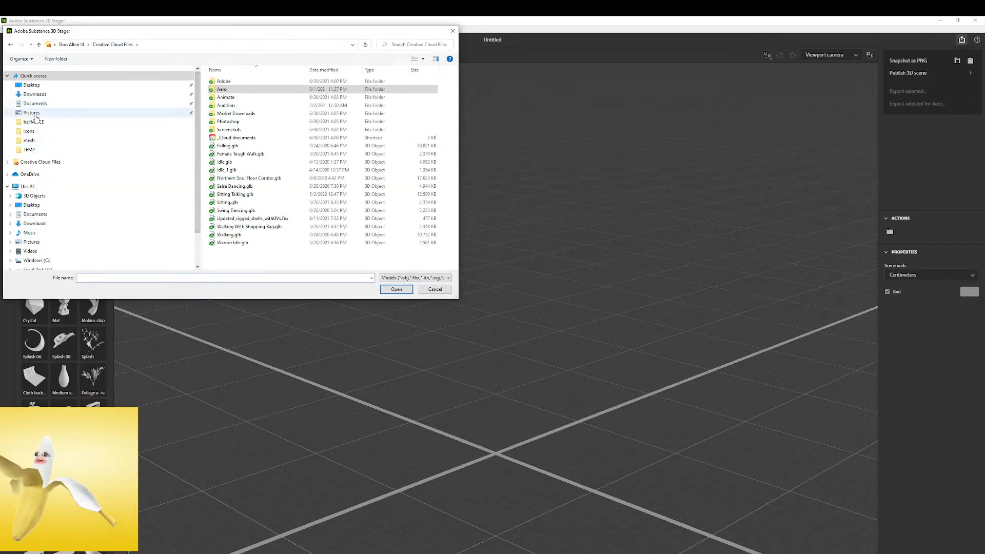
{"action": "scroll", "coordinate": [31, 225], "scroll_direction": "down", "scroll_amount": 1}
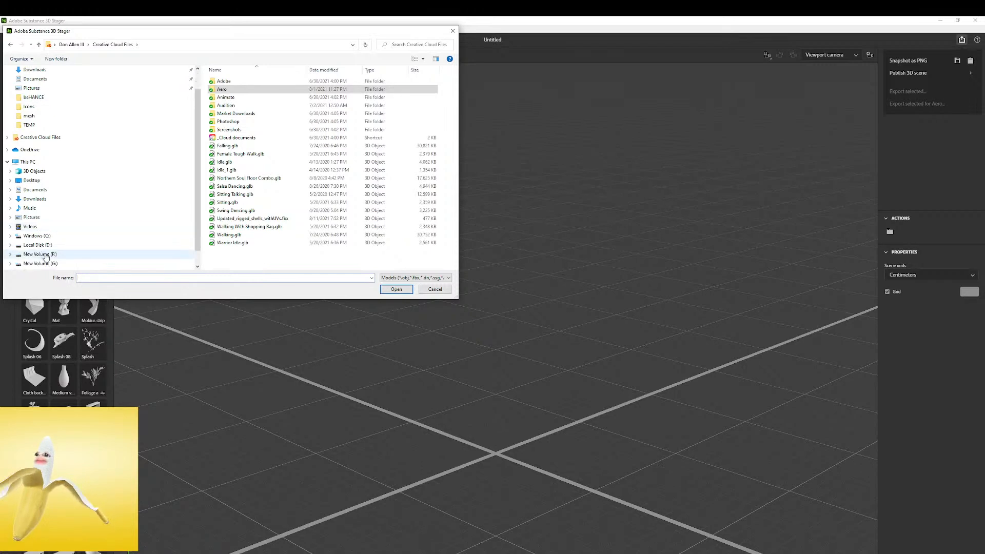
{"action": "left_click", "coordinate": [40, 254]}
{"action": "double_click", "coordinate": [226, 129]}
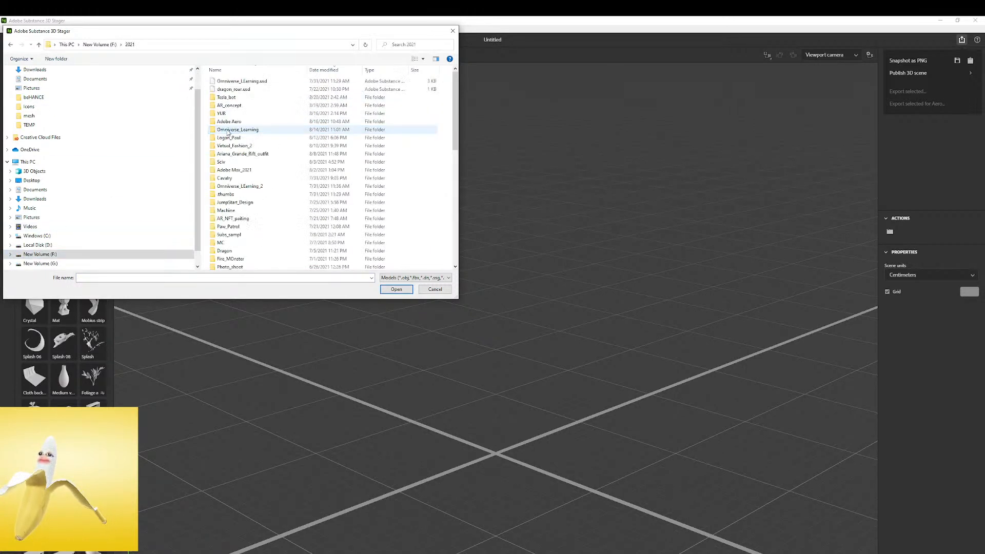
Import dfb.obj from Tesla_bot > MATs > DONE > 2k > Material_dfb into the scene
{"action": "double_click", "coordinate": [228, 98]}
{"action": "double_click", "coordinate": [224, 82]}
{"action": "left_click", "coordinate": [232, 84]}
{"action": "double_click", "coordinate": [232, 87]}
{"action": "double_click", "coordinate": [234, 90]}
{"action": "left_click", "coordinate": [232, 83]}
{"action": "double_click", "coordinate": [232, 83]}
{"action": "left_click", "coordinate": [231, 92]}
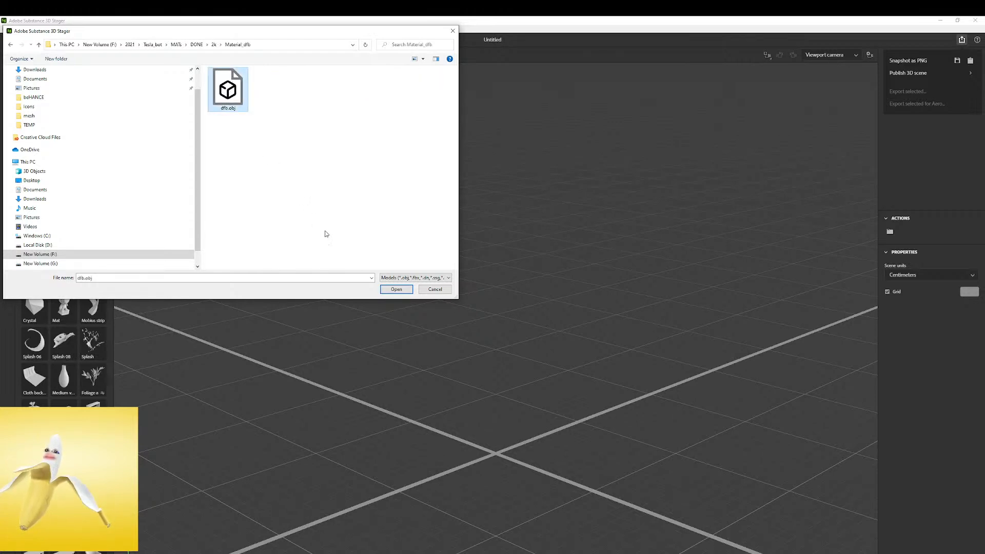
{"action": "left_click", "coordinate": [383, 289]}
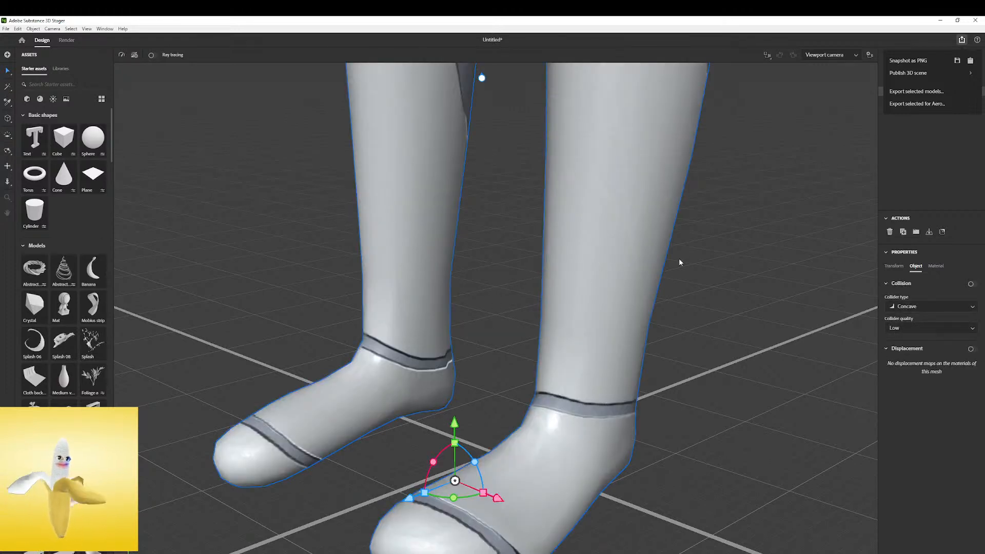
Frame the whole imported robot, deselect it, and check the options for publishing the 3D scene
{"action": "key", "text": "f"}
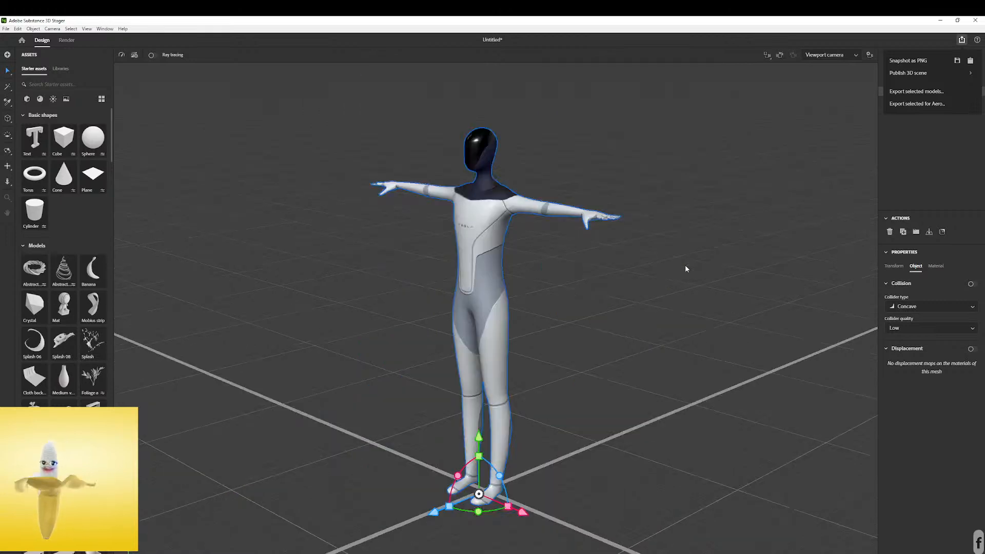
{"action": "left_click", "coordinate": [606, 277]}
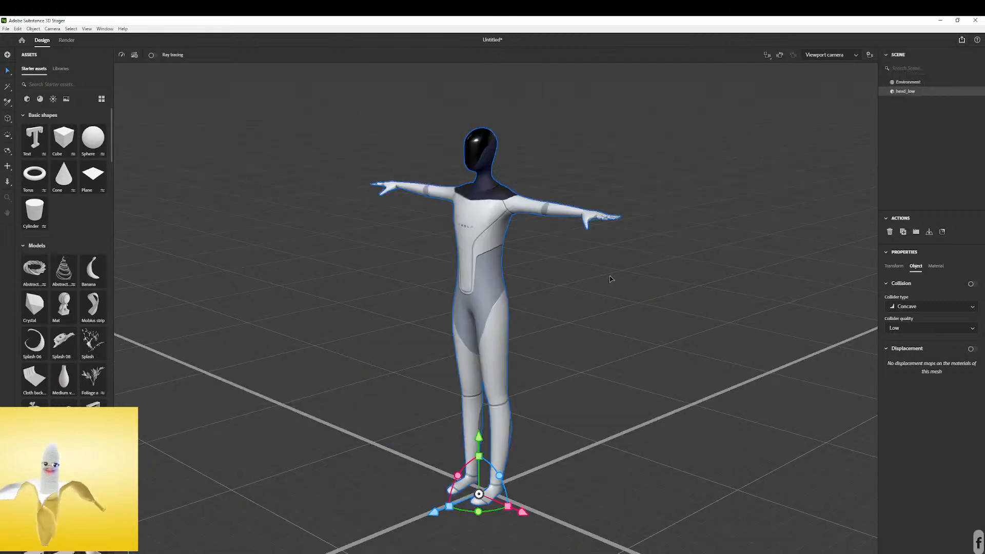
{"action": "left_click", "coordinate": [611, 279]}
{"action": "right_click_drag", "start_coordinate": [586, 278], "coordinate": [847, 176]}
{"action": "left_click", "coordinate": [961, 43]}
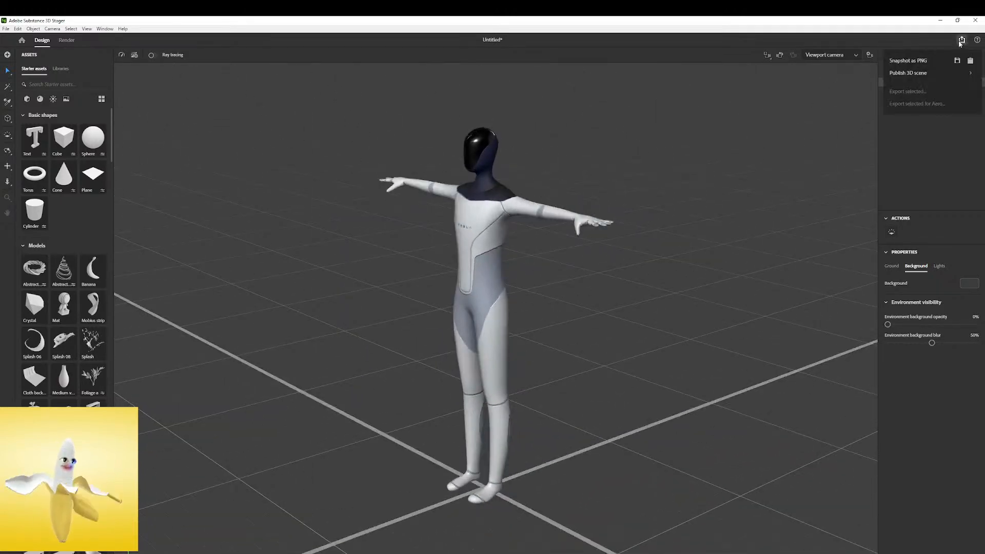
{"action": "left_click", "coordinate": [917, 74]}
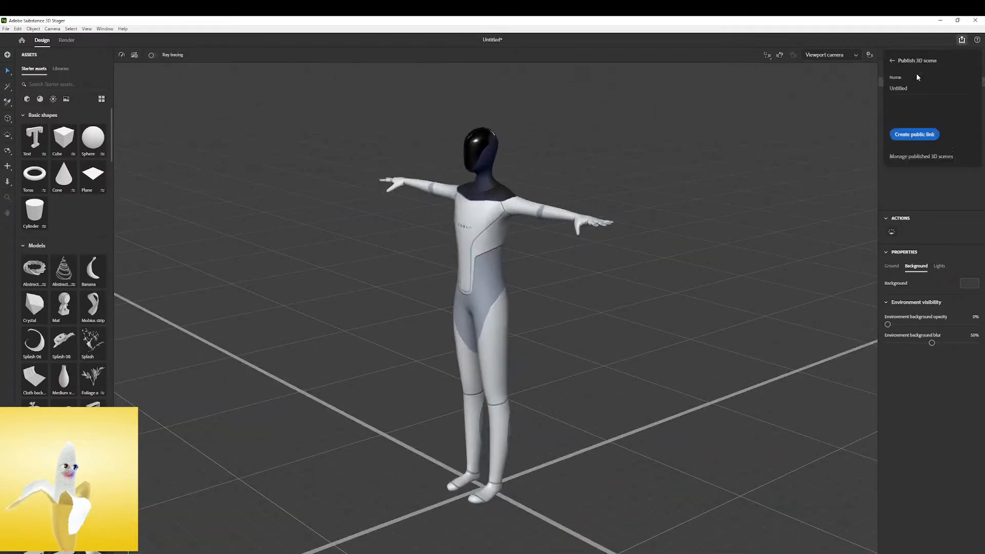
{"action": "left_click", "coordinate": [893, 62]}
{"action": "left_click", "coordinate": [913, 44]}
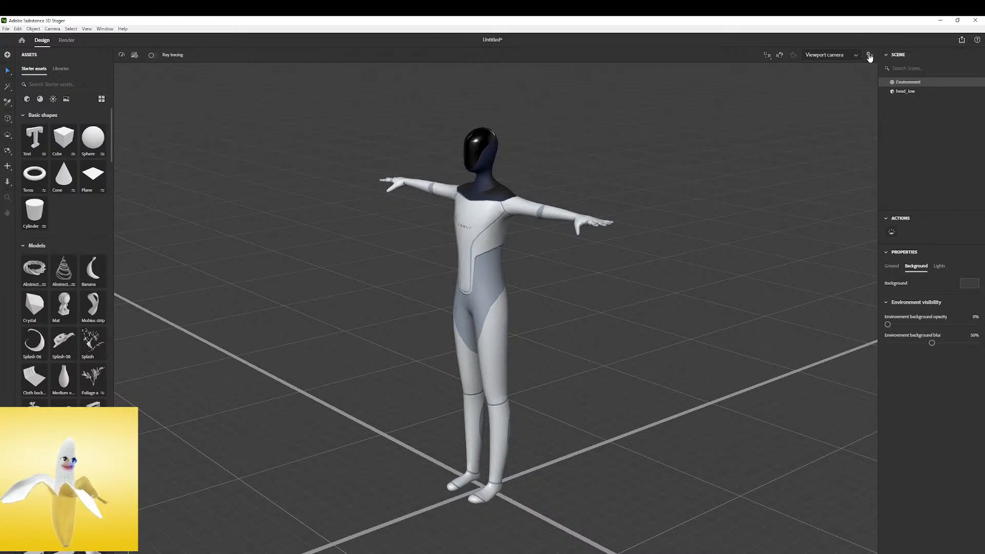
Review the model export formats for the selected robot, including SSG and OBJ, and dismiss the export
{"action": "left_click", "coordinate": [473, 212]}
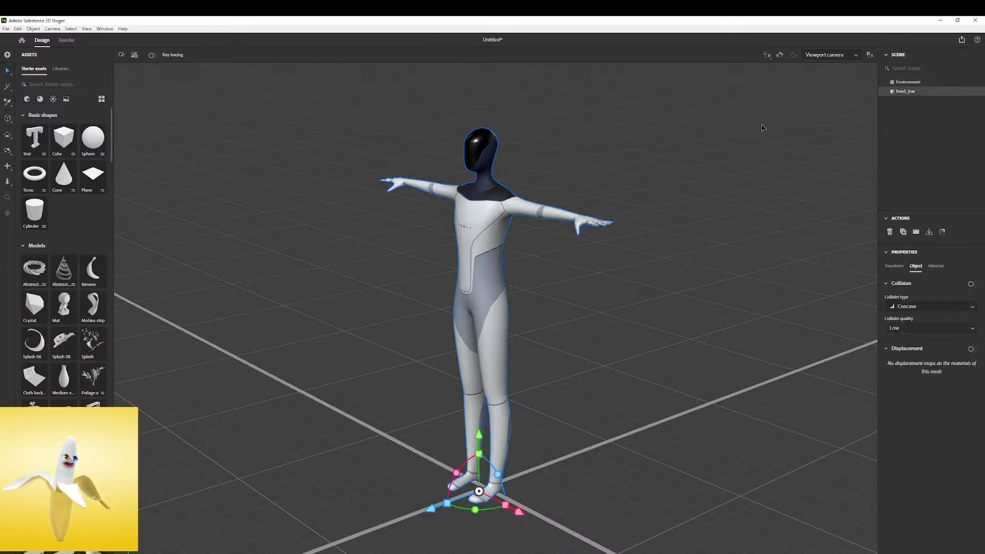
{"action": "left_click", "coordinate": [962, 40]}
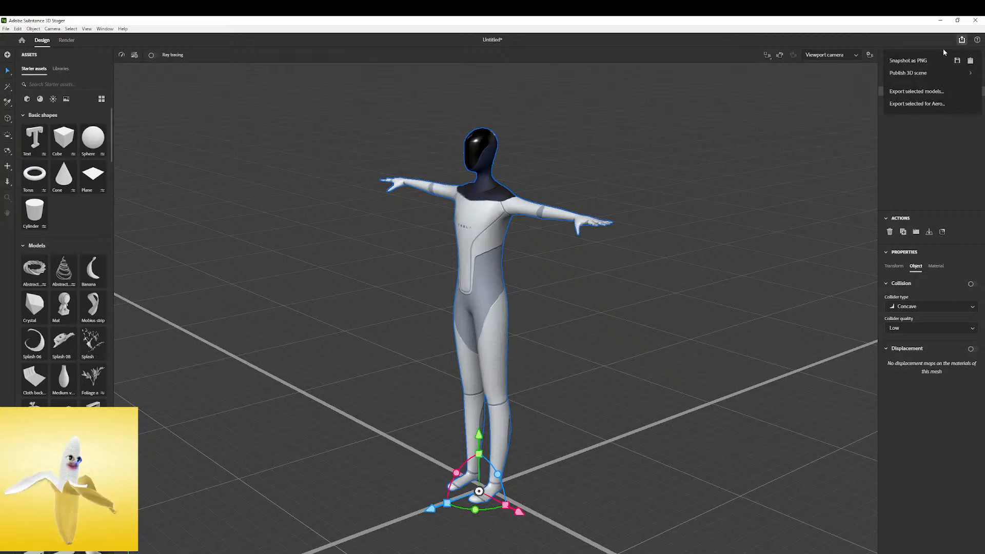
{"action": "left_click", "coordinate": [928, 94]}
{"action": "left_click", "coordinate": [465, 262]}
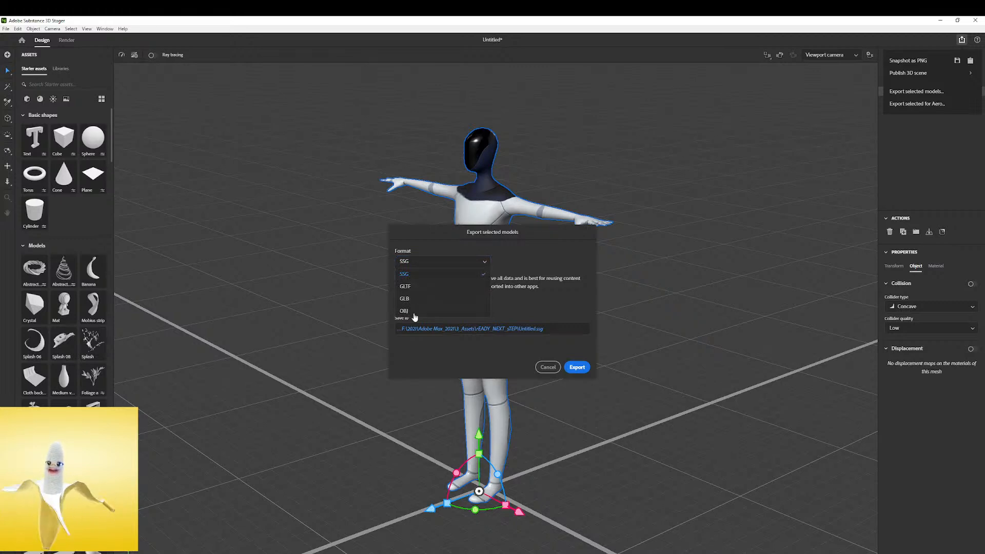
{"action": "left_click", "coordinate": [540, 256]}
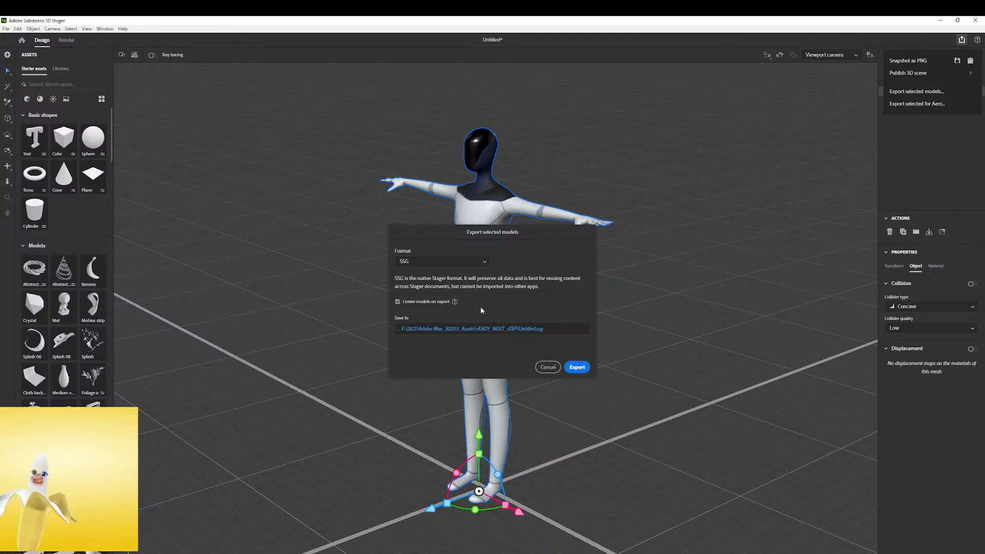
{"action": "left_click", "coordinate": [459, 262]}
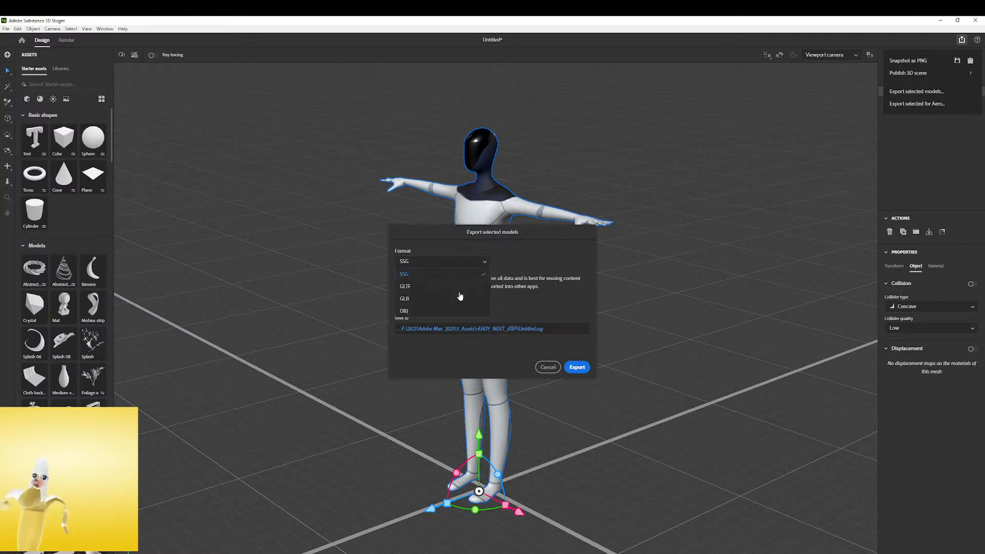
{"action": "left_click", "coordinate": [553, 252]}
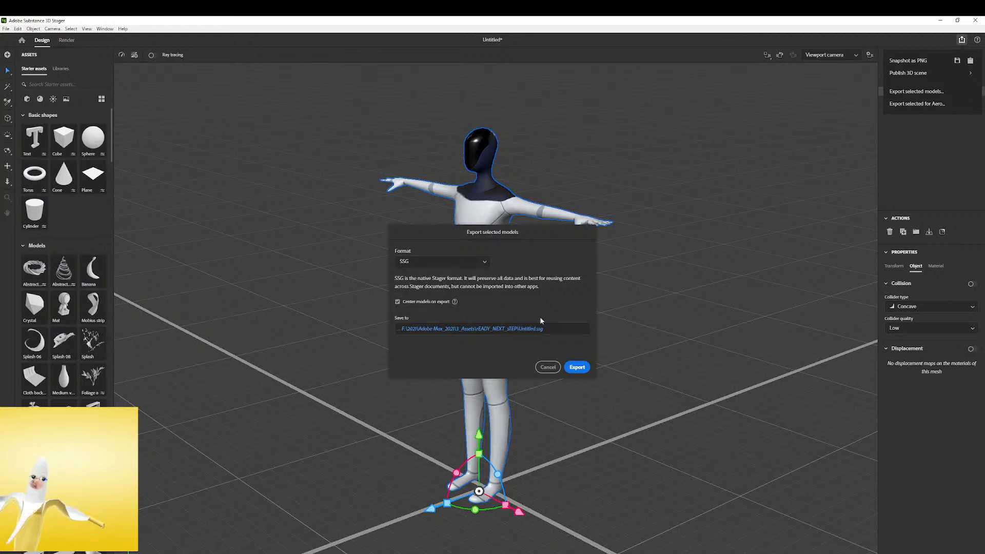
{"action": "left_click", "coordinate": [483, 262]}
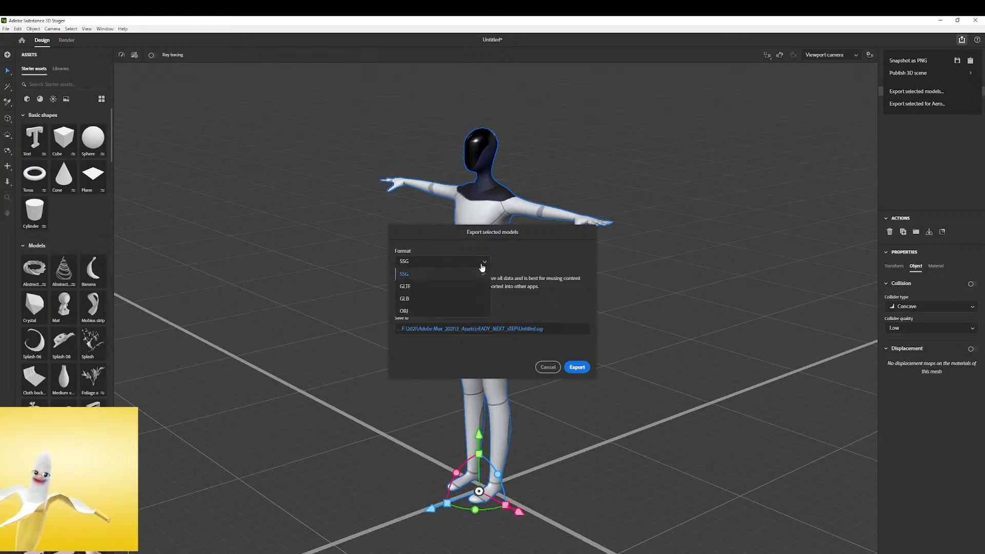
{"action": "left_click", "coordinate": [443, 311]}
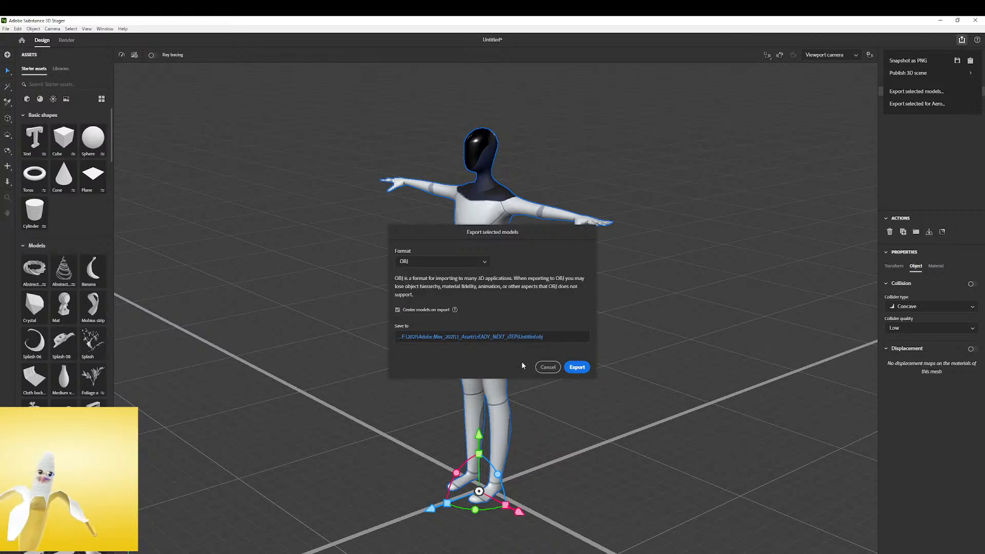
{"action": "left_click", "coordinate": [548, 366]}
Switch to Chrome, go to the Mixamo website in a new window, and log in
{"action": "left_click", "coordinate": [940, 21]}
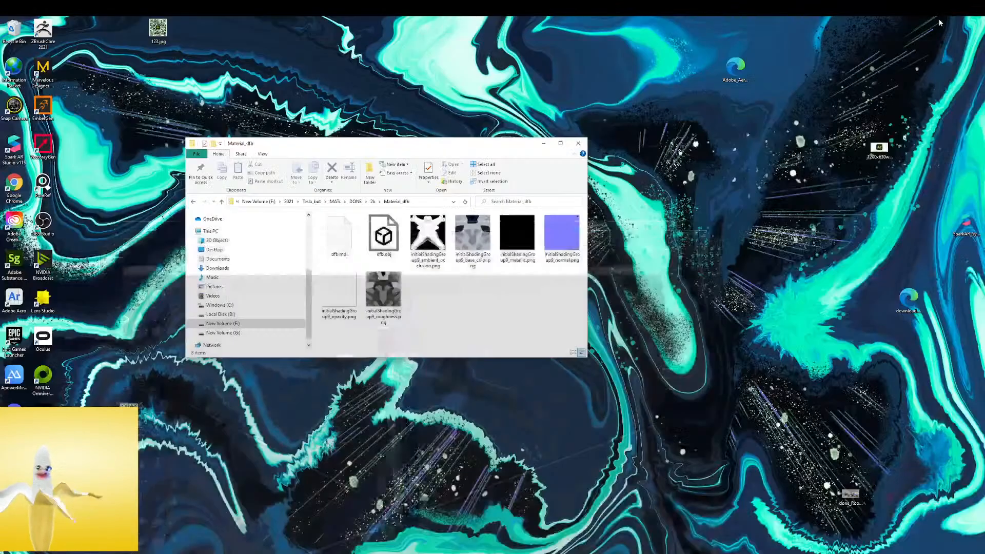
{"action": "left_click", "coordinate": [389, 553]}
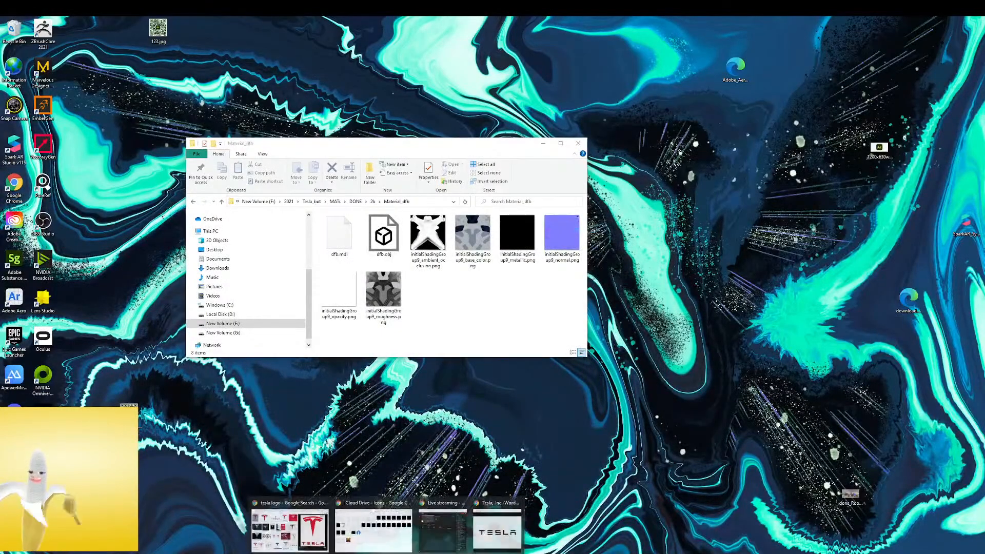
{"action": "left_click", "coordinate": [287, 508]}
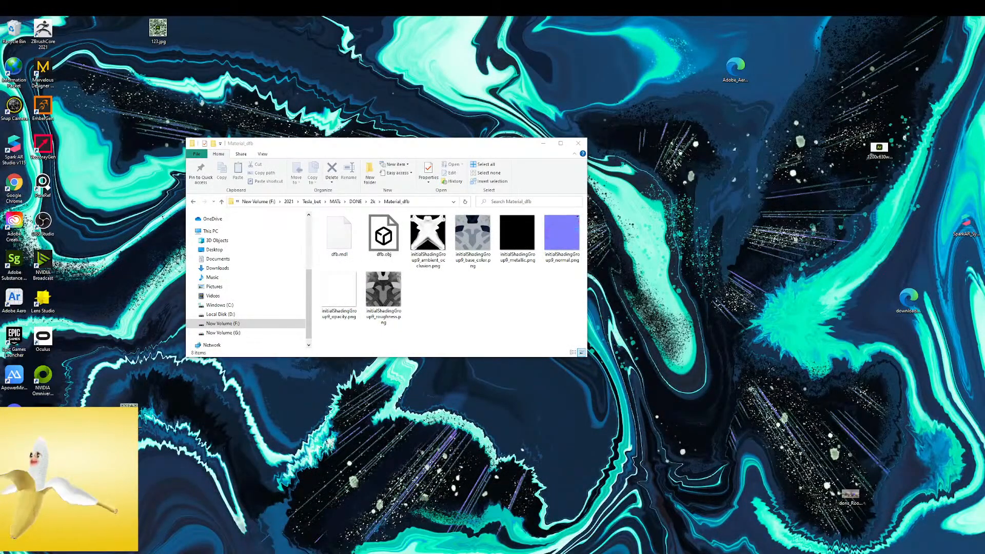
{"action": "left_click_drag", "start_coordinate": [0, 215], "coordinate": [606, 18]}
{"action": "left_click", "coordinate": [85, 36]}
{"action": "type", "text": "mixamo"}
{"action": "key", "text": "Return"}
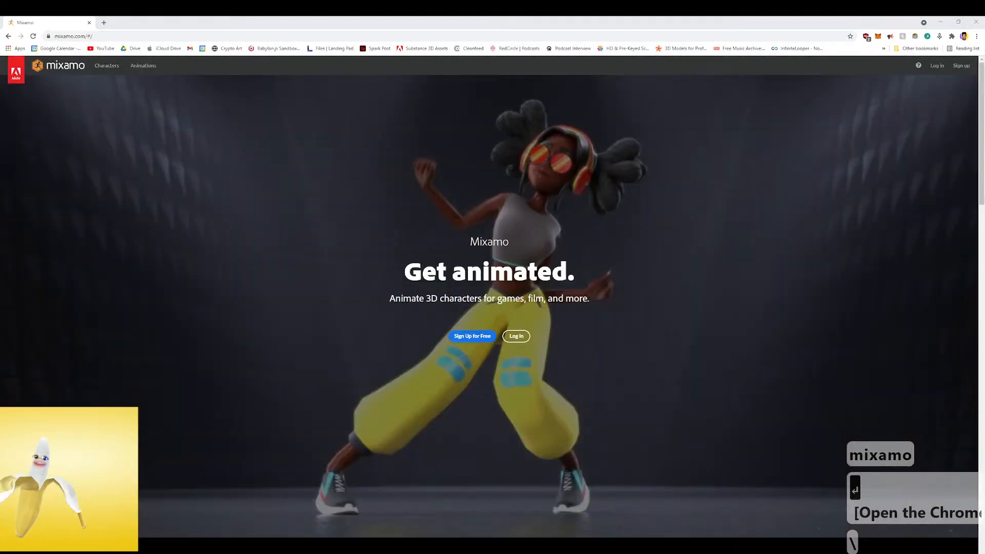
{"action": "left_click", "coordinate": [517, 338]}
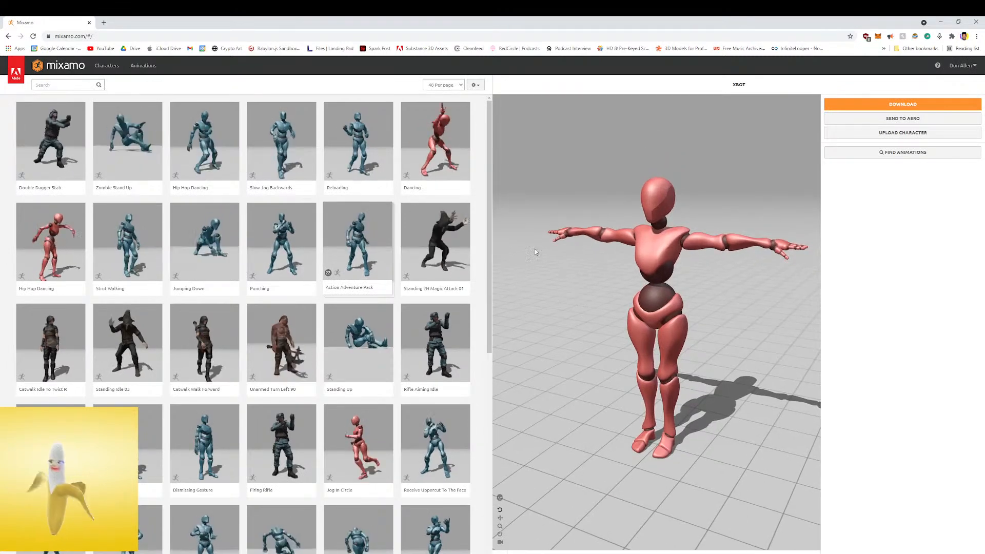
Open Mixamo's character upload, and compress the Material_dfb folder inside Tesla_bot > MATs > DONE > 2k into a zip archive
{"action": "left_click", "coordinate": [875, 133]}
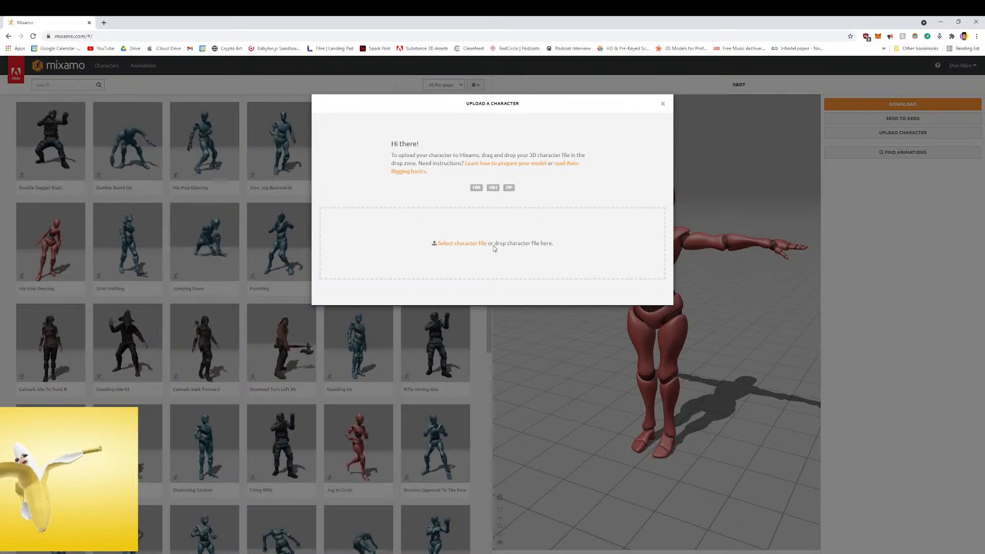
{"action": "double_click", "coordinate": [674, 17]}
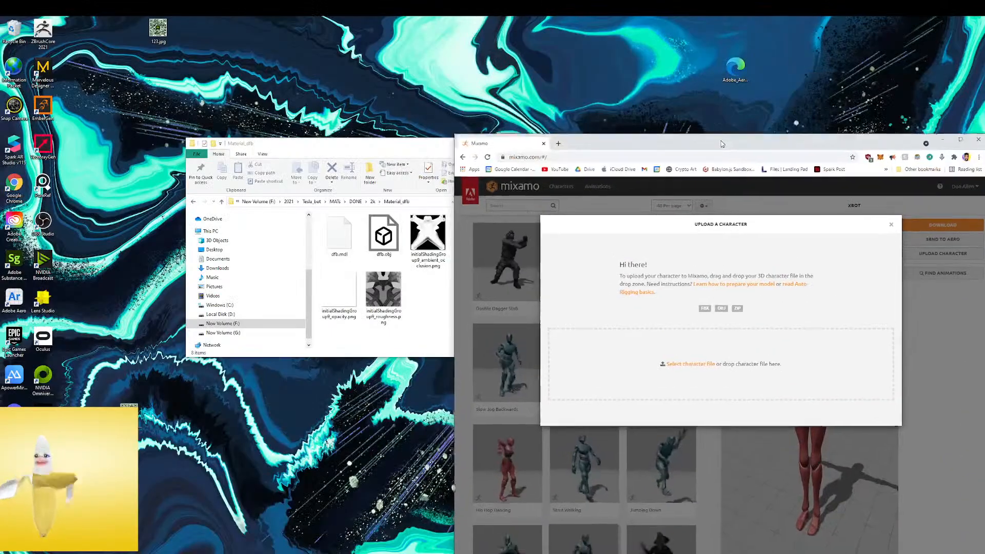
{"action": "left_click_drag", "start_coordinate": [412, 154], "coordinate": [331, 129]}
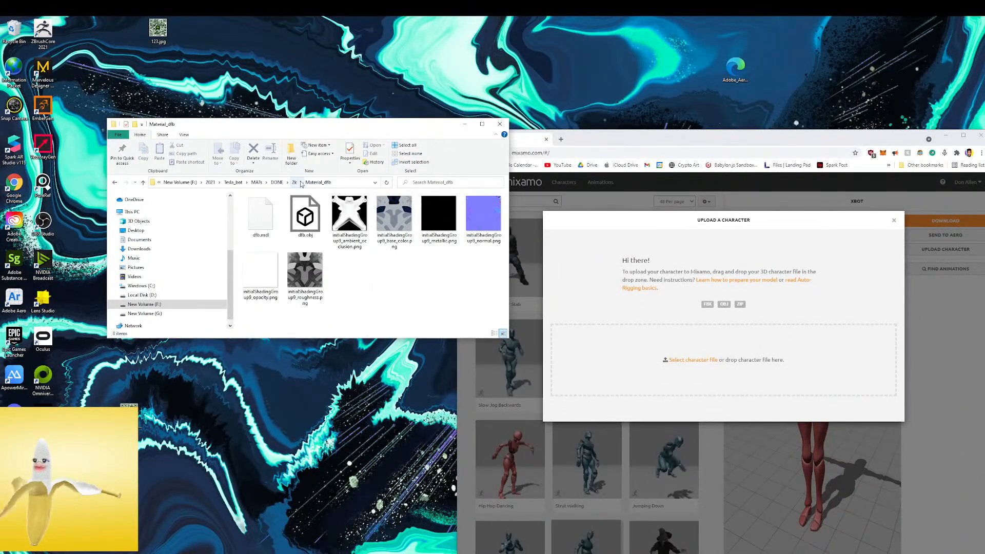
{"action": "left_click", "coordinate": [294, 182]}
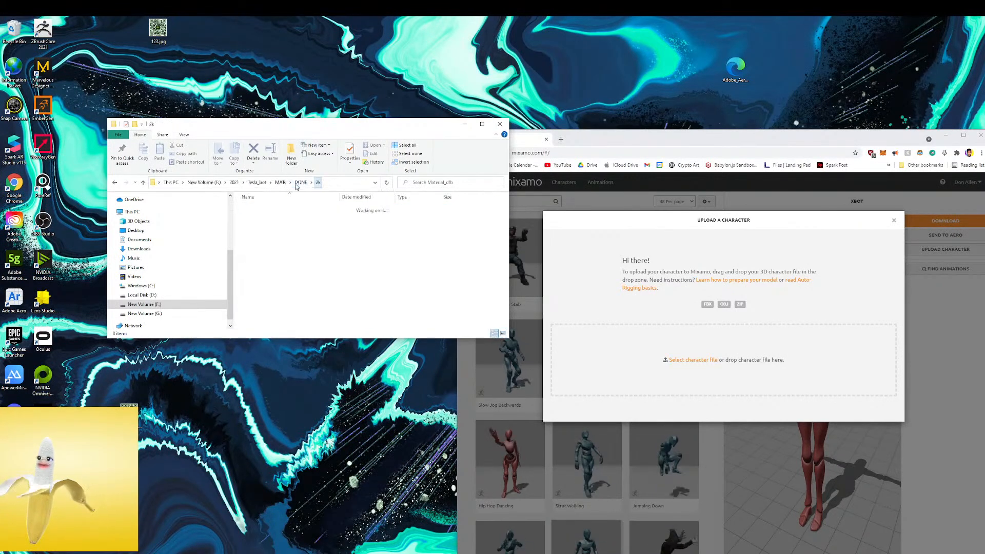
{"action": "right_click", "coordinate": [274, 210]}
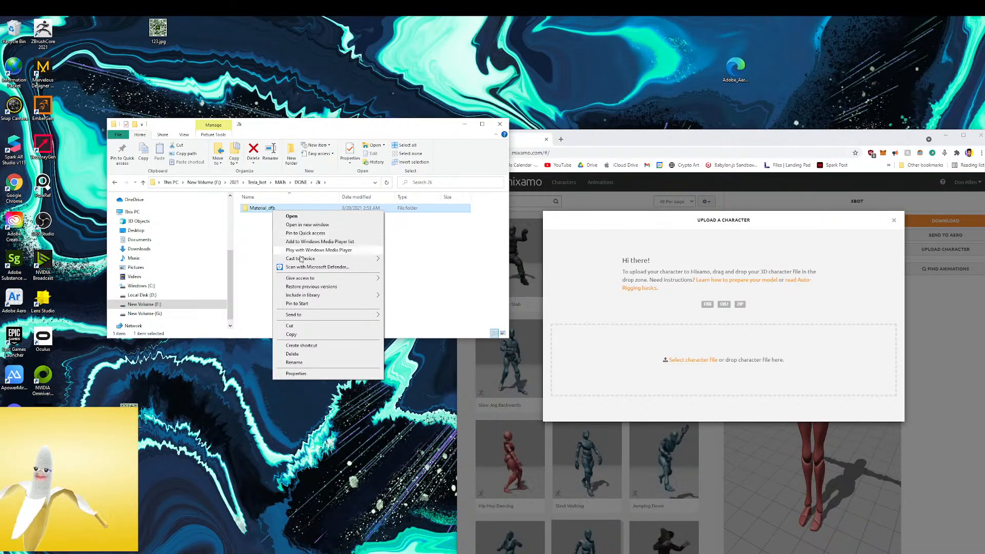
{"action": "mouse_move", "coordinate": [316, 316]}
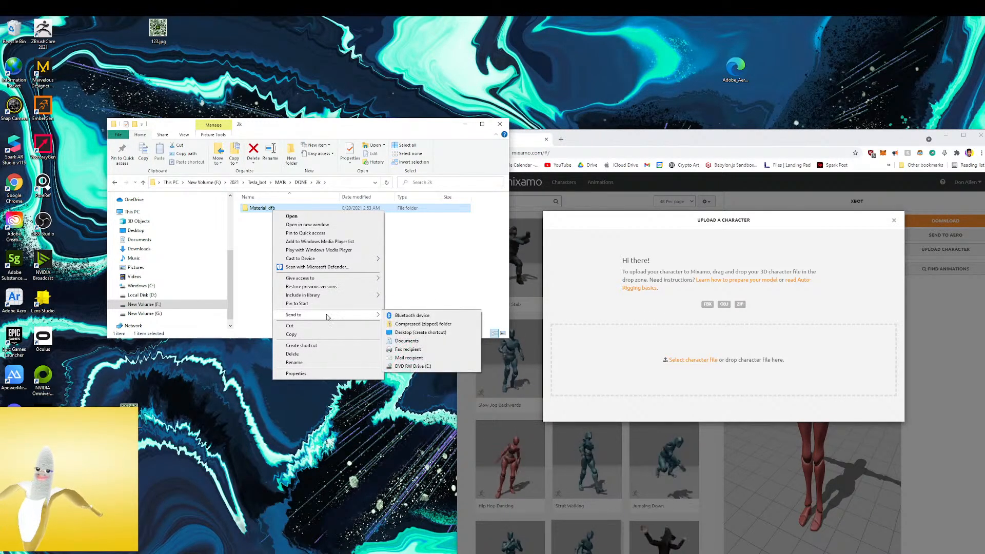
{"action": "left_click", "coordinate": [433, 325]}
{"action": "key", "text": "Return"}
Try to upload Material_dfb.zip as a Mixamo character and dismiss the Auto-Rigger dialog
{"action": "left_click_drag", "start_coordinate": [266, 216], "coordinate": [616, 355]}
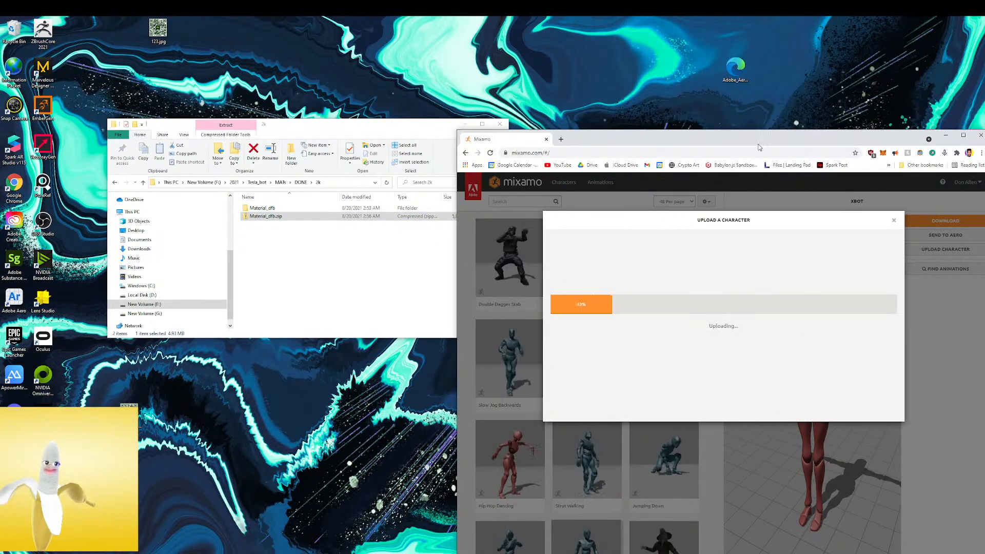
{"action": "double_click", "coordinate": [760, 148]}
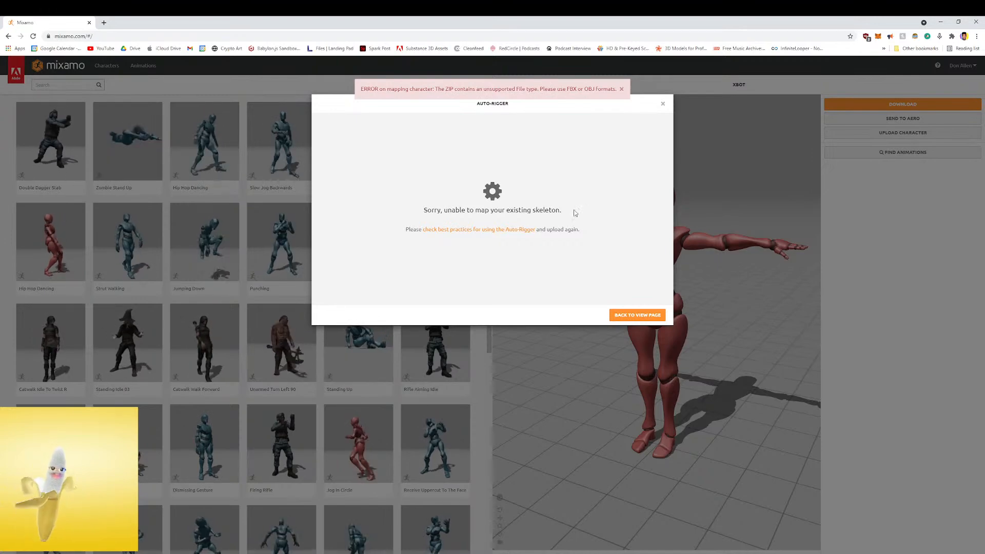
{"action": "left_click", "coordinate": [663, 104]}
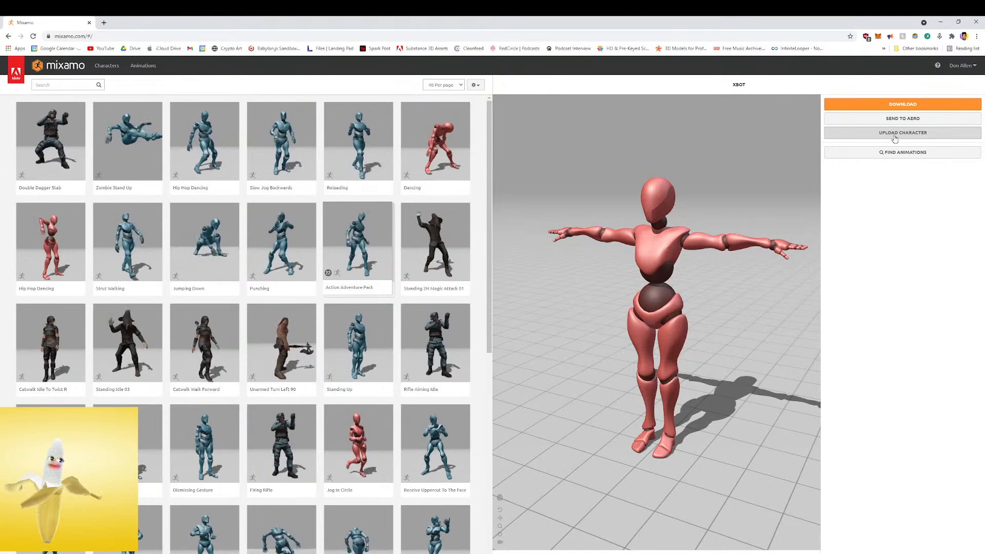
{"action": "left_click", "coordinate": [888, 105]}
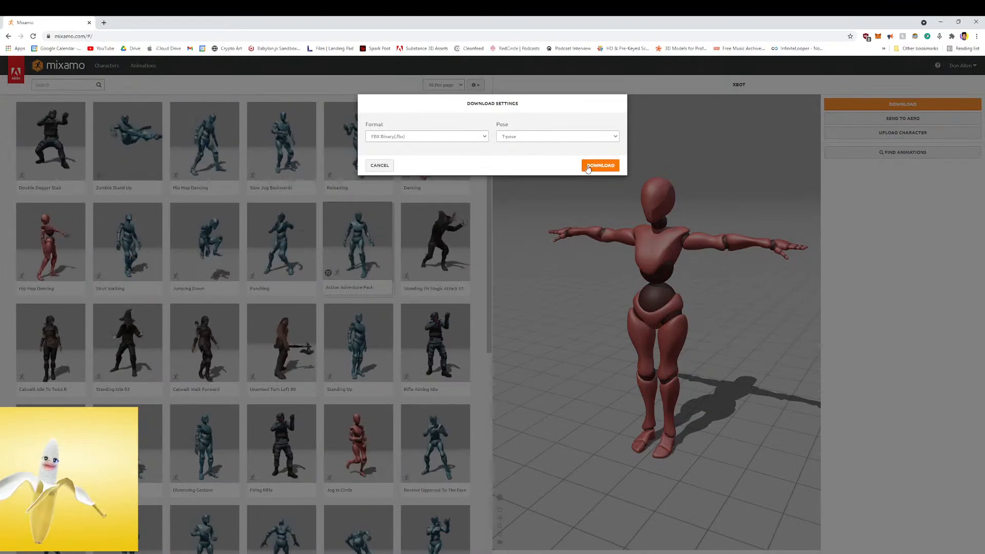
{"action": "left_click", "coordinate": [381, 165]}
Try to upload dfb.obj from the Material_dfb folder as a Mixamo character and return to the view page
{"action": "left_click_drag", "start_coordinate": [555, 22], "coordinate": [590, 52]}
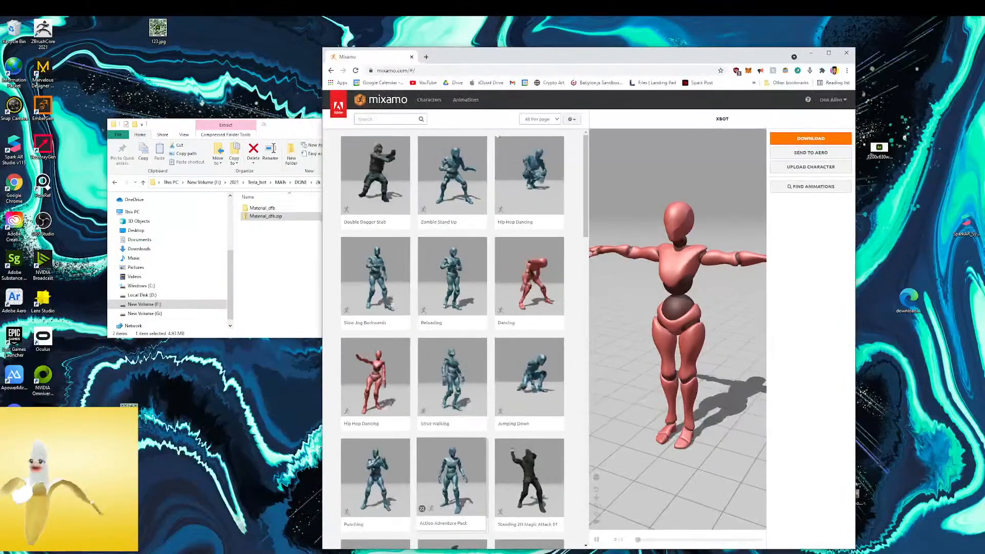
{"action": "double_click", "coordinate": [262, 209]}
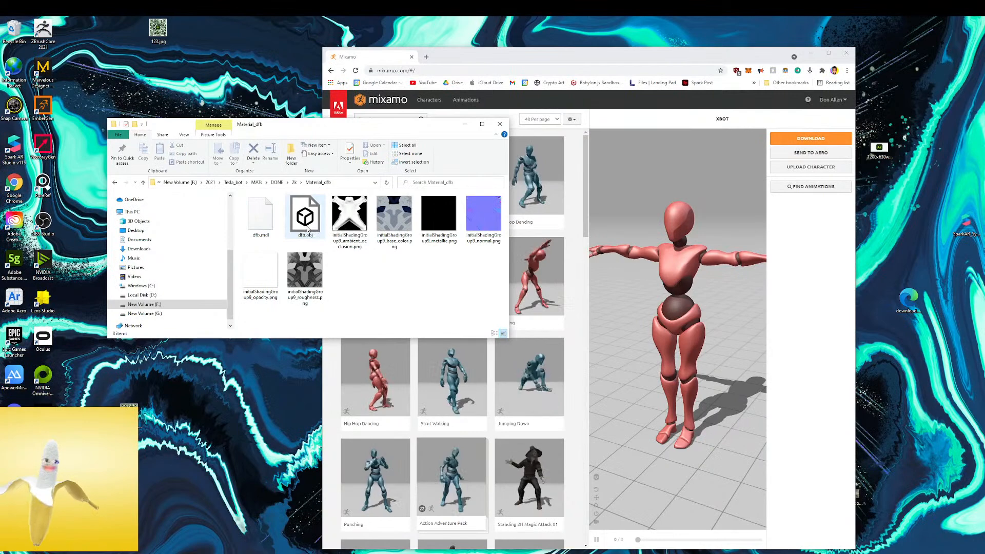
{"action": "left_click", "coordinate": [705, 197]}
{"action": "left_click", "coordinate": [810, 167]}
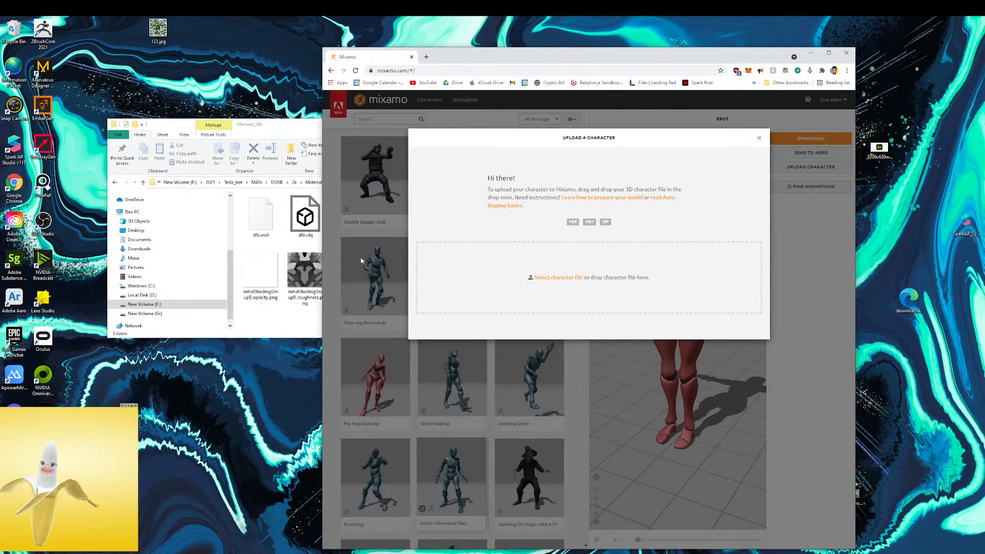
{"action": "left_click_drag", "start_coordinate": [312, 218], "coordinate": [537, 262]}
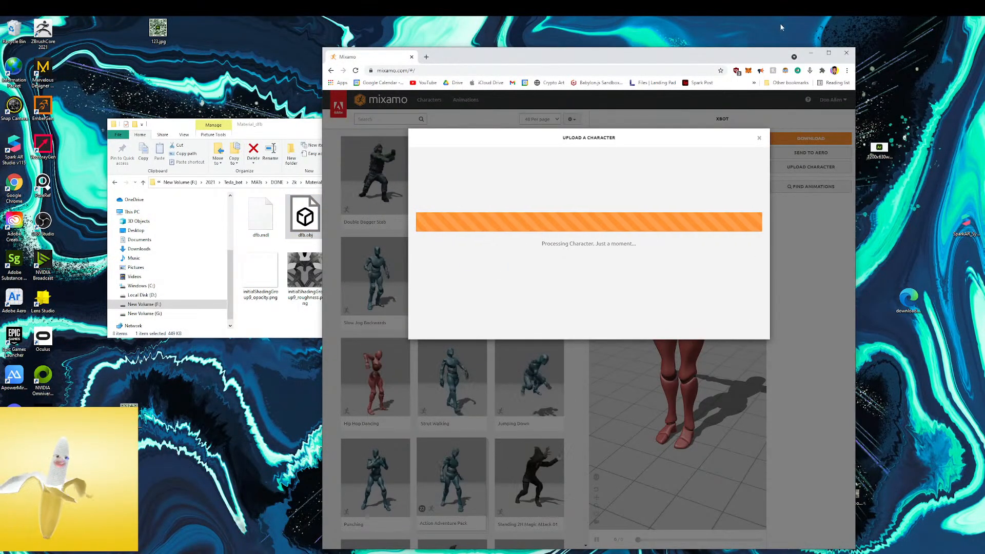
{"action": "left_click", "coordinate": [829, 53]}
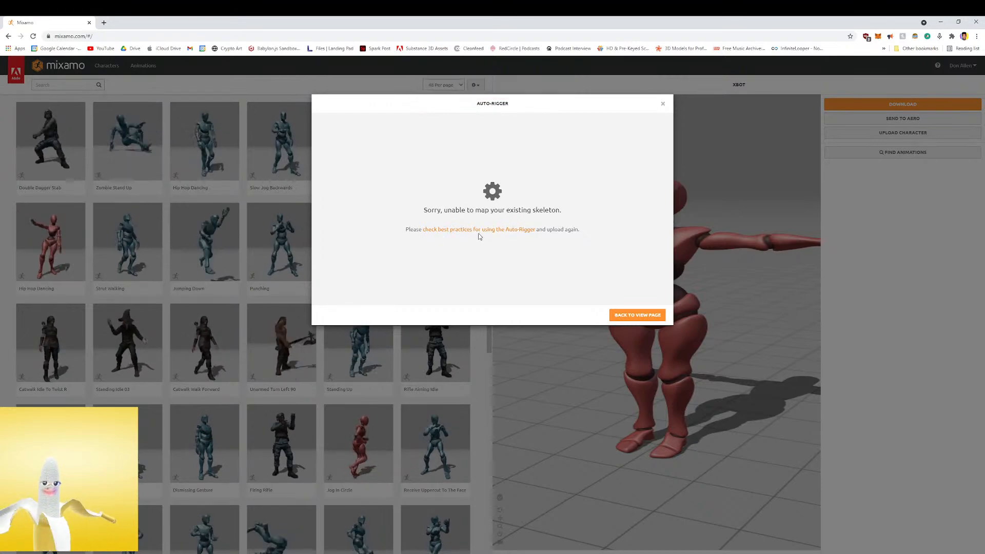
{"action": "left_click", "coordinate": [638, 315]}
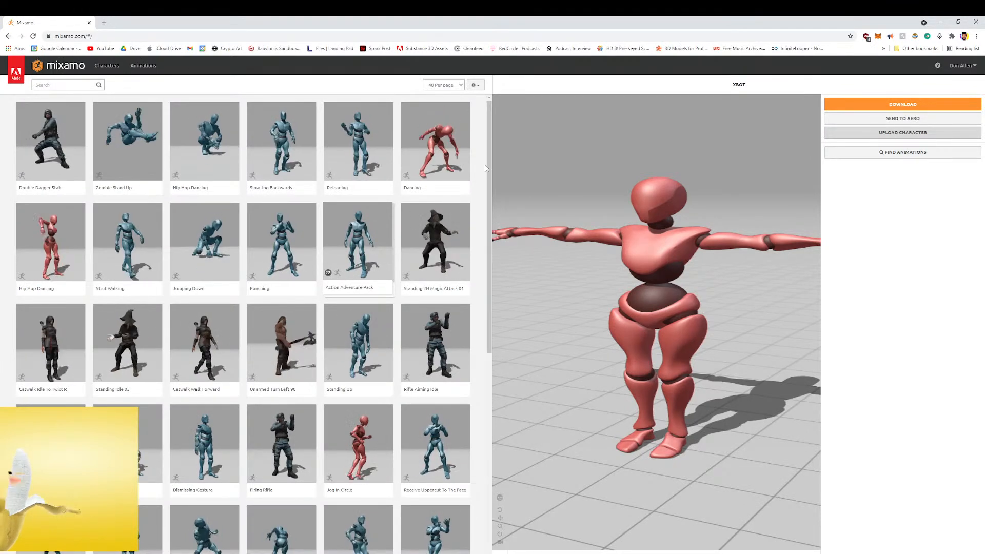
Open dfb.obj from the Material_dfb folder to inspect the model, and close the viewer
{"action": "left_click_drag", "start_coordinate": [493, 22], "coordinate": [629, 212]}
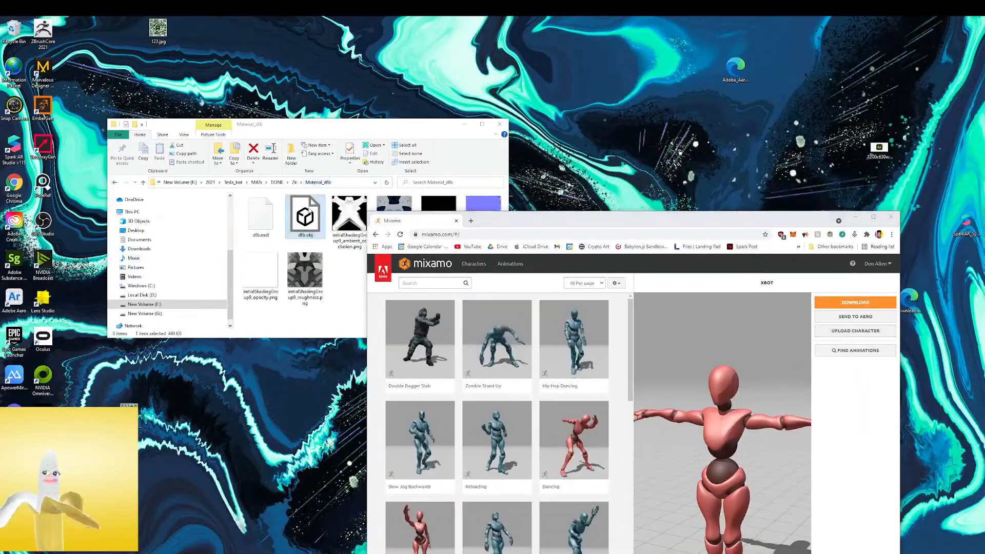
{"action": "double_click", "coordinate": [306, 214]}
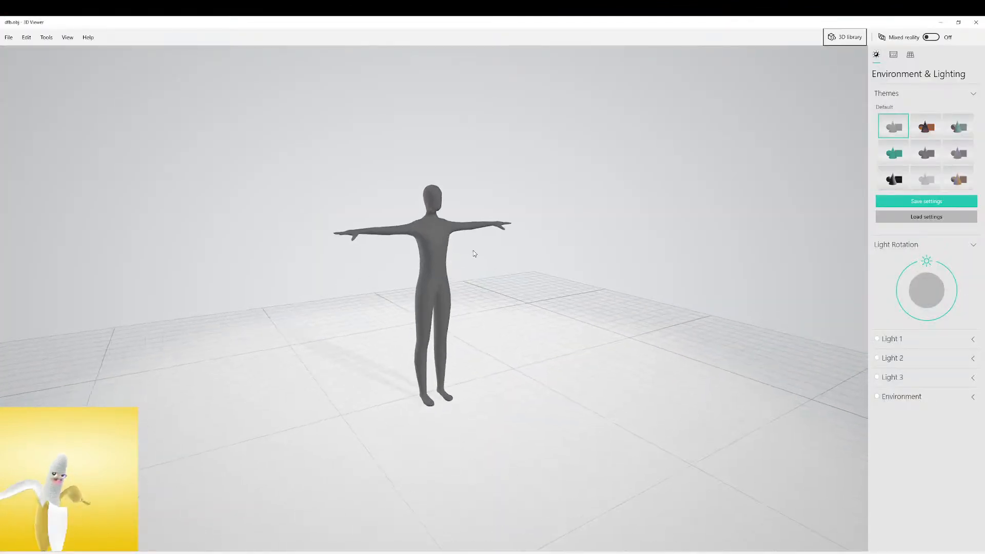
{"action": "left_click_drag", "start_coordinate": [473, 248], "coordinate": [422, 236]}
{"action": "left_click", "coordinate": [976, 22]}
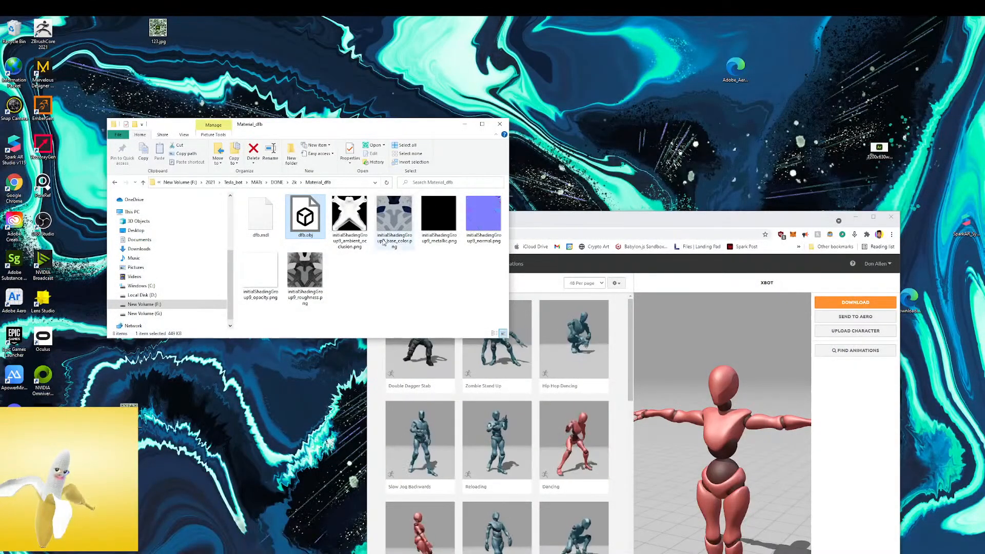
{"action": "left_click_drag", "start_coordinate": [356, 249], "coordinate": [713, 380]}
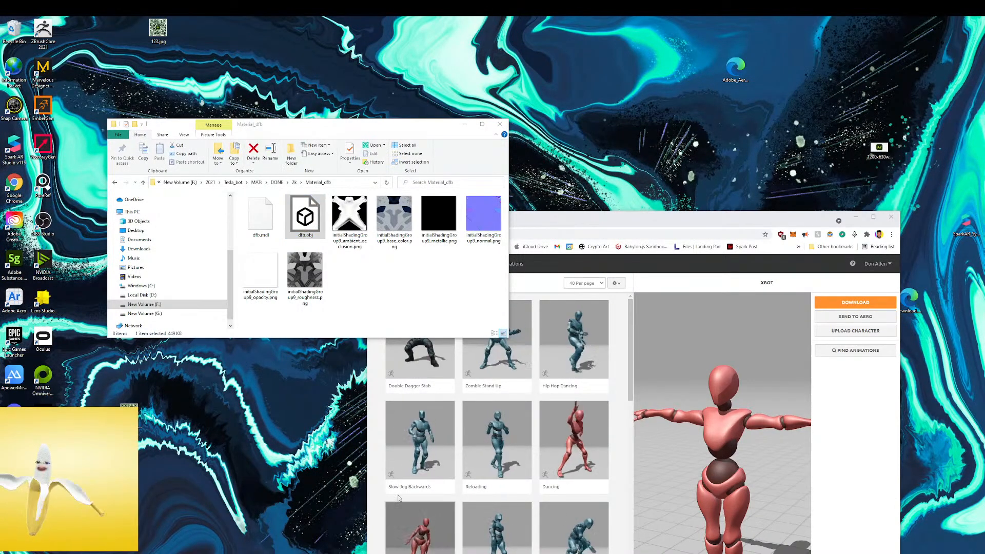
{"action": "left_click_drag", "start_coordinate": [693, 228], "coordinate": [699, 51]}
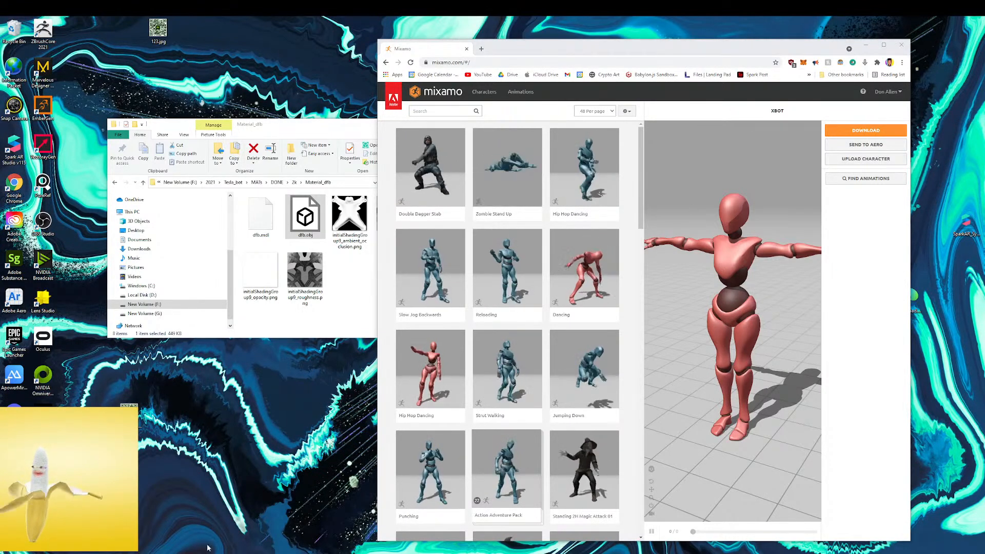
Switch to Cinema 4D, select the head_low body mesh, and check the project's save and export options
{"action": "left_click_drag", "start_coordinate": [0, 144], "coordinate": [670, 142]}
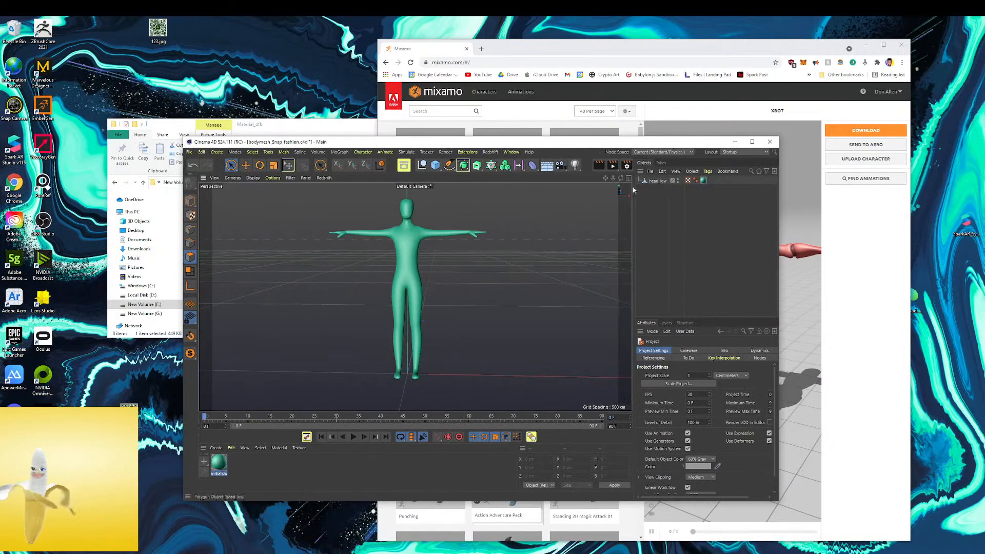
{"action": "left_click", "coordinate": [662, 183]}
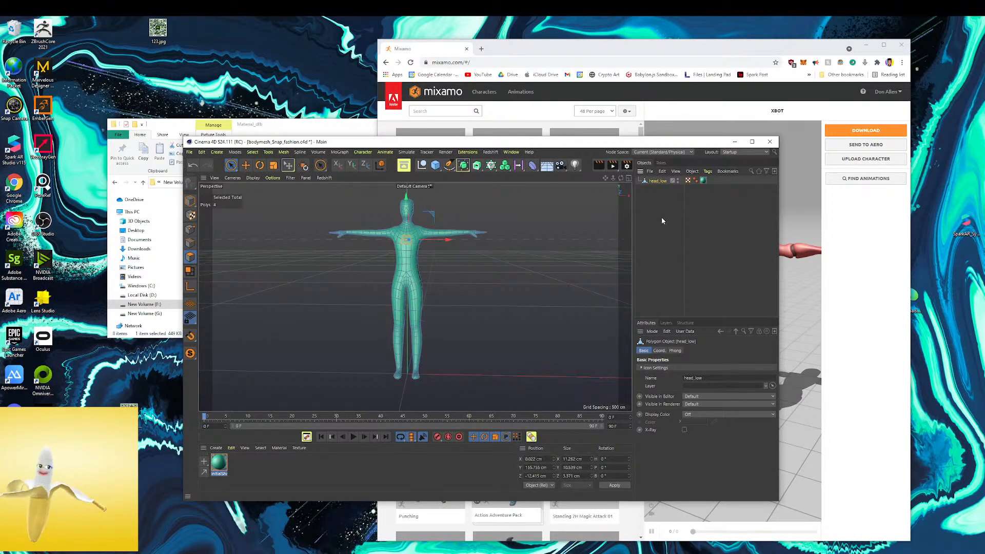
{"action": "left_click", "coordinate": [655, 203]}
{"action": "left_click", "coordinate": [658, 181]}
{"action": "left_click", "coordinate": [189, 152]}
{"action": "mouse_move", "coordinate": [218, 314]}
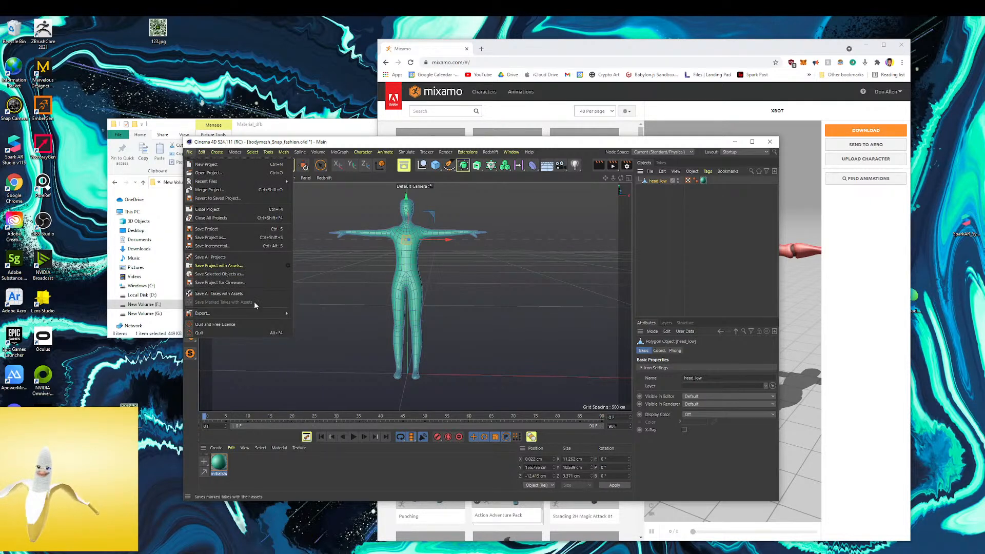
{"action": "left_click", "coordinate": [665, 216]}
Turn off Reflectance on the body's material and set its color to white with 0% saturation and 100% value
{"action": "left_click", "coordinate": [218, 464]}
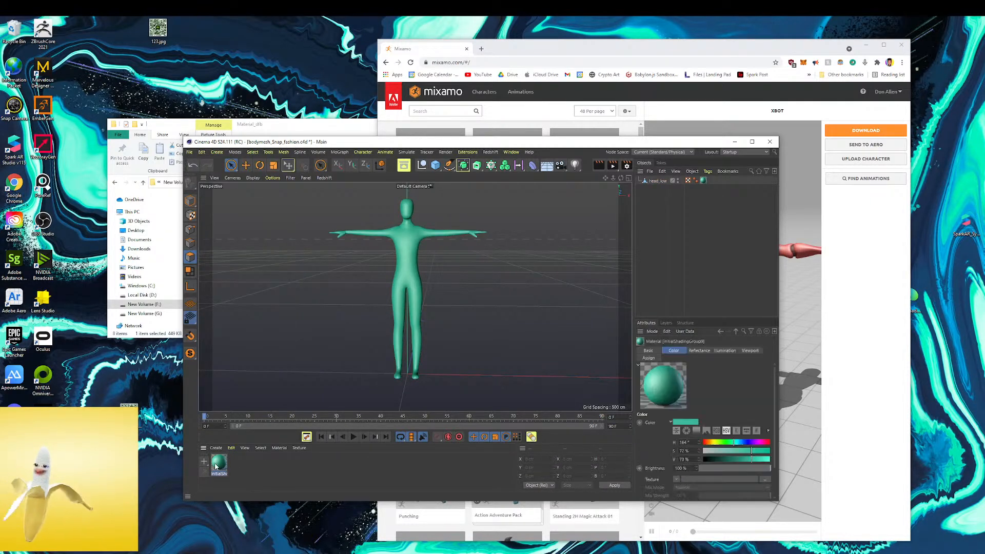
{"action": "double_click", "coordinate": [215, 466]}
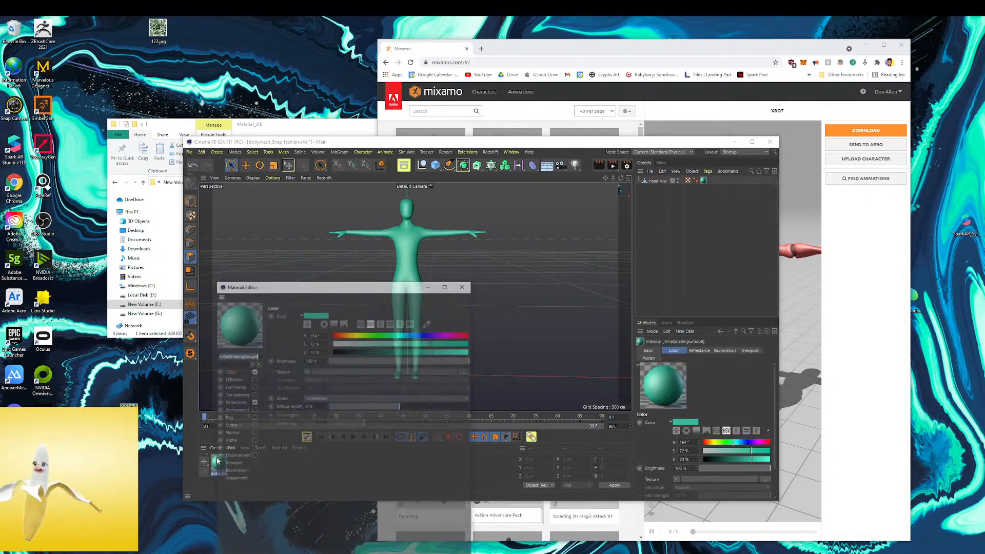
{"action": "left_click", "coordinate": [253, 402]}
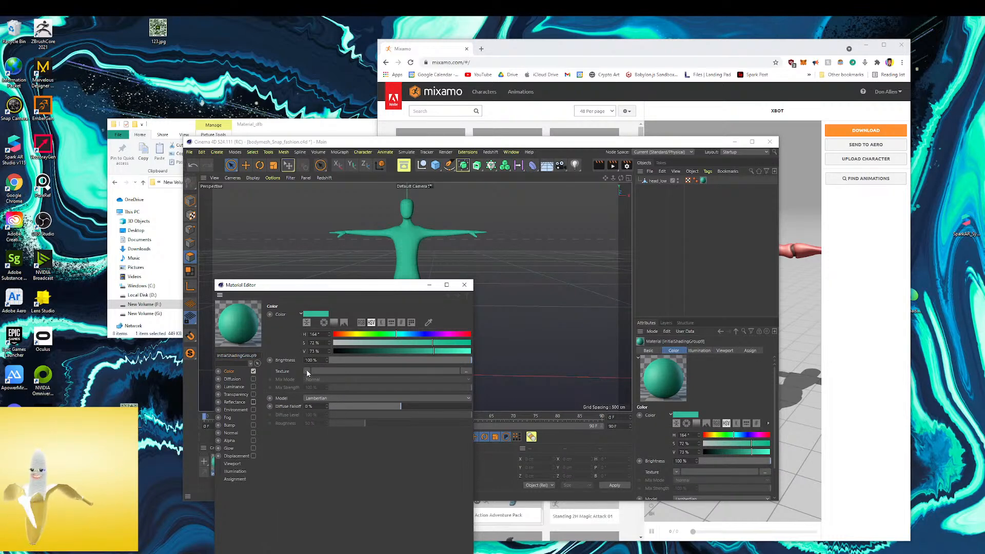
{"action": "left_click", "coordinate": [308, 323]}
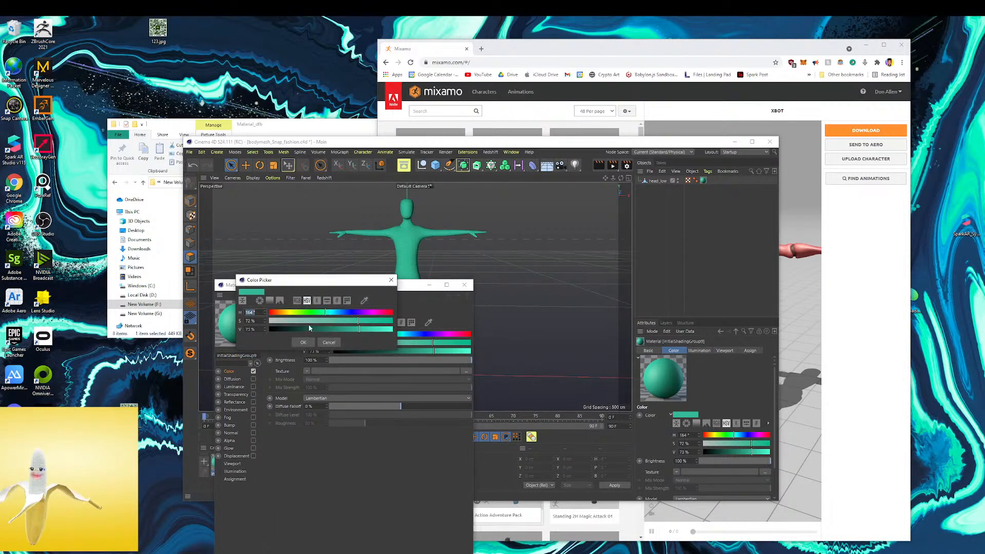
{"action": "left_click", "coordinate": [303, 343]}
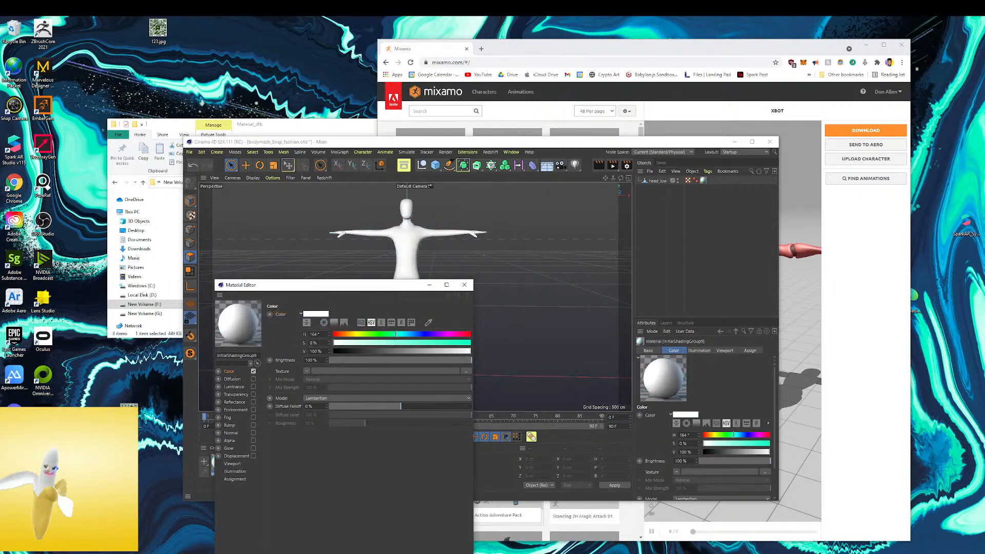
Load initialShadingGroup9_base_color.png from Tesla_bot > MATs > DONE > 2k > Material_dfb as the material's color texture, without copying it to the project
{"action": "left_click", "coordinate": [307, 372]}
{"action": "left_click", "coordinate": [326, 175]}
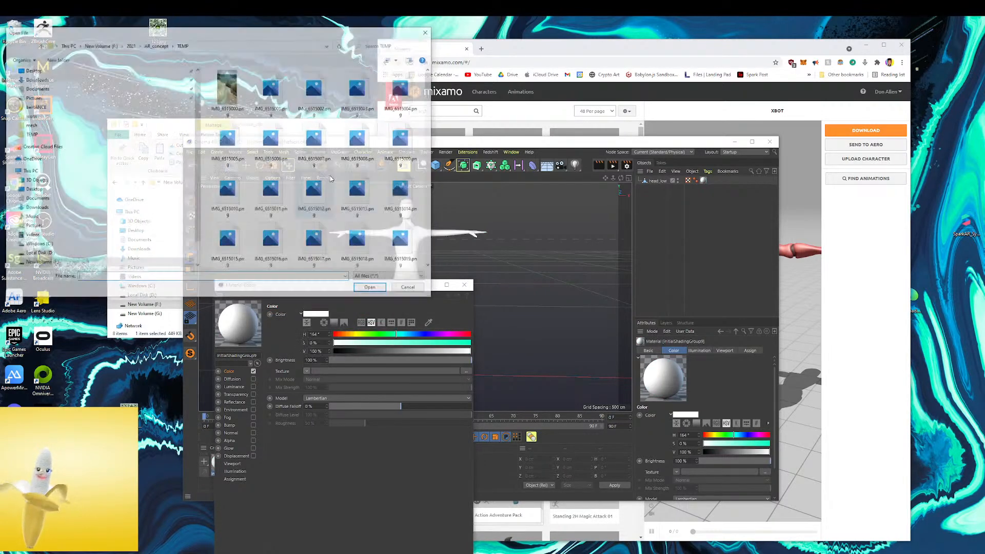
{"action": "left_click", "coordinate": [133, 45]}
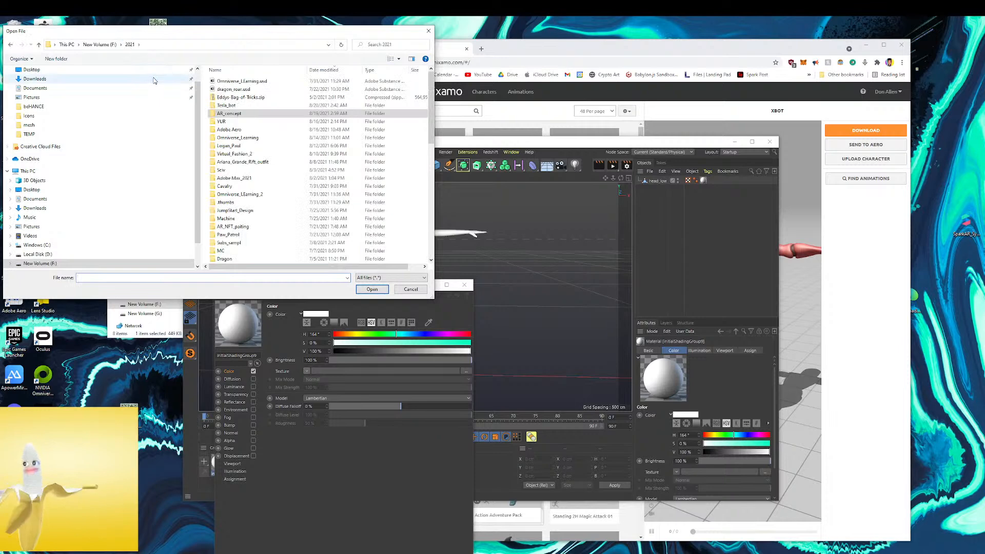
{"action": "double_click", "coordinate": [229, 106]}
{"action": "double_click", "coordinate": [222, 81]}
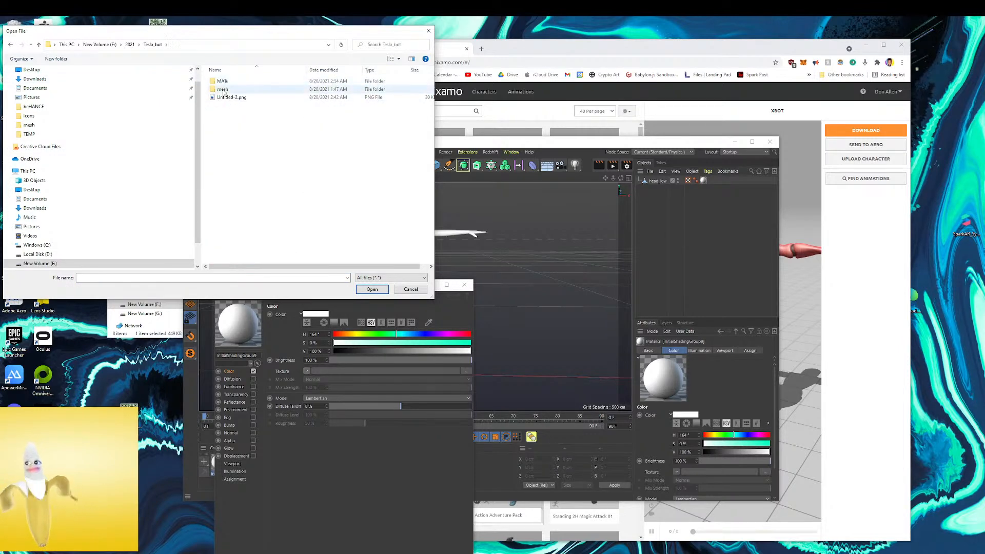
{"action": "double_click", "coordinate": [230, 90]}
{"action": "double_click", "coordinate": [227, 83]}
{"action": "double_click", "coordinate": [241, 81]}
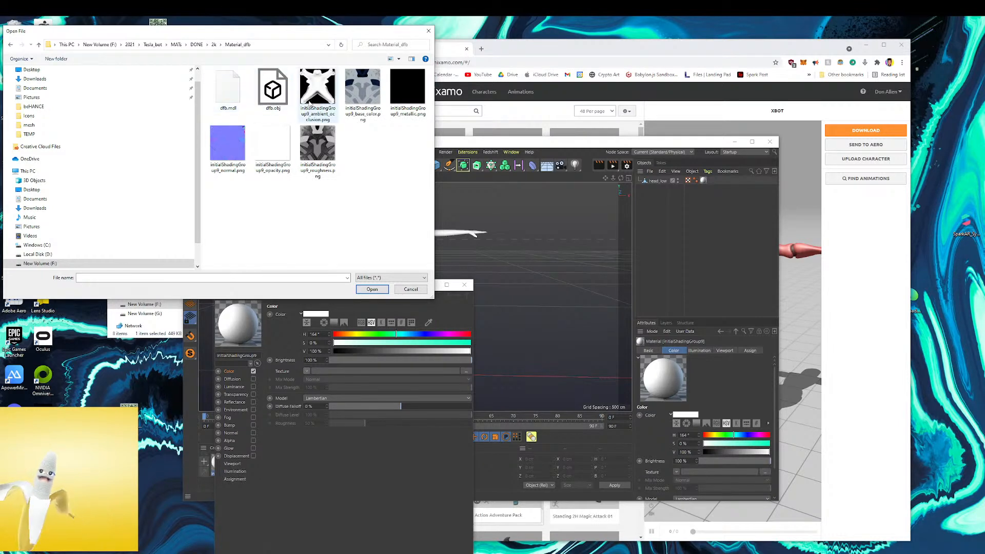
{"action": "left_click", "coordinate": [352, 90]}
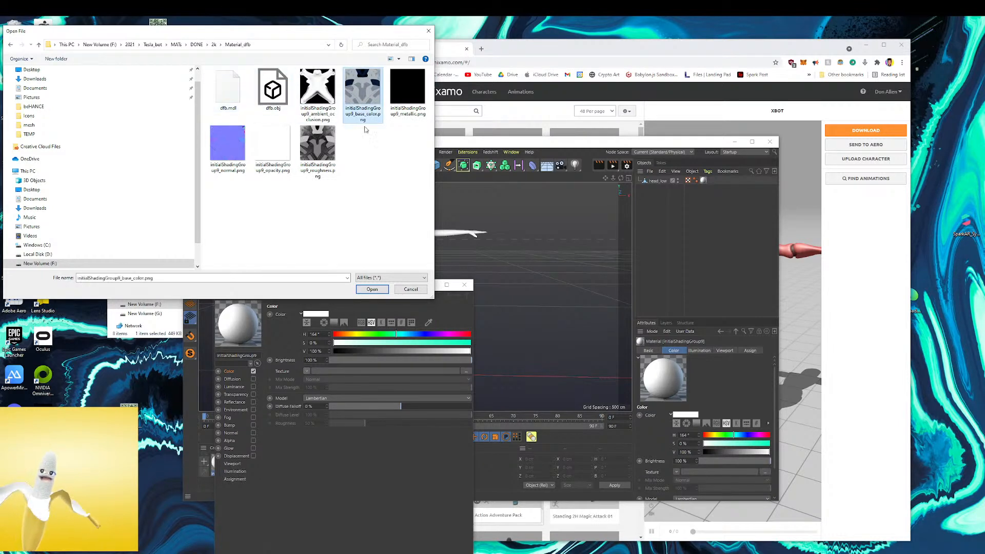
{"action": "left_click", "coordinate": [373, 290]}
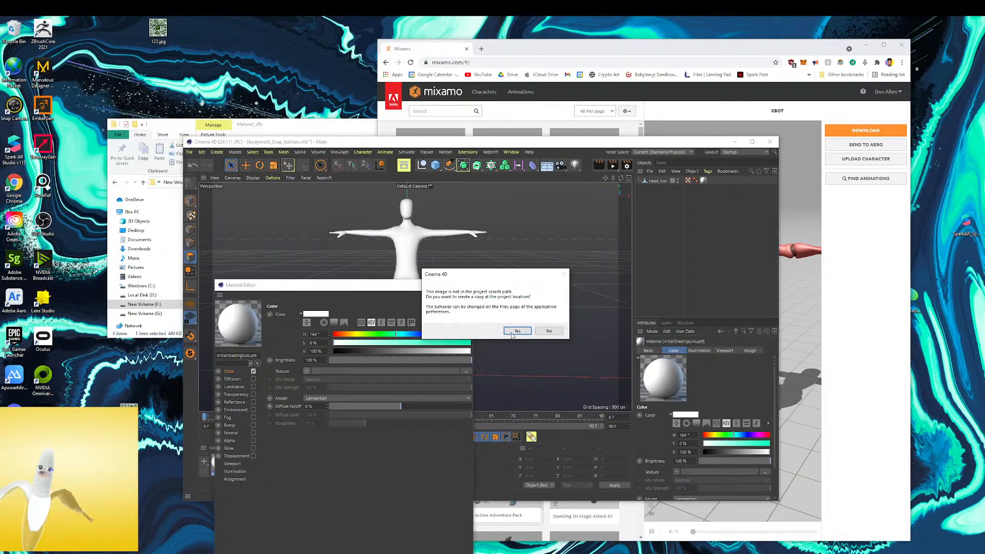
{"action": "left_click", "coordinate": [549, 331]}
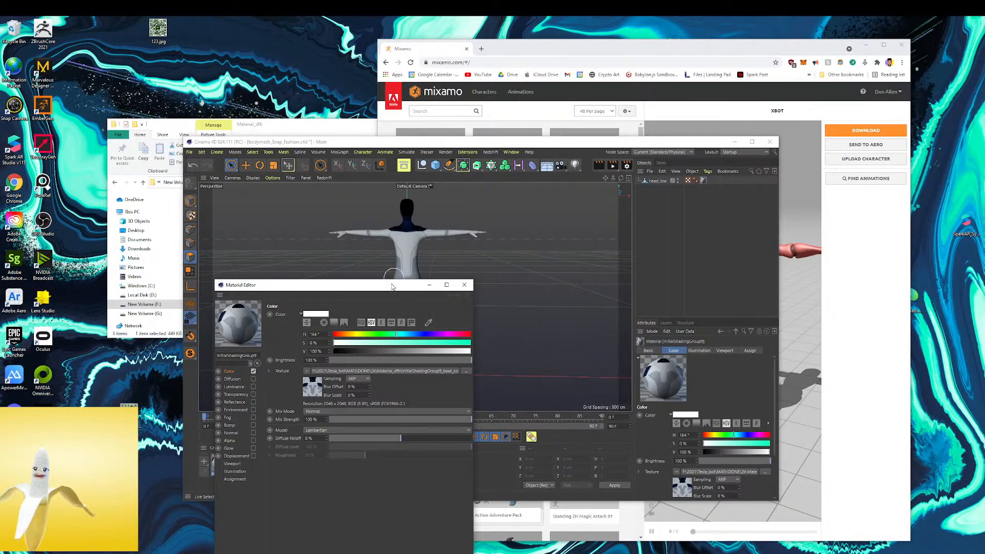
Close the material editor and export the model as for_mixamo.fbx into Tesla_bot > mesh, using FBX version 7.4 (2014/2015)
{"action": "left_click", "coordinate": [464, 285]}
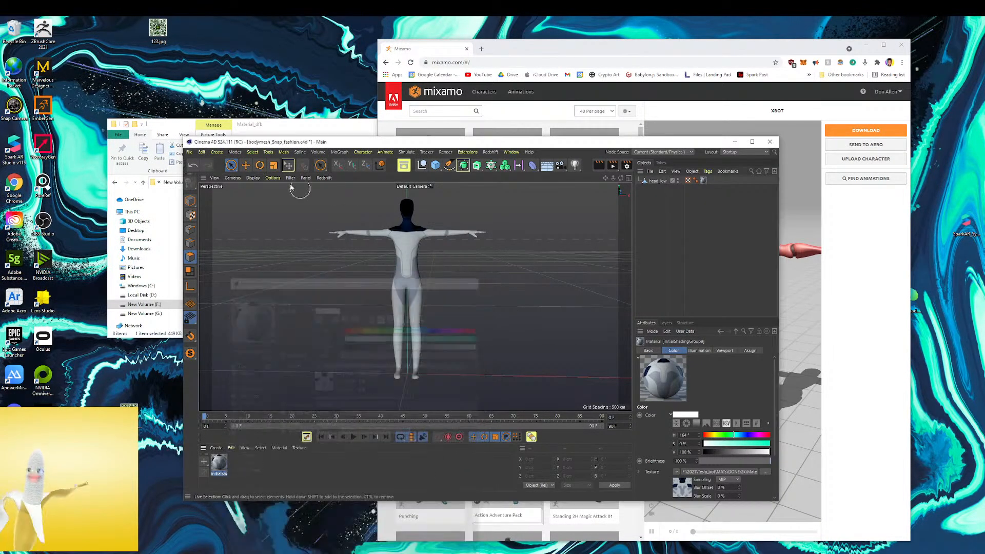
{"action": "left_click", "coordinate": [190, 152]}
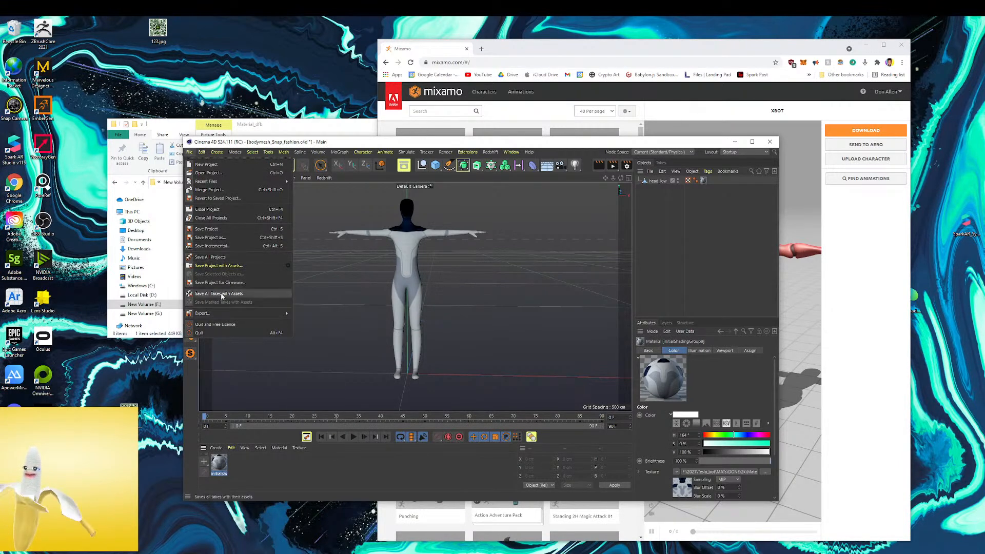
{"action": "mouse_move", "coordinate": [250, 314]}
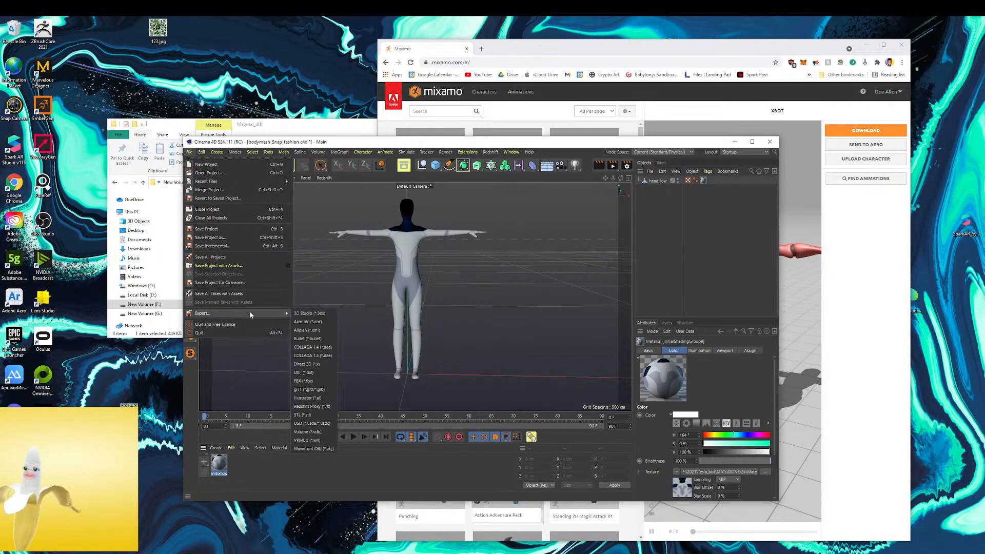
{"action": "left_click", "coordinate": [305, 381]}
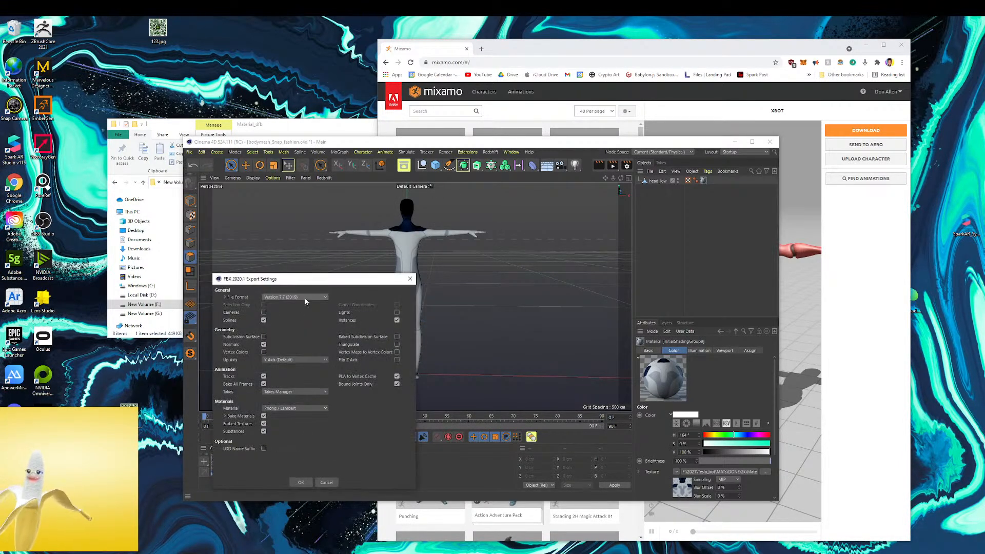
{"action": "left_click", "coordinate": [305, 301]}
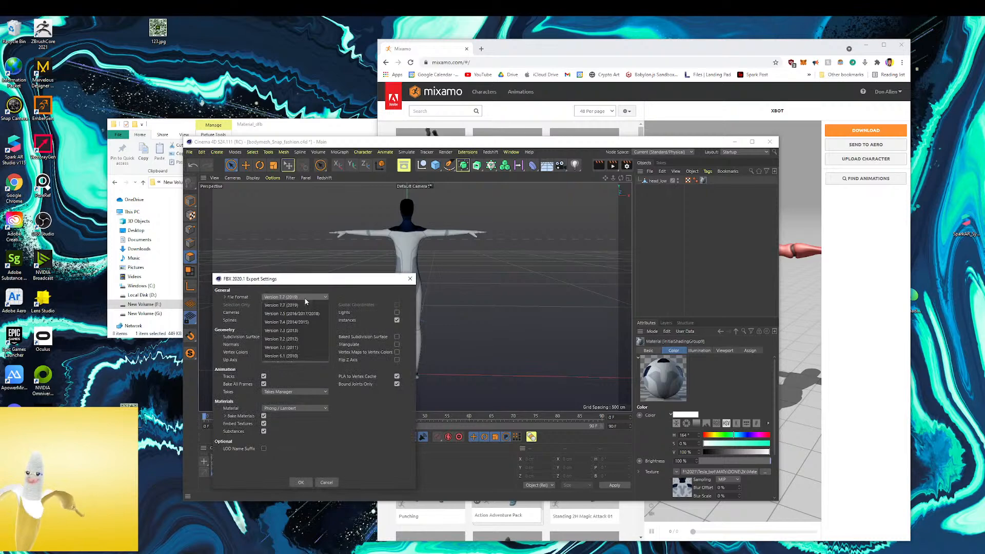
{"action": "left_click", "coordinate": [304, 325]}
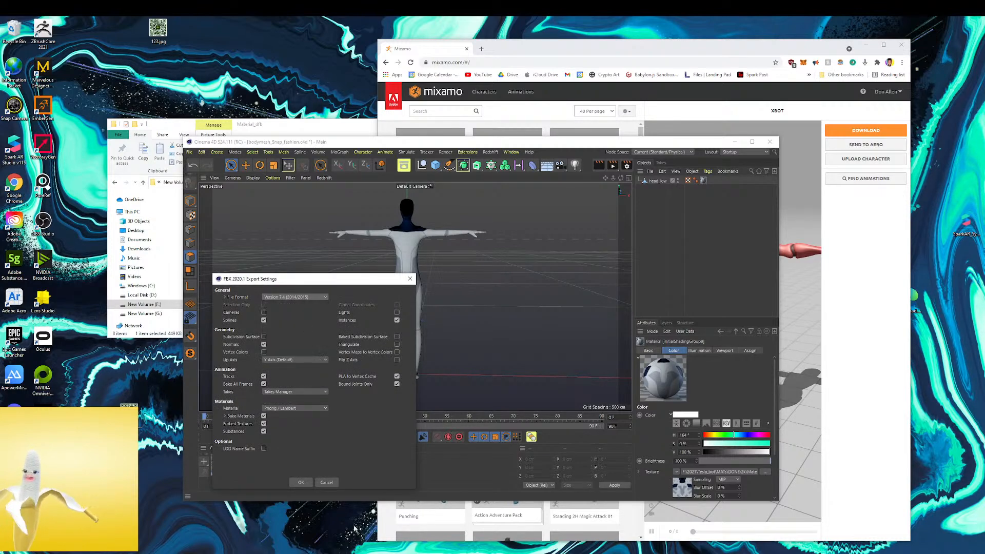
{"action": "left_click", "coordinate": [308, 483]}
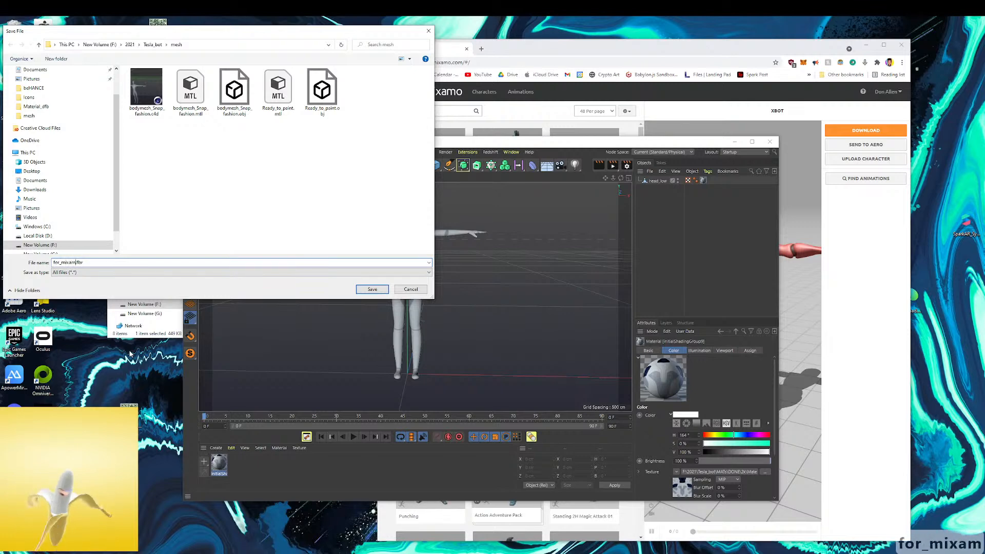
{"action": "left_click", "coordinate": [370, 291]}
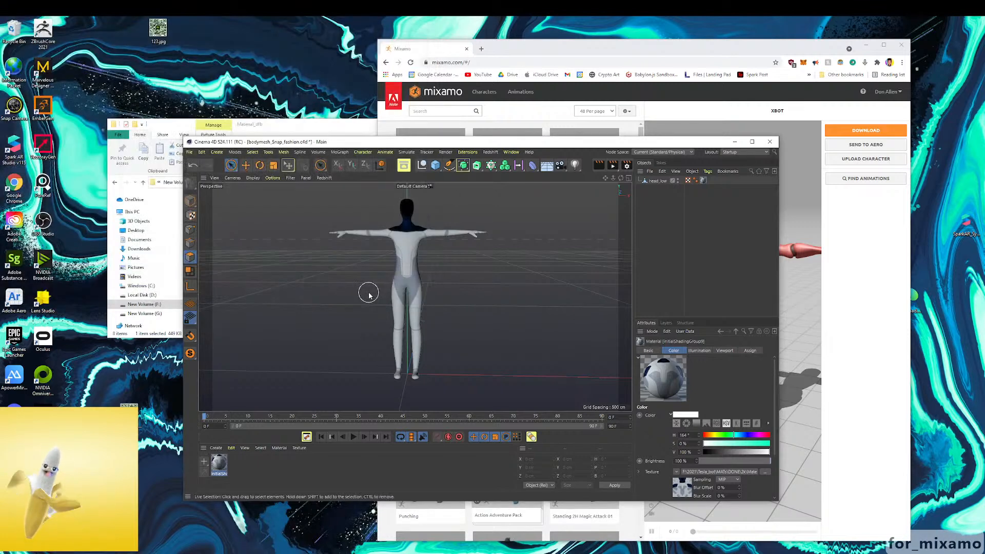
Switch to Mixamo in the browser, upload for_mixamo.fbx from the mesh folder as a character, and accept its front-facing orientation
{"action": "left_click", "coordinate": [792, 54]}
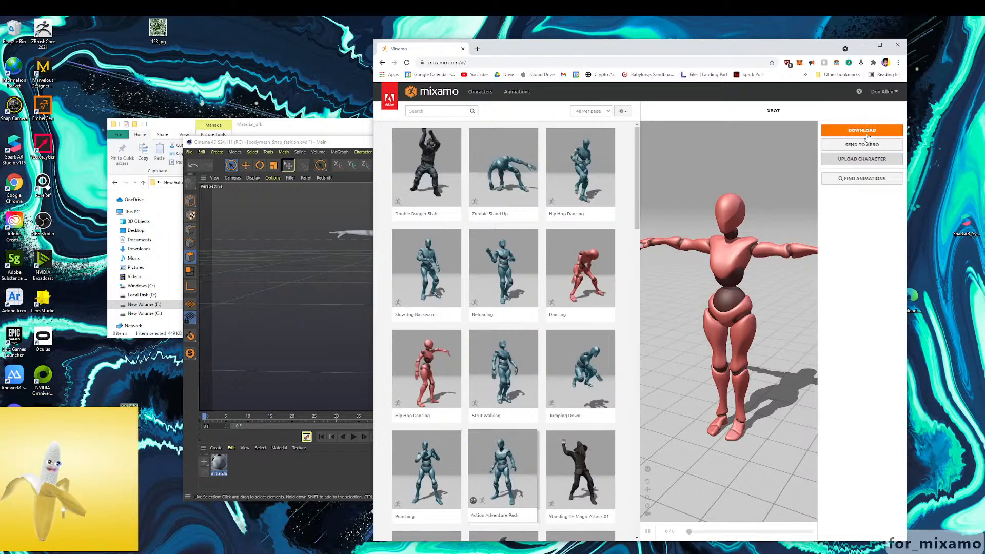
{"action": "left_click", "coordinate": [884, 45]}
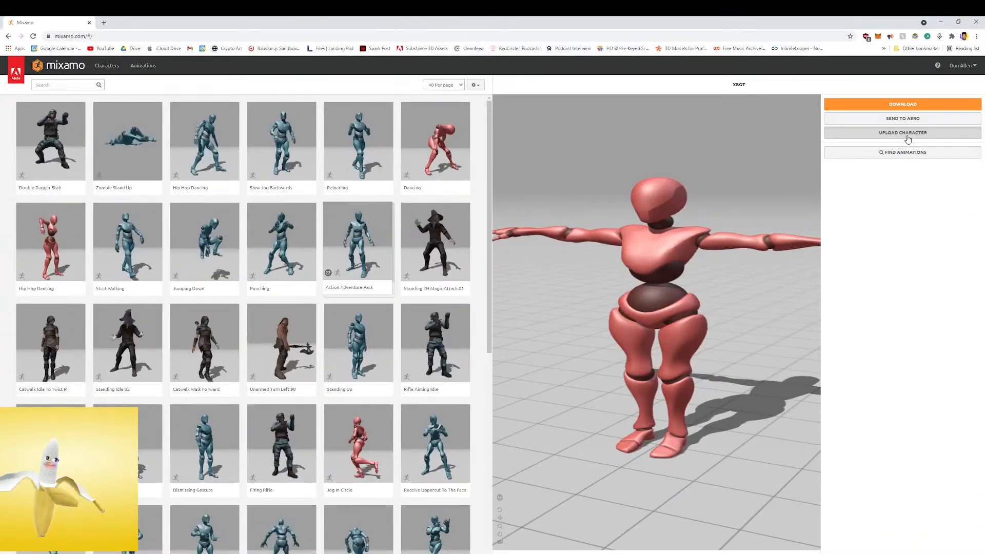
{"action": "left_click", "coordinate": [852, 133]}
{"action": "left_click", "coordinate": [476, 249]}
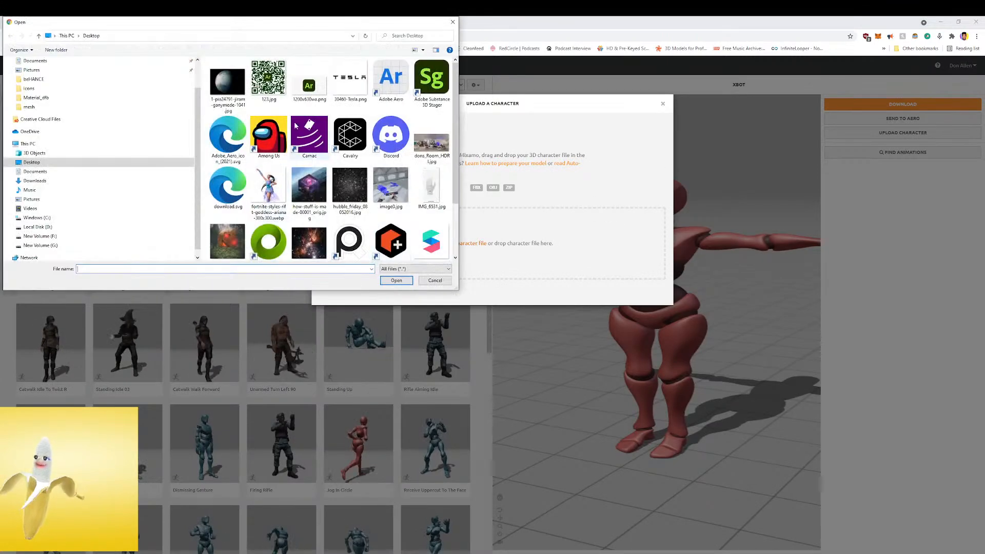
{"action": "left_click", "coordinate": [29, 107]}
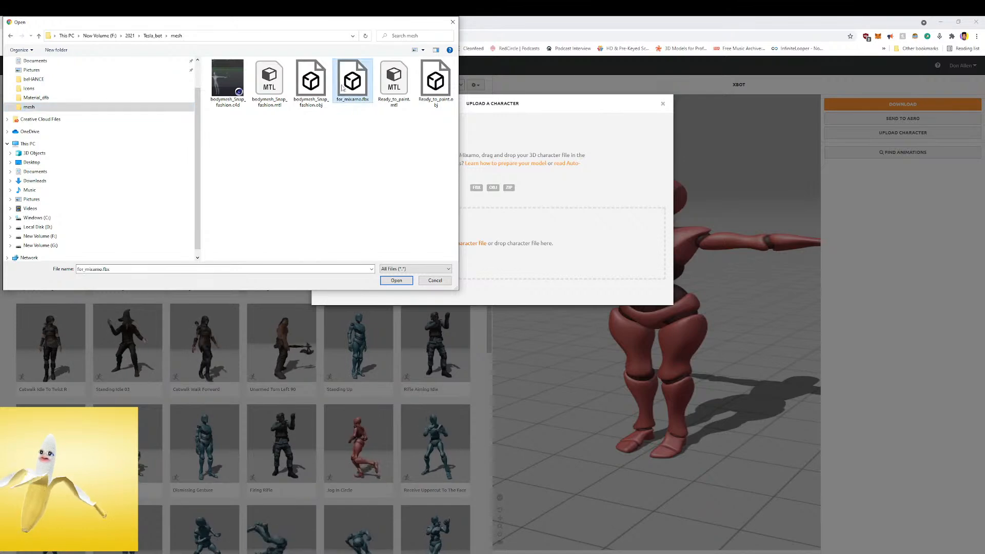
{"action": "left_click", "coordinate": [383, 282]}
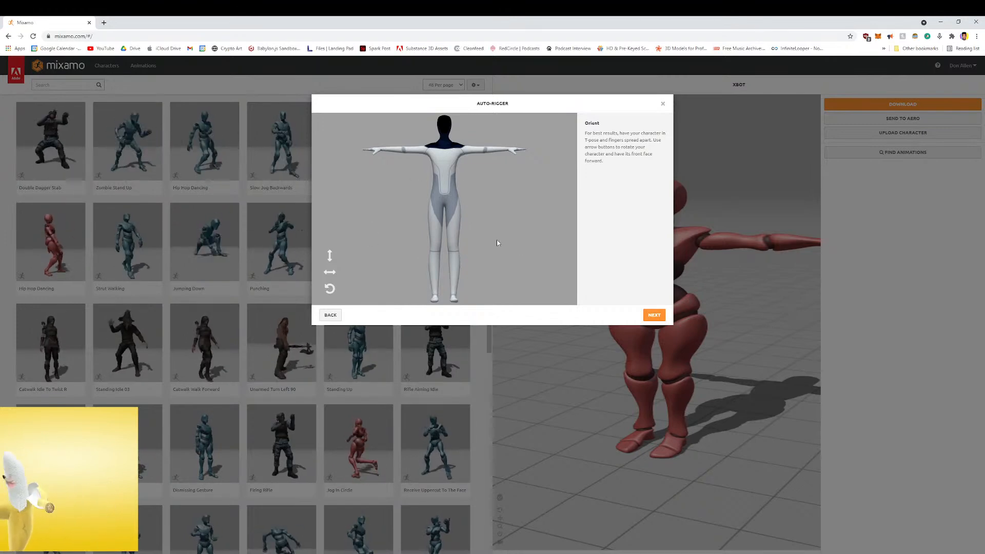
{"action": "left_click", "coordinate": [650, 317]}
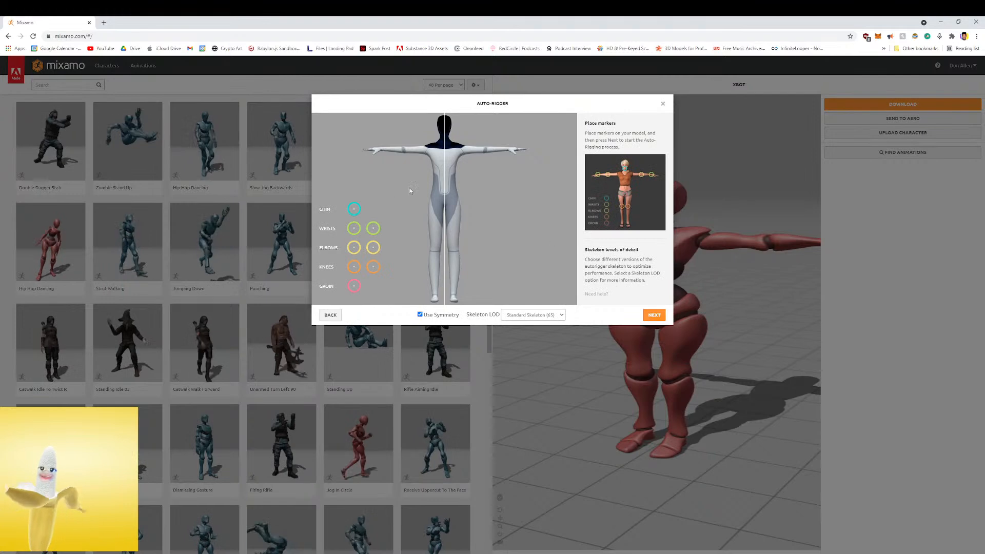
Place the auto-rigger markers on the character's chin, wrists, elbows, knees and groin with symmetry on
{"action": "left_click_drag", "start_coordinate": [432, 163], "coordinate": [446, 137]}
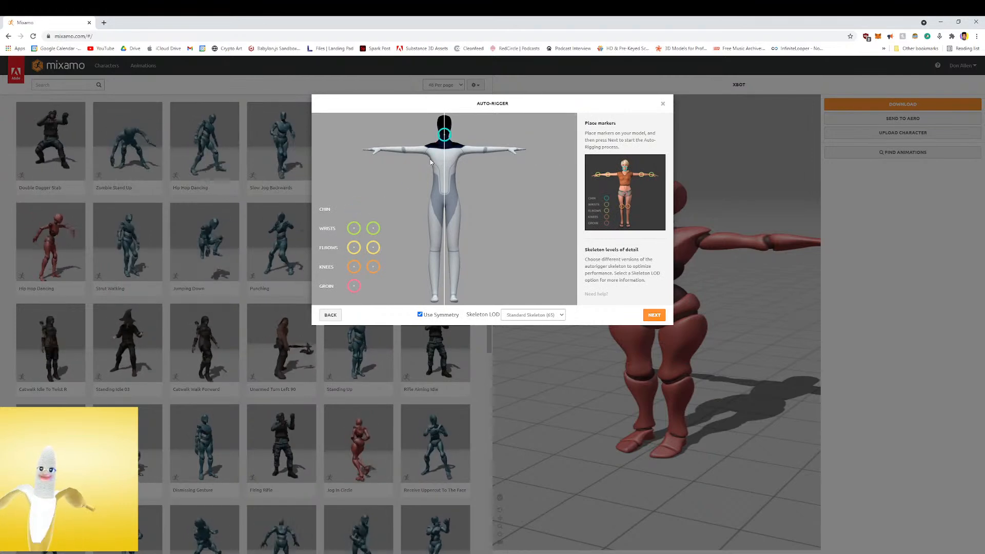
{"action": "left_click_drag", "start_coordinate": [360, 225], "coordinate": [382, 151]}
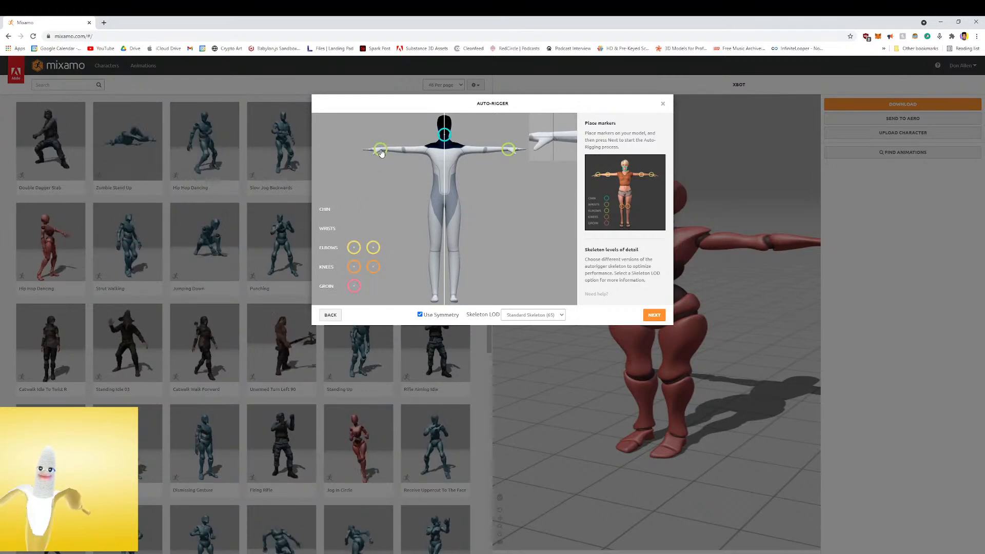
{"action": "left_click_drag", "start_coordinate": [355, 253], "coordinate": [355, 253]}
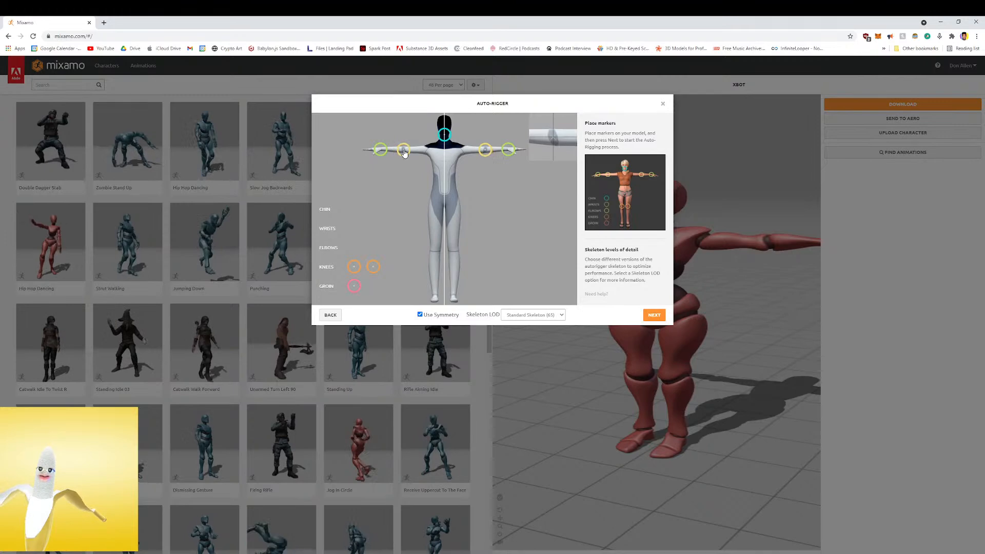
{"action": "left_click_drag", "start_coordinate": [405, 153], "coordinate": [405, 152]}
{"action": "left_click_drag", "start_coordinate": [354, 272], "coordinate": [410, 241]}
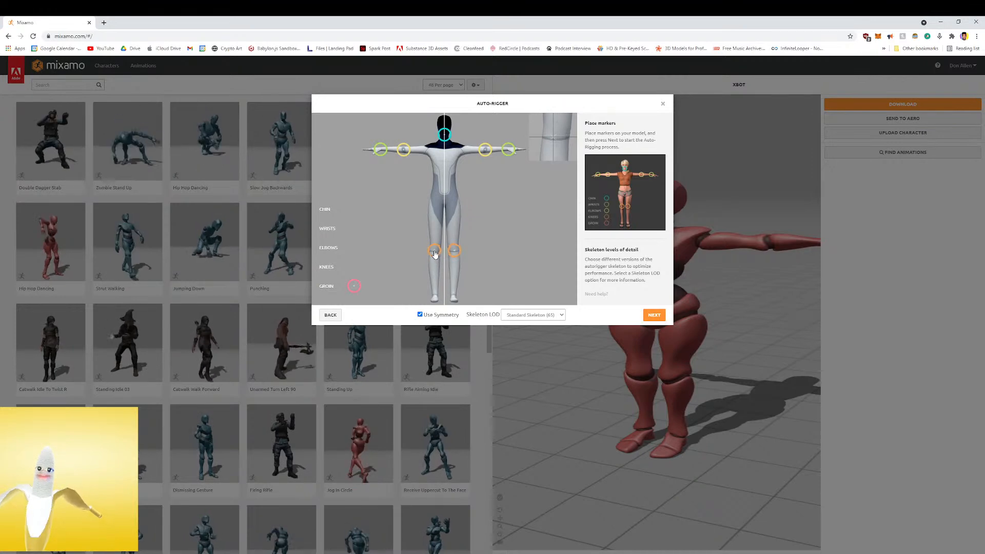
{"action": "left_click_drag", "start_coordinate": [354, 286], "coordinate": [445, 206]}
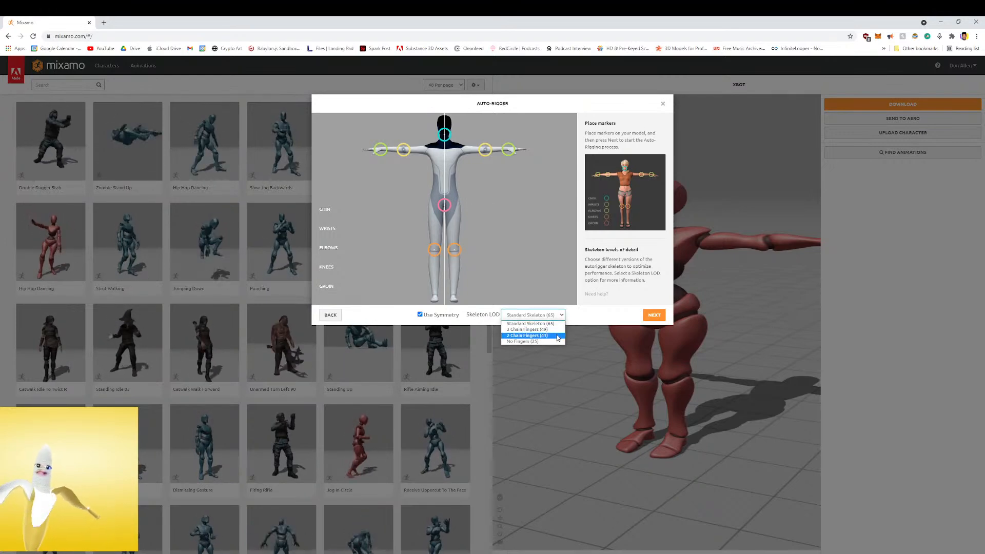
Try the 3 Chain Fingers (49) skeleton, set the level of detail back to Standard Skeleton (65), and start auto-rigging
{"action": "left_click", "coordinate": [553, 330]}
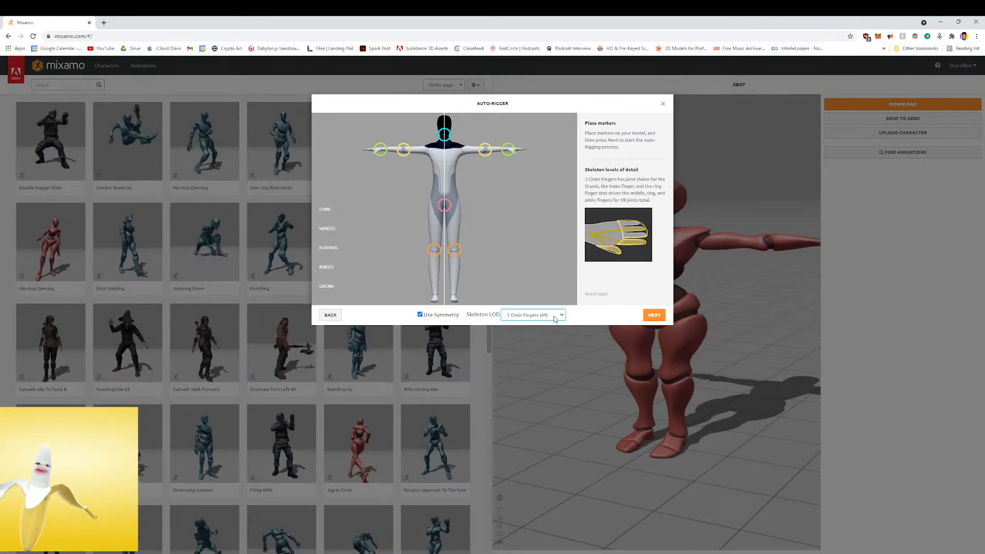
{"action": "left_click", "coordinate": [555, 315]}
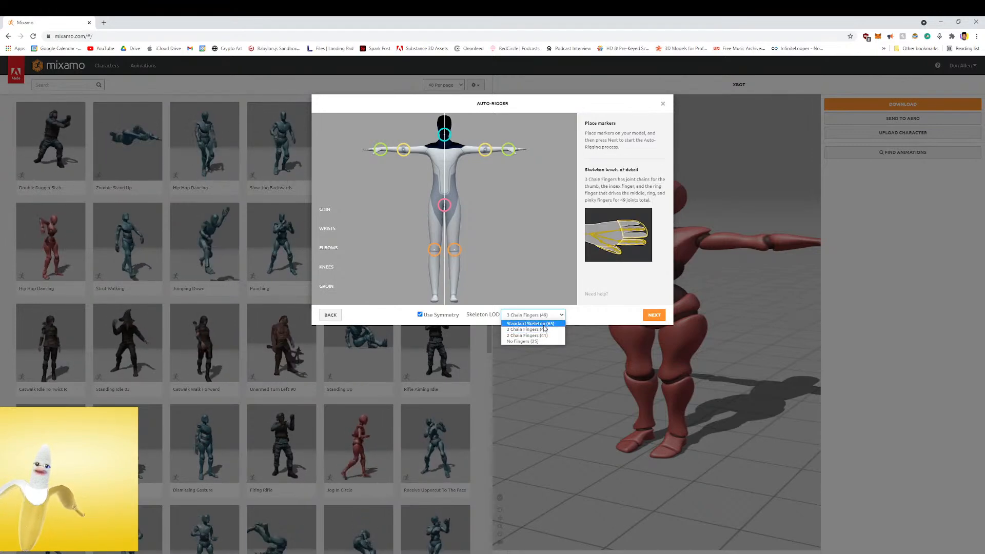
{"action": "left_click", "coordinate": [549, 324]}
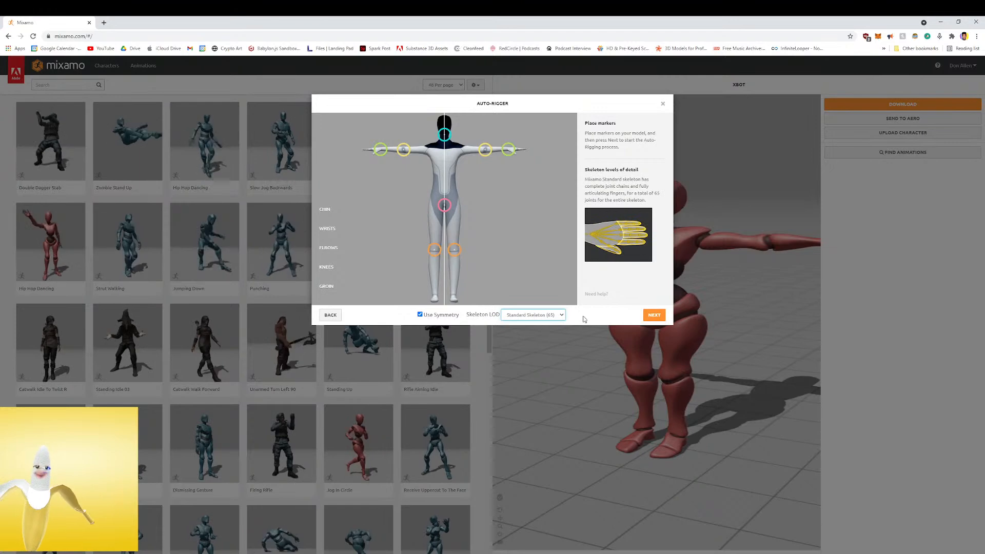
{"action": "left_click", "coordinate": [656, 317]}
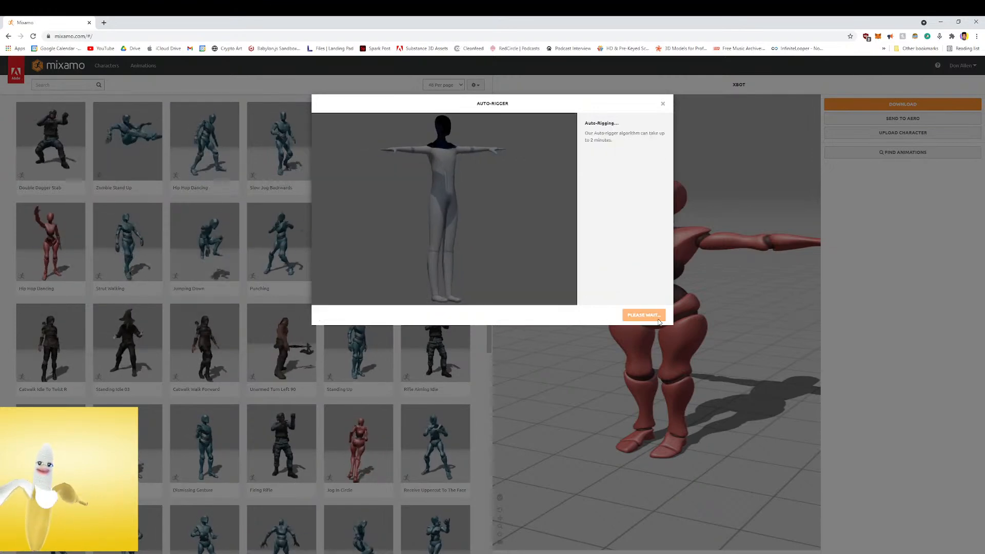
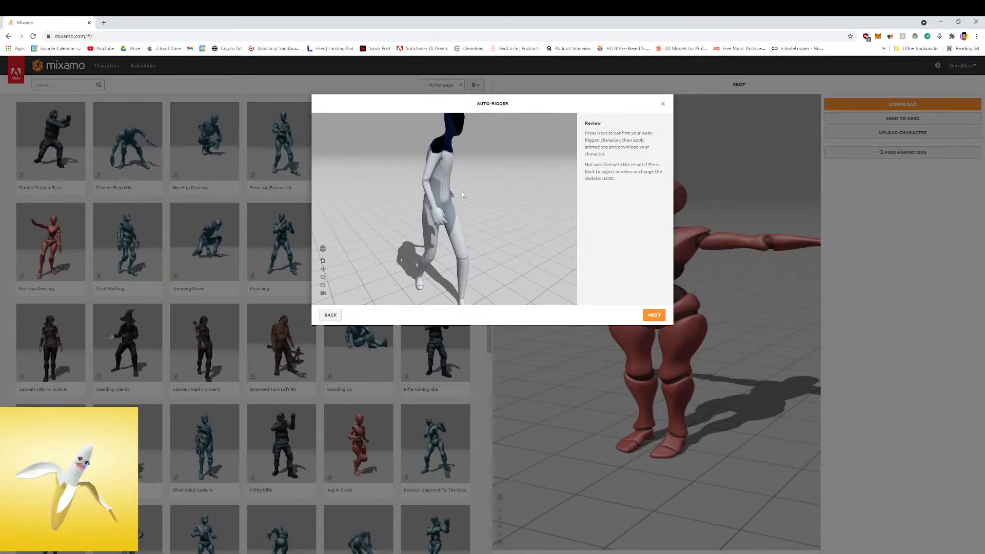
Accept the auto-rigged character and try the Zombie Stand Up, Punching and Receive Uppercut To The Face animations on it
{"action": "left_click", "coordinate": [654, 315]}
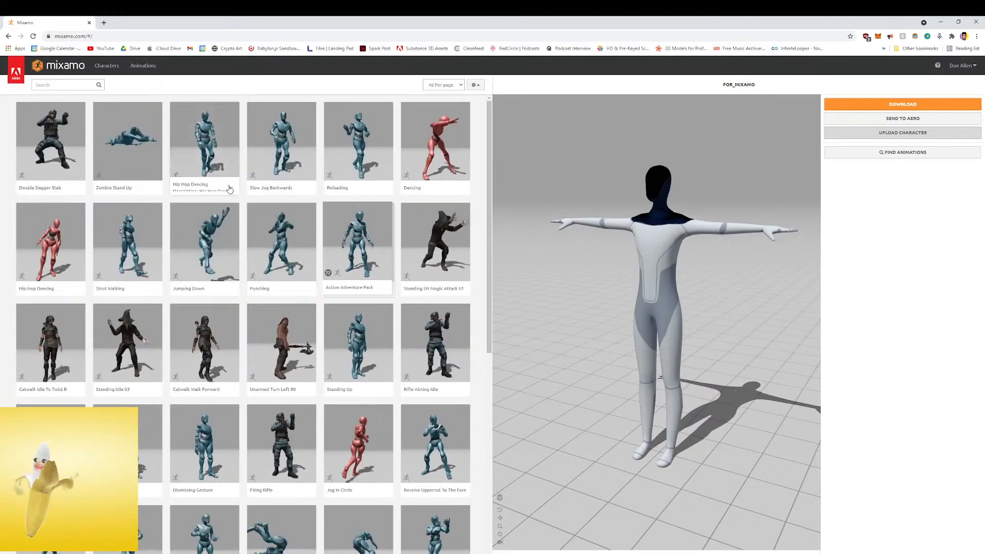
{"action": "left_click", "coordinate": [128, 133]}
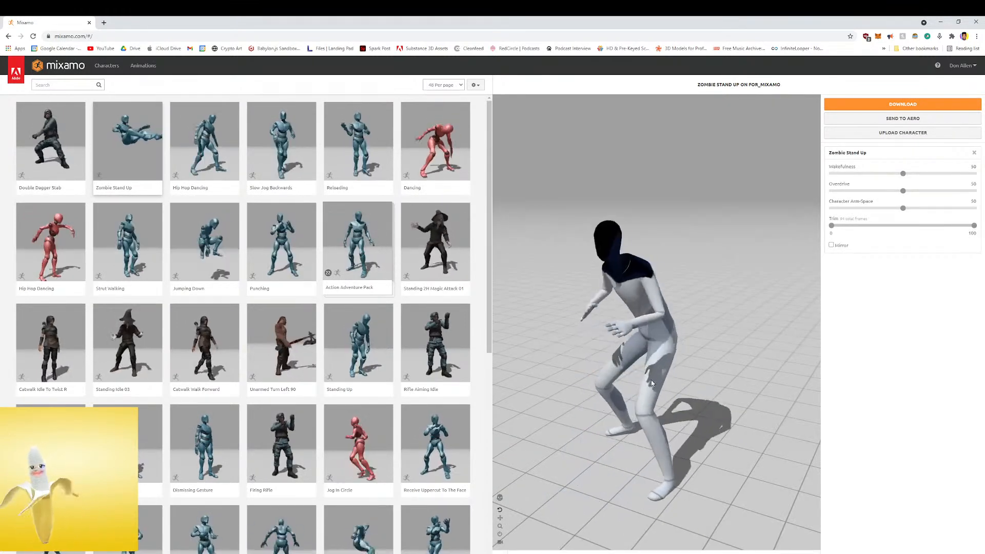
{"action": "left_click", "coordinate": [263, 232]}
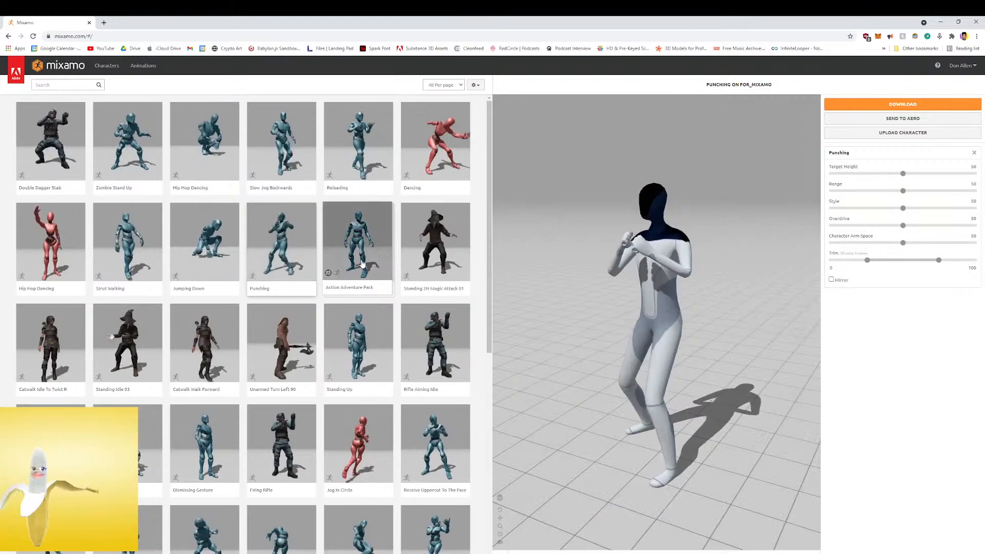
{"action": "left_click_drag", "start_coordinate": [749, 314], "coordinate": [673, 303]}
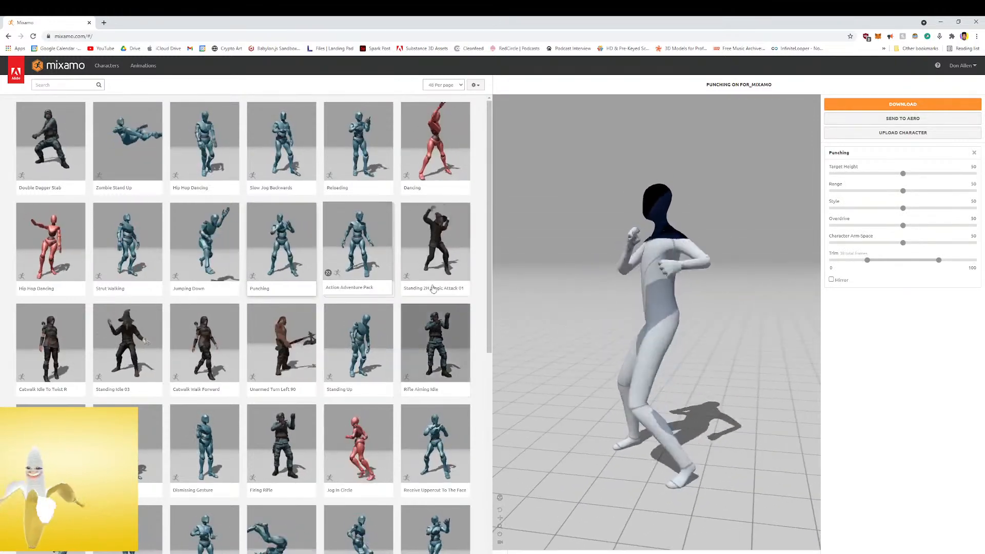
{"action": "left_click", "coordinate": [440, 425]}
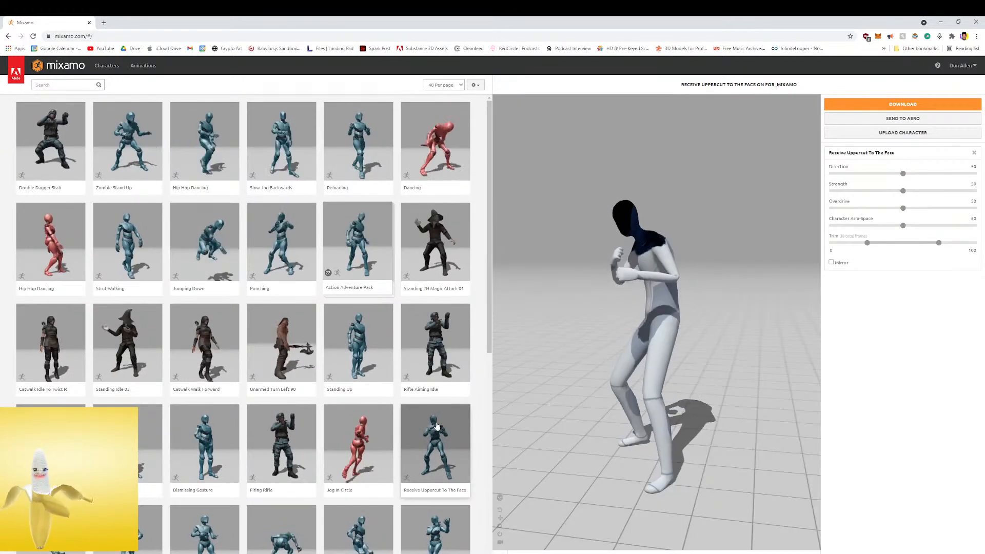
Preview the Change Direction, Dodging, Standing Greeting and Shooting Arrow animations on the character
{"action": "scroll", "coordinate": [390, 410], "scroll_direction": "down", "scroll_amount": 3}
{"action": "left_click", "coordinate": [359, 390]}
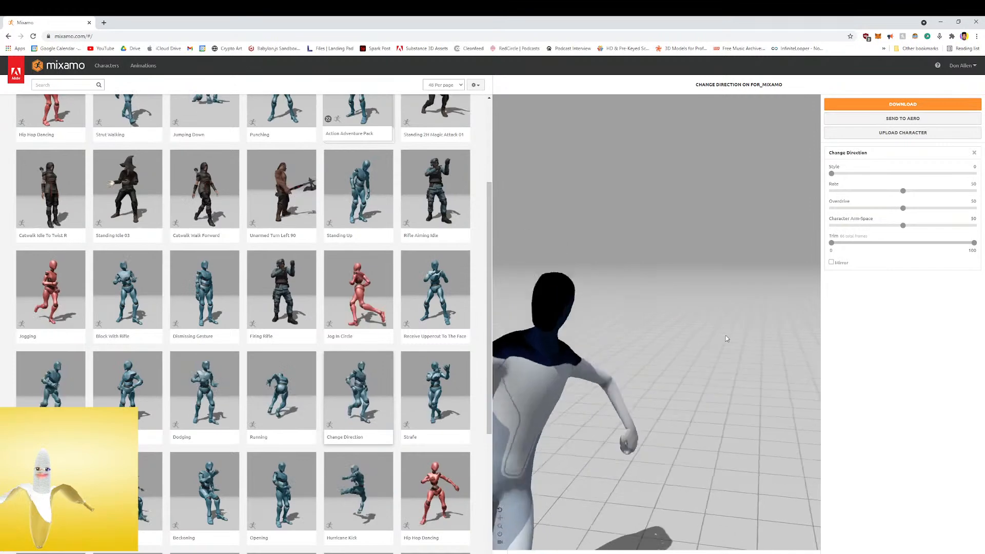
{"action": "left_click", "coordinate": [193, 382]}
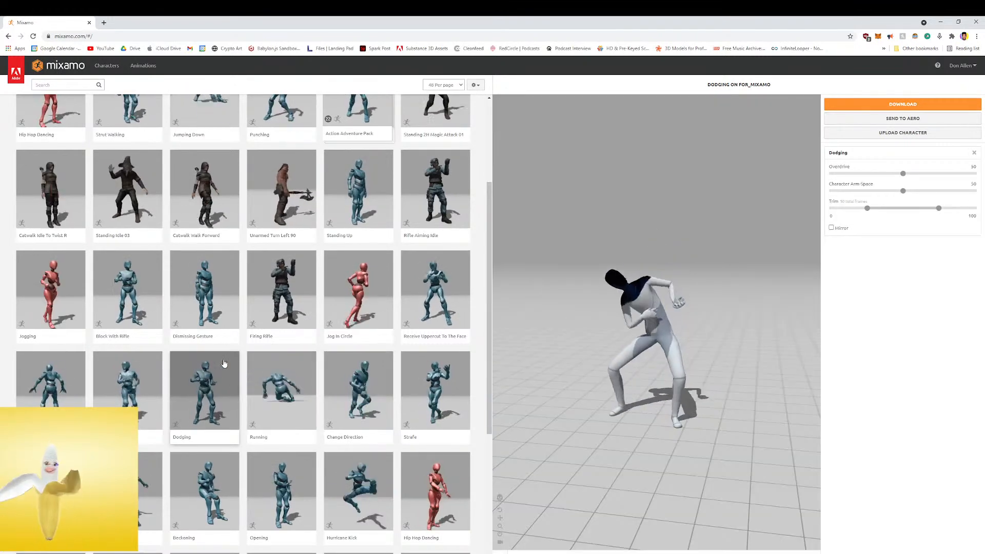
{"action": "scroll", "coordinate": [228, 346], "scroll_direction": "down", "scroll_amount": 2}
{"action": "left_click", "coordinate": [204, 477]}
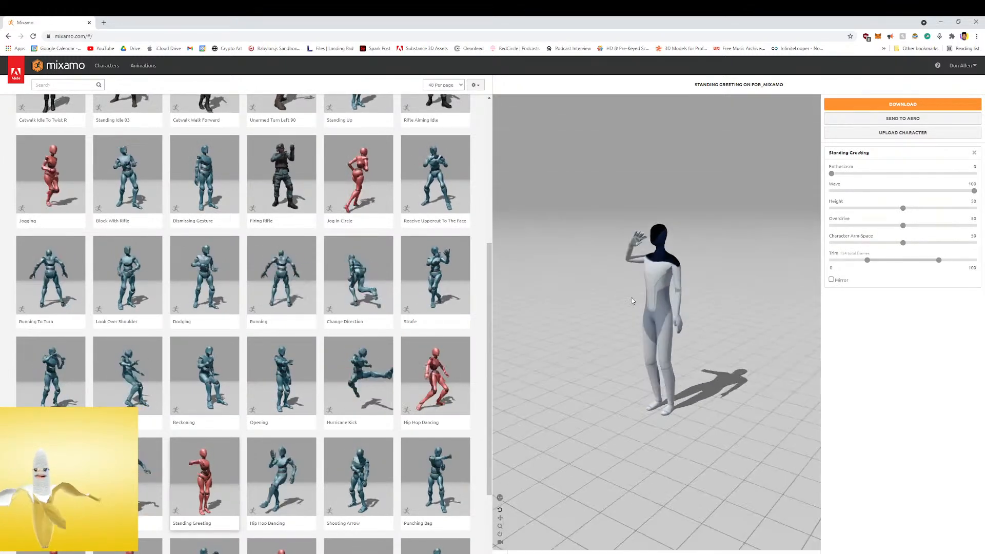
{"action": "left_click", "coordinate": [368, 474]}
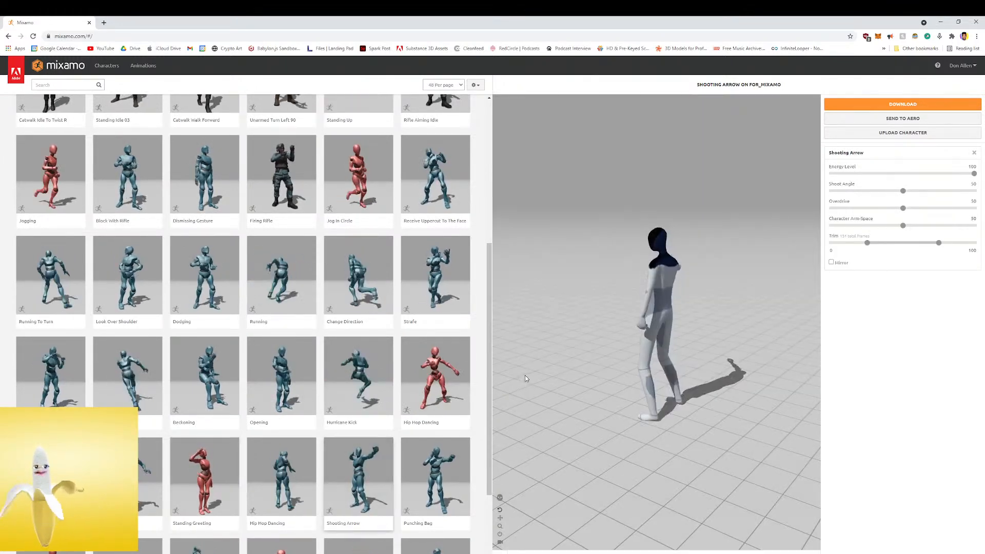
{"action": "left_click_drag", "start_coordinate": [591, 315], "coordinate": [694, 293]}
Search the animation library for "hello"
{"action": "scroll", "coordinate": [308, 231], "scroll_direction": "up", "scroll_amount": 5}
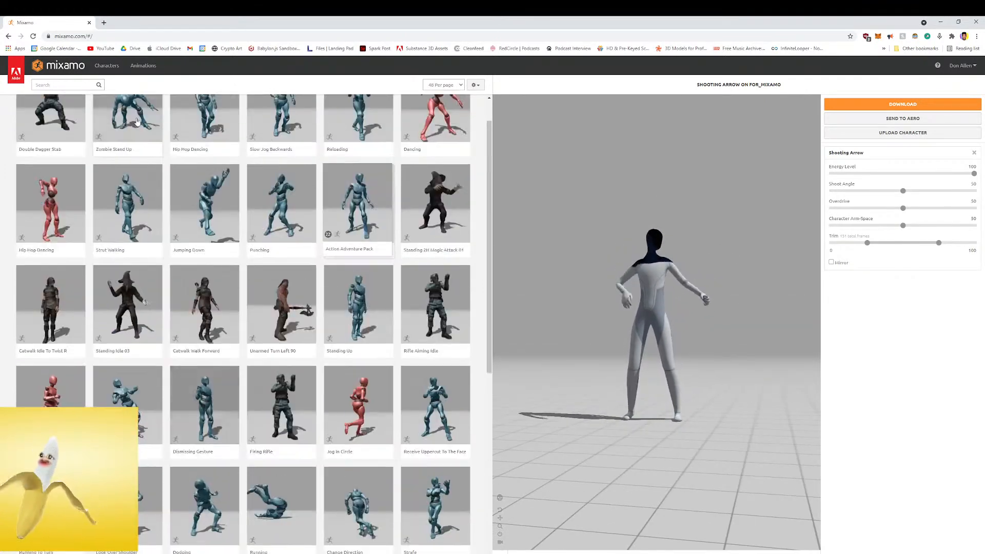
{"action": "left_click", "coordinate": [80, 85]}
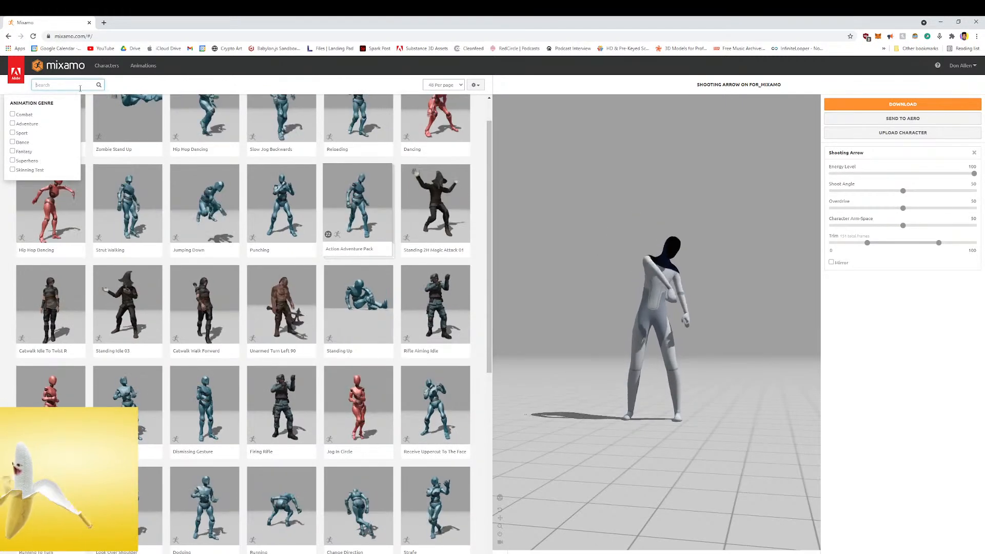
{"action": "type", "text": "he"}
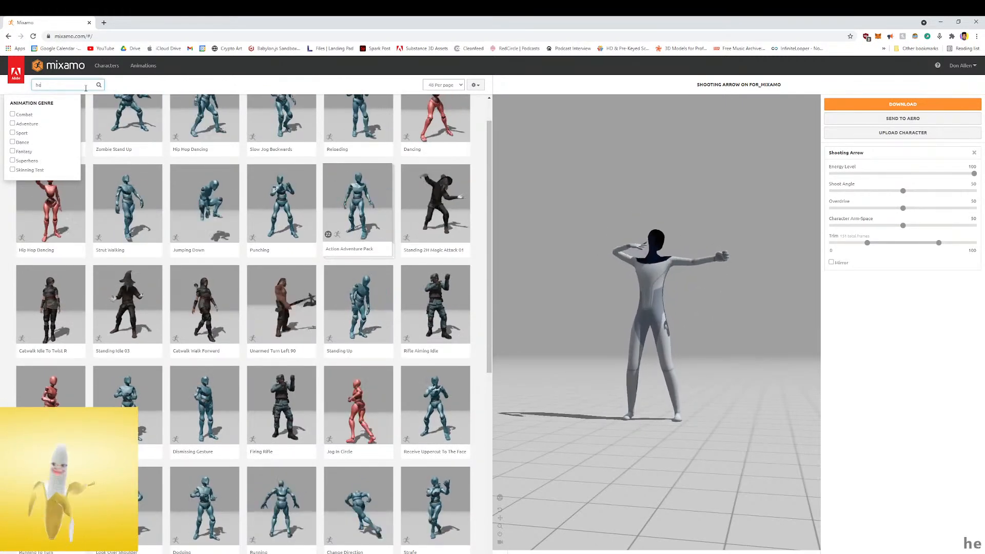
{"action": "type", "text": "lllo"}
{"action": "key", "text": "BackSpace"}
{"action": "key", "text": "BackSpace"}
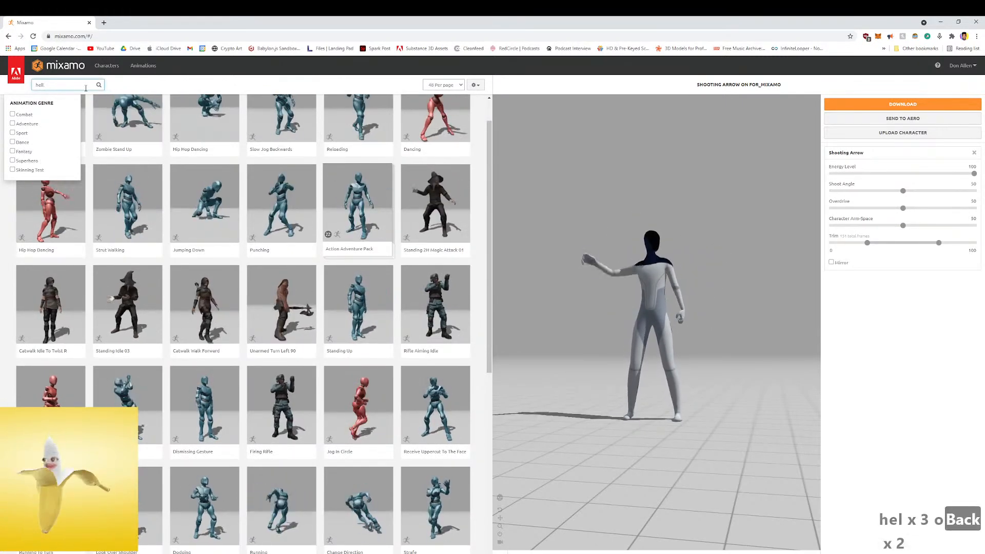
{"action": "type", "text": "o"}
{"action": "key", "text": "Return"}
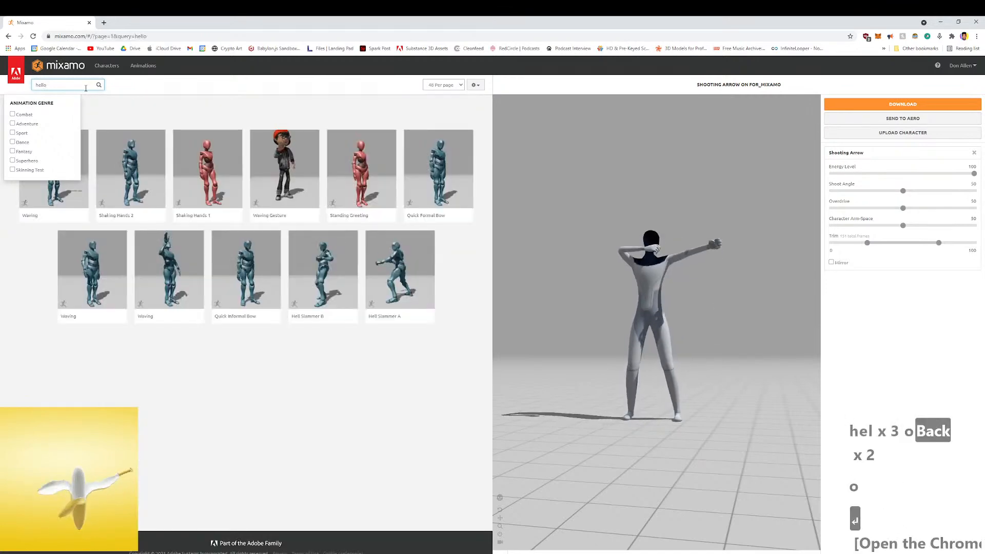
Preview the single-arm Waving animation and the two-armed Waving animation on the character, viewing each from the front
{"action": "left_click", "coordinate": [198, 260]}
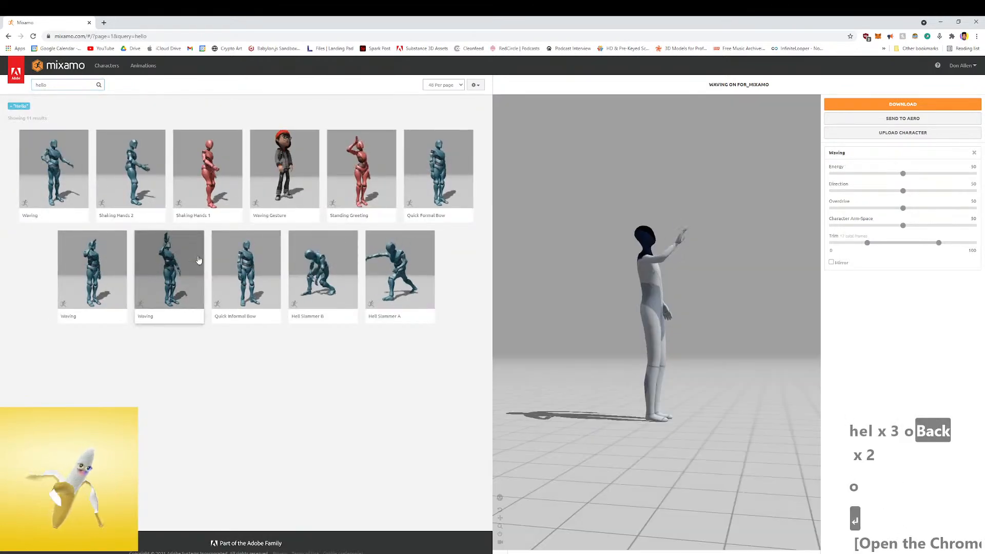
{"action": "left_click_drag", "start_coordinate": [770, 273], "coordinate": [666, 294]}
{"action": "scroll", "coordinate": [666, 295], "scroll_direction": "up", "scroll_amount": 3}
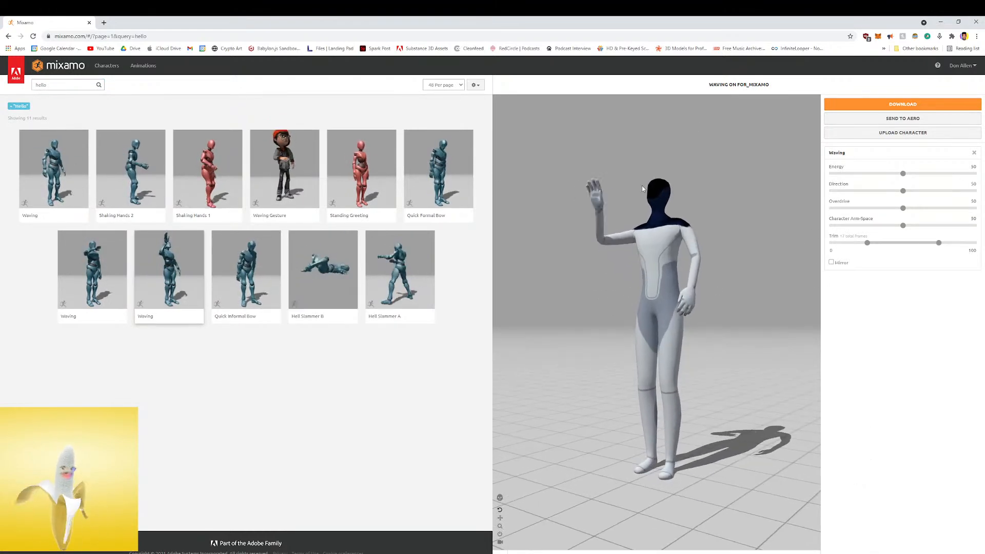
{"action": "left_click", "coordinate": [77, 181]}
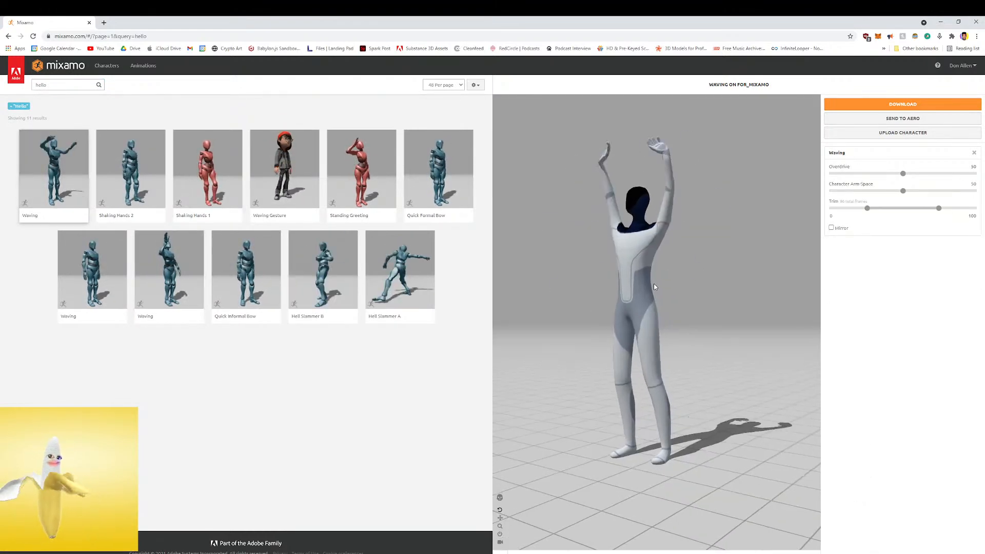
{"action": "left_click_drag", "start_coordinate": [654, 283], "coordinate": [559, 289]}
Preview Shaking Hands 1, Waving Gesture, Standing Greeting and Quick Formal Bow on the character
{"action": "left_click", "coordinate": [187, 165]}
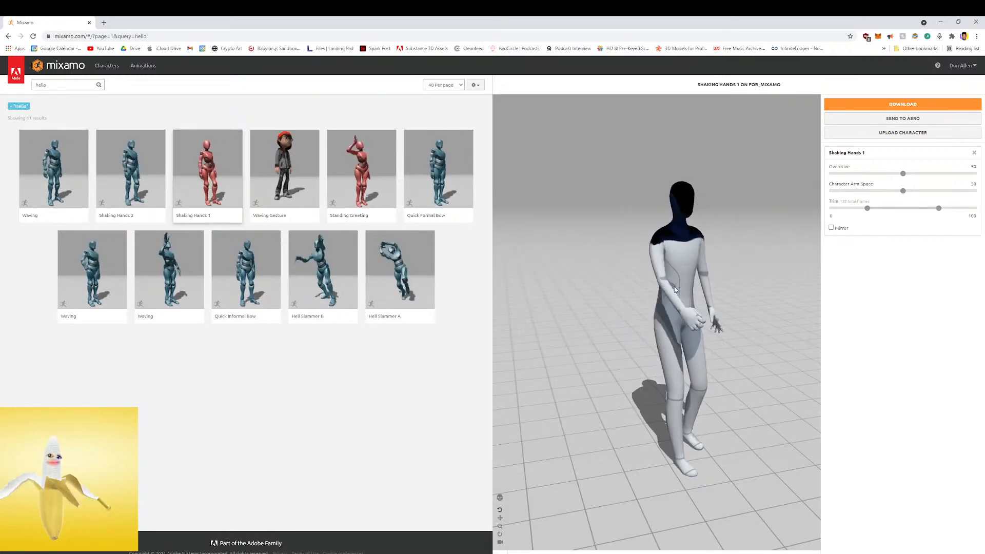
{"action": "left_click", "coordinate": [307, 175]}
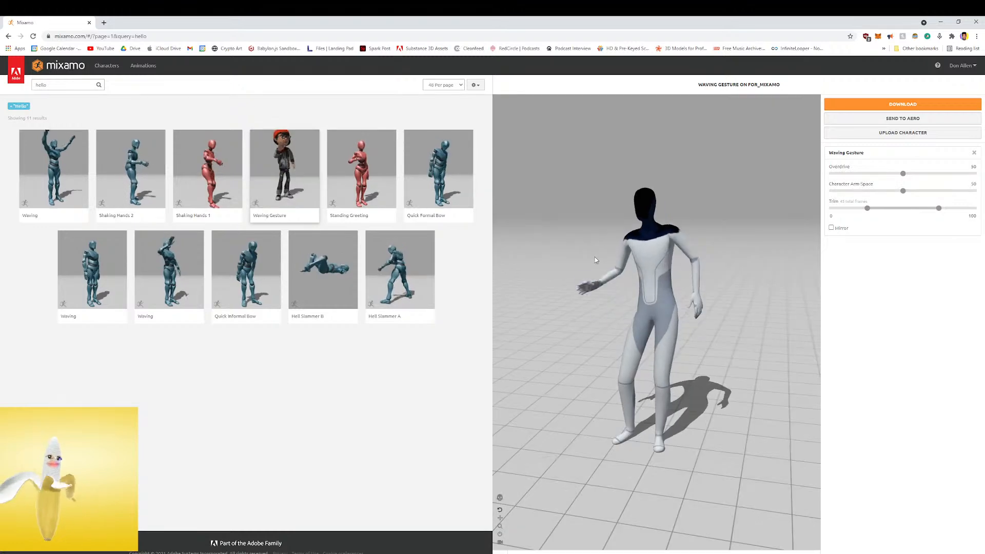
{"action": "left_click", "coordinate": [362, 175]}
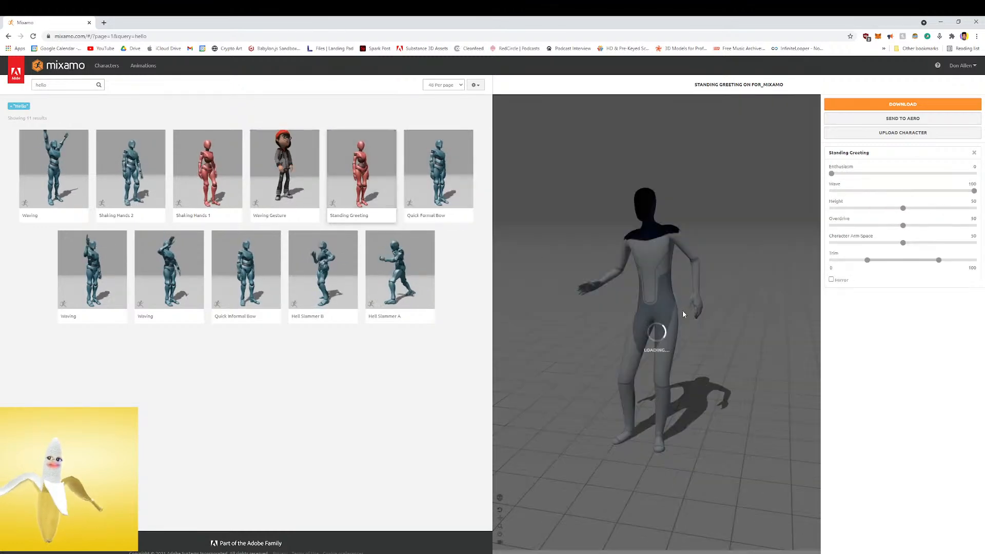
{"action": "left_click", "coordinate": [431, 169]}
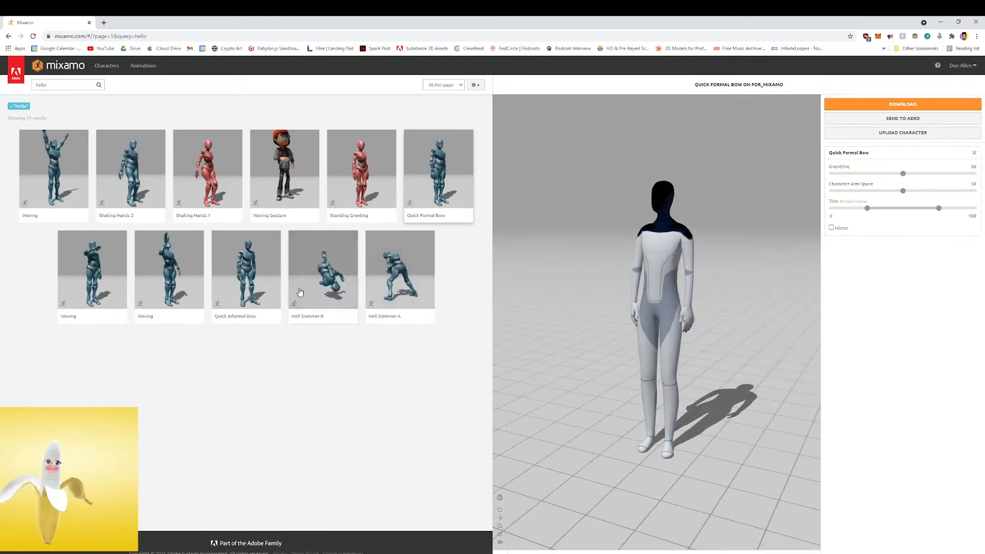
Preview Quick Informal Bow and the two Waving animations in the second row of results on the character
{"action": "left_click", "coordinate": [246, 269]}
{"action": "left_click_drag", "start_coordinate": [548, 265], "coordinate": [649, 264]}
{"action": "left_click", "coordinate": [214, 268]}
{"action": "left_click", "coordinate": [194, 270]}
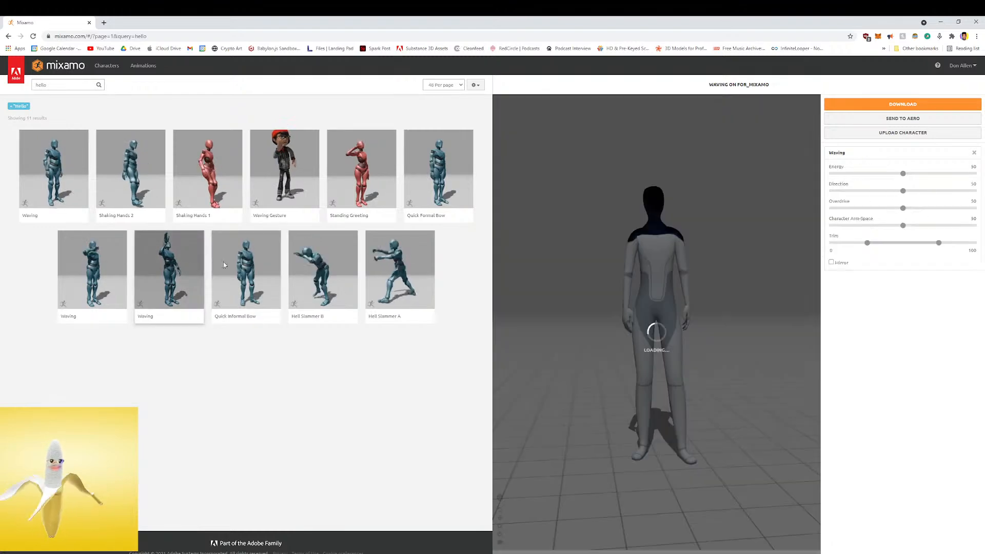
{"action": "left_click", "coordinate": [122, 264]}
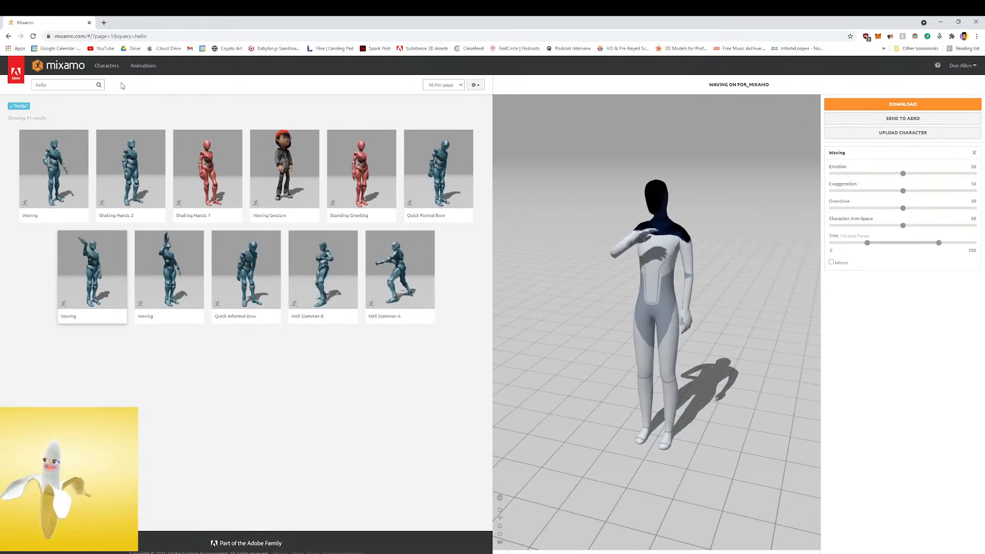
Search the animations for "robot" and preview Robot Hip Hop Dance on the character
{"action": "left_click", "coordinate": [84, 83]}
{"action": "type", "text": "robot"}
{"action": "key", "text": "Return"}
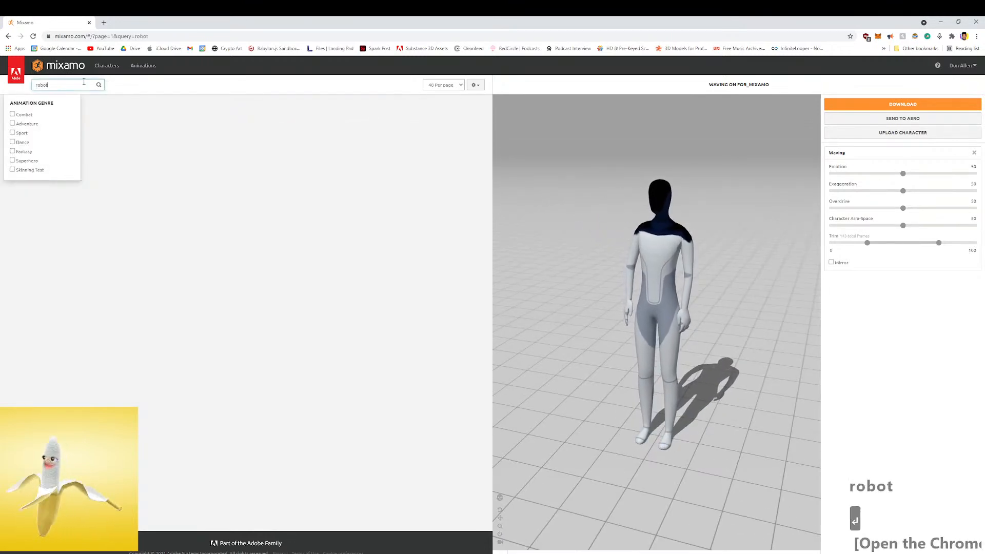
{"action": "left_click", "coordinate": [180, 158]}
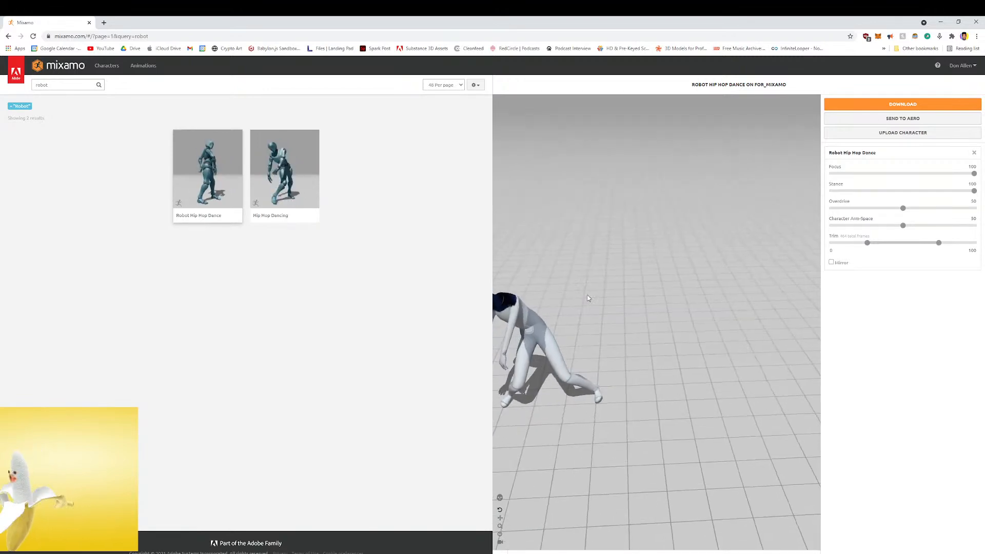
{"action": "left_click_drag", "start_coordinate": [620, 292], "coordinate": [632, 267]}
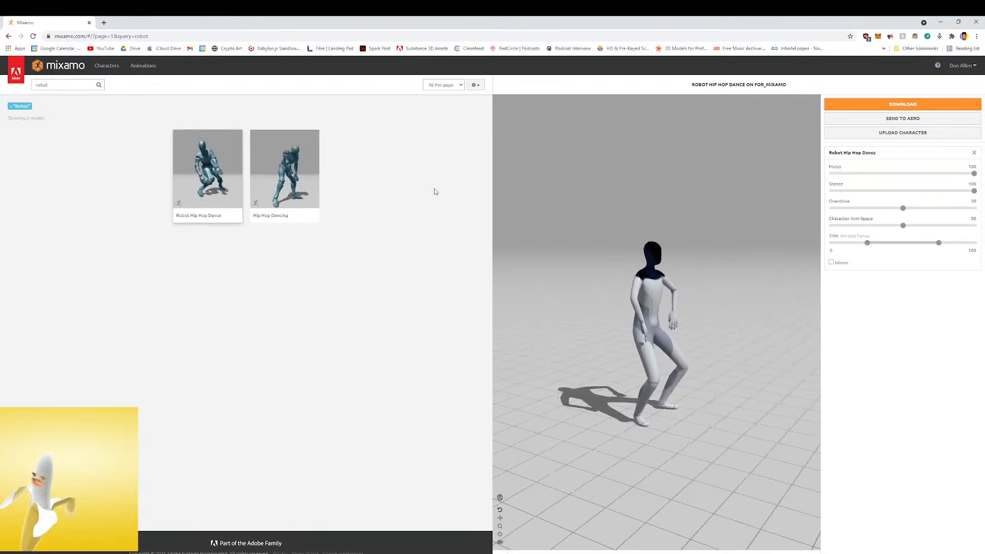
Search the animations for "tpose" and apply T-Pose to the character
{"action": "left_click", "coordinate": [9, 37]}
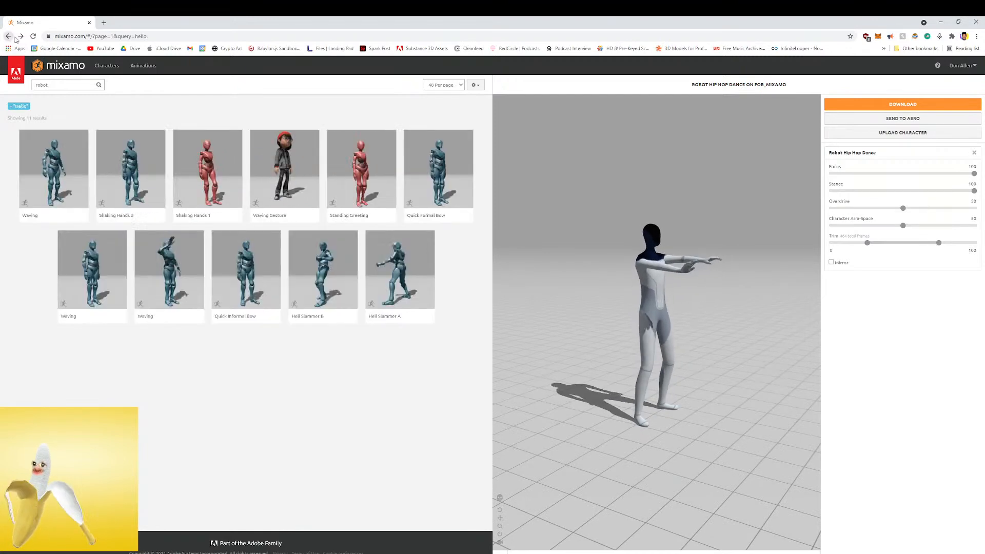
{"action": "left_click", "coordinate": [60, 88]}
{"action": "key", "text": "ctrl+a"}
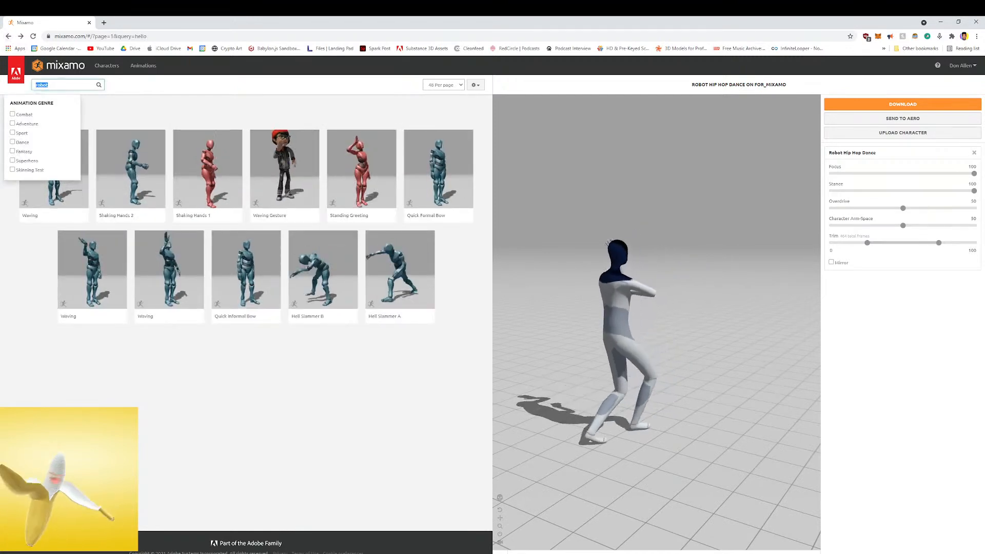
{"action": "type", "text": "tpose"}
{"action": "key", "text": "Return"}
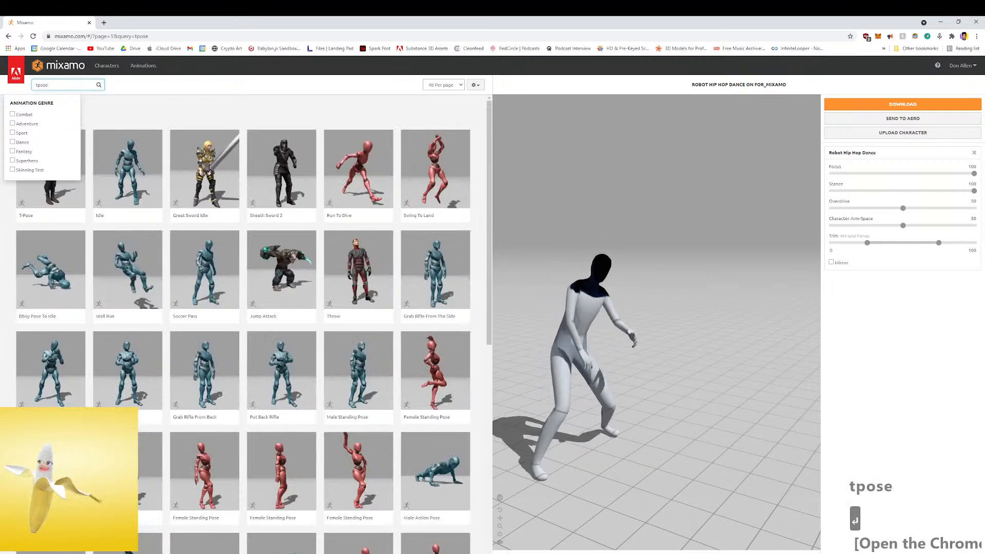
{"action": "left_click", "coordinate": [80, 154]}
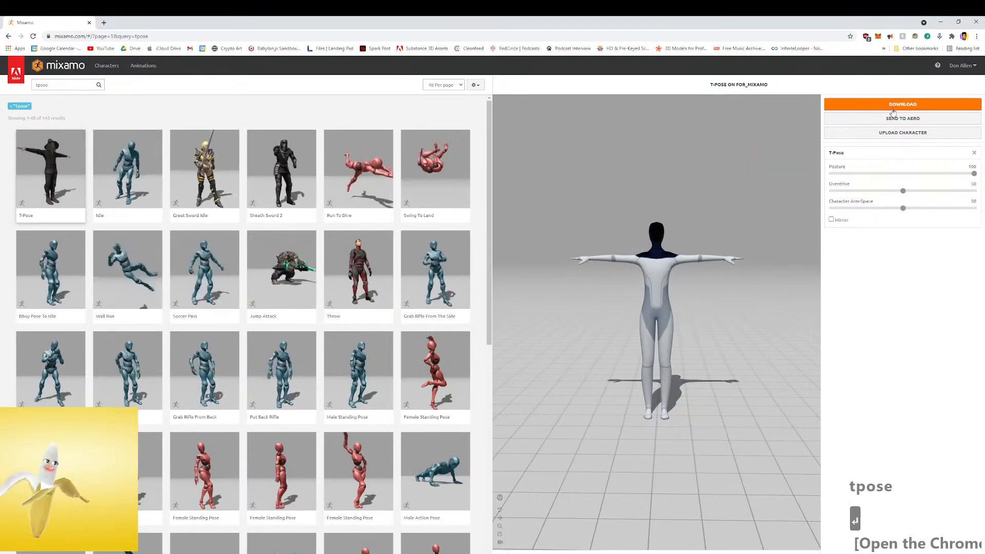
Download the T-posed character as FBX Binary with skin and rename the file Tesla_Bot_T-Pose.fbx in the Downloads folder
{"action": "left_click", "coordinate": [862, 105]}
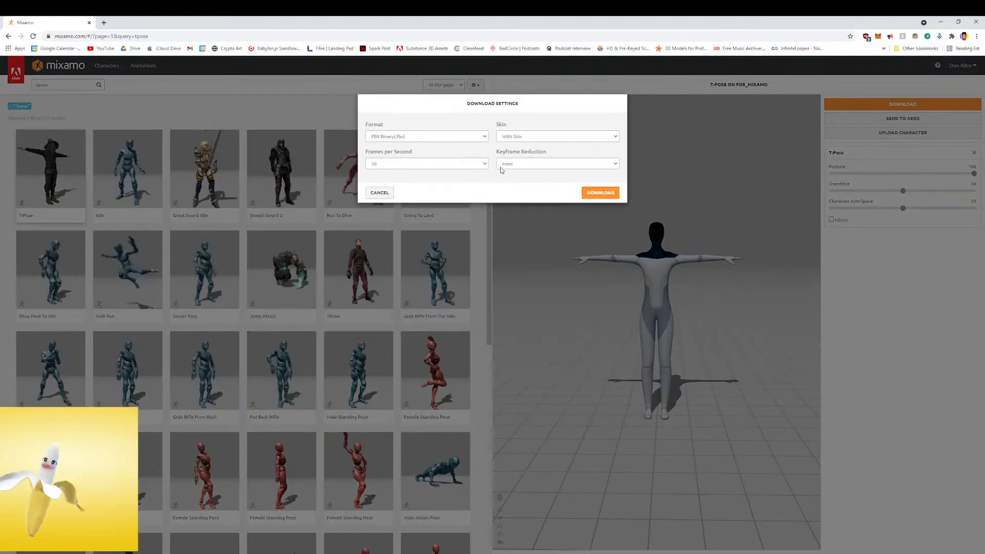
{"action": "left_click", "coordinate": [601, 193]}
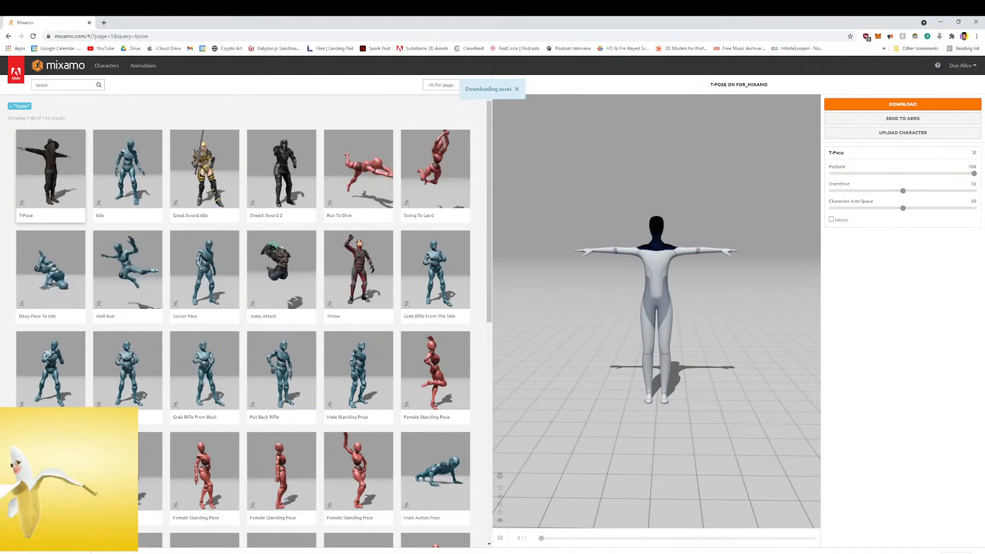
{"action": "left_click", "coordinate": [82, 553]}
{"action": "left_click", "coordinate": [110, 533]}
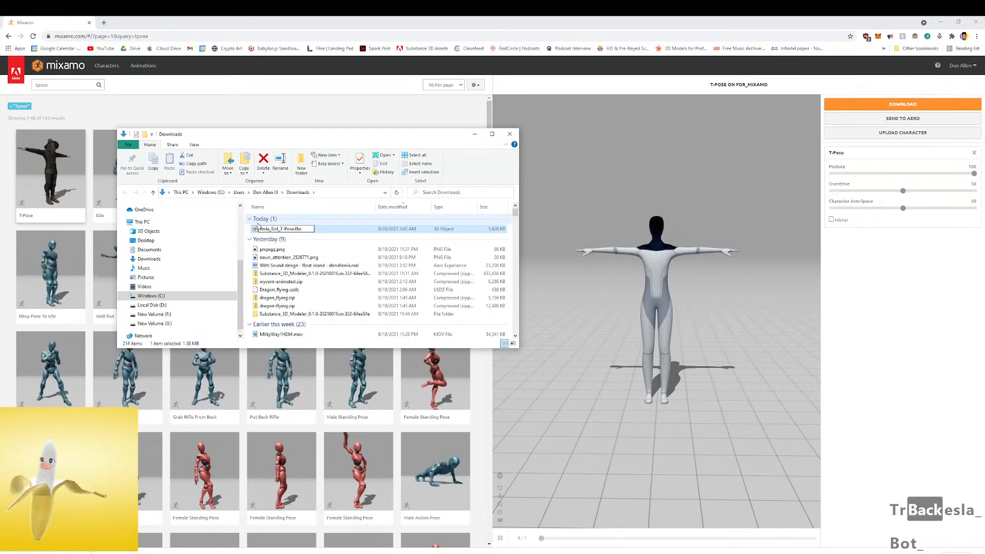
{"action": "left_click", "coordinate": [310, 229]}
Move Tesla_Bot_T-Pose.fbx from Downloads into the project's Tesla_bot folder on New Volume (F:)
{"action": "left_click_drag", "start_coordinate": [329, 135], "coordinate": [0, 184]}
{"action": "left_click", "coordinate": [609, 79]}
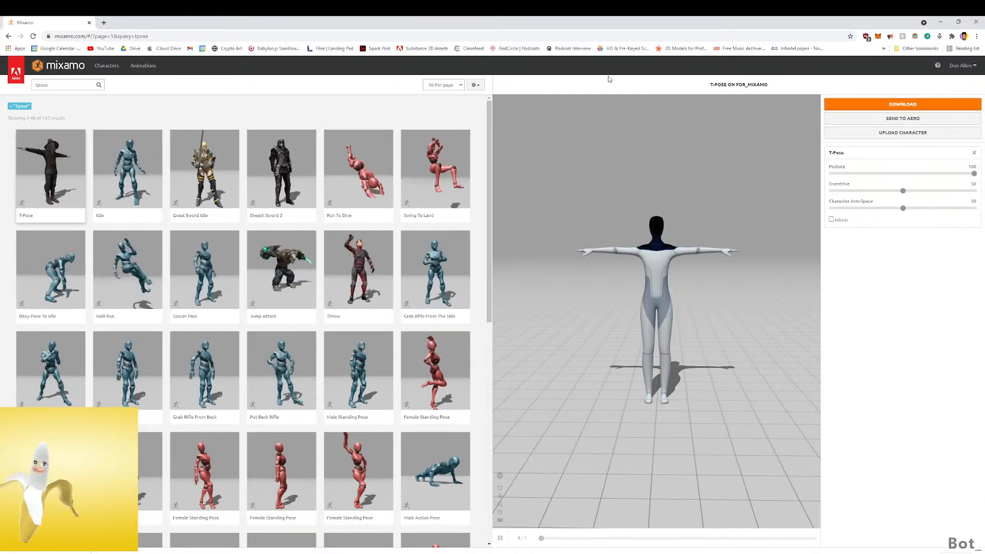
{"action": "left_click_drag", "start_coordinate": [544, 21], "coordinate": [640, 92]}
{"action": "left_click_drag", "start_coordinate": [225, 124], "coordinate": [220, 113]}
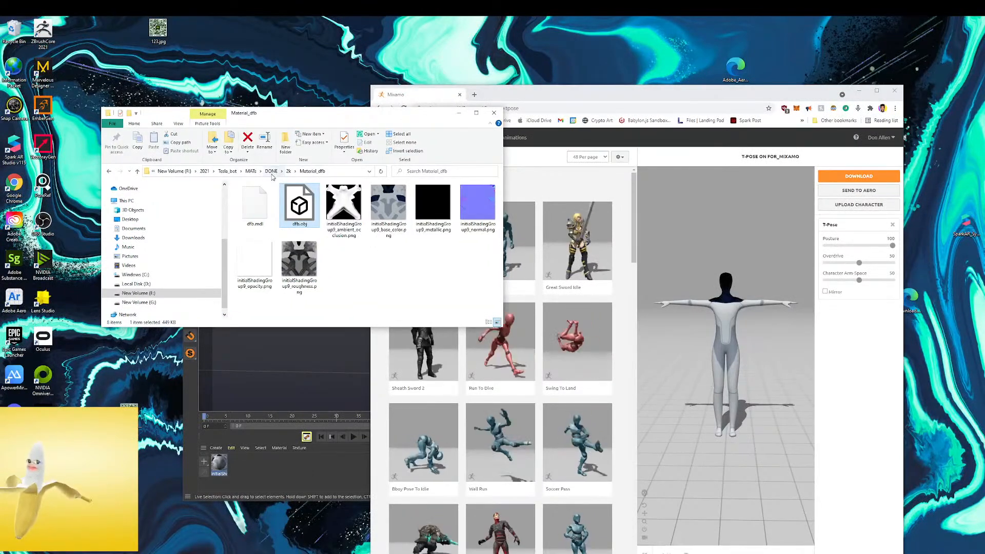
{"action": "left_click", "coordinate": [252, 171]}
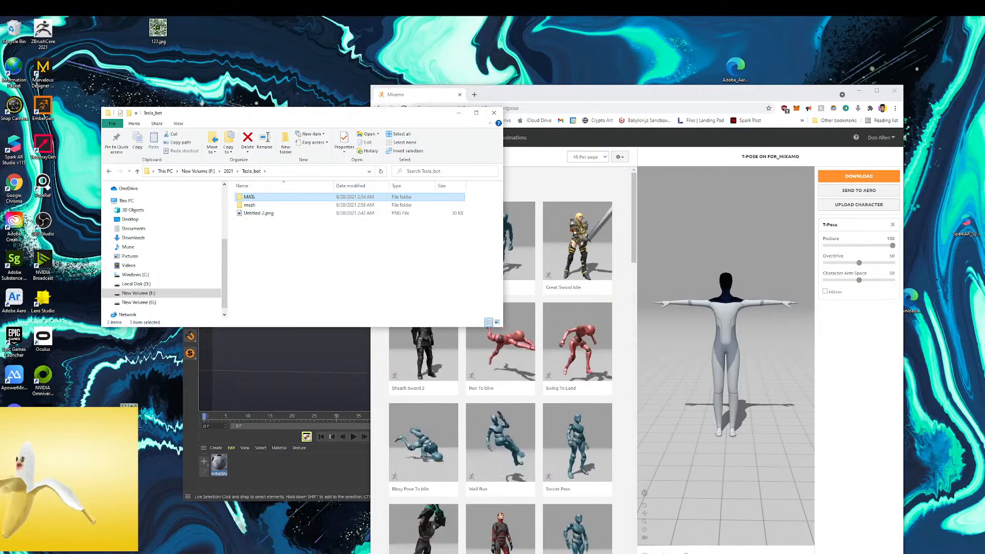
{"action": "left_click_drag", "start_coordinate": [100, 452], "coordinate": [299, 266]}
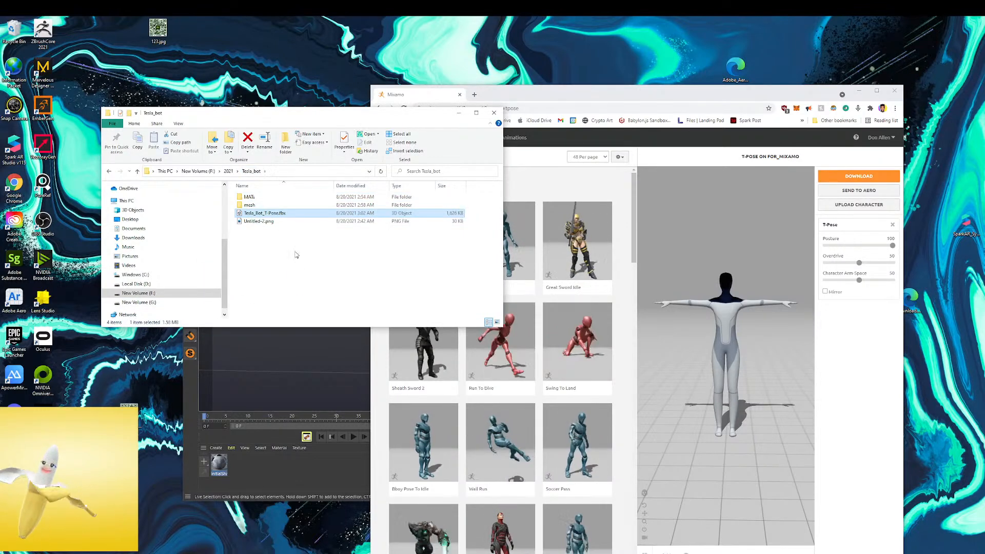
Return to Mixamo in the maximized browser window and preview Jump Attack, Wall Run and Idle on the character
{"action": "left_click", "coordinate": [712, 108]}
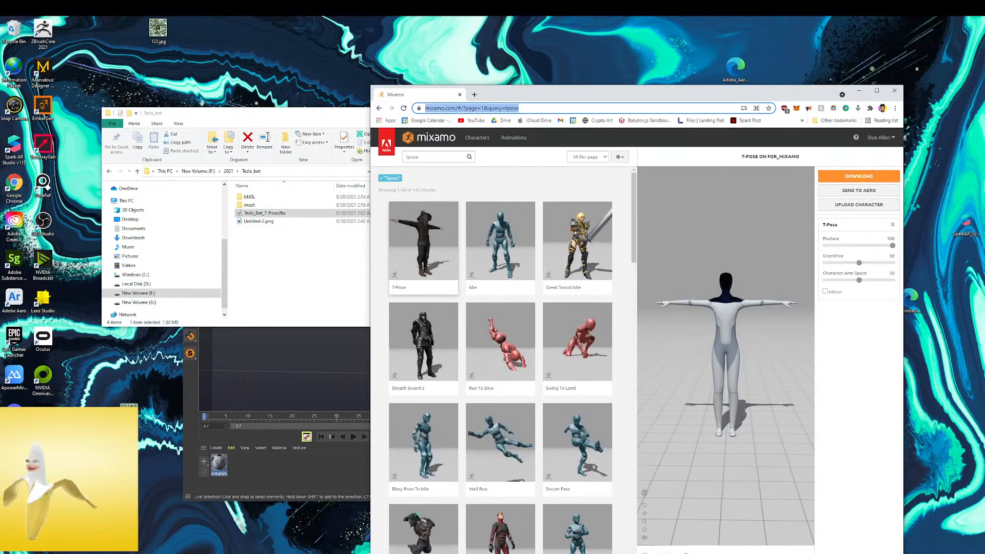
{"action": "left_click_drag", "start_coordinate": [1, 169], "coordinate": [1, 324]}
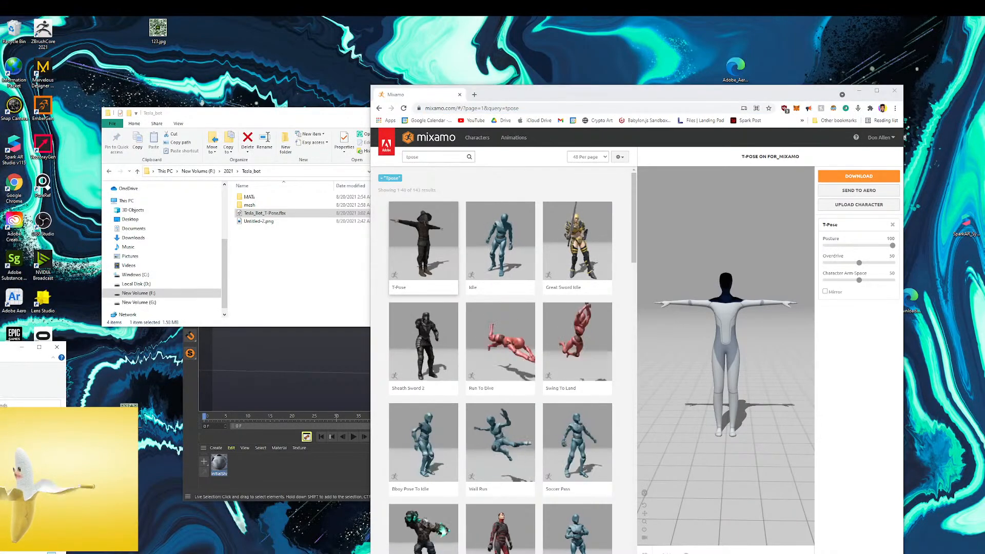
{"action": "left_click", "coordinate": [877, 91]}
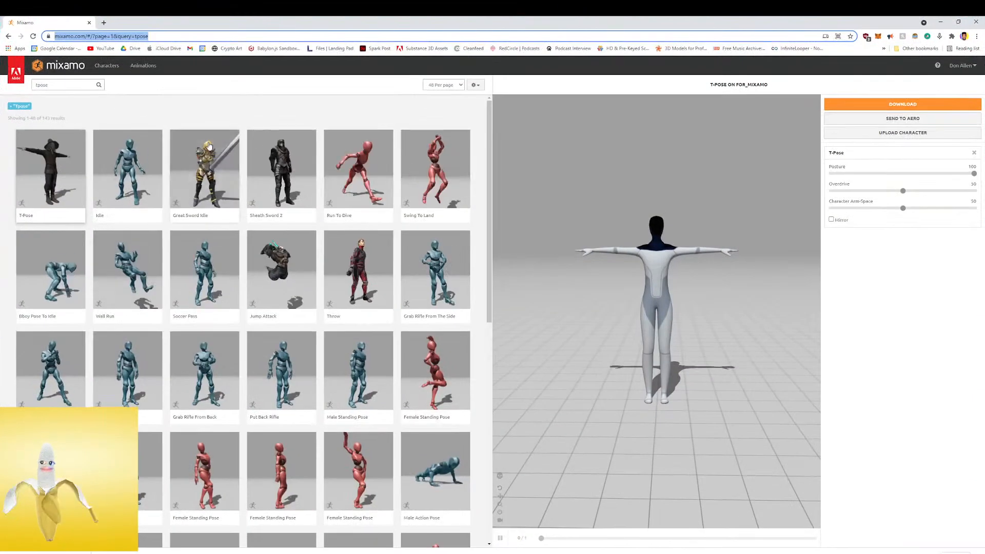
{"action": "left_click", "coordinate": [282, 272]}
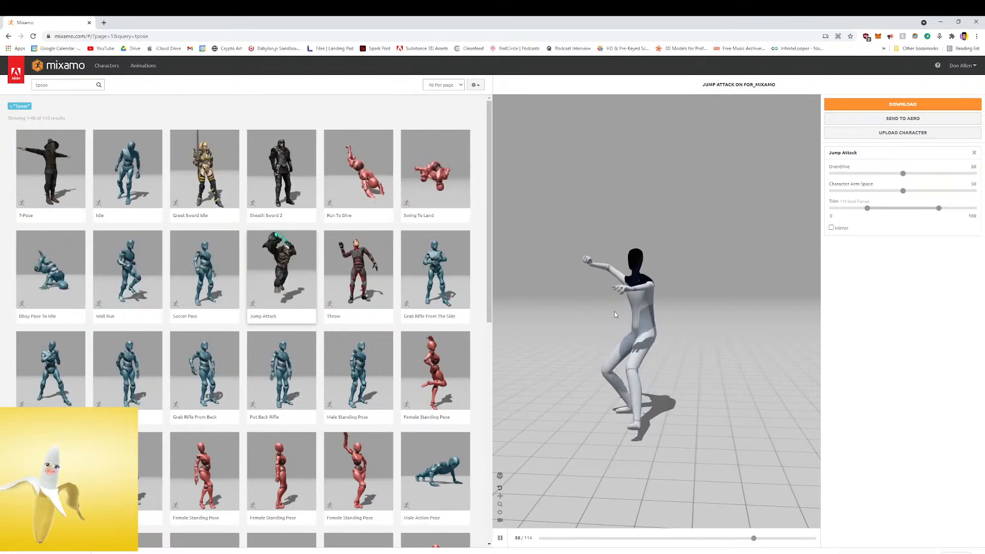
{"action": "left_click", "coordinate": [128, 270]}
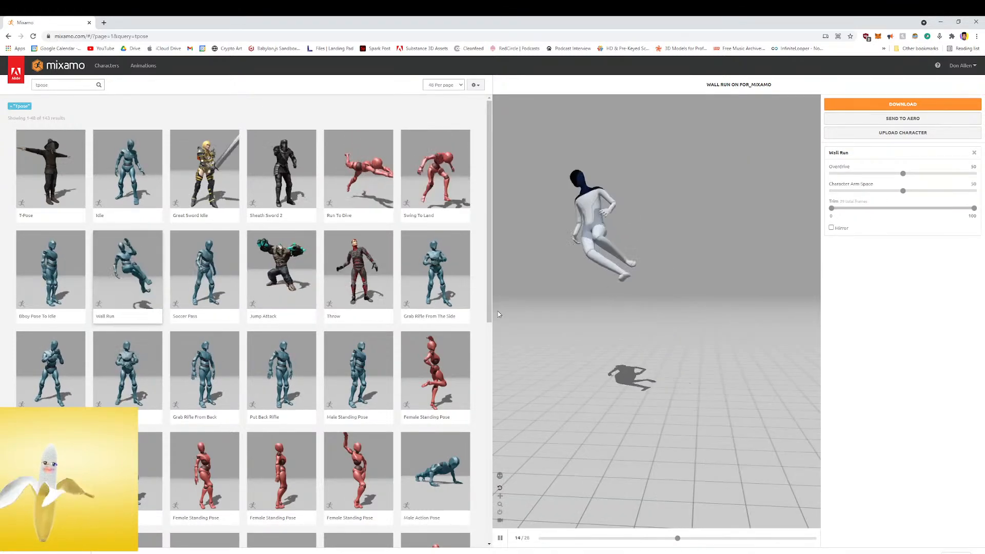
{"action": "left_click", "coordinate": [128, 176]}
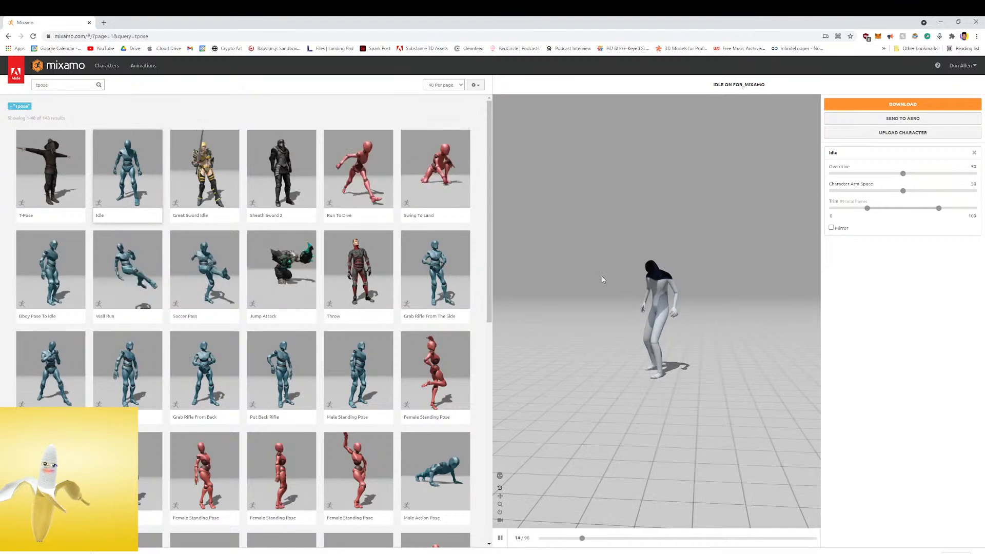
Preview Grab Rifle From The Side, Grab Rifle From Back and the first Put Back Rifle animation on the character
{"action": "left_click", "coordinate": [449, 282]}
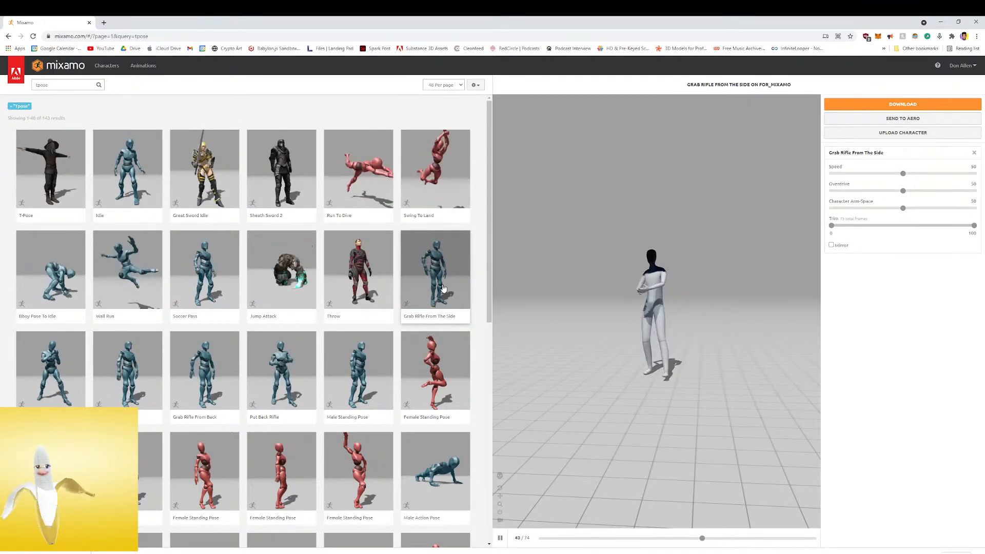
{"action": "left_click", "coordinate": [185, 369]}
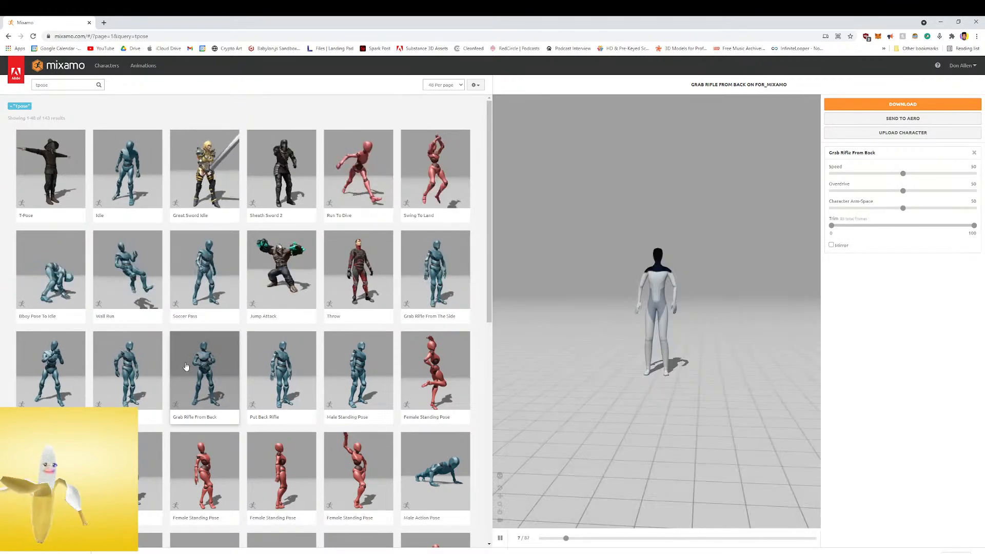
{"action": "left_click", "coordinate": [116, 379]}
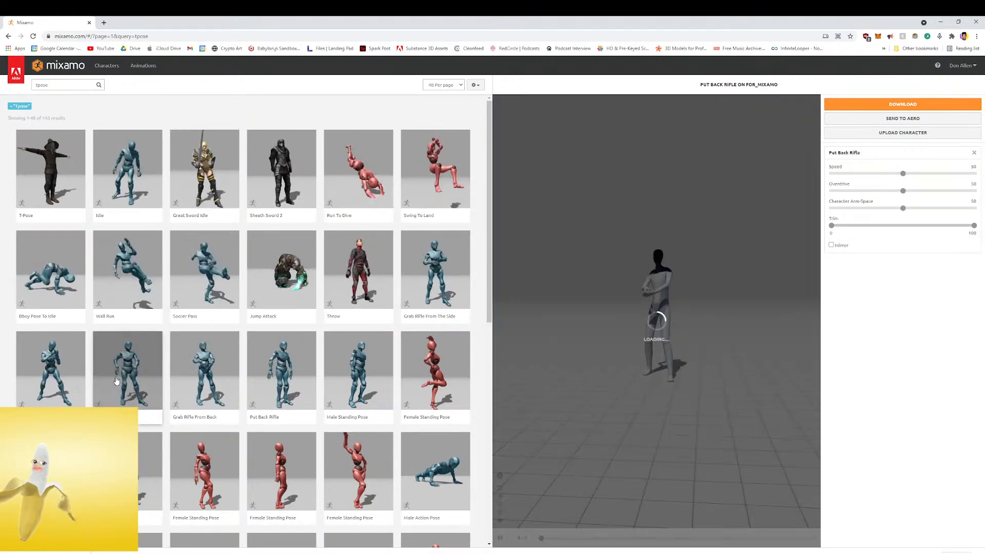
{"action": "scroll", "coordinate": [169, 367], "scroll_direction": "down", "scroll_amount": 2}
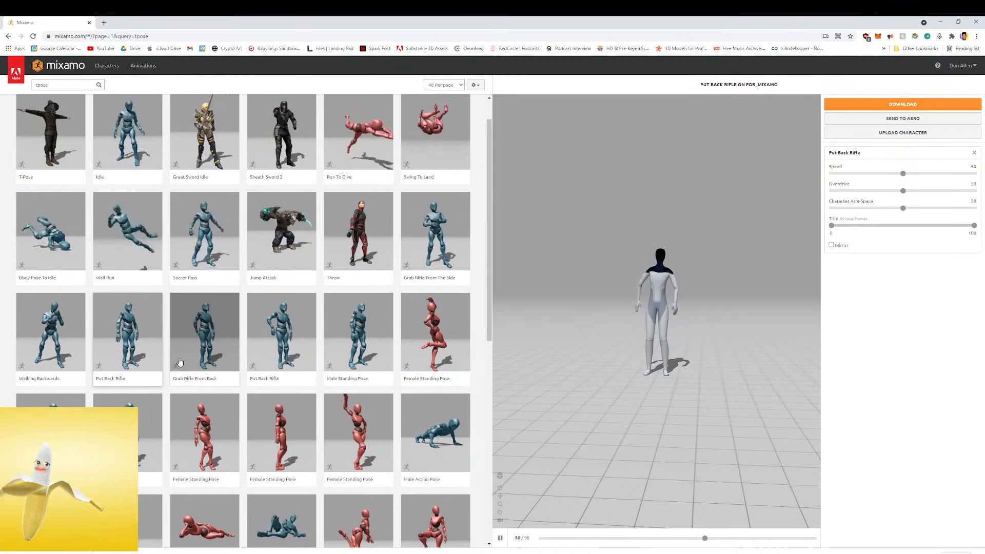
Preview Male Standing Pose, Male Action Pose and the second Put Back Rifle animation on the character
{"action": "left_click", "coordinate": [142, 356]}
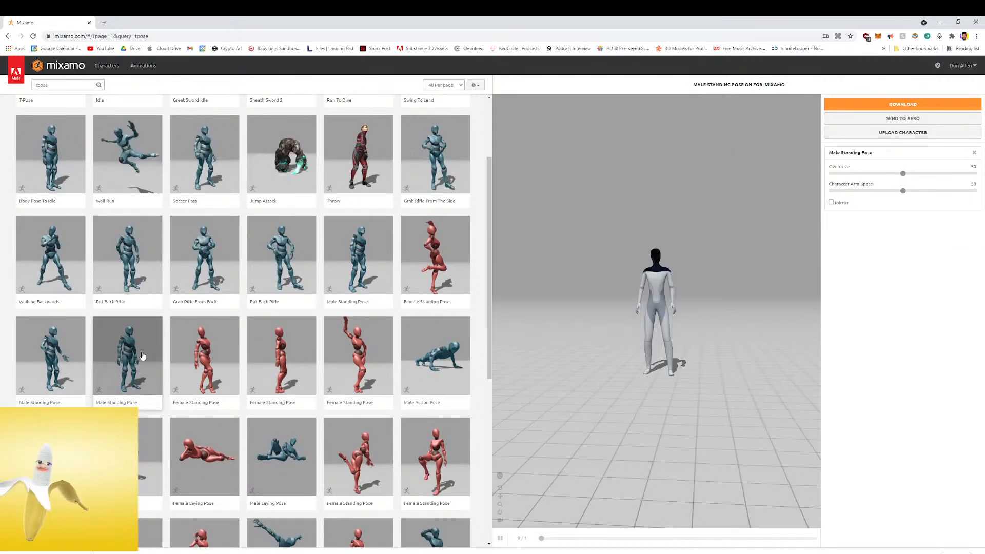
{"action": "scroll", "coordinate": [169, 340], "scroll_direction": "down", "scroll_amount": 2}
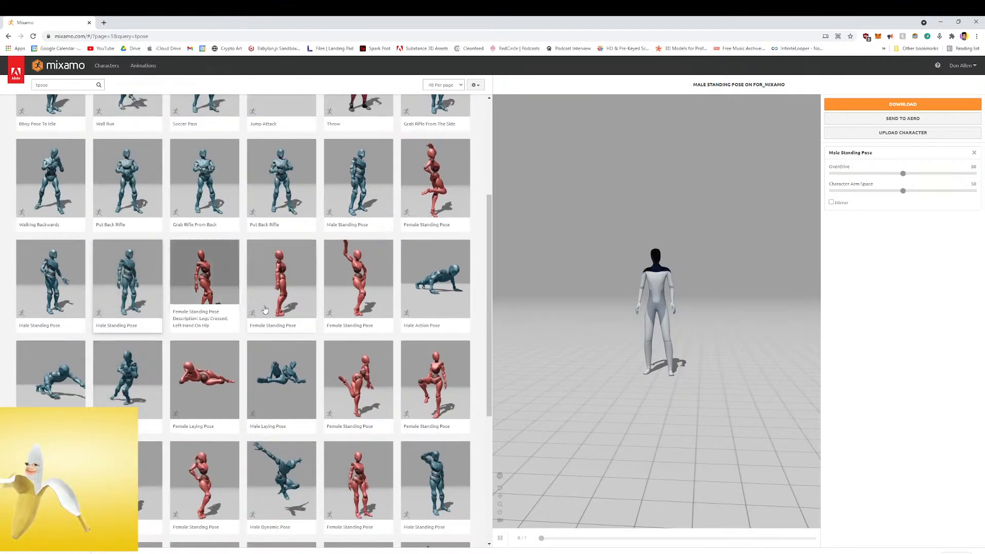
{"action": "scroll", "coordinate": [246, 310], "scroll_direction": "up", "scroll_amount": 3}
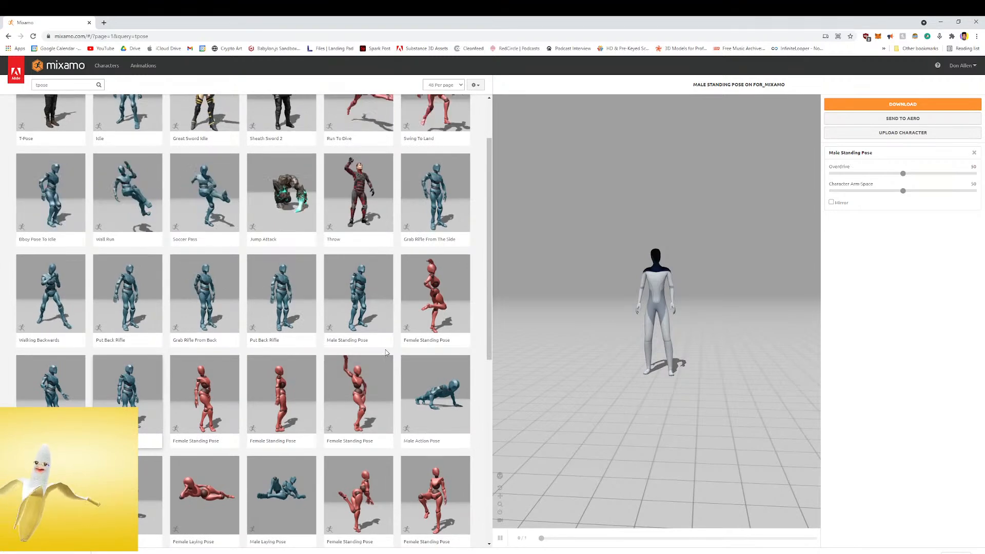
{"action": "left_click", "coordinate": [431, 390]}
{"action": "scroll", "coordinate": [432, 391], "scroll_direction": "down", "scroll_amount": 3}
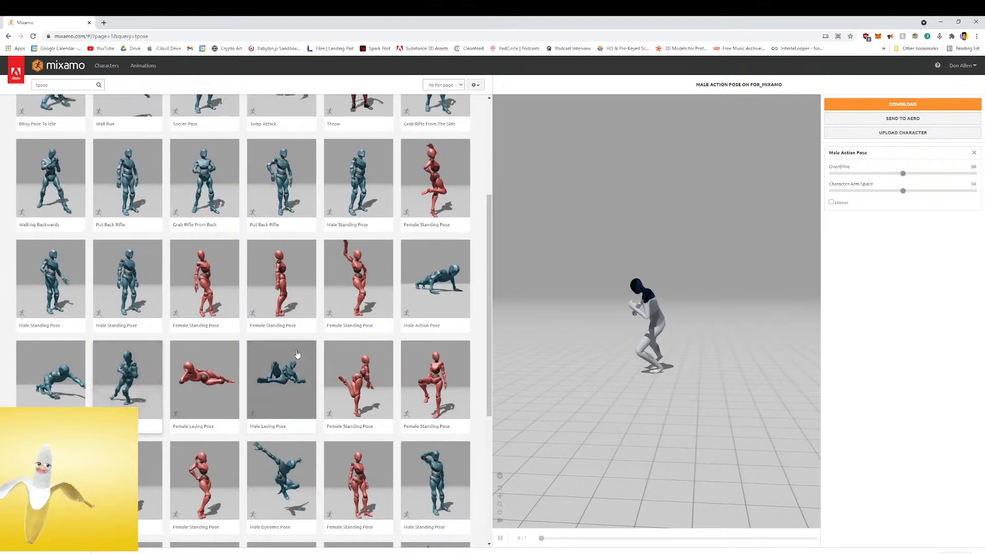
{"action": "scroll", "coordinate": [307, 353], "scroll_direction": "up", "scroll_amount": 4}
{"action": "left_click", "coordinate": [308, 324]}
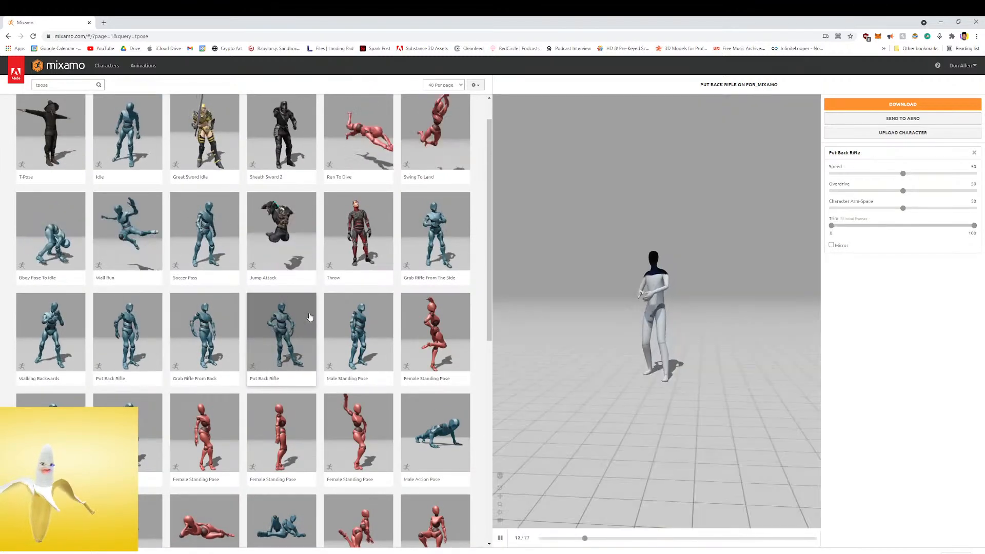
{"action": "scroll", "coordinate": [236, 163], "scroll_direction": "up", "scroll_amount": 1}
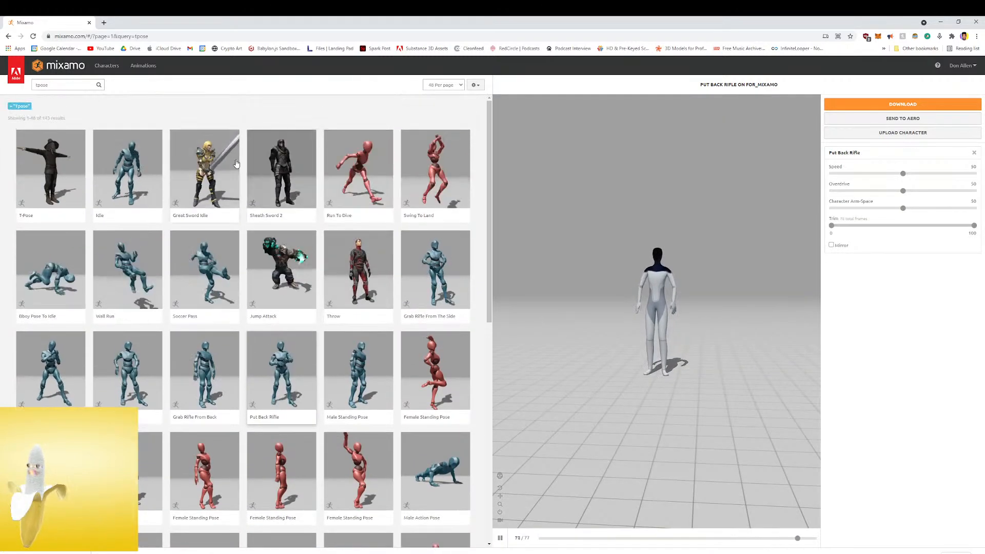
Search the animations for "work" and preview Northern Soul Floor Combo and Working On Device on the character
{"action": "left_click", "coordinate": [56, 87]}
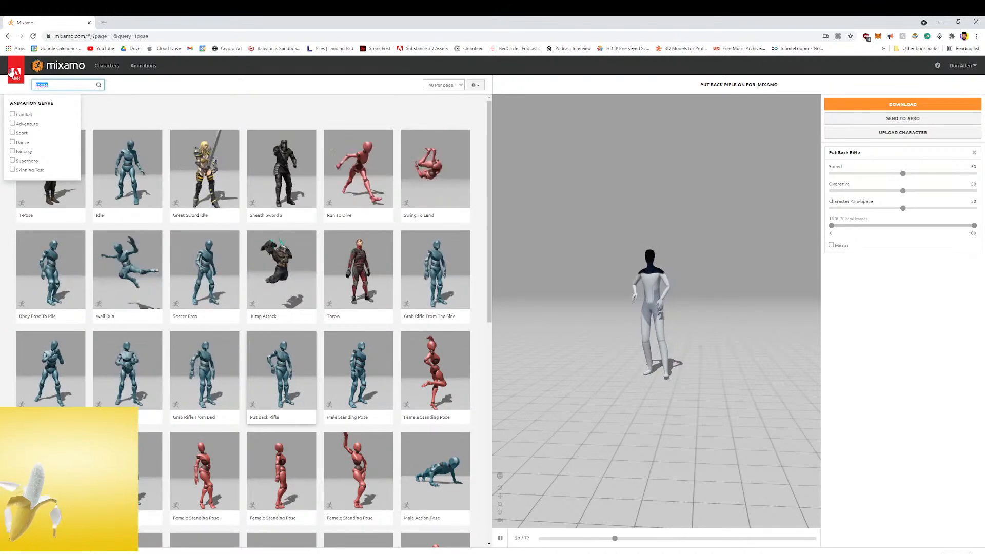
{"action": "type", "text": "work"}
{"action": "key", "text": "Return"}
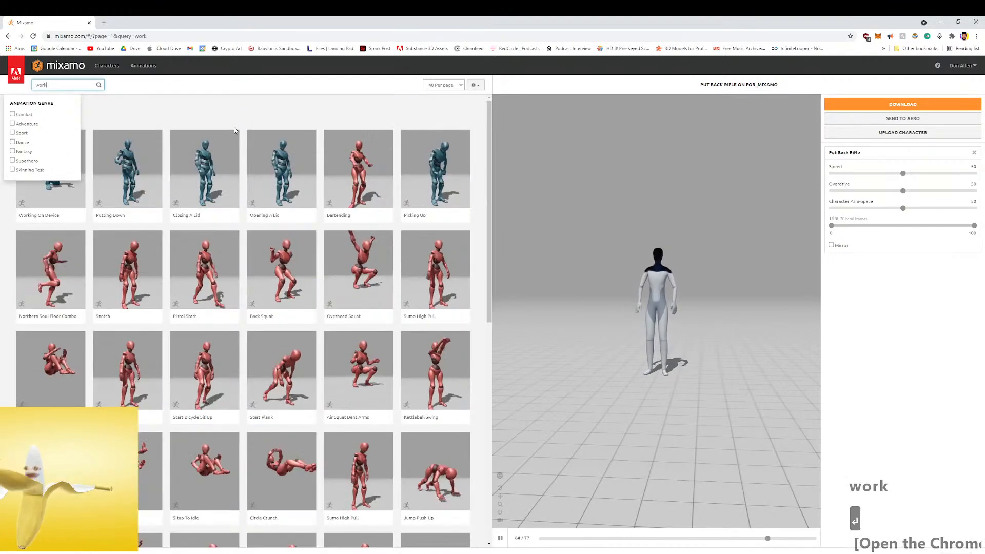
{"action": "left_click", "coordinate": [56, 272]}
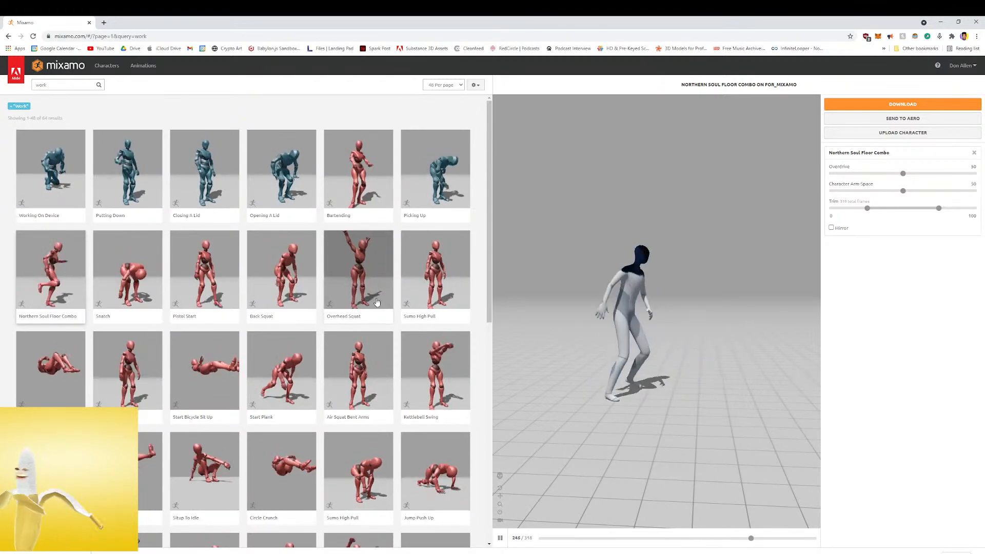
{"action": "left_click", "coordinate": [78, 191]}
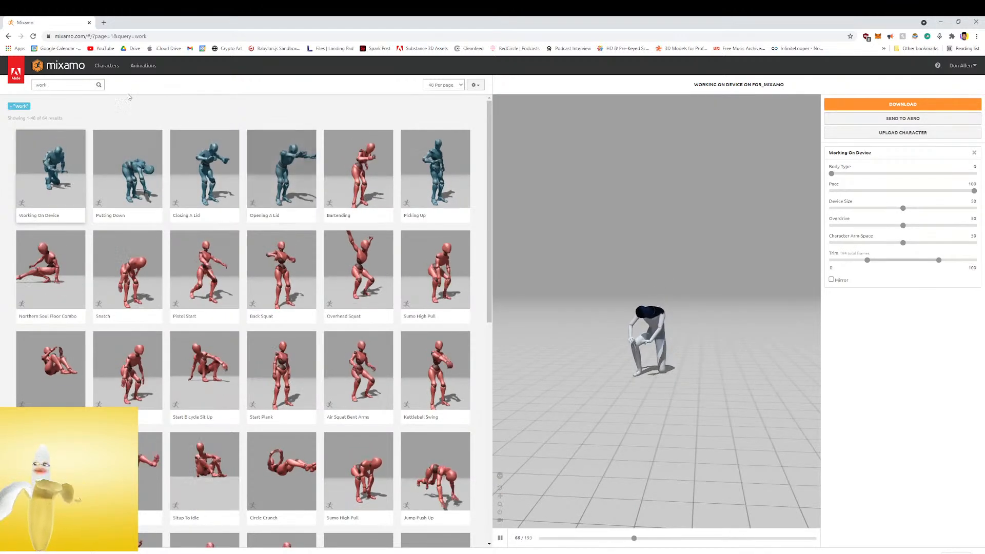
Search the animations for "carry" and preview Carrying Turn, Carrying and Jogging With Box on the character
{"action": "left_click", "coordinate": [81, 83]}
{"action": "type", "text": "carry"}
{"action": "key", "text": "Return"}
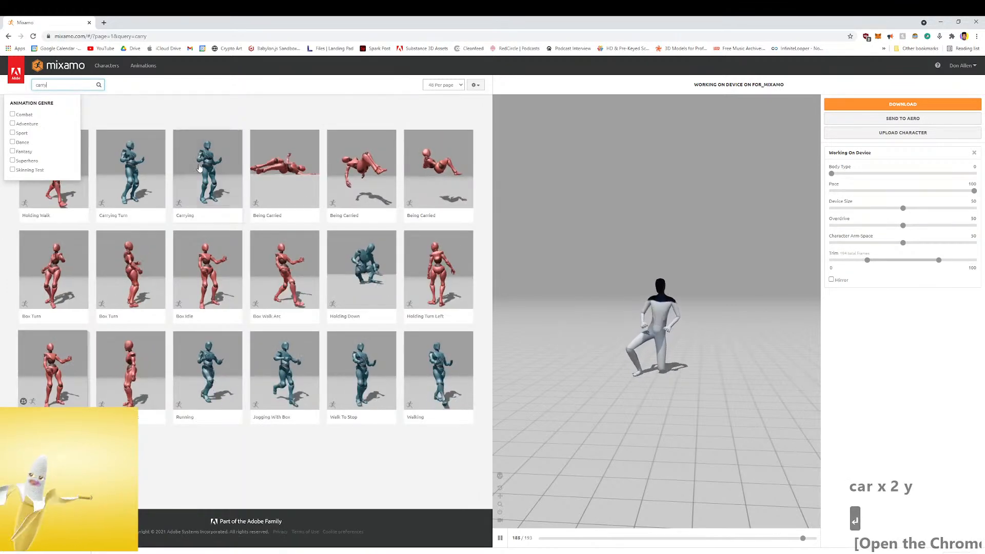
{"action": "left_click", "coordinate": [121, 163]}
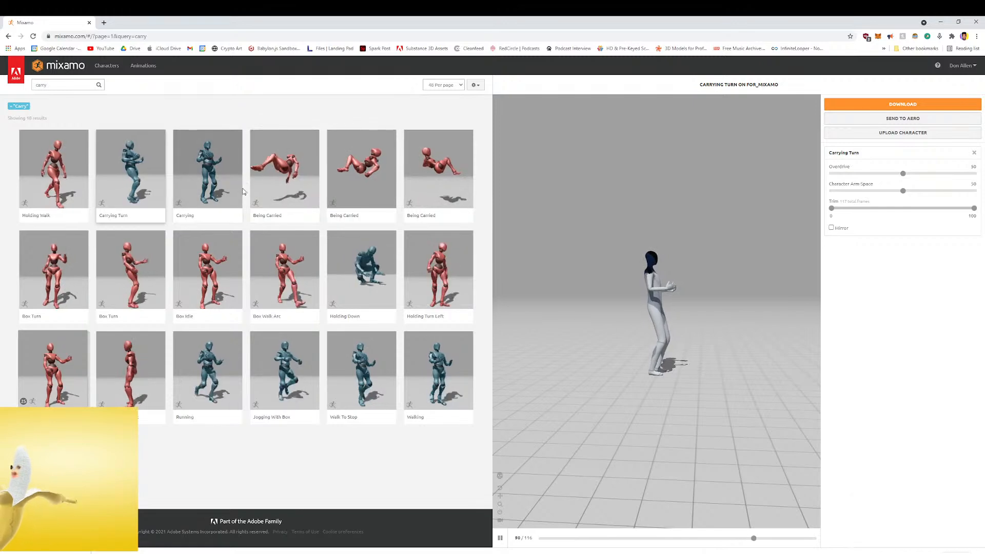
{"action": "left_click", "coordinate": [227, 203]}
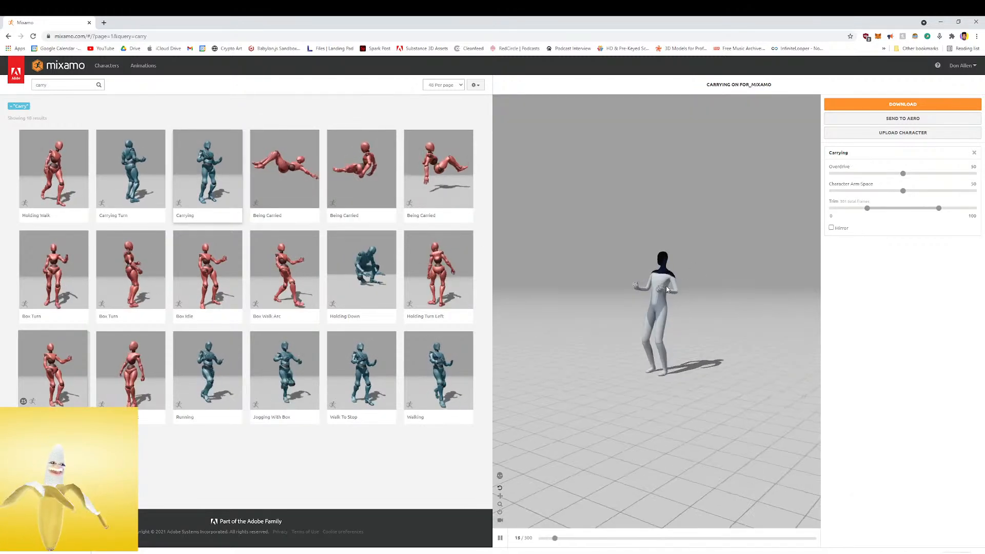
{"action": "scroll", "coordinate": [617, 285], "scroll_direction": "up", "scroll_amount": 4}
{"action": "mouse_move", "coordinate": [667, 278]}
{"action": "left_mouse_down"}
{"action": "mouse_move", "coordinate": [617, 285]}
{"action": "mouse_move", "coordinate": [612, 268]}
{"action": "mouse_move", "coordinate": [652, 282]}
{"action": "left_mouse_up"}
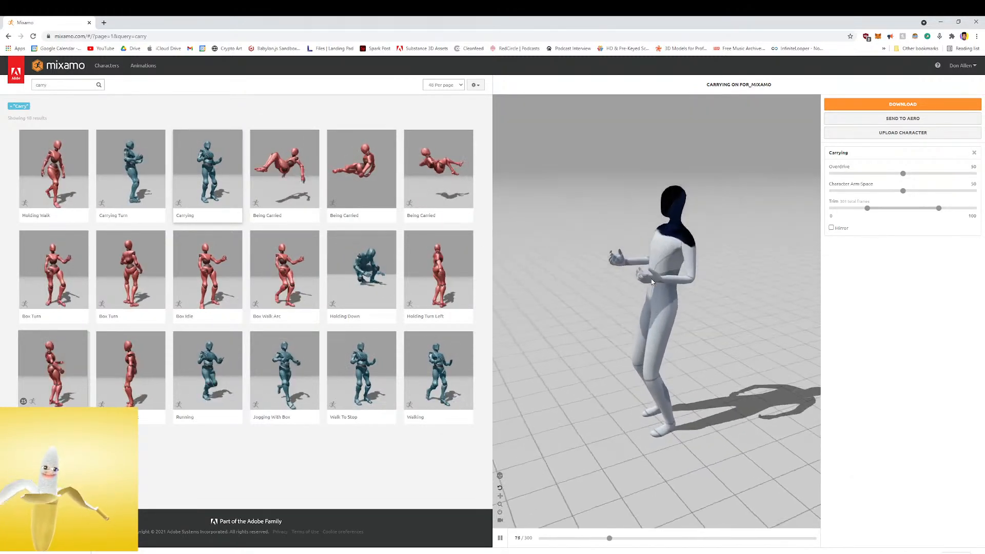
{"action": "left_click", "coordinate": [280, 362]}
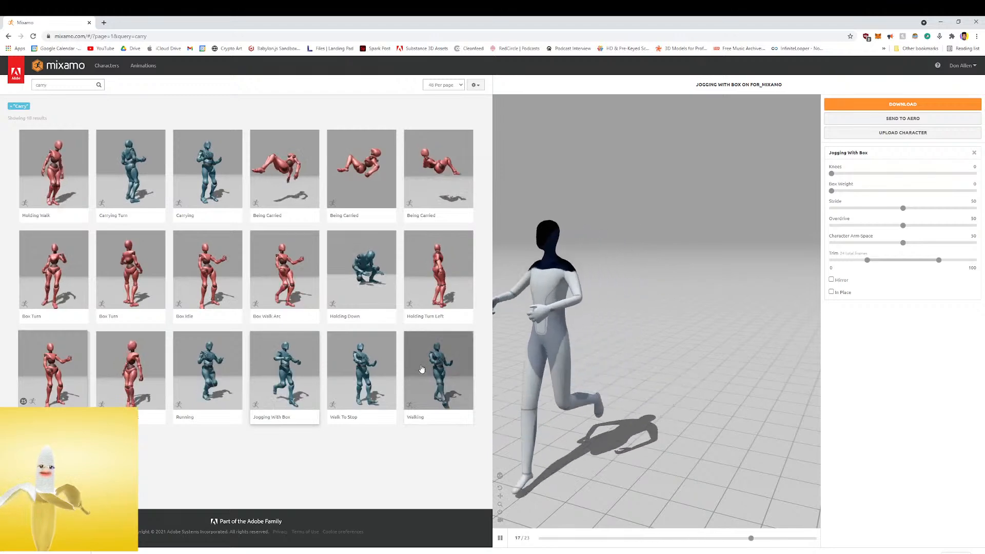
Apply the Walking carry animation to the character with Character Arm-Space set to 74 and In Place enabled
{"action": "left_click", "coordinate": [428, 369]}
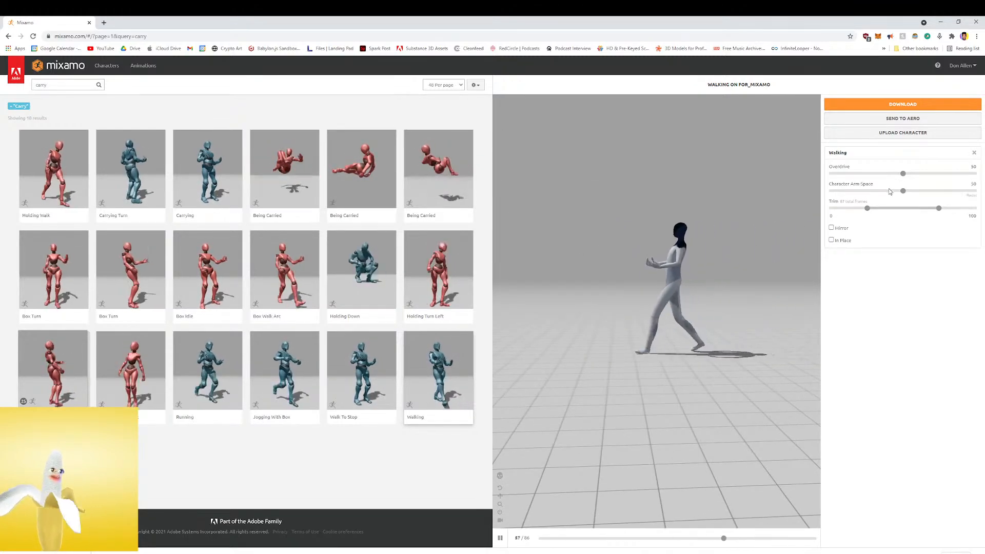
{"action": "left_click", "coordinate": [862, 191]}
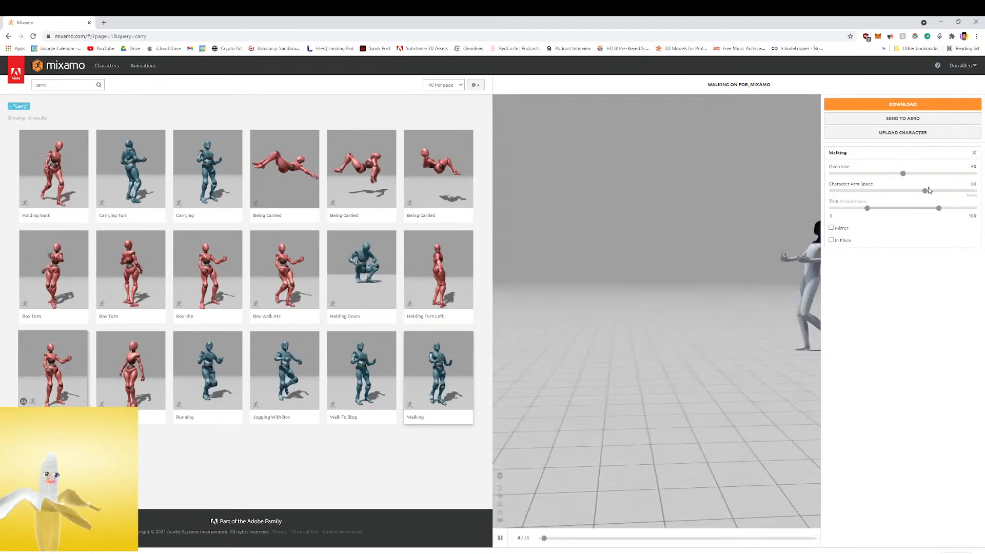
{"action": "left_click", "coordinate": [960, 191]}
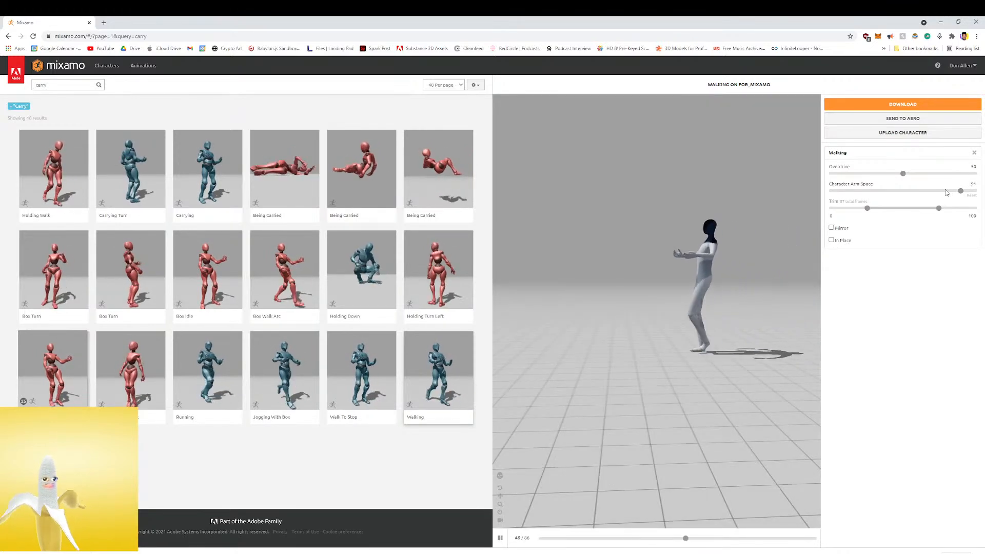
{"action": "left_click", "coordinate": [938, 191]}
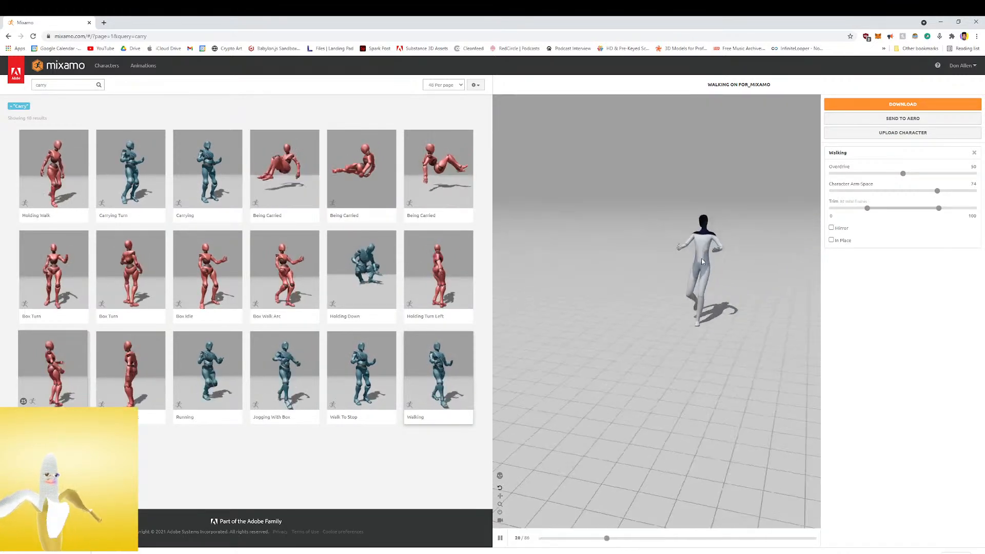
{"action": "left_click_drag", "start_coordinate": [712, 250], "coordinate": [644, 260]}
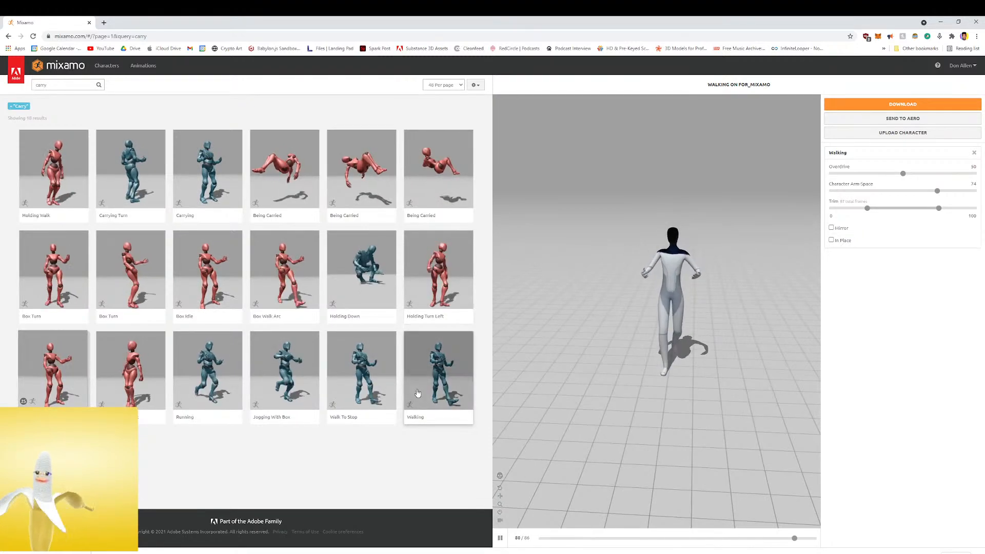
{"action": "left_click", "coordinate": [831, 240]}
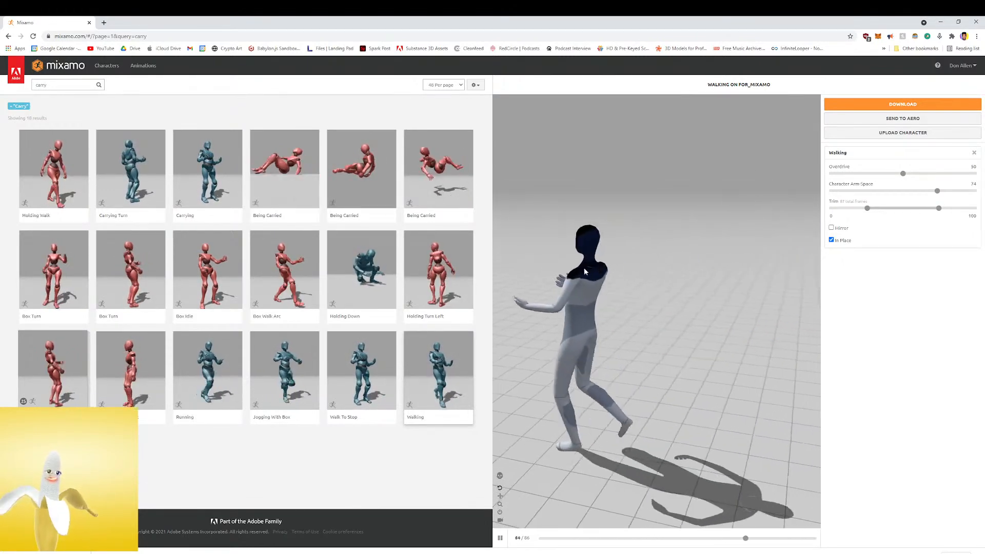
Inspect the Walking carry animation from several angles and download it as FBX Binary with skin and no keyframe reduction
{"action": "left_click_drag", "start_coordinate": [636, 226], "coordinate": [676, 181]}
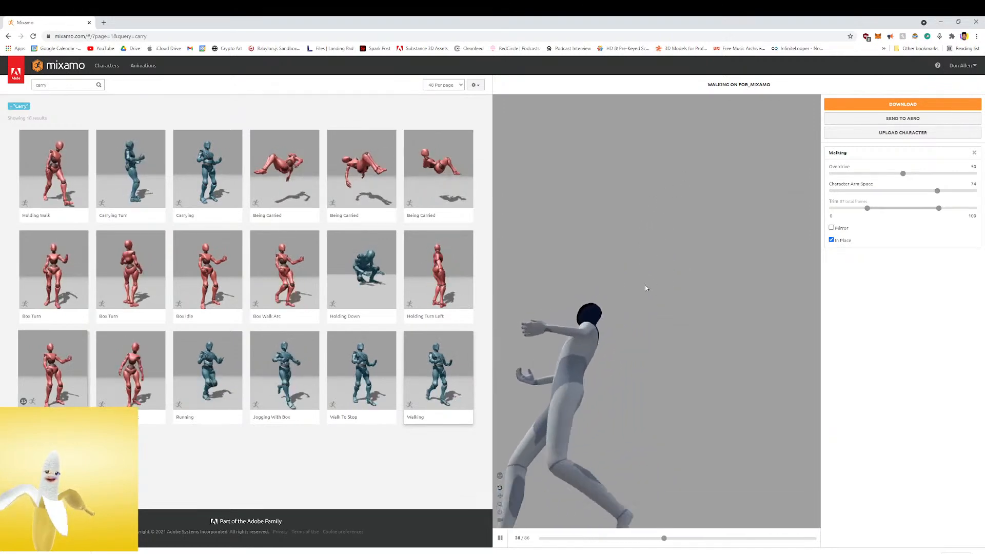
{"action": "left_click_drag", "start_coordinate": [610, 338], "coordinate": [673, 340]}
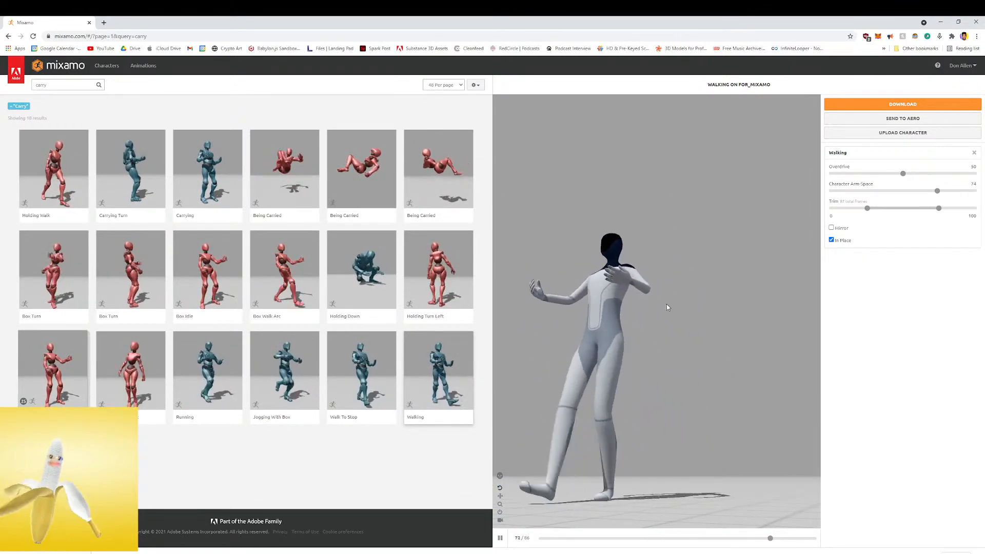
{"action": "left_click_drag", "start_coordinate": [592, 318], "coordinate": [682, 288]}
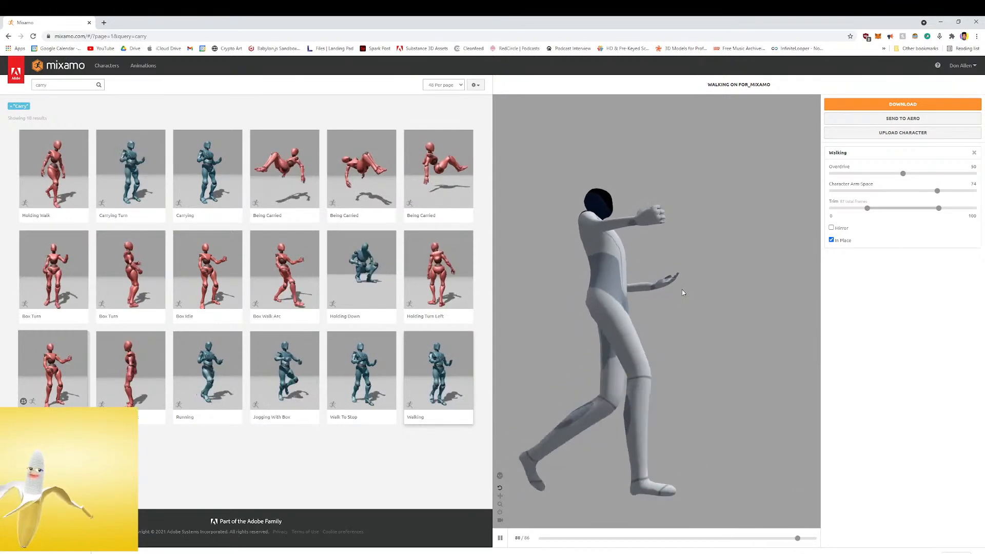
{"action": "left_click", "coordinate": [903, 105]}
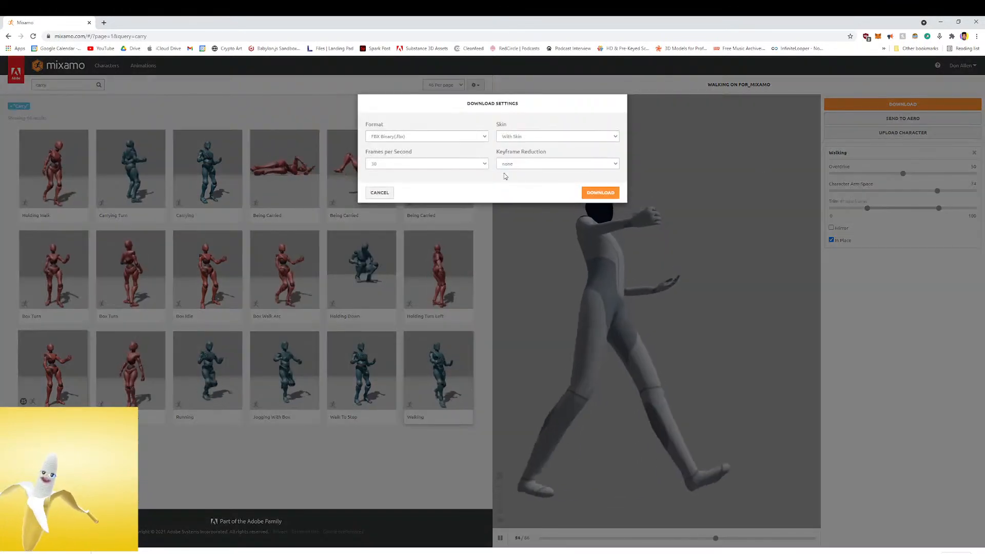
{"action": "left_click", "coordinate": [606, 193]}
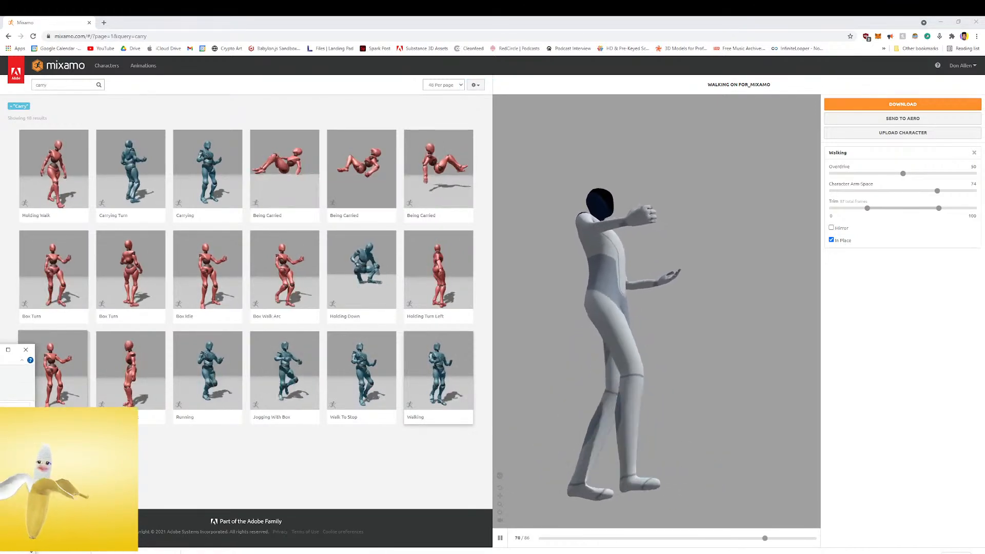
{"action": "left_click_drag", "start_coordinate": [353, 22], "coordinate": [601, 106]}
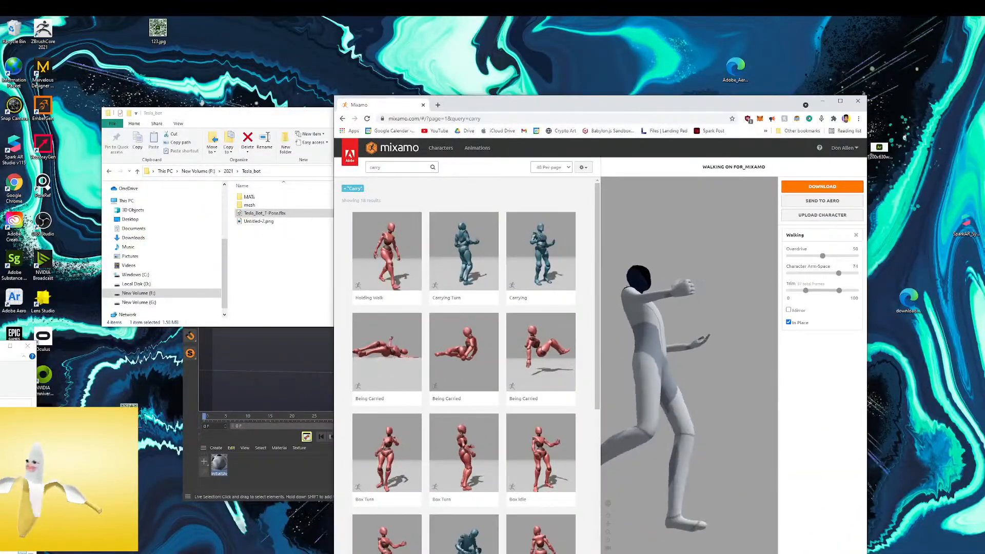
{"action": "left_click_drag", "start_coordinate": [1, 378], "coordinate": [267, 298]}
{"action": "left_click_drag", "start_coordinate": [675, 103], "coordinate": [636, 18]}
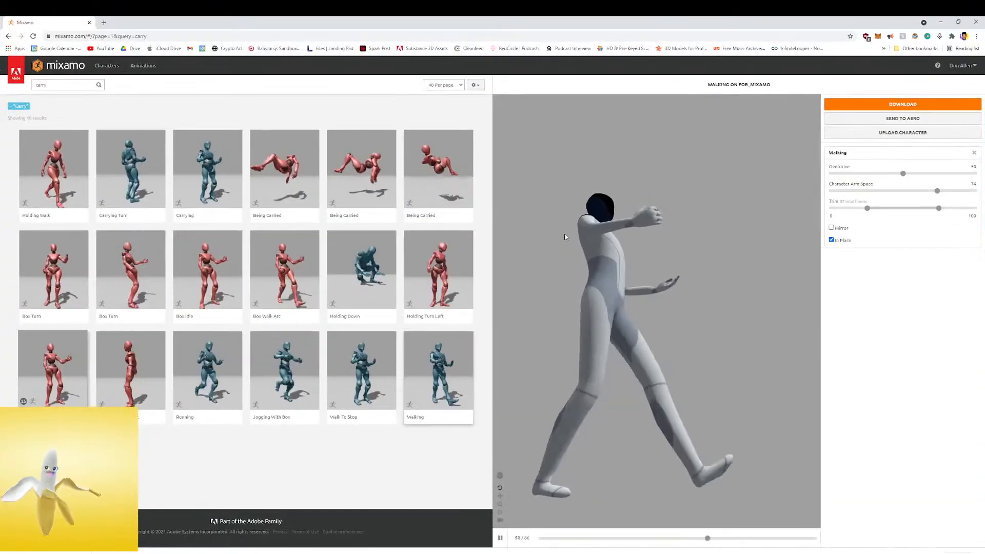
Preview the Running carry animation on the character with In Place enabled
{"action": "left_click", "coordinate": [207, 372]}
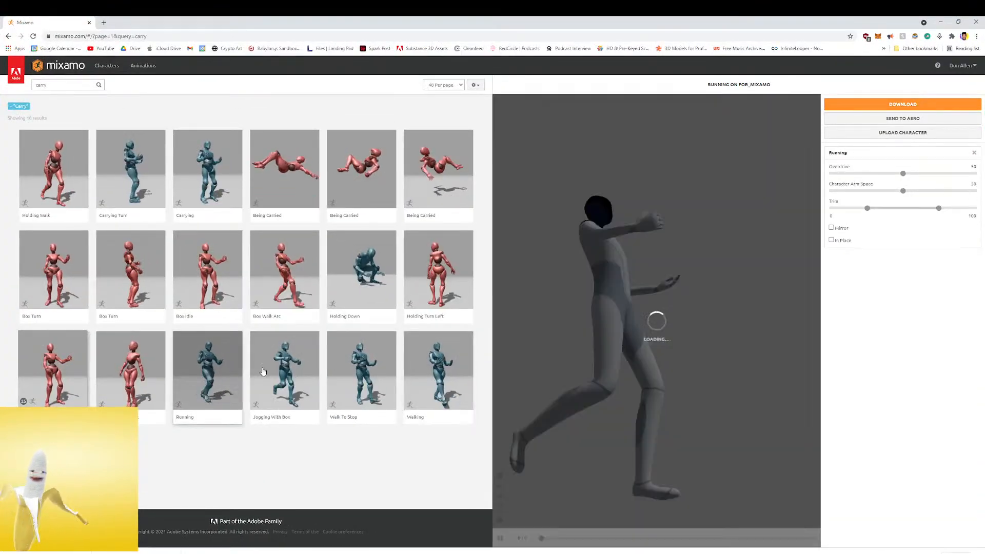
{"action": "left_click", "coordinate": [832, 240]}
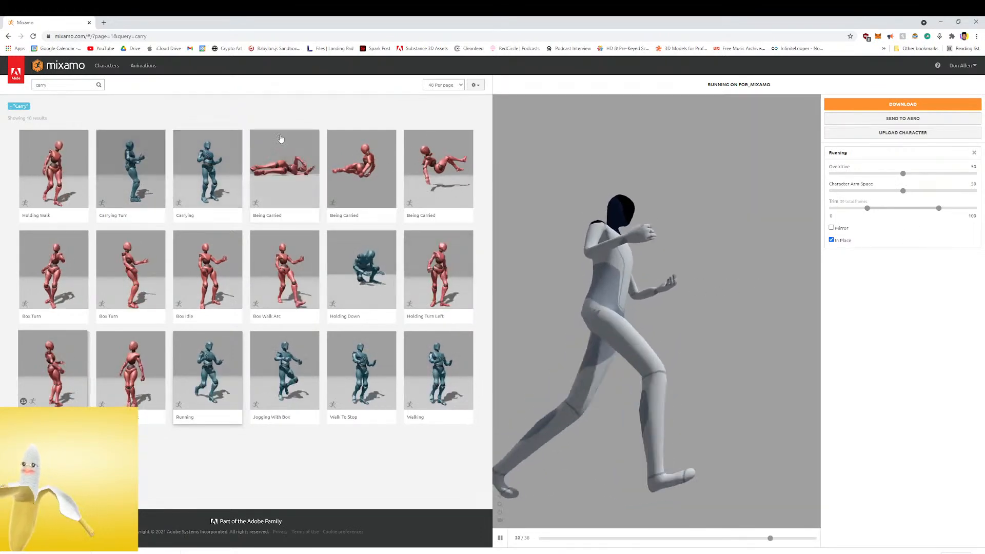
Search the animations for "lift" and preview Lifting Object on the character
{"action": "left_click_drag", "start_coordinate": [58, 85], "coordinate": [30, 87]}
{"action": "type", "text": "lift"}
{"action": "key", "text": "Return"}
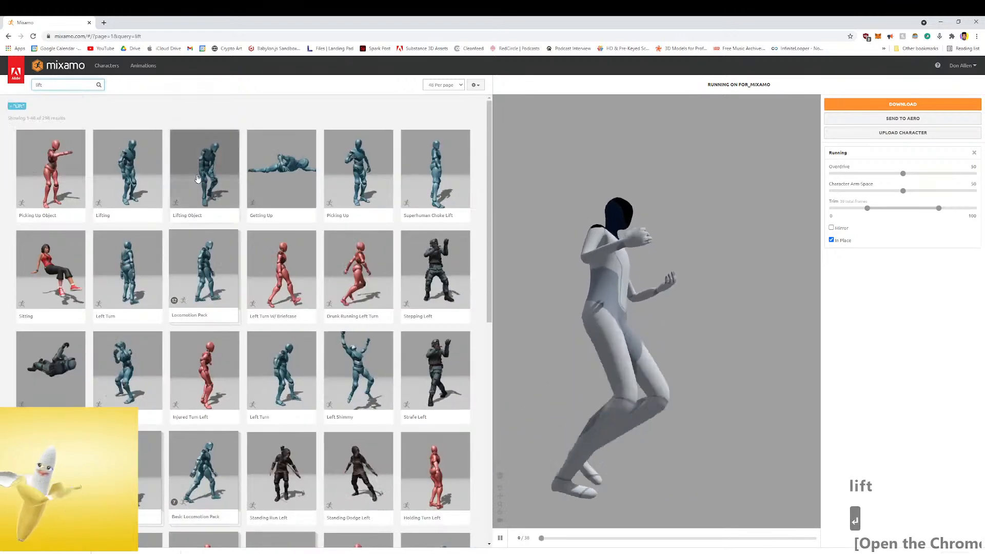
{"action": "left_click", "coordinate": [204, 169]}
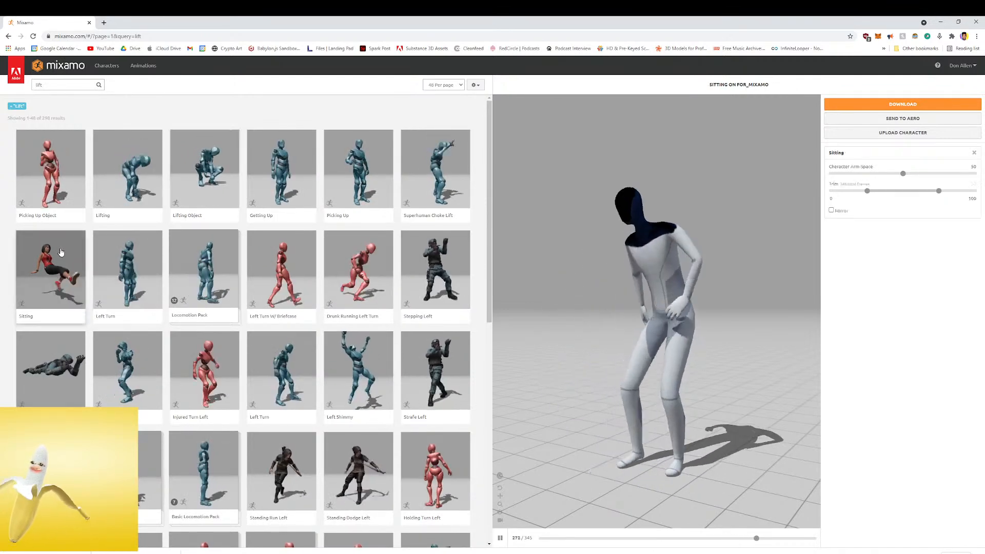
Preview Sitting and the Left Turn beside it on the character, then return to Sitting and view it from another angle
{"action": "left_click", "coordinate": [76, 276]}
{"action": "left_click", "coordinate": [127, 258]}
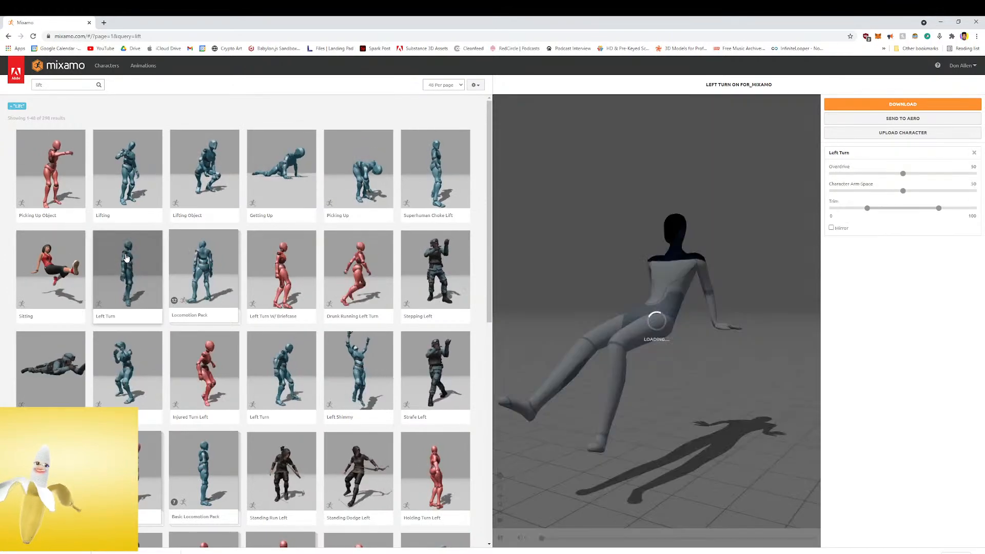
{"action": "left_click", "coordinate": [70, 263]}
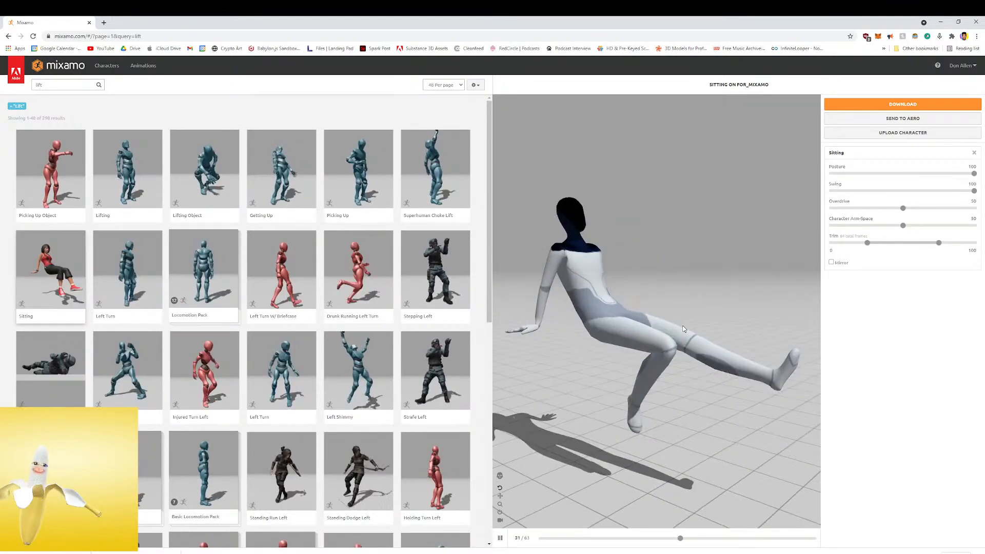
{"action": "left_click_drag", "start_coordinate": [683, 329], "coordinate": [608, 341]}
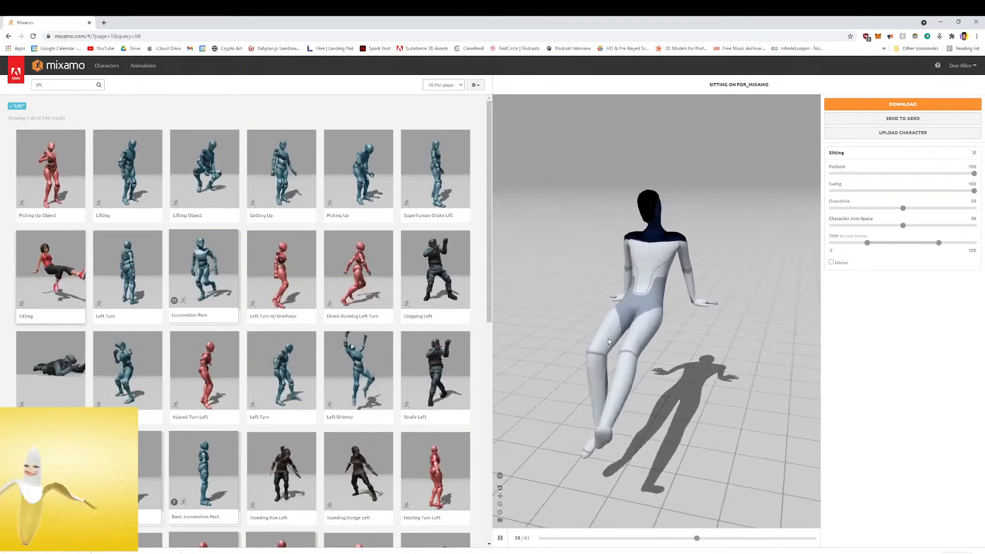
Preview Injured Turn Left, the adjacent Left Turn and Left Shimmy on the character, toggling the follow camera
{"action": "left_click", "coordinate": [196, 359]}
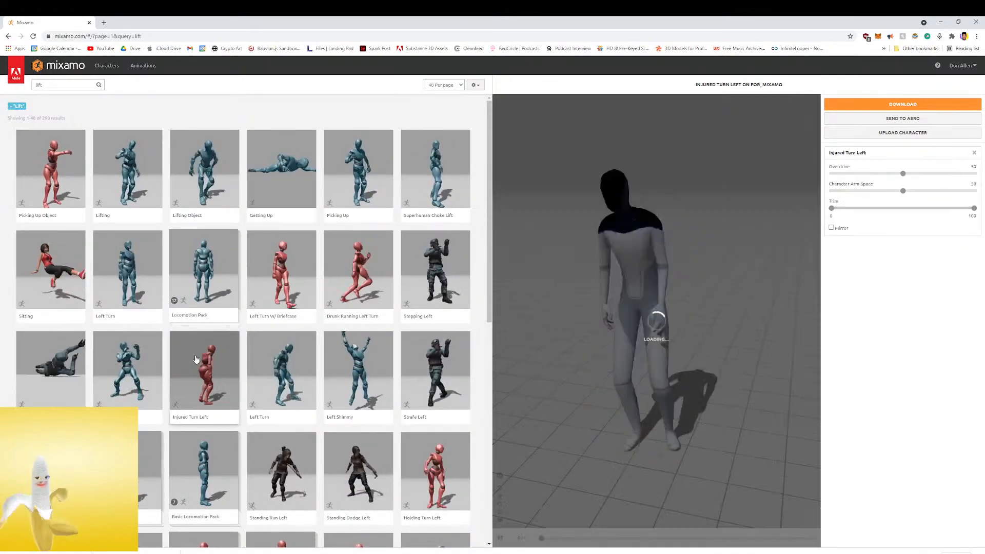
{"action": "left_click", "coordinate": [282, 364]}
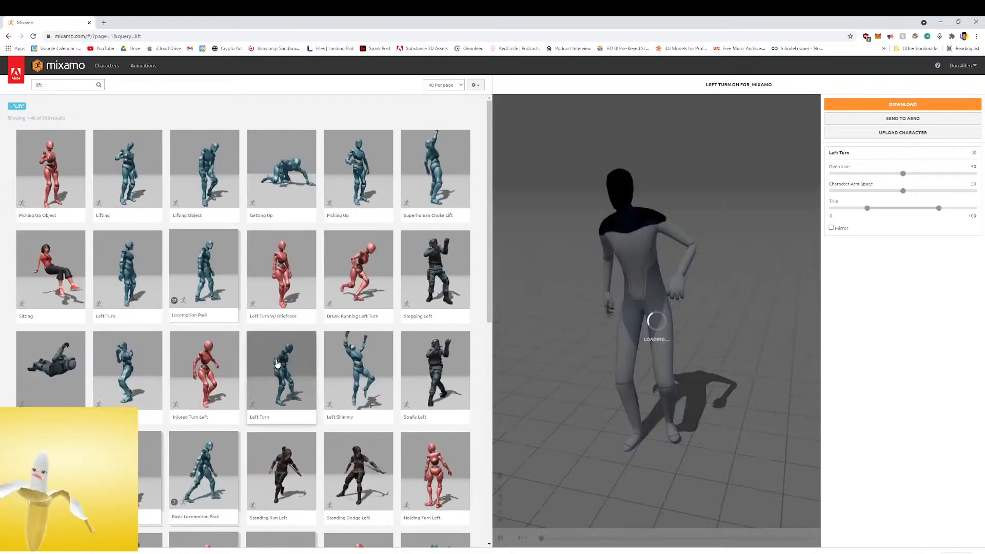
{"action": "left_click", "coordinate": [358, 369]}
{"action": "scroll", "coordinate": [593, 340], "scroll_direction": "up", "scroll_amount": 4}
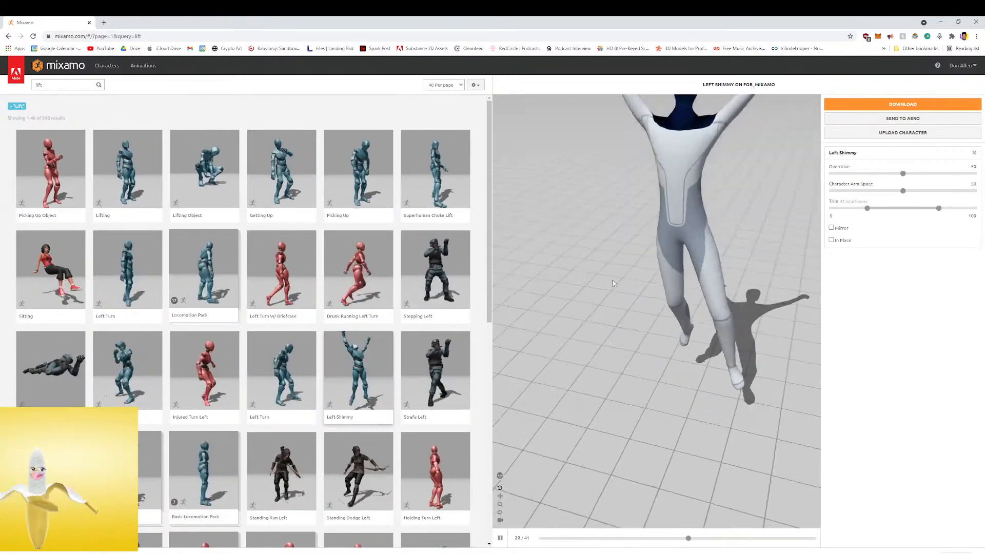
{"action": "scroll", "coordinate": [625, 267], "scroll_direction": "down", "scroll_amount": 5}
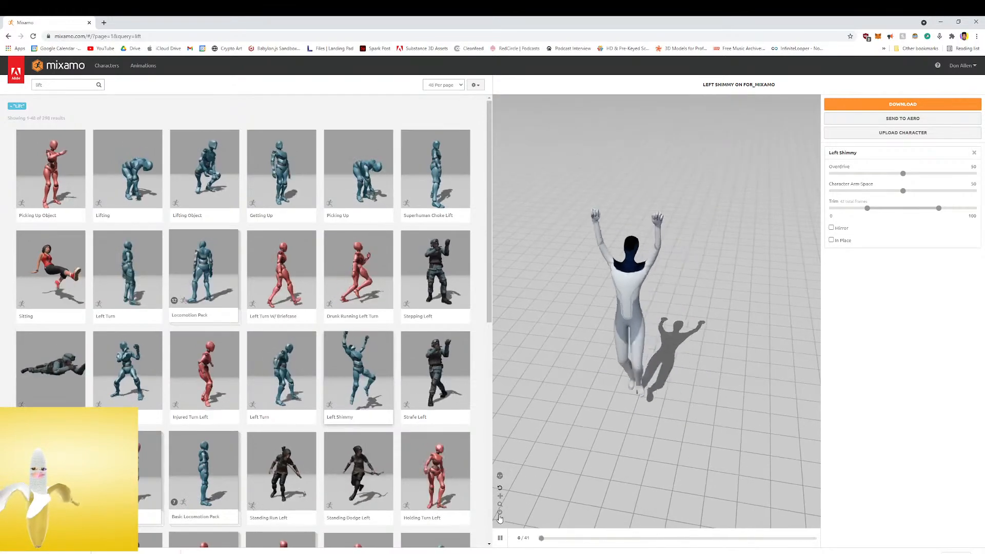
{"action": "left_click", "coordinate": [500, 512]}
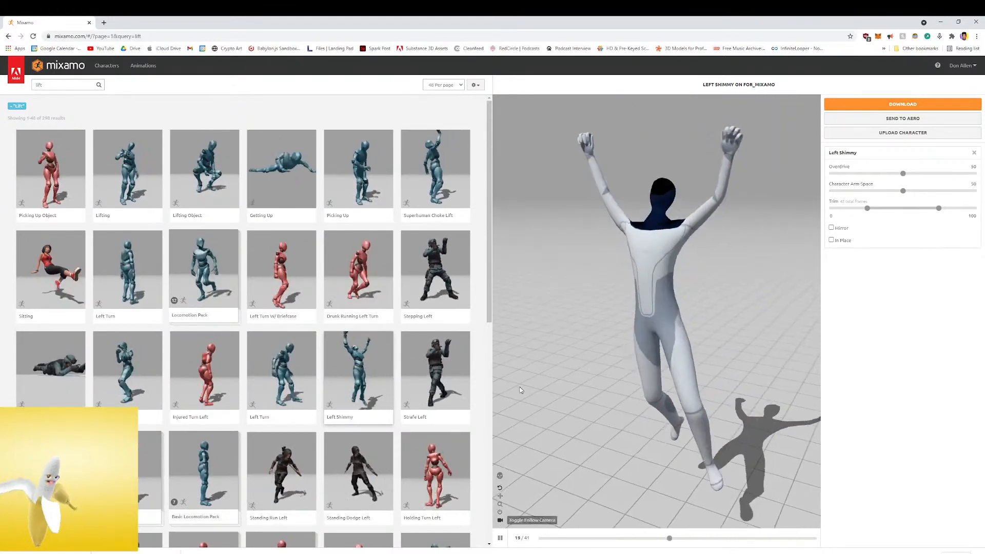
Preview Picking Up, Superhuman Choke Lift and Basic Locomotion Pack on the character
{"action": "left_click", "coordinate": [331, 146]}
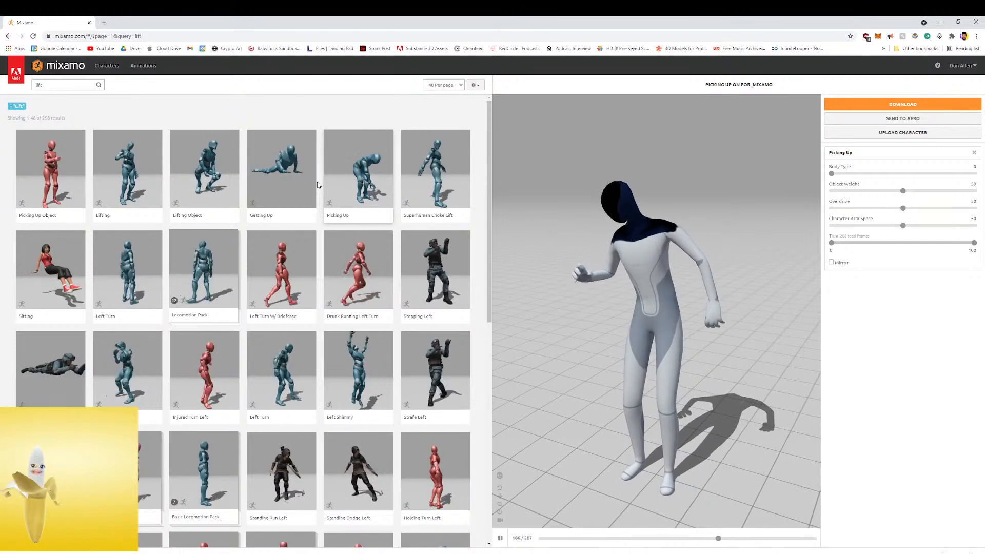
{"action": "left_click", "coordinate": [426, 195]}
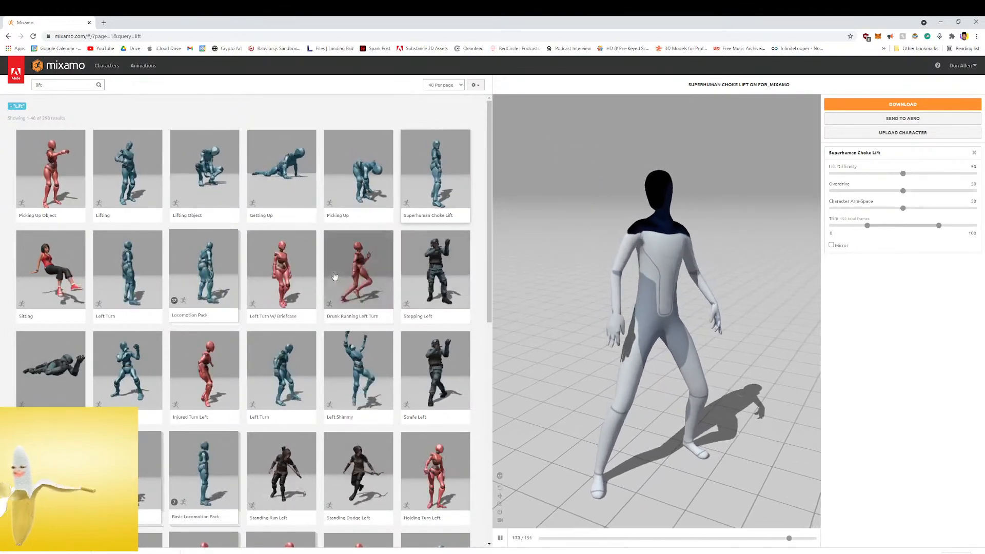
{"action": "scroll", "coordinate": [417, 270], "scroll_direction": "down", "scroll_amount": 2}
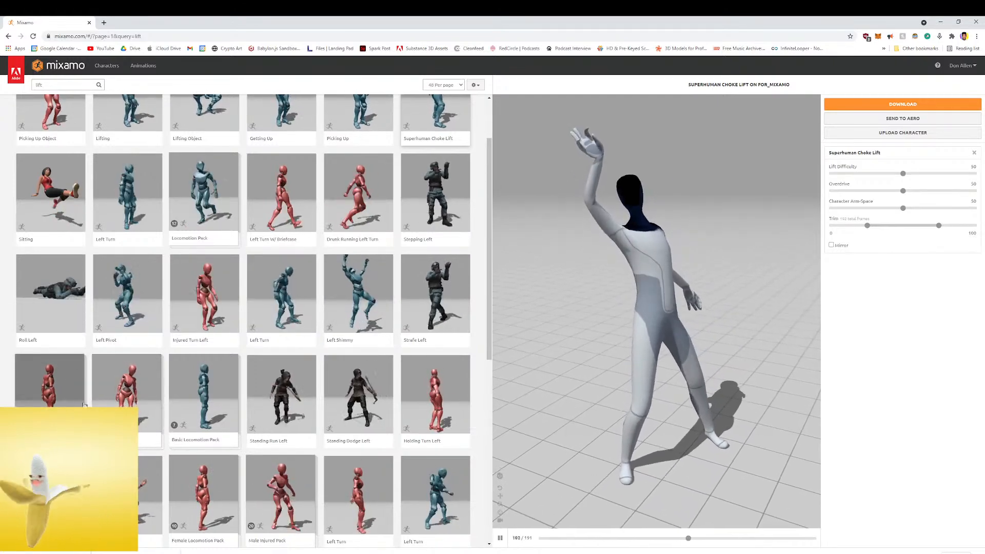
{"action": "left_click", "coordinate": [174, 382]}
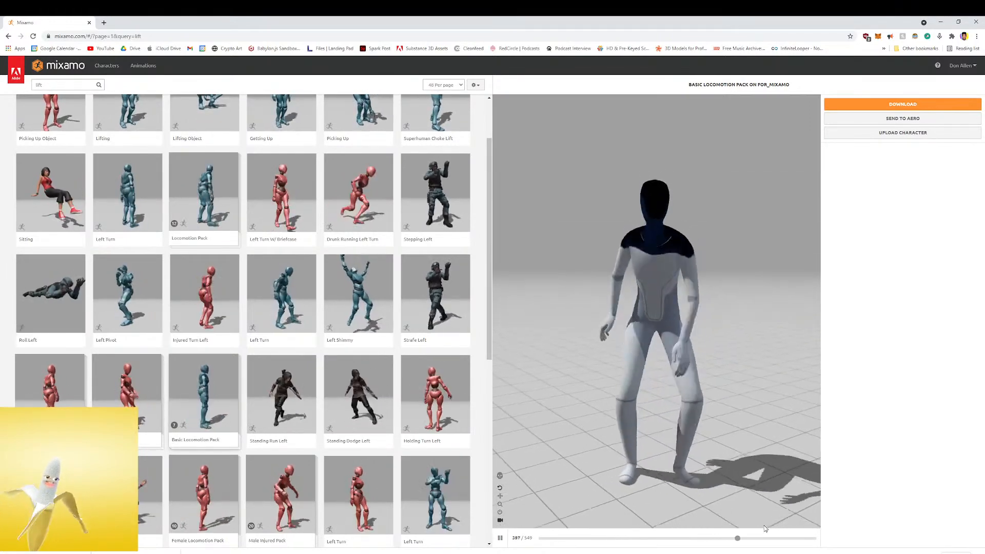
Preview the Left Turn beside the red-figure Left Turn, Left Turn 45 and the blue-figure Left Turn W/Briefcase on the character
{"action": "scroll", "coordinate": [436, 406], "scroll_direction": "down", "scroll_amount": 2}
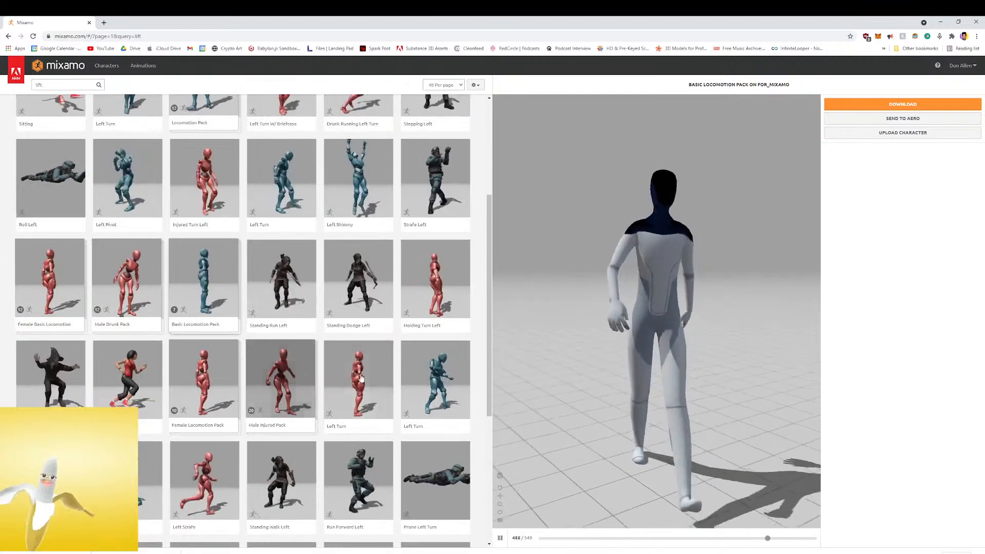
{"action": "left_click", "coordinate": [437, 375]}
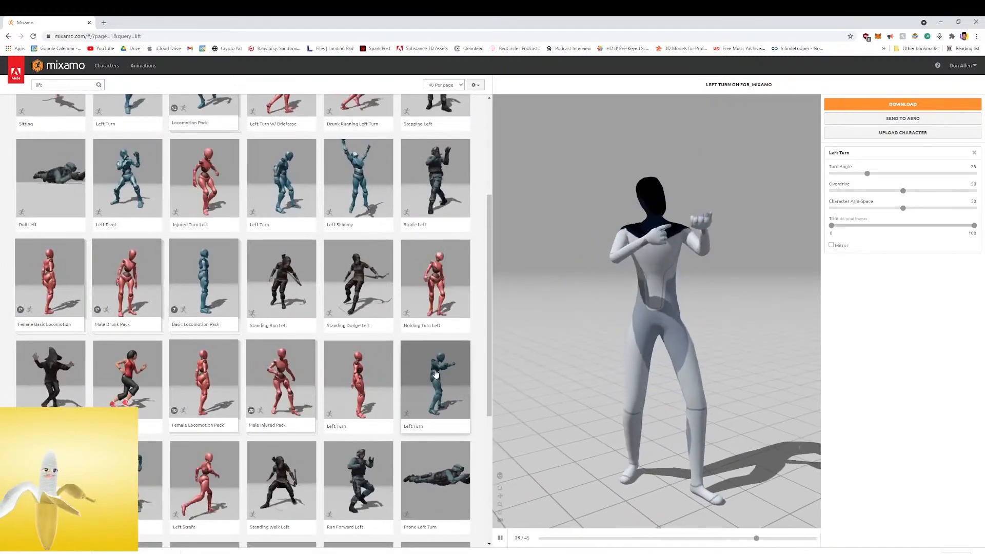
{"action": "scroll", "coordinate": [358, 410], "scroll_direction": "down", "scroll_amount": 2}
{"action": "left_click", "coordinate": [356, 467]}
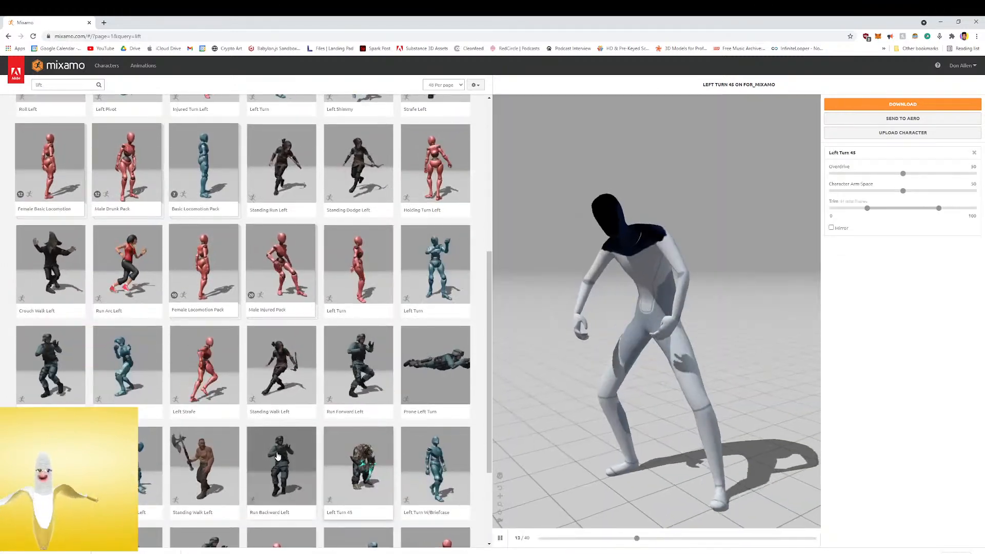
{"action": "left_click", "coordinate": [419, 459]}
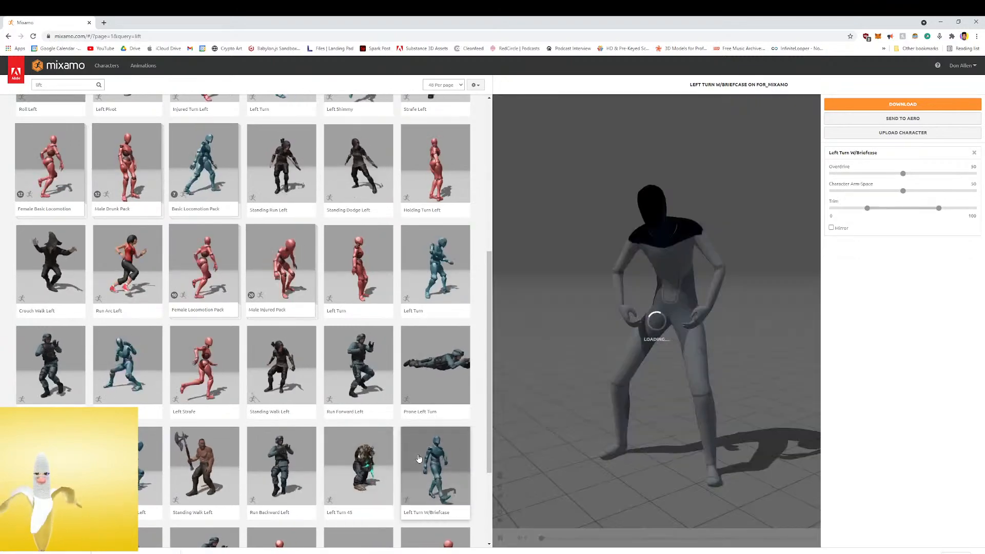
{"action": "scroll", "coordinate": [364, 464], "scroll_direction": "down", "scroll_amount": 3}
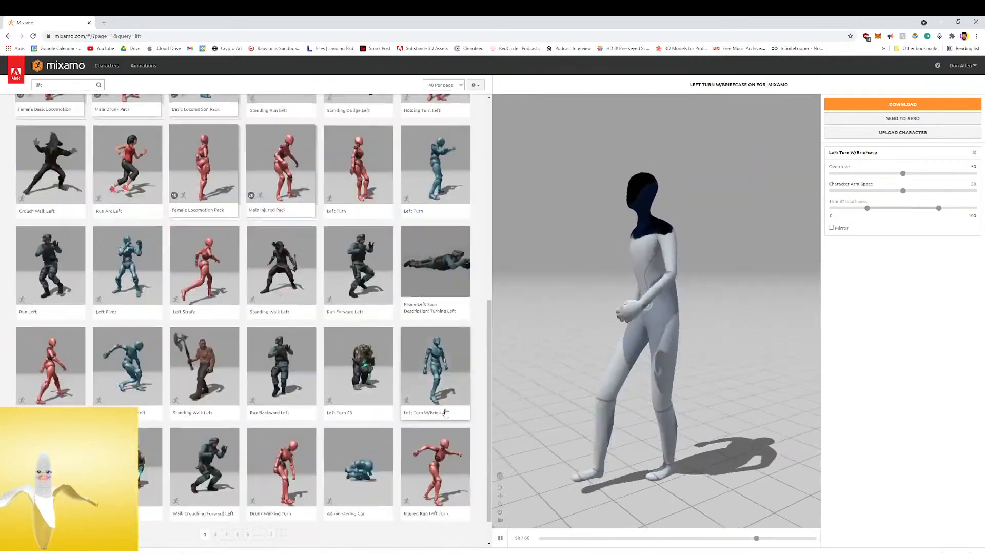
Preview Administering Cpr, Injured Run Left Turn, Drunk Walking Turn and Walk Crouching Forward Left on the character
{"action": "left_click", "coordinate": [364, 466]}
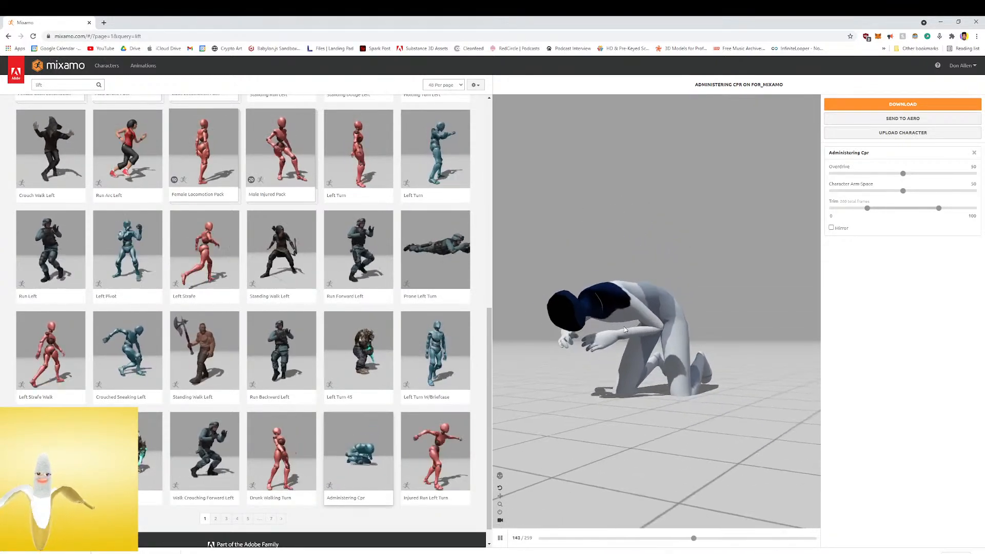
{"action": "left_click", "coordinate": [434, 440]}
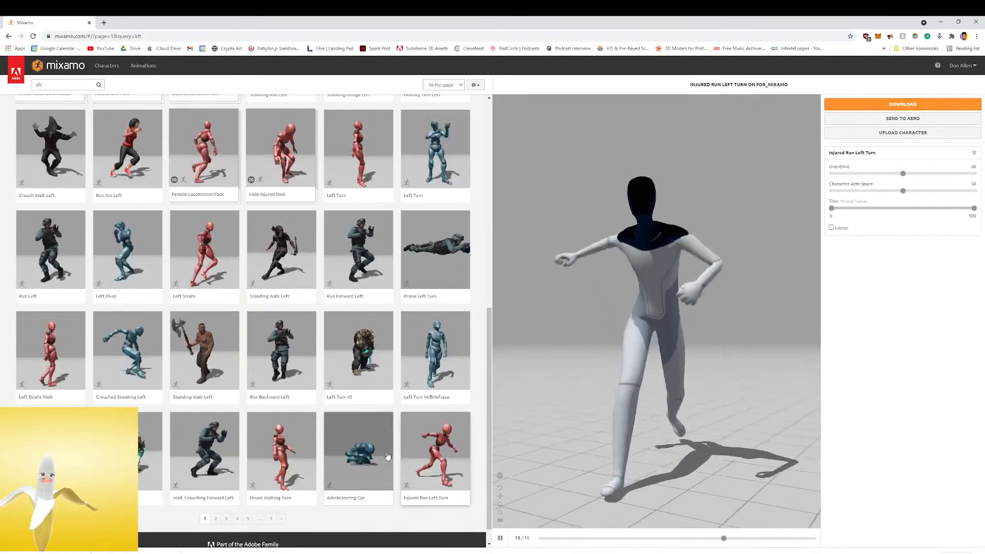
{"action": "left_click", "coordinate": [291, 468]}
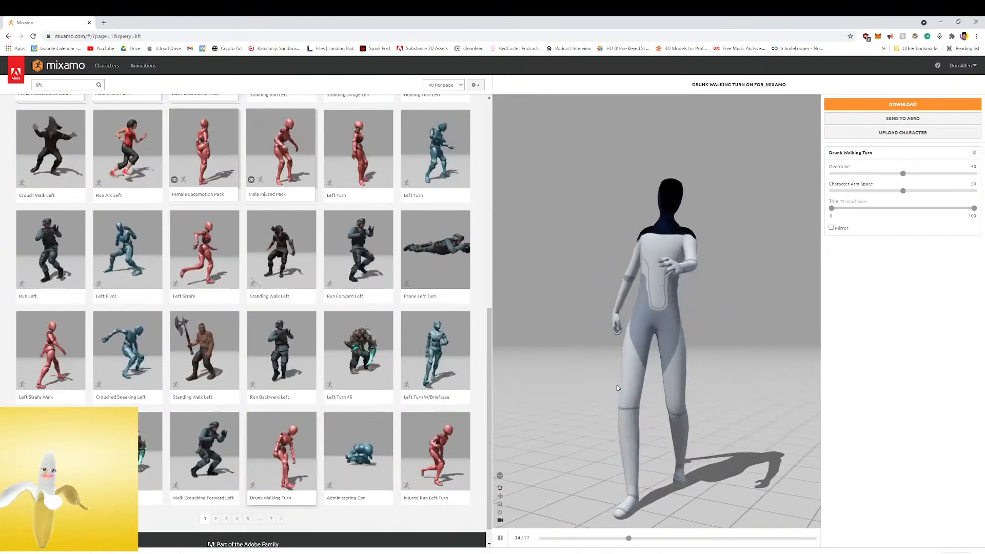
{"action": "left_click", "coordinate": [215, 460]}
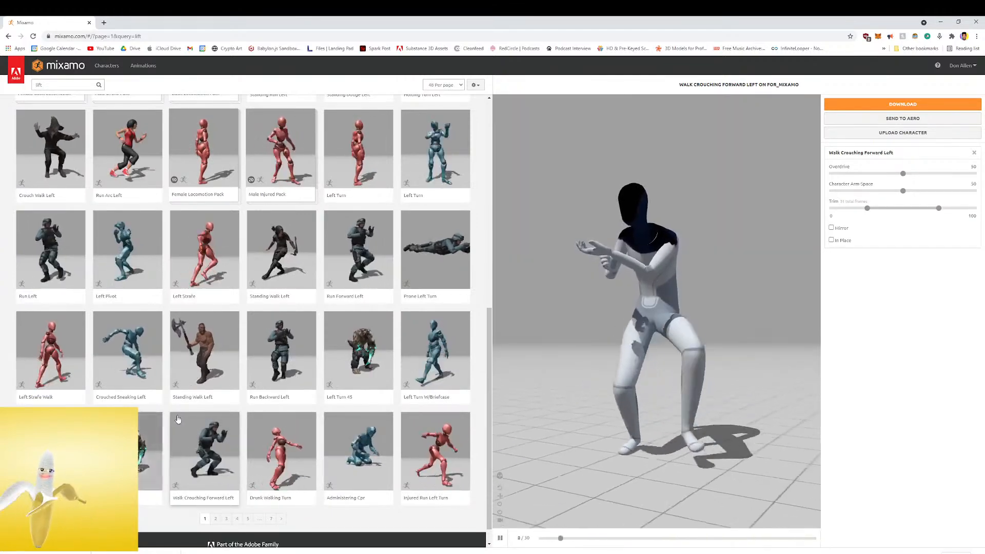
Open the second page of "lift" results and preview Jog Strafe Left, Walk Crouching Backward and Standing Turn Left 90
{"action": "left_click", "coordinate": [216, 519]}
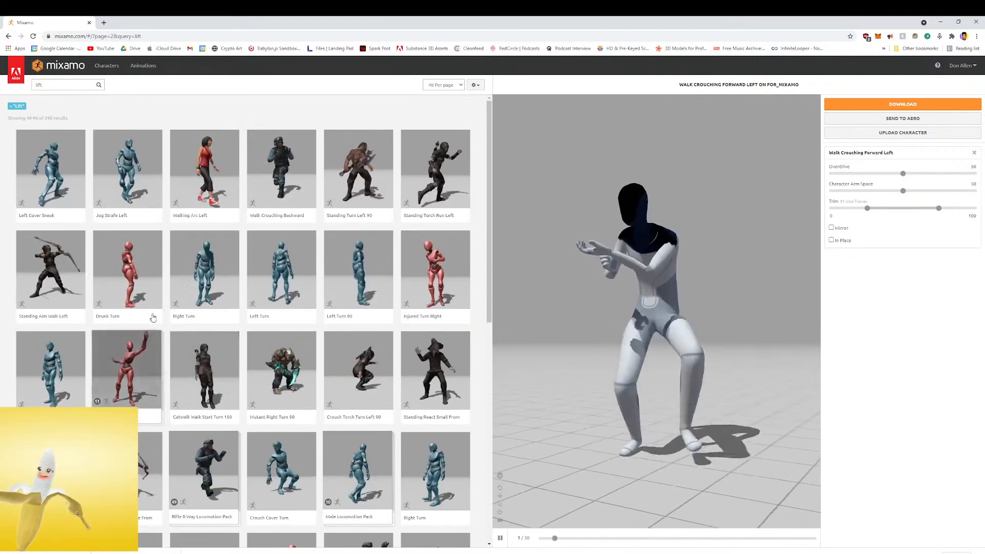
{"action": "left_click", "coordinate": [134, 166]}
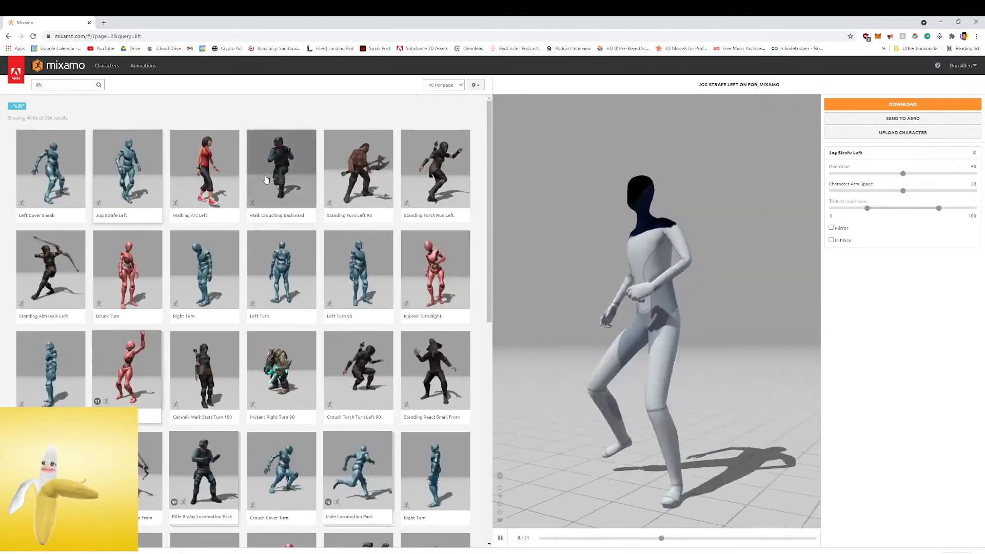
{"action": "left_click", "coordinate": [267, 180]}
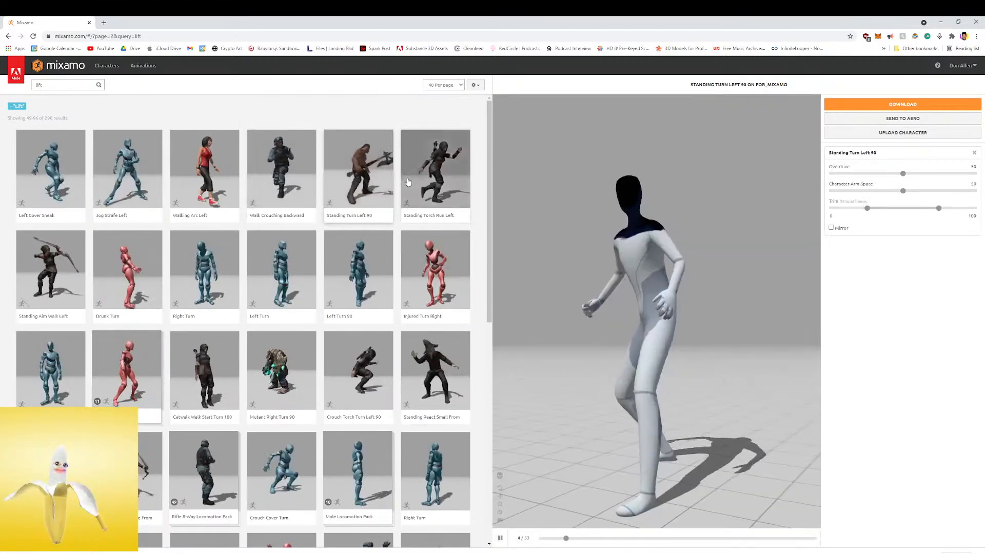
Preview Standing Torch Run Left, then search the animations for "idle" and preview the blue-figure Idle in the second row
{"action": "left_click", "coordinate": [416, 181]}
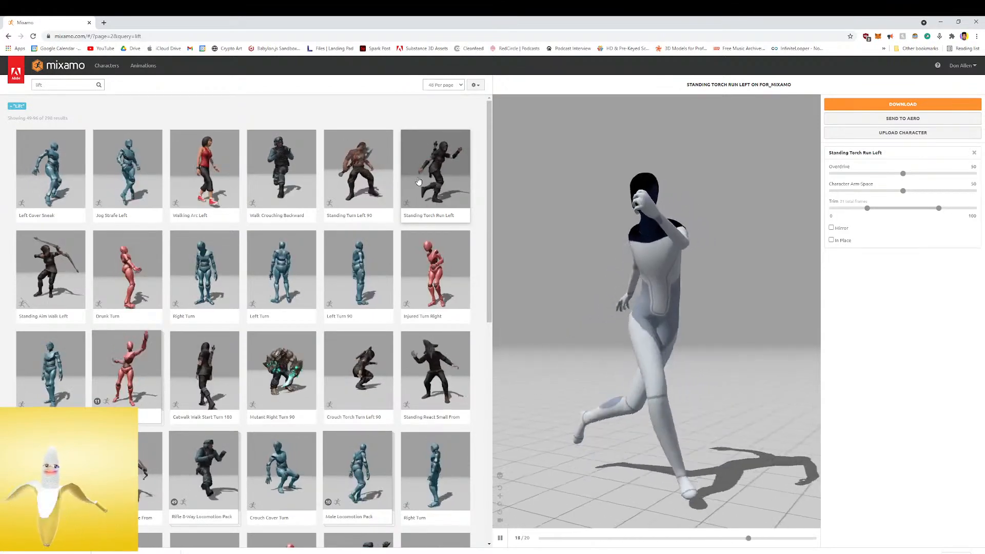
{"action": "left_click", "coordinate": [64, 84]}
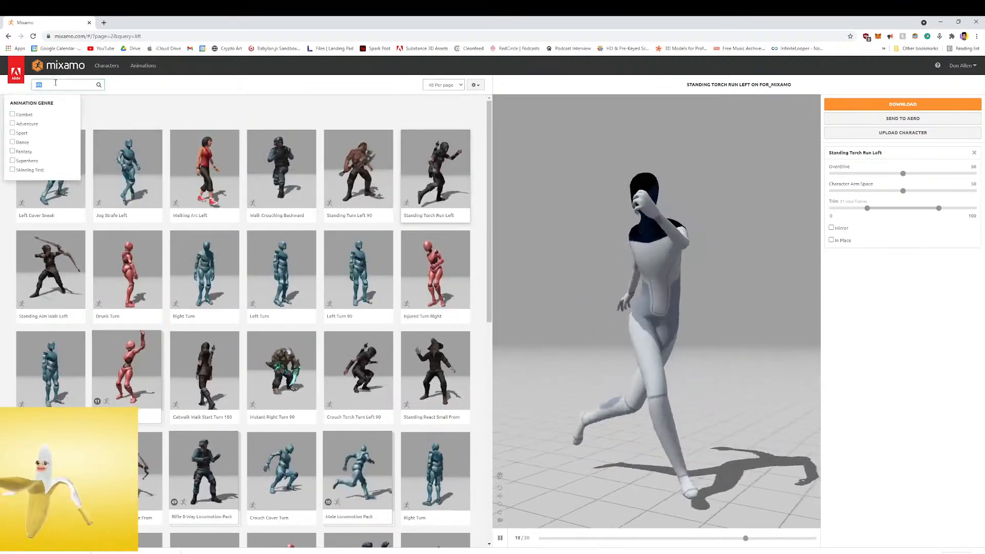
{"action": "type", "text": "idle"}
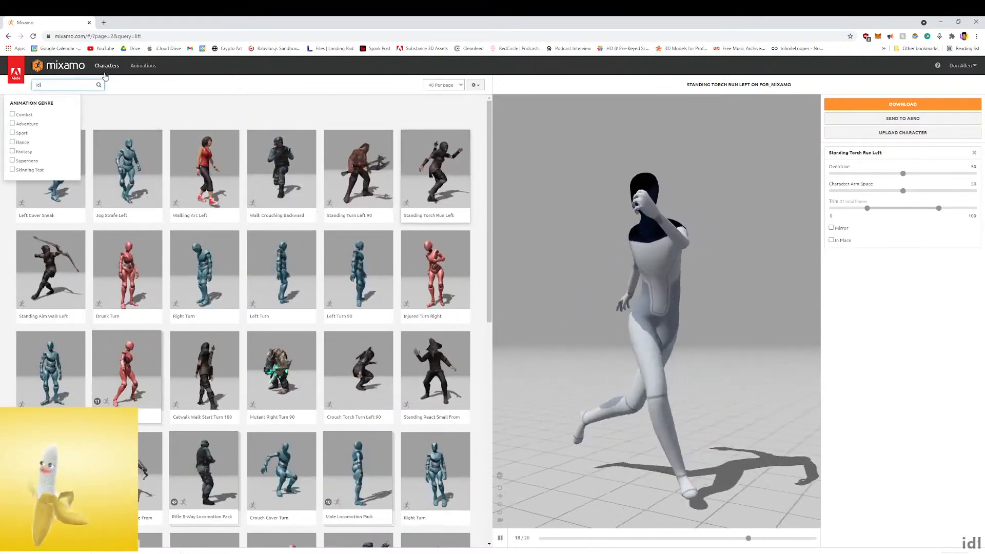
{"action": "key", "text": "Return"}
{"action": "left_click", "coordinate": [202, 258]}
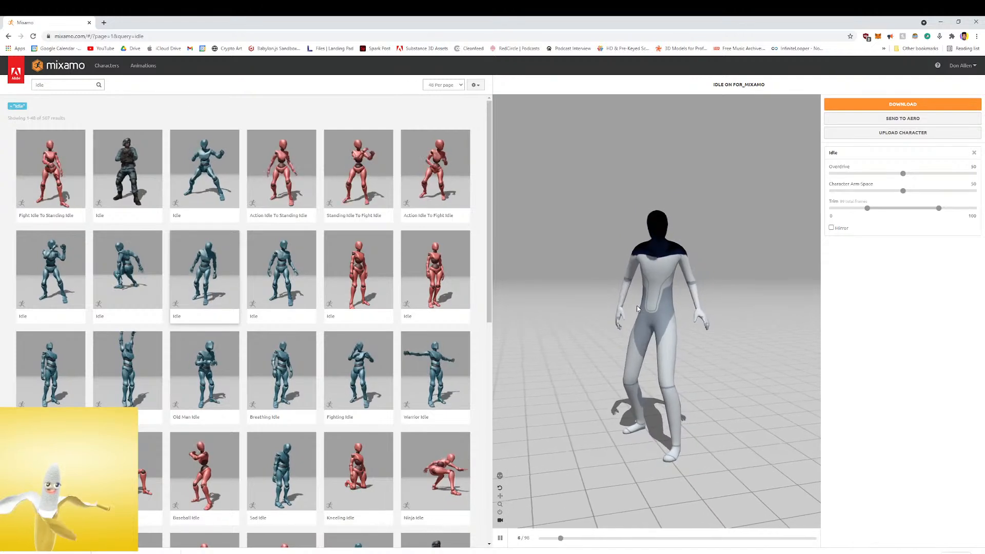
Preview Action Idle To Standing Idle, the blue-figure fighting-stance Idle, Standing To Fight Idle and Action Idle To Fight Idle on the character
{"action": "left_click", "coordinate": [301, 183]}
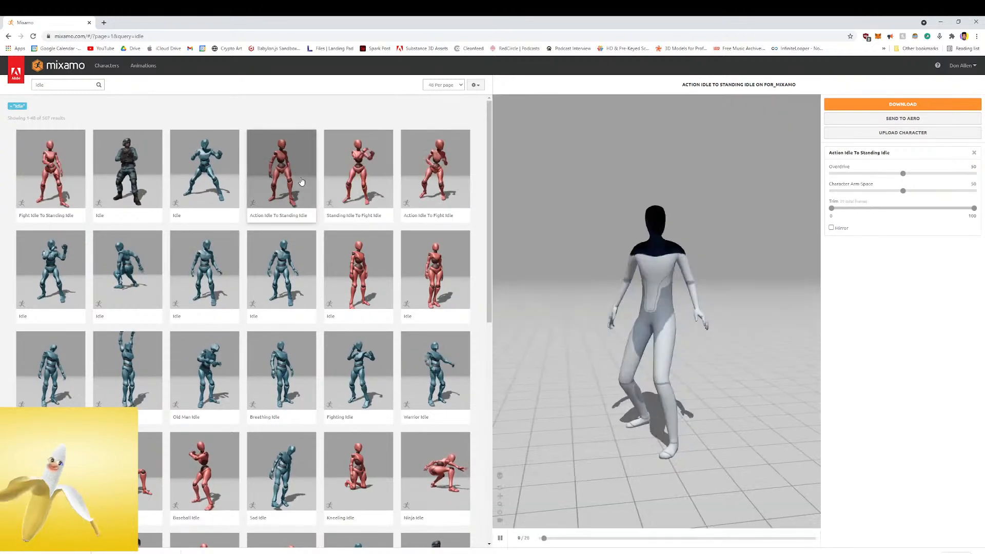
{"action": "left_click", "coordinate": [207, 175]}
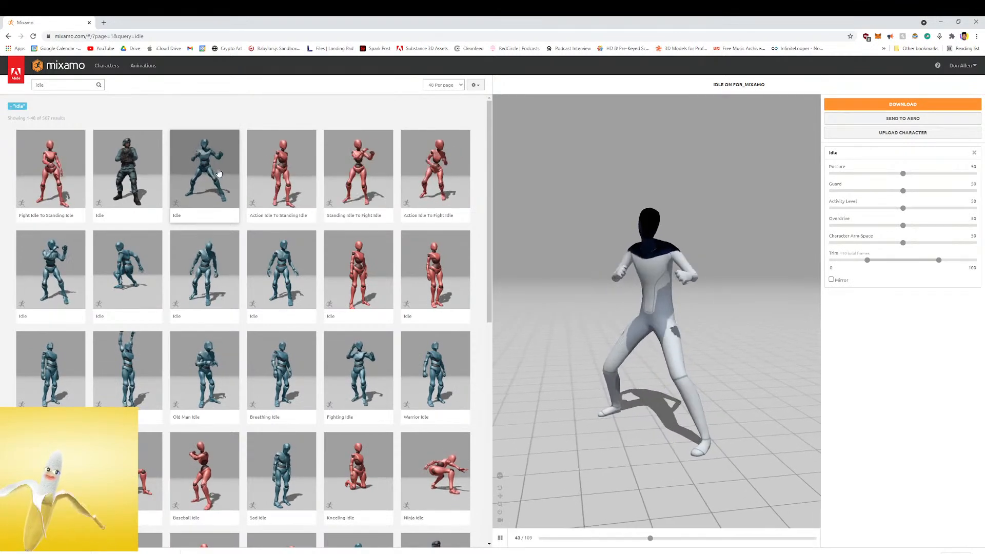
{"action": "left_click", "coordinate": [278, 172]}
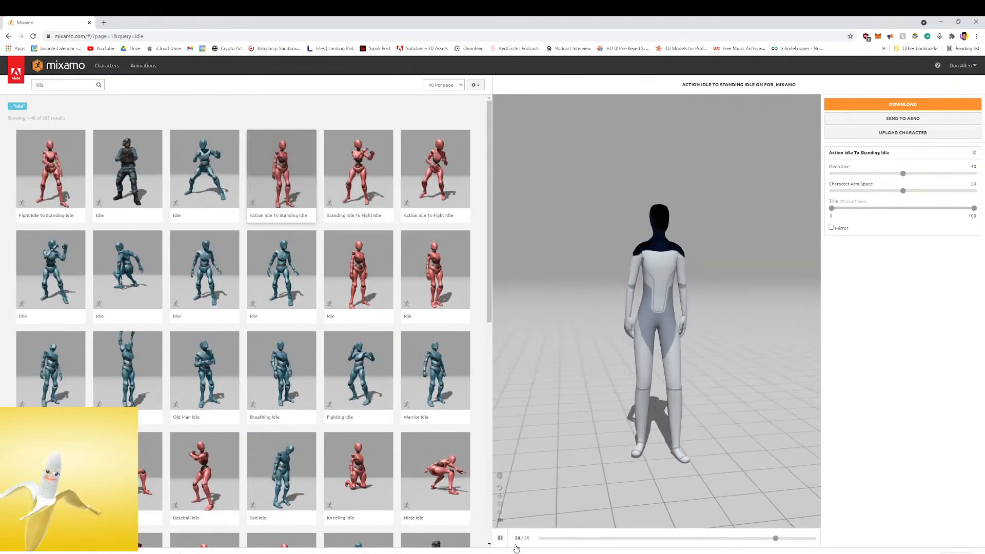
{"action": "left_click", "coordinate": [372, 189]}
{"action": "left_click", "coordinate": [418, 187]}
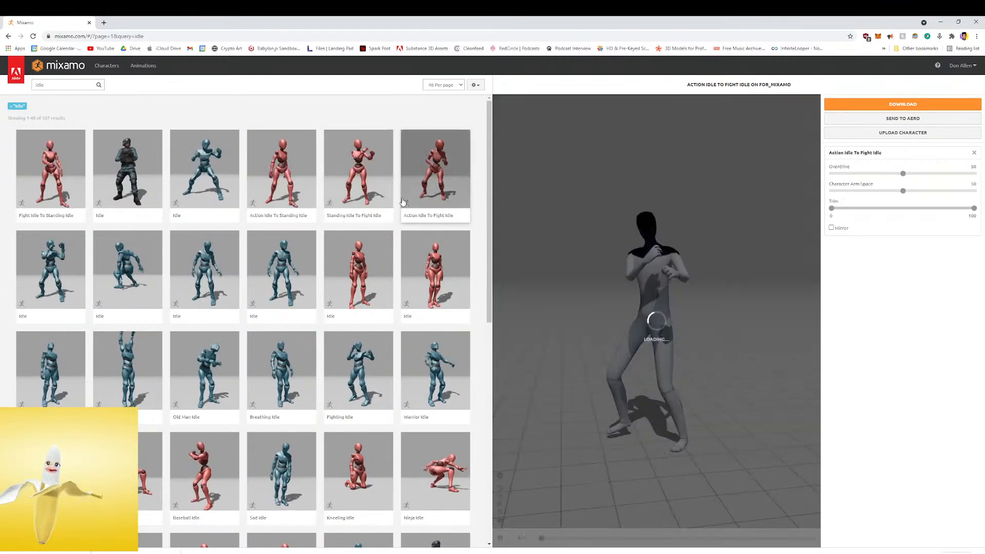
Preview the blue-figure and red-figure Idle variants in the second row of results on the character
{"action": "left_click", "coordinate": [72, 272]}
{"action": "left_click", "coordinate": [205, 272]}
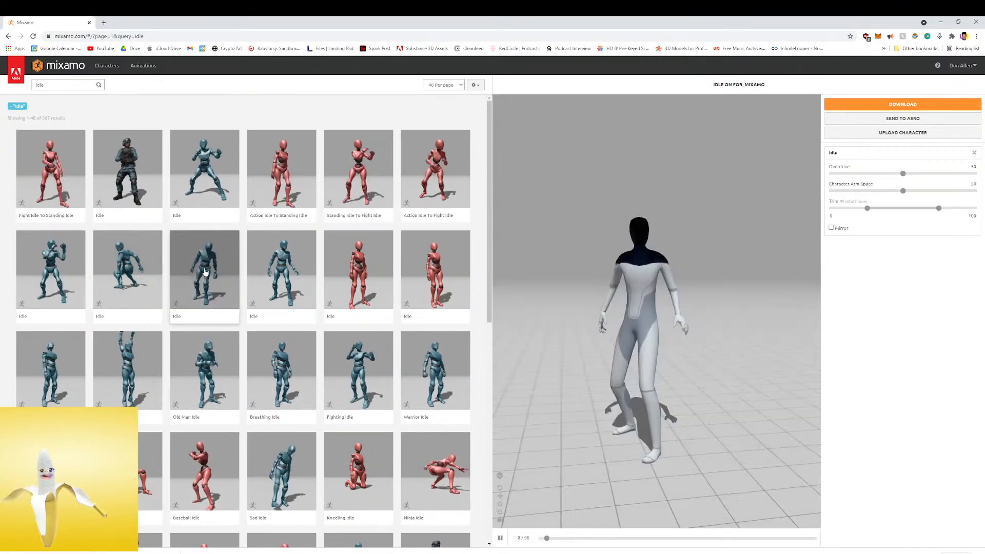
{"action": "left_click", "coordinate": [308, 271]}
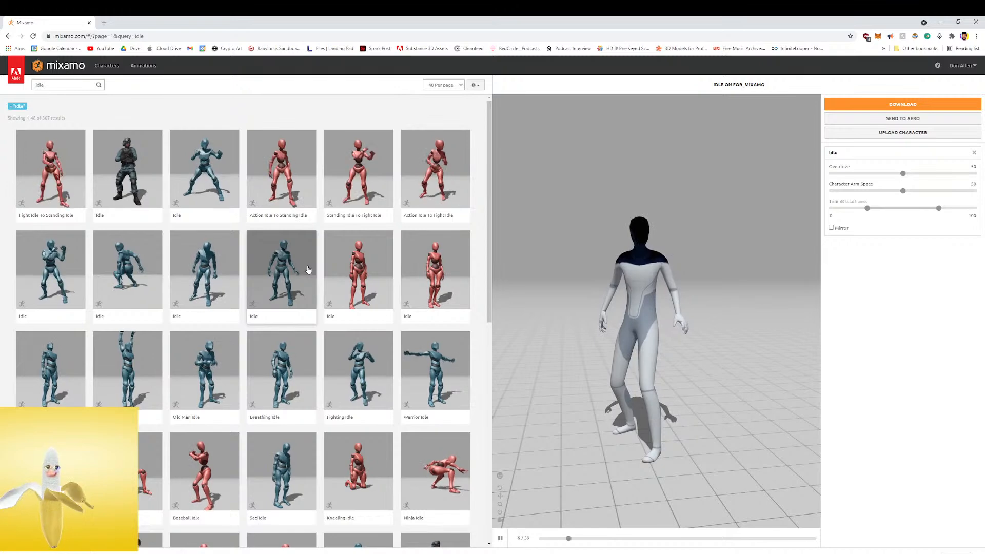
{"action": "left_click", "coordinate": [354, 267]}
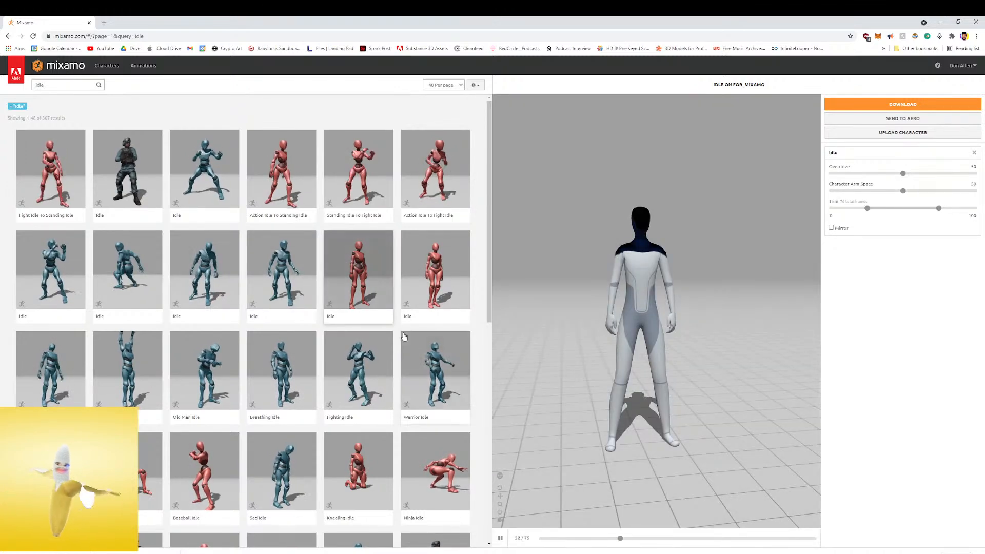
Apply Warrior Idle to the character and download it as FBX Binary with skin, 30 frames per second and no keyframe reduction
{"action": "left_click", "coordinate": [406, 340]}
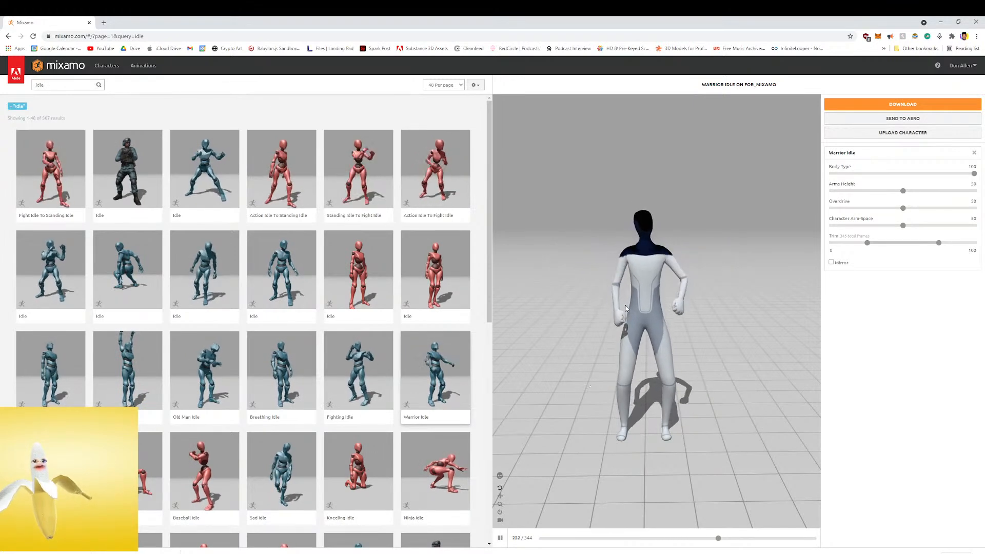
{"action": "left_click_drag", "start_coordinate": [626, 306], "coordinate": [525, 306]}
{"action": "mouse_move", "coordinate": [710, 319]}
{"action": "left_mouse_down"}
{"action": "mouse_move", "coordinate": [636, 310]}
{"action": "mouse_move", "coordinate": [831, 305]}
{"action": "mouse_move", "coordinate": [611, 308]}
{"action": "mouse_move", "coordinate": [651, 322]}
{"action": "mouse_move", "coordinate": [735, 322]}
{"action": "mouse_move", "coordinate": [712, 324]}
{"action": "left_mouse_up"}
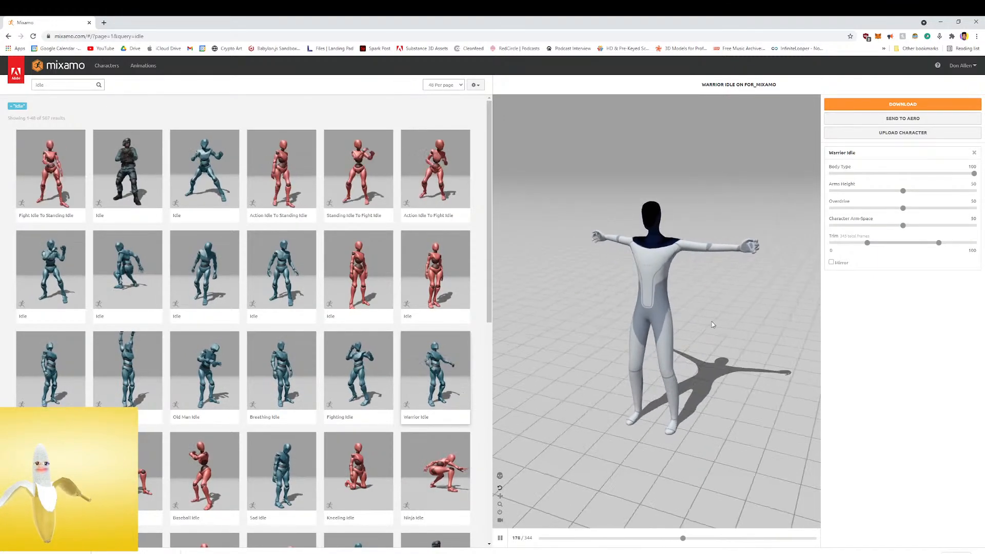
{"action": "left_click", "coordinate": [902, 104]}
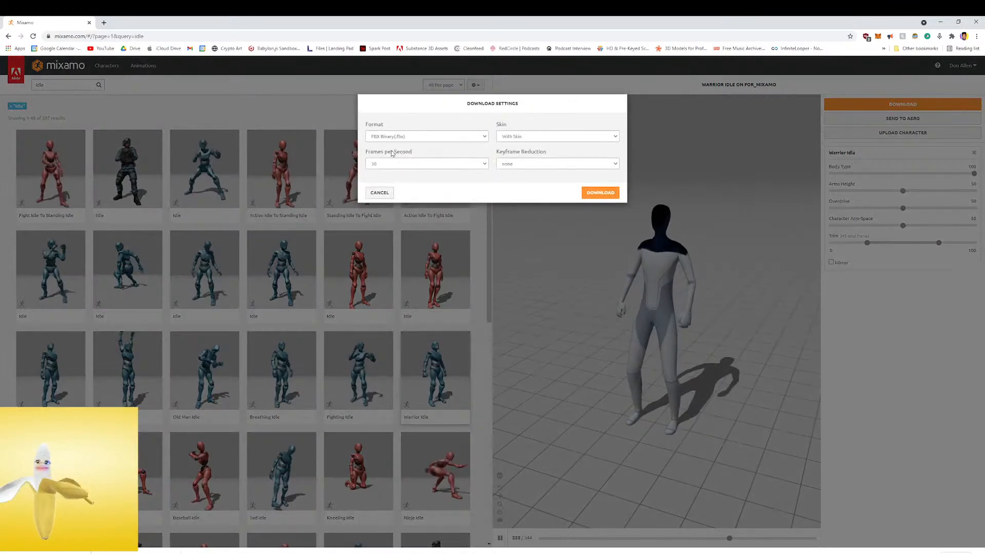
{"action": "left_click", "coordinate": [594, 196]}
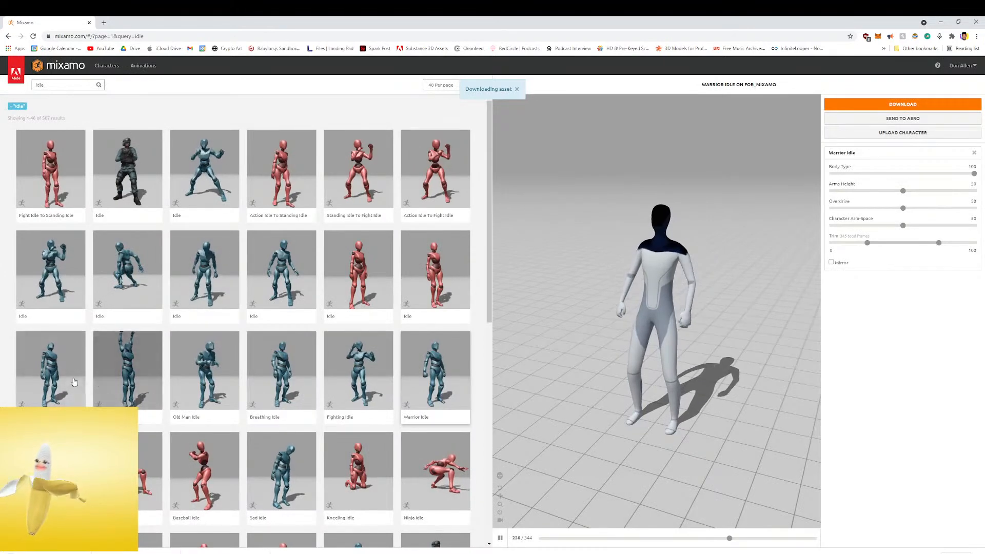
Preview Happy Idle, Breathing Idle and Old Man Idle on the character
{"action": "left_click", "coordinate": [63, 380]}
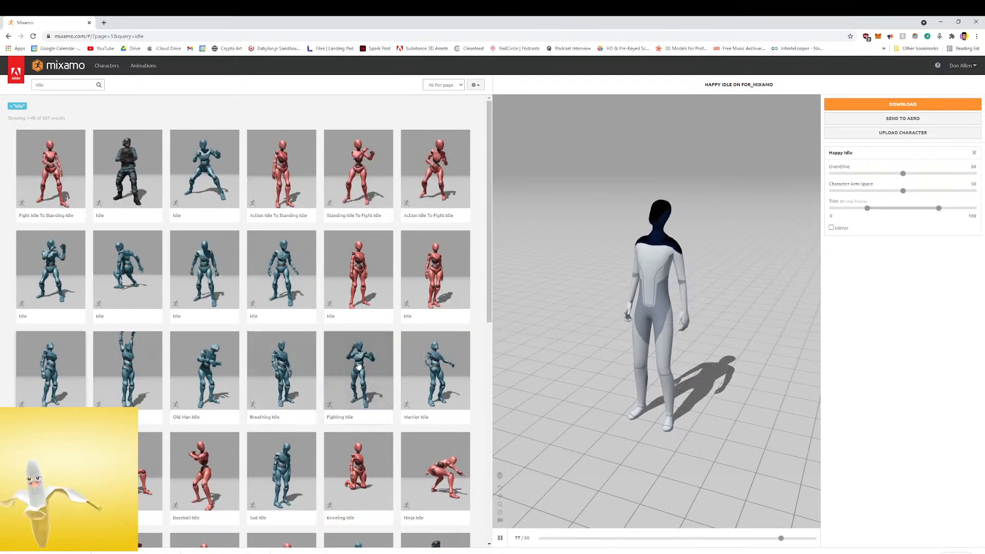
{"action": "left_click", "coordinate": [282, 364]}
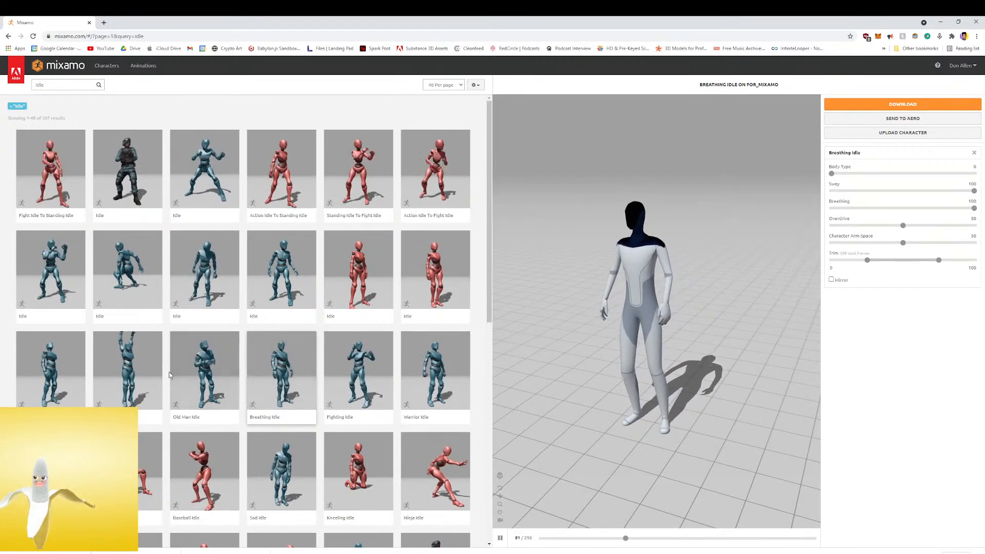
{"action": "left_click", "coordinate": [194, 371]}
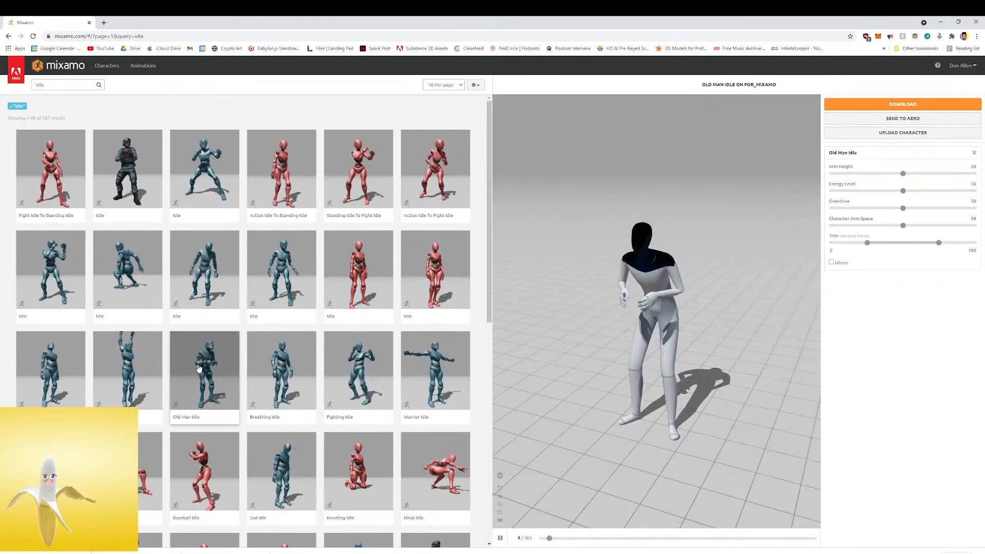
Preview Sad Idle, Fishing Idle and Fallen Idle on the character
{"action": "scroll", "coordinate": [199, 368], "scroll_direction": "down", "scroll_amount": 2}
{"action": "left_click", "coordinate": [271, 392]}
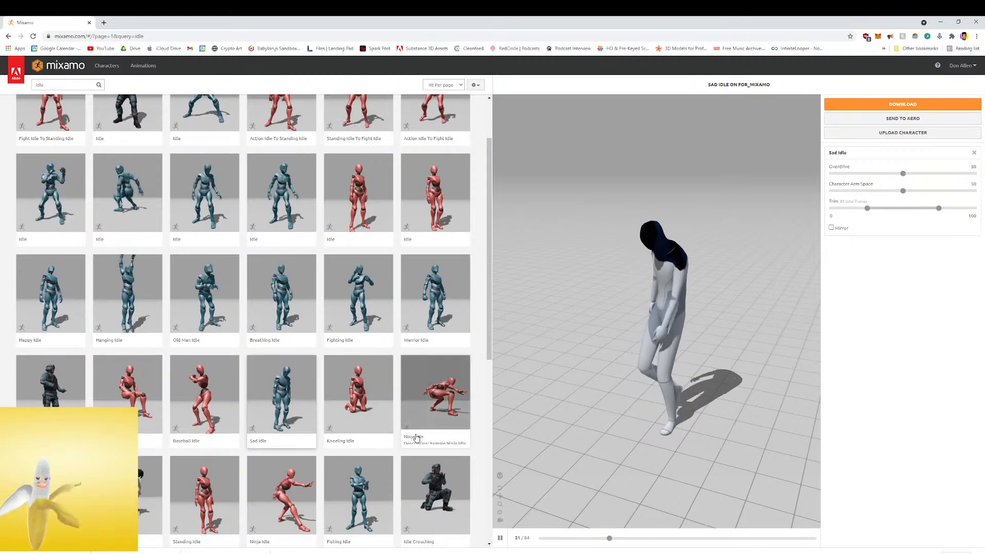
{"action": "scroll", "coordinate": [417, 439], "scroll_direction": "down", "scroll_amount": 2}
{"action": "left_click", "coordinate": [358, 418]}
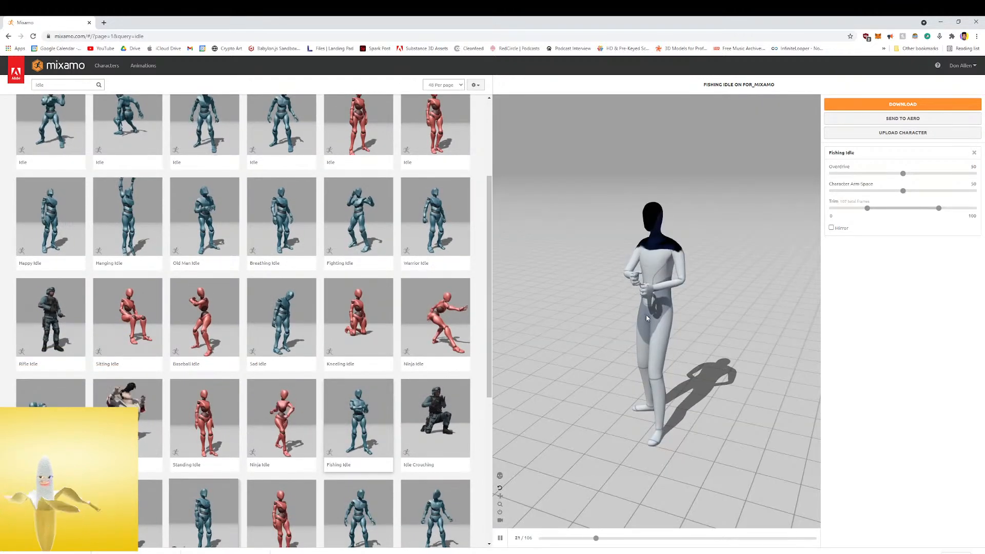
{"action": "left_click", "coordinate": [51, 424]}
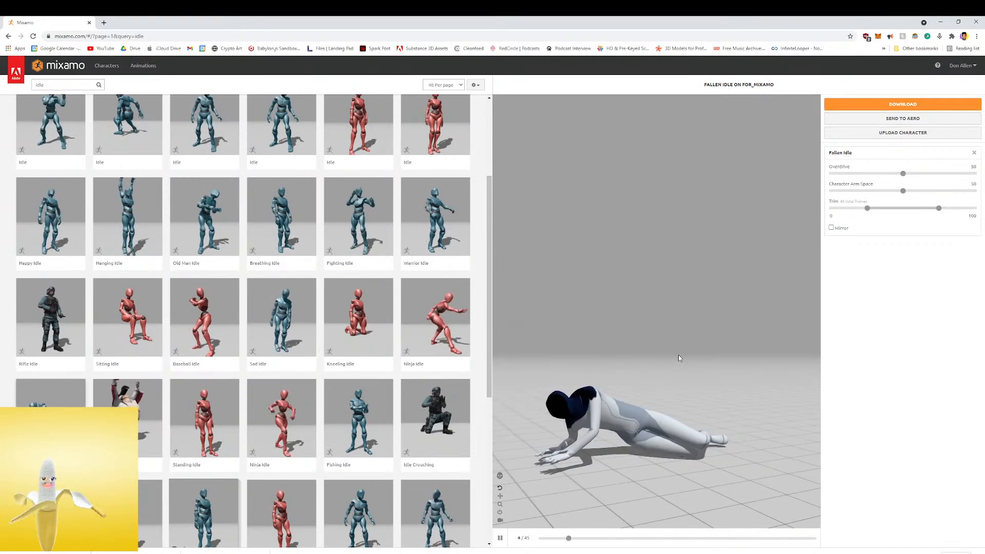
Preview three blue-figure Idle variants from the Gestures Pack Basic row and examine the character's motion from several angles
{"action": "scroll", "coordinate": [432, 397], "scroll_direction": "down", "scroll_amount": 3}
{"action": "left_click", "coordinate": [432, 398]}
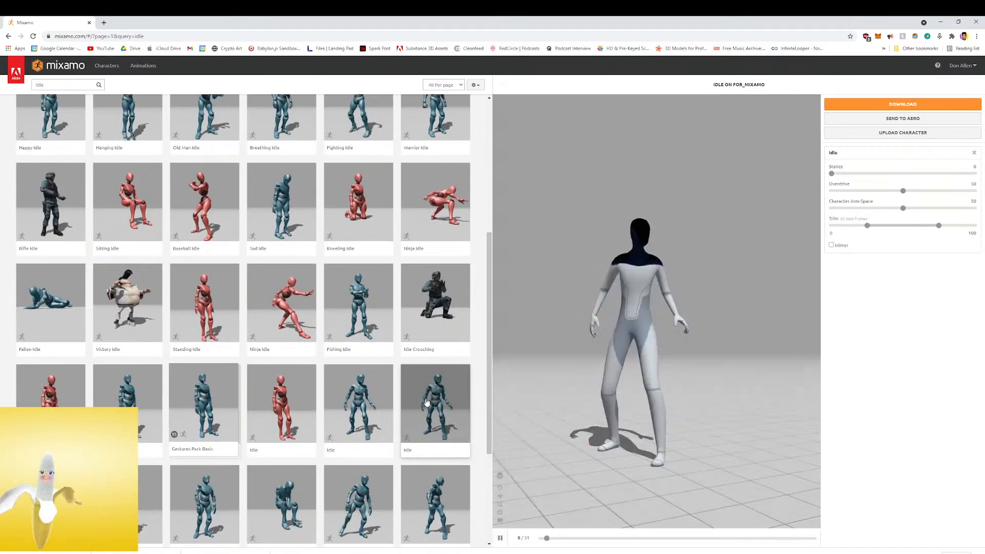
{"action": "left_click", "coordinate": [375, 400]}
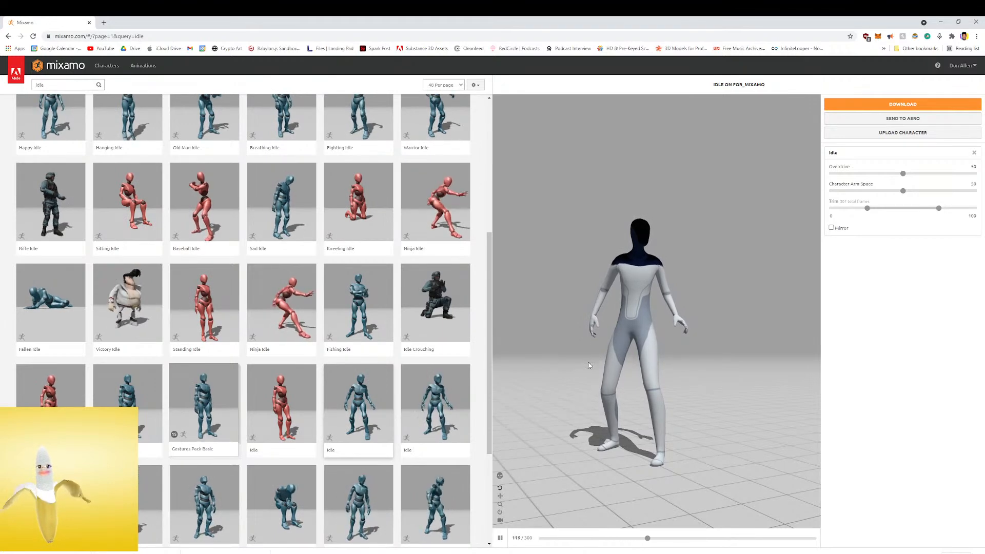
{"action": "left_click_drag", "start_coordinate": [709, 334], "coordinate": [476, 350]}
{"action": "left_click_drag", "start_coordinate": [615, 332], "coordinate": [793, 341]}
{"action": "left_click", "coordinate": [143, 423]}
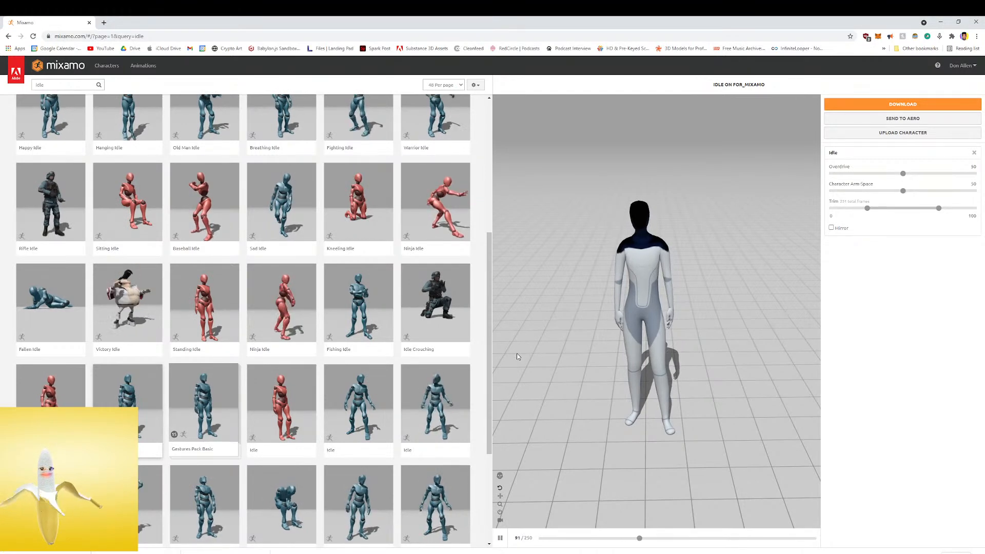
Preview Cheering, Dizzy Idle and Sitting on the character
{"action": "scroll", "coordinate": [294, 427], "scroll_direction": "down", "scroll_amount": 2}
{"action": "left_click", "coordinate": [145, 427]}
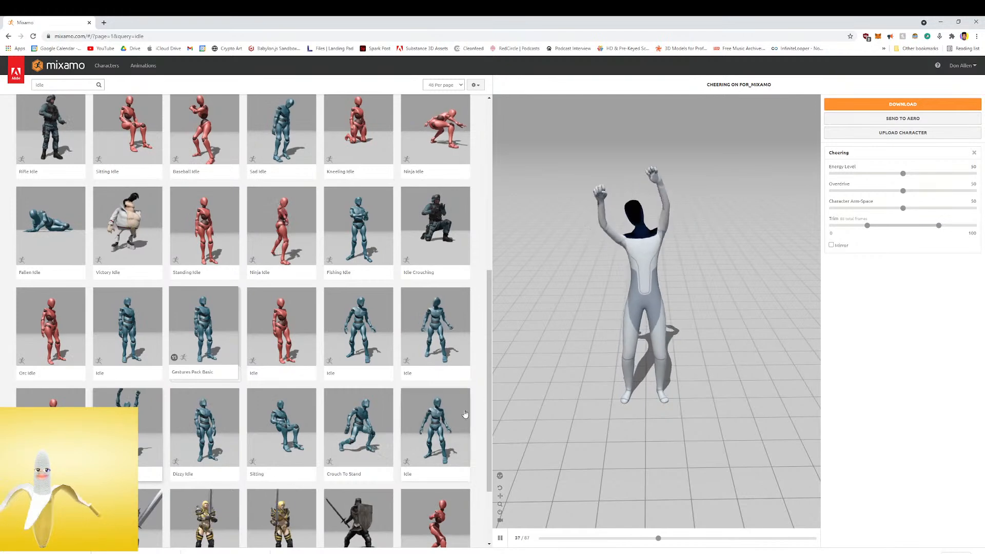
{"action": "left_click", "coordinate": [196, 423]}
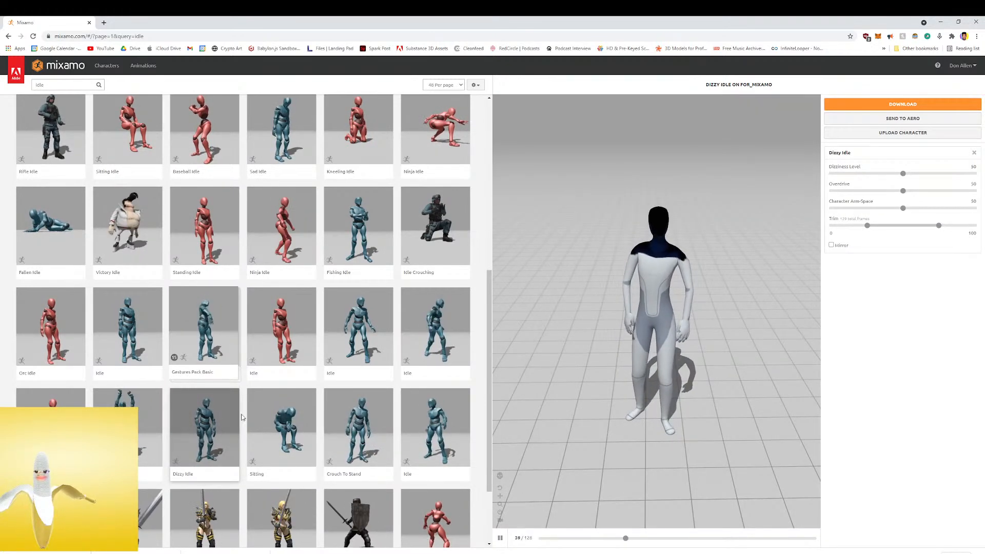
{"action": "left_click", "coordinate": [283, 426]}
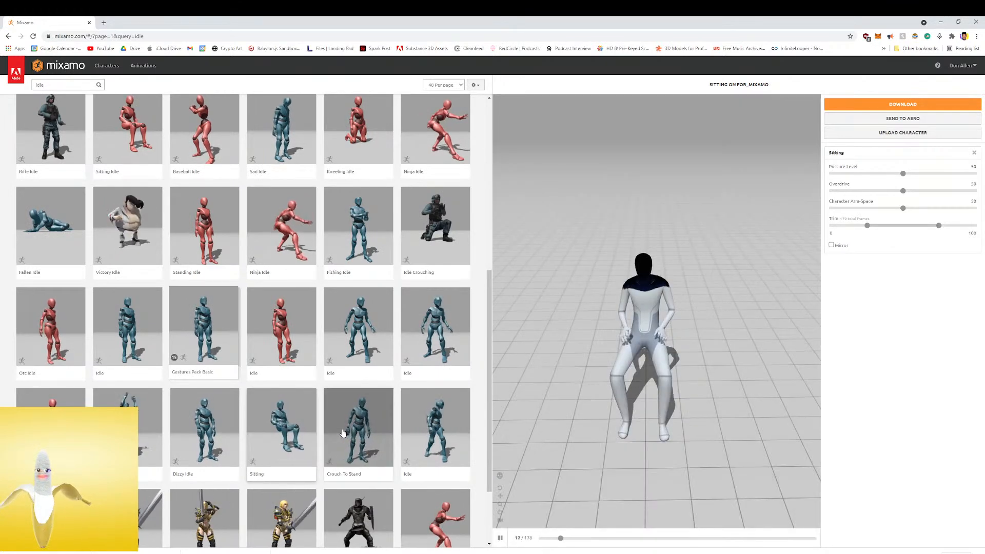
{"action": "left_click_drag", "start_coordinate": [609, 364], "coordinate": [572, 329]}
Preview Crouch To Stand and the neighbouring Idle on the character, then return to Crouch To Stand
{"action": "left_click", "coordinate": [368, 432]}
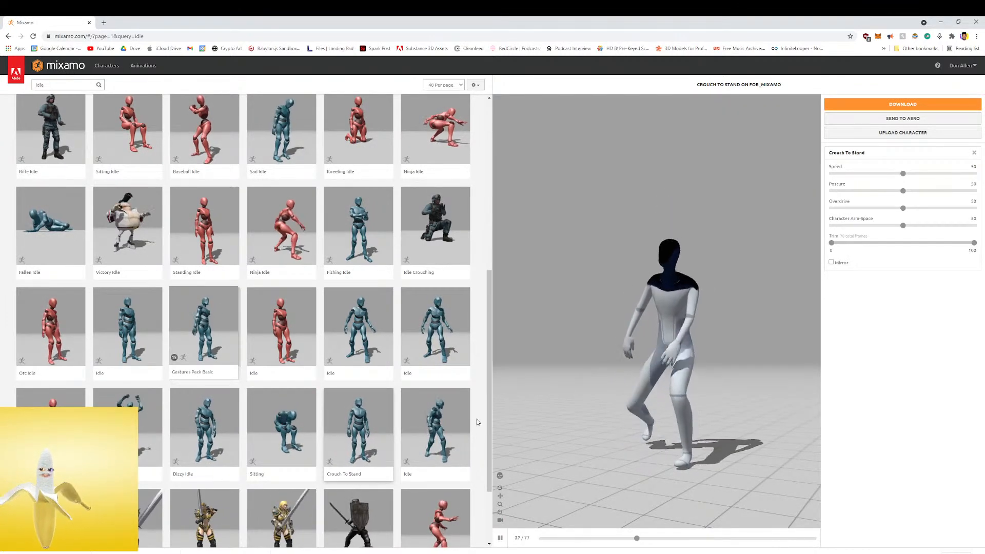
{"action": "left_click_drag", "start_coordinate": [614, 348], "coordinate": [640, 368]}
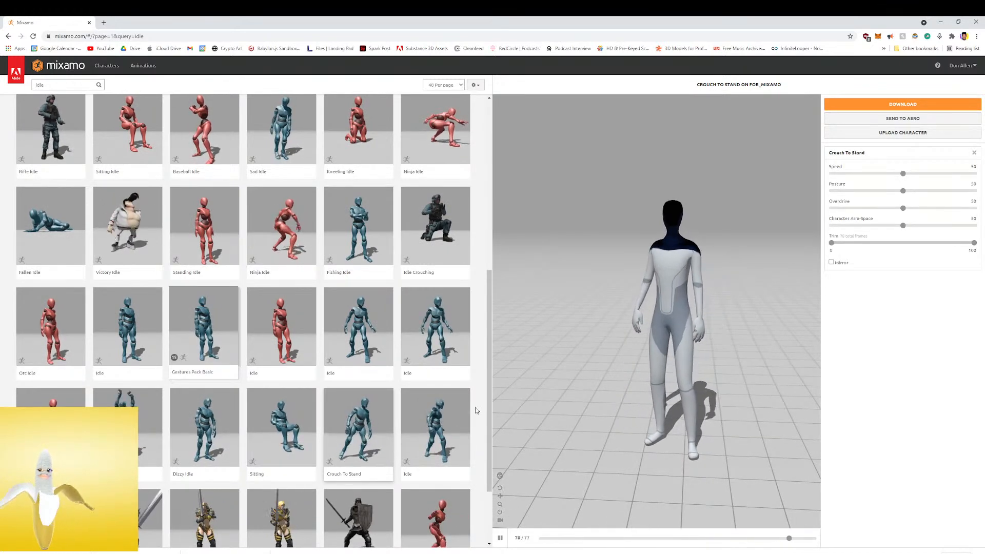
{"action": "left_click", "coordinate": [431, 435]}
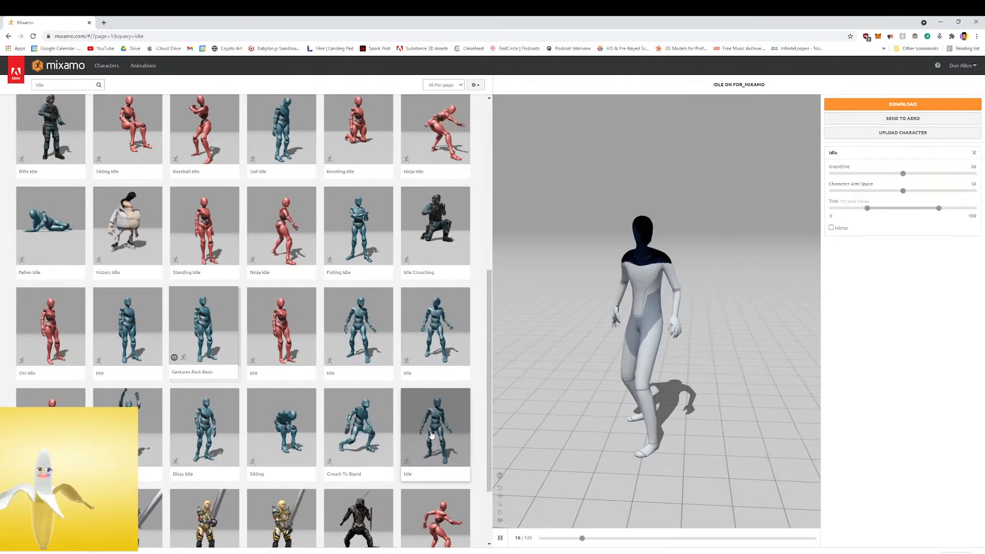
{"action": "scroll", "coordinate": [431, 435], "scroll_direction": "down", "scroll_amount": 3}
{"action": "left_click", "coordinate": [345, 344]}
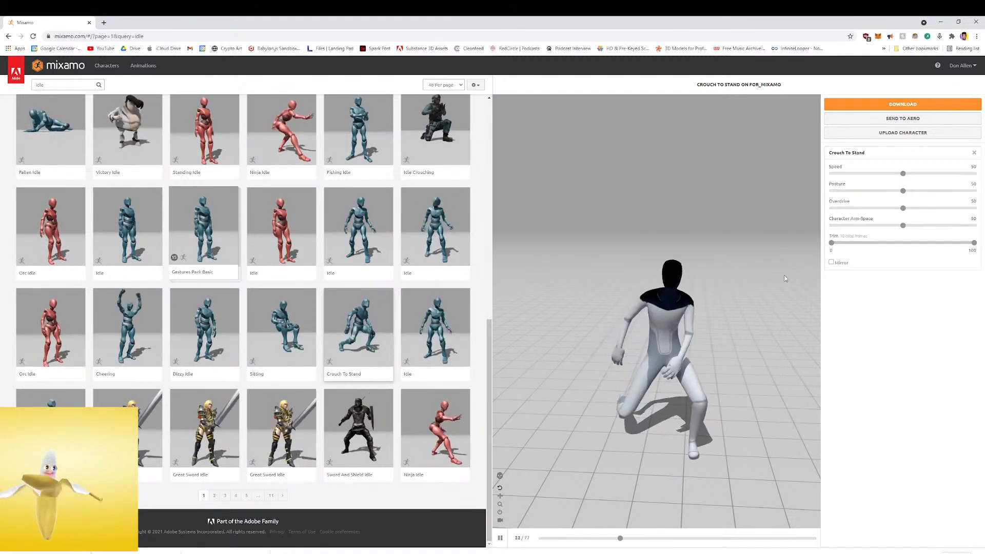
Switch from the browser to Cinema 4D and move its window clear of the Tesla_bot folder's file list
{"action": "left_click", "coordinate": [942, 23]}
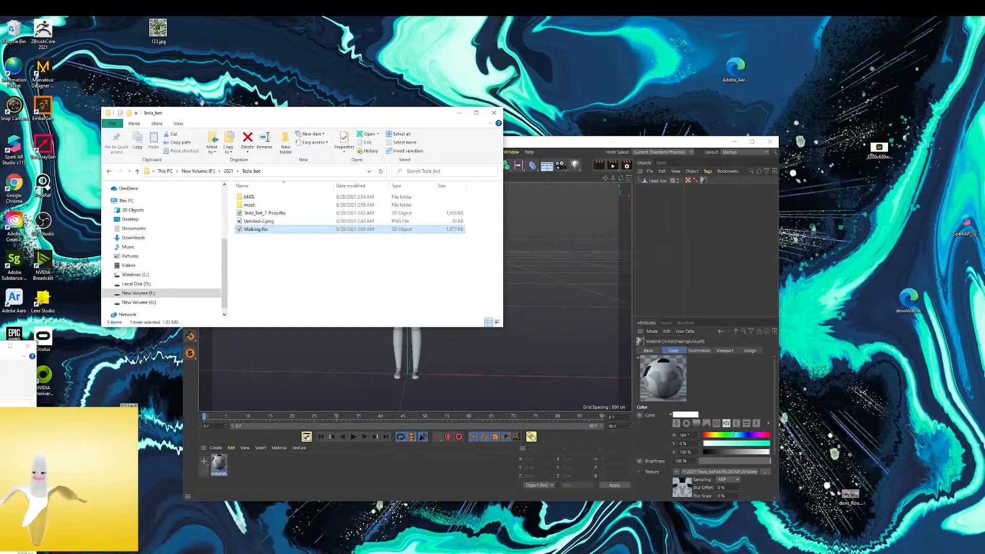
{"action": "left_click", "coordinate": [263, 553]}
{"action": "left_click_drag", "start_coordinate": [681, 145], "coordinate": [851, 169]}
Add Warrior Idle.fbx to the Tesla_bot folder and import it into Cinema 4D with the offered FBX import settings
{"action": "left_click", "coordinate": [258, 234]}
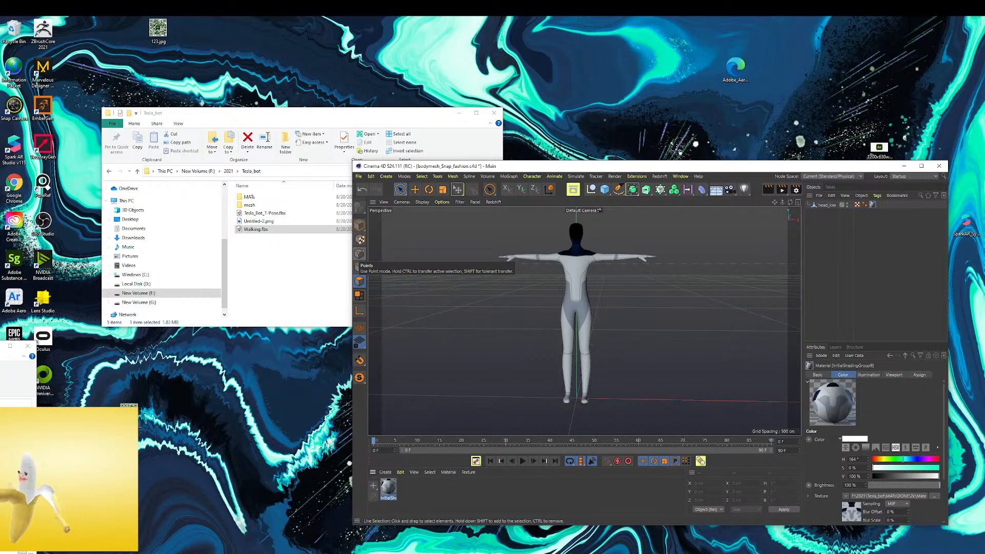
{"action": "left_click", "coordinate": [266, 272]}
{"action": "left_click", "coordinate": [274, 237]}
{"action": "left_click_drag", "start_coordinate": [274, 237], "coordinate": [670, 308]}
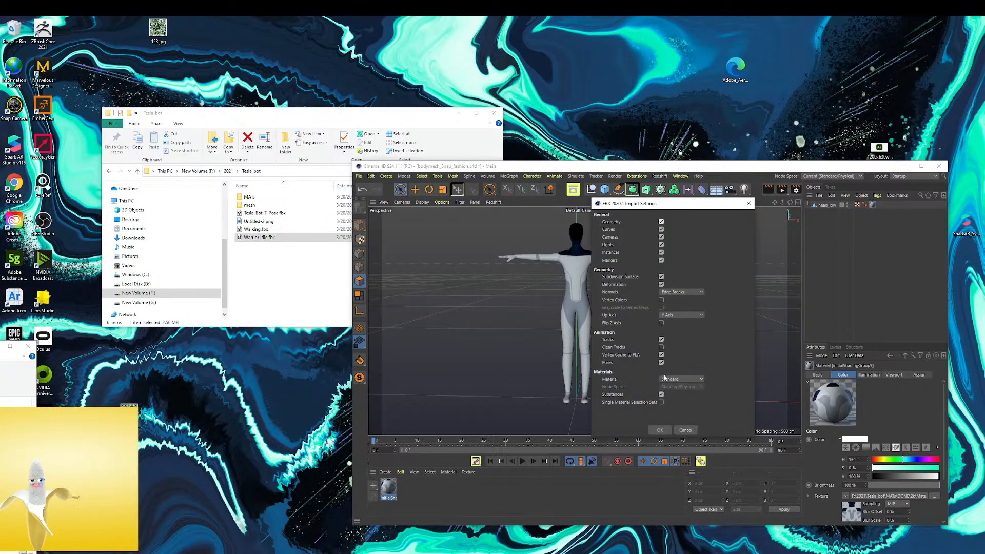
{"action": "left_click", "coordinate": [665, 431]}
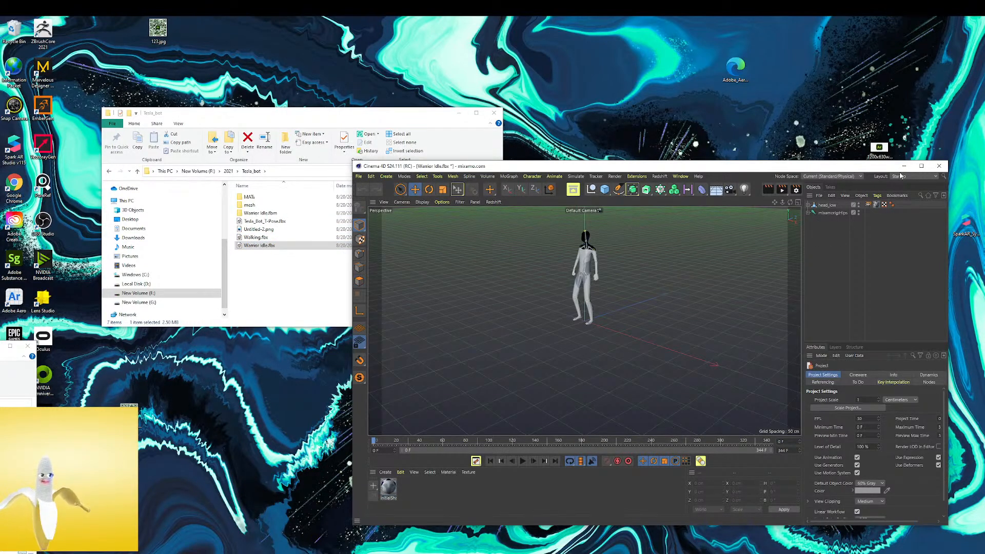
Maximize the Cinema 4D window and play the Warrior Idle animation, inspecting the robot from the side and front
{"action": "left_click", "coordinate": [921, 166]}
{"action": "scroll", "coordinate": [397, 125], "scroll_direction": "up", "scroll_amount": 6}
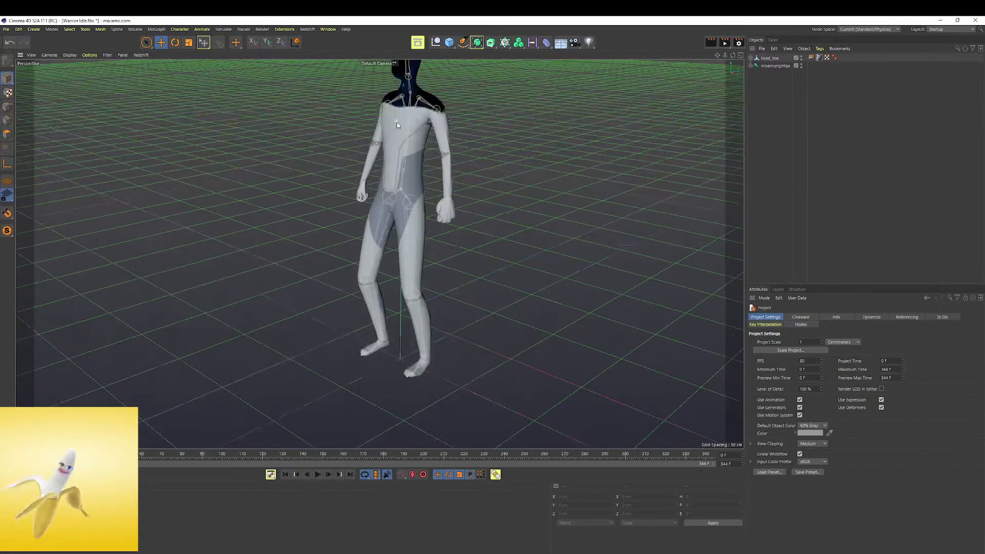
{"action": "scroll", "coordinate": [397, 122], "scroll_direction": "up", "scroll_amount": 2}
{"action": "scroll", "coordinate": [413, 95], "scroll_direction": "up", "scroll_amount": 3}
{"action": "middle_click_drag", "start_coordinate": [413, 96], "coordinate": [412, 198], "text": "alt"}
{"action": "left_click_drag", "start_coordinate": [412, 198], "coordinate": [379, 222], "text": "alt"}
{"action": "scroll", "coordinate": [455, 212], "scroll_direction": "up", "scroll_amount": 4}
{"action": "left_click_drag", "start_coordinate": [451, 213], "coordinate": [470, 134], "text": "alt"}
{"action": "right_click_drag", "start_coordinate": [469, 134], "coordinate": [262, 154], "text": "alt"}
{"action": "left_click", "coordinate": [315, 474]}
{"action": "left_click_drag", "start_coordinate": [396, 270], "coordinate": [416, 287], "text": "alt"}
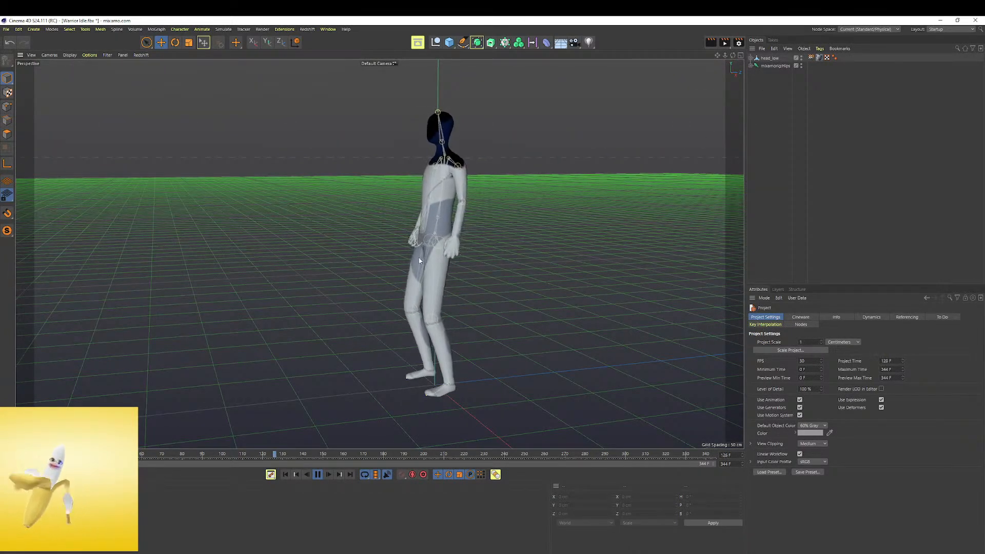
{"action": "left_click", "coordinate": [317, 475]}
{"action": "left_click_drag", "start_coordinate": [380, 254], "coordinate": [368, 297], "text": "alt"}
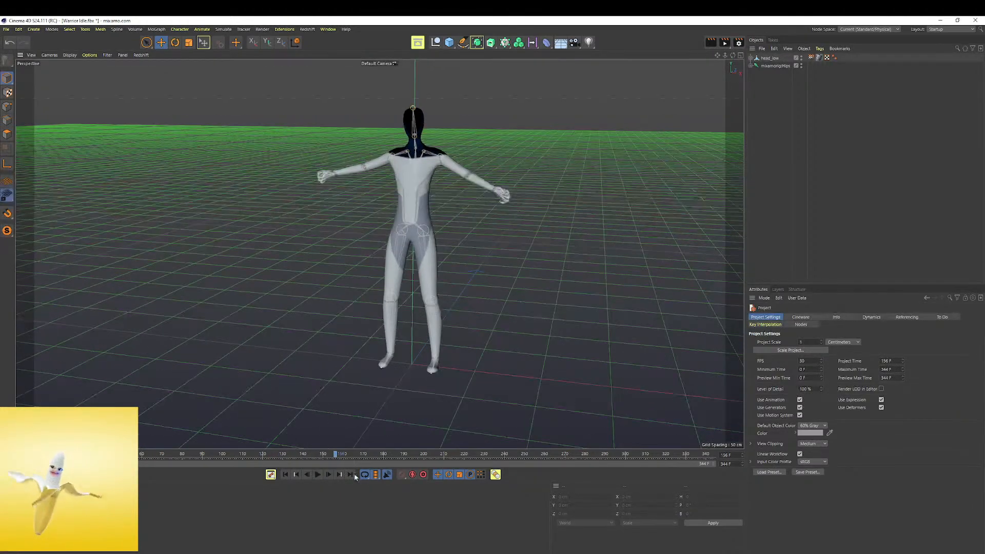
{"action": "left_click", "coordinate": [317, 475]}
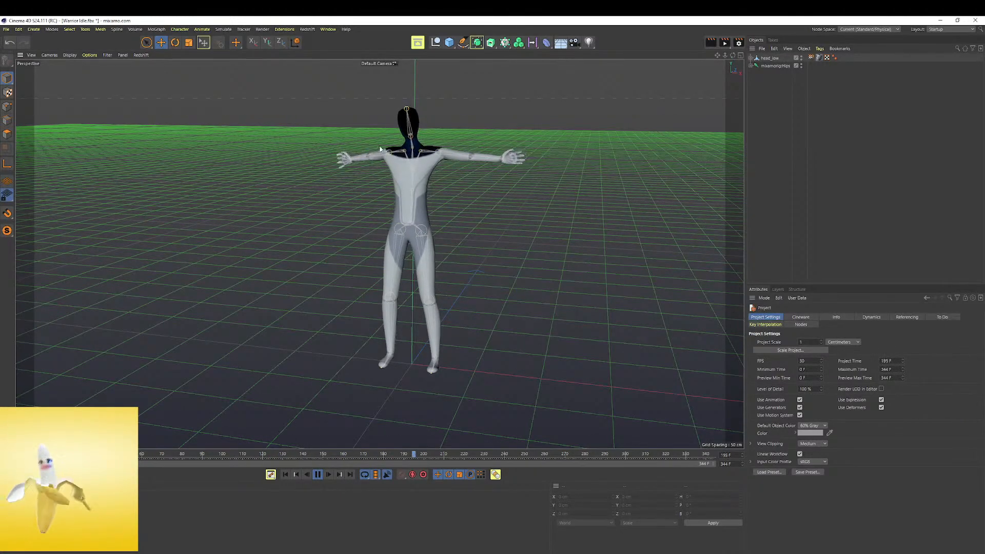
Open the imported robot's material in the Material Editor and pause the animation playback
{"action": "left_click", "coordinate": [6, 29]}
{"action": "mouse_move", "coordinate": [105, 190]}
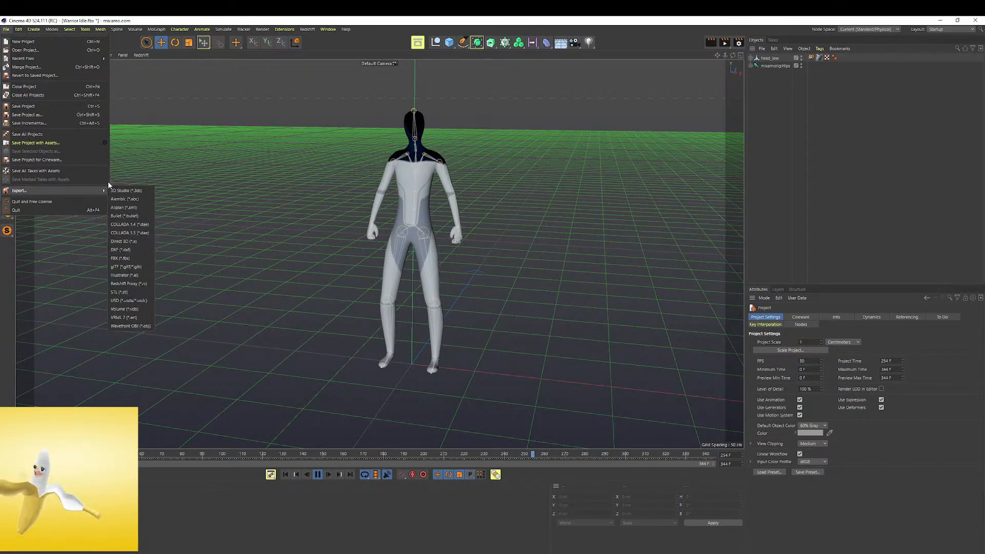
{"action": "left_click", "coordinate": [21, 511]}
{"action": "double_click", "coordinate": [20, 510]}
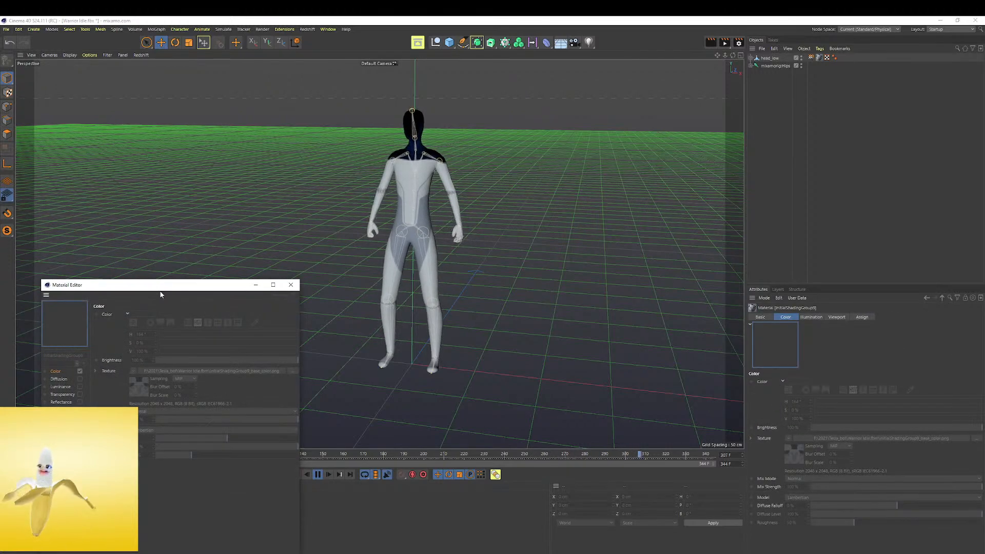
{"action": "left_click_drag", "start_coordinate": [161, 290], "coordinate": [251, 188]}
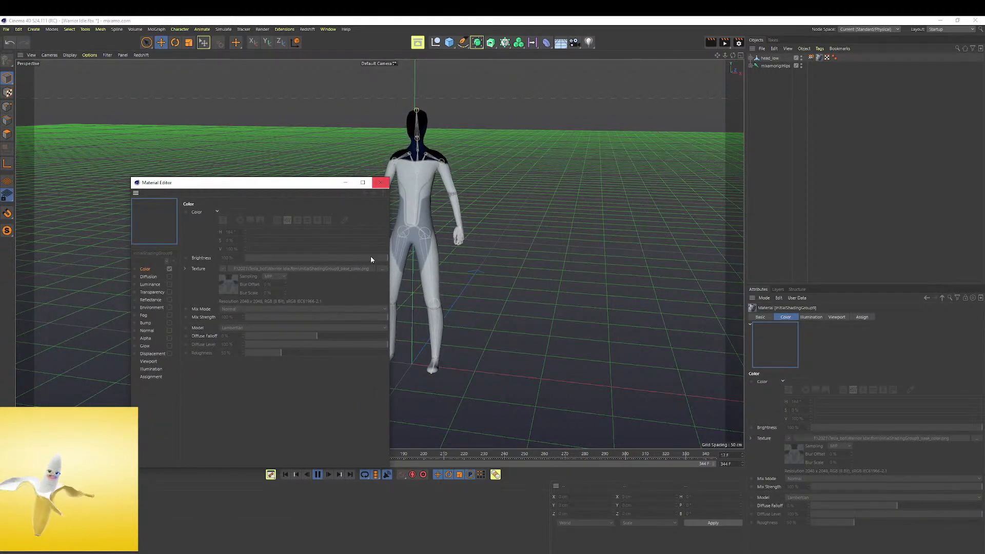
{"action": "left_click", "coordinate": [318, 474]}
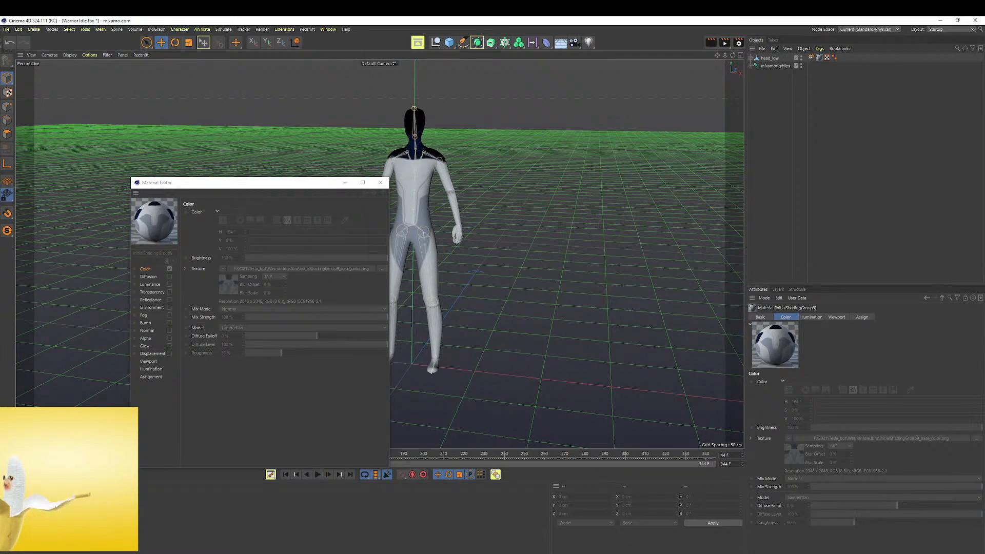
Browse to the Material_dfb folder under 2021, Tesla_bot, MATs, DONE, 2k on New Volume (F:) to view the robot's texture maps
{"action": "left_click_drag", "start_coordinate": [0, 387], "coordinate": [436, 284]}
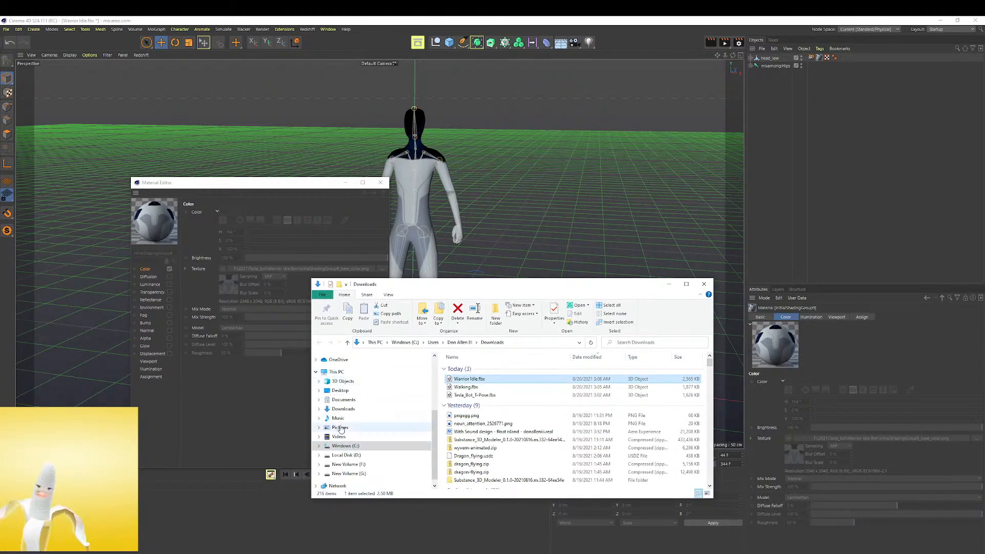
{"action": "left_click", "coordinate": [348, 464]}
{"action": "scroll", "coordinate": [467, 471], "scroll_direction": "down", "scroll_amount": 1}
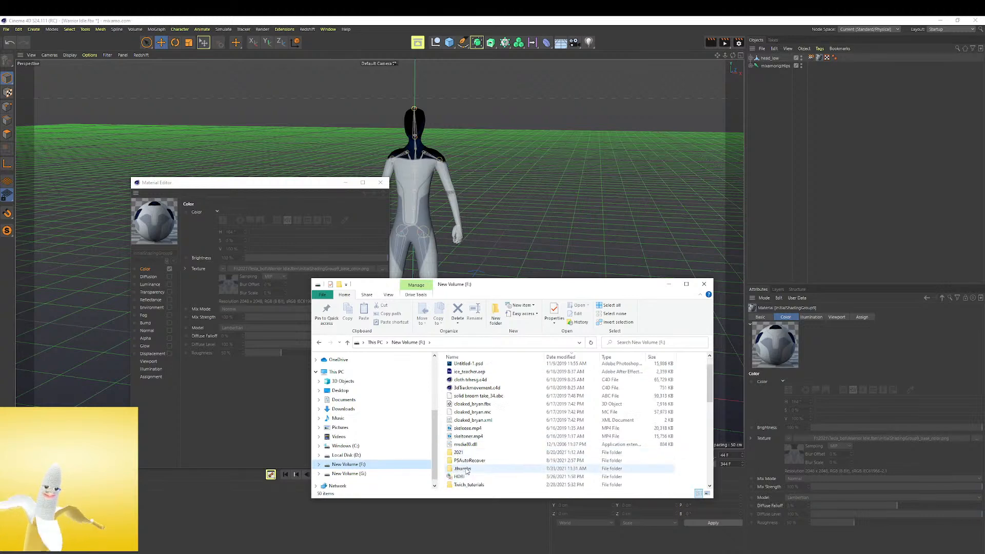
{"action": "double_click", "coordinate": [459, 452]}
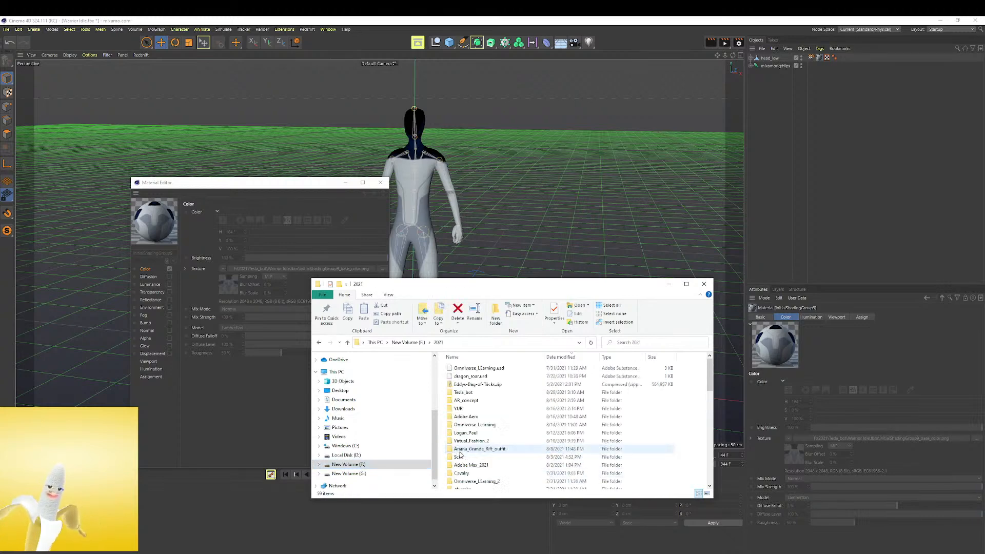
{"action": "double_click", "coordinate": [463, 392]}
{"action": "left_click", "coordinate": [469, 378]}
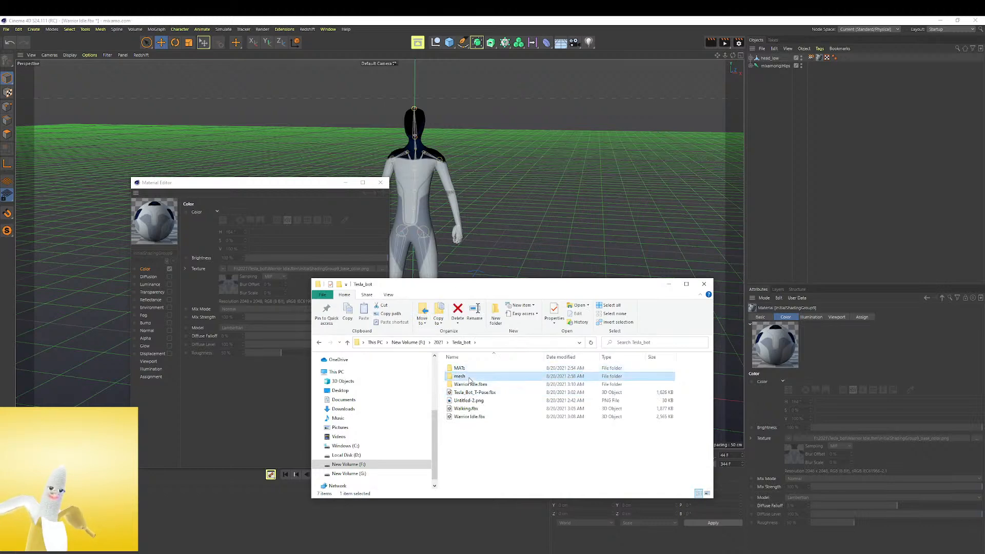
{"action": "double_click", "coordinate": [459, 368]}
{"action": "double_click", "coordinate": [465, 376]}
{"action": "double_click", "coordinate": [457, 368]}
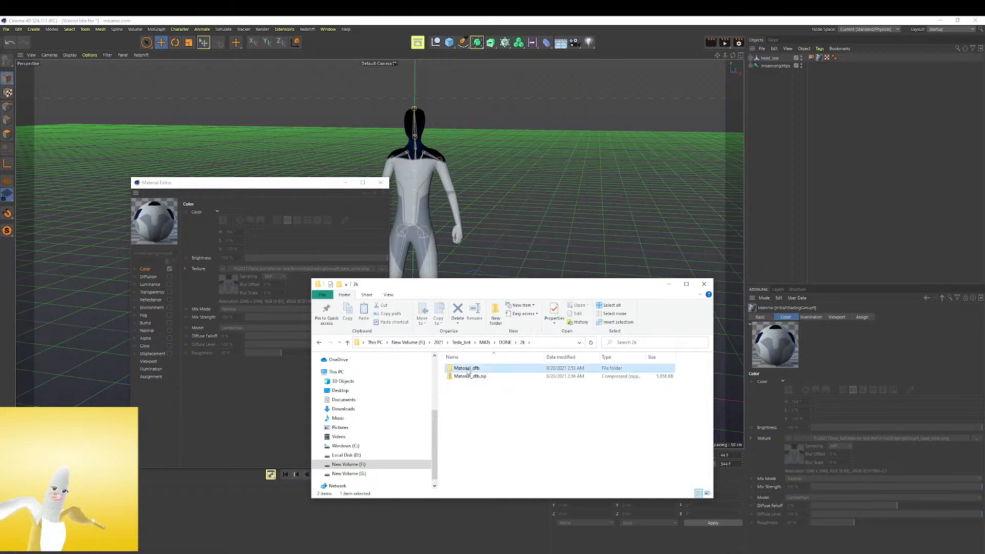
{"action": "double_click", "coordinate": [465, 368]}
{"action": "left_click_drag", "start_coordinate": [565, 289], "coordinate": [642, 179]}
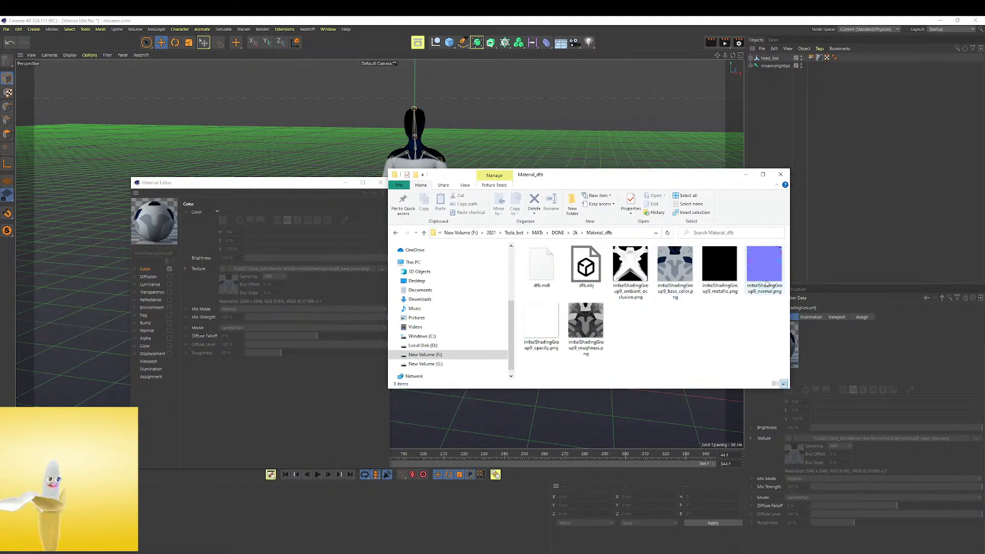
Return to Cinema 4D, reopen the robot's material and examine its Color, Transparency and Displacement channels
{"action": "left_click", "coordinate": [167, 330]}
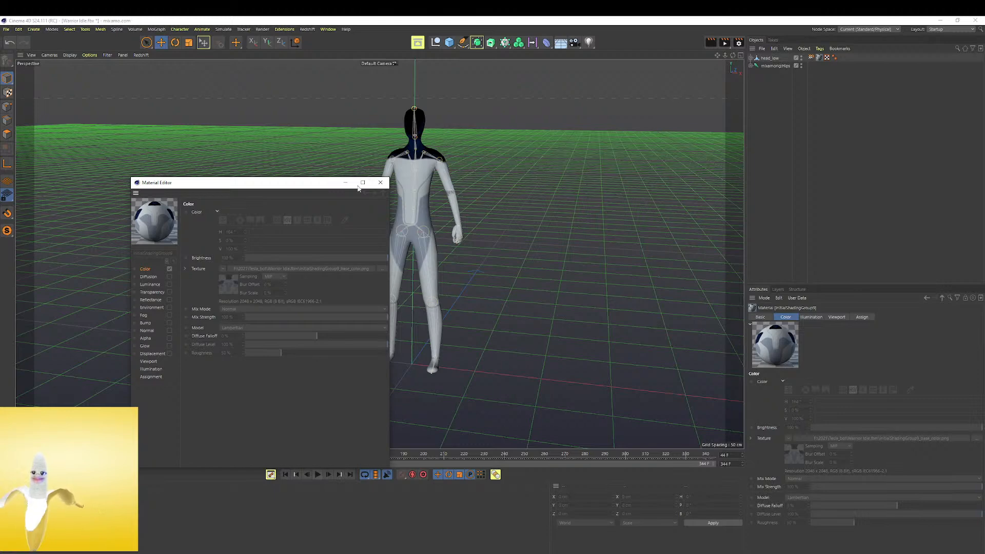
{"action": "left_click", "coordinate": [380, 184]}
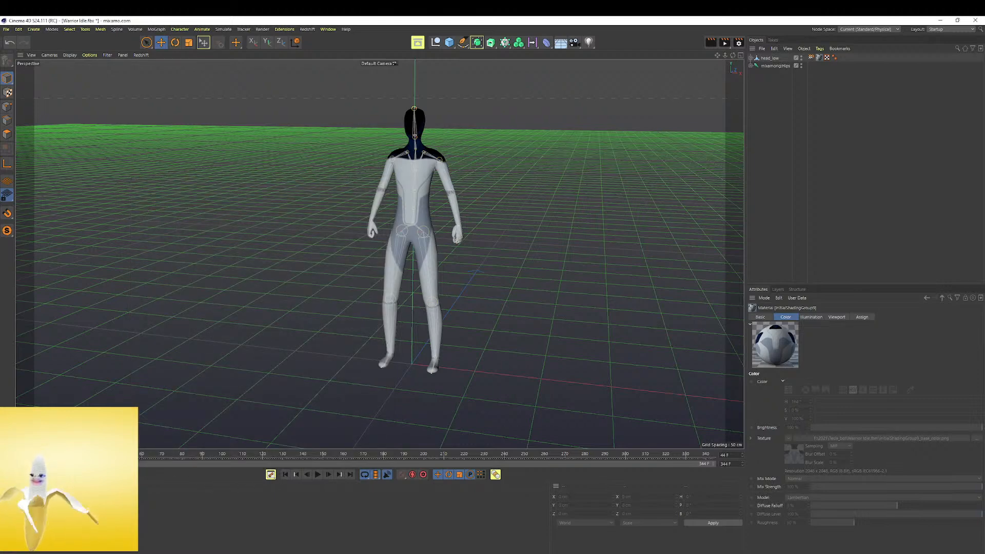
{"action": "double_click", "coordinate": [19, 506]}
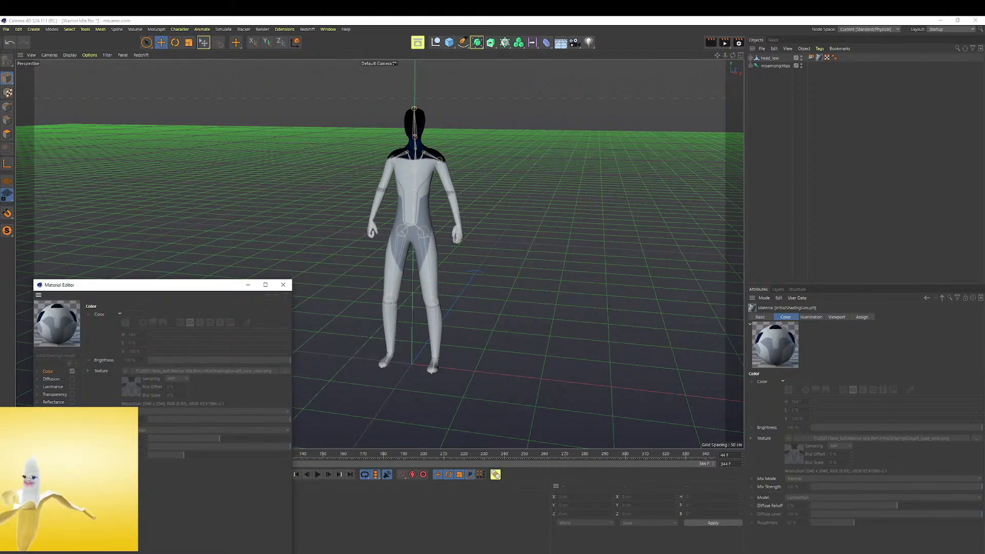
{"action": "left_click_drag", "start_coordinate": [152, 294], "coordinate": [271, 200]}
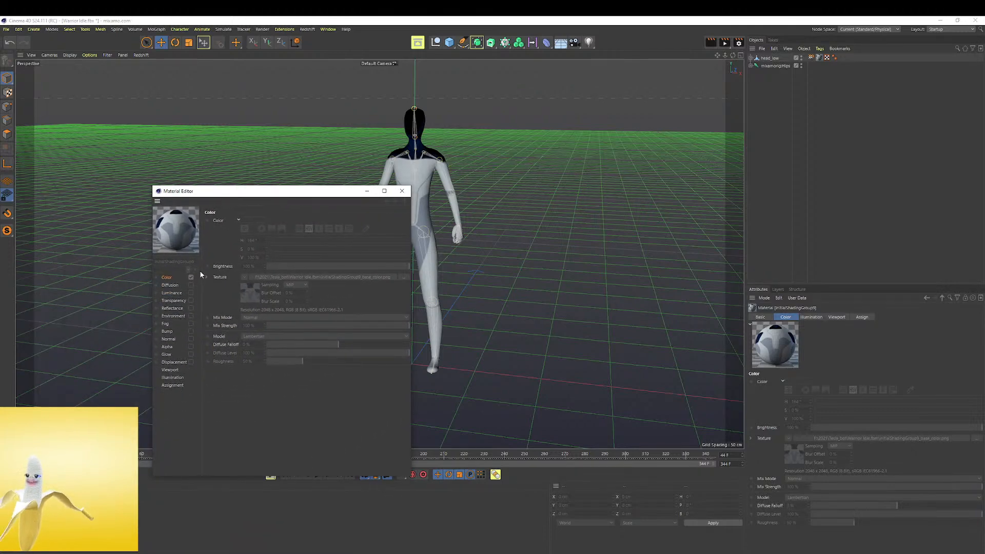
{"action": "left_click_drag", "start_coordinate": [330, 192], "coordinate": [308, 135]}
{"action": "left_click", "coordinate": [318, 475]}
{"action": "left_click", "coordinate": [169, 222]}
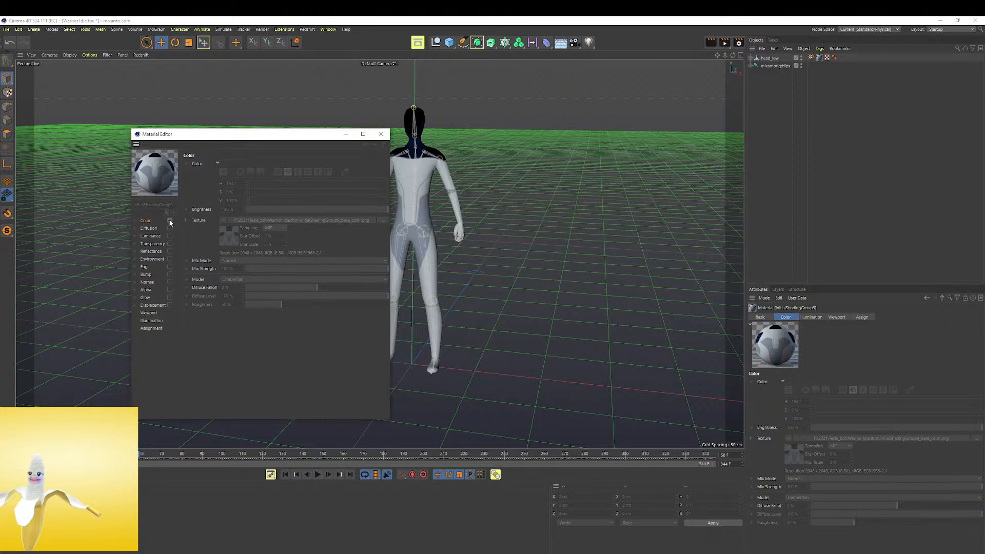
{"action": "left_click", "coordinate": [153, 245]}
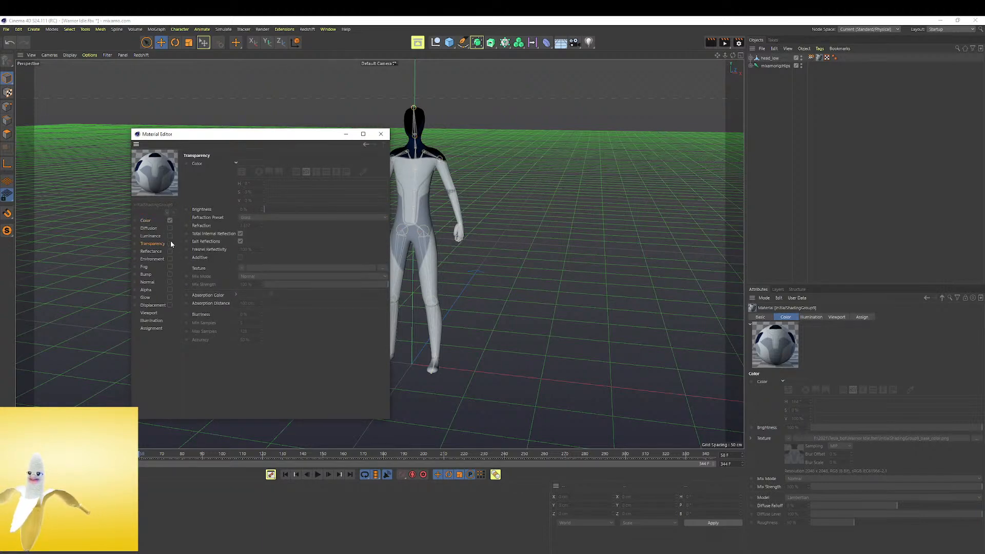
{"action": "left_click", "coordinate": [149, 306]}
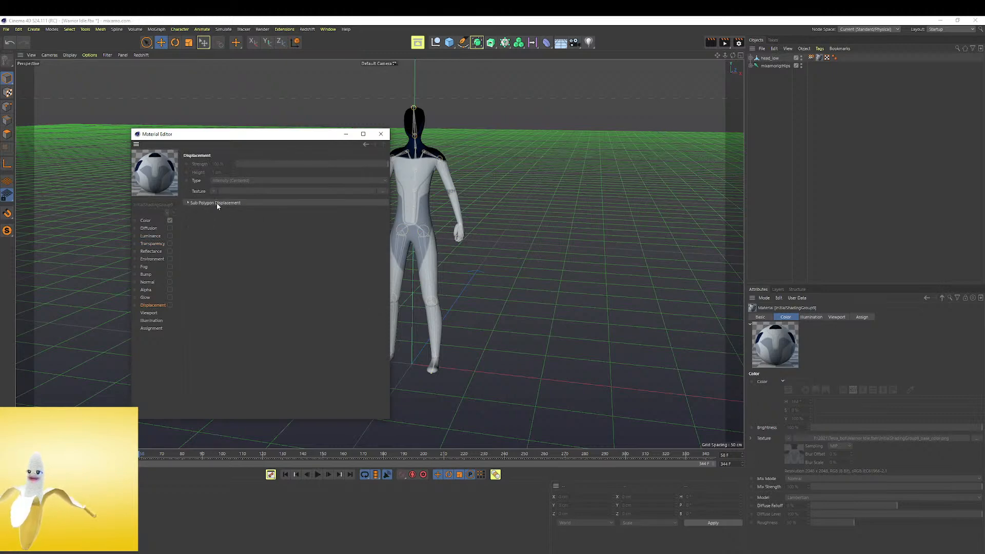
{"action": "left_click", "coordinate": [381, 134]}
Create a new default material and assign it to head_low in place of its imported material
{"action": "left_click", "coordinate": [752, 59]}
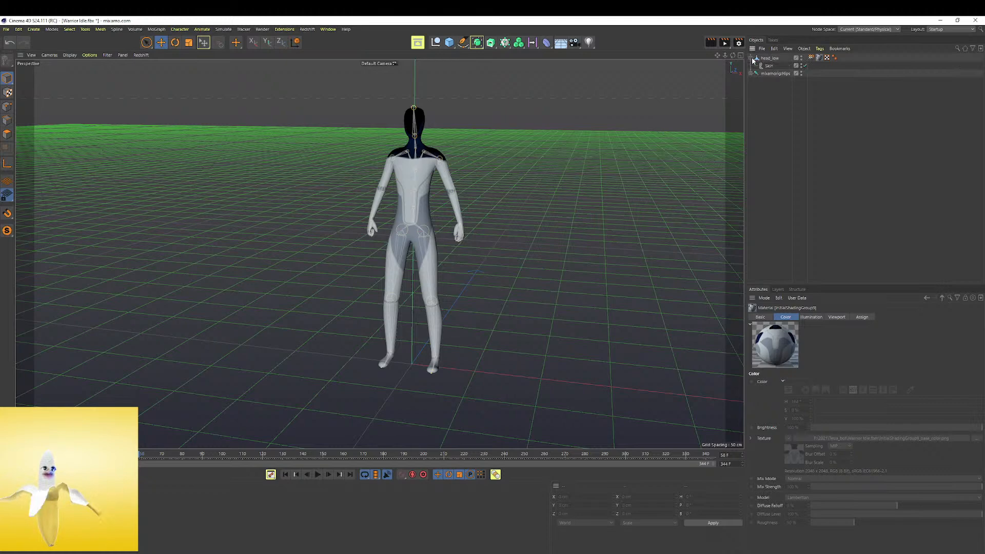
{"action": "left_click", "coordinate": [819, 58]}
{"action": "left_click", "coordinate": [813, 59]}
{"action": "left_click", "coordinate": [820, 58]}
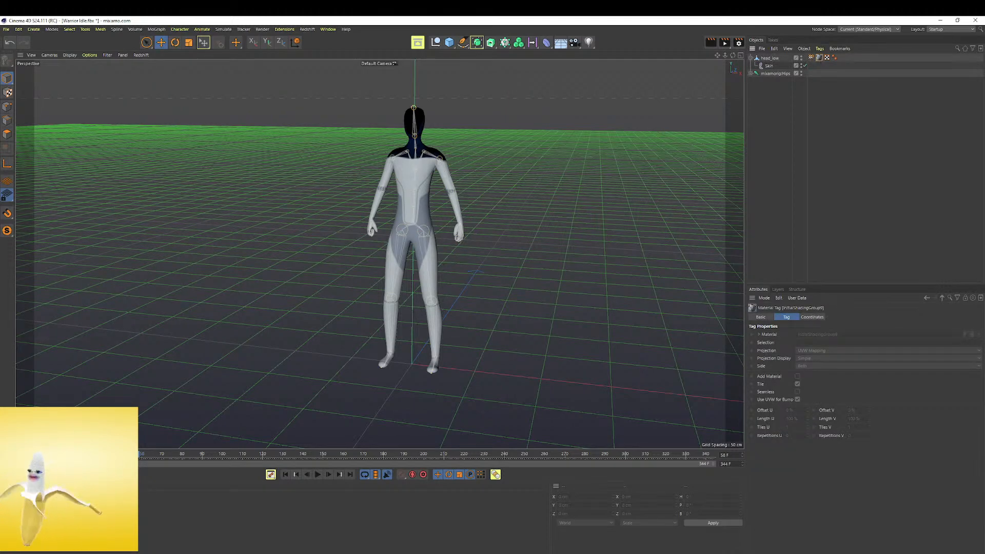
{"action": "left_click", "coordinate": [17, 508]}
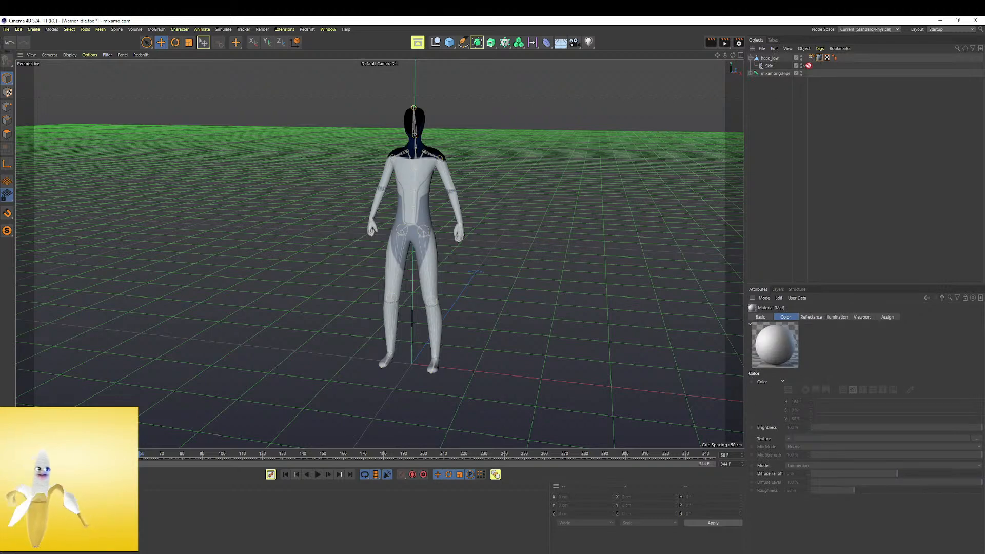
{"action": "left_click_drag", "start_coordinate": [822, 62], "coordinate": [821, 59]}
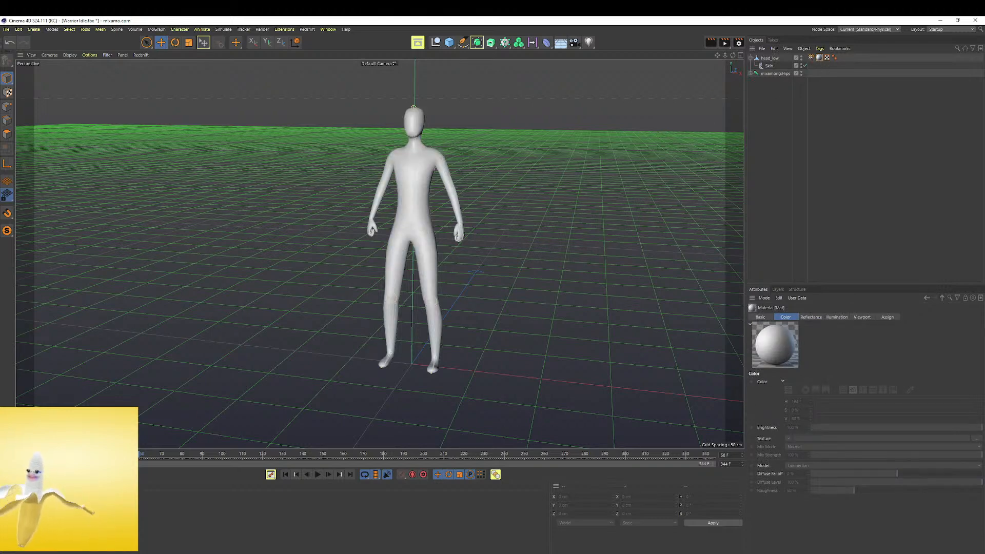
Open the new material in the Material Editor and review its Color channel settings
{"action": "double_click", "coordinate": [16, 508]}
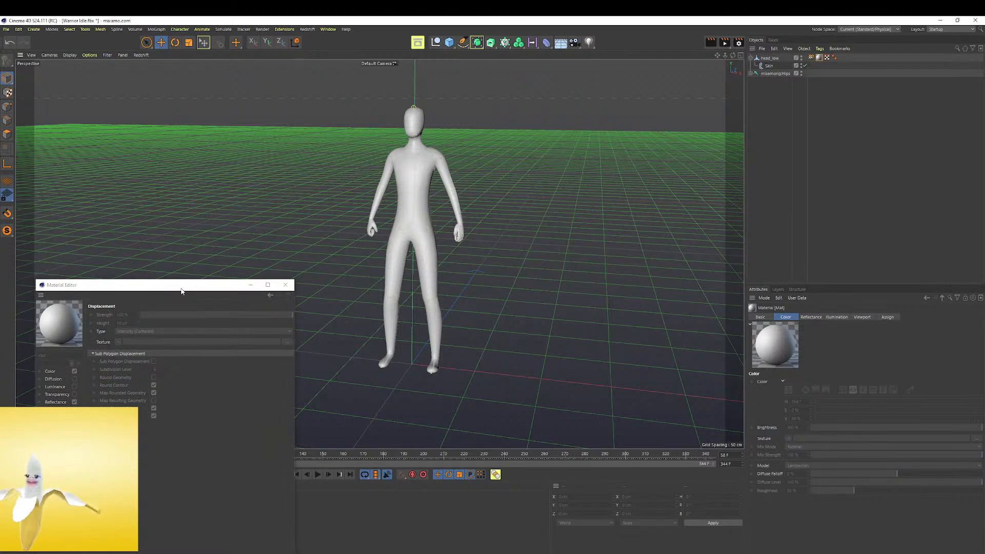
{"action": "left_click_drag", "start_coordinate": [181, 289], "coordinate": [370, 217]}
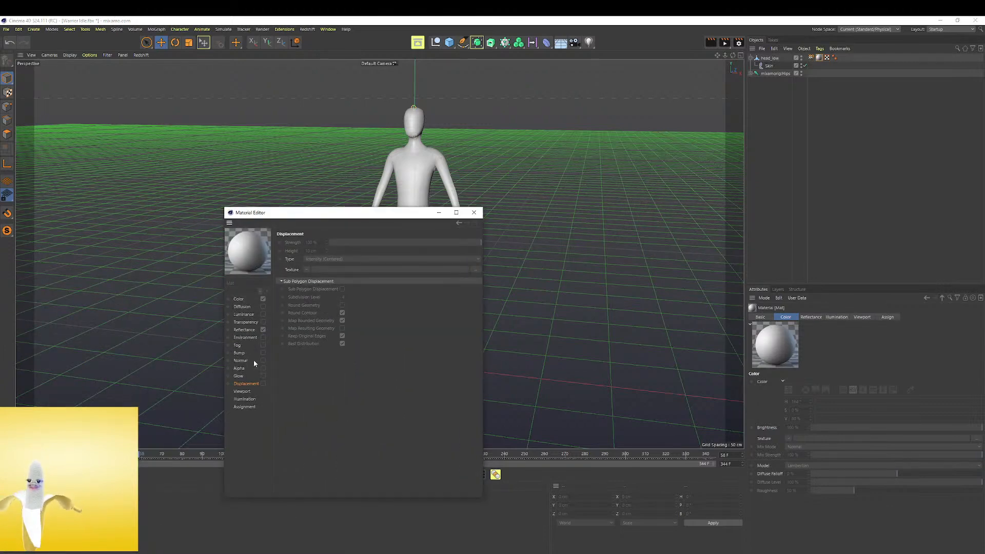
{"action": "left_click", "coordinate": [239, 299]}
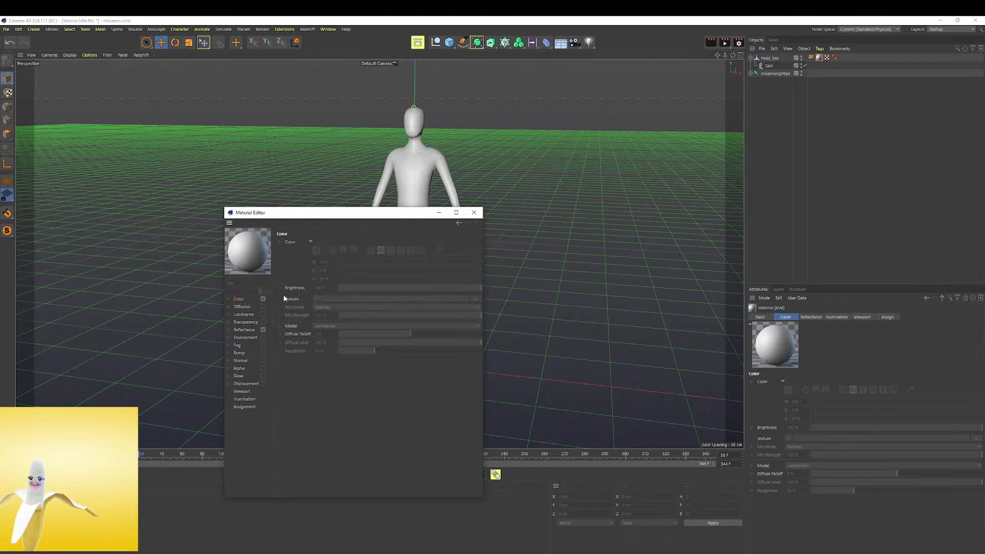
{"action": "left_click", "coordinate": [311, 241]}
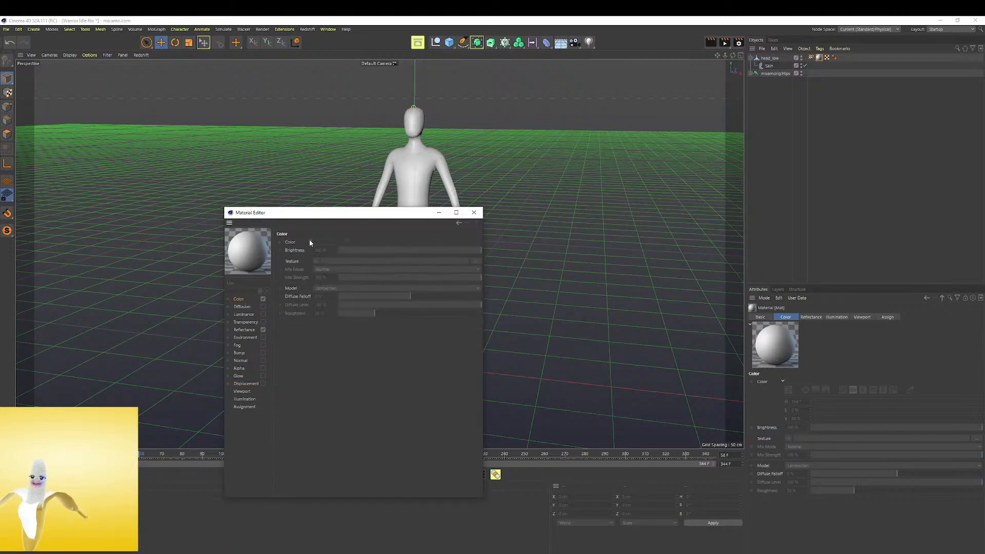
{"action": "left_click", "coordinate": [480, 214]}
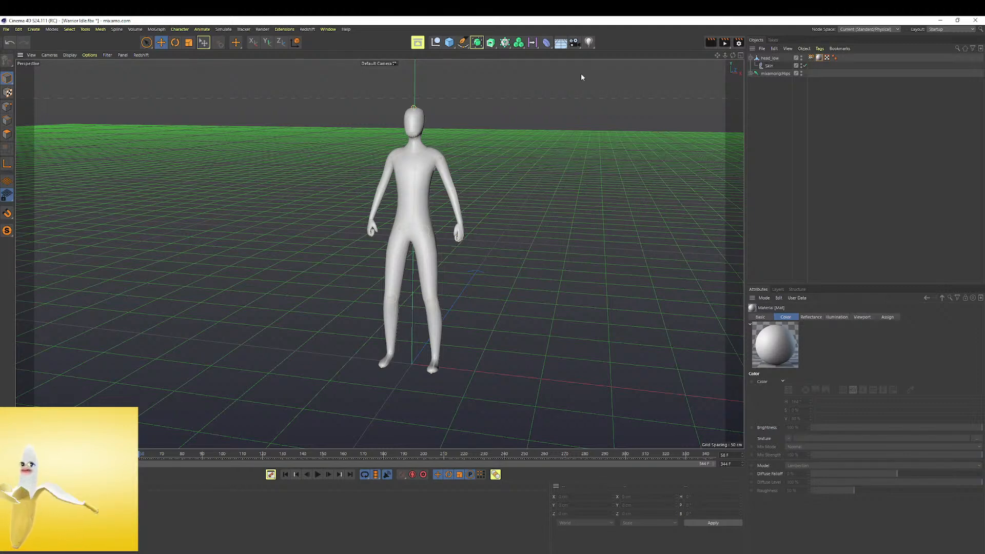
Select head_low with its Skin together with the mixamorig Hips joint hierarchy and copy them
{"action": "left_click", "coordinate": [776, 59]}
{"action": "left_click", "coordinate": [778, 73]}
{"action": "left_click", "coordinate": [776, 59], "text": "shift"}
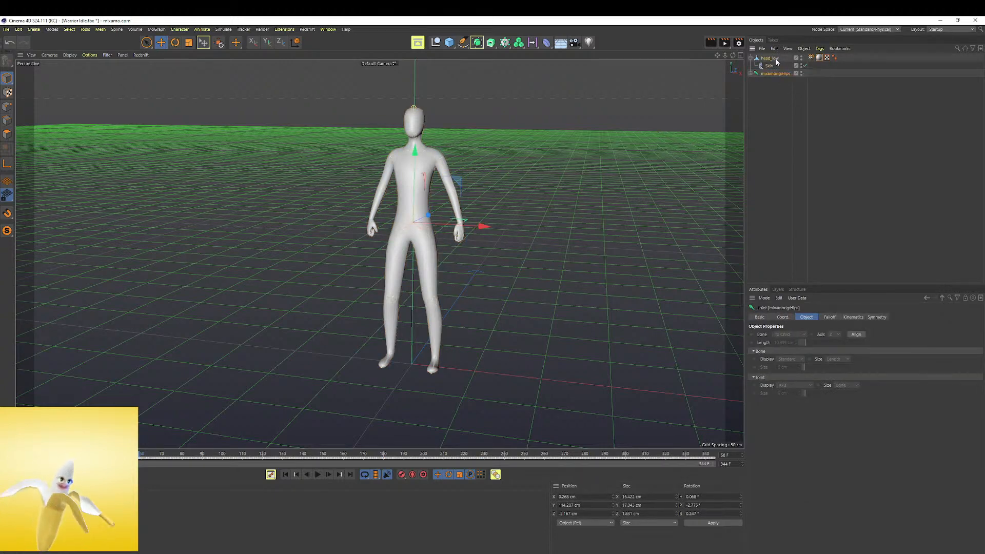
{"action": "key", "text": "ctrl+c"}
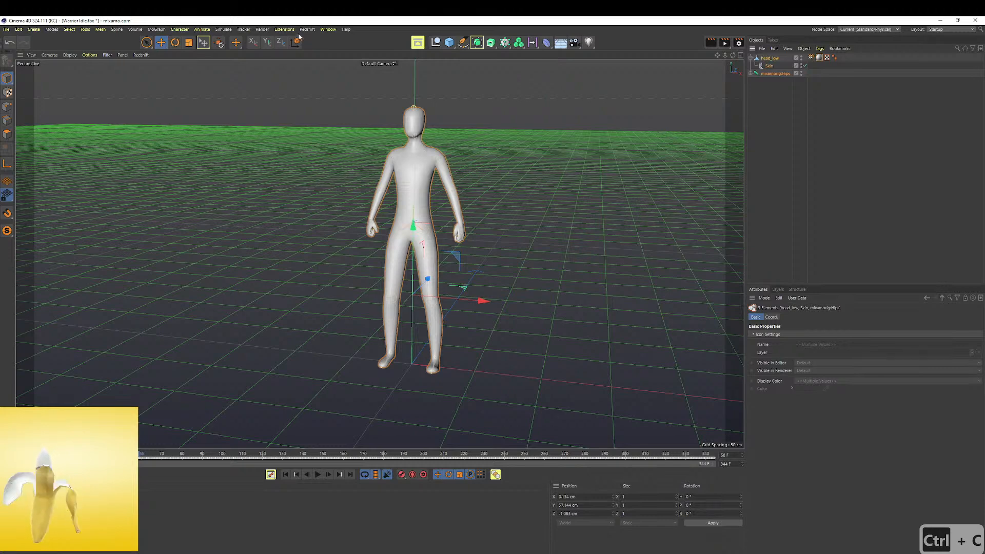
Go through the open bodymesh_Snap_fashion projects and switch to bodymesh_Snap_fashion.c4d, which contains the textured T-pose robot
{"action": "left_click", "coordinate": [329, 30]}
{"action": "left_click", "coordinate": [363, 303]}
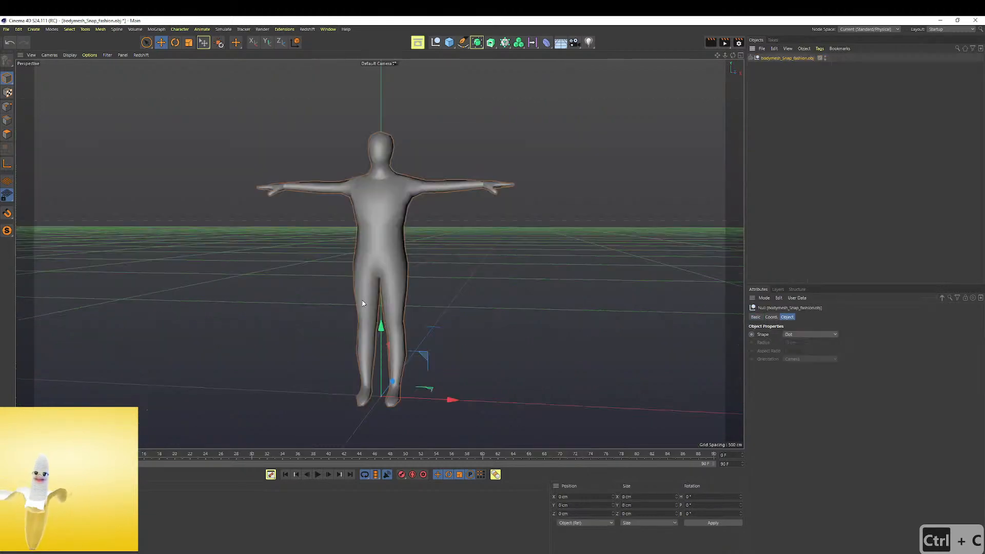
{"action": "left_click", "coordinate": [328, 29]}
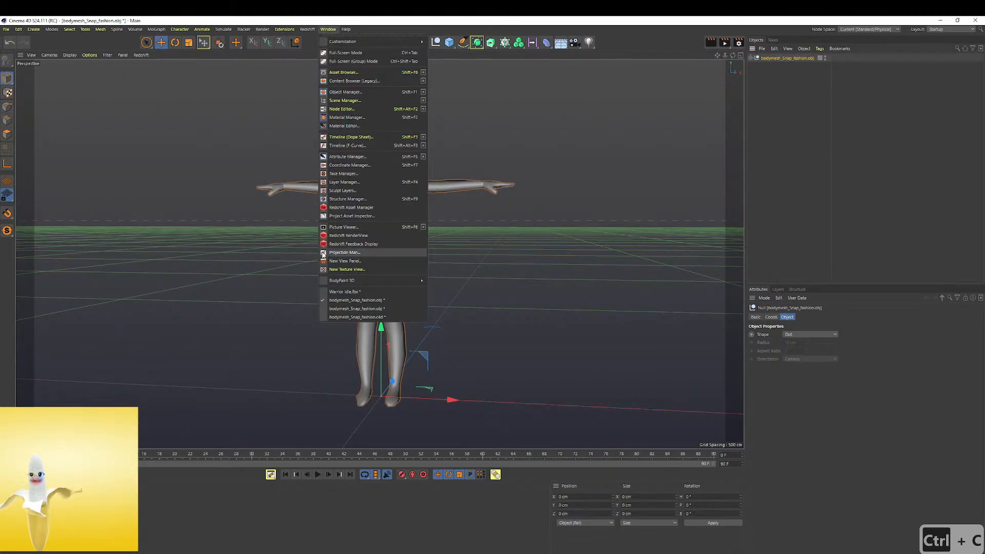
{"action": "left_click", "coordinate": [359, 310]}
{"action": "left_click", "coordinate": [328, 29]}
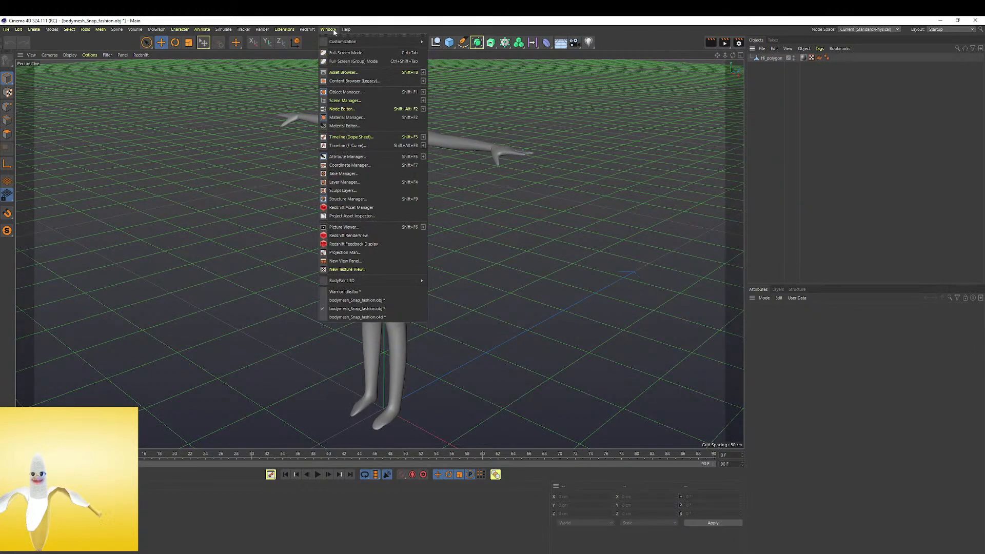
{"action": "left_click", "coordinate": [363, 322]}
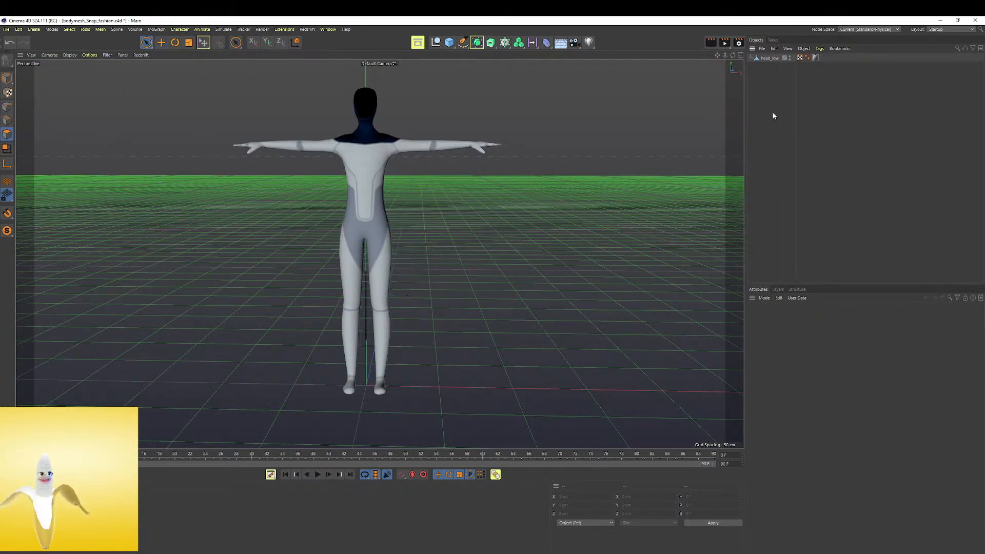
Paste the copied skinned head_low and mixamorig Hips joint hierarchy into the textured T-pose project
{"action": "key", "text": "ctrl+v"}
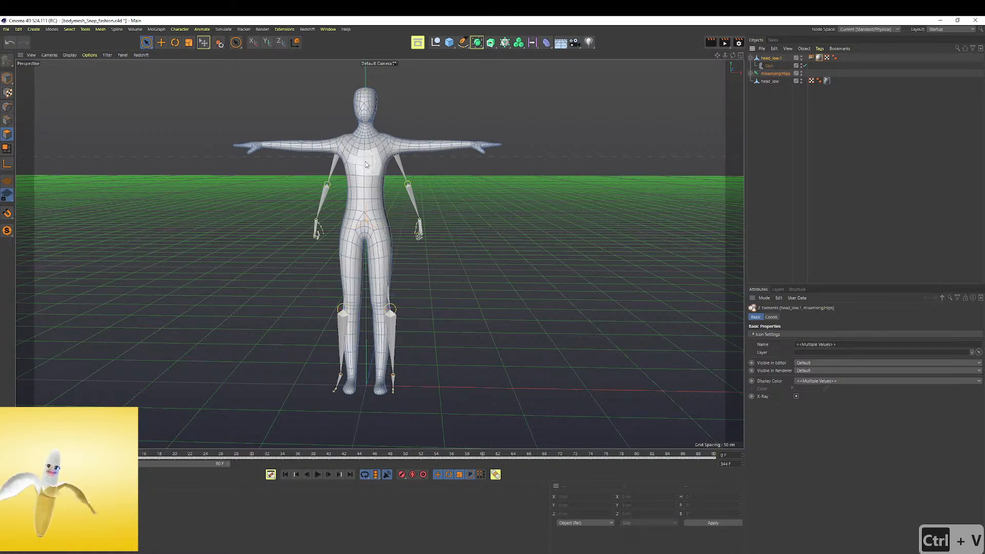
{"action": "scroll", "coordinate": [323, 141], "scroll_direction": "up", "scroll_amount": 3}
{"action": "left_click_drag", "start_coordinate": [401, 159], "coordinate": [462, 221], "text": "alt"}
{"action": "left_click", "coordinate": [708, 154]}
{"action": "left_click_drag", "start_coordinate": [585, 198], "coordinate": [348, 208], "text": "alt"}
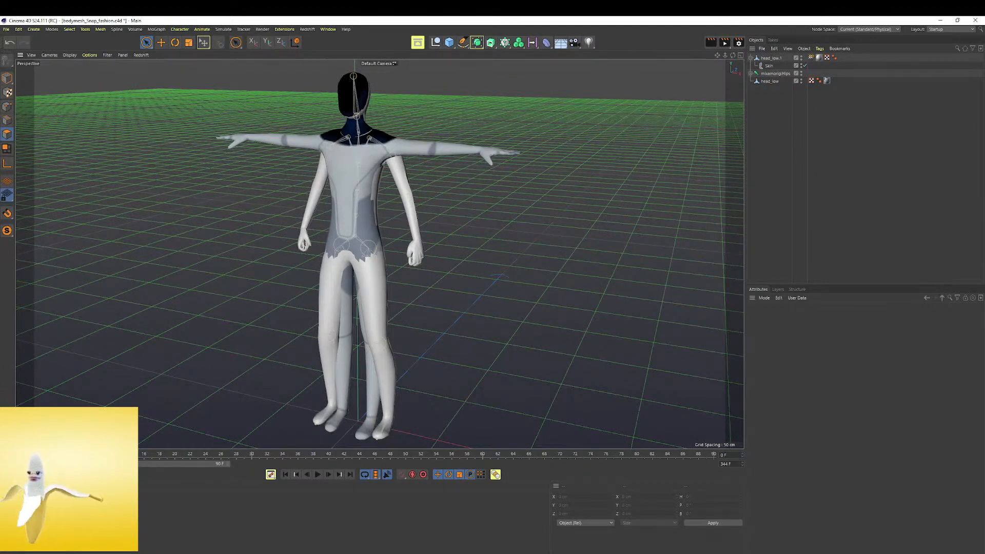
Assign the textured initialShadingGroup9 material to the pasted head_low.1, delete the original T-pose head_low, and scrub the timeline
{"action": "left_click", "coordinate": [819, 57]}
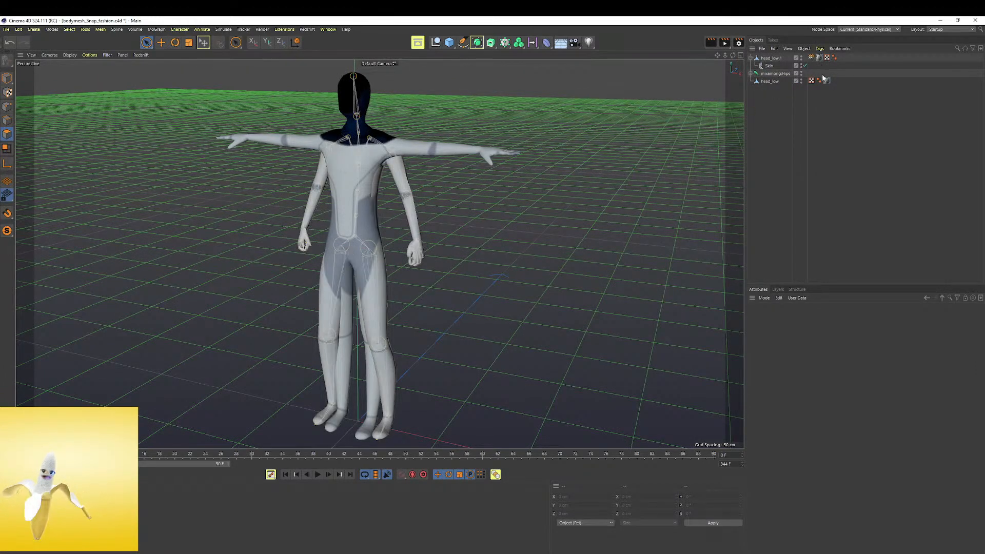
{"action": "left_click", "coordinate": [775, 82]}
{"action": "key", "text": "Delete"}
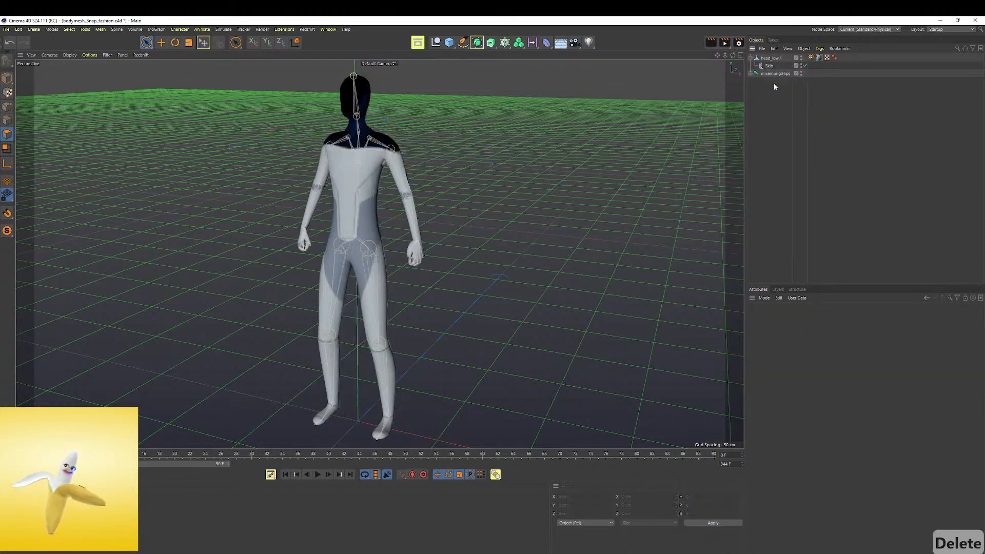
{"action": "left_click_drag", "start_coordinate": [261, 455], "coordinate": [37, 457]}
Enable the Normal channel of the initialShadingGroup9 material and load initialShadingGroup9_normal.png, copying the image to the project location
{"action": "double_click", "coordinate": [25, 508]}
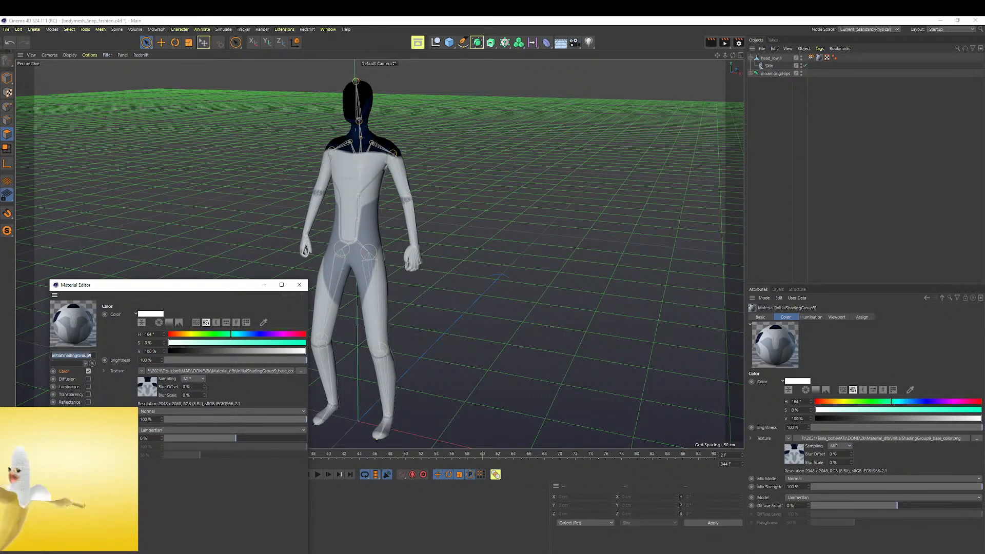
{"action": "left_click", "coordinate": [88, 433]}
{"action": "left_click", "coordinate": [150, 365]}
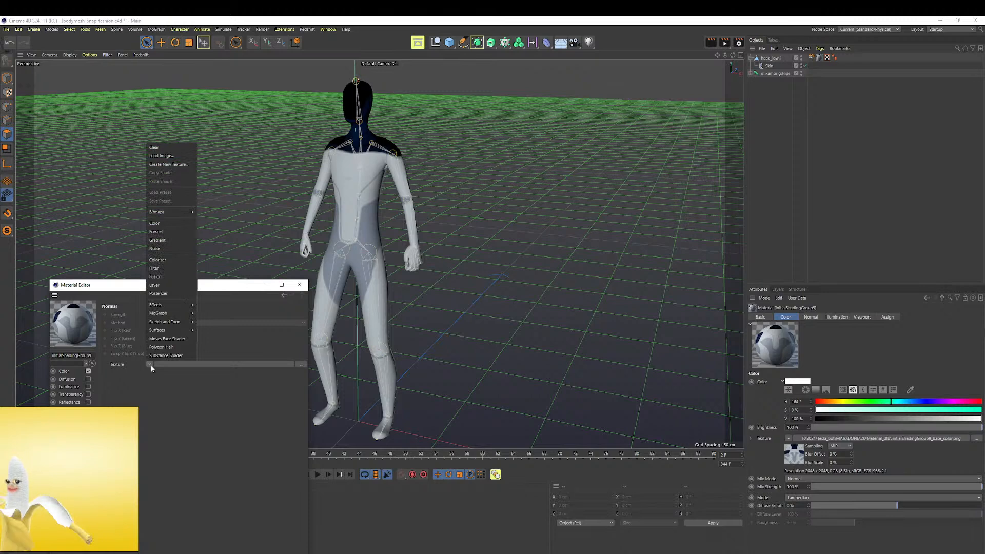
{"action": "left_click", "coordinate": [178, 153]}
{"action": "left_click", "coordinate": [277, 413]}
{"action": "left_click", "coordinate": [422, 553]}
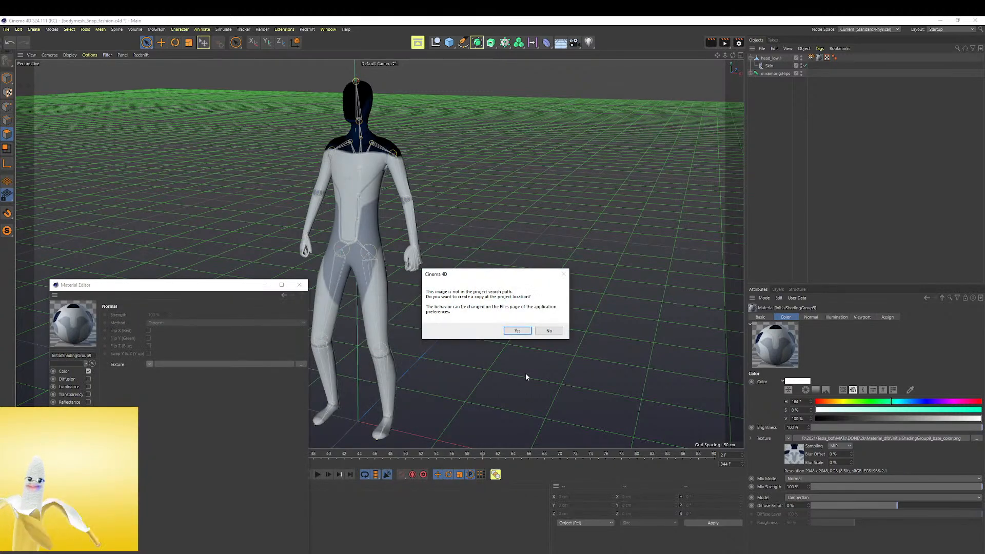
{"action": "left_click", "coordinate": [519, 332]}
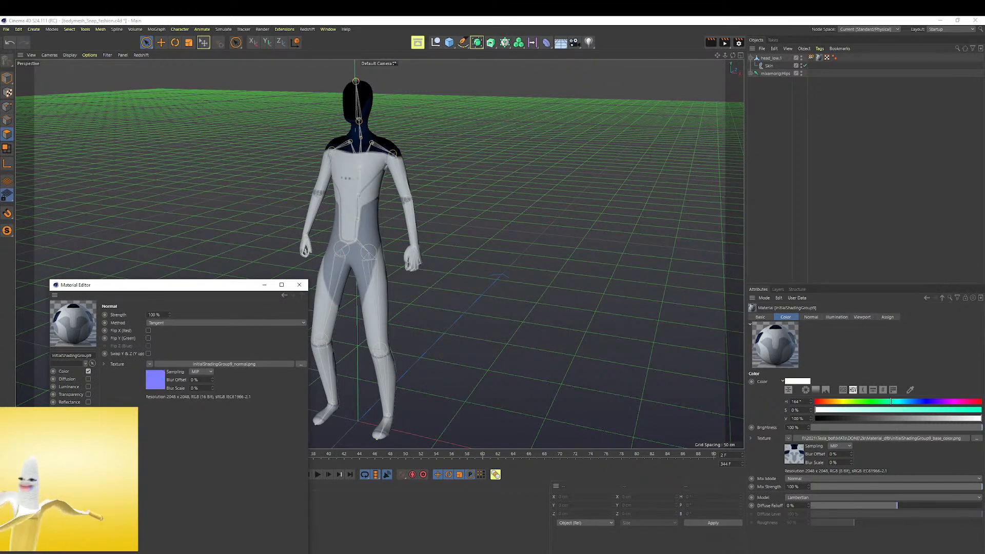
Set the material's viewport Texture Preview Size to No Scaling and check the chest lettering up close
{"action": "left_click", "coordinate": [67, 464]}
{"action": "left_click", "coordinate": [181, 321]}
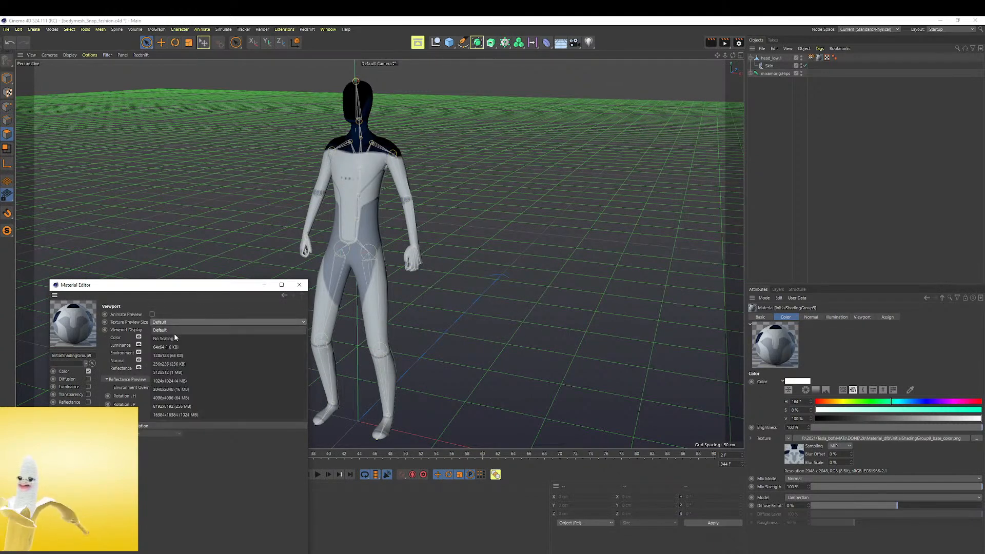
{"action": "left_click", "coordinate": [173, 338]}
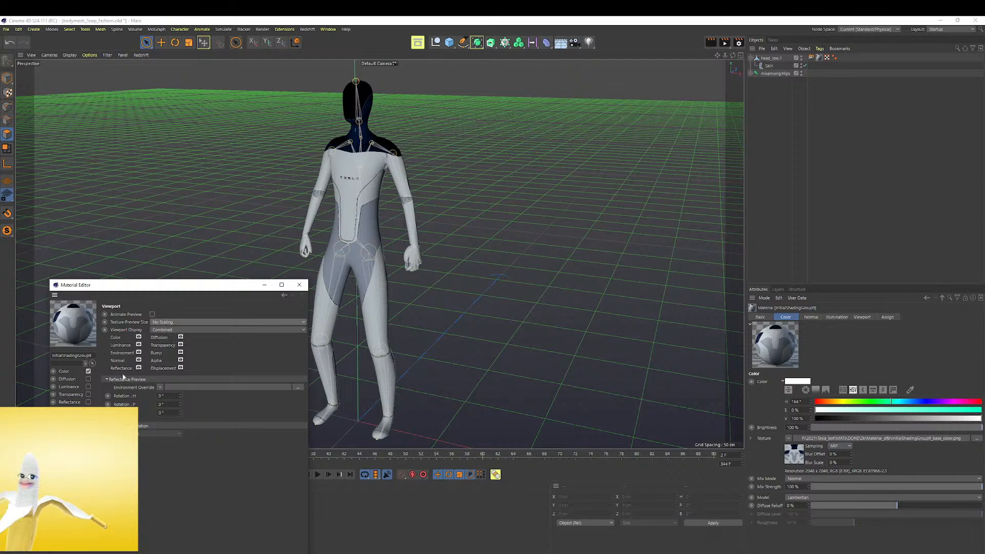
{"action": "scroll", "coordinate": [374, 194], "scroll_direction": "up", "scroll_amount": 5}
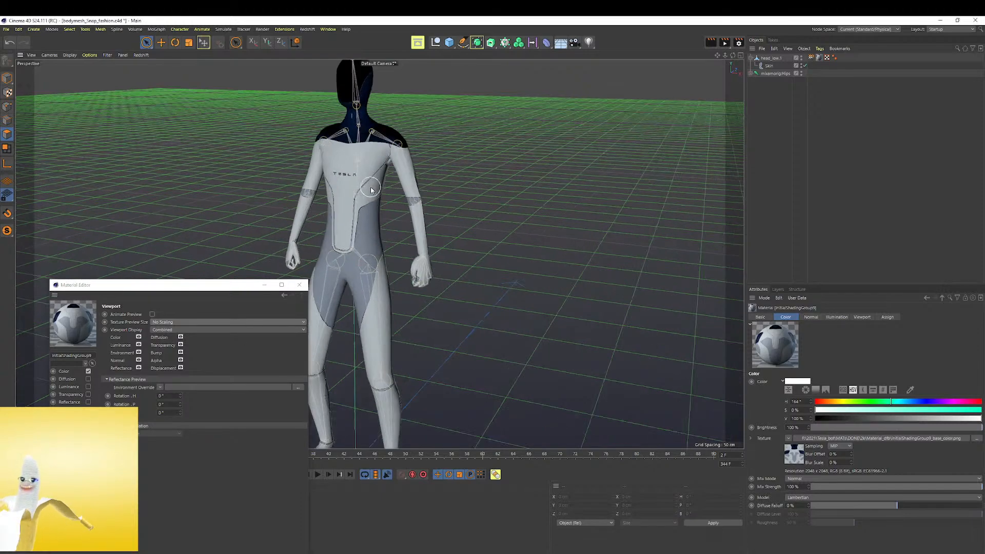
{"action": "left_click_drag", "start_coordinate": [403, 225], "coordinate": [388, 247], "text": "alt"}
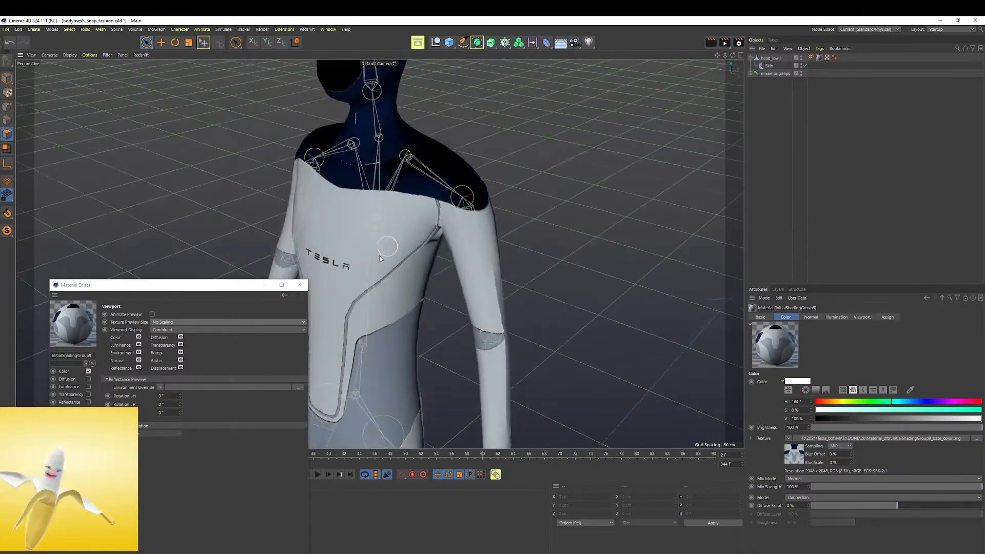
Enable the material's Reflectance channel, try GGX, then set the specular layer type to Phong with a roughness of about 13%
{"action": "left_click", "coordinate": [88, 402]}
{"action": "left_click", "coordinate": [177, 427]}
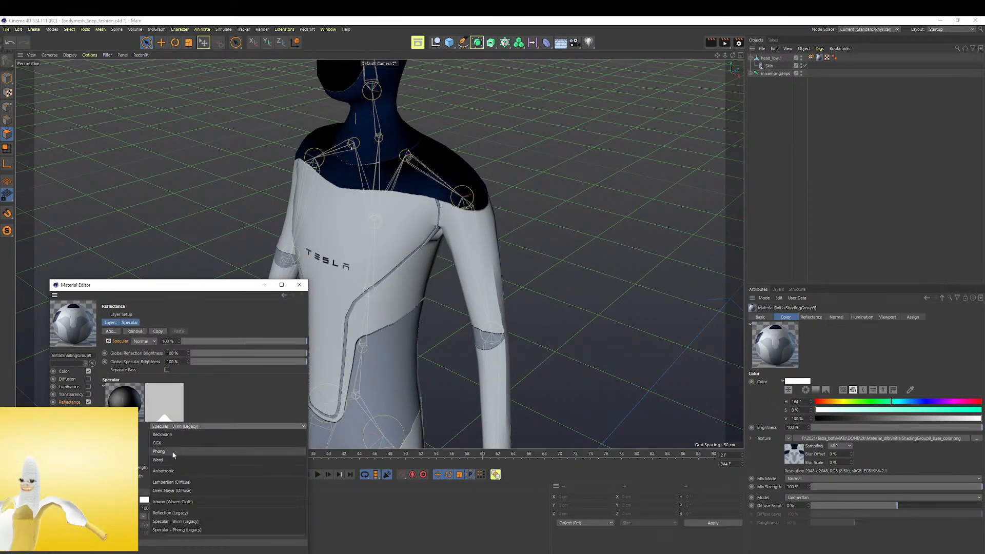
{"action": "left_click", "coordinate": [180, 443]}
{"action": "left_click", "coordinate": [174, 426]}
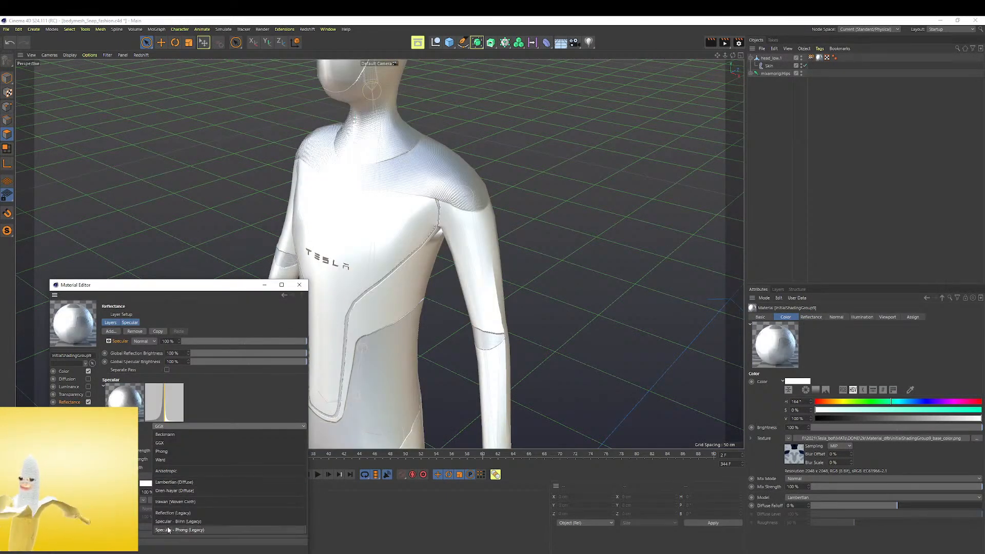
{"action": "left_click", "coordinate": [166, 451]}
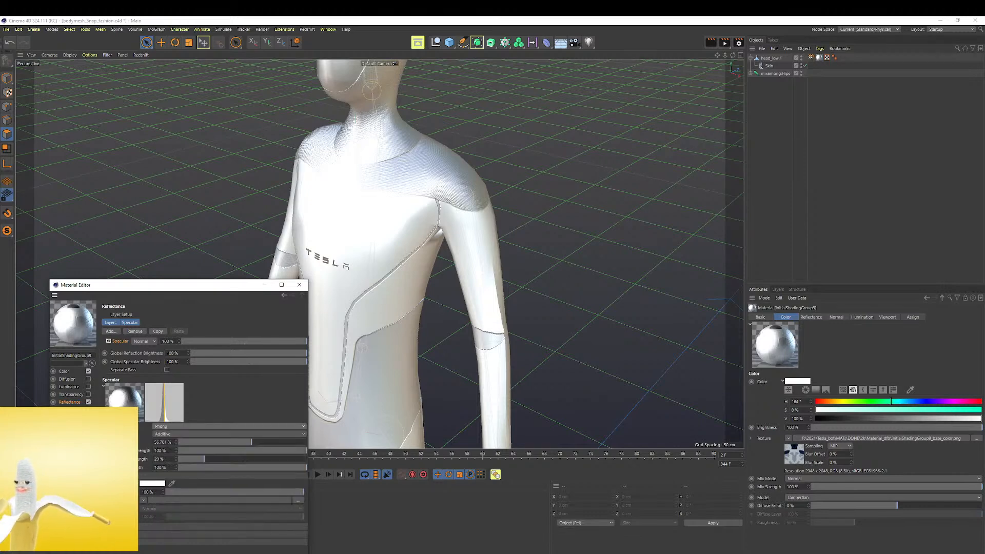
{"action": "left_click", "coordinate": [210, 444]}
{"action": "left_click_drag", "start_coordinate": [209, 446], "coordinate": [195, 448]}
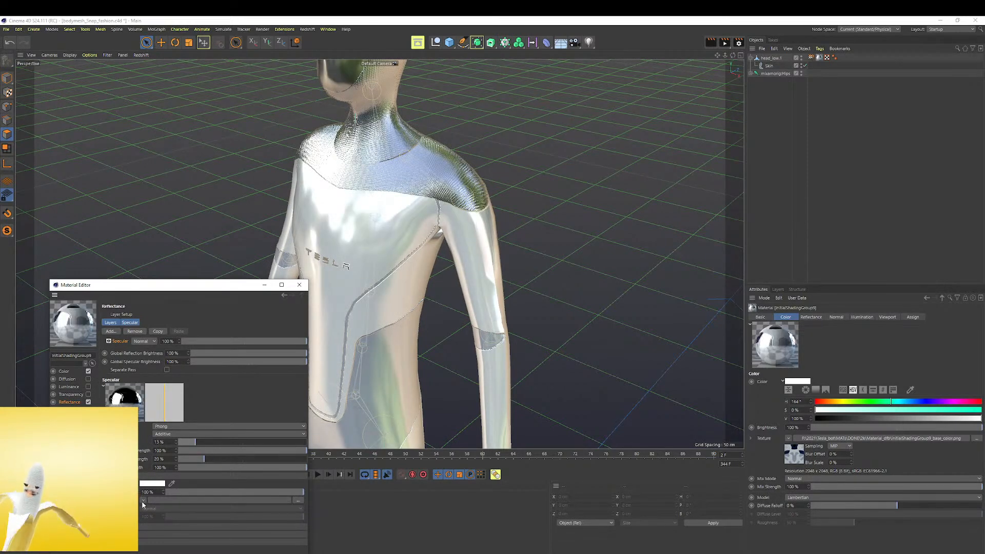
Load initialShadingGroup9_roughness.png as the specular layer's roughness texture, copying the image to the project location
{"action": "left_click", "coordinate": [104, 441]}
{"action": "left_click", "coordinate": [157, 450]}
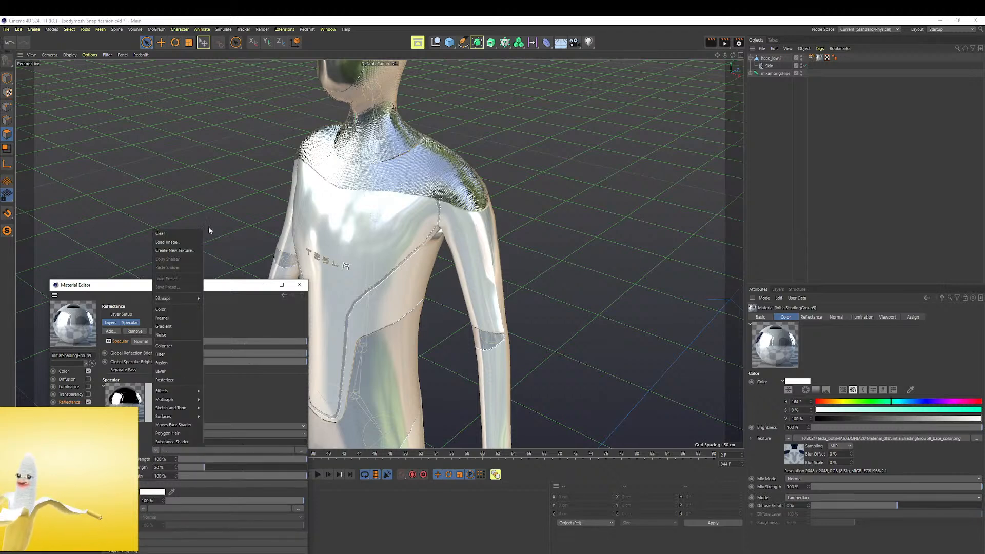
{"action": "left_click", "coordinate": [193, 244]}
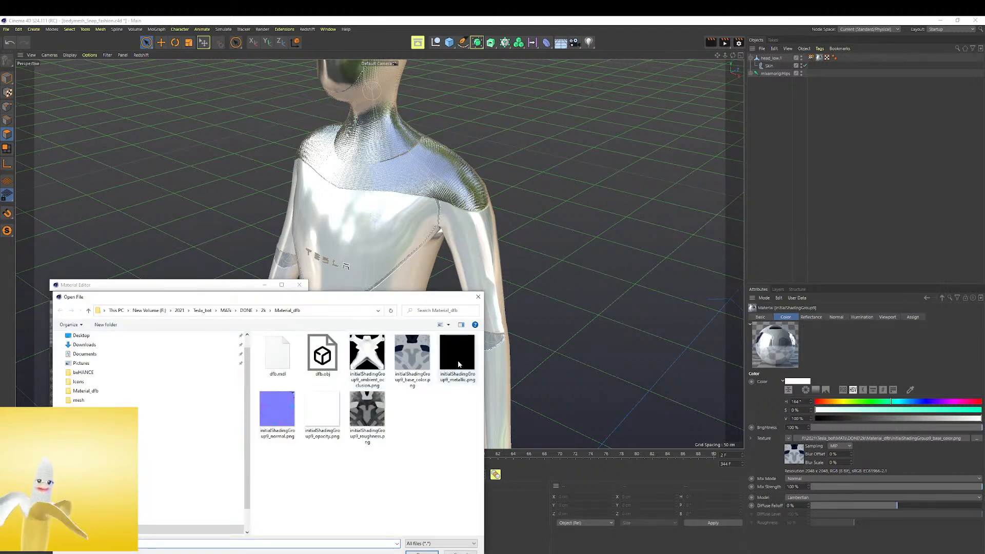
{"action": "left_click", "coordinate": [367, 414]}
{"action": "left_click", "coordinate": [421, 553]}
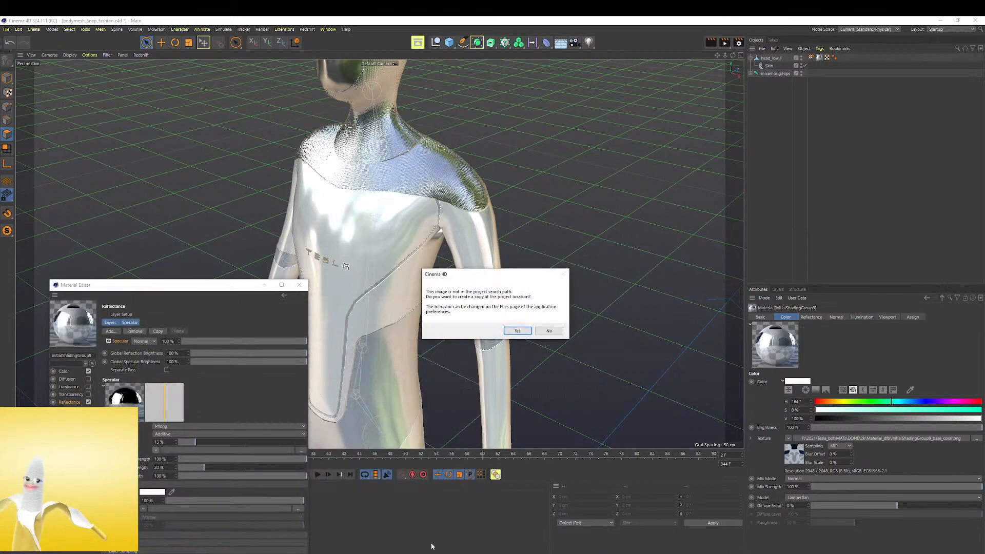
{"action": "left_click", "coordinate": [517, 331]}
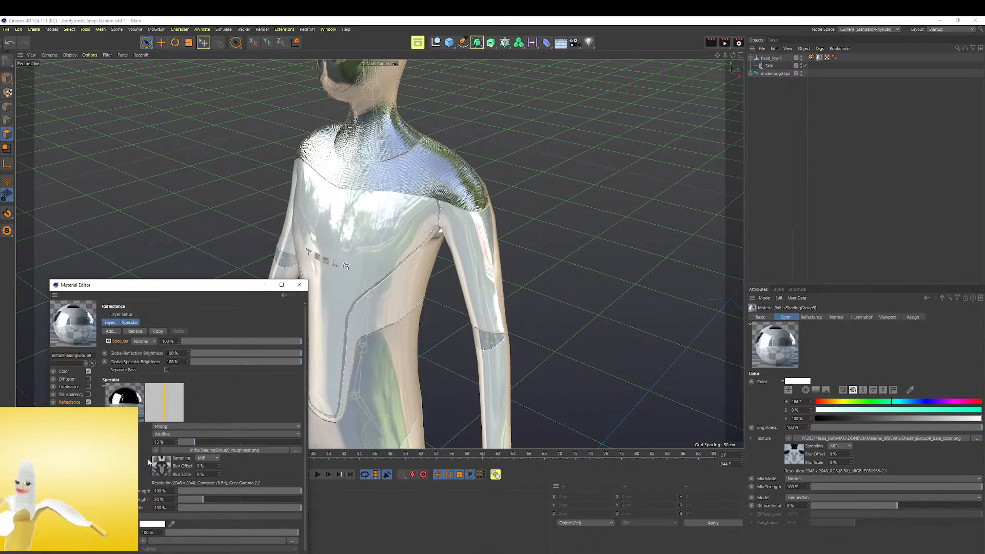
Raise the specular layer's roughness to 100% and check the reflections on the robot
{"action": "left_click_drag", "start_coordinate": [202, 444], "coordinate": [314, 431]}
{"action": "scroll", "coordinate": [375, 190], "scroll_direction": "up", "scroll_amount": 2}
{"action": "left_click_drag", "start_coordinate": [354, 199], "coordinate": [471, 182], "text": "alt"}
{"action": "scroll", "coordinate": [470, 179], "scroll_direction": "down", "scroll_amount": 5}
{"action": "left_click_drag", "start_coordinate": [367, 199], "coordinate": [413, 186], "text": "alt"}
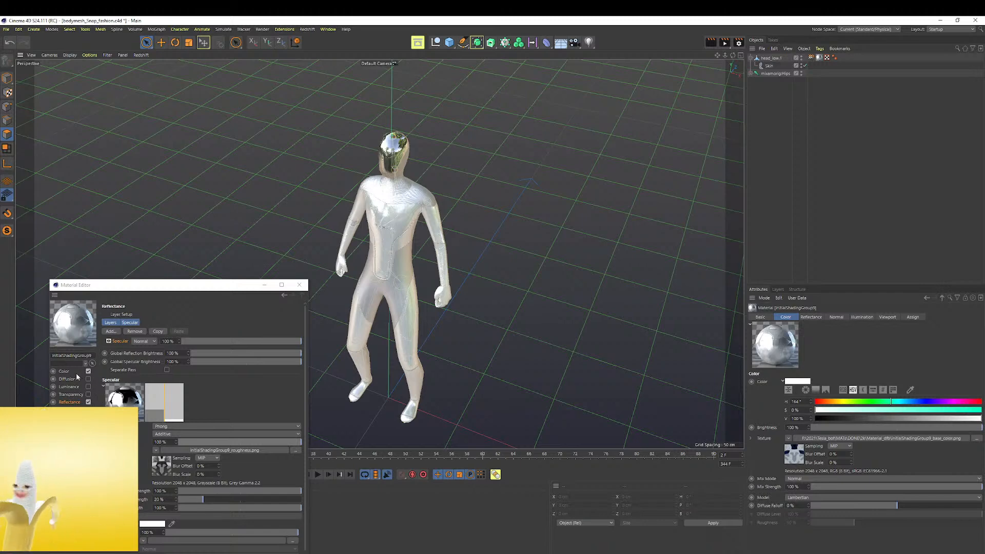
Set the Reflectance channel's Global Reflection Brightness and Global Specular Brightness to 1%
{"action": "left_click_drag", "start_coordinate": [218, 355], "coordinate": [192, 363]}
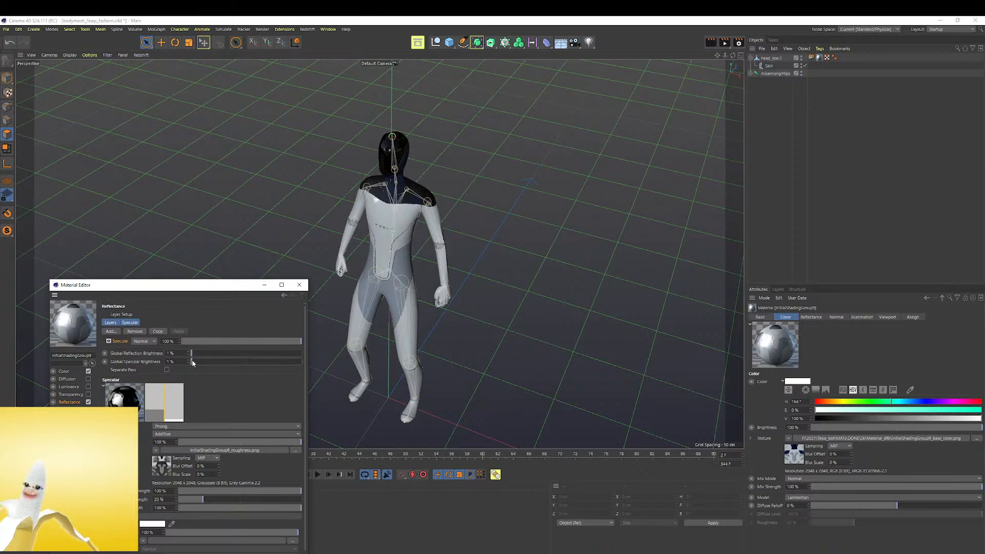
{"action": "scroll", "coordinate": [391, 156], "scroll_direction": "up", "scroll_amount": 5}
{"action": "mouse_move", "coordinate": [416, 186]}
{"action": "left_mouse_down", "text": "alt"}
{"action": "mouse_move", "coordinate": [343, 149]}
{"action": "mouse_move", "coordinate": [453, 158]}
{"action": "mouse_move", "coordinate": [434, 173]}
{"action": "mouse_move", "coordinate": [330, 176]}
{"action": "mouse_move", "coordinate": [307, 154]}
{"action": "mouse_move", "coordinate": [405, 117]}
{"action": "mouse_move", "coordinate": [448, 188]}
{"action": "mouse_move", "coordinate": [425, 197]}
{"action": "left_mouse_up", "text": "alt"}
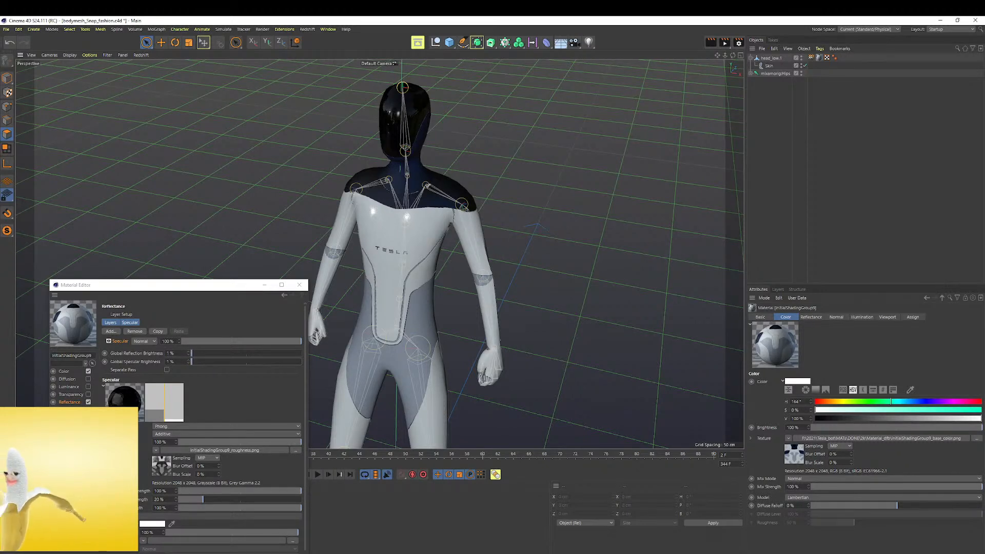
{"action": "scroll", "coordinate": [202, 421], "scroll_direction": "down", "scroll_amount": 1}
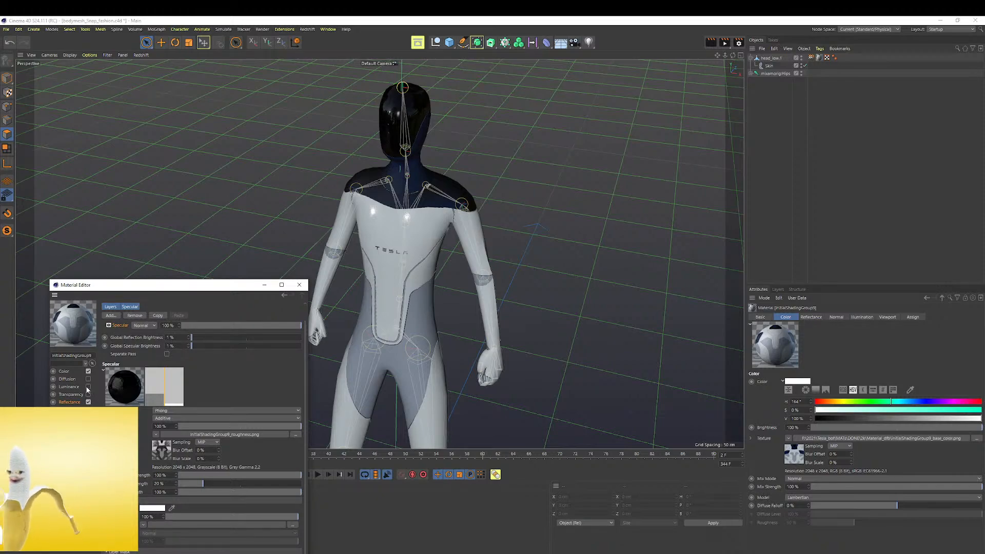
{"action": "left_click_drag", "start_coordinate": [528, 201], "coordinate": [359, 241], "text": "alt"}
Export the animated robot as a glTF file in GLB (Binary) format, named texture_test_fff, to the mesh folder
{"action": "left_click", "coordinate": [7, 29]}
{"action": "mouse_move", "coordinate": [31, 191]}
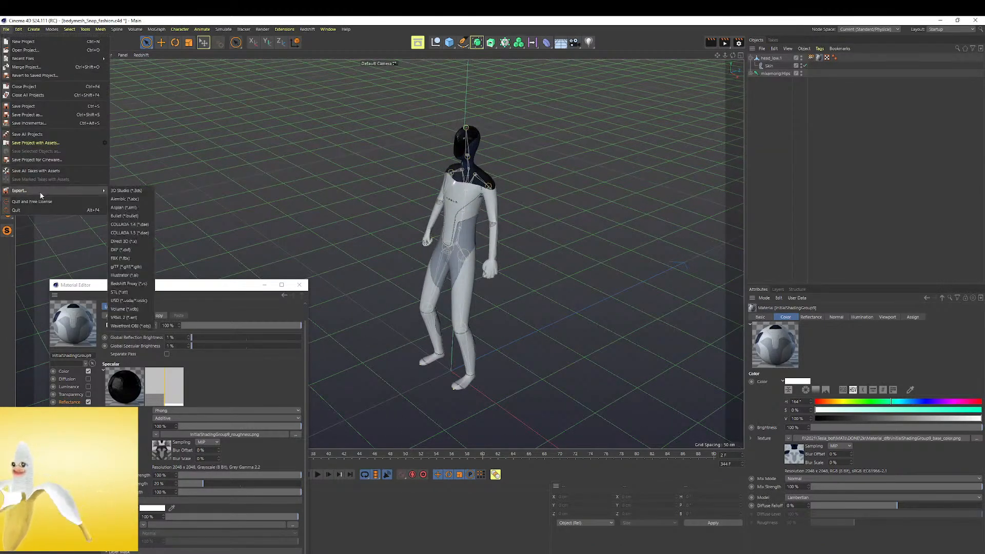
{"action": "left_click", "coordinate": [129, 268]}
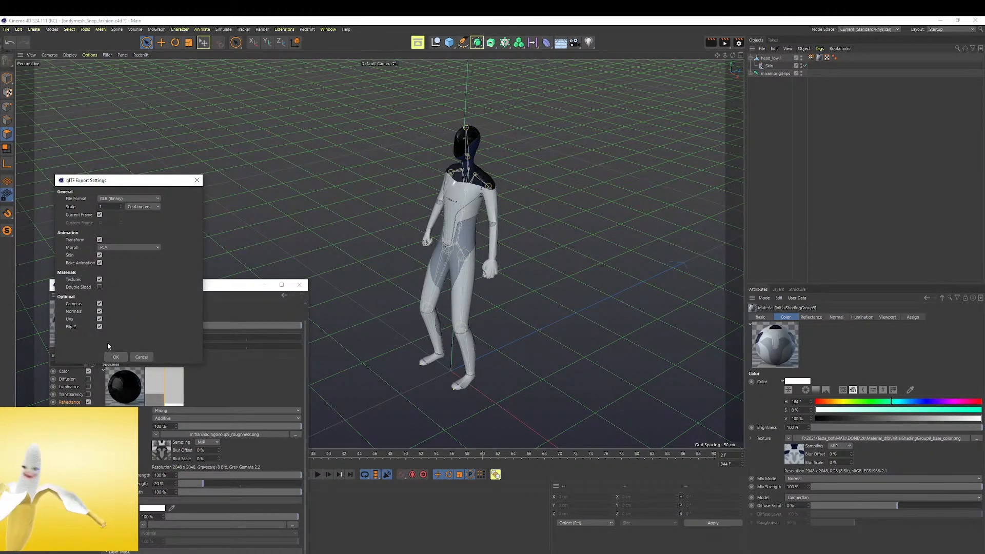
{"action": "left_click", "coordinate": [116, 357]}
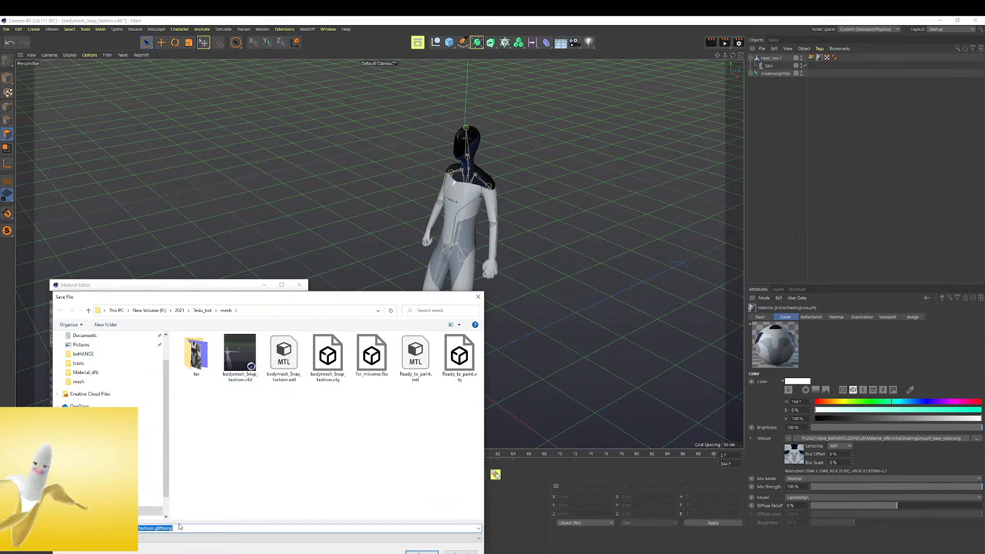
{"action": "key", "text": "BackSpace"}
{"action": "key", "text": "BackSpace"}
{"action": "type", "text": "texture_test"}
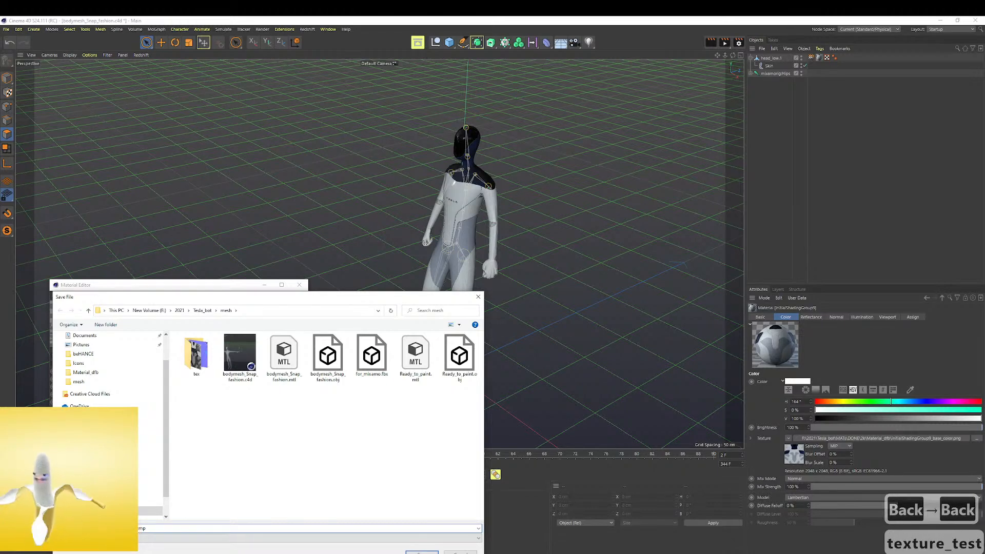
{"action": "type", "text": "_fff"}
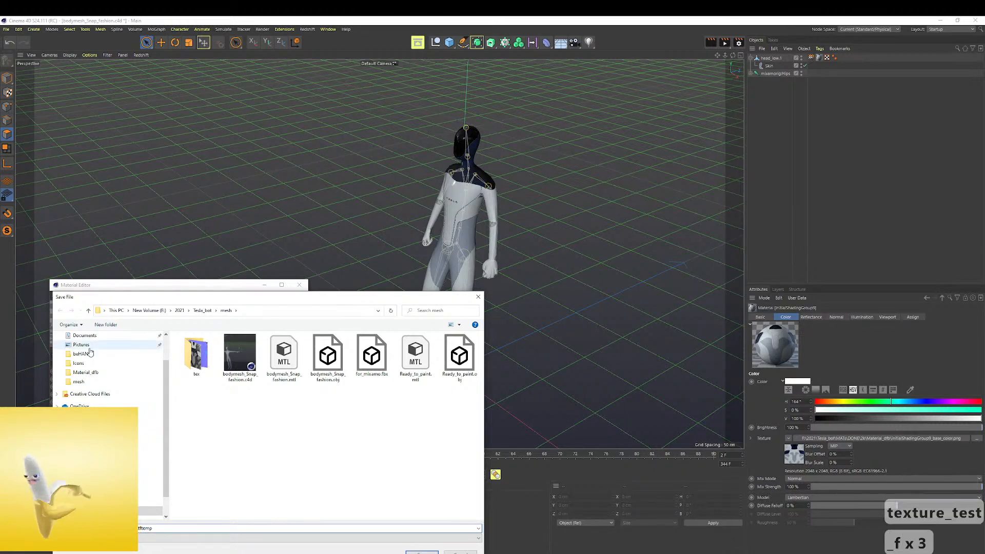
{"action": "left_click", "coordinate": [420, 553]}
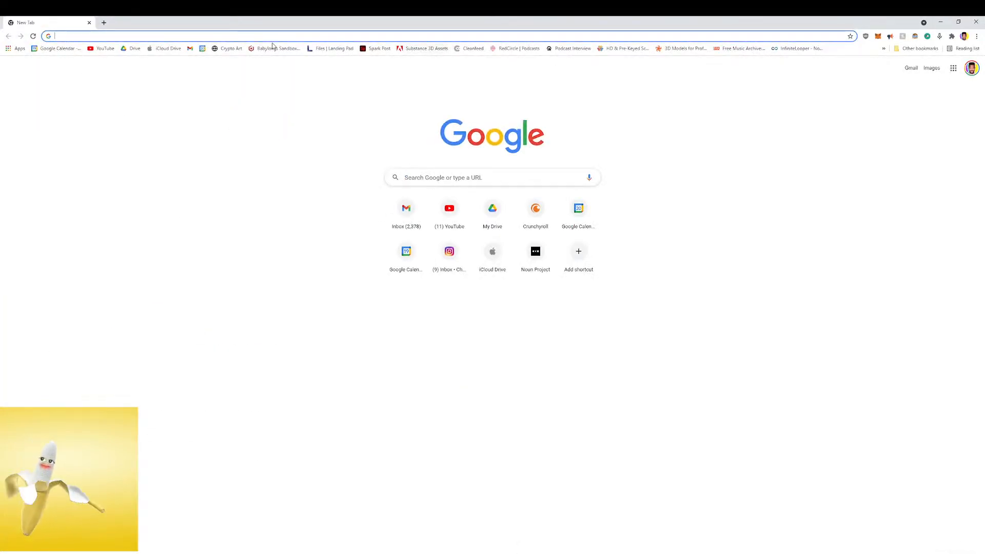
Load texture_test_fff.glb into the Babylon.js Sandbox in the browser and examine the robot's textures and animation from several angles
{"action": "left_click", "coordinate": [276, 49]}
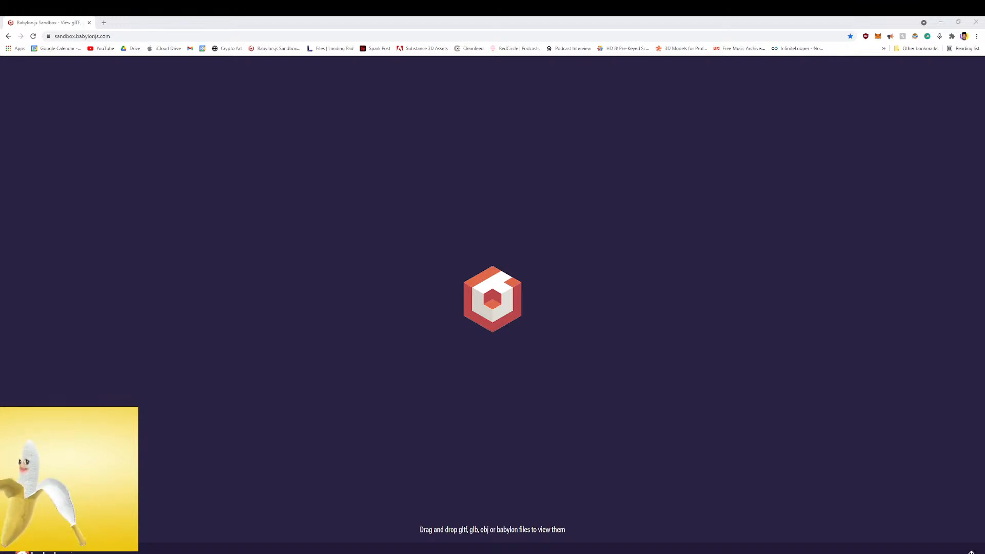
{"action": "left_click_drag", "start_coordinate": [0, 257], "coordinate": [362, 263]}
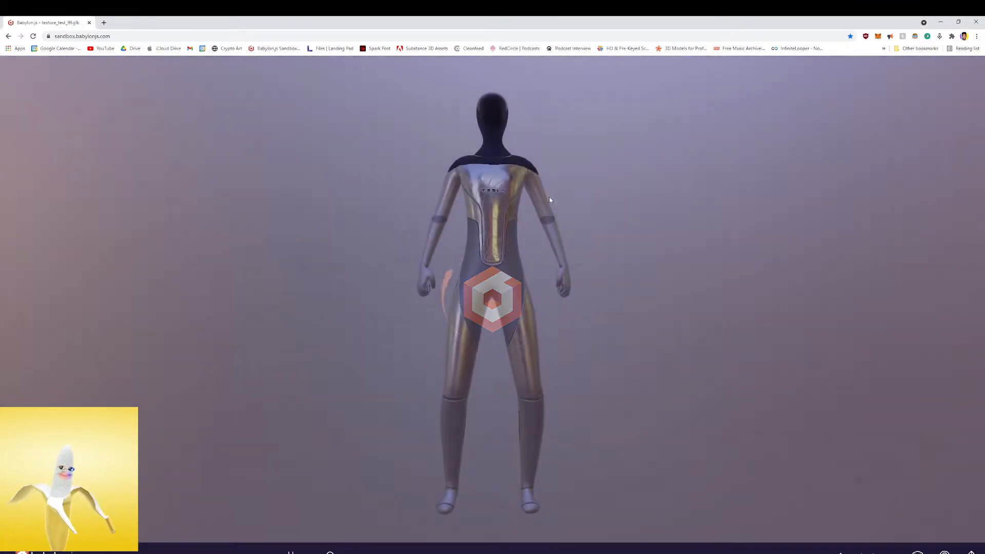
{"action": "left_click_drag", "start_coordinate": [576, 193], "coordinate": [608, 202]}
{"action": "left_click_drag", "start_coordinate": [565, 214], "coordinate": [611, 208]}
{"action": "scroll", "coordinate": [414, 251], "scroll_direction": "up", "scroll_amount": 4}
{"action": "left_click_drag", "start_coordinate": [412, 251], "coordinate": [493, 322]}
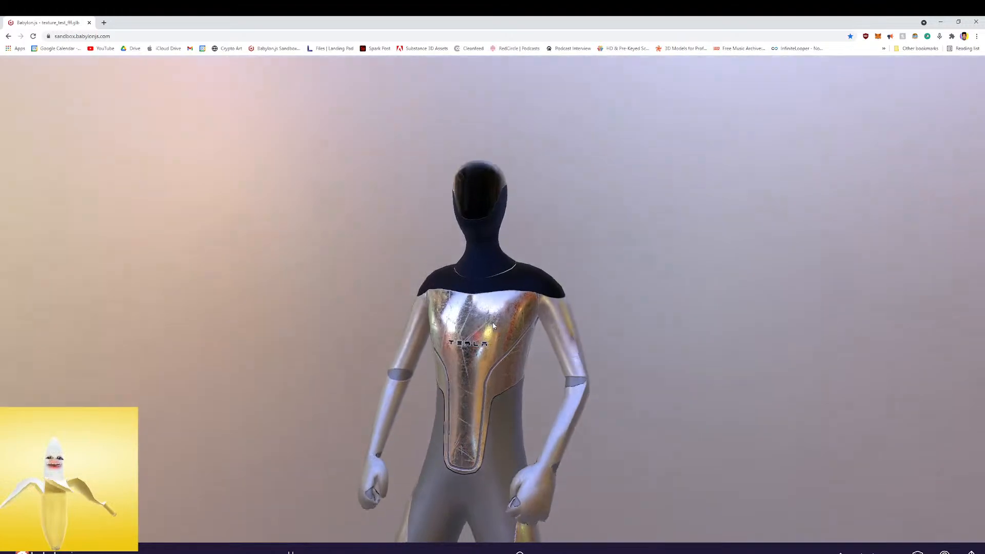
{"action": "left_click_drag", "start_coordinate": [478, 241], "coordinate": [474, 215]}
{"action": "right_click_drag", "start_coordinate": [474, 213], "coordinate": [474, 248]}
{"action": "left_click_drag", "start_coordinate": [525, 273], "coordinate": [455, 309]}
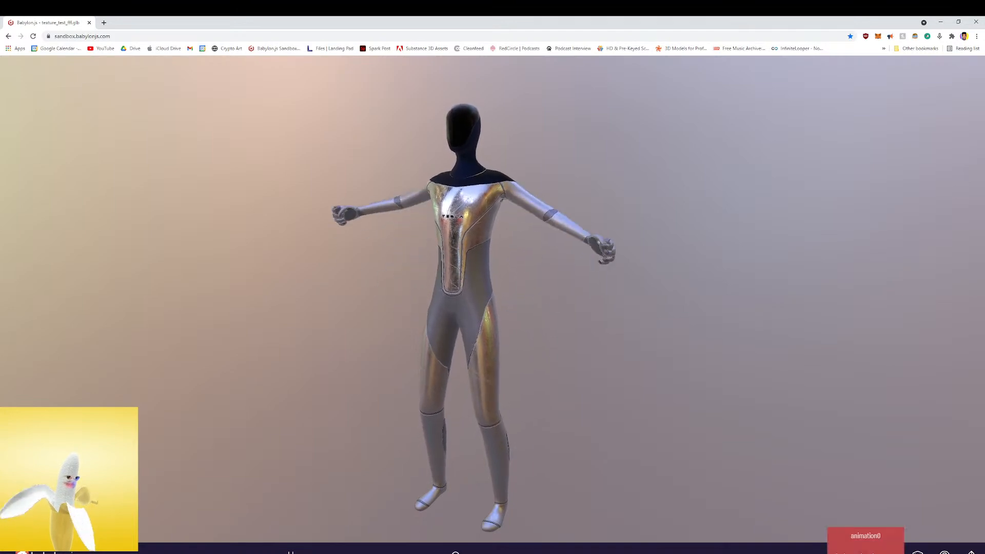
Change the sandbox environment to the grey studio lighting and examine the robot's reflections from the side and front
{"action": "left_click", "coordinate": [945, 552]}
{"action": "left_click", "coordinate": [963, 538]}
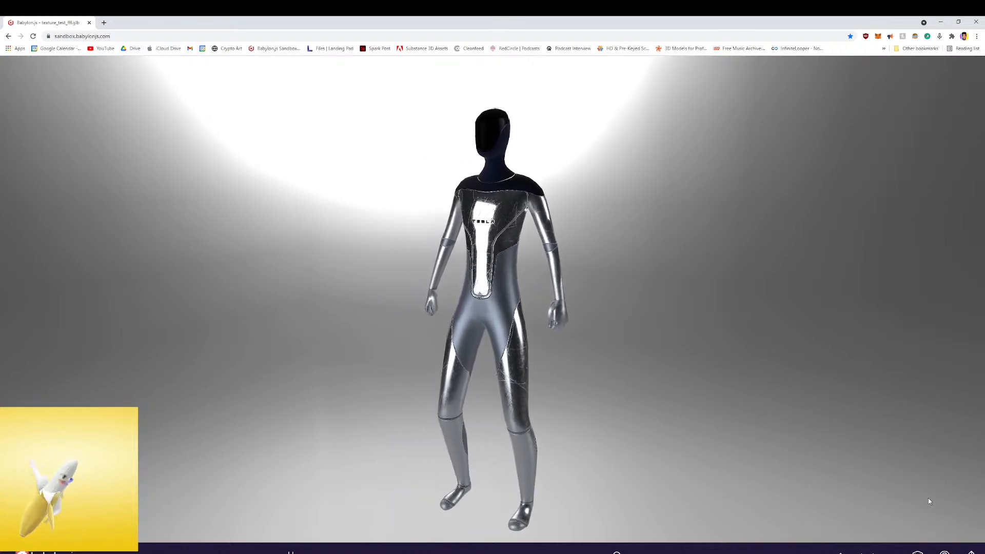
{"action": "left_click", "coordinate": [972, 551]}
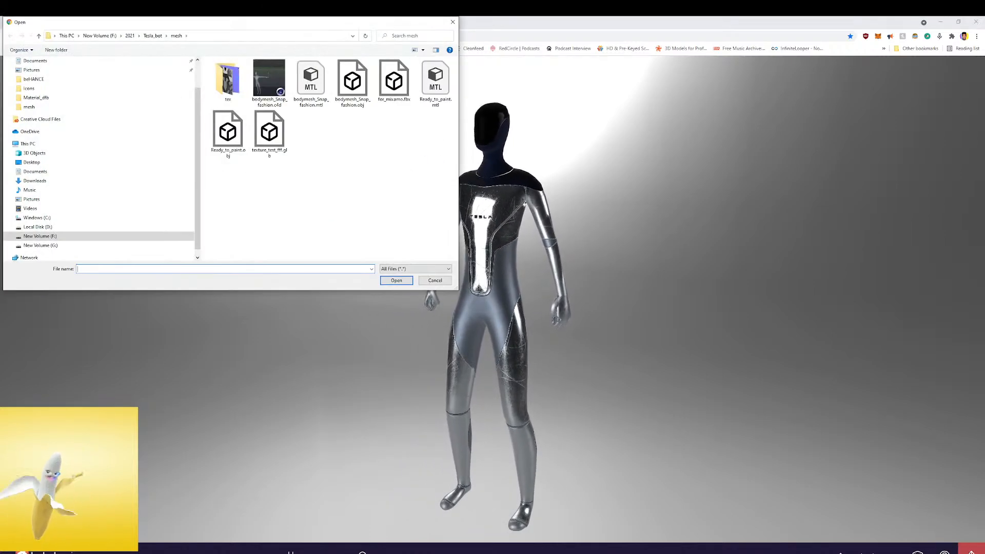
{"action": "left_click", "coordinate": [434, 280]}
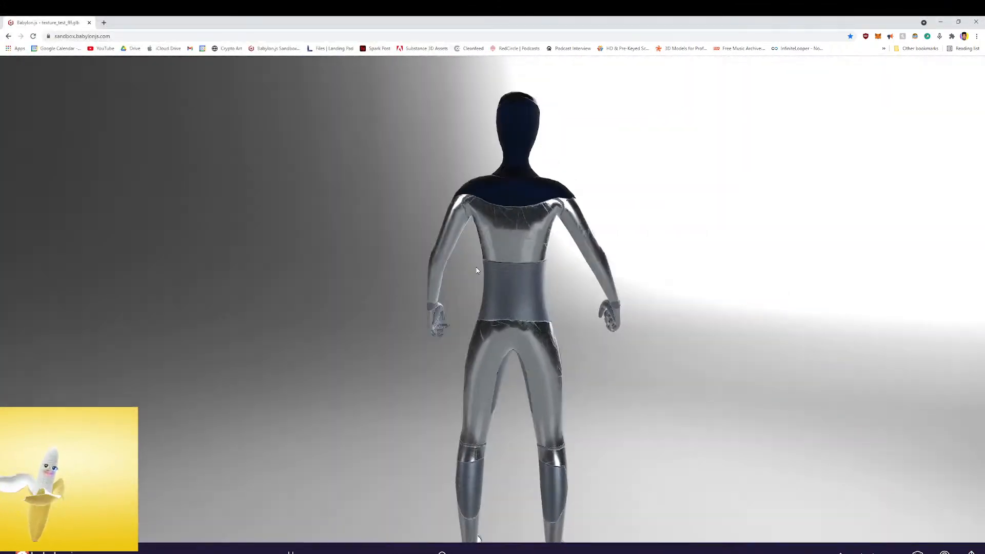
{"action": "left_click_drag", "start_coordinate": [478, 271], "coordinate": [565, 273]}
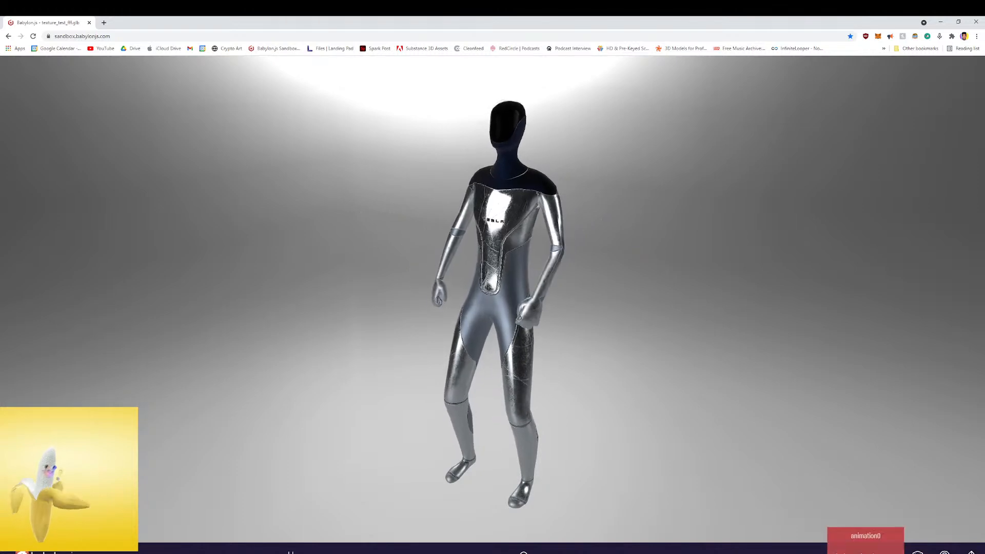
Show the scene statistics in the Inspector, shrink the browser window, and examine the robot's scratched metal texture up close
{"action": "left_click", "coordinate": [918, 551]}
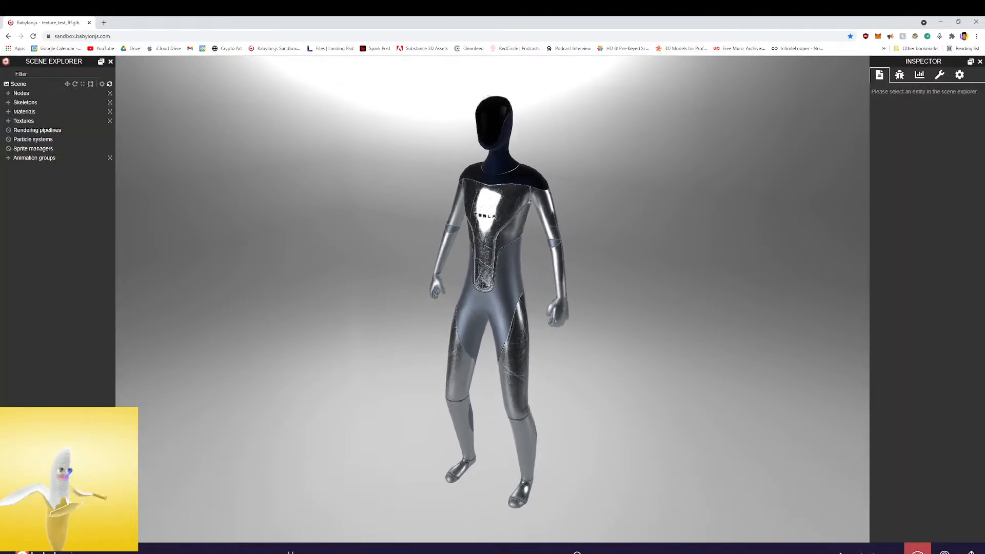
{"action": "left_click", "coordinate": [920, 75]}
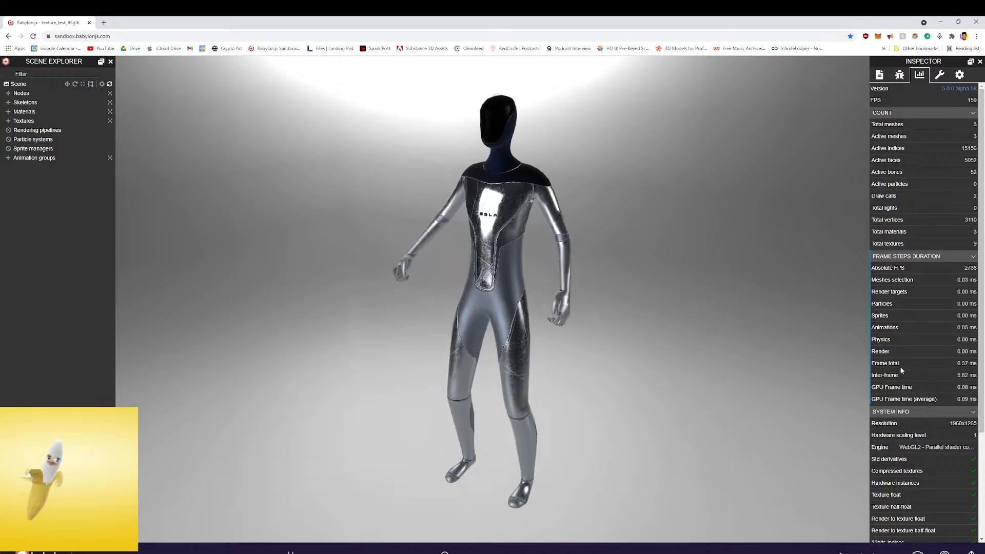
{"action": "left_click_drag", "start_coordinate": [601, 173], "coordinate": [640, 184]}
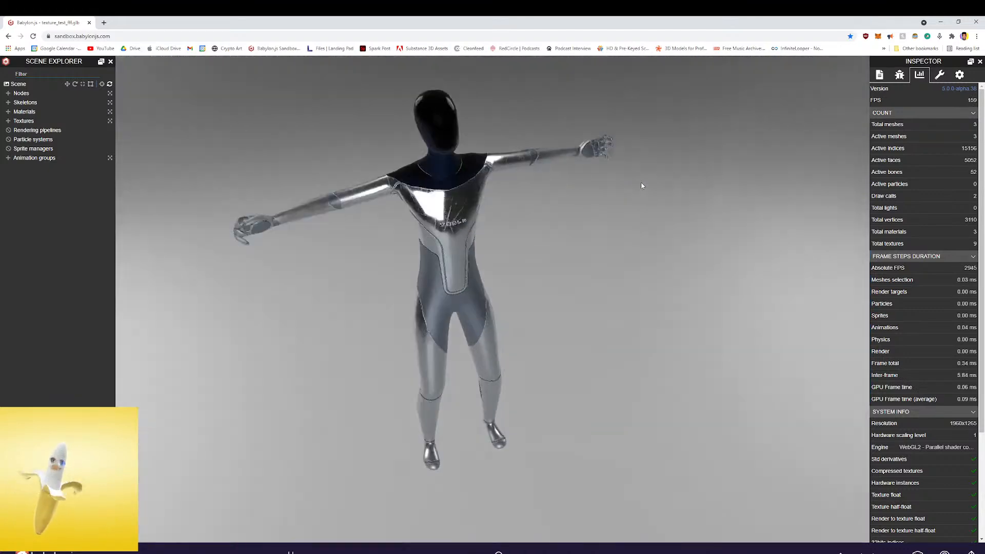
{"action": "left_click_drag", "start_coordinate": [515, 23], "coordinate": [427, 44]}
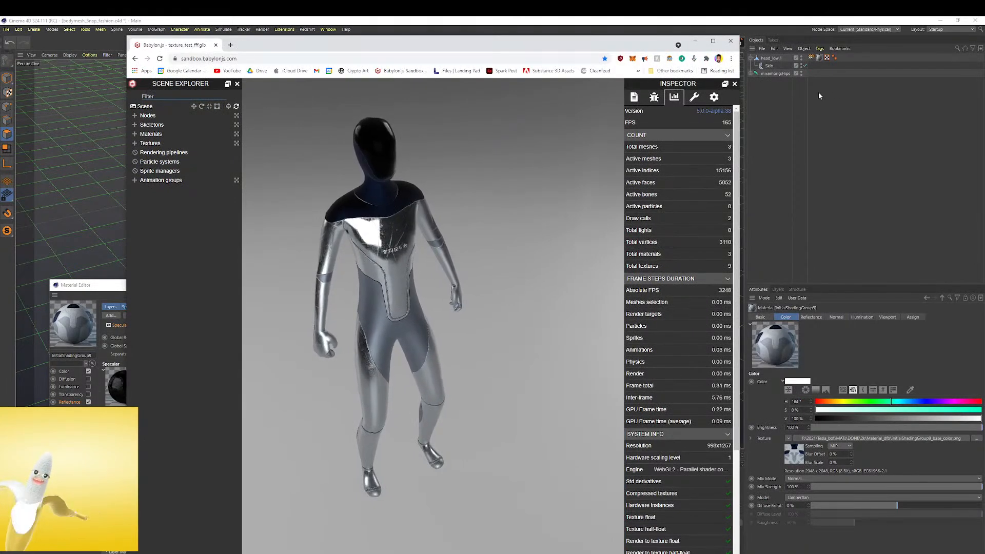
{"action": "left_click_drag", "start_coordinate": [595, 192], "coordinate": [412, 192]}
{"action": "scroll", "coordinate": [411, 192], "scroll_direction": "up", "scroll_amount": 4}
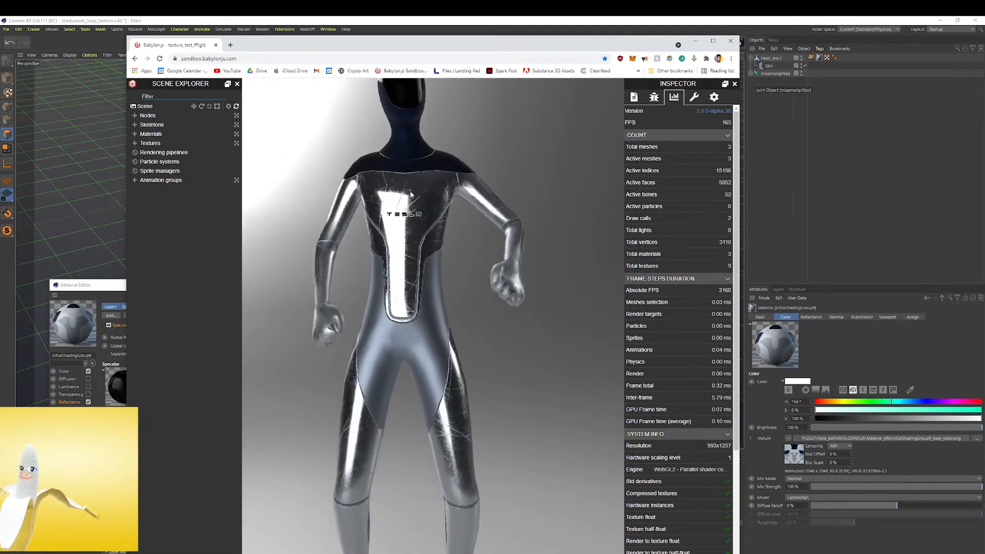
{"action": "left_click_drag", "start_coordinate": [481, 204], "coordinate": [437, 227]}
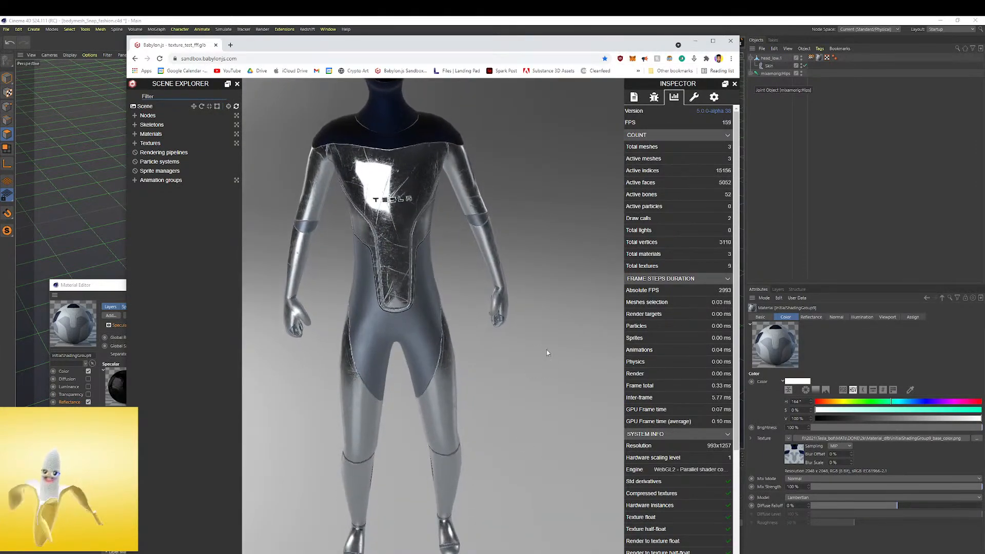
Minimise the browser and Cinema 4D, switch to Lens Studio, dismiss the update notice and open the Animated Object template
{"action": "left_click", "coordinate": [697, 44]}
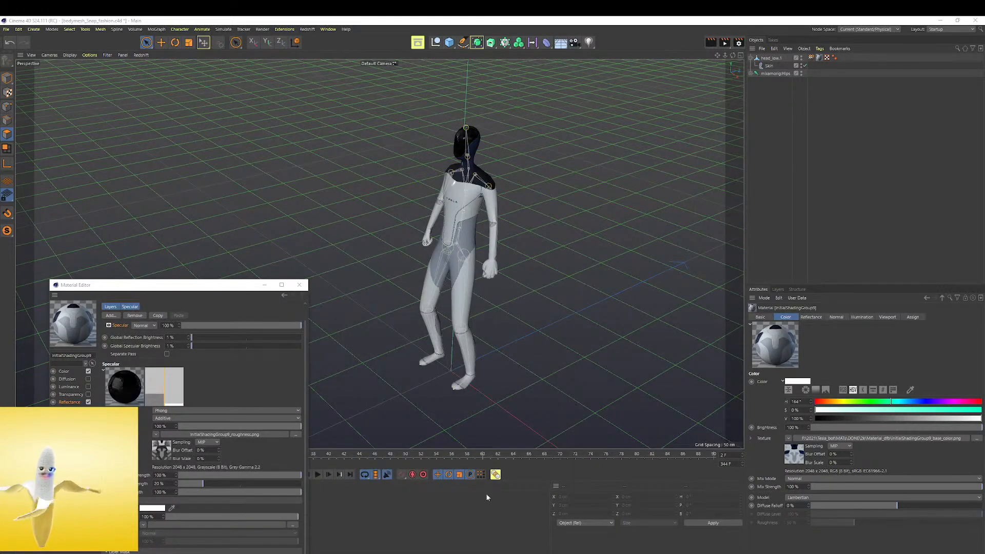
{"action": "left_click", "coordinate": [941, 21]}
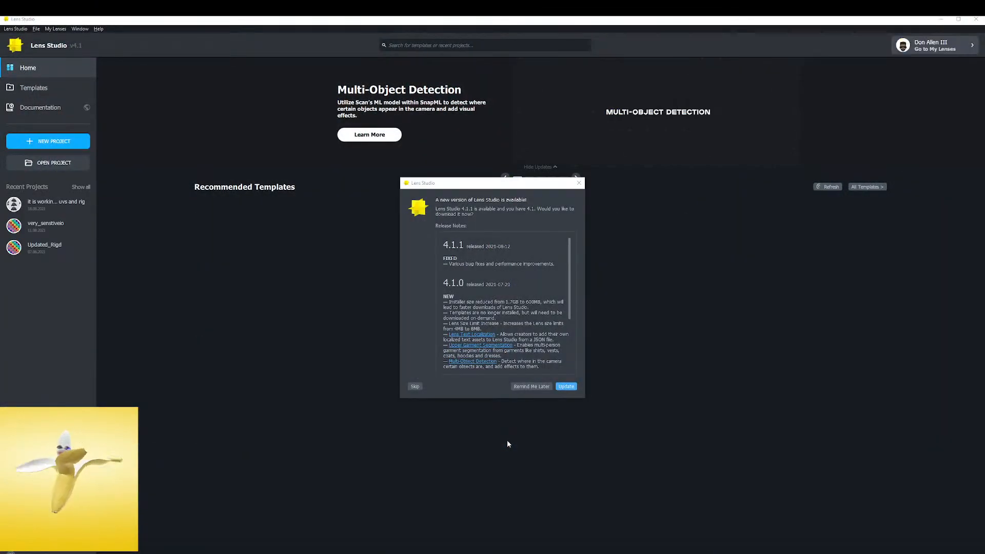
{"action": "left_click", "coordinate": [579, 182]}
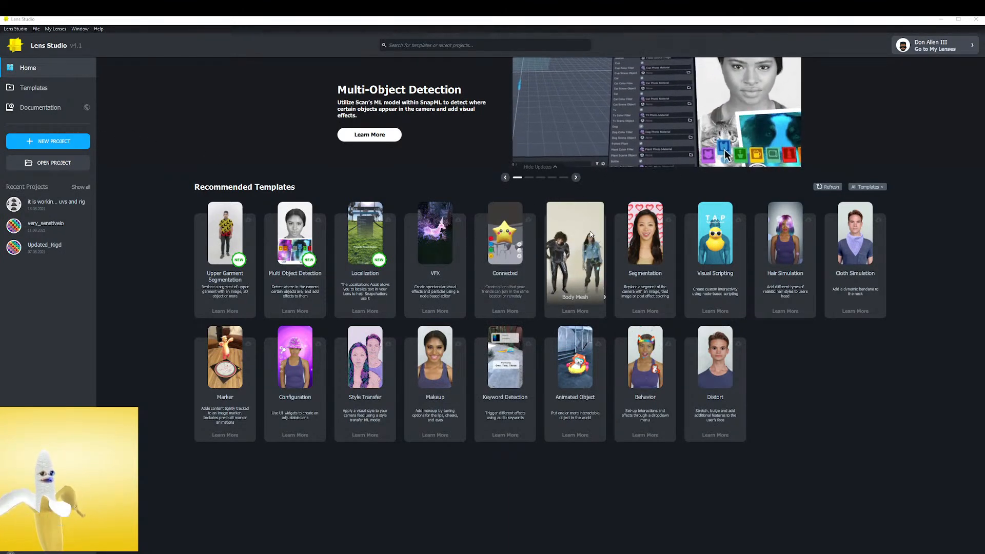
{"action": "left_click", "coordinate": [575, 374]}
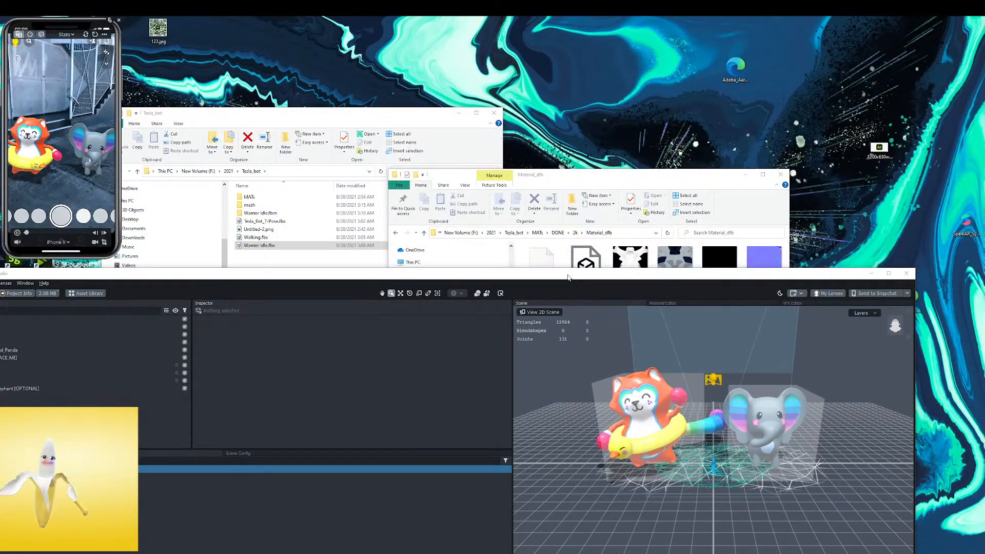
Maximise the Animated Object project window and move the phone preview over the empty area of the Resources list
{"action": "left_click_drag", "start_coordinate": [568, 275], "coordinate": [613, 187]}
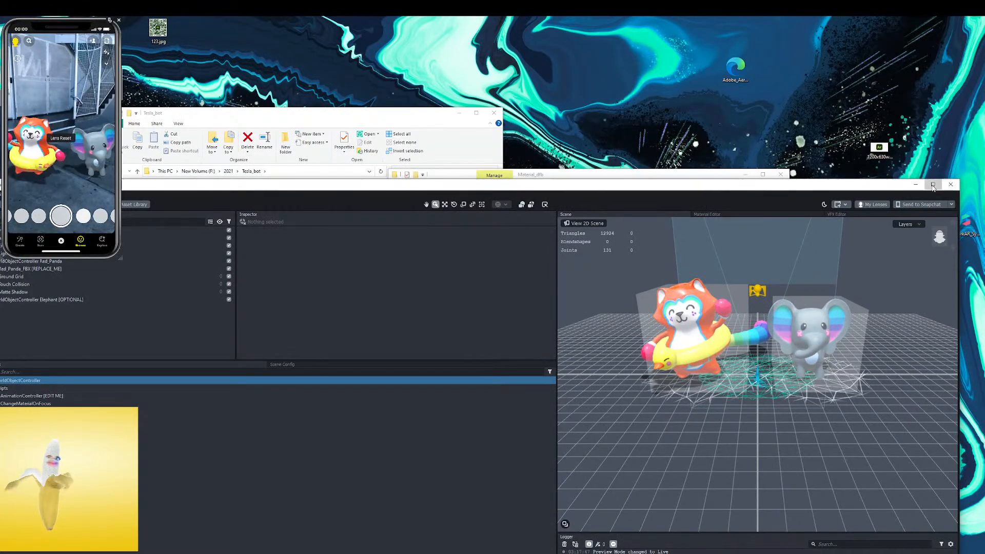
{"action": "double_click", "coordinate": [683, 186]}
{"action": "left_click_drag", "start_coordinate": [90, 29], "coordinate": [345, 175]}
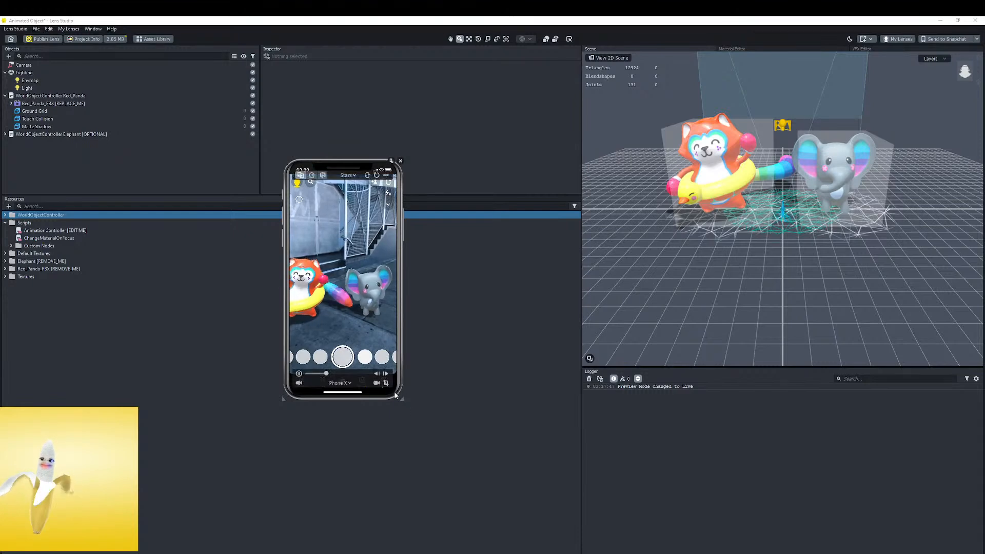
{"action": "left_click_drag", "start_coordinate": [339, 165], "coordinate": [517, 281]}
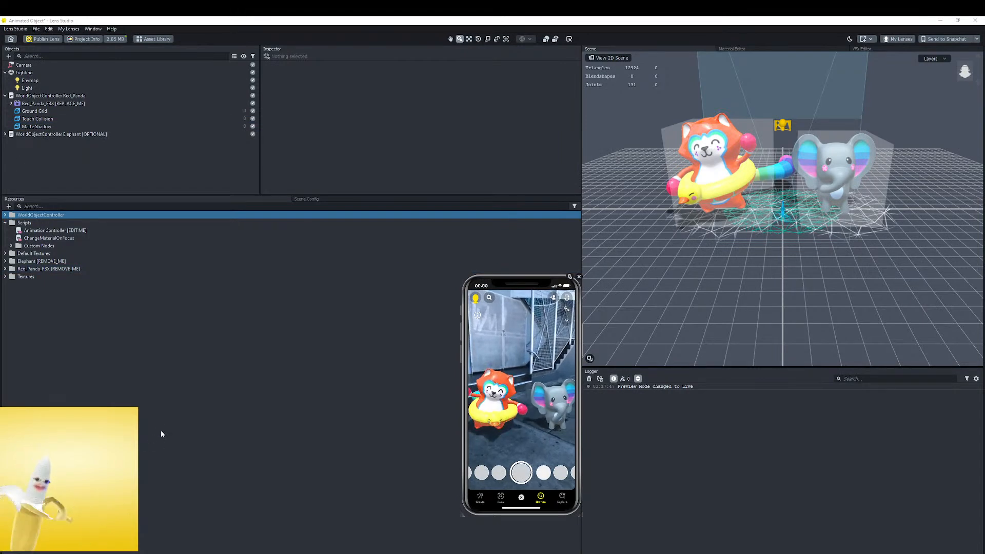
{"action": "left_click_drag", "start_coordinate": [513, 282], "coordinate": [494, 265]}
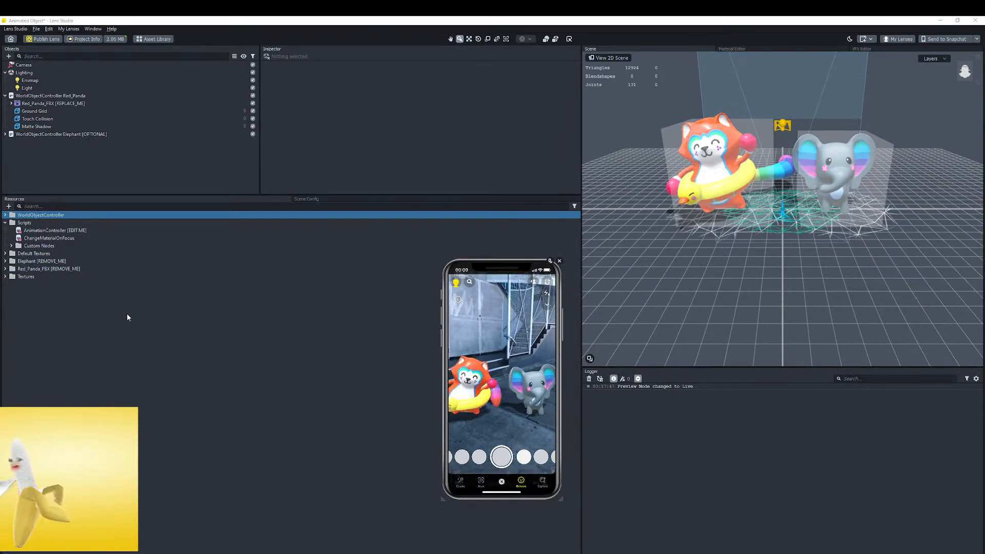
Import texture_test_fff.glb into the project resources with the default glTF import options and select its prefab
{"action": "left_click", "coordinate": [5, 215]}
{"action": "left_click_drag", "start_coordinate": [0, 355], "coordinate": [226, 368]}
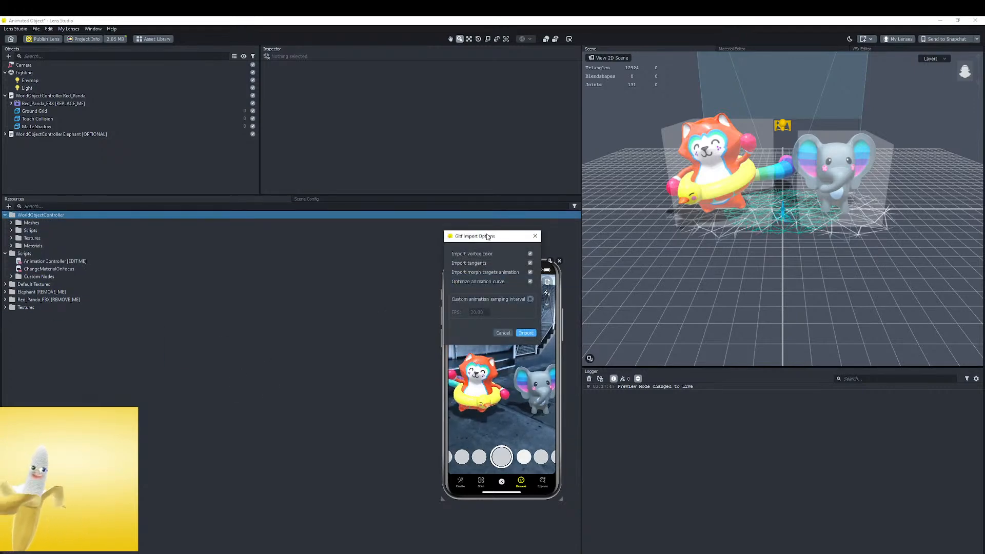
{"action": "left_click", "coordinate": [524, 333]}
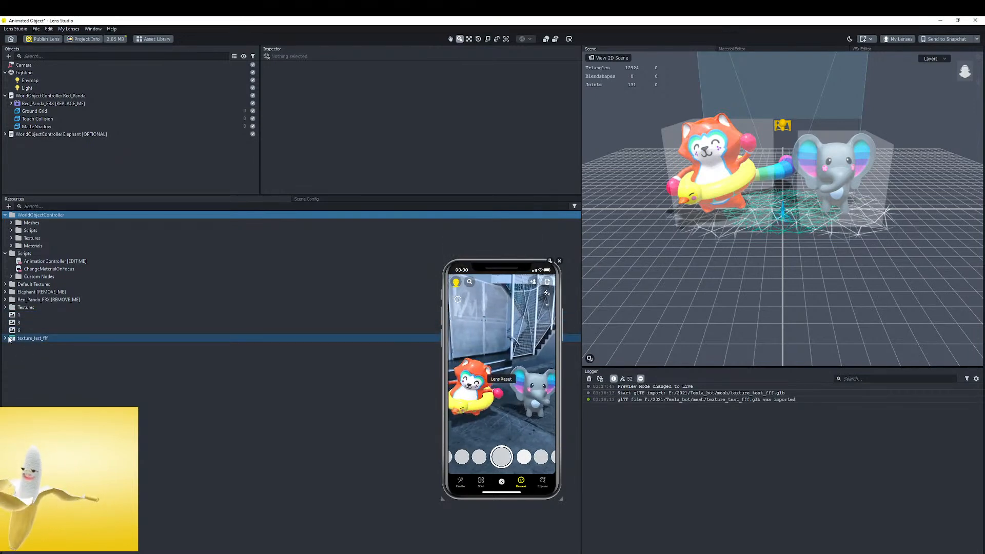
{"action": "left_click", "coordinate": [25, 370]}
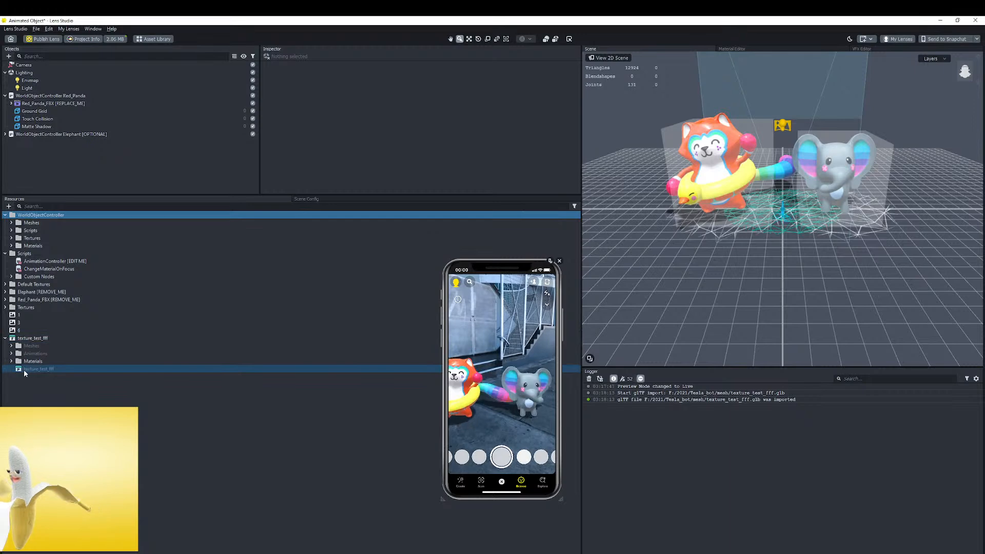
{"action": "left_click", "coordinate": [24, 369]}
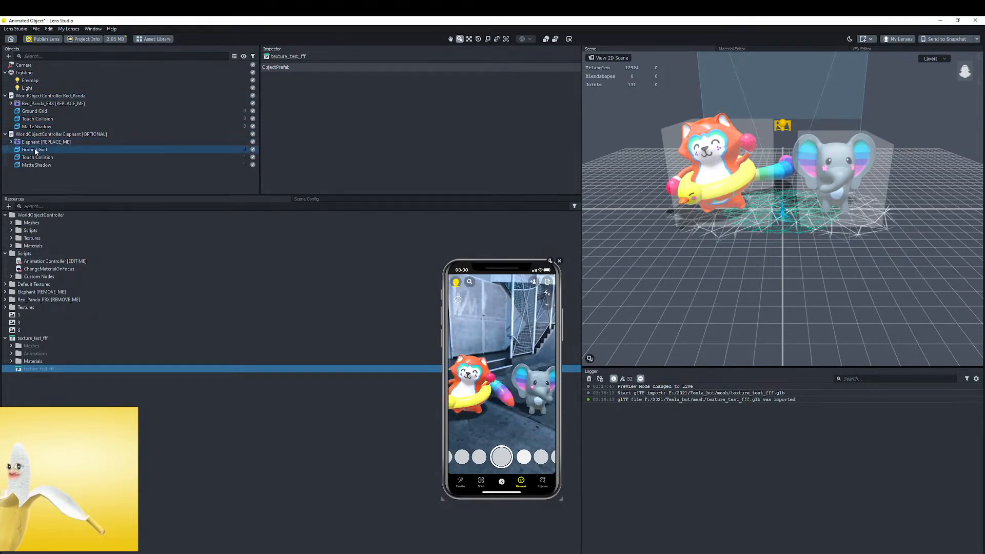
Disable the WorldObjectController Elephant [OPTIONAL] object so the elephant is hidden from the scene
{"action": "left_click", "coordinate": [39, 150]}
{"action": "left_click", "coordinate": [38, 157]}
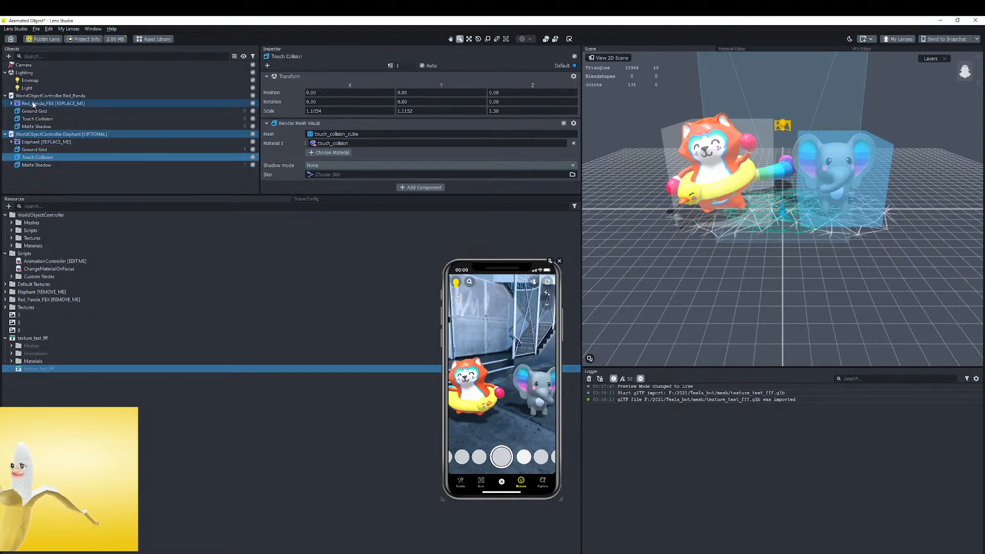
{"action": "left_click", "coordinate": [27, 134]}
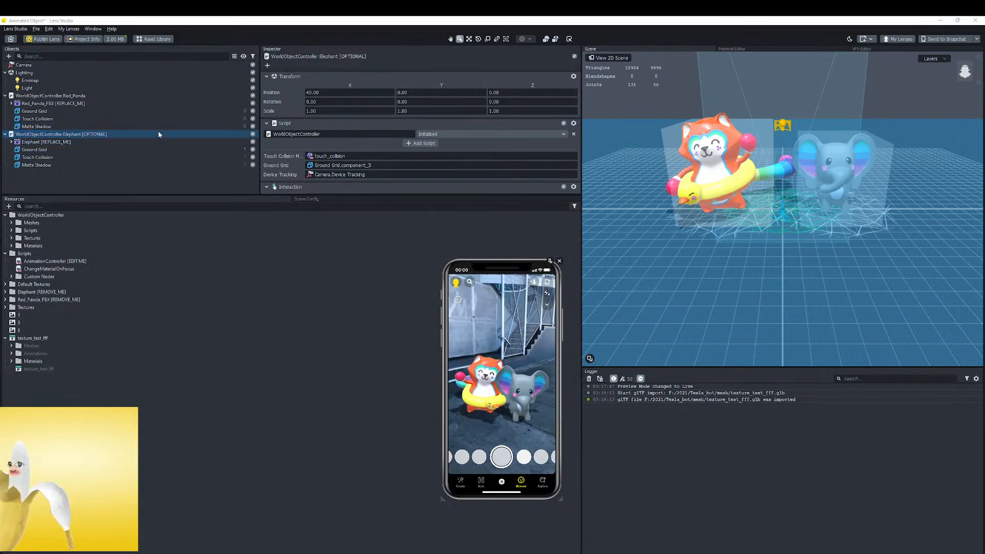
{"action": "left_click", "coordinate": [253, 134]}
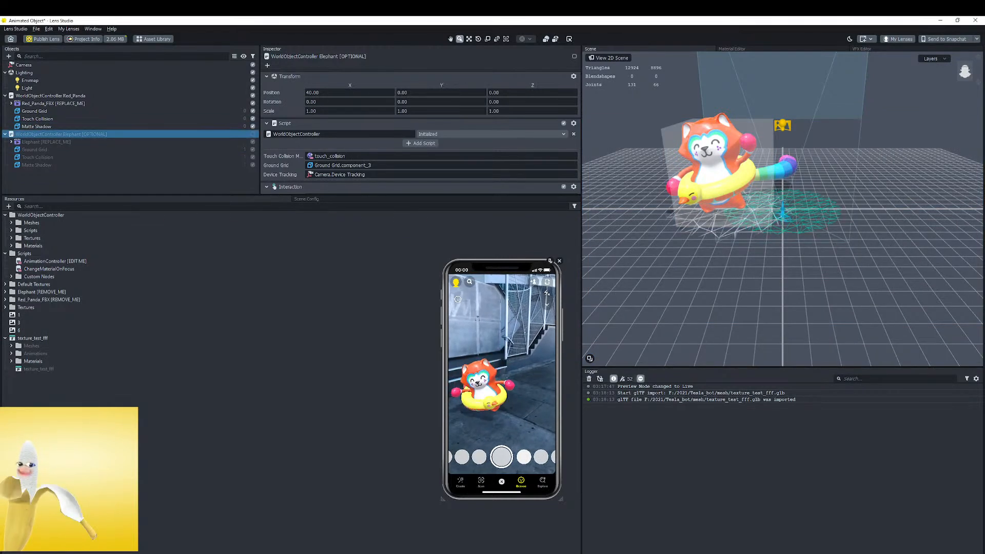
Place the texture_test_fff prefab under WorldObjectController Red_Panda, above the Red_Panda_FBX [REPLACE_ME] object
{"action": "left_click", "coordinate": [48, 103]}
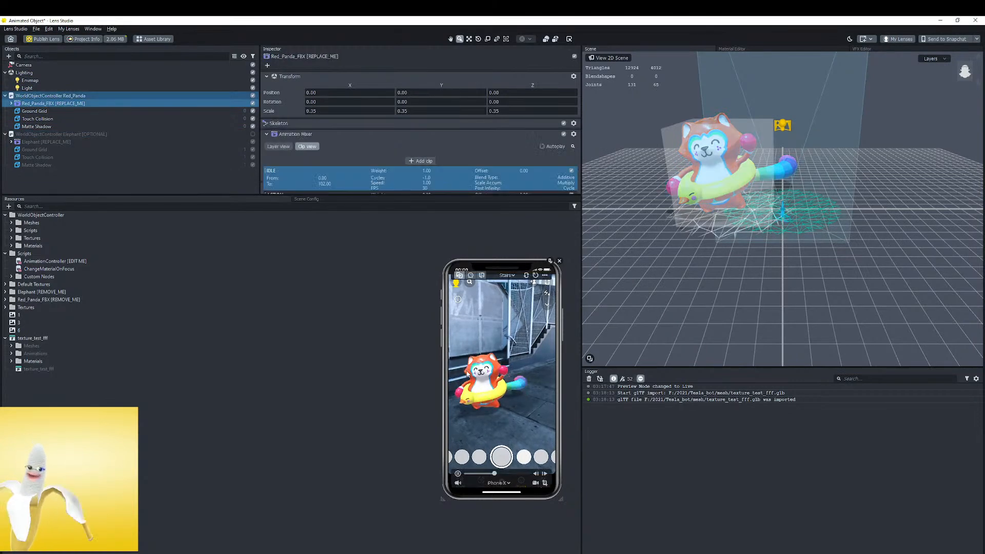
{"action": "left_click", "coordinate": [11, 104]}
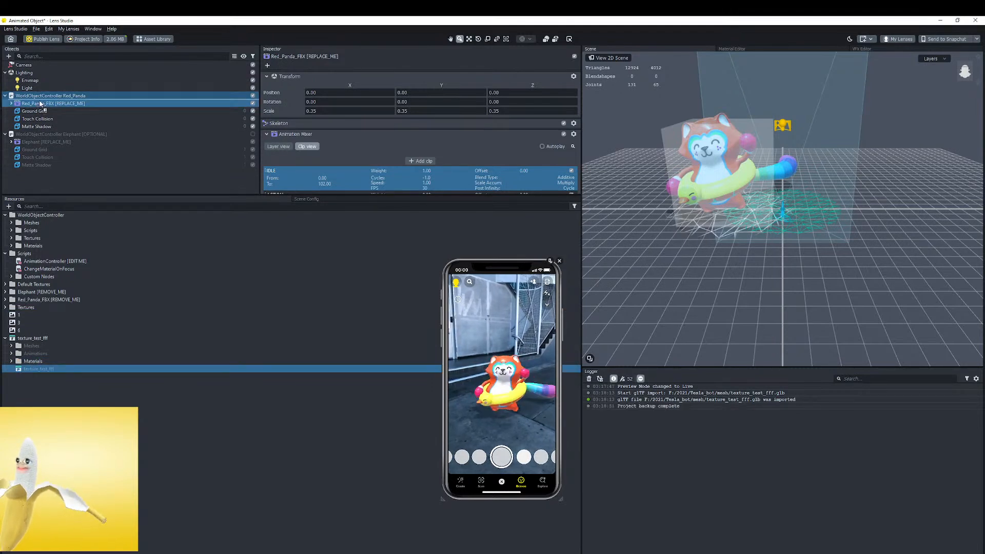
{"action": "left_click_drag", "start_coordinate": [40, 104], "coordinate": [40, 105]}
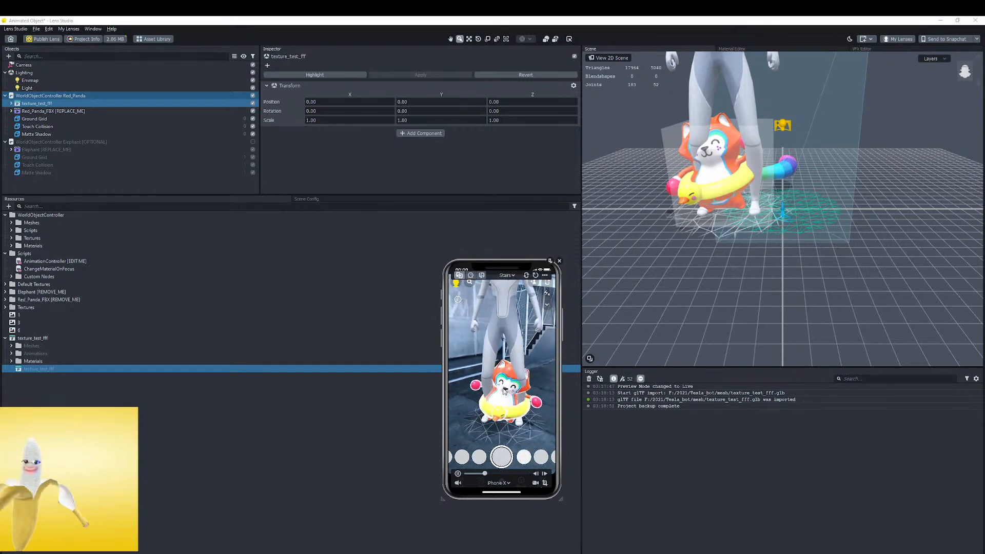
Delete the Red_Panda_FBX [REPLACE_ME] object from the scene
{"action": "left_click", "coordinate": [50, 111]}
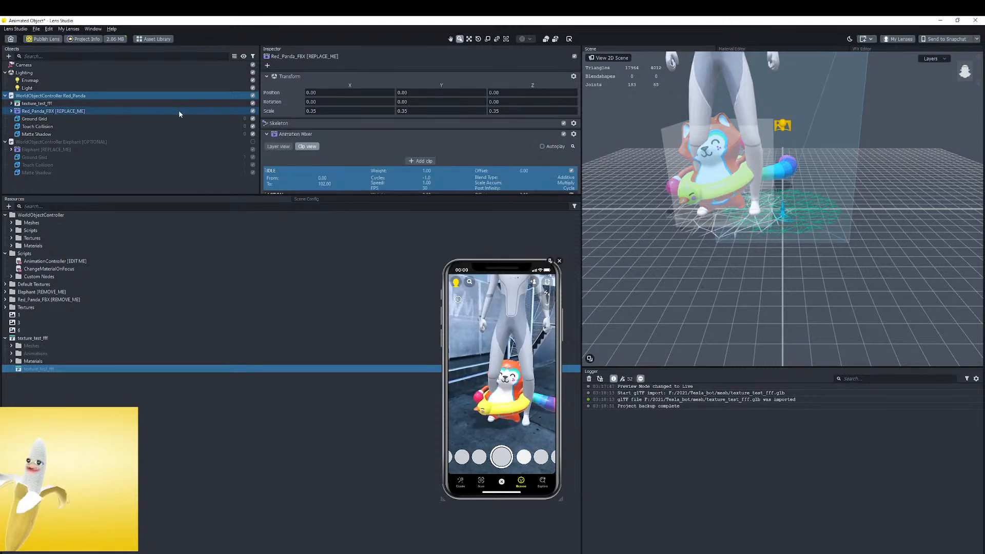
{"action": "left_click", "coordinate": [253, 111]}
{"action": "left_click", "coordinate": [253, 111]}
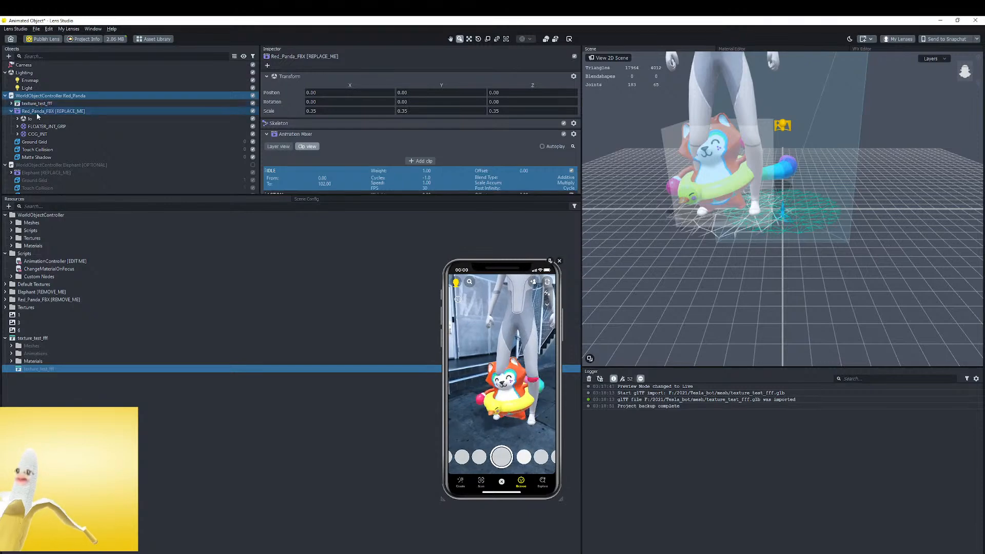
{"action": "right_click", "coordinate": [38, 112]}
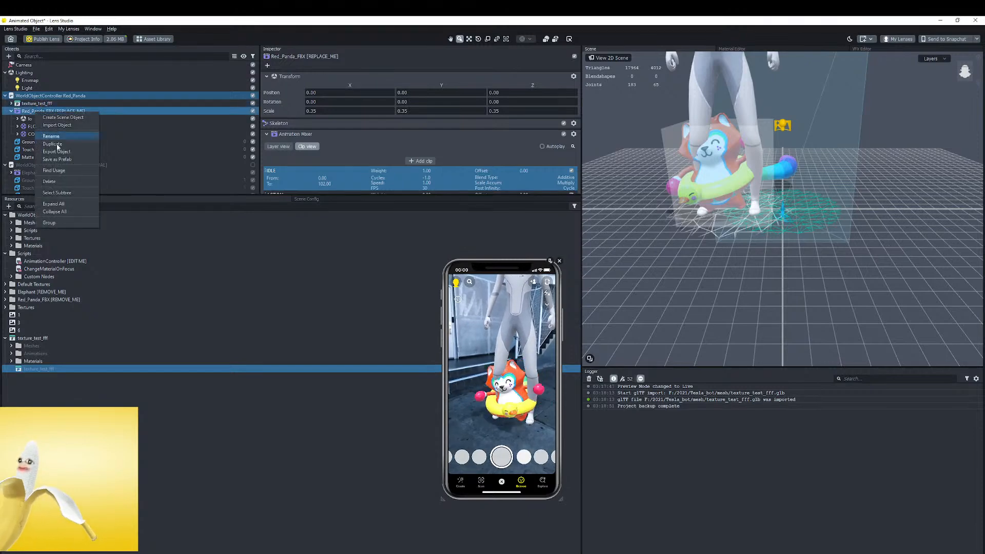
{"action": "left_click", "coordinate": [63, 181]}
{"action": "mouse_move", "coordinate": [493, 380]}
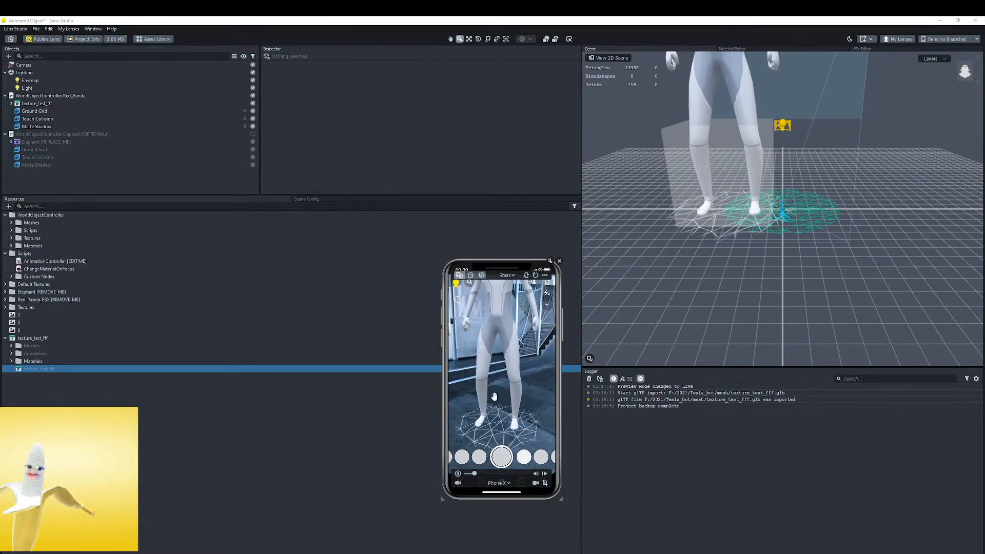
Try scaling the robot's head_low.1 mesh down uniformly to about 0.79, then undo the scaling
{"action": "left_click", "coordinate": [37, 103]}
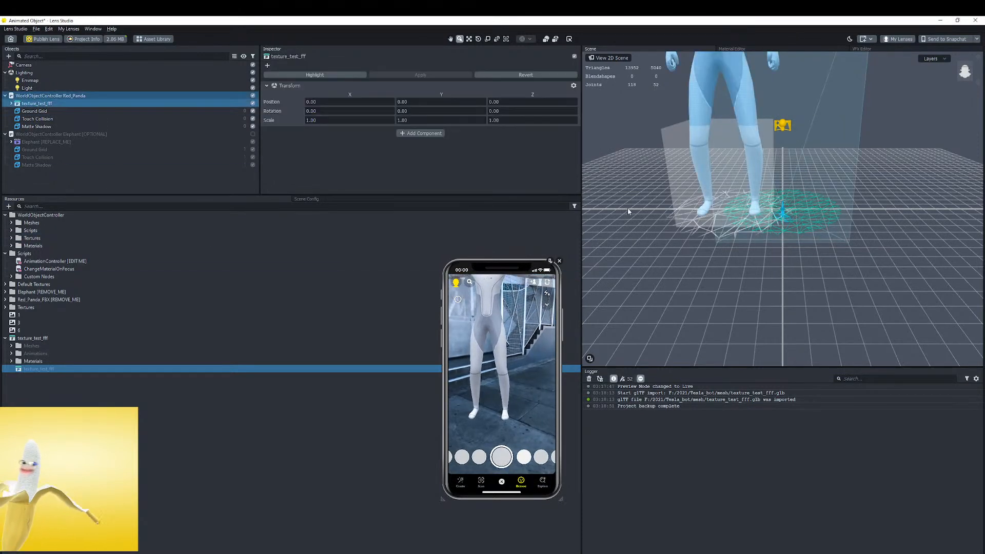
{"action": "key", "text": "f"}
{"action": "left_click_drag", "start_coordinate": [839, 145], "coordinate": [798, 186]}
{"action": "scroll", "coordinate": [735, 158], "scroll_direction": "up", "scroll_amount": 3}
{"action": "left_click", "coordinate": [688, 118]}
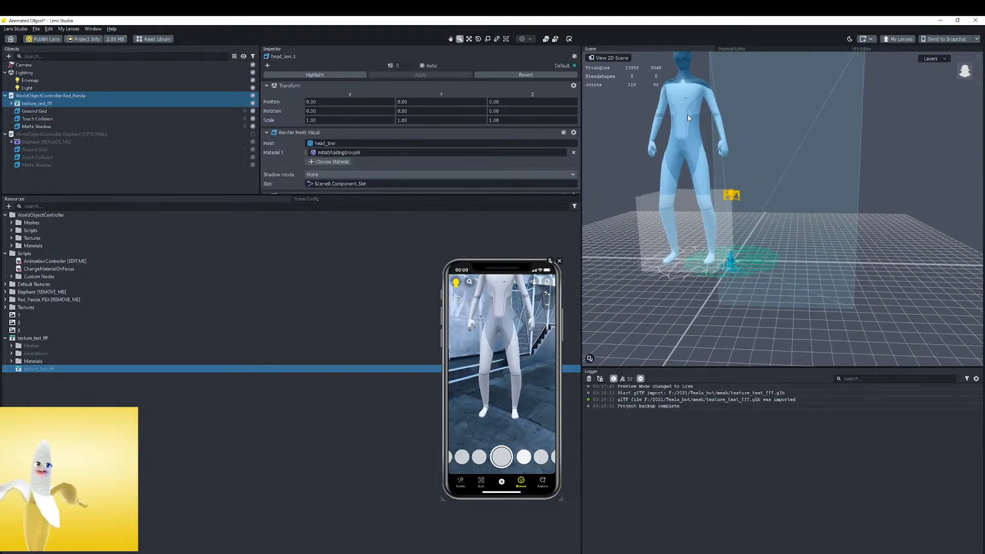
{"action": "scroll", "coordinate": [798, 152], "scroll_direction": "down", "scroll_amount": 1}
{"action": "left_click", "coordinate": [829, 149]}
{"action": "left_click", "coordinate": [688, 118]}
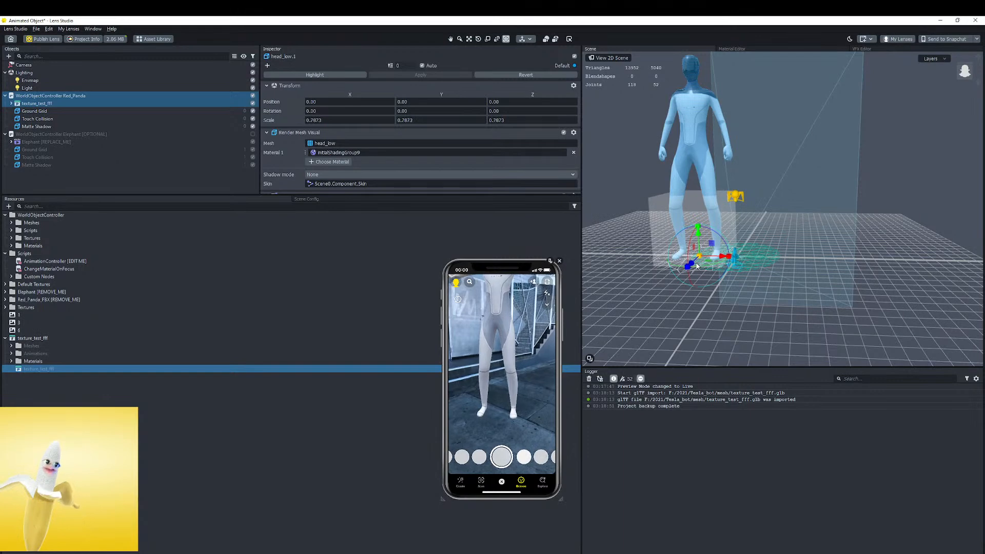
{"action": "key", "text": "ctrl+z"}
Scale the whole texture_test_fff object down uniformly to about 0.68 so the robot fits in the phone preview
{"action": "left_click", "coordinate": [11, 104]}
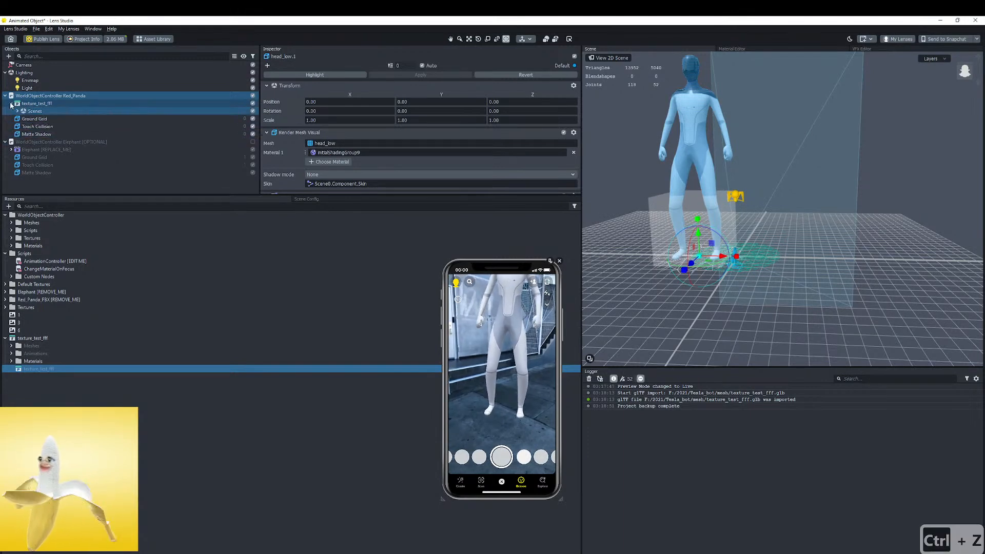
{"action": "left_click", "coordinate": [33, 105]}
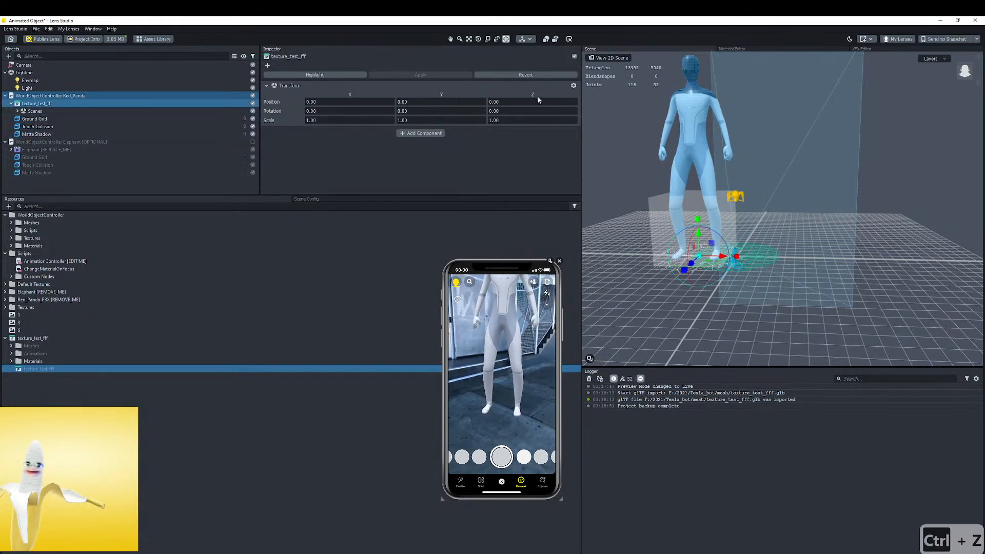
{"action": "left_click_drag", "start_coordinate": [700, 256], "coordinate": [690, 277]}
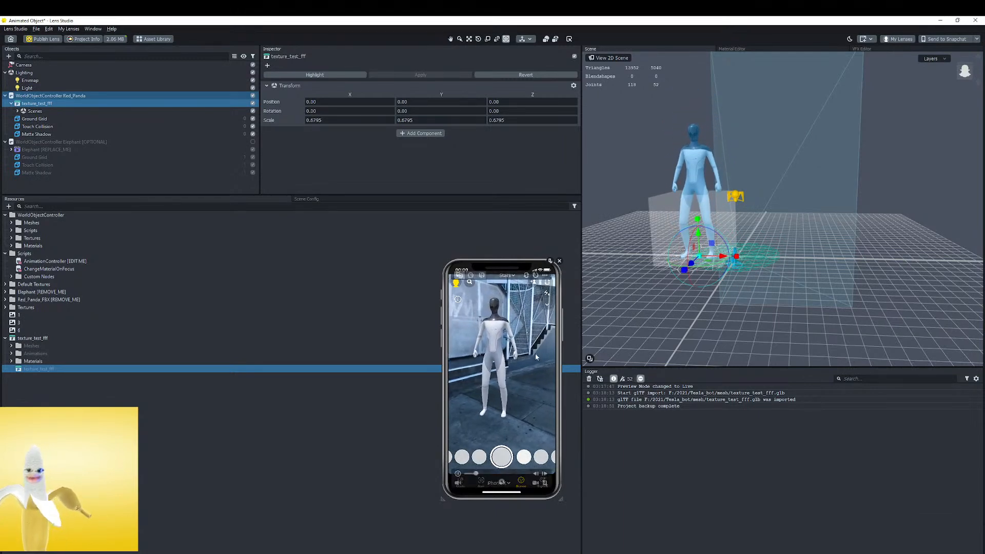
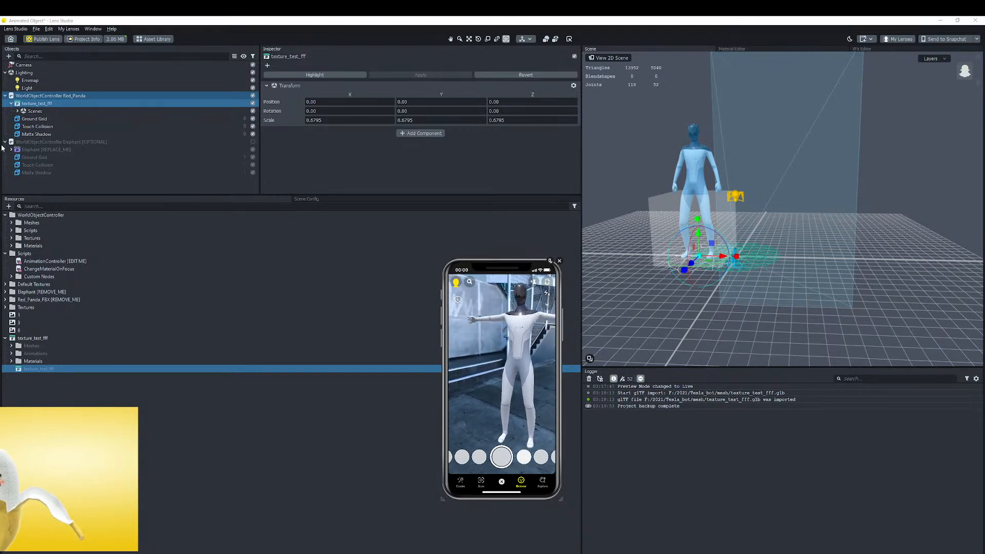
Switch the phone preview's background footage to the Tree world scene
{"action": "mouse_move", "coordinate": [510, 321]}
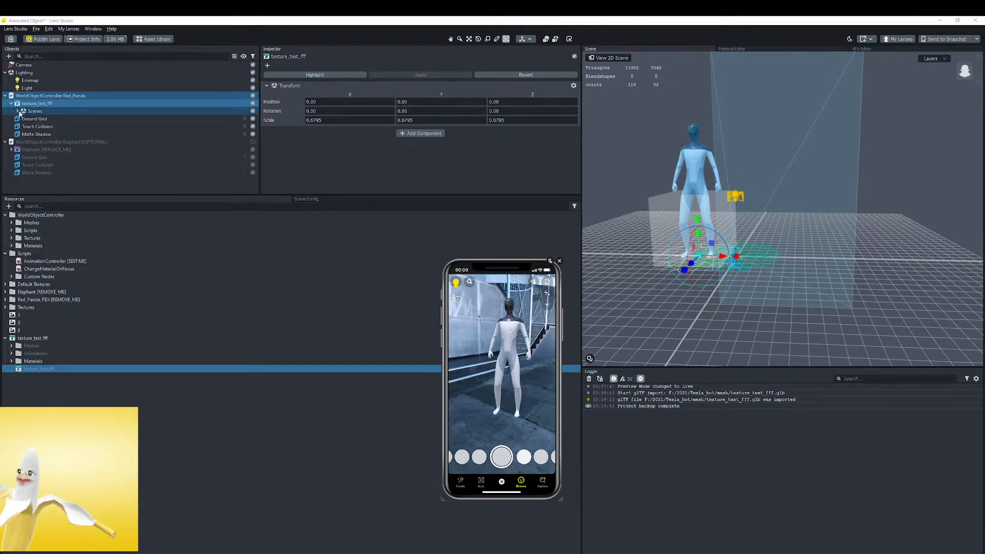
{"action": "left_click", "coordinate": [32, 135]}
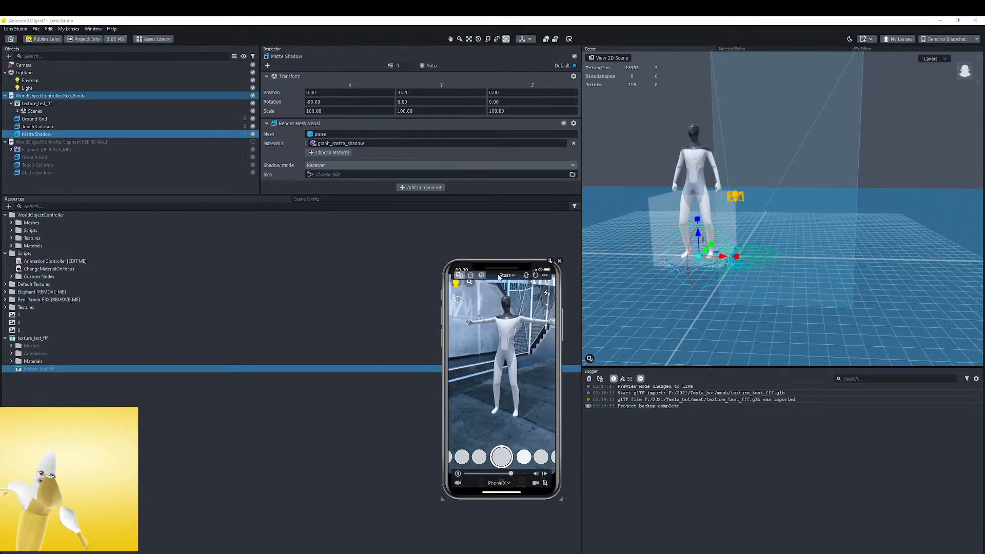
{"action": "left_click", "coordinate": [503, 275]}
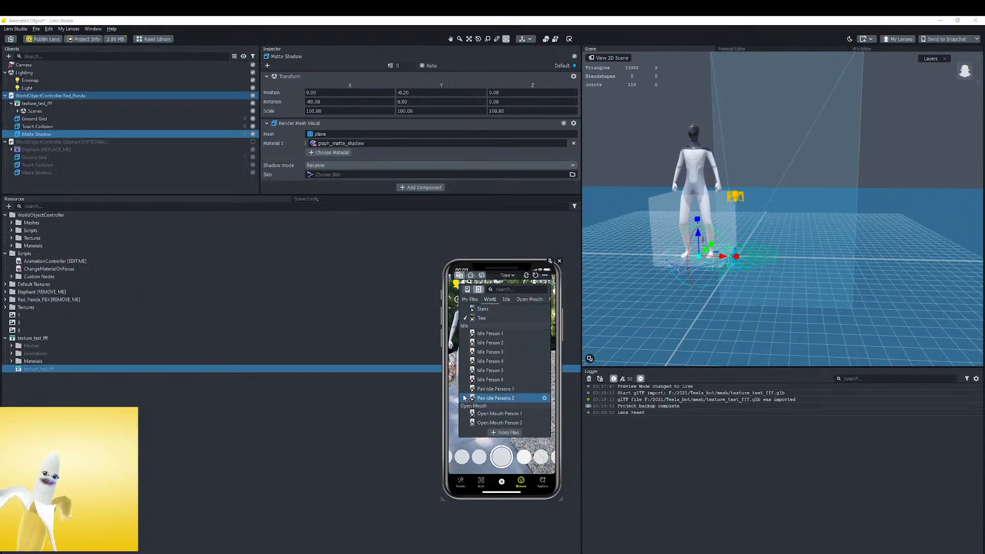
{"action": "left_click", "coordinate": [486, 319]}
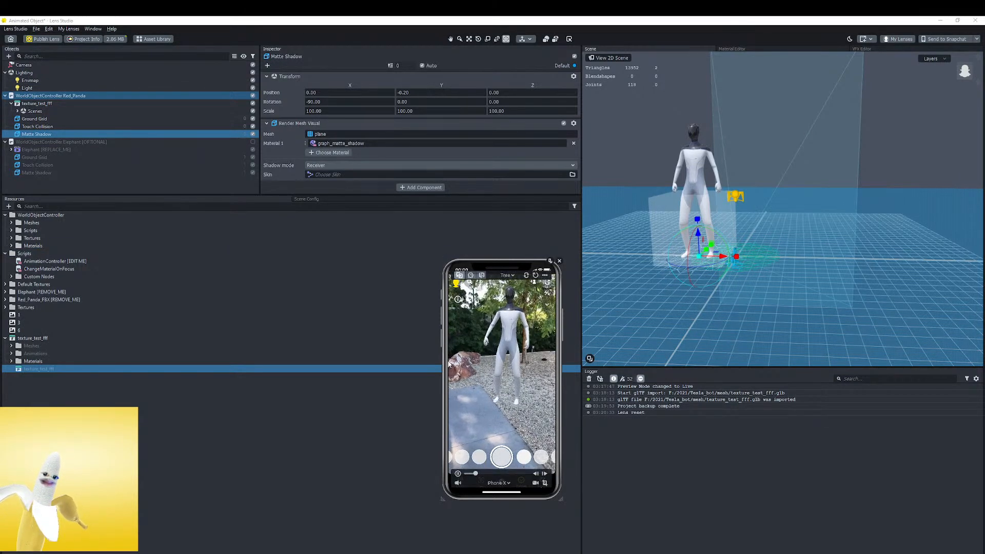
Enlarge the phone preview window and test moving the robot nearer and farther within the Tree scene
{"action": "left_click_drag", "start_coordinate": [552, 494], "coordinate": [588, 552]}
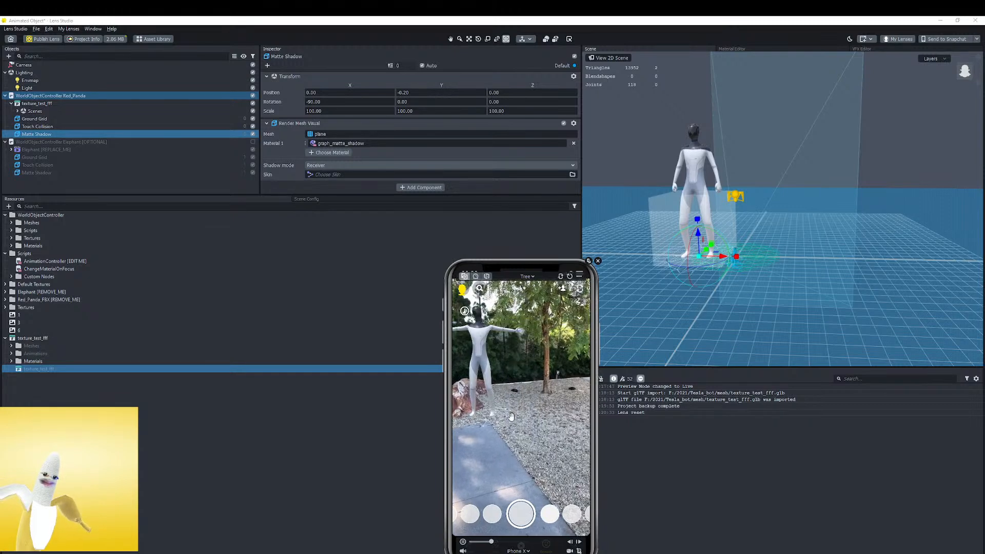
{"action": "left_click_drag", "start_coordinate": [555, 454], "coordinate": [505, 405]}
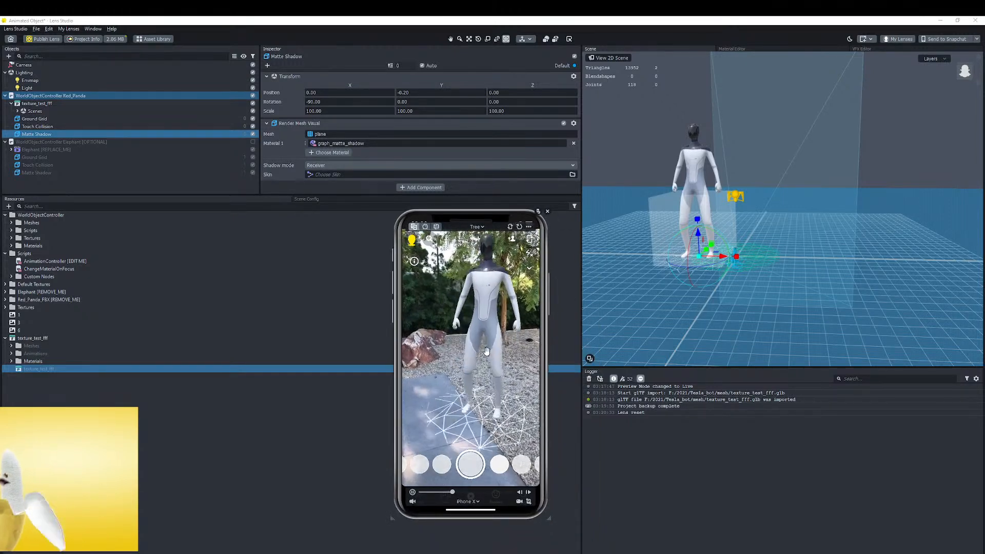
{"action": "left_click_drag", "start_coordinate": [392, 518], "coordinate": [368, 553]}
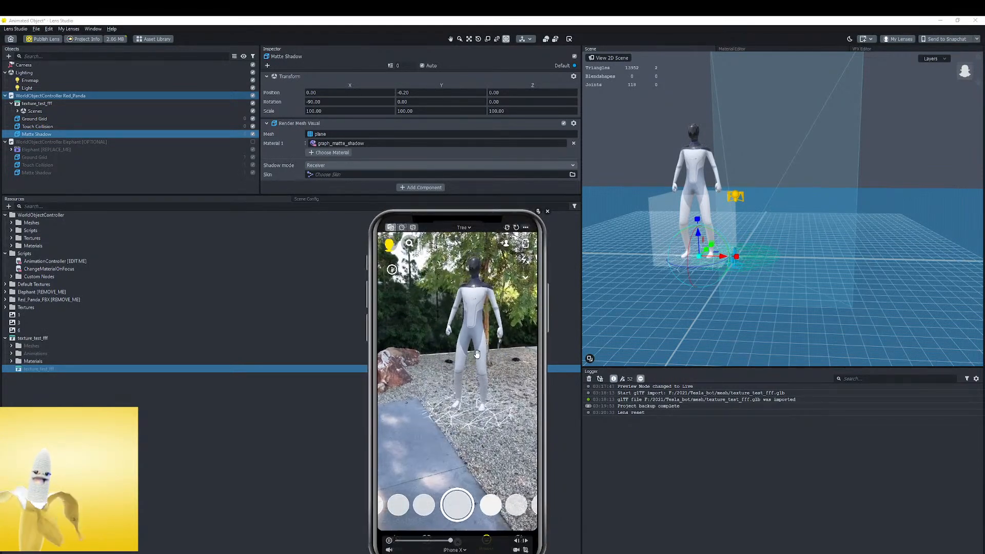
{"action": "left_click_drag", "start_coordinate": [467, 374], "coordinate": [463, 433]}
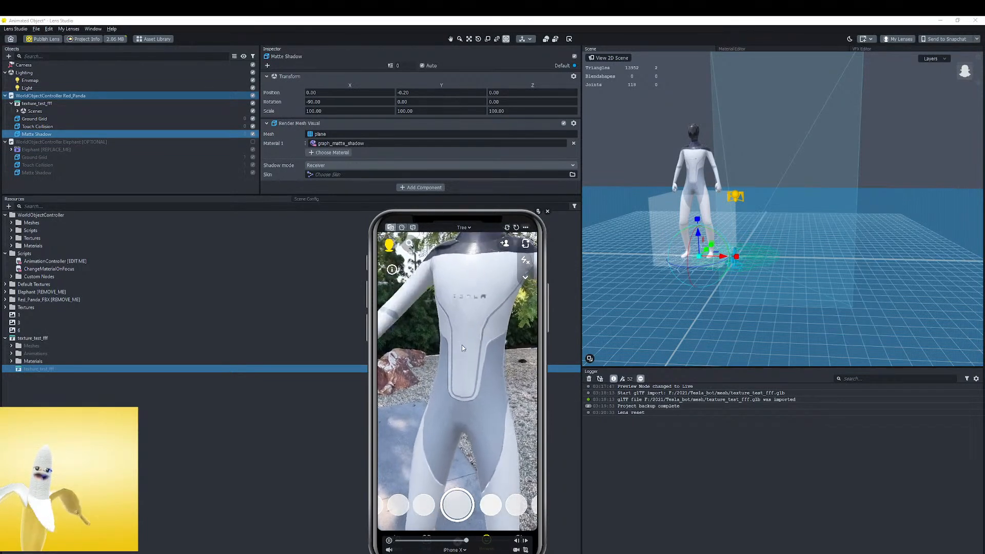
{"action": "left_click_drag", "start_coordinate": [484, 415], "coordinate": [456, 363]}
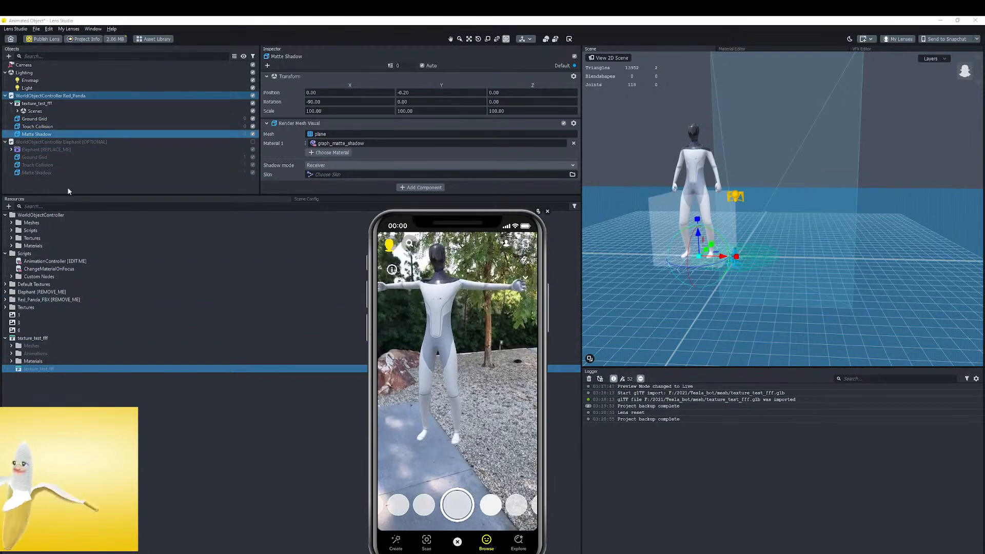
Open the robot's initialShadingGroup0 material and make more room for its properties, keeping the phone preview clear of them
{"action": "left_click", "coordinate": [11, 361]}
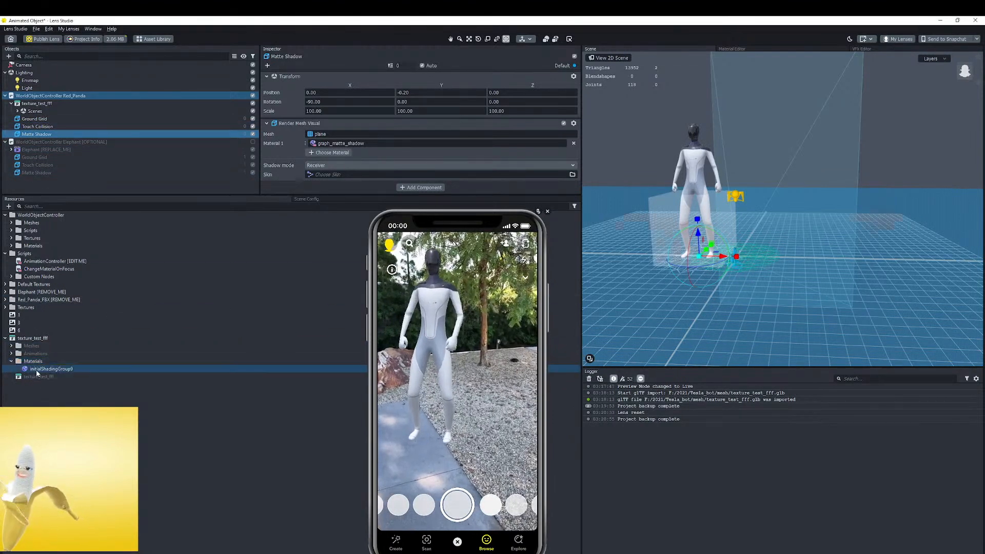
{"action": "left_click", "coordinate": [51, 369]}
{"action": "scroll", "coordinate": [359, 116], "scroll_direction": "down", "scroll_amount": 3}
{"action": "scroll", "coordinate": [376, 112], "scroll_direction": "down", "scroll_amount": 5}
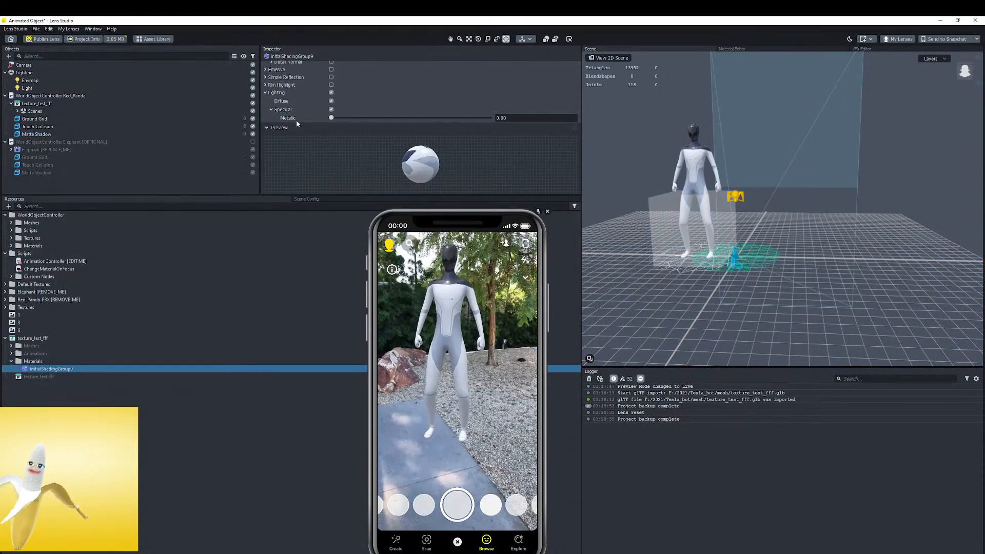
{"action": "left_click_drag", "start_coordinate": [292, 197], "coordinate": [290, 408]}
{"action": "left_click_drag", "start_coordinate": [522, 218], "coordinate": [229, 162]}
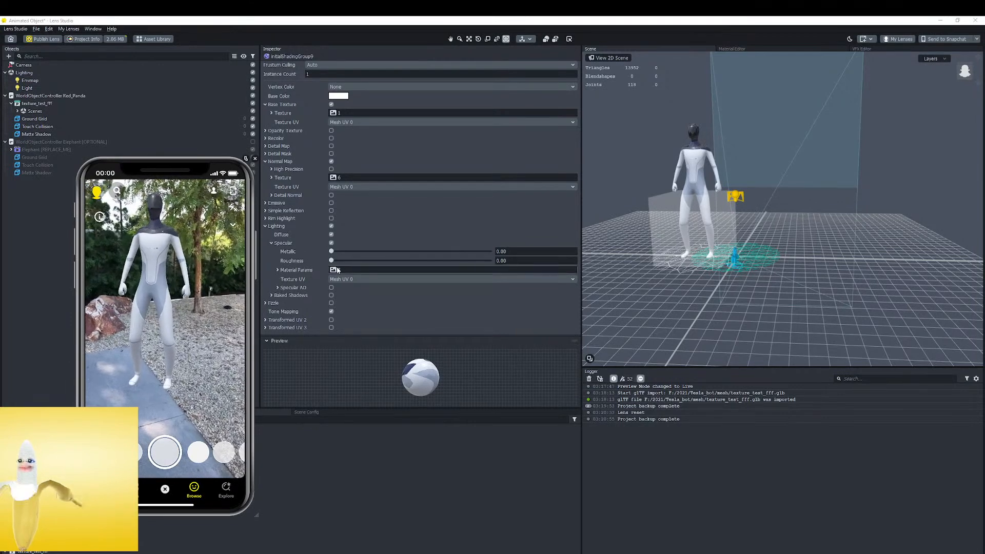
Enable Rim Highlight on the robot's material with an intensity of about 0.413 and an exponent of about 3.956
{"action": "left_click", "coordinate": [331, 218]}
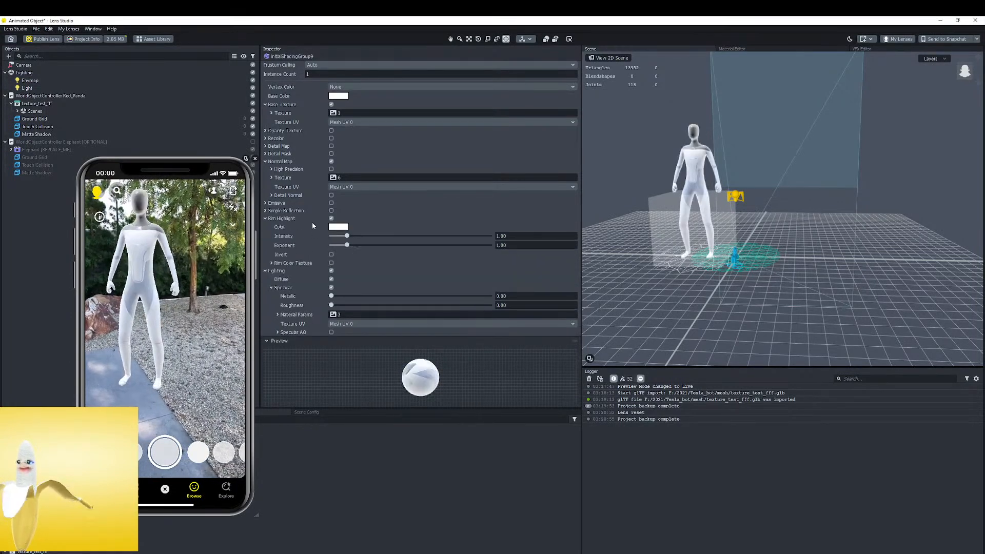
{"action": "left_click_drag", "start_coordinate": [347, 235], "coordinate": [394, 245]}
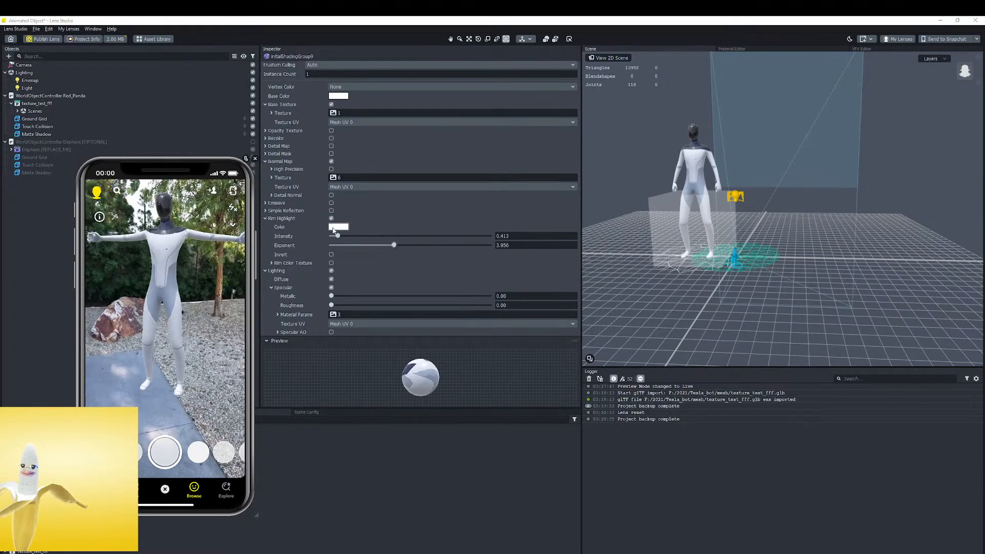
Try a pink rim highlight colour, #ff0676, on the robot at an intensity of about 2.476
{"action": "left_click", "coordinate": [338, 227]}
{"action": "left_click", "coordinate": [487, 235]}
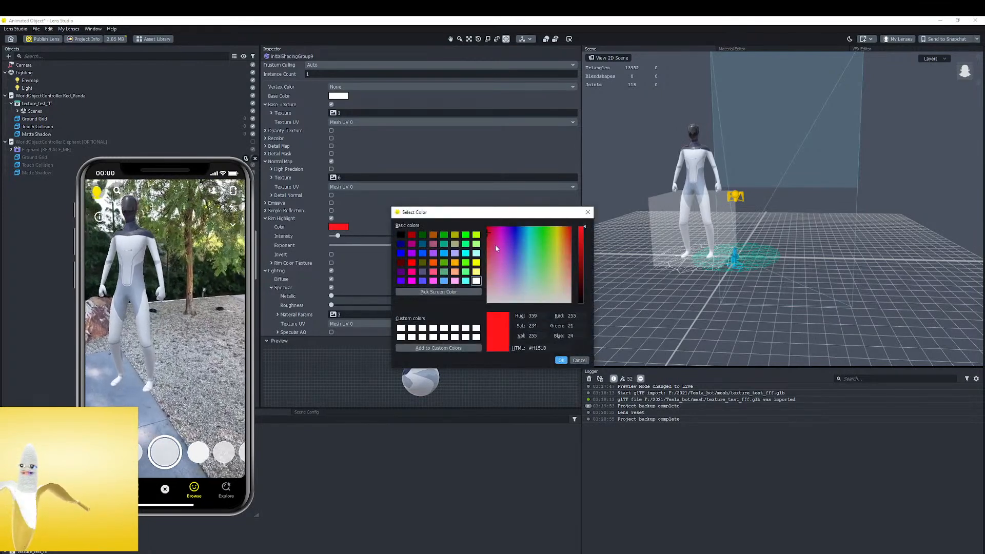
{"action": "left_click", "coordinate": [525, 237]}
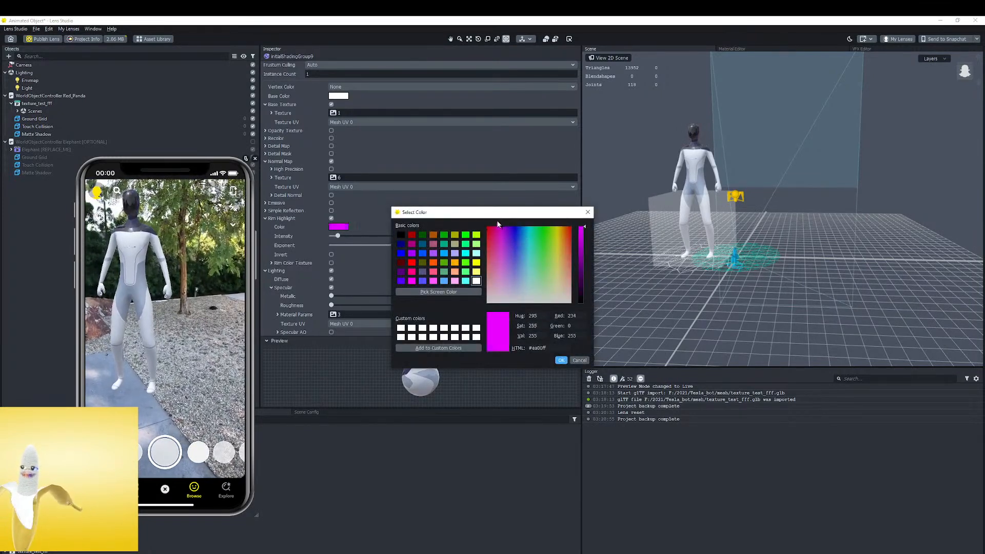
{"action": "left_click", "coordinate": [494, 229]}
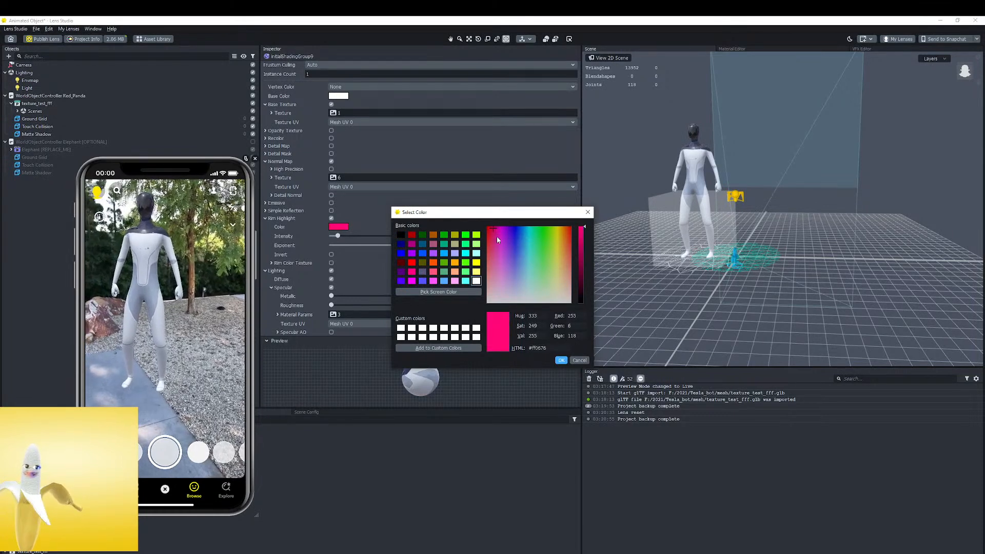
{"action": "left_click", "coordinate": [561, 361]}
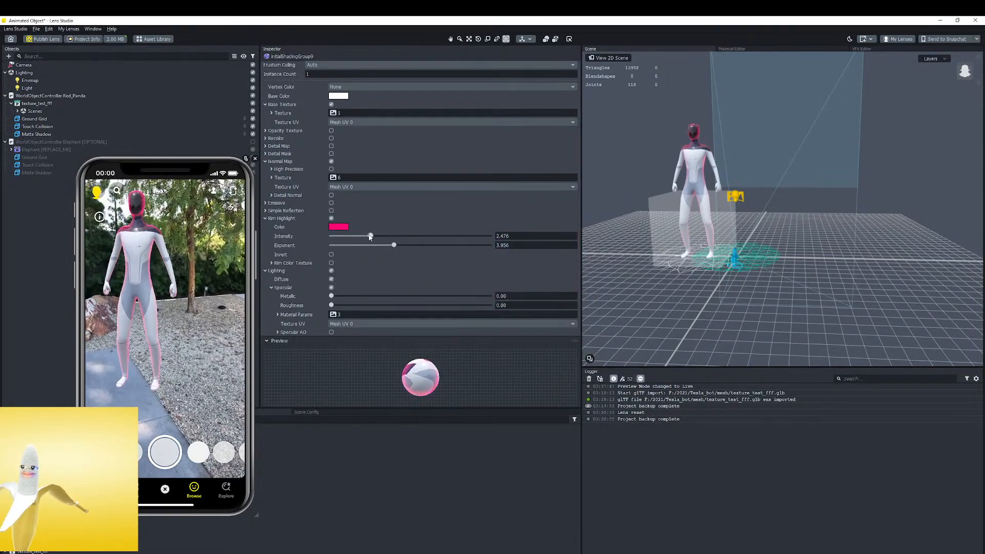
Try cyan and red rim highlights, settle on white #ffffff, and lower the rim intensity to about 0.752
{"action": "left_click", "coordinate": [338, 228]}
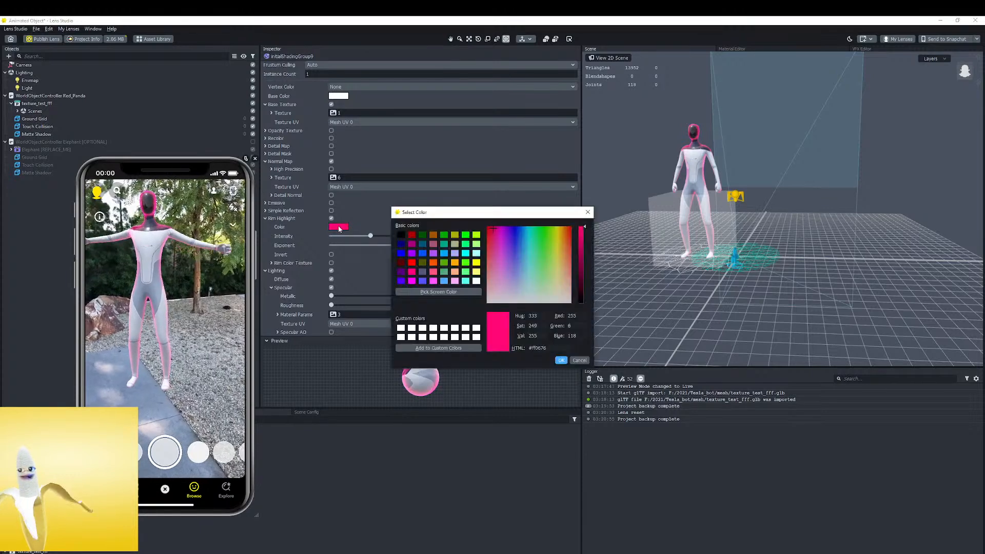
{"action": "left_click", "coordinate": [510, 261]}
{"action": "left_click", "coordinate": [529, 260]}
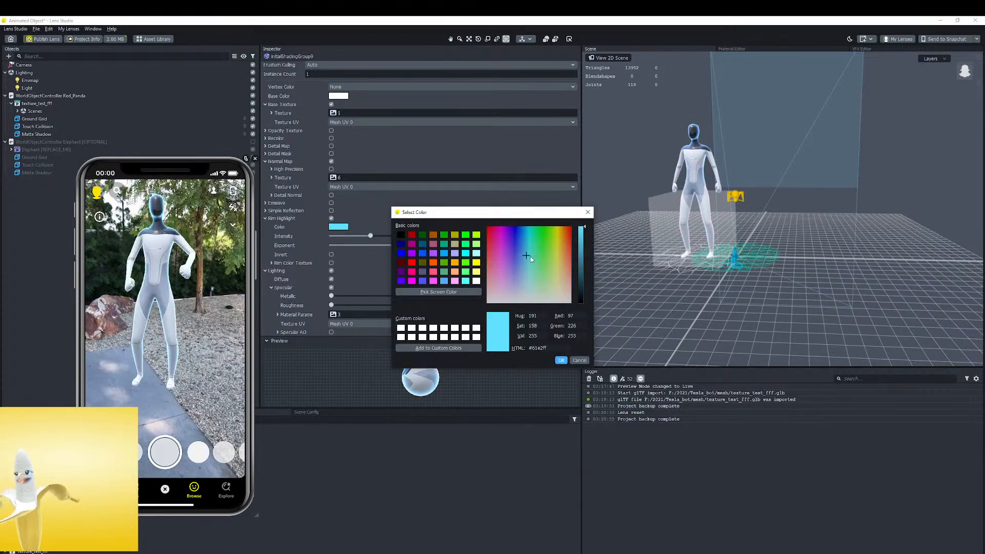
{"action": "left_click", "coordinate": [488, 237]}
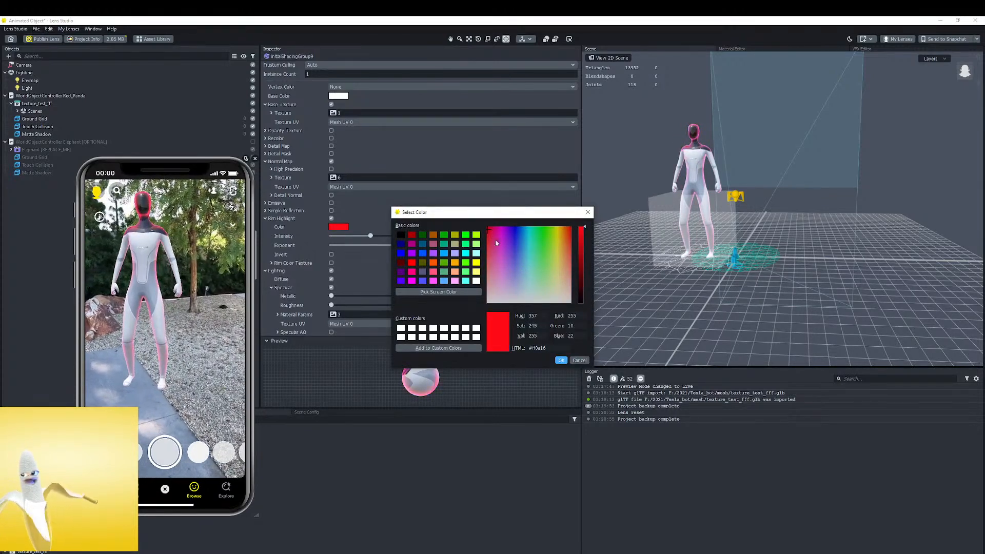
{"action": "left_click_drag", "start_coordinate": [497, 248], "coordinate": [484, 306]}
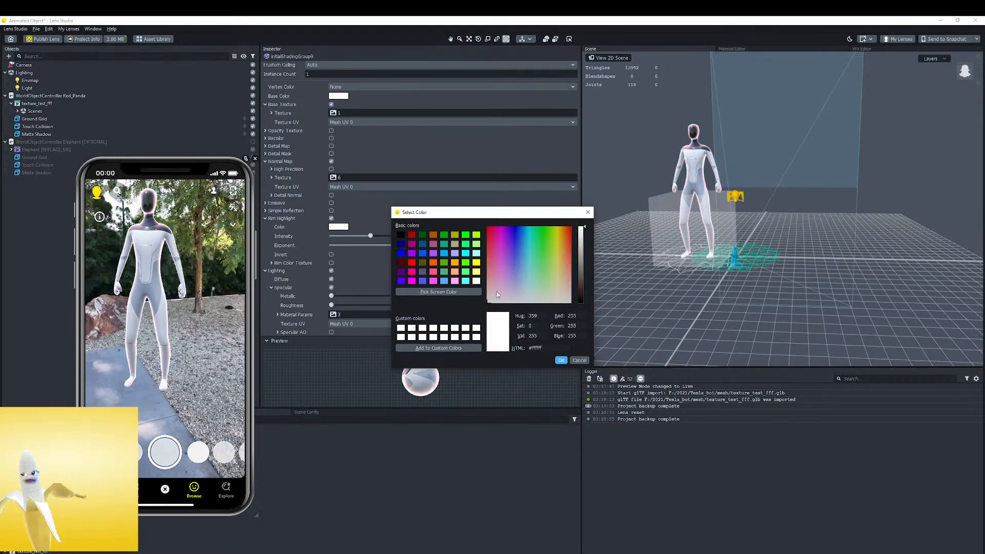
{"action": "left_click", "coordinate": [560, 360]}
{"action": "left_click_drag", "start_coordinate": [355, 238], "coordinate": [338, 238]}
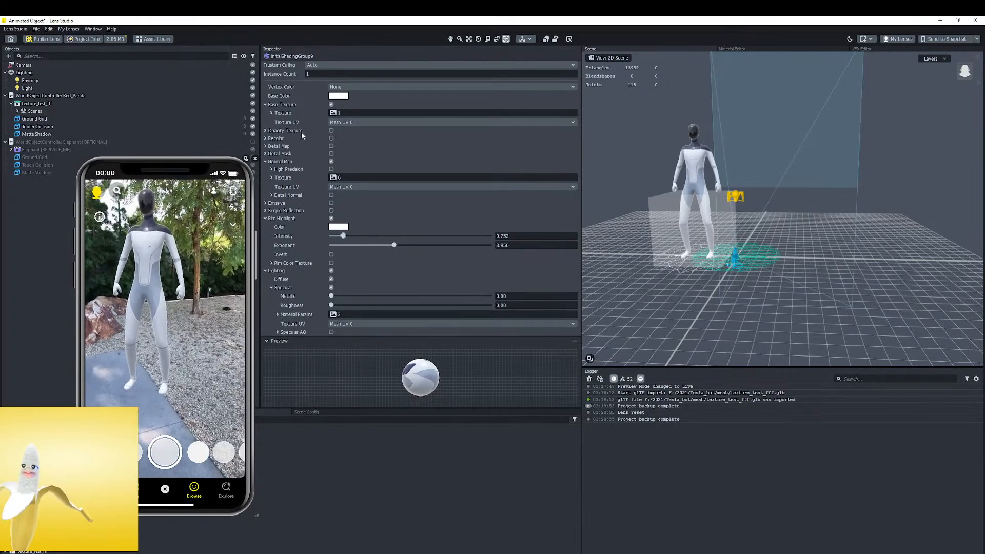
{"action": "scroll", "coordinate": [298, 103], "scroll_direction": "up", "scroll_amount": 3}
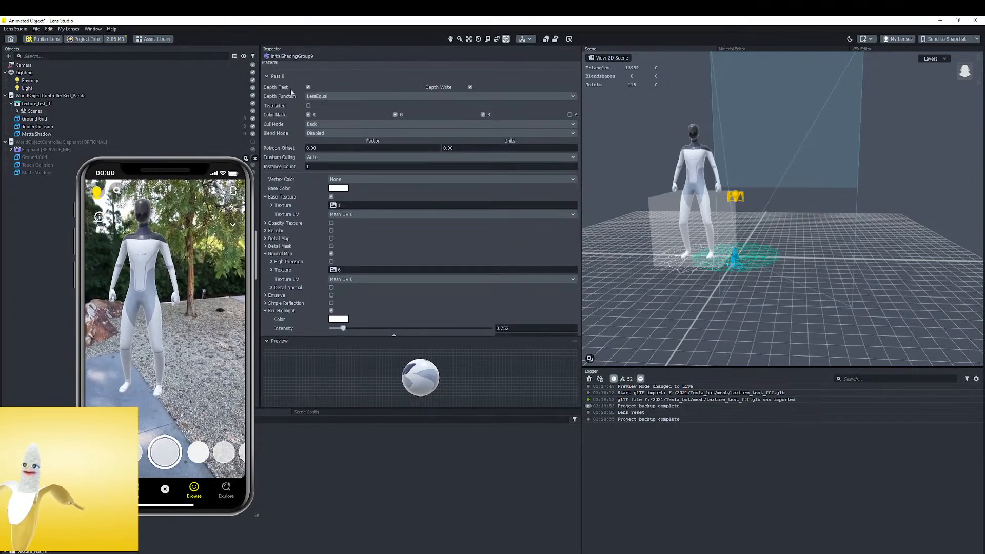
{"action": "scroll", "coordinate": [300, 226], "scroll_direction": "down", "scroll_amount": 2}
{"action": "scroll", "coordinate": [302, 235], "scroll_direction": "up", "scroll_amount": 2}
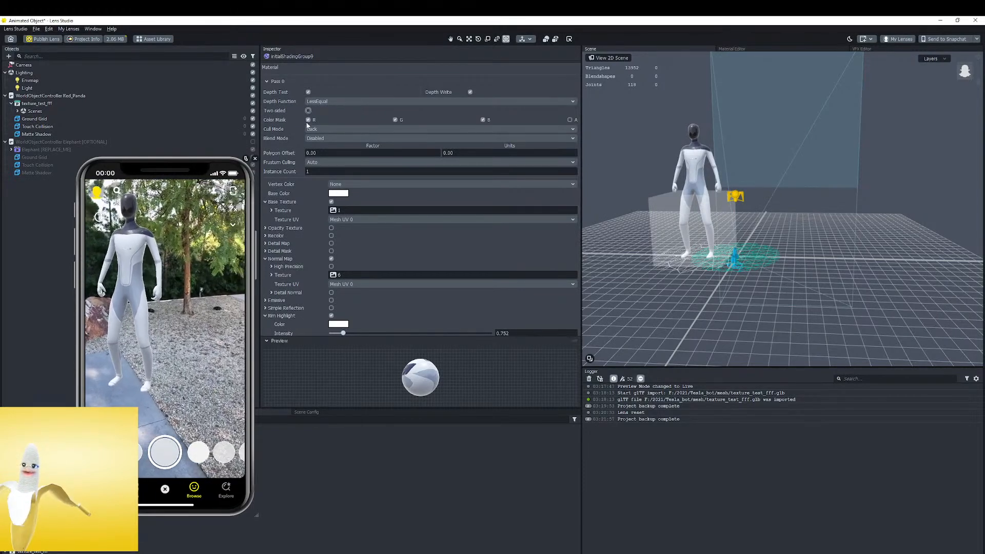
{"action": "left_click", "coordinate": [320, 139]}
{"action": "left_click", "coordinate": [320, 138]}
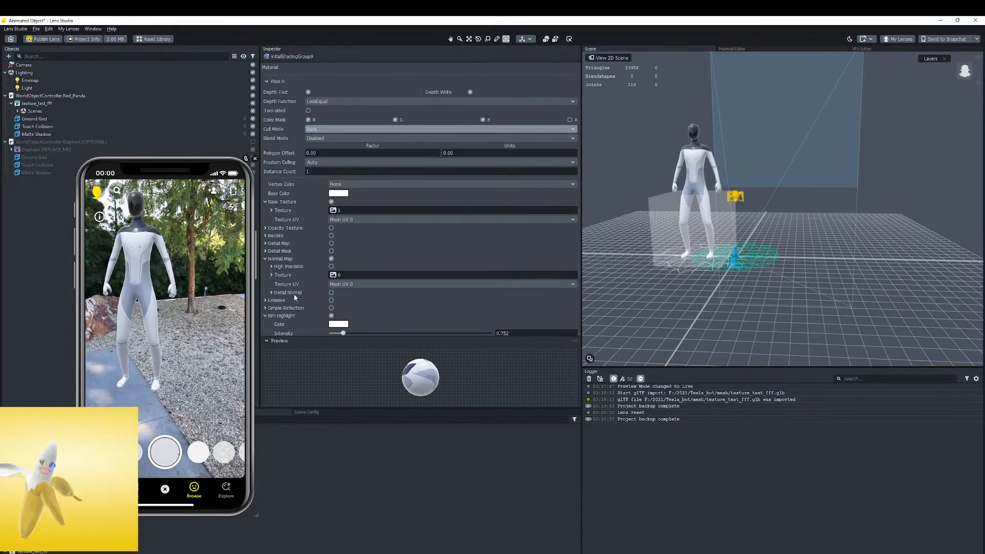
{"action": "scroll", "coordinate": [298, 308], "scroll_direction": "down", "scroll_amount": 3}
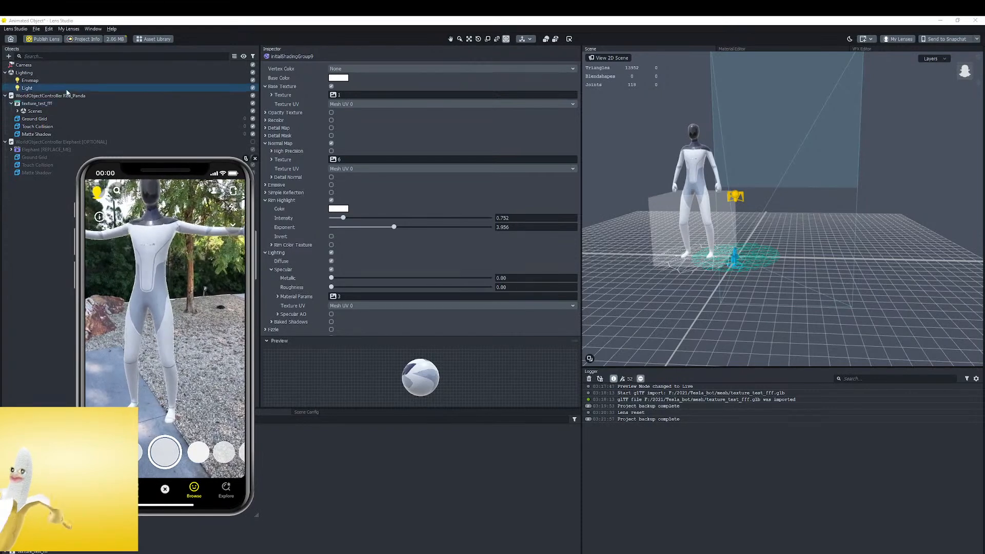
Open the project info and choose the World preview showing the robot beside the stairs as the Lens Preview
{"action": "left_click", "coordinate": [71, 40]}
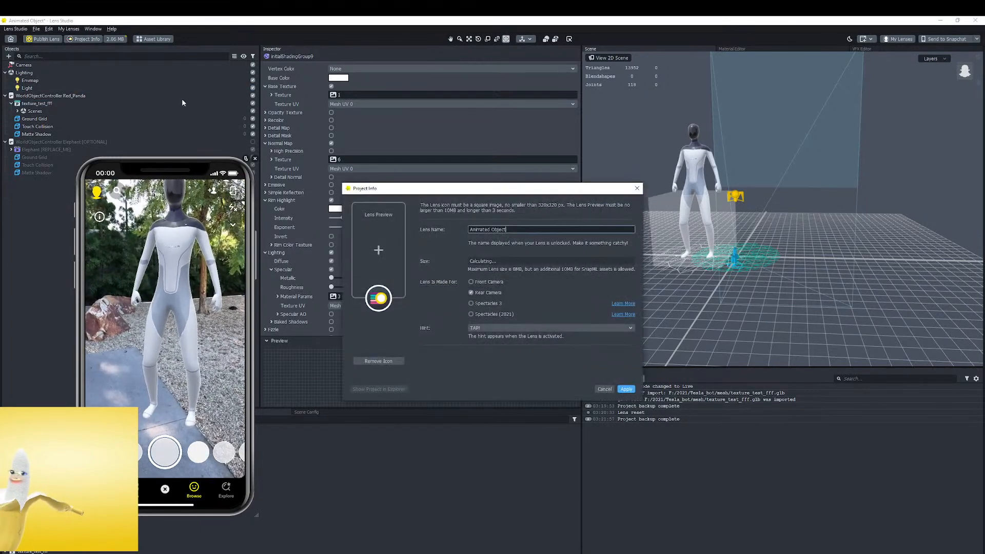
{"action": "left_click", "coordinate": [378, 251]}
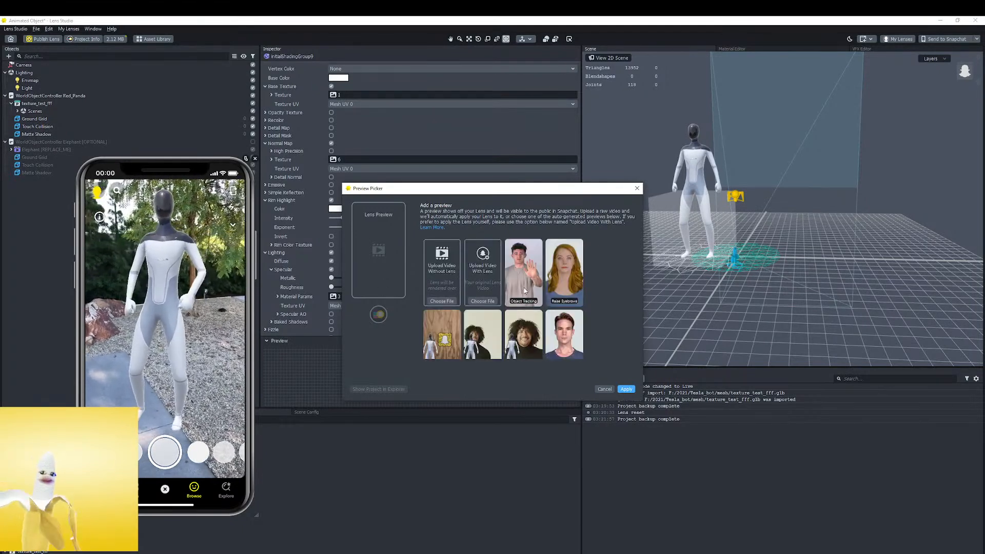
{"action": "scroll", "coordinate": [524, 293], "scroll_direction": "down", "scroll_amount": 1}
{"action": "scroll", "coordinate": [524, 289], "scroll_direction": "down", "scroll_amount": 4}
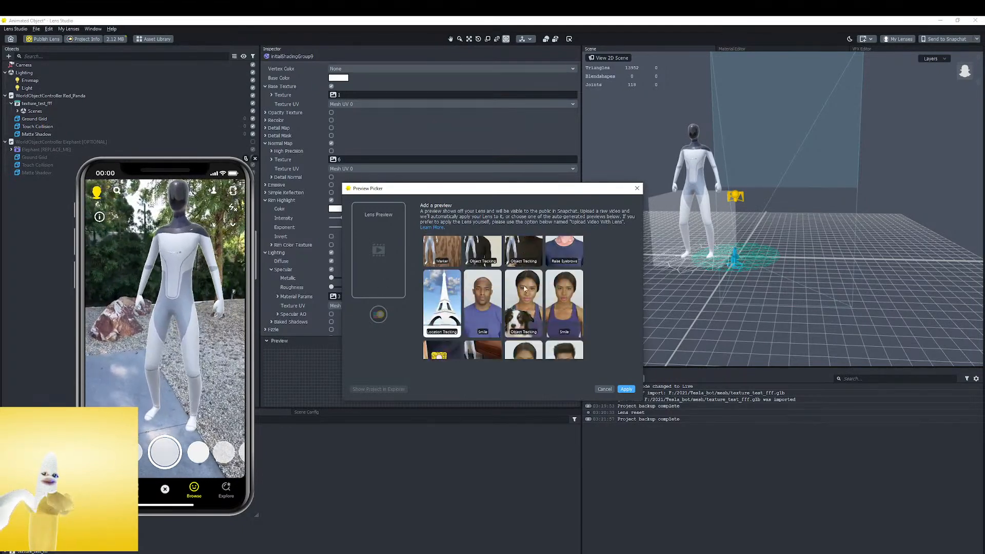
{"action": "scroll", "coordinate": [524, 289], "scroll_direction": "down", "scroll_amount": 2}
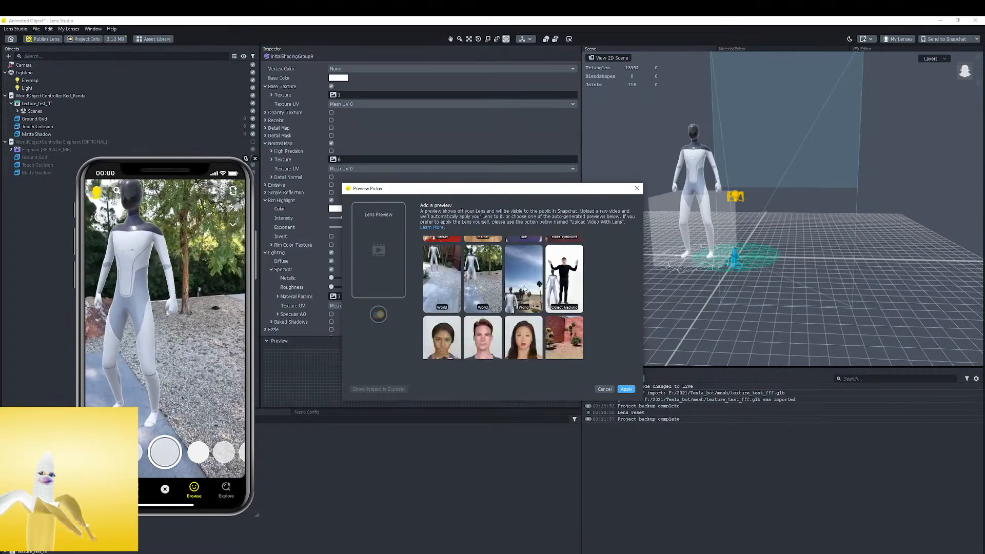
{"action": "scroll", "coordinate": [524, 291], "scroll_direction": "down", "scroll_amount": 2}
{"action": "scroll", "coordinate": [525, 289], "scroll_direction": "down", "scroll_amount": 2}
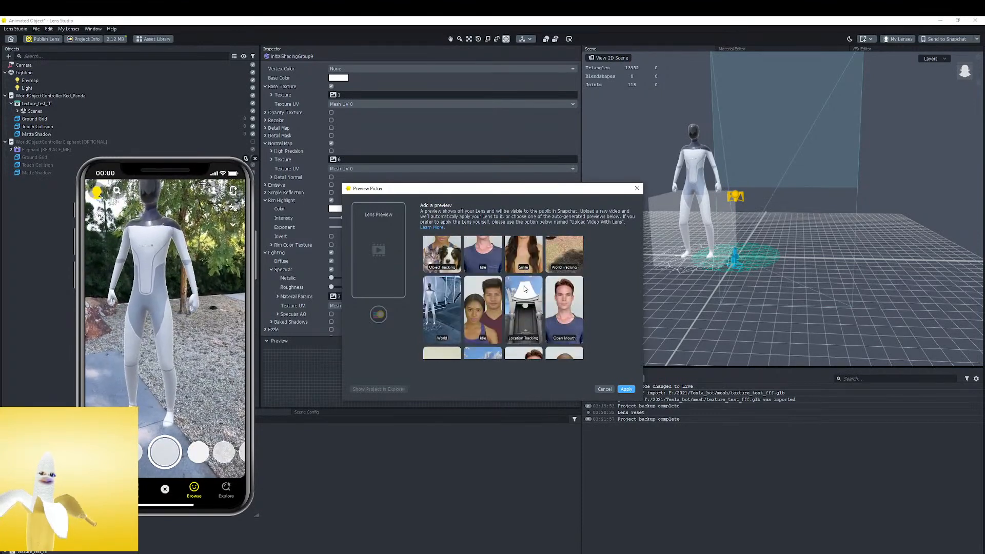
{"action": "scroll", "coordinate": [462, 318], "scroll_direction": "up", "scroll_amount": 4}
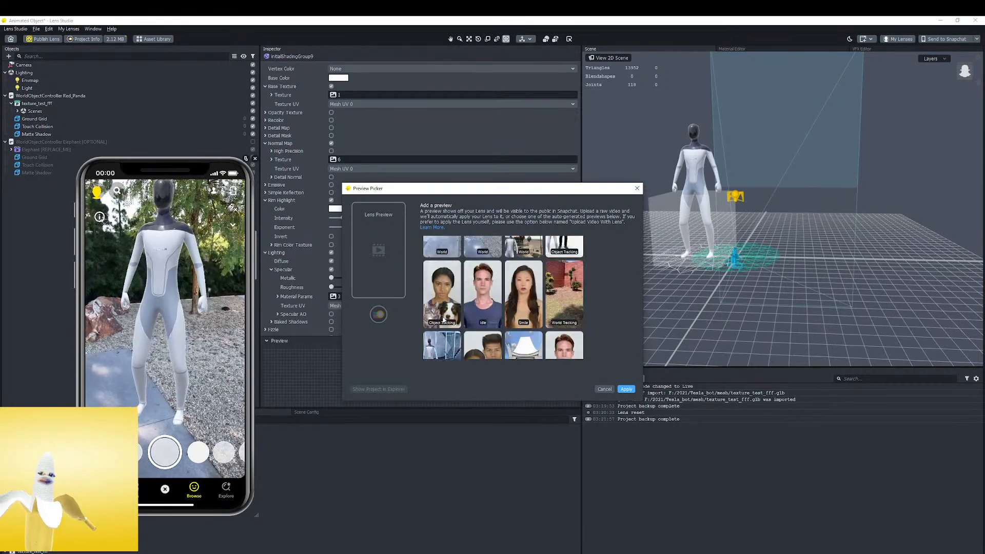
{"action": "scroll", "coordinate": [529, 306], "scroll_direction": "down", "scroll_amount": 4}
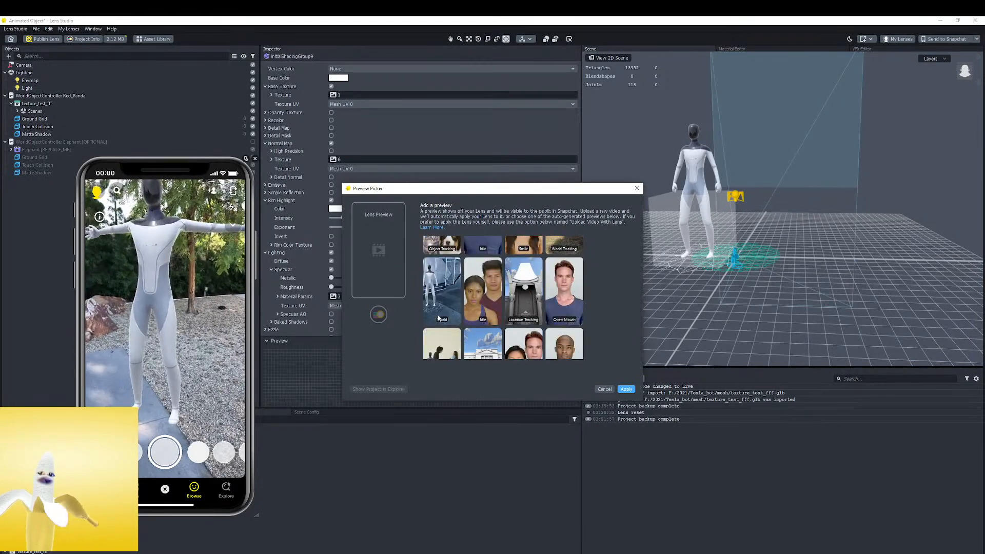
{"action": "left_click", "coordinate": [441, 287]}
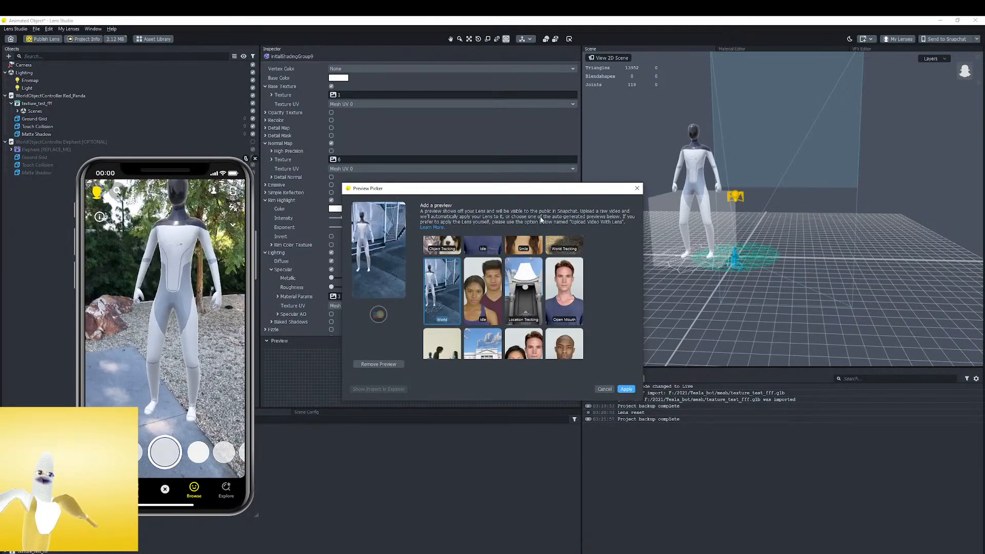
Apply the World preview showing the robot beside the stairs as the Lens Preview
{"action": "left_click_drag", "start_coordinate": [502, 189], "coordinate": [563, 204]}
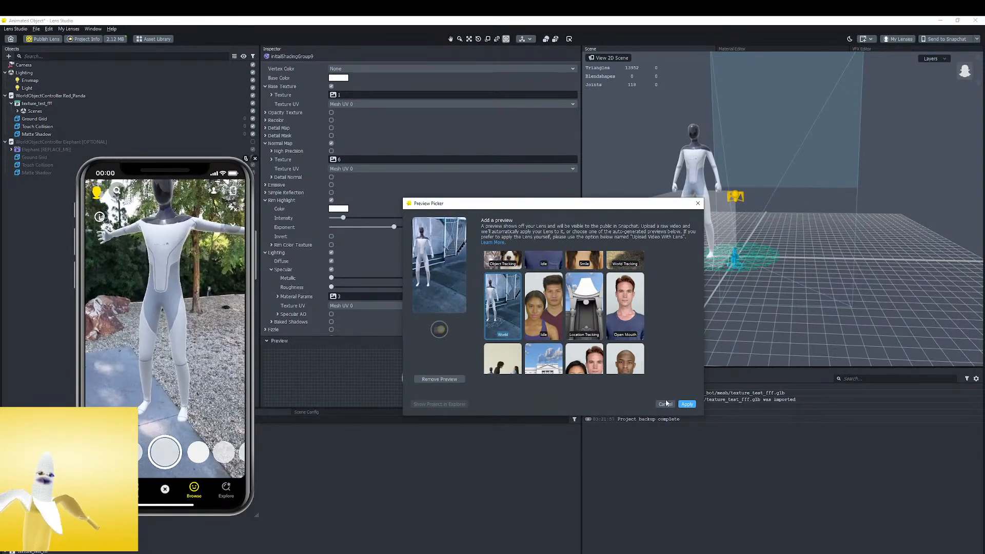
{"action": "scroll", "coordinate": [560, 315], "scroll_direction": "up", "scroll_amount": 2}
{"action": "scroll", "coordinate": [560, 316], "scroll_direction": "down", "scroll_amount": 5}
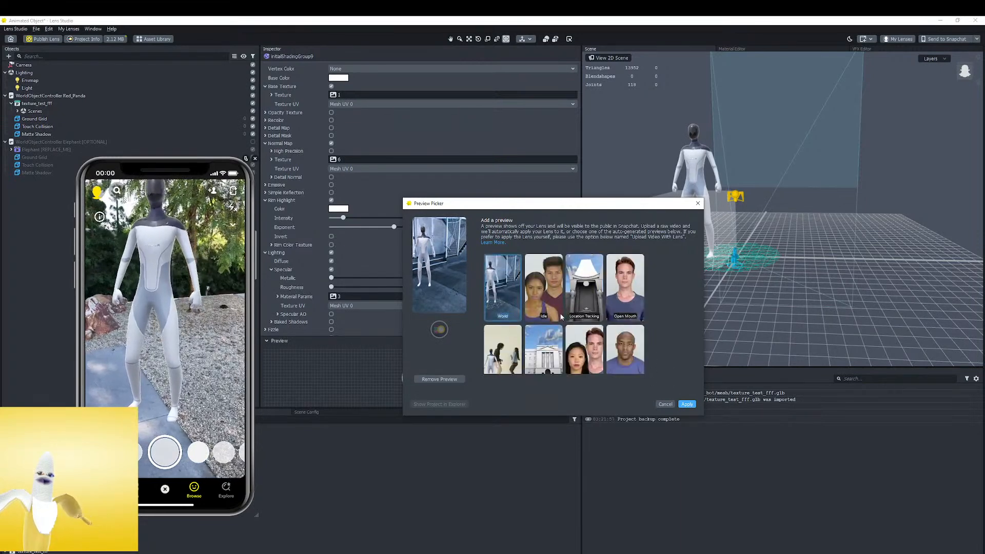
{"action": "left_click", "coordinate": [686, 404]}
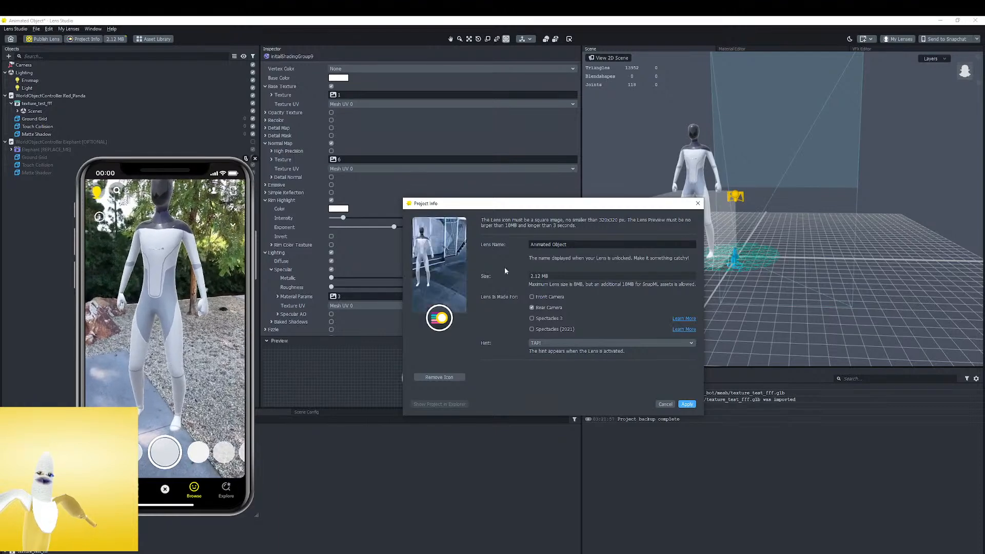
Start choosing a new lens icon file and look through the Pictures and Desktop folders for a suitable image
{"action": "left_click", "coordinate": [440, 318]}
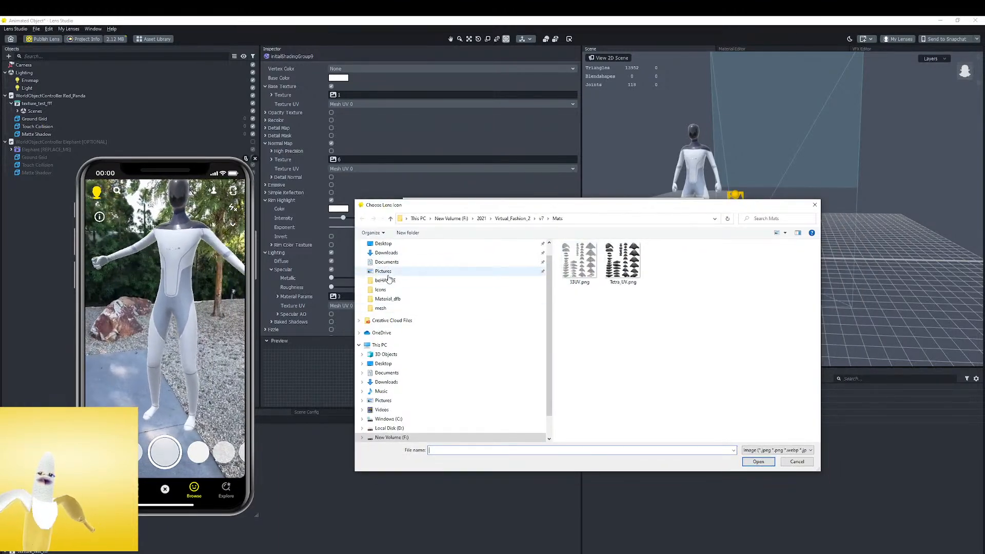
{"action": "left_click", "coordinate": [384, 271]}
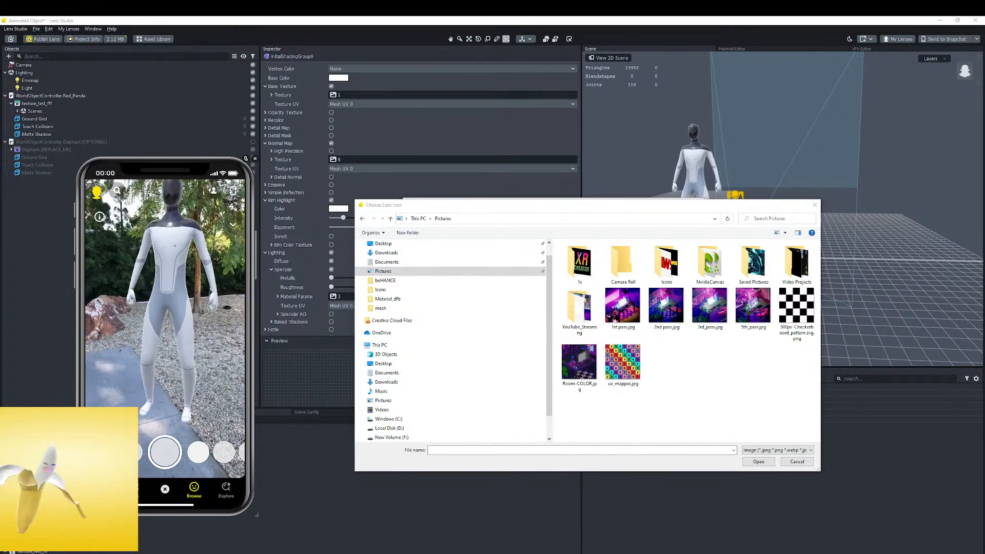
{"action": "key", "text": "ctrl+c"}
{"action": "key", "text": "ctrl+v"}
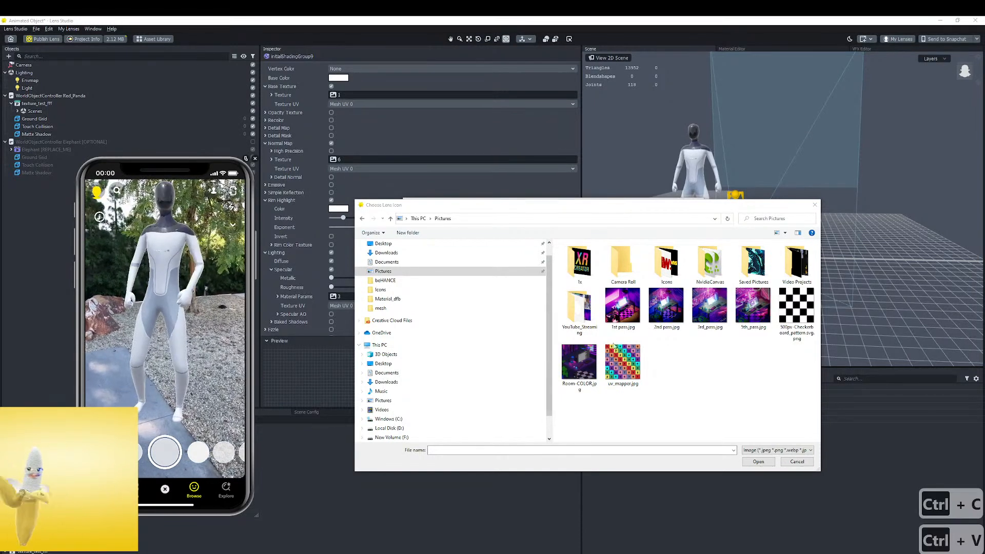
{"action": "left_click", "coordinate": [403, 245]}
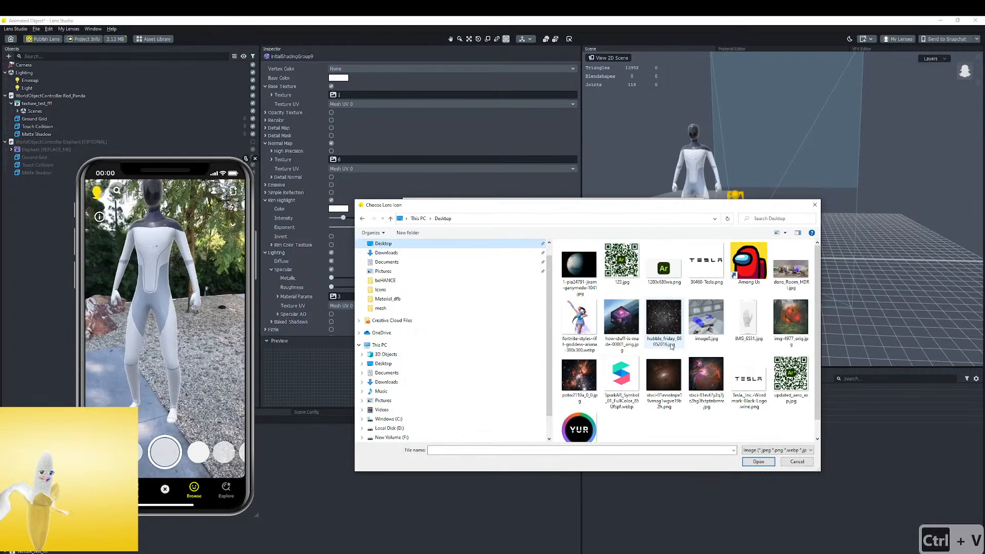
{"action": "scroll", "coordinate": [667, 344], "scroll_direction": "down", "scroll_amount": 1}
{"action": "scroll", "coordinate": [668, 347], "scroll_direction": "up", "scroll_amount": 1}
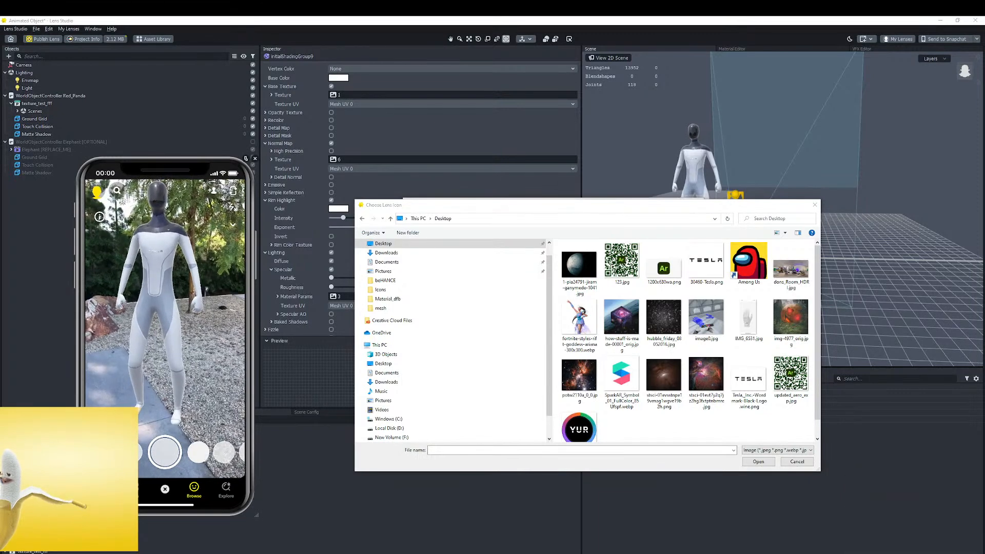
In the browser's "tesla bot" image results, open the TechCrunch Tesla Bot picture and copy it into the Desktop folder
{"action": "left_click_drag", "start_coordinate": [0, 217], "coordinate": [205, 189]}
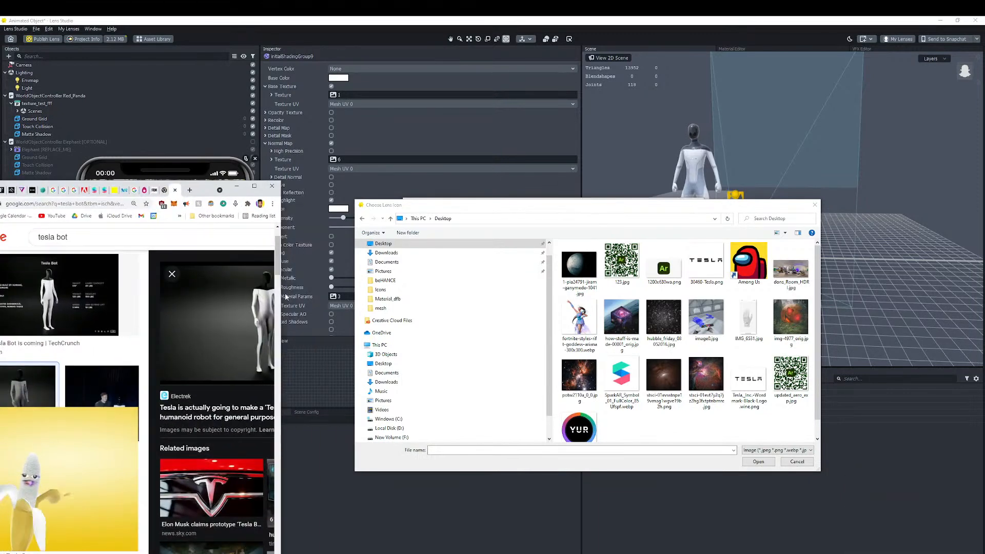
{"action": "left_click_drag", "start_coordinate": [284, 293], "coordinate": [479, 294]}
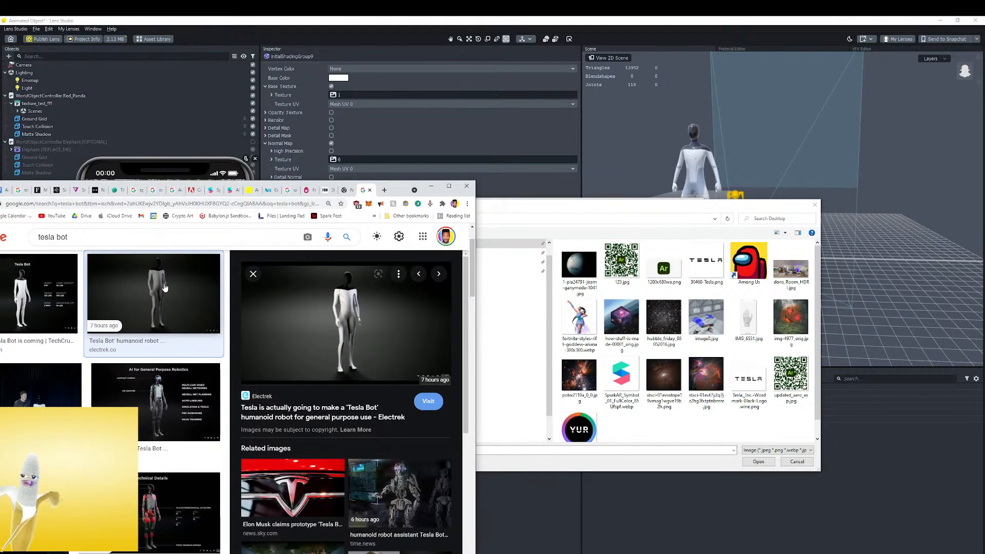
{"action": "left_click", "coordinate": [36, 292]}
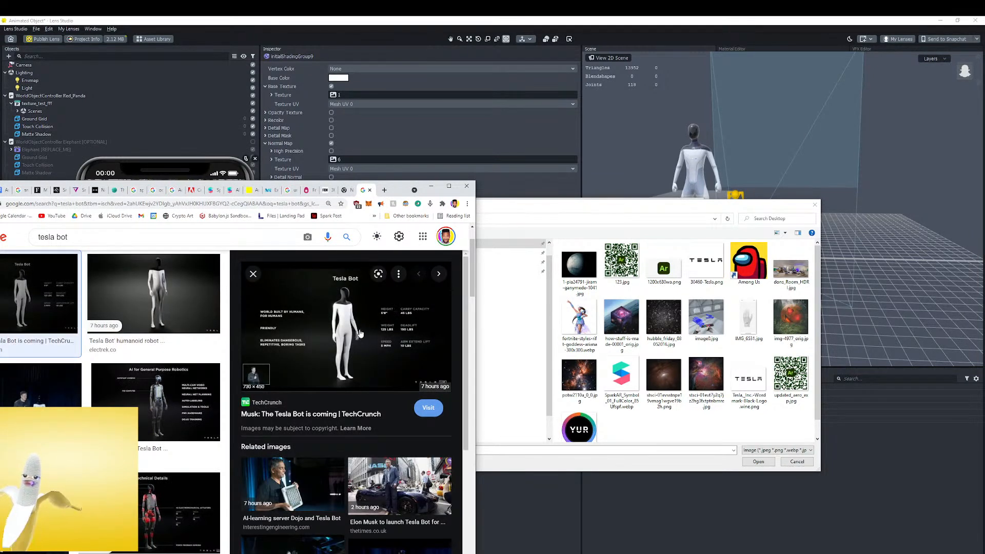
{"action": "left_click_drag", "start_coordinate": [354, 326], "coordinate": [103, 170]}
{"action": "left_click_drag", "start_coordinate": [354, 326], "coordinate": [667, 425]}
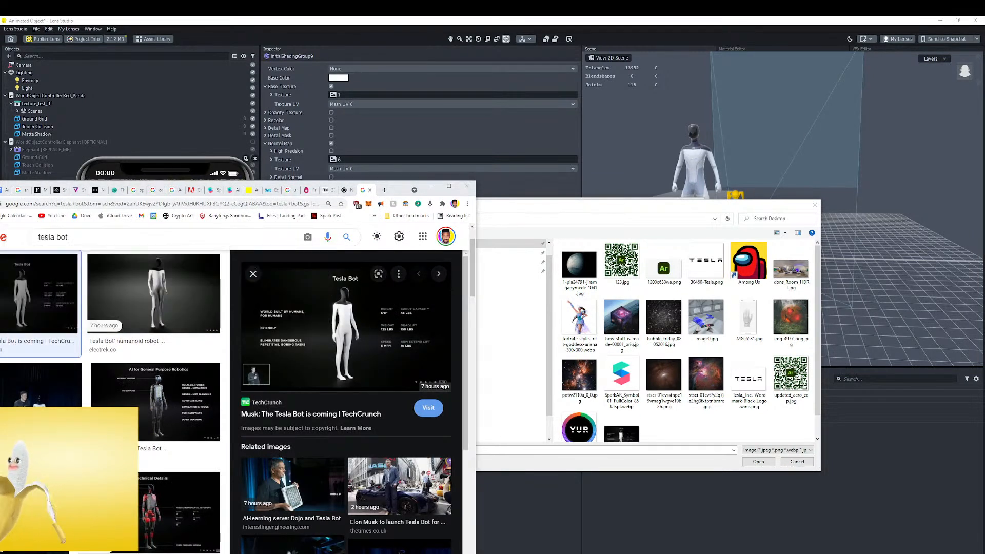
{"action": "left_click", "coordinate": [431, 186]}
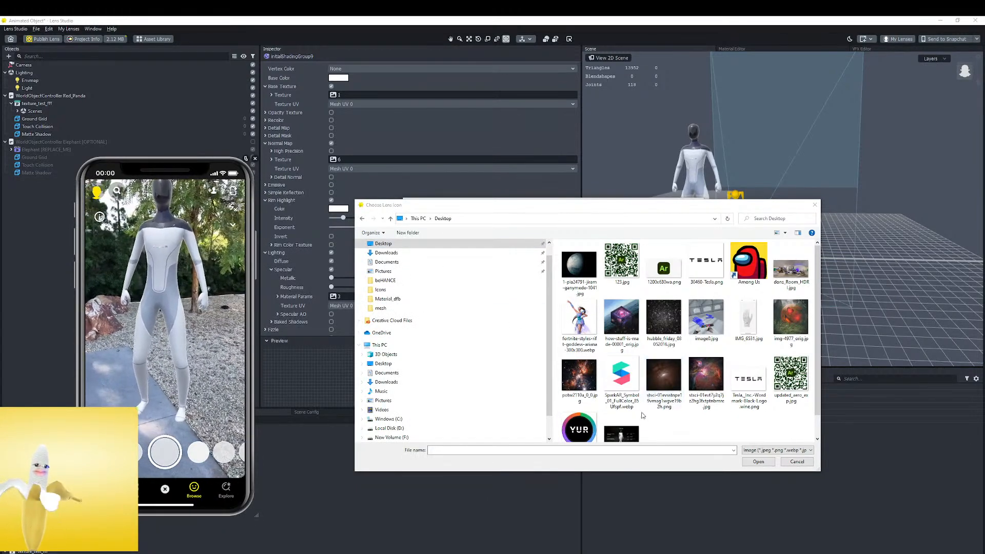
Load the saved Tesla Bot picture as the lens icon, crop it to the robot's head and upper body, and apply it
{"action": "left_click", "coordinate": [621, 433]}
{"action": "left_click", "coordinate": [755, 462]}
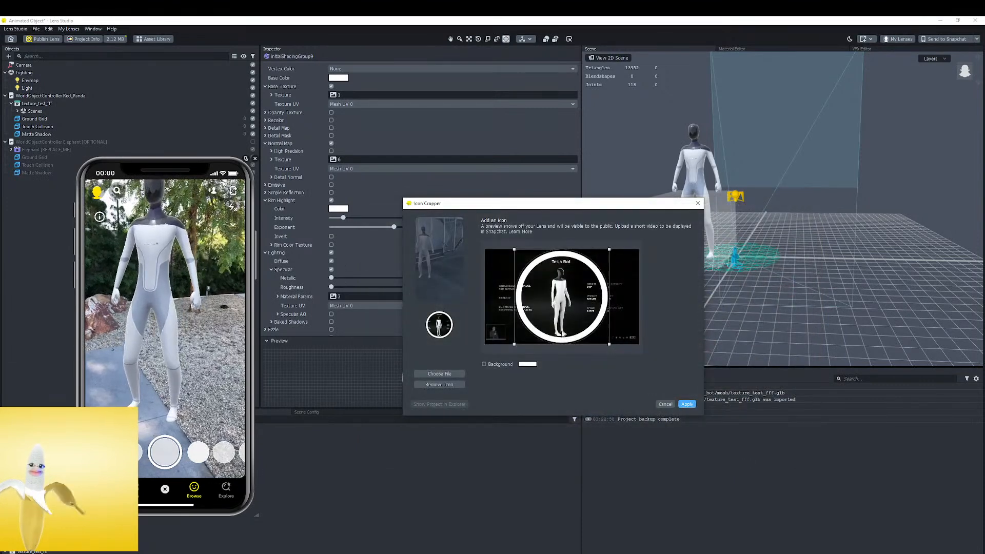
{"action": "left_click_drag", "start_coordinate": [518, 344], "coordinate": [525, 315]}
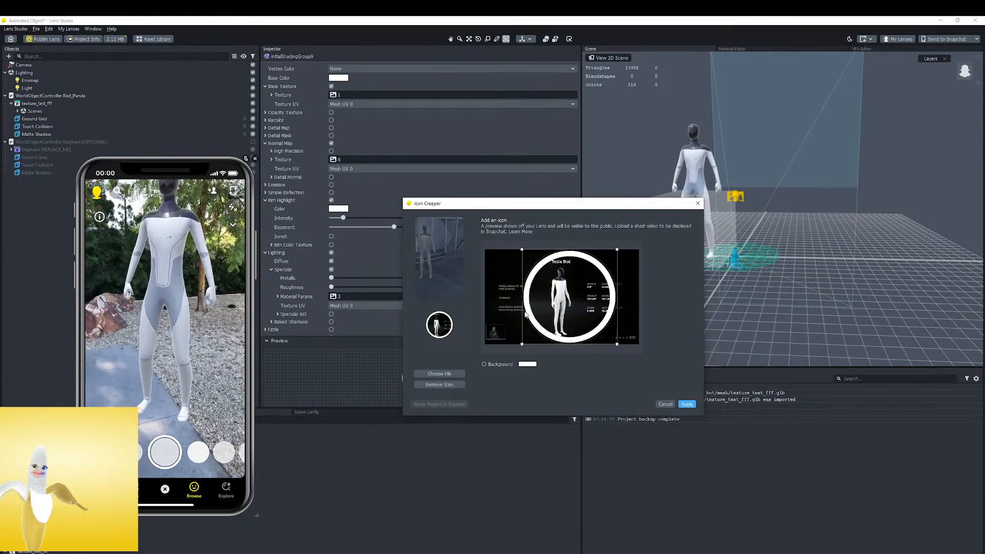
{"action": "left_click_drag", "start_coordinate": [618, 346], "coordinate": [563, 298]}
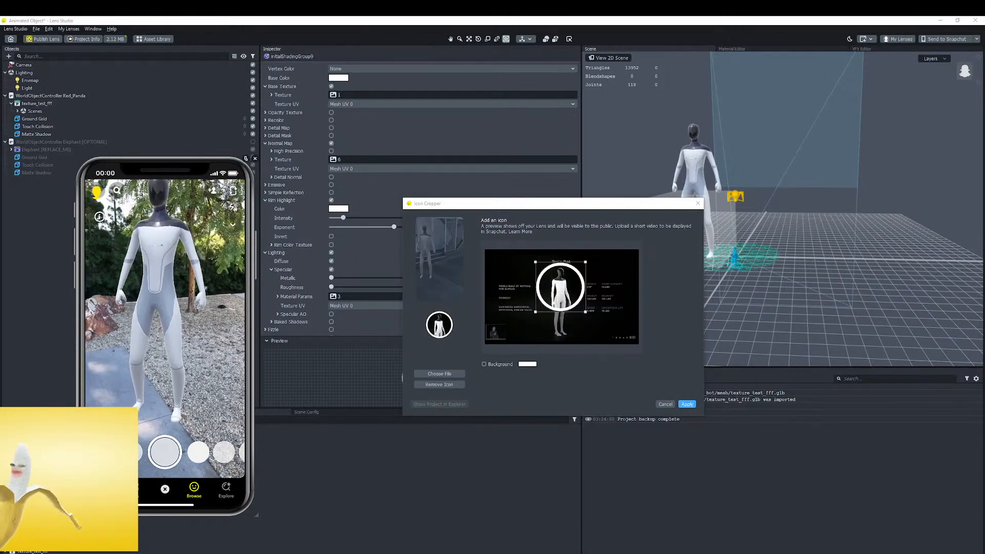
{"action": "left_click", "coordinate": [687, 404]}
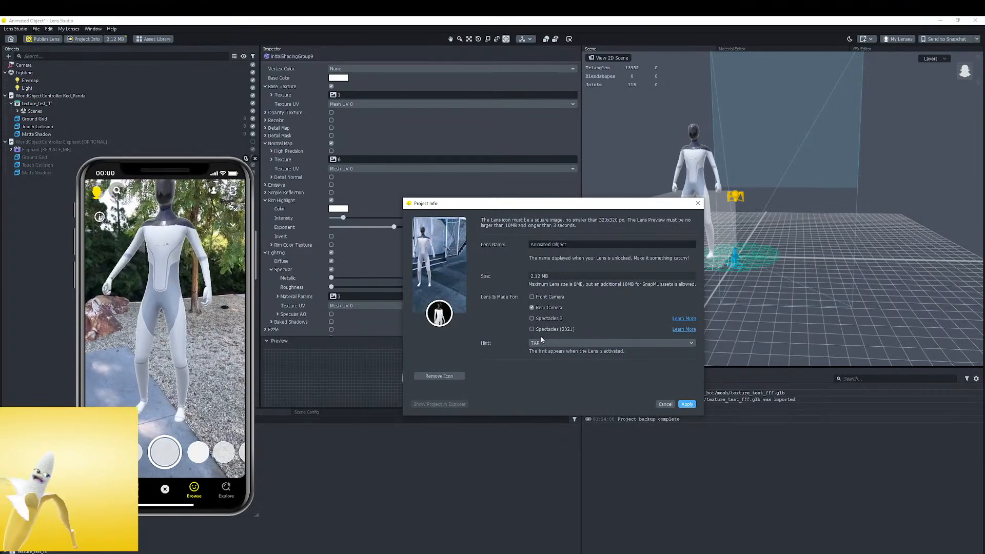
Reopen the Lens Preview choices and select the World preview showing the robot on the palm-lined lawn
{"action": "left_click", "coordinate": [446, 264]}
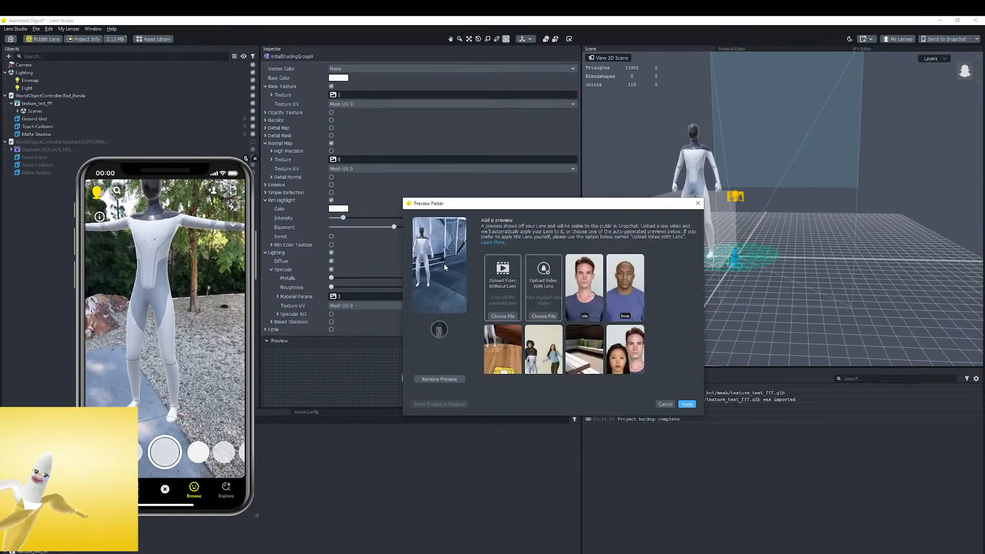
{"action": "scroll", "coordinate": [638, 313], "scroll_direction": "down", "scroll_amount": 5}
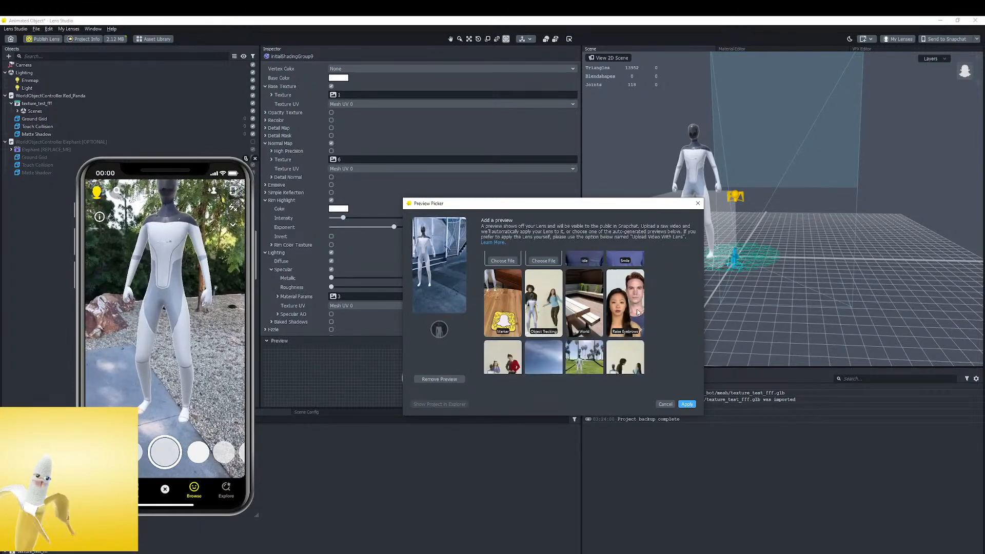
{"action": "left_click", "coordinate": [588, 295]}
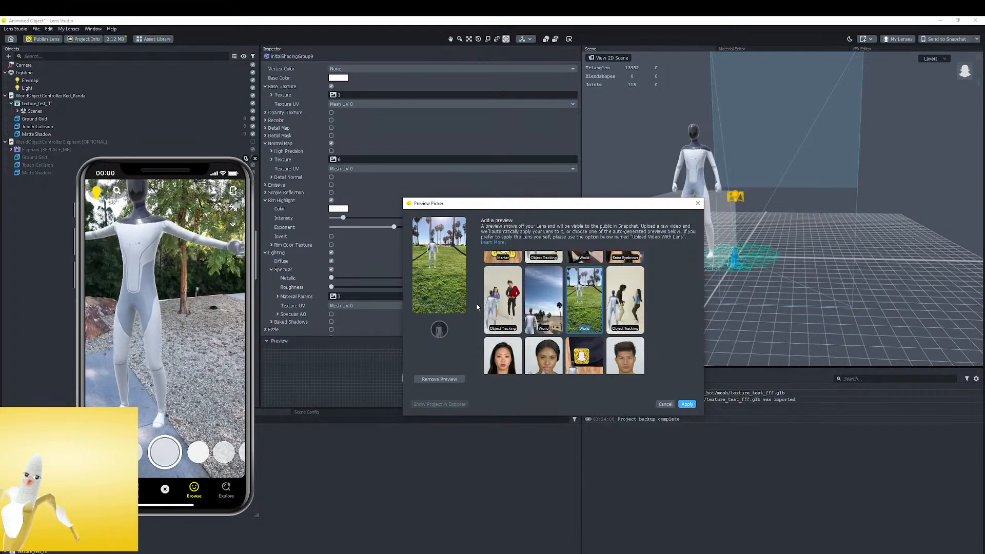
{"action": "scroll", "coordinate": [568, 332], "scroll_direction": "down", "scroll_amount": 1}
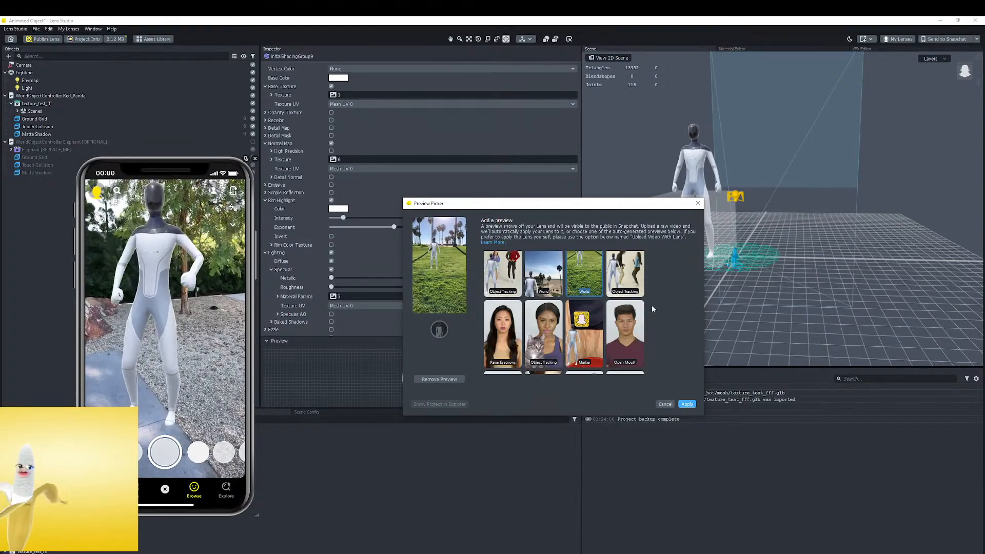
{"action": "scroll", "coordinate": [554, 297], "scroll_direction": "up", "scroll_amount": 1}
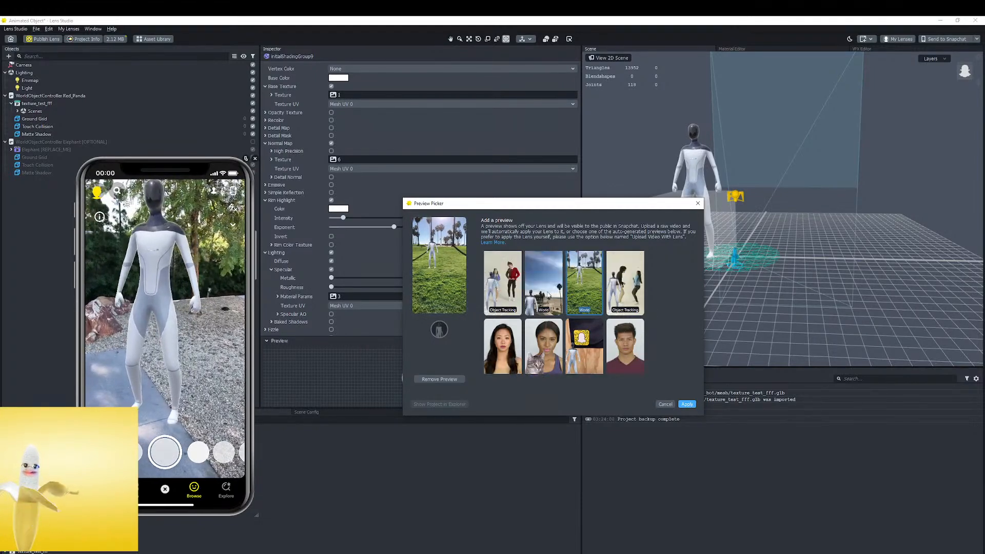
Try the World preview with the robot under a wide blue sky and look through the other available previews
{"action": "left_click", "coordinate": [543, 294]}
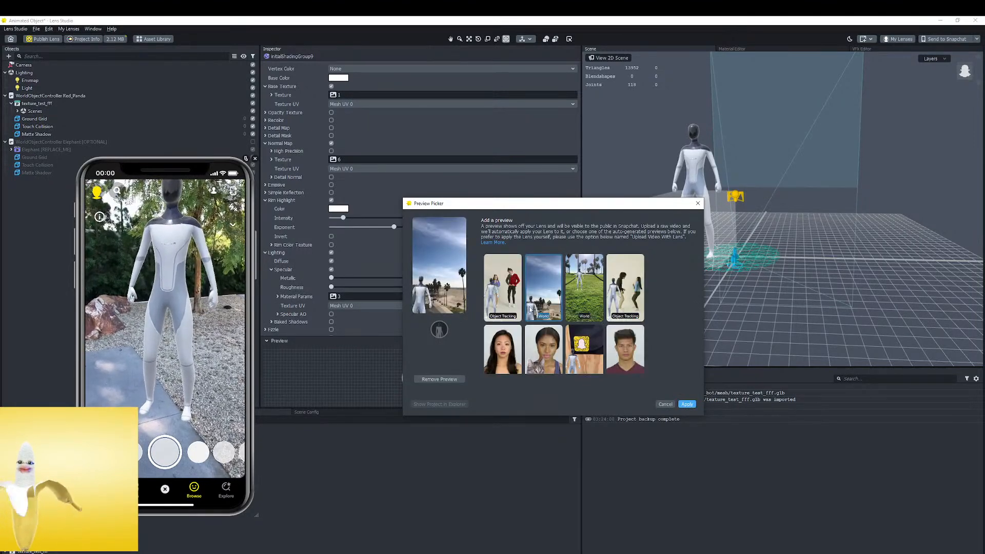
{"action": "scroll", "coordinate": [557, 324], "scroll_direction": "down", "scroll_amount": 3}
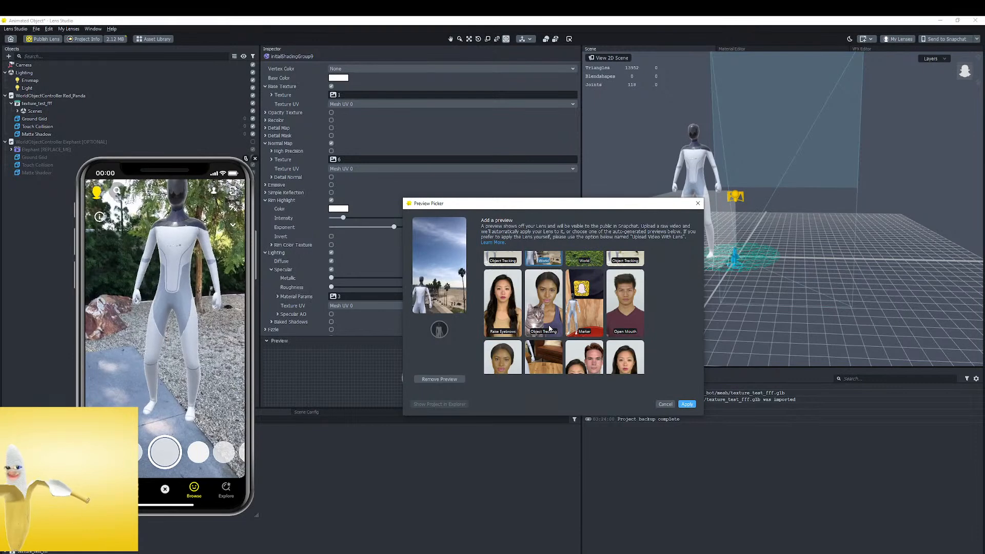
{"action": "scroll", "coordinate": [549, 309], "scroll_direction": "down", "scroll_amount": 4}
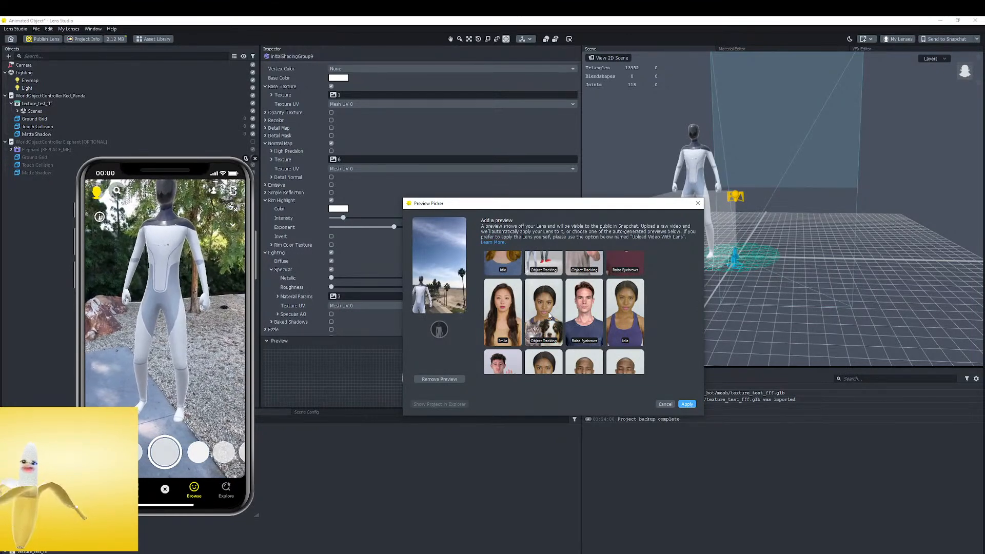
{"action": "scroll", "coordinate": [549, 315], "scroll_direction": "down", "scroll_amount": 8}
{"action": "scroll", "coordinate": [549, 315], "scroll_direction": "up", "scroll_amount": 8}
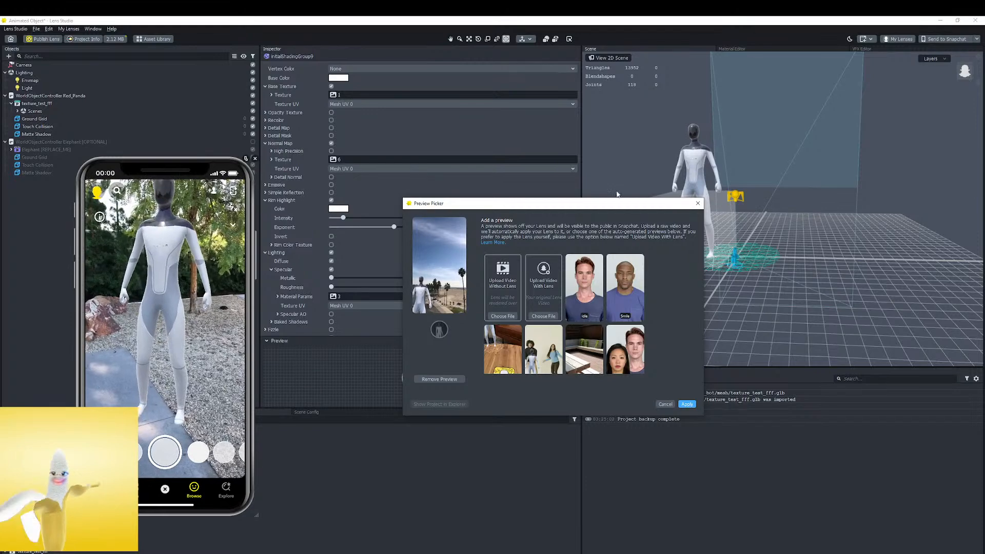
Choose the World preview of the robot on the palm-lined lawn and apply it as the Lens Preview
{"action": "scroll", "coordinate": [609, 354], "scroll_direction": "down", "scroll_amount": 3}
{"action": "scroll", "coordinate": [605, 346], "scroll_direction": "down", "scroll_amount": 2}
{"action": "left_click", "coordinate": [597, 301]}
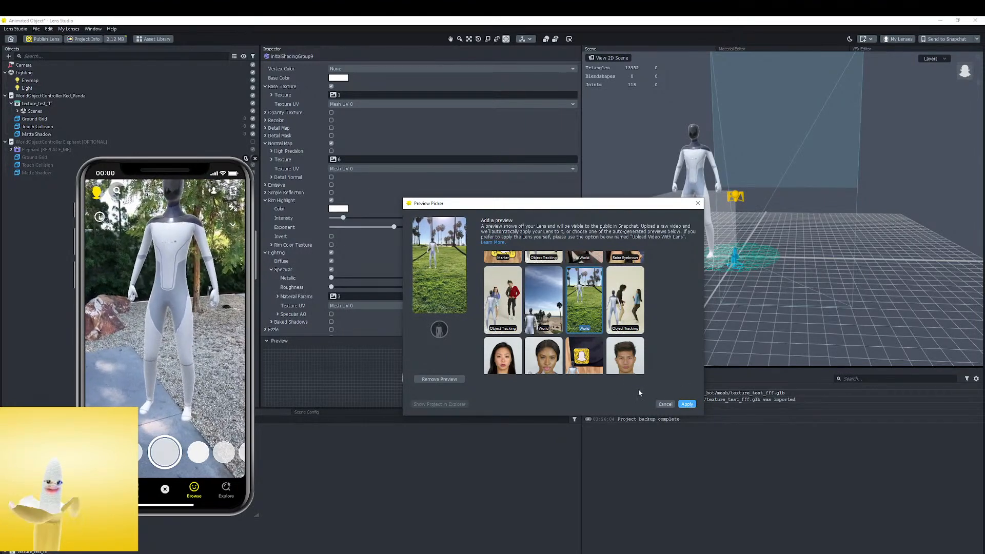
{"action": "scroll", "coordinate": [526, 299], "scroll_direction": "up", "scroll_amount": 3}
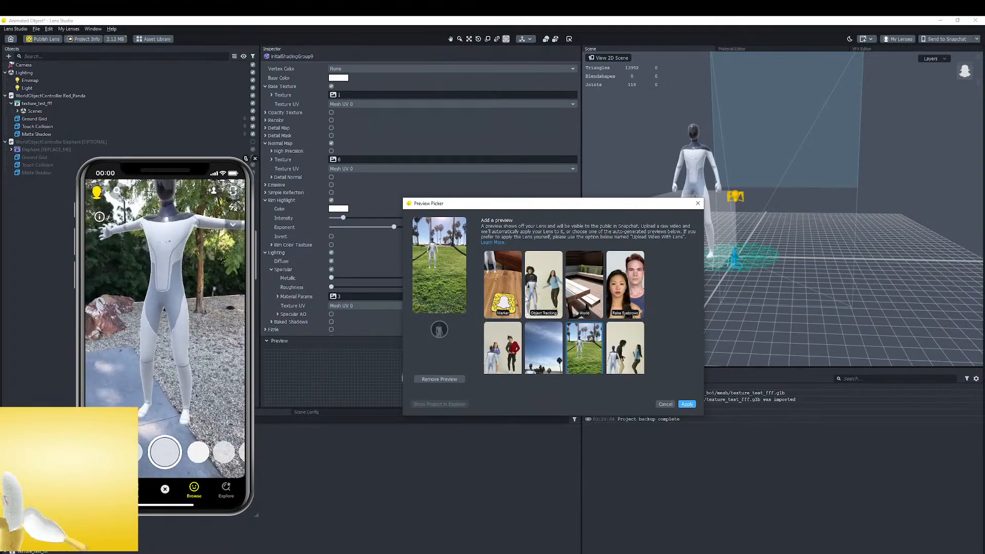
{"action": "scroll", "coordinate": [513, 303], "scroll_direction": "up", "scroll_amount": 2}
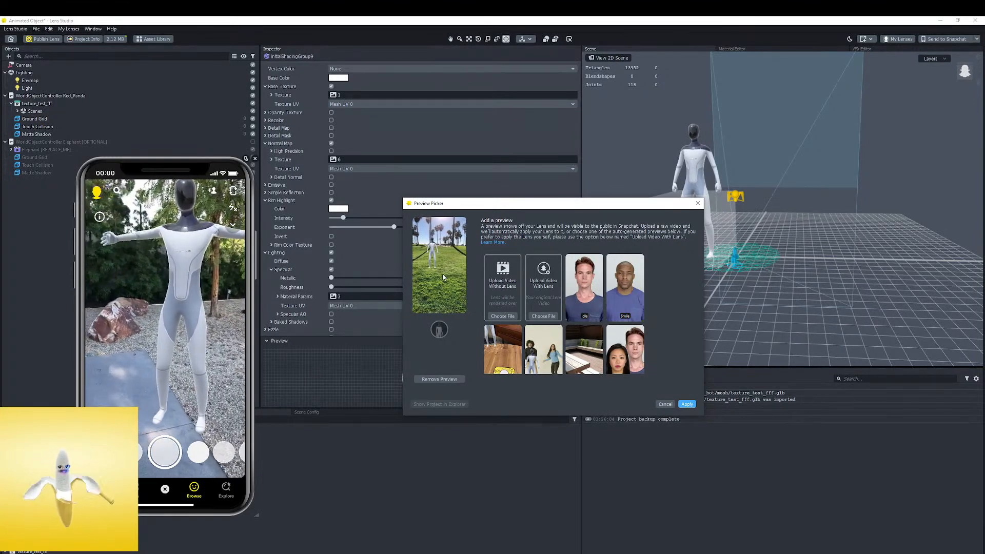
{"action": "left_click", "coordinate": [686, 405]}
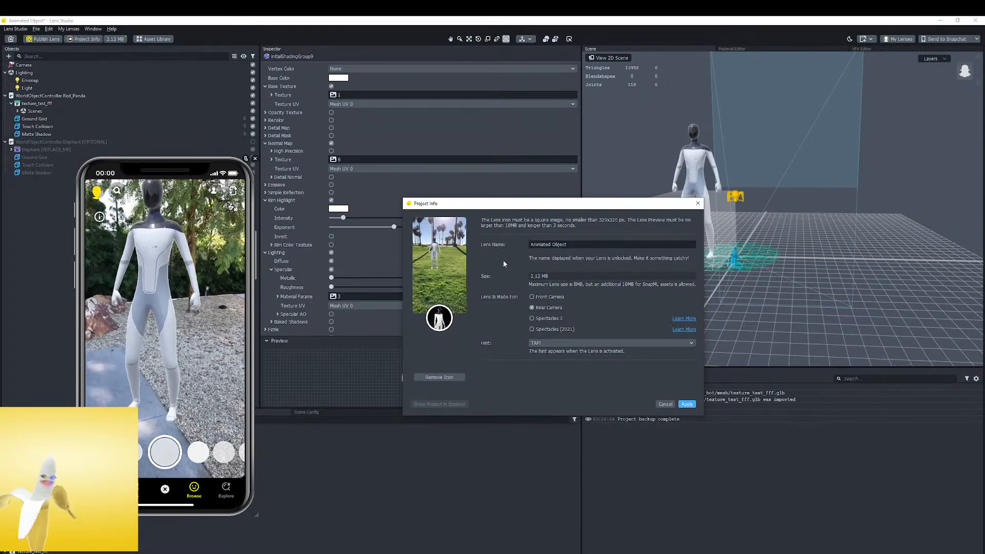
Replace the lens name "Animated Object" with "Tesla Bot" in the project info
{"action": "mouse_move", "coordinate": [448, 325]}
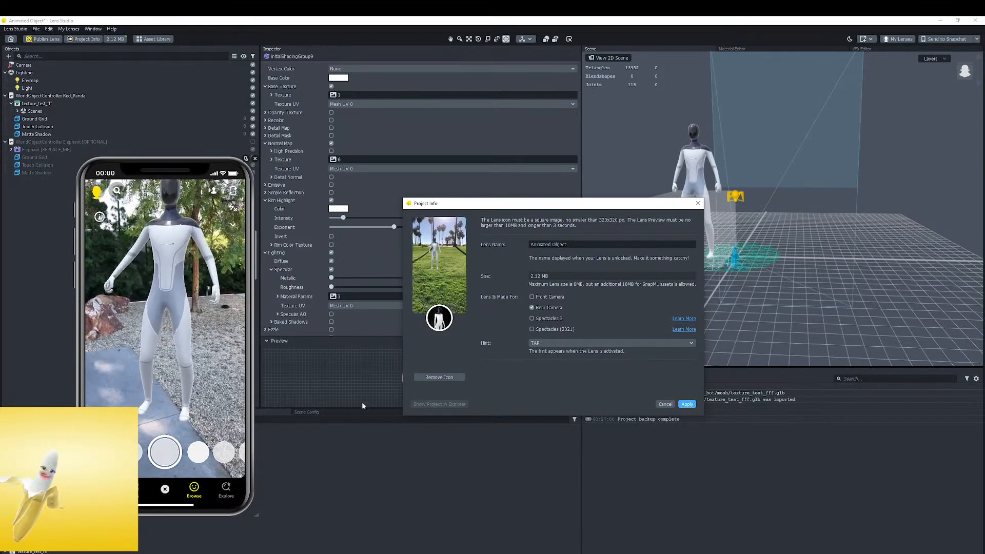
{"action": "double_click", "coordinate": [590, 246]}
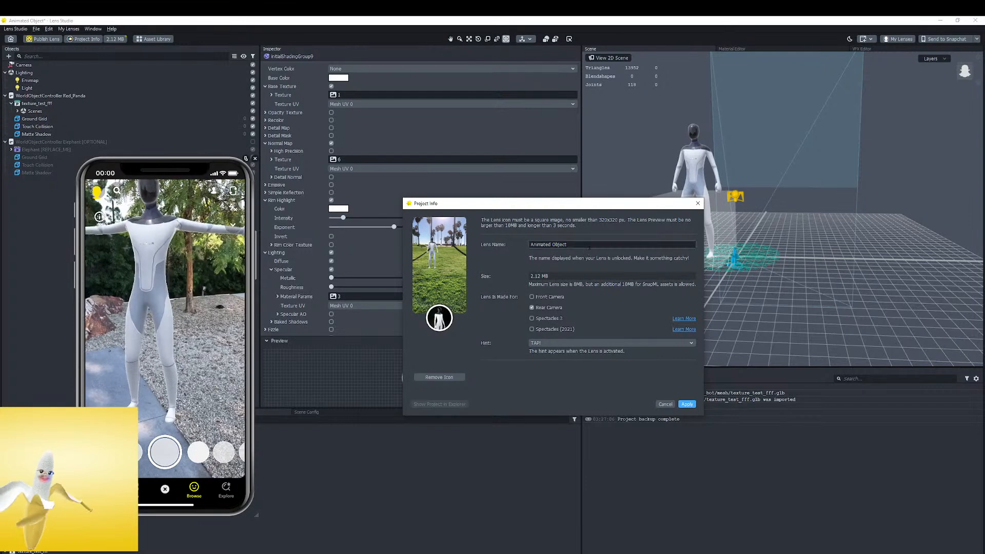
{"action": "triple_click", "coordinate": [590, 246]}
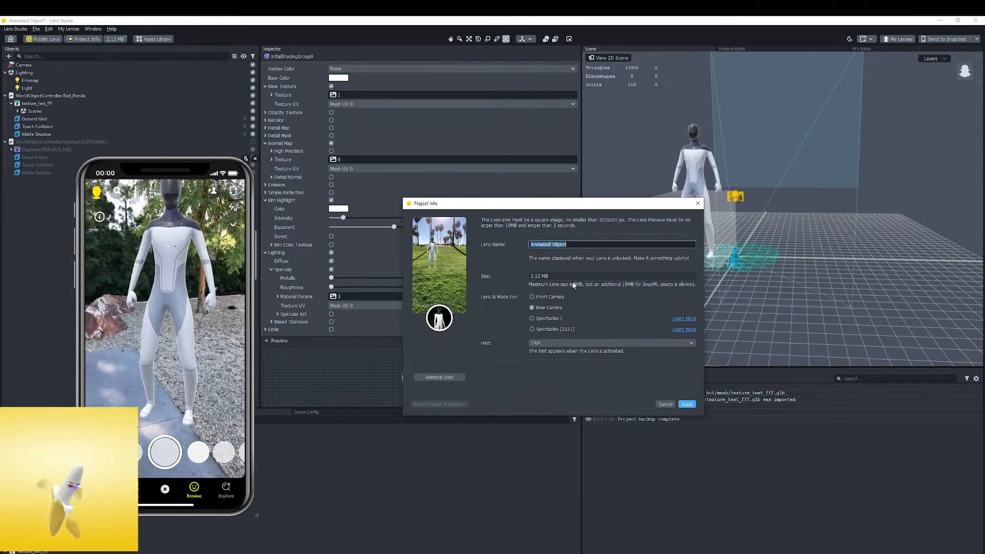
{"action": "type", "text": "Tesla B"}
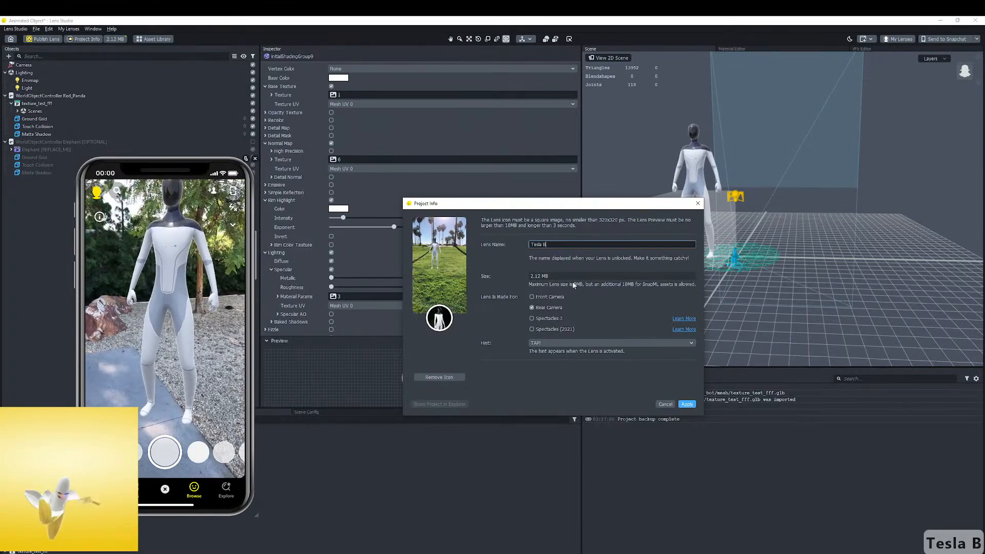
{"action": "type", "text": "ot"}
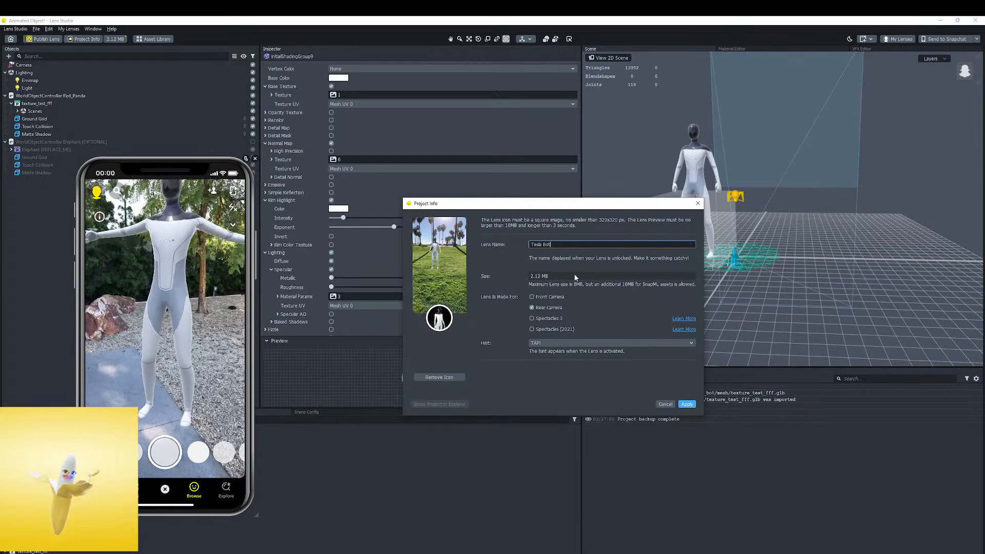
Apply the project info changes and publish the lens to Snapchat
{"action": "left_click", "coordinate": [686, 405]}
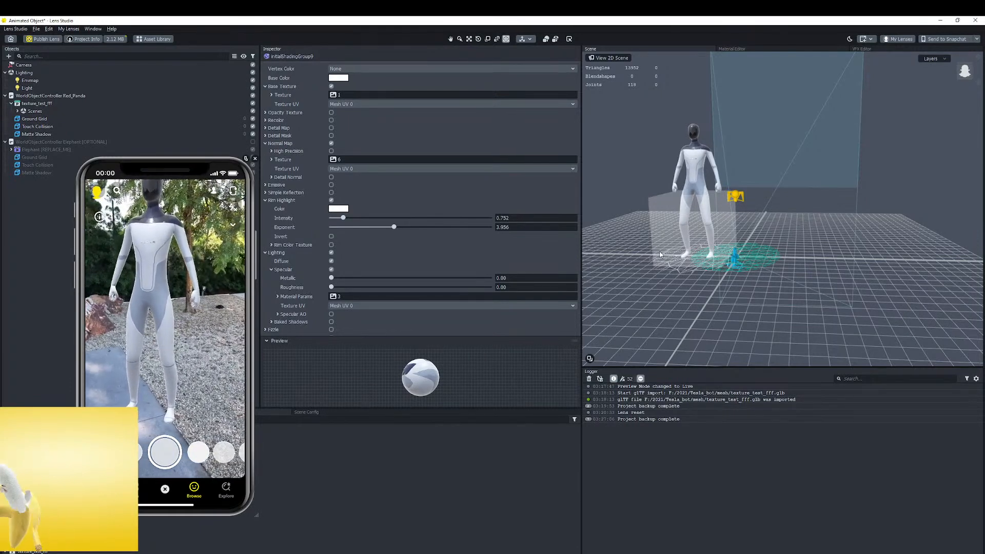
{"action": "left_click", "coordinate": [43, 39]}
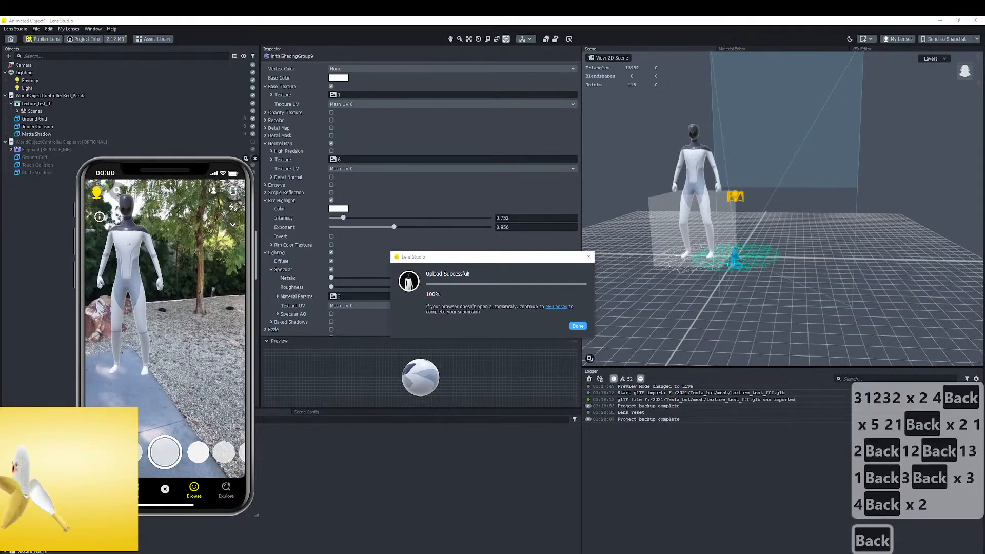
{"action": "key", "text": "BackSpace"}
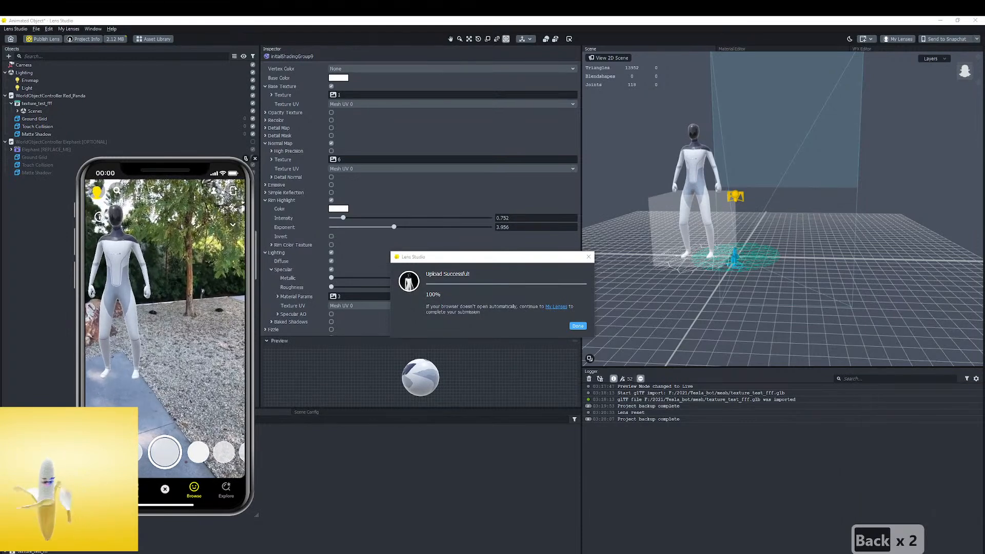
{"action": "type", "text": "096"}
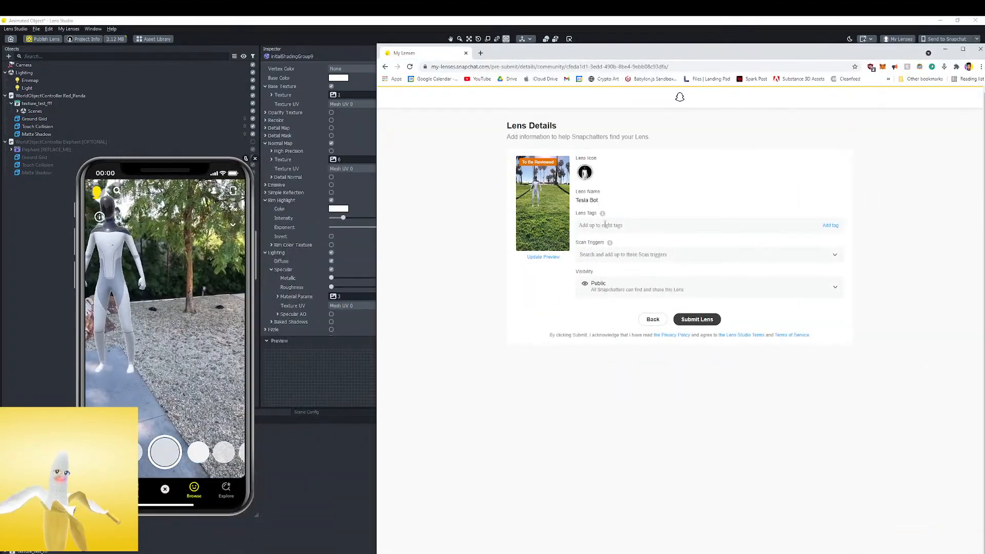
Add "tesla" as a Lens tag in the browser's Lens Details form
{"action": "left_click", "coordinate": [649, 221]}
{"action": "type", "text": "tesla"}
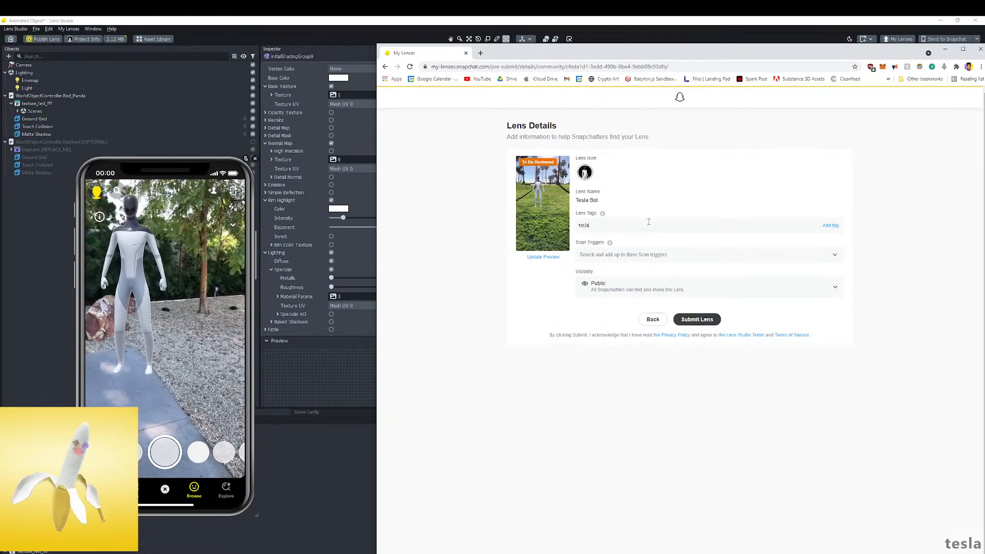
{"action": "key", "text": "Return"}
Try to add "ai" as a second Lens tag
{"action": "type", "text": "ai"}
{"action": "key", "text": "Return"}
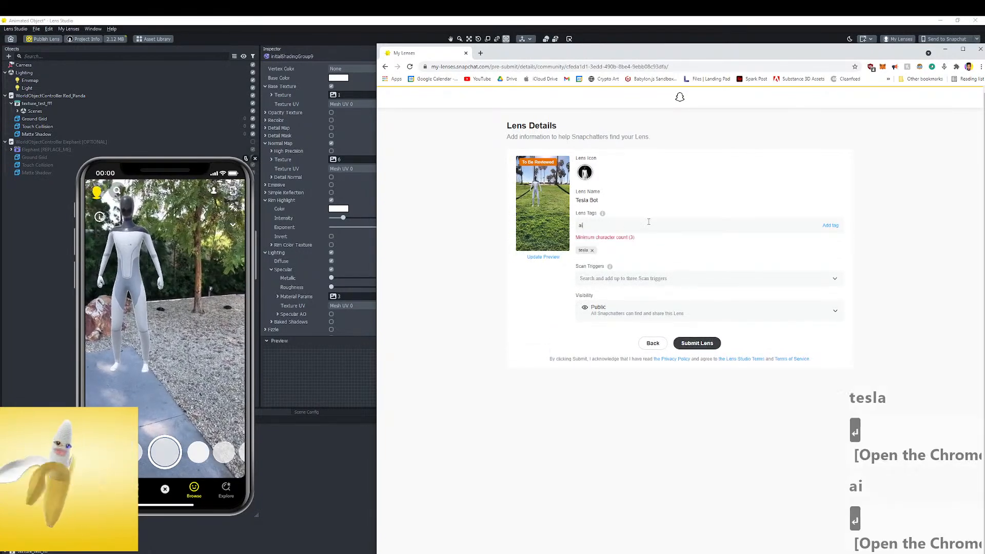
{"action": "key", "text": "Return"}
{"action": "key", "text": "Return"}
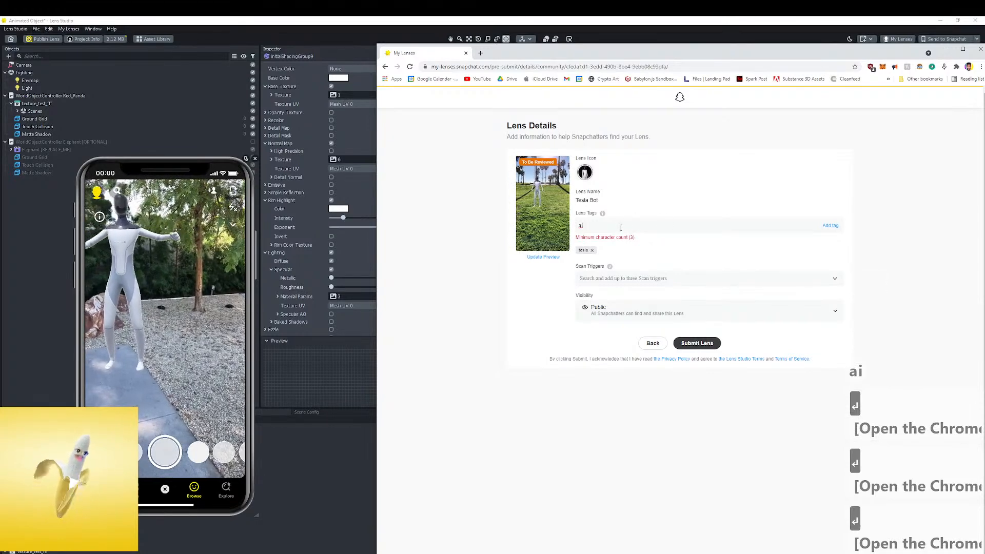
{"action": "key", "text": "BackSpace"}
{"action": "key", "text": "Return"}
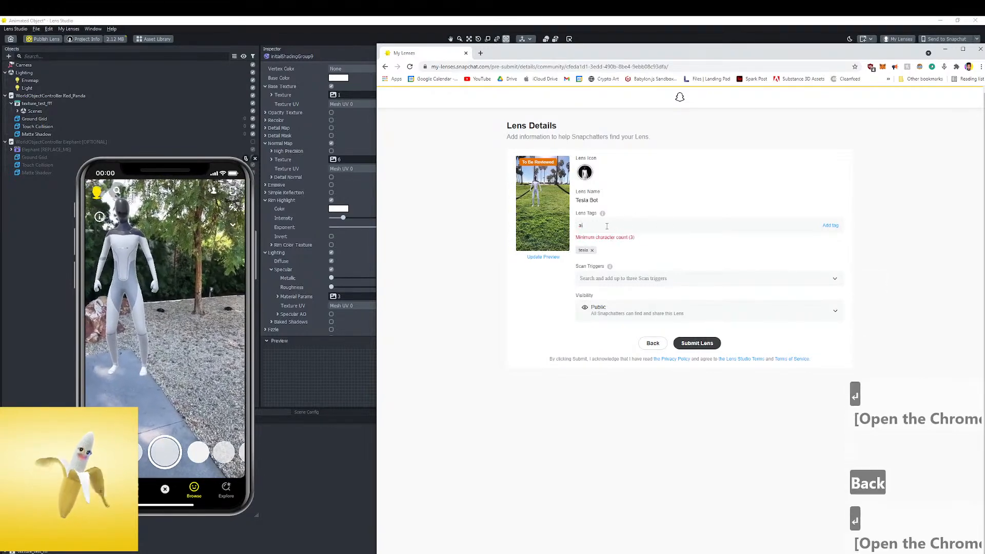
Replace the text in the Lens tag entry with "robot" and add it as a tag
{"action": "left_click_drag", "start_coordinate": [607, 226], "coordinate": [574, 228]}
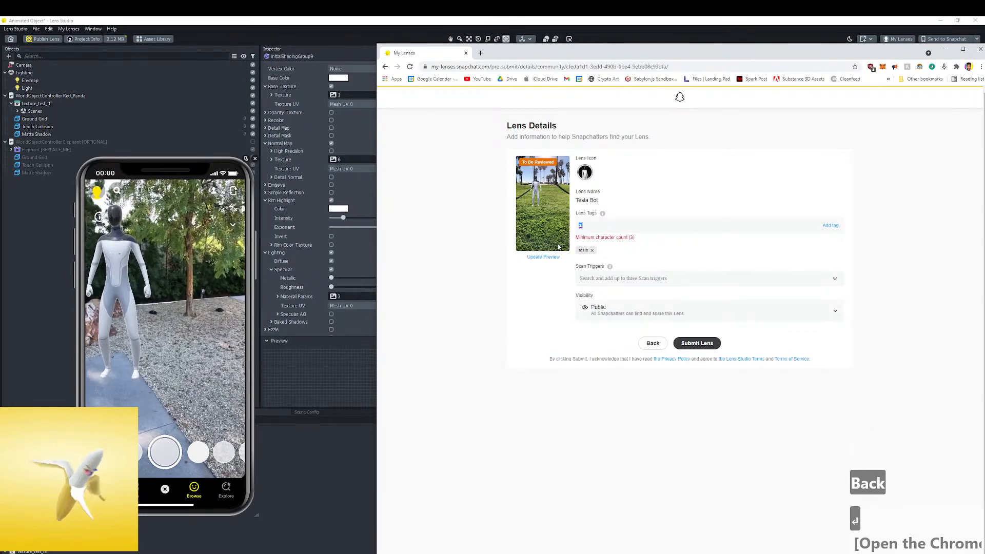
{"action": "type", "text": "robot"}
{"action": "key", "text": "Return"}
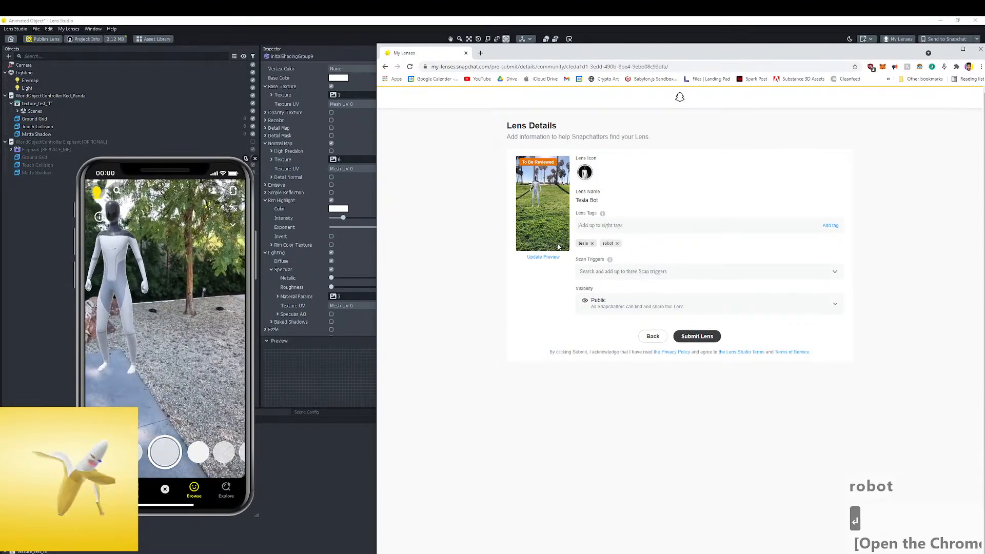
Add "elon" and "musk" as two more separate Lens tags
{"action": "type", "text": "eon"}
{"action": "key", "text": "BackSpace"}
{"action": "key", "text": "BackSpace"}
{"action": "type", "text": "lon"}
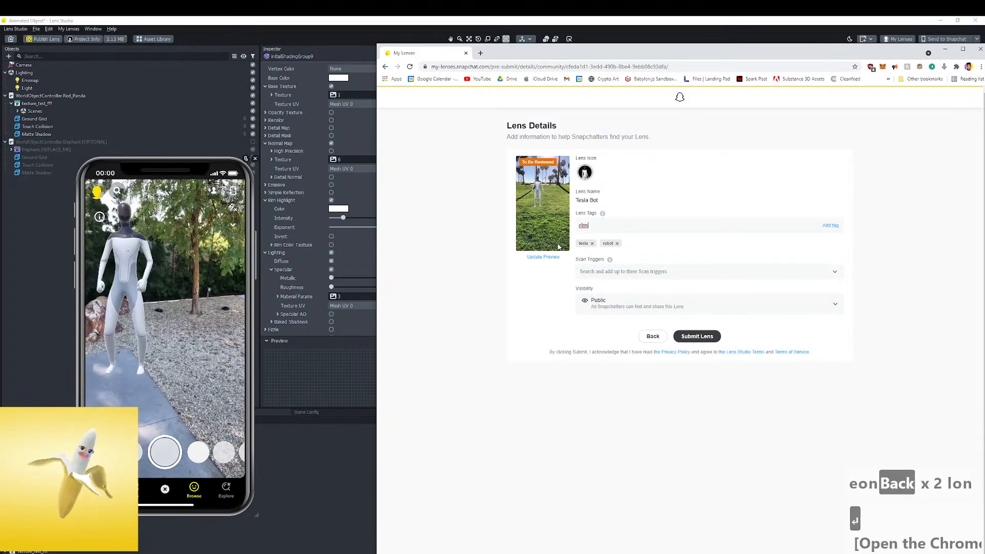
{"action": "key", "text": "Return"}
{"action": "type", "text": "m"}
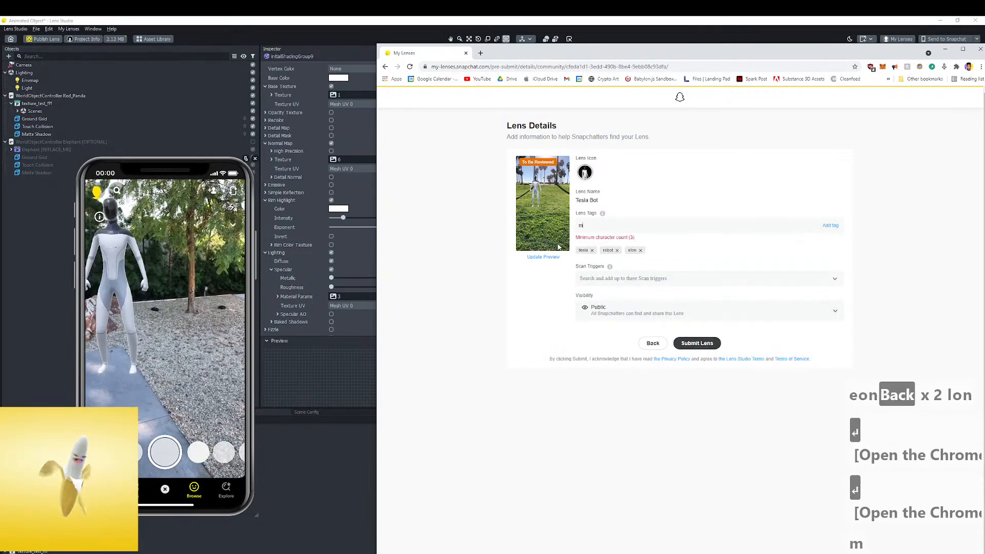
{"action": "type", "text": "usk"}
{"action": "key", "text": "Return"}
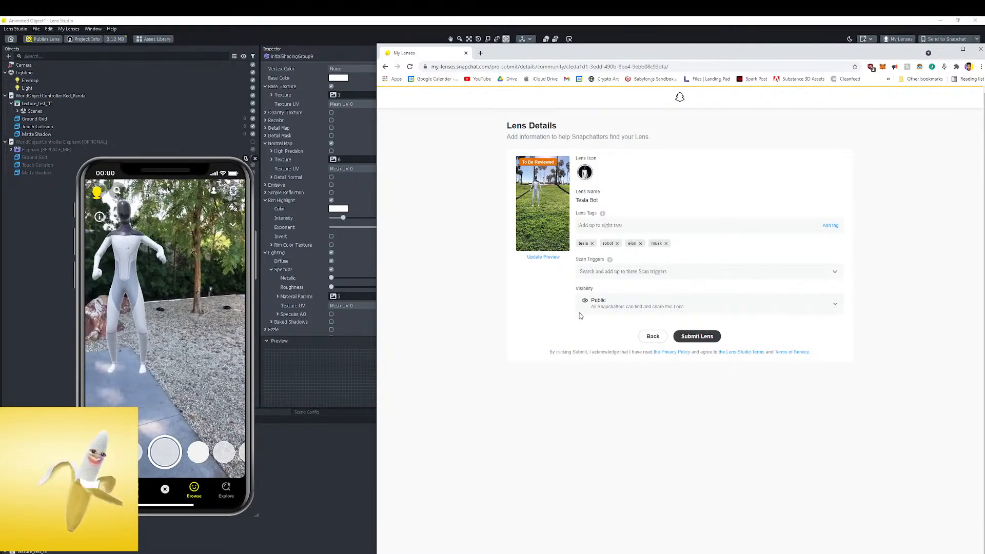
Add "Car" as a Scan trigger and submit the lens for review with its visibility left public
{"action": "left_click", "coordinate": [655, 271]}
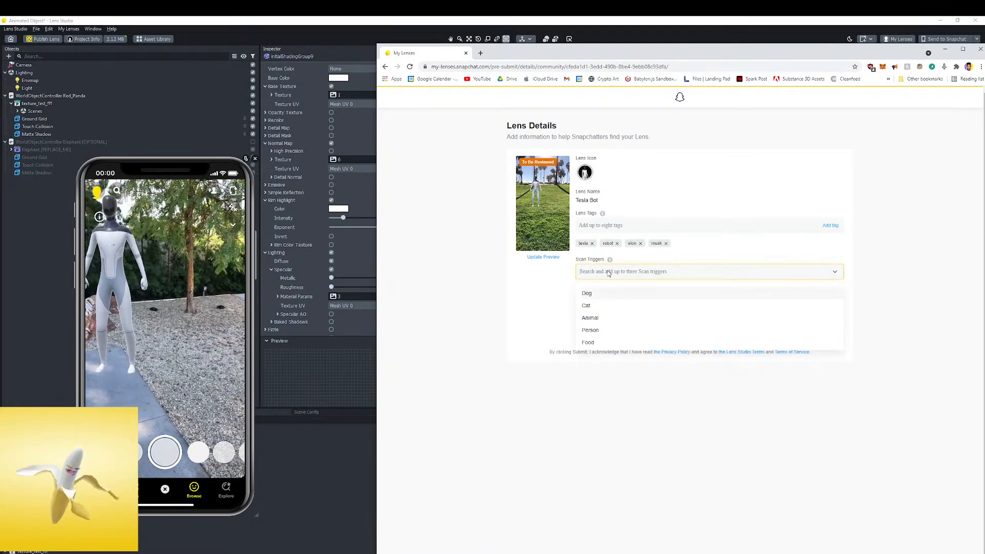
{"action": "type", "text": "car"}
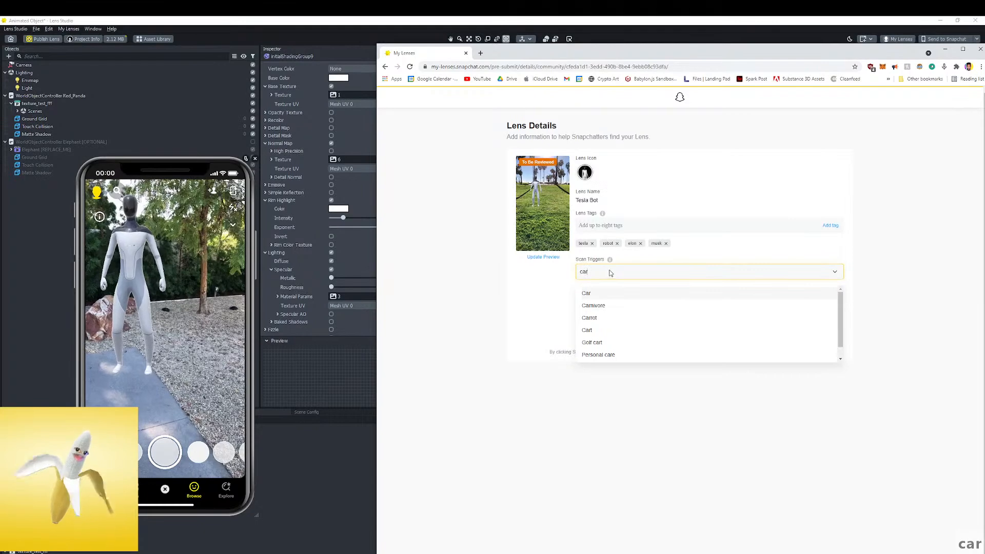
{"action": "left_click", "coordinate": [596, 293]}
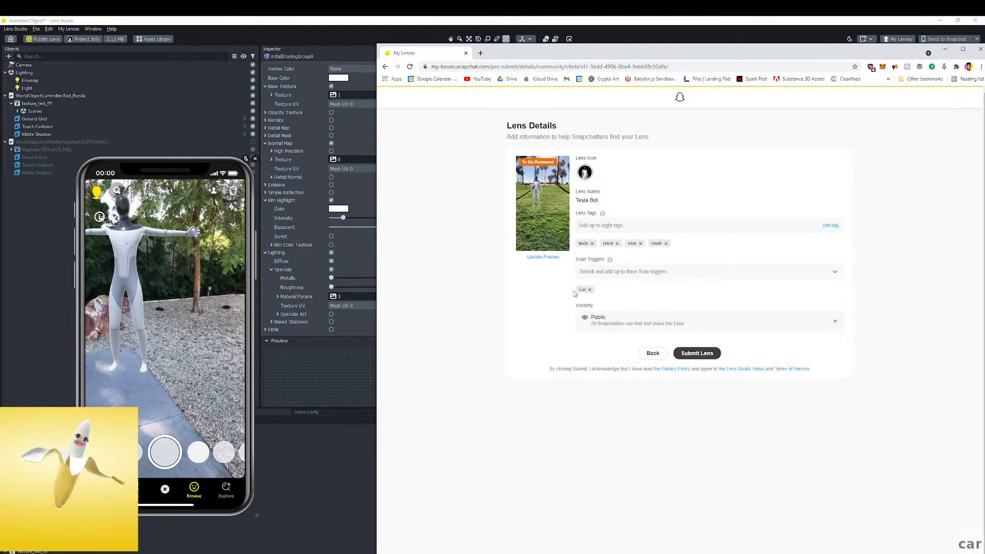
{"action": "left_click", "coordinate": [709, 356]}
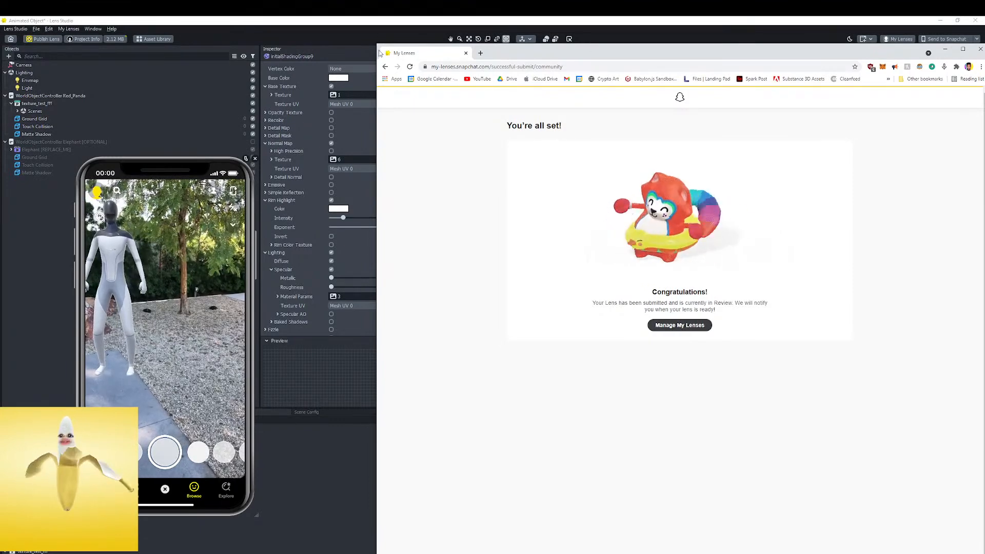
Go to the lens management page in the browser, then dismiss the upload dialog back in Lens Studio
{"action": "left_click", "coordinate": [680, 325]}
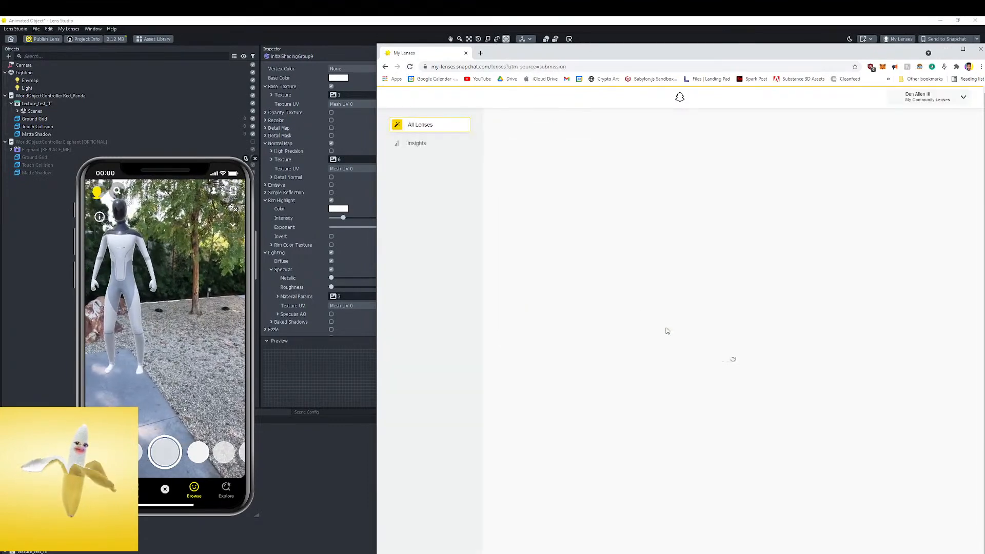
{"action": "left_click_drag", "start_coordinate": [545, 60], "coordinate": [0, 110]}
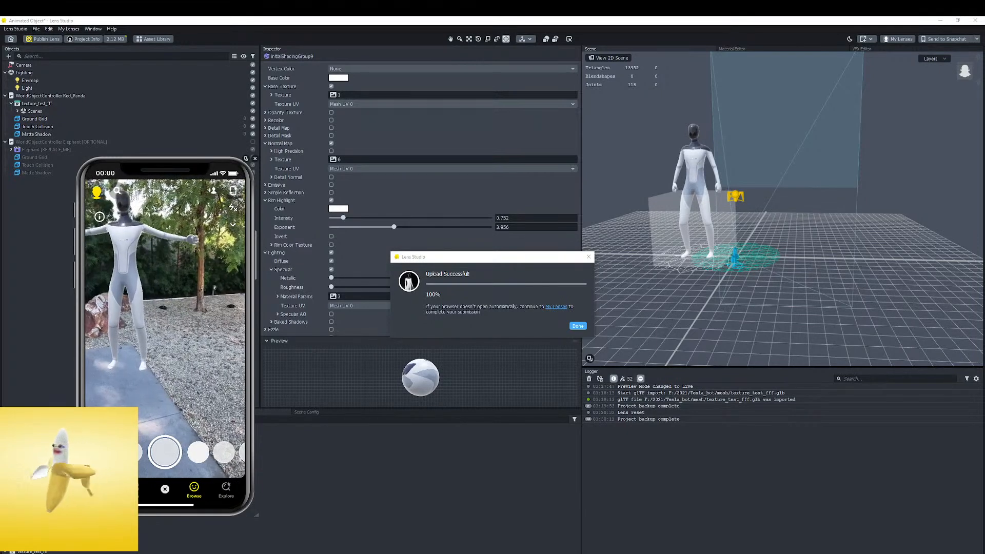
{"action": "left_click", "coordinate": [579, 326]}
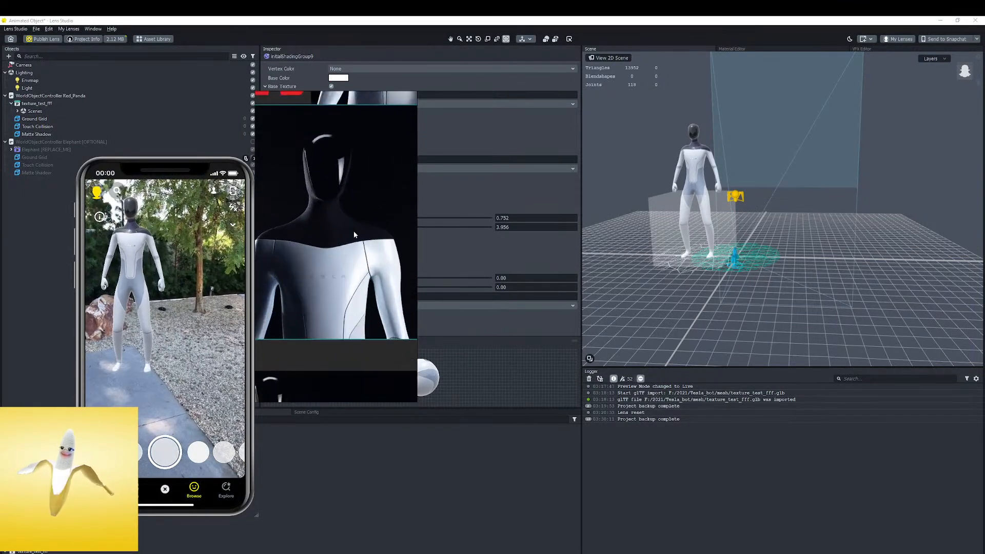
Switch to Photos with snapcode.png, enlarge its window and view the lens's snapcode at a larger size
{"action": "left_click_drag", "start_coordinate": [0, 135], "coordinate": [788, 106]}
{"action": "left_click", "coordinate": [928, 99]}
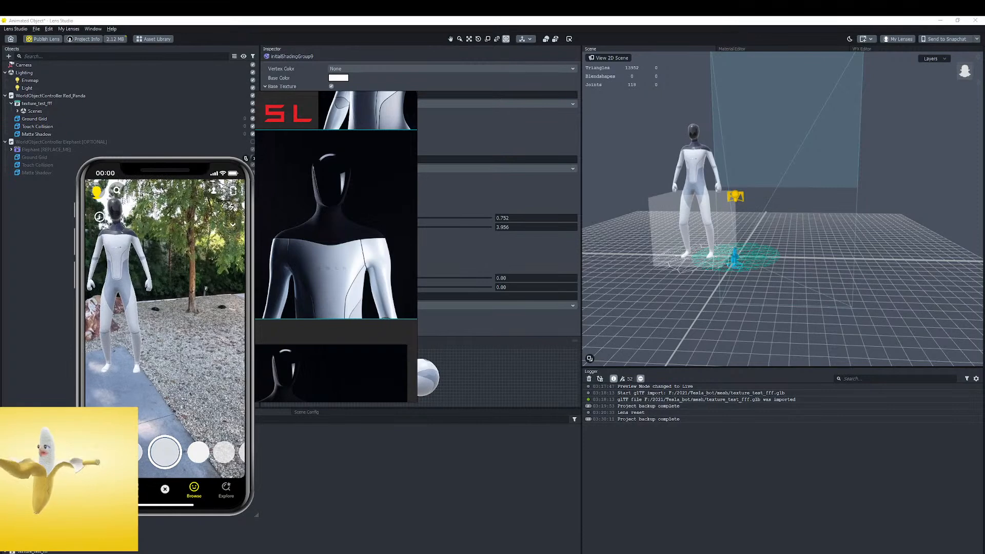
{"action": "key", "text": "alt+Tab"}
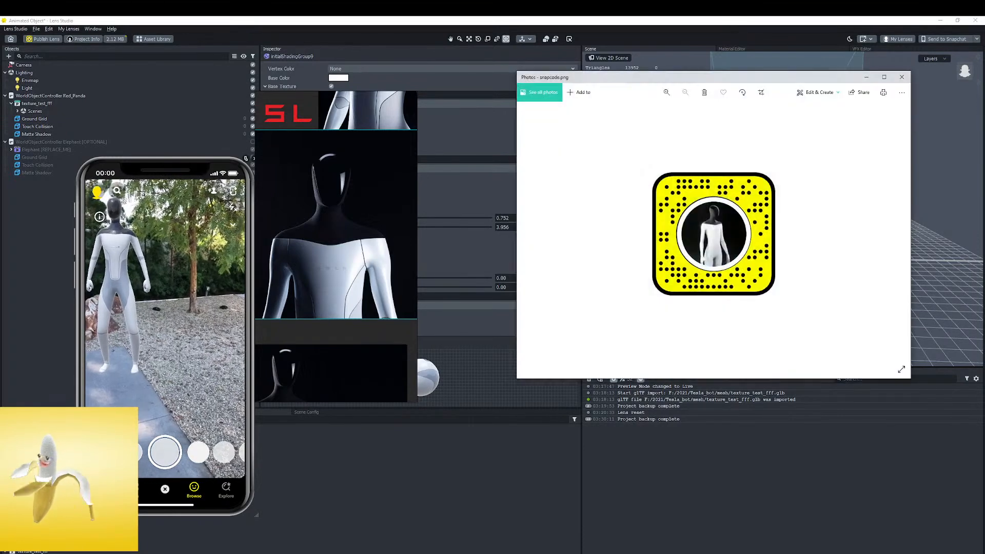
{"action": "scroll", "coordinate": [661, 286], "scroll_direction": "up", "scroll_amount": 5}
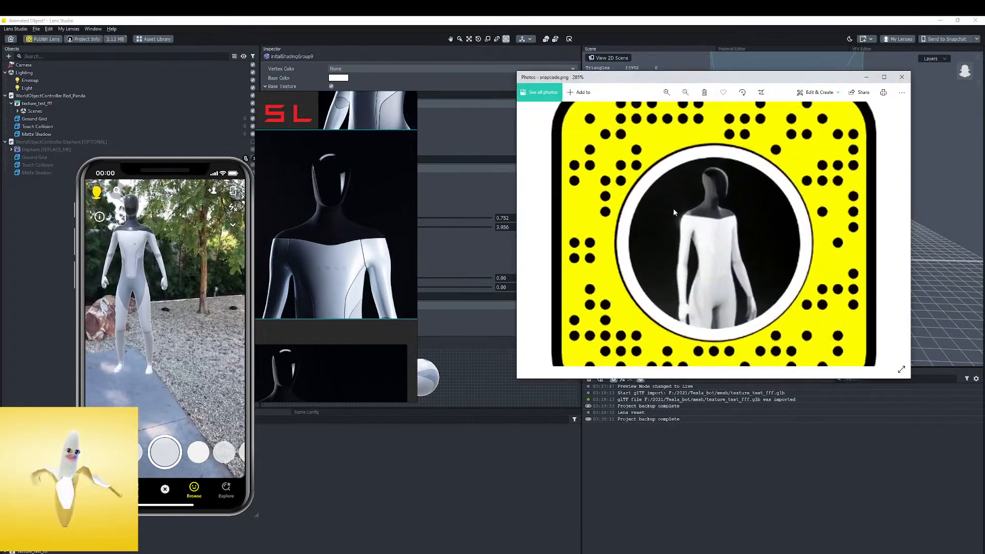
{"action": "left_click_drag", "start_coordinate": [515, 380], "coordinate": [354, 548]}
{"action": "scroll", "coordinate": [595, 293], "scroll_direction": "up", "scroll_amount": 3}
{"action": "scroll", "coordinate": [594, 293], "scroll_direction": "up", "scroll_amount": 2}
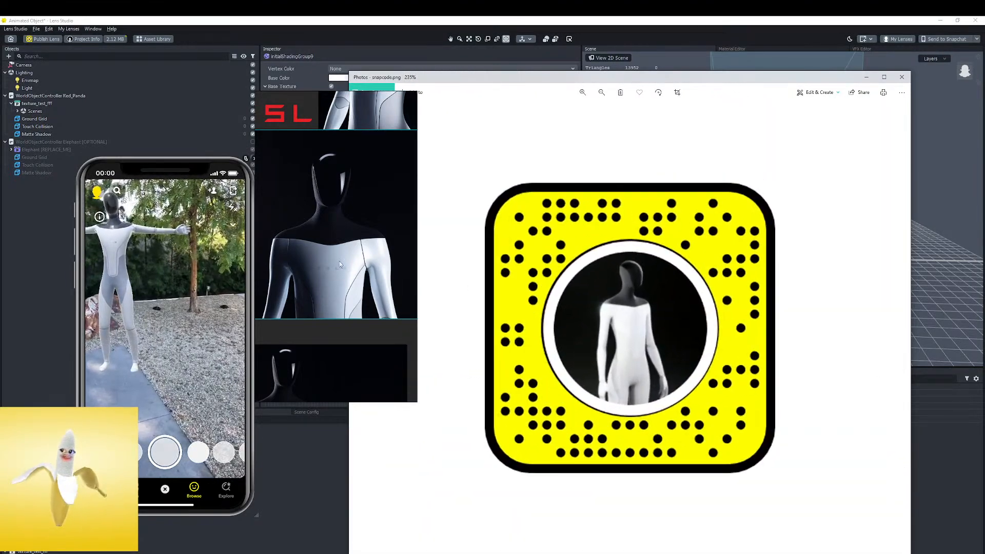
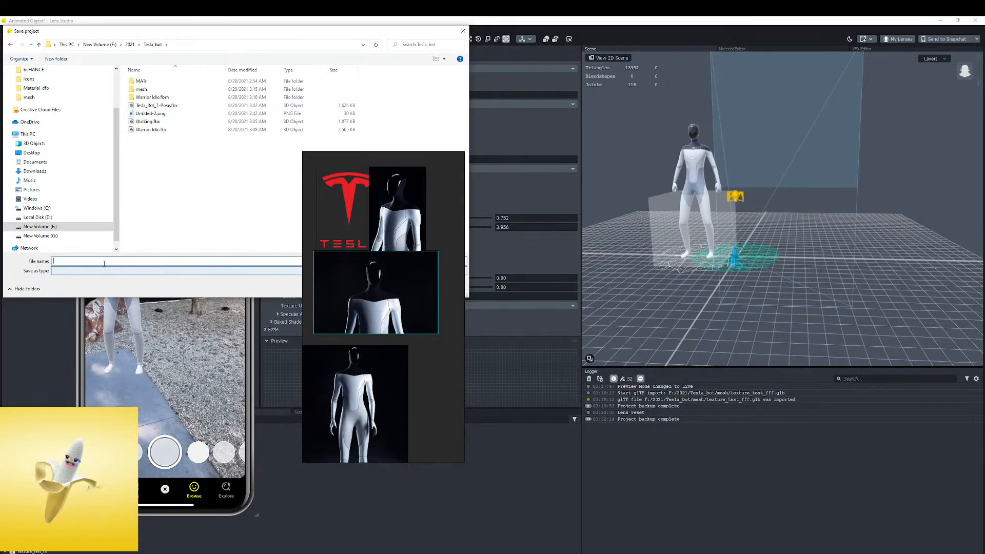
Save the Lens Studio project as tesla_bot in the Tesla_bot folder, move the floating reference images aside and close Lens Studio
{"action": "type", "text": "tesla_bot"}
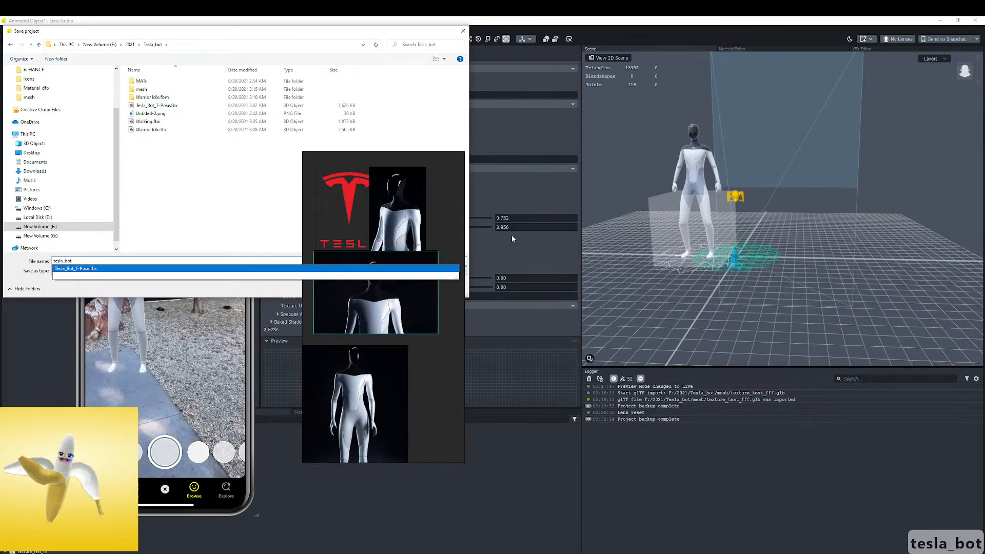
{"action": "right_click_drag", "start_coordinate": [417, 226], "coordinate": [583, 272]}
{"action": "left_click", "coordinate": [407, 288]}
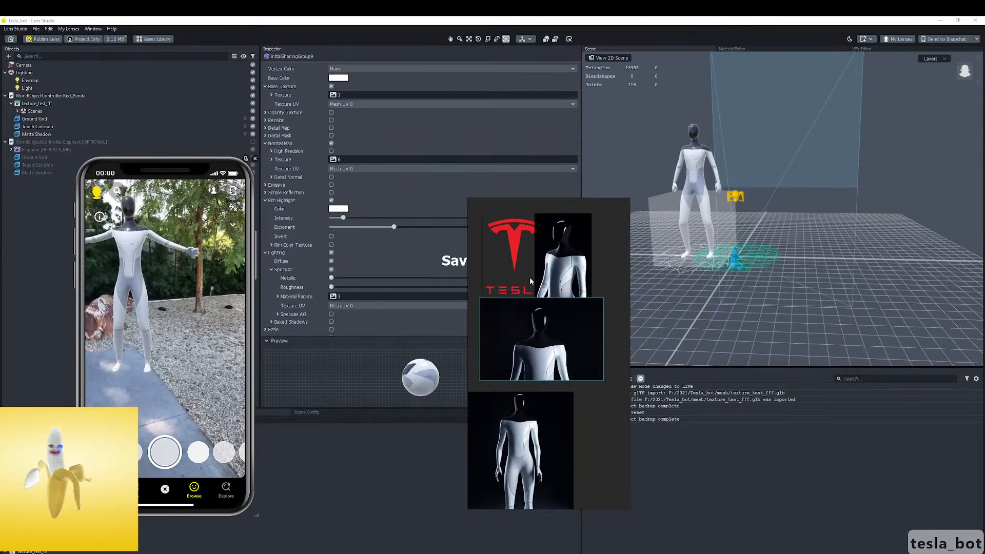
{"action": "right_click_drag", "start_coordinate": [536, 255], "coordinate": [441, 262]}
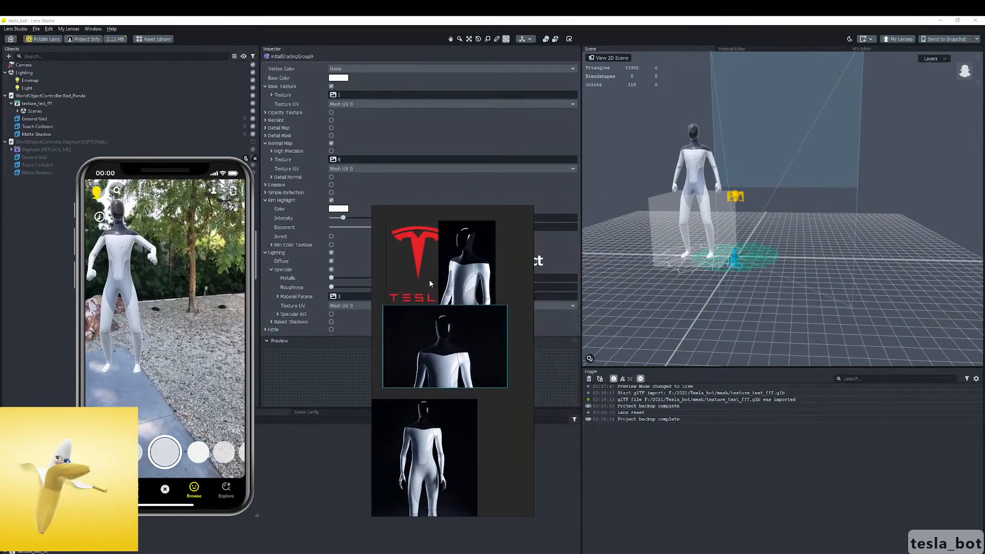
{"action": "left_click", "coordinate": [976, 20]}
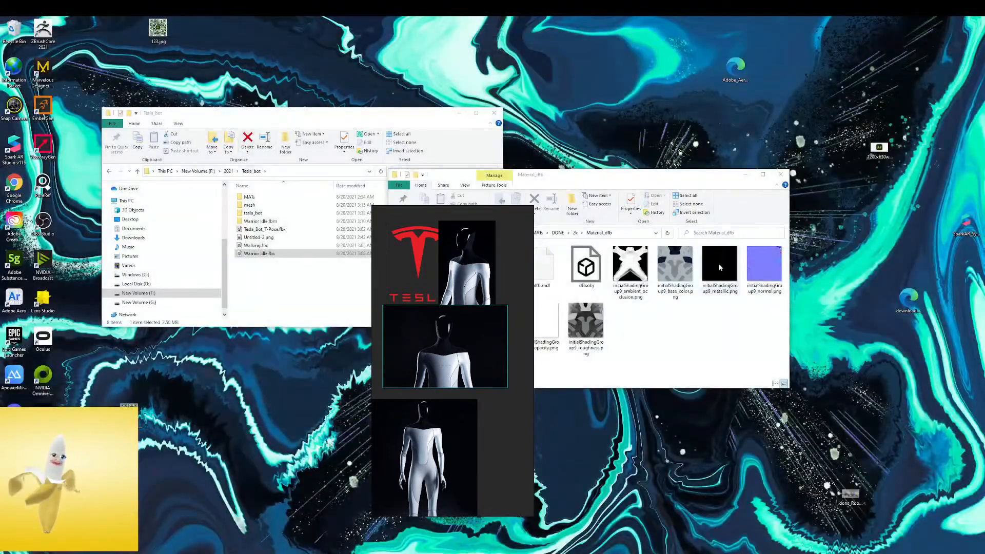
Switch to Cinema 4D and move the floating Material Editor window clear of the robot in the viewport
{"action": "left_click", "coordinate": [605, 8]}
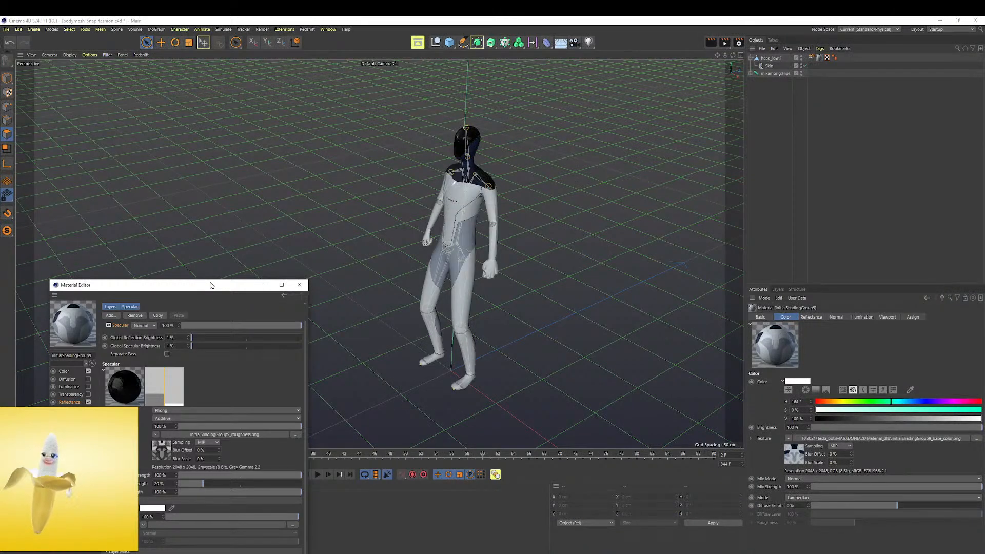
{"action": "left_click_drag", "start_coordinate": [211, 285], "coordinate": [0, 280]}
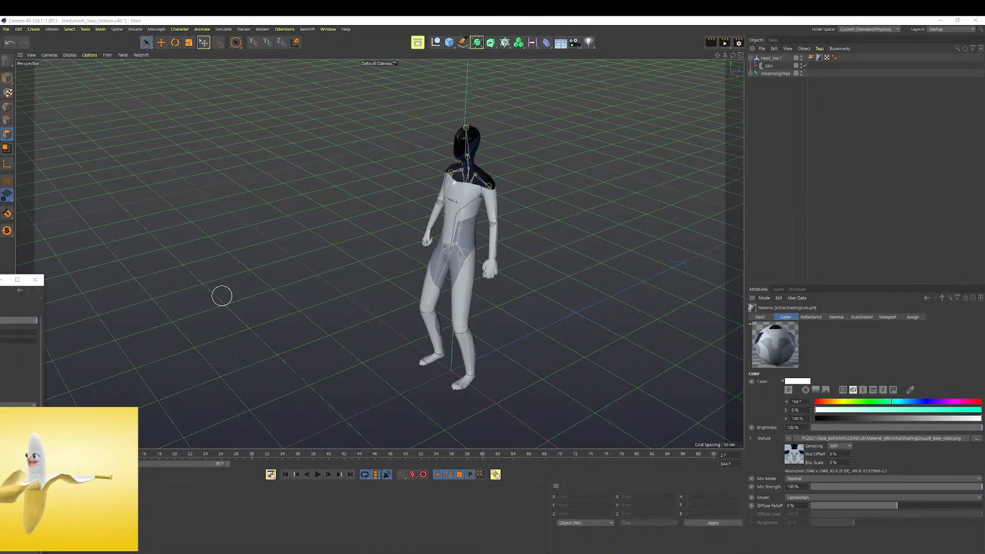
{"action": "left_click_drag", "start_coordinate": [0, 281], "coordinate": [0, 276]}
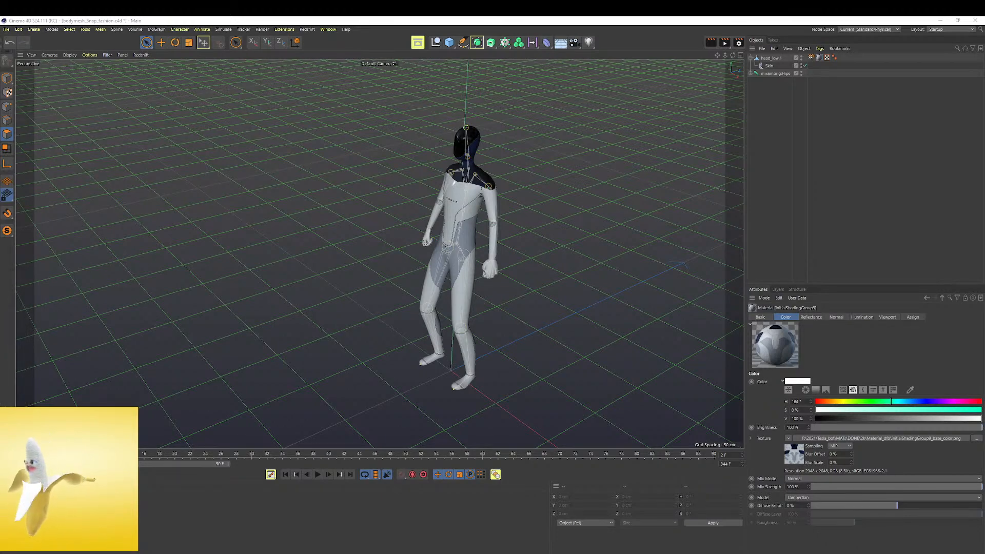
Open the recent project IMG_6515.c4d and maximize its perspective view
{"action": "left_click", "coordinate": [6, 29]}
{"action": "mouse_move", "coordinate": [34, 59]}
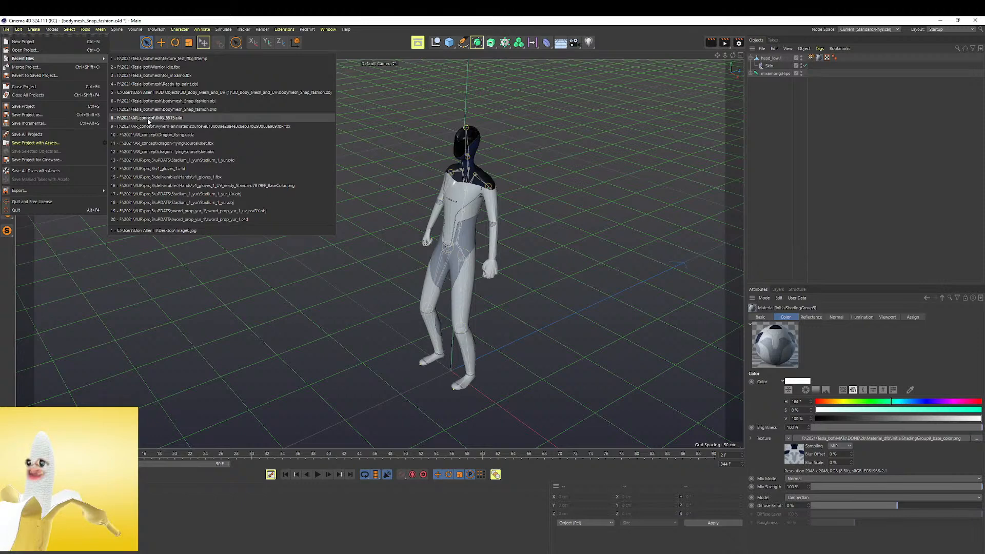
{"action": "left_click", "coordinate": [168, 119]}
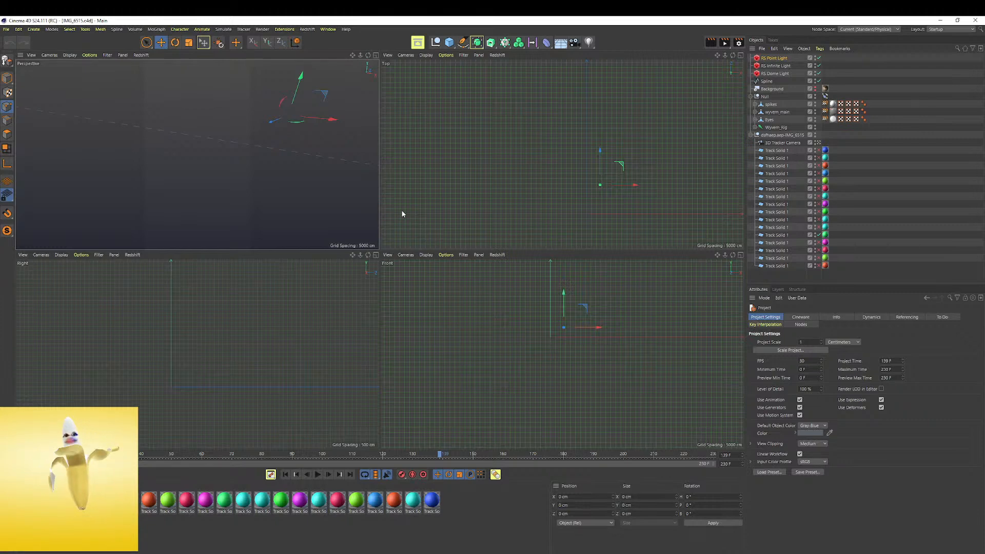
{"action": "key", "text": "F1"}
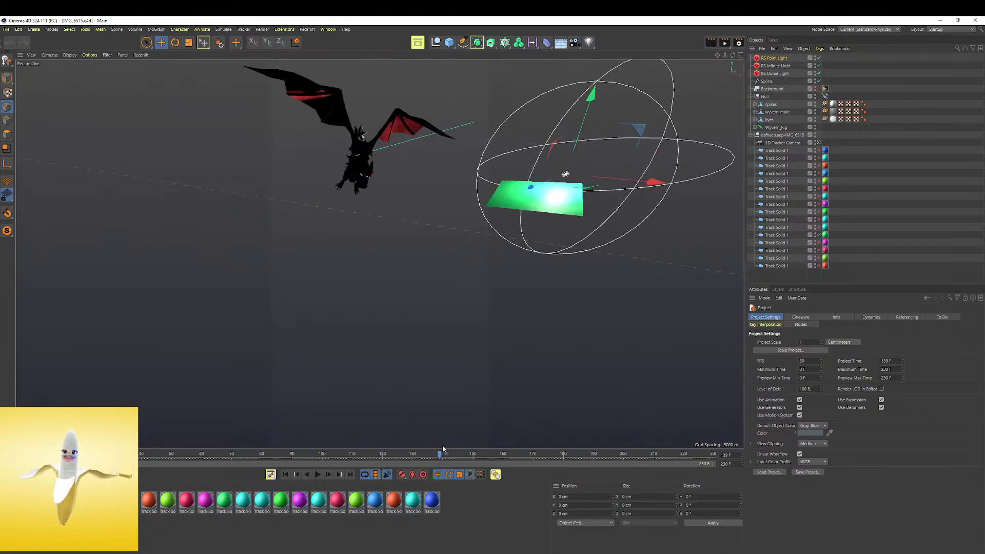
Go to frame 28 and start an interactive render of the dragon scene in the Redshift RenderView
{"action": "left_click_drag", "start_coordinate": [442, 452], "coordinate": [105, 442]}
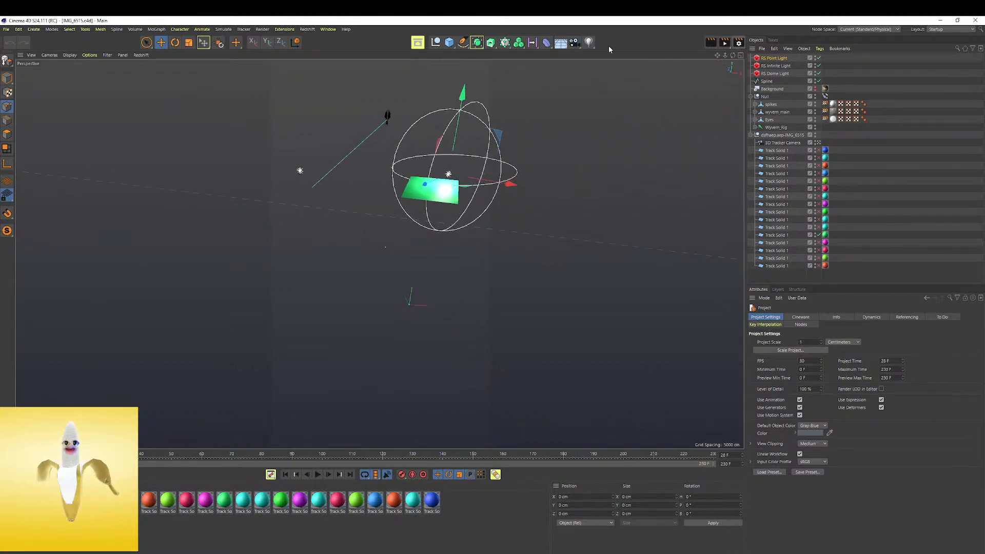
{"action": "left_click", "coordinate": [328, 29]}
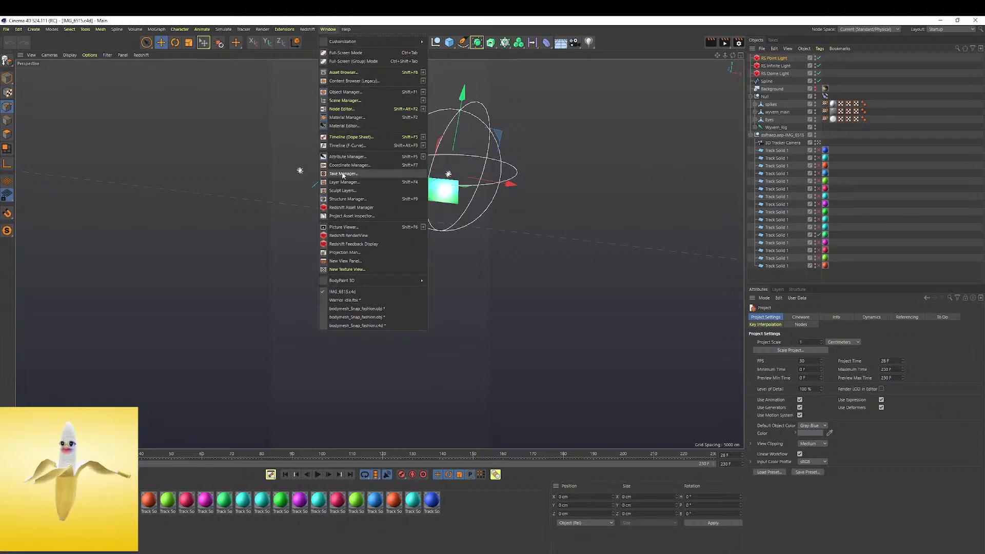
{"action": "mouse_move", "coordinate": [308, 30]}
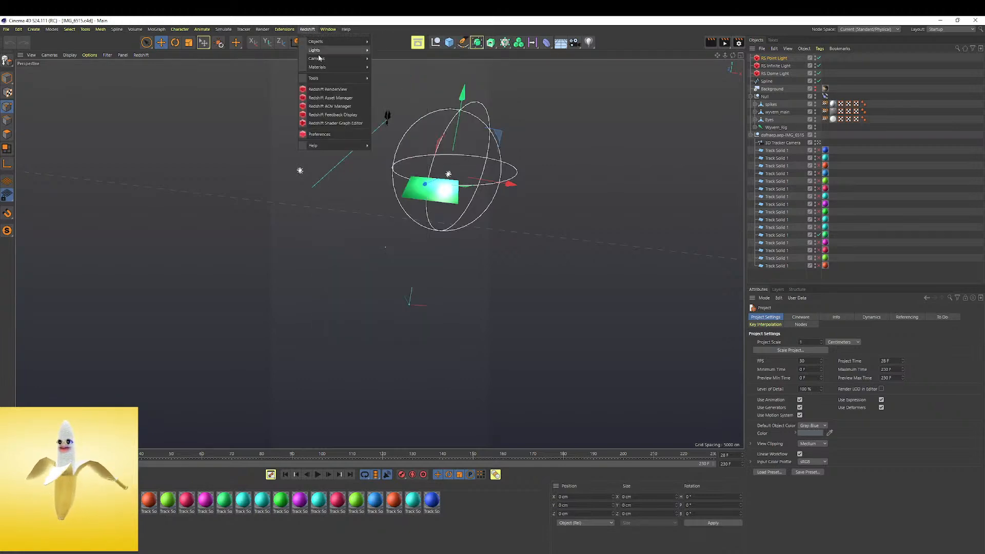
{"action": "left_click", "coordinate": [319, 90]}
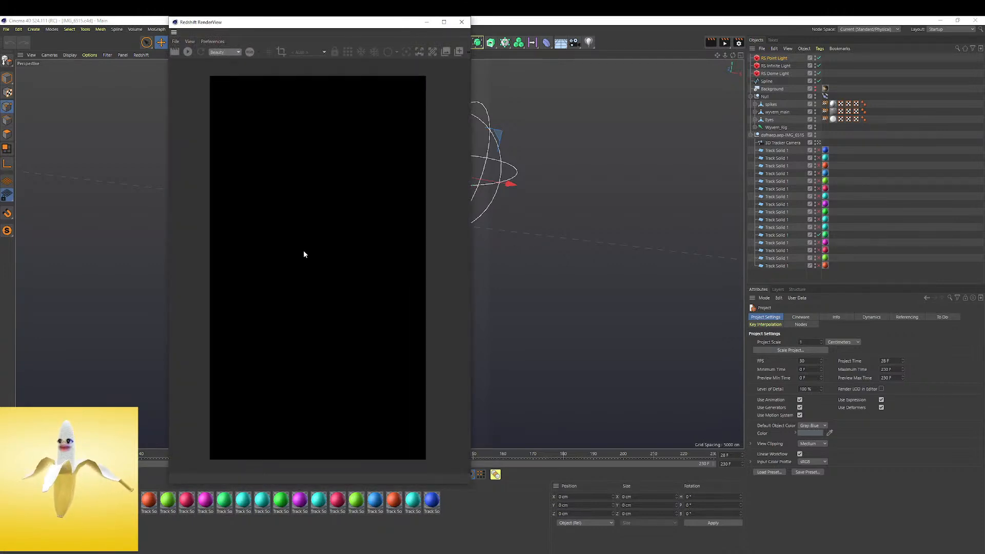
{"action": "left_click", "coordinate": [187, 51]}
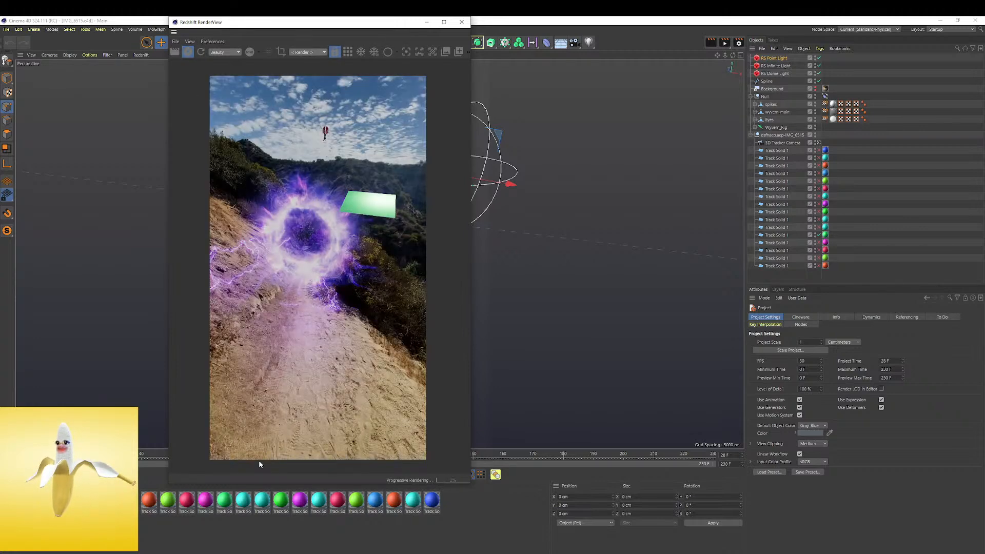
Go to frame 3 and disable the one enabled green Track Solid plane so it is left out of the render
{"action": "left_click_drag", "start_coordinate": [106, 454], "coordinate": [31, 454]}
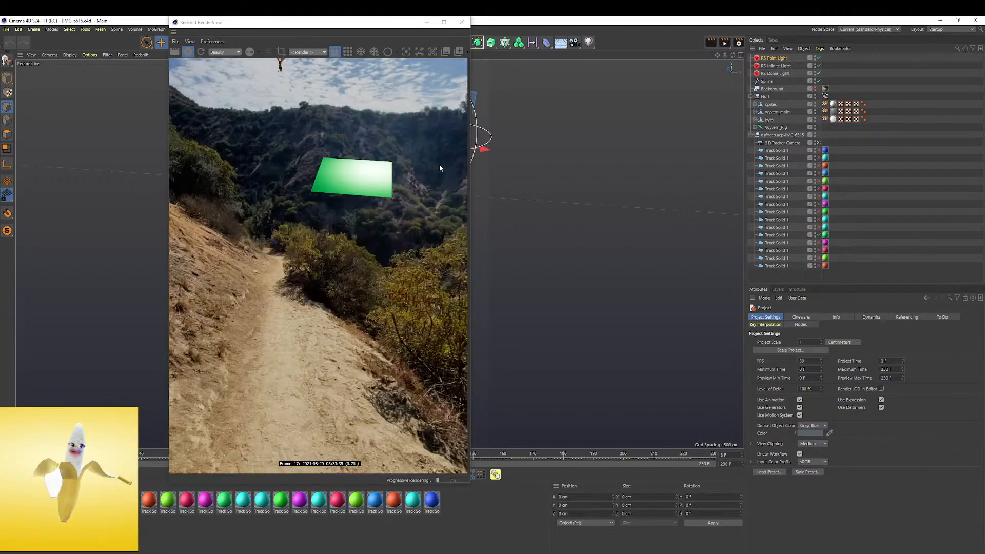
{"action": "left_click", "coordinate": [819, 236]}
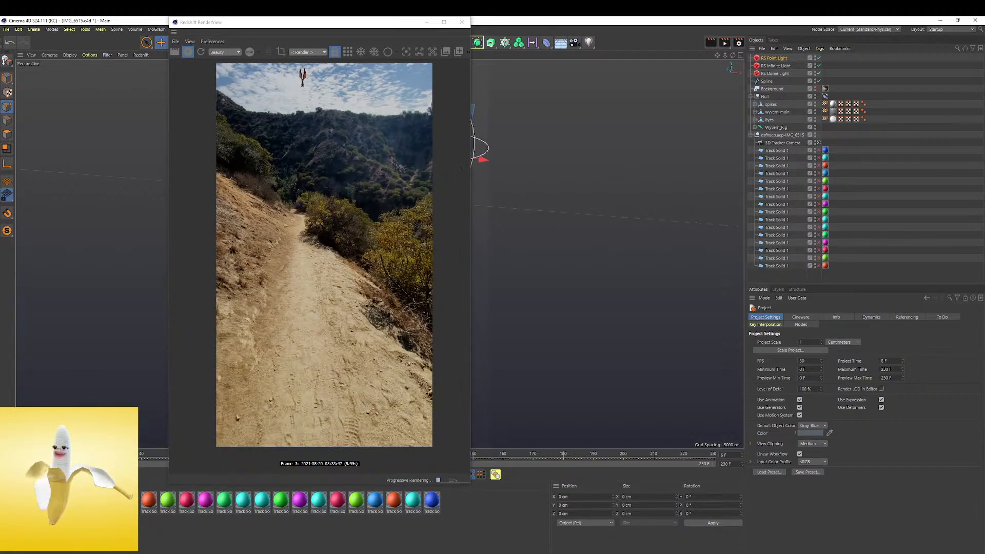
Inspect the flying dragon against the sky up close in the rendered image at frame 12
{"action": "scroll", "coordinate": [318, 100], "scroll_direction": "up", "scroll_amount": 5}
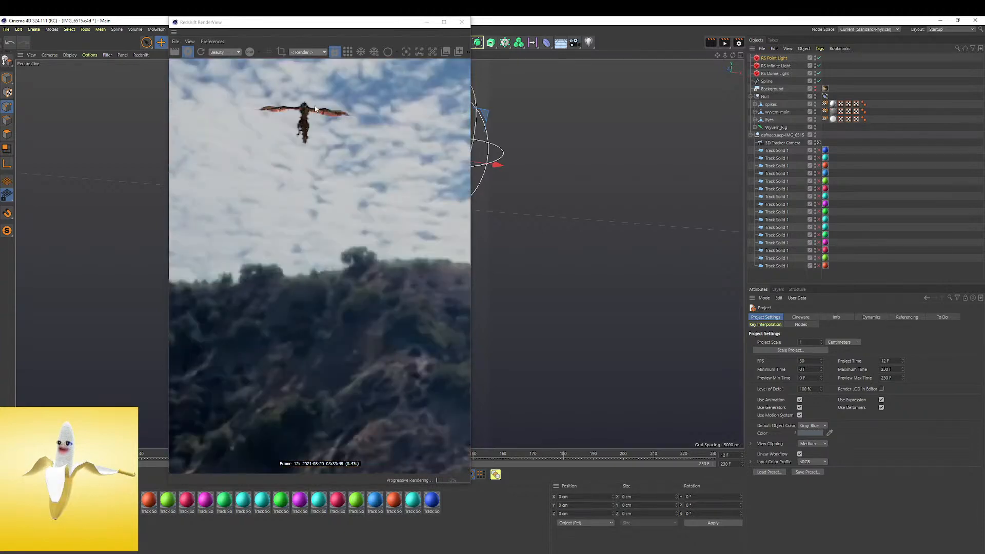
{"action": "scroll", "coordinate": [308, 113], "scroll_direction": "down", "scroll_amount": 5}
{"action": "scroll", "coordinate": [307, 114], "scroll_direction": "up", "scroll_amount": 5}
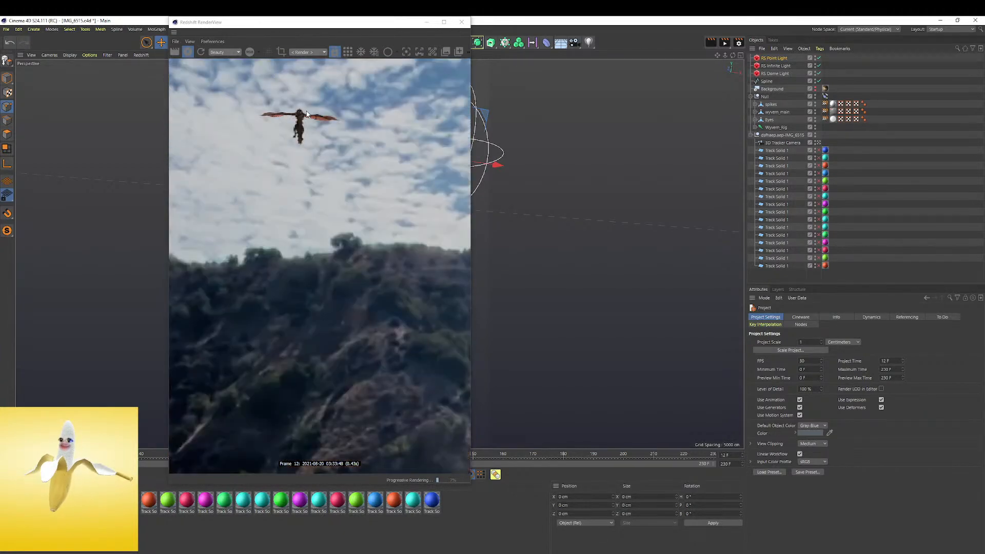
{"action": "scroll", "coordinate": [307, 114], "scroll_direction": "down", "scroll_amount": 5}
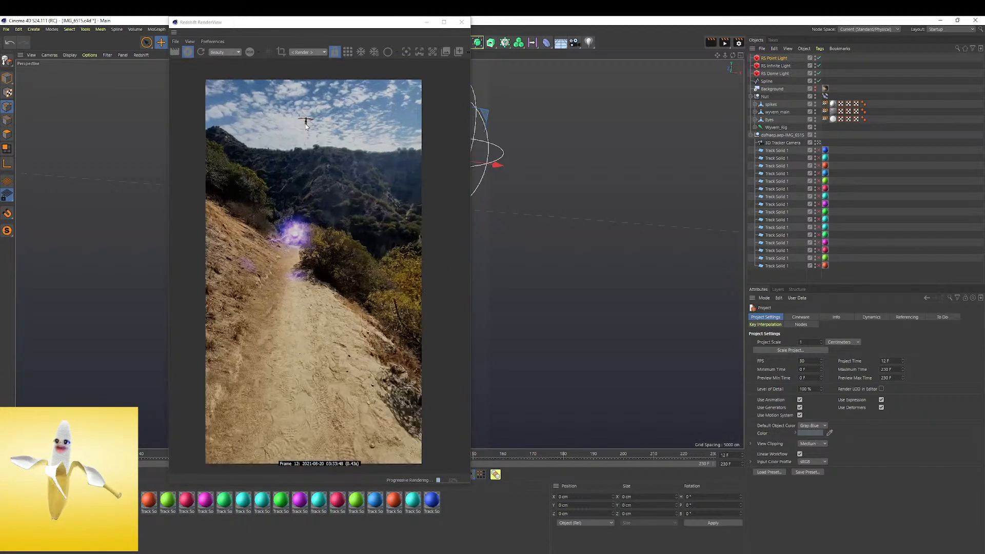
{"action": "scroll", "coordinate": [305, 122], "scroll_direction": "up", "scroll_amount": 1}
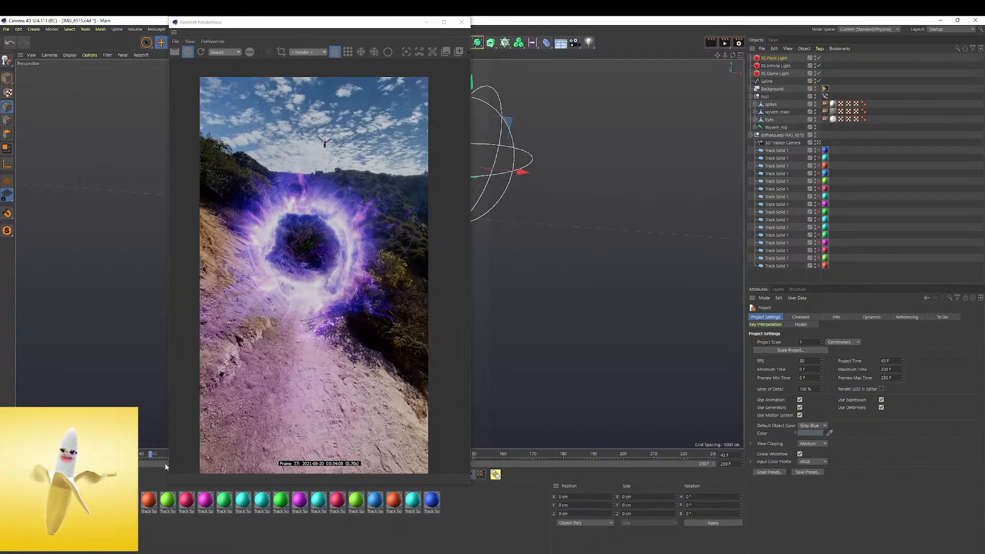
Shrink the RenderView window clear of the timeline and review the rendered portal effect at frames 45, 56 and 69
{"action": "left_click_drag", "start_coordinate": [169, 484], "coordinate": [205, 417]}
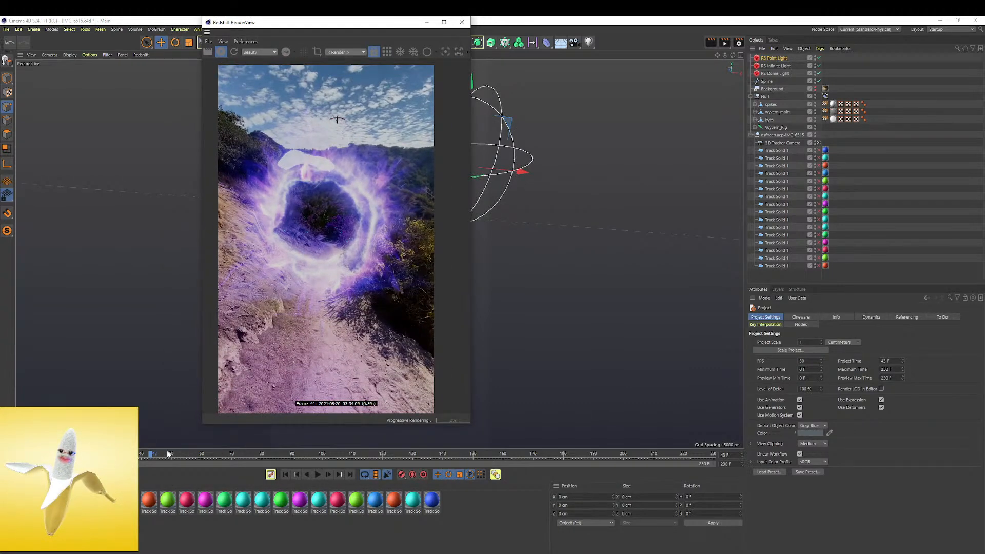
{"action": "scroll", "coordinate": [306, 264], "scroll_direction": "up", "scroll_amount": 3}
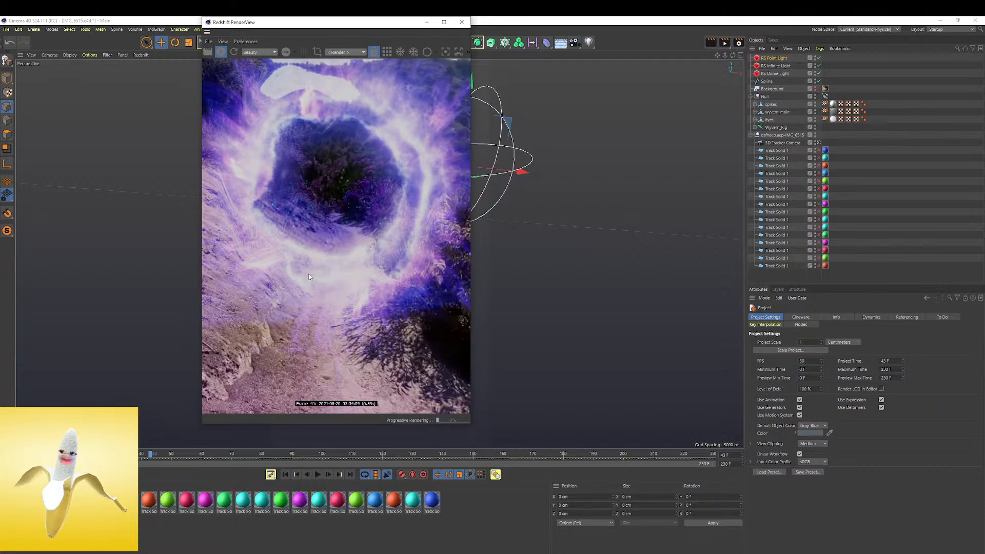
{"action": "scroll", "coordinate": [309, 277], "scroll_direction": "down", "scroll_amount": 3}
{"action": "left_click", "coordinate": [157, 455]}
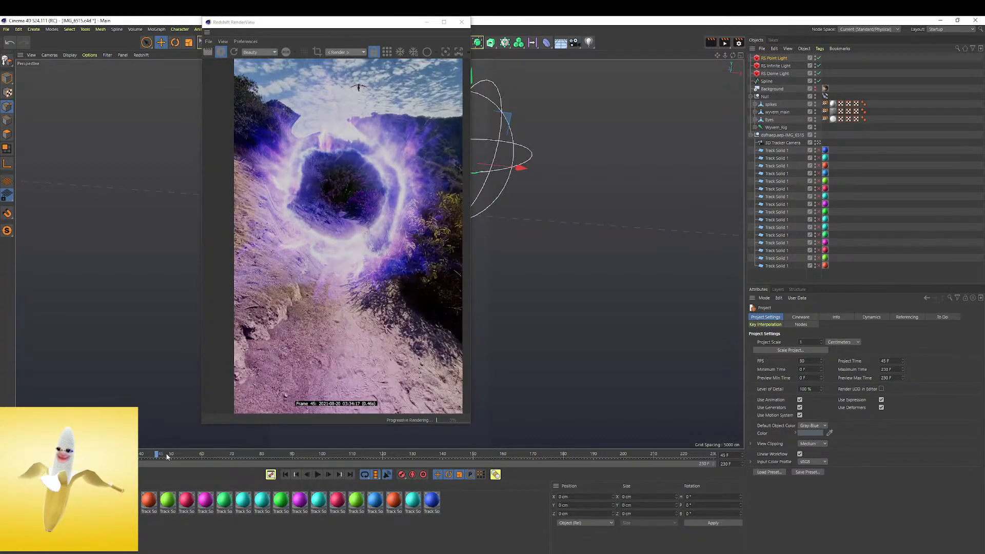
{"action": "left_click_drag", "start_coordinate": [178, 454], "coordinate": [189, 454]}
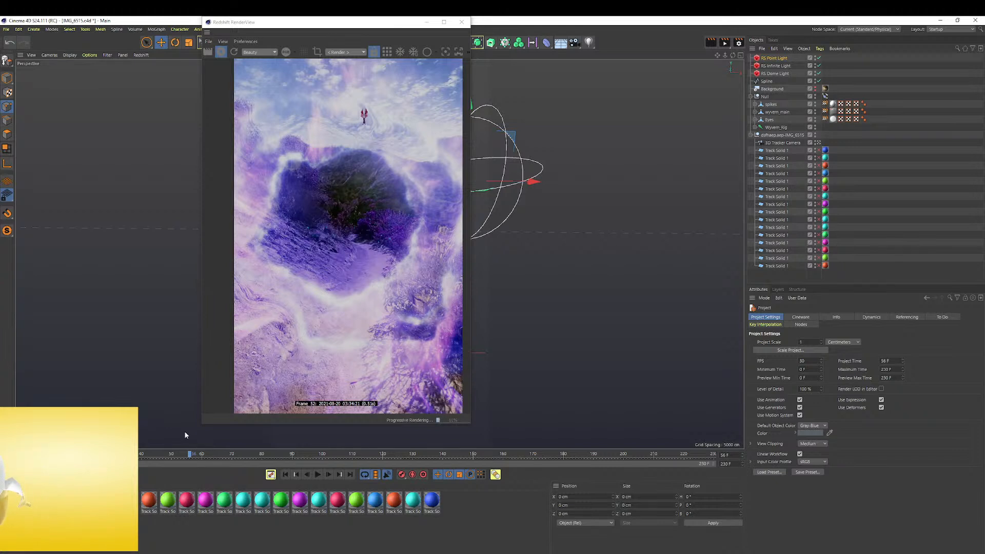
{"action": "left_click_drag", "start_coordinate": [205, 456], "coordinate": [230, 456]}
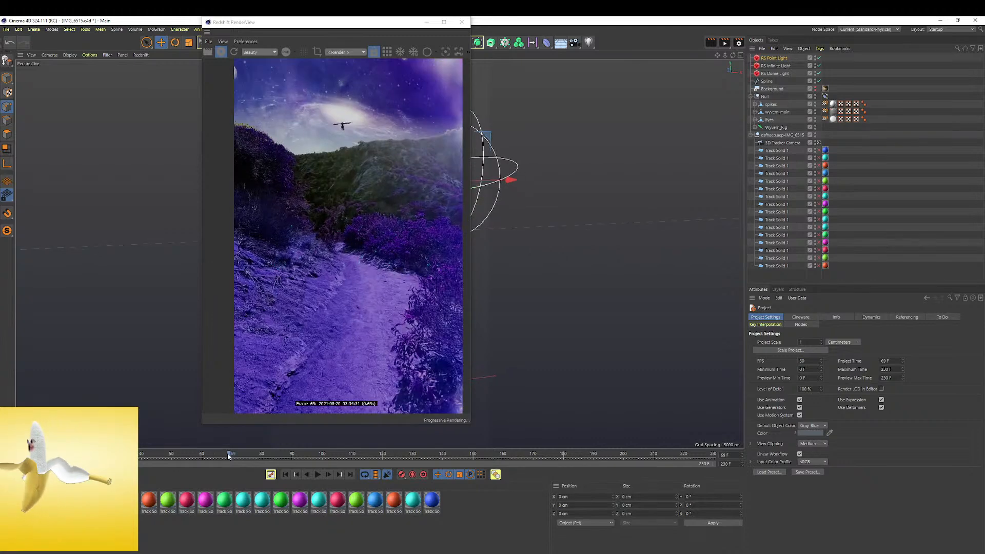
Review the dragon's approach over the purple landscape in the render at frames 76, 94, 104, 123, 127 and 137
{"action": "scroll", "coordinate": [321, 127], "scroll_direction": "down", "scroll_amount": 3}
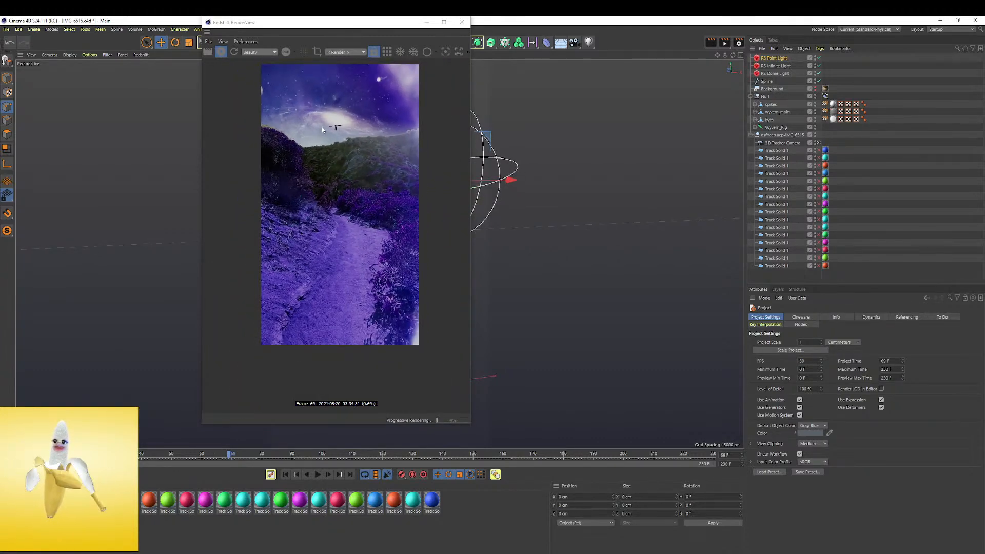
{"action": "scroll", "coordinate": [322, 127], "scroll_direction": "up", "scroll_amount": 1}
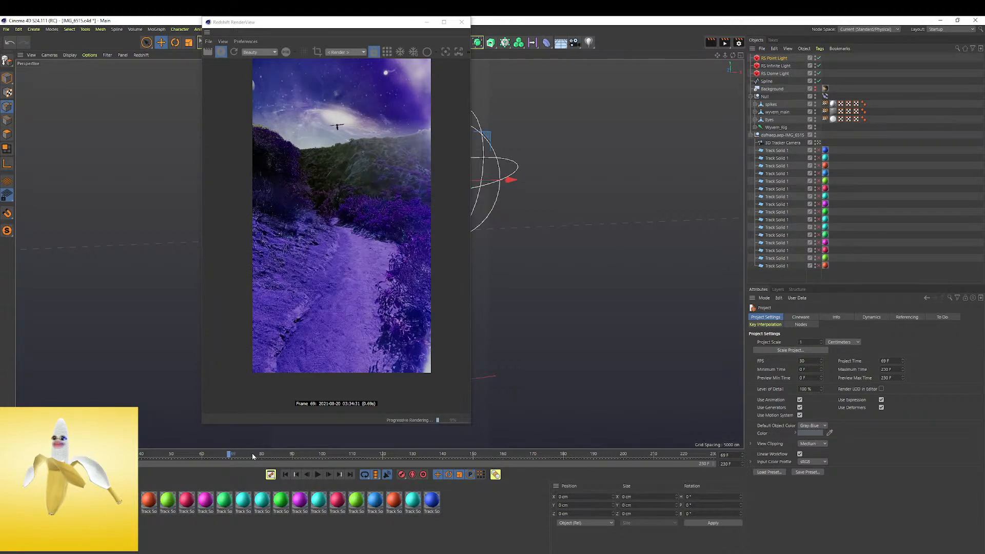
{"action": "left_click", "coordinate": [252, 454]}
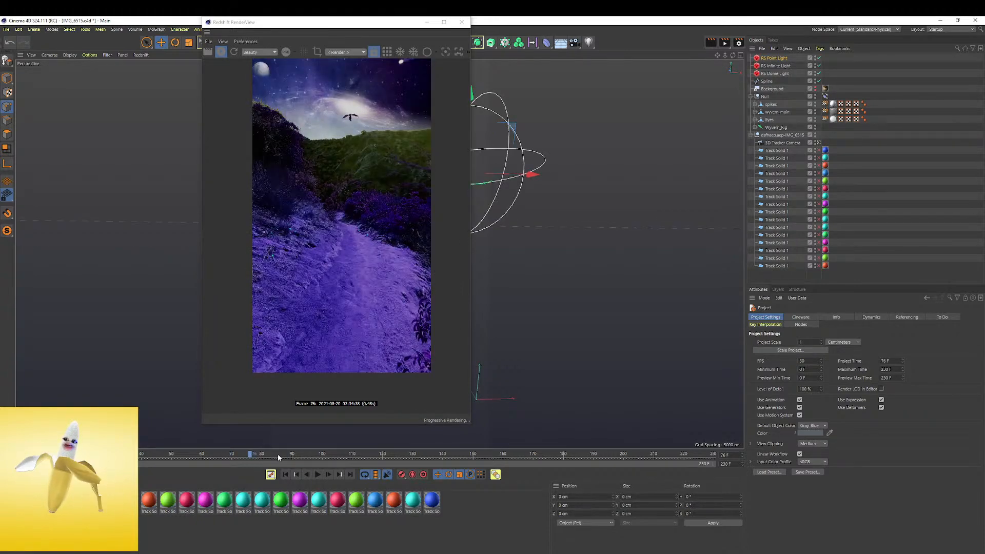
{"action": "left_click", "coordinate": [304, 454]}
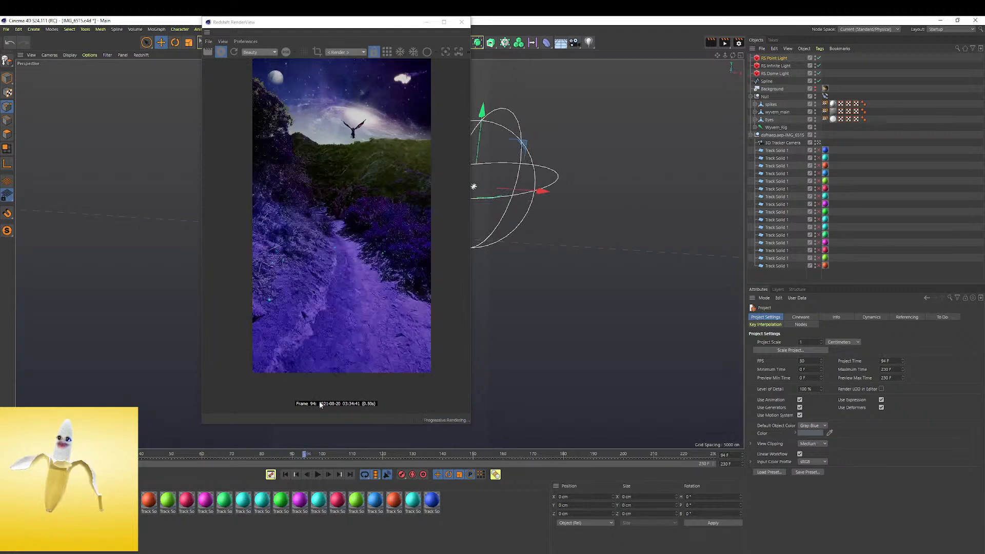
{"action": "scroll", "coordinate": [380, 178], "scroll_direction": "up", "scroll_amount": 1}
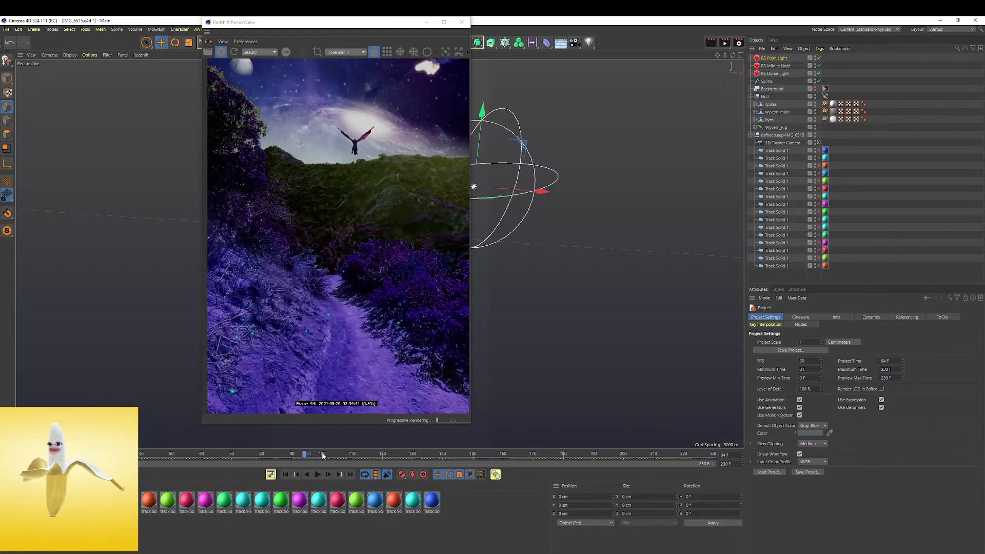
{"action": "left_click", "coordinate": [335, 453]}
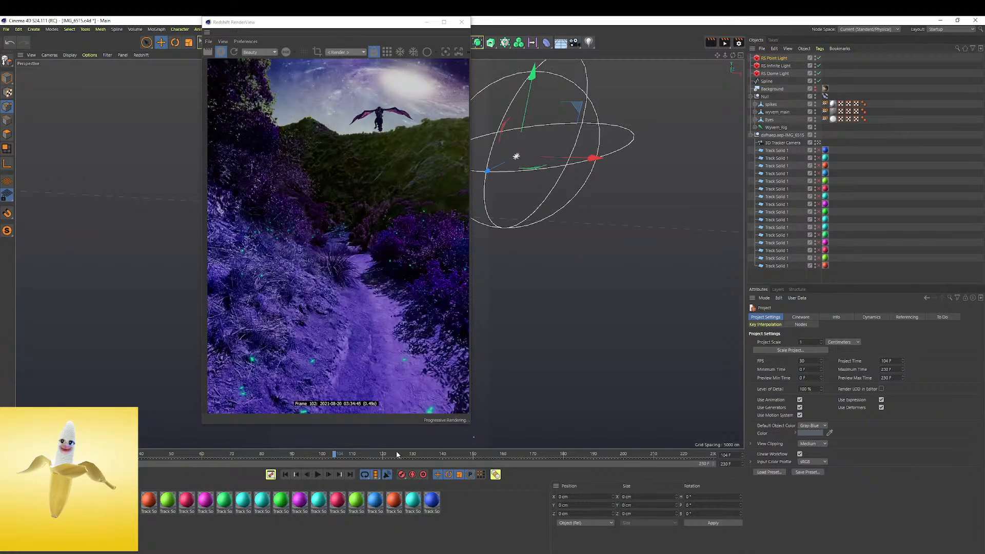
{"action": "left_click", "coordinate": [396, 452]}
{"action": "scroll", "coordinate": [349, 299], "scroll_direction": "down", "scroll_amount": 1}
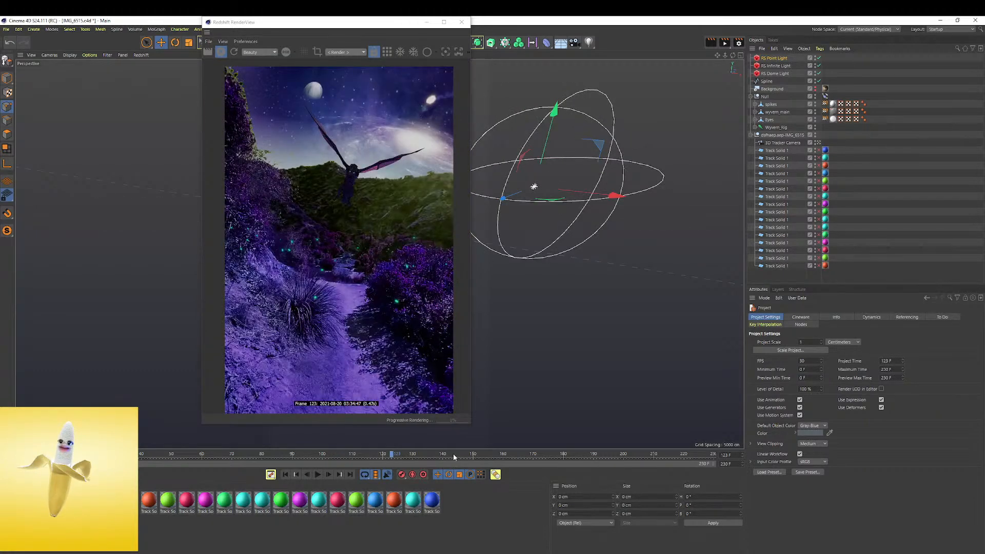
{"action": "left_click", "coordinate": [404, 454]}
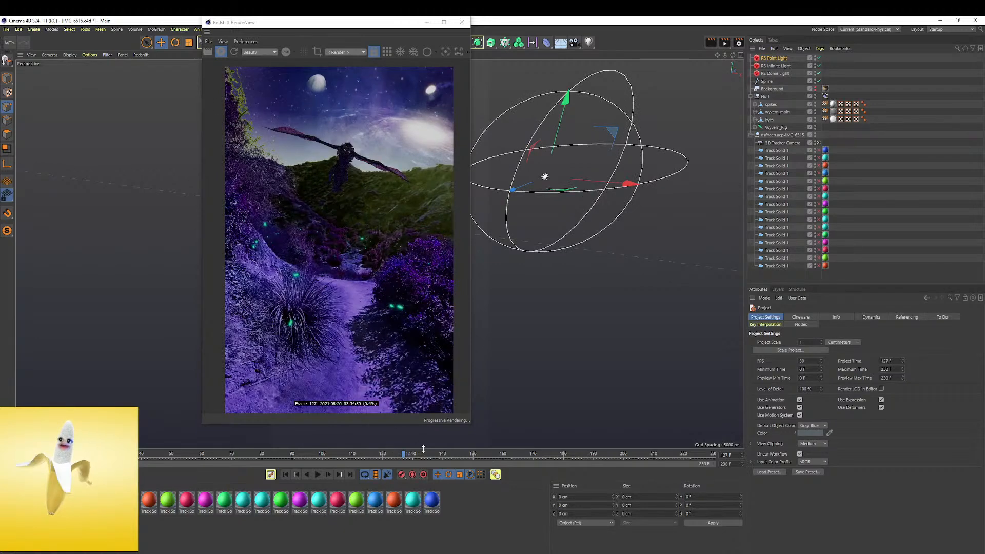
{"action": "left_click", "coordinate": [433, 454]}
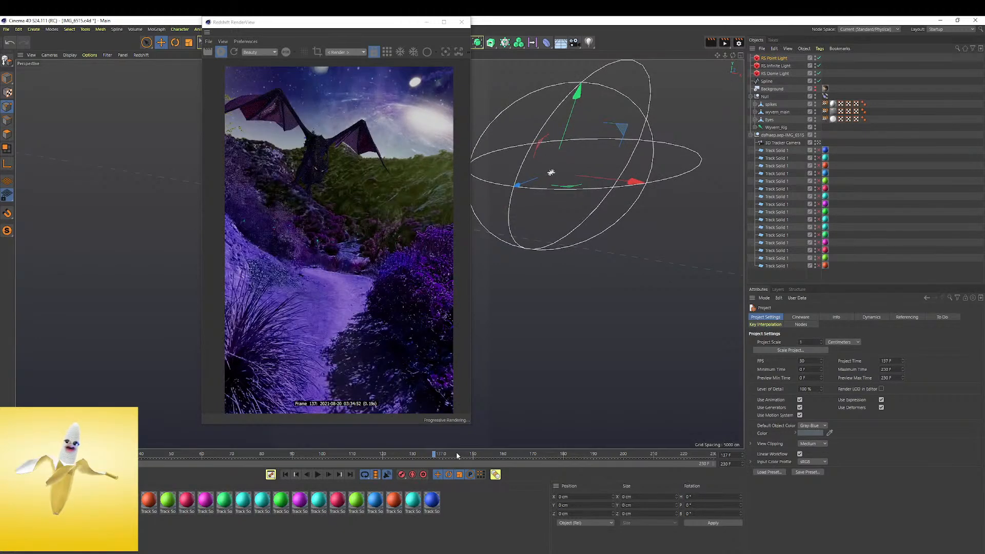
Review the dragon's flight over the purple path in the render at frames 153, 162, 172, 184 and 201
{"action": "left_click", "coordinate": [482, 454]}
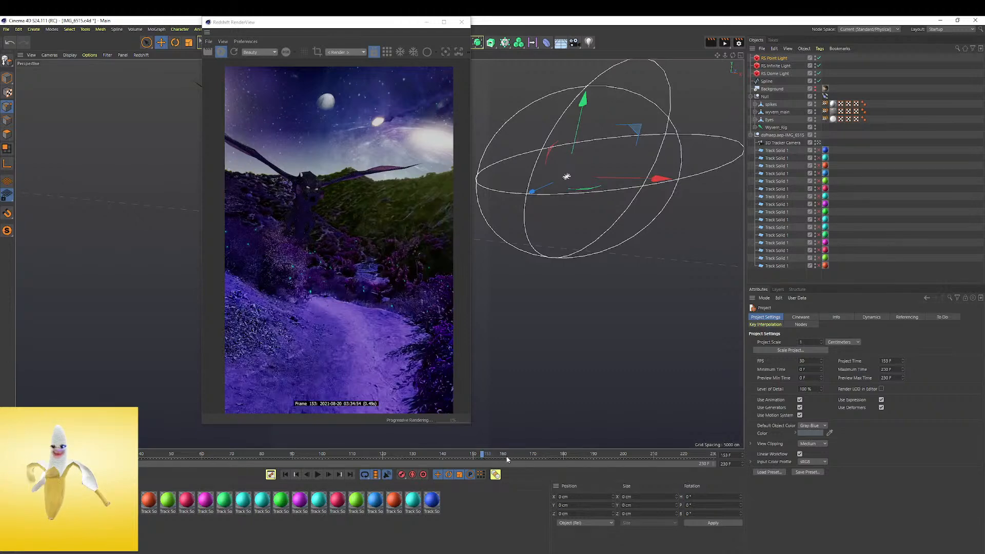
{"action": "left_click", "coordinate": [509, 455]}
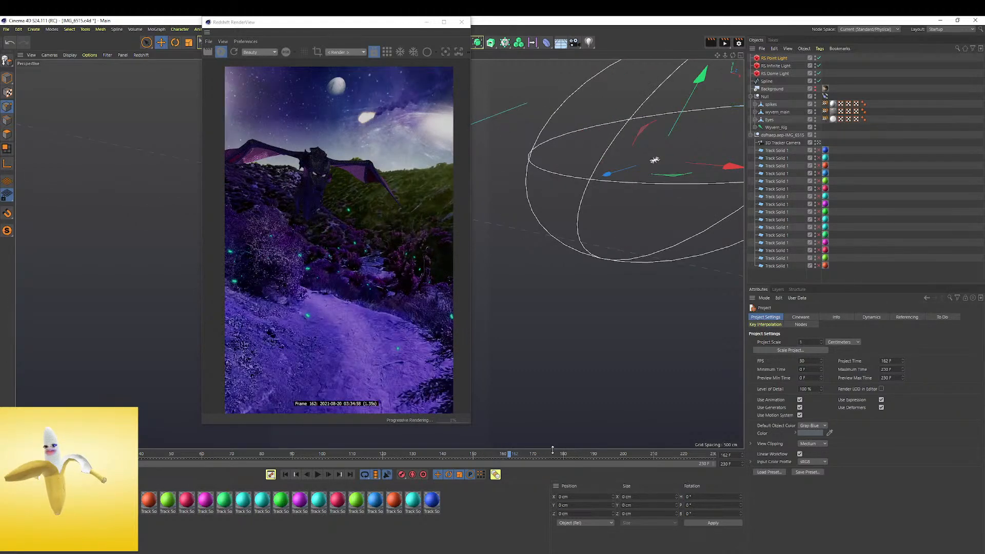
{"action": "left_click", "coordinate": [539, 454]}
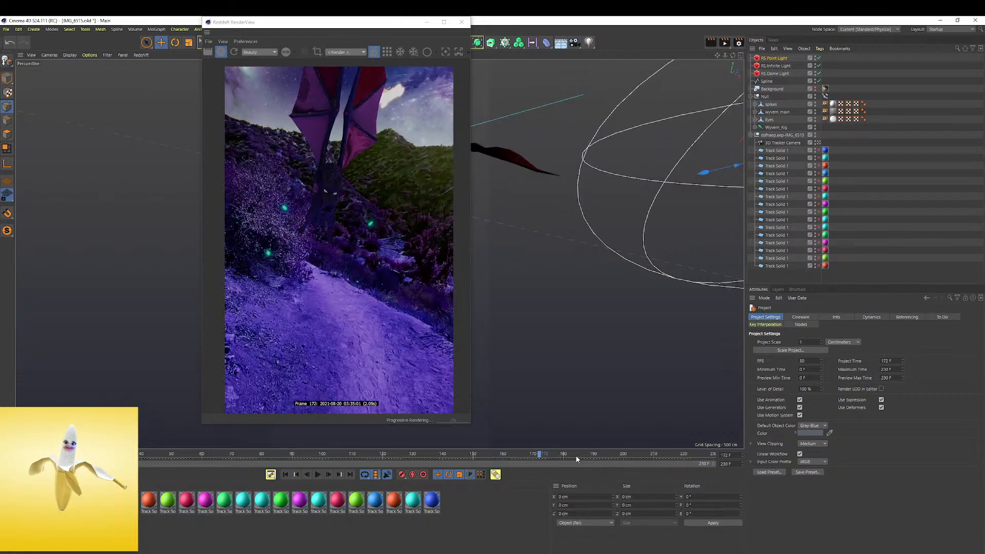
{"action": "left_click", "coordinate": [576, 455]}
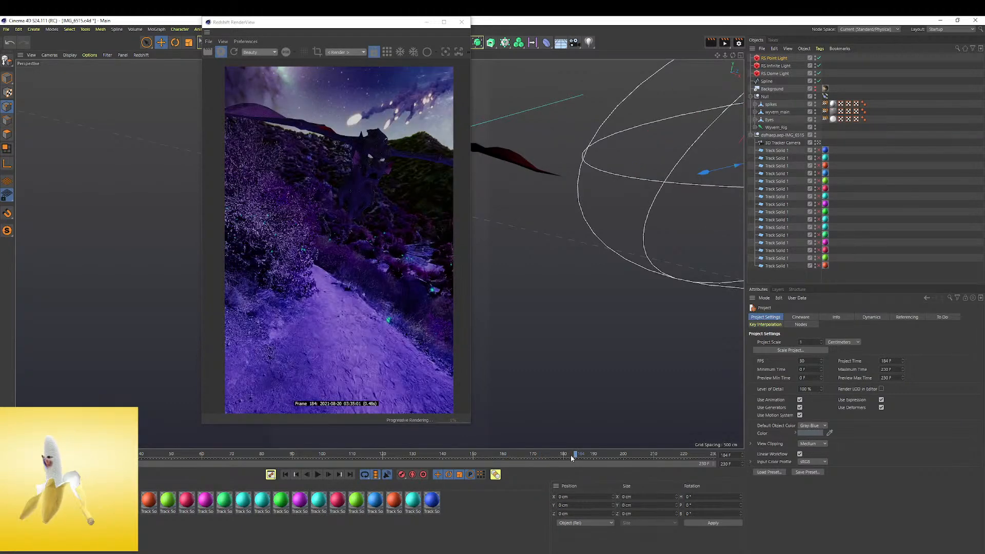
{"action": "left_click", "coordinate": [627, 454]}
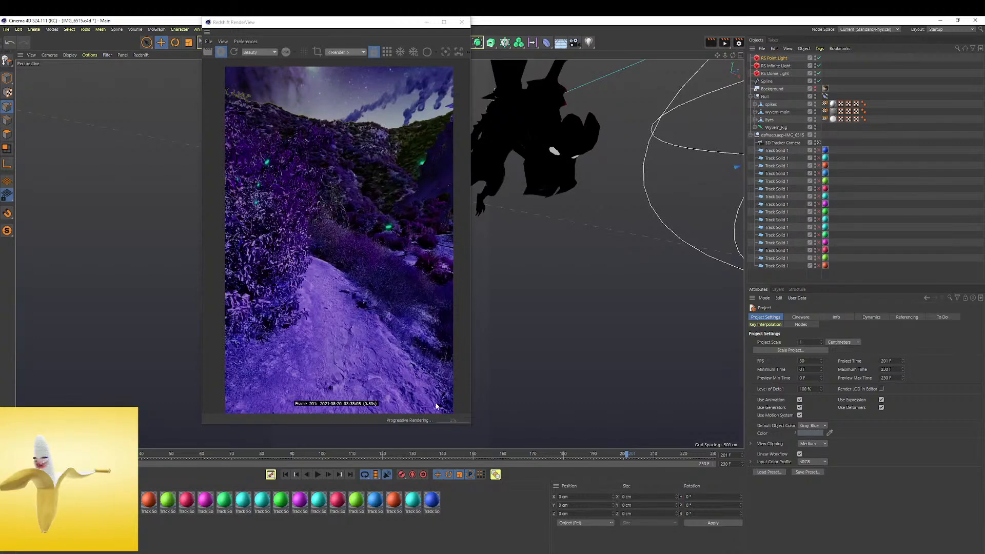
Return to the early frames and play the rendered portal opening, stopping at frame 59
{"action": "left_click", "coordinate": [140, 456]}
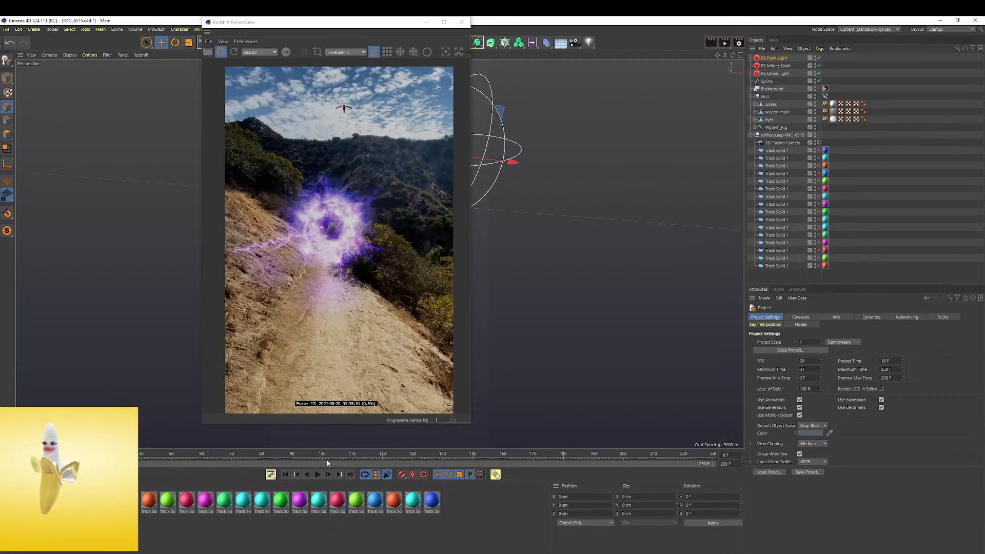
{"action": "left_click", "coordinate": [315, 474]}
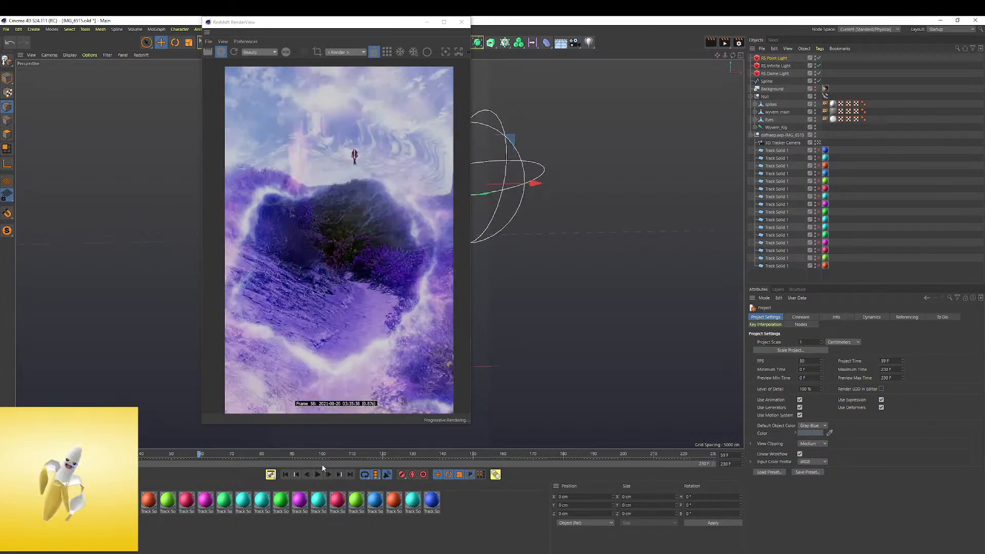
{"action": "left_click", "coordinate": [318, 475]}
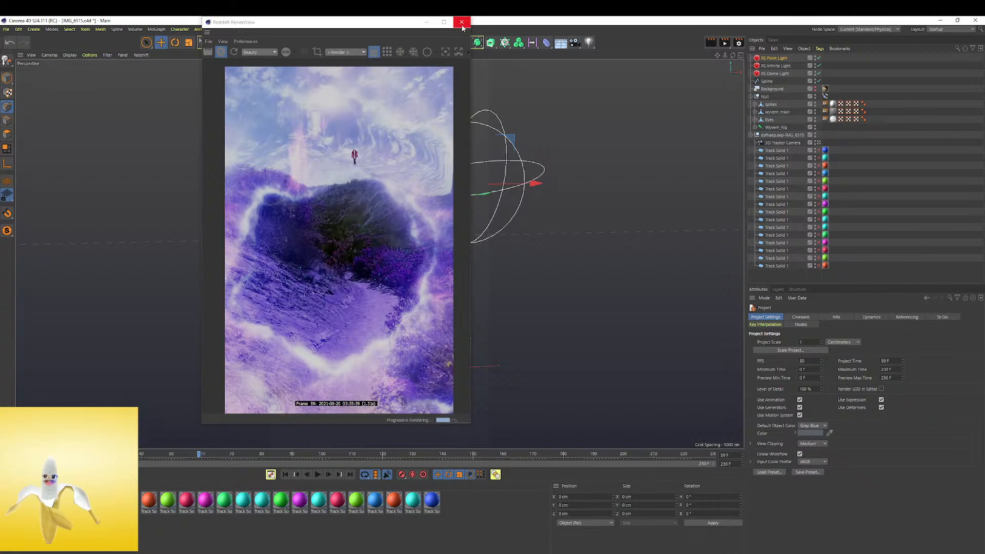
Quit Cinema 4D, discarding changes to IMG_6515.c4d, Warrior Idle.fbx and bodymesh_Snap_fashion.obj but saving bodymesh_Snap_fashion.c4d
{"action": "left_click", "coordinate": [976, 21]}
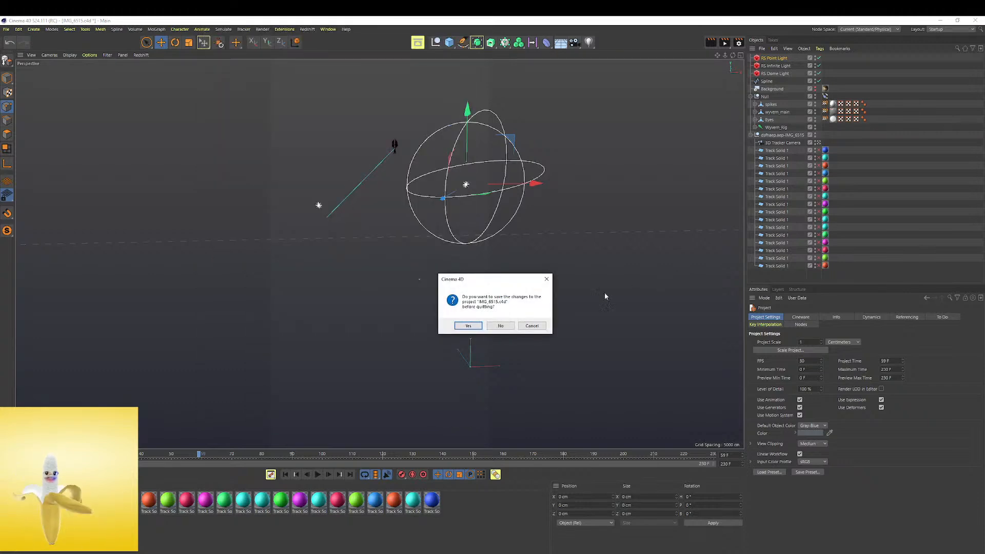
{"action": "left_click", "coordinate": [500, 329]}
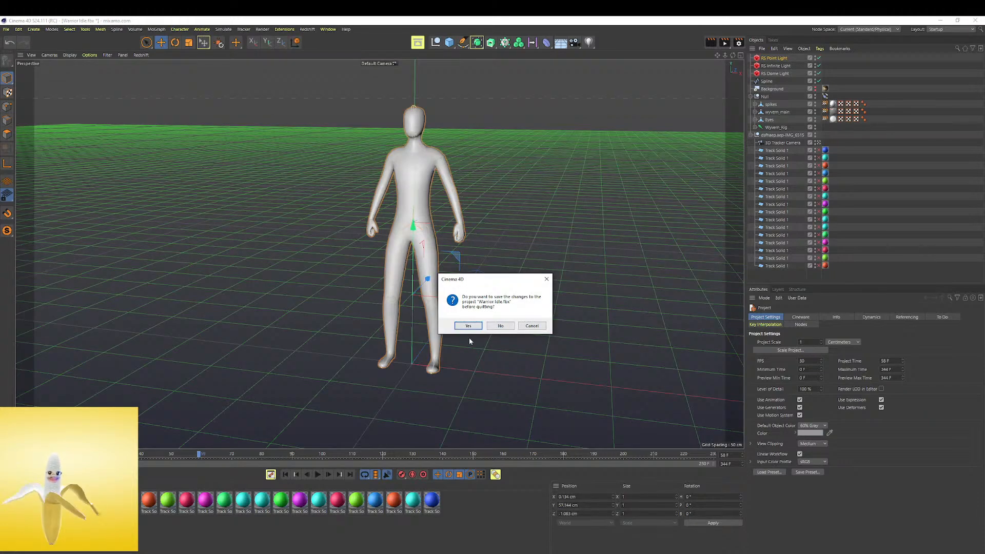
{"action": "left_click", "coordinate": [501, 327]}
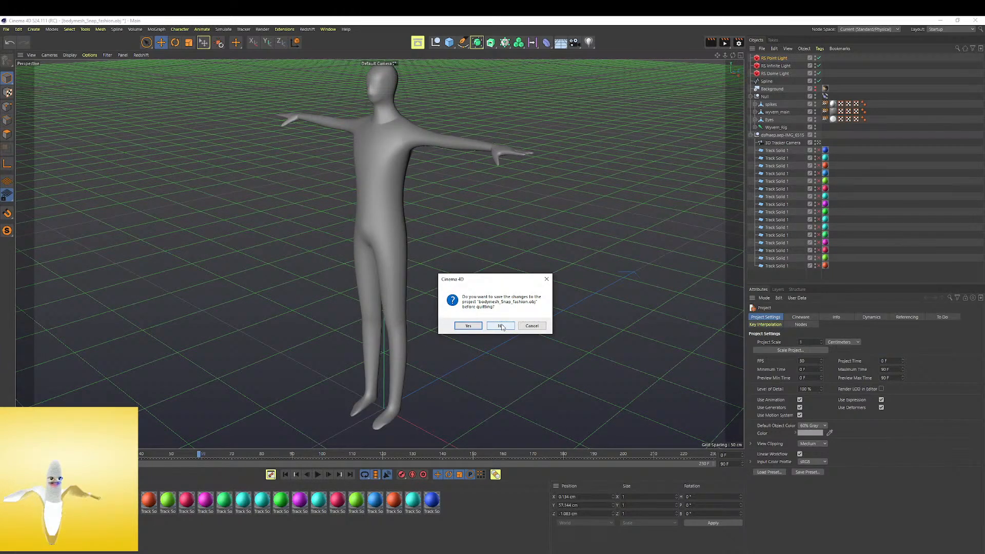
{"action": "left_click", "coordinate": [501, 327]}
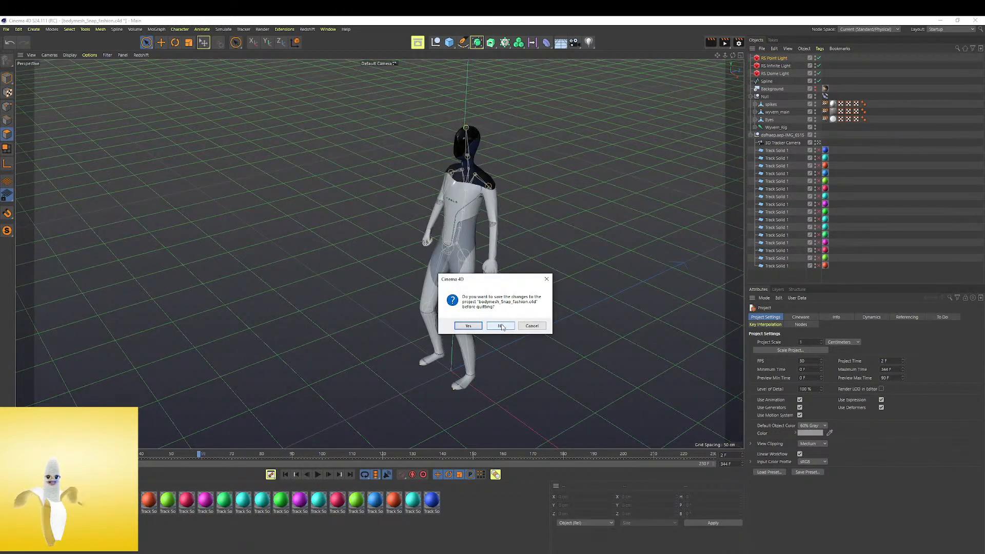
{"action": "left_click", "coordinate": [464, 326]}
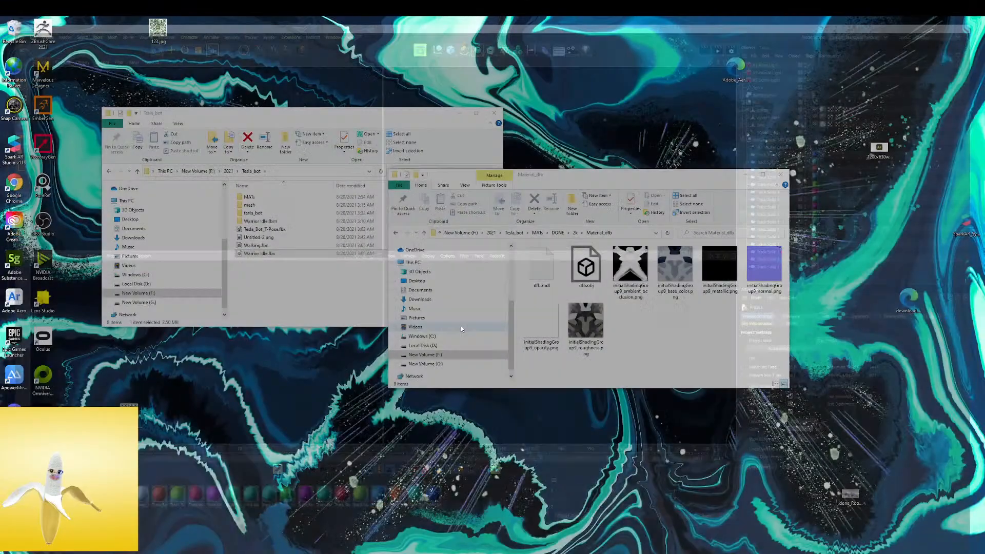
Close the open material textures folder window and the Tesla_bot folder window to clear the desktop
{"action": "left_click", "coordinate": [781, 177]}
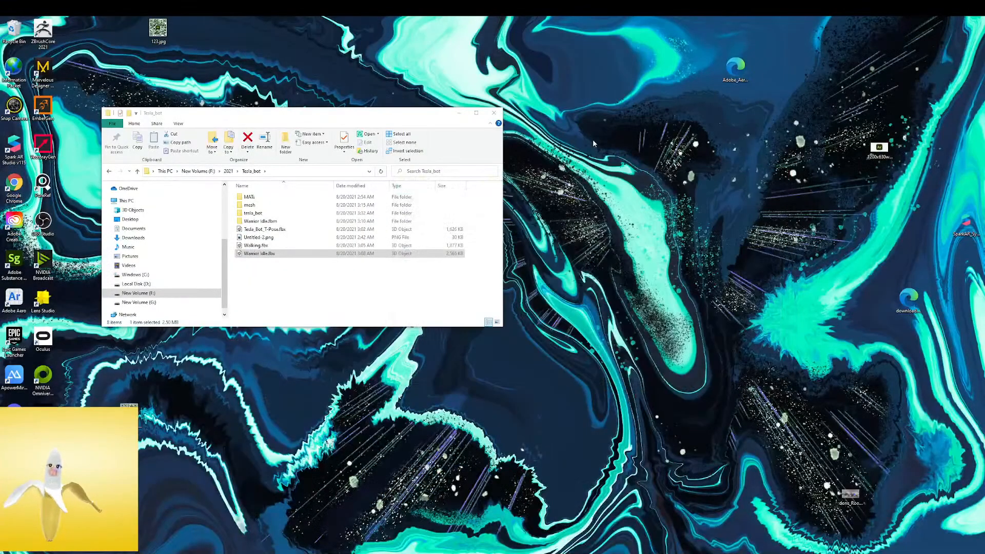
{"action": "left_click", "coordinate": [494, 112]}
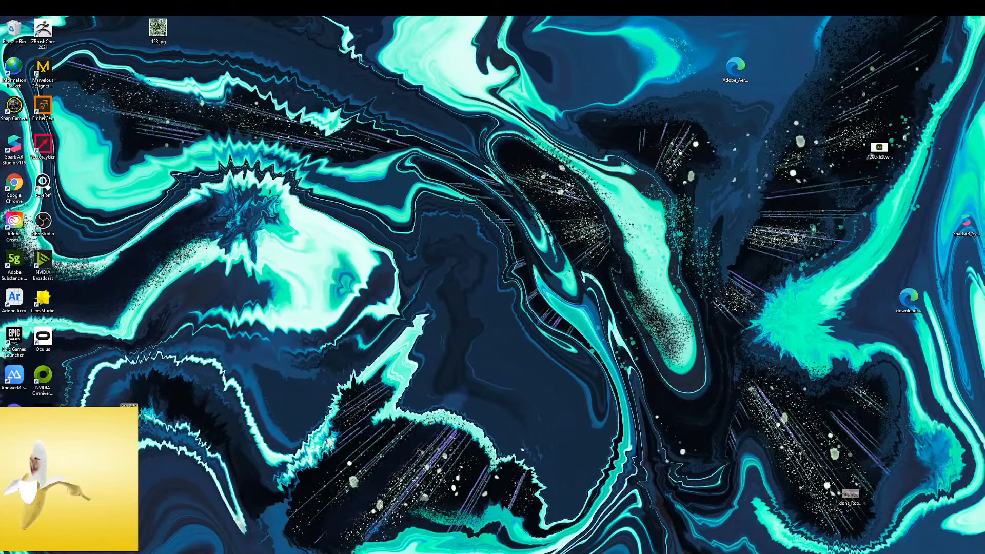